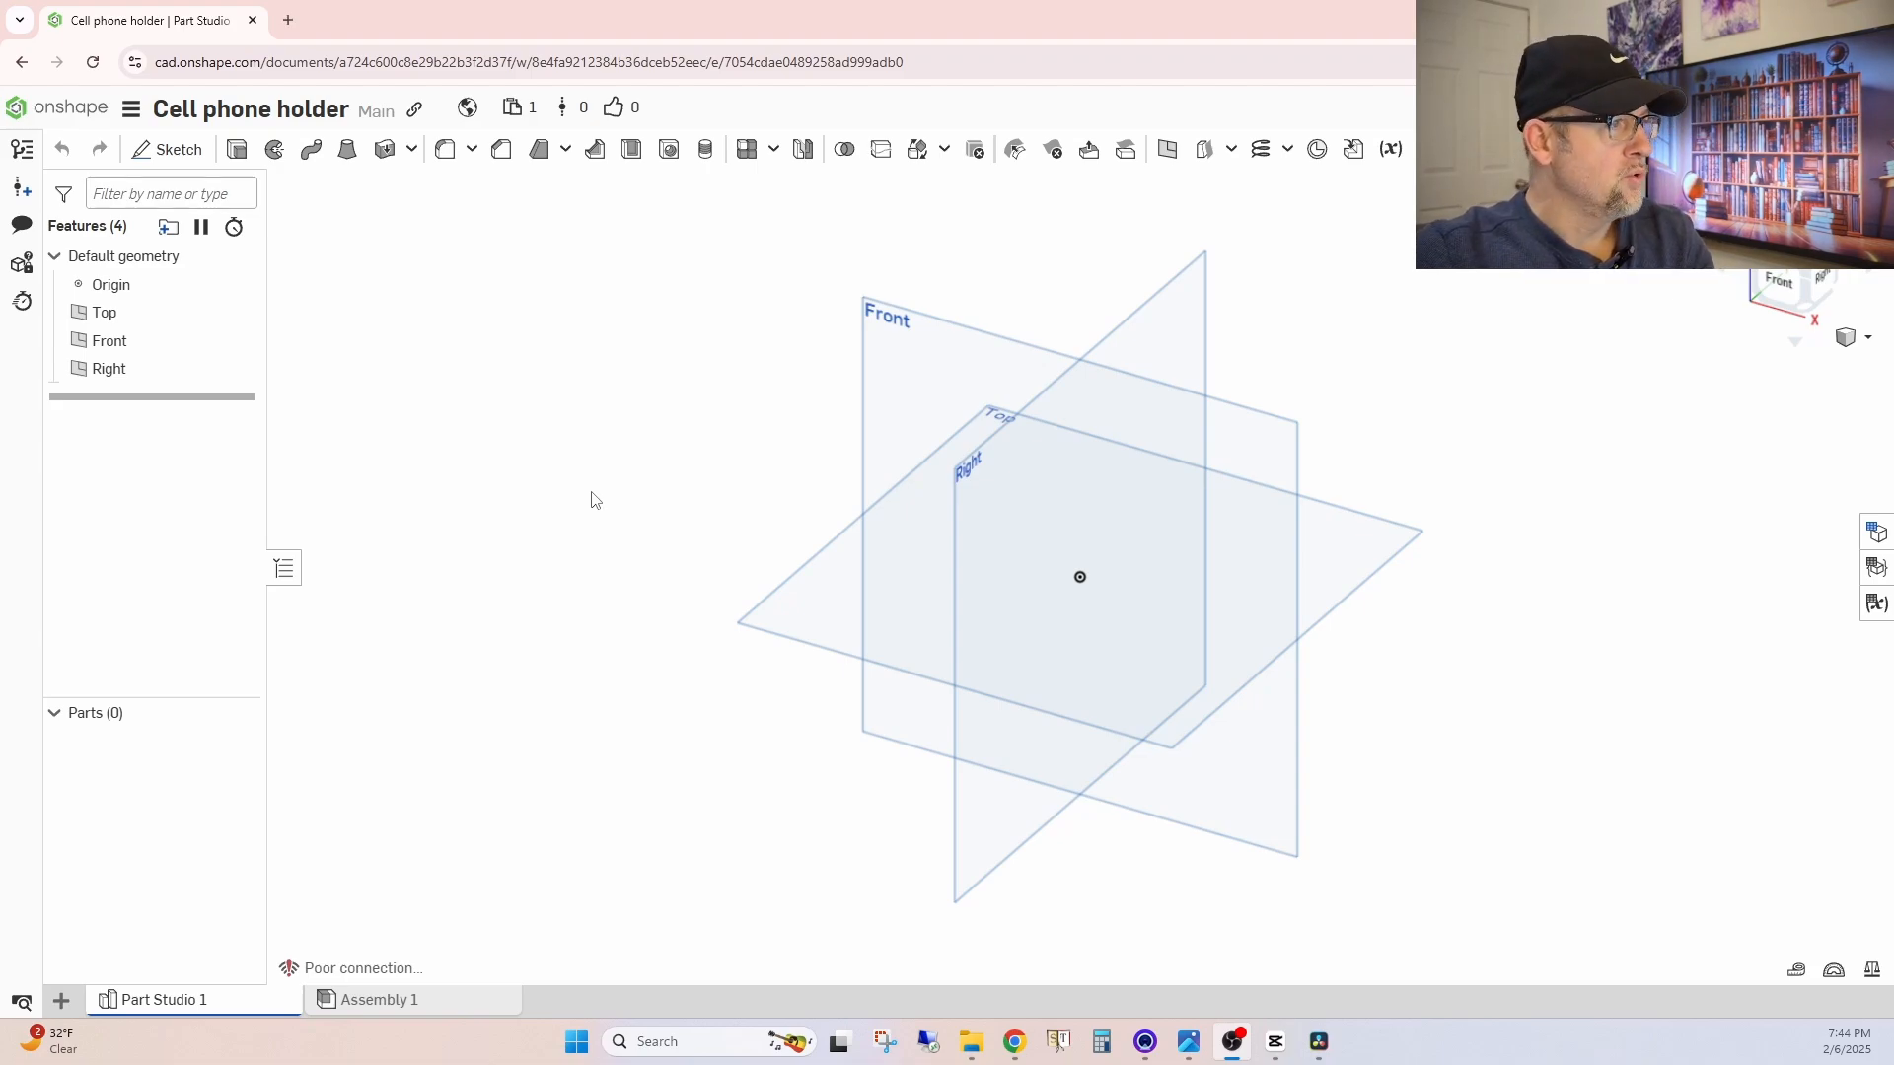
- Examine the reference image of the cell phone holder beside the empty part studio and put it away
key(F11)
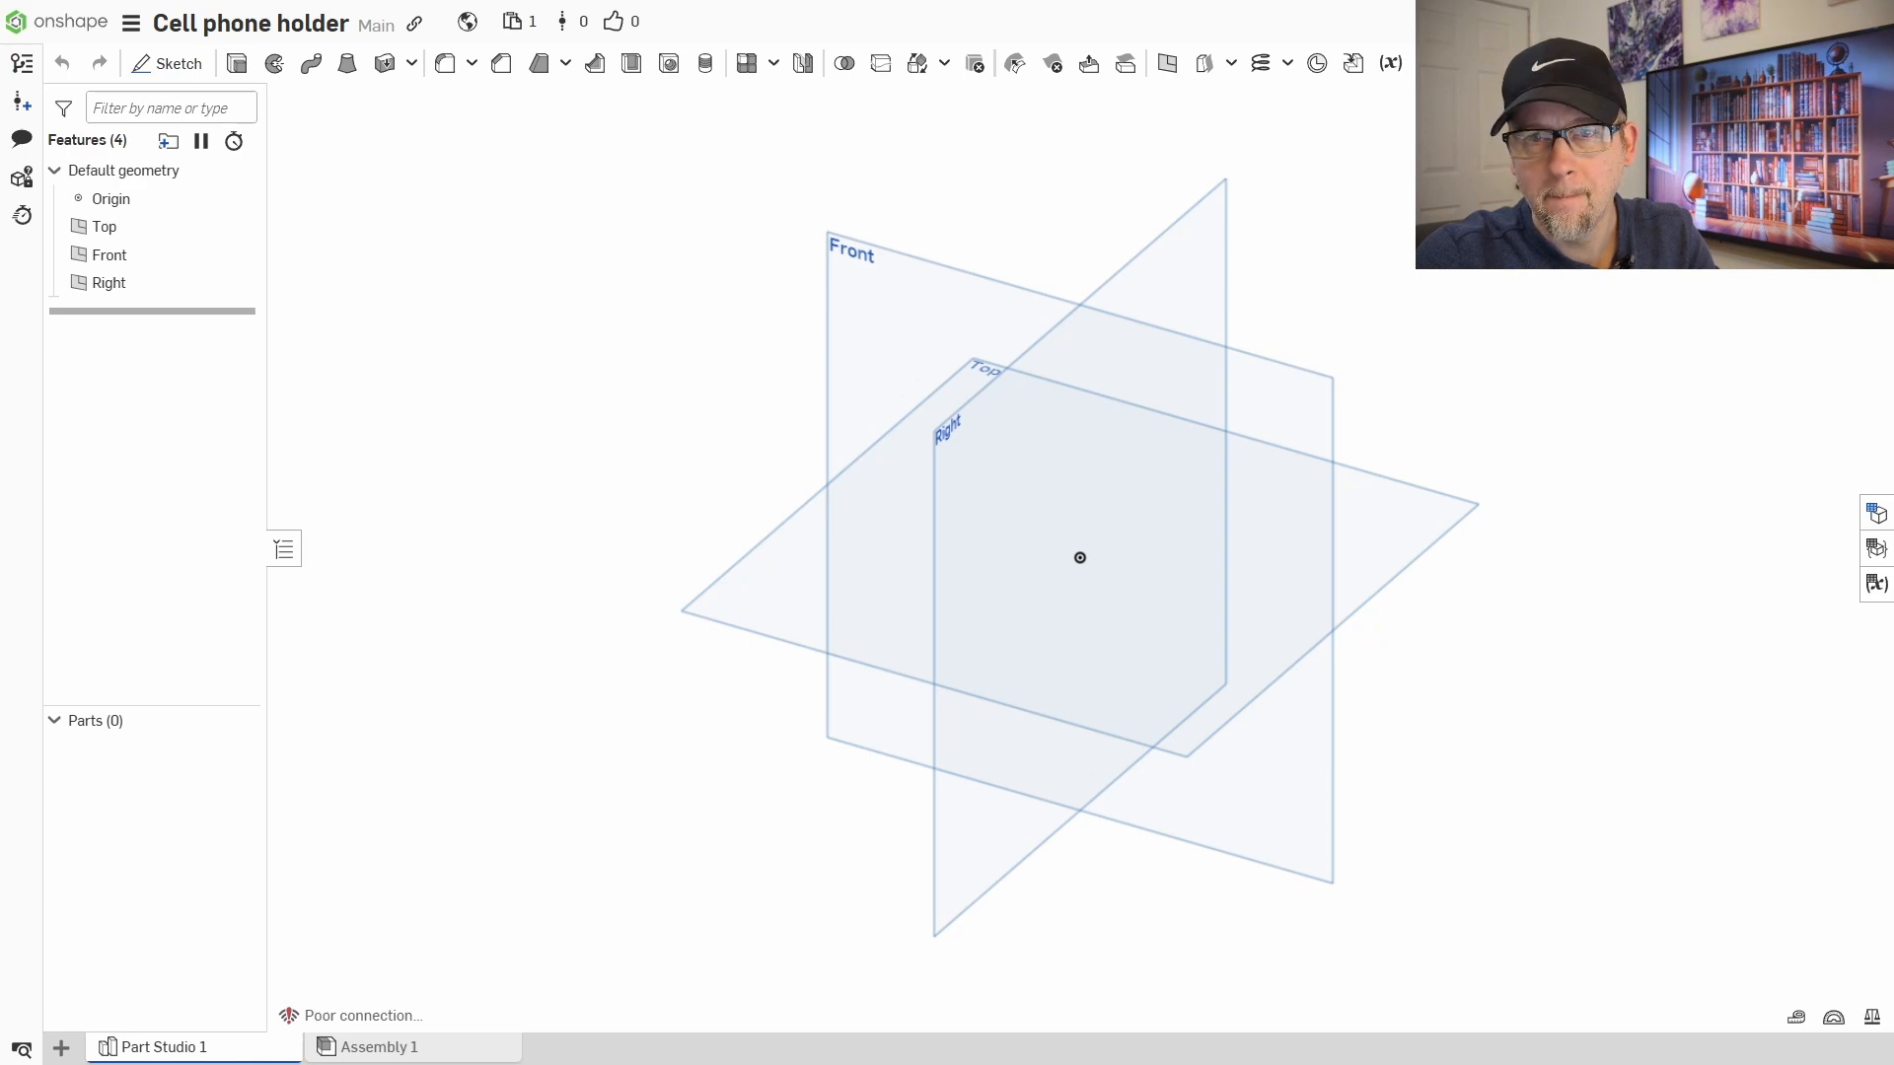
drag(1893, 121, 997, 222)
scroll(924, 548, up, 5)
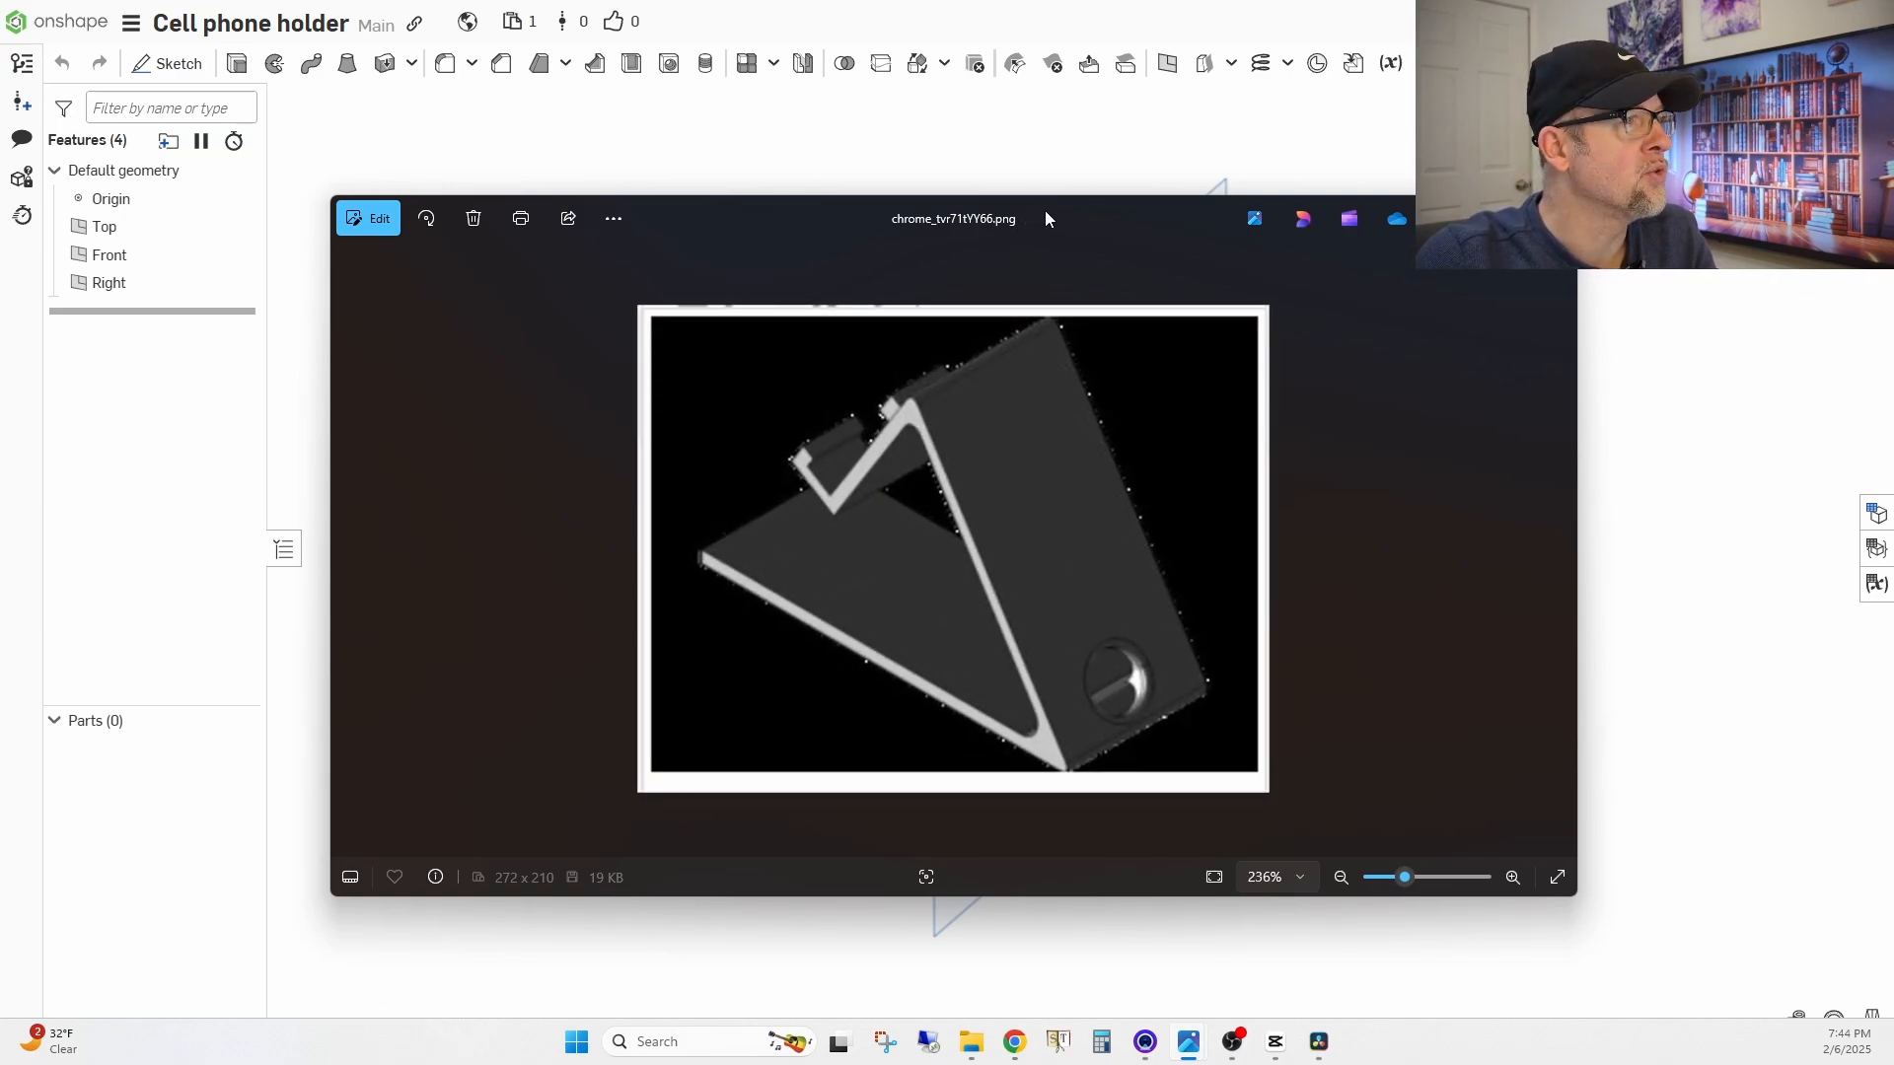
drag(1045, 210, 1033, 168)
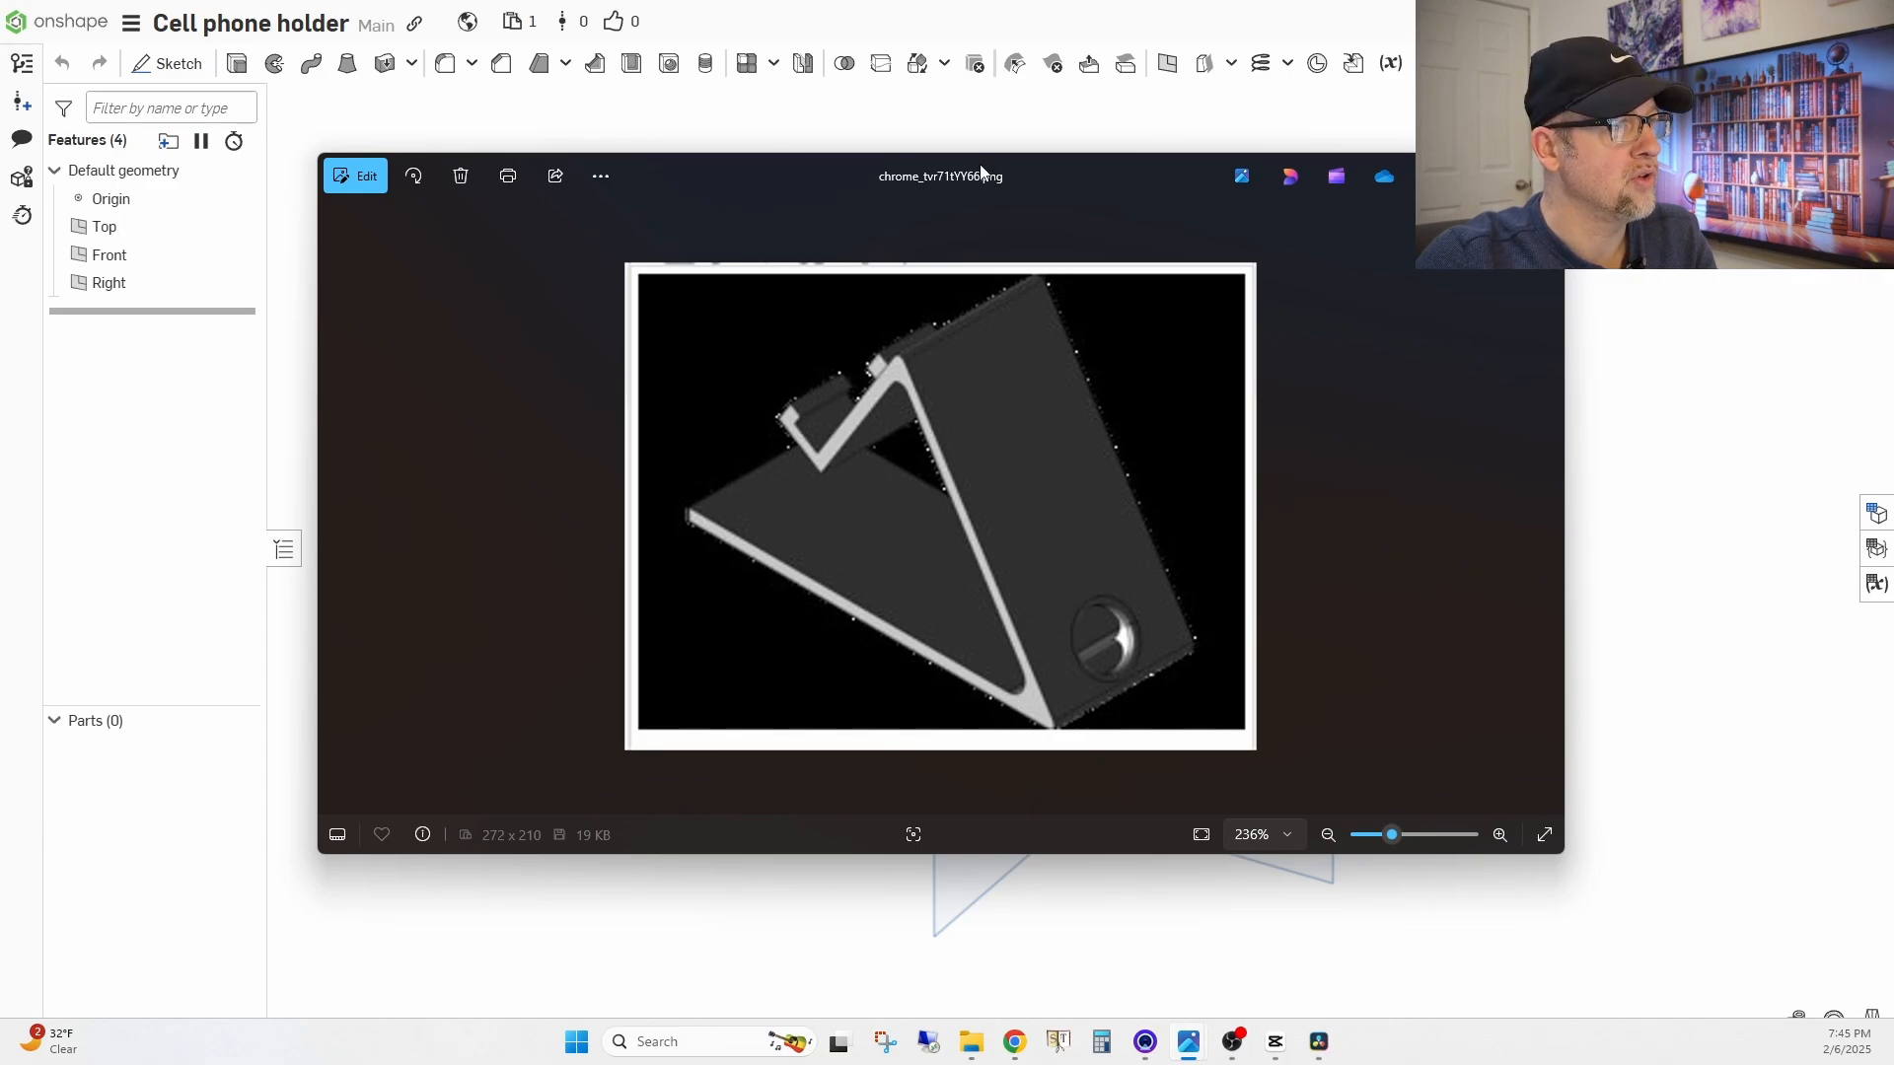
drag(979, 168, 1893, 192)
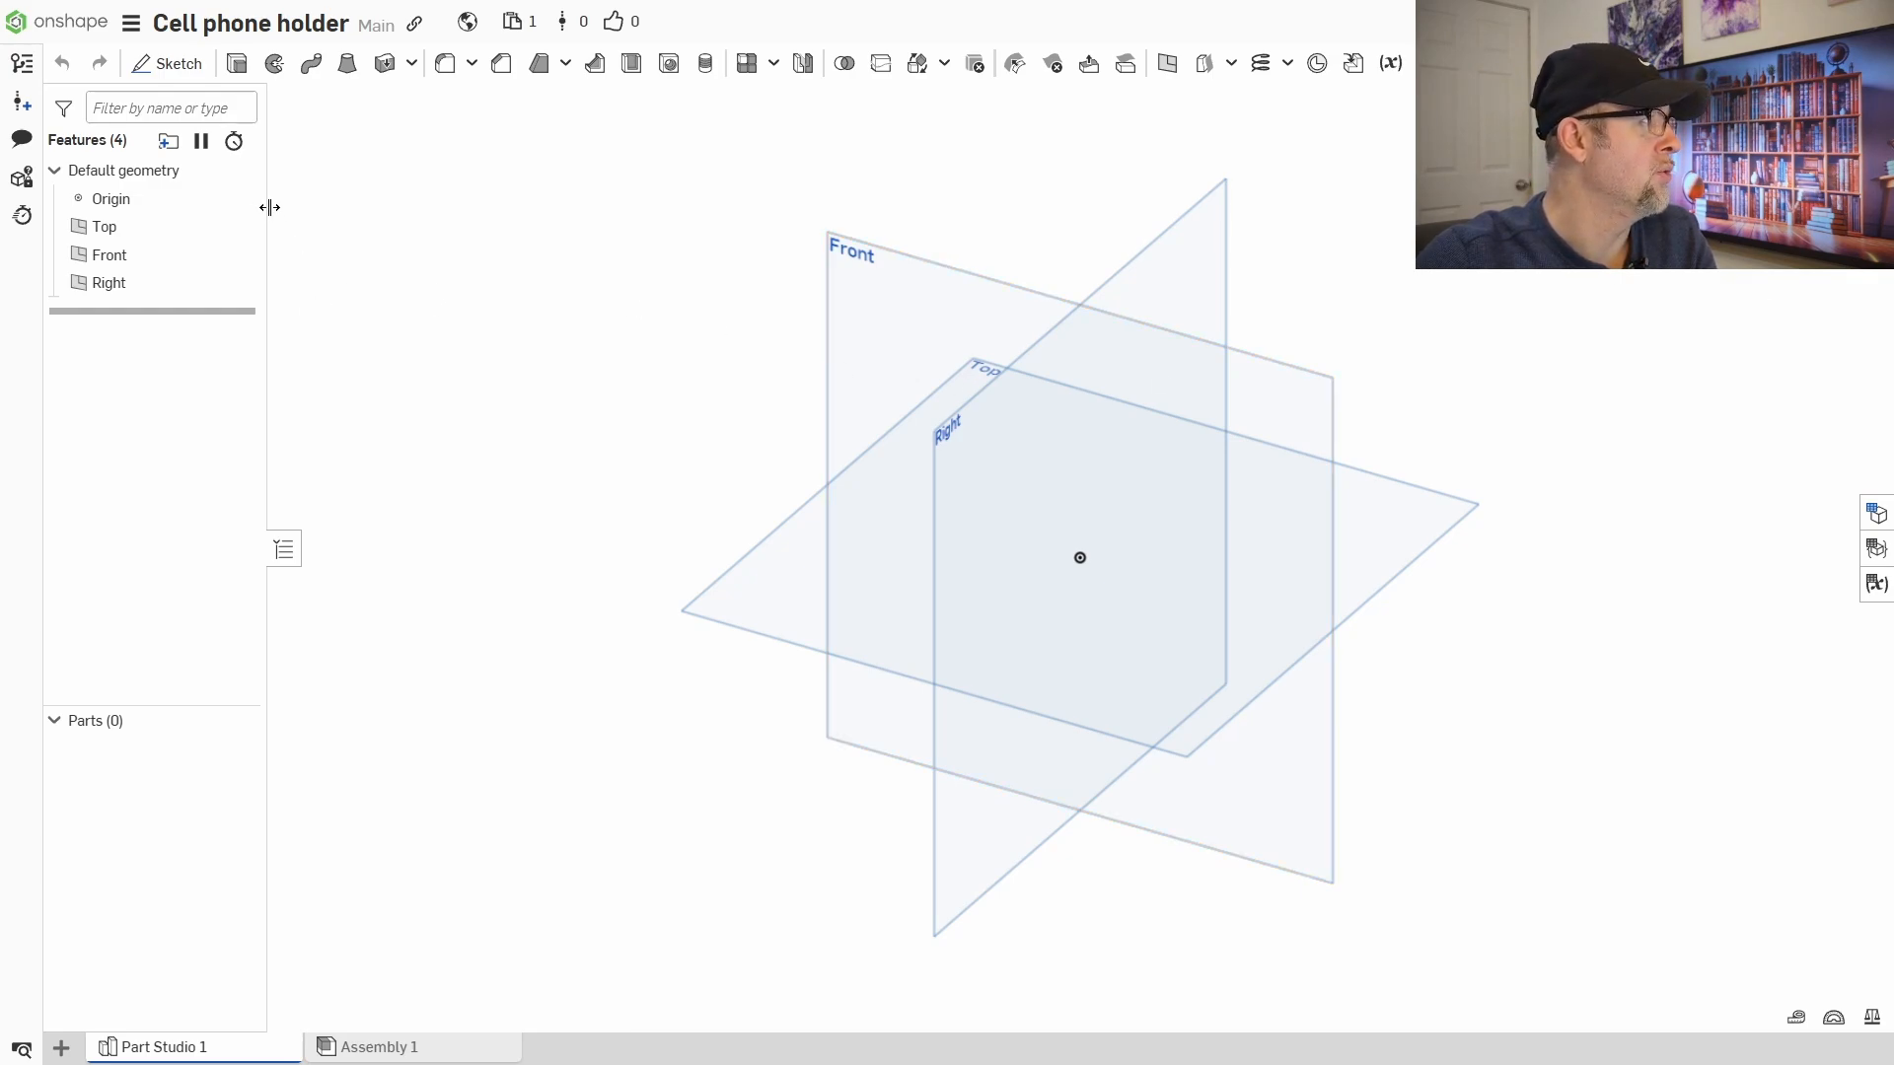
- Start a sketch on the Front plane and view the plane straight on
click(168, 63)
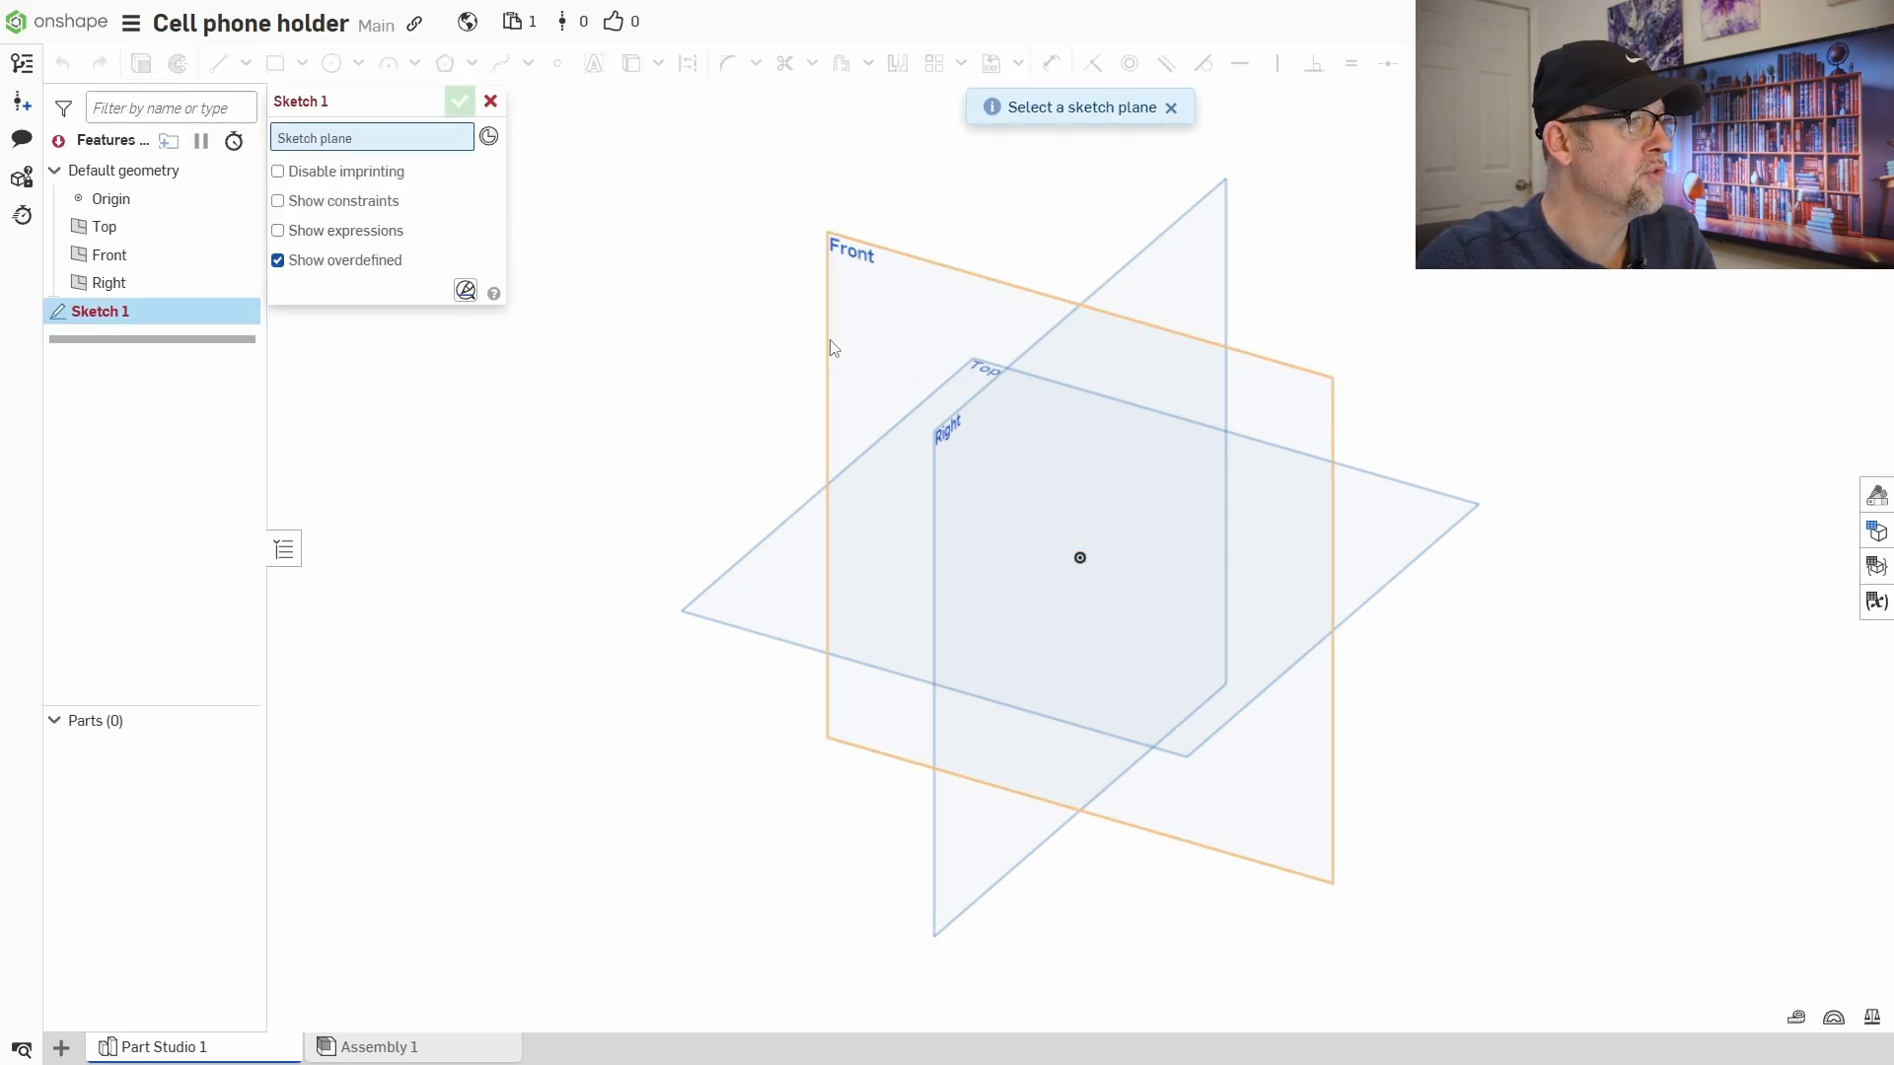
click(834, 348)
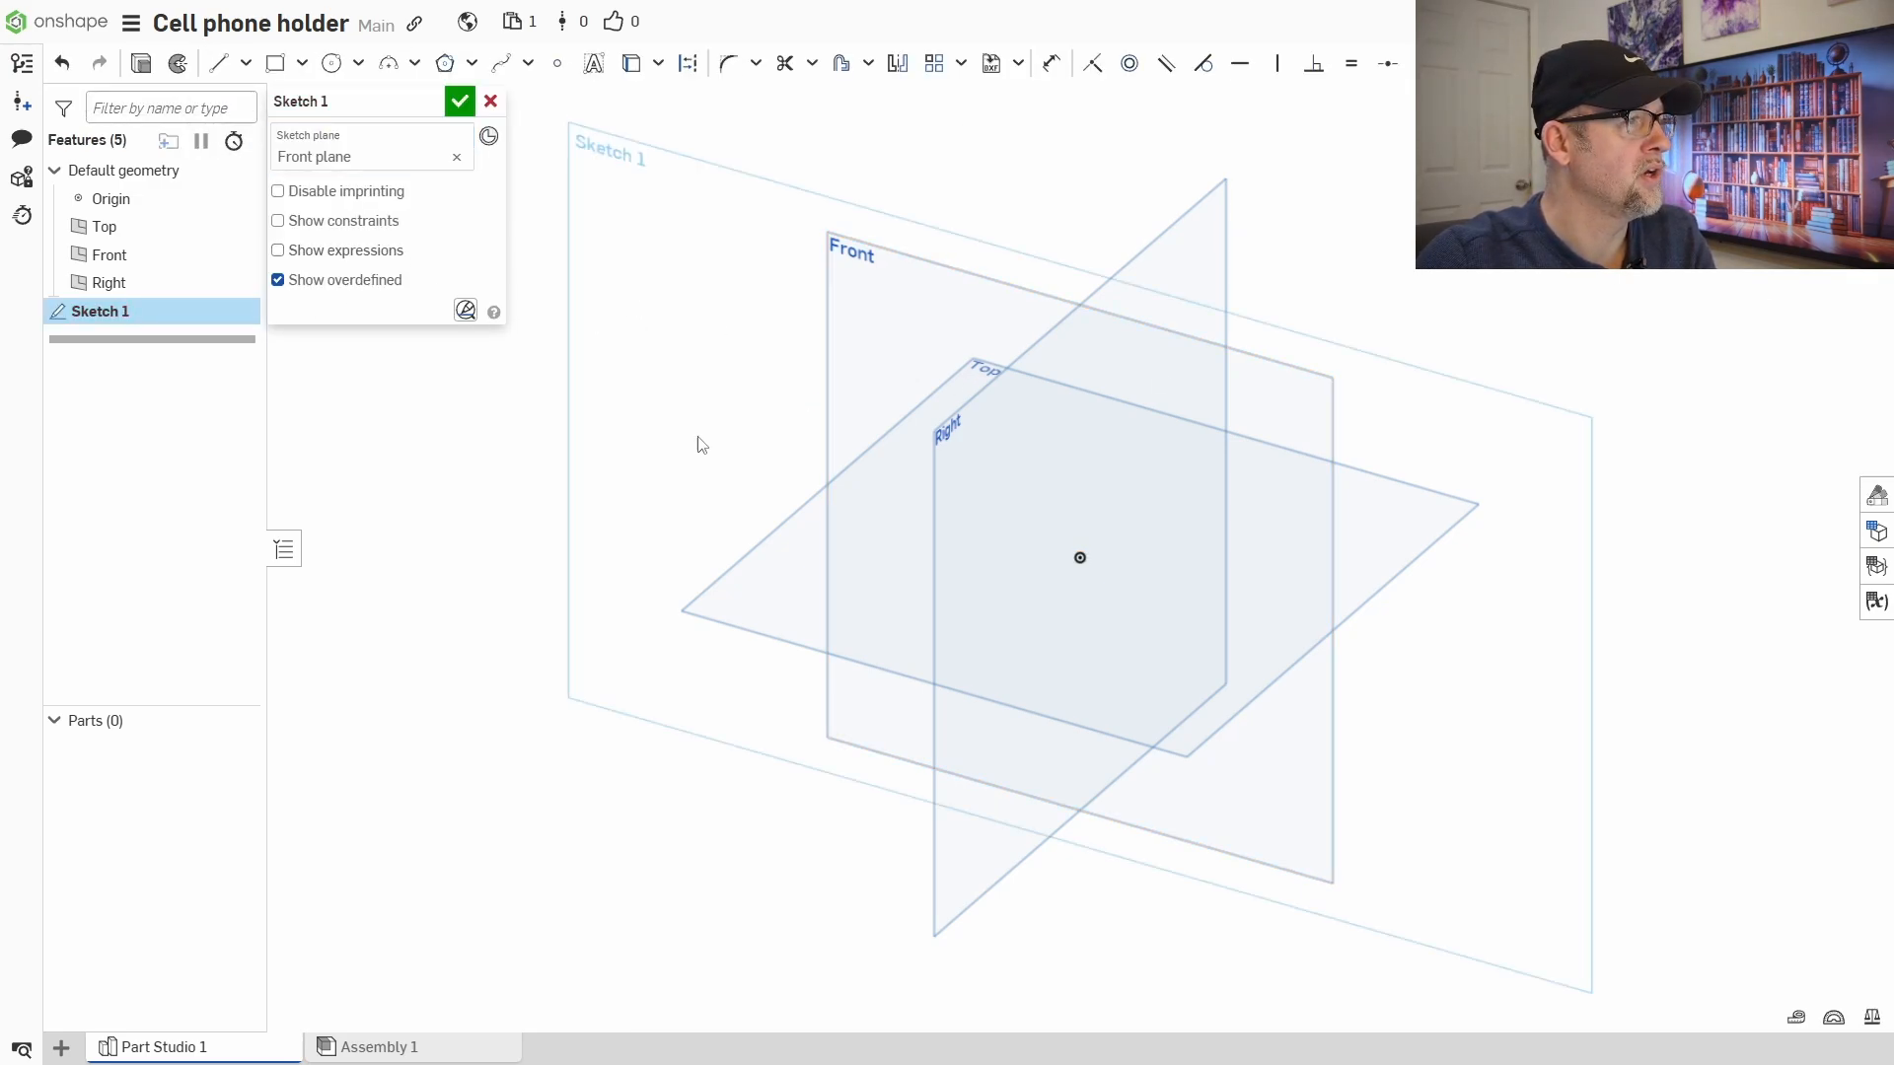
click(458, 100)
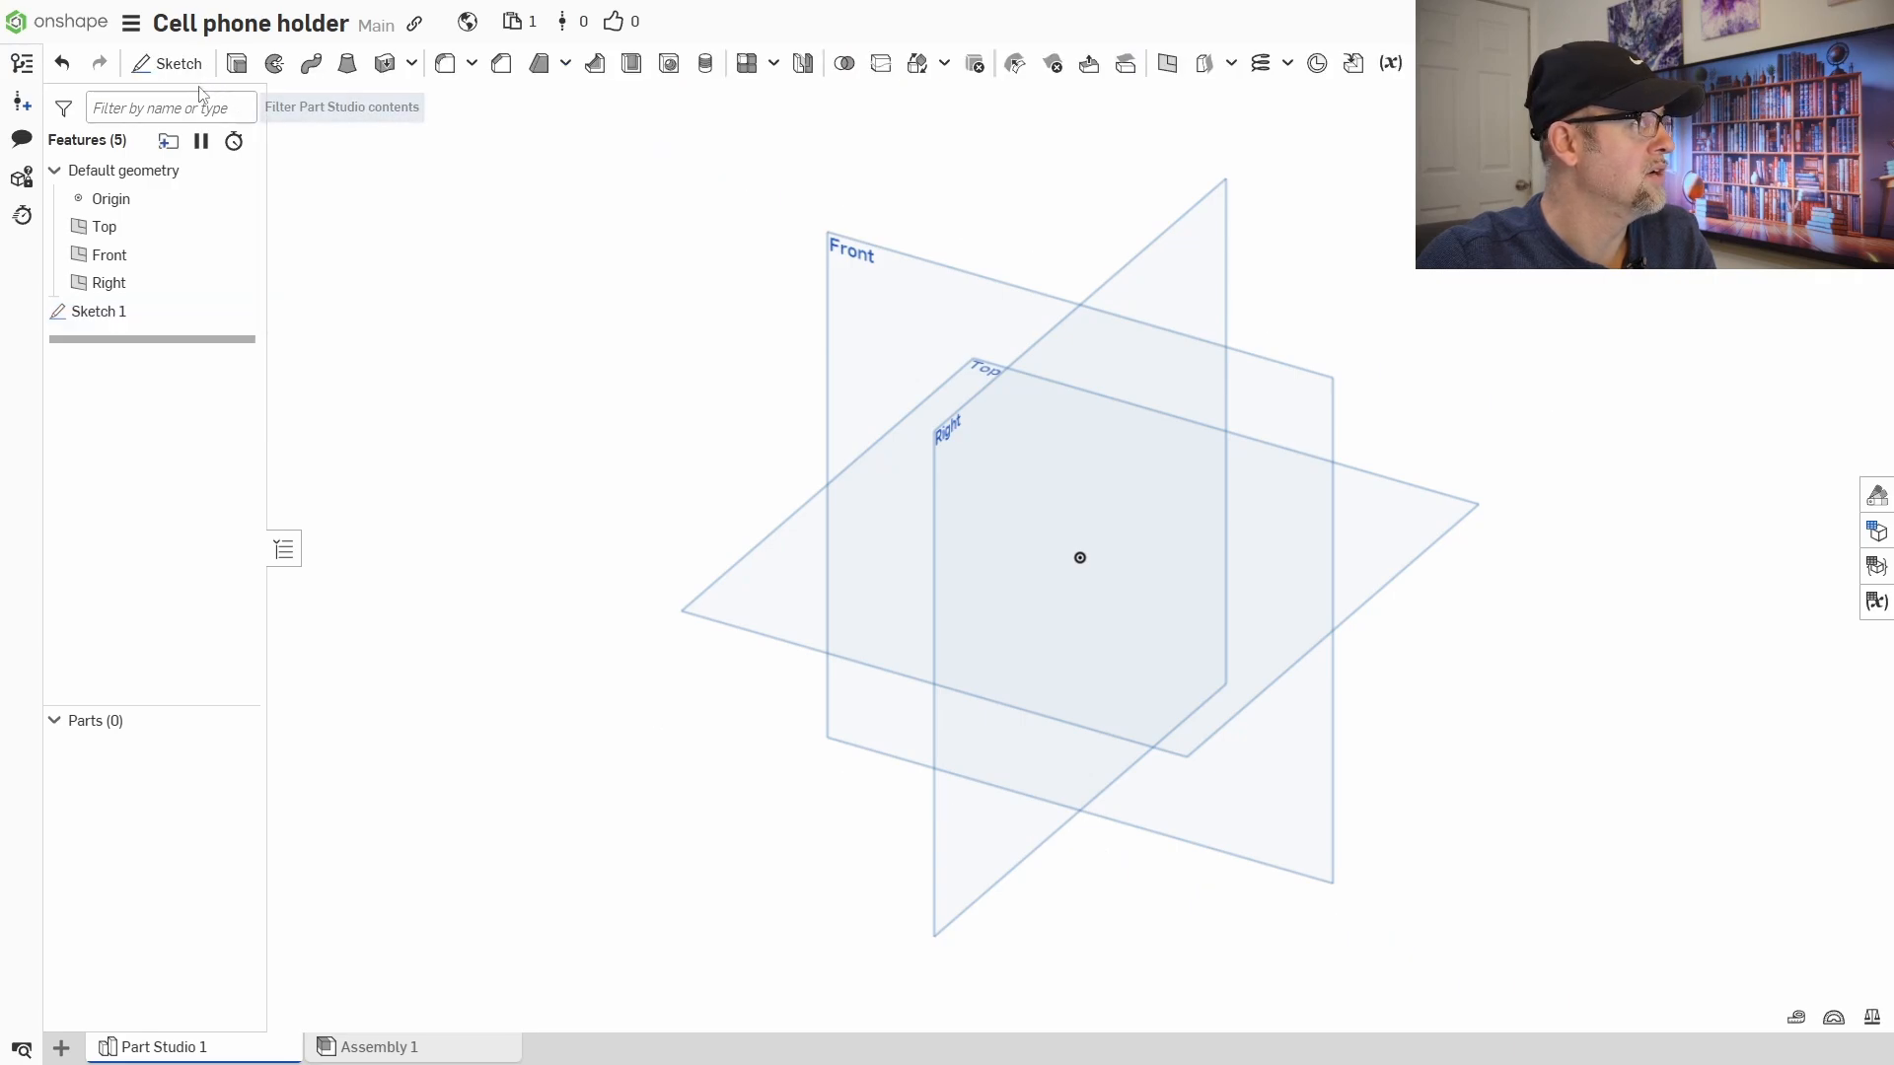
double_click(98, 311)
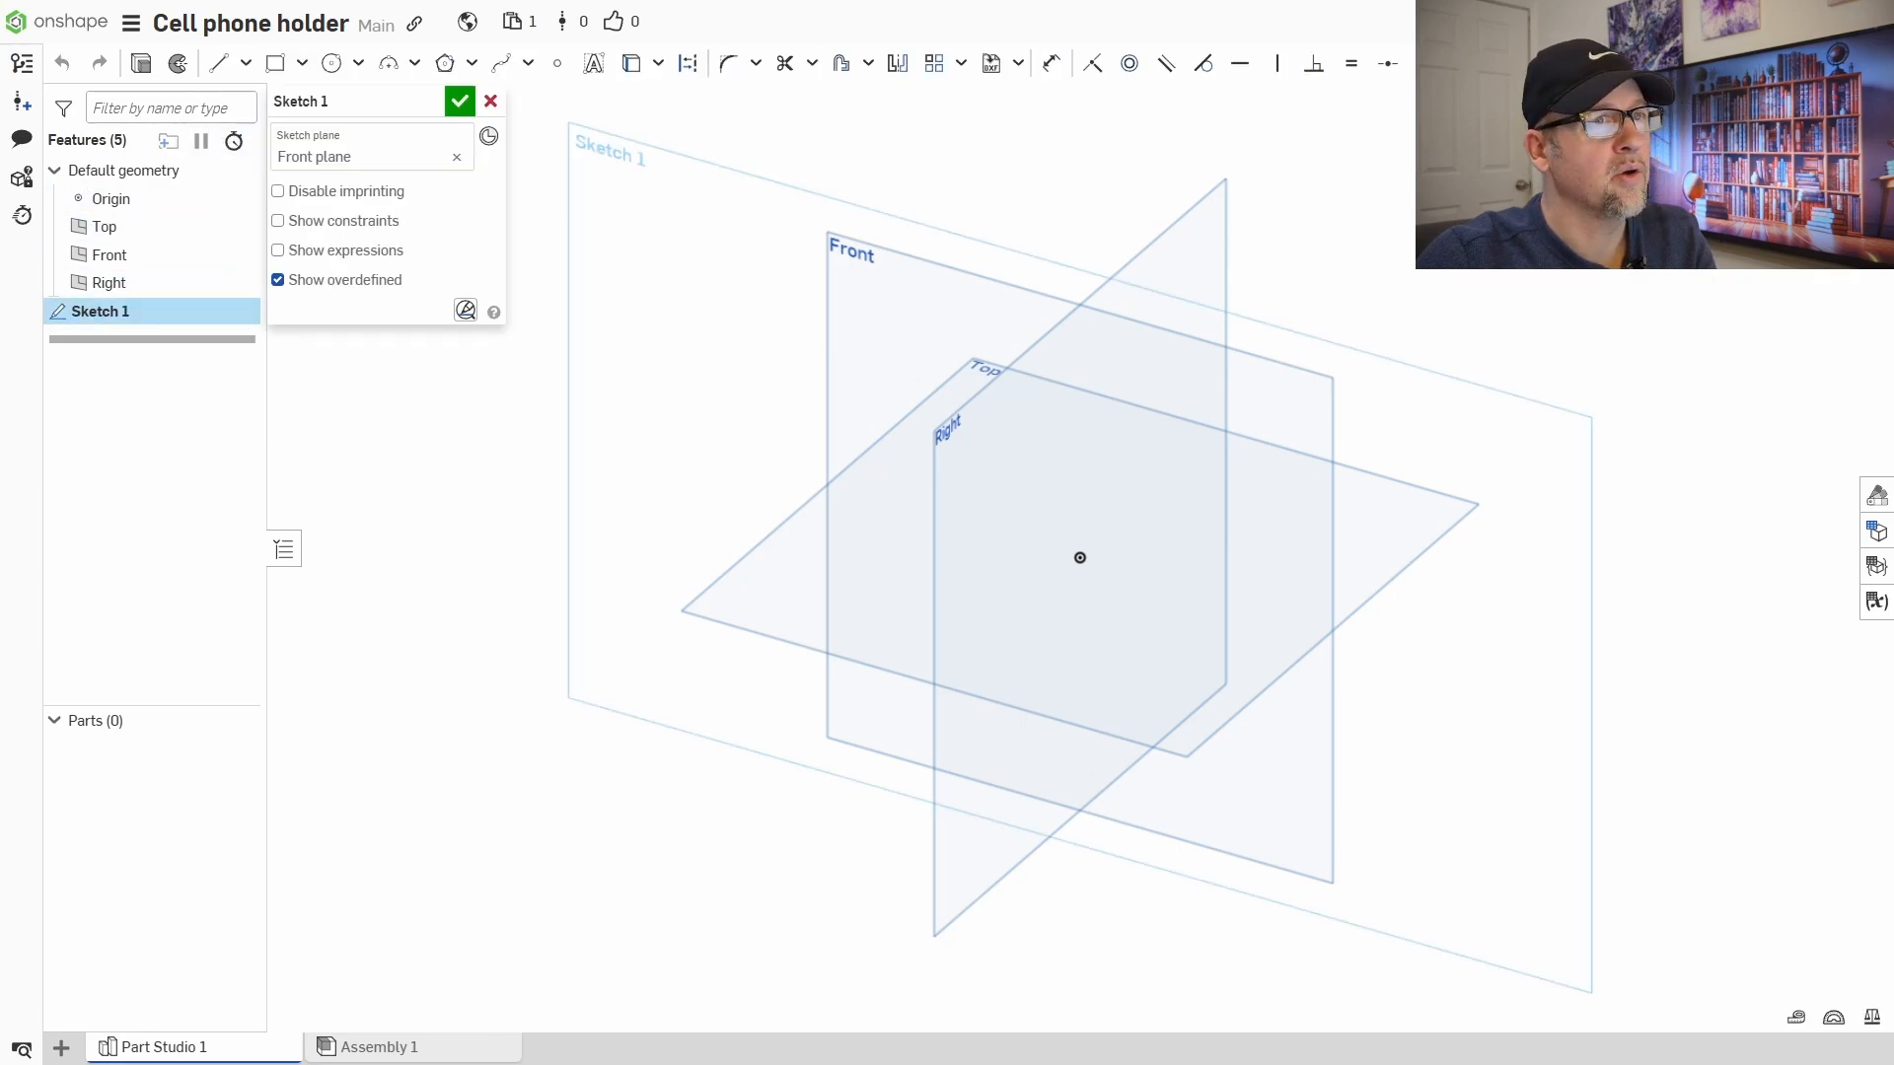
key(n)
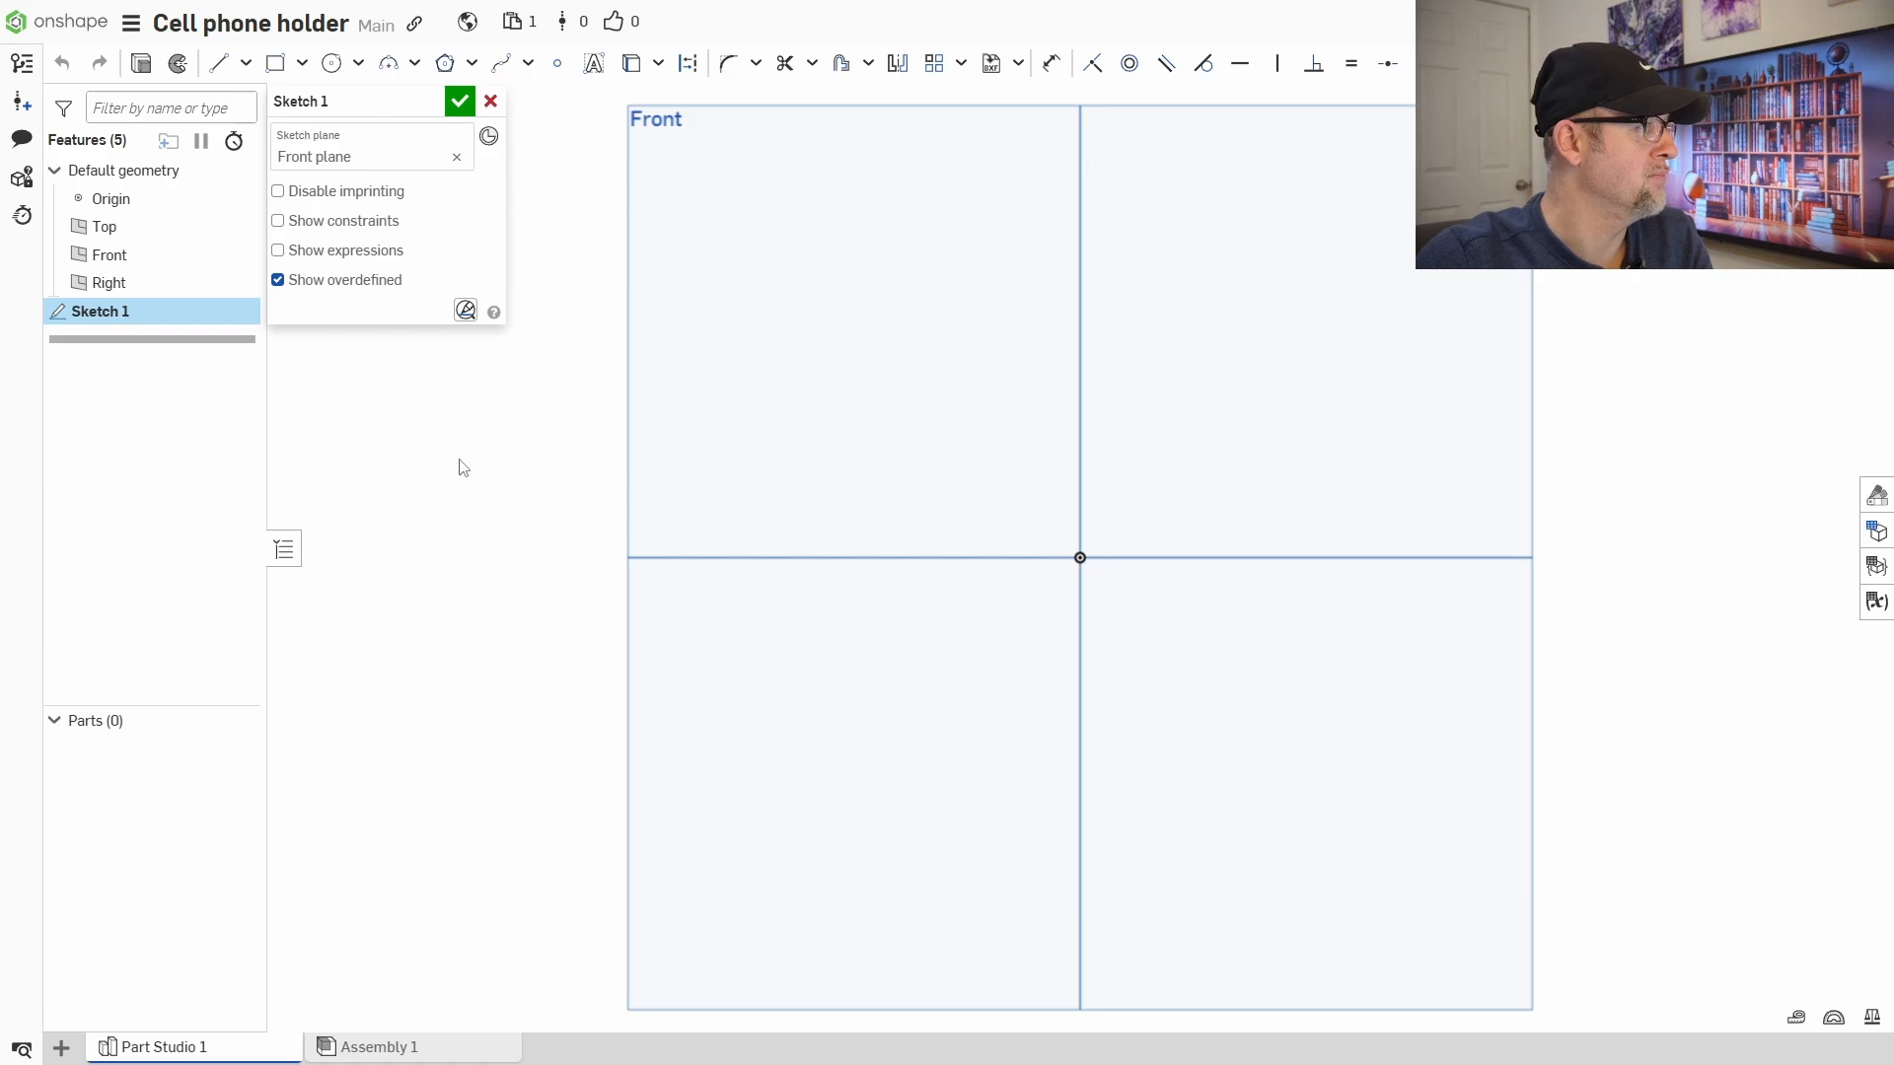
- Sketch a corner rectangle about 117 mm long and 7 mm high, extending left and down from the origin
click(303, 65)
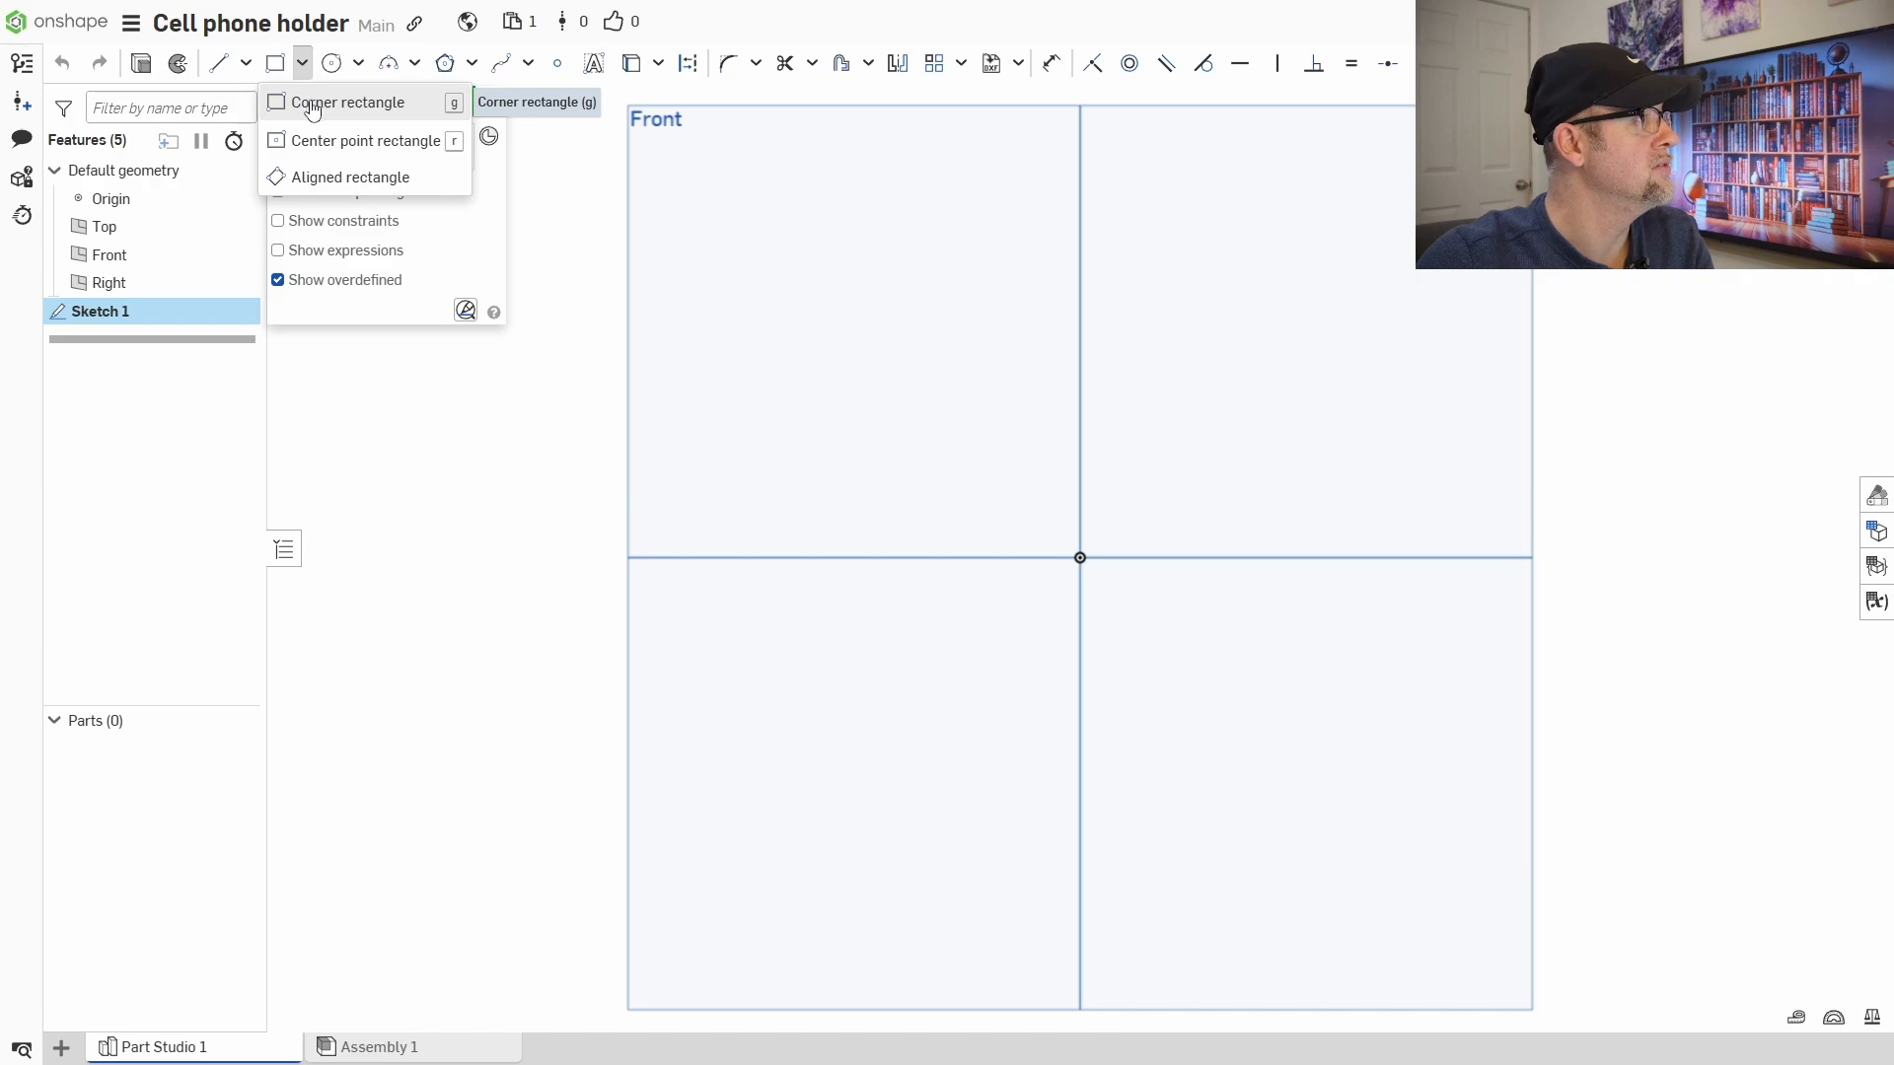
click(313, 107)
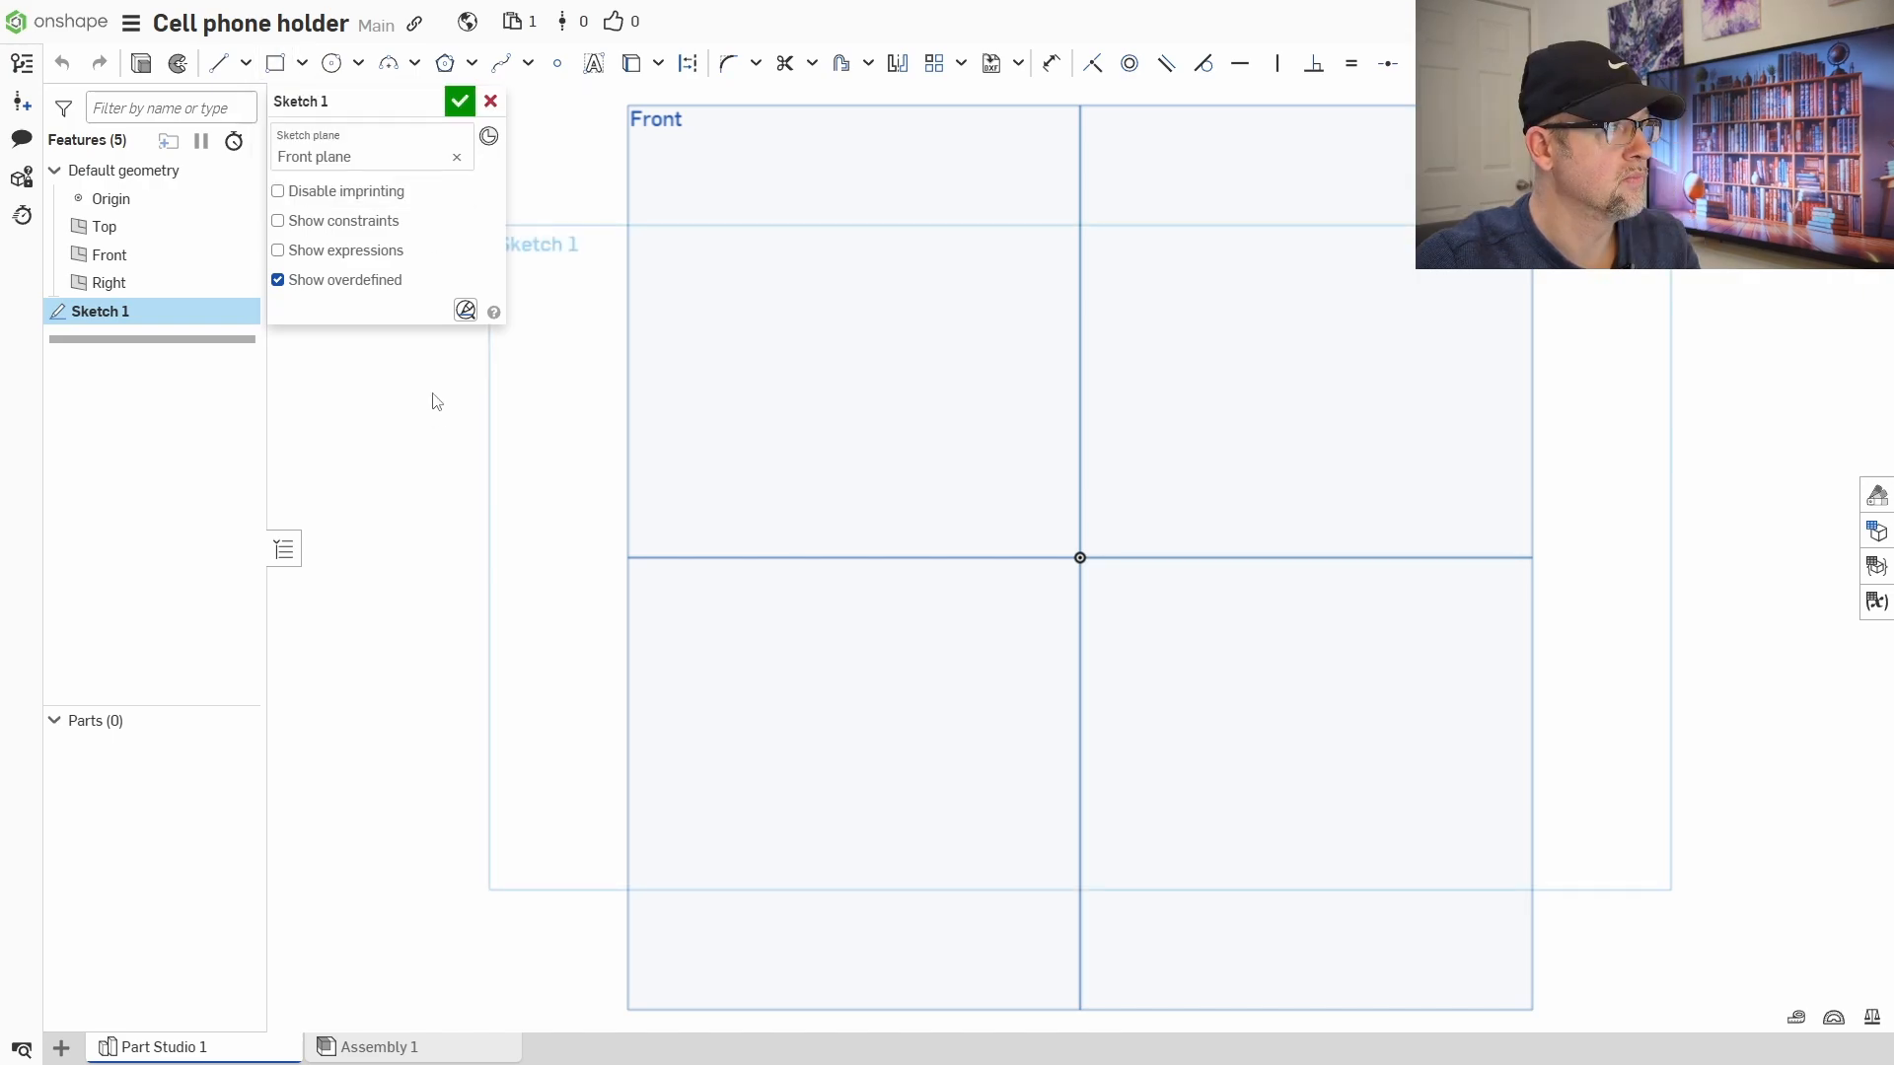
click(303, 65)
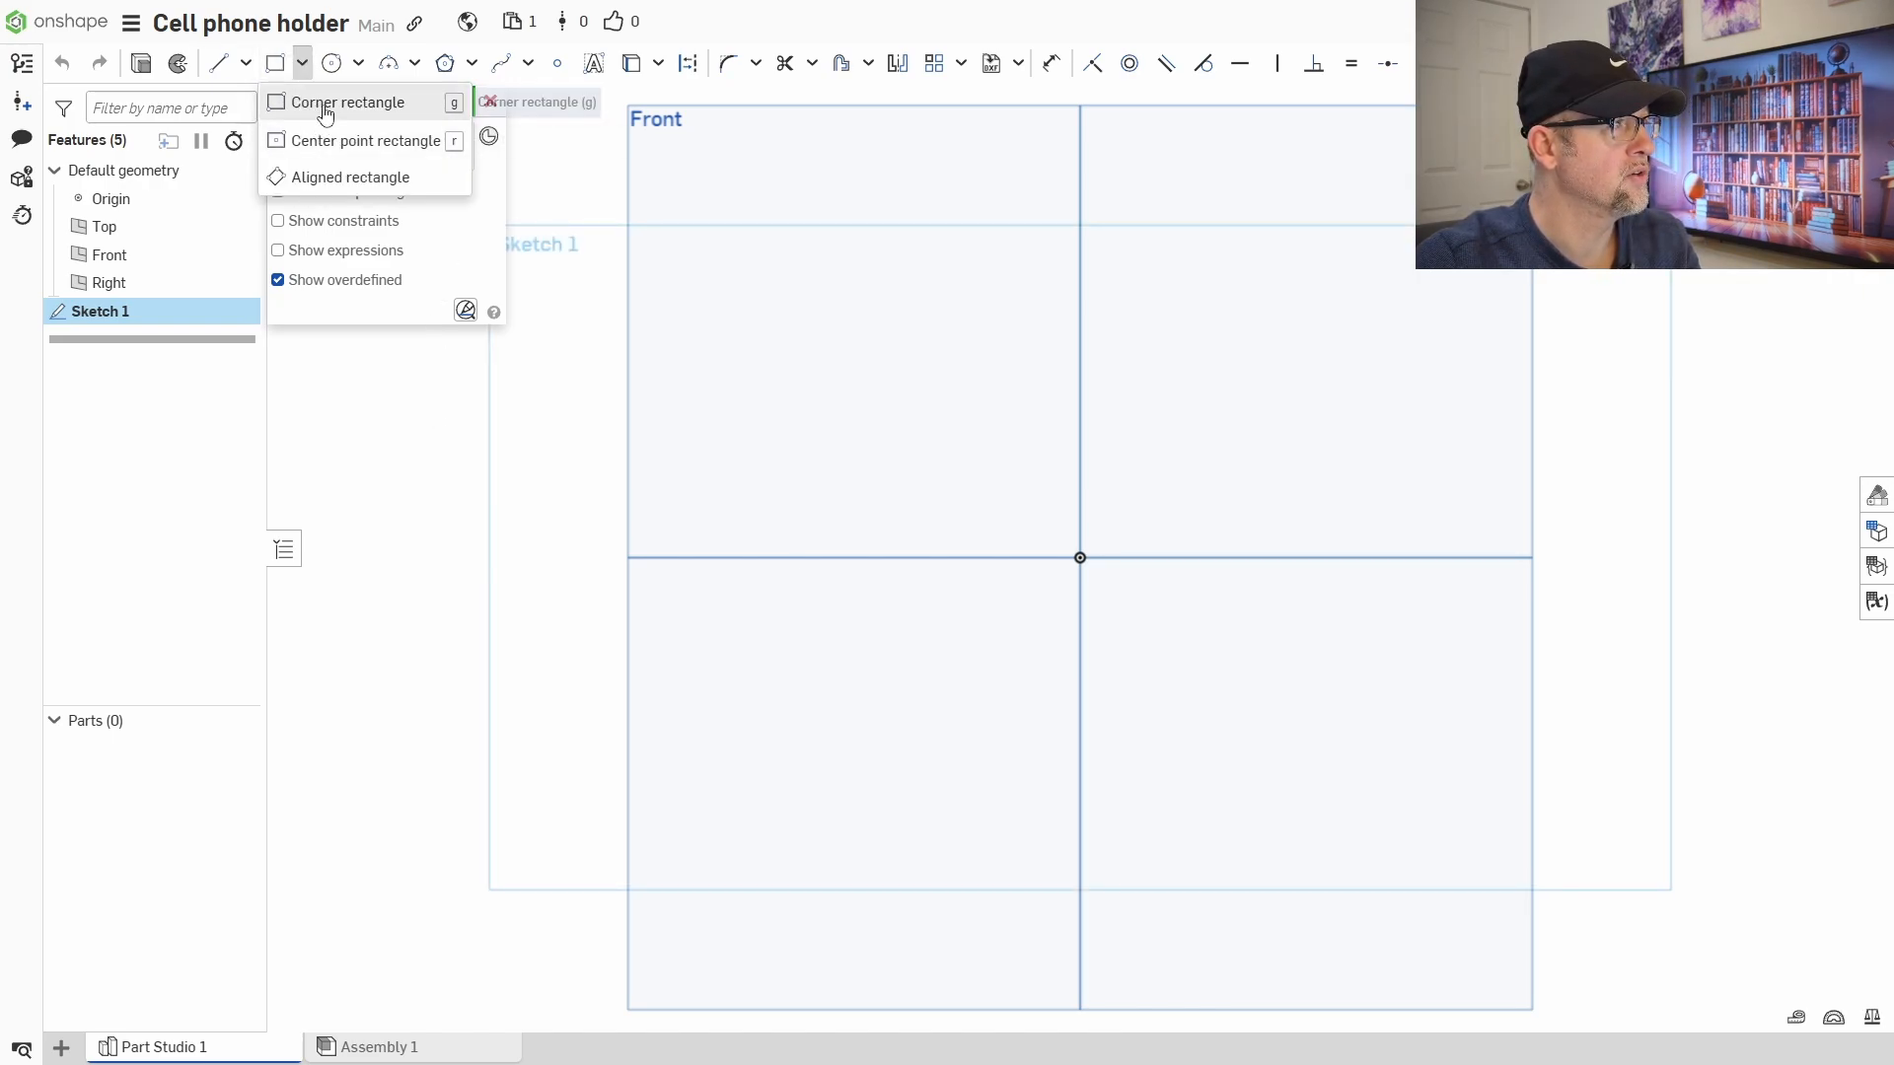
click(317, 103)
click(1082, 557)
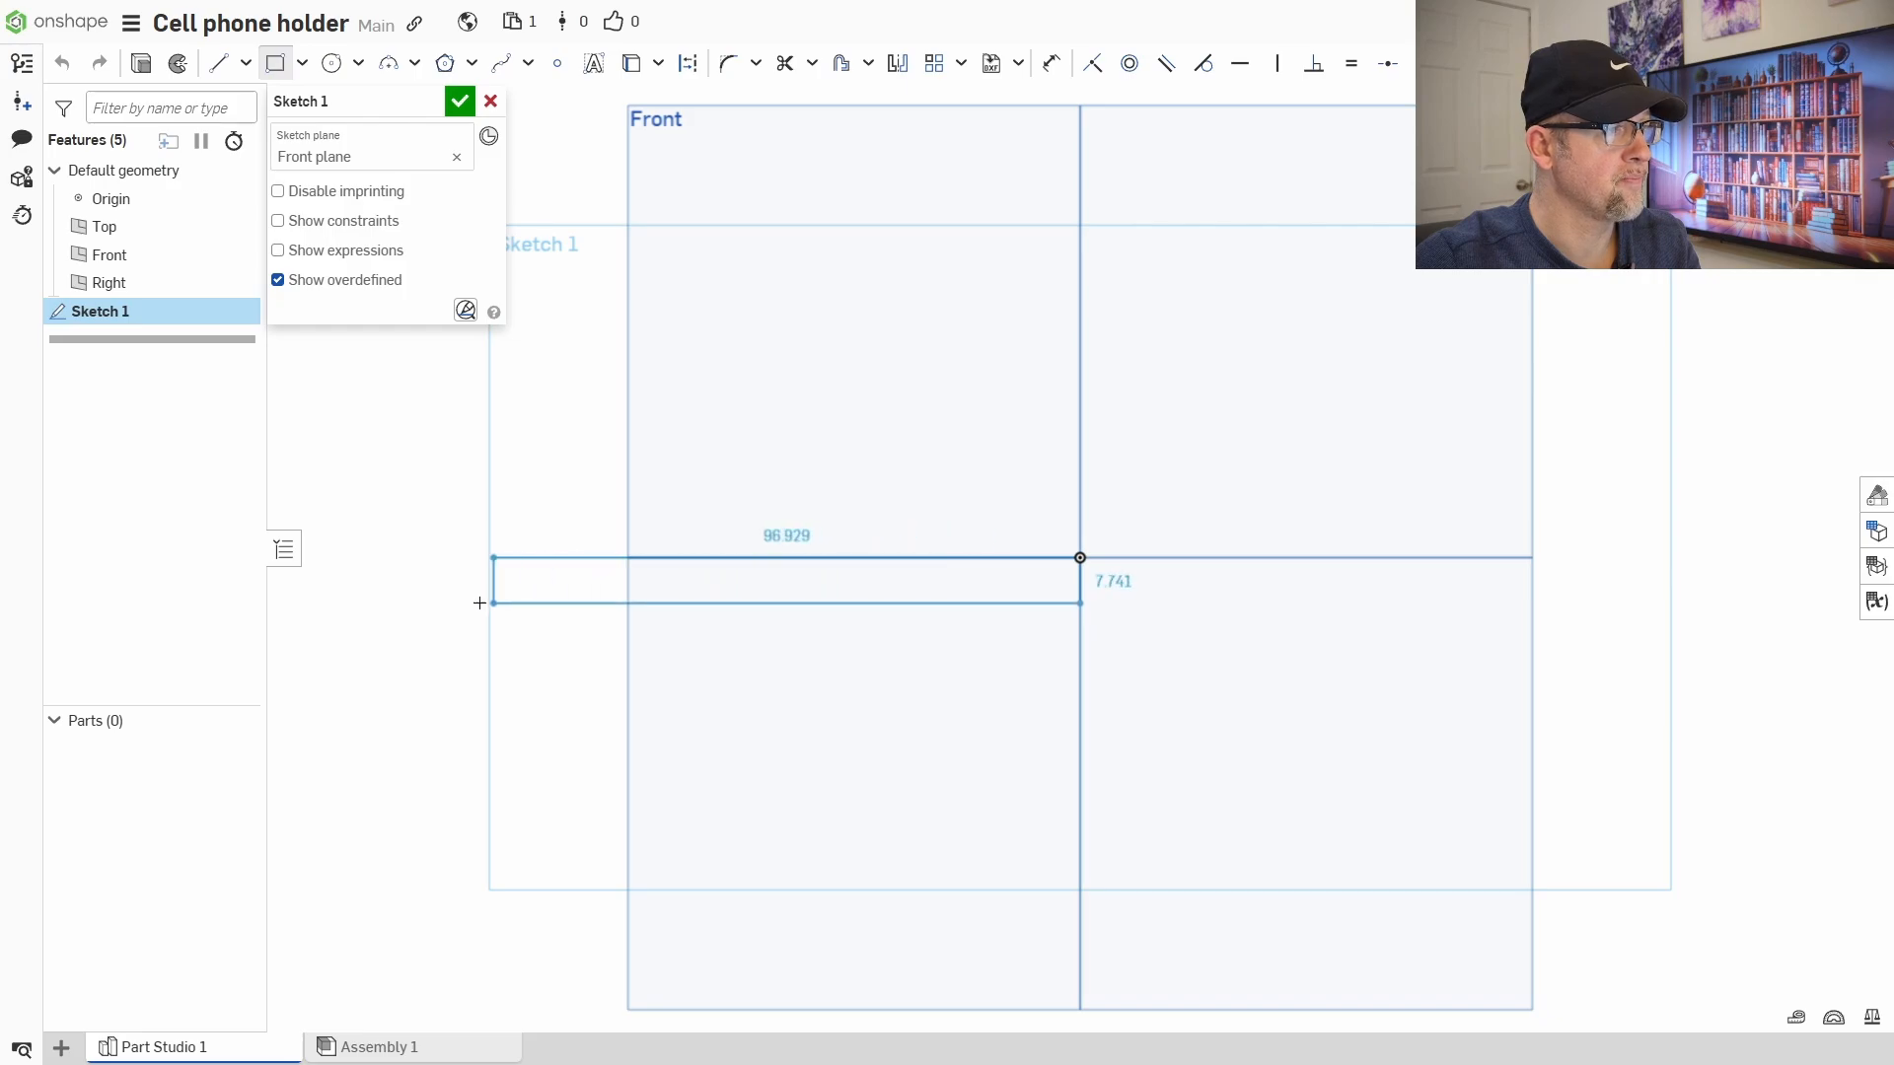
click(371, 600)
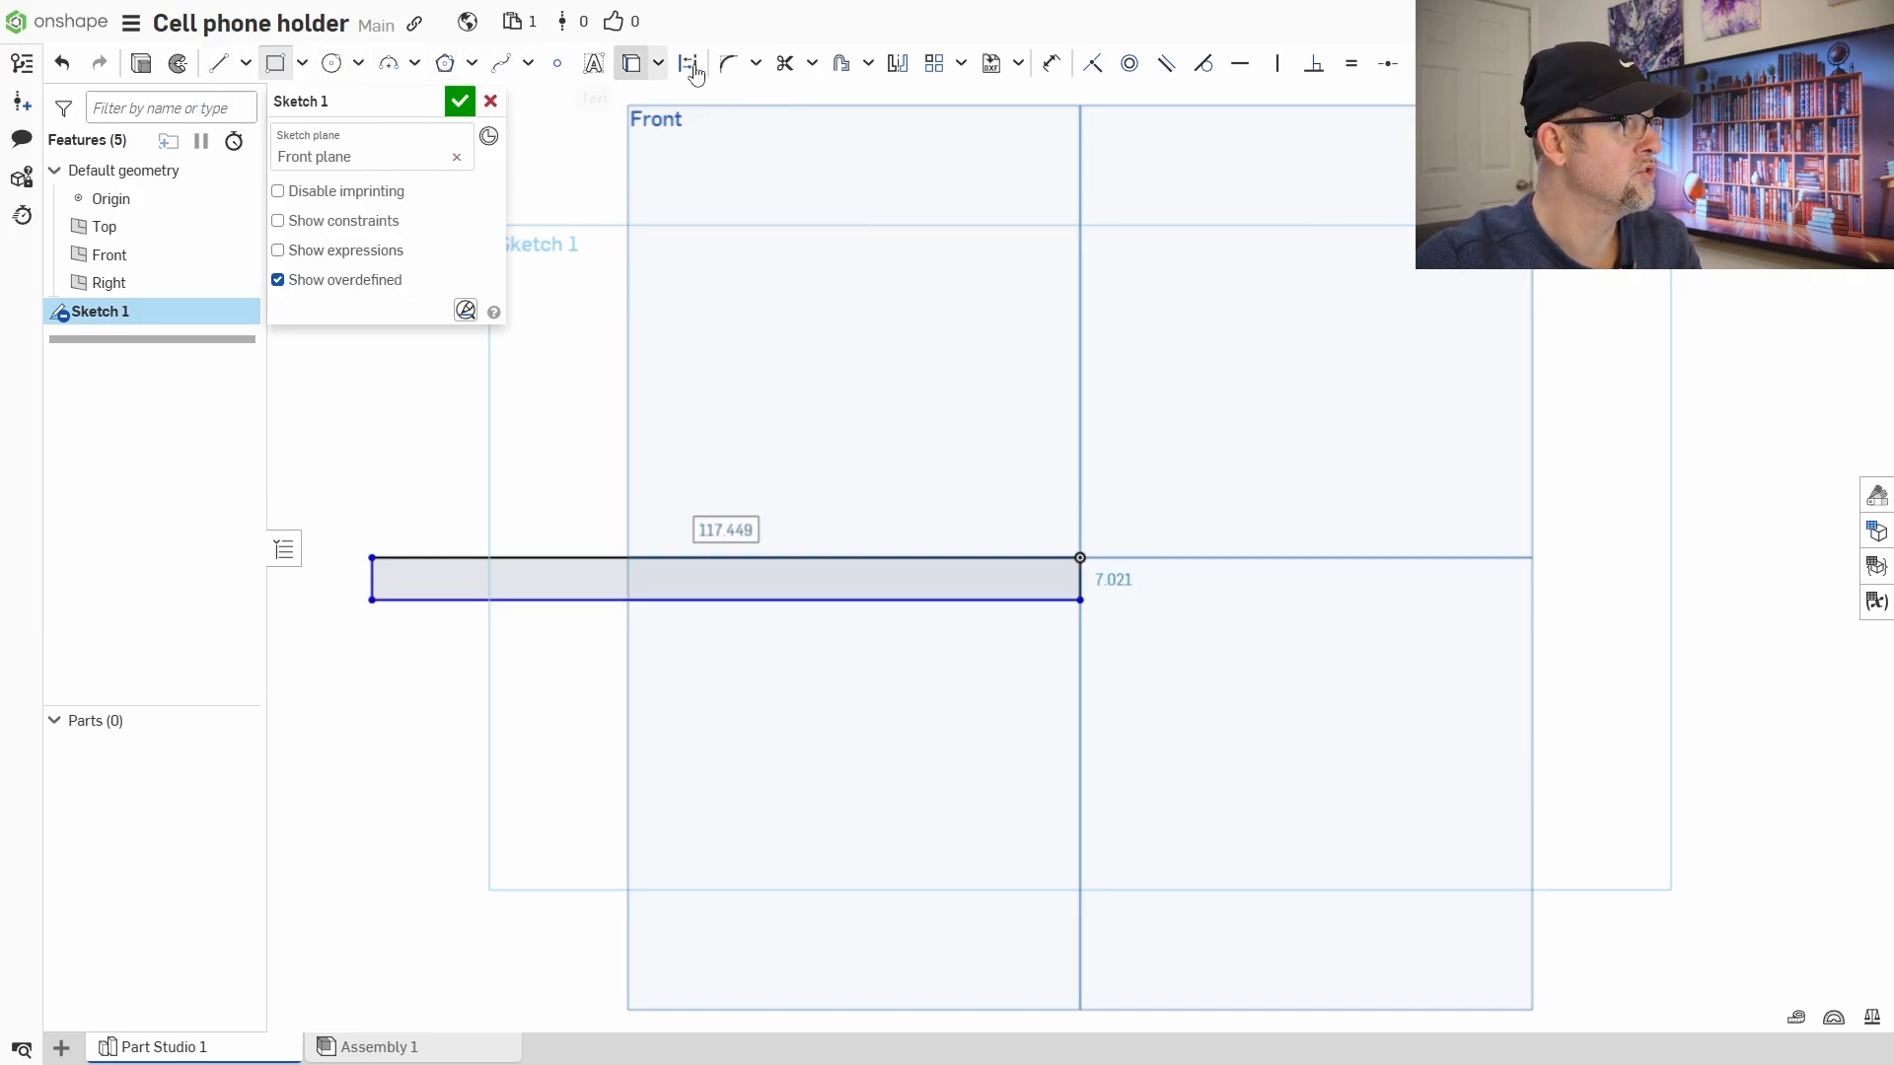
- Dimension the rectangle's height between its two long edges as 4 mm
click(1051, 63)
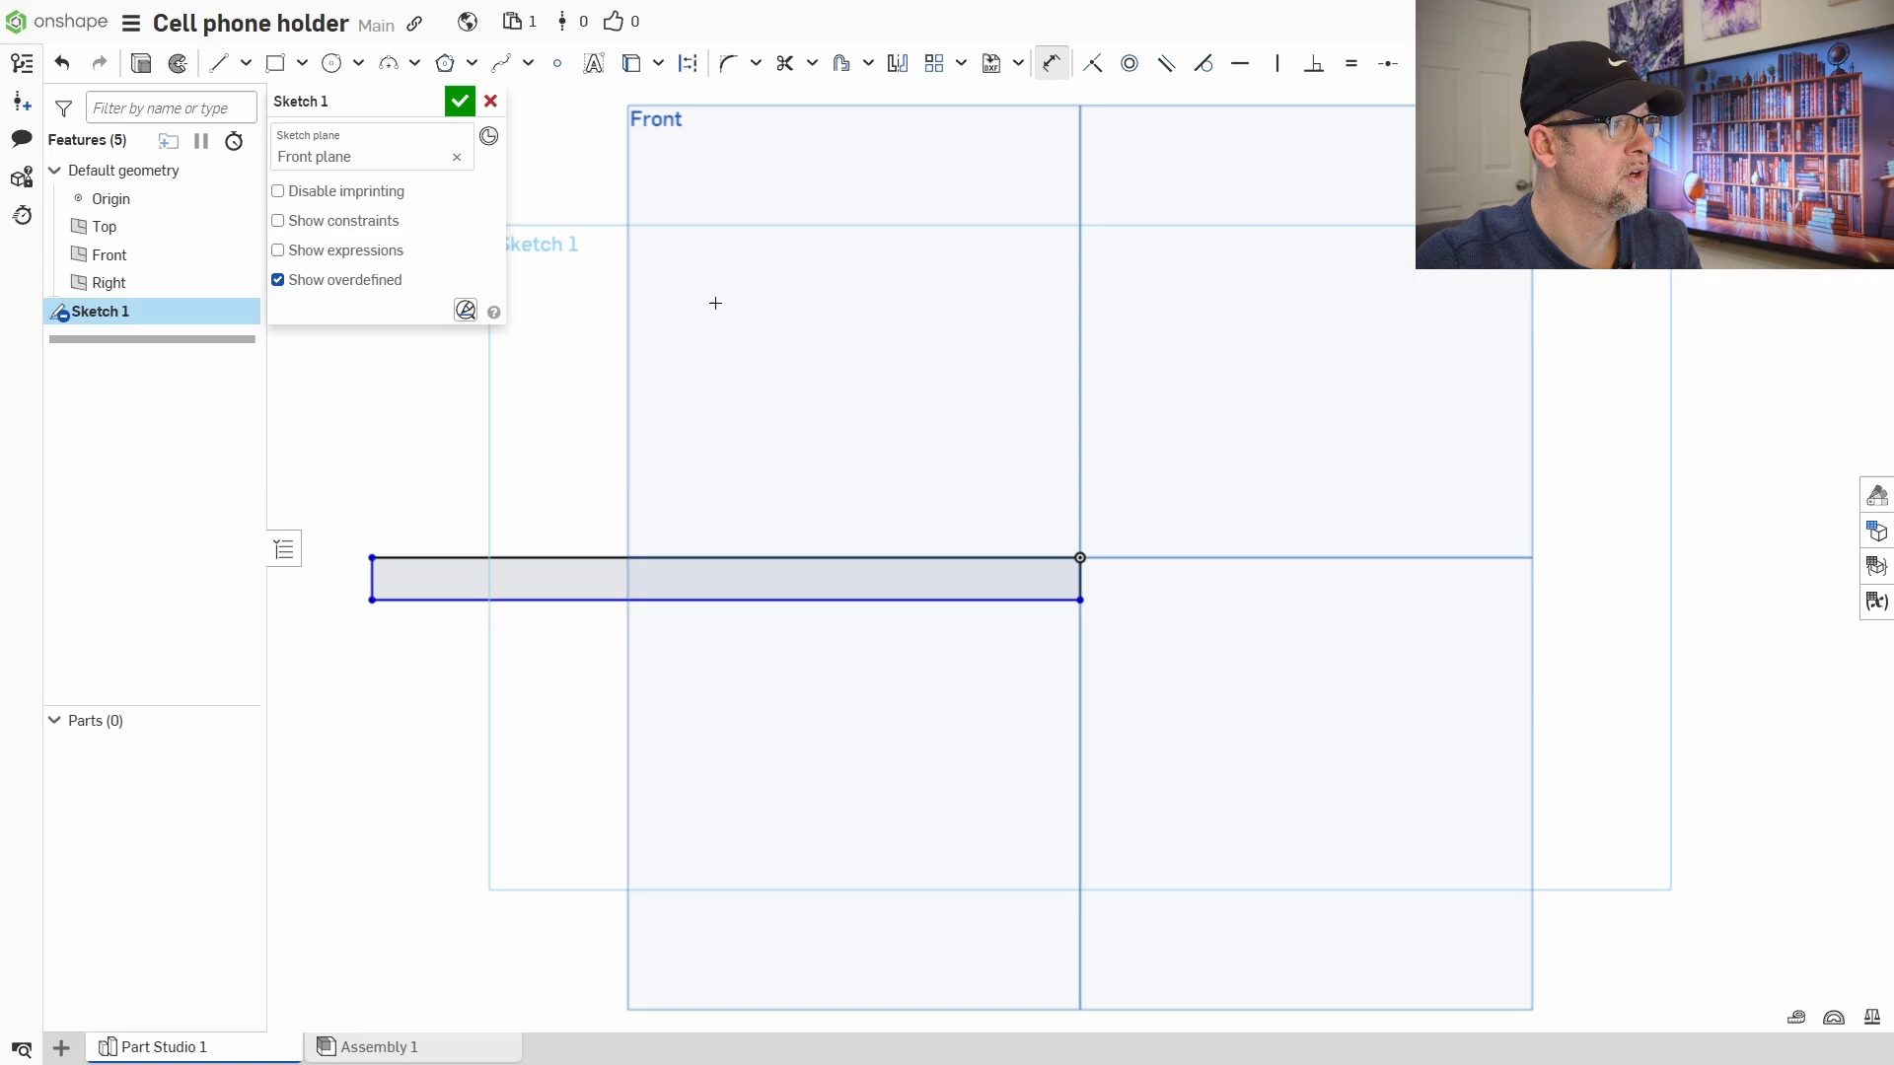
click(427, 599)
click(423, 558)
click(316, 643)
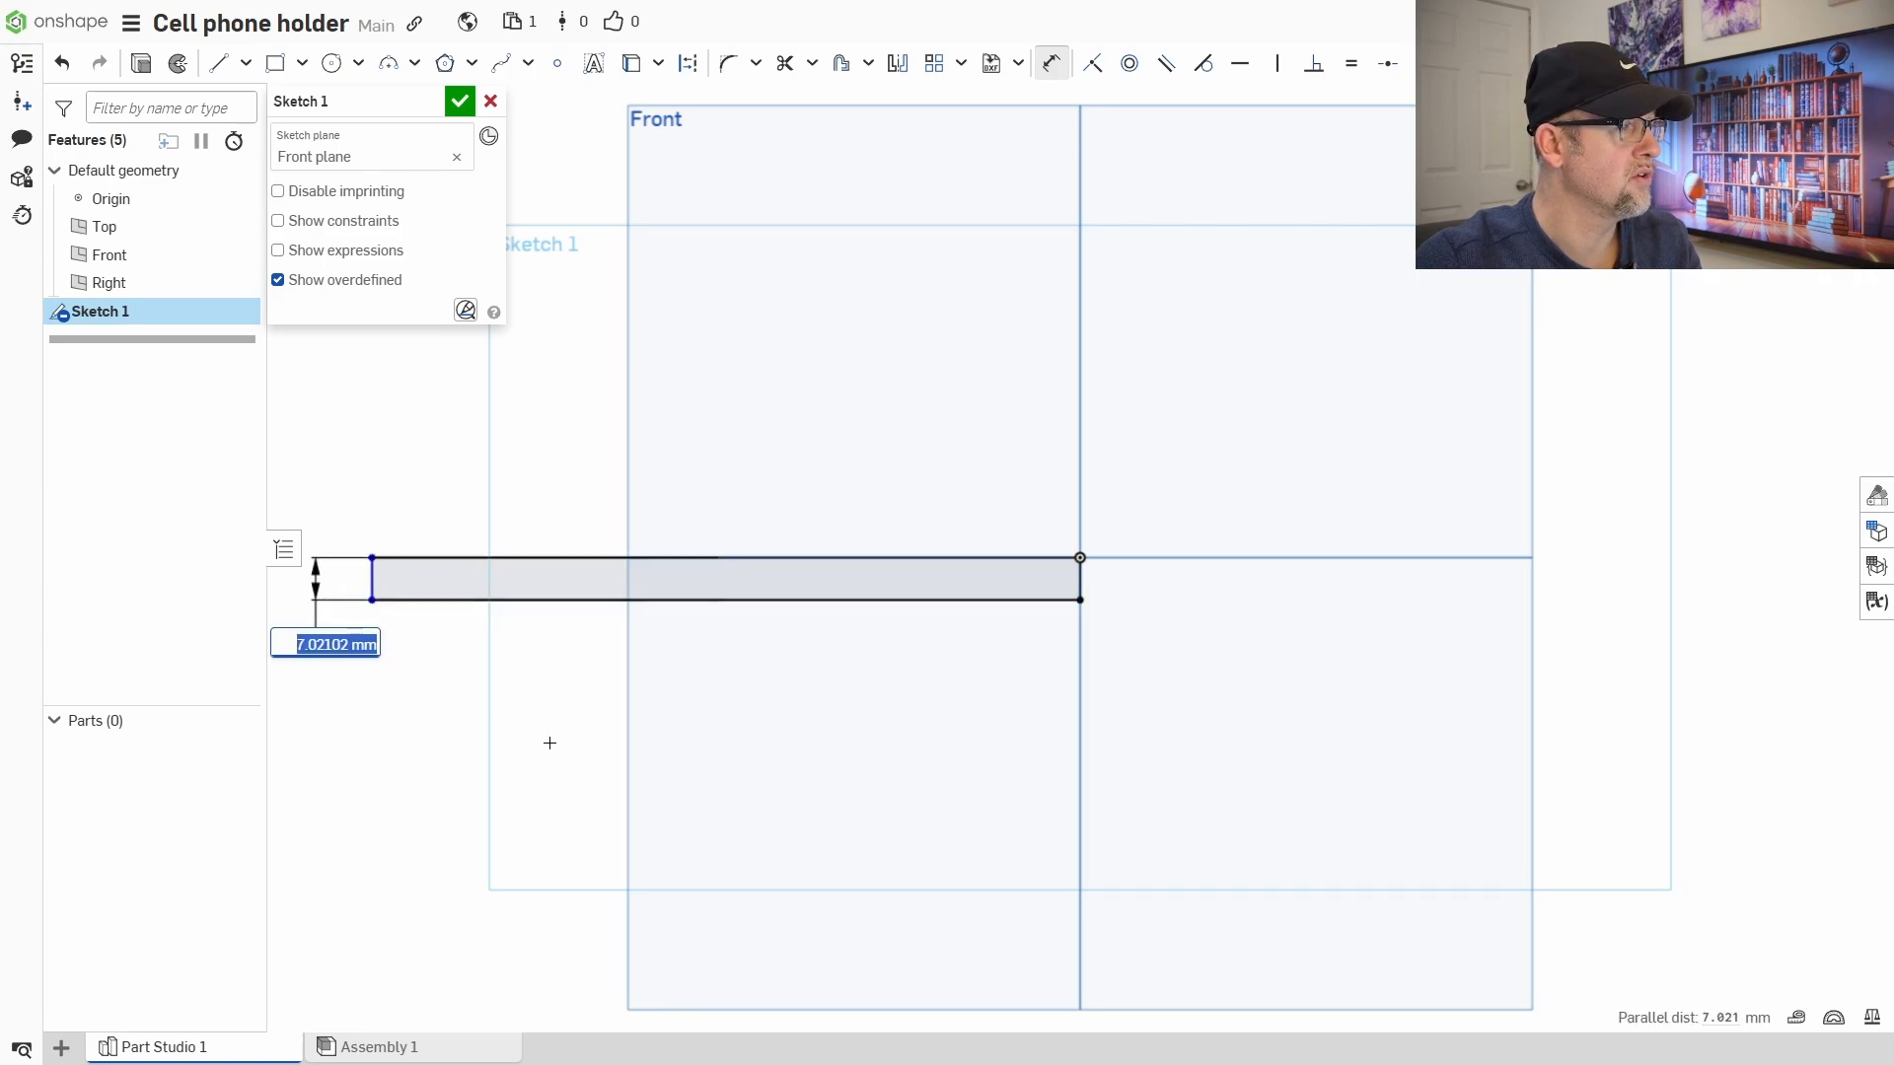
key(Return)
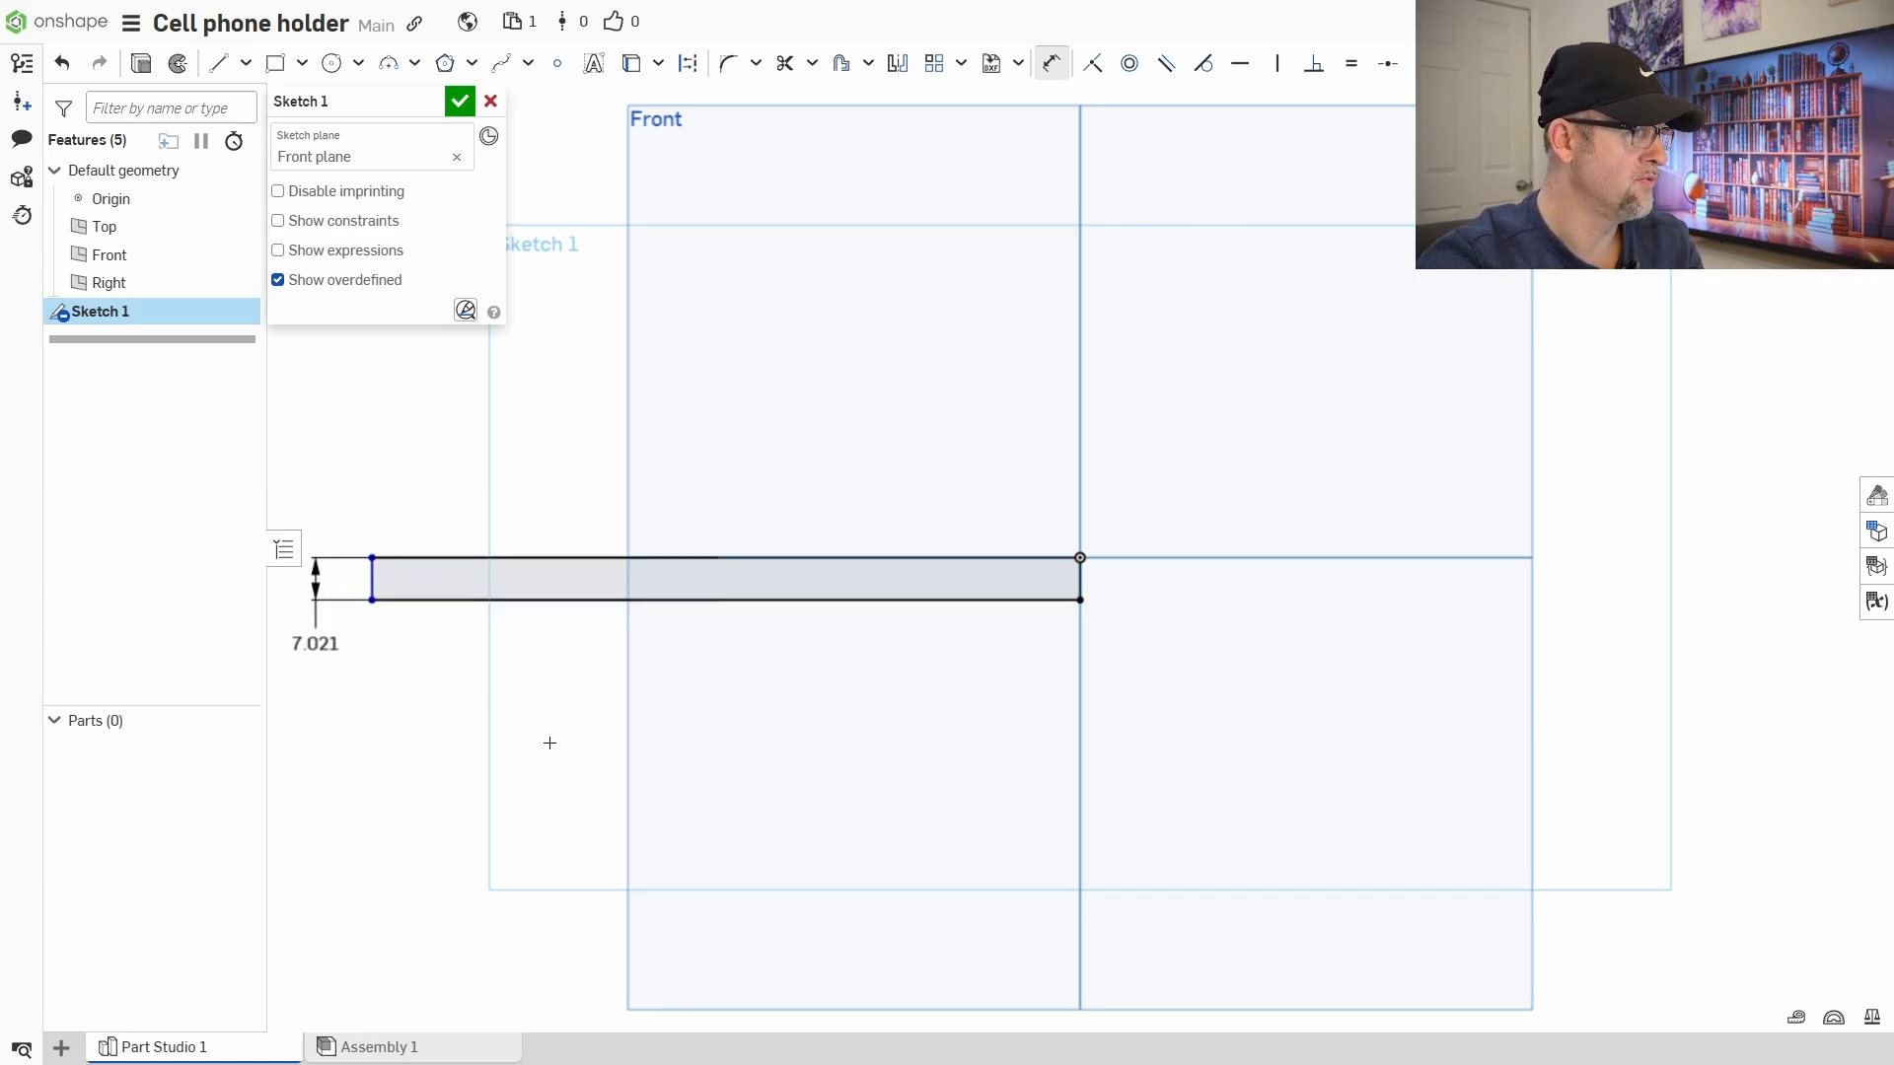
- Dimension the rectangle's length between its short edges as 100 mm and finish the sketch
click(676, 574)
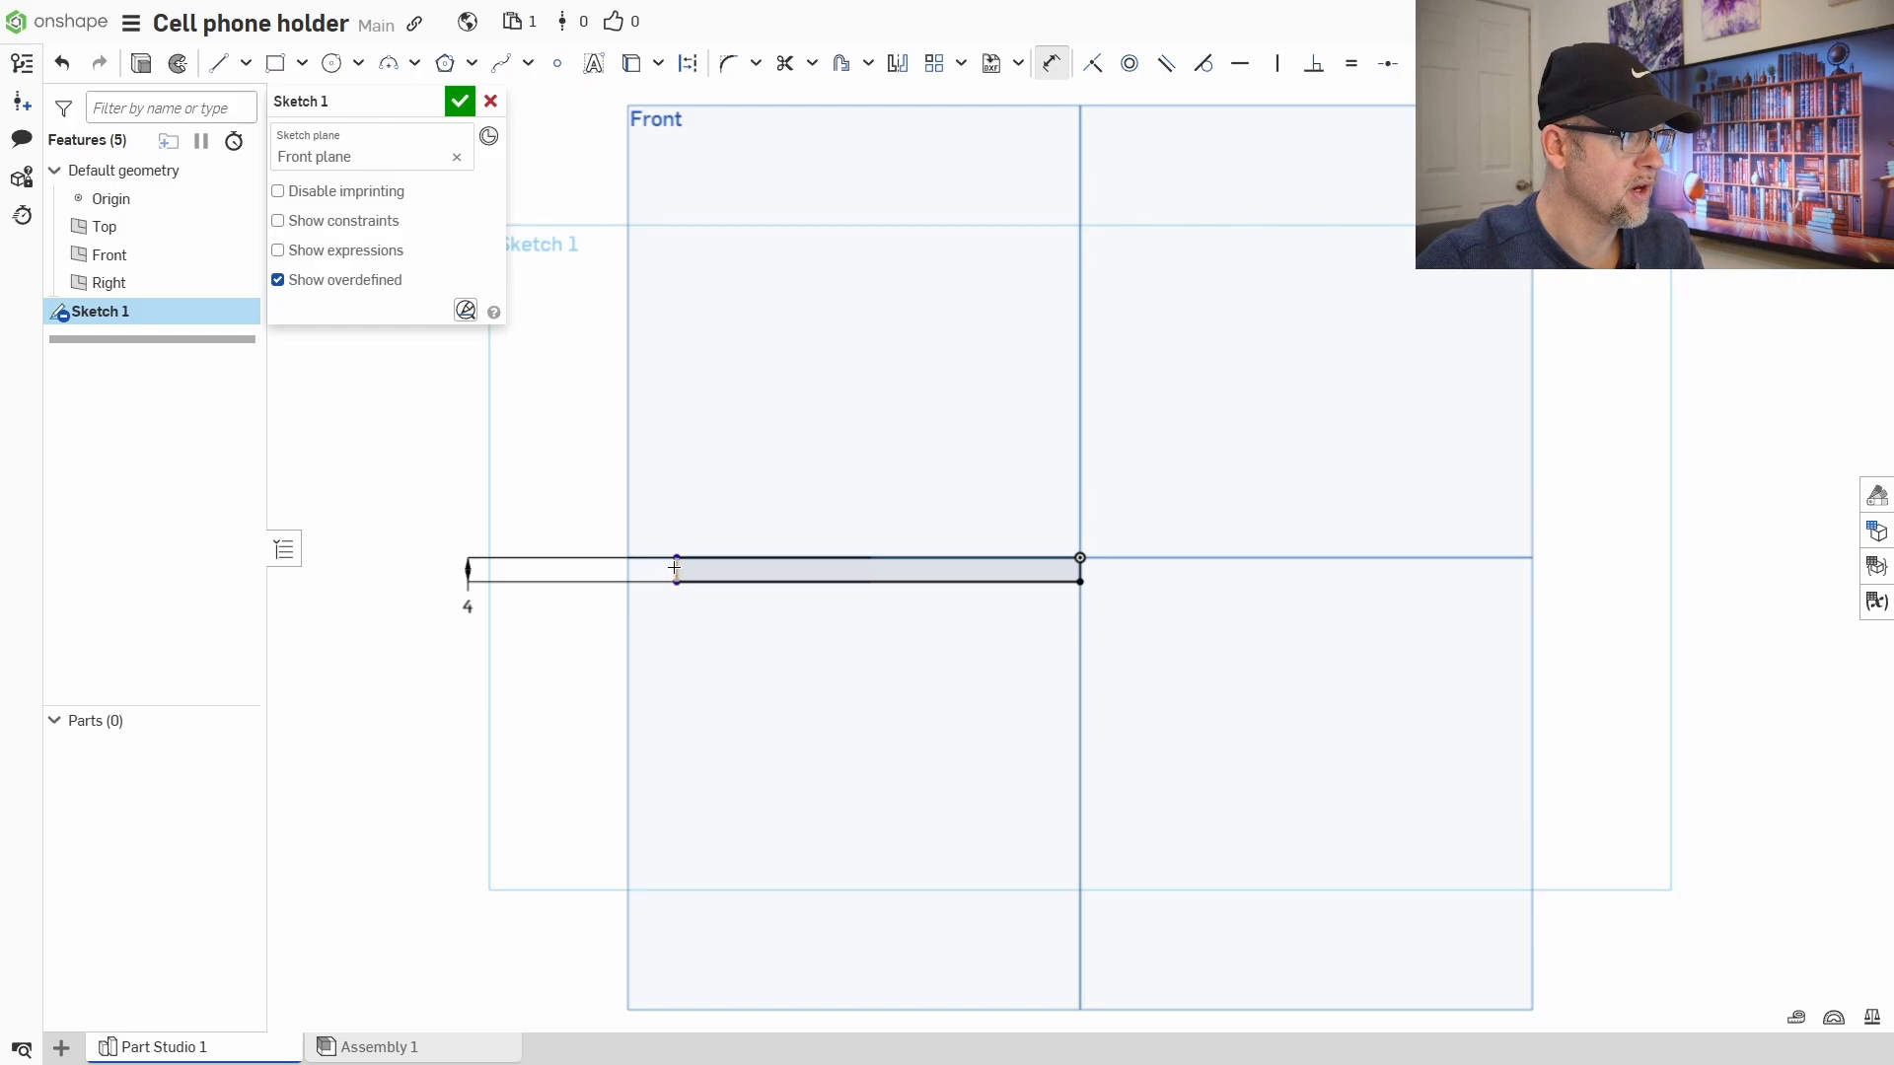
click(1080, 569)
click(991, 661)
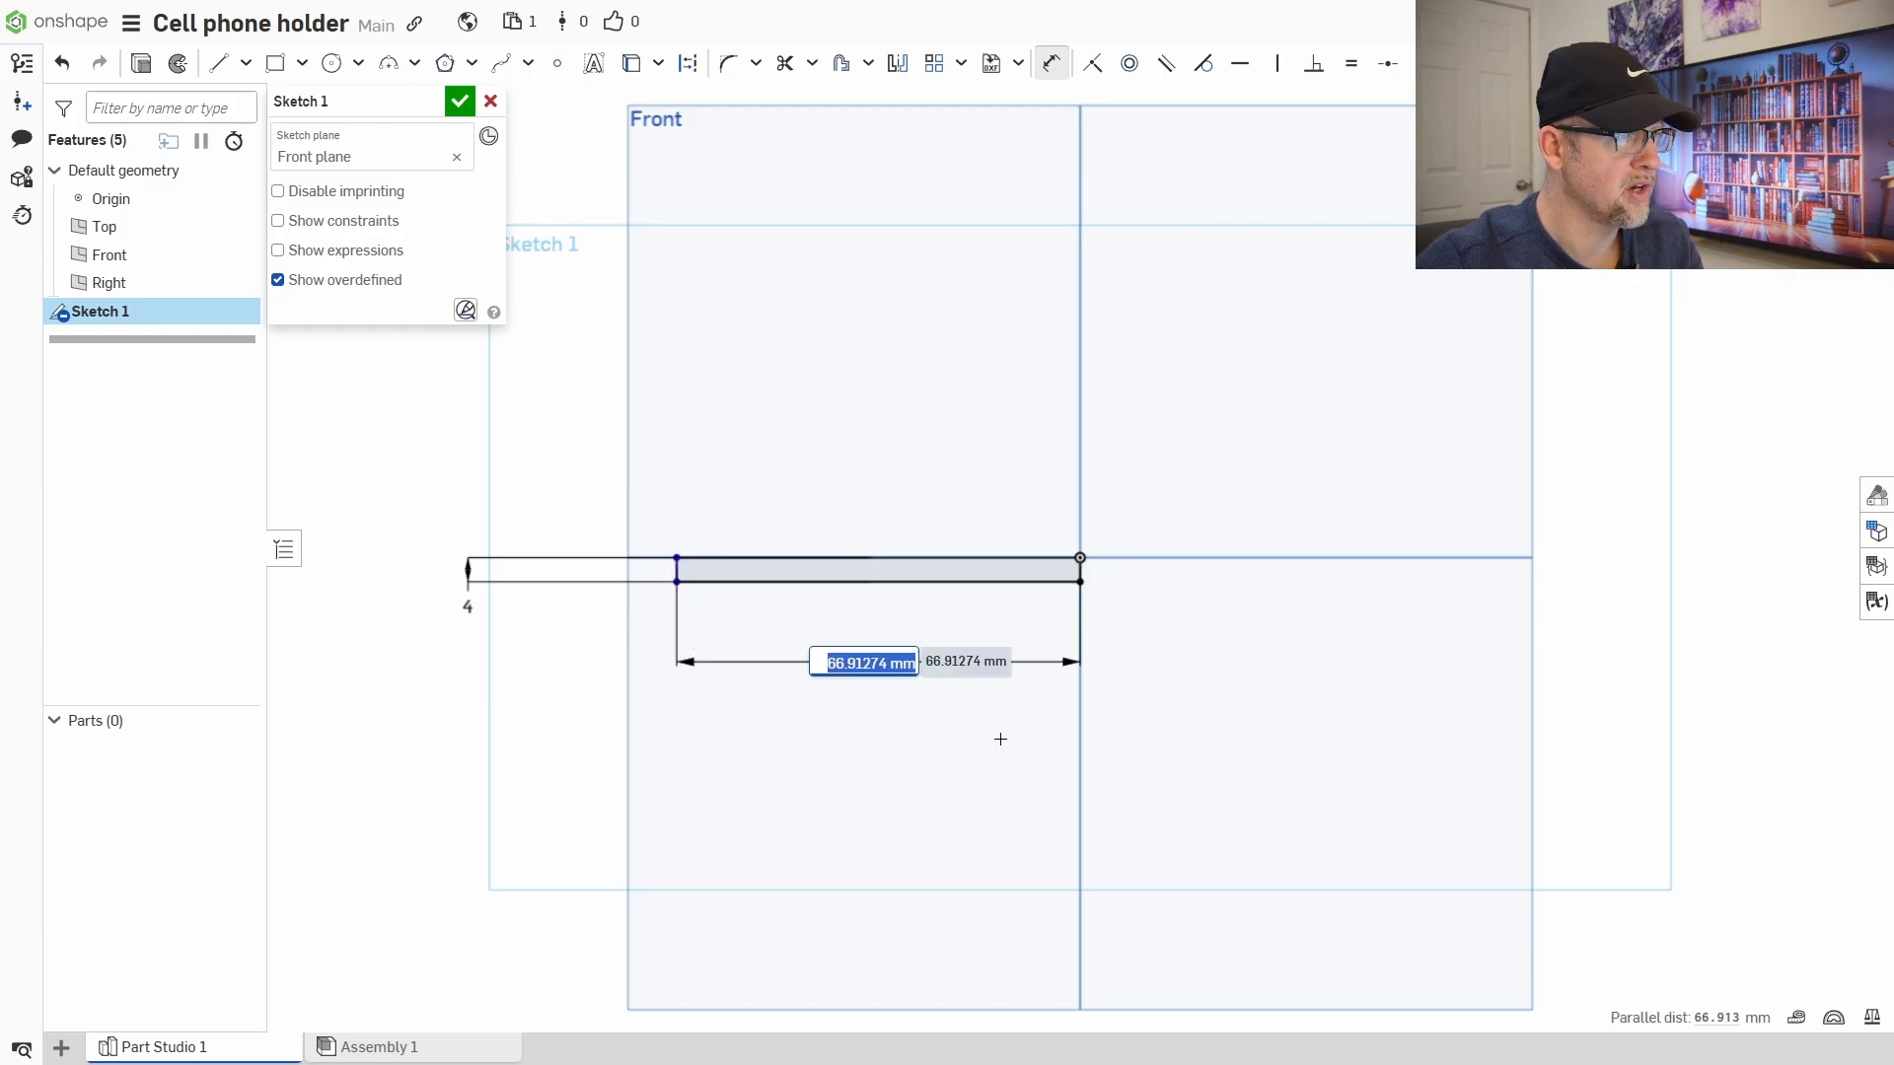
text(100)
key(Return)
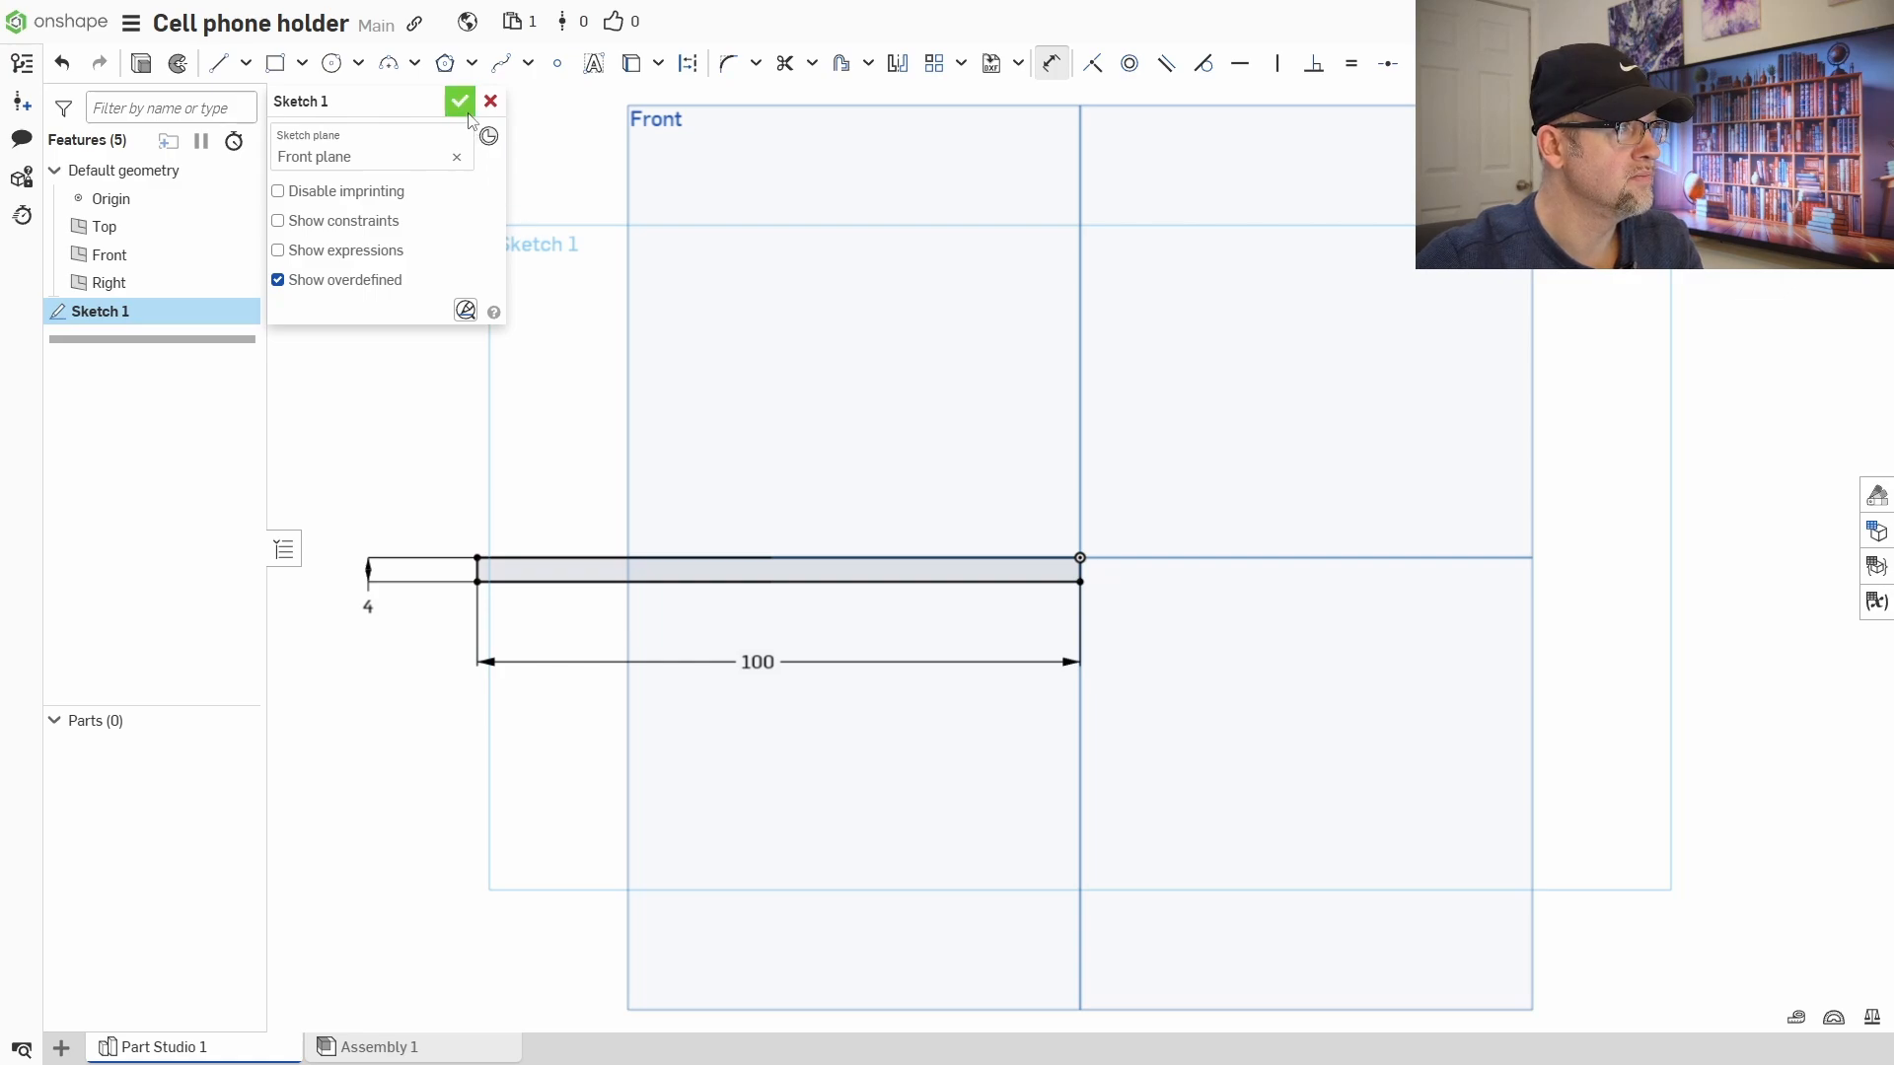
click(460, 103)
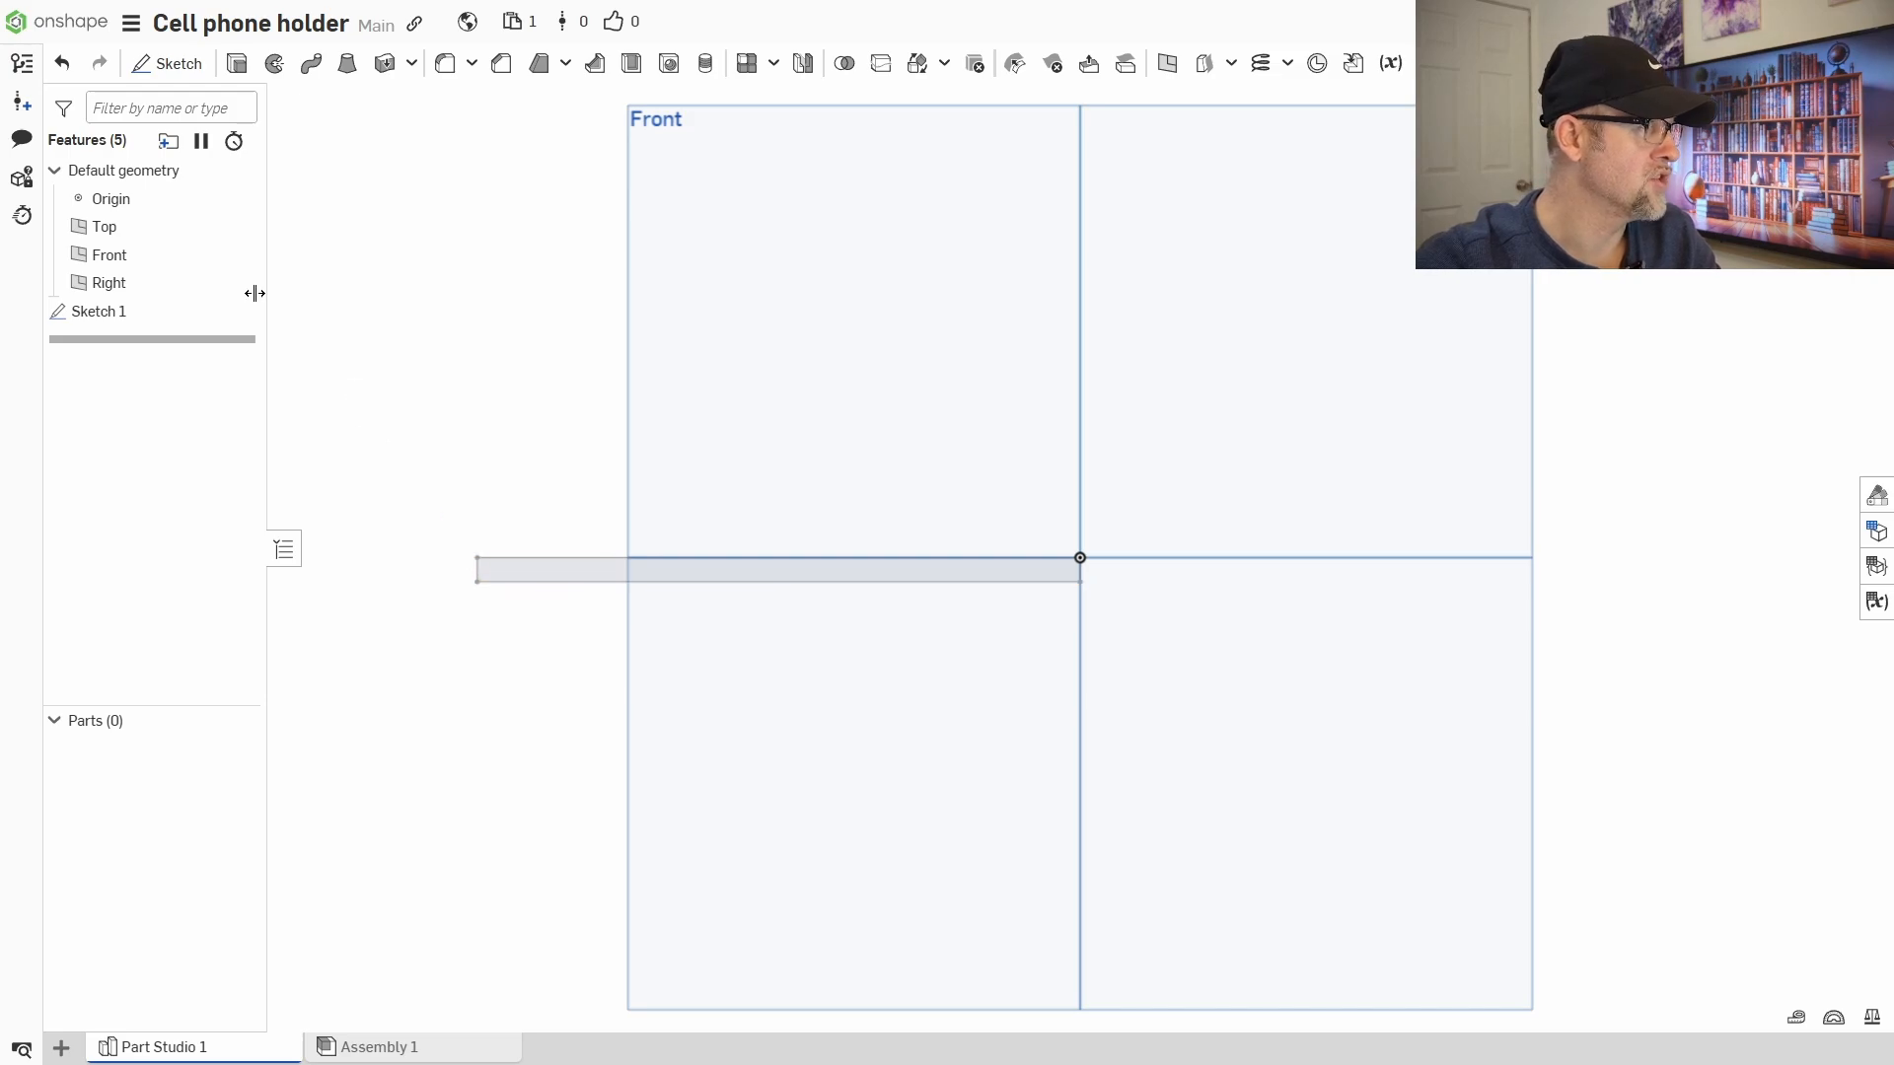
- Reopen the rectangle sketch and set the rectangle's length to 75 mm
click(114, 311)
double_click(115, 312)
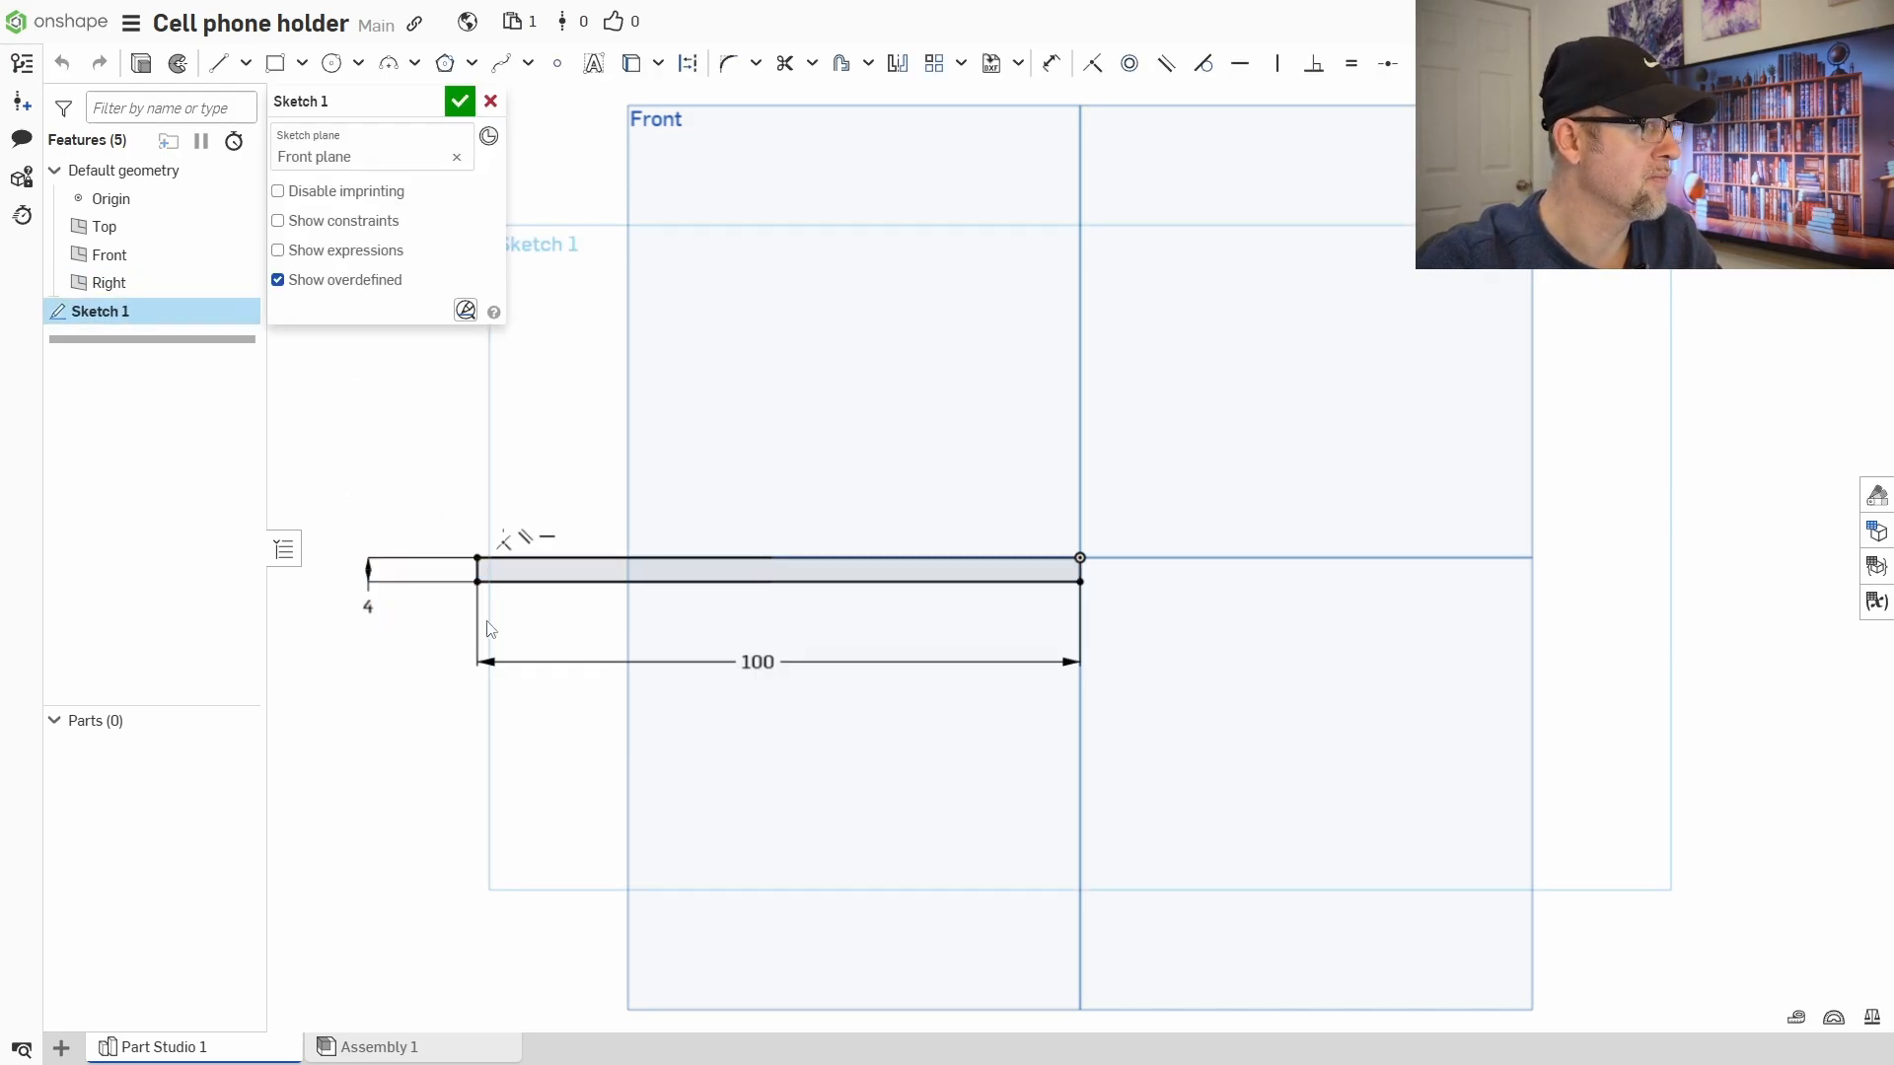
double_click(761, 658)
text(75)
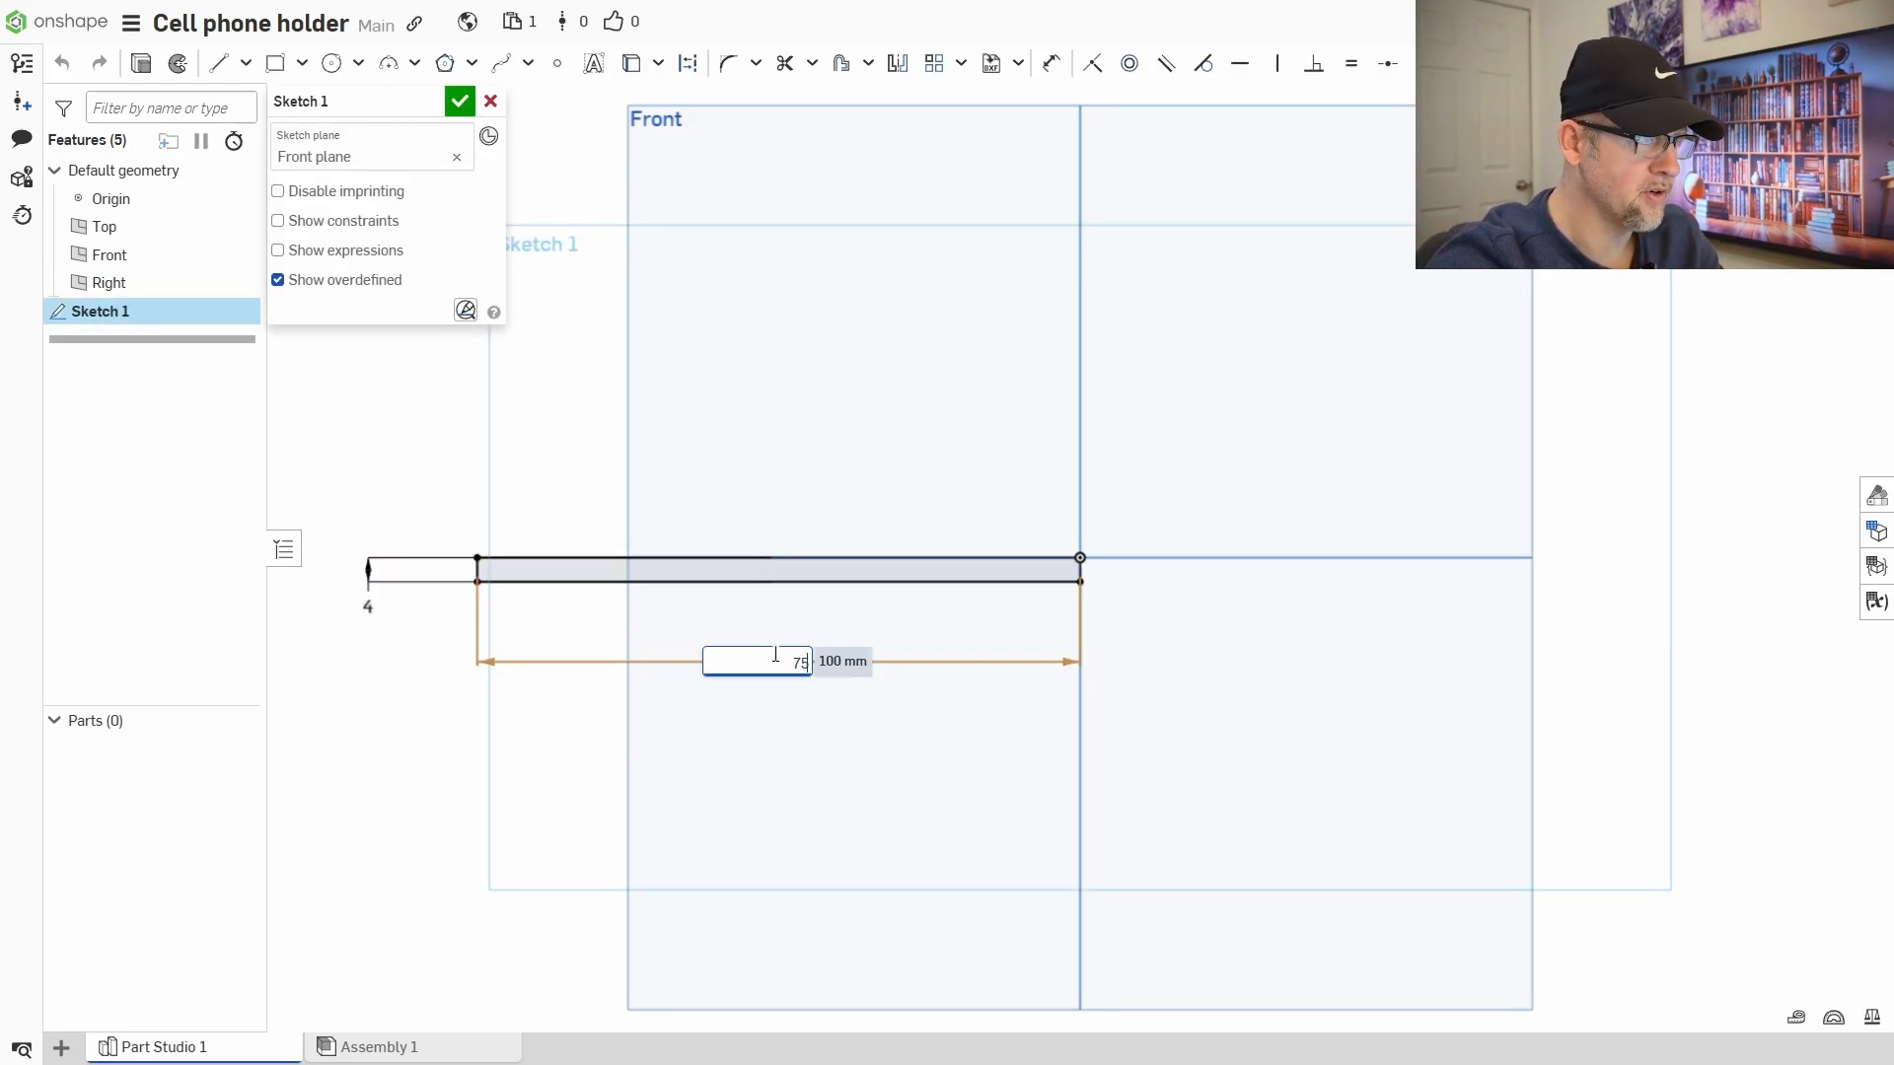
key(Return)
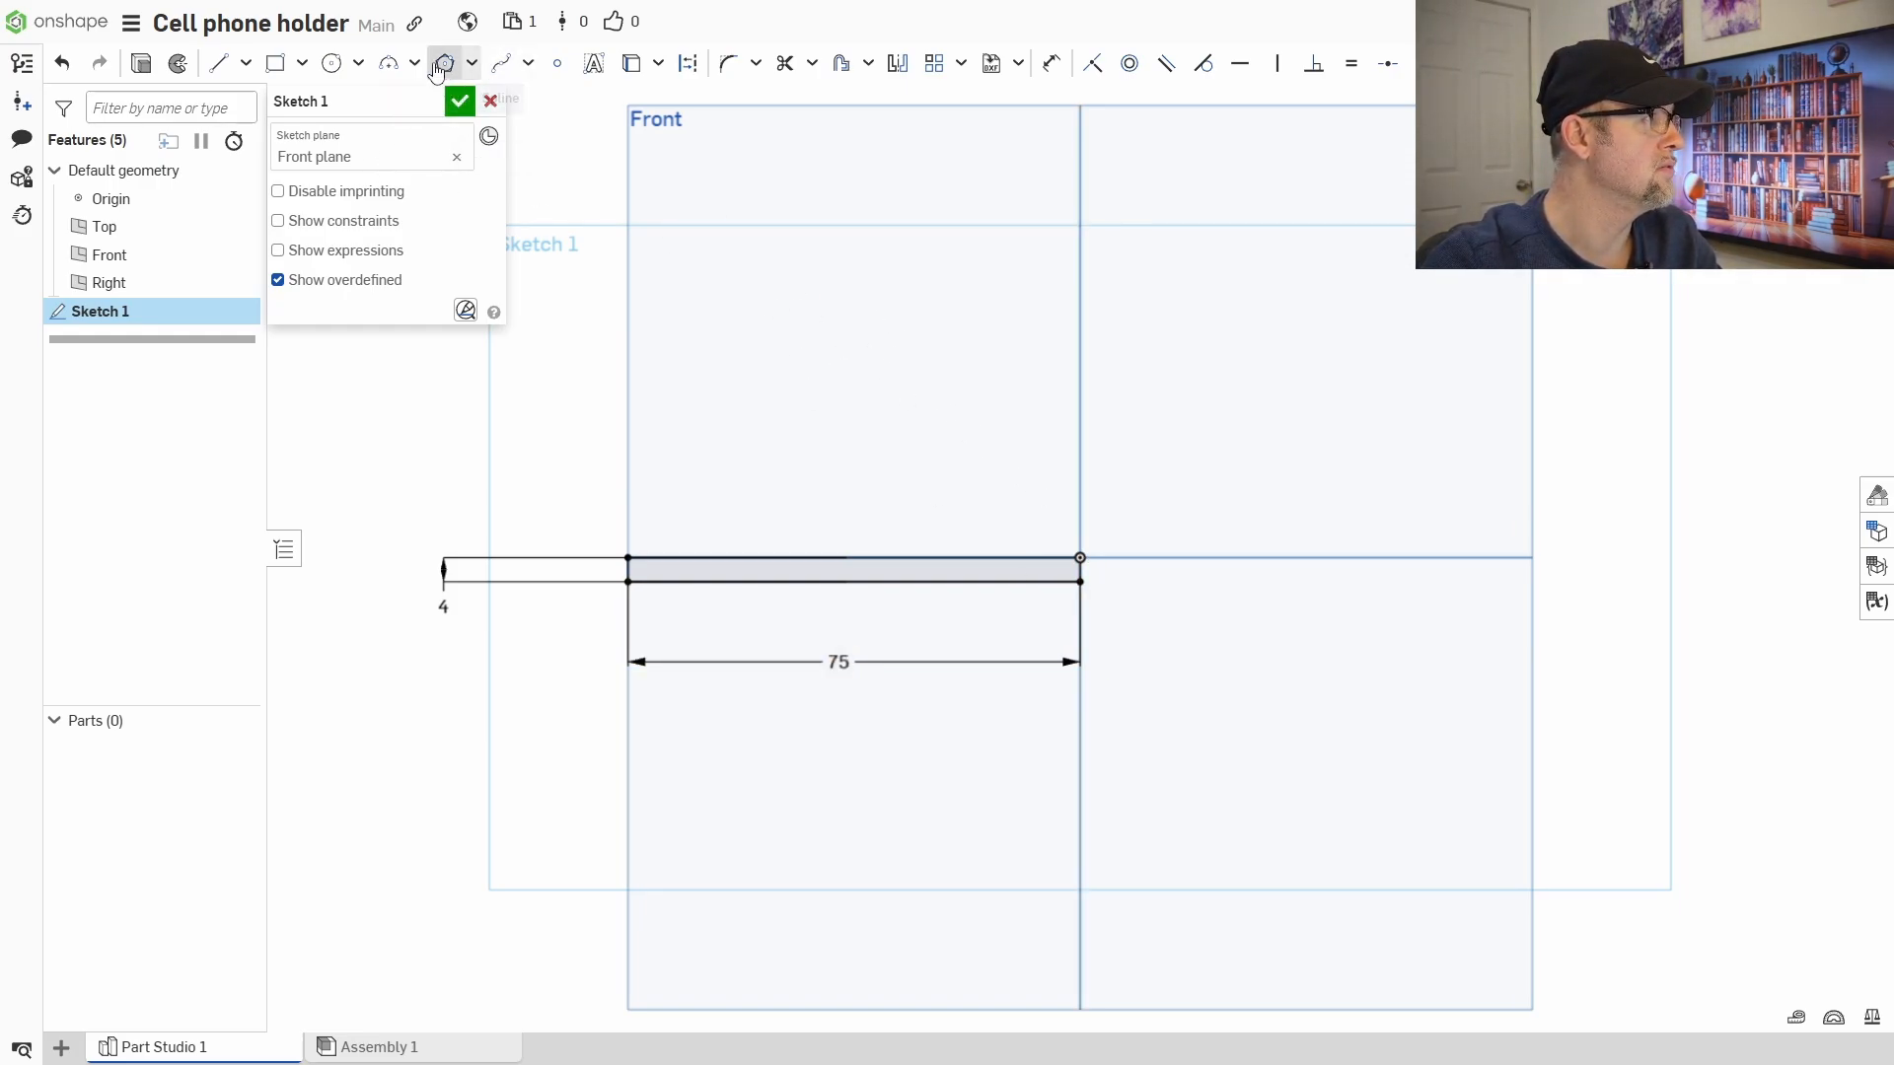
- Sketch a slanted arm from the origin up-left: a line about 90 mm, a perpendicular end about 5.7 mm, and a parallel return line into the base
click(218, 64)
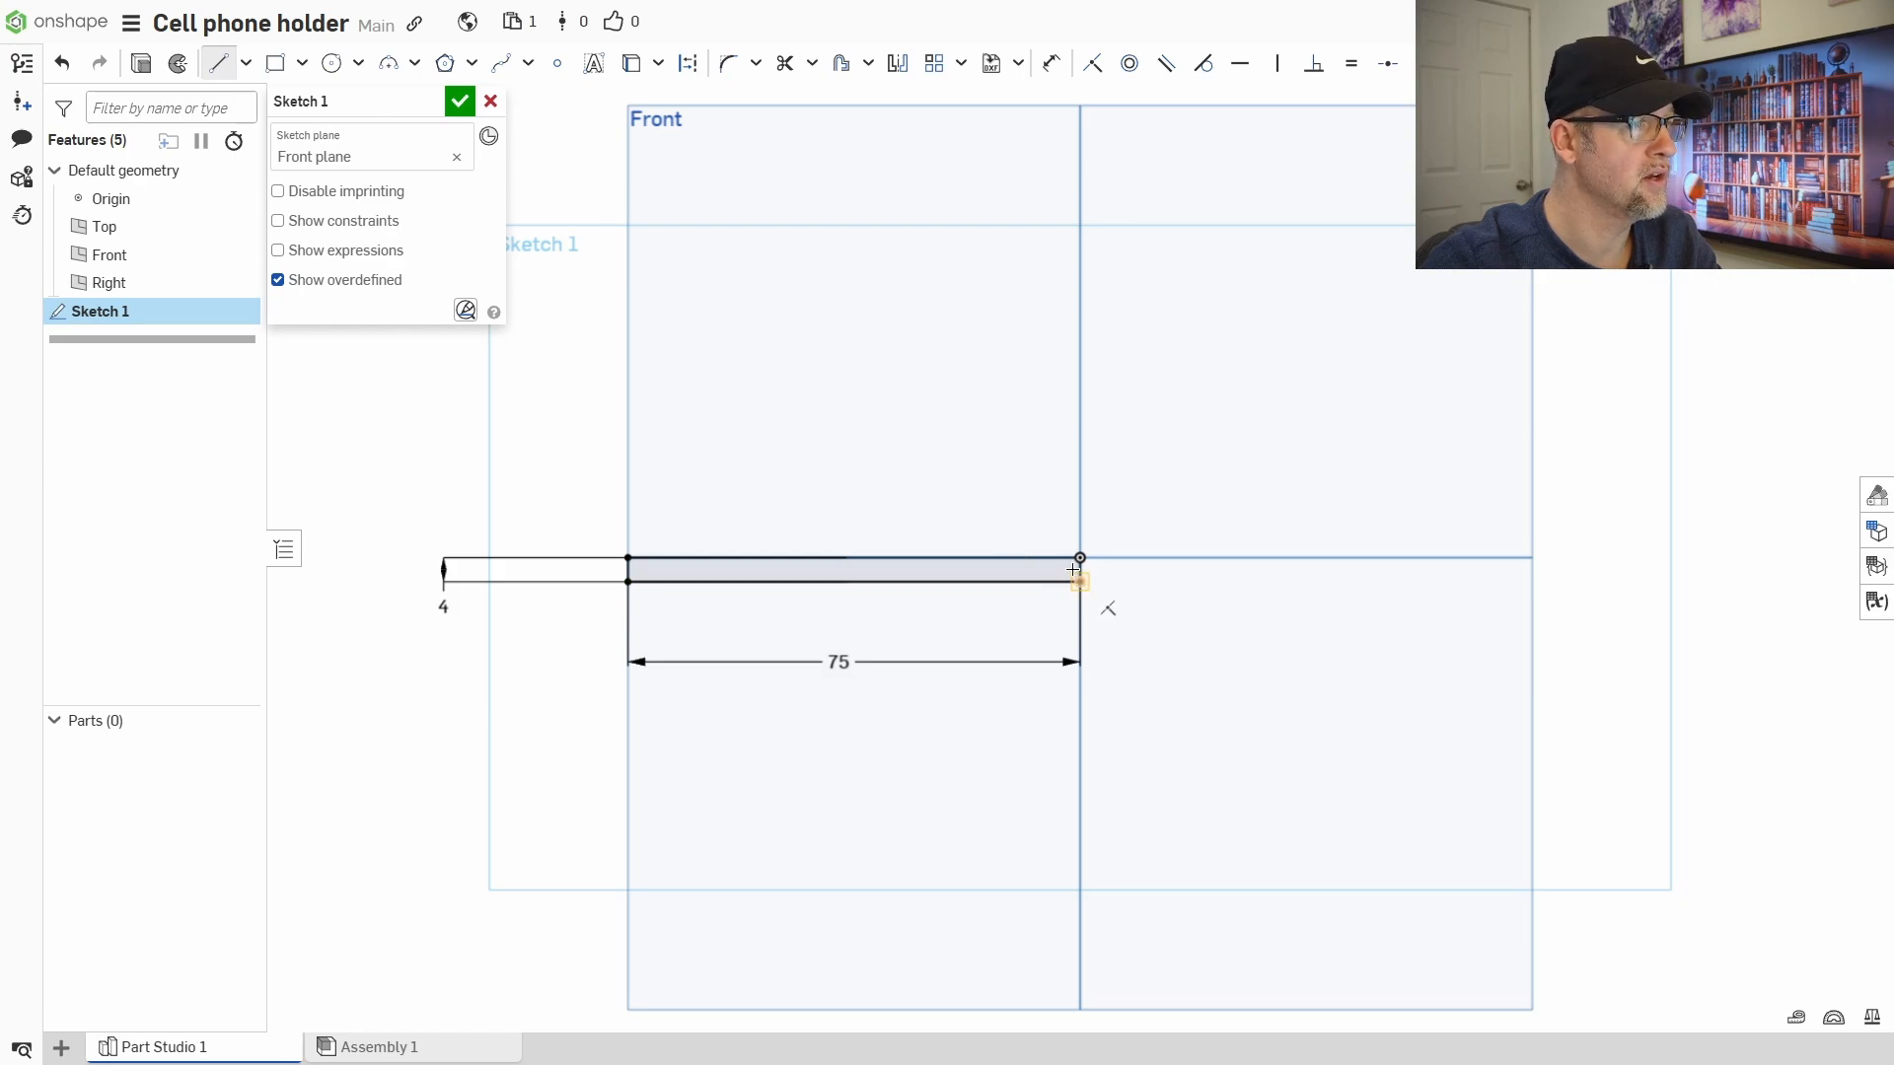
click(1080, 558)
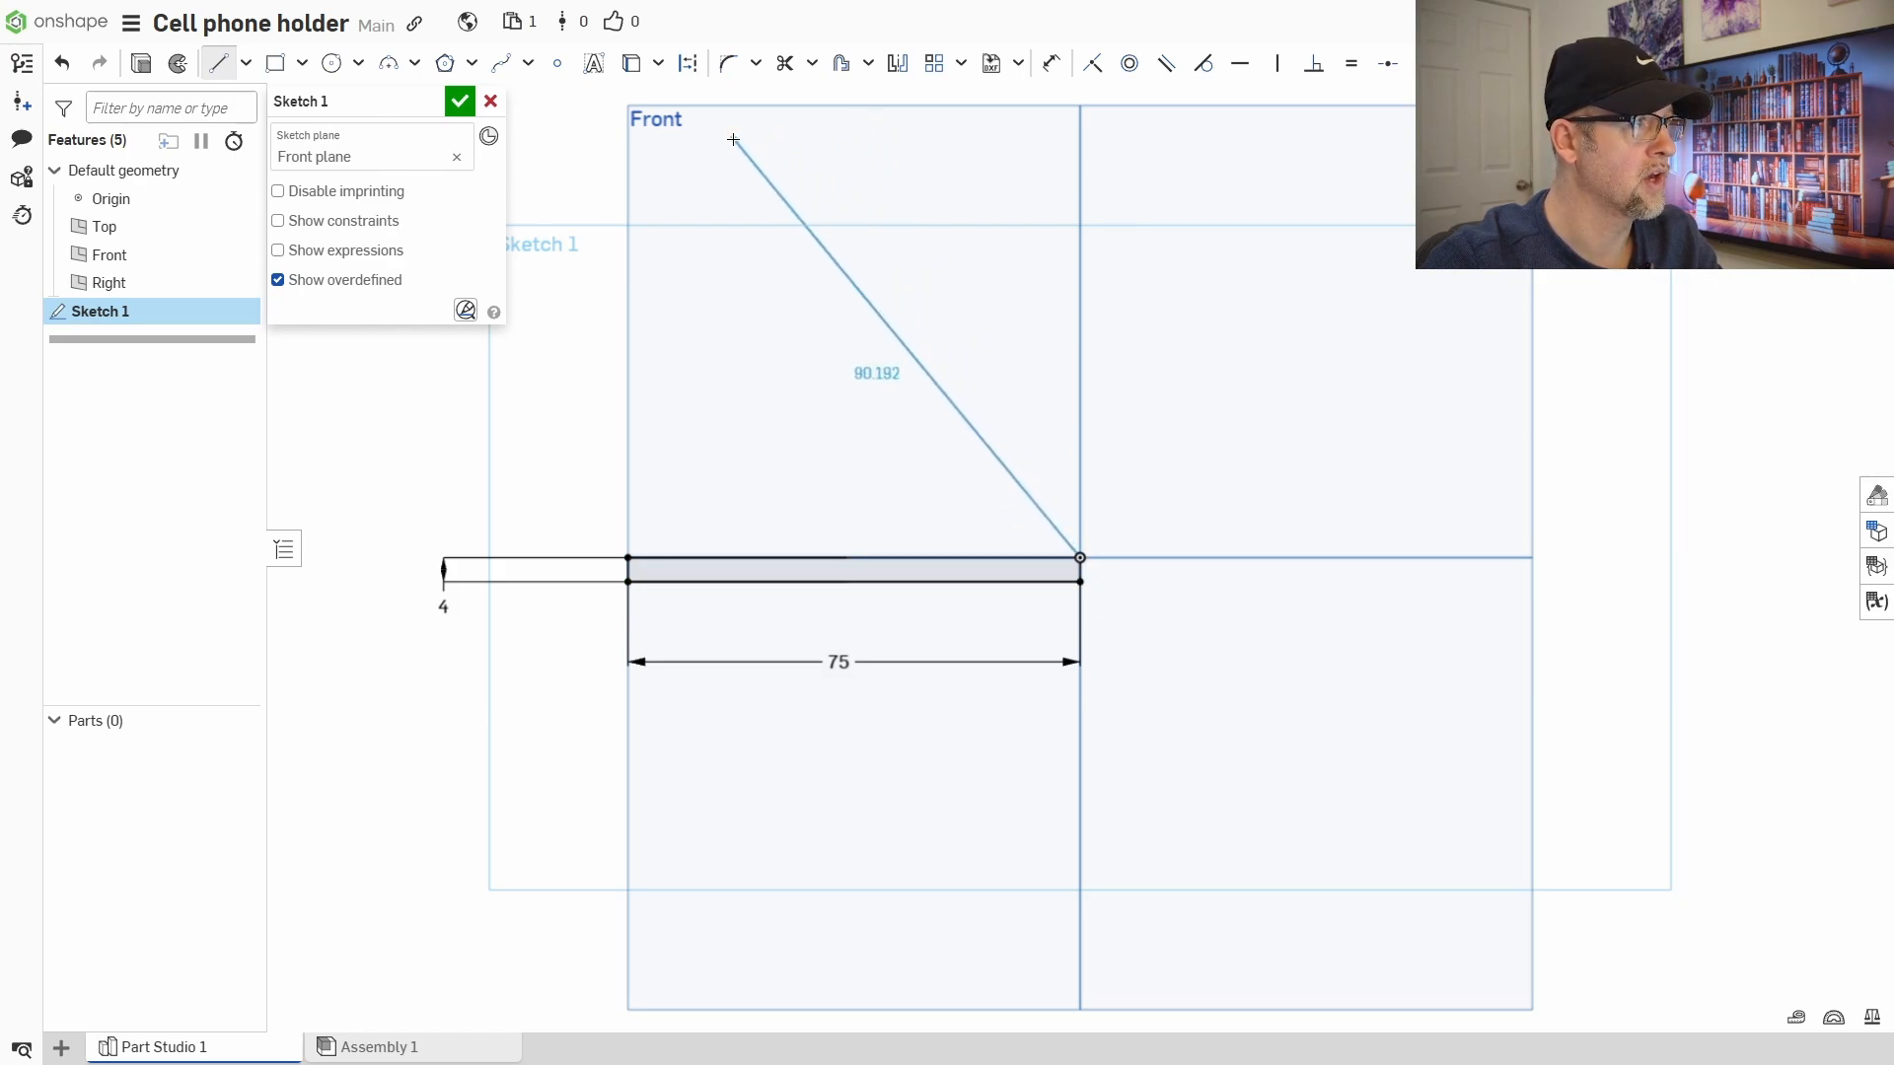
click(733, 137)
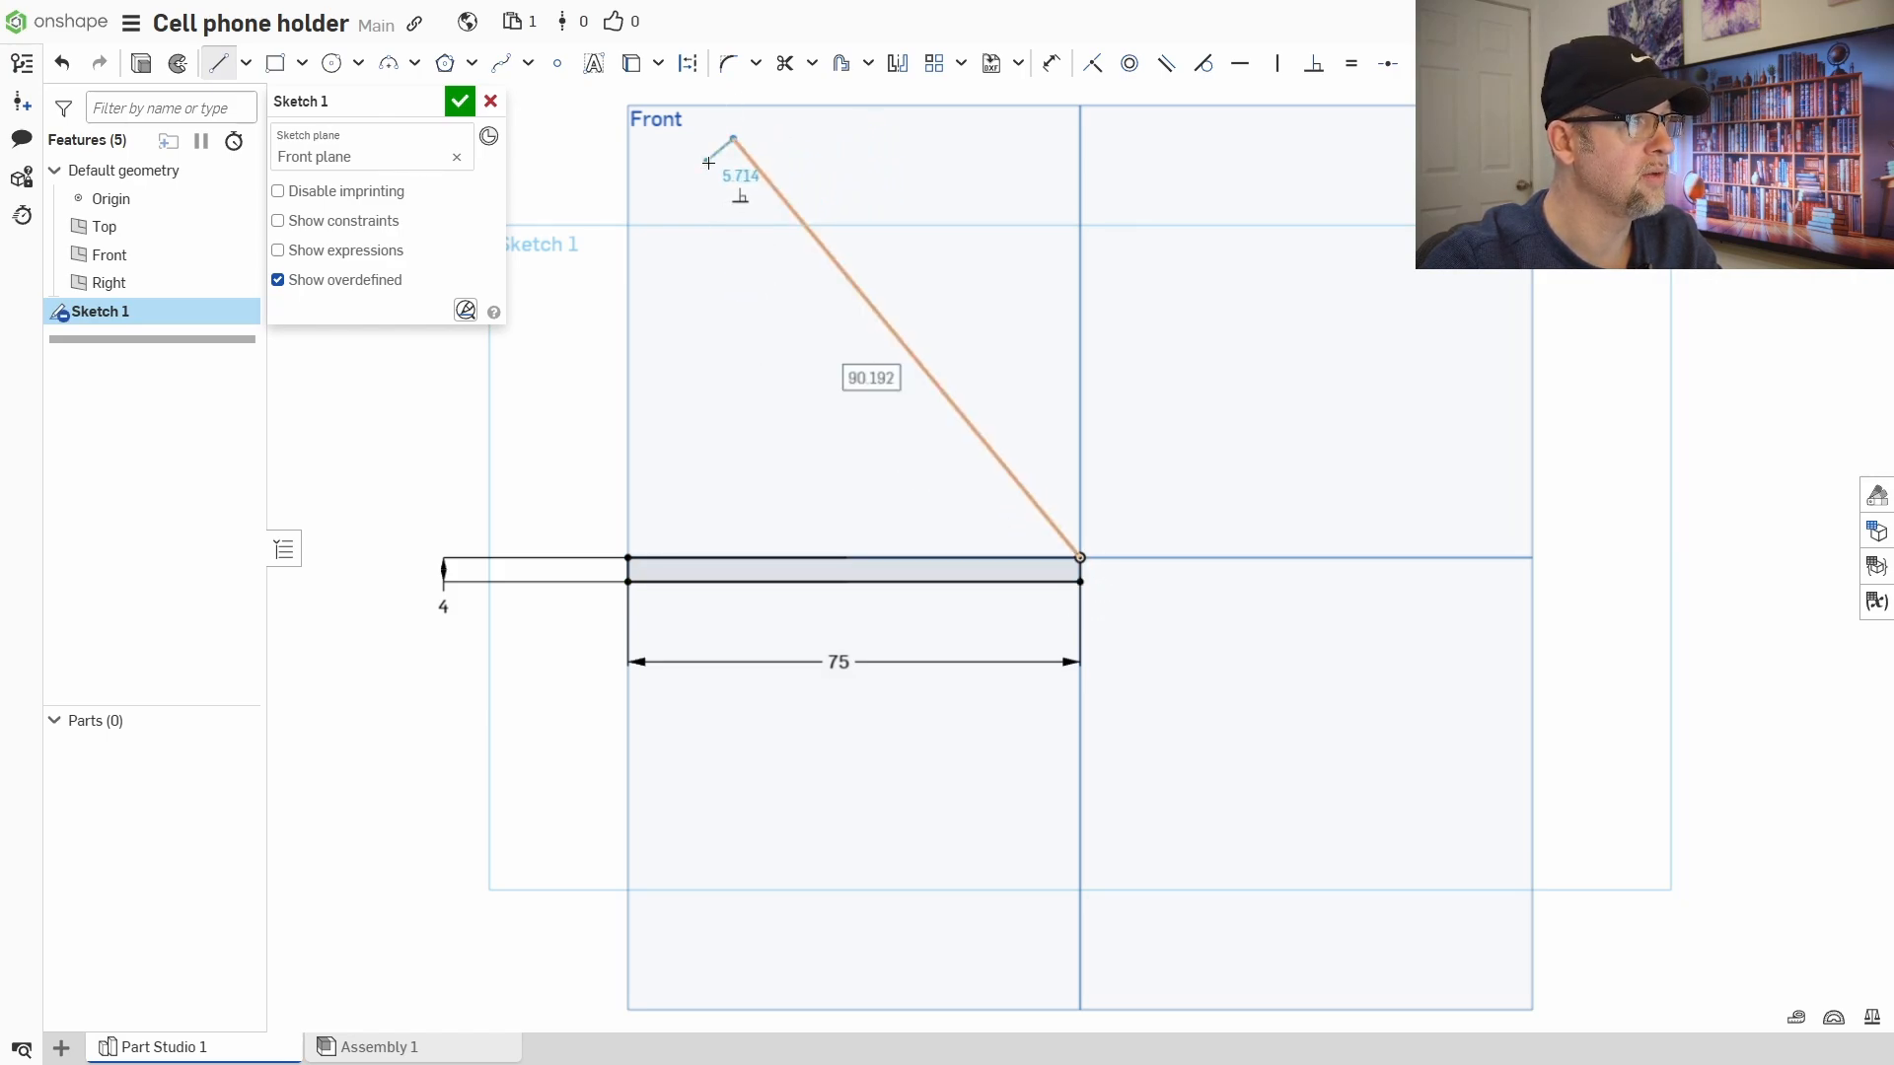
click(707, 162)
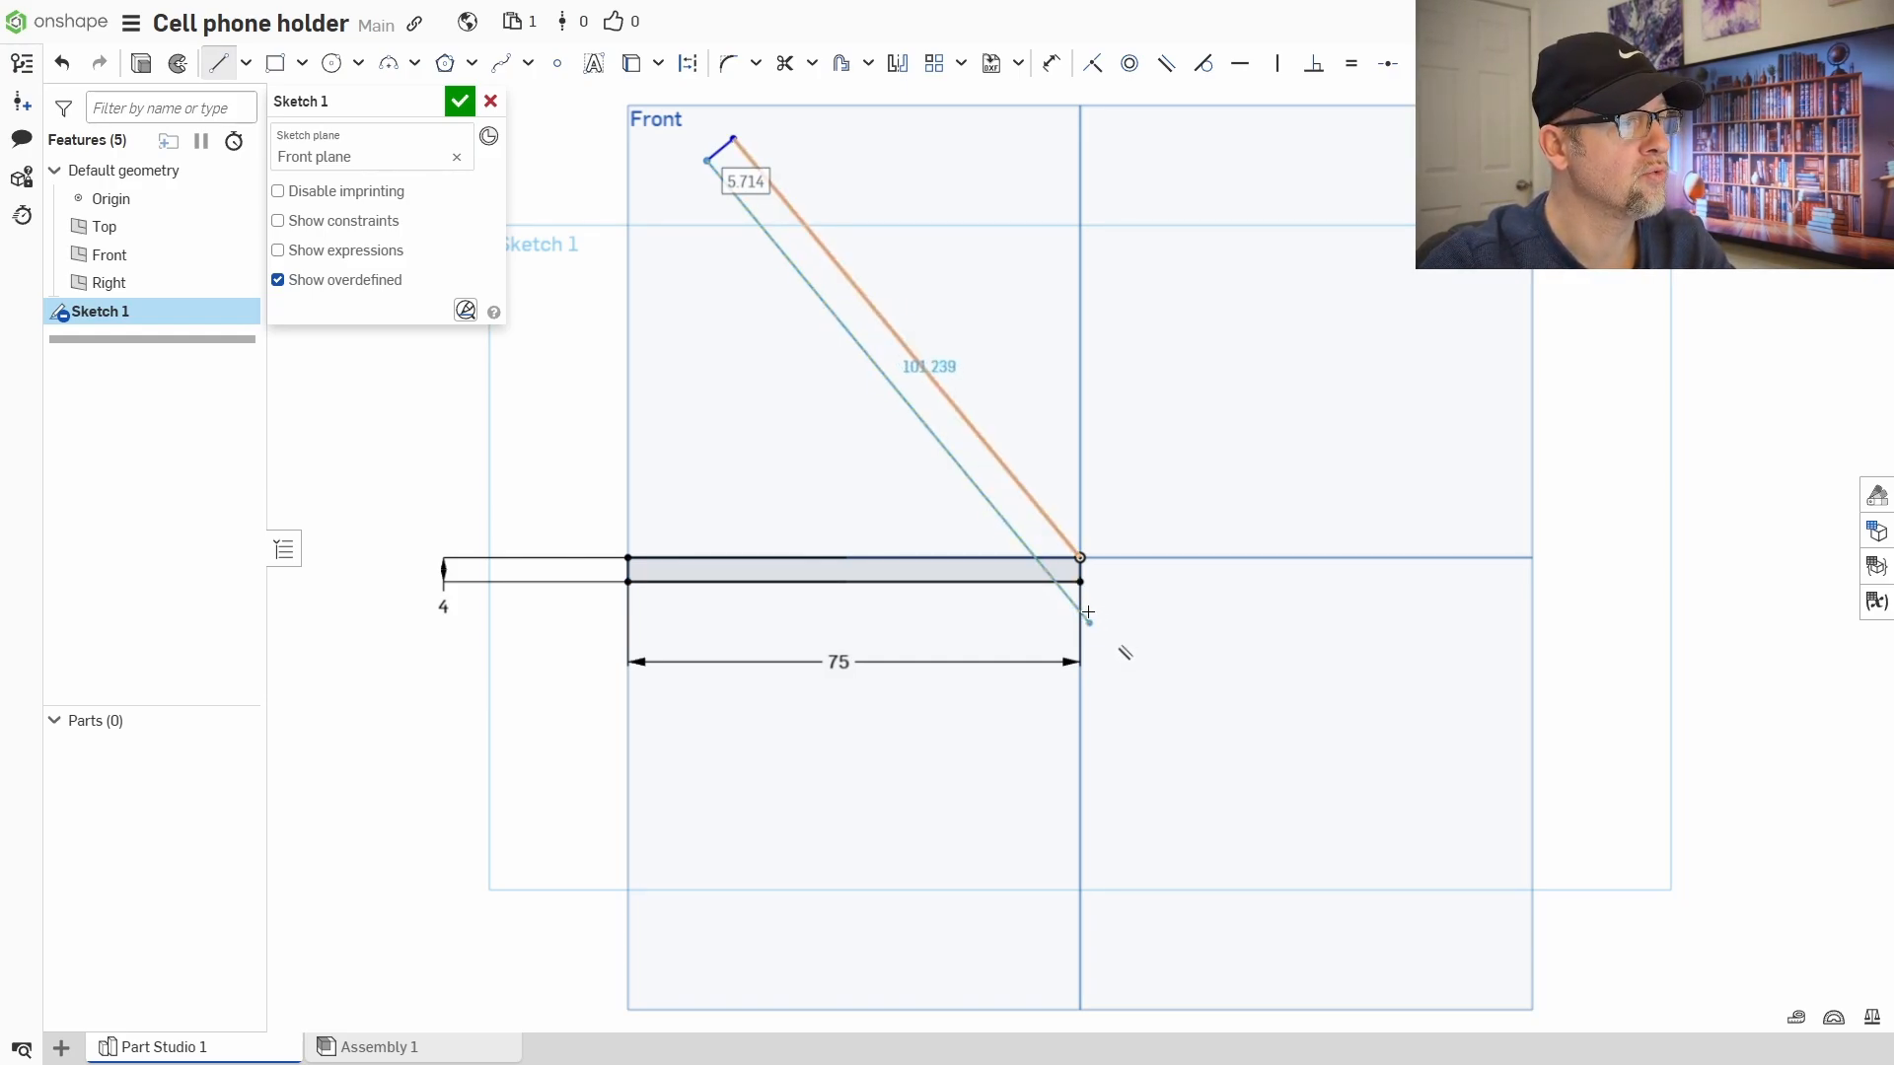
click(1044, 569)
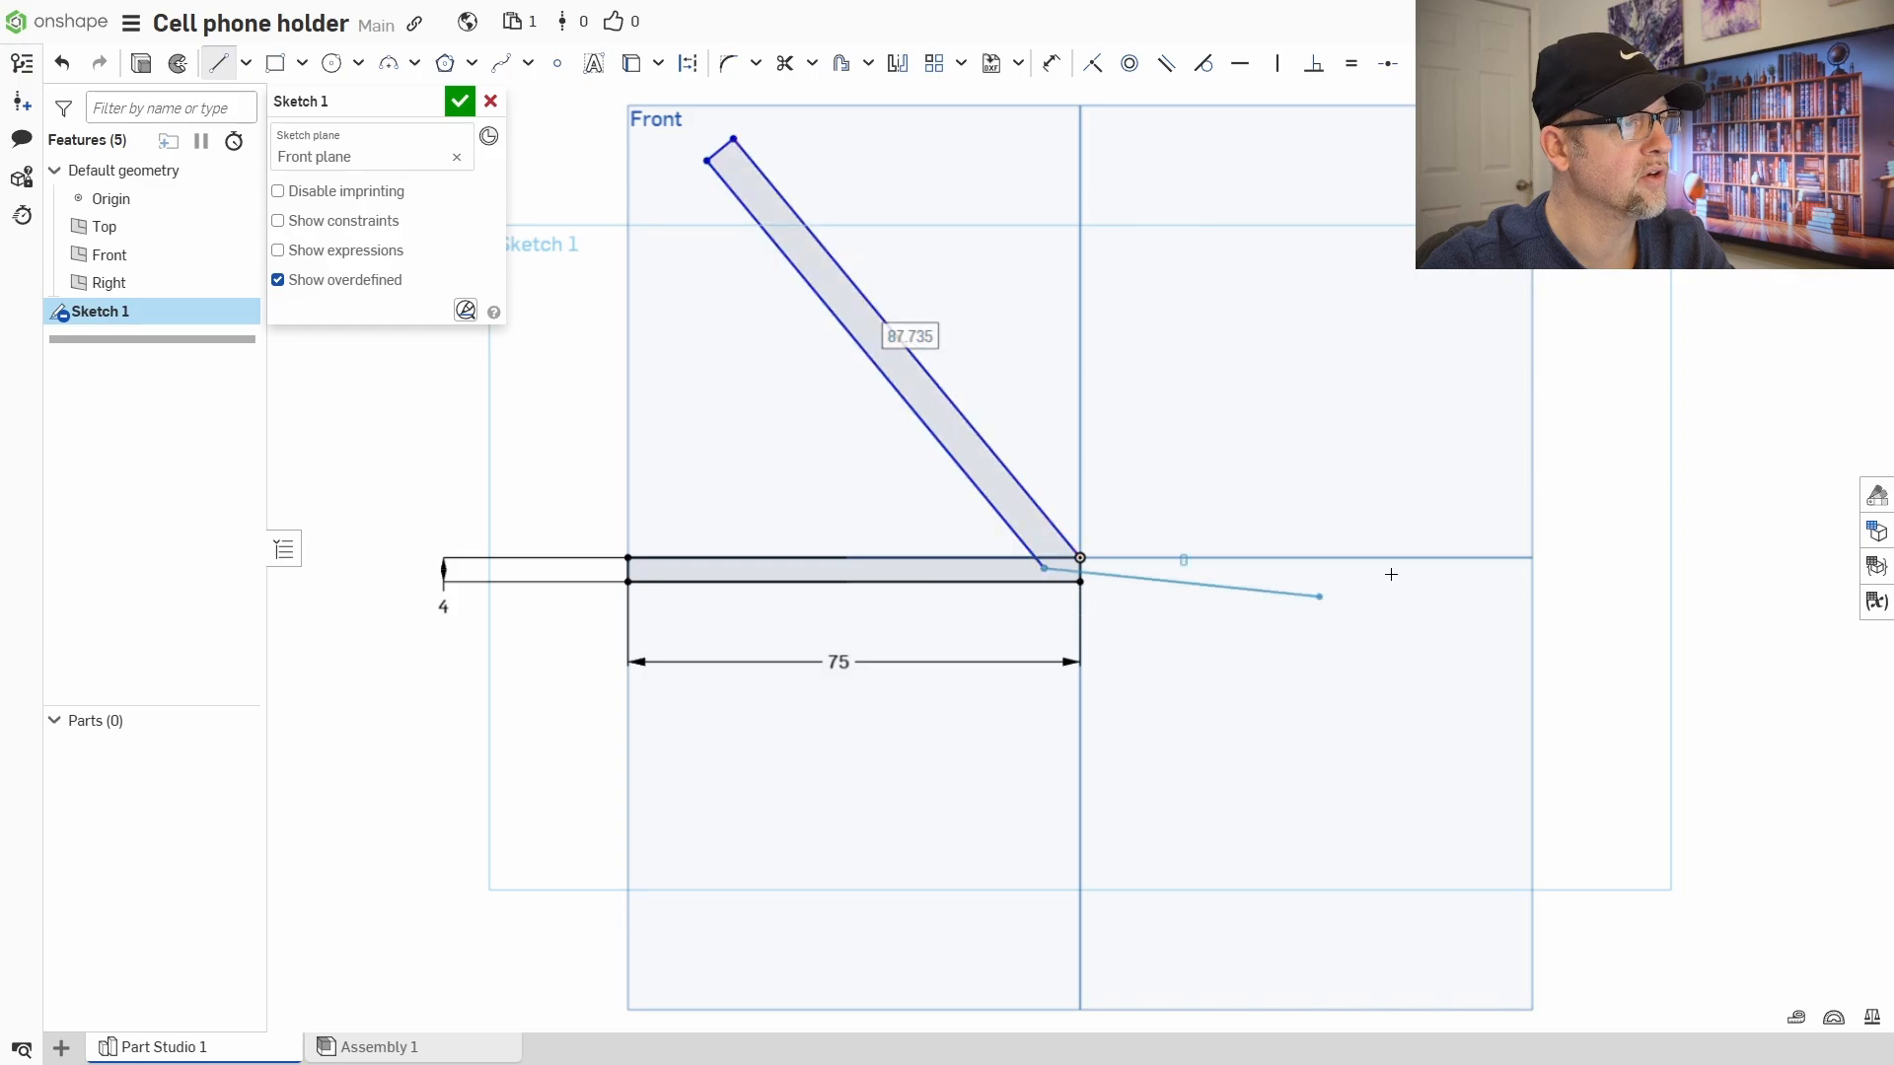
right_click(1180, 592)
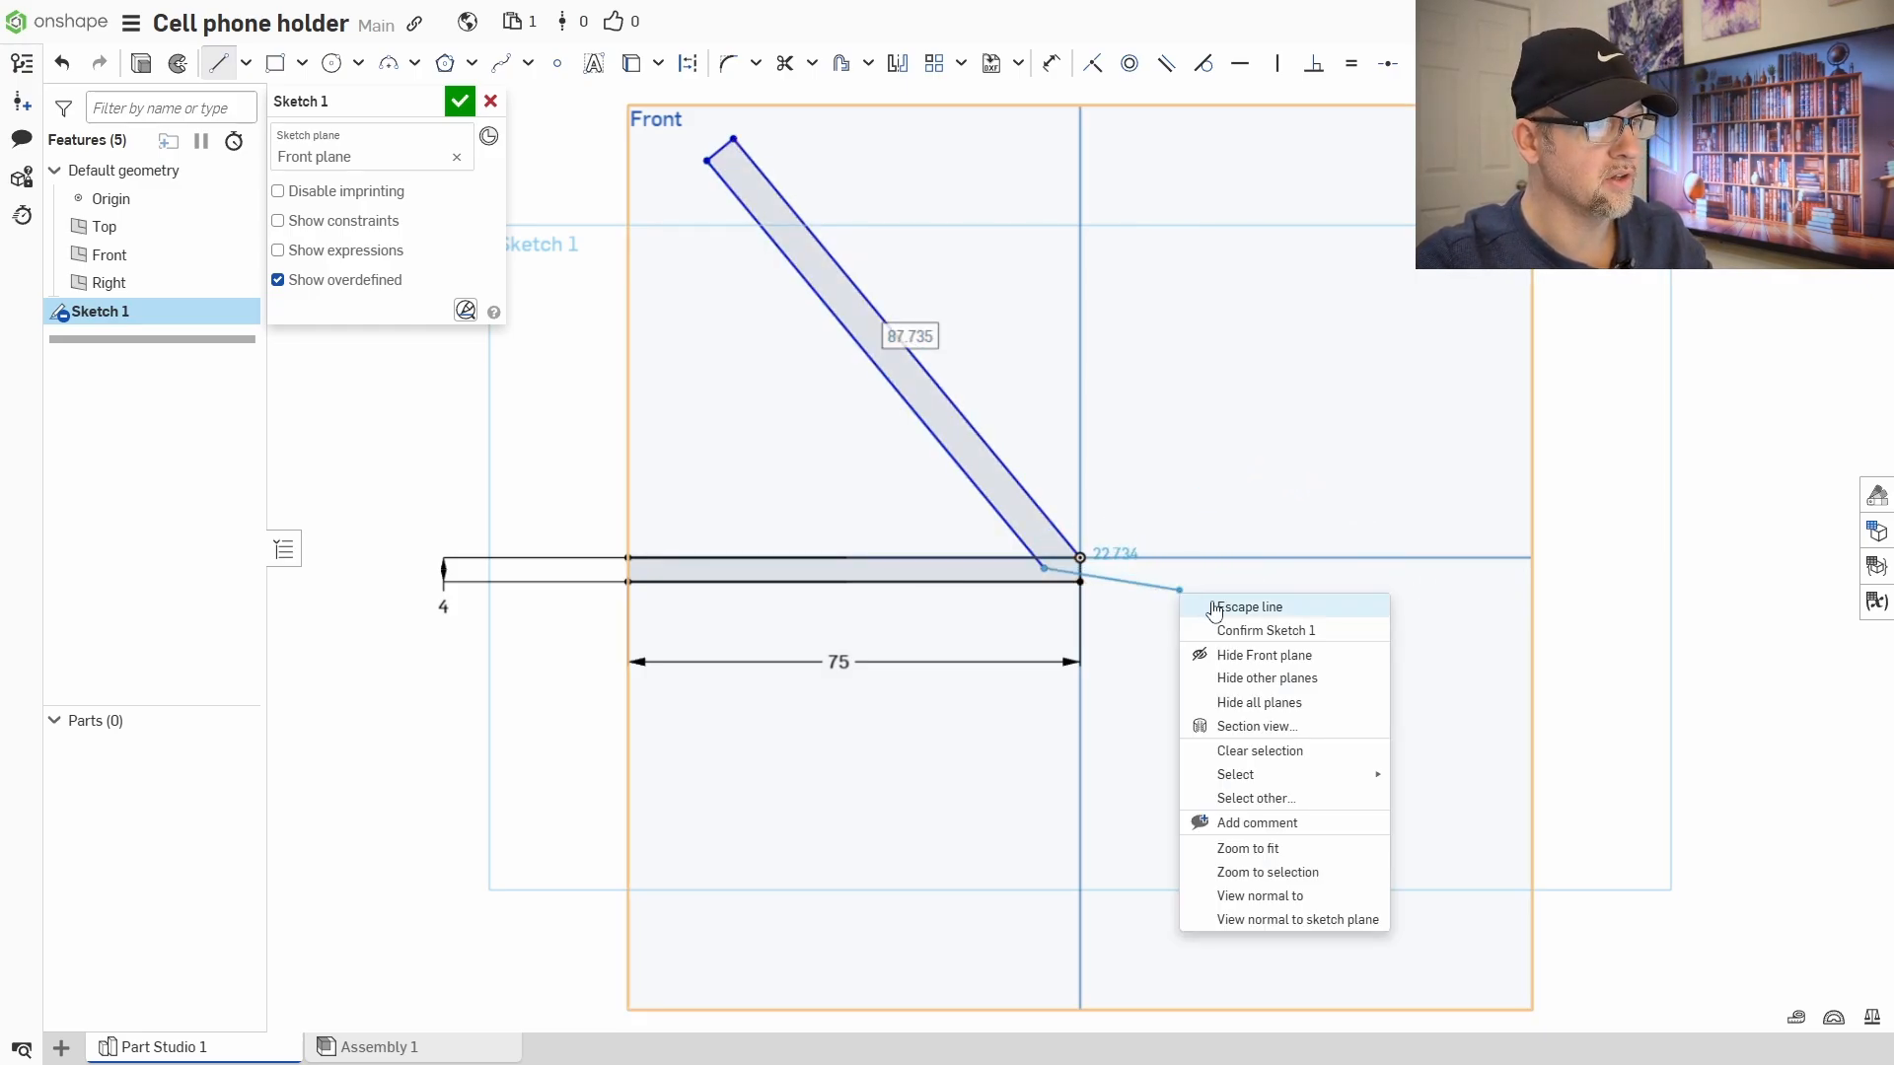
click(1220, 608)
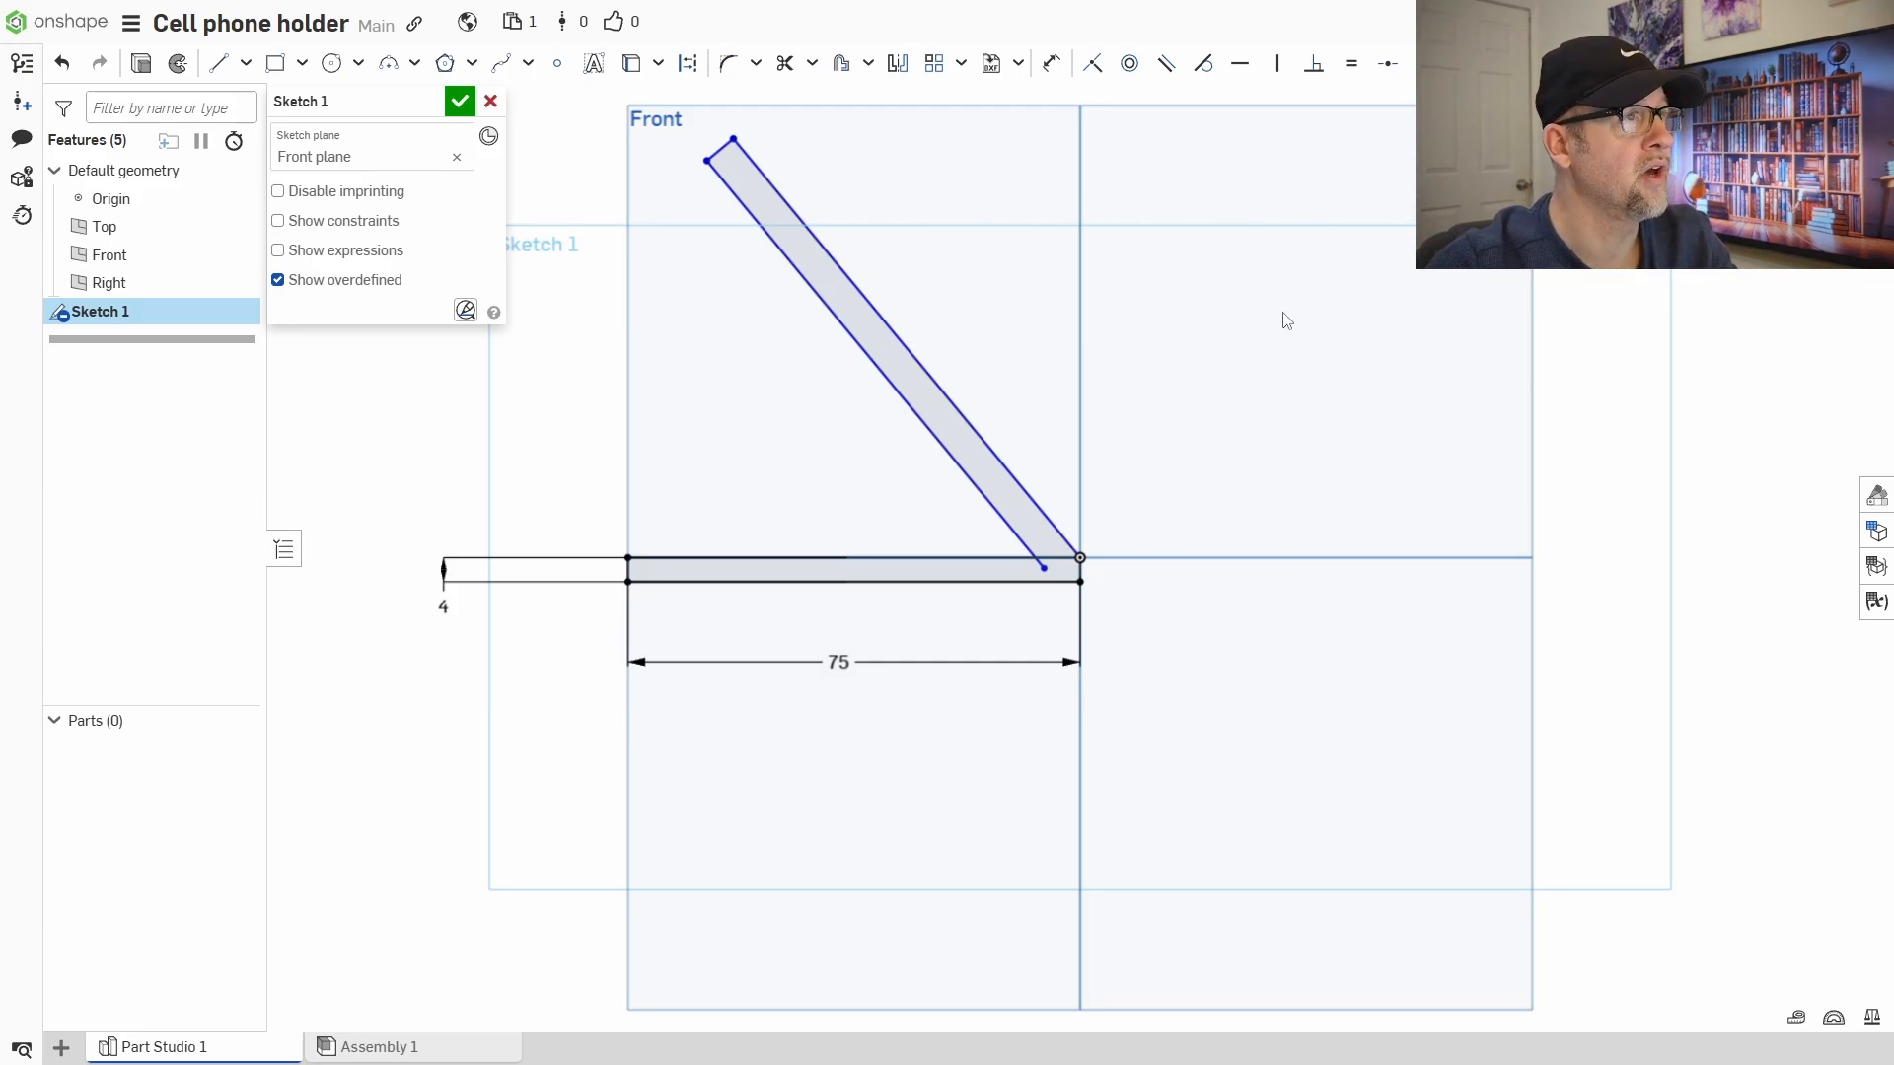
- Trim the arm's inner line back to the base's upper edge and remove the edge segment between the arm's two lines
click(813, 65)
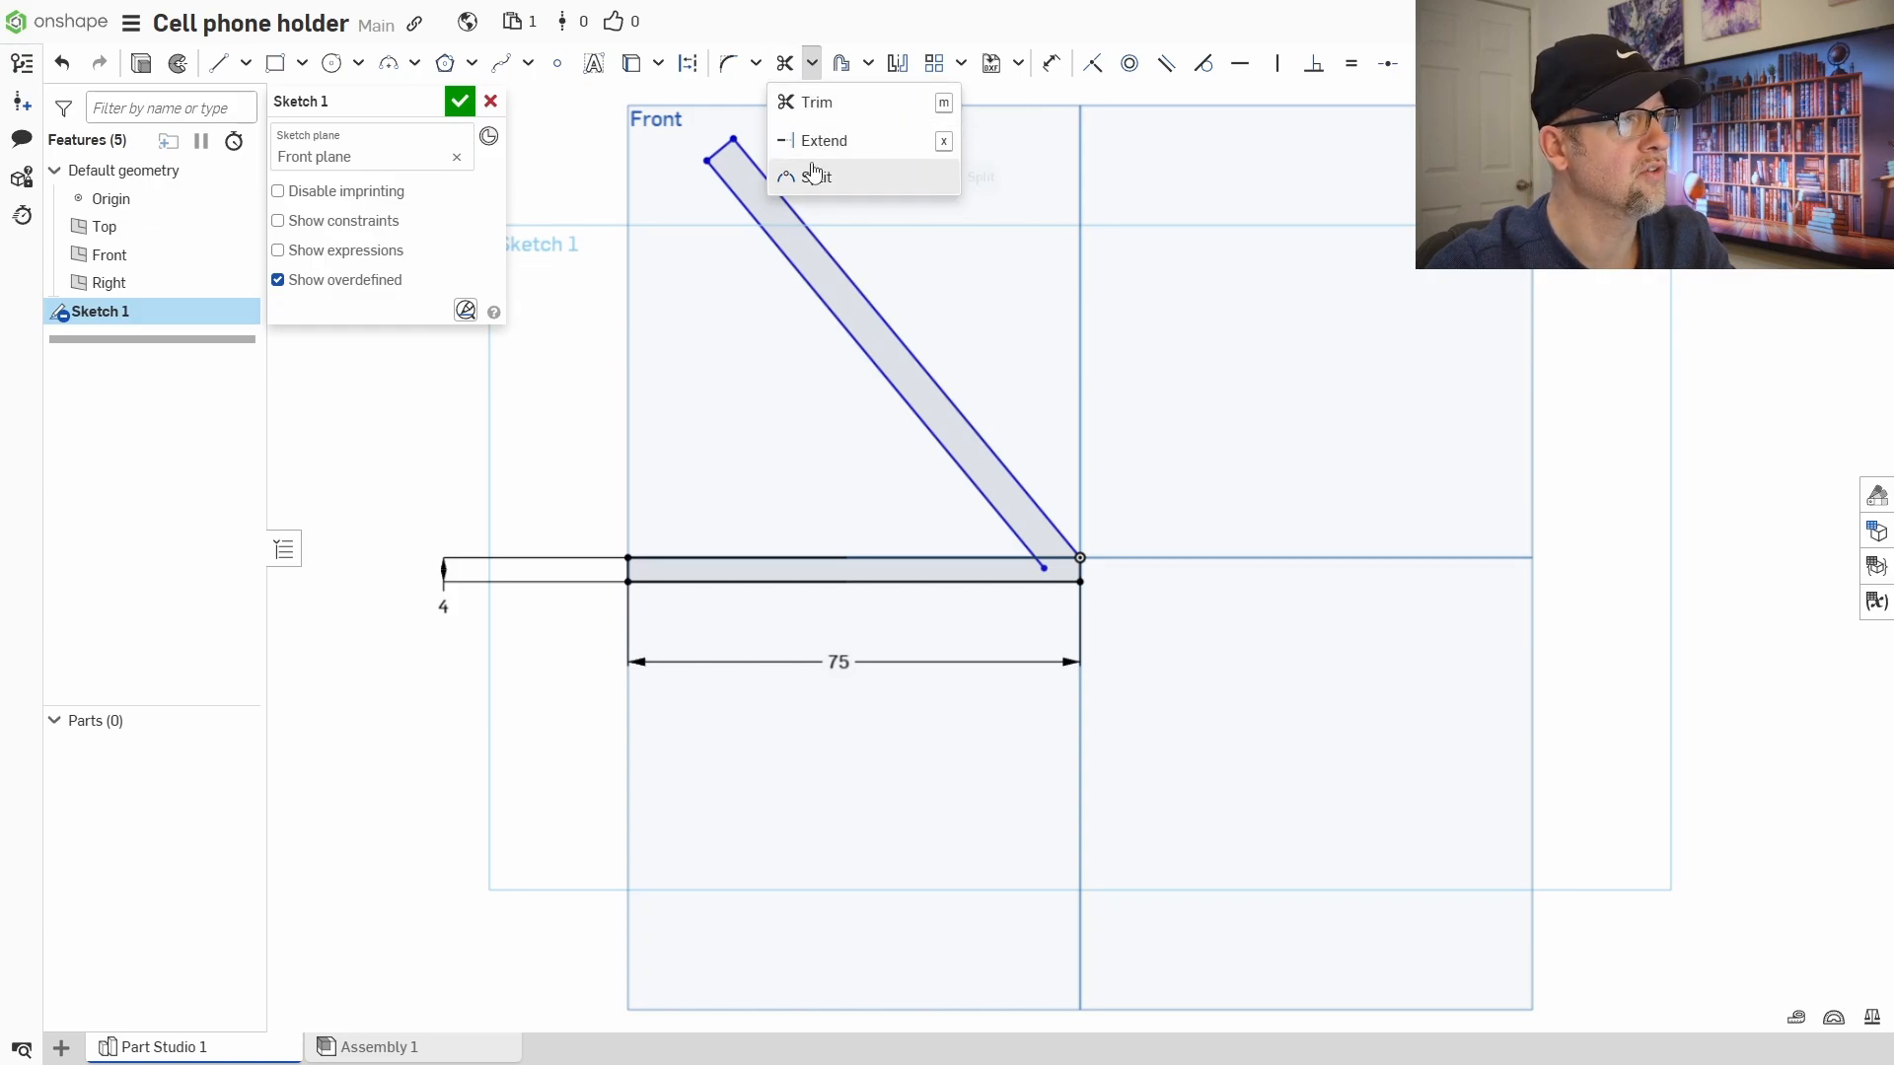
click(818, 103)
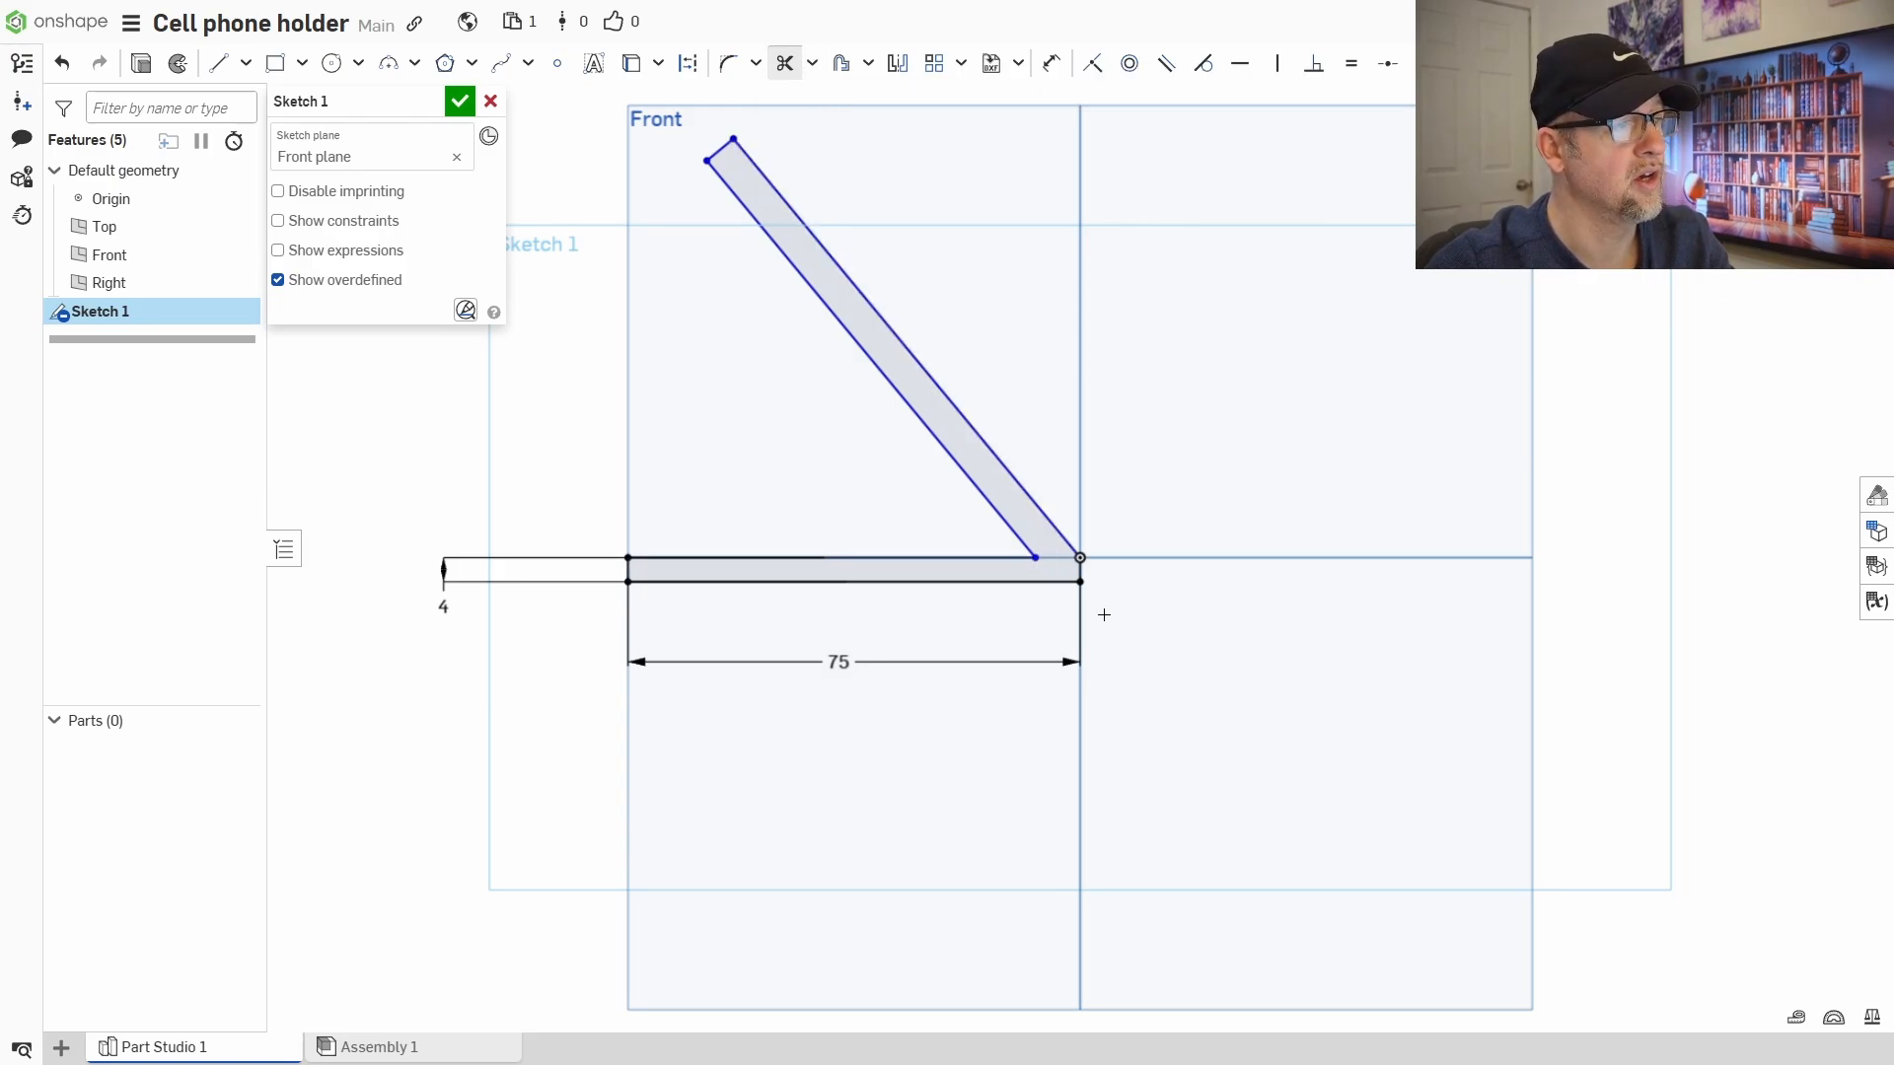
scroll(1085, 592, up, 8)
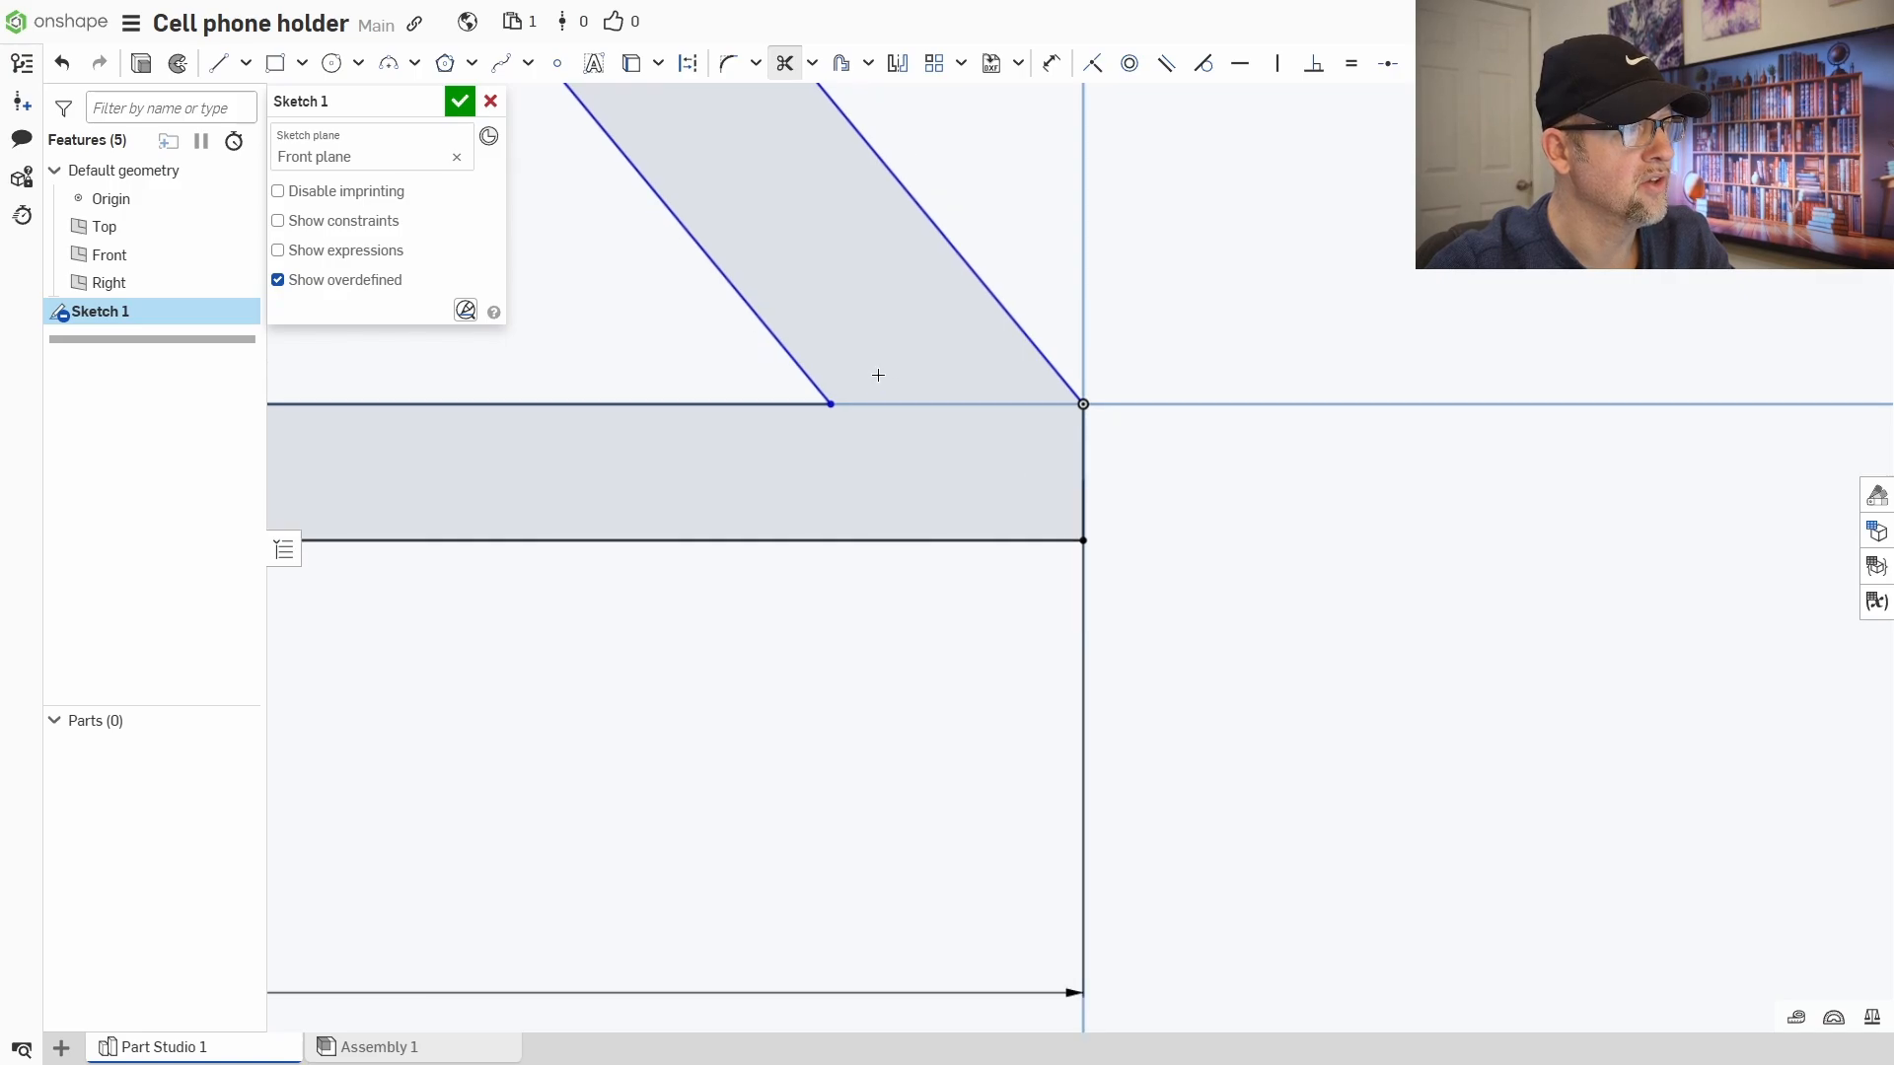
scroll(1021, 460, down, 4)
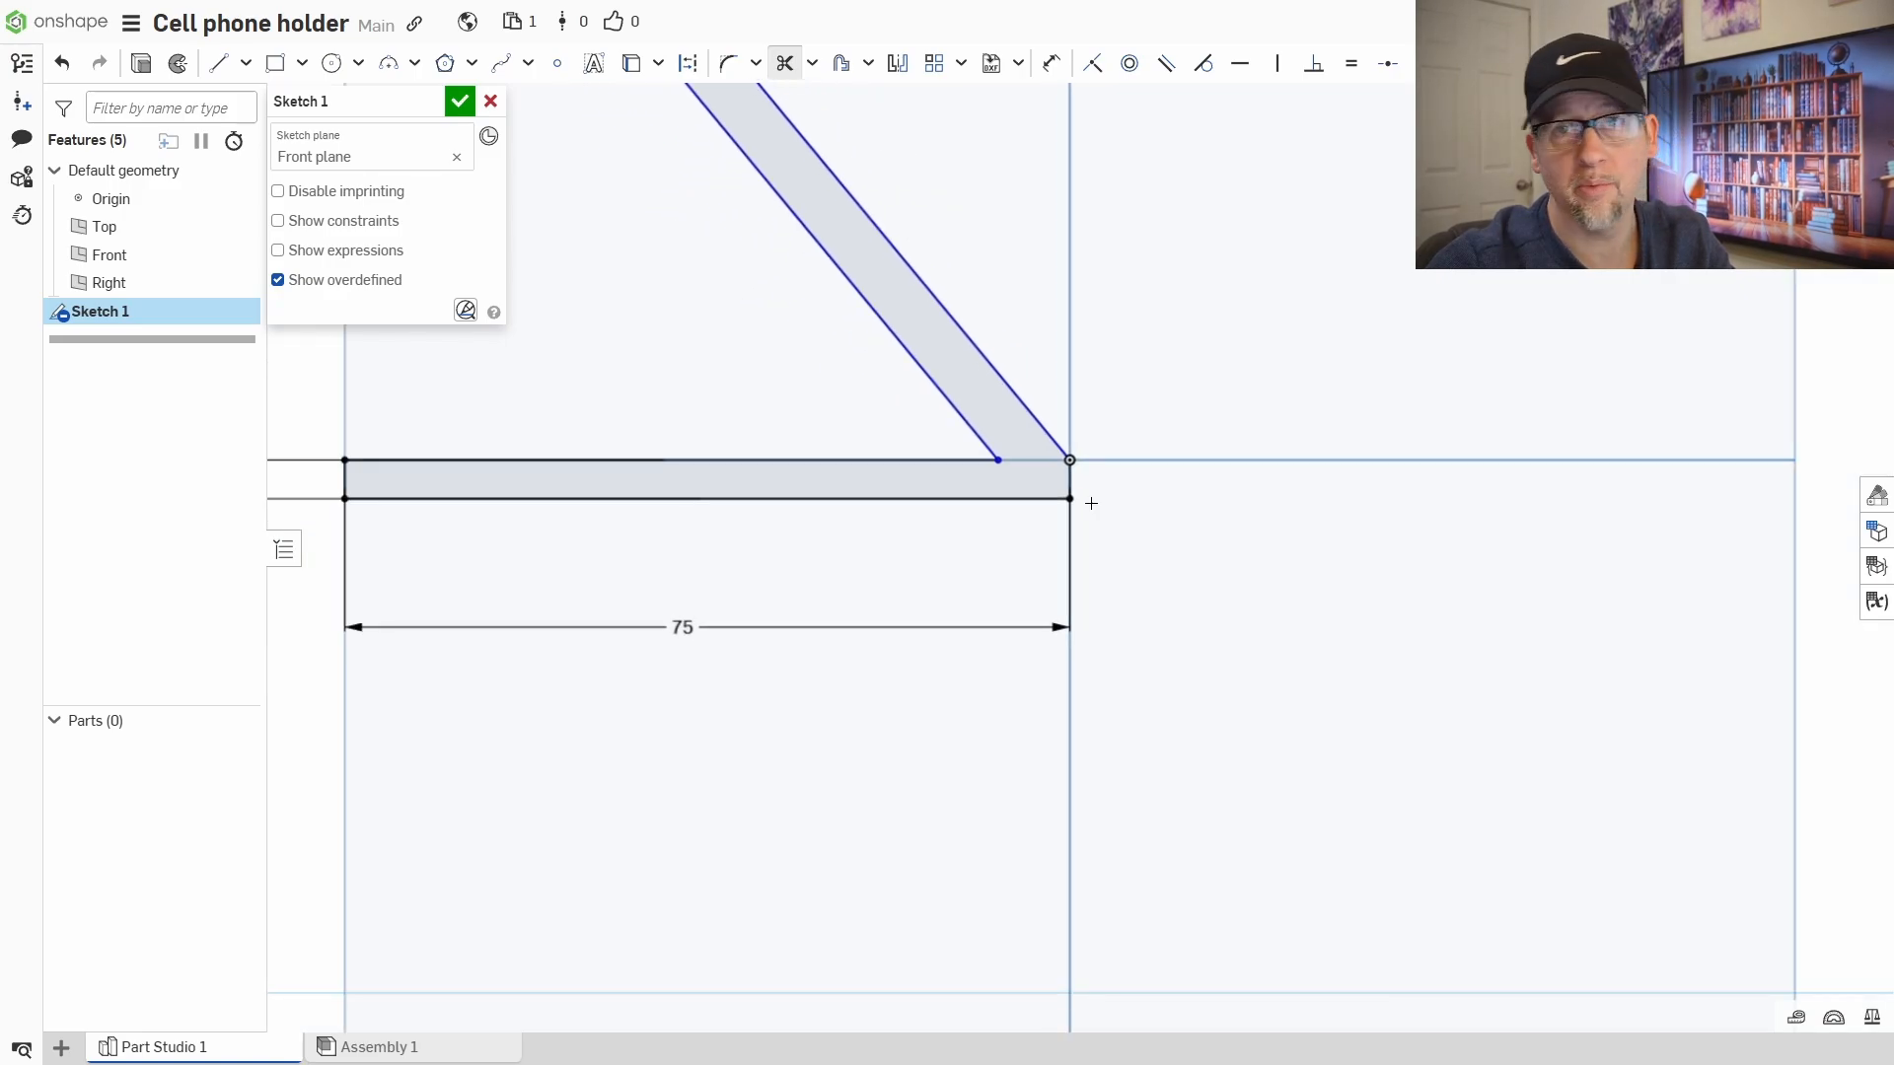
- Try to round the inside corner between the arm and the base with a three-point arc
scroll(1128, 507, up, 2)
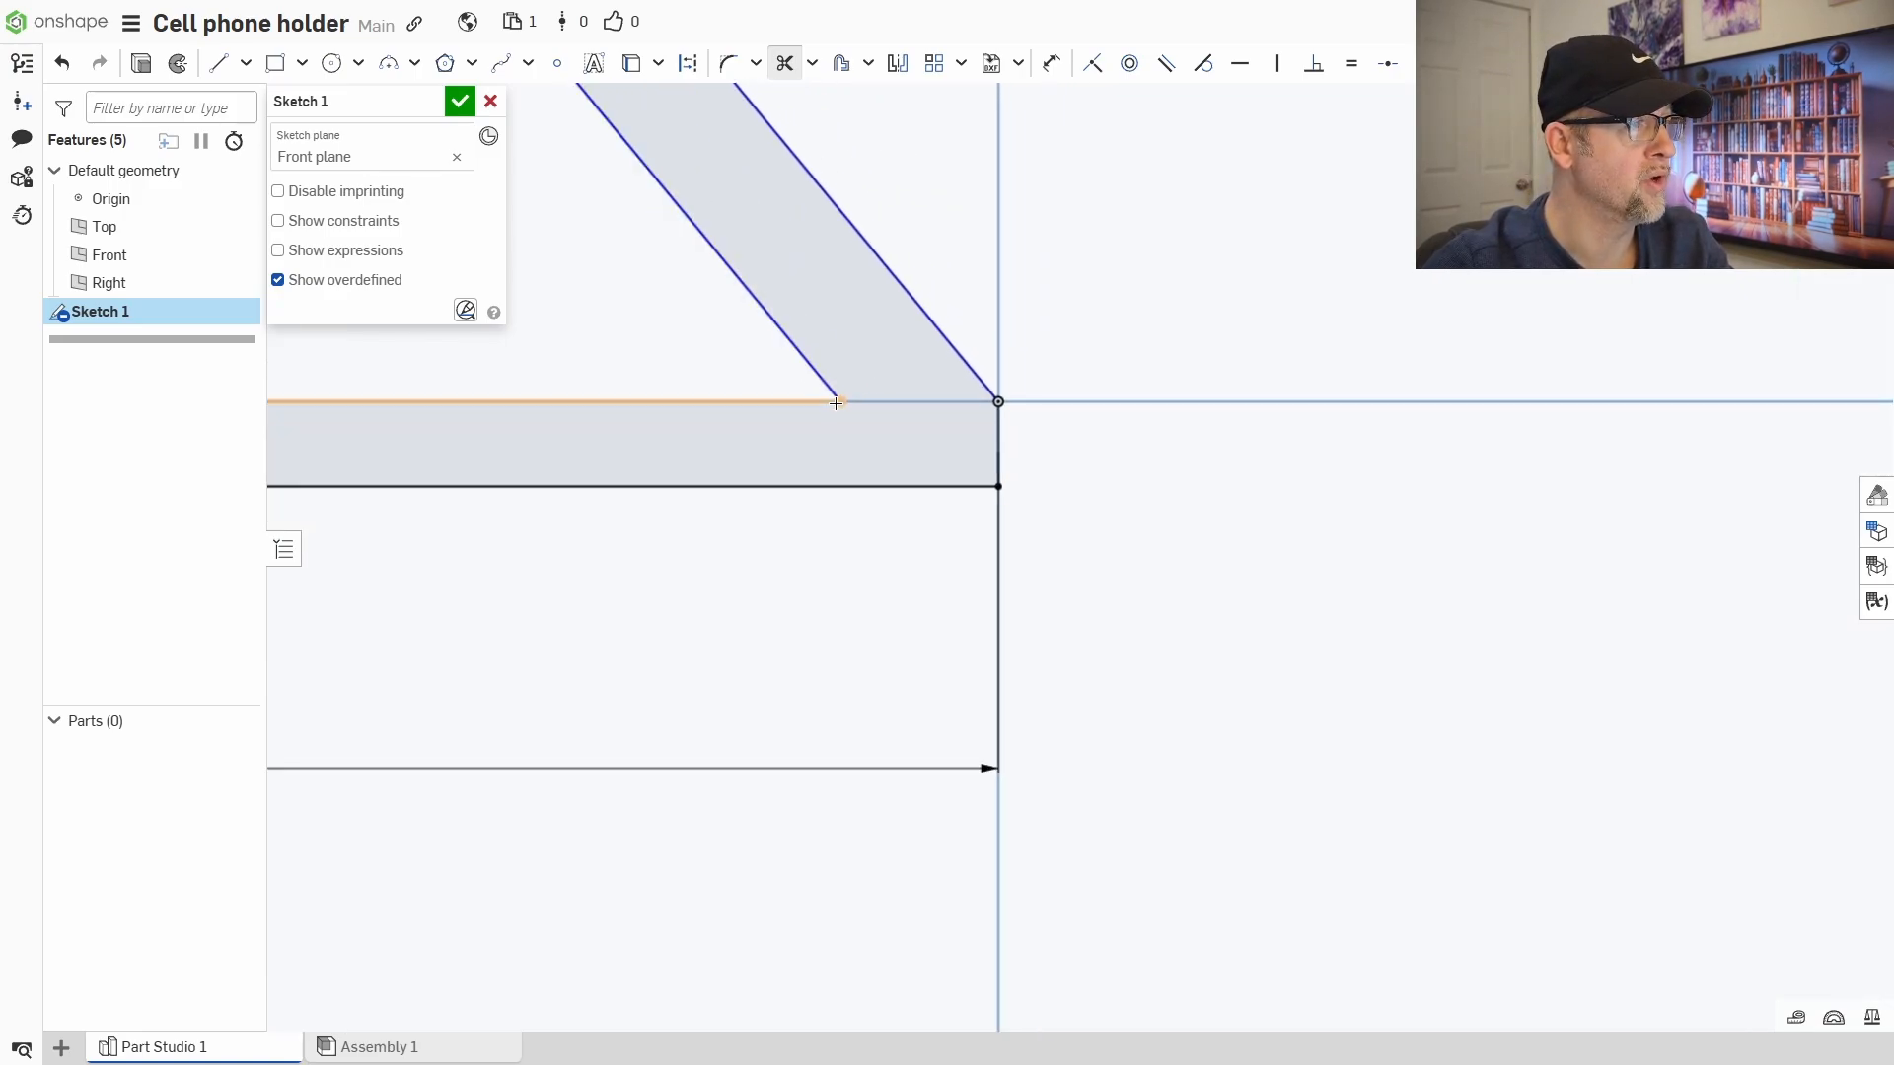
scroll(868, 575, down, 3)
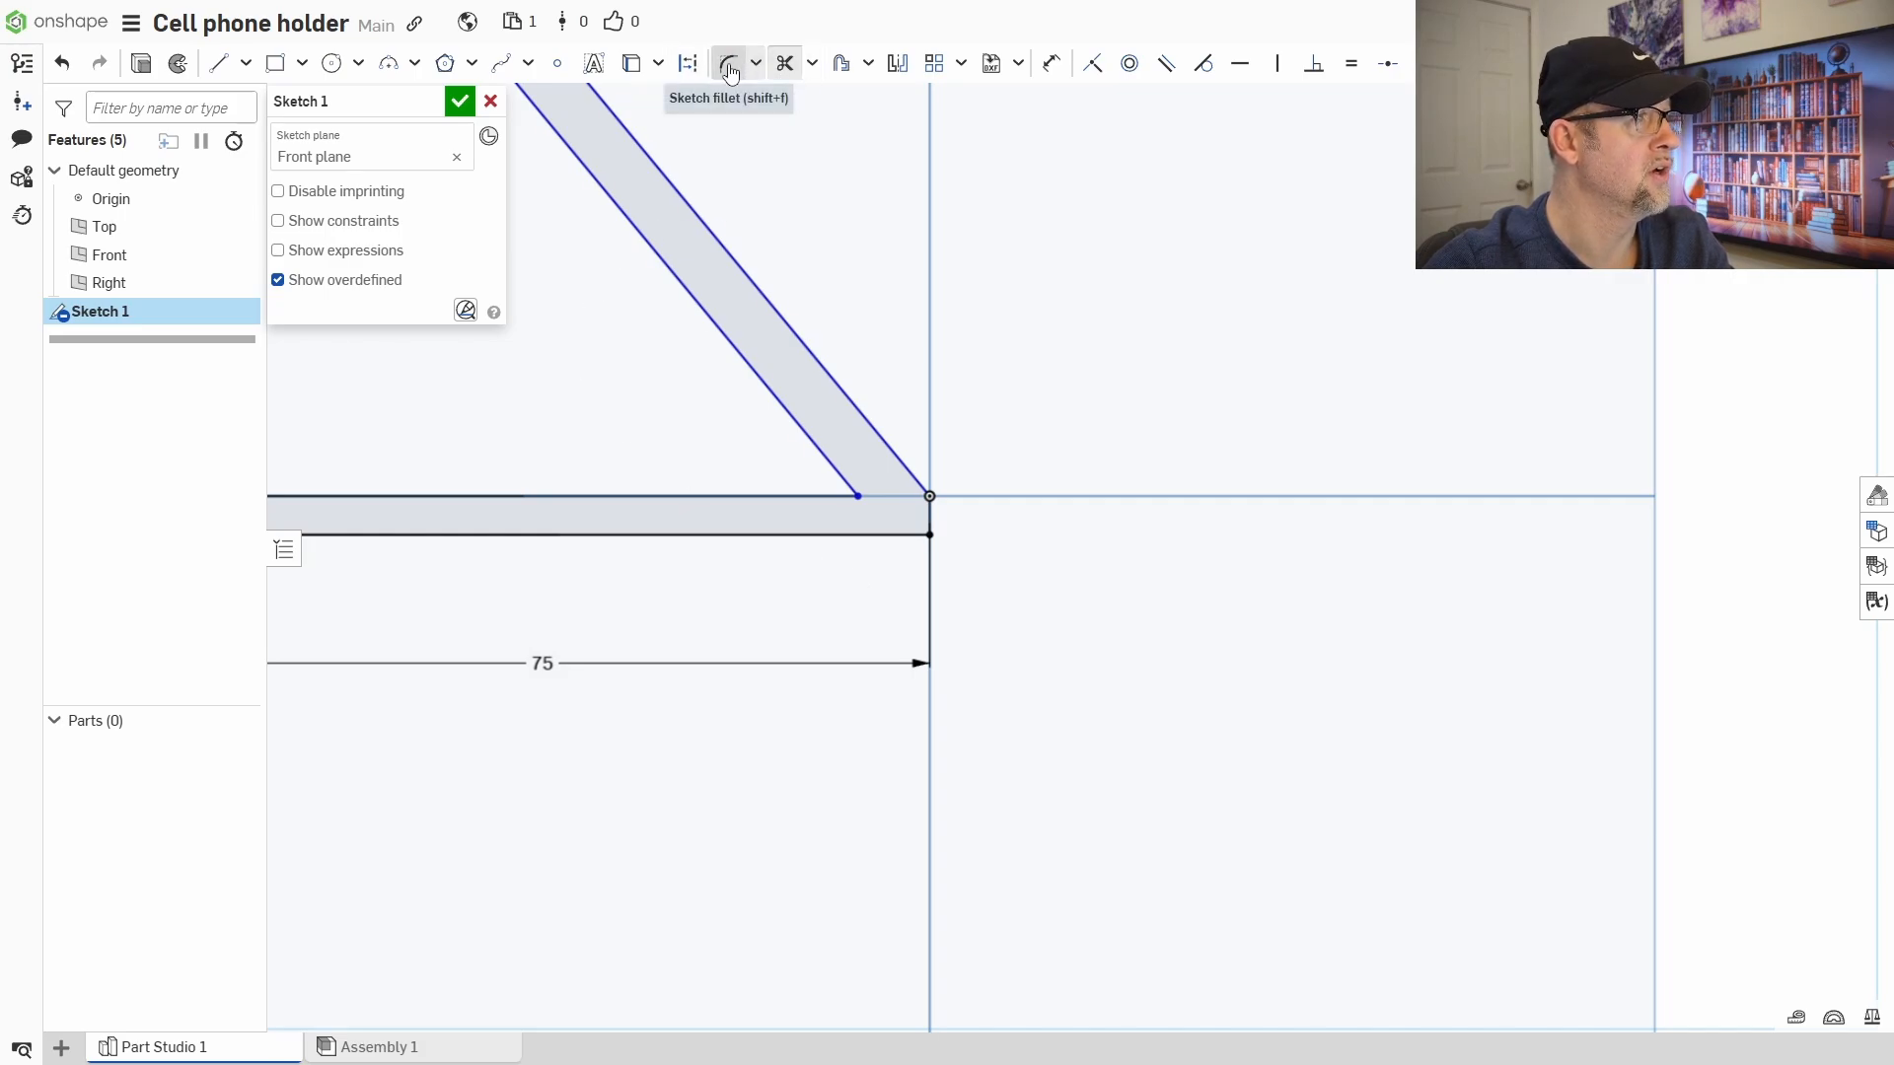
click(415, 64)
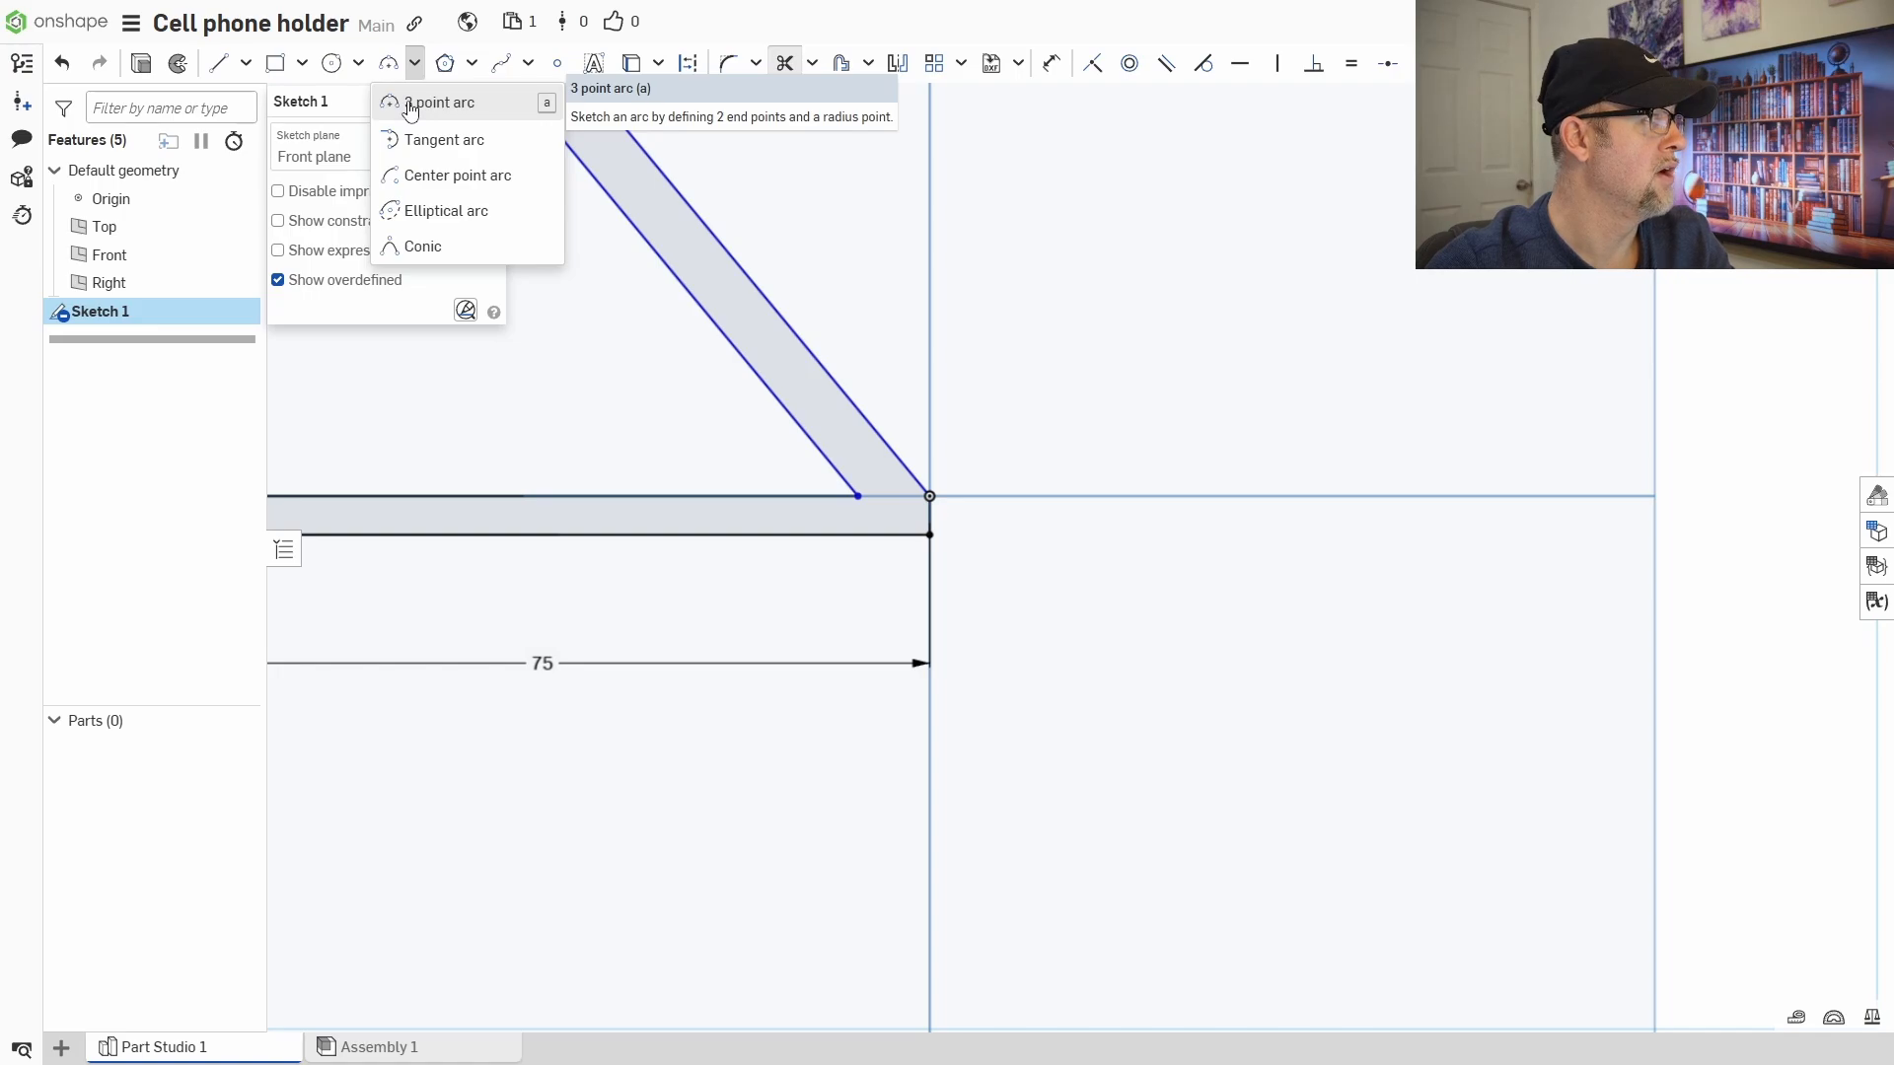
click(411, 104)
click(797, 424)
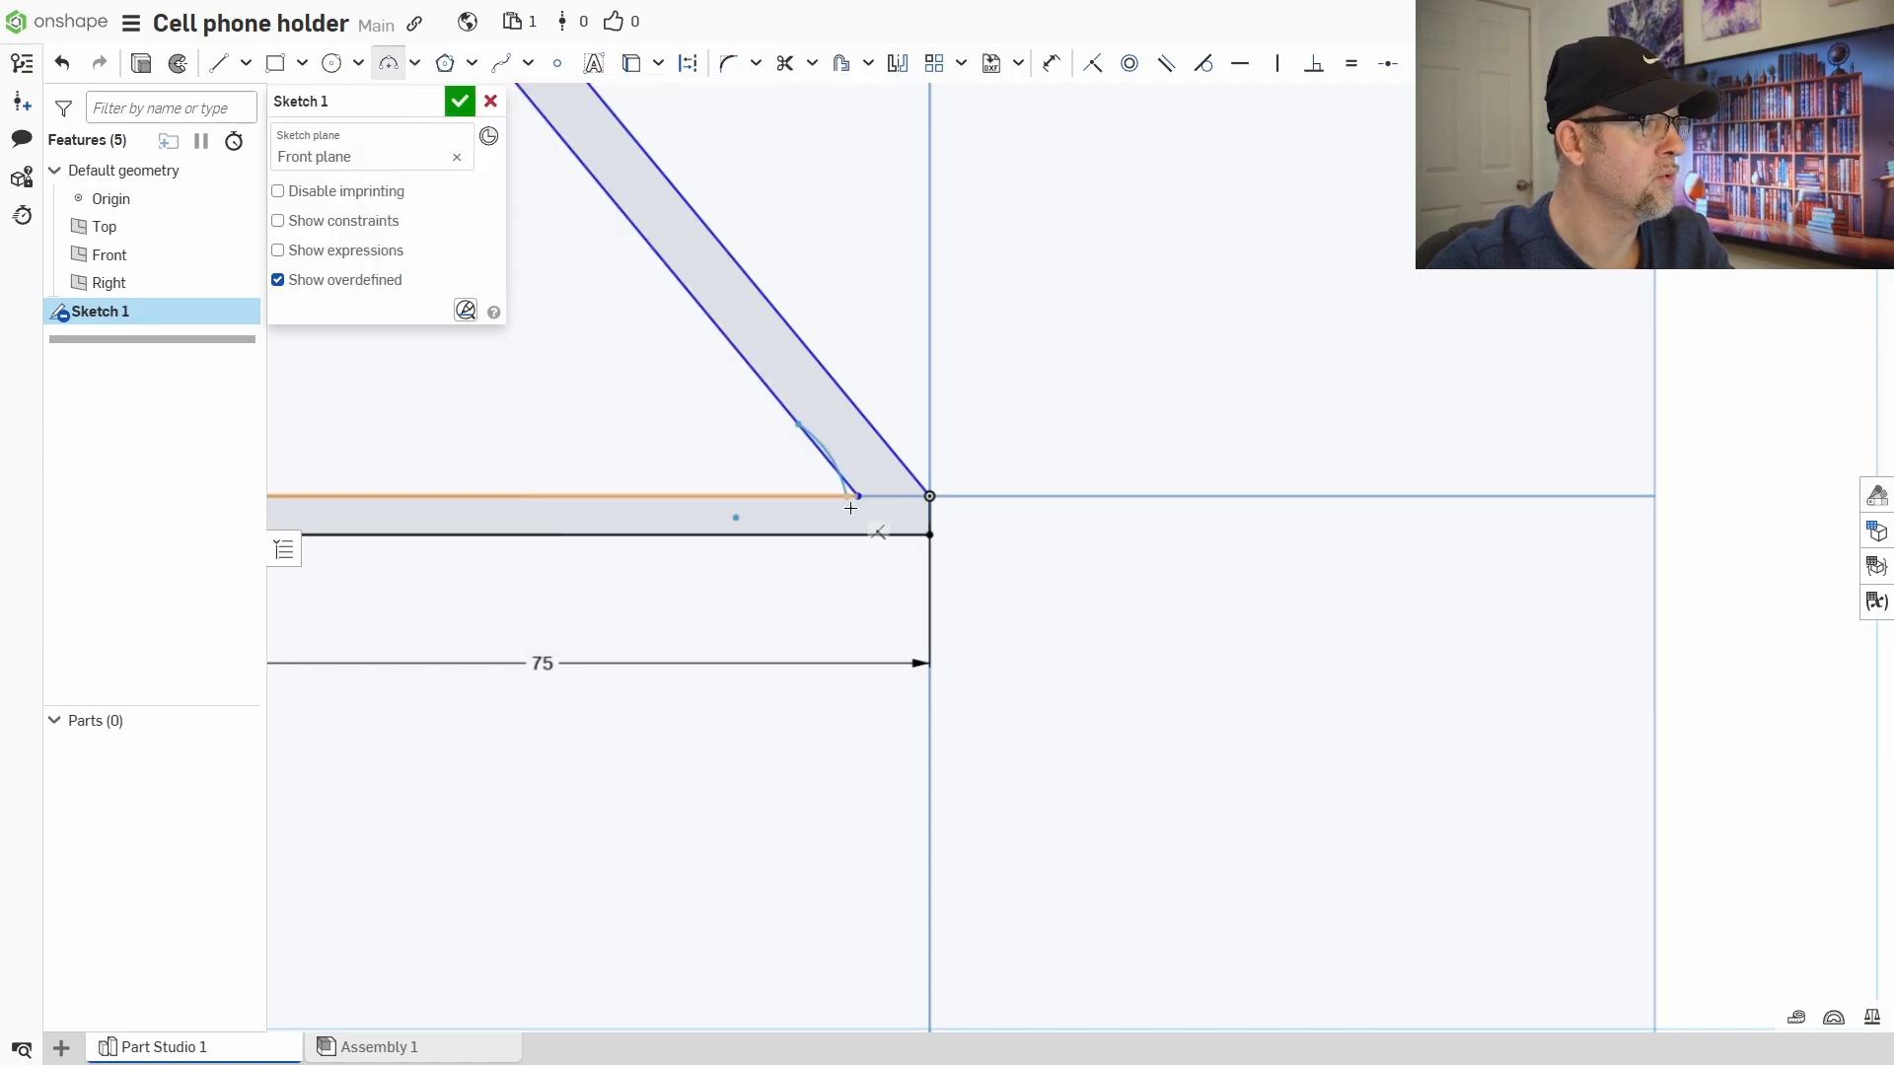
click(857, 498)
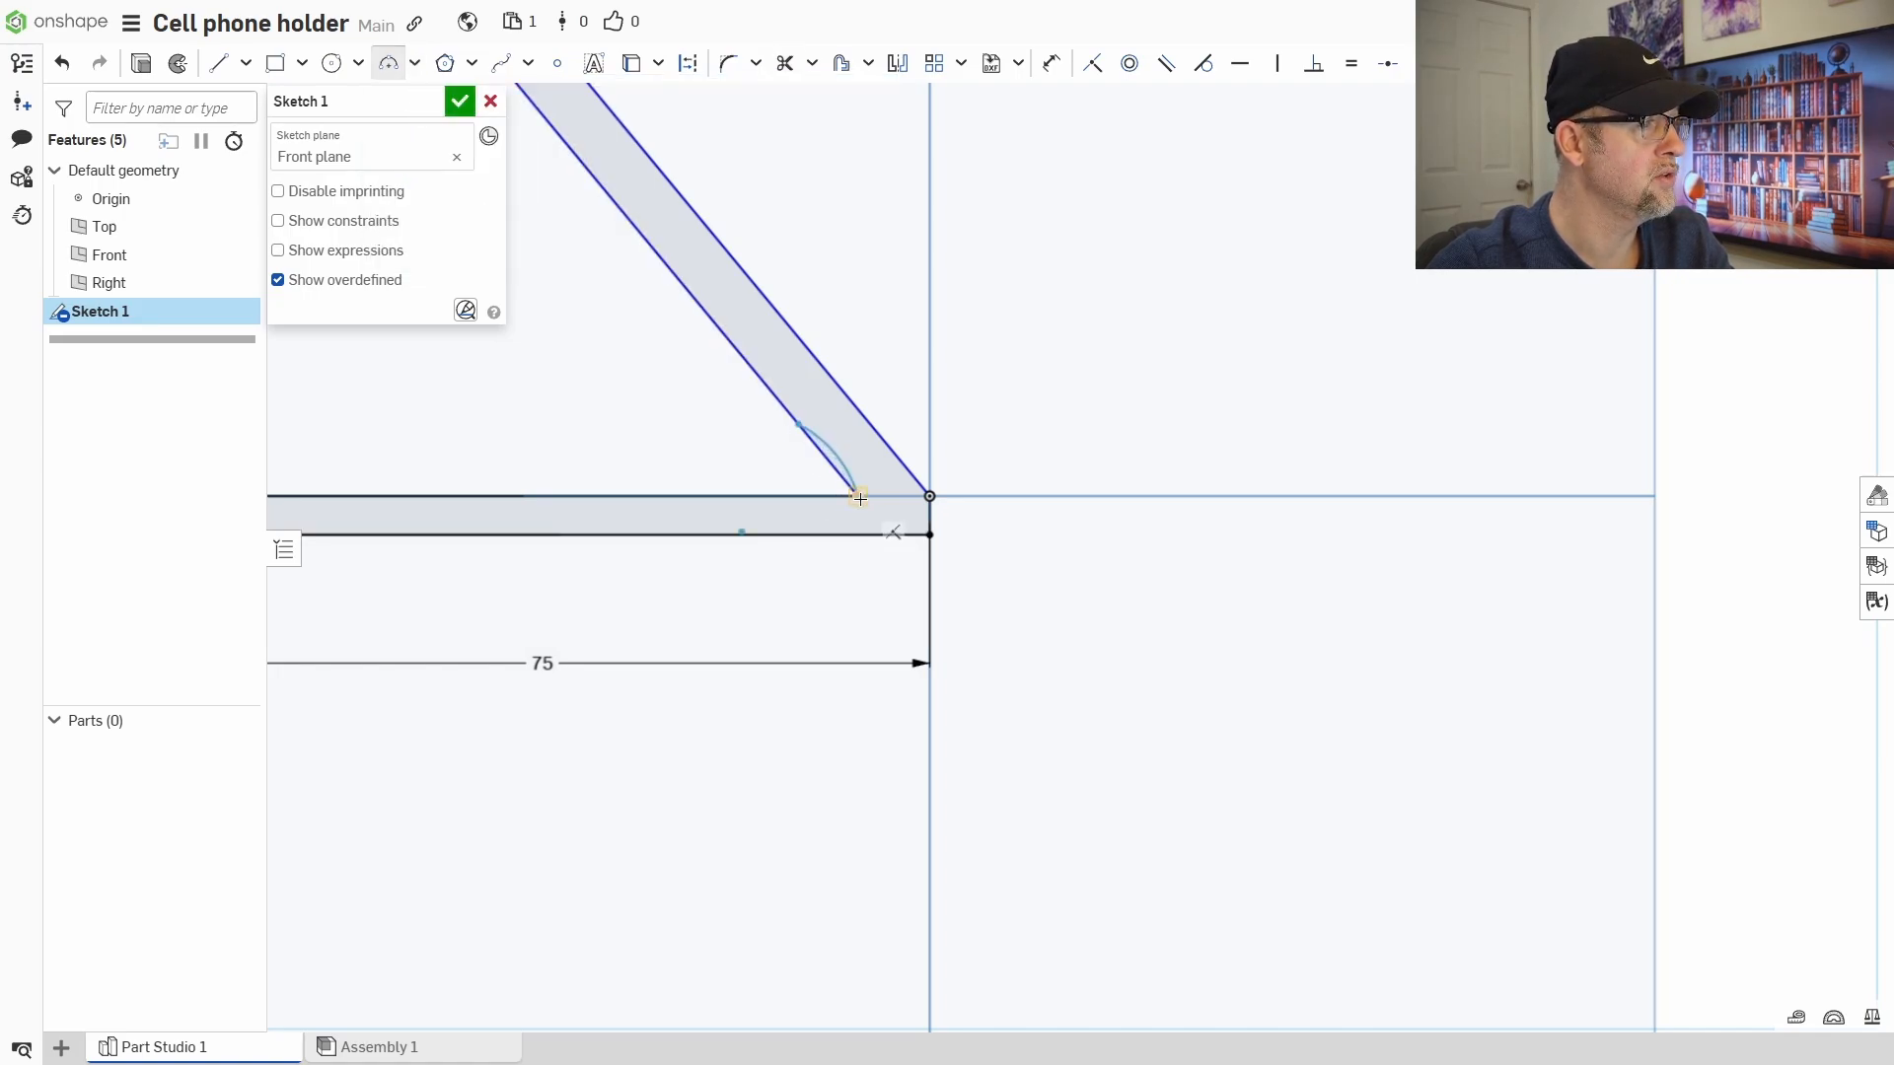
click(763, 492)
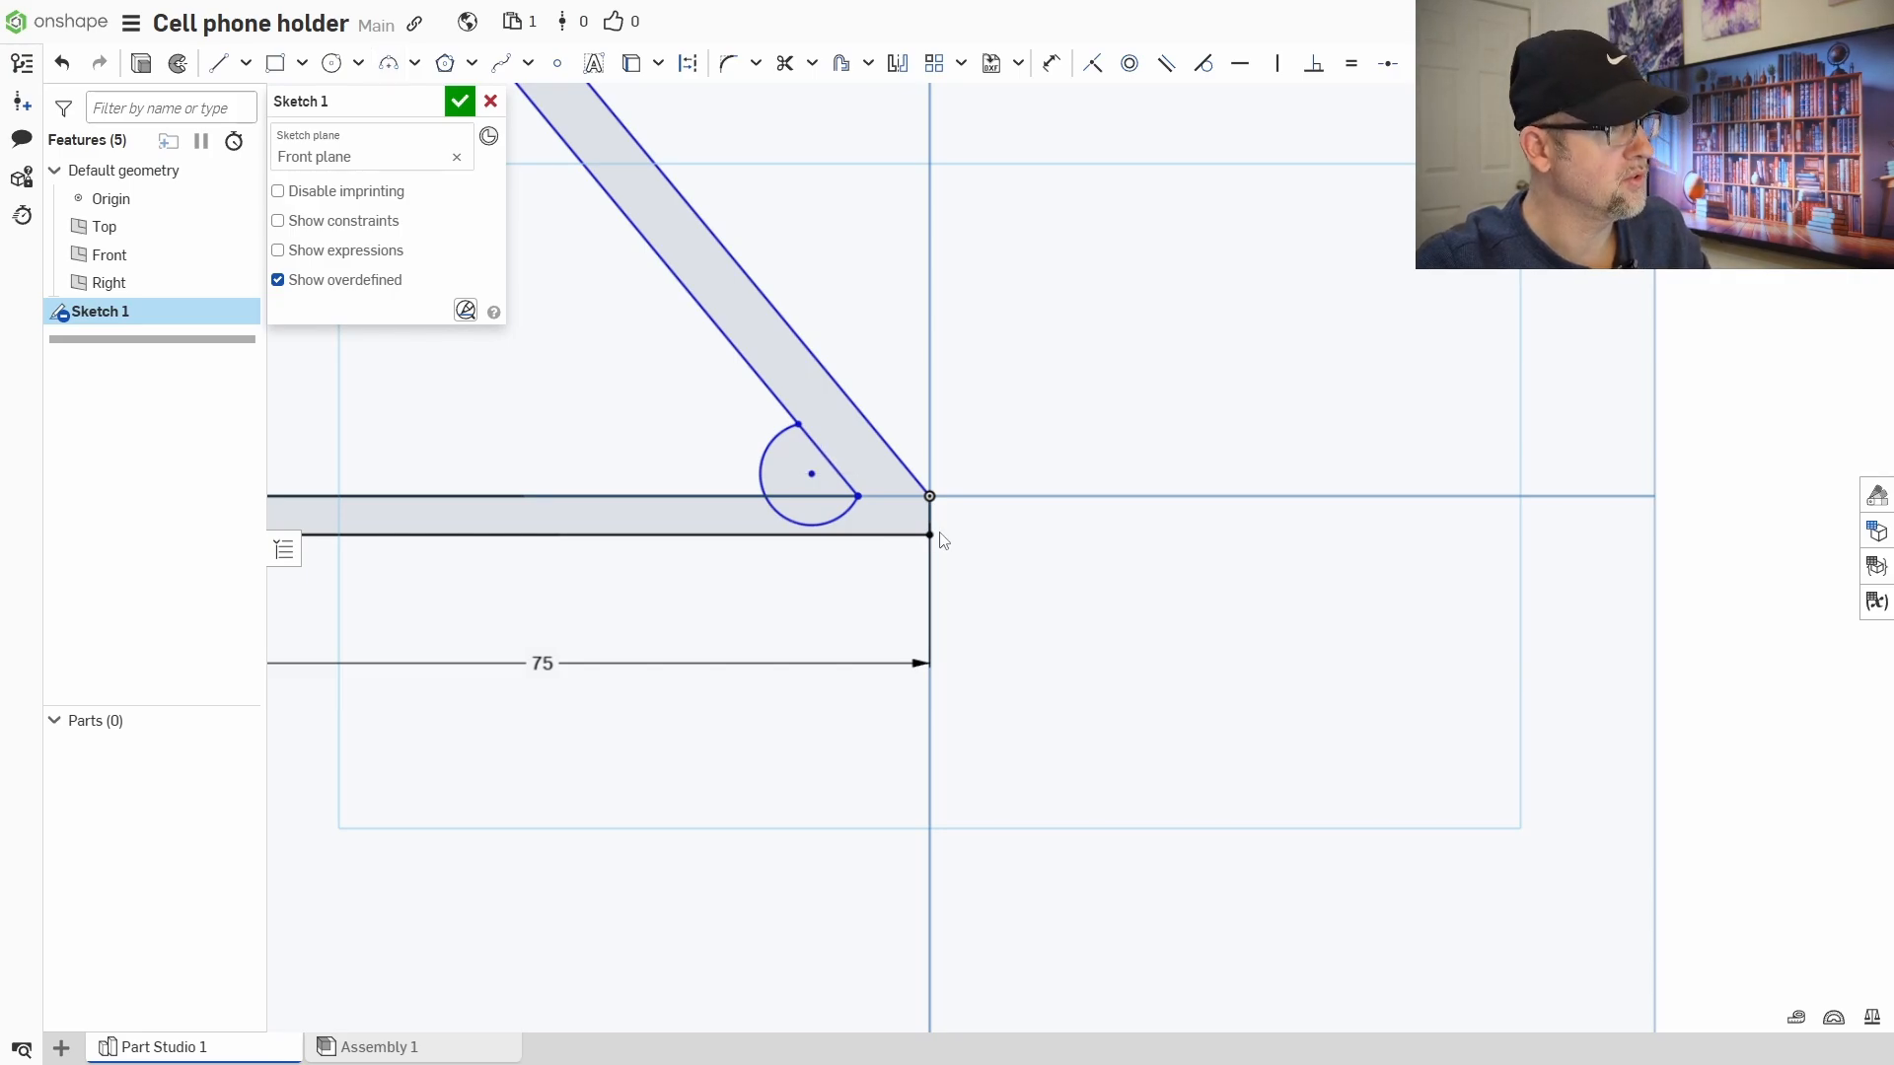
key(ctrl+z)
click(359, 65)
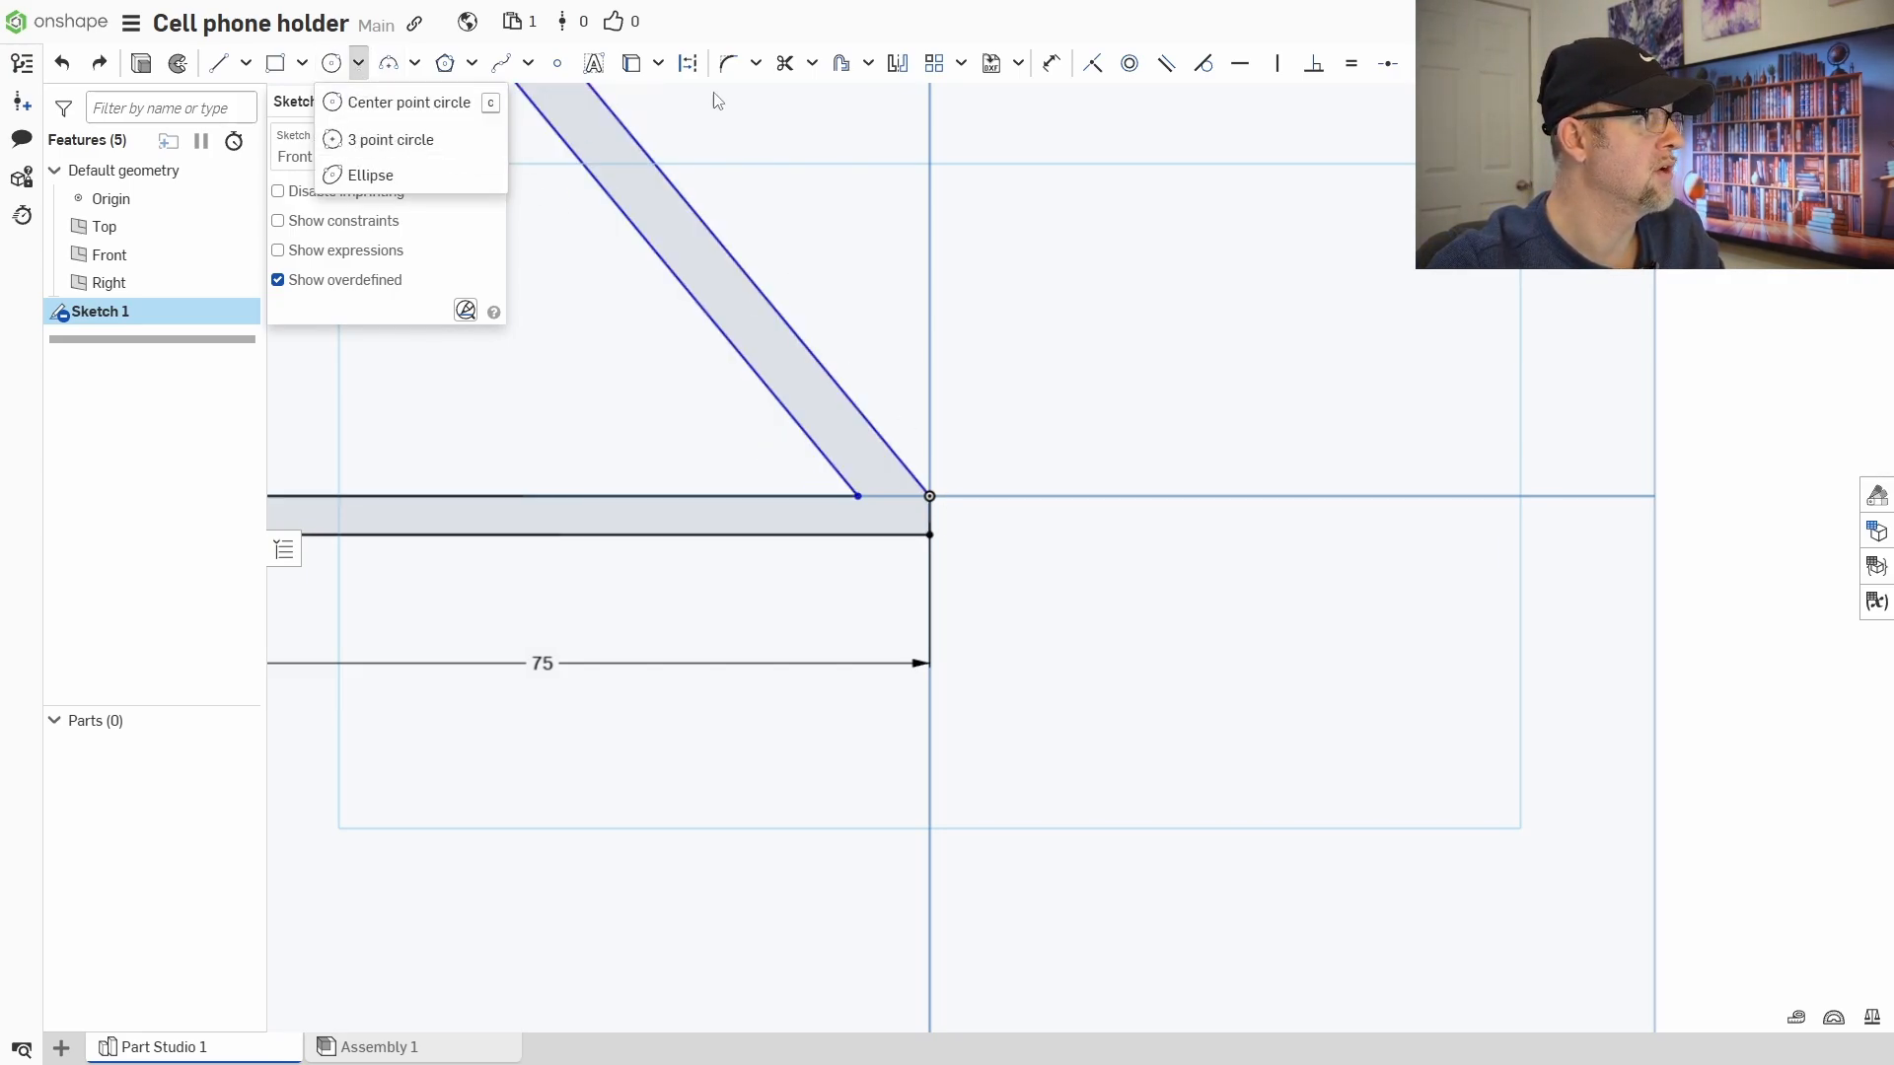
- Fillet the inside corner between the arm's inner line and the base's upper edge with a 5 mm radius
click(728, 63)
click(817, 443)
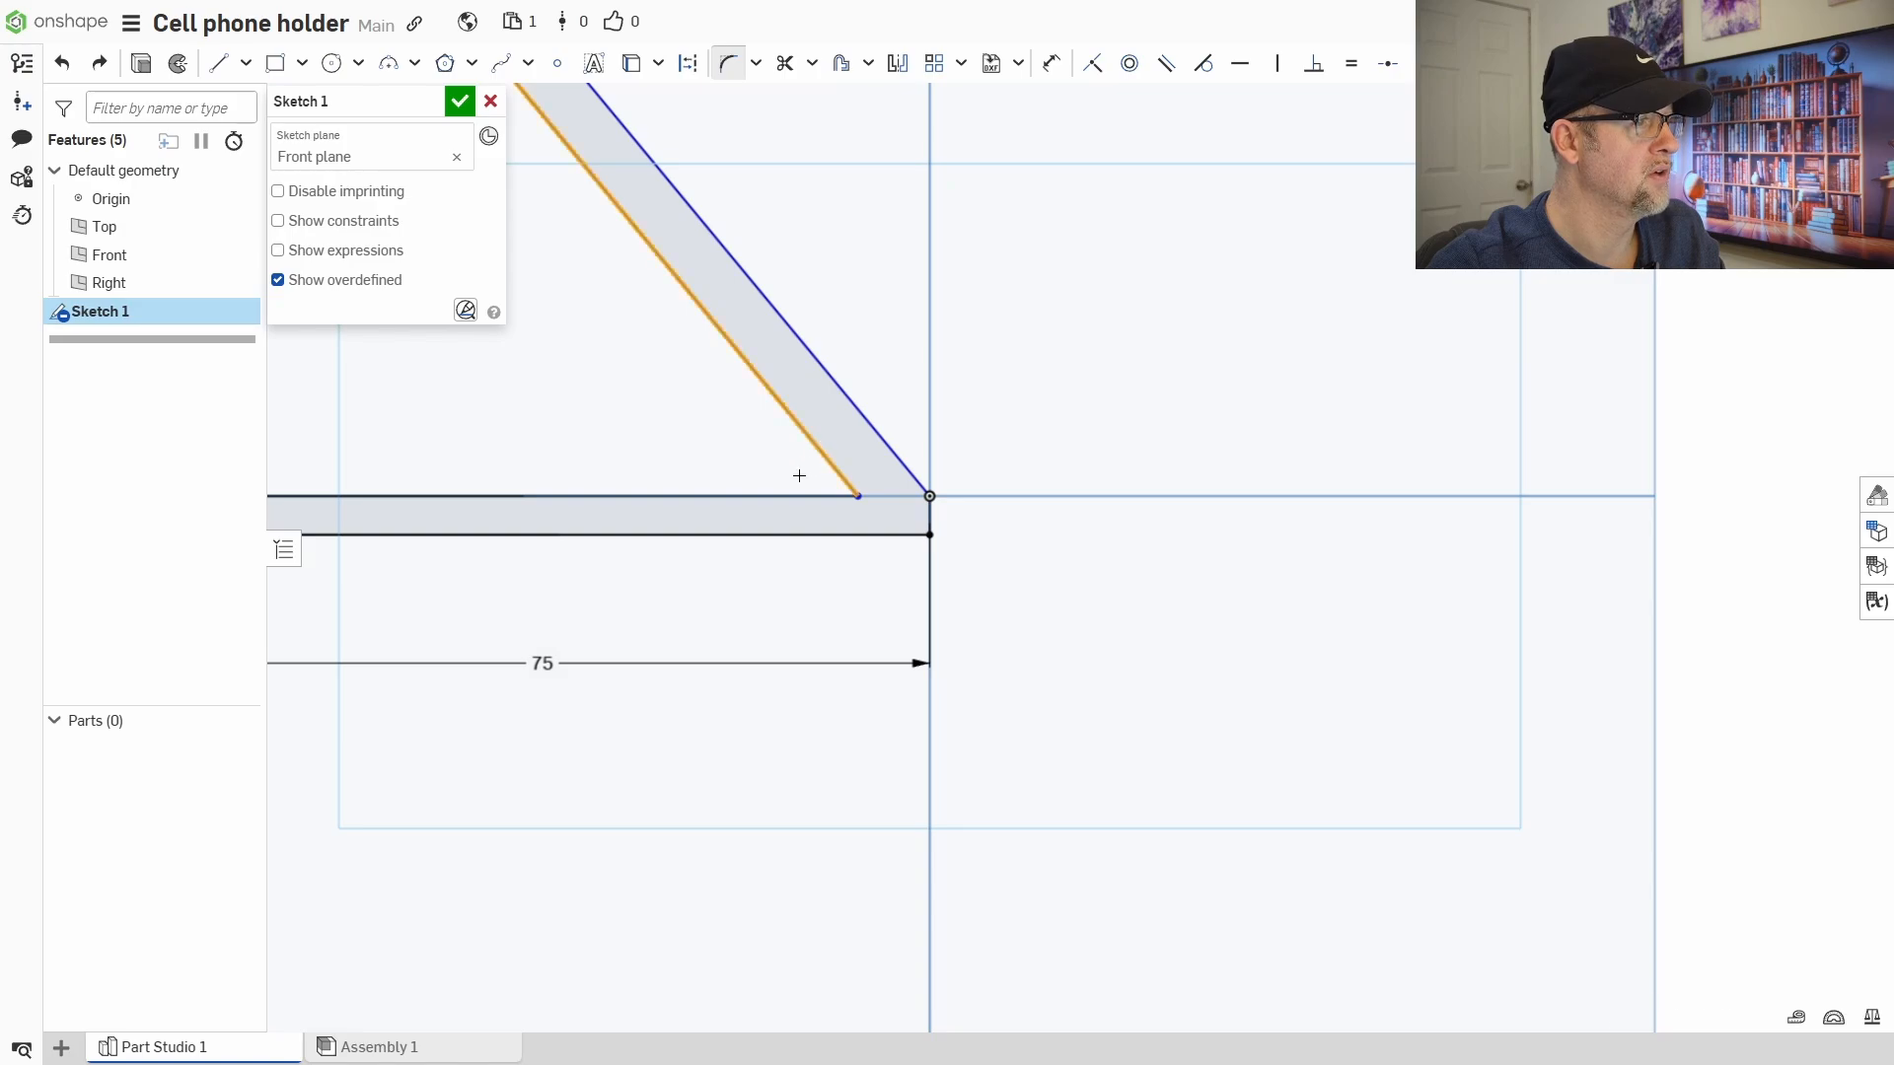
click(786, 497)
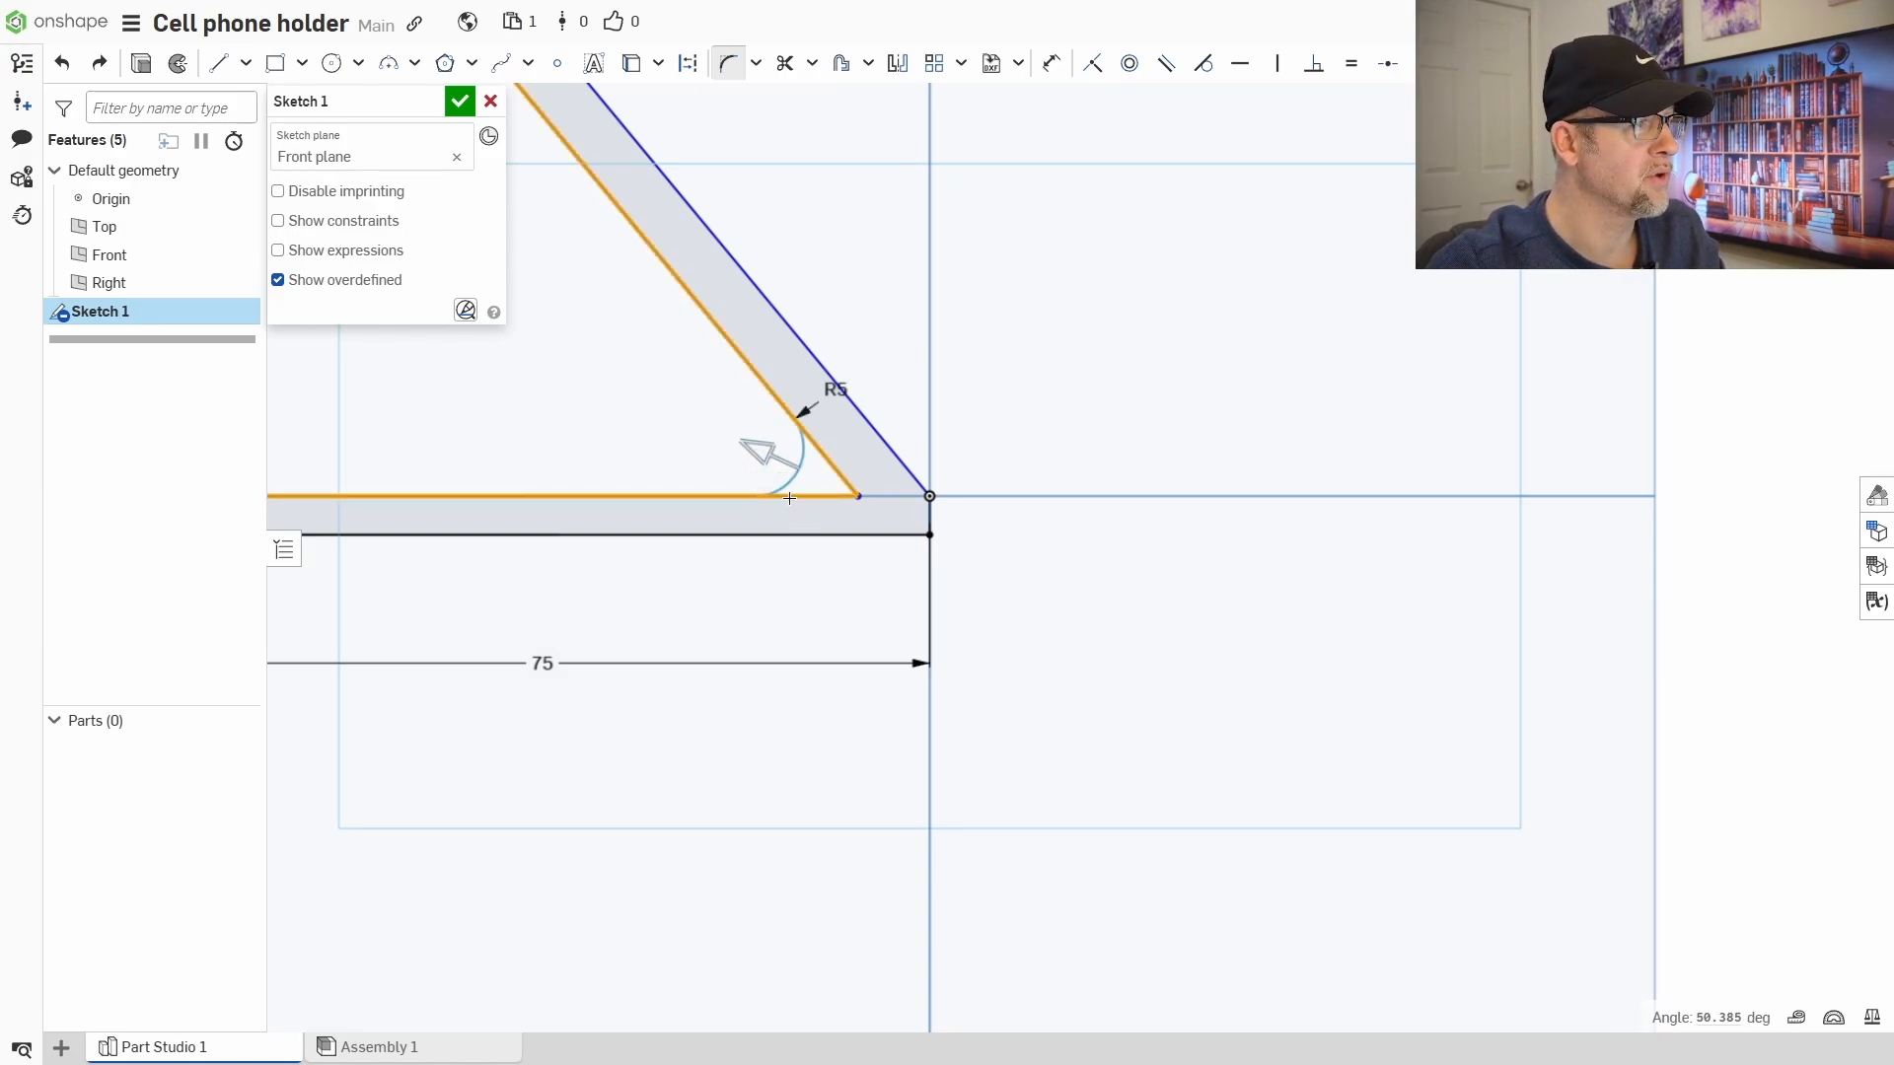
click(735, 468)
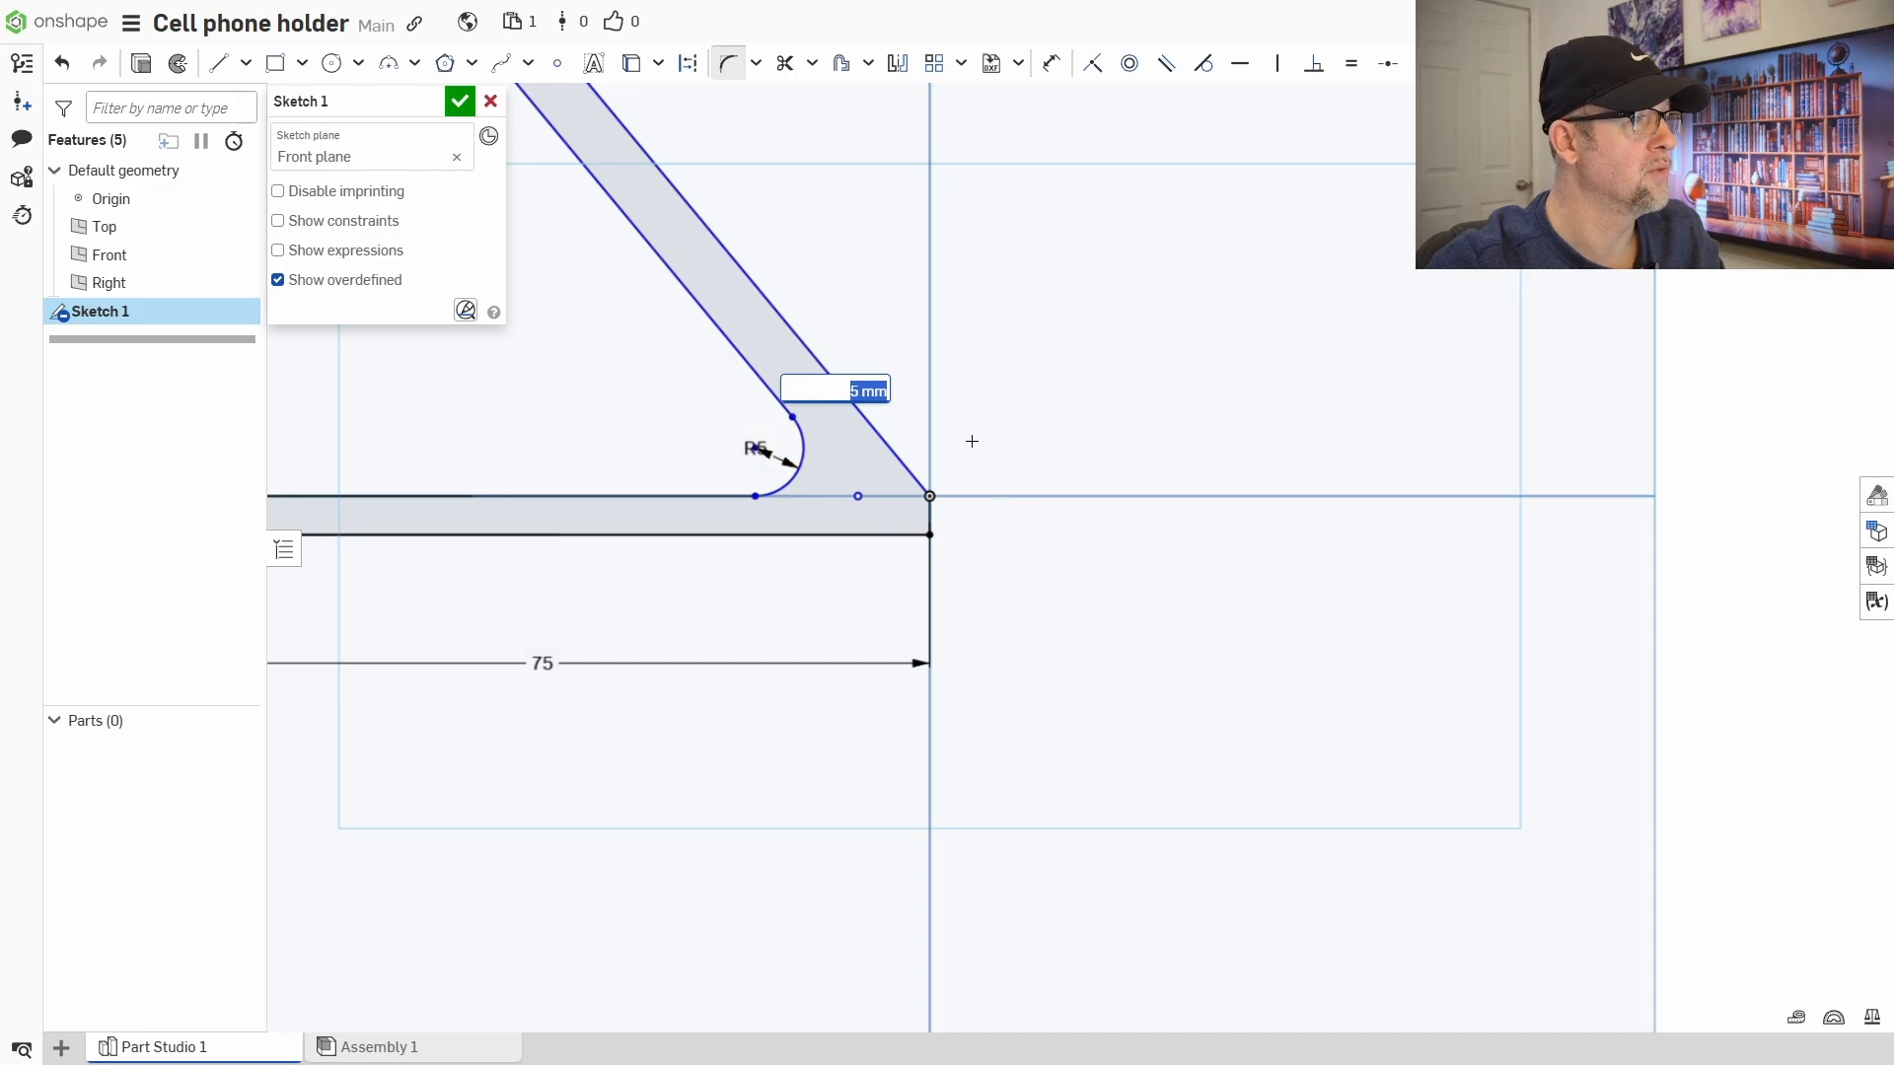
key(Return)
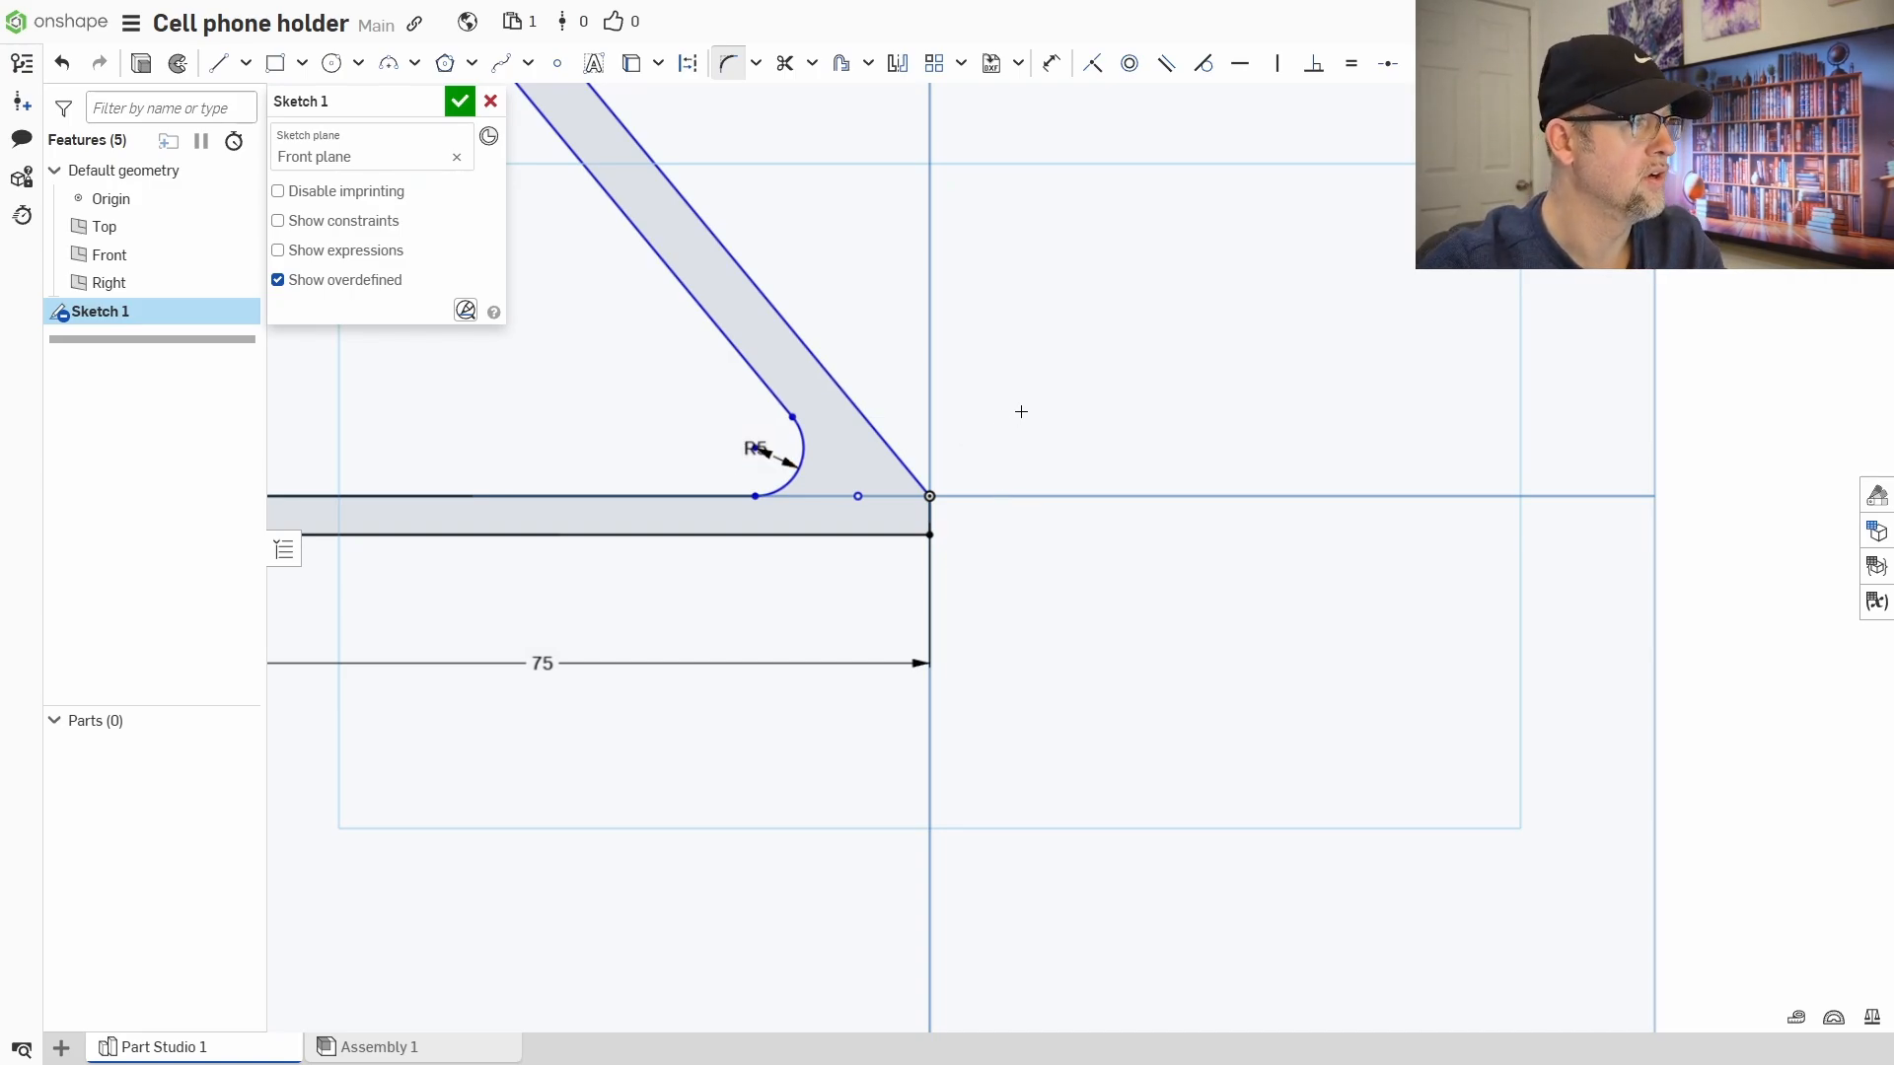
- Fillet the outer corner between the arm's outer line and the base's lower edge with a 5 mm radius
scroll(1020, 411, down, 4)
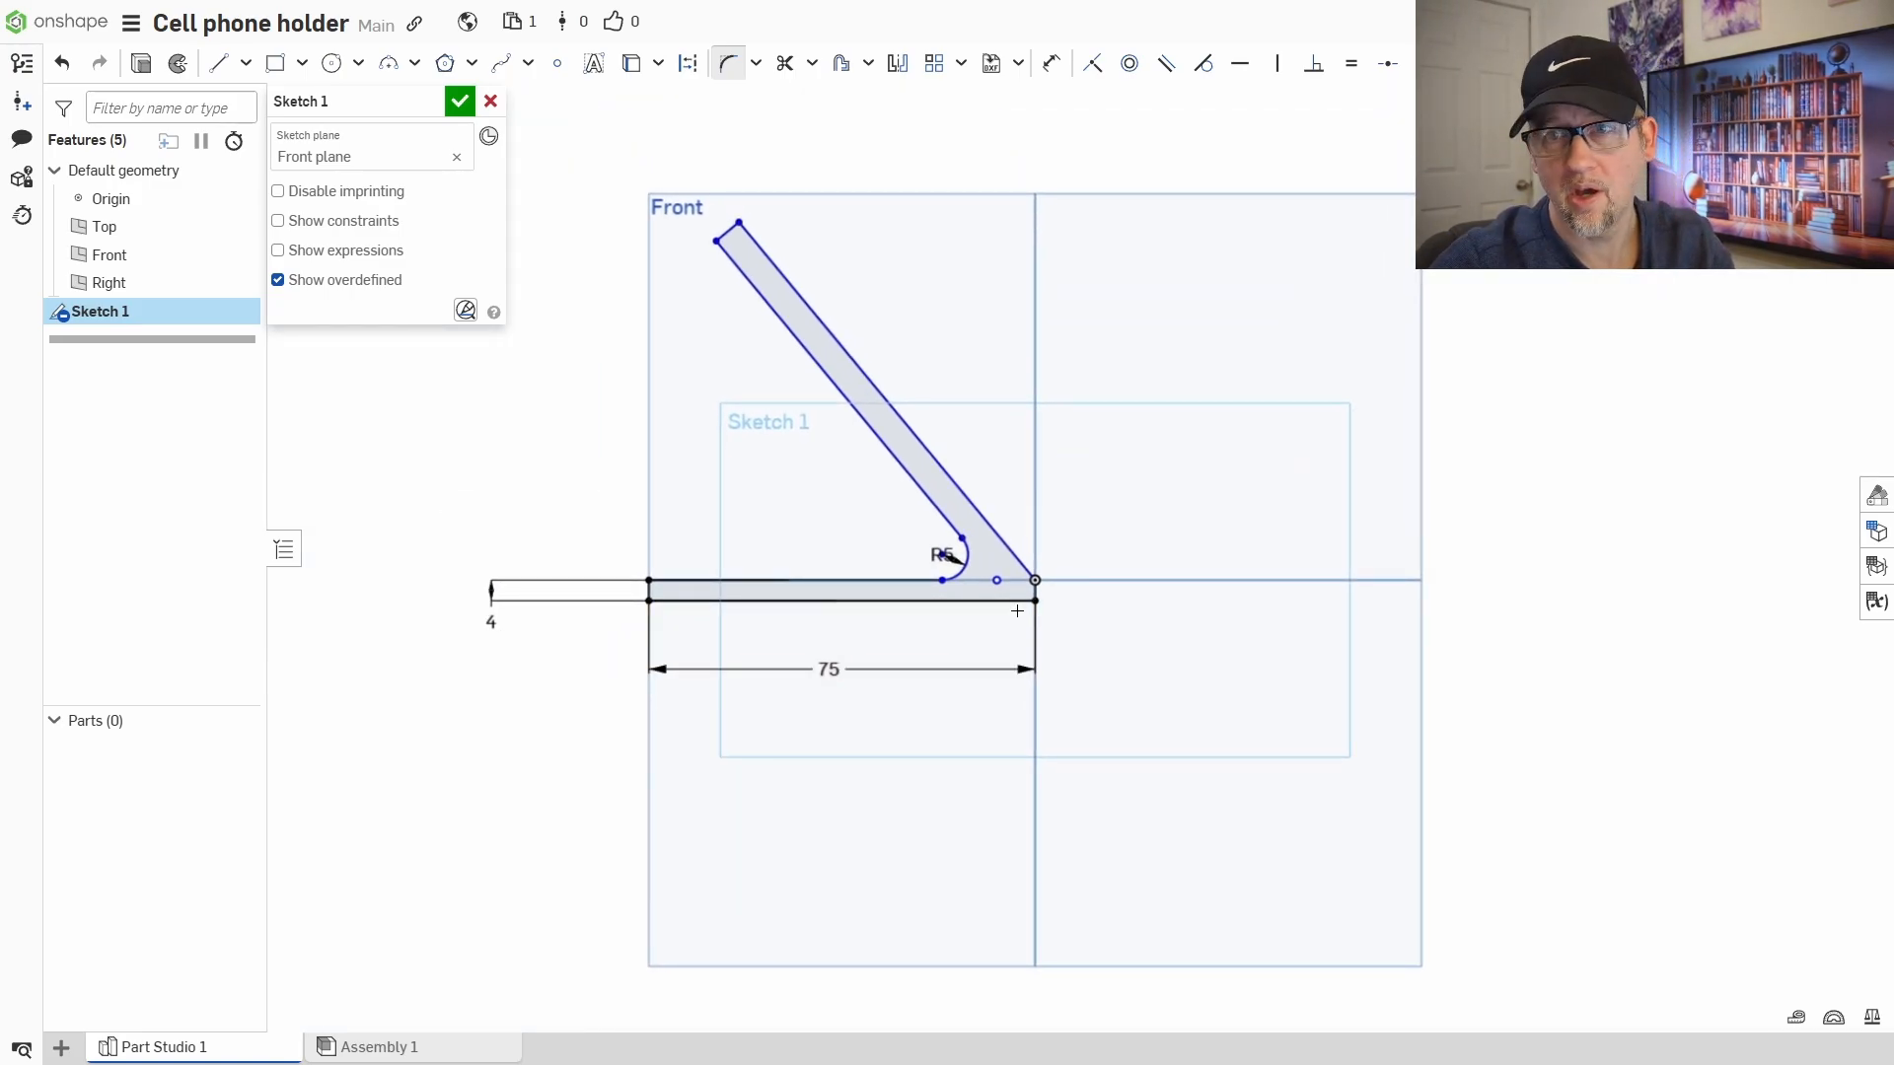
scroll(999, 592, up, 5)
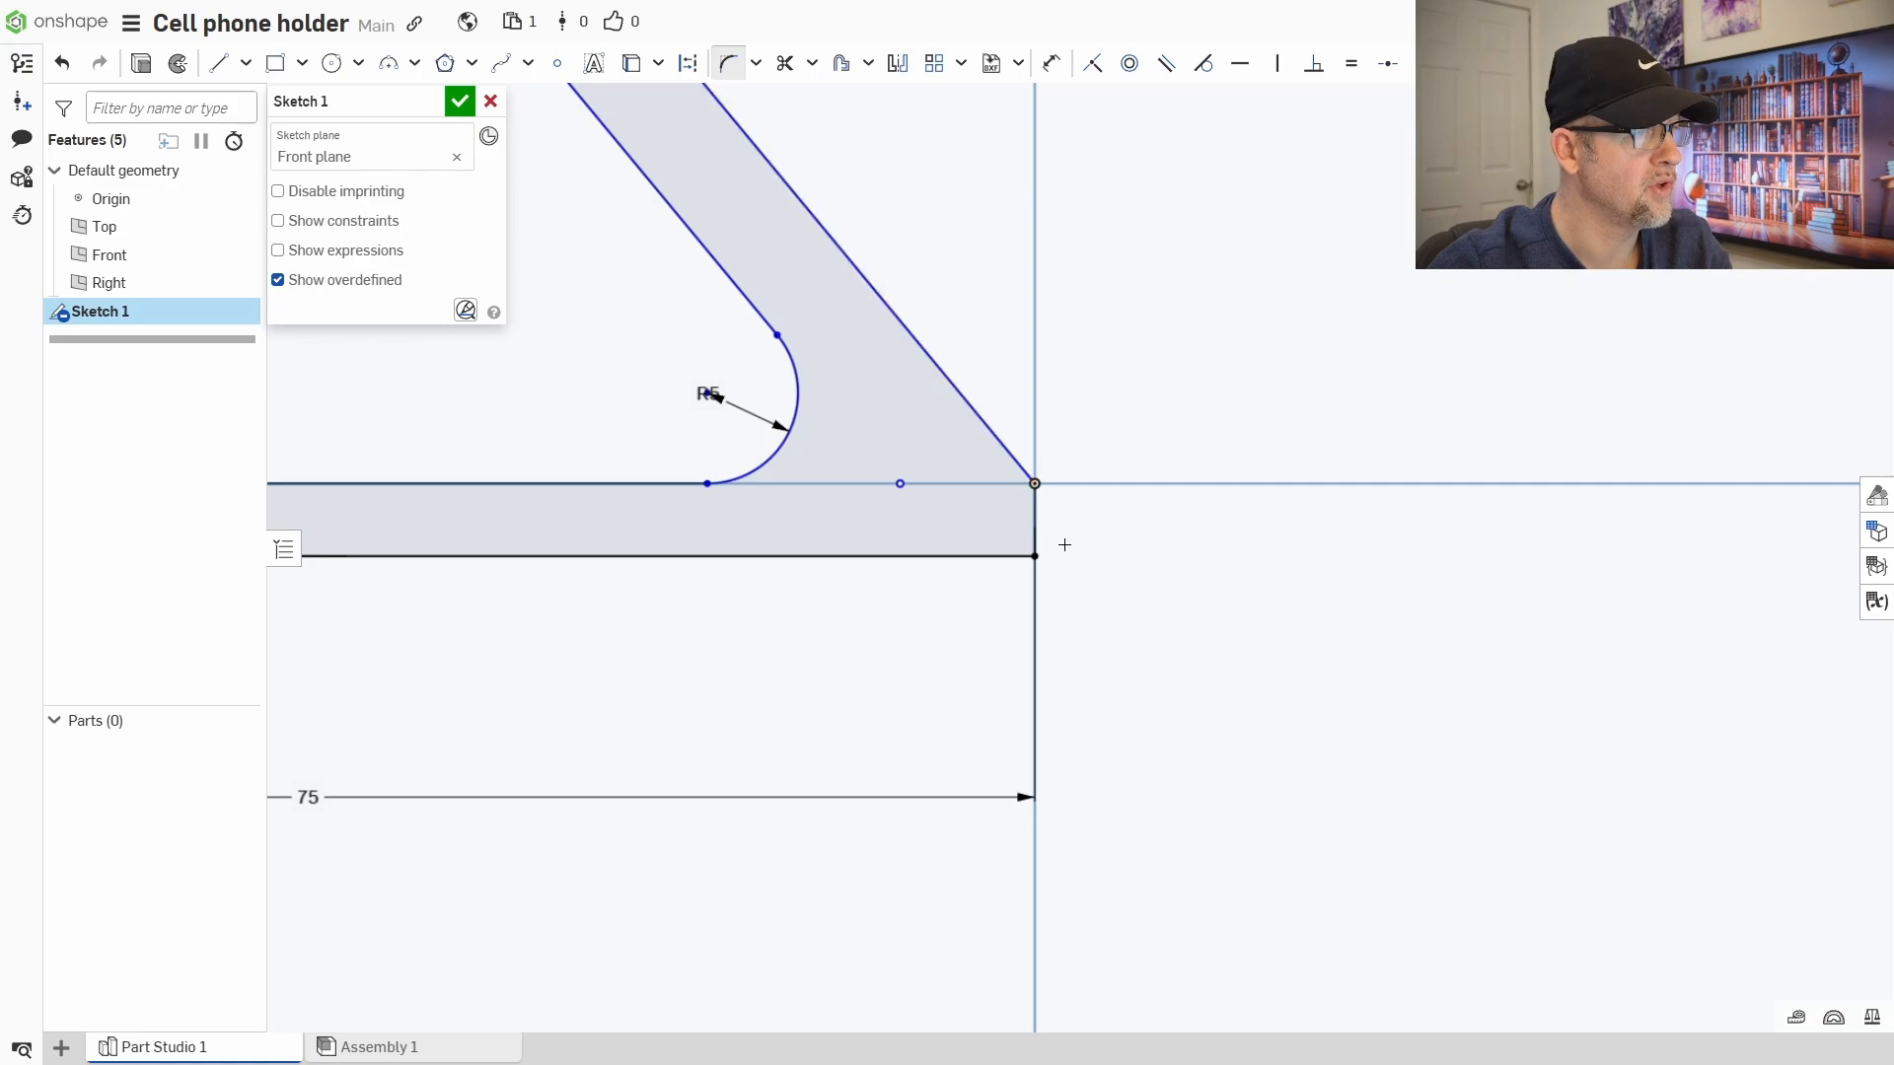
scroll(1095, 597, down, 2)
scroll(1070, 563, up, 2)
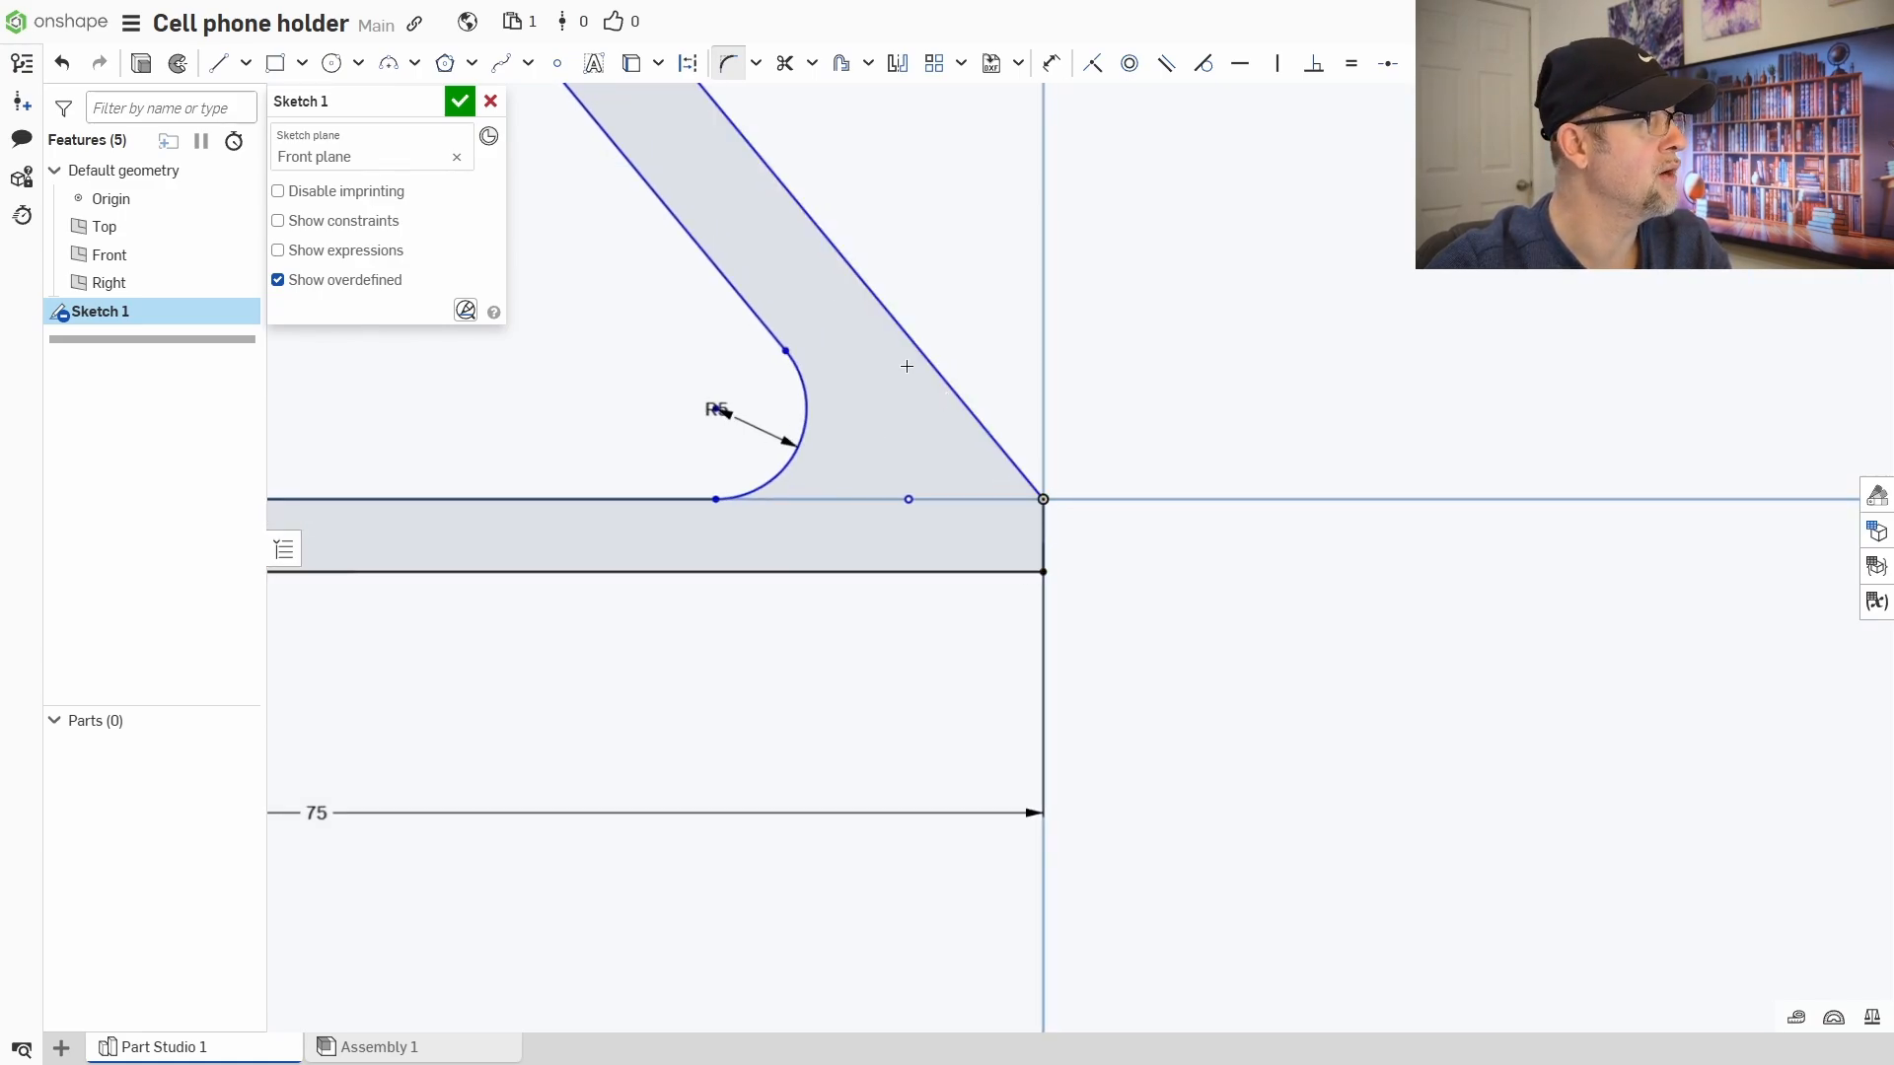
click(1024, 477)
click(1018, 570)
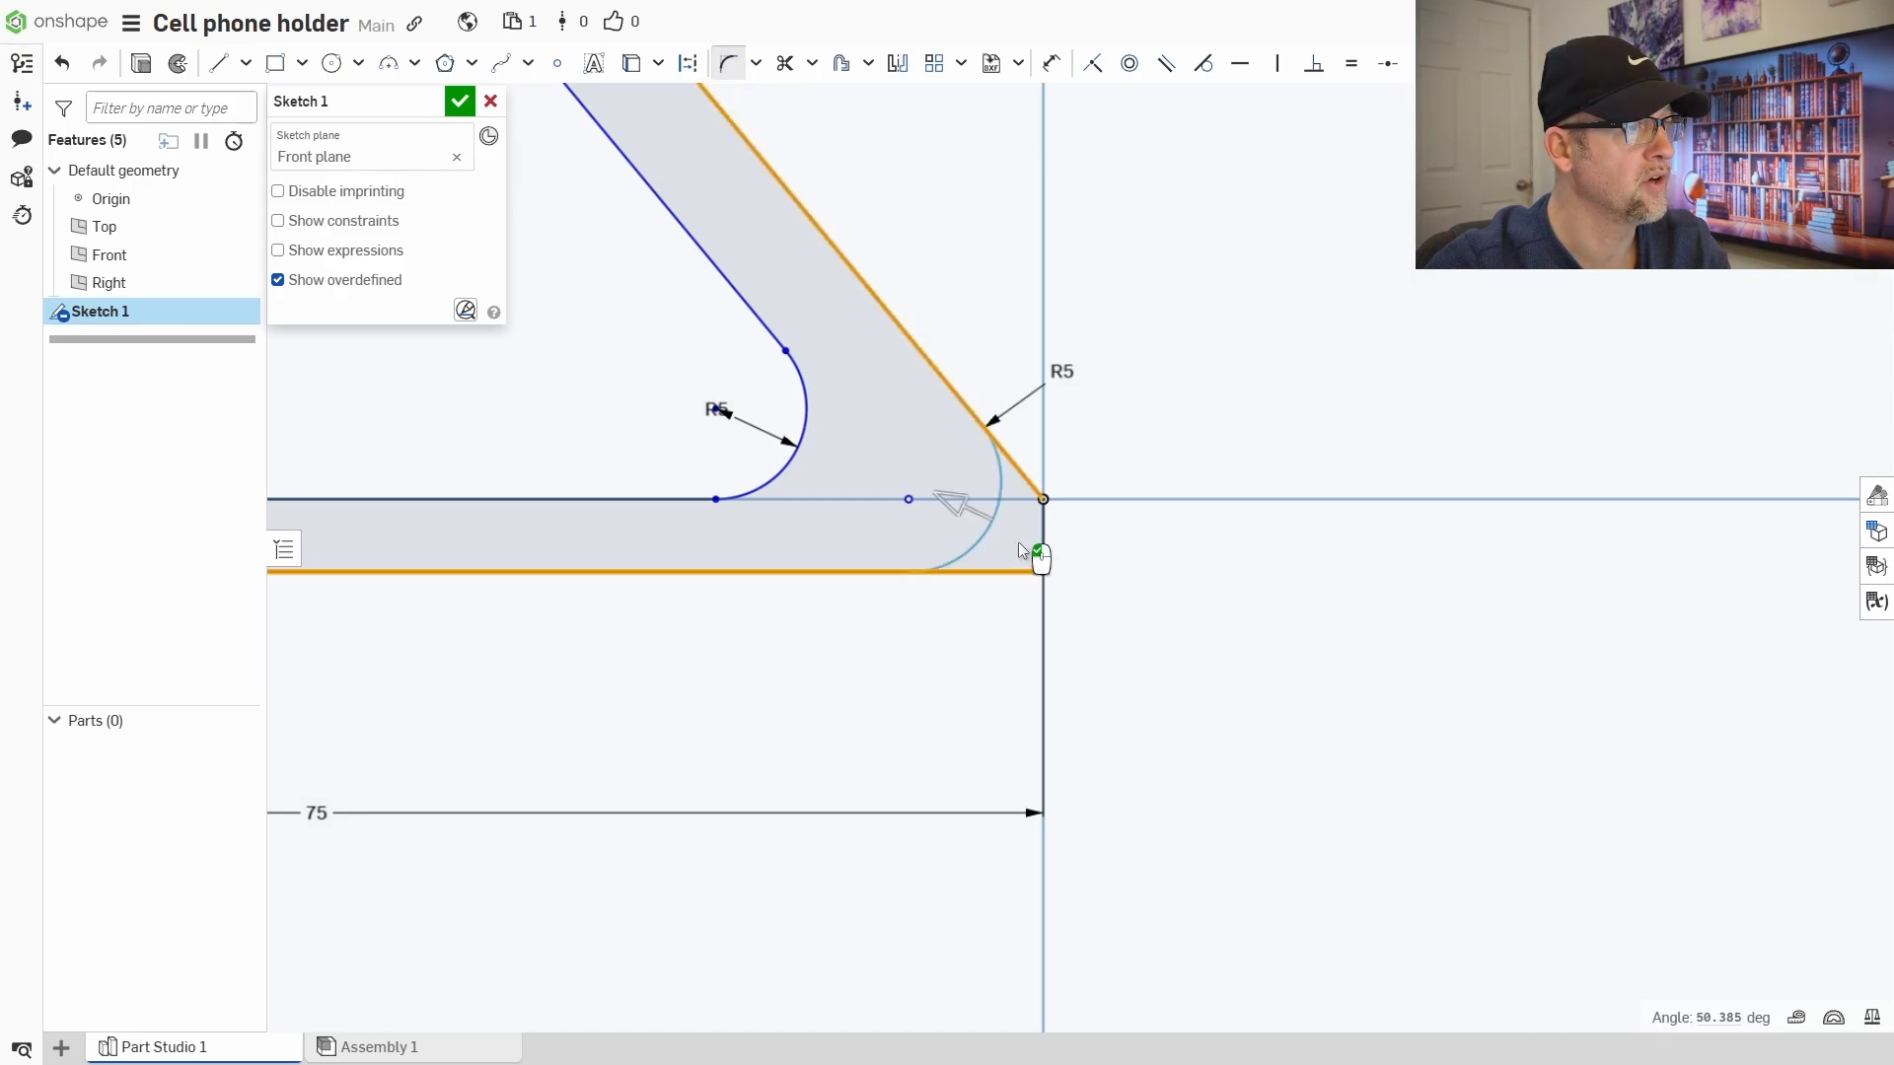
click(1020, 542)
scroll(1016, 583, down, 5)
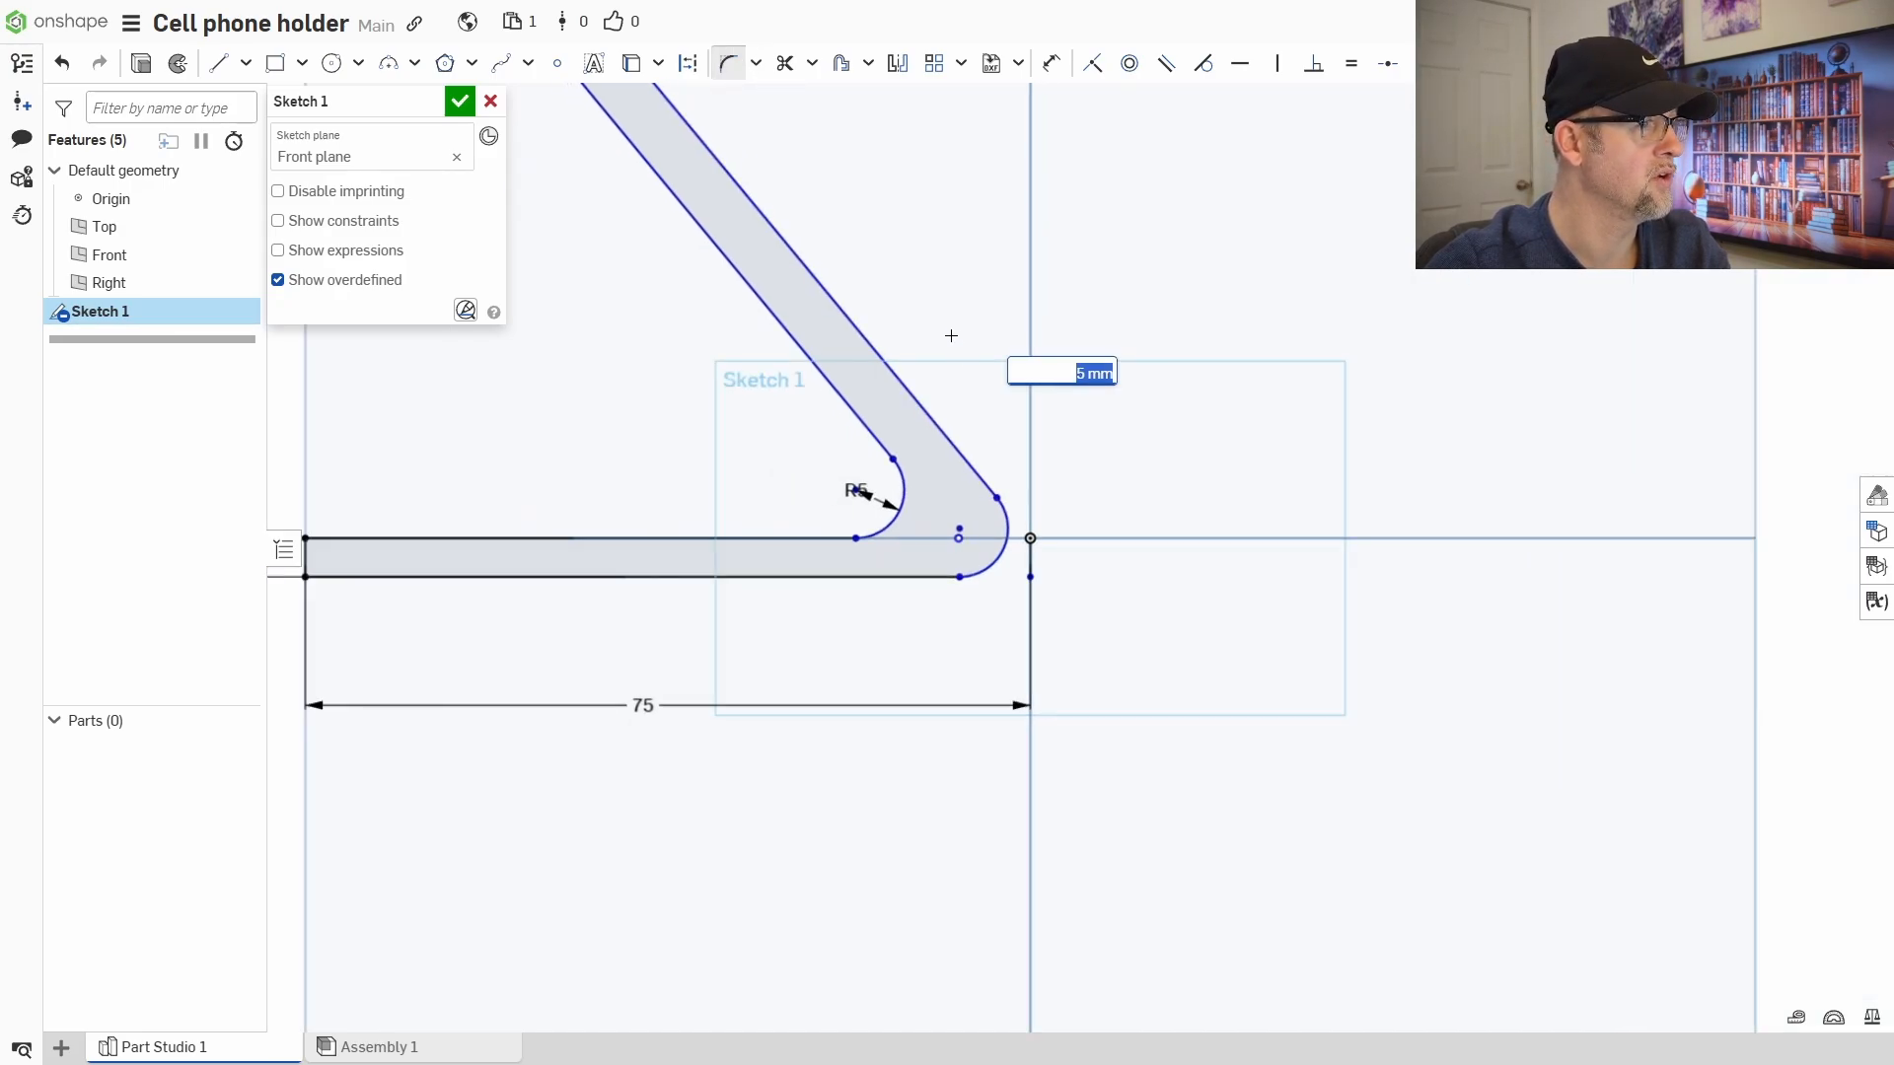
scroll(859, 454, up, 4)
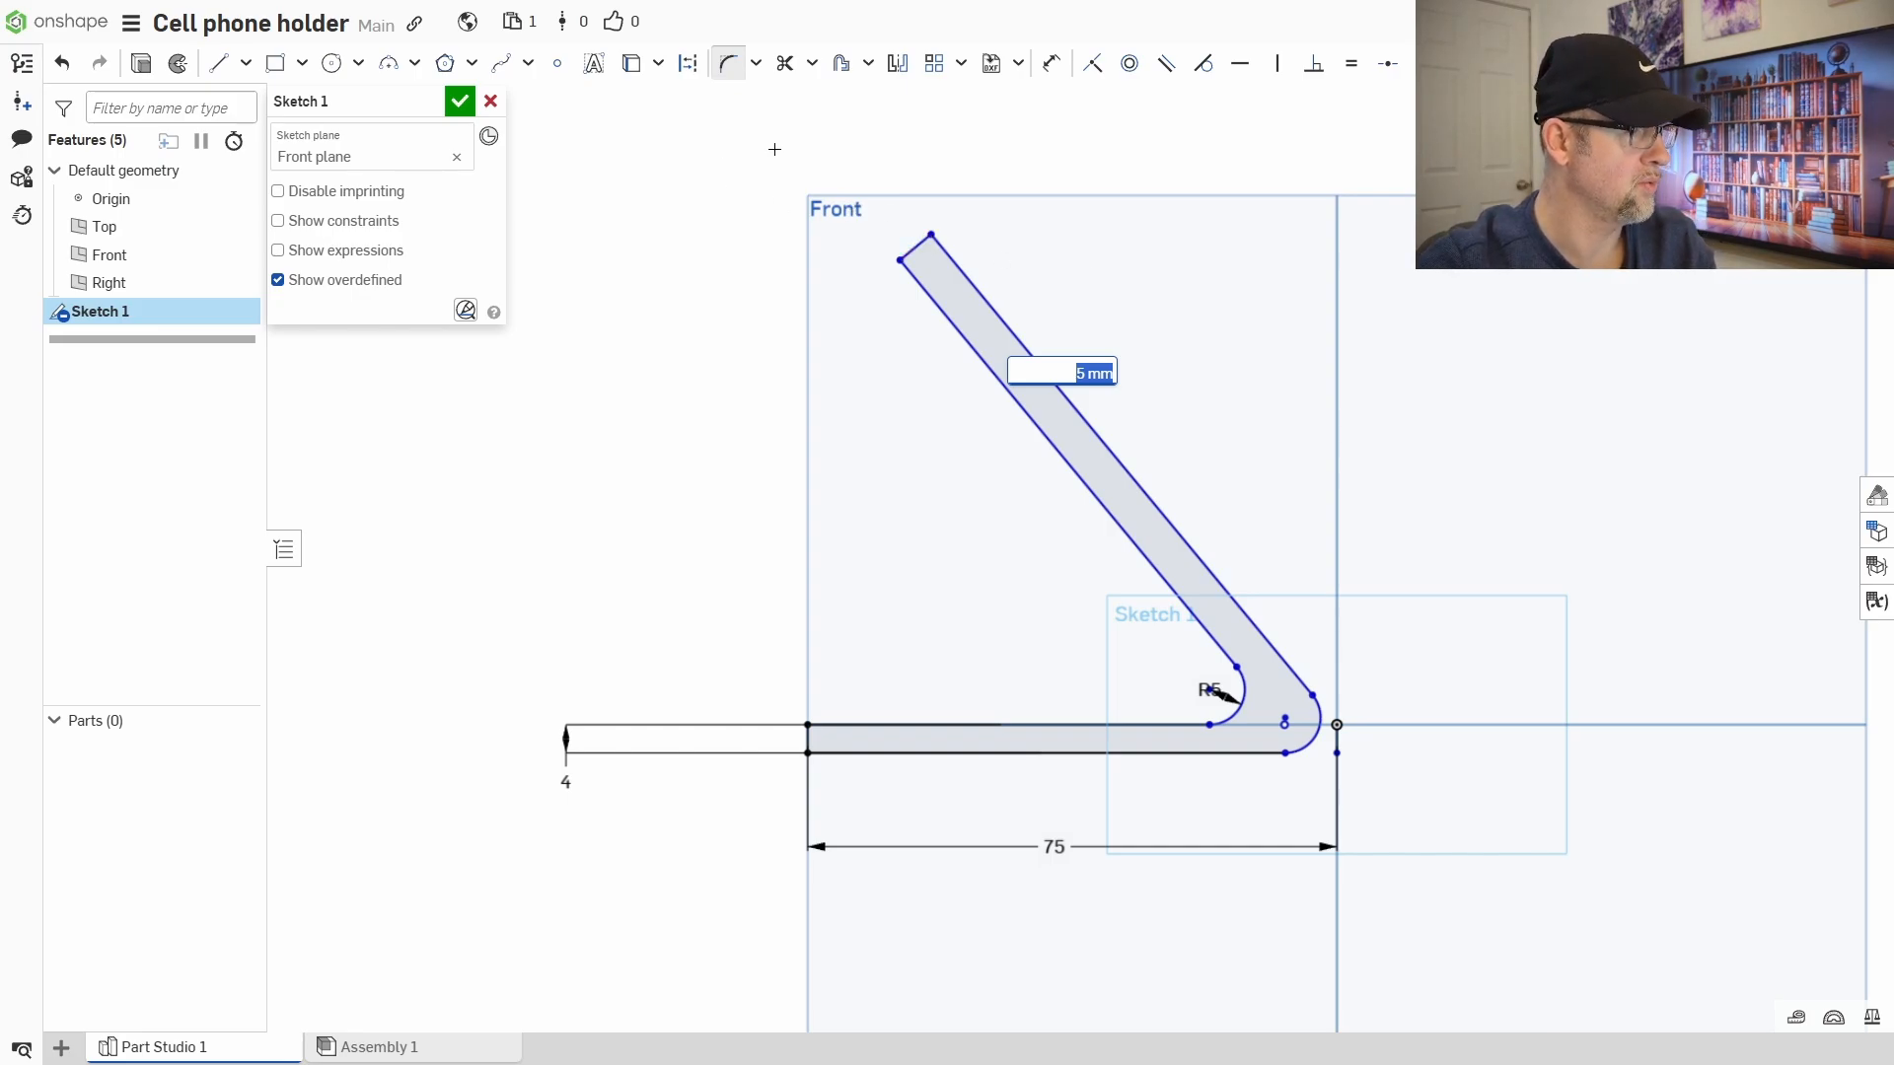
key(Return)
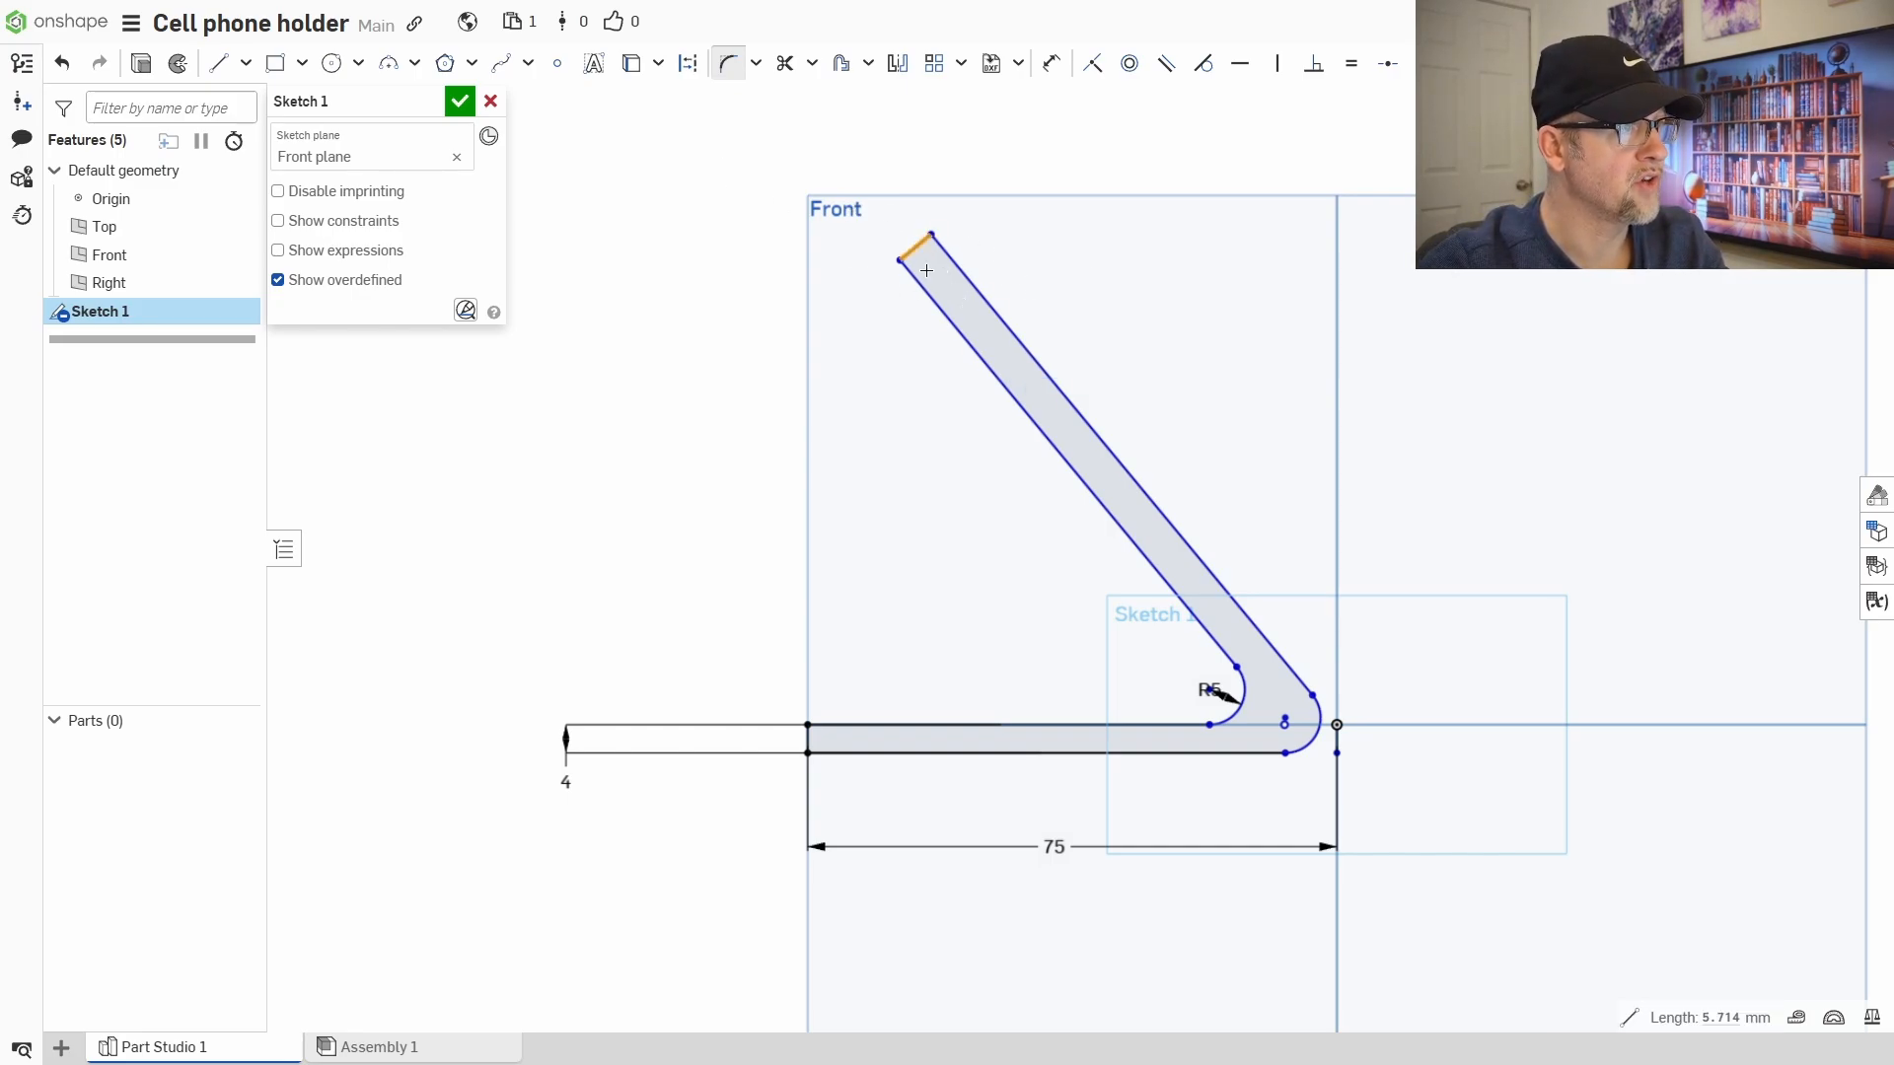
click(1021, 143)
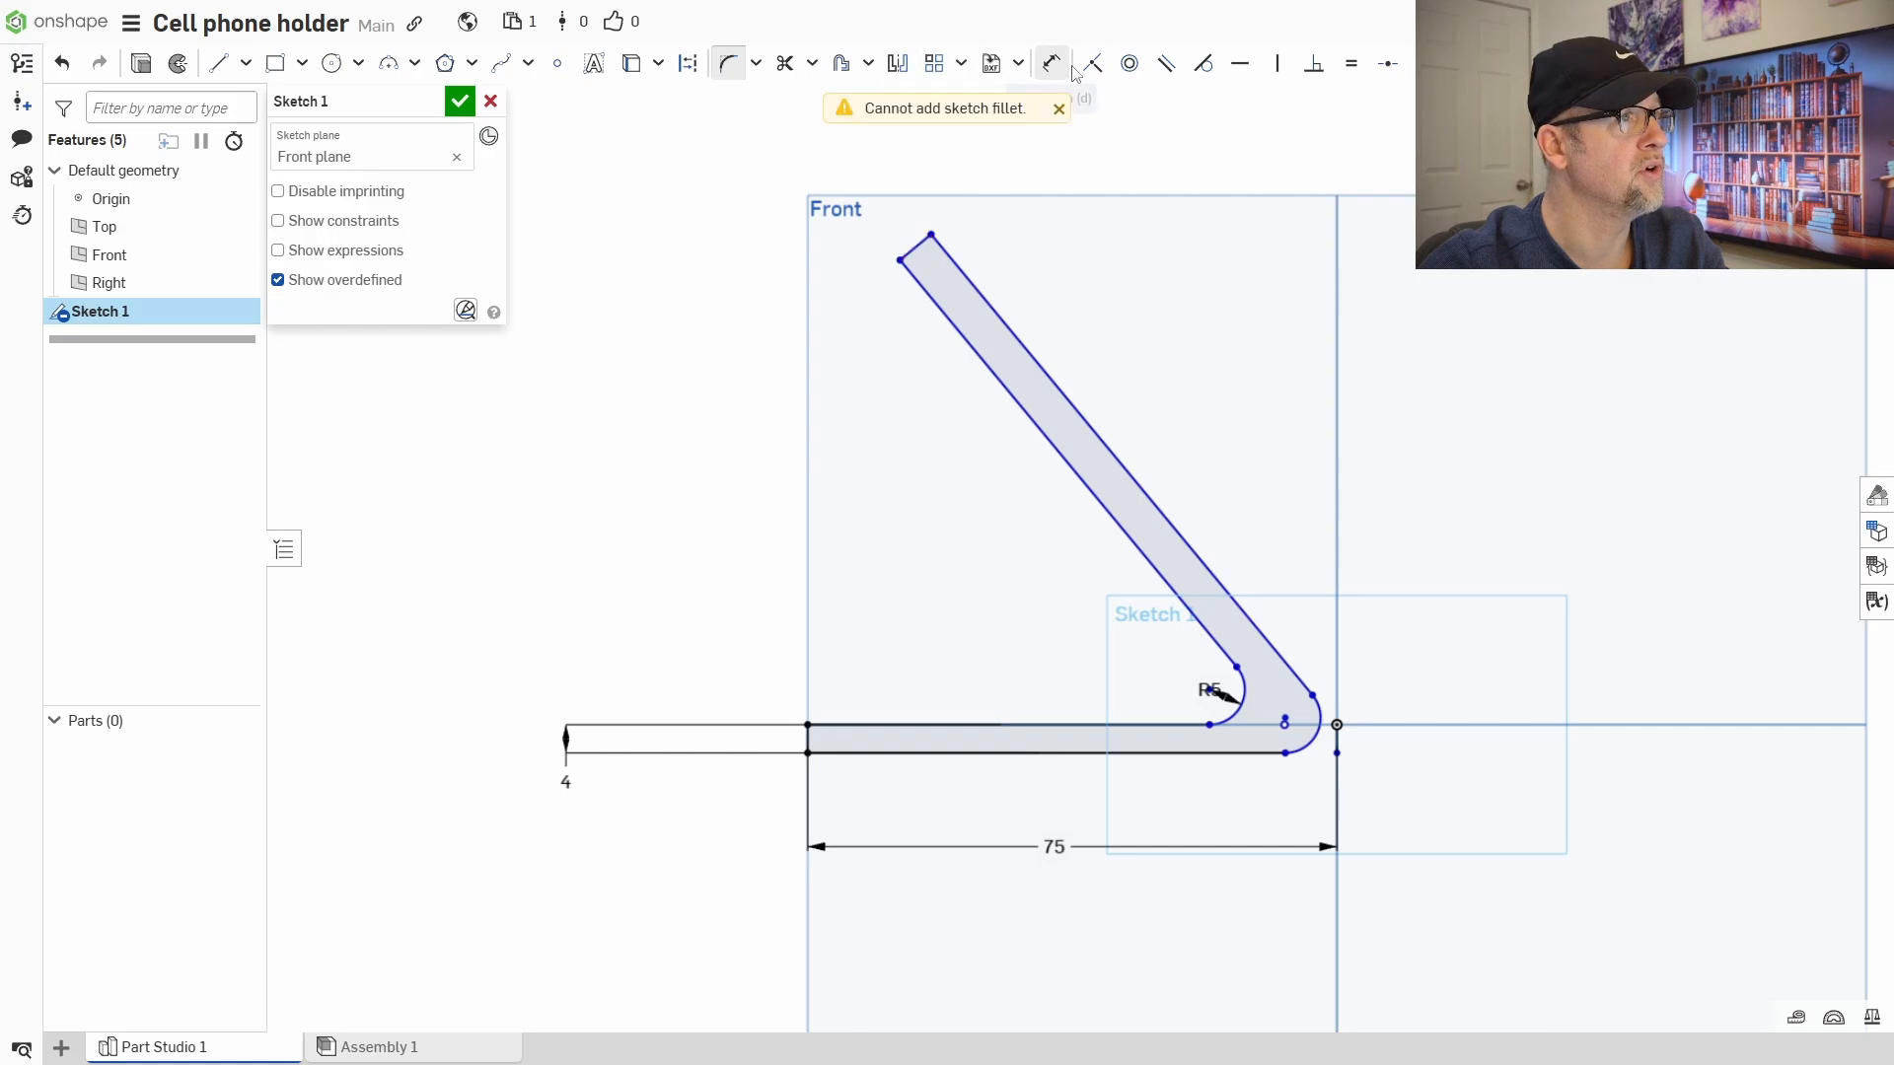
- Dimension the arm's length from its end line to the upper endpoint of the outer fillet as 50 mm
click(1050, 63)
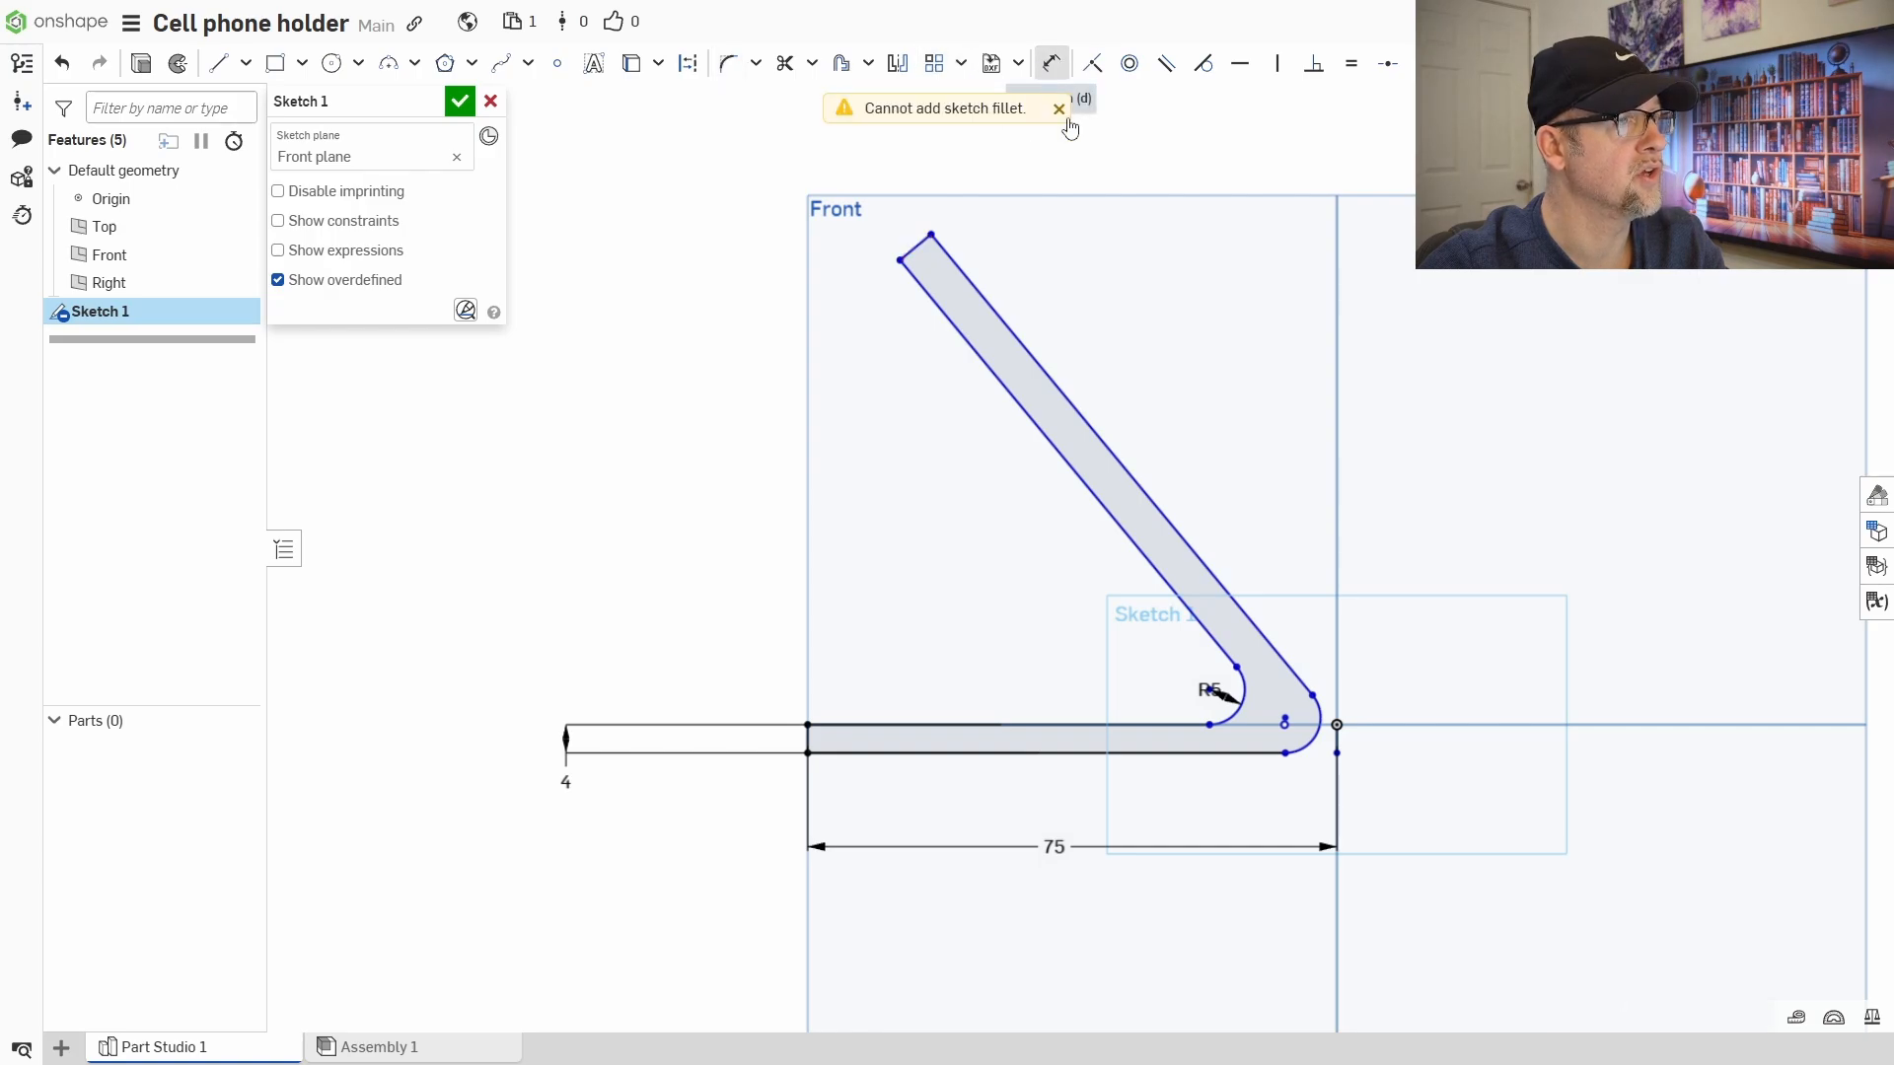
click(912, 245)
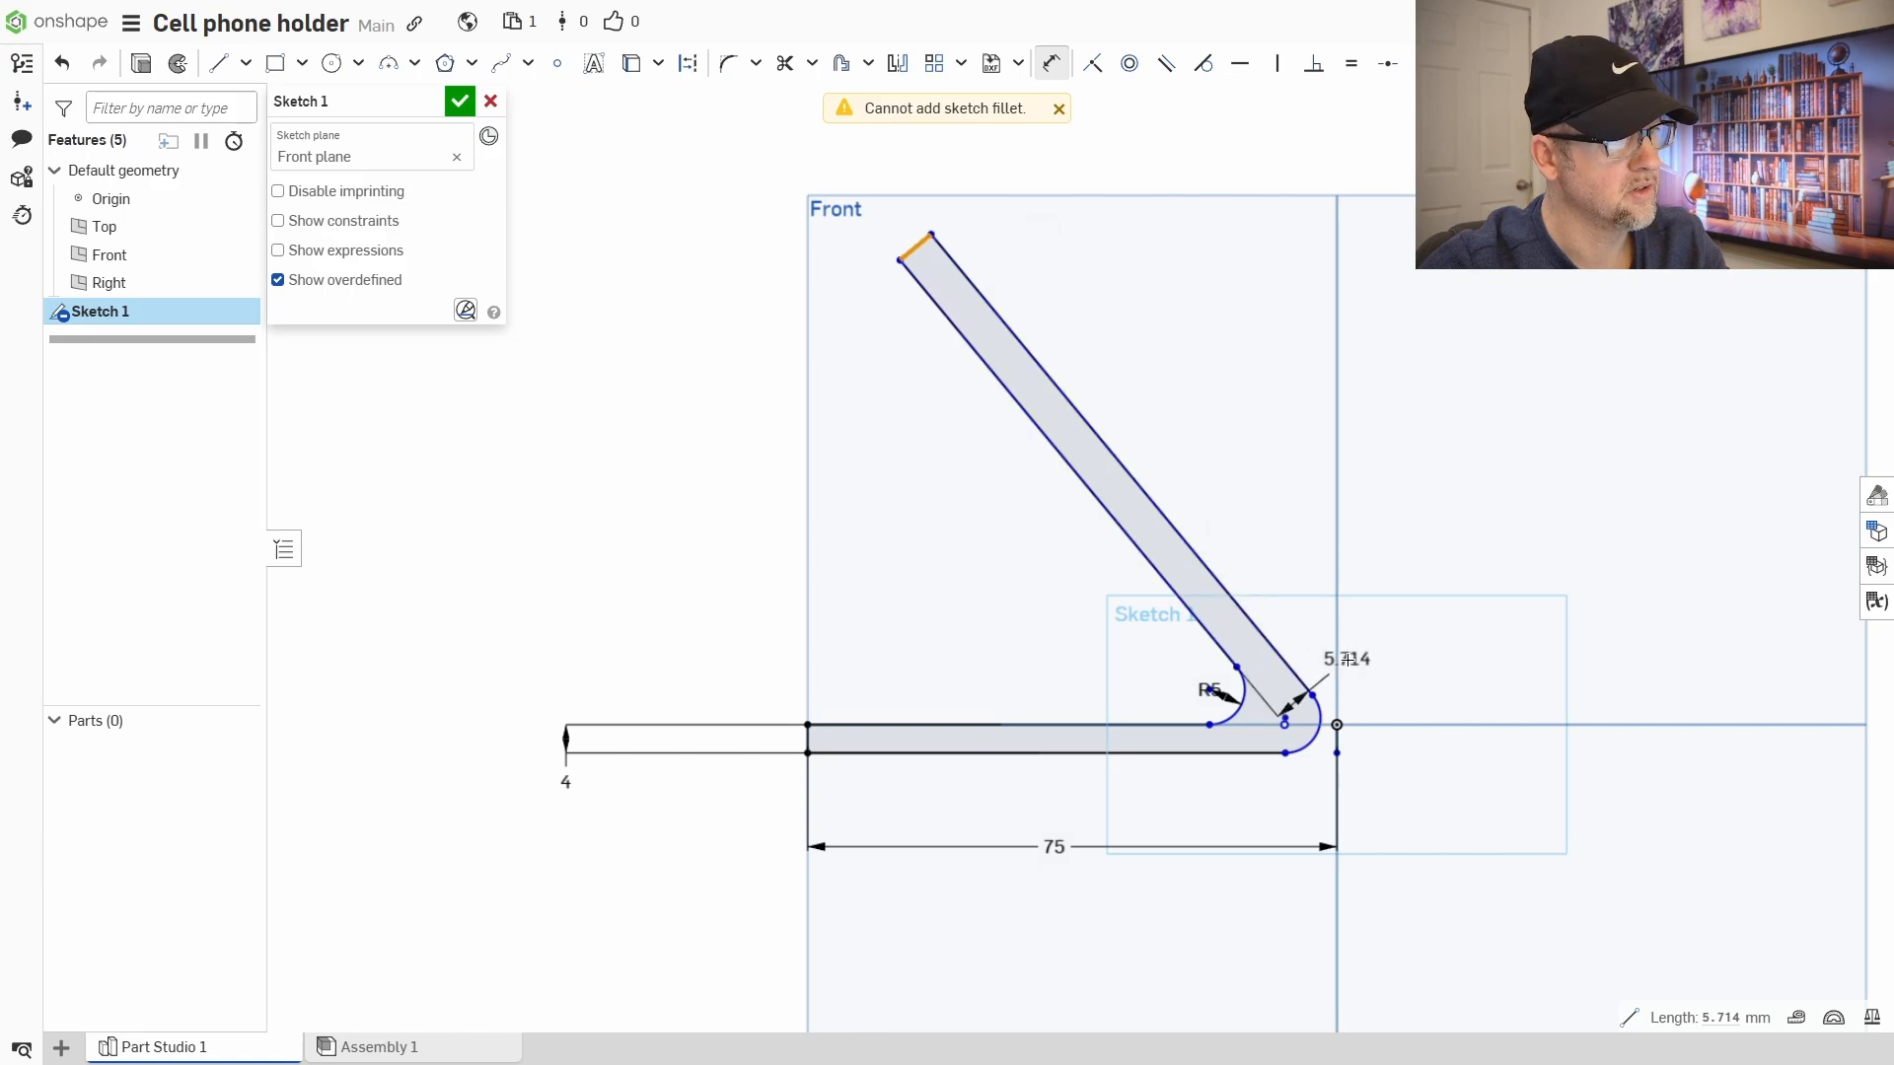
click(1312, 695)
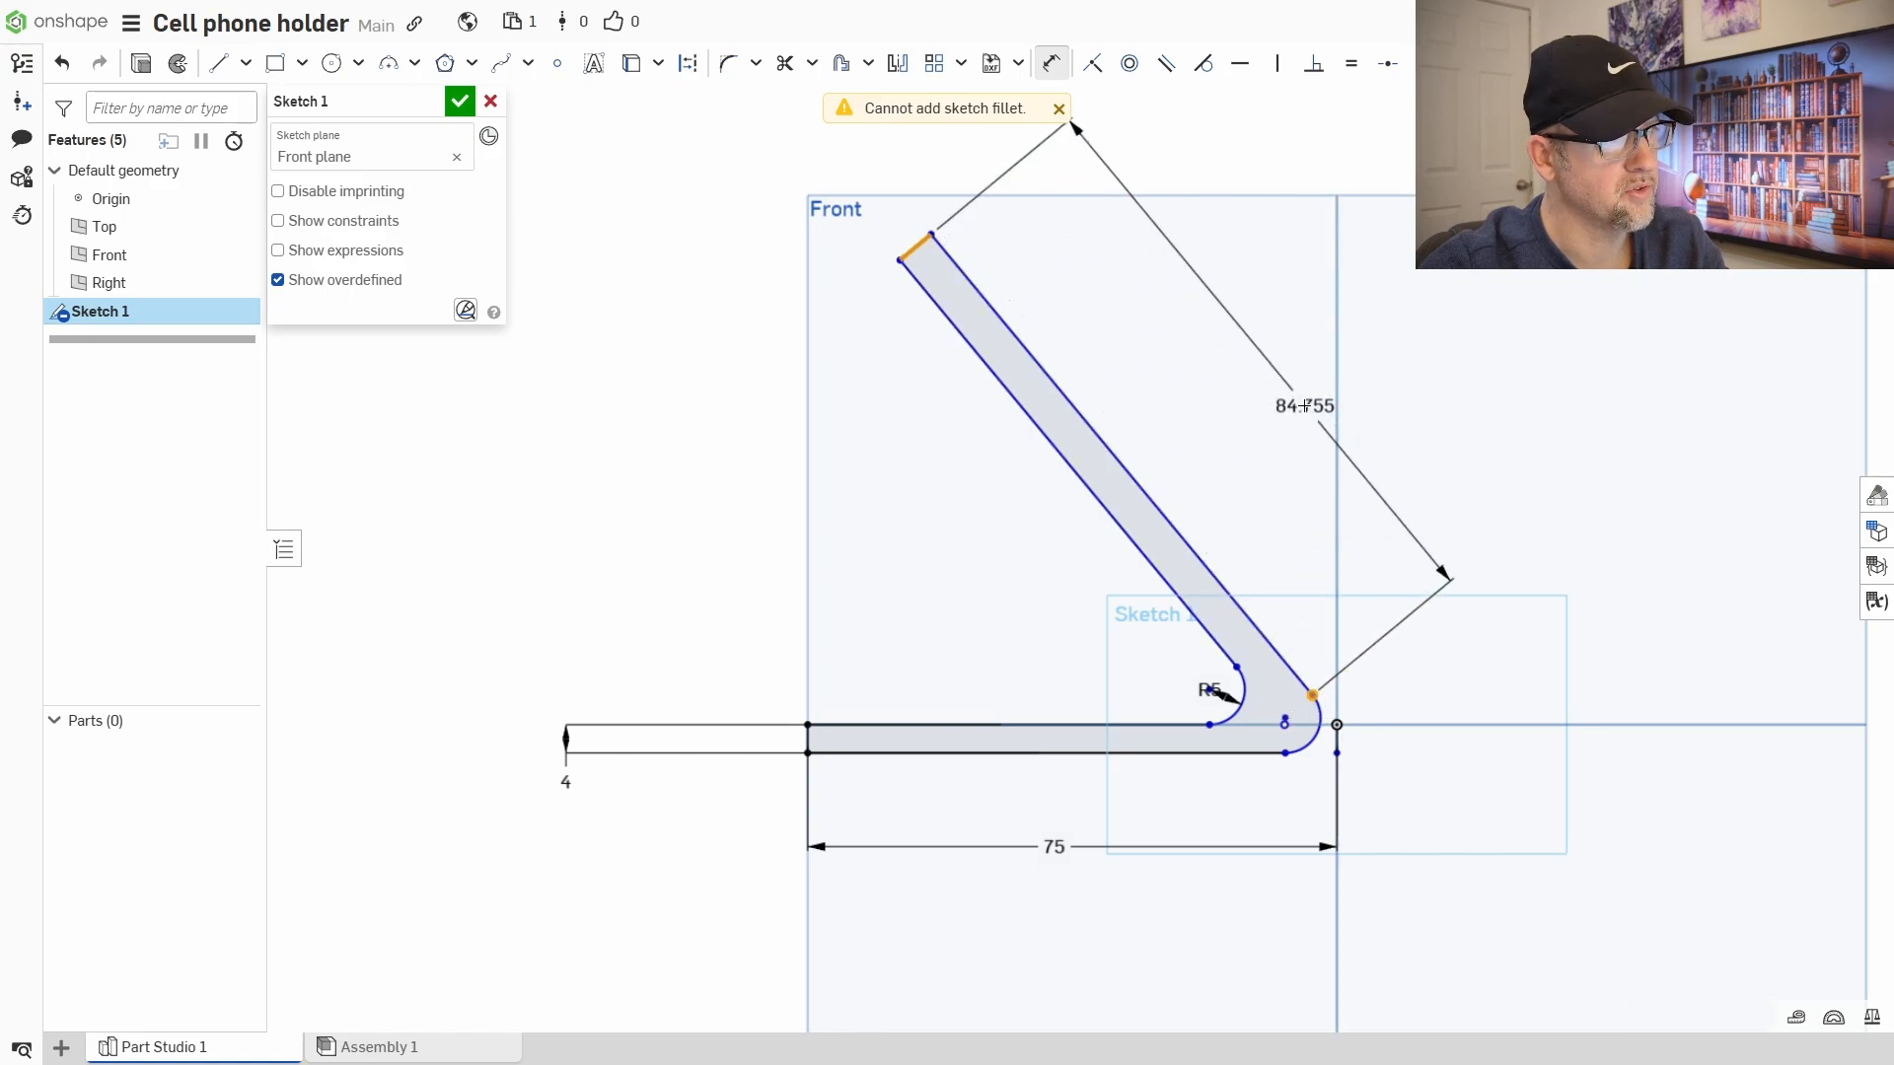
click(1268, 393)
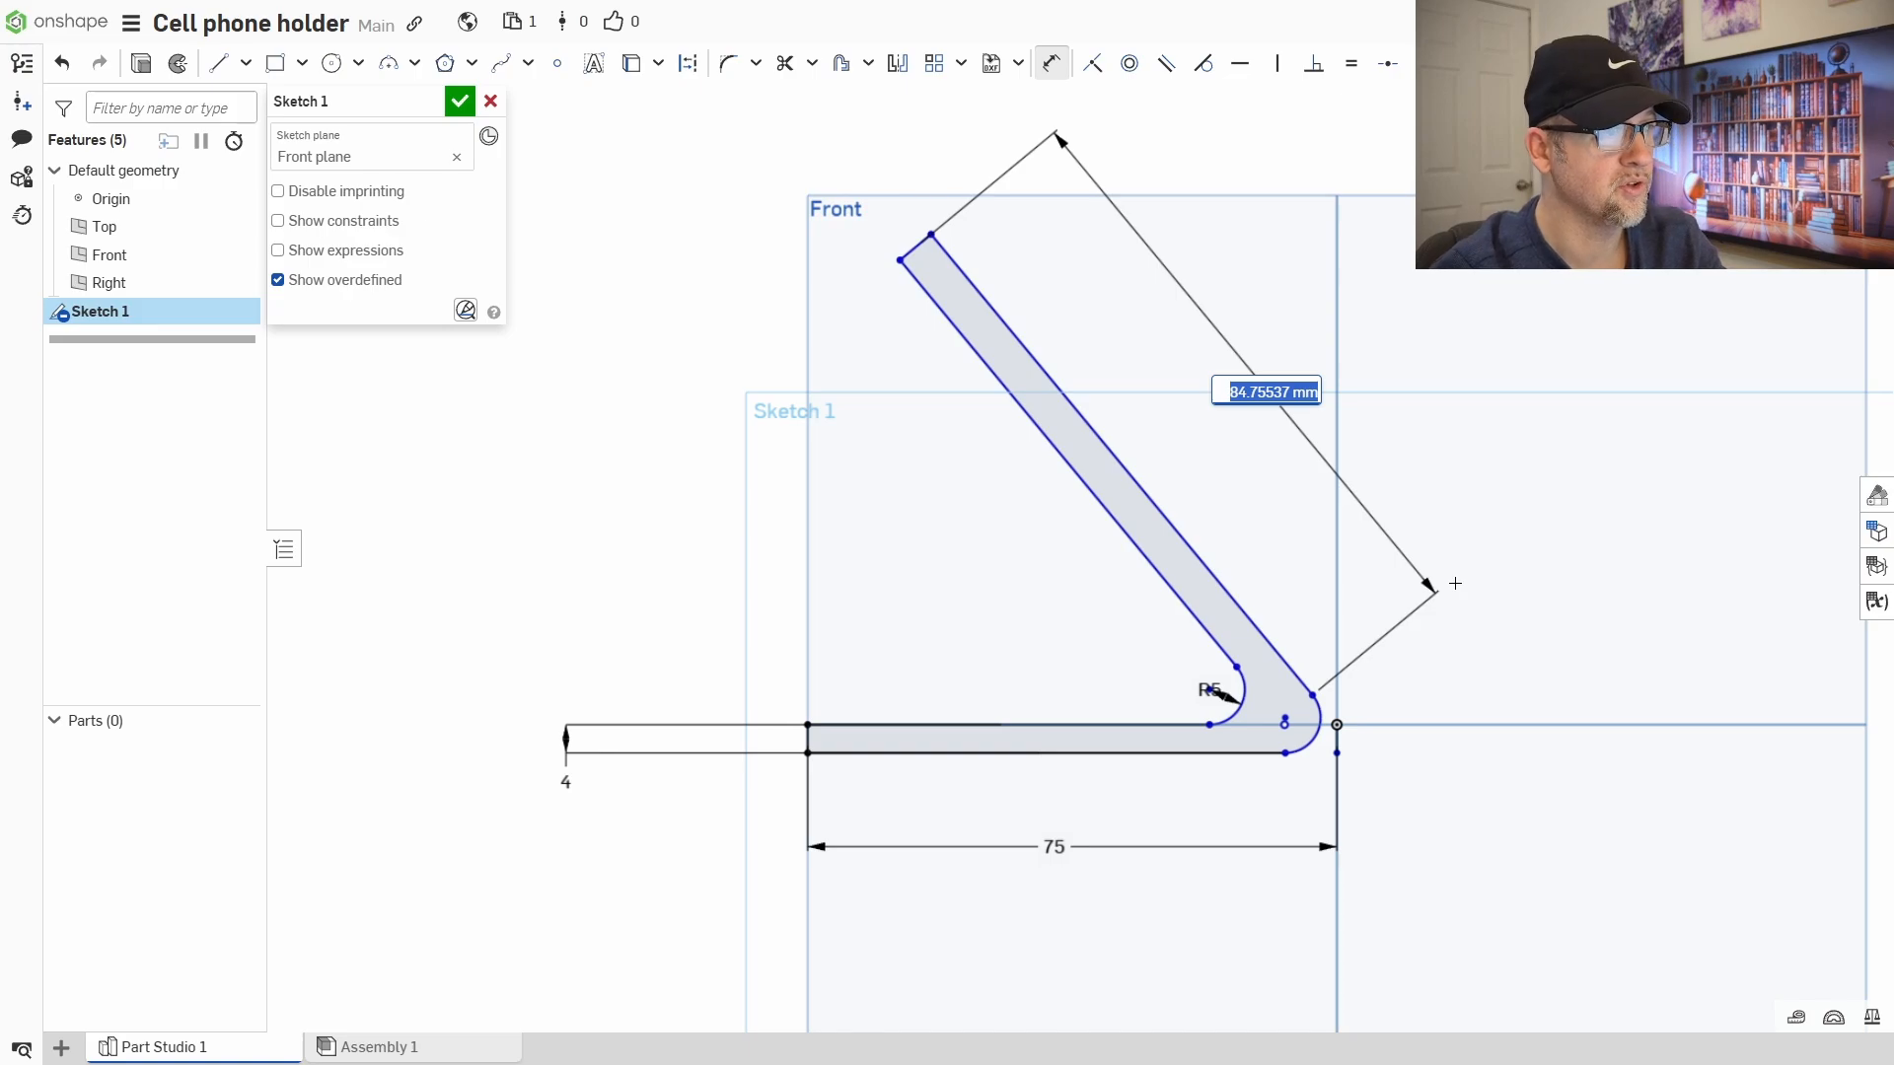
text(50)
key(Return)
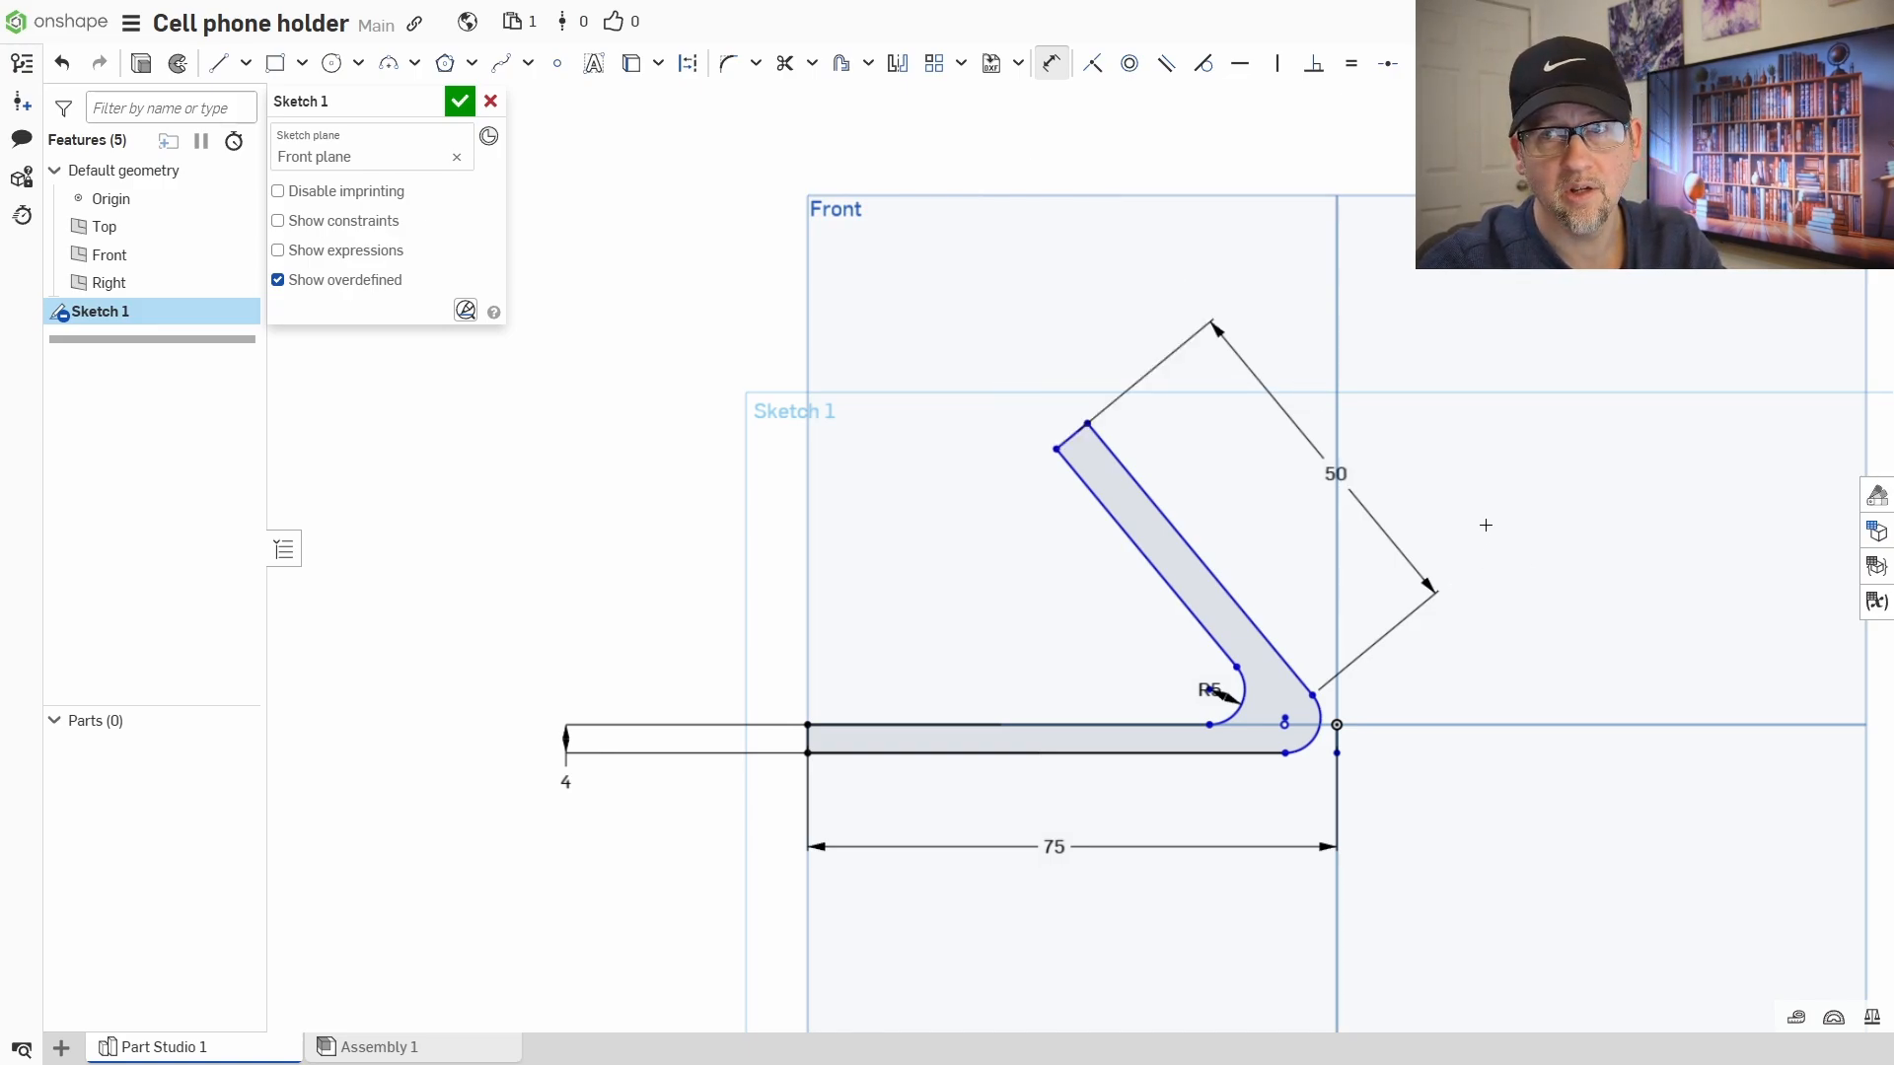
- Set the arm's length dimension to 60 mm
double_click(1324, 470)
text(60)
key(Return)
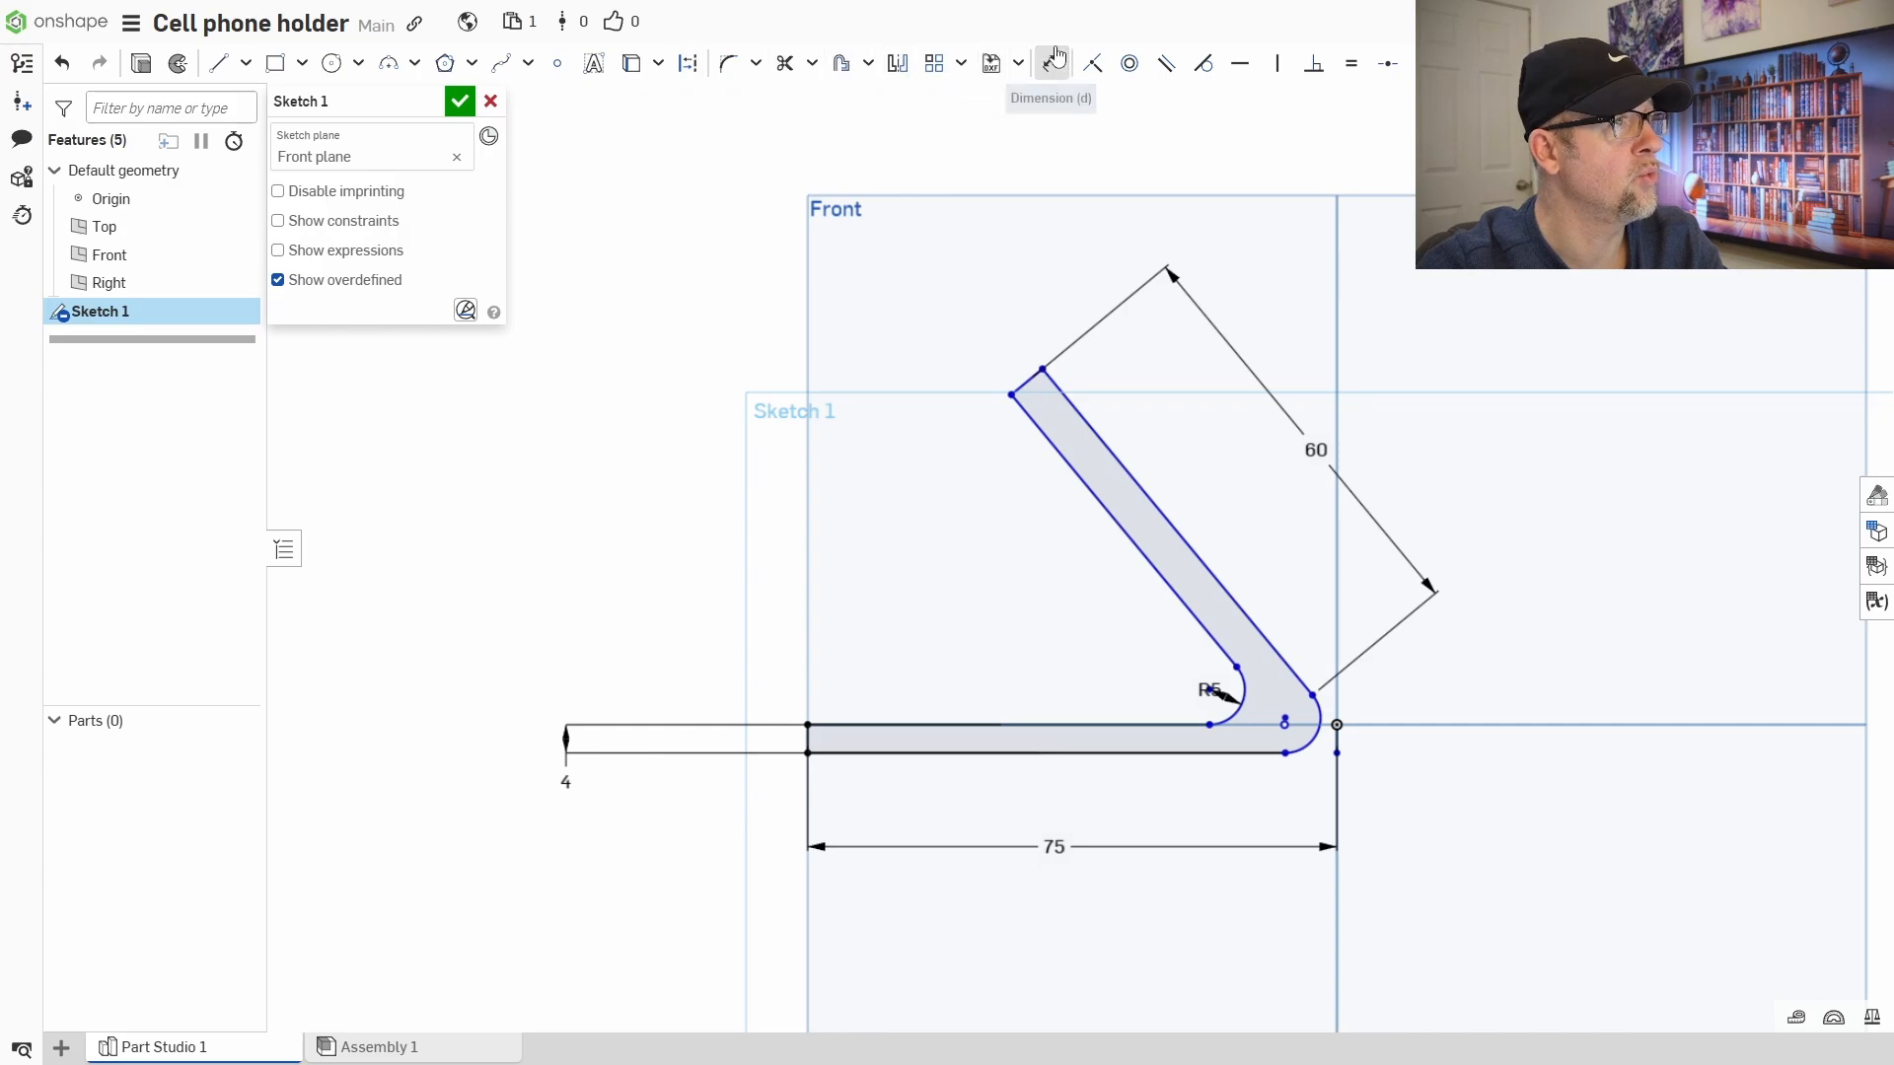
- Dimension the arm's thickness between its two parallel lines as 4 mm
click(1057, 392)
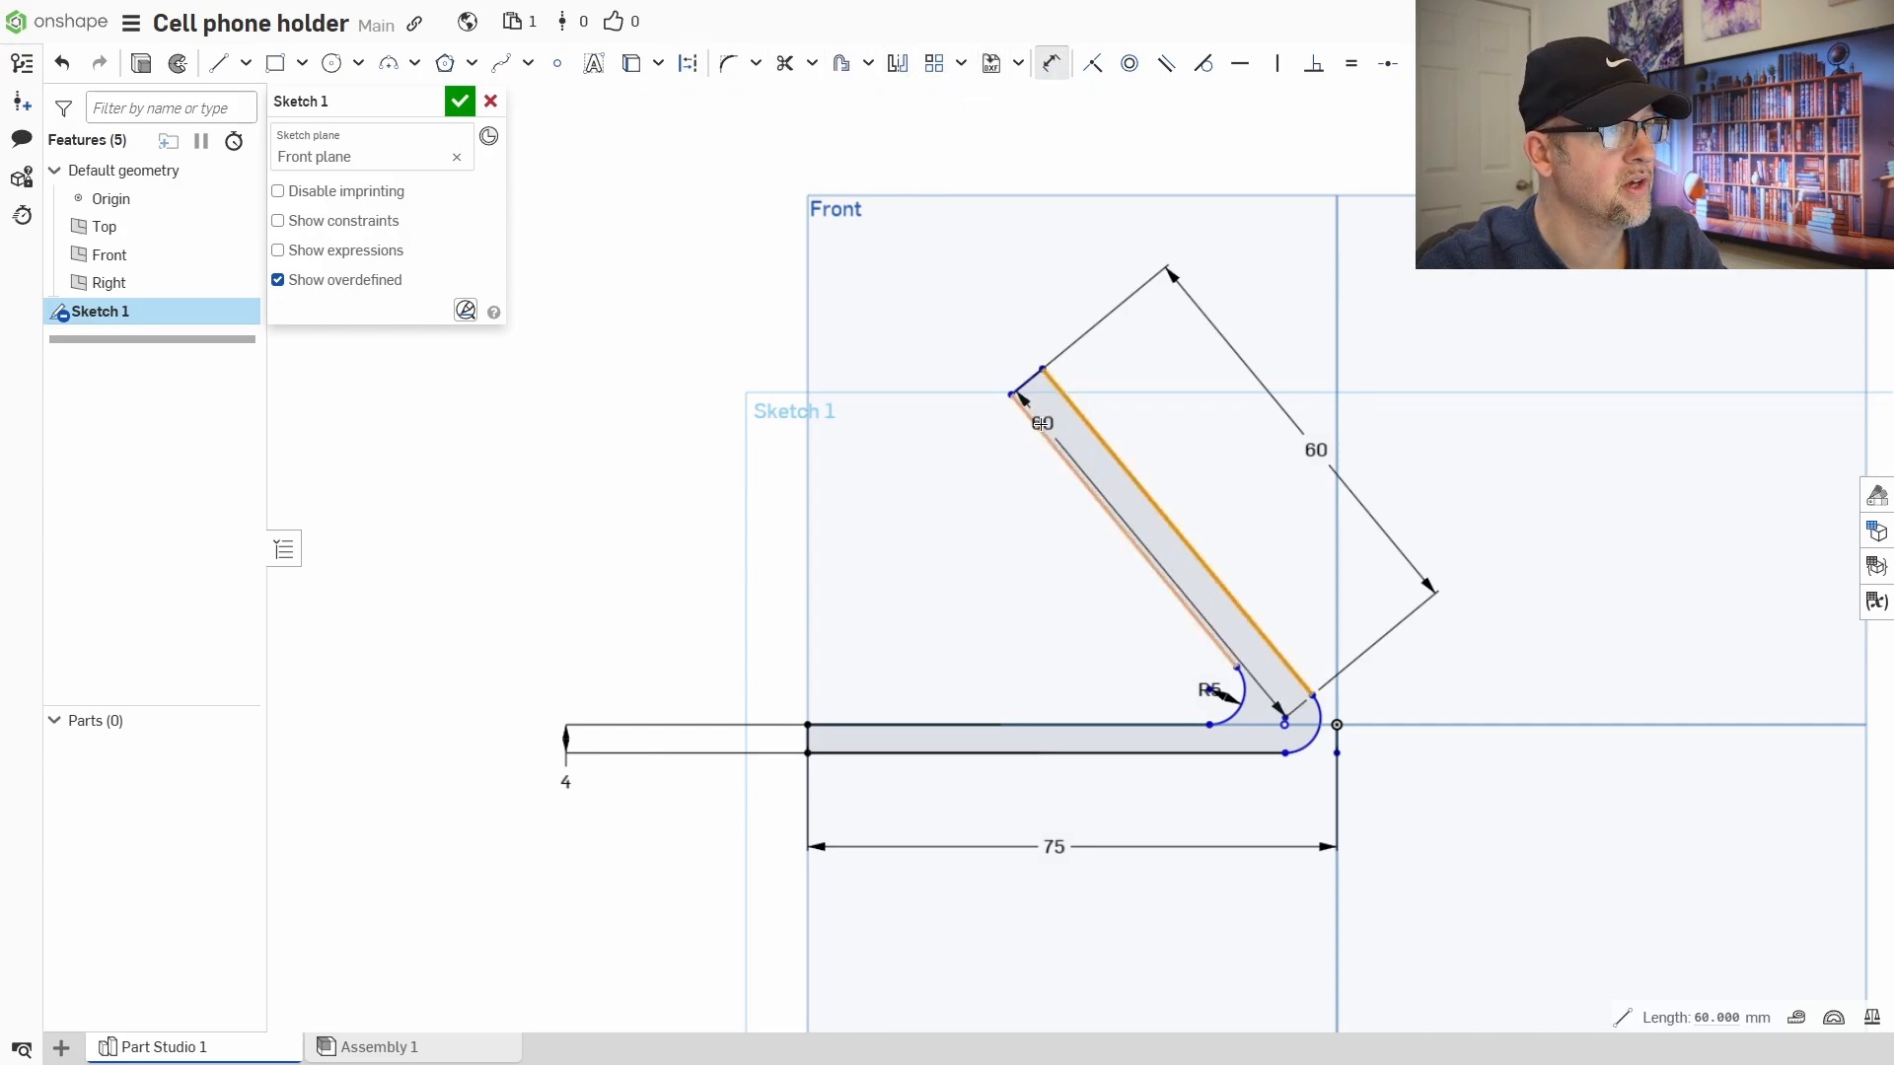
click(1035, 424)
click(1184, 434)
text(4)
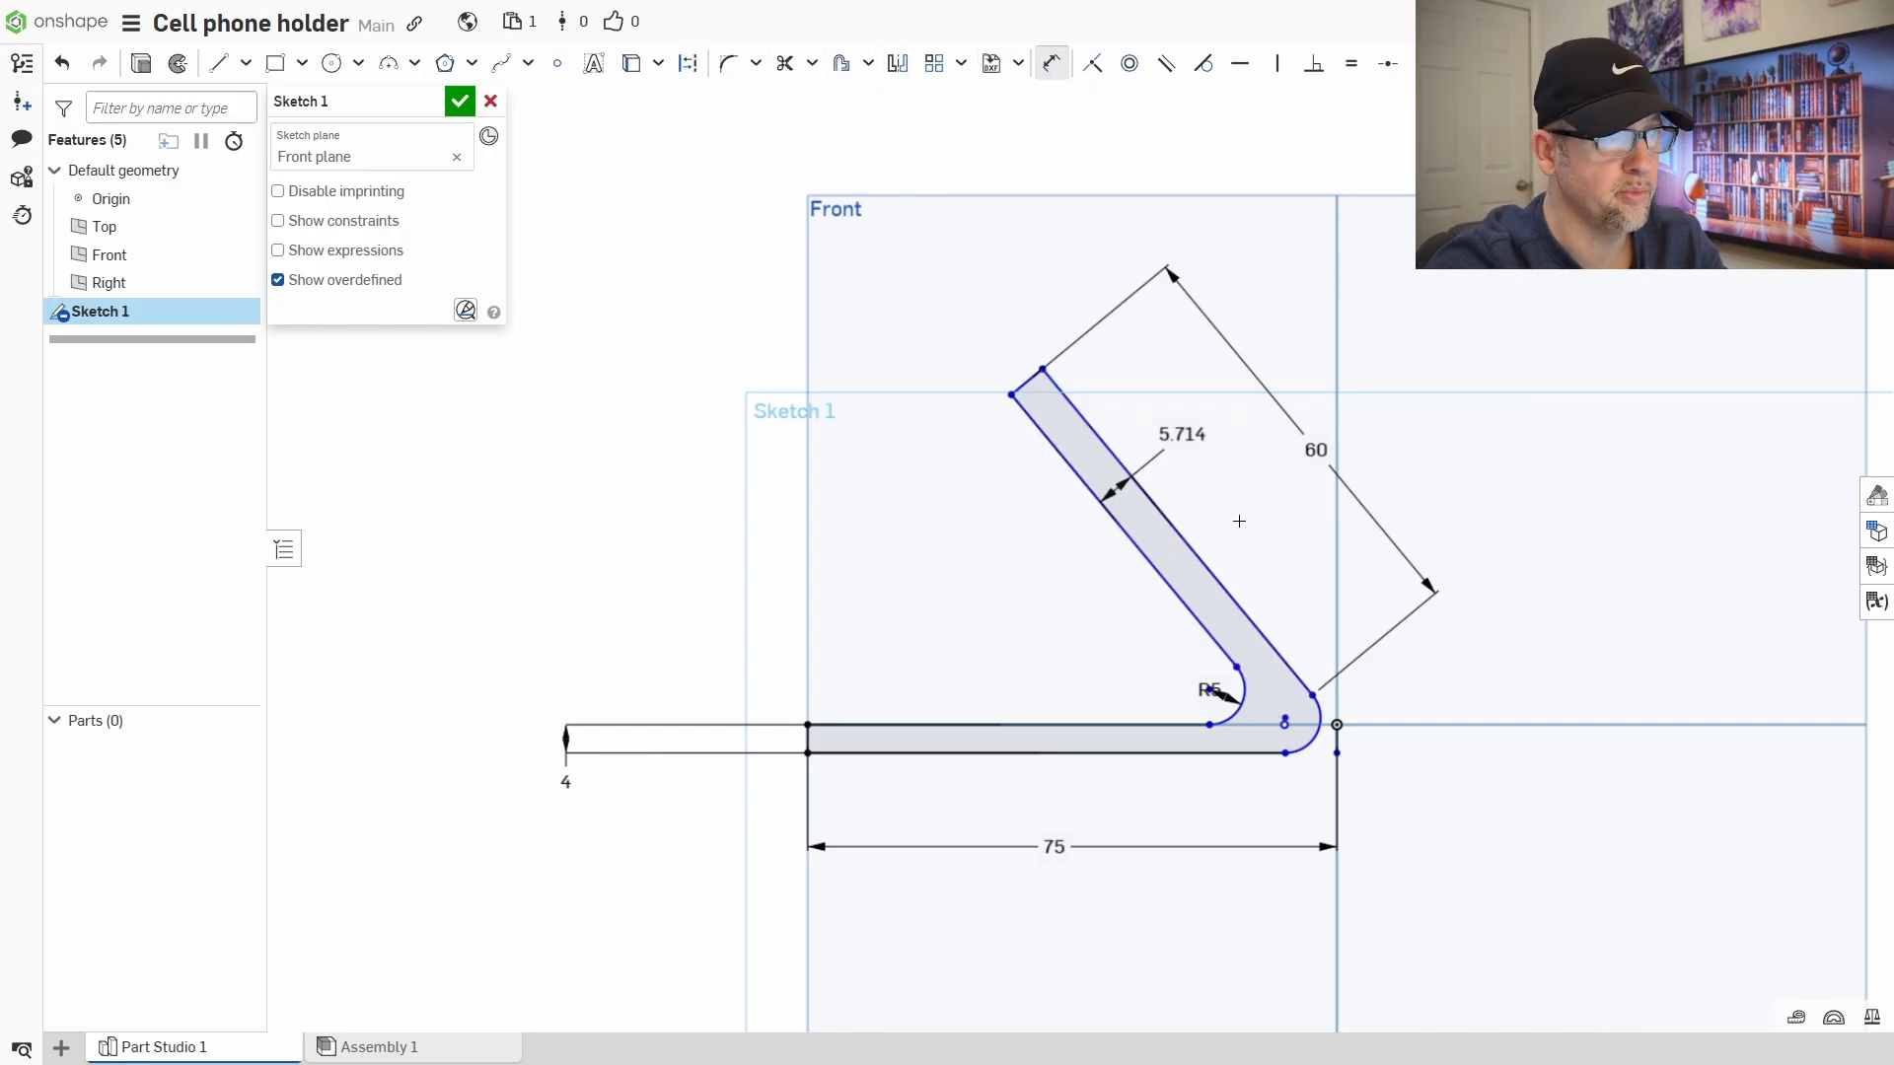
key(Return)
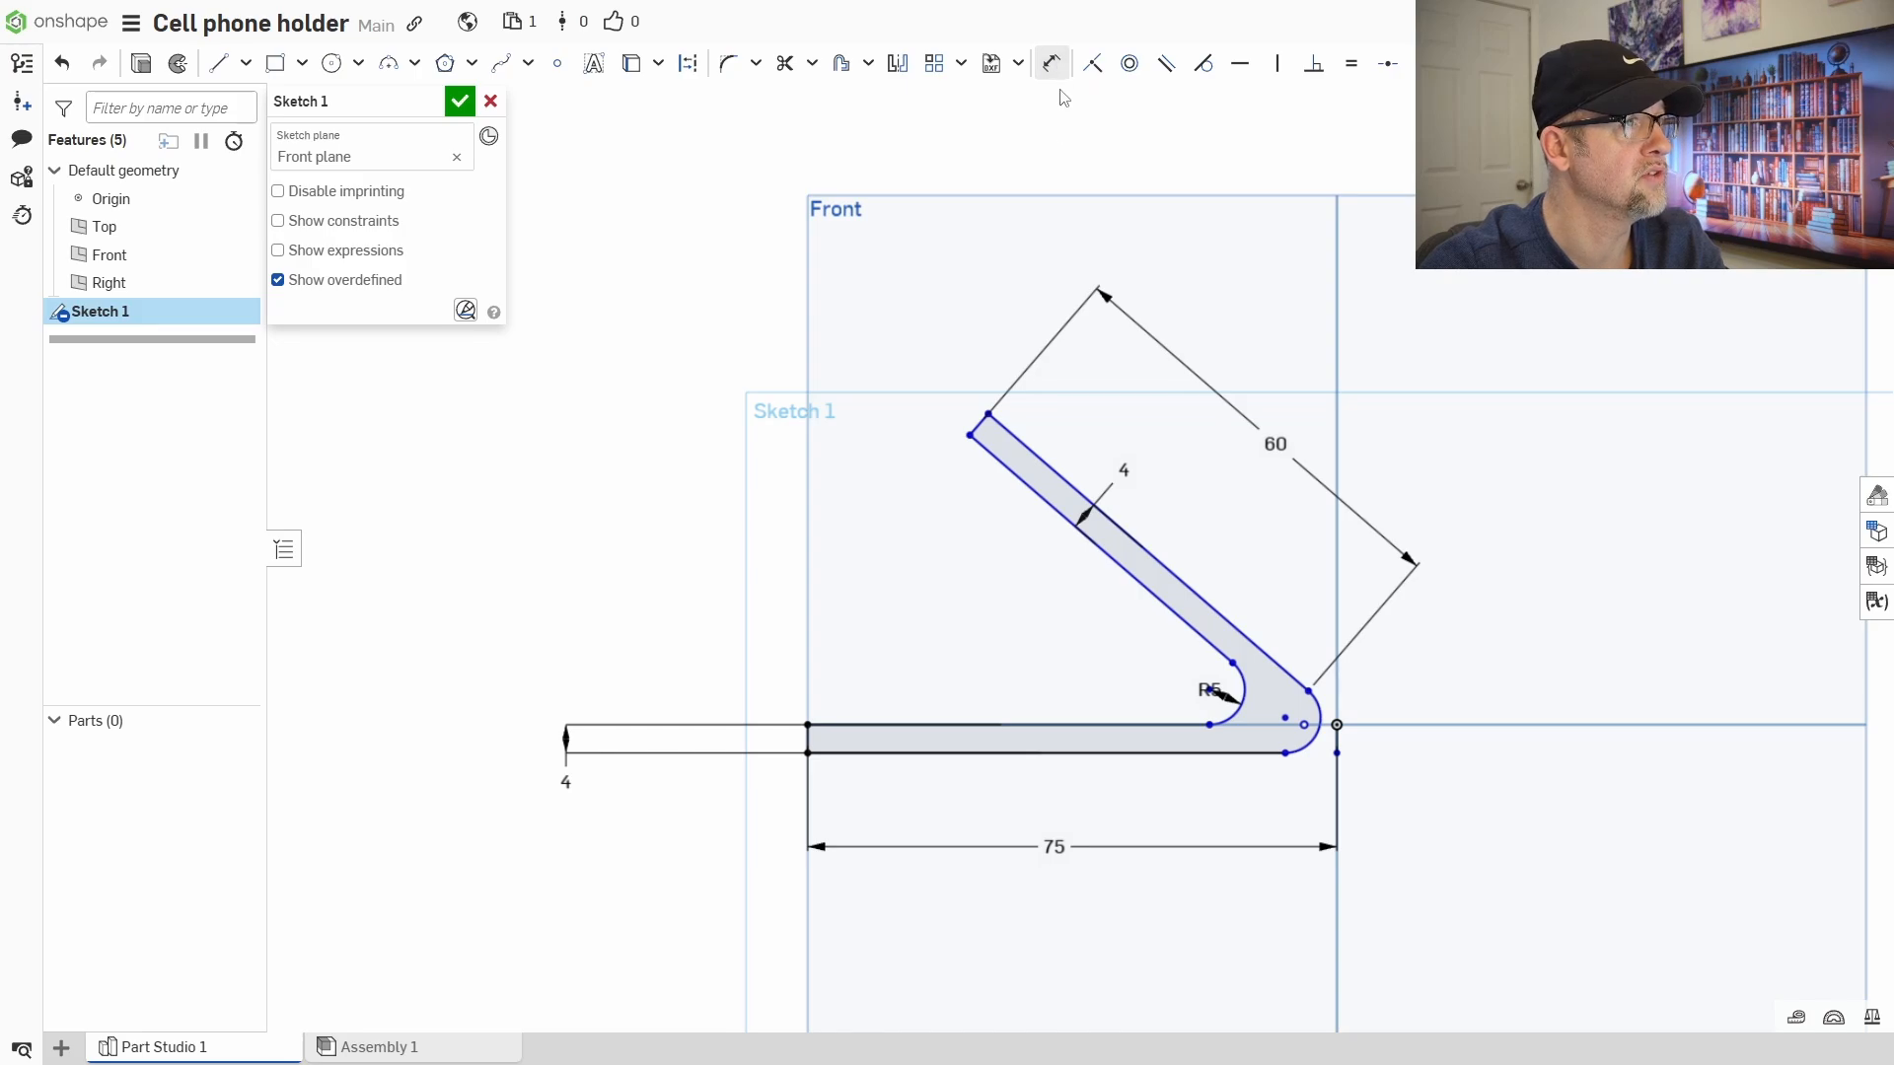
- Dimension the angle between the arm's inner line and the base's upper edge as 45°
click(998, 459)
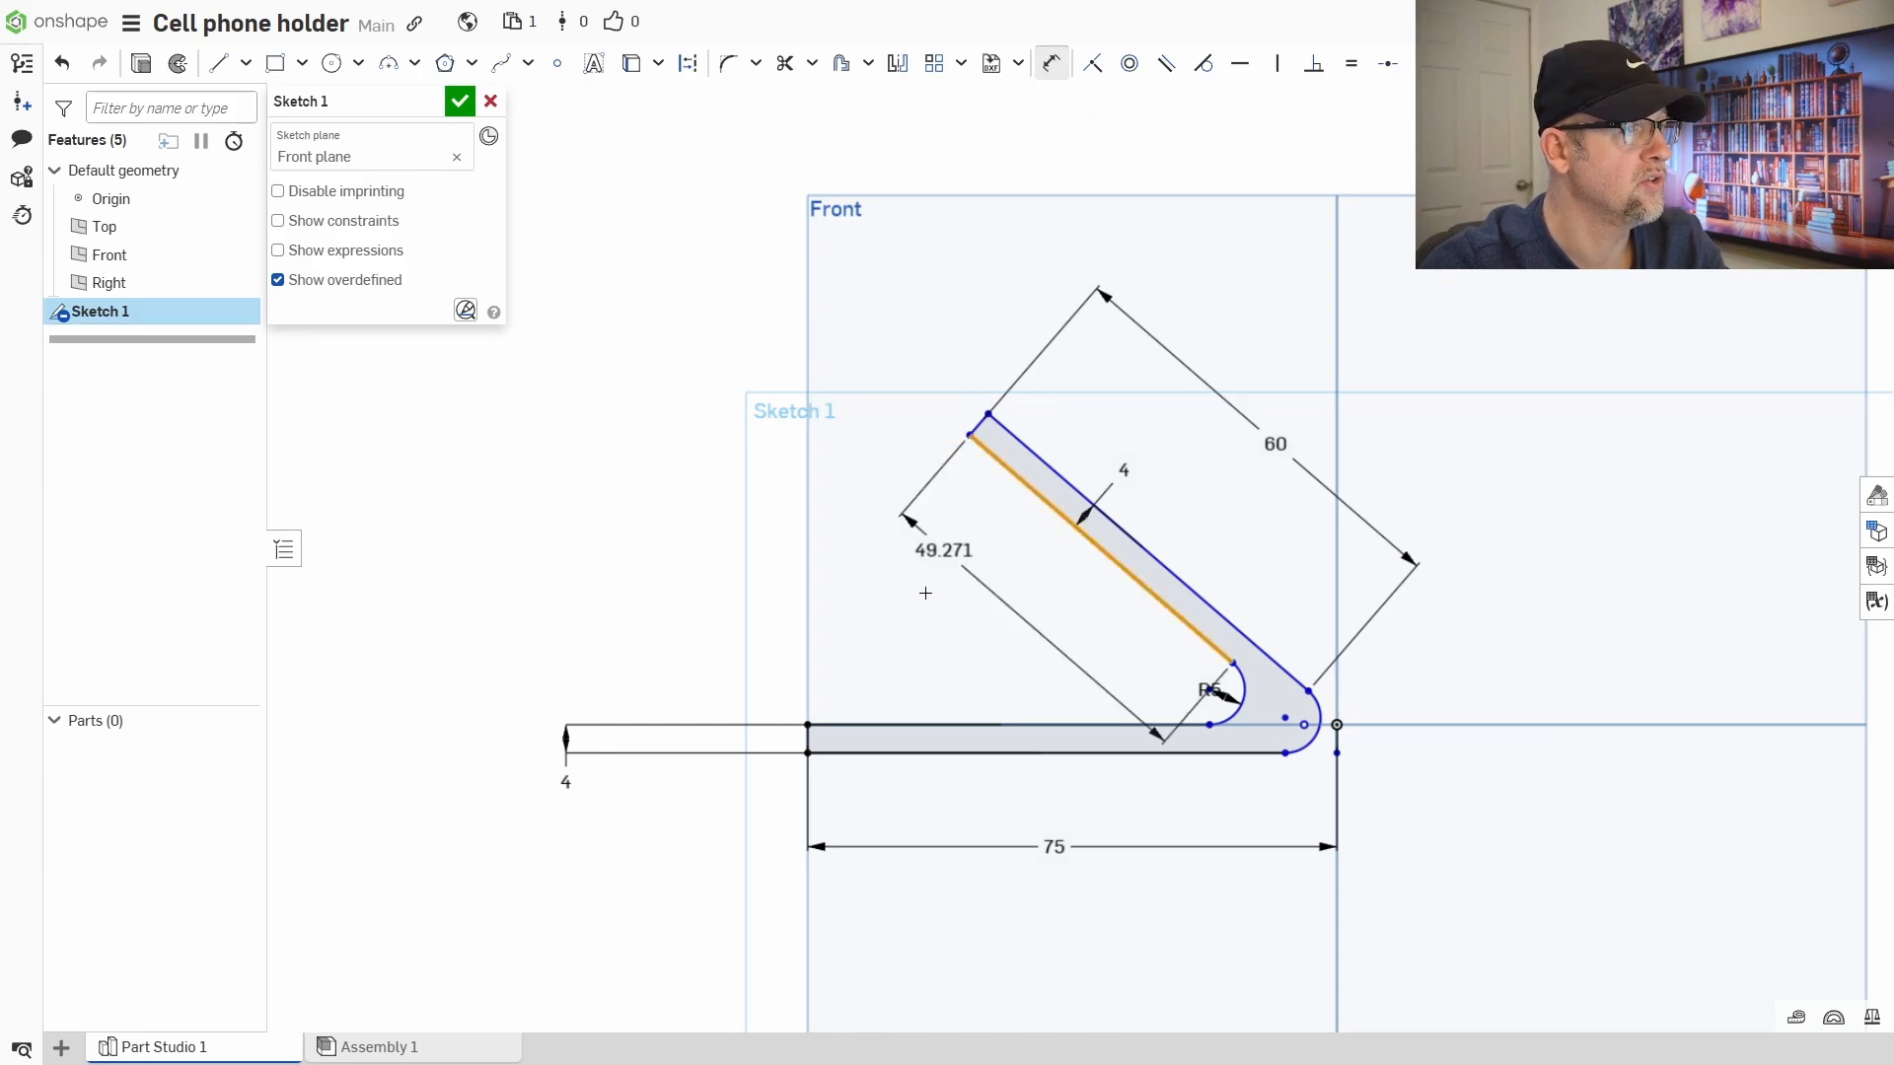
click(864, 723)
click(942, 632)
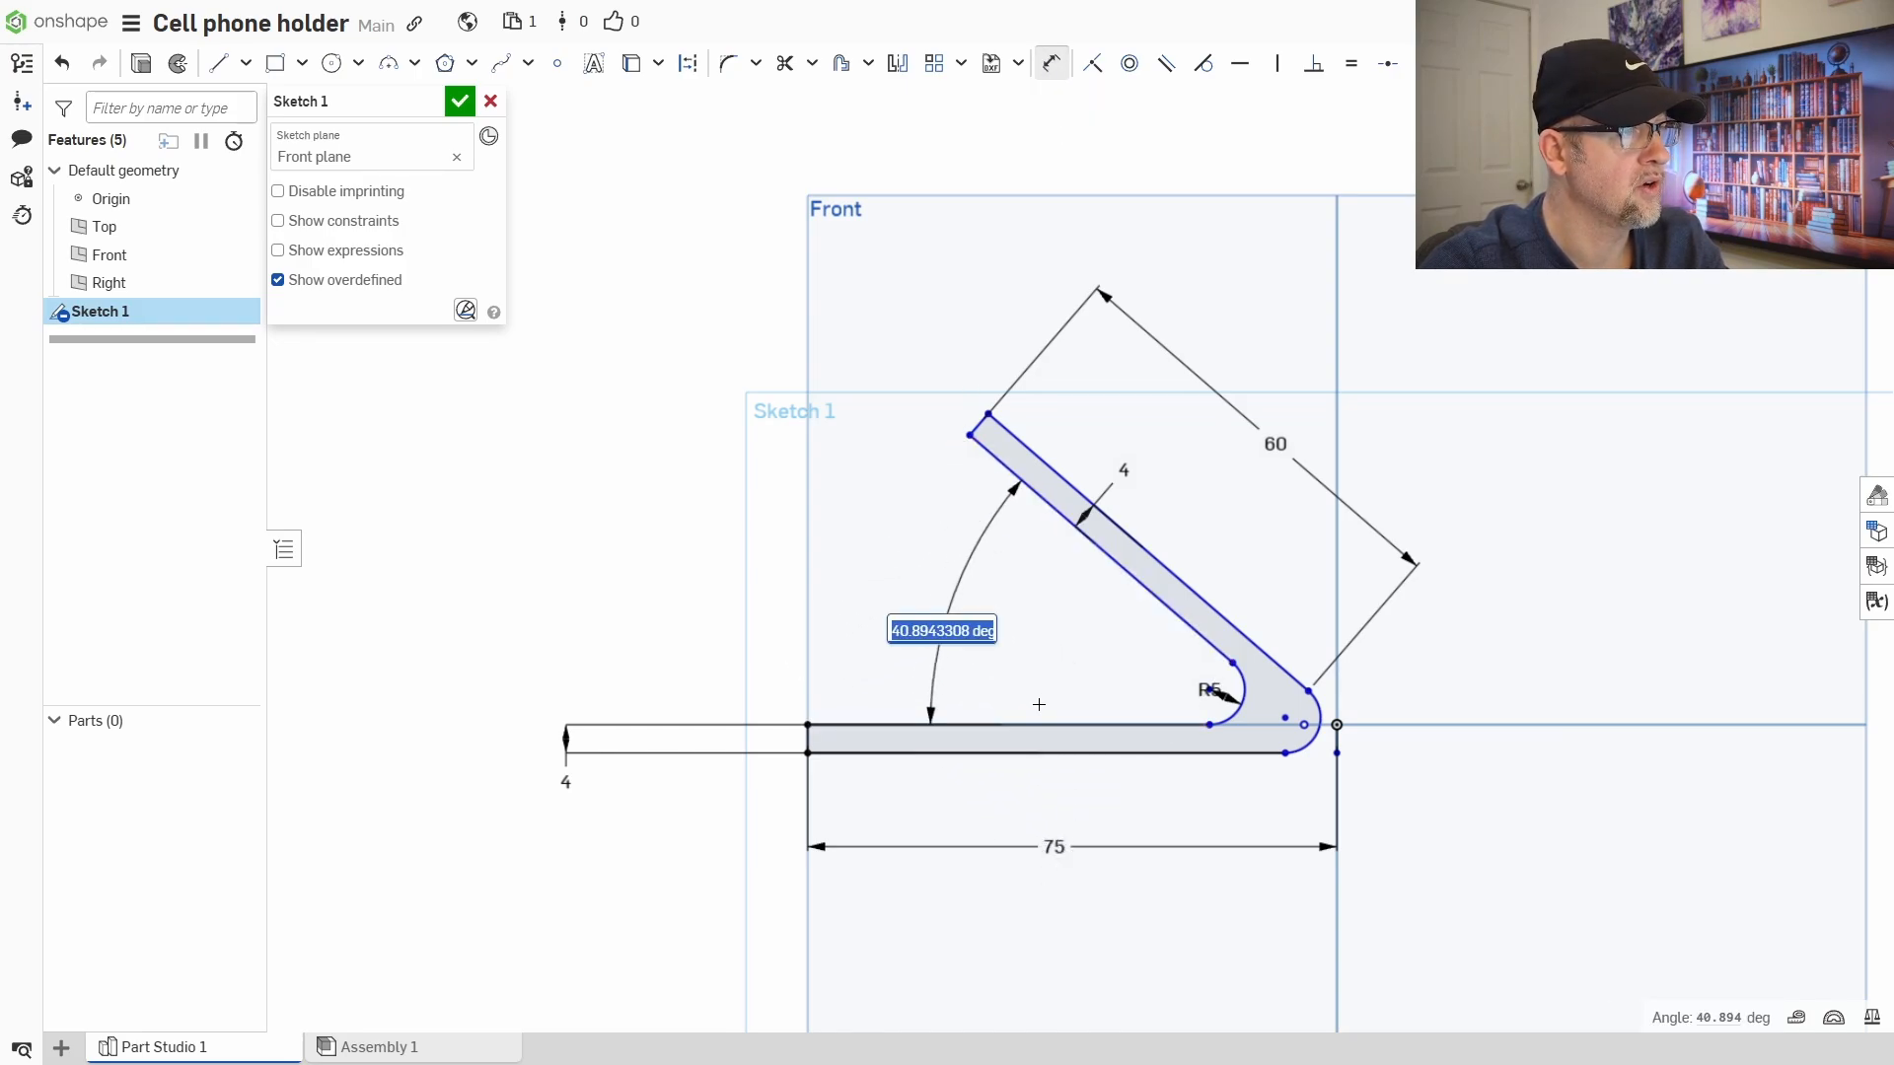
text(45)
key(Return)
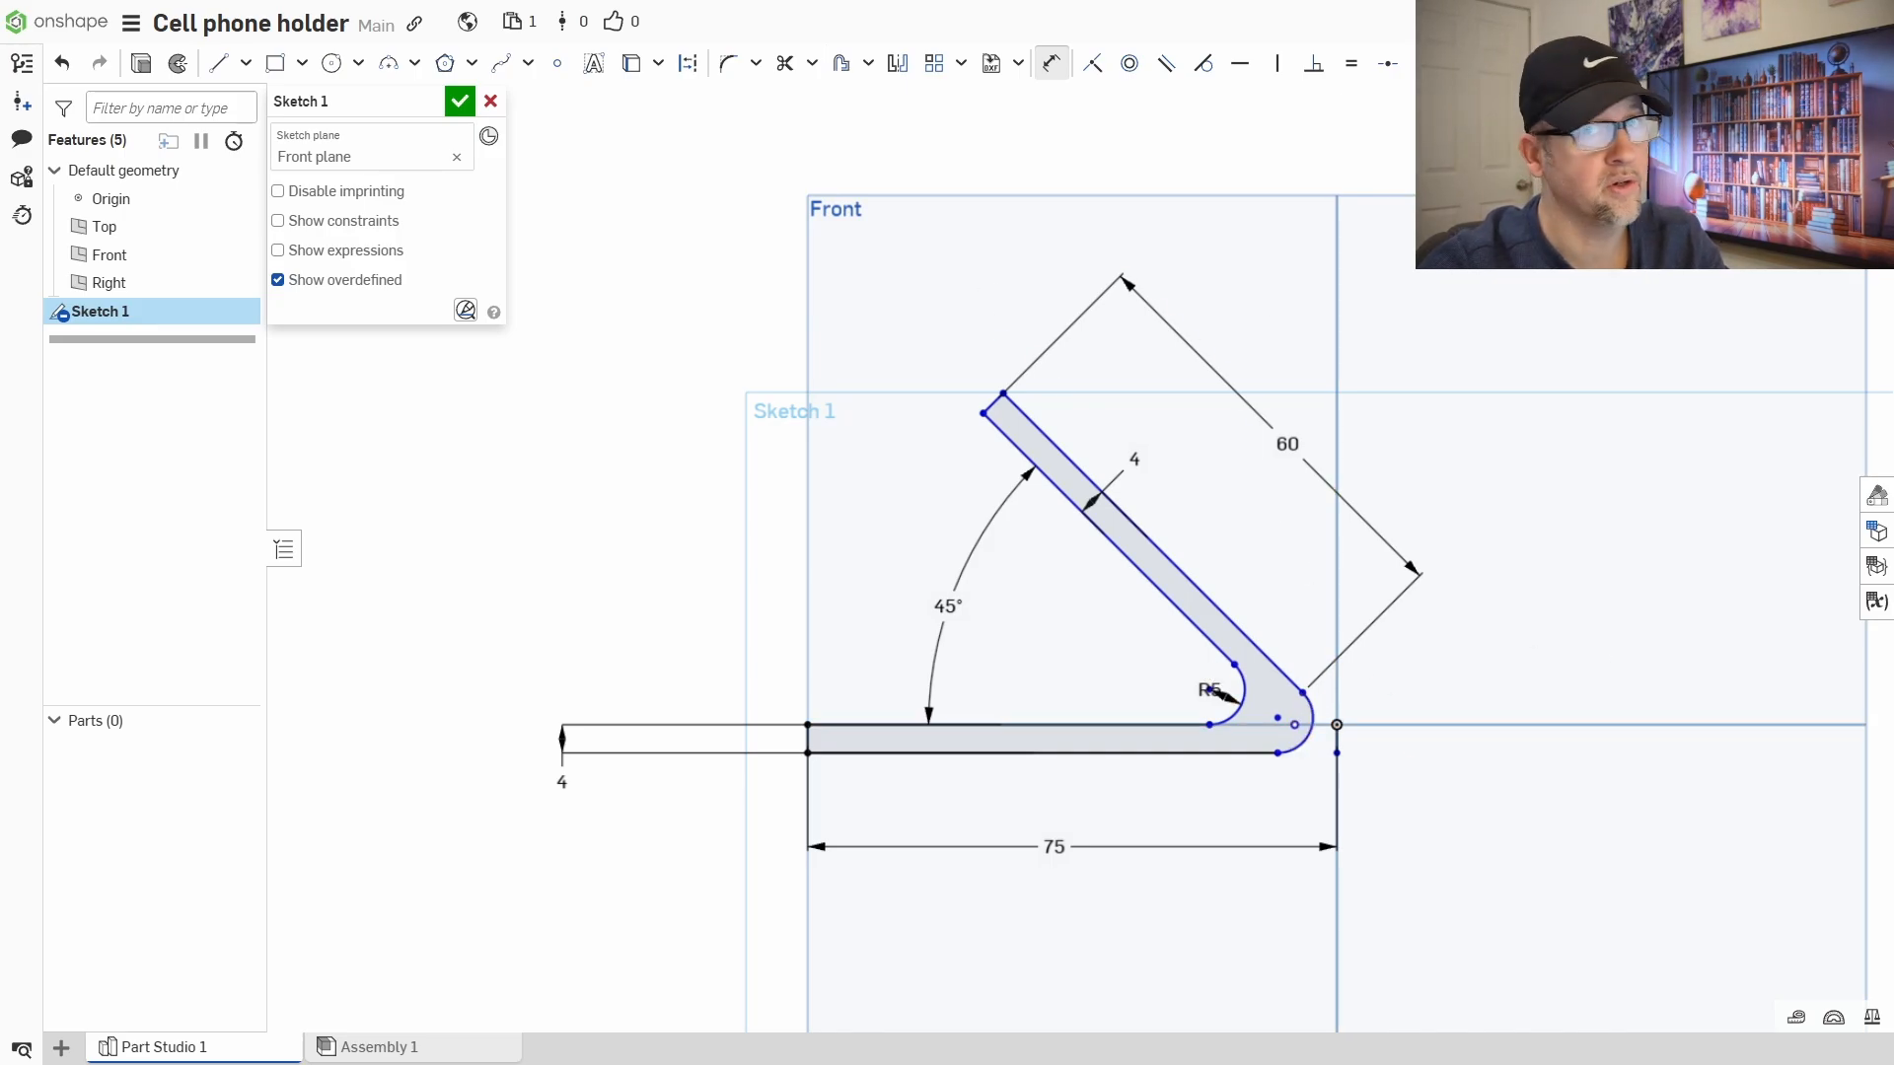
- Check the hook's shape in the reference picture of the phone holder
drag(1893, 229, 1145, 235)
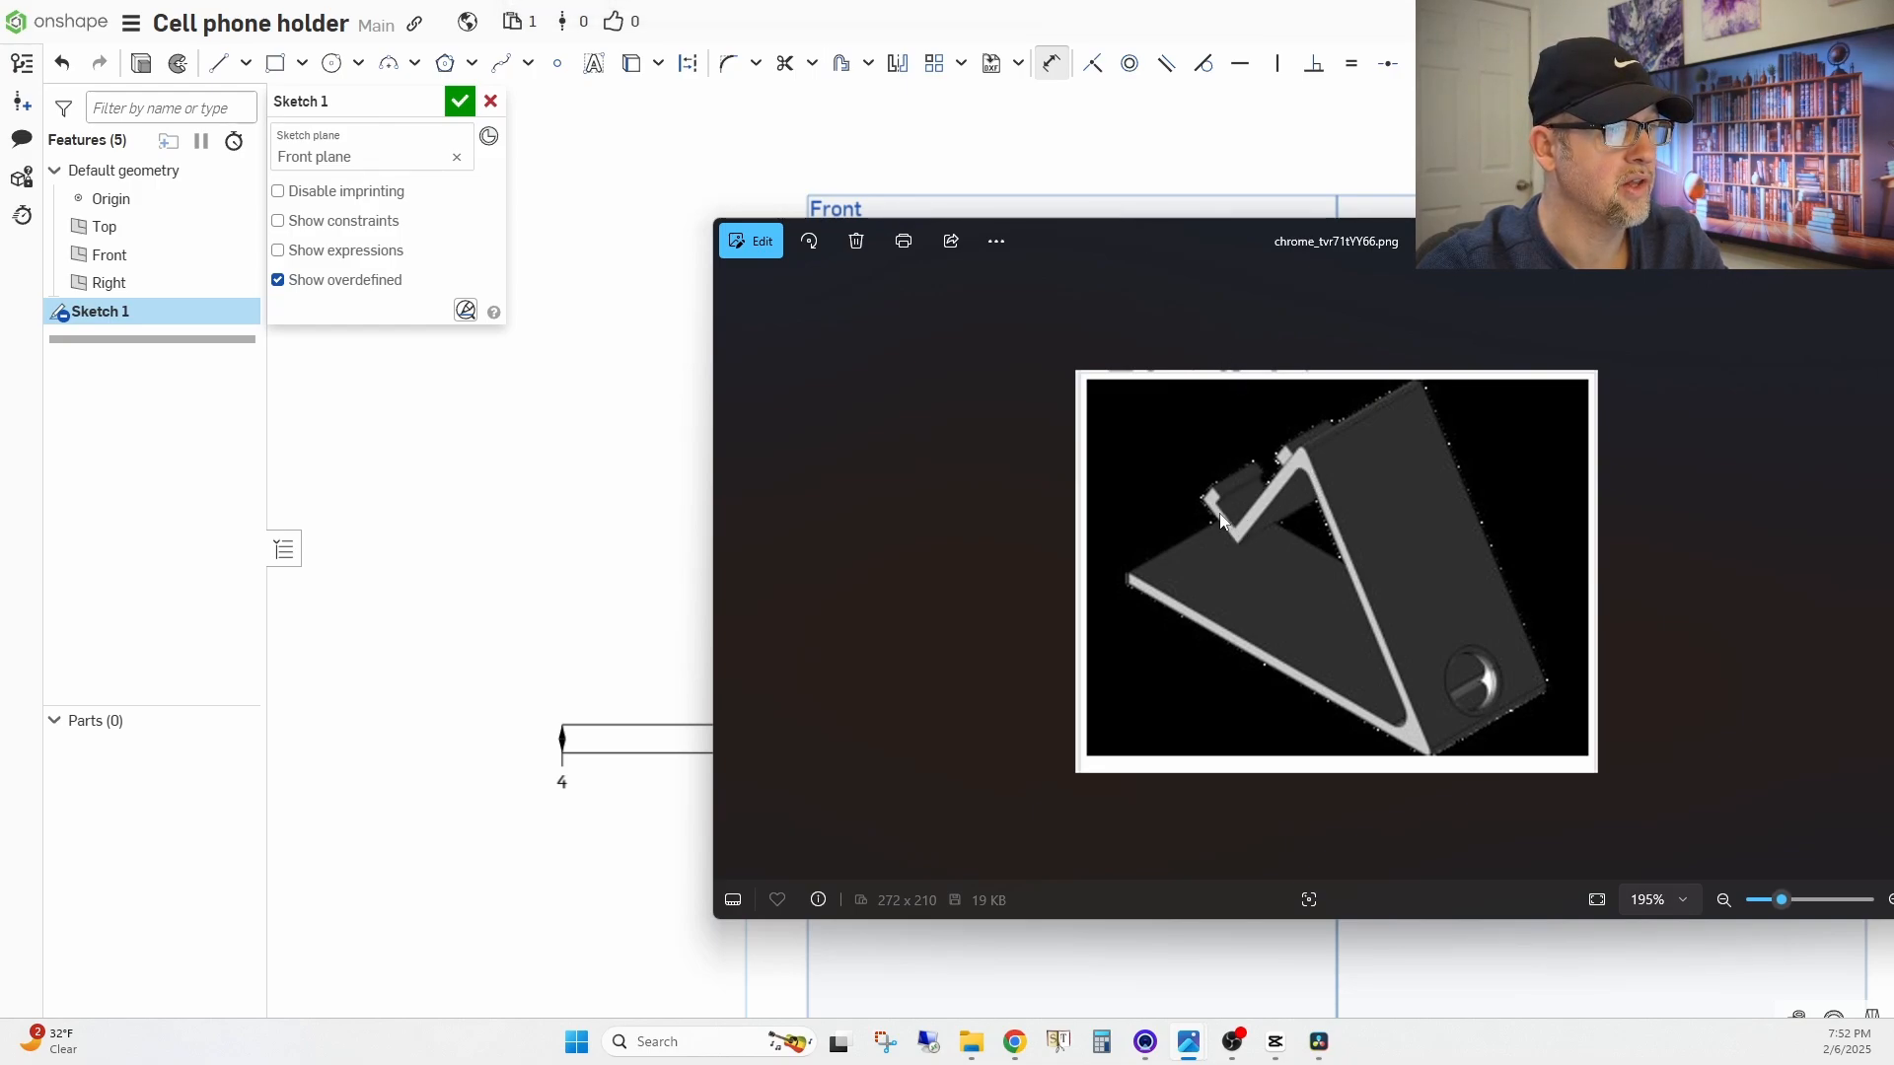
drag(1344, 235, 1893, 235)
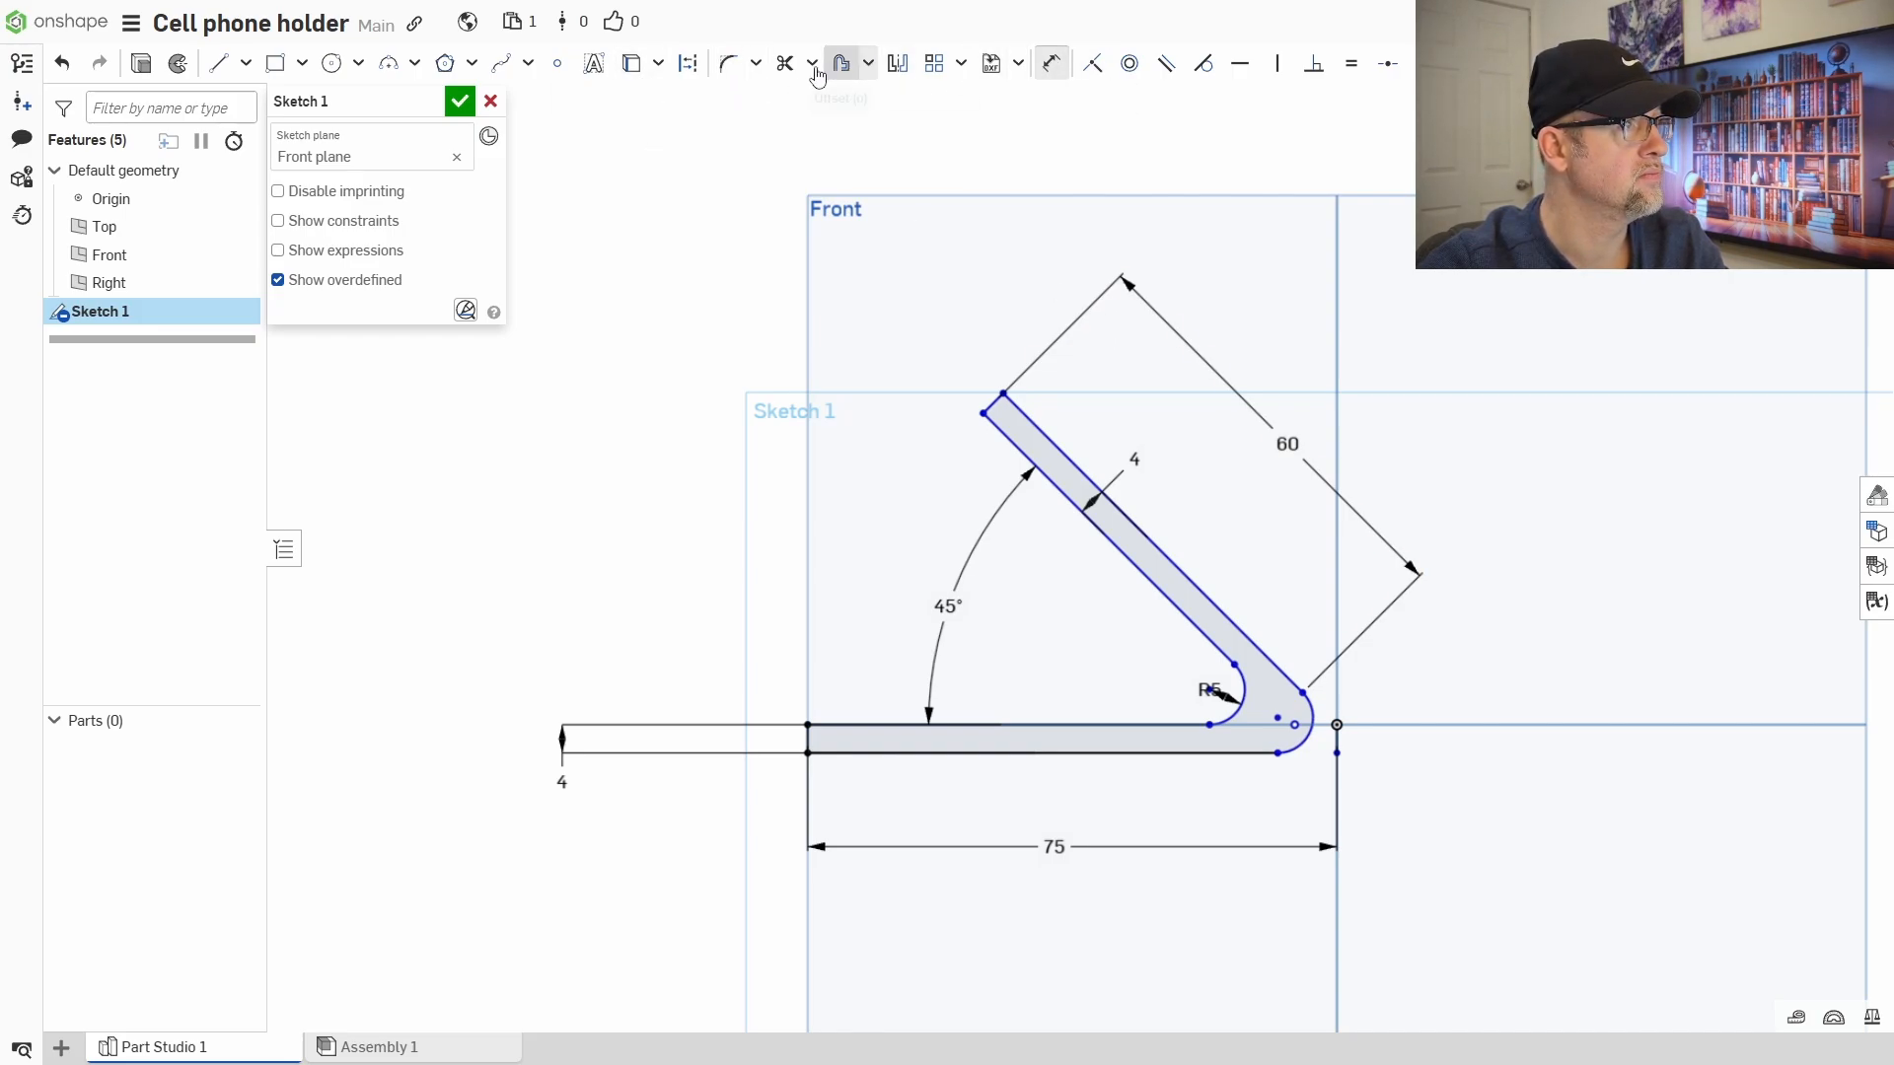
click(273, 71)
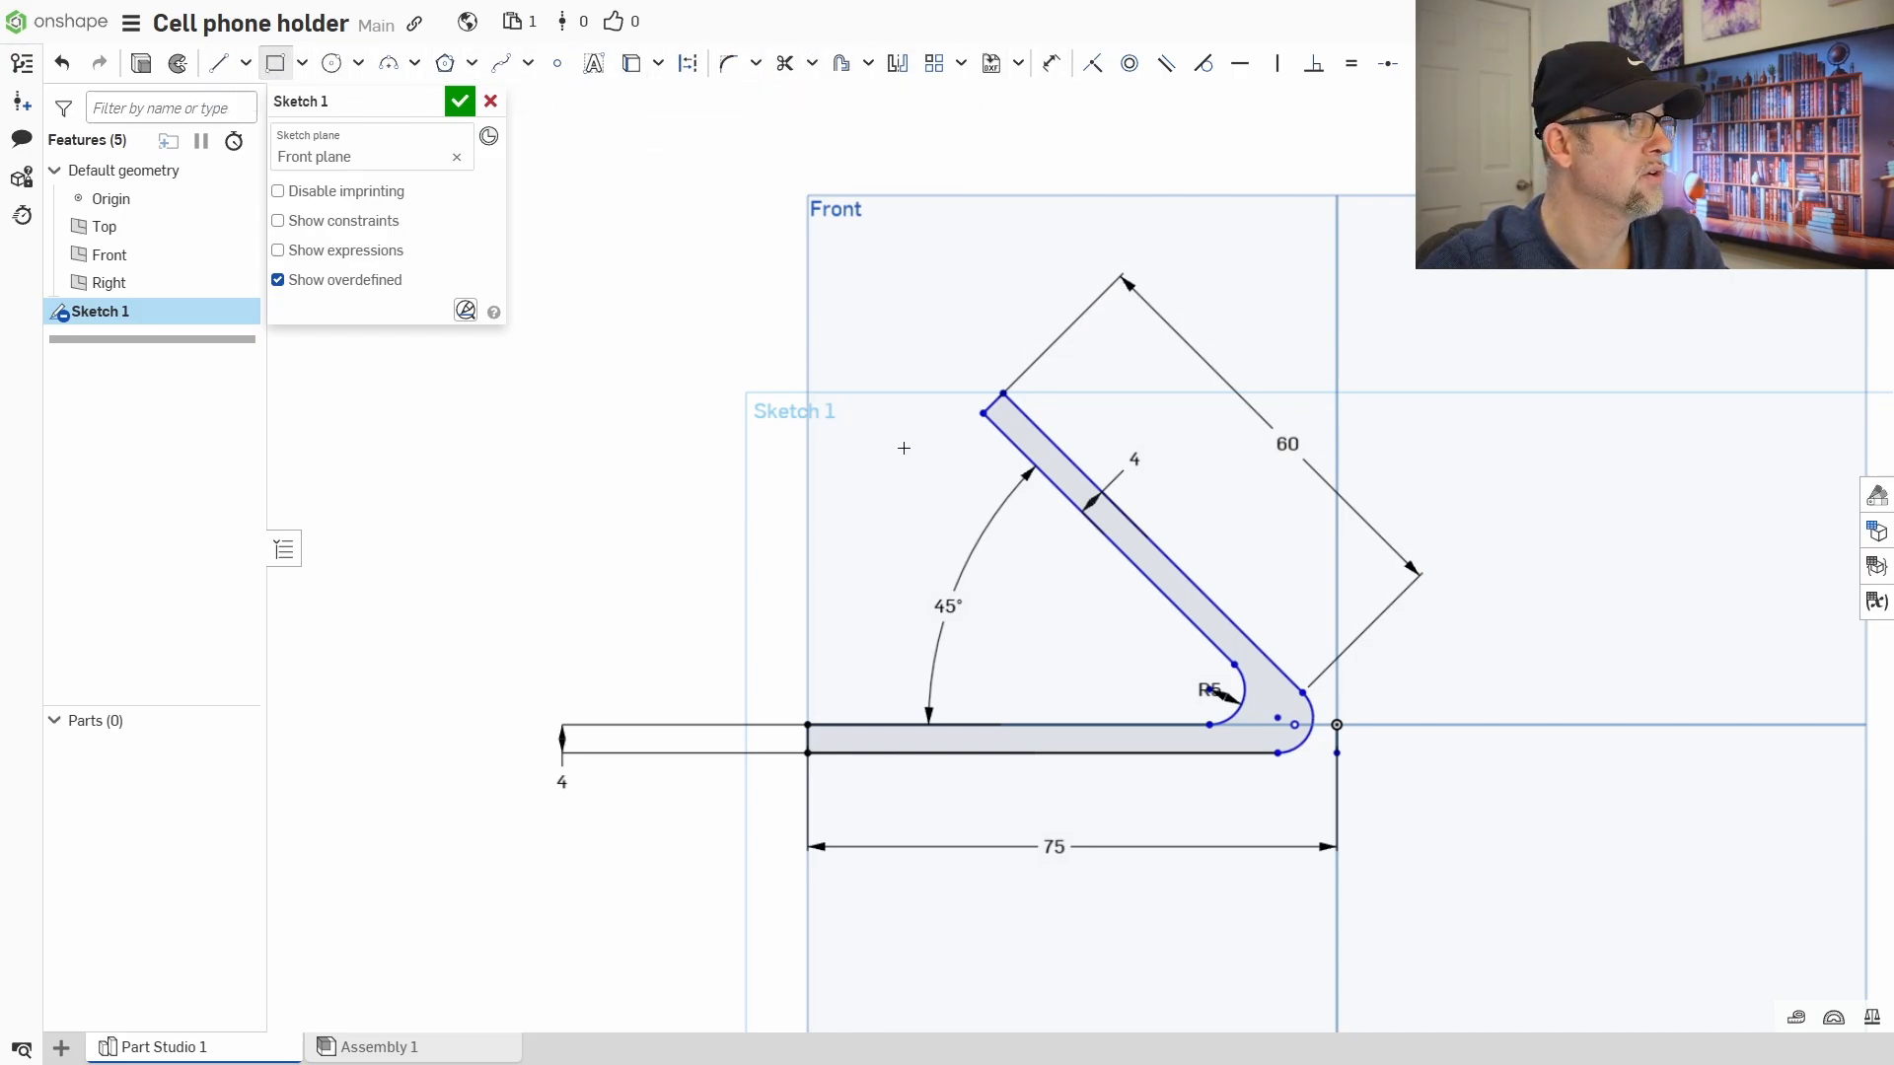
click(1004, 394)
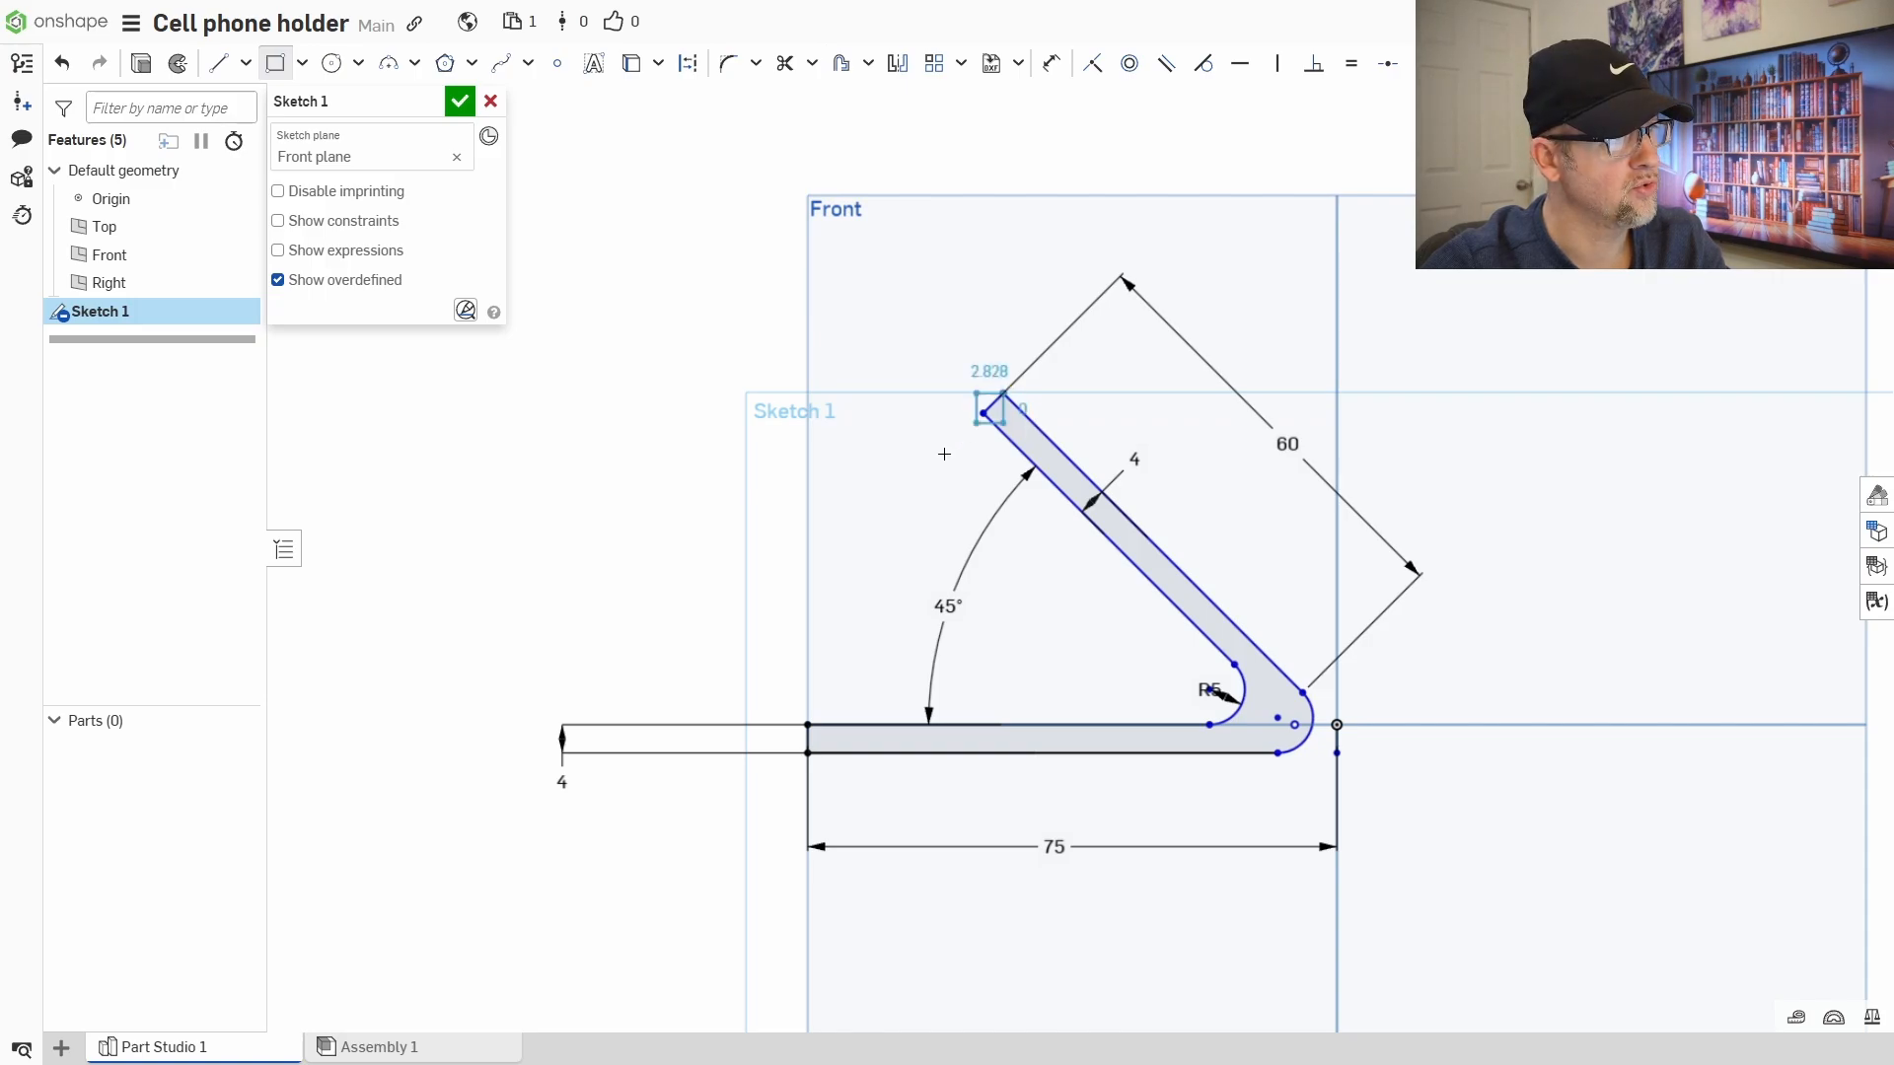
key(Escape)
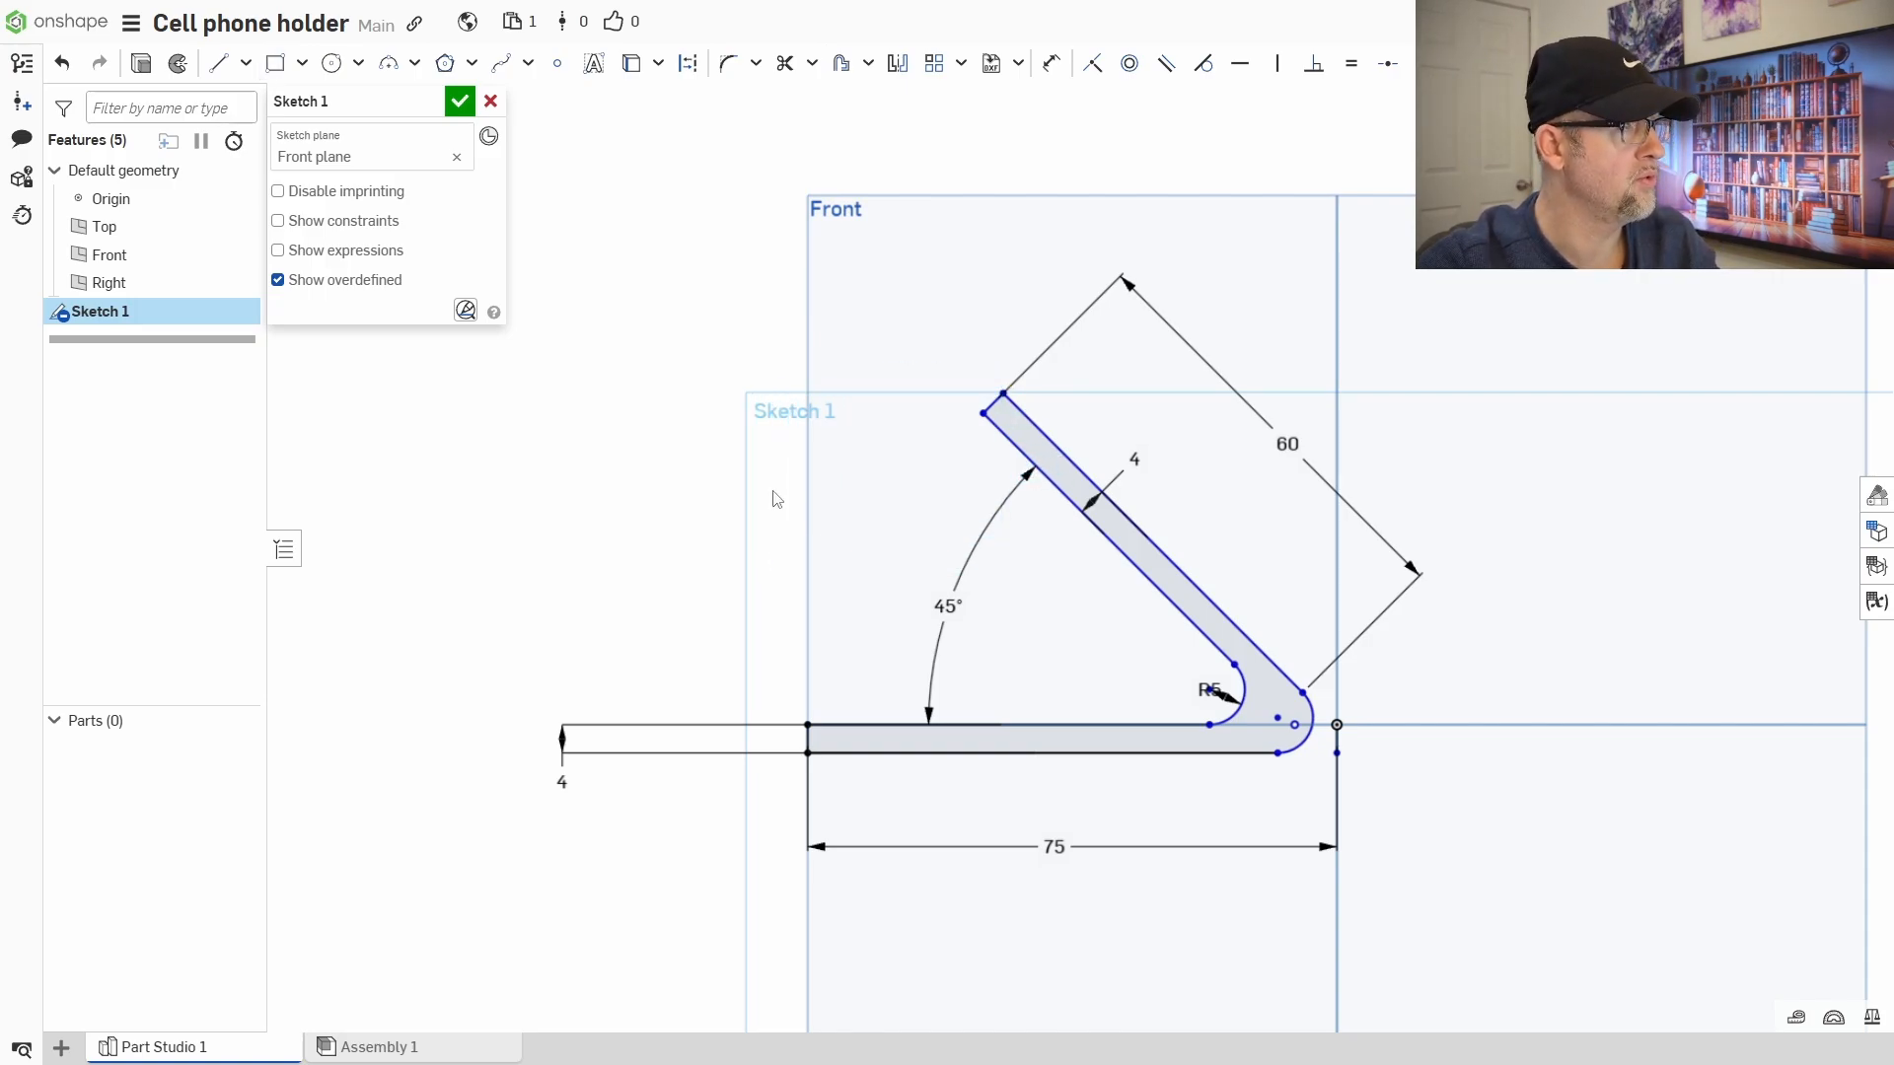
click(276, 72)
- Sketch the hook outline from the arm's inner top corner: about 23 mm perpendicular to the arm, a 4 mm end, and 27 mm back parallel
click(218, 64)
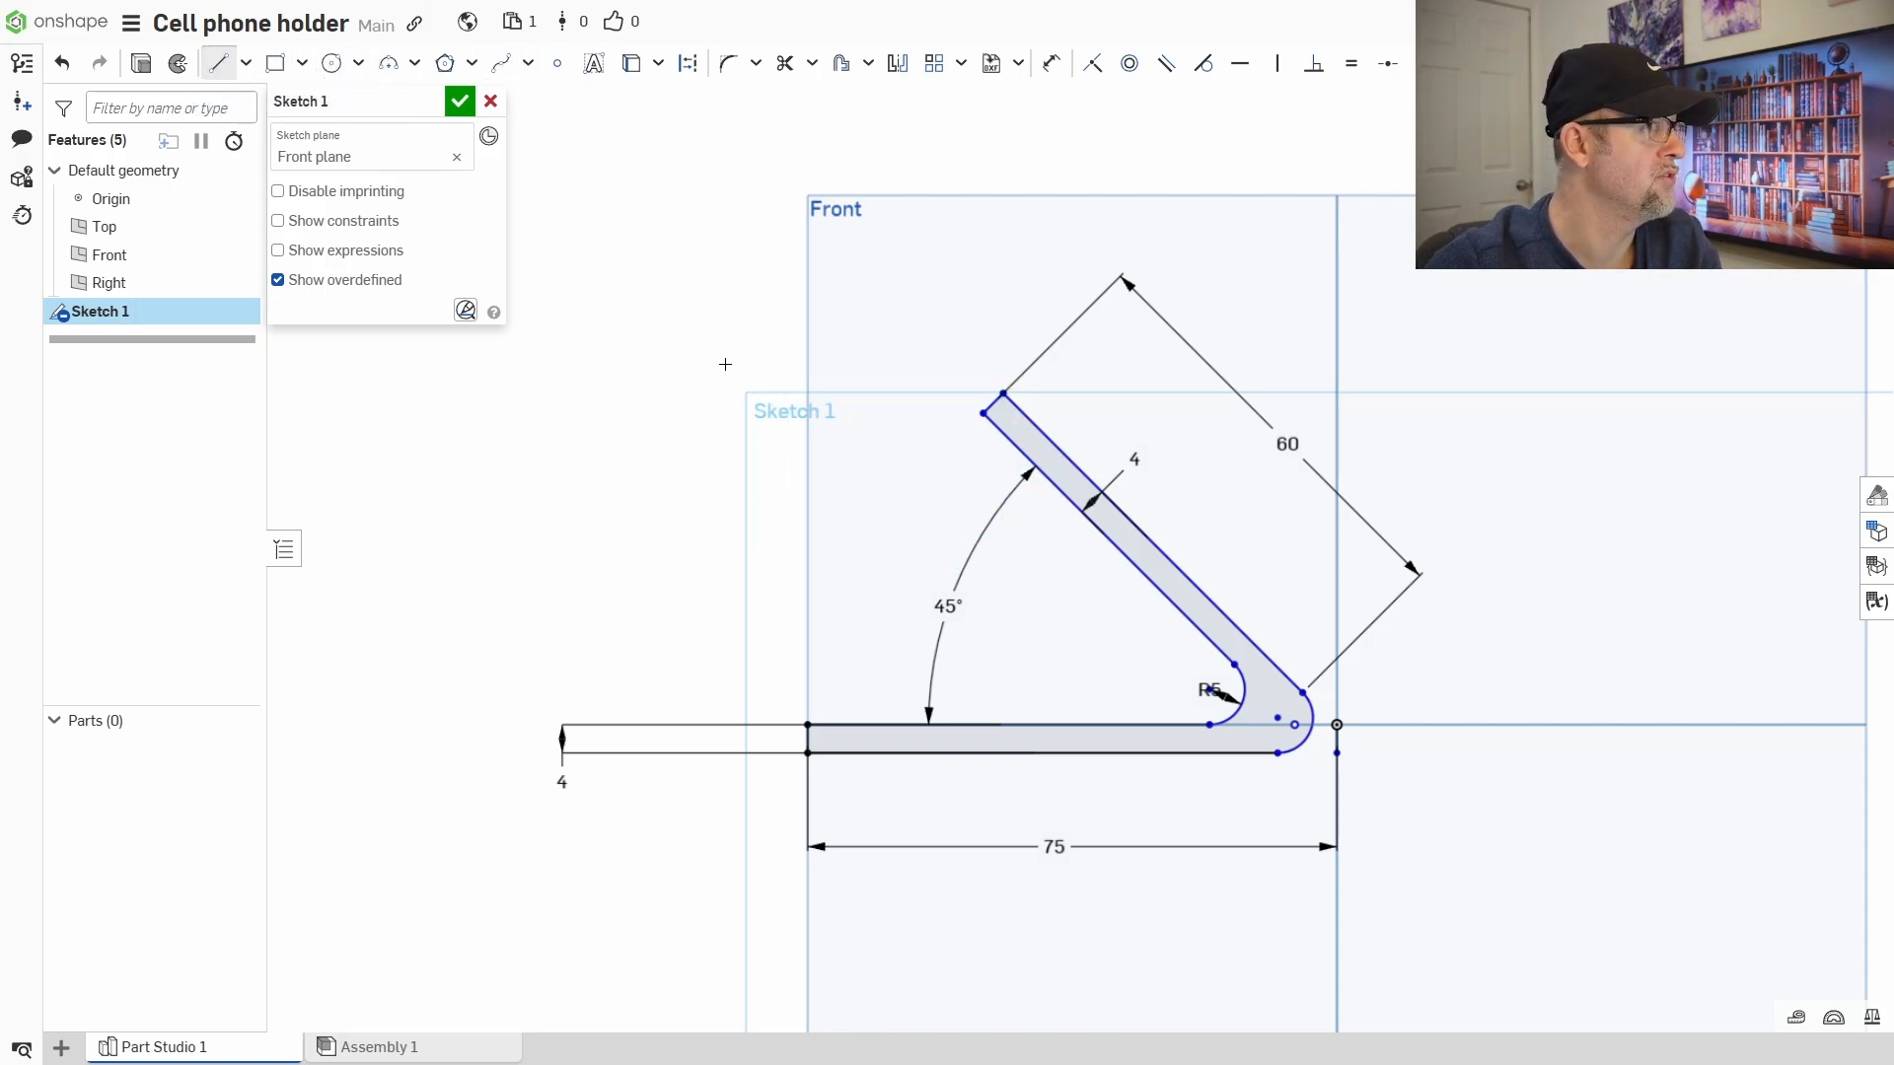
click(982, 416)
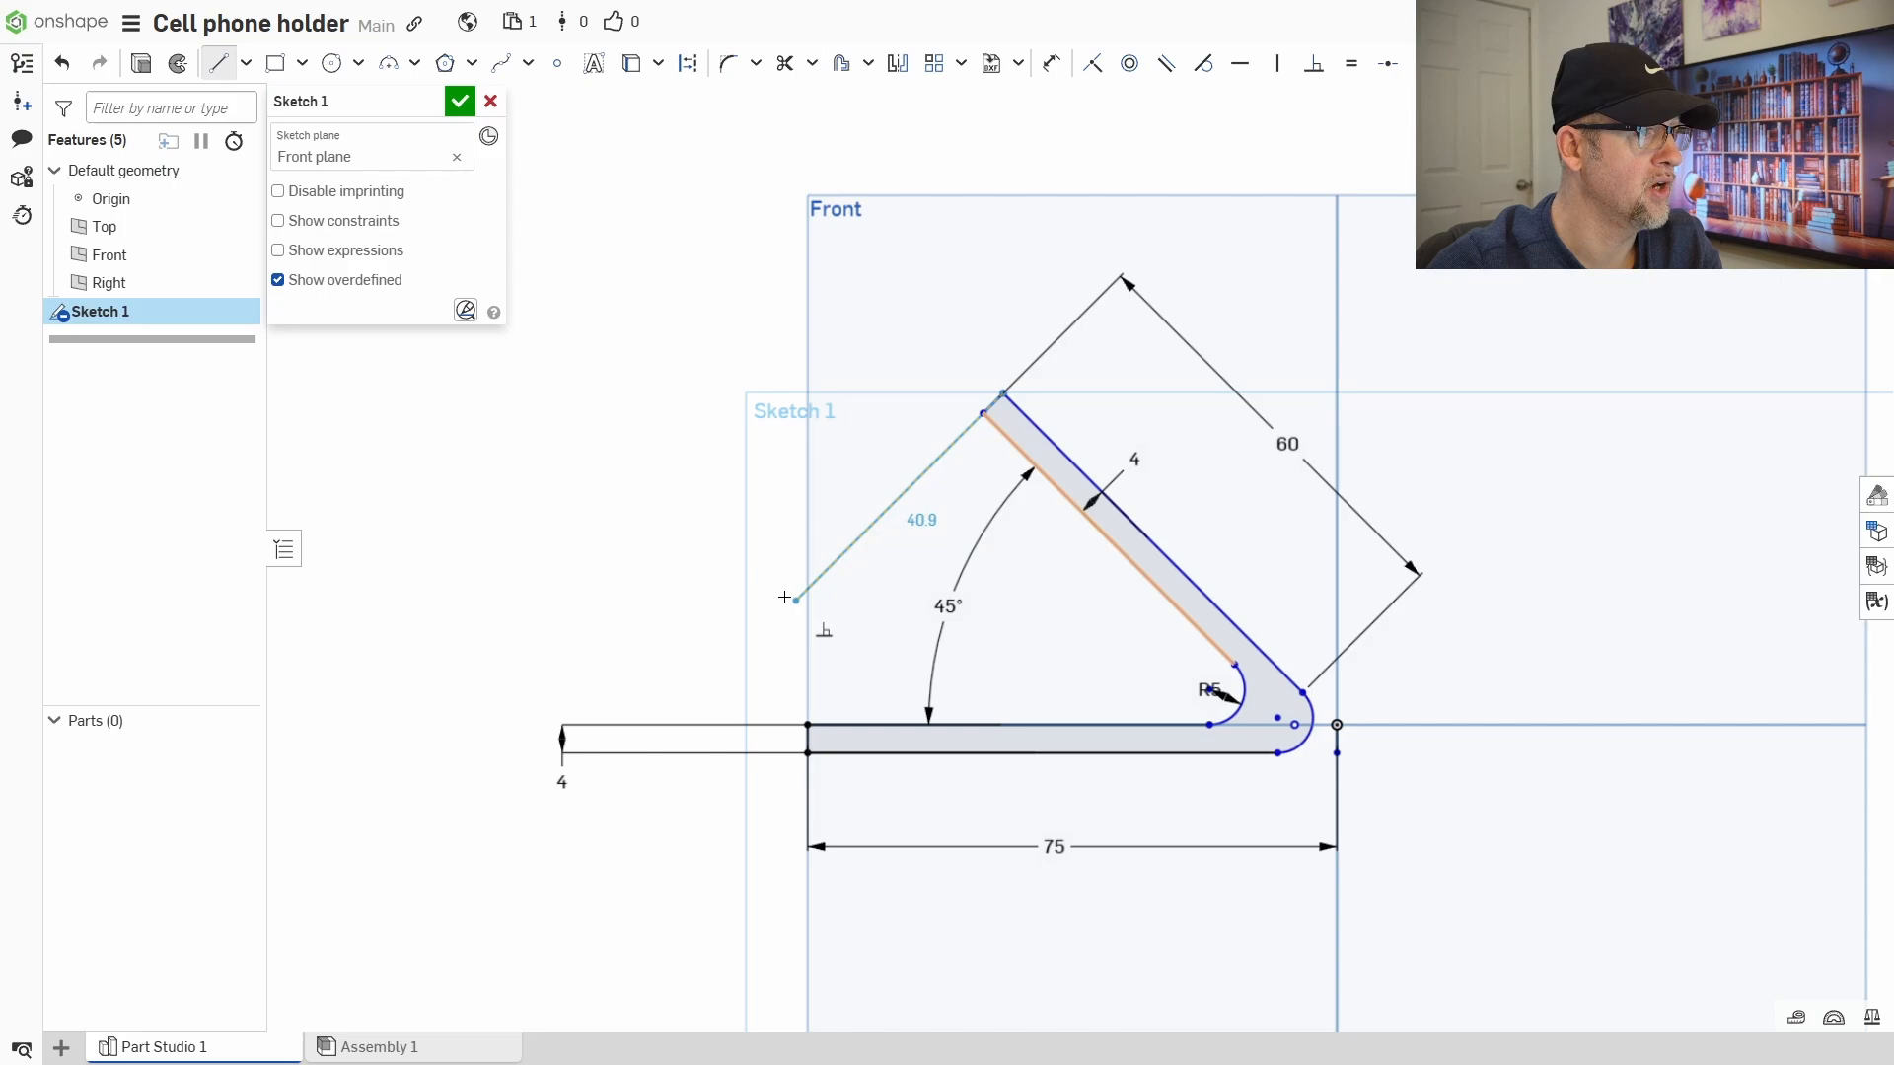
click(889, 507)
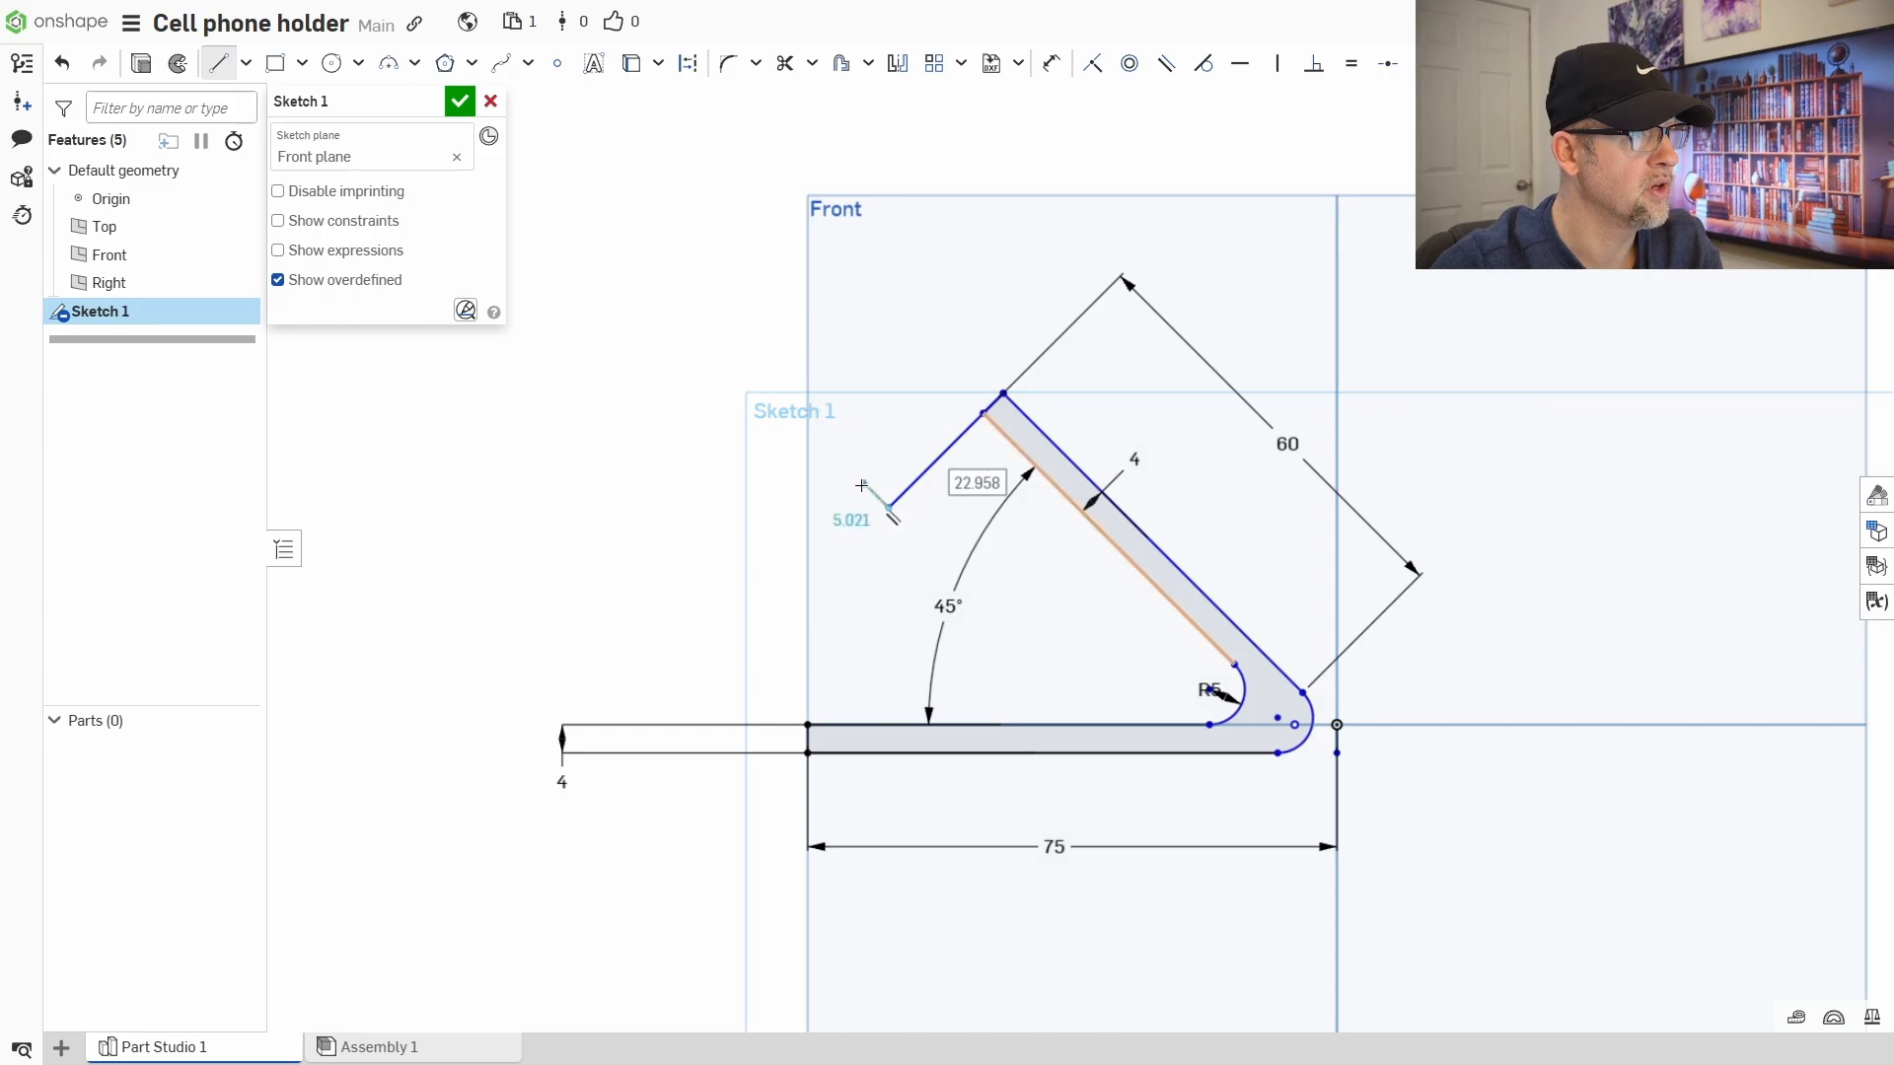
click(867, 487)
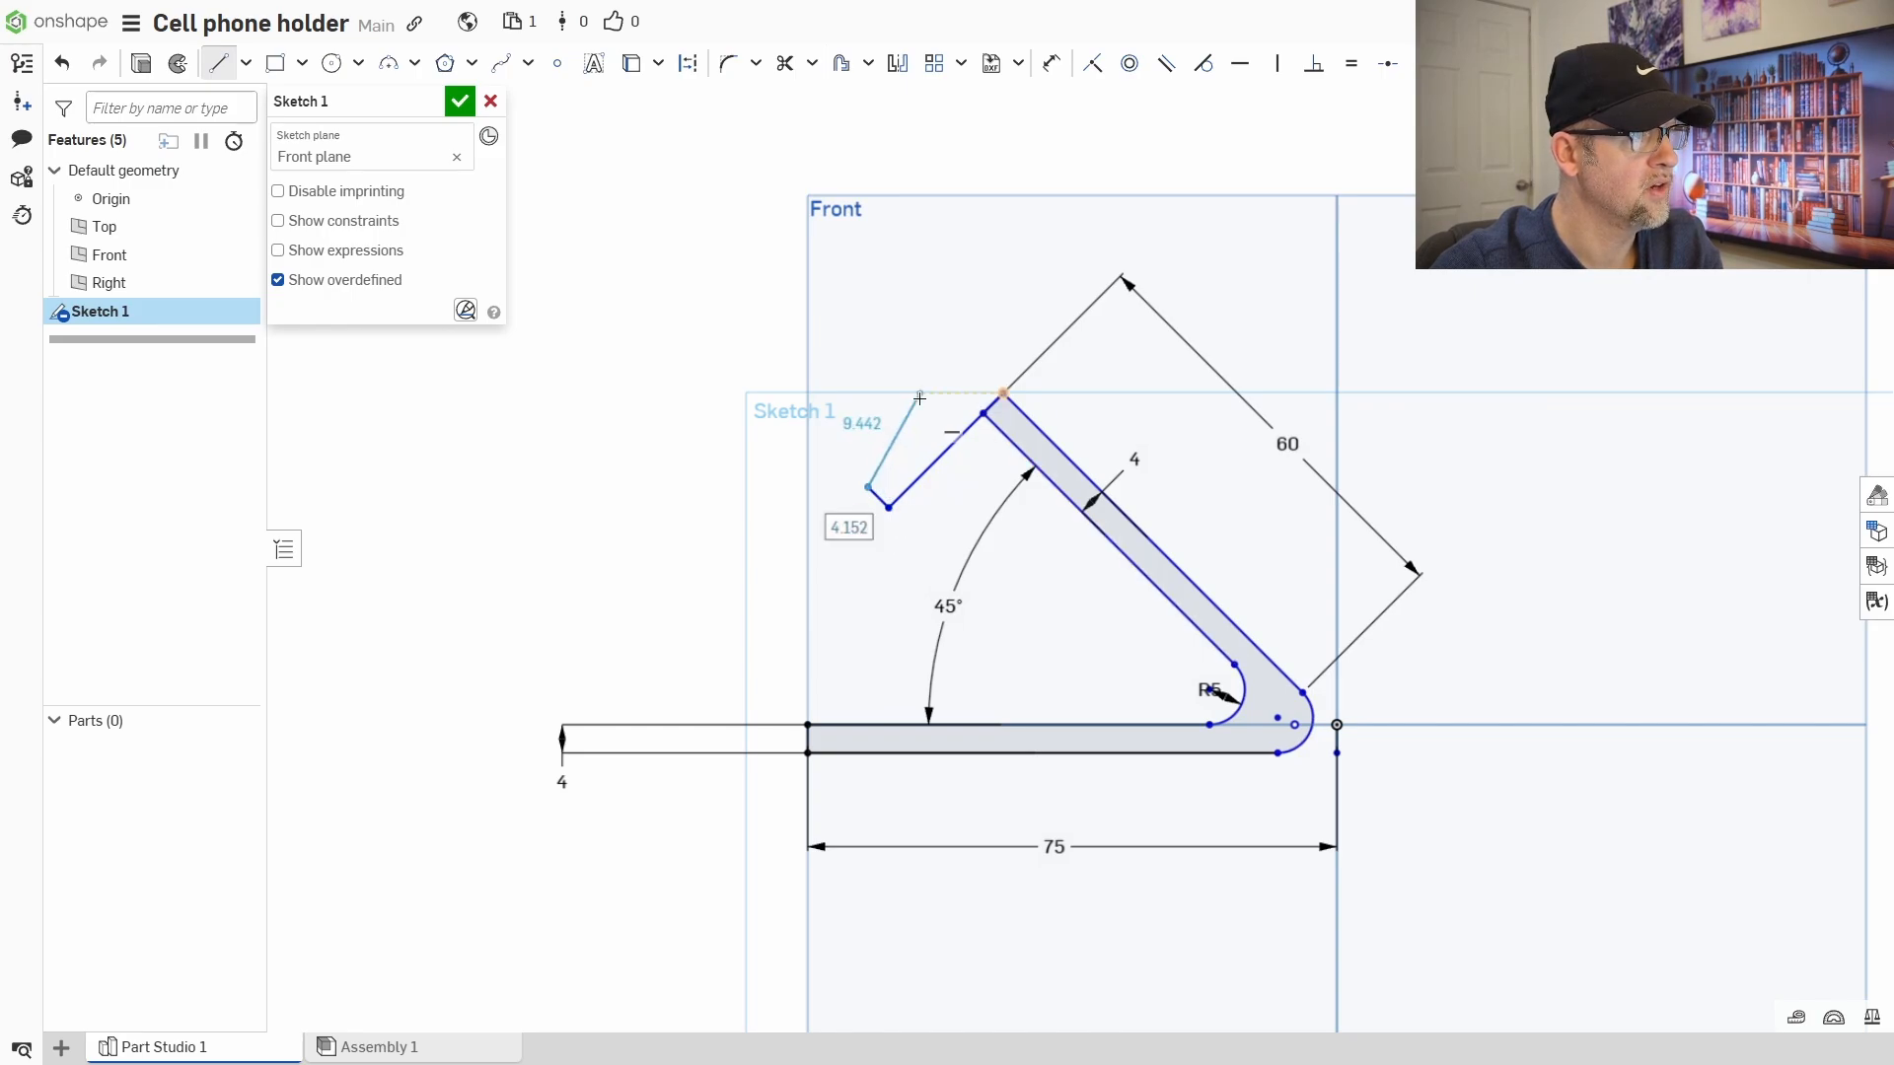
click(1002, 351)
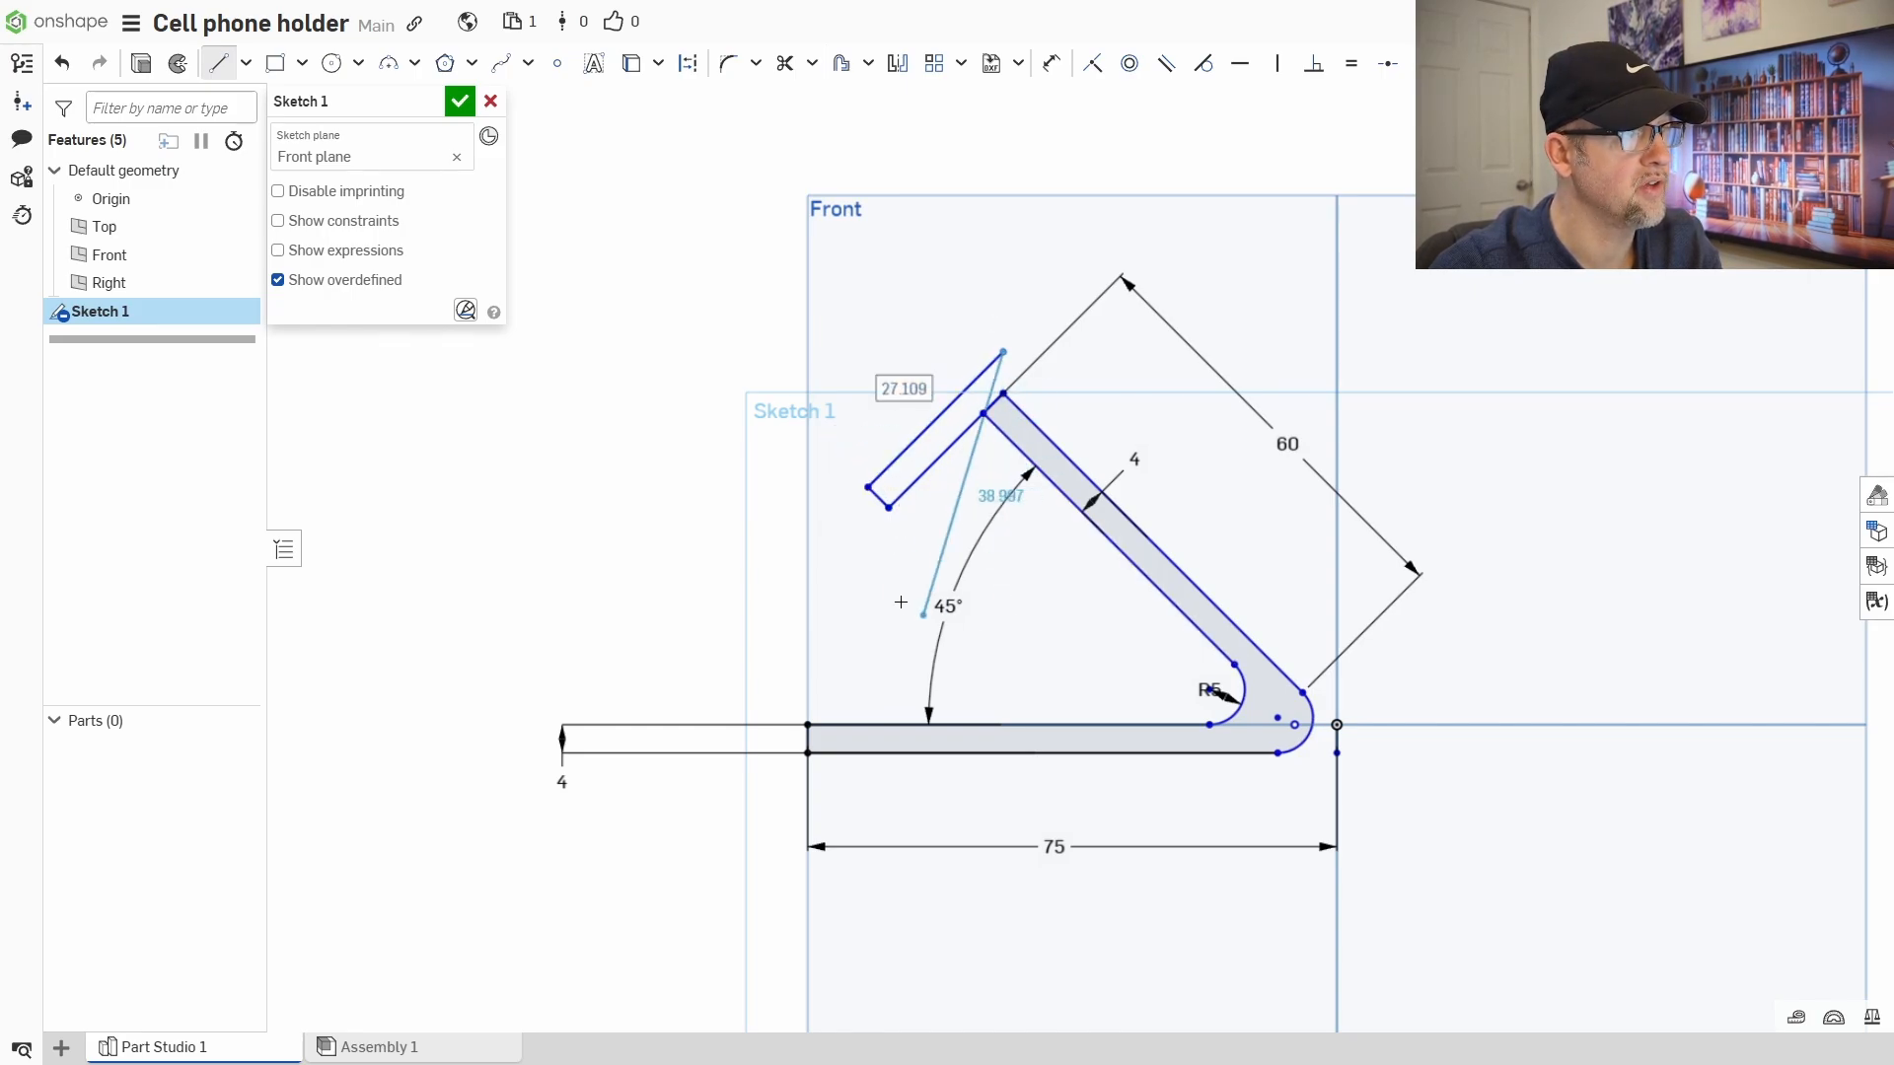
right_click(941, 539)
click(987, 553)
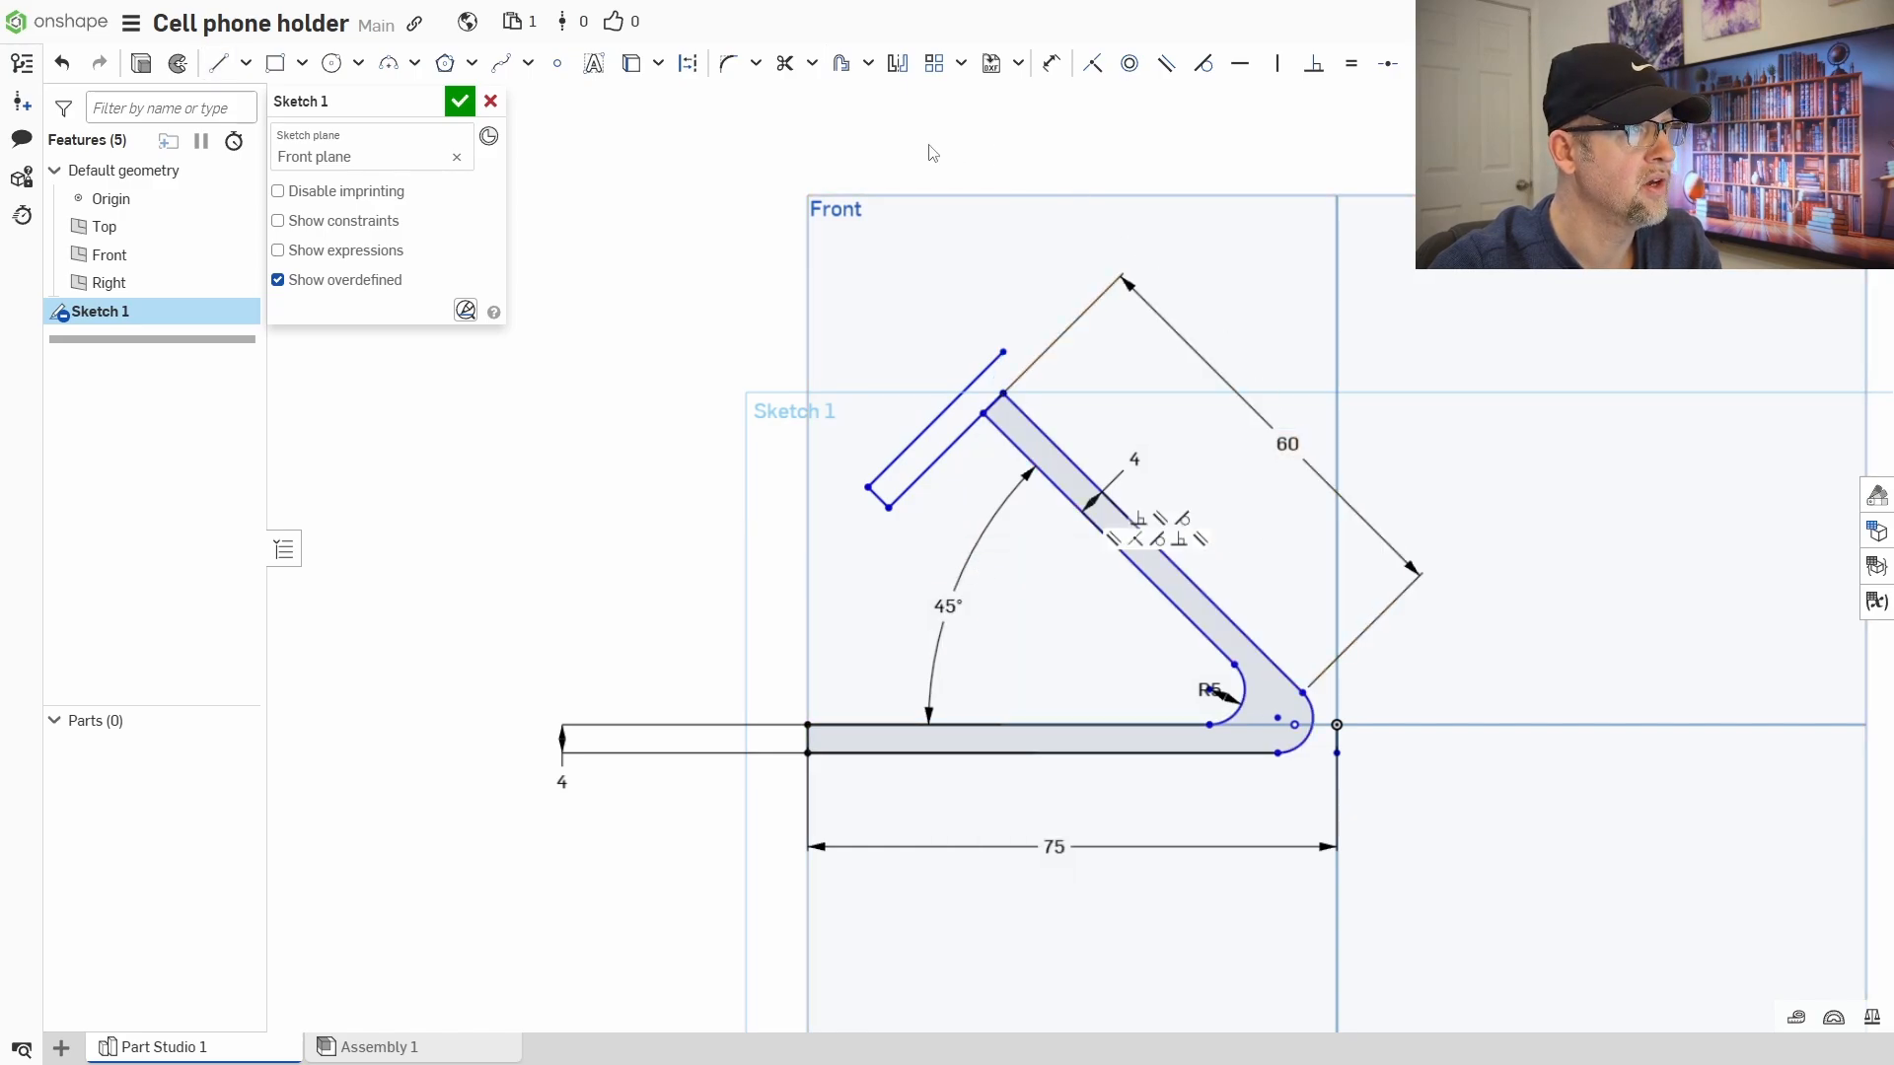
- Extend the arm's outer line up to the hook's upper line
click(810, 64)
click(815, 103)
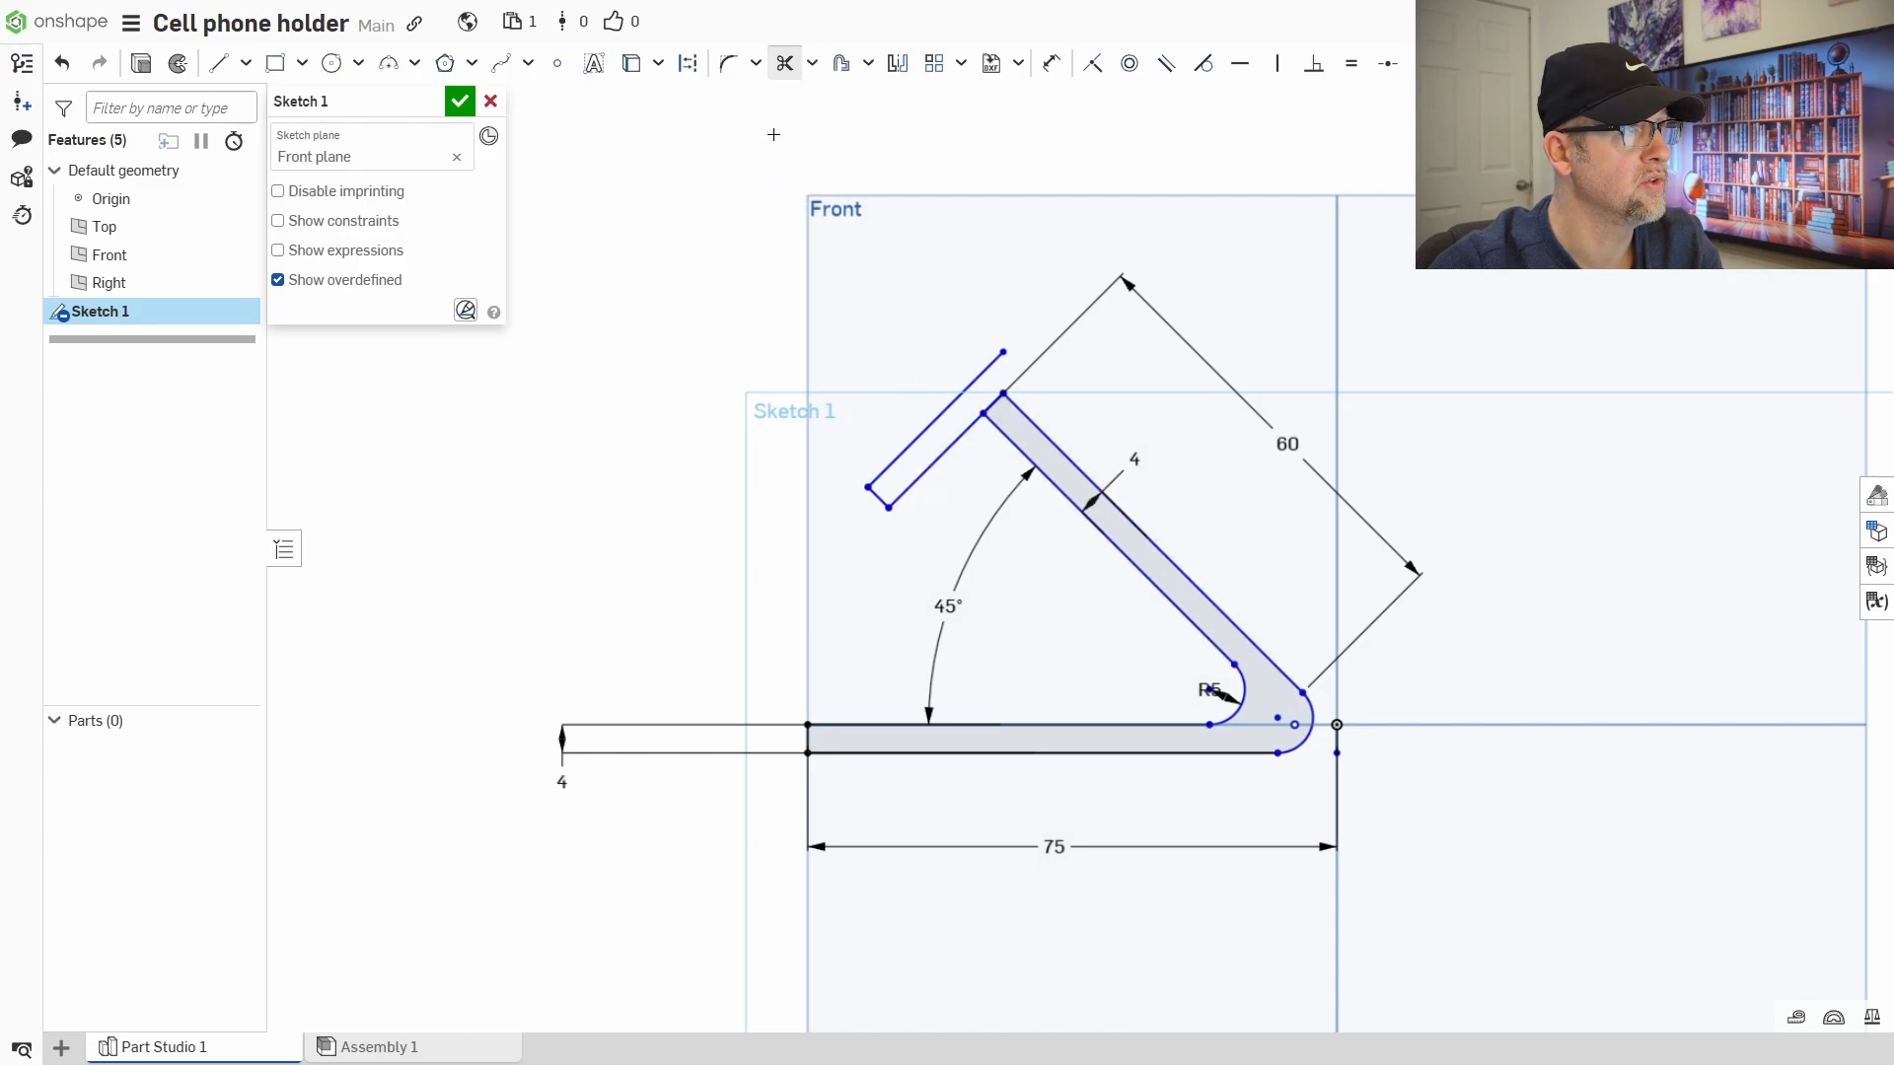
click(811, 64)
click(823, 135)
click(1036, 427)
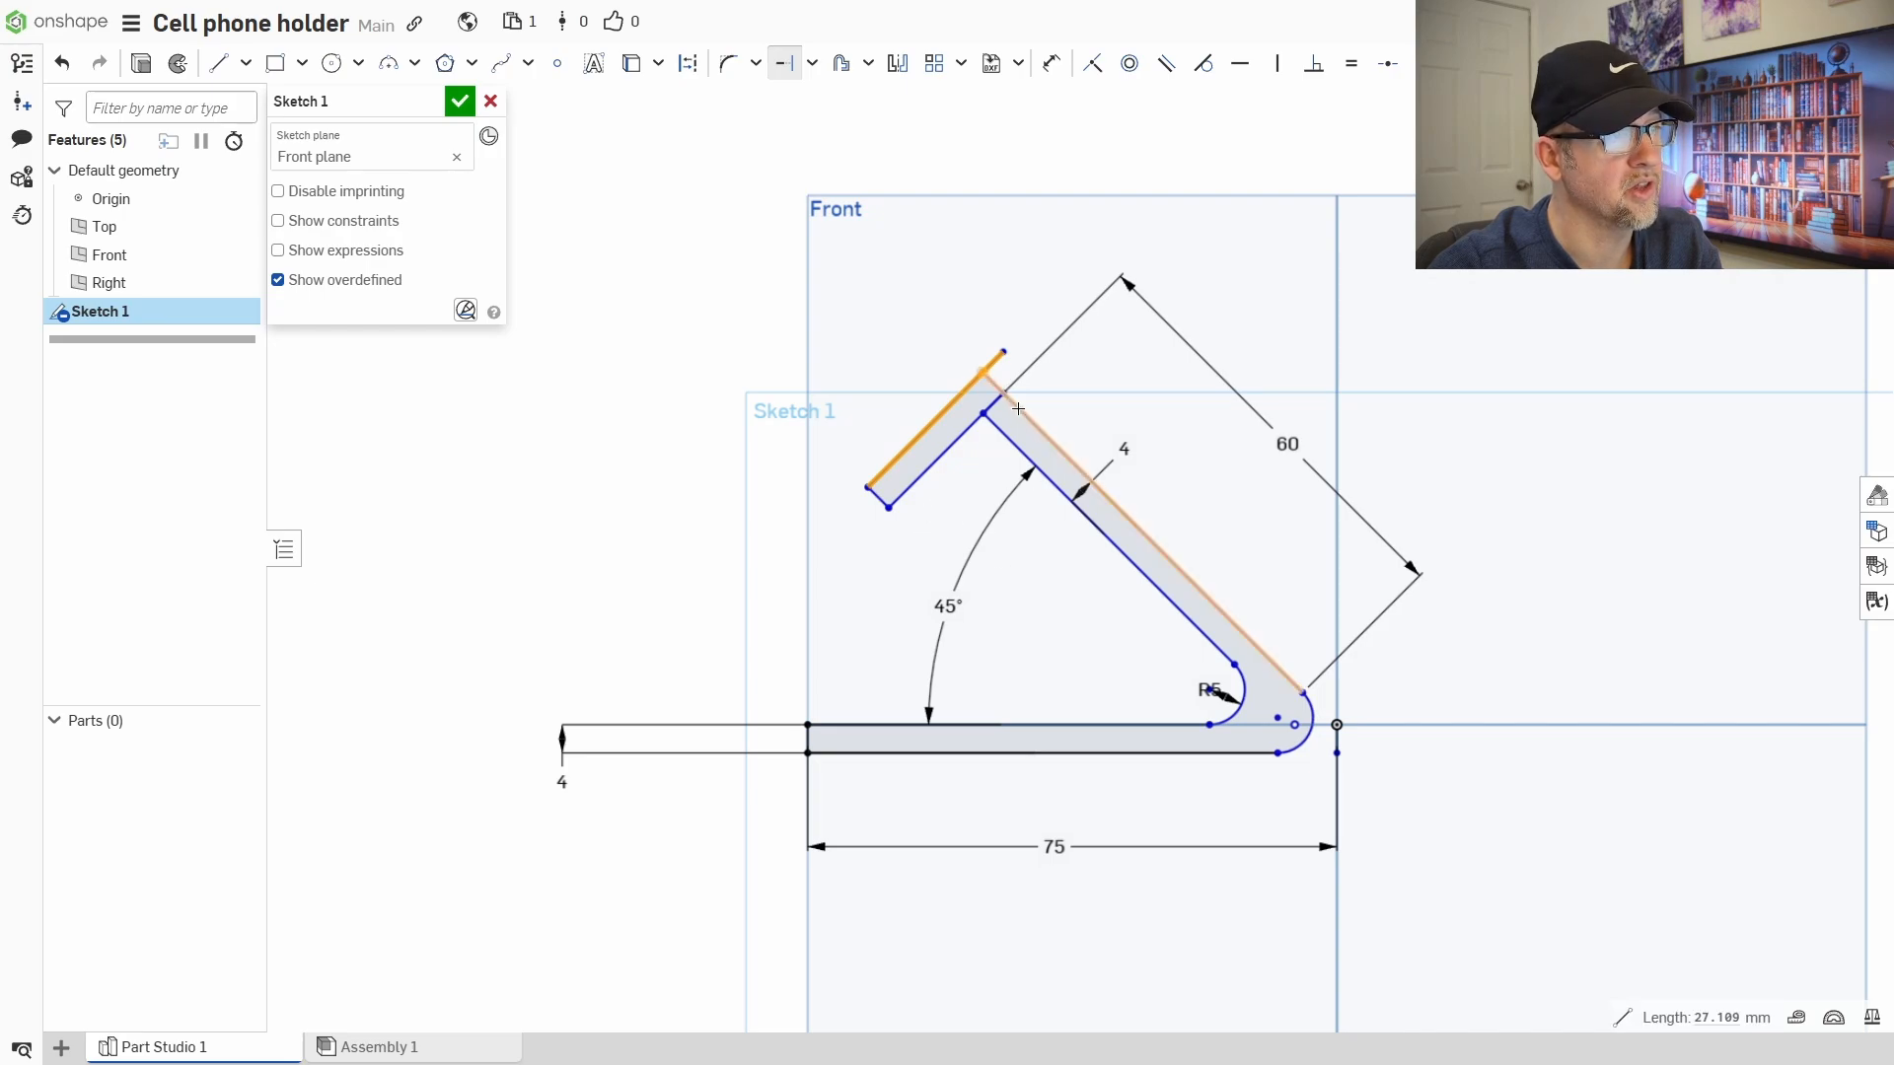
right_click(848, 456)
click(893, 471)
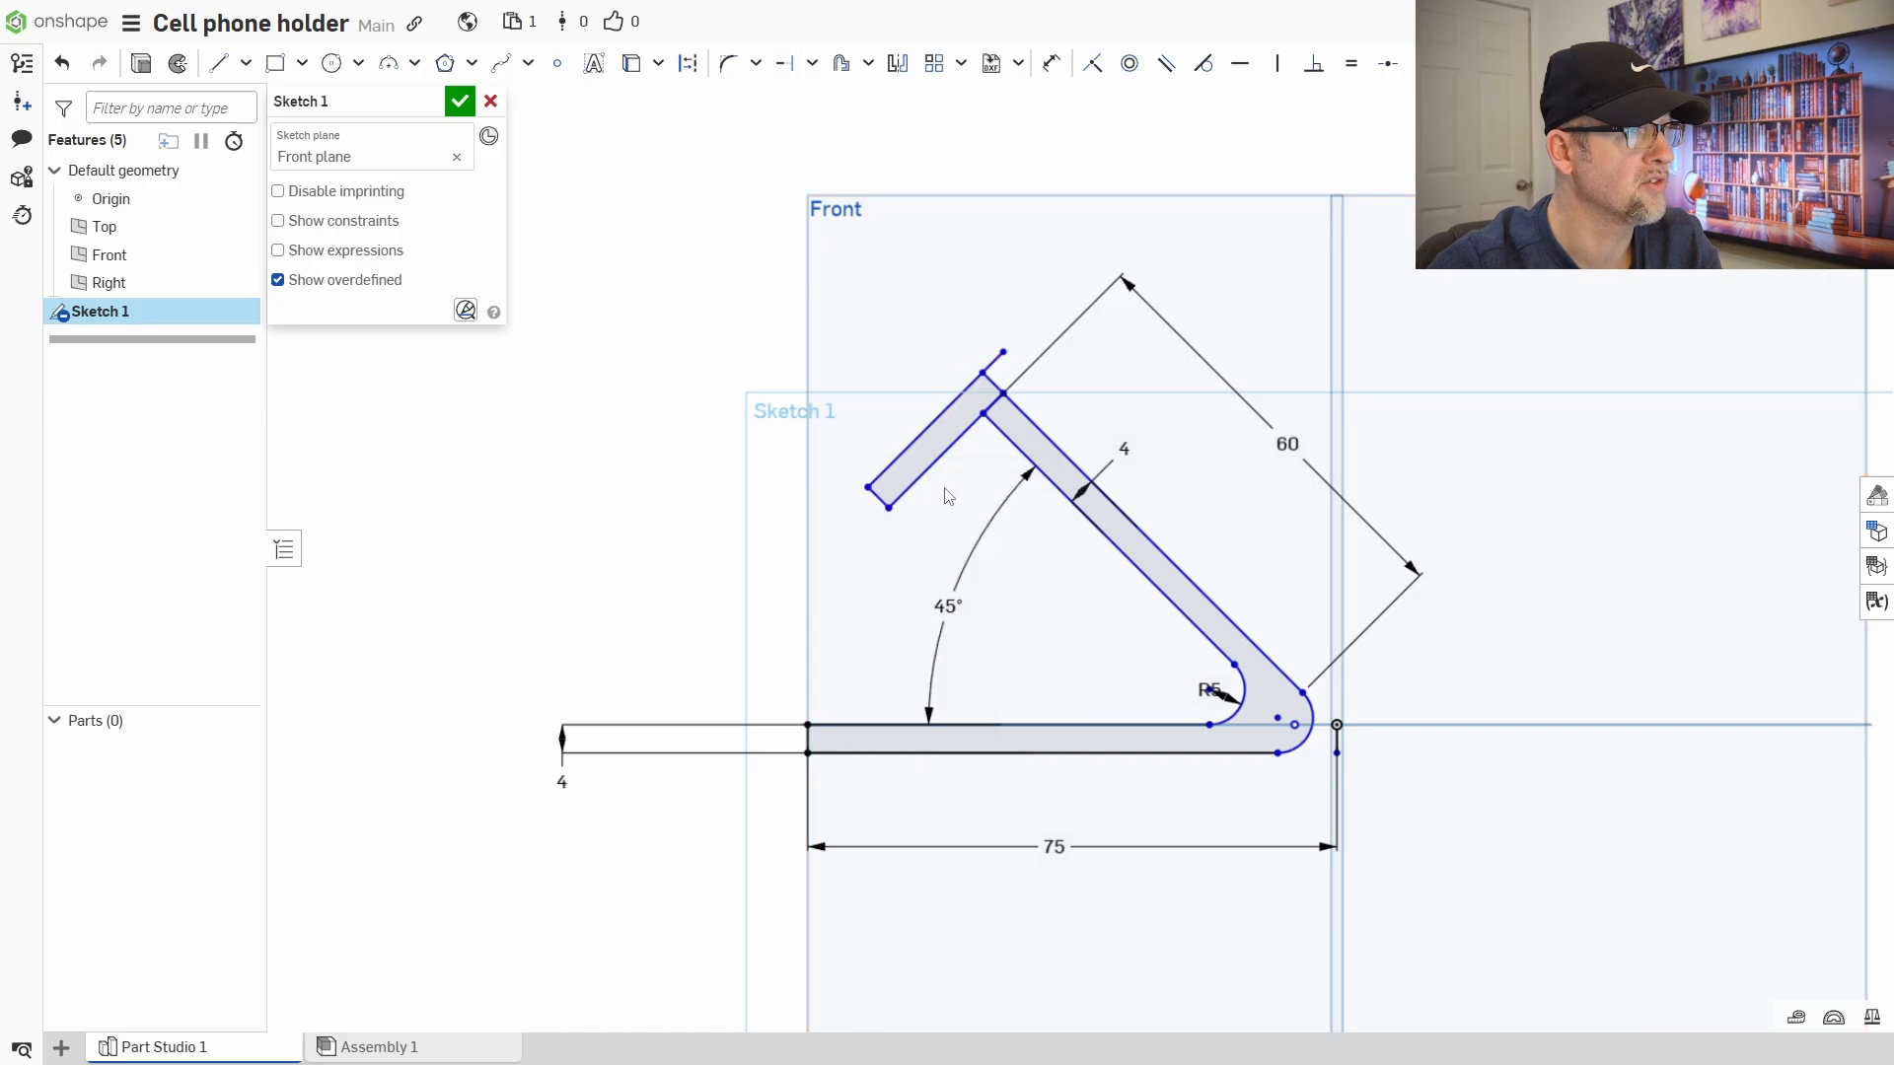
- Trim the overhanging end of the hook's upper line and the short end line across the arm
click(818, 66)
click(817, 139)
click(811, 64)
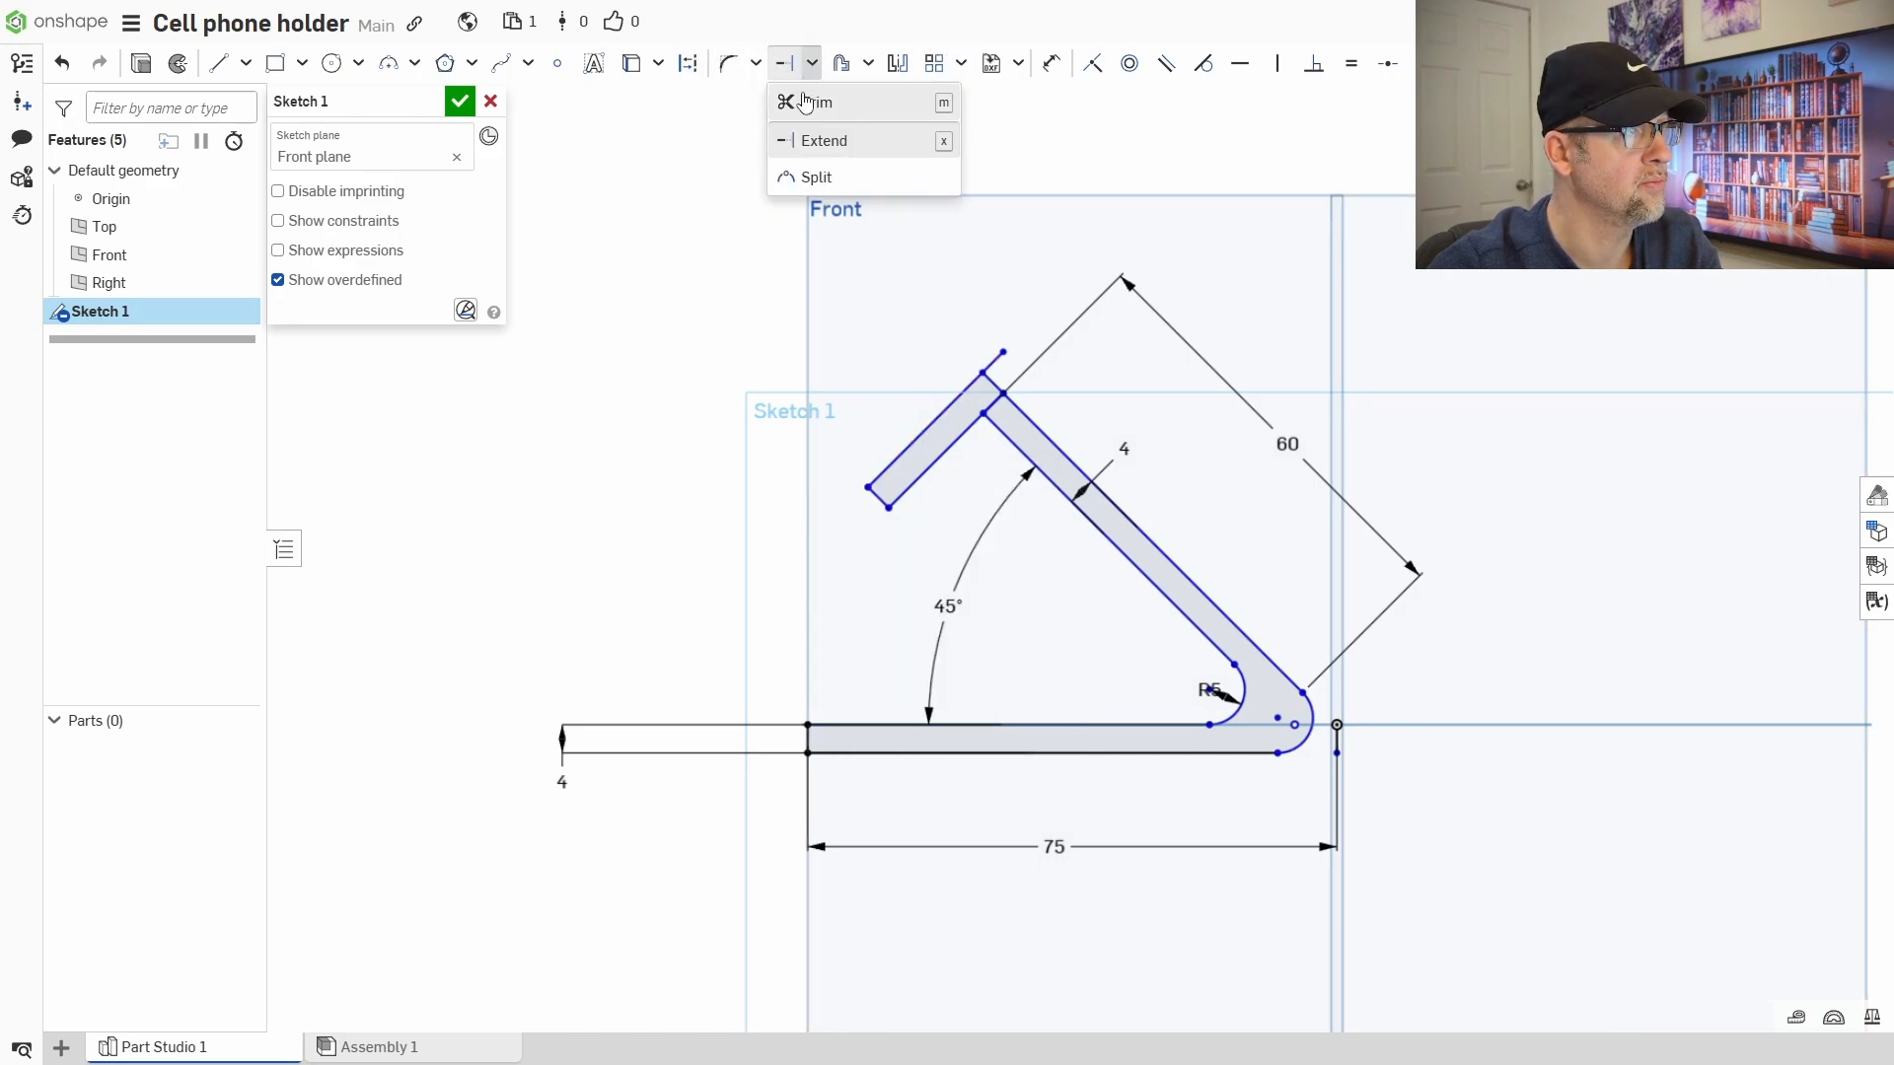
click(805, 102)
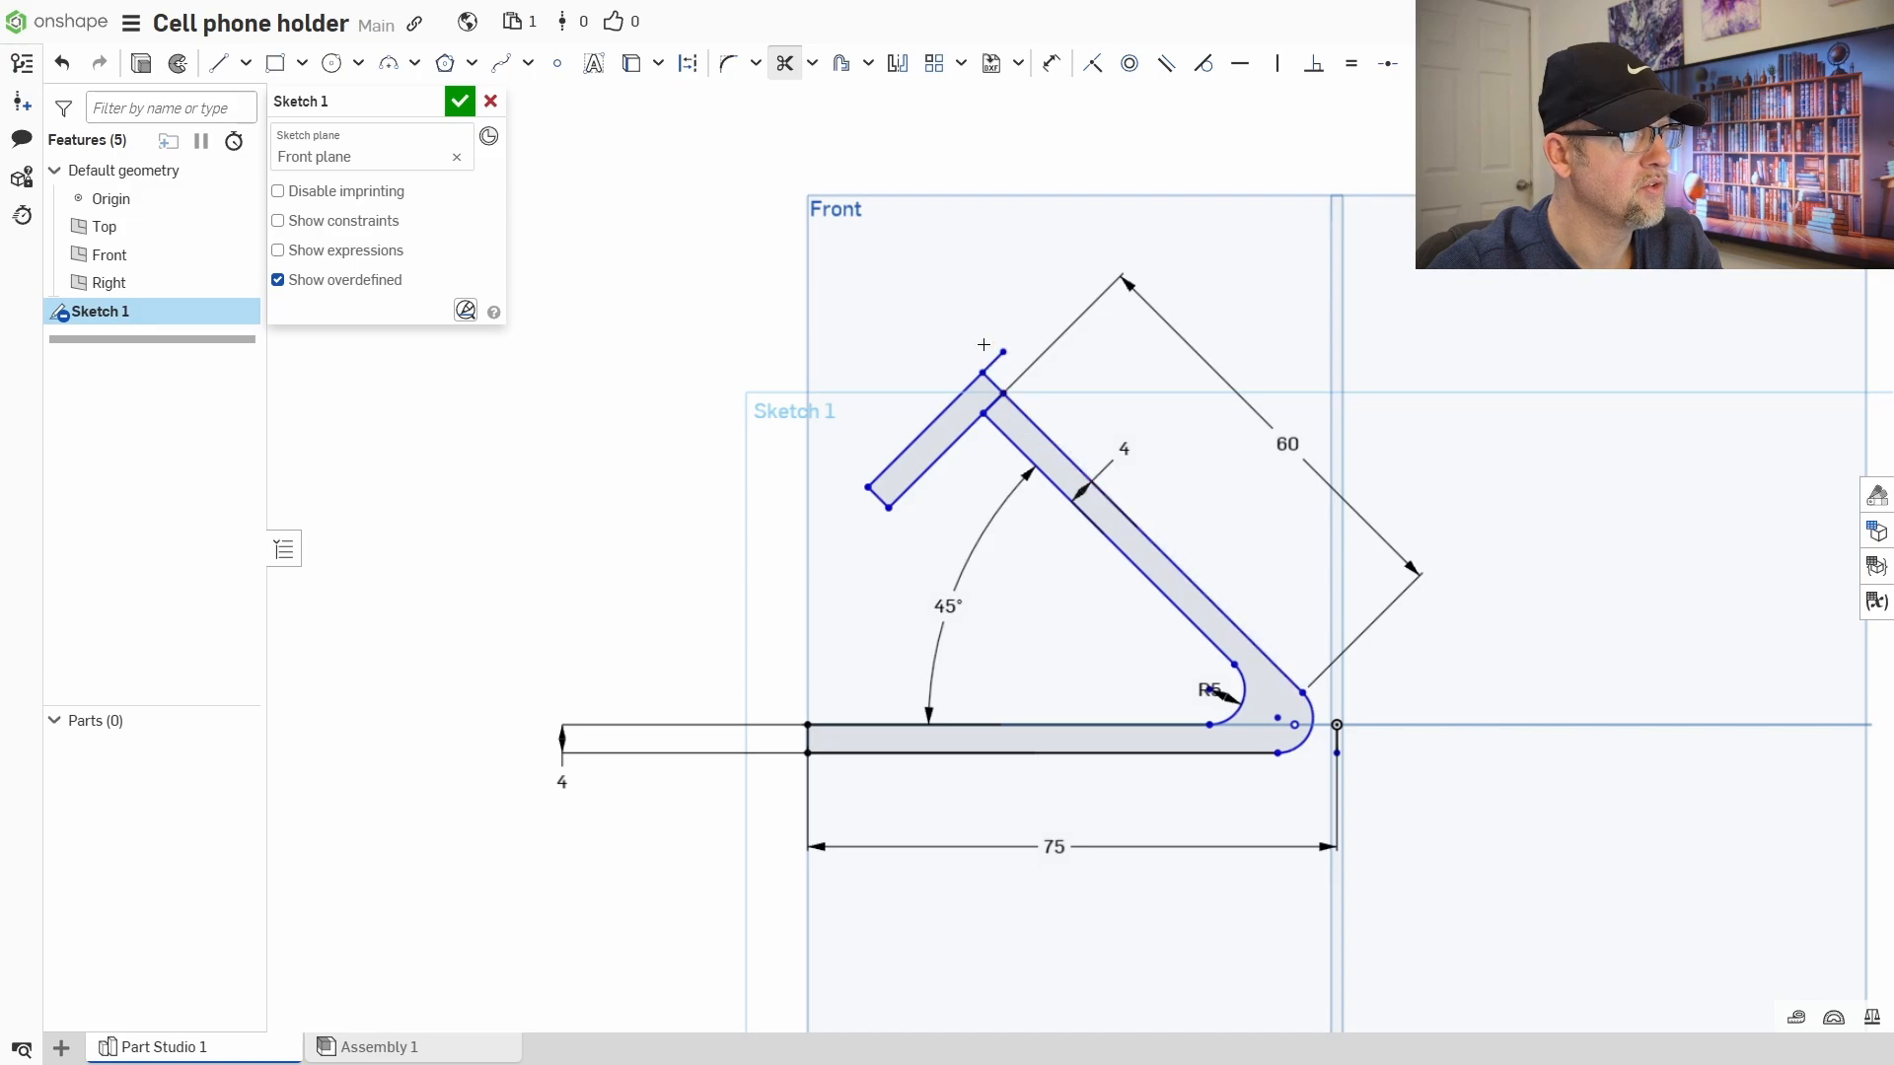
click(994, 381)
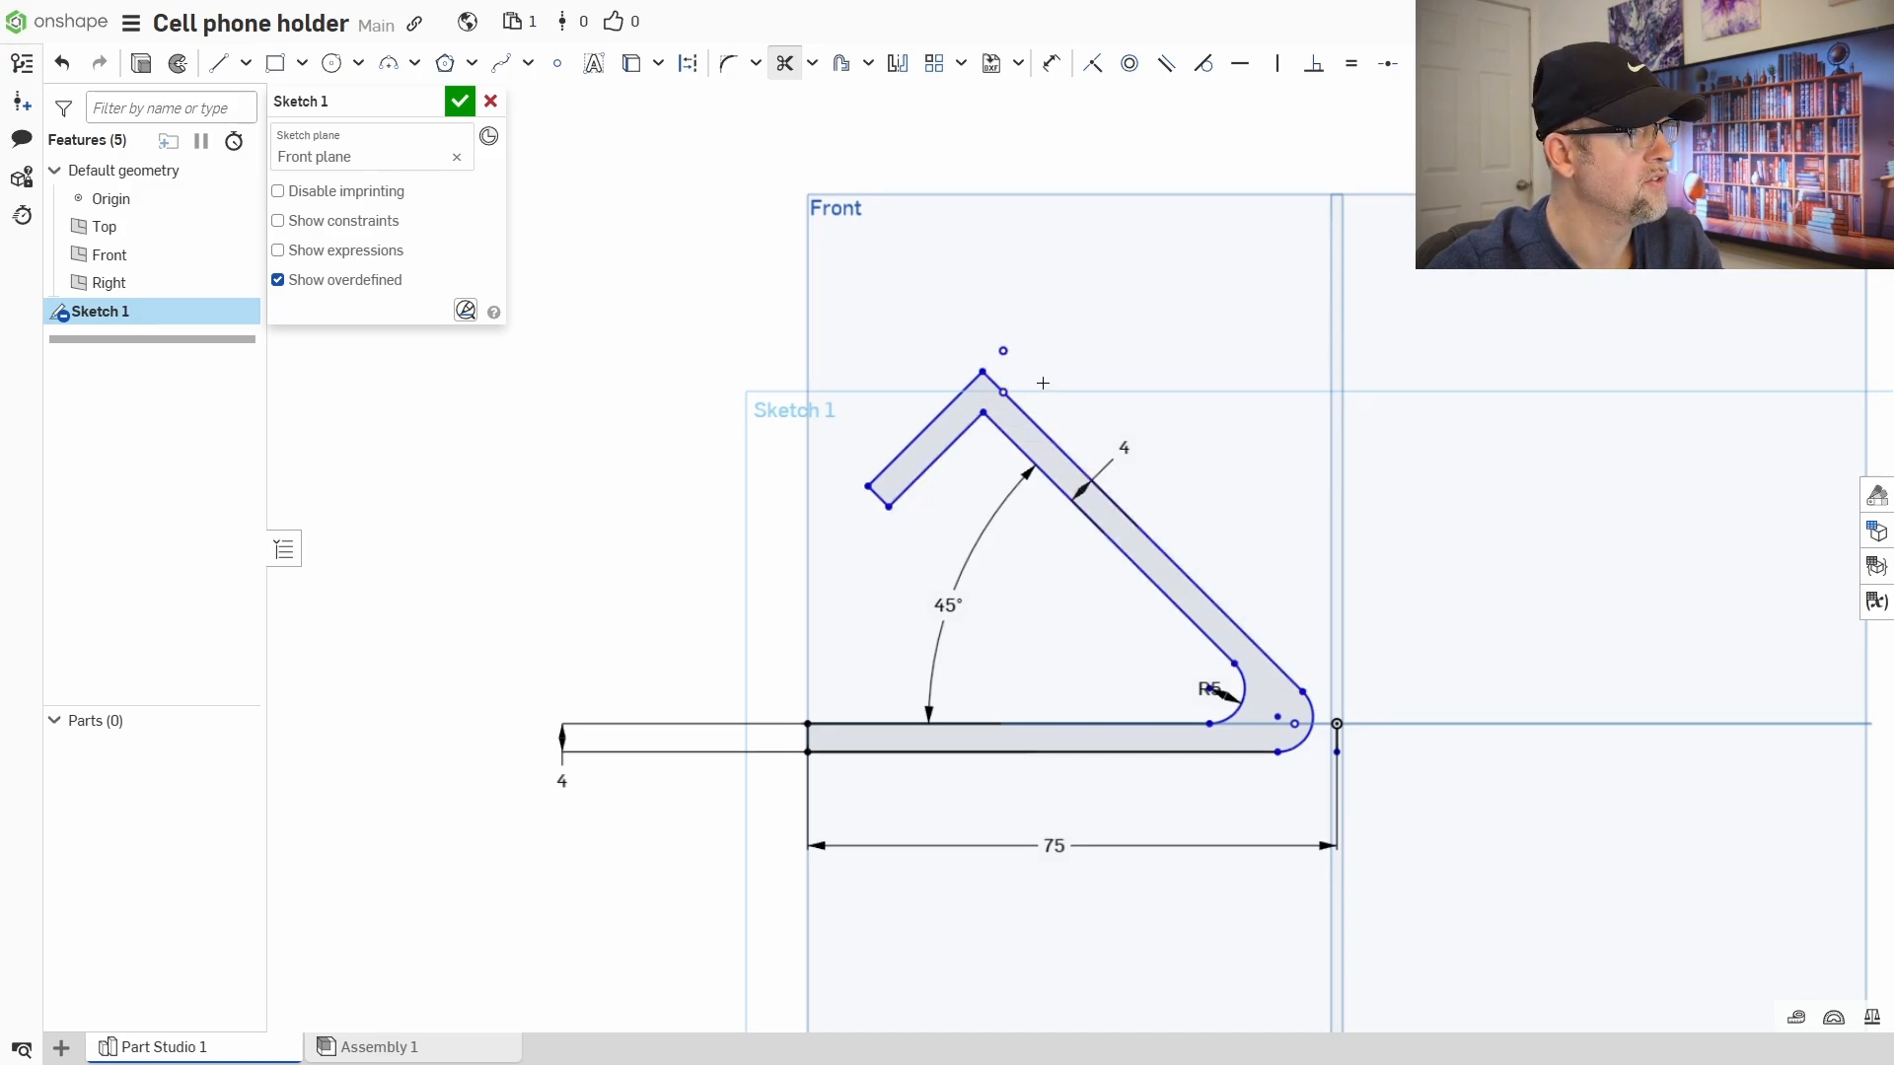
- Try trimming the extended part of the arm's outer line, and undo back to before the arm's end line was trimmed
click(990, 381)
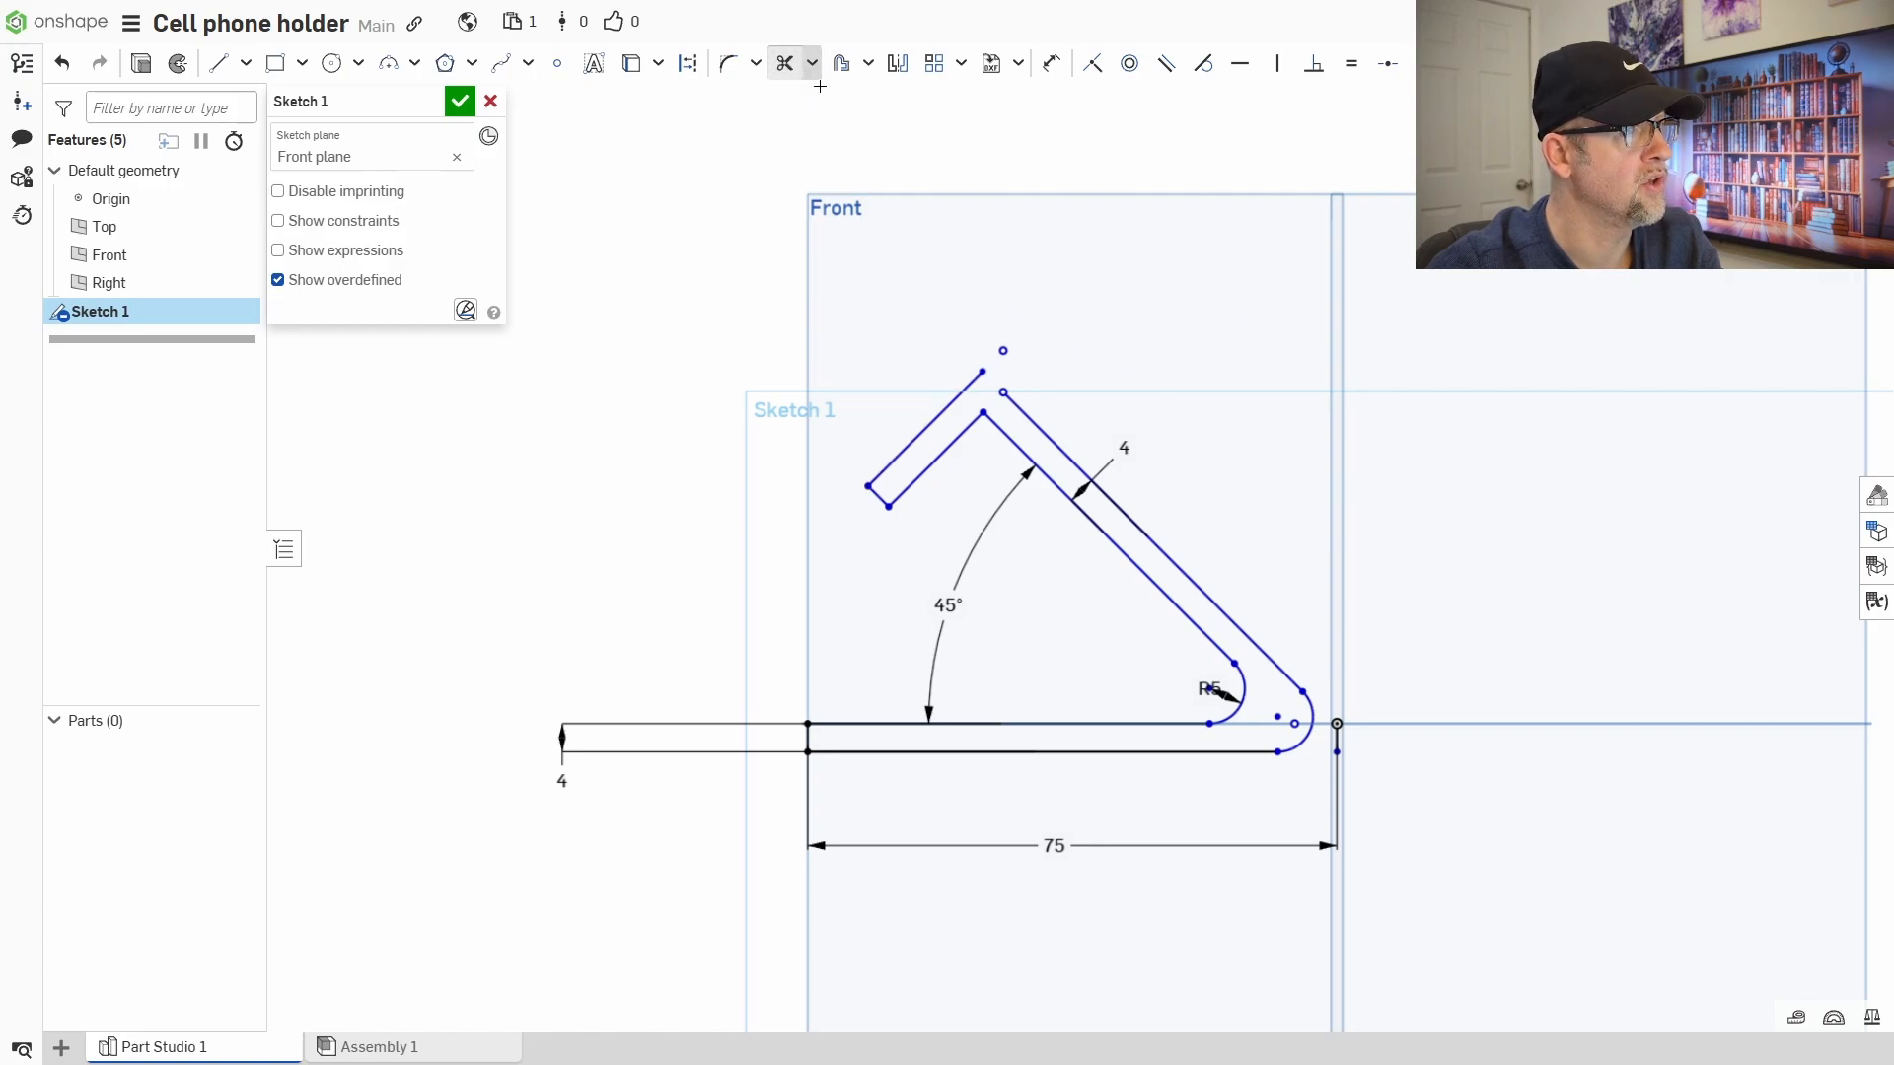
key(Escape)
key(ctrl+z)
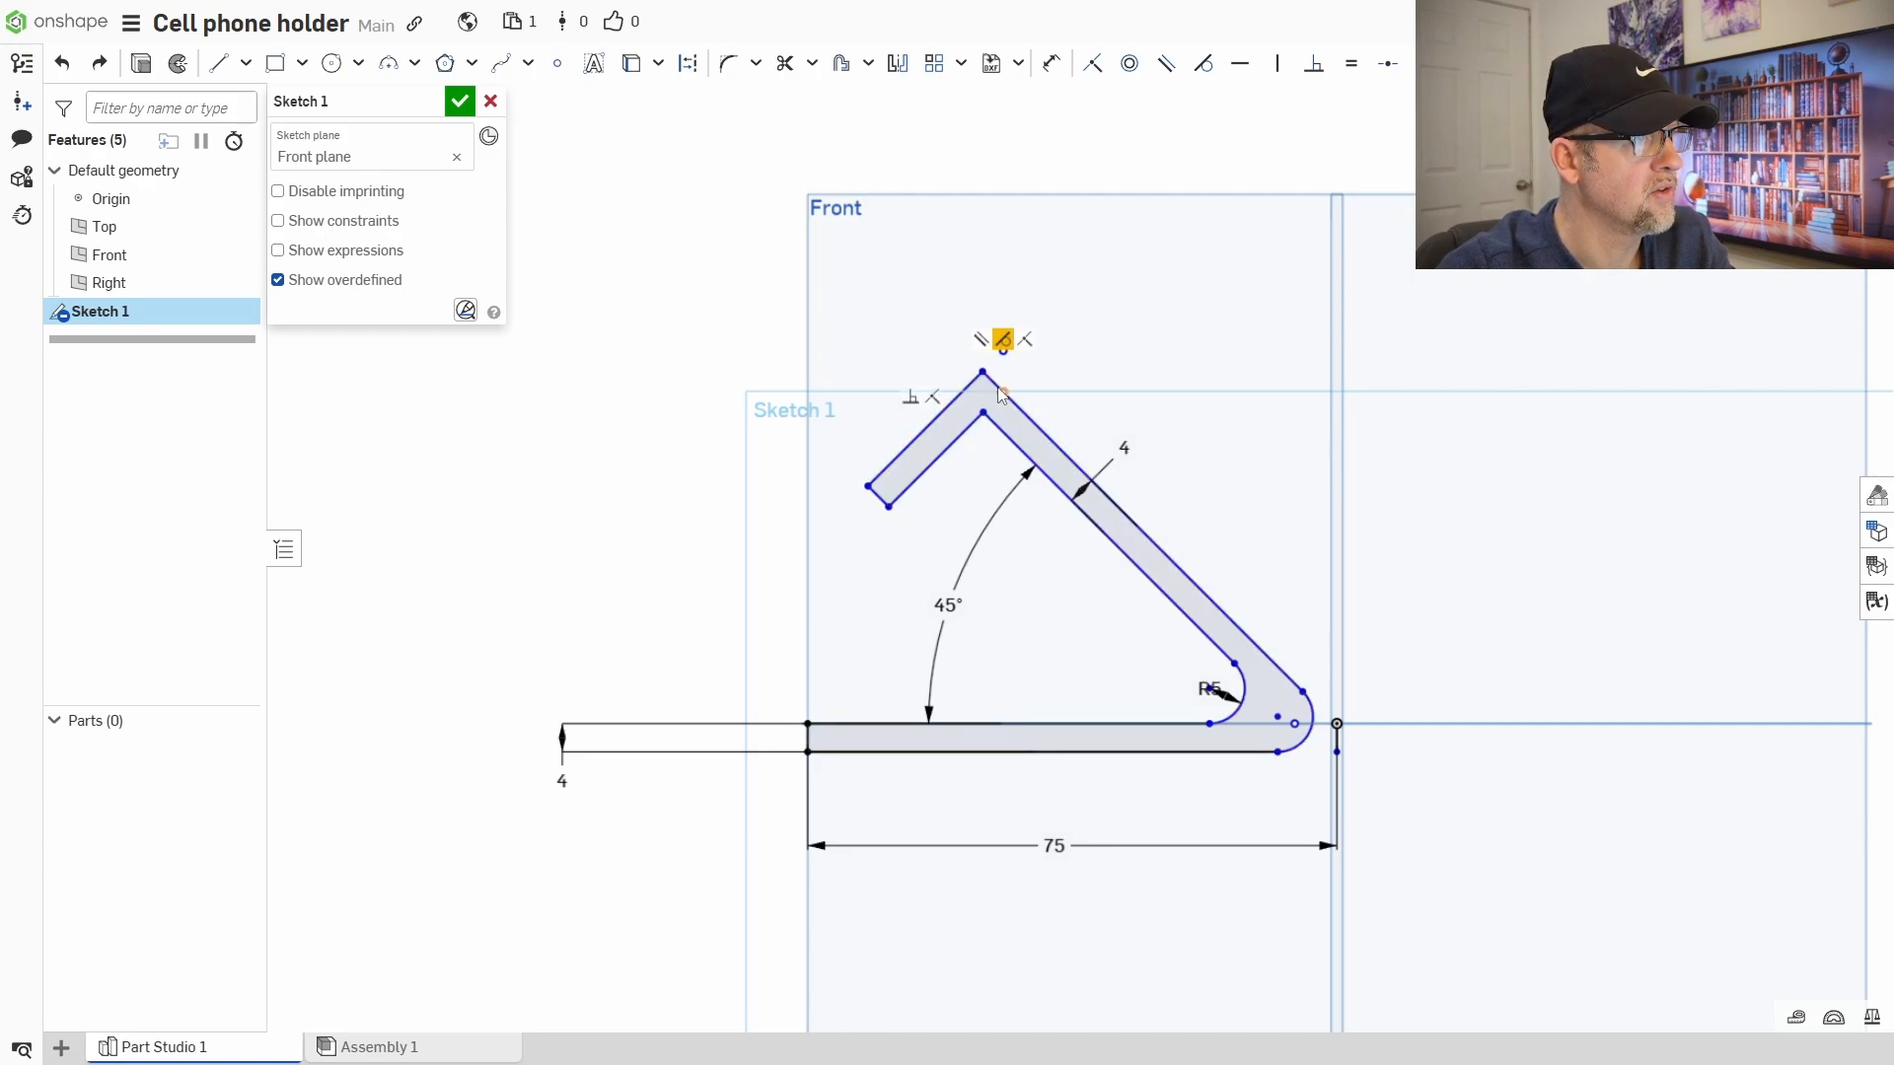
click(998, 340)
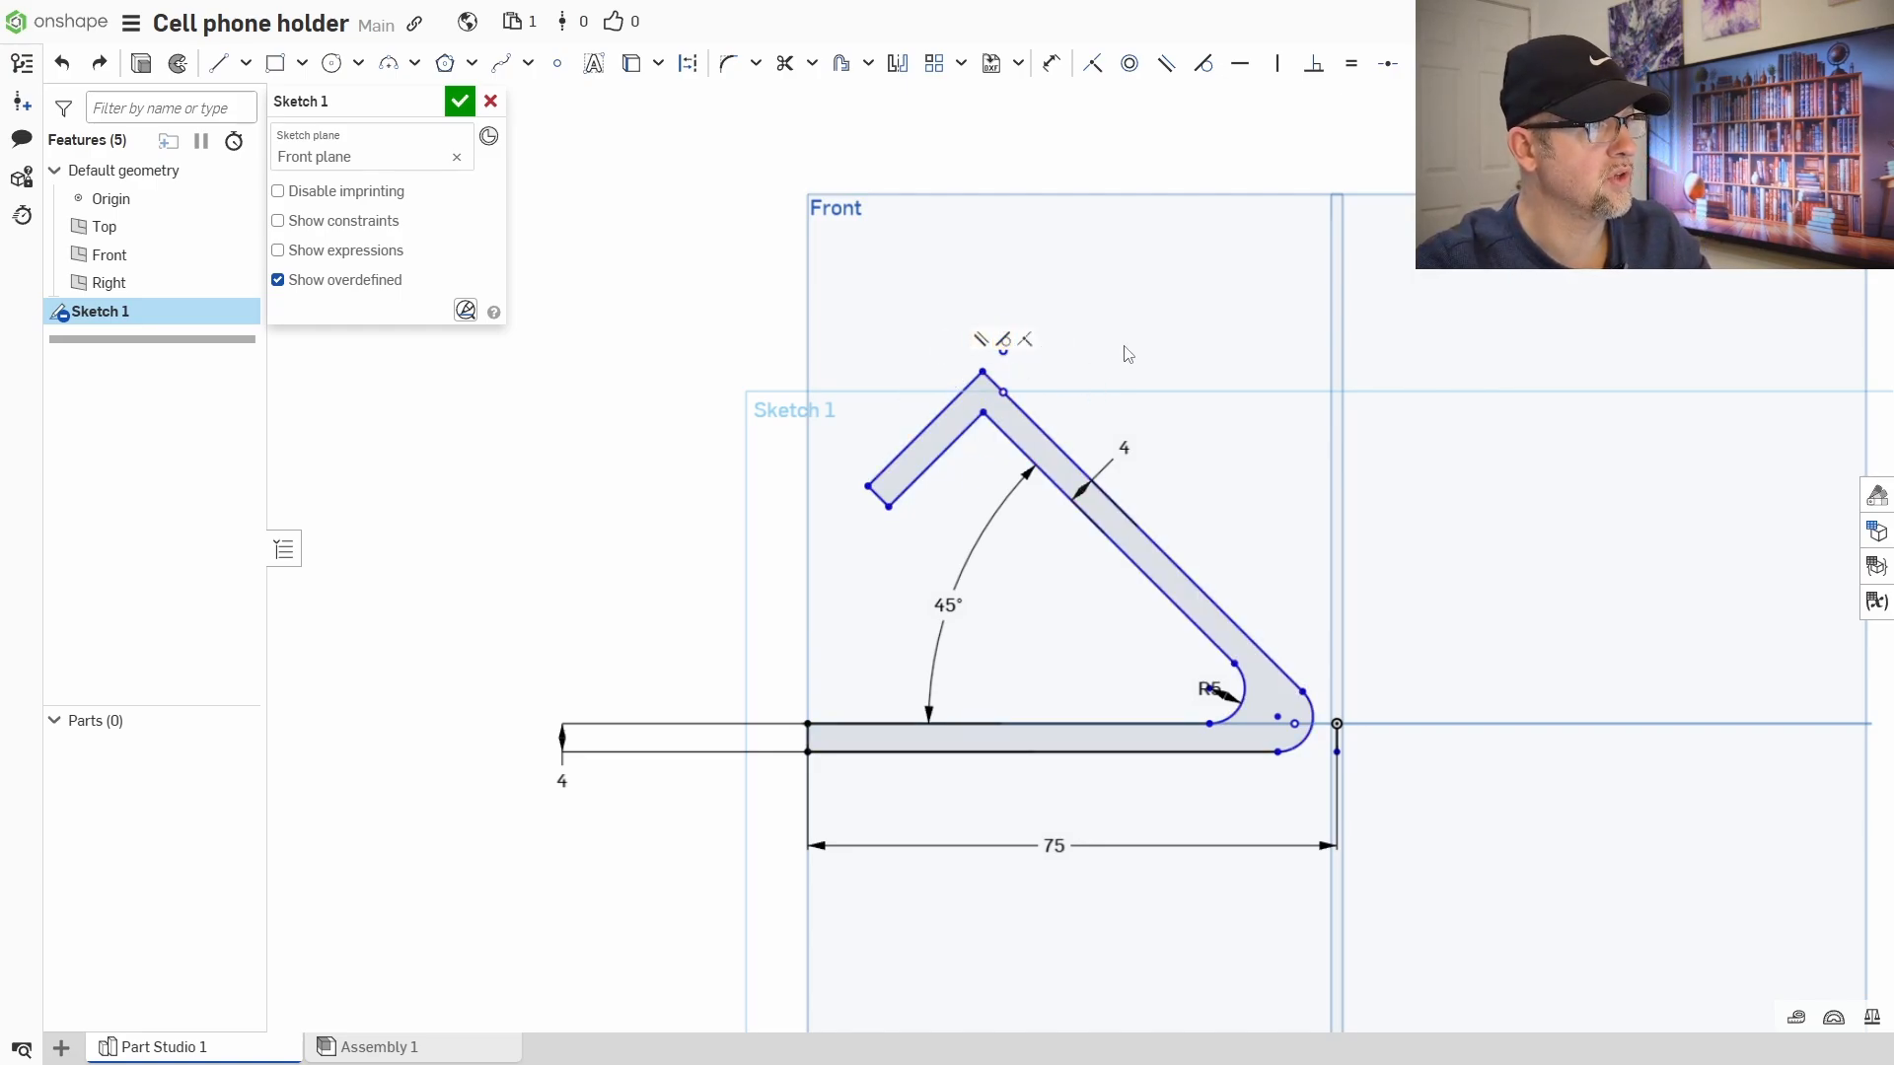
key(ctrl+z)
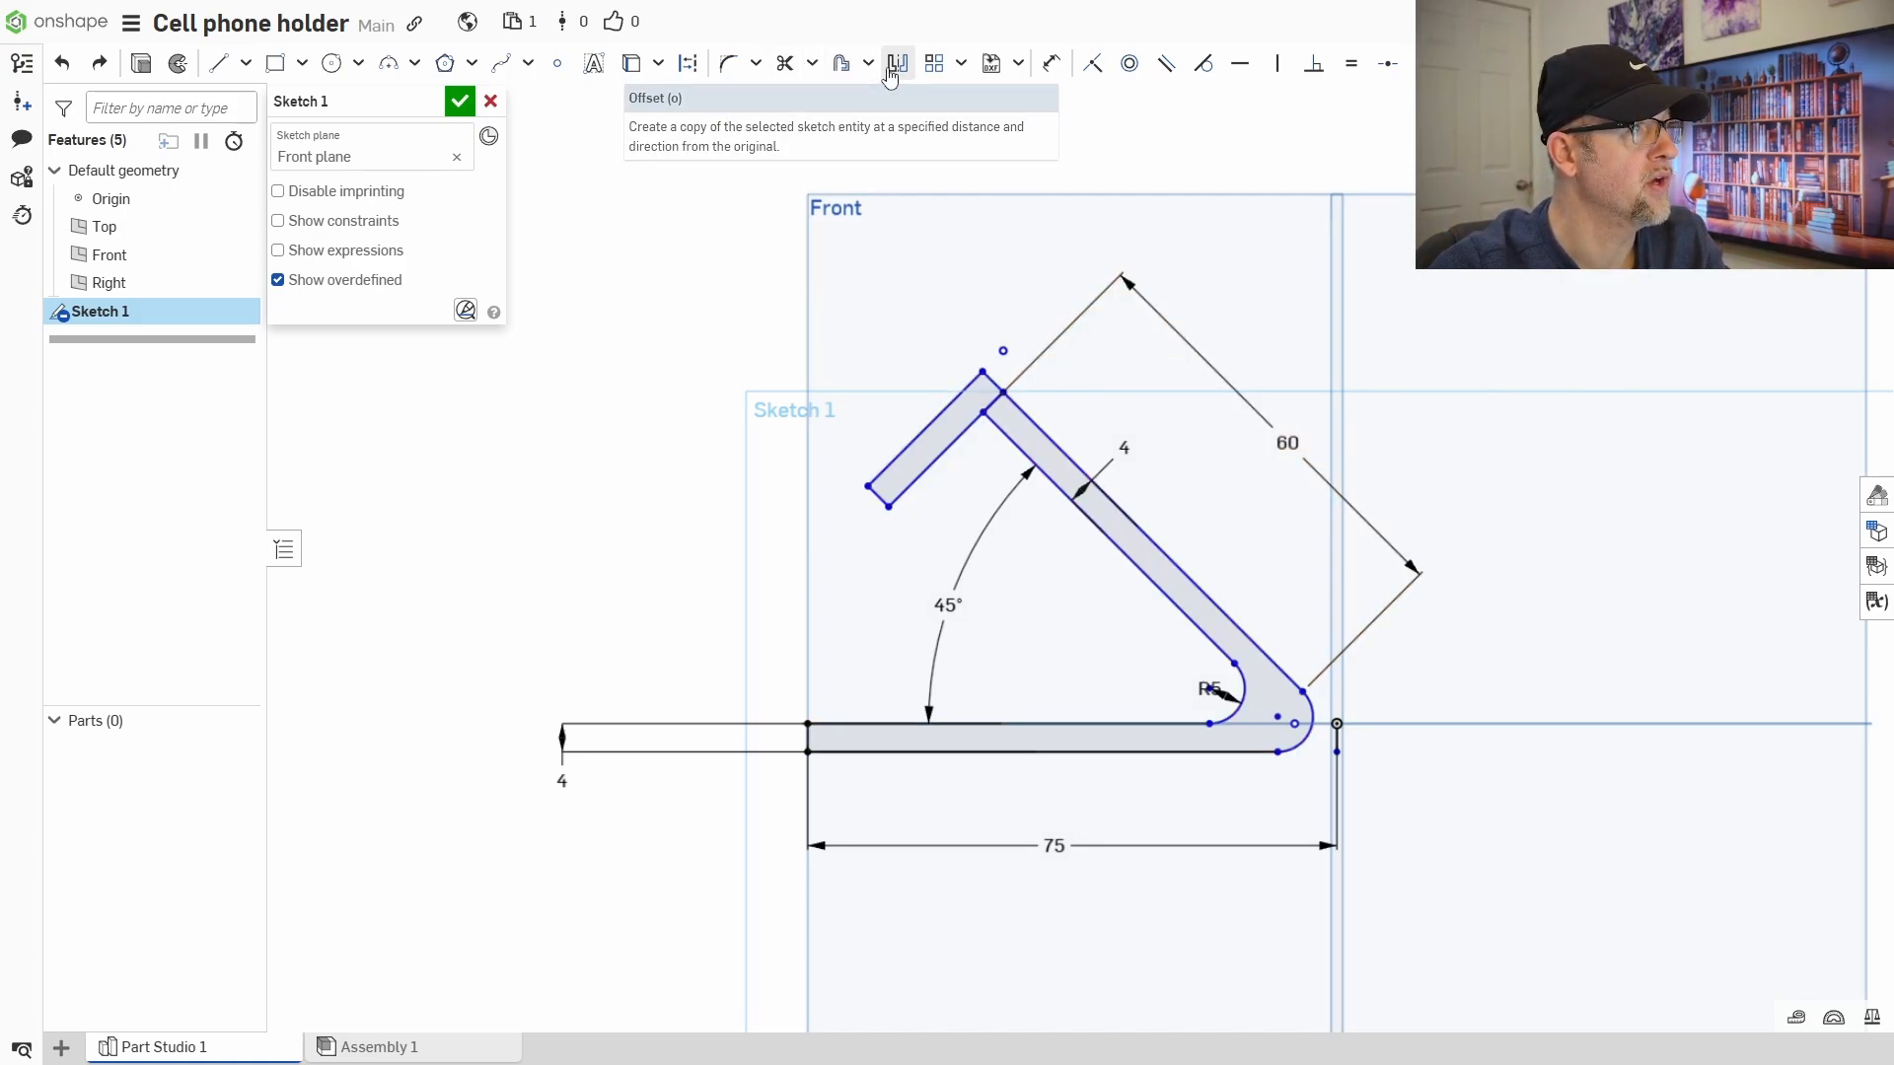
- Trim away the short end line across the arm and the arm's entire outer line
click(787, 65)
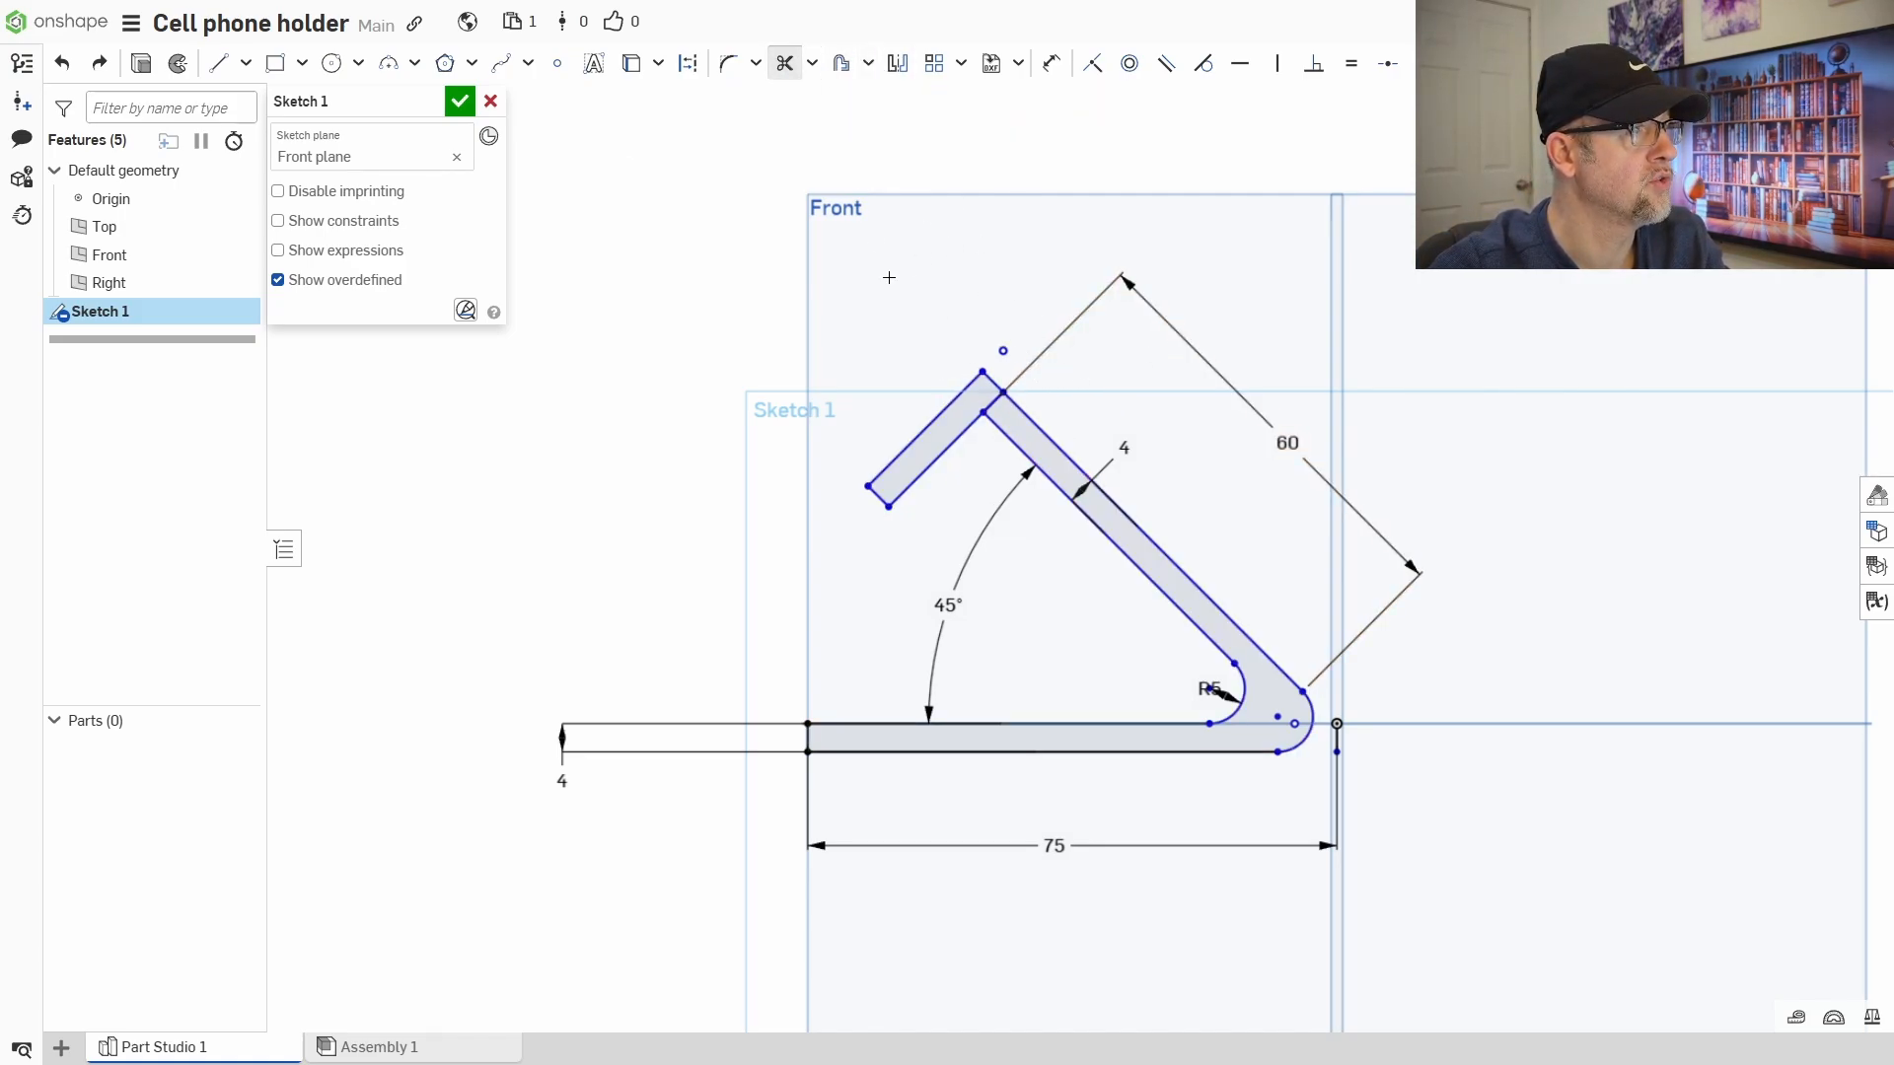
click(982, 394)
scroll(1036, 424, up, 5)
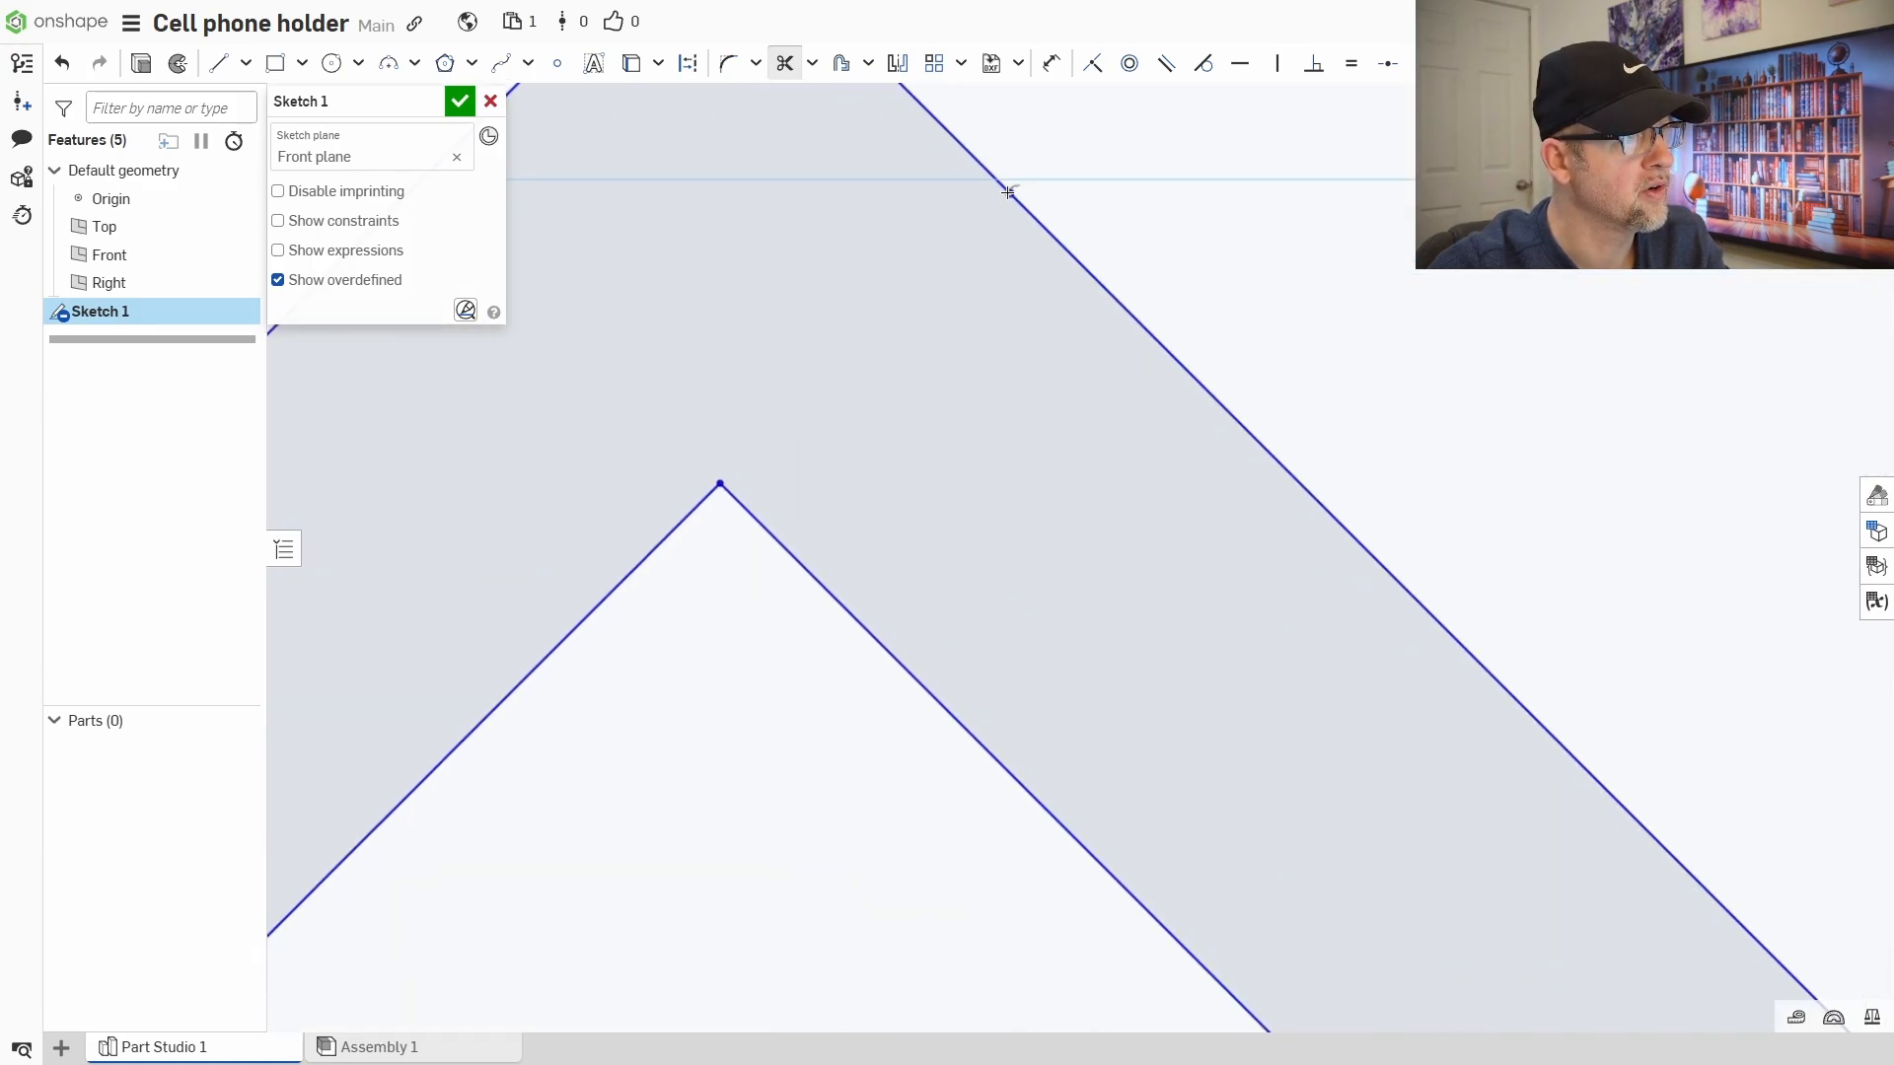
click(1007, 193)
scroll(977, 394, down, 5)
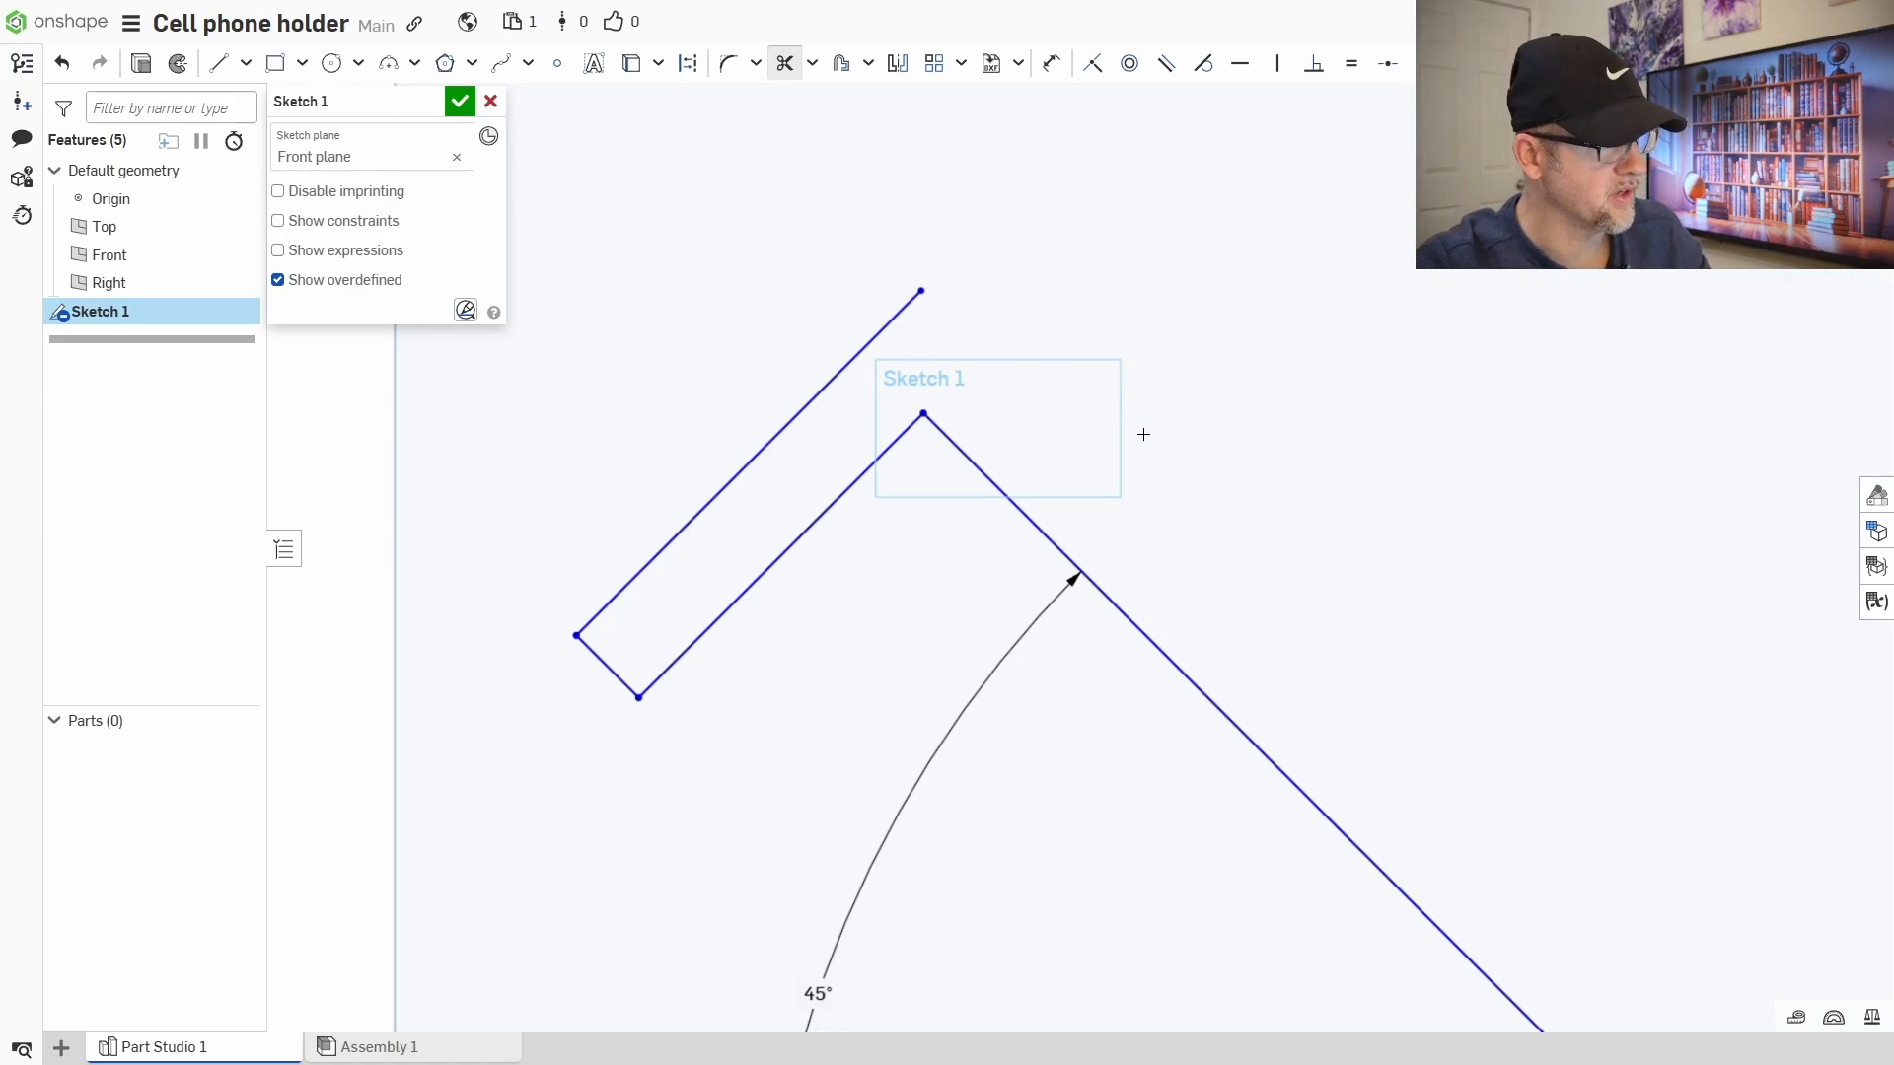
scroll(1143, 434, down, 3)
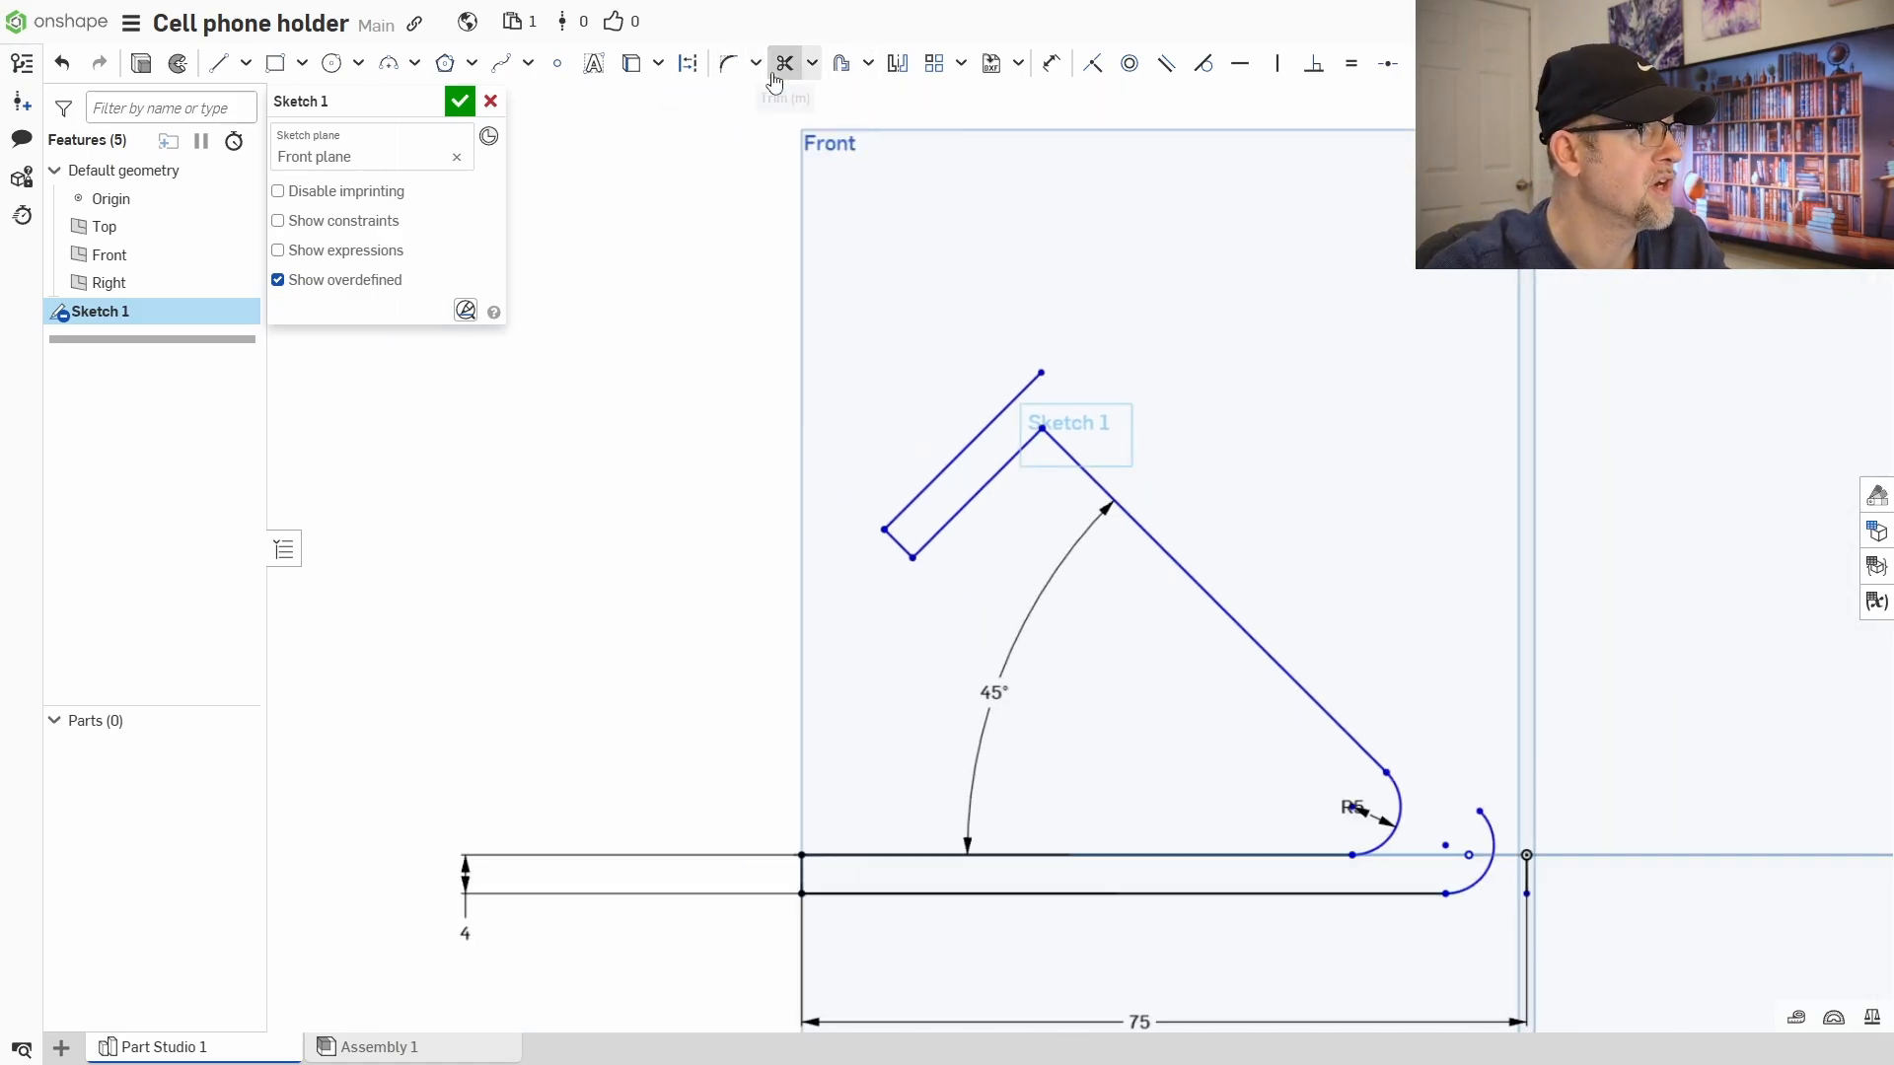
- Redraw the arm's outer line from the free endpoint of the hook's upper line to the upper endpoint of the outer fillet
click(219, 66)
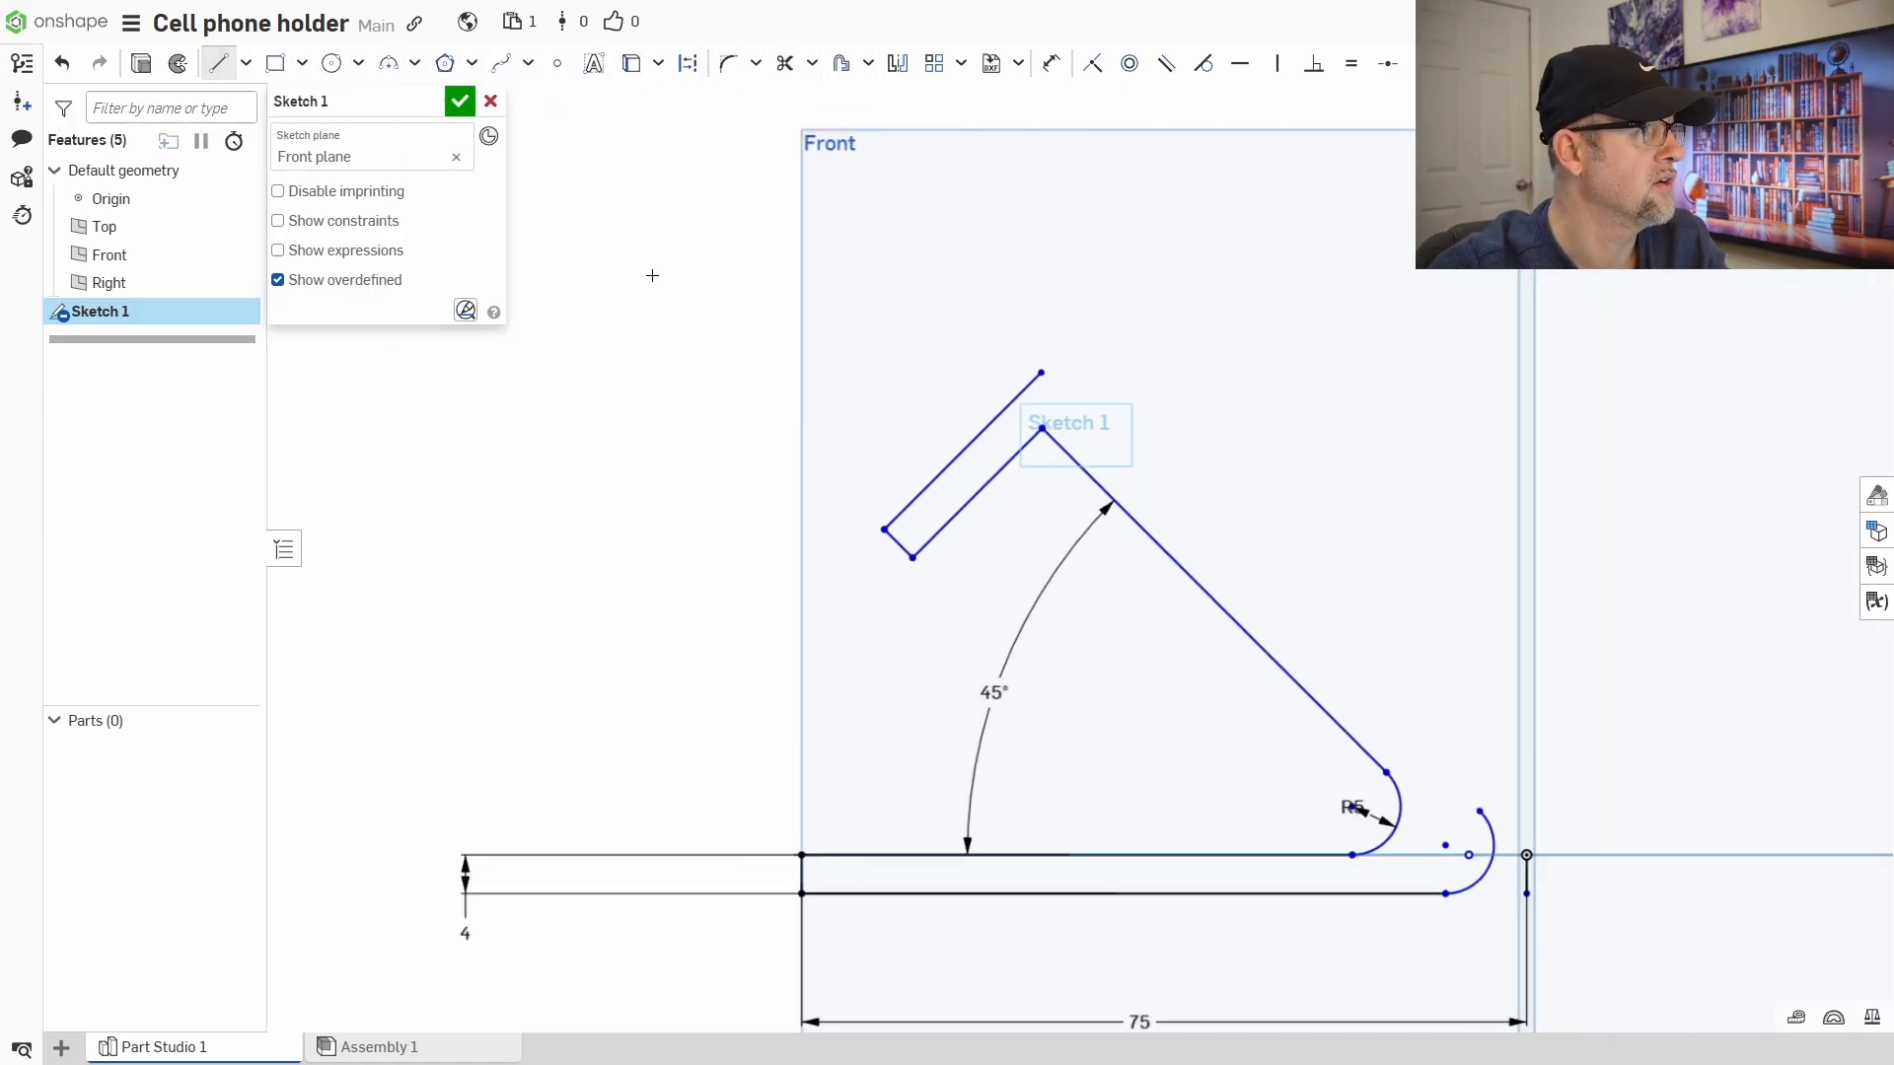
click(1042, 371)
click(1480, 811)
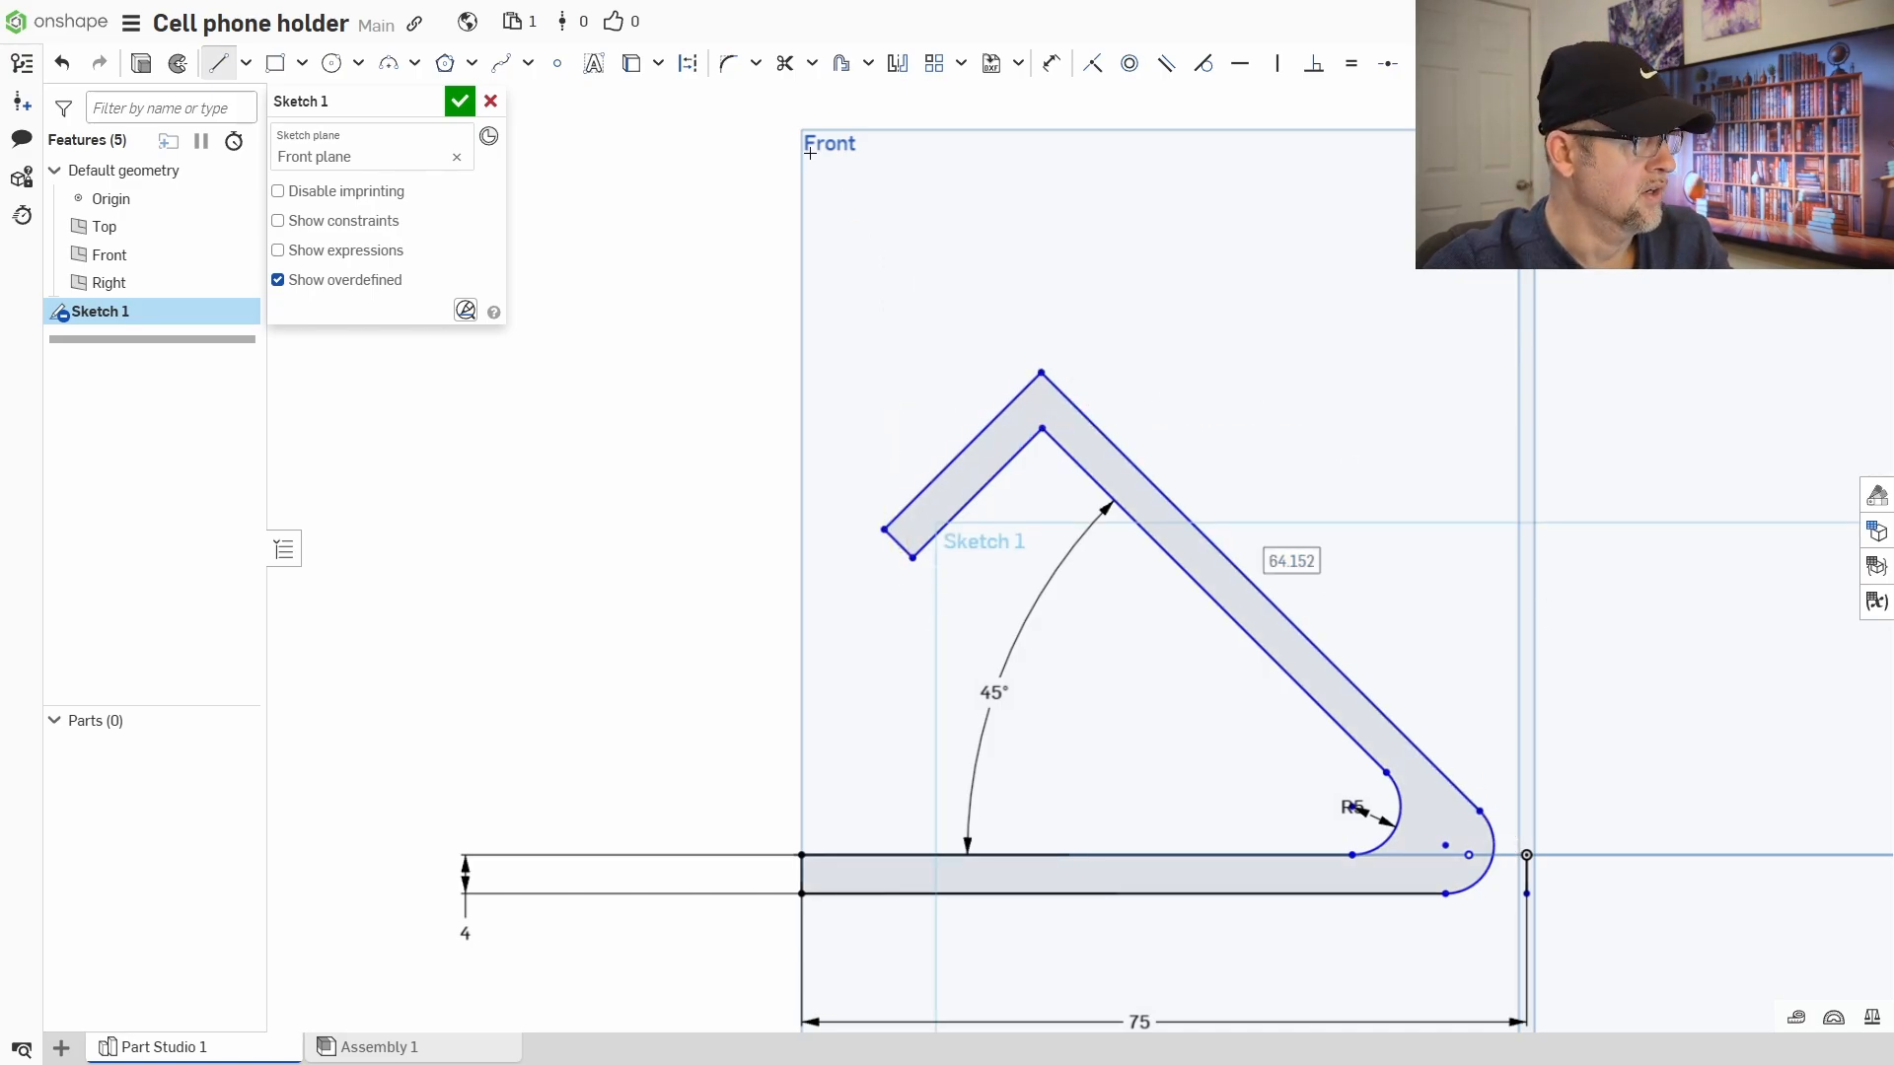
click(728, 65)
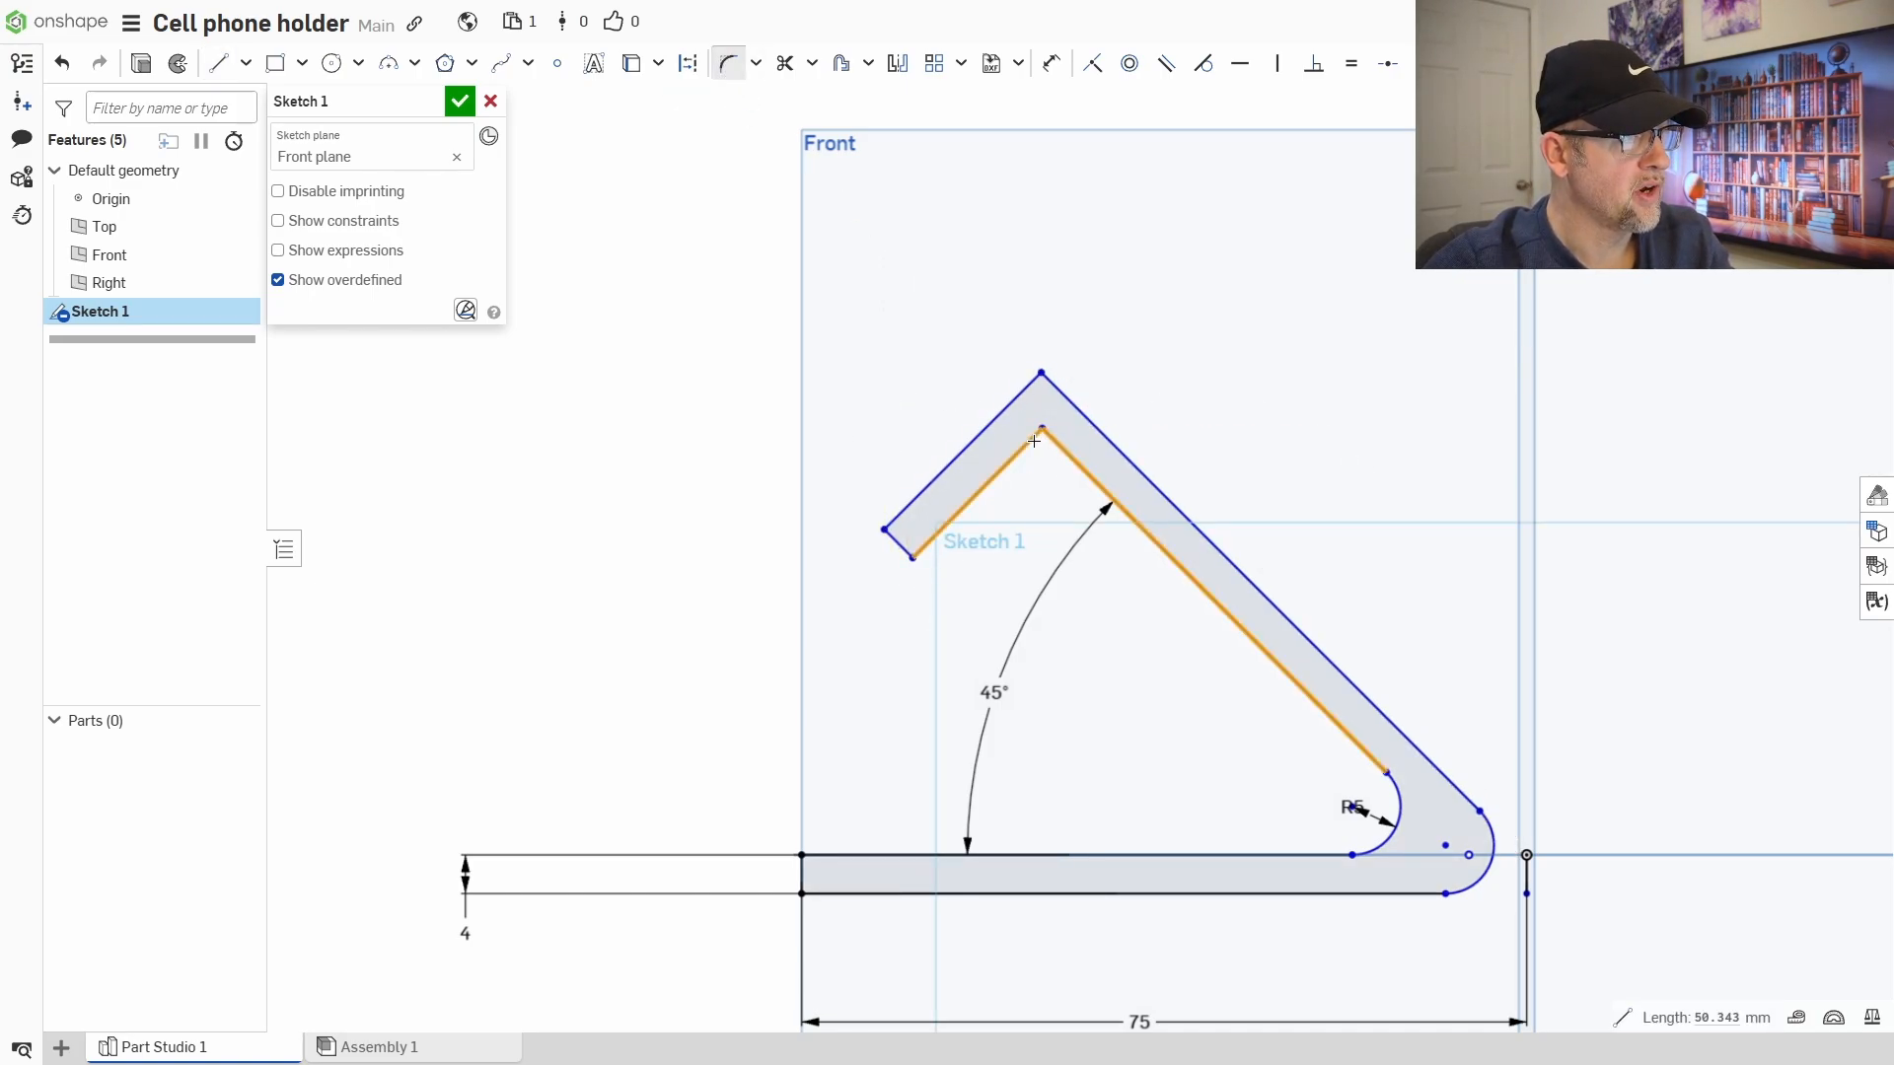
middle_drag(1052, 508, 1054, 513)
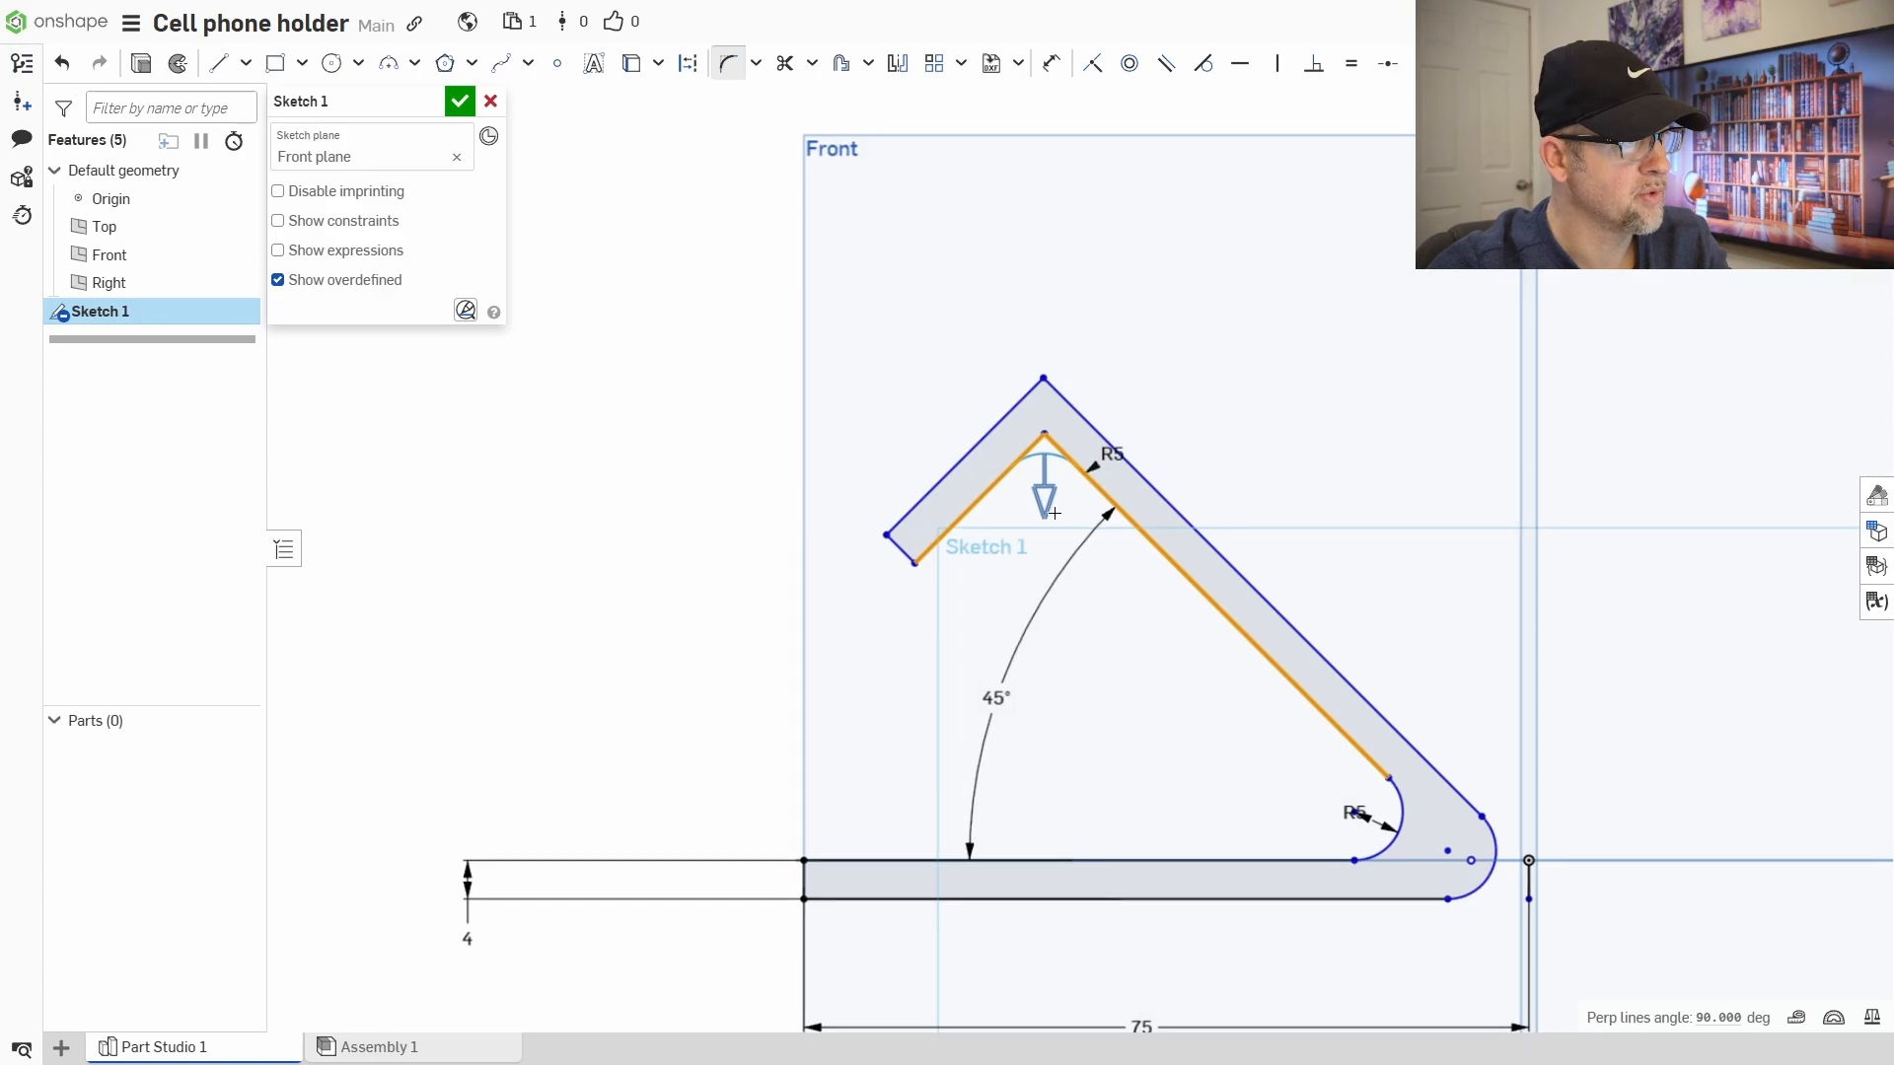
right_click(1050, 508)
click(1105, 520)
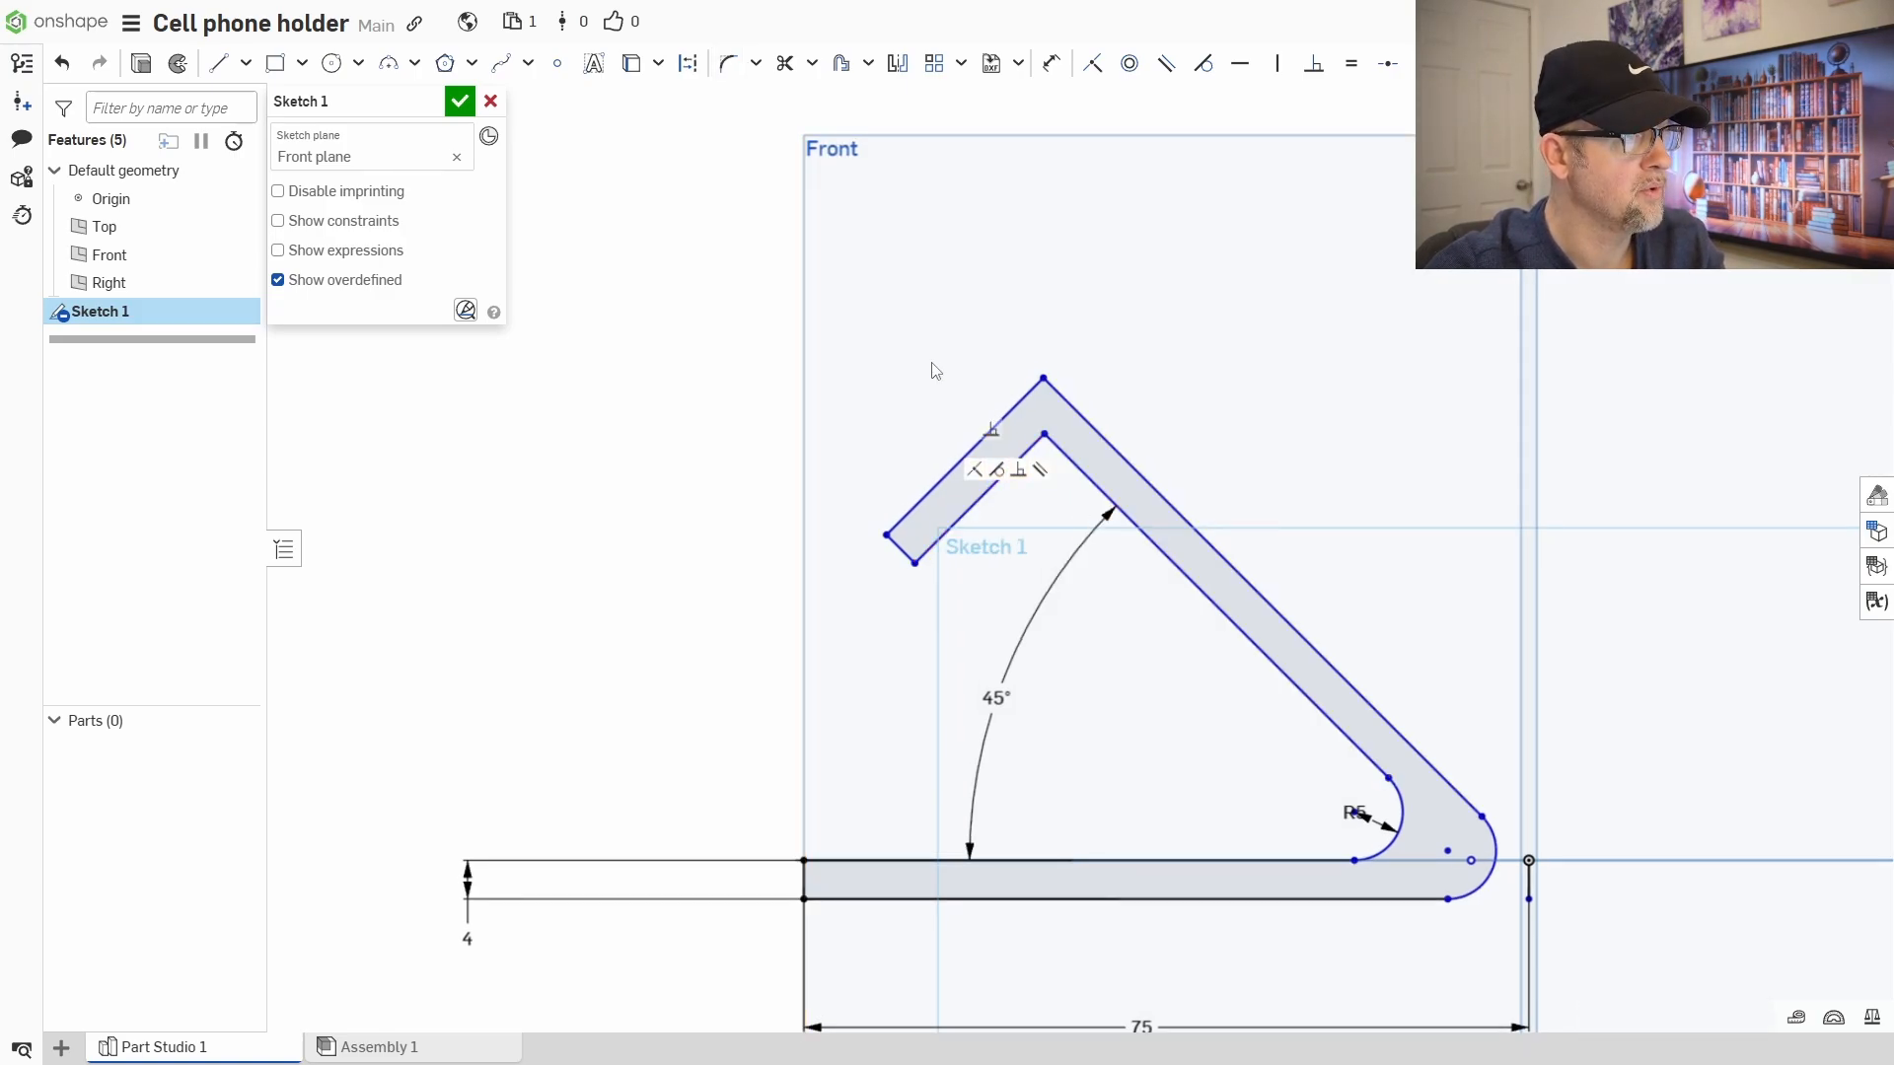
- Fillet the inner and outer corners where the hook meets the arm with a 5 mm radius
click(729, 64)
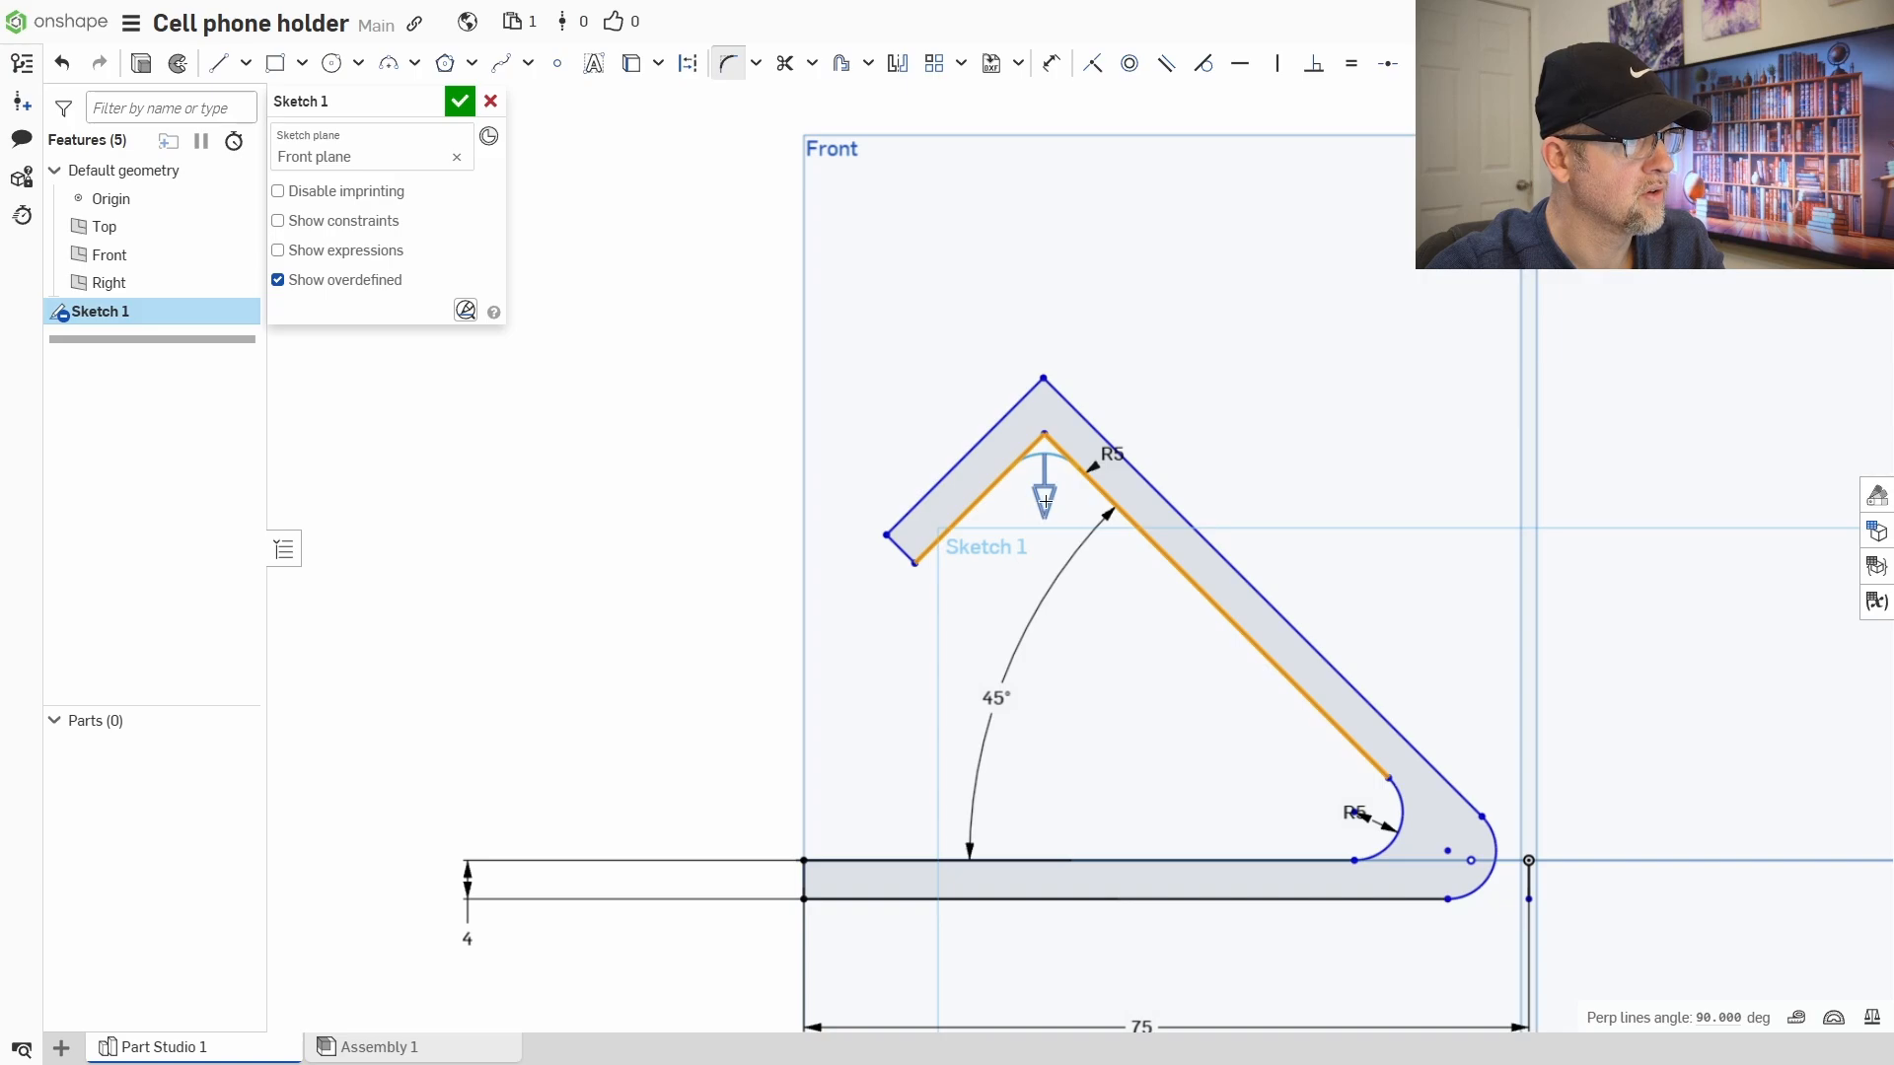
click(1043, 516)
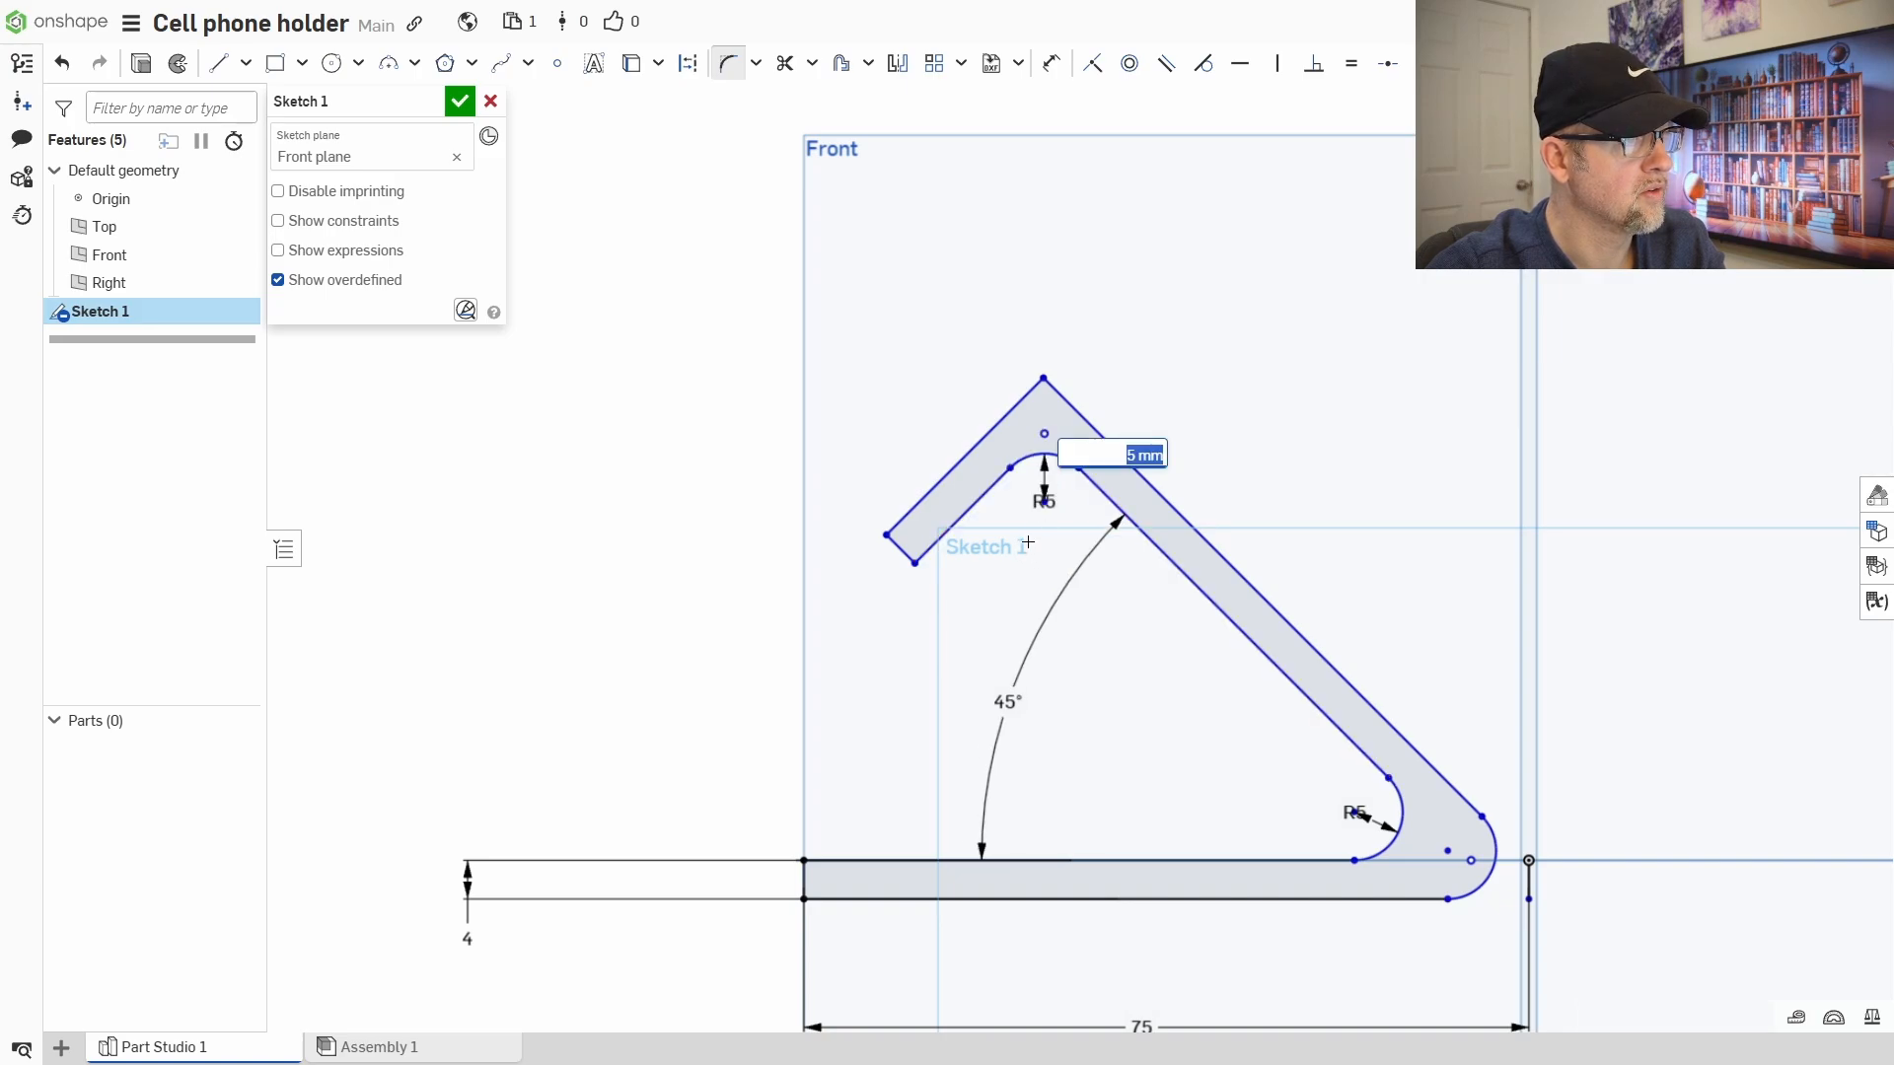
click(1053, 390)
click(1035, 387)
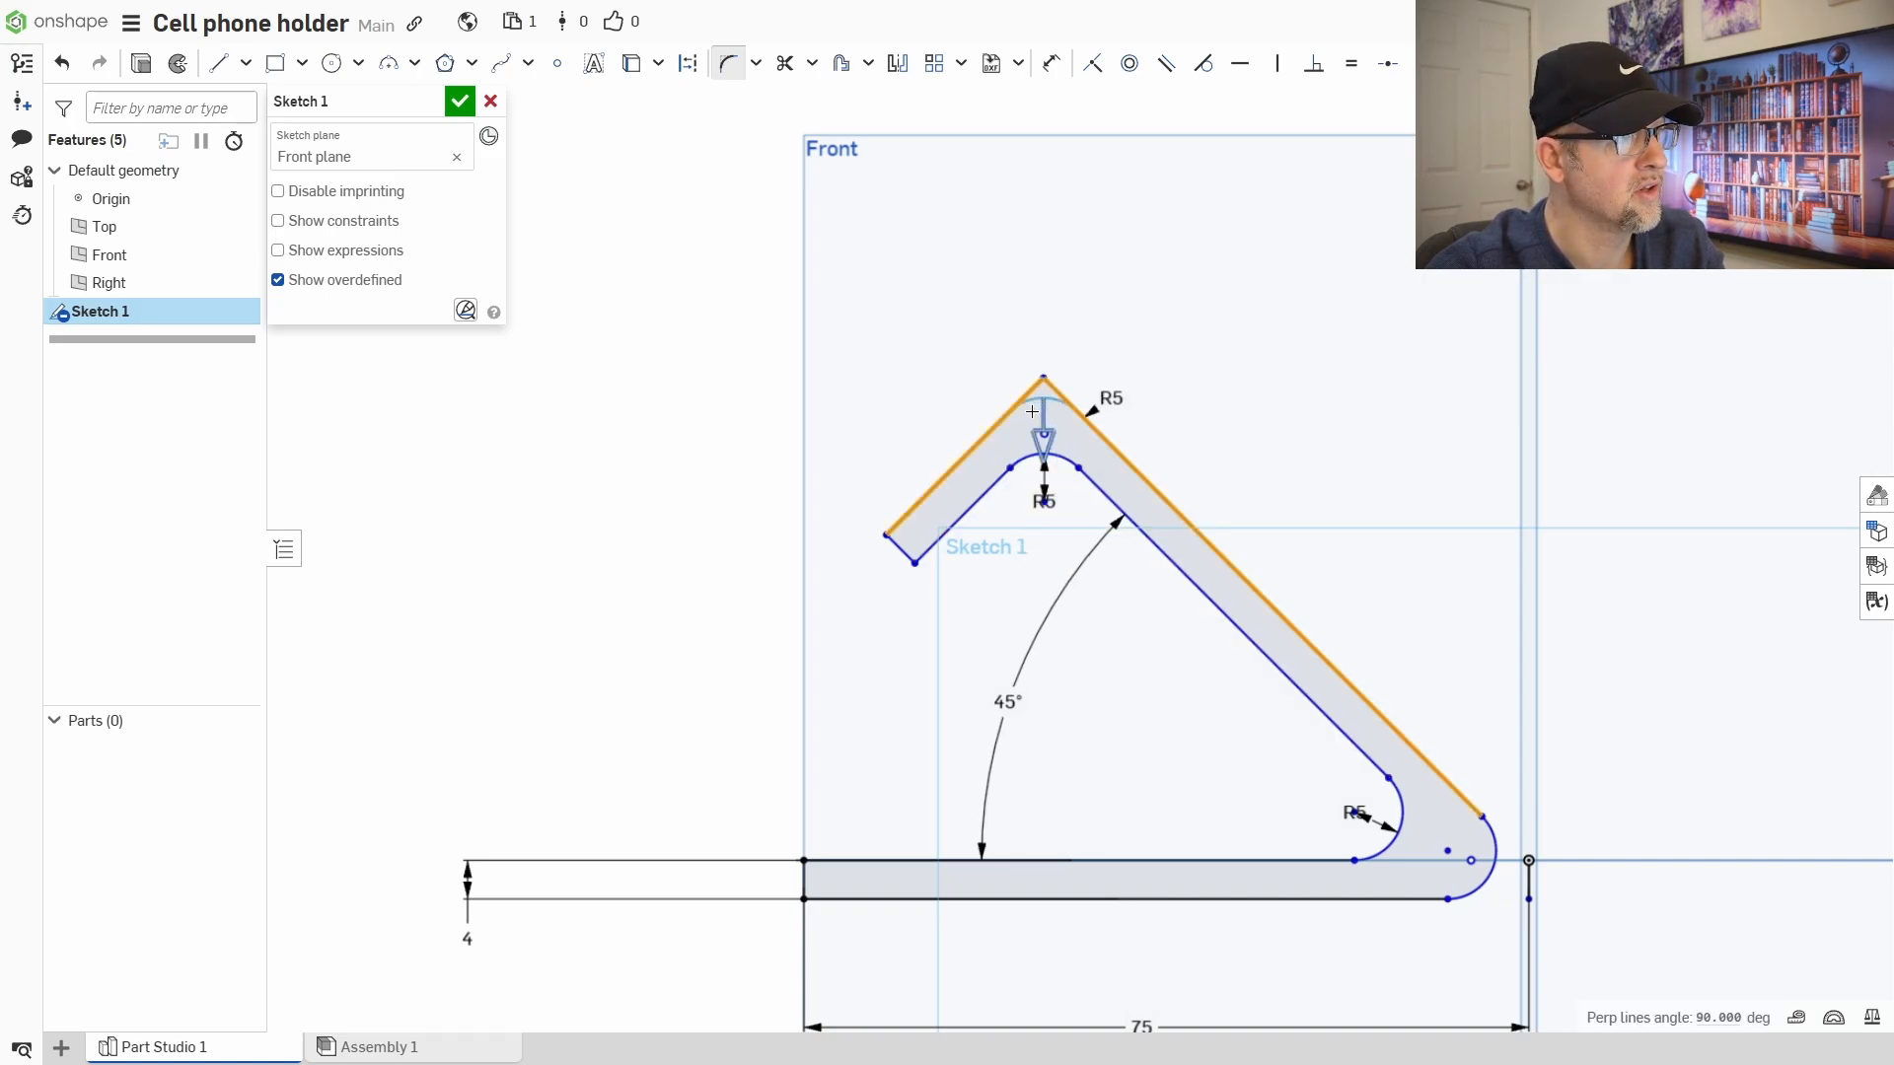
click(1032, 492)
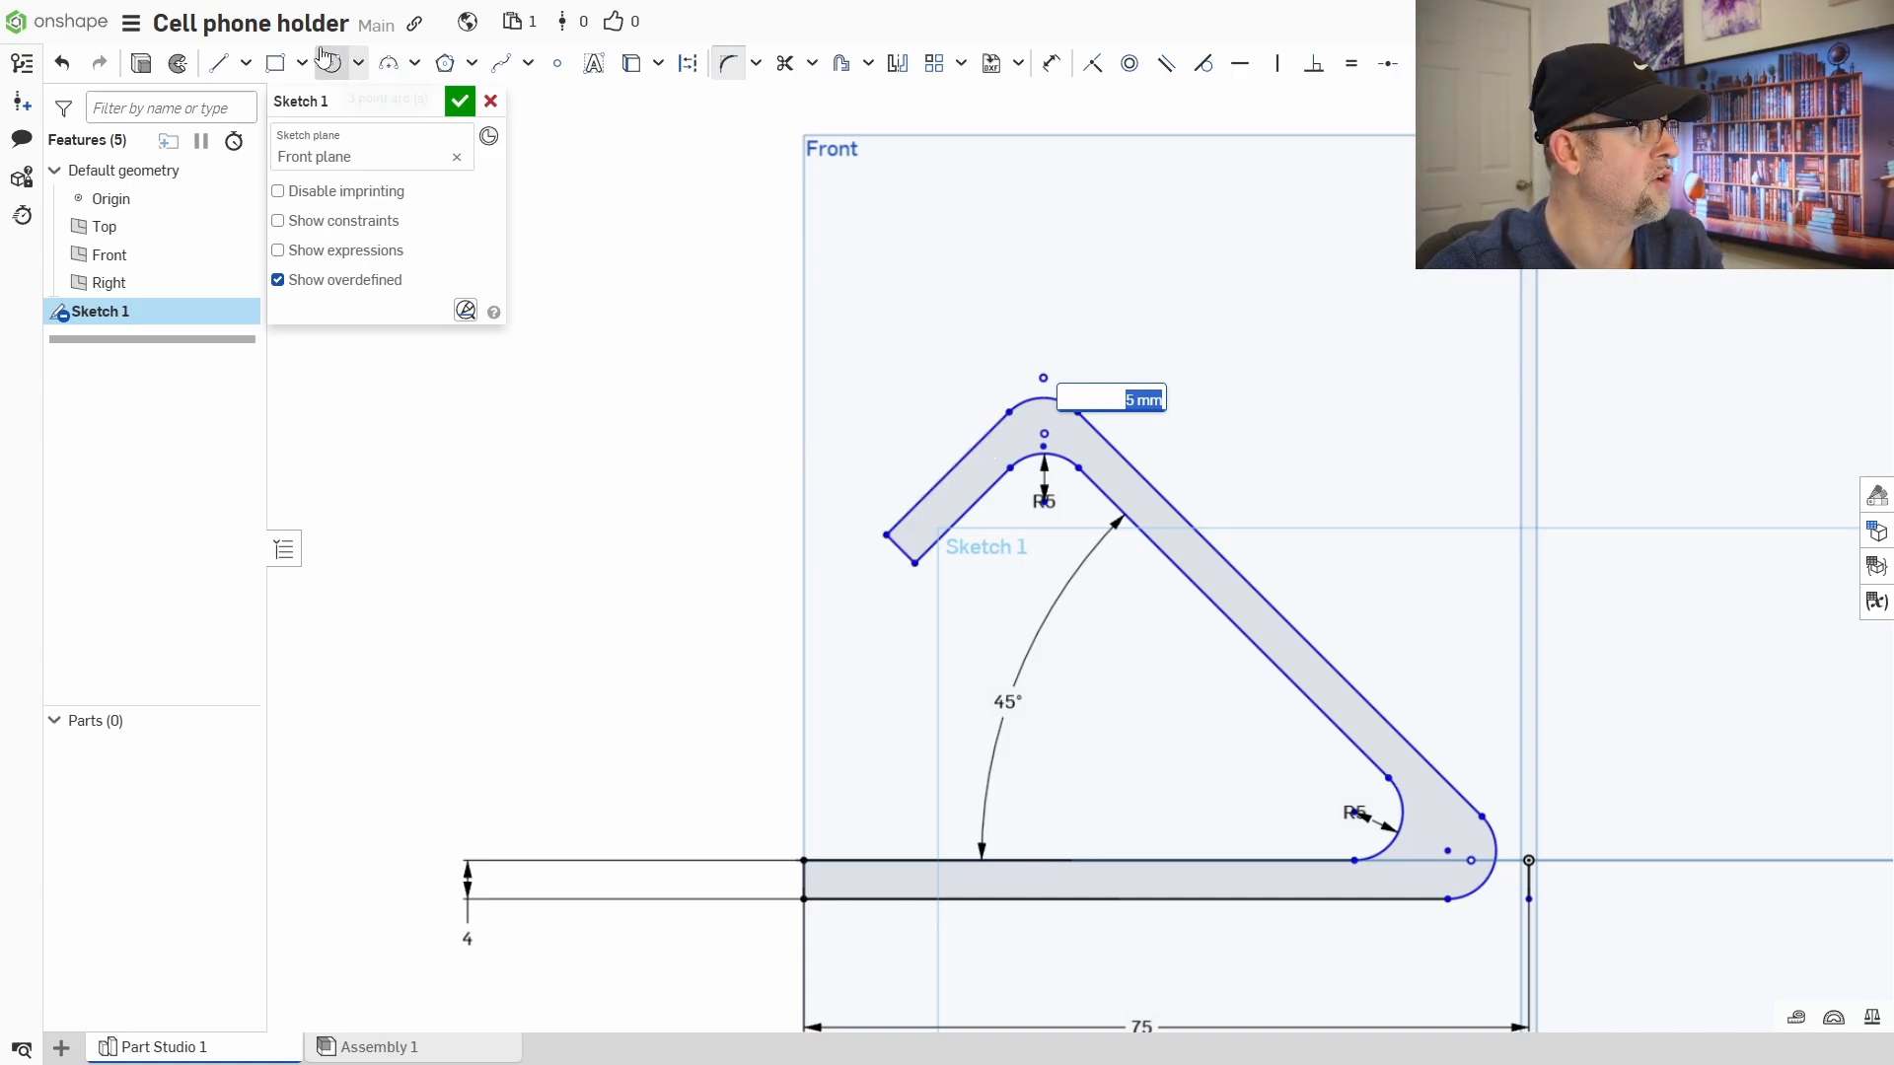
click(246, 63)
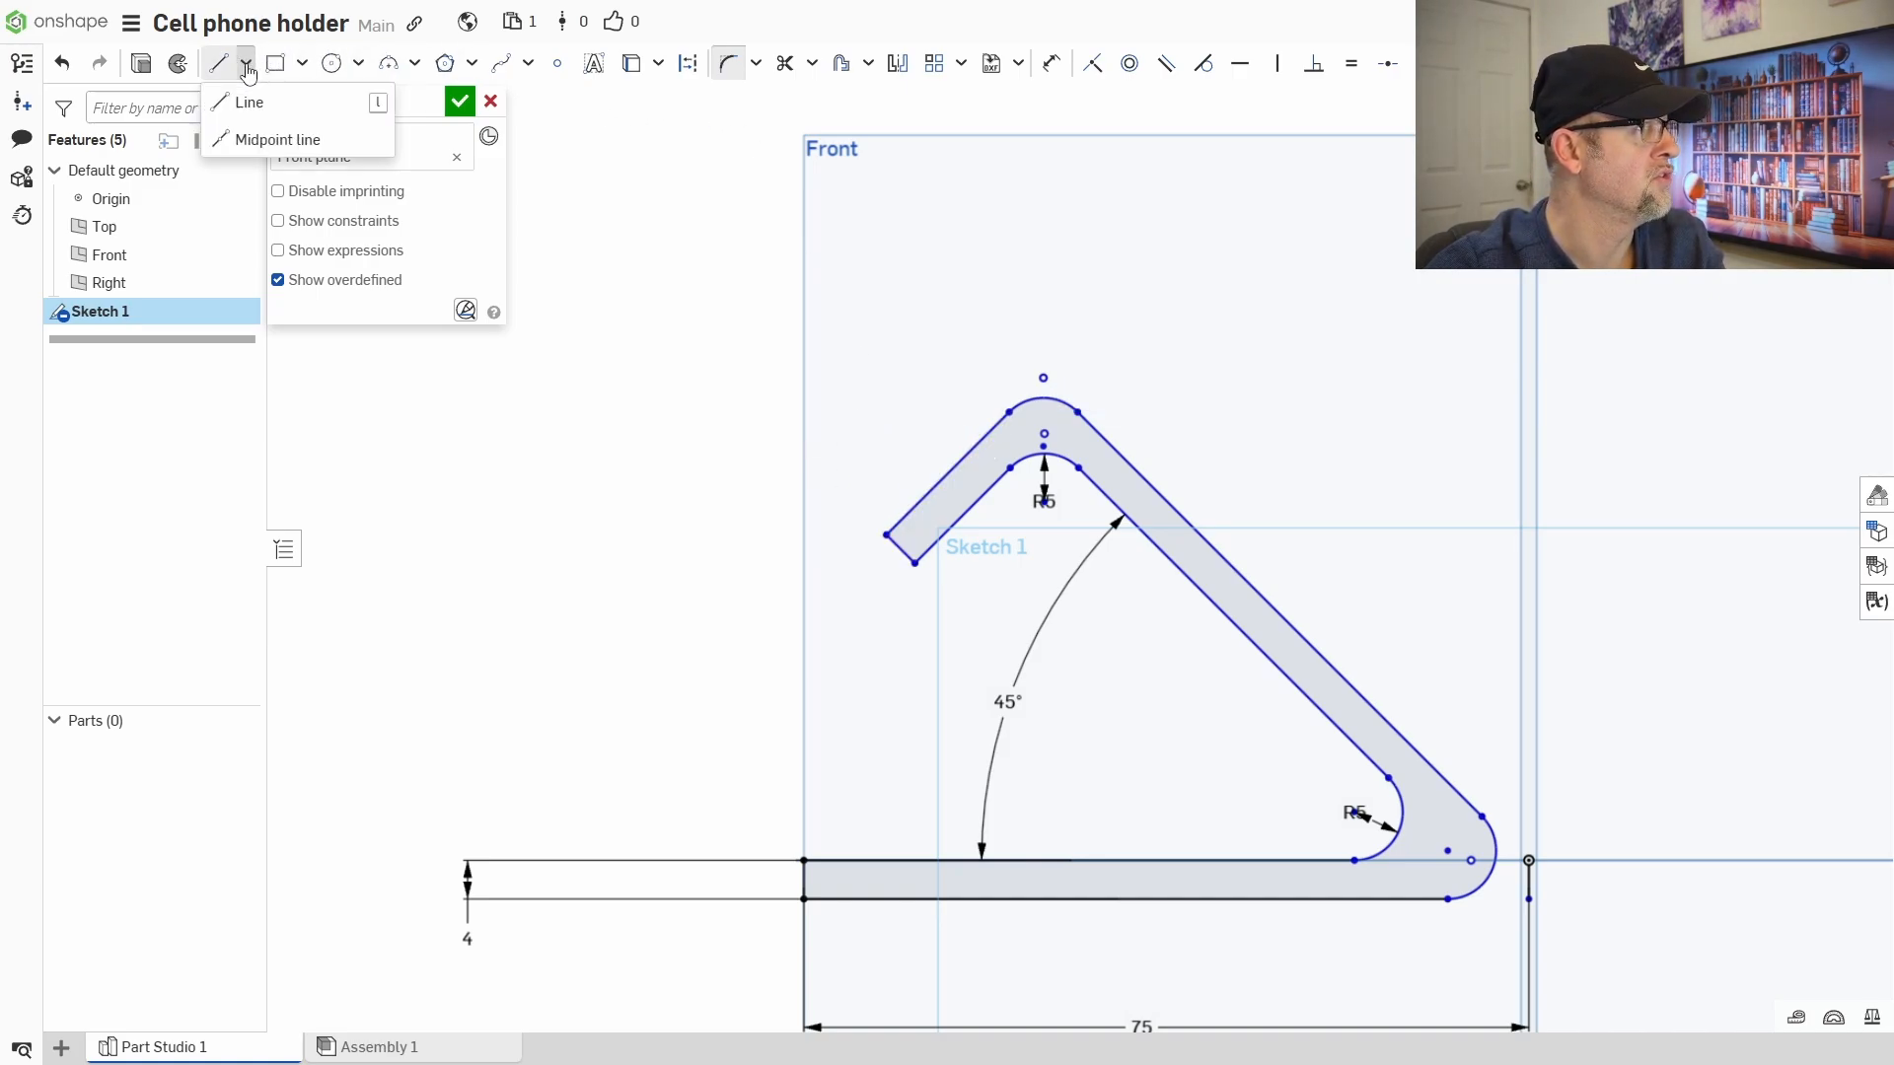
click(887, 536)
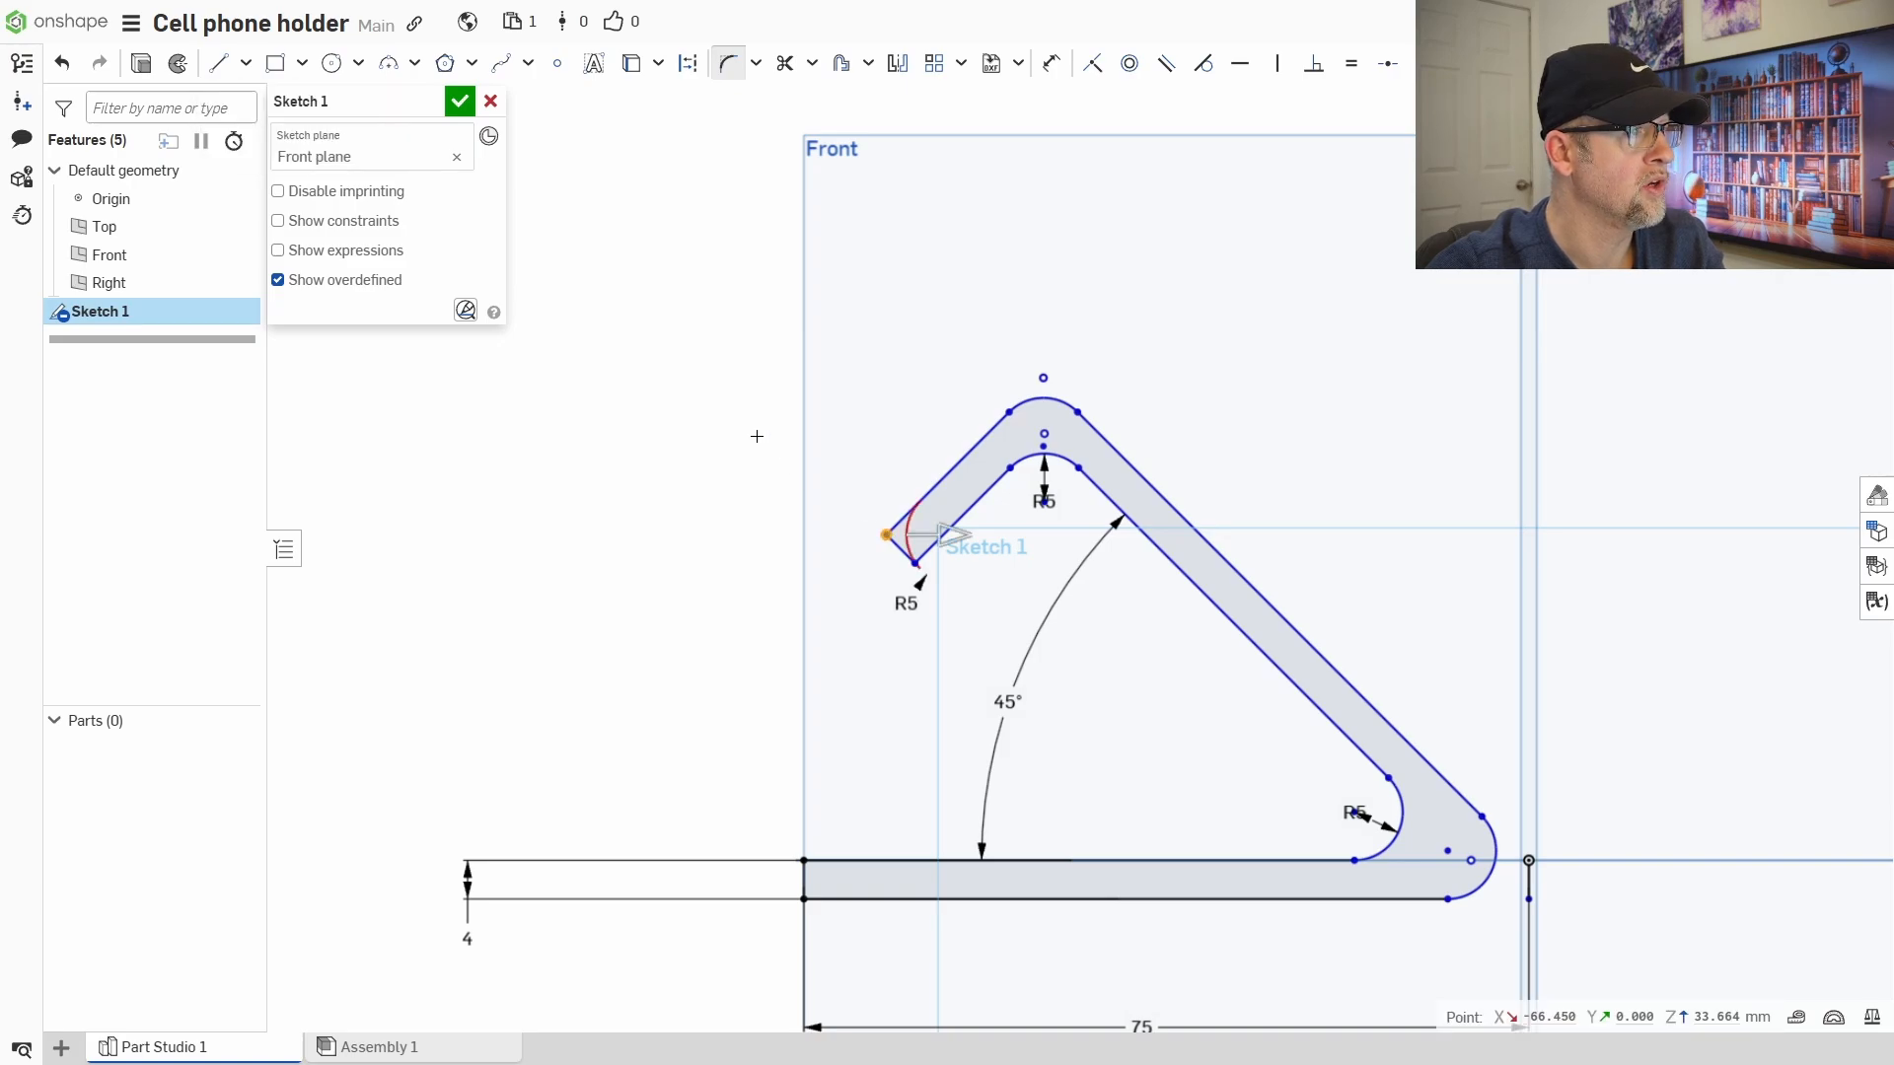
click(218, 63)
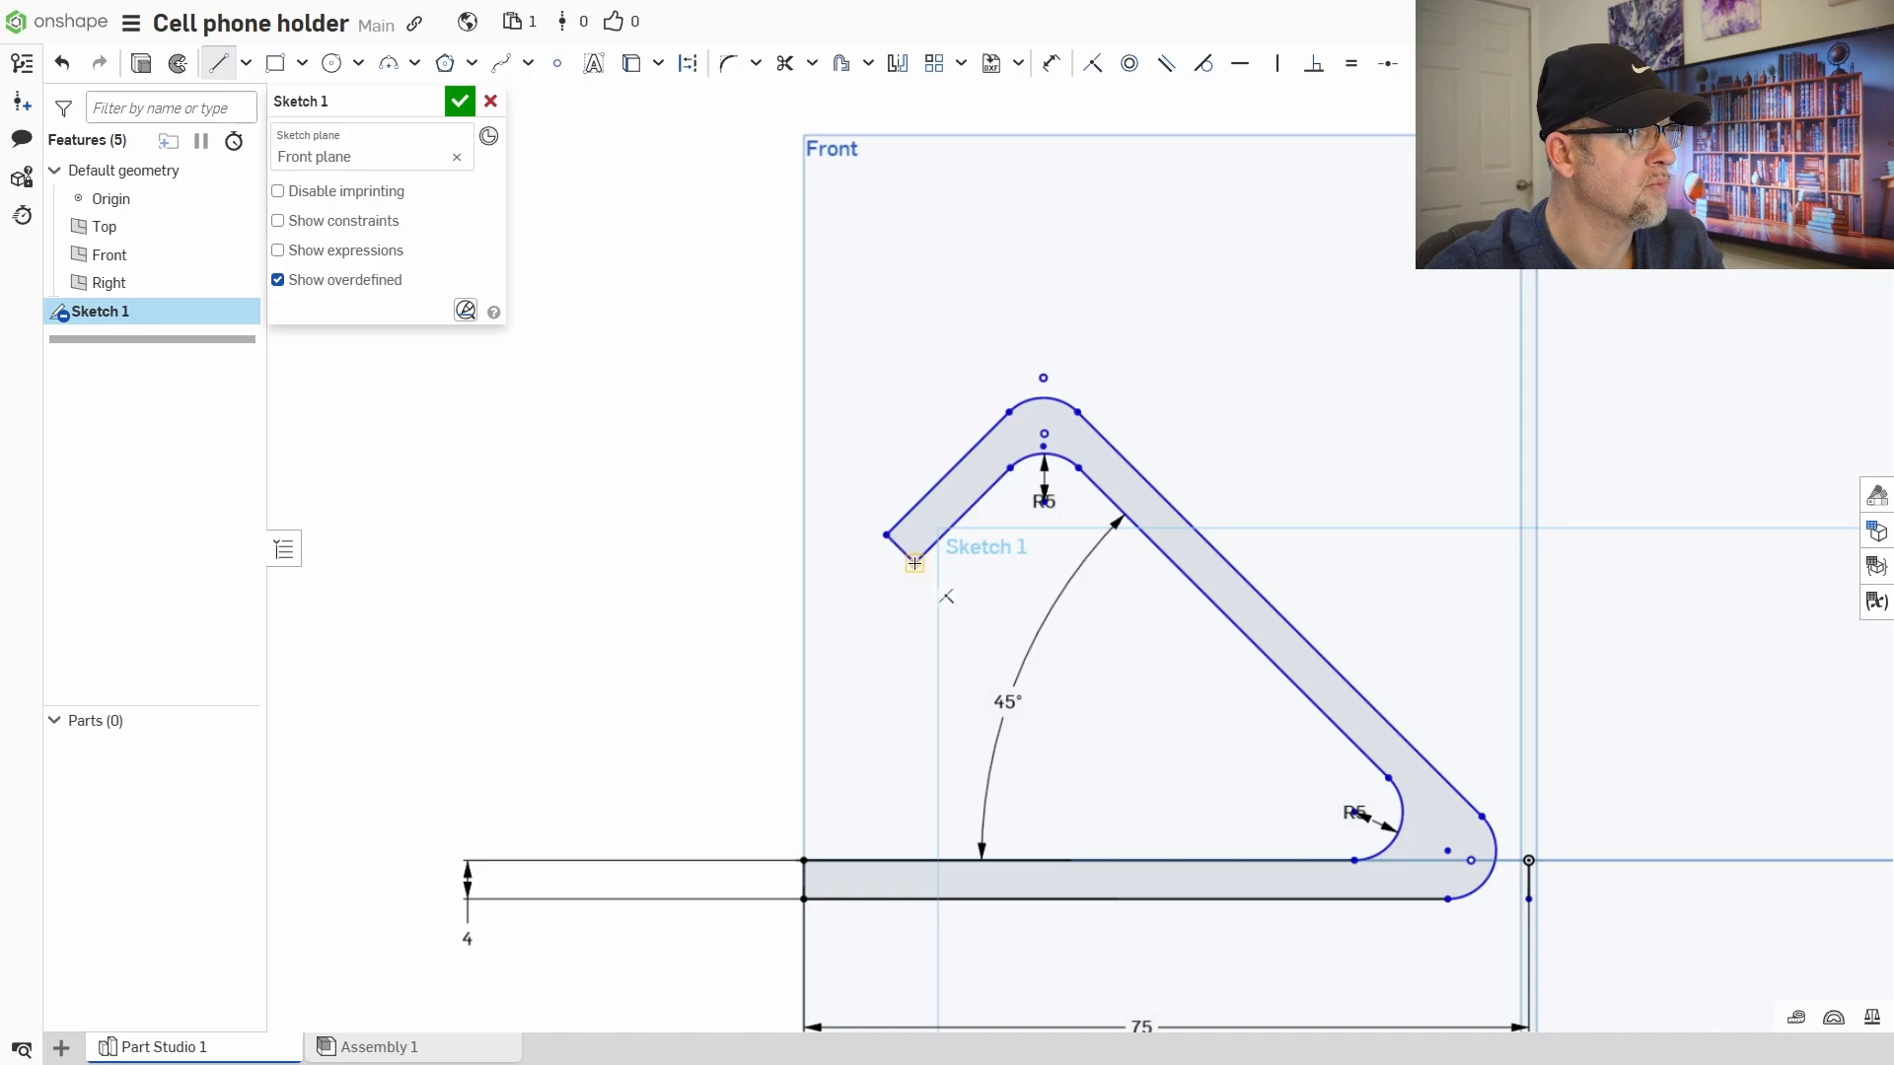
click(887, 535)
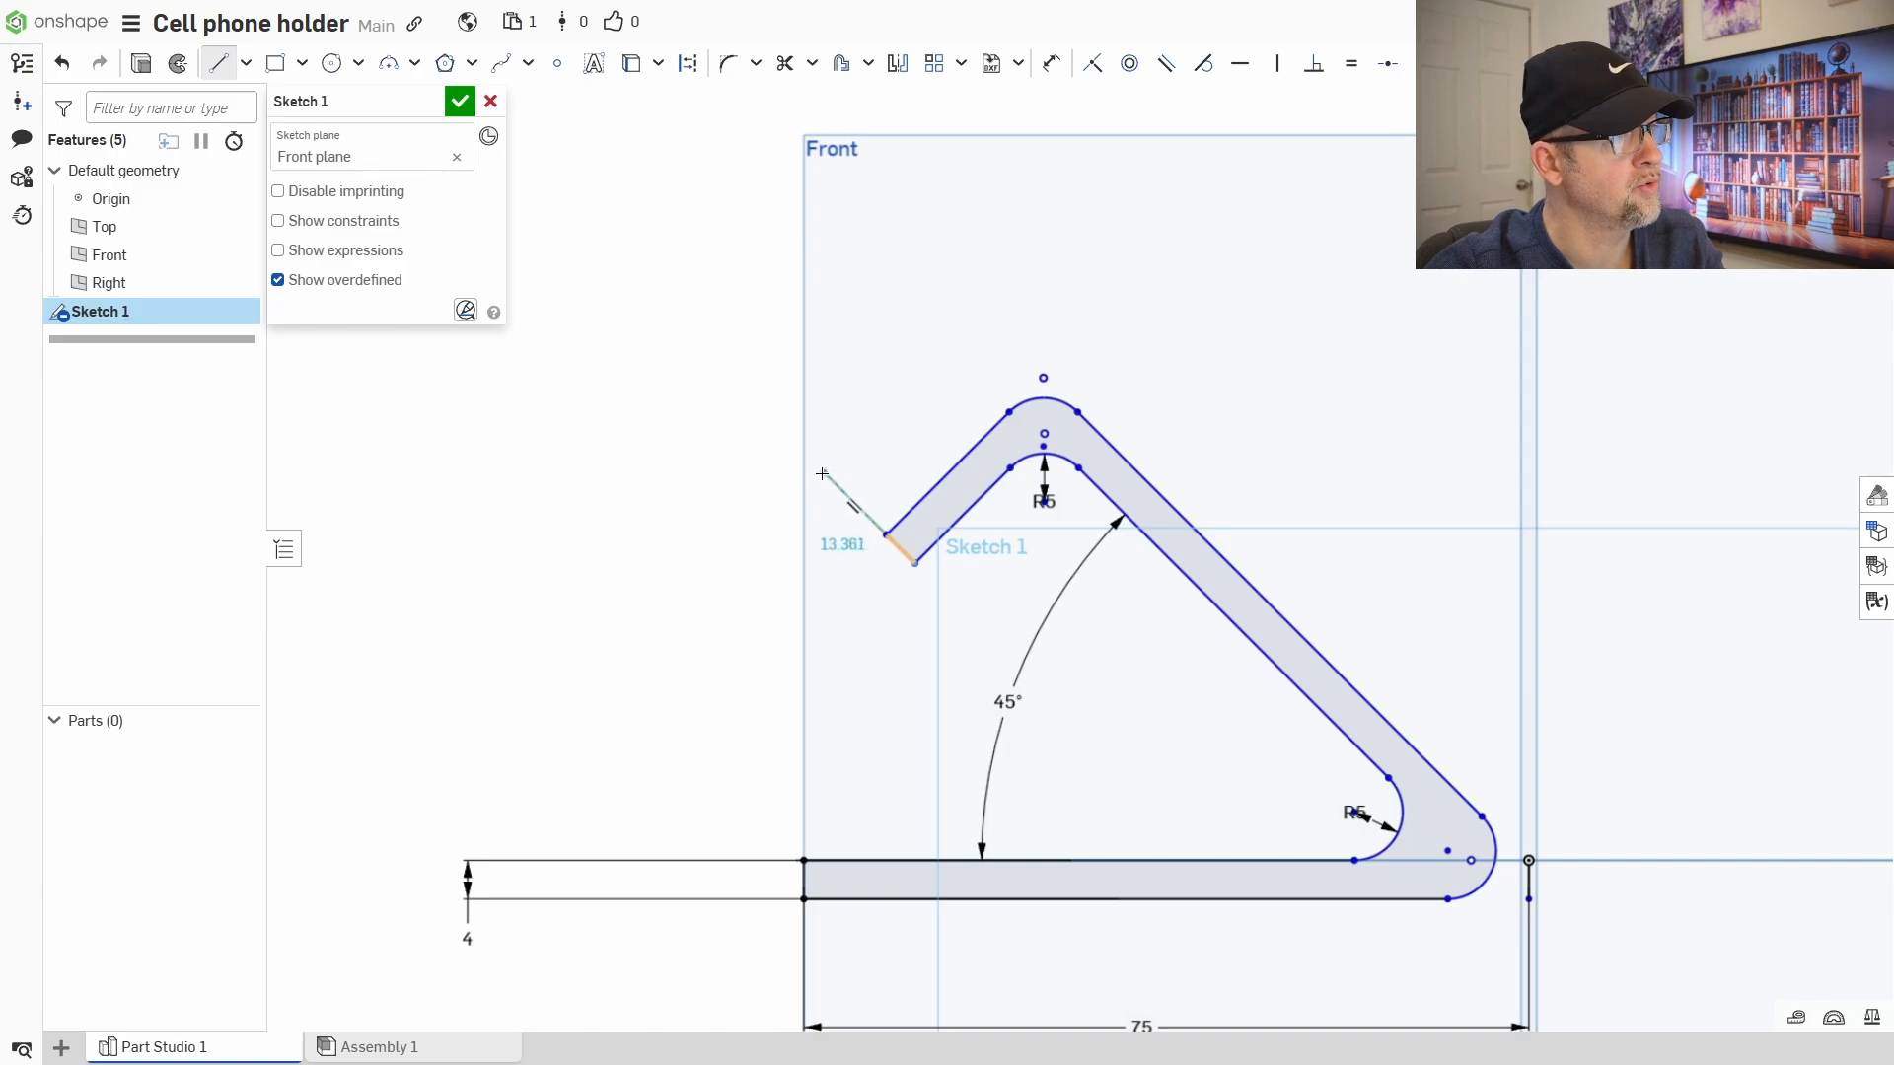
key(Escape)
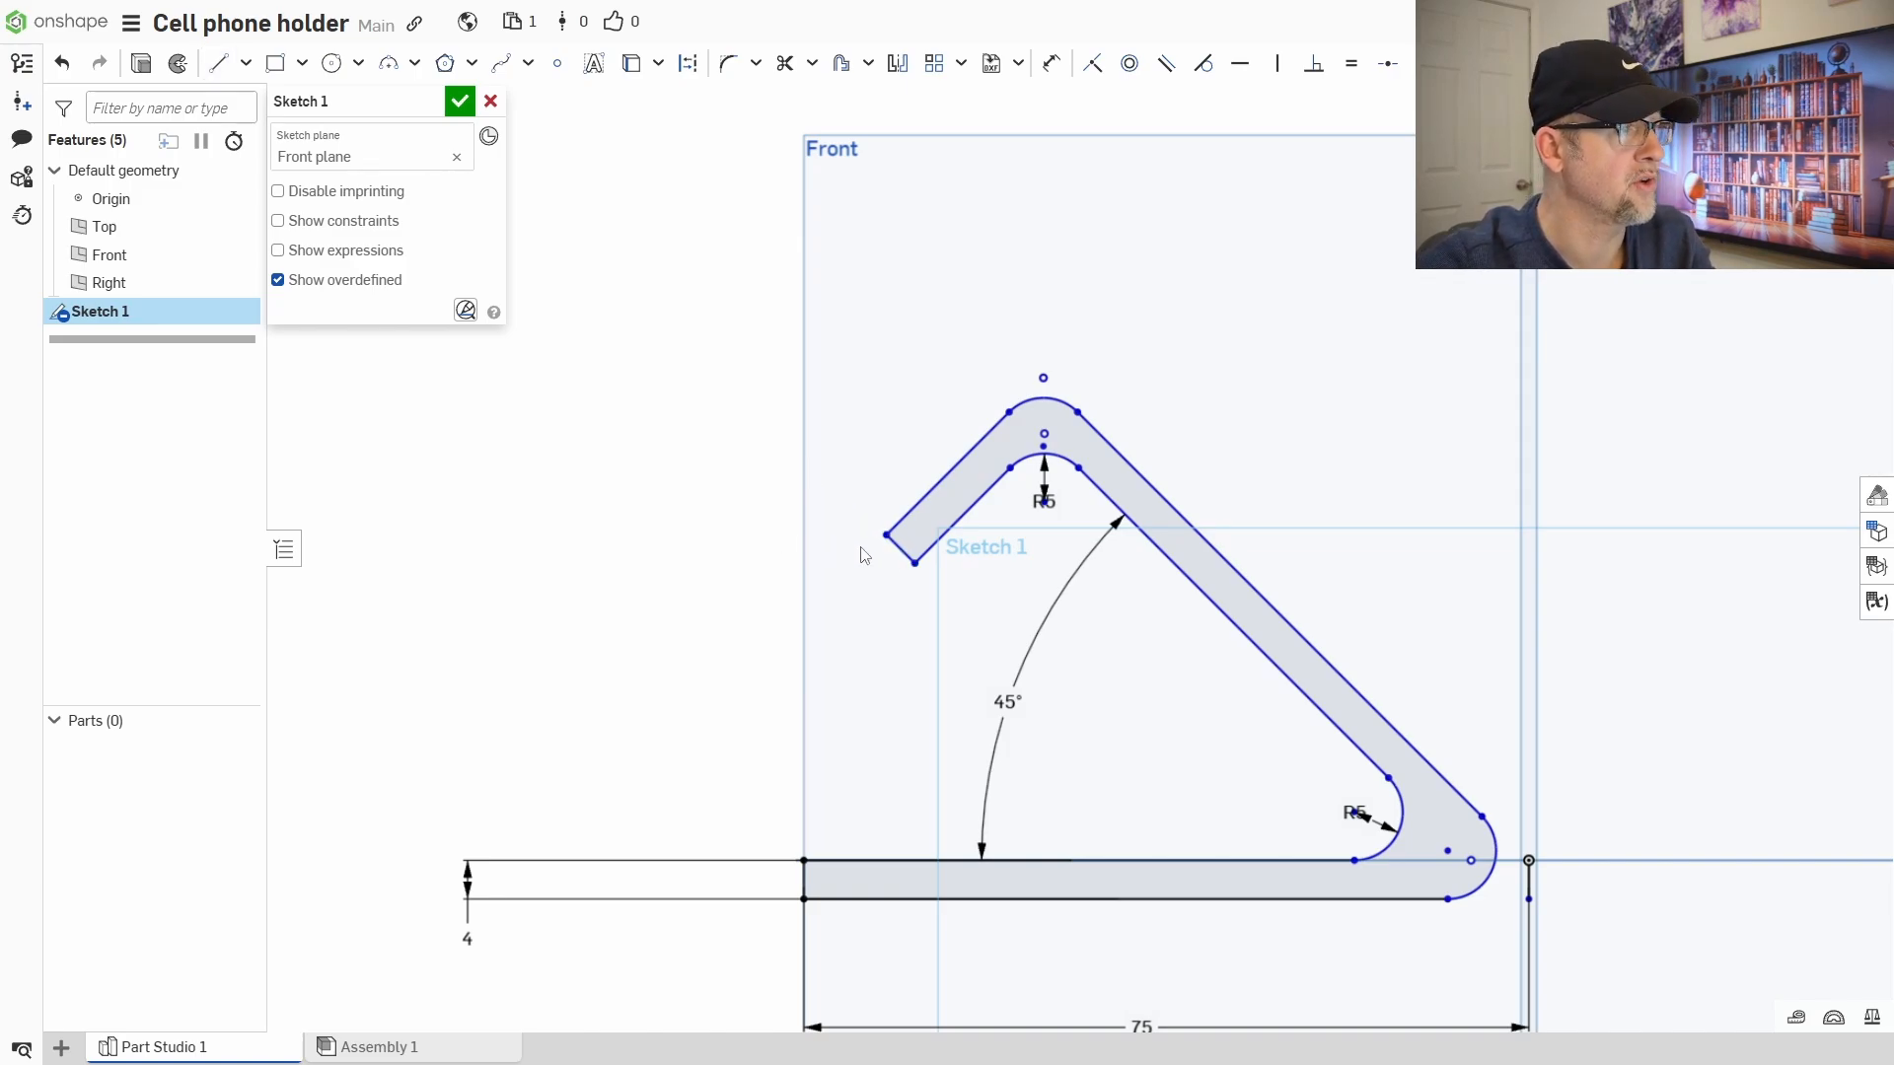
- Lengthen the hook to about 34 mm and dimension the thickness between its two parallel lines
drag(892, 542, 752, 678)
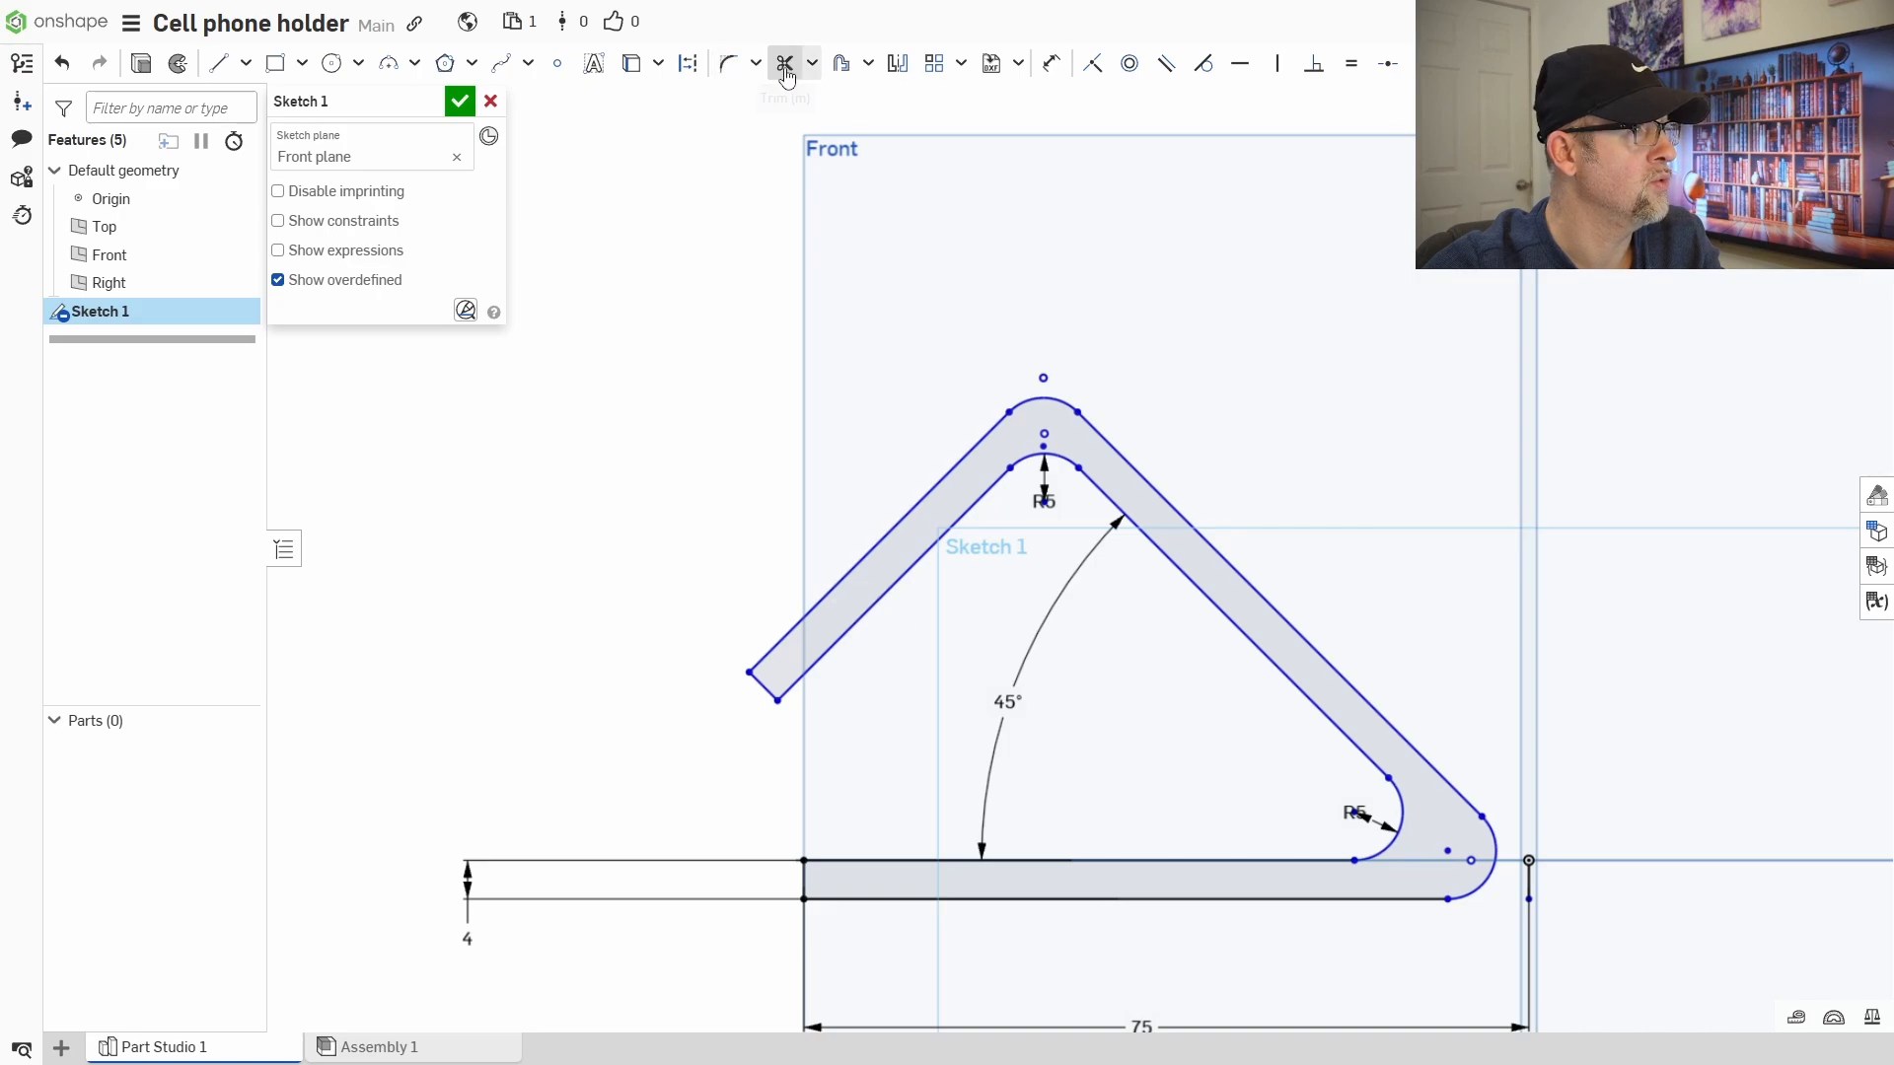
click(1047, 66)
click(817, 660)
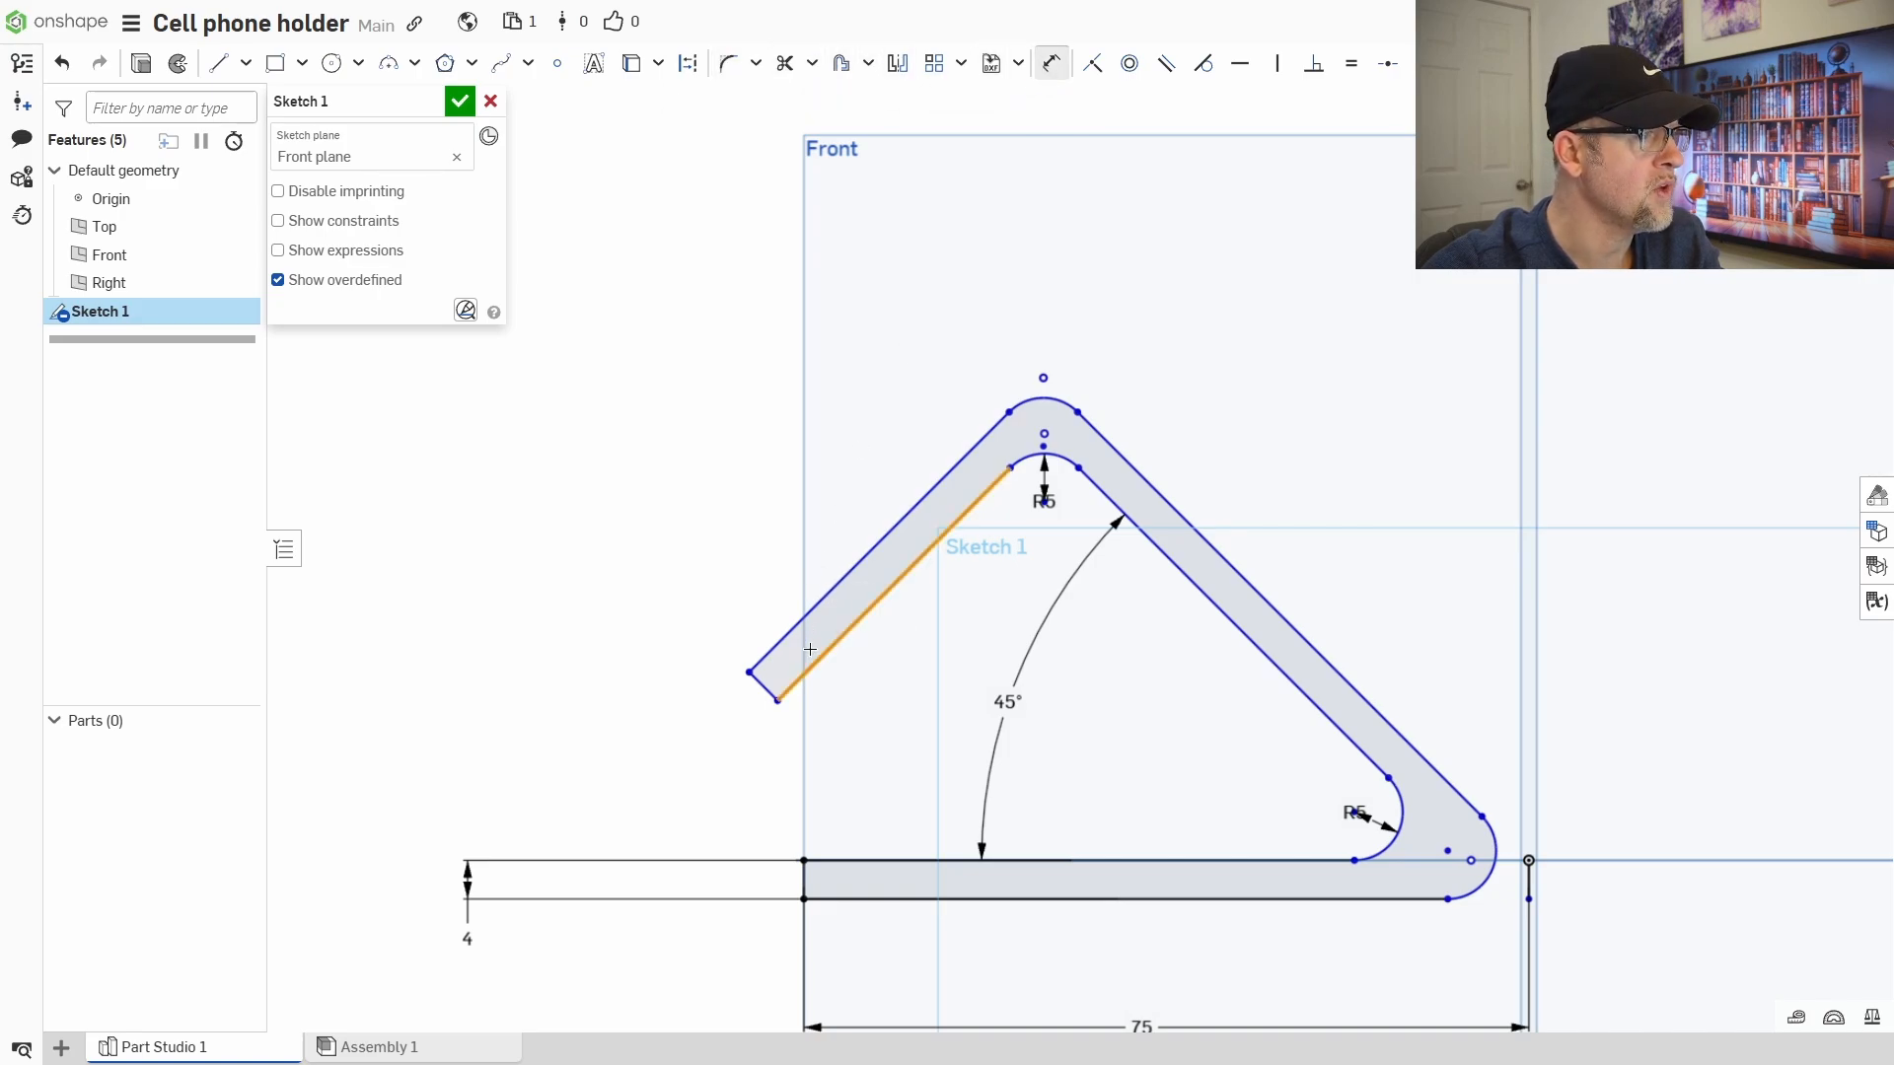
click(781, 639)
click(722, 720)
text(4.15153)
key(Return)
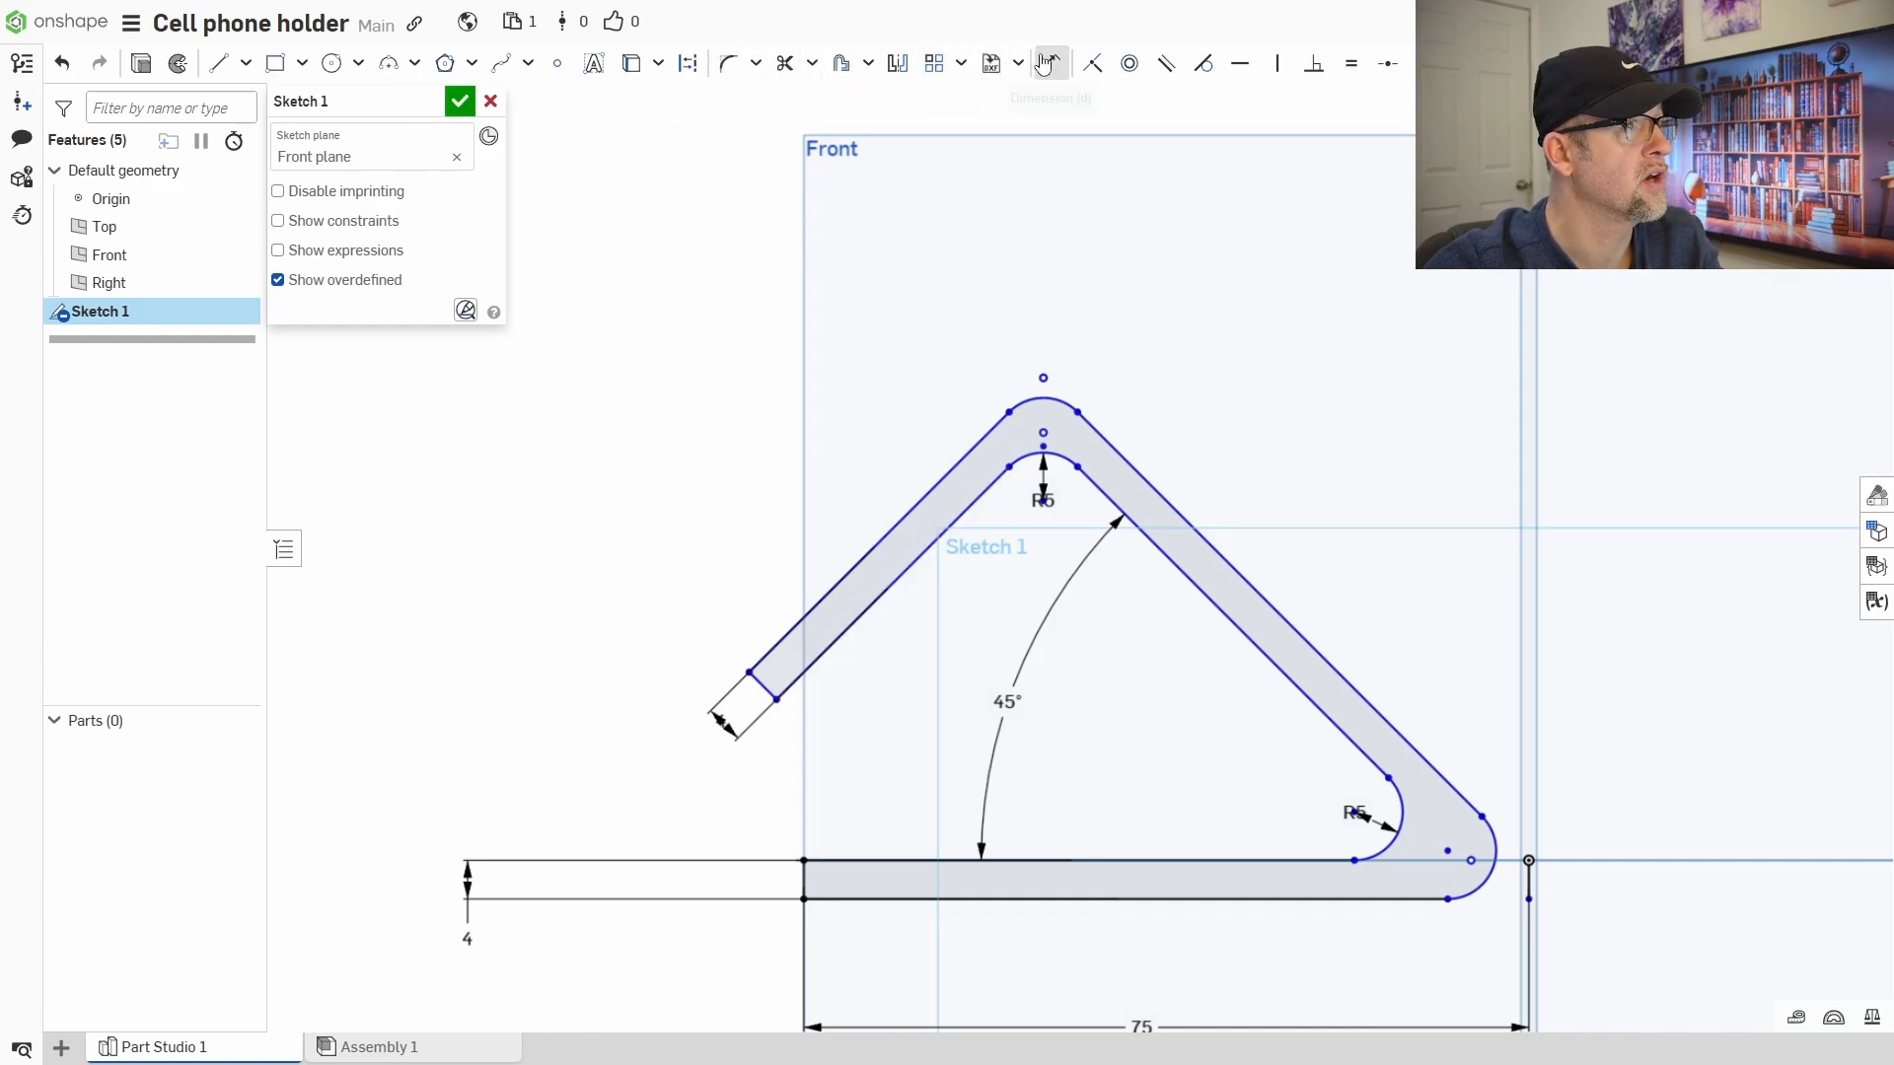
- Add a reference angle dimension between the inner line of the hook and the inner line of the arm
click(814, 670)
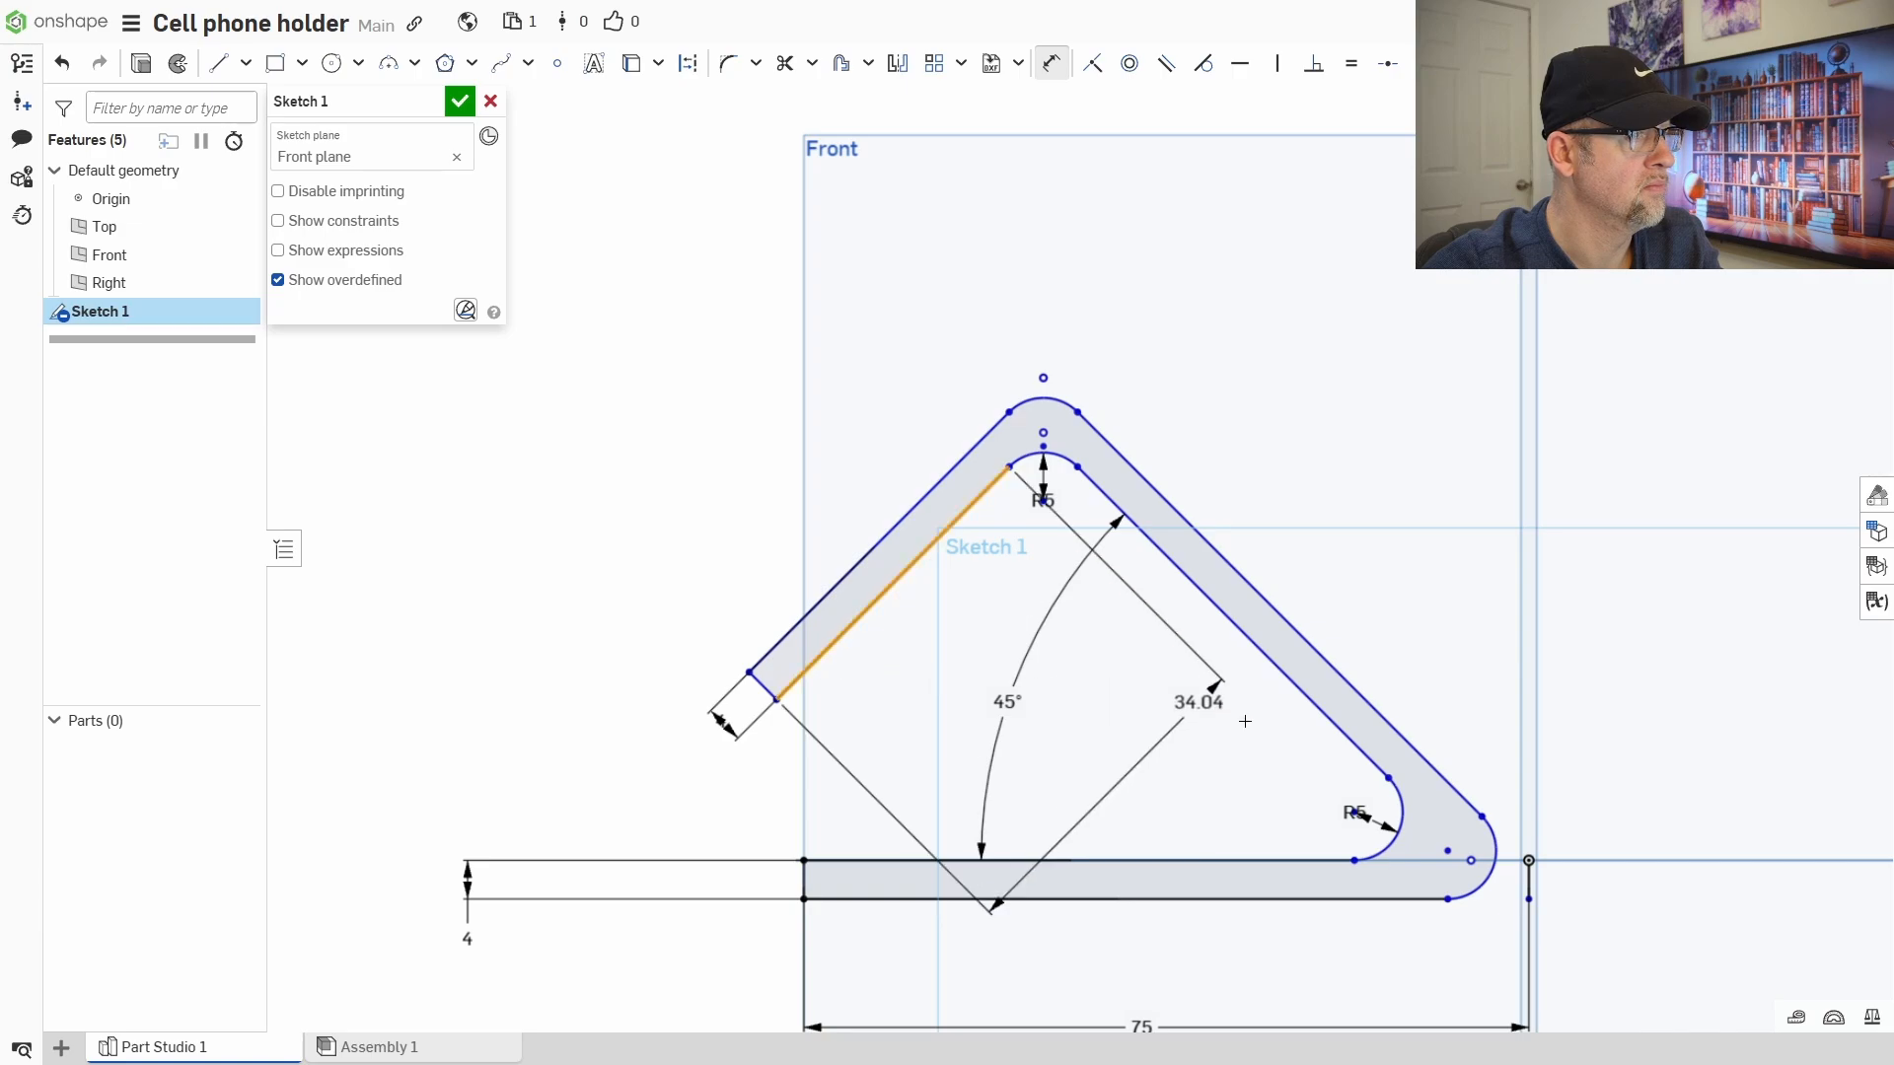
click(1341, 734)
click(1043, 640)
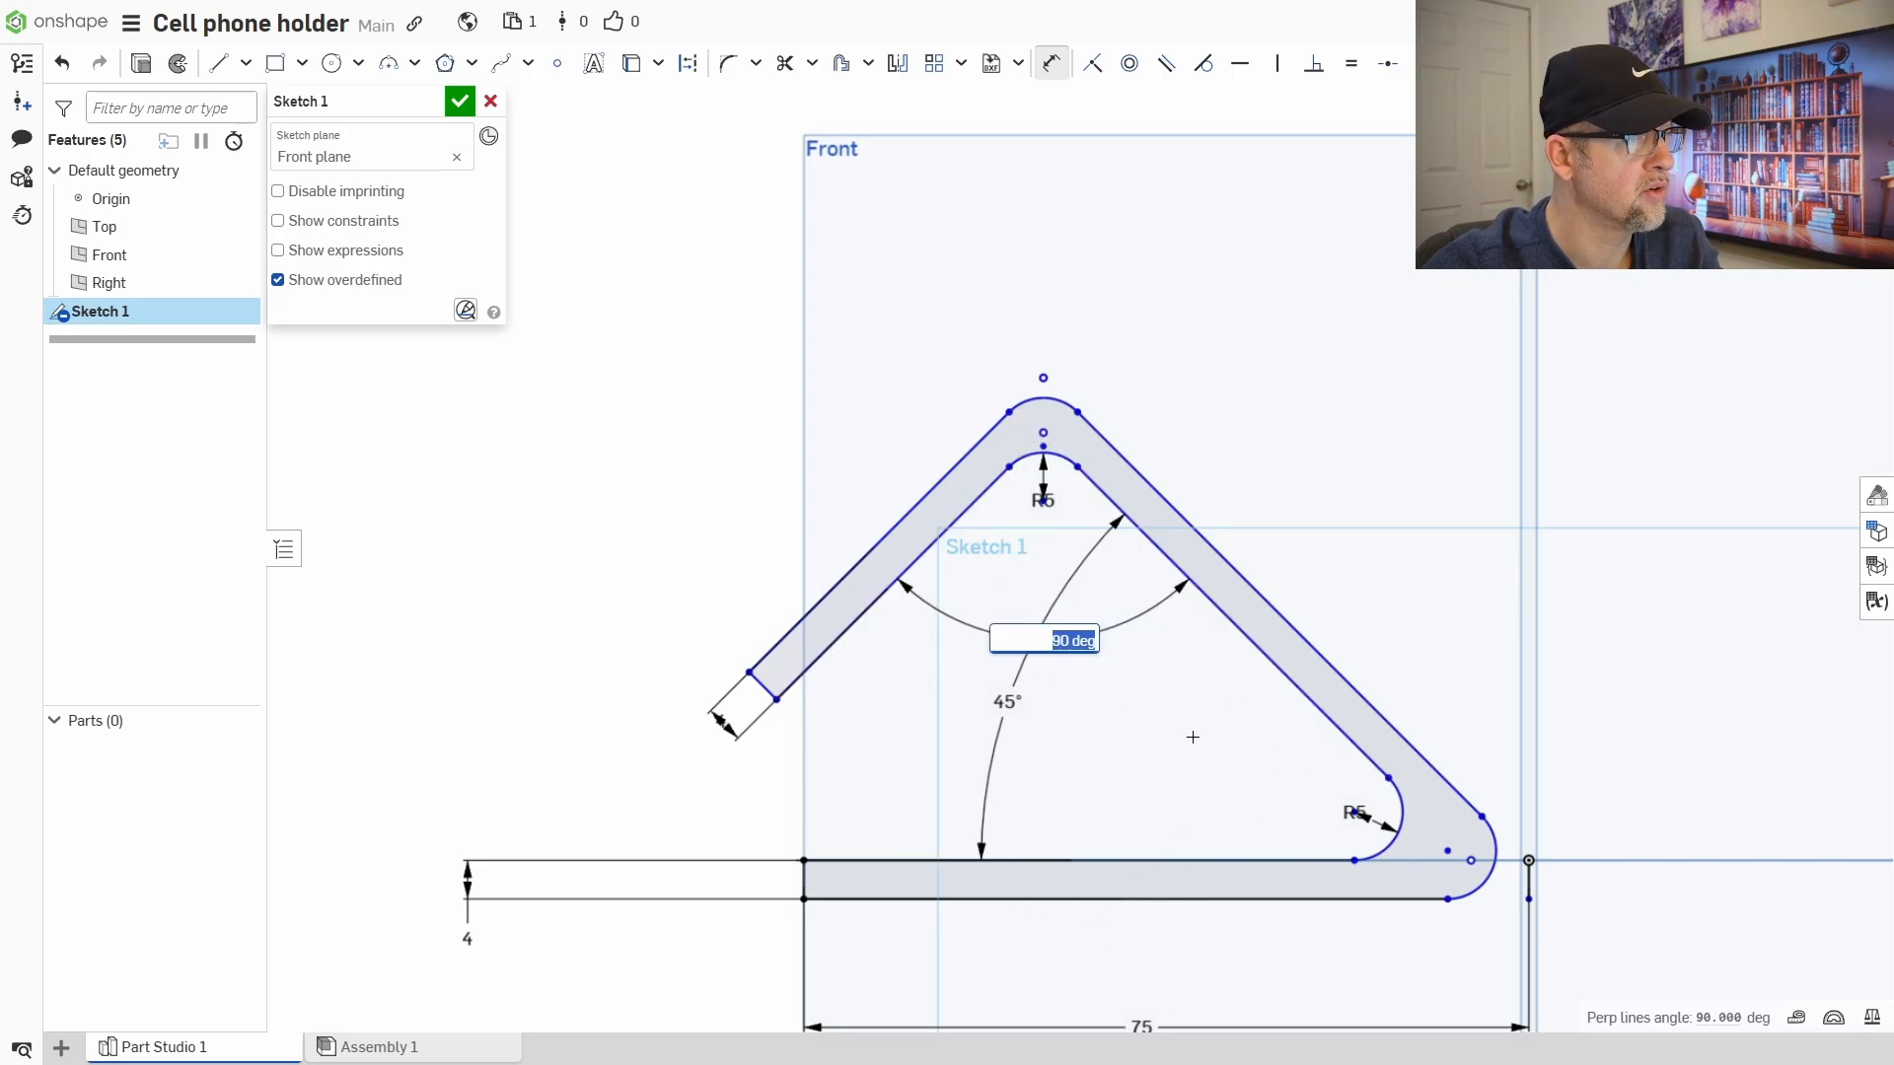
middle_drag(937, 712, 935, 709)
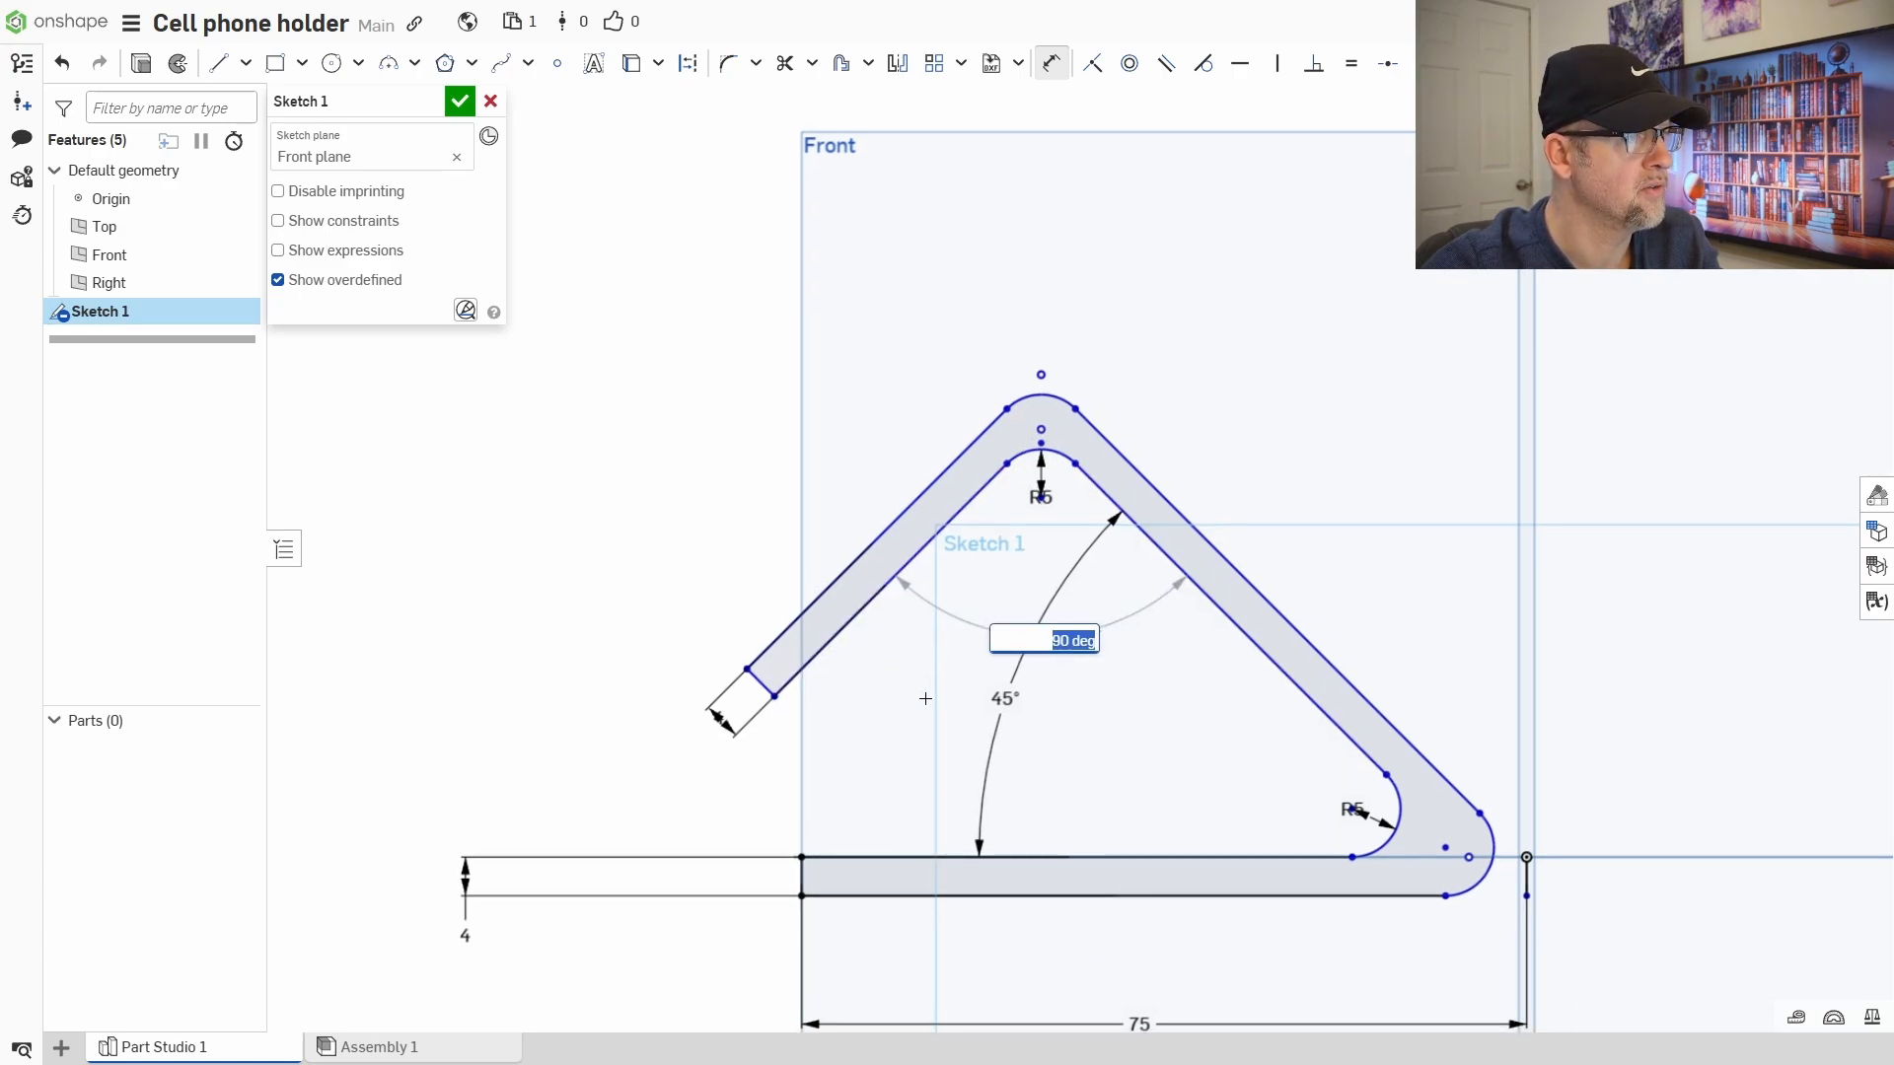
right_click(926, 698)
click(947, 728)
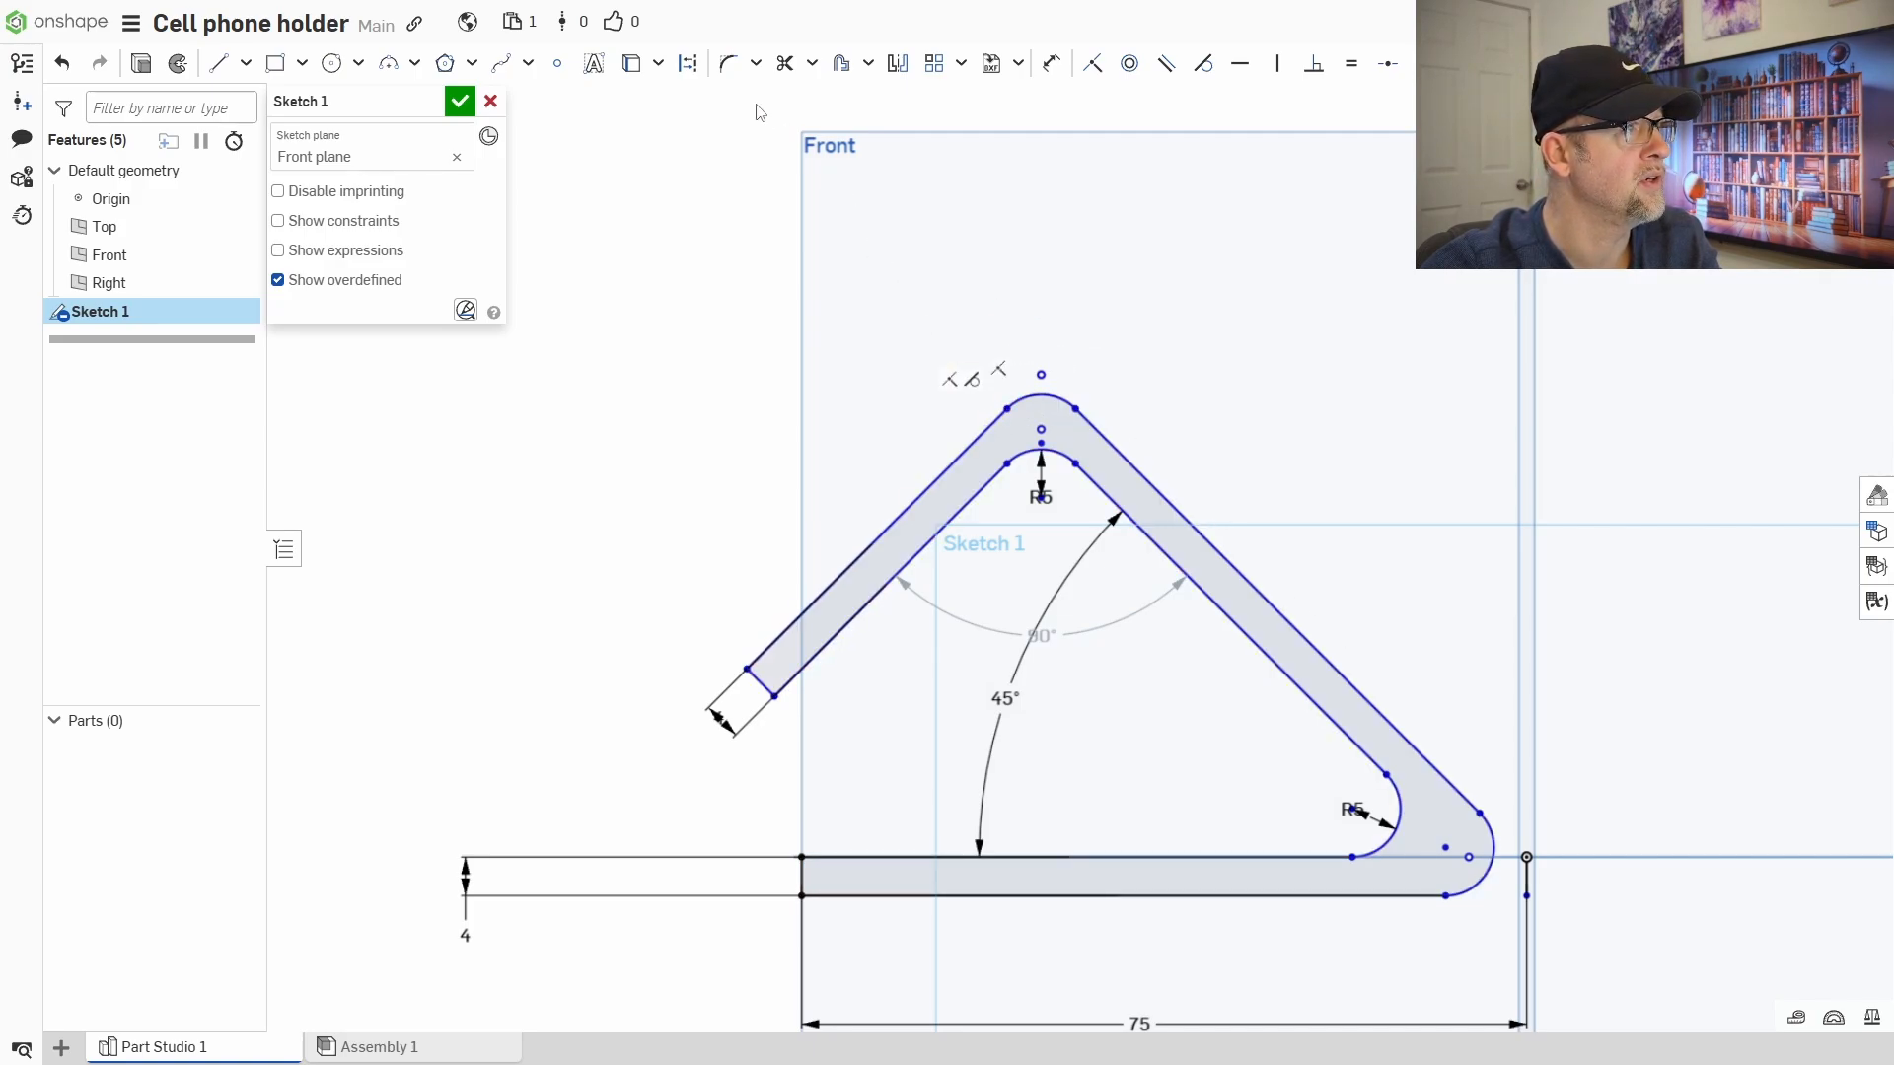
- Dimension the distance from the hook's inner line to the outer arc at the base corner and set it to 50 mm
click(1052, 64)
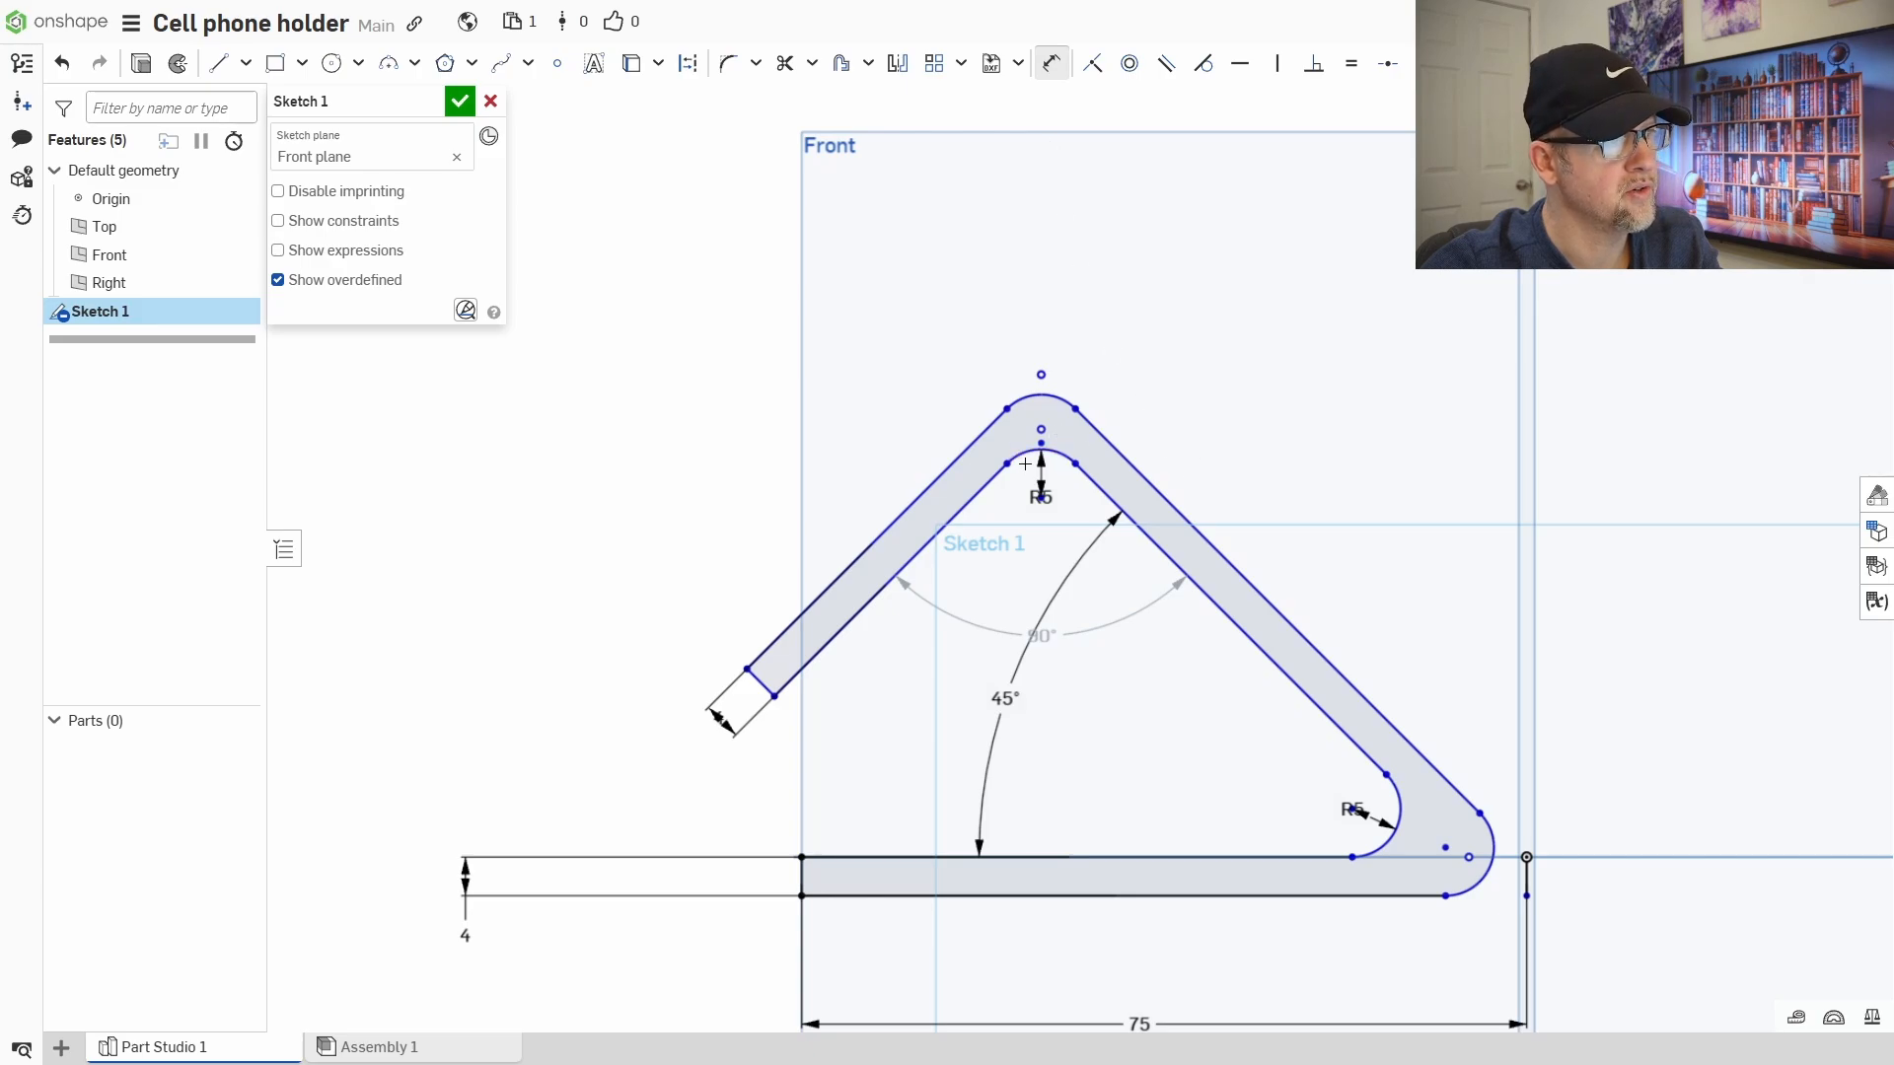
click(992, 480)
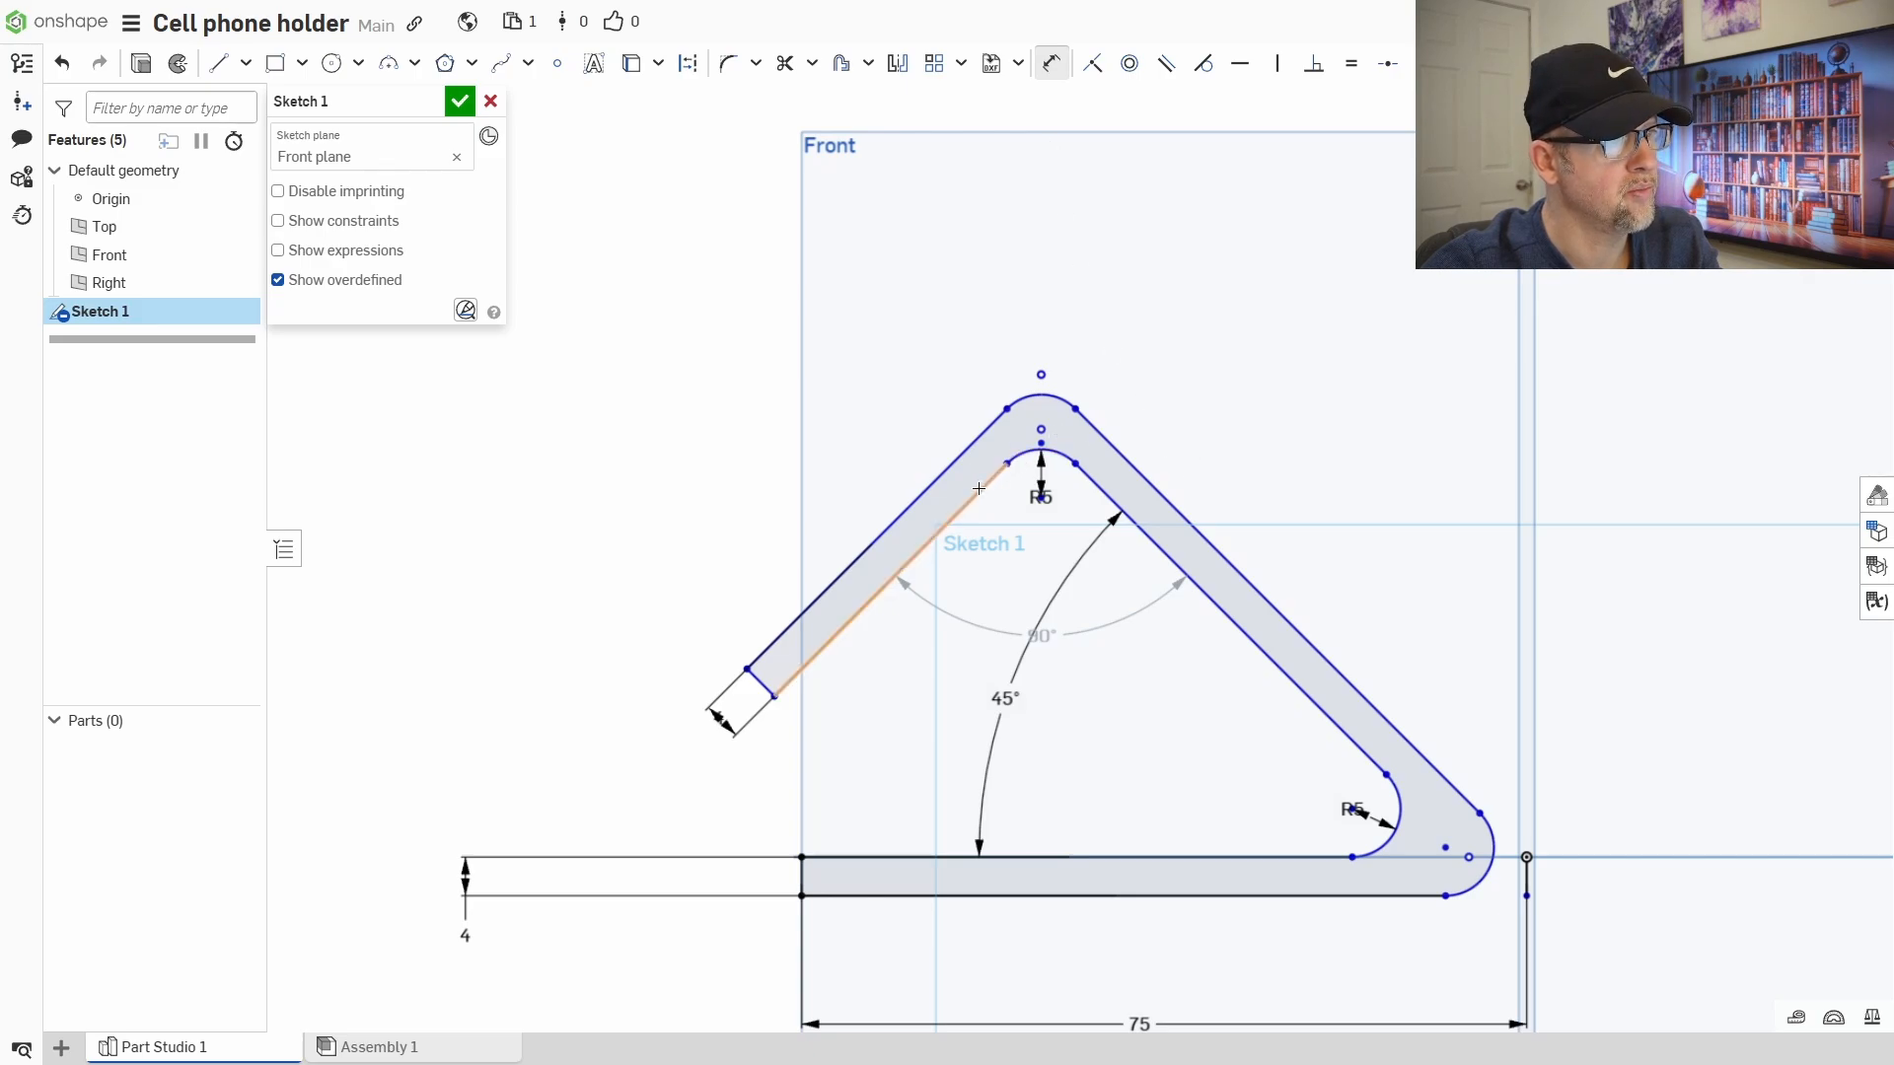
click(1492, 859)
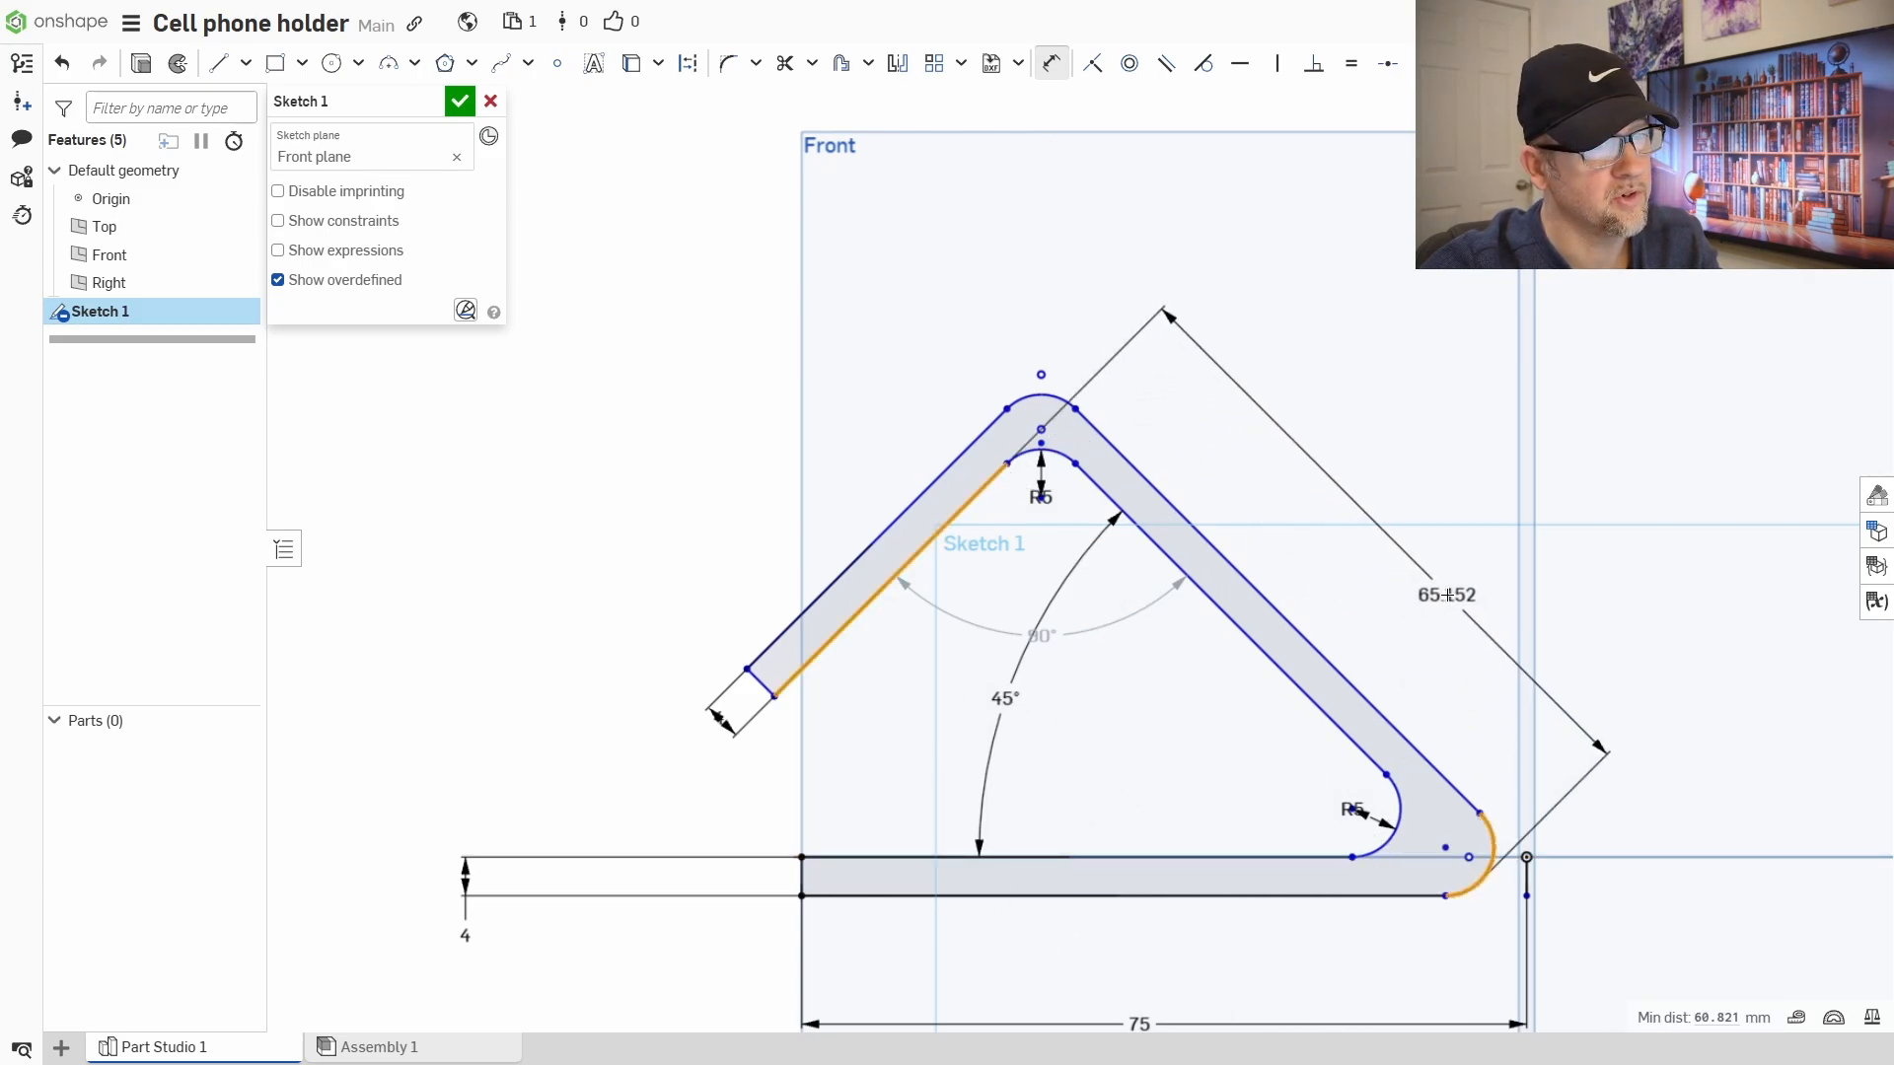
click(1489, 671)
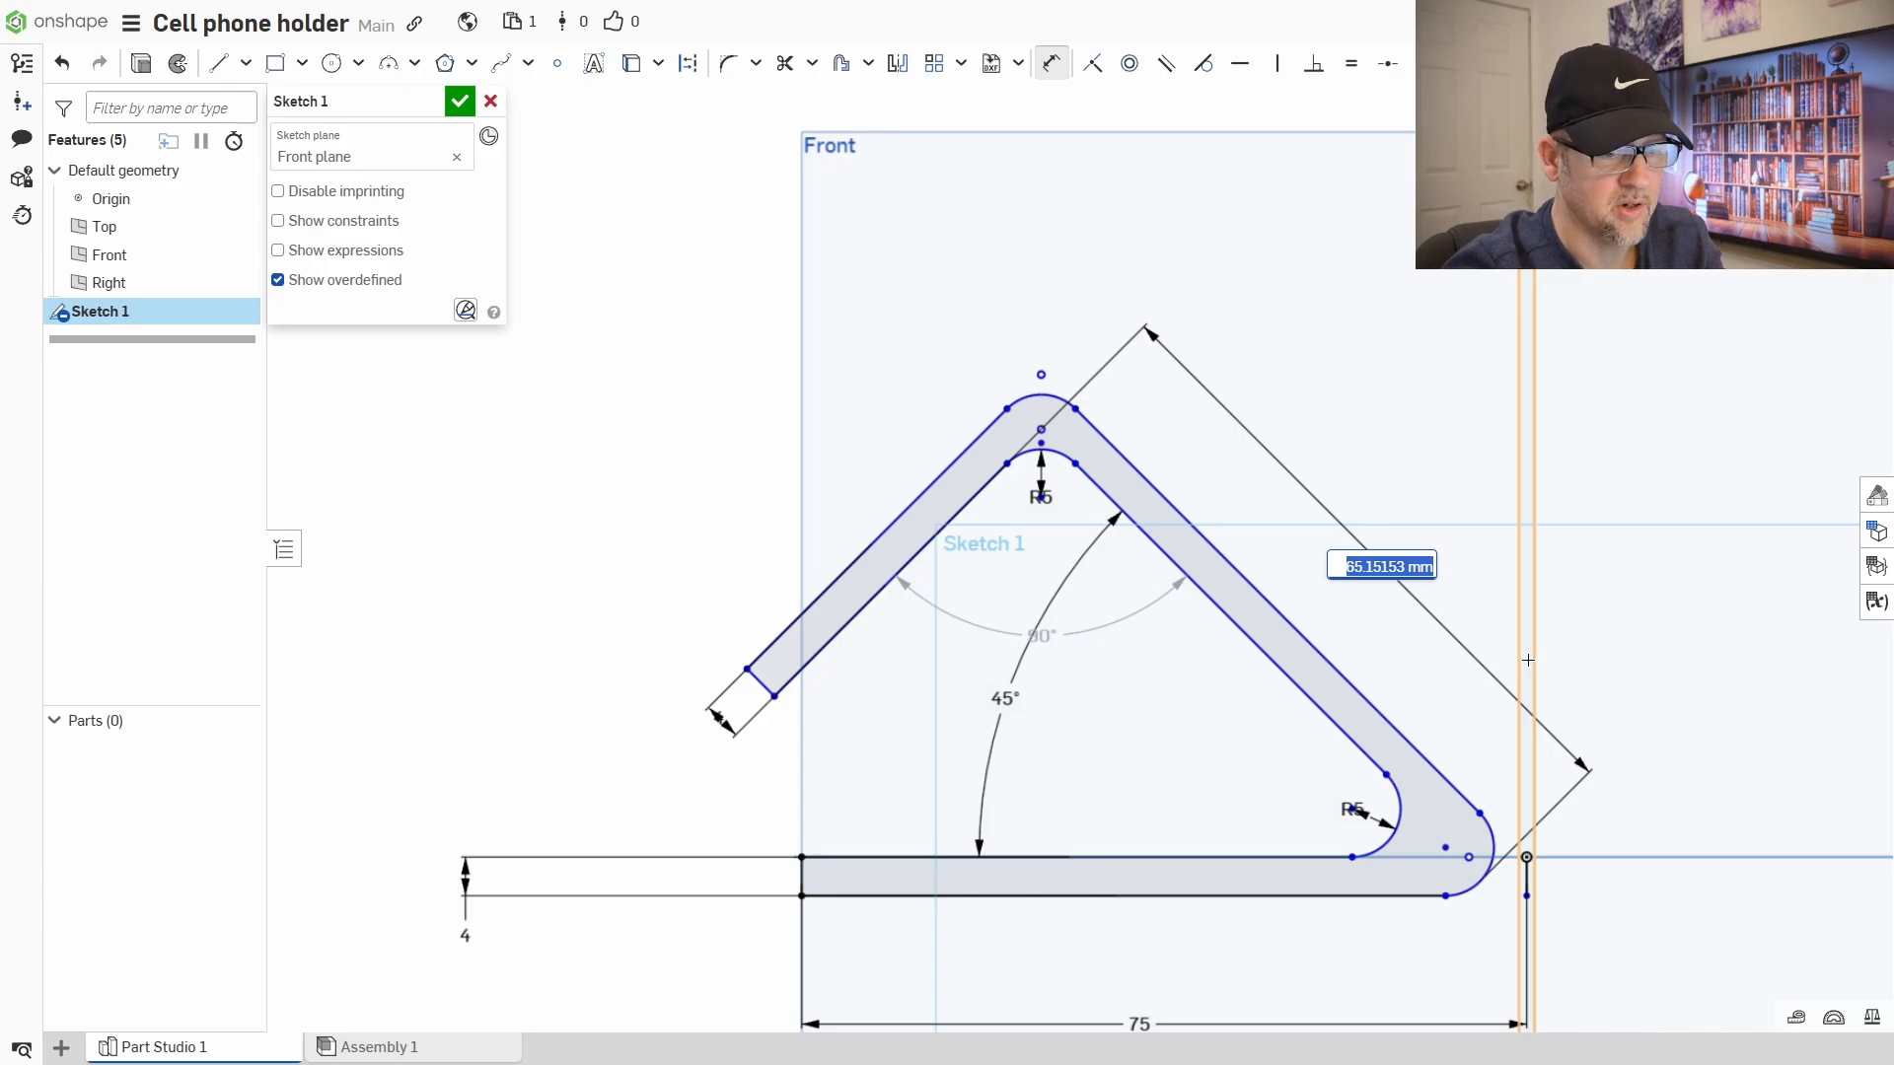
text(50)
key(Return)
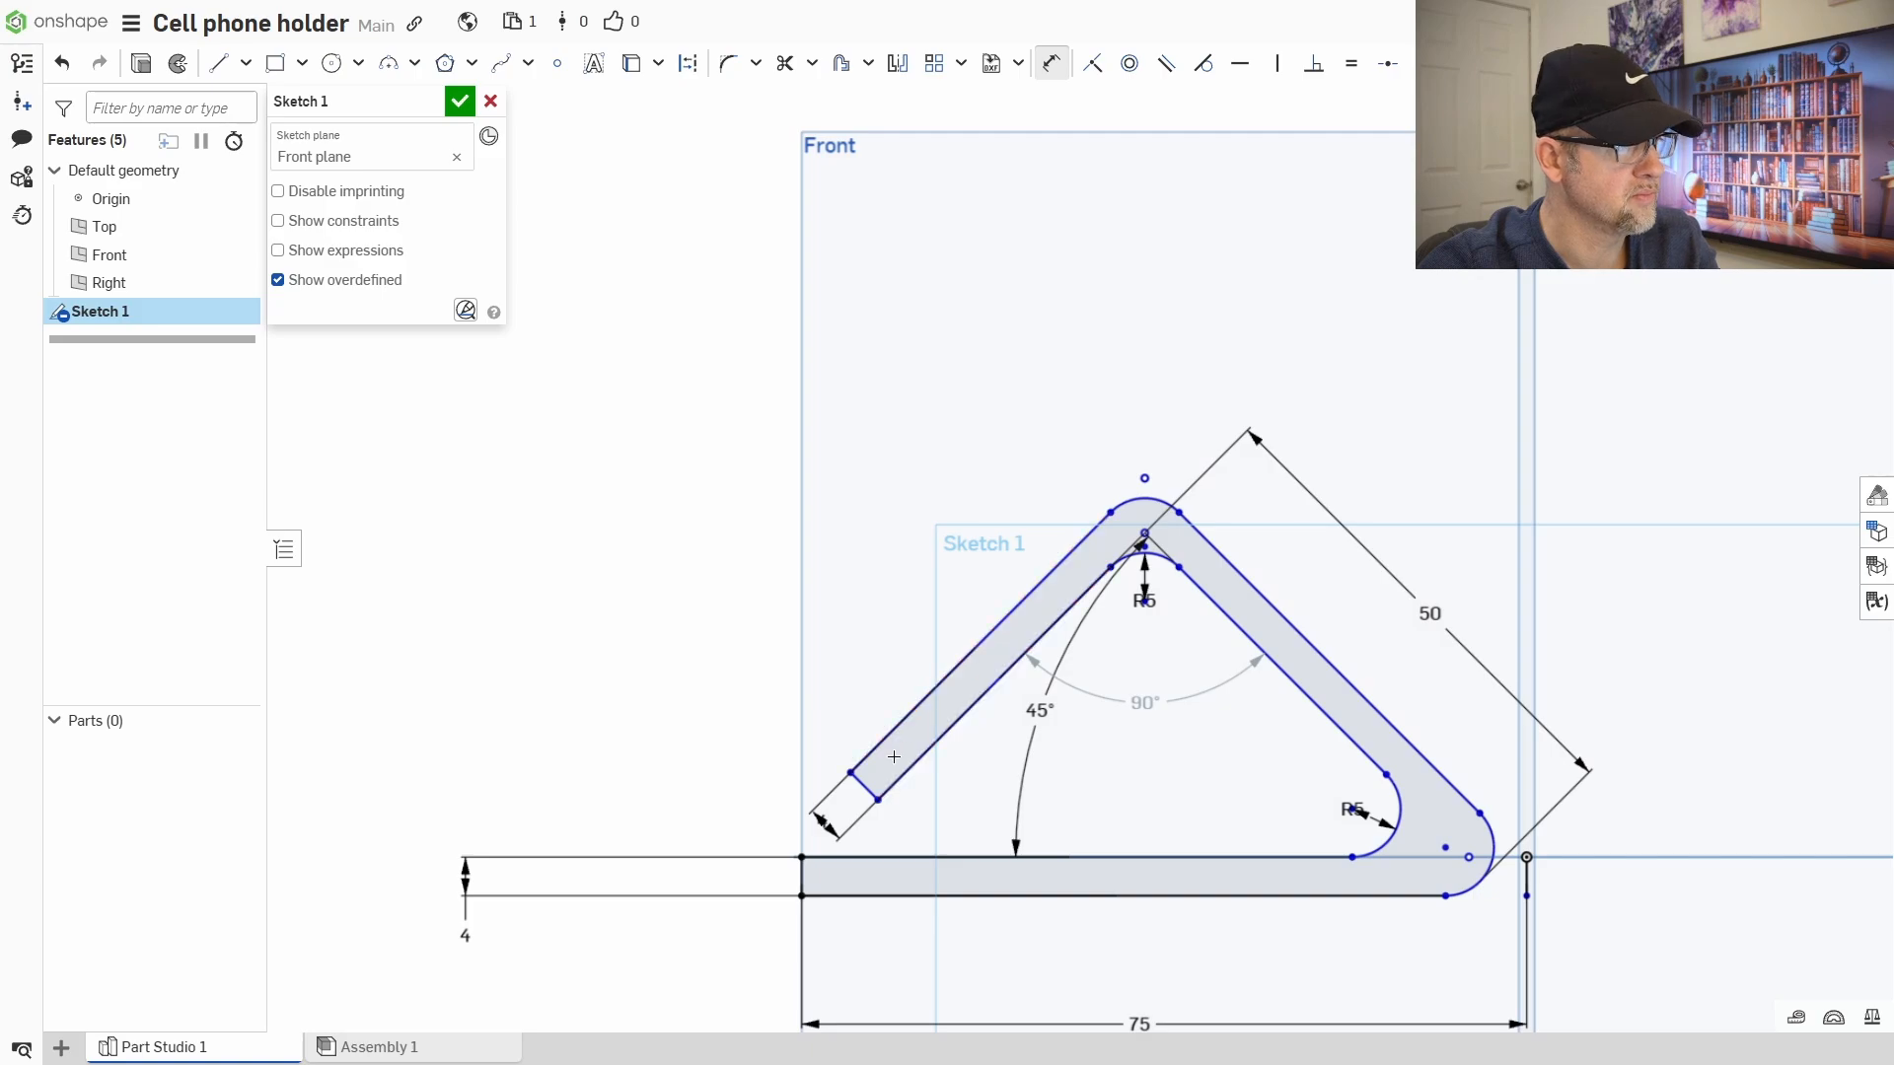
right_click(727, 507)
click(740, 524)
- Shorten the hook by moving its end line closer to the arm, and set the arm's thickness to 4 mm
mouse_move(856, 786)
mouse_down()
mouse_move(939, 678)
mouse_move(997, 664)
mouse_move(947, 667)
mouse_up()
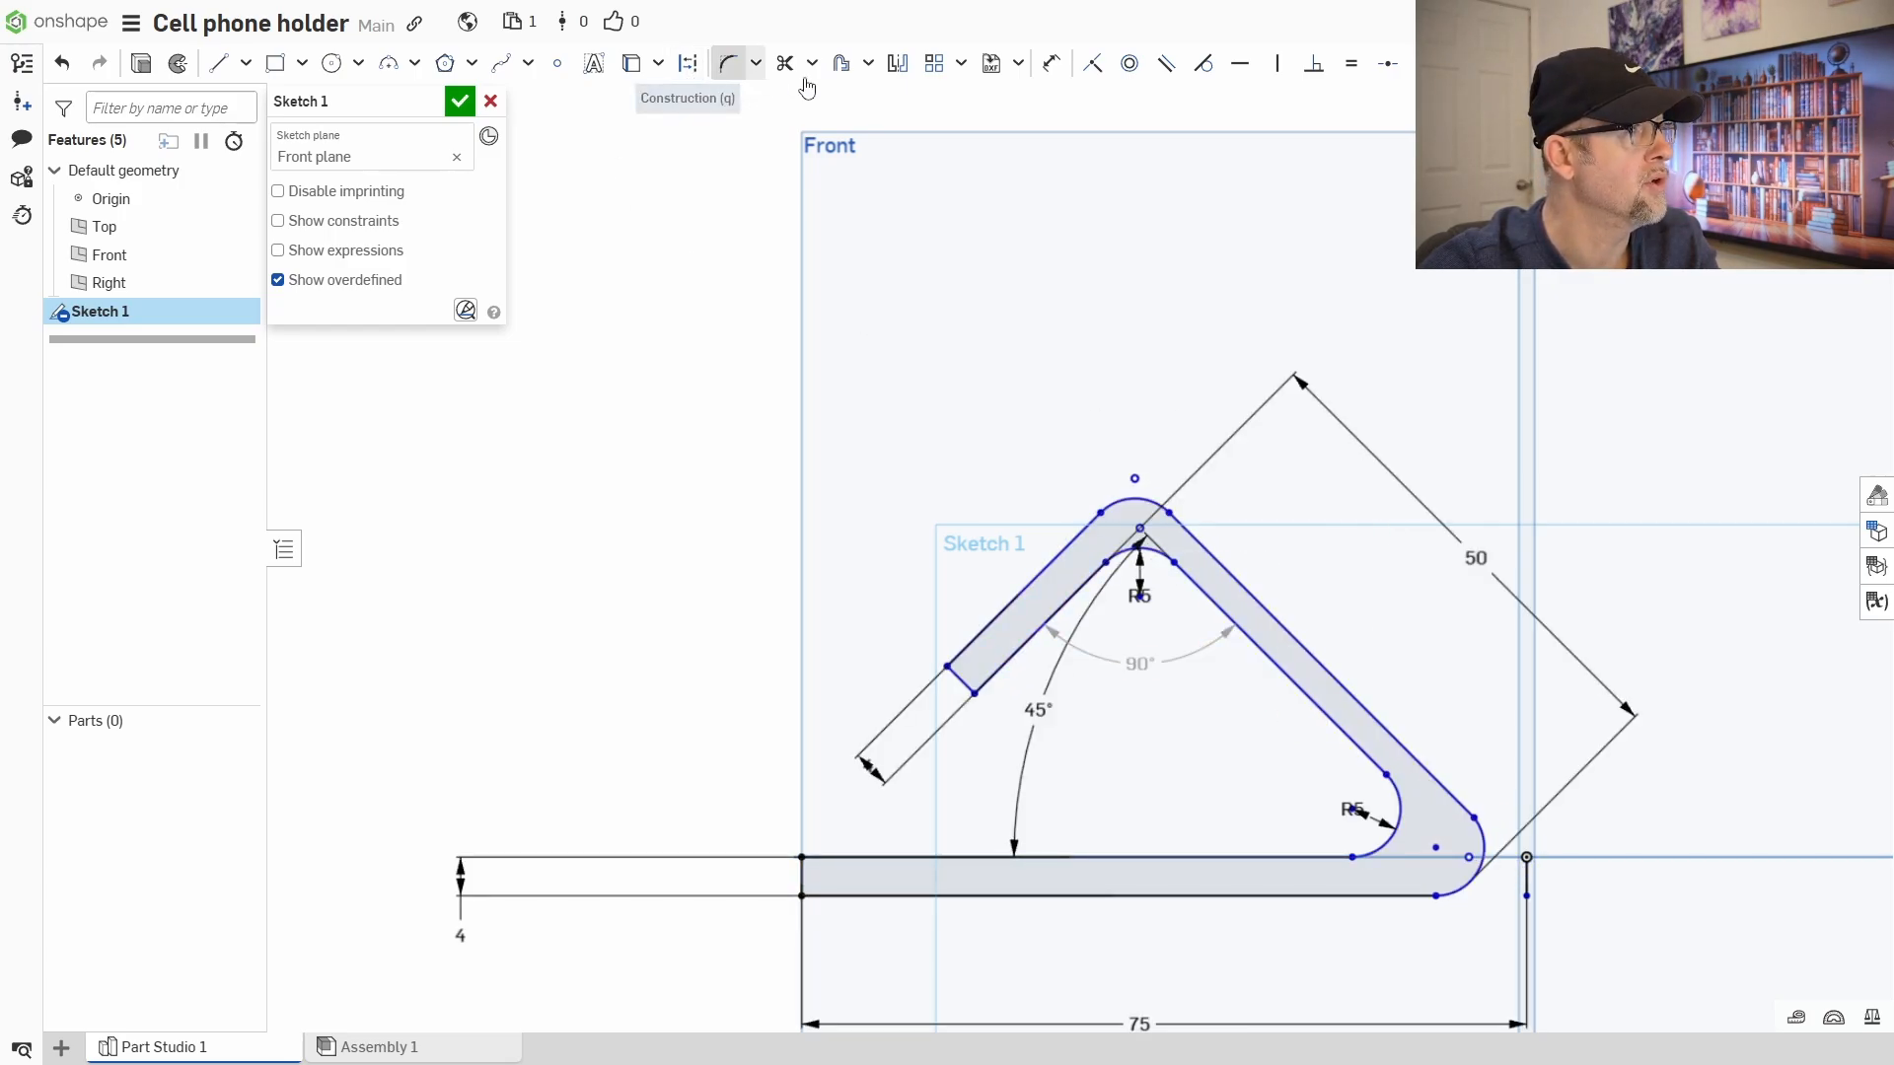
click(1050, 69)
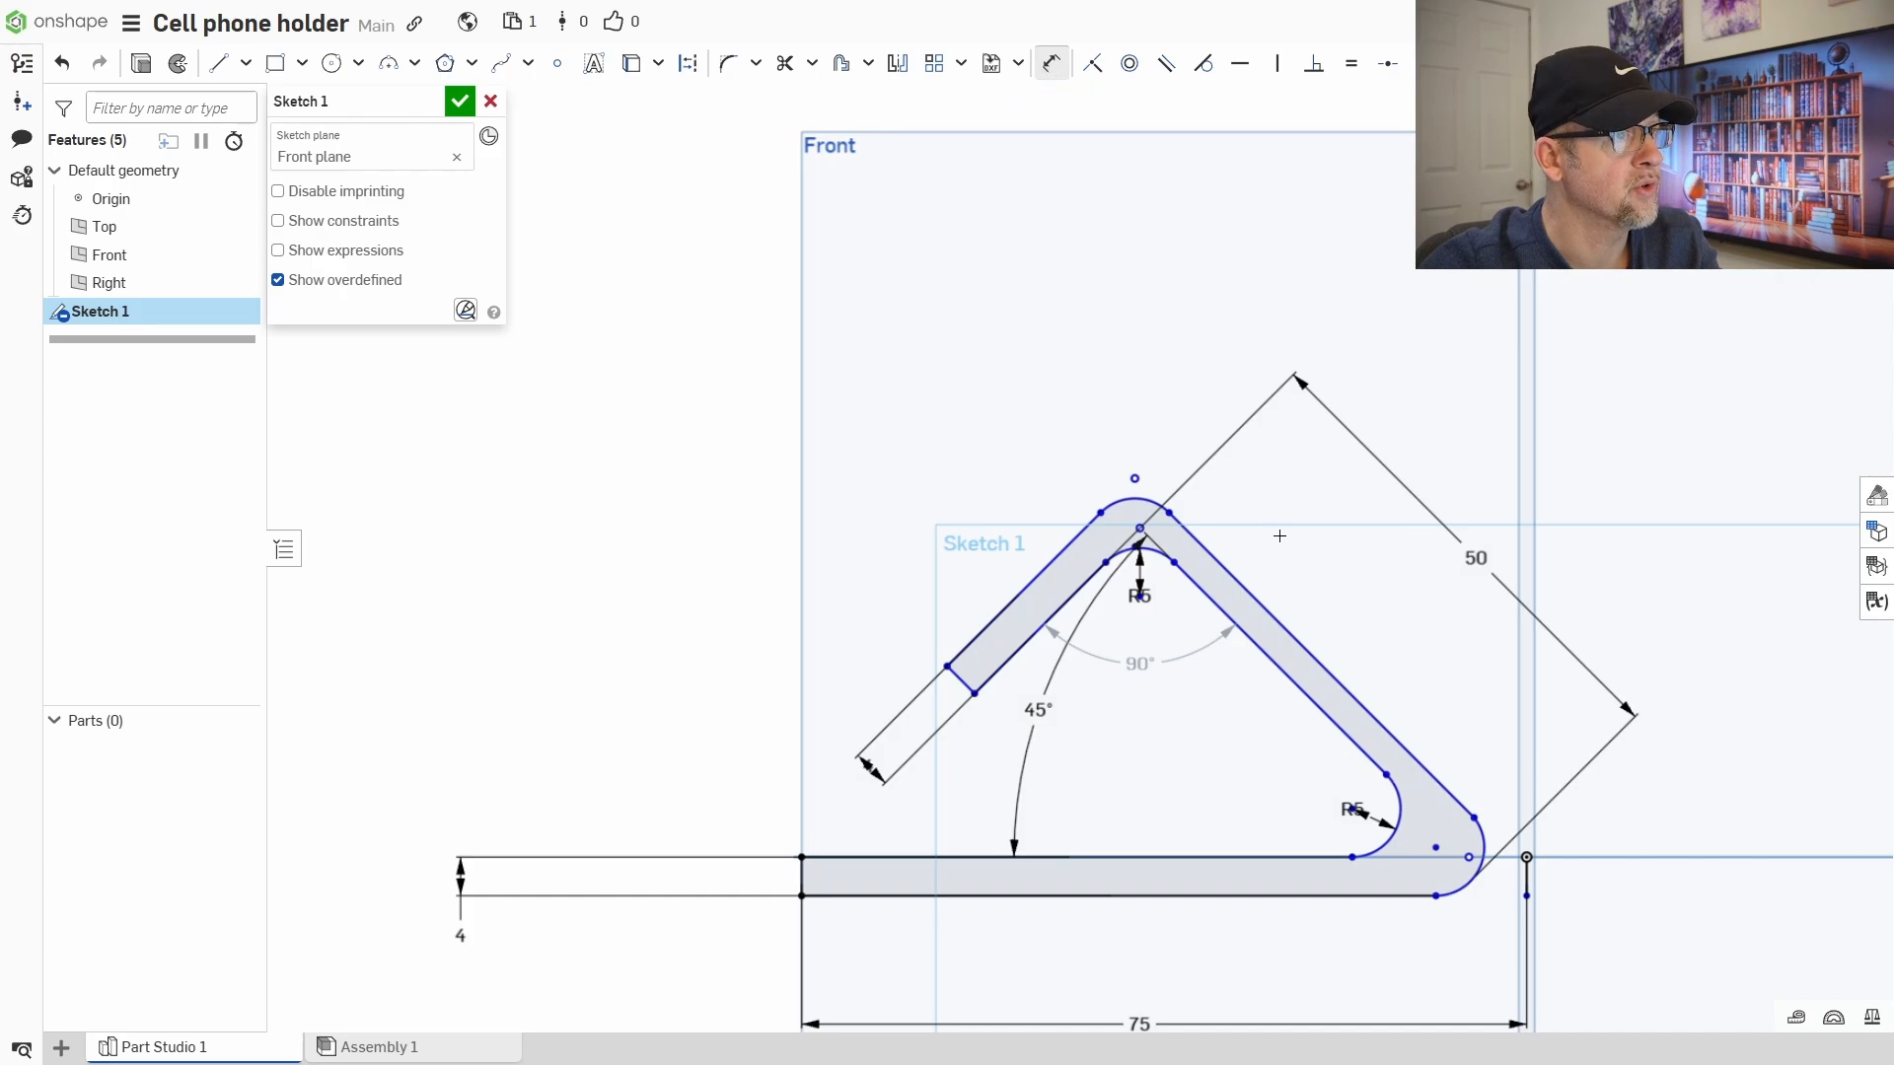
click(1264, 652)
click(1288, 631)
click(1259, 694)
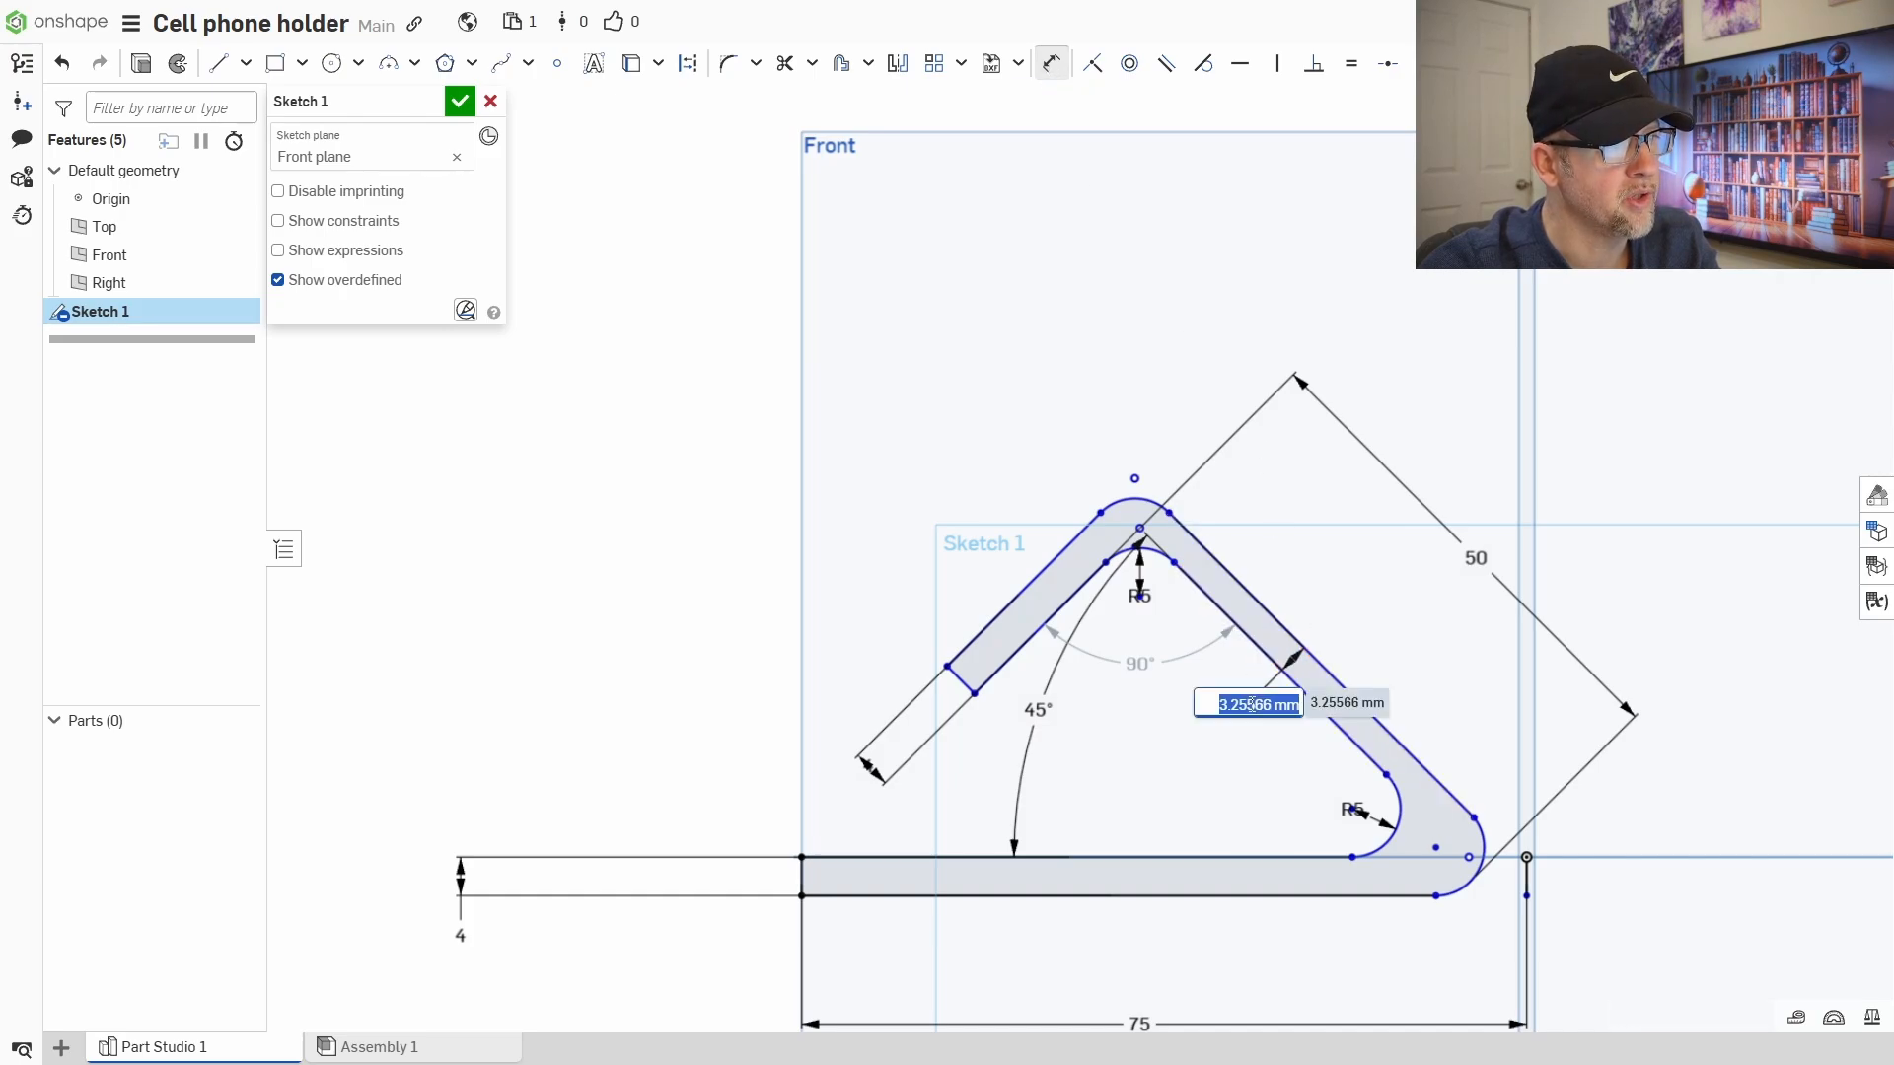
text(4)
key(Return)
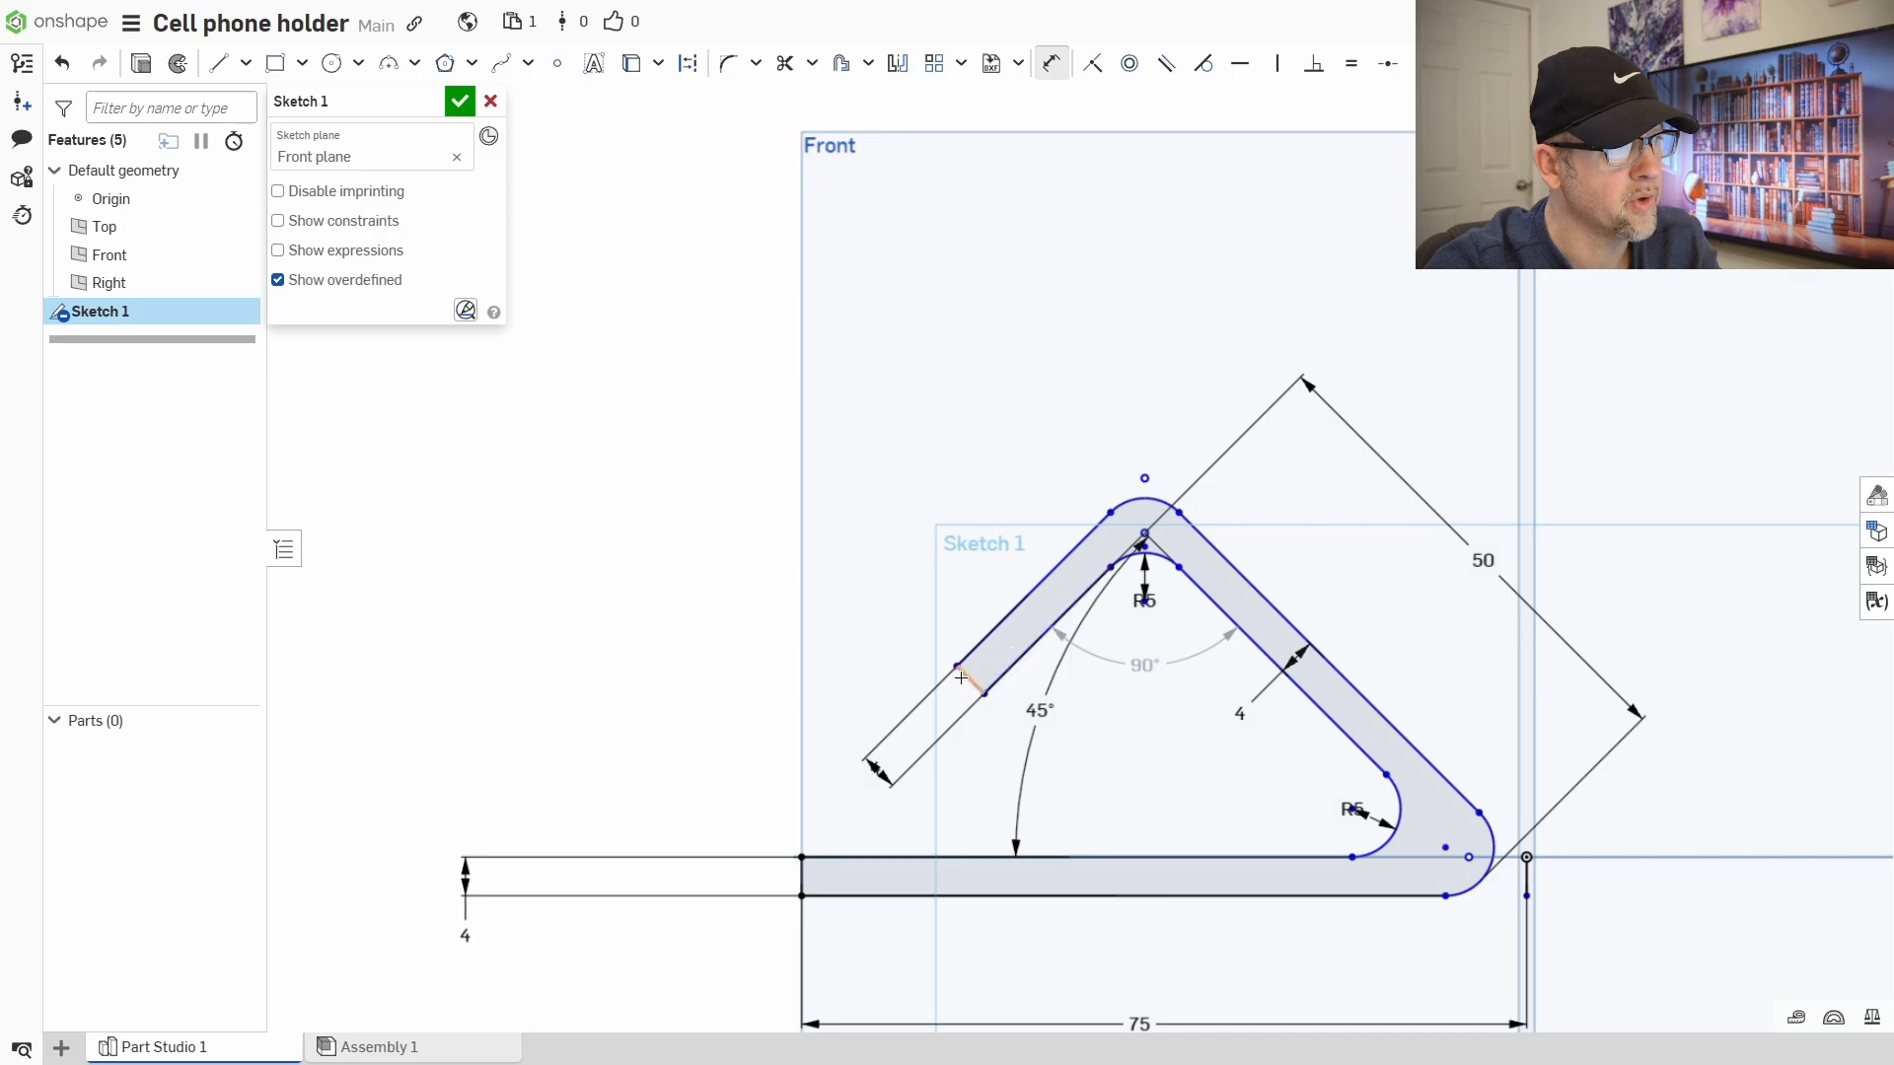
right_click(875, 560)
click(937, 579)
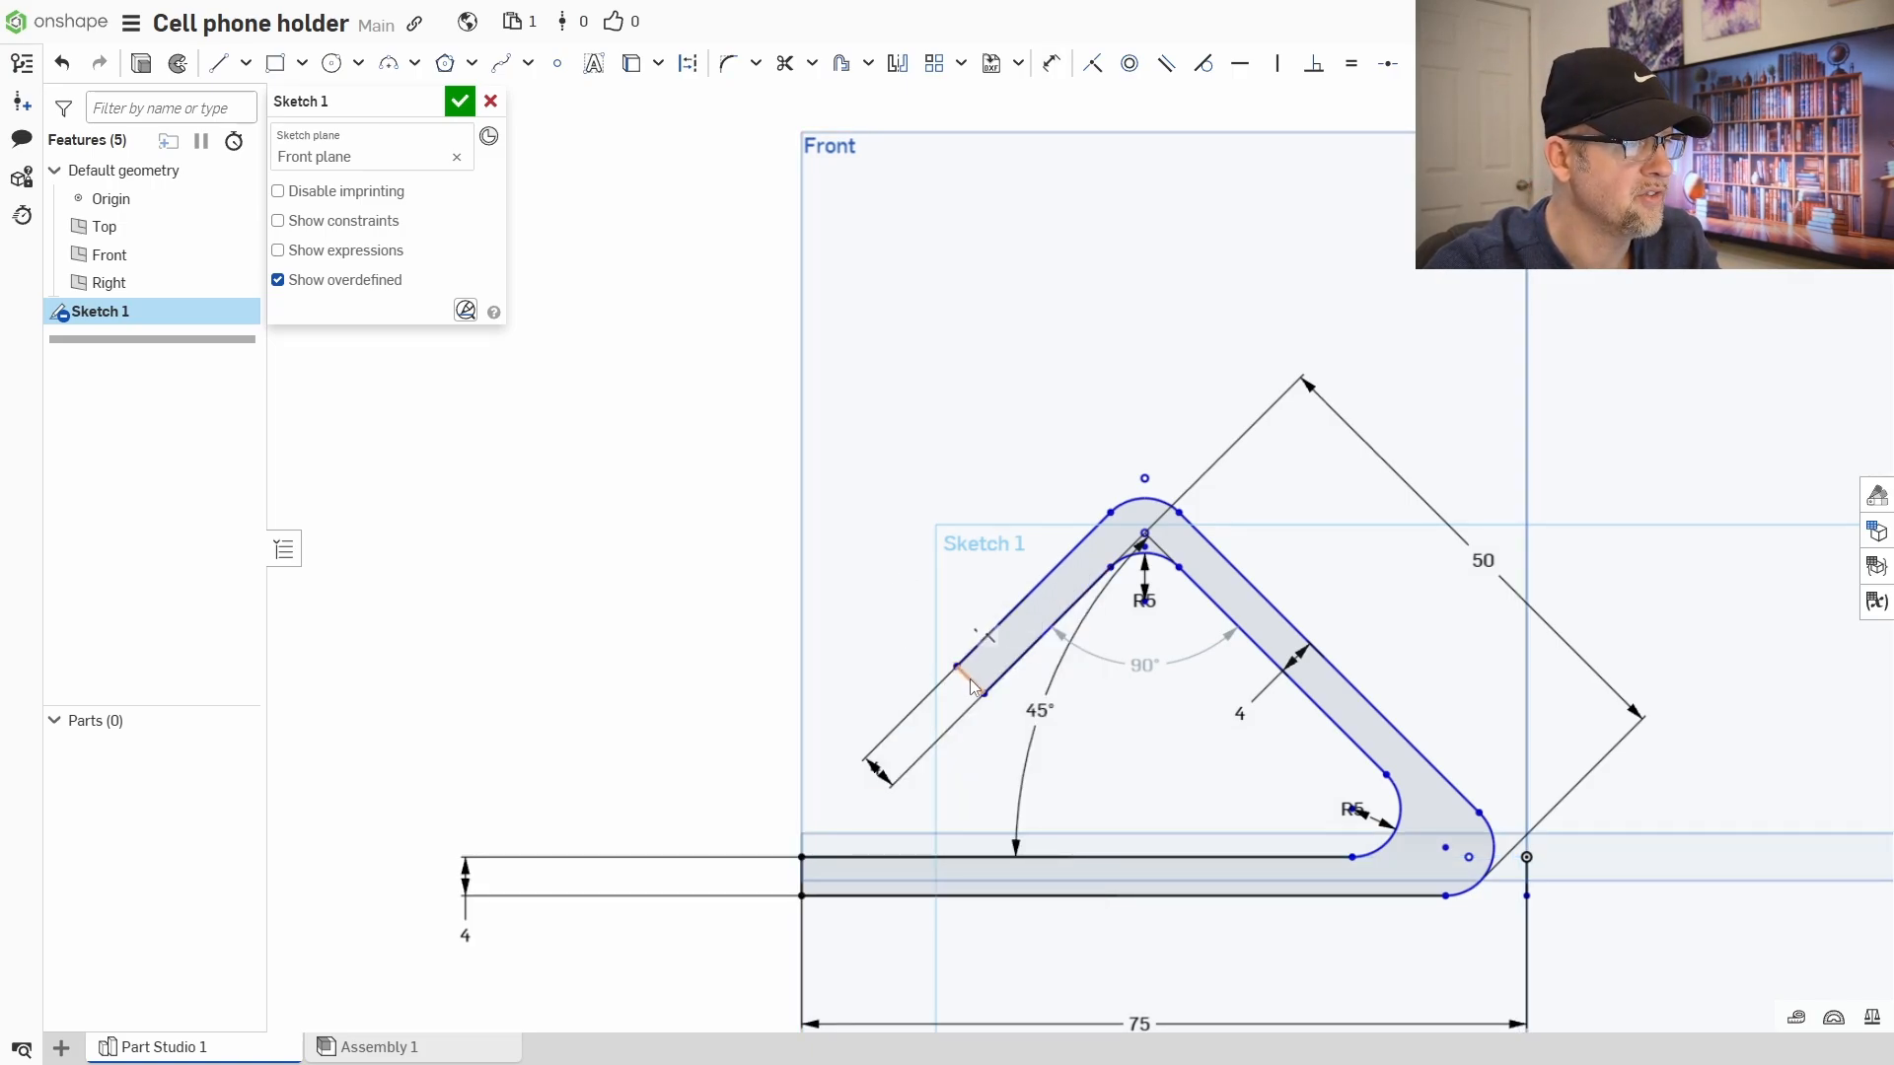
- Adjust the position of the hook's end and outer line, and delete the outer arc joining the arm to the base
mouse_move(972, 685)
mouse_down()
mouse_move(1014, 642)
mouse_move(960, 690)
mouse_up()
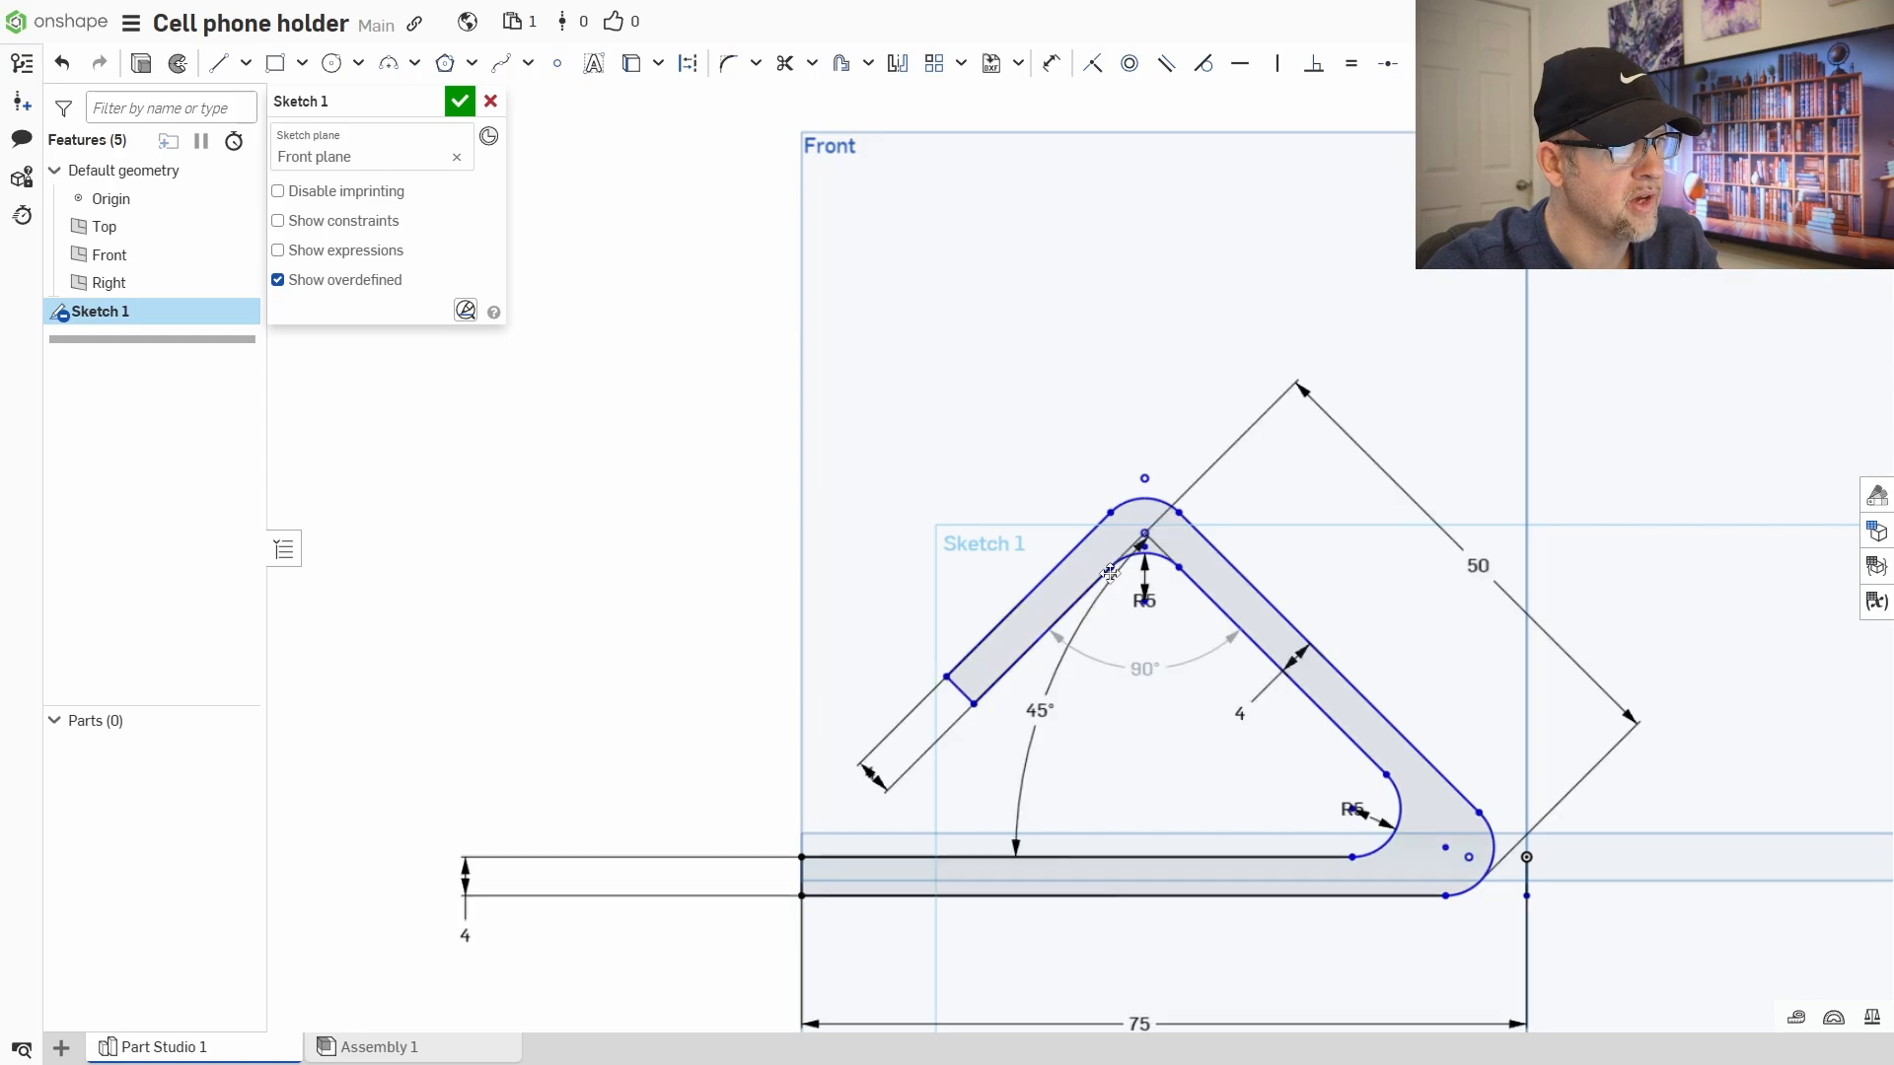
mouse_move(1088, 532)
mouse_down()
mouse_move(1135, 575)
mouse_move(1077, 510)
mouse_move(1113, 548)
mouse_up()
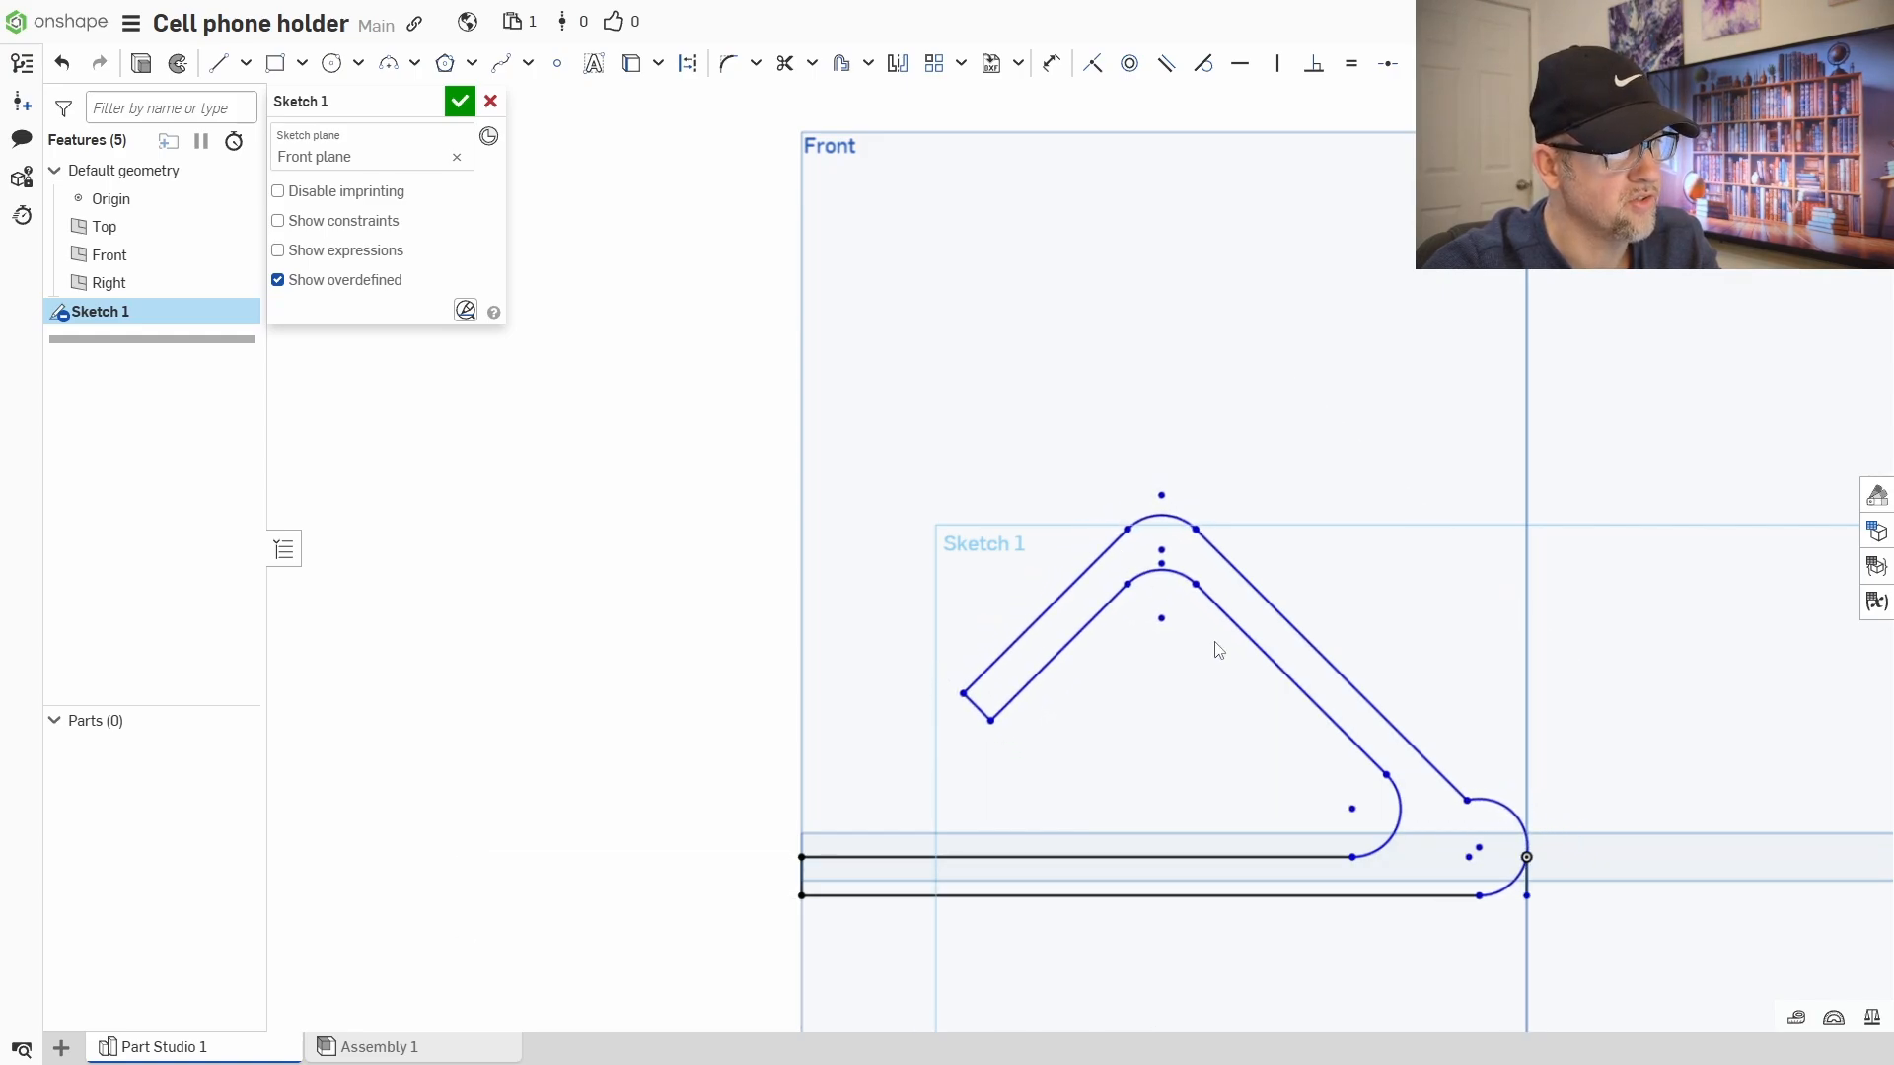
click(1524, 823)
key(Delete)
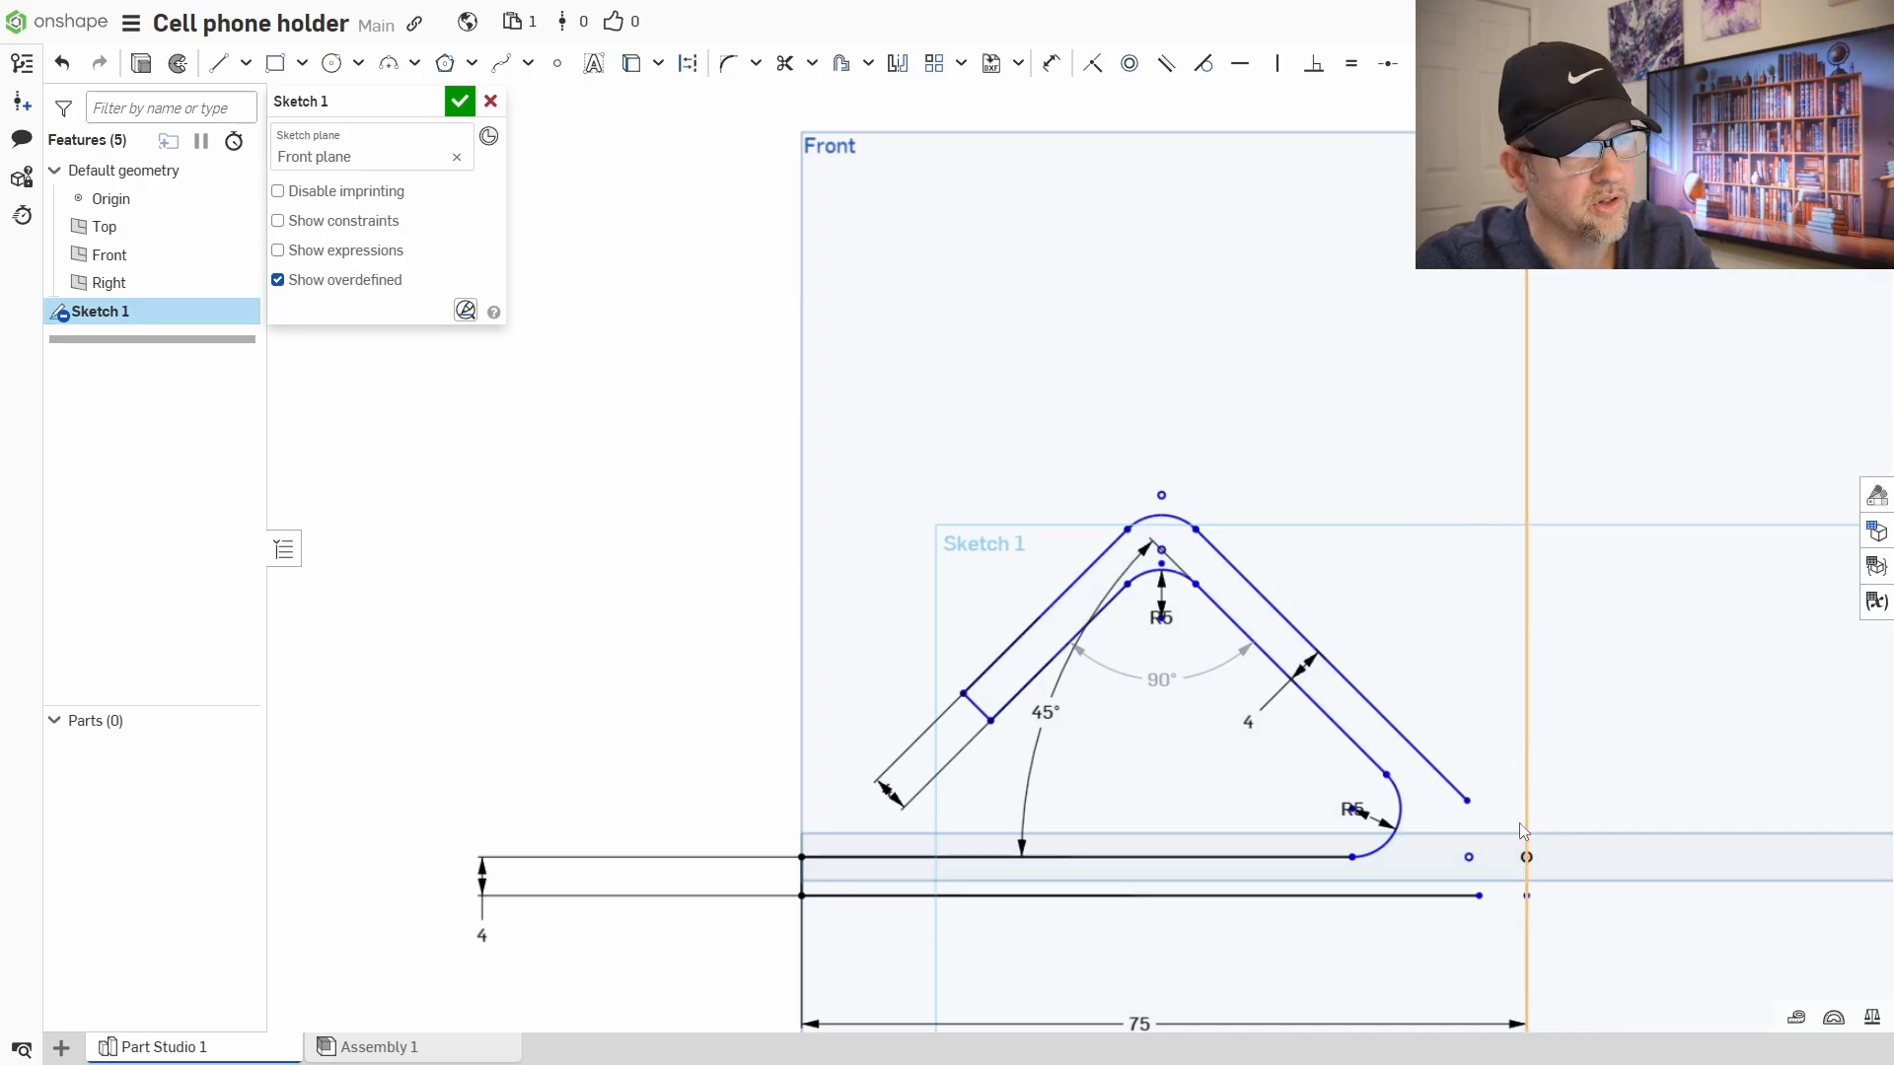
- Try to extend the arm's outer line and the base's bottom line toward a shared corner, and undo the extensions
click(812, 63)
click(826, 135)
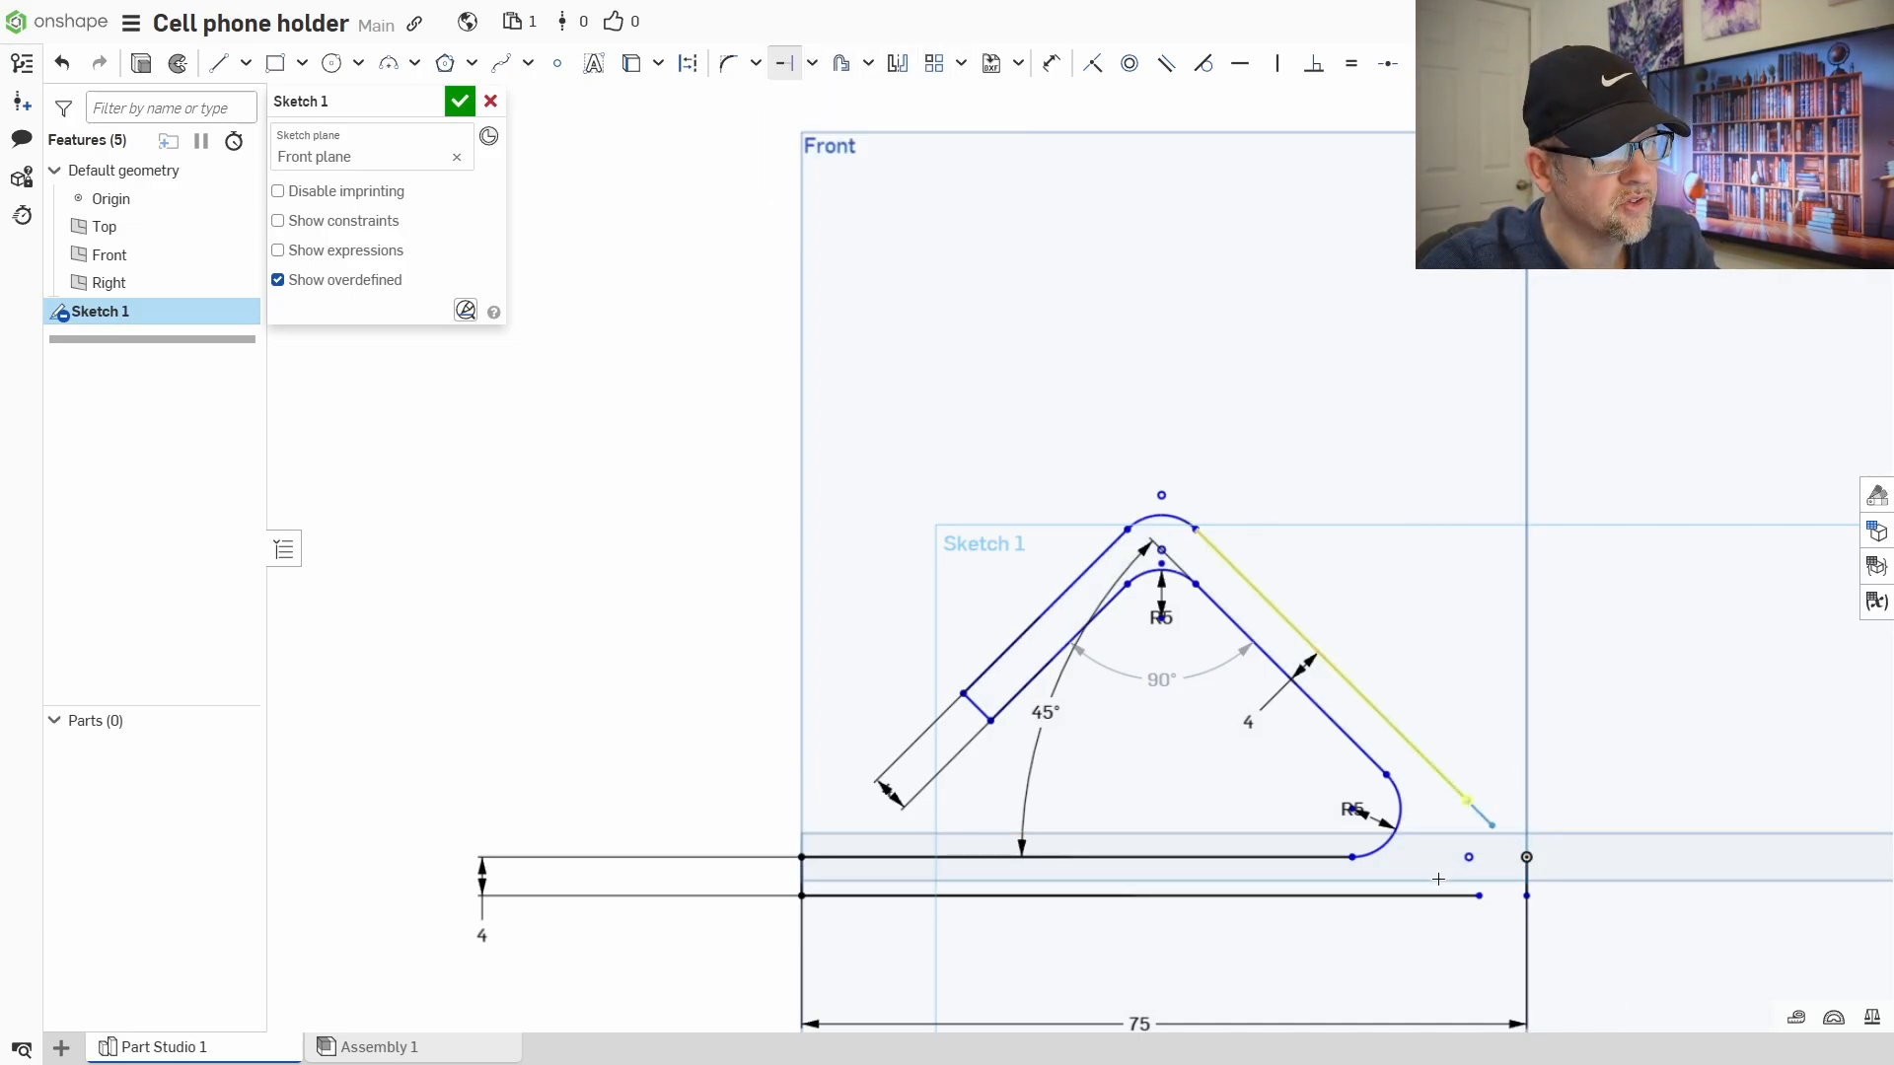
click(1442, 776)
click(1453, 896)
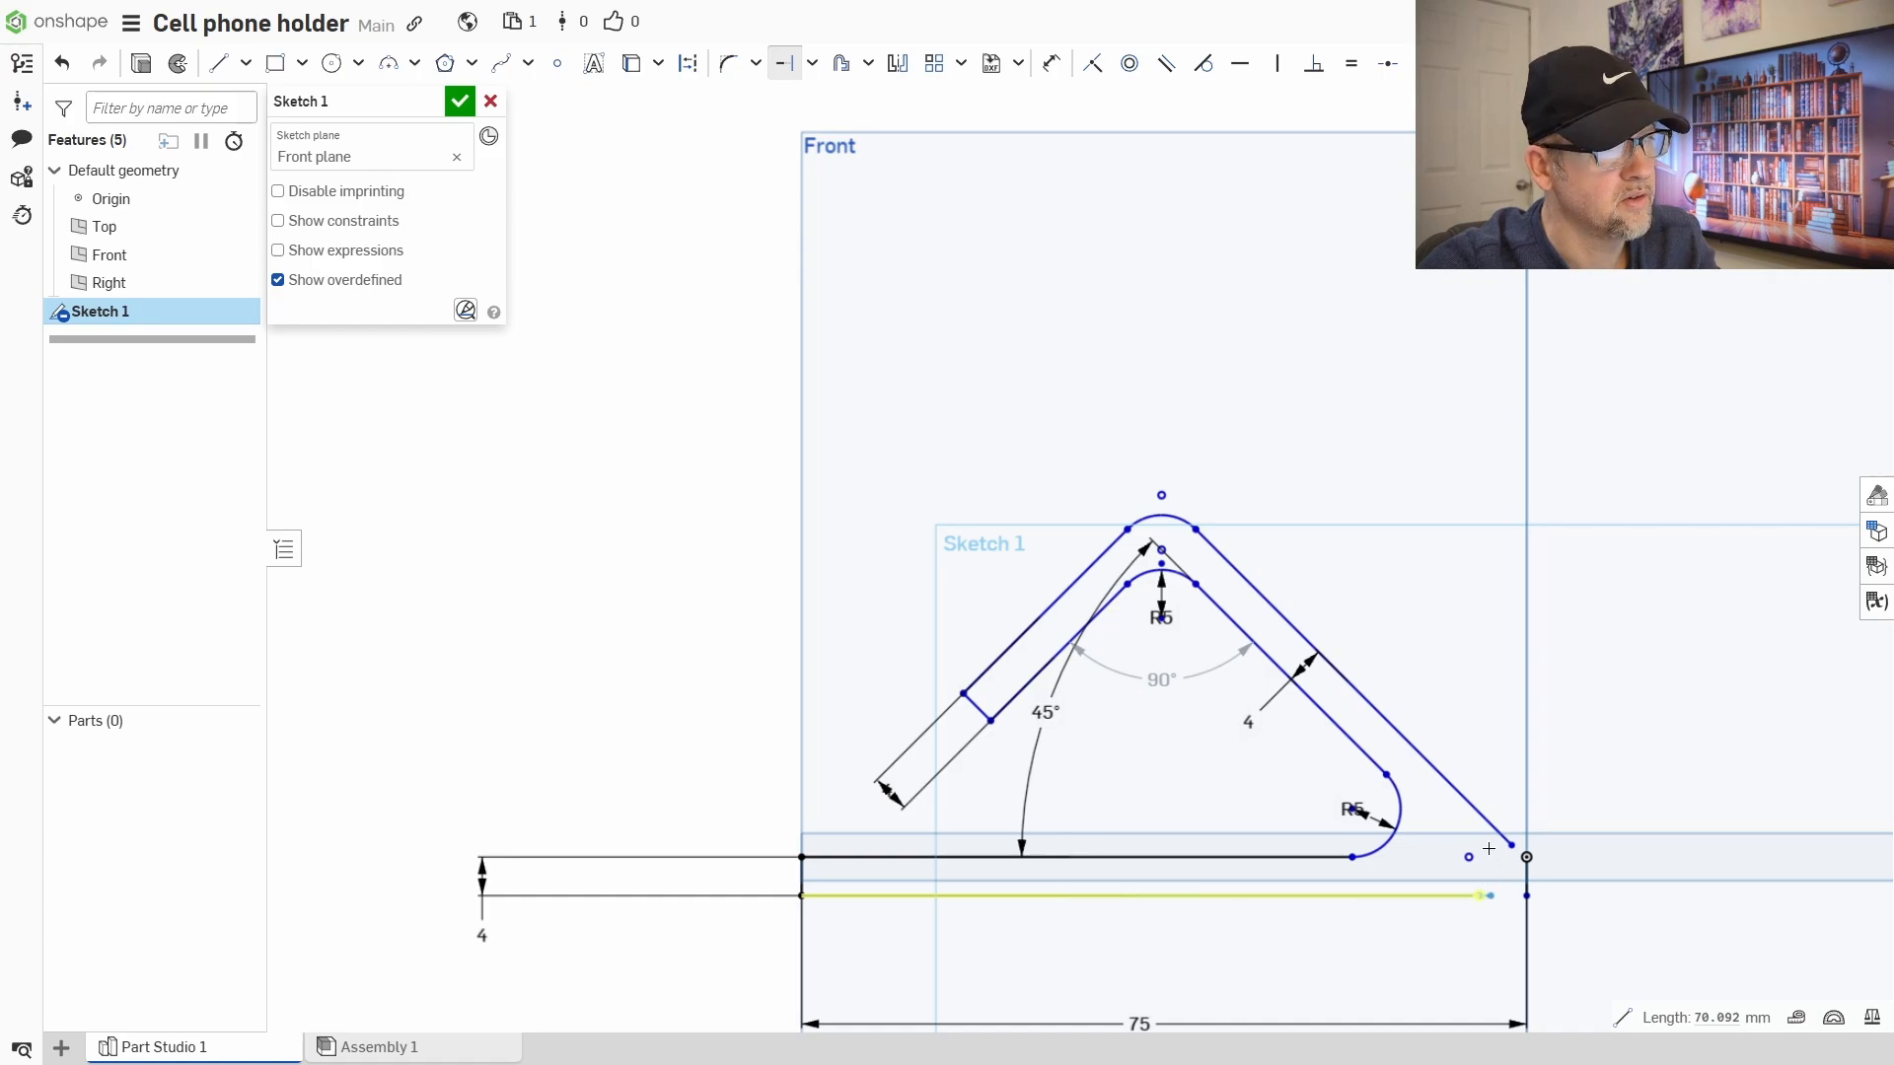
click(1488, 823)
click(1485, 819)
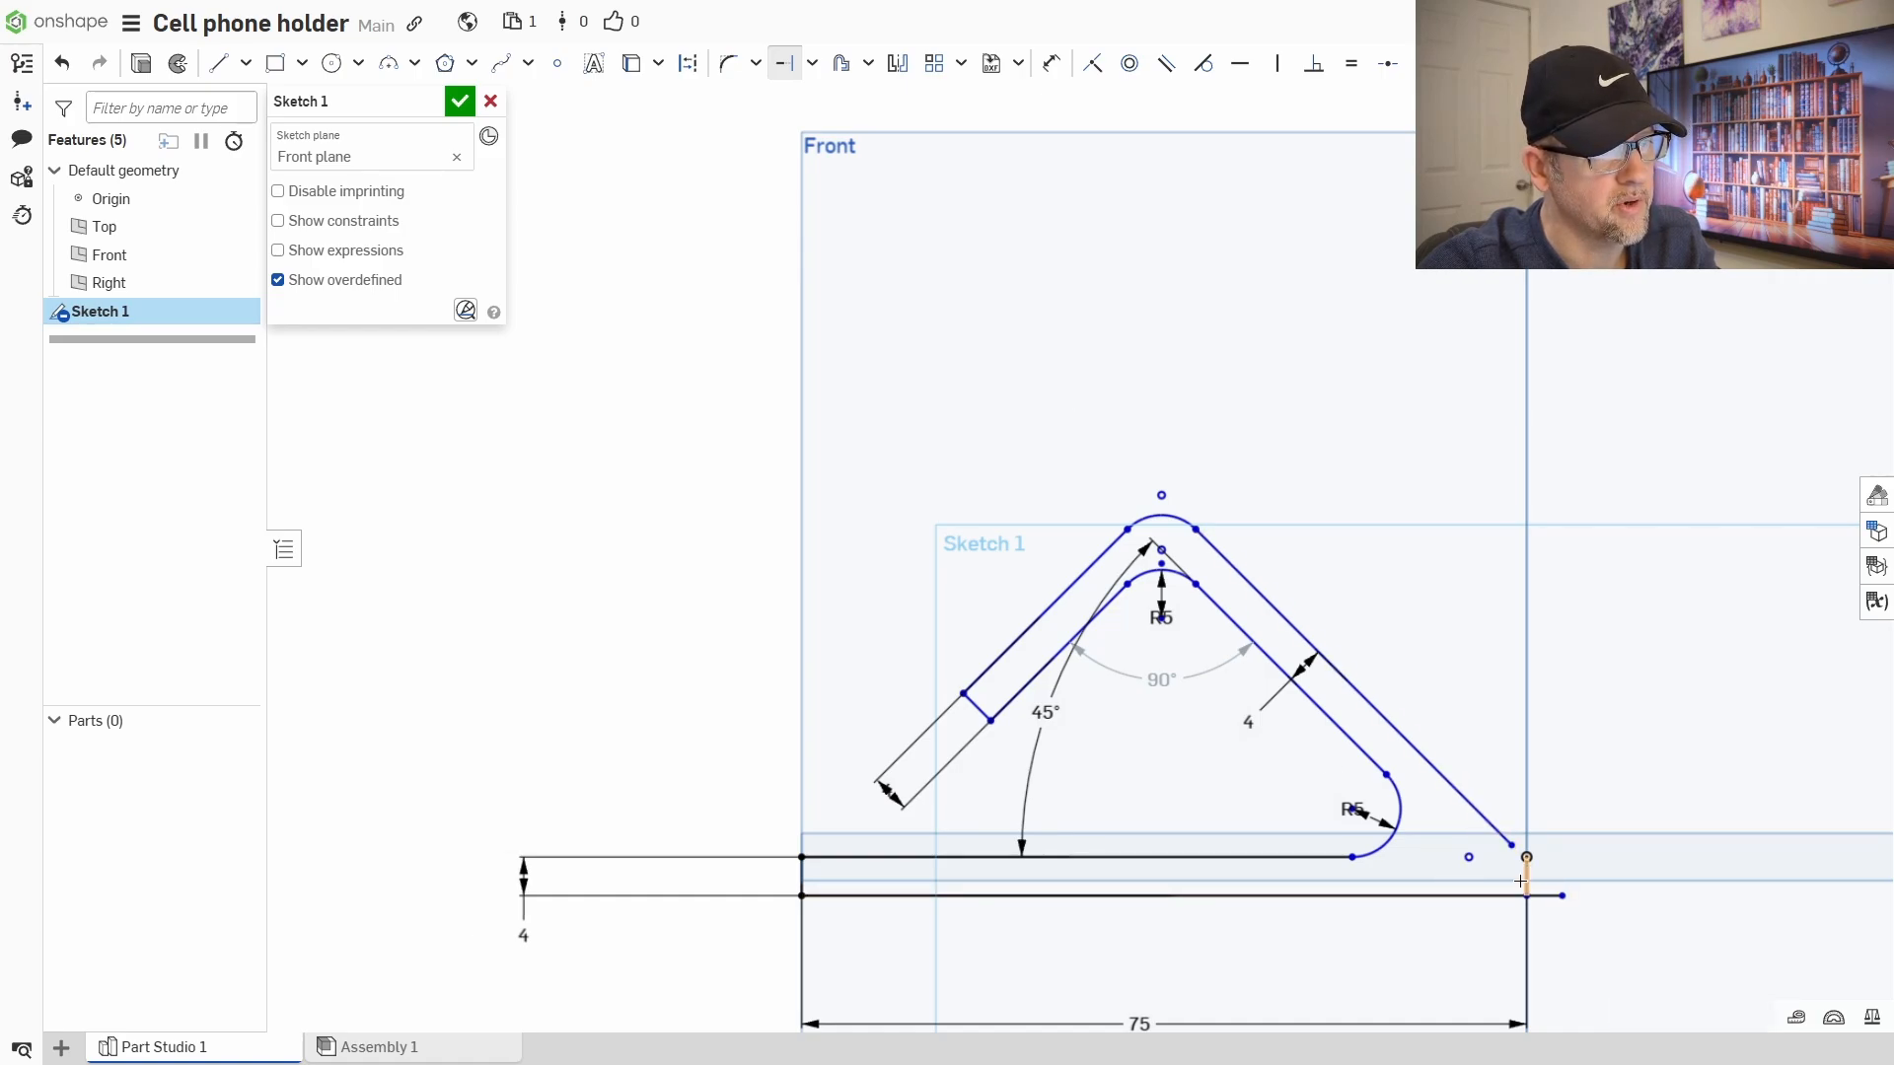
click(1564, 895)
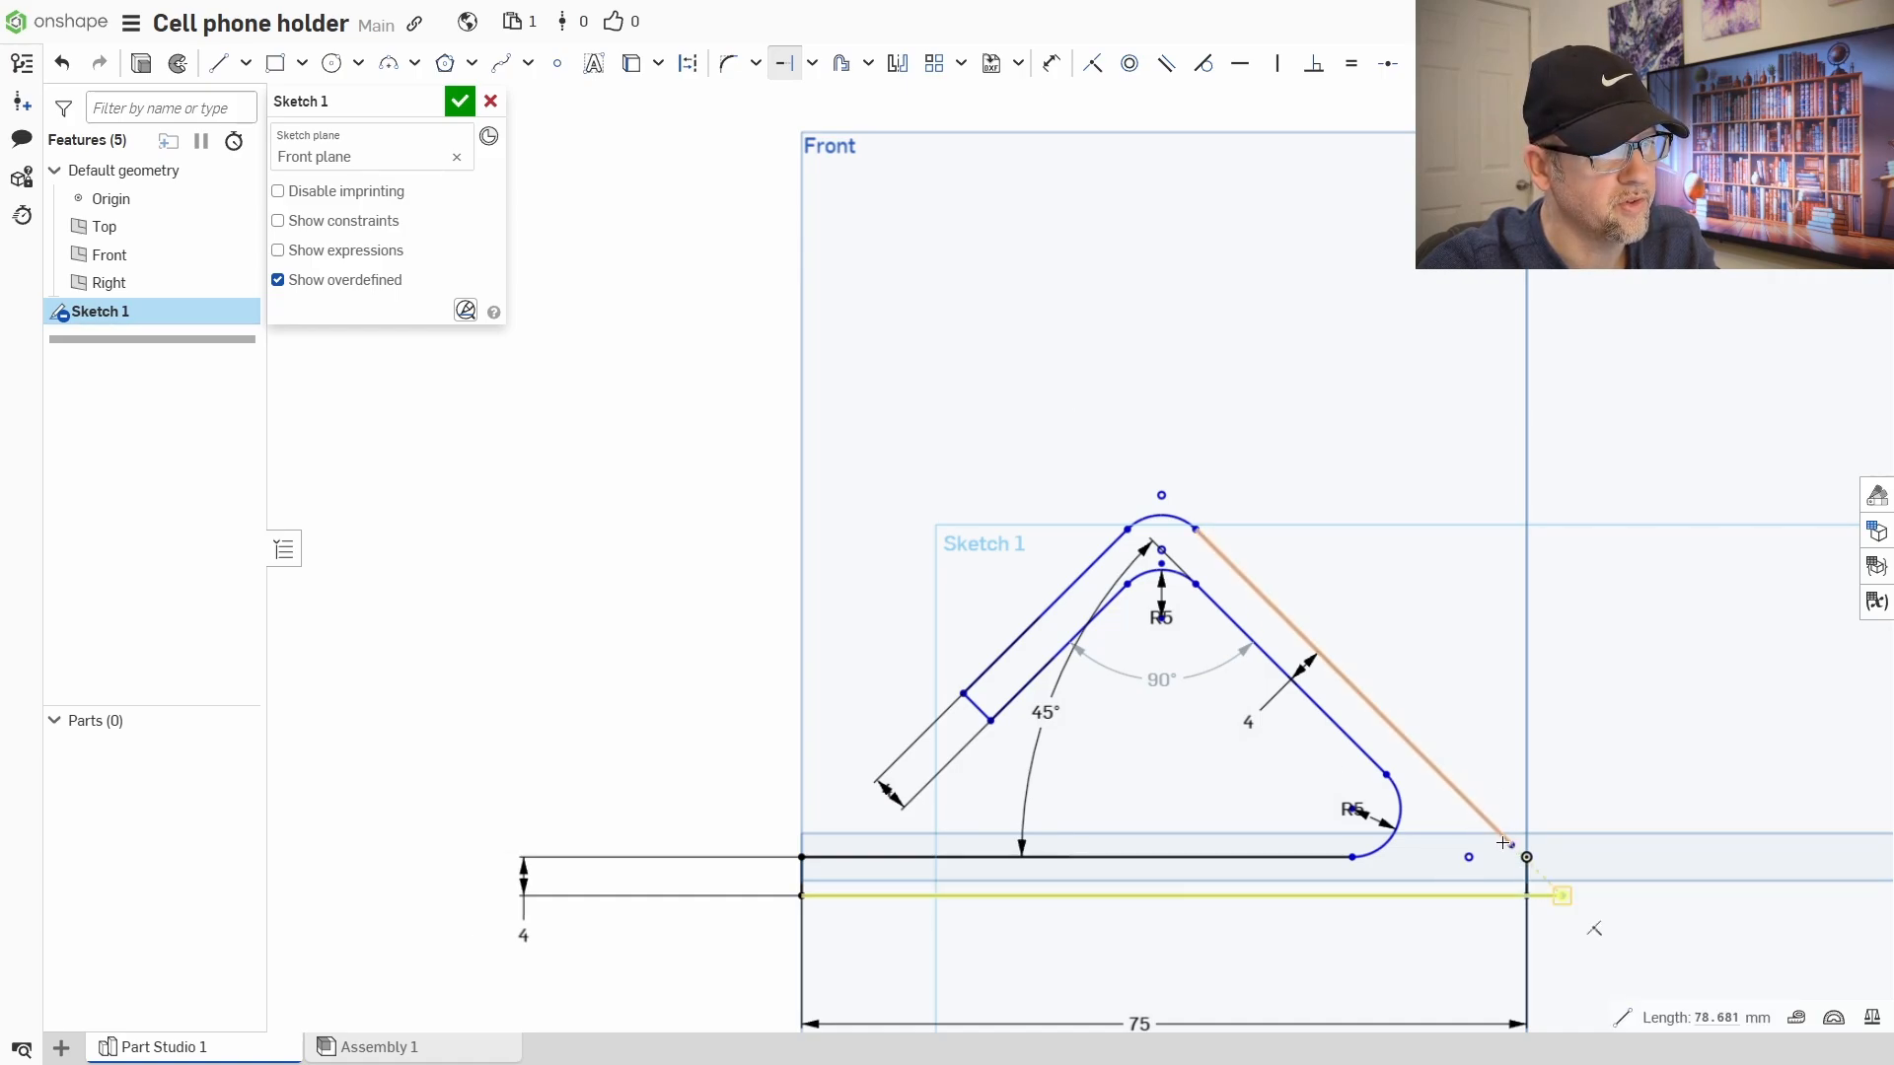
click(1502, 836)
click(1498, 831)
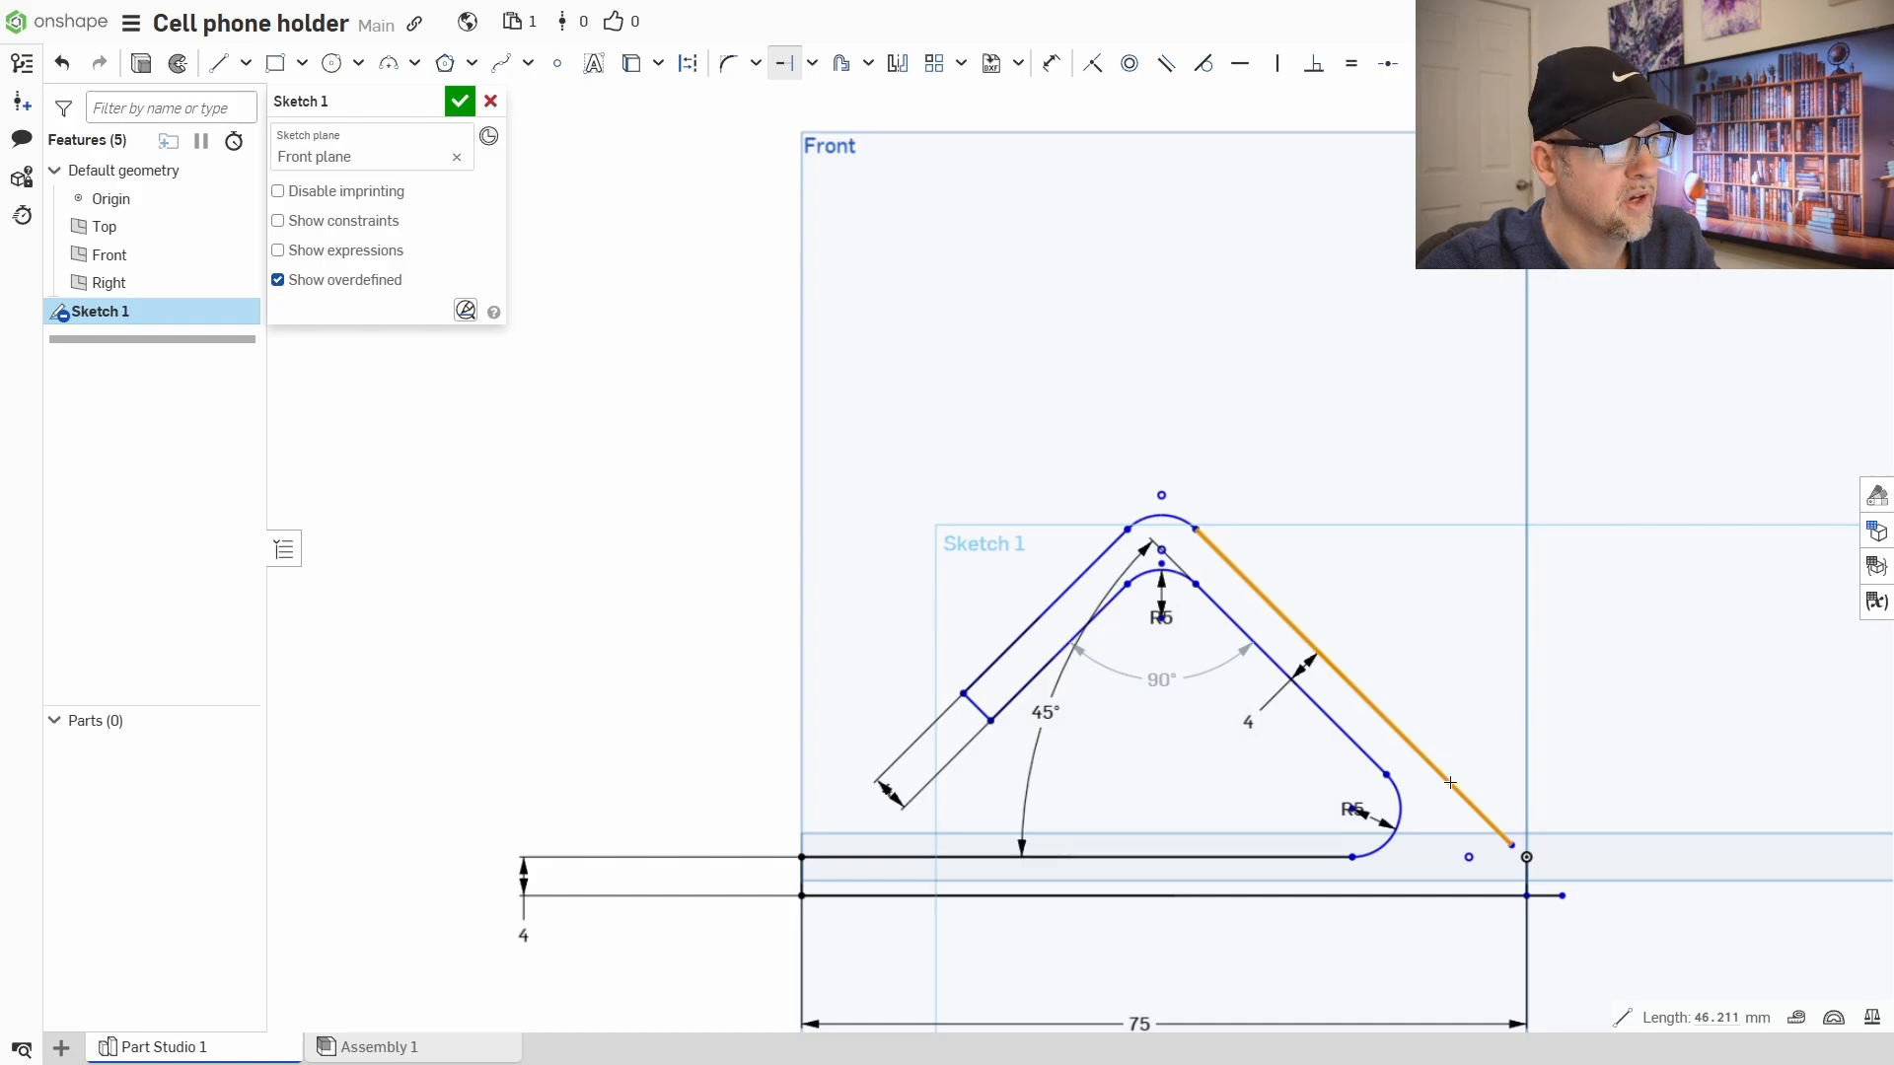
click(1561, 896)
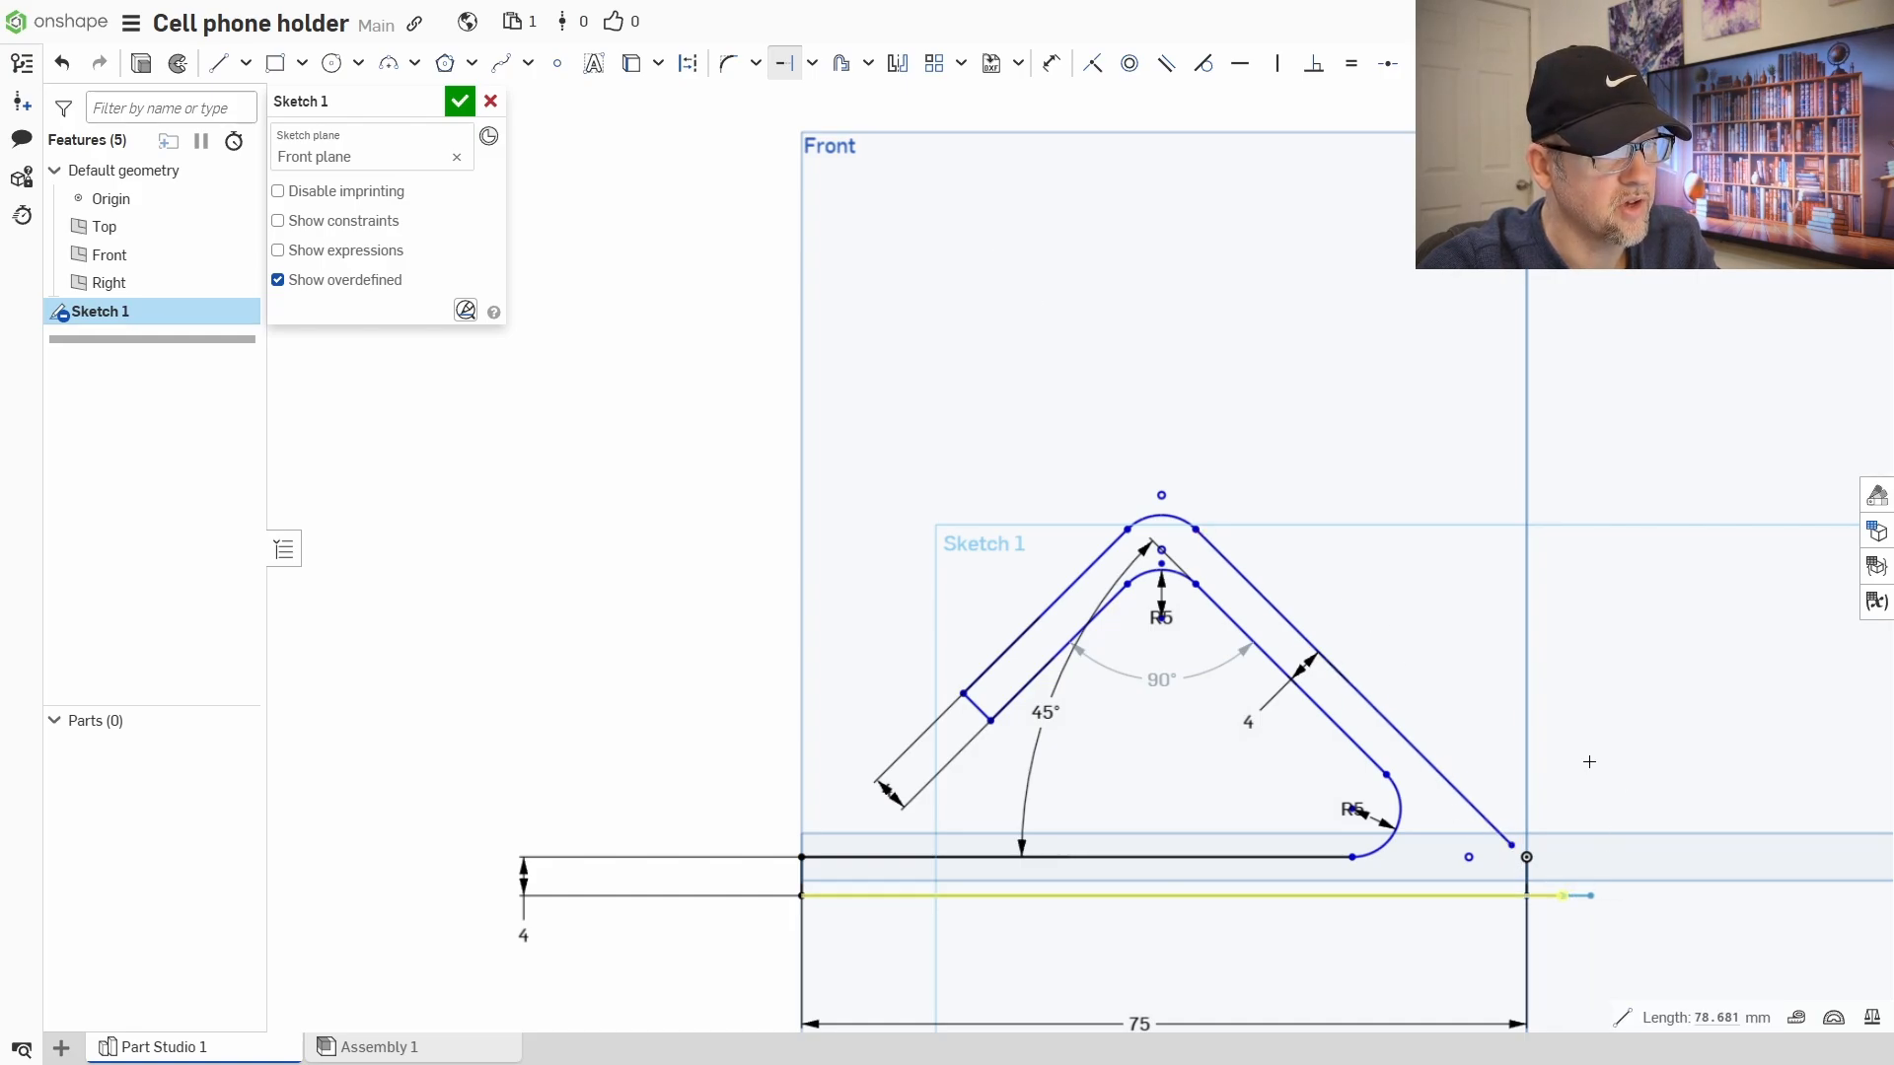
key(Escape)
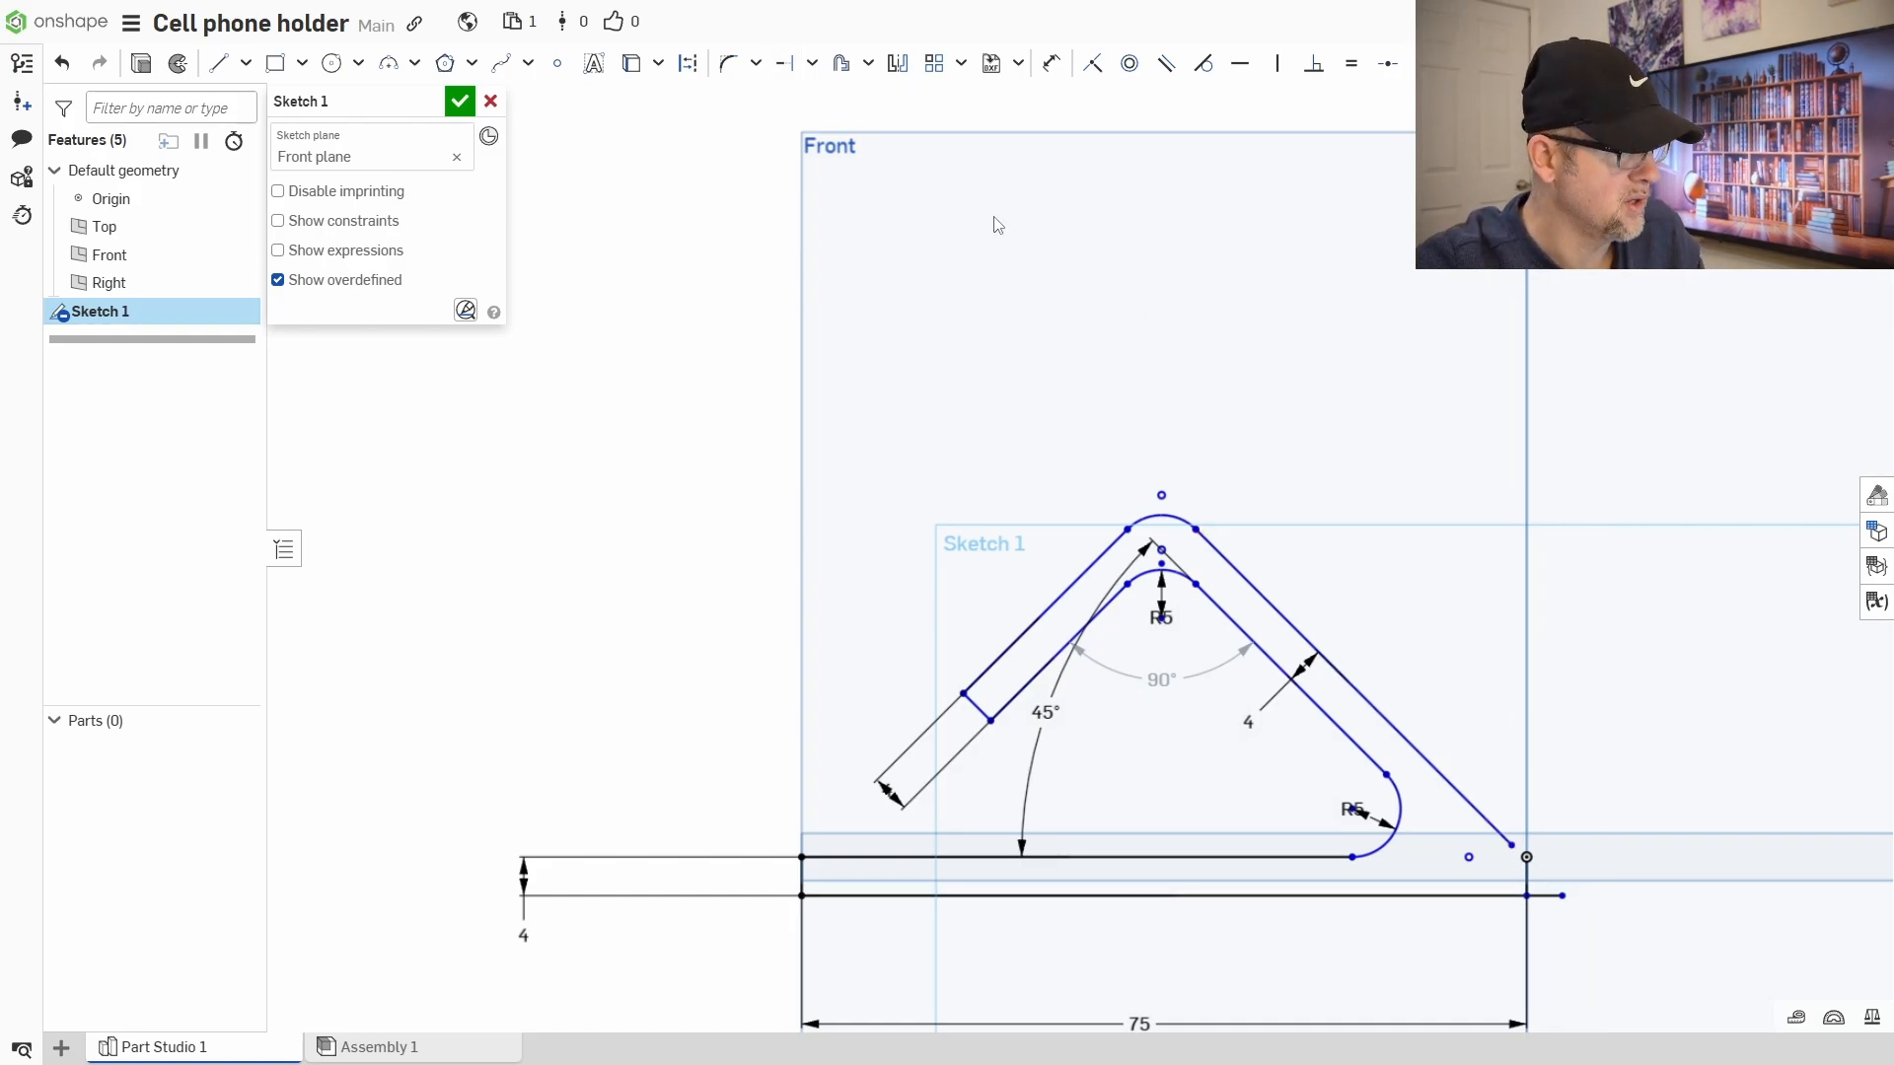
key(ctrl+z)
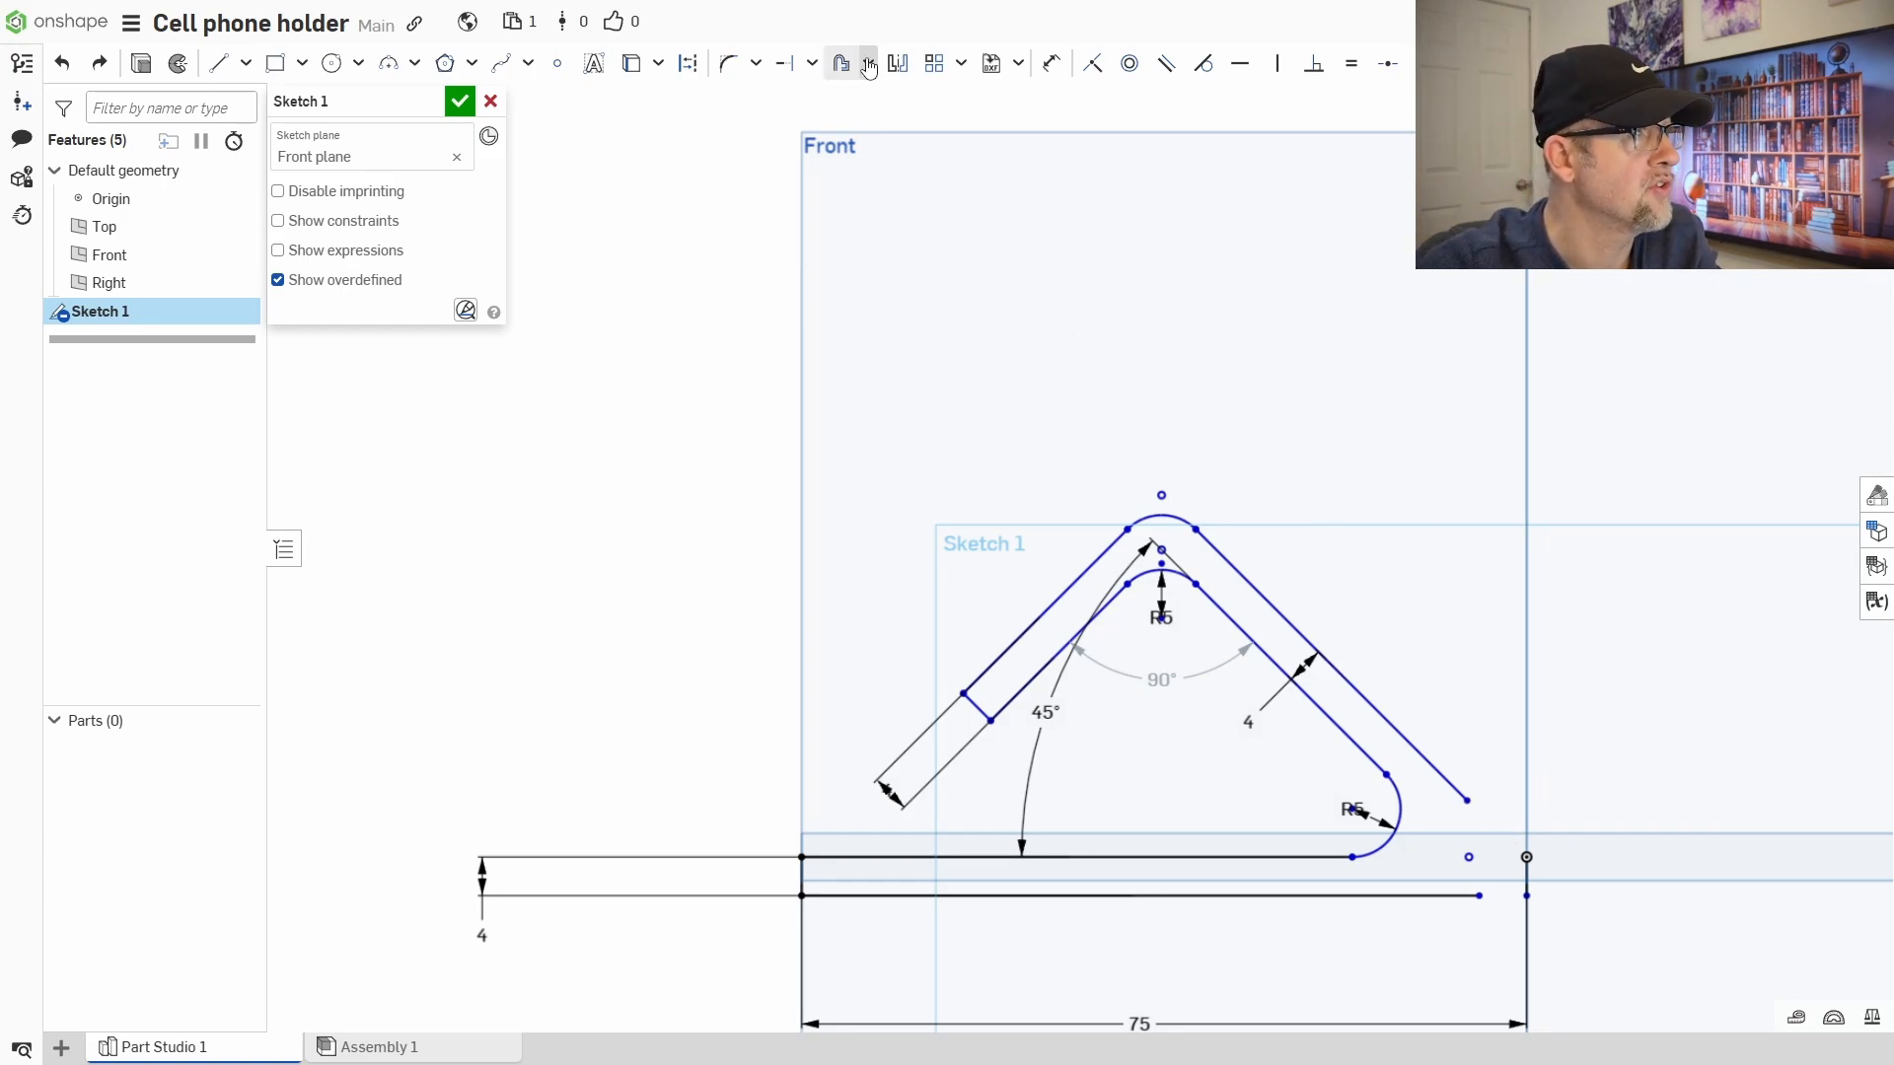
- Extend the base's bottom line past the vertical end line, far enough to meet the path of the arm's outer line
click(811, 63)
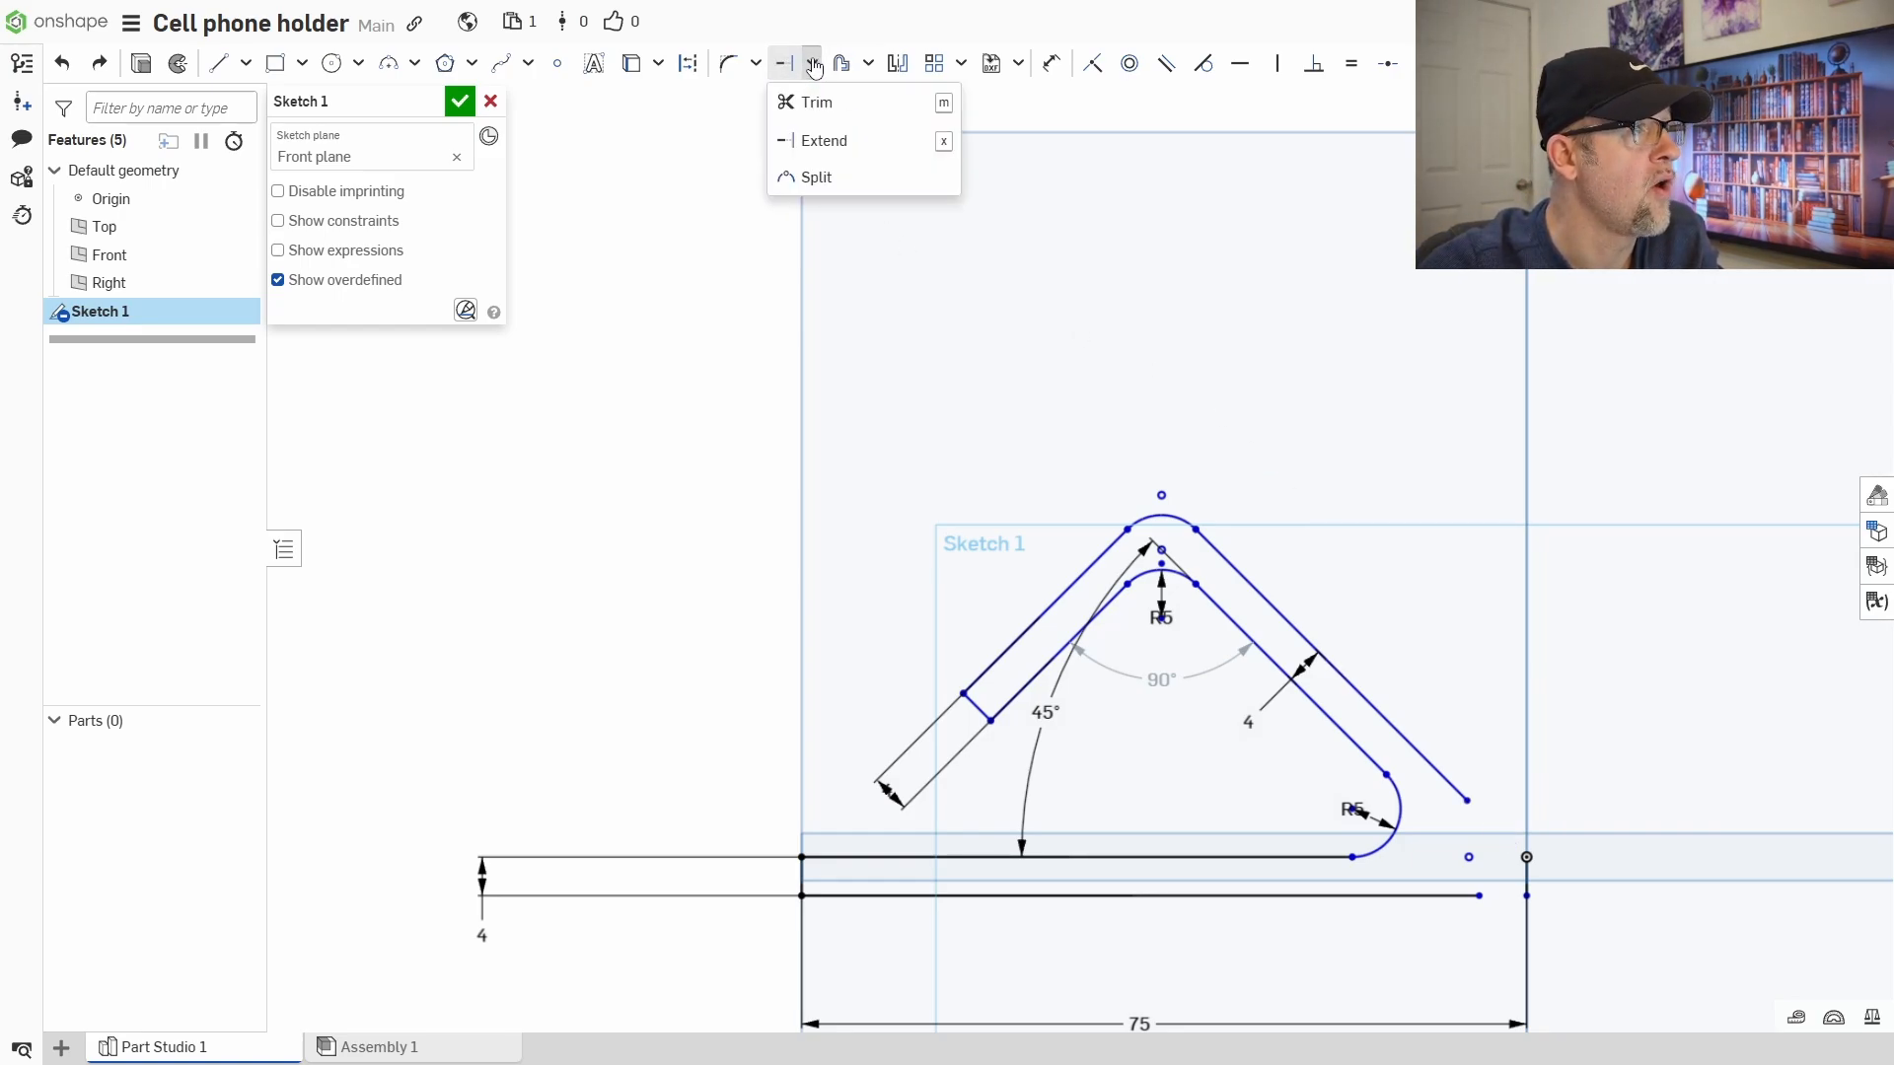
click(815, 143)
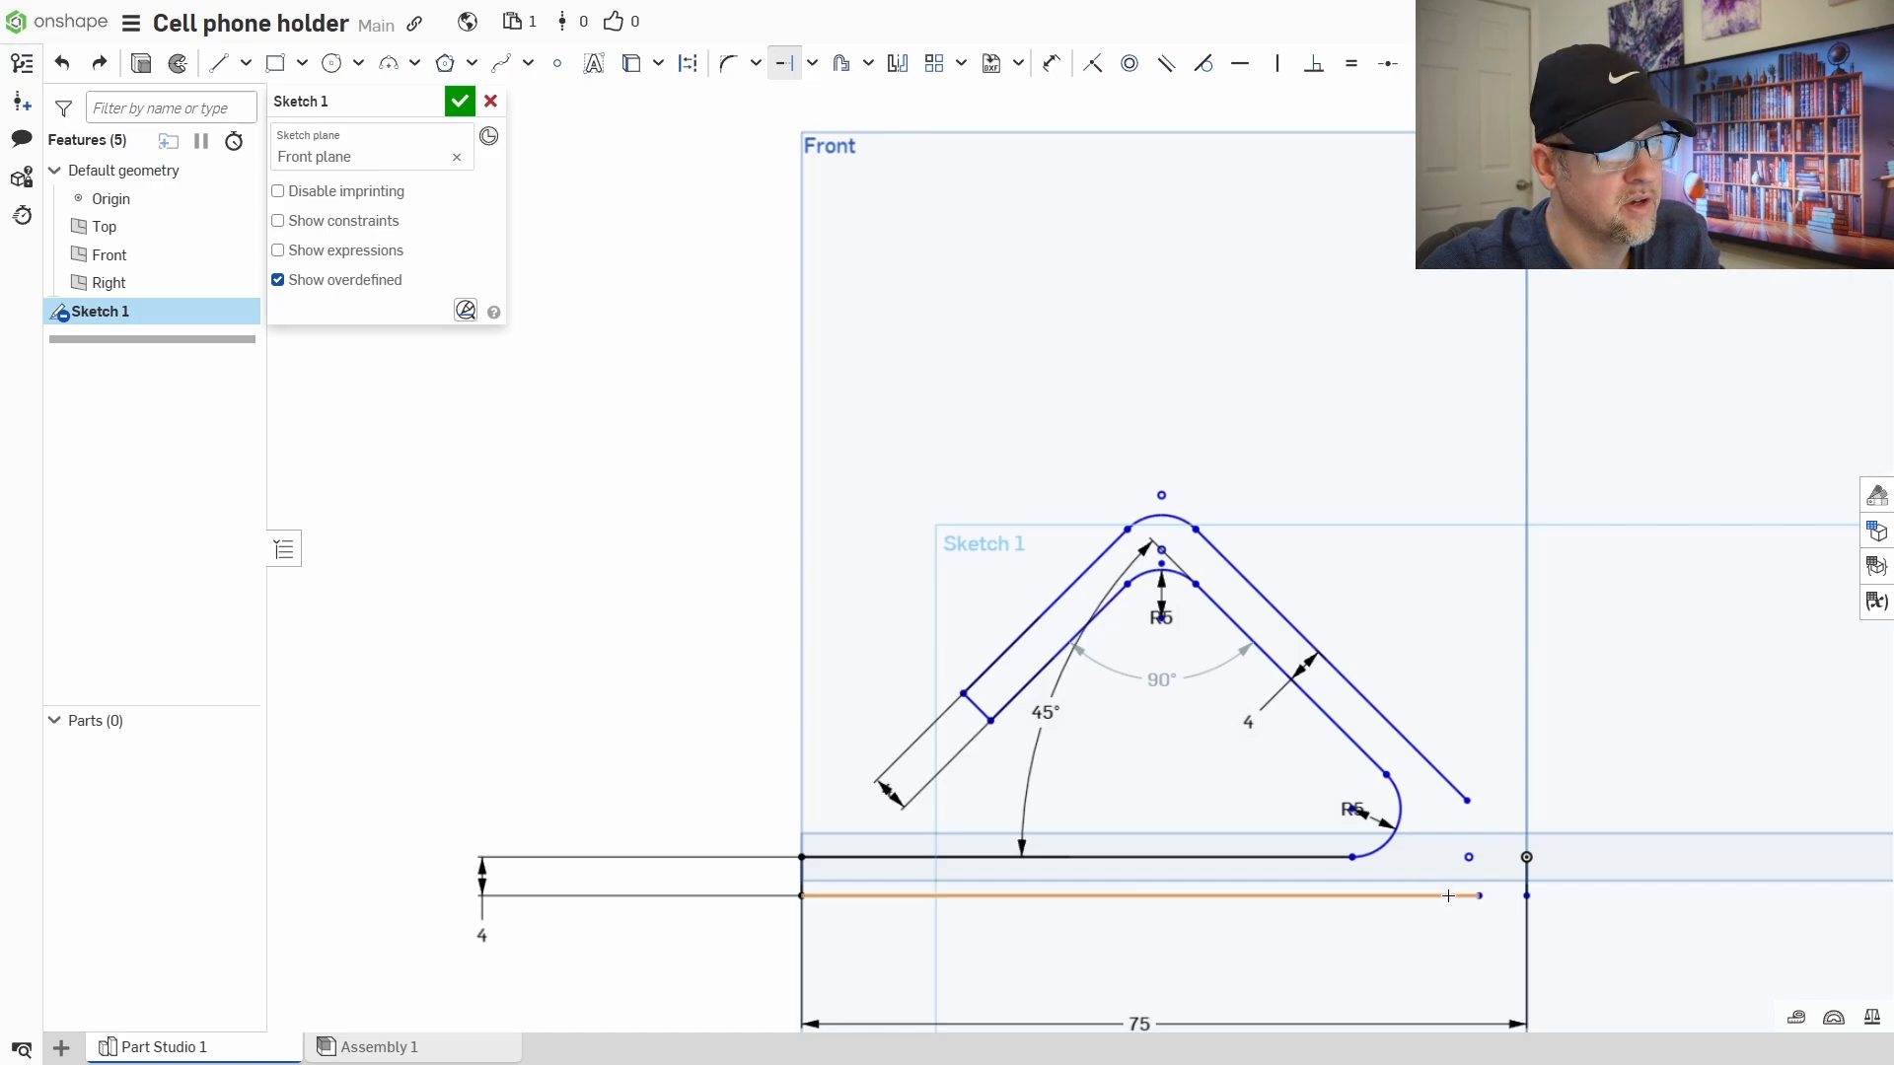
click(1452, 793)
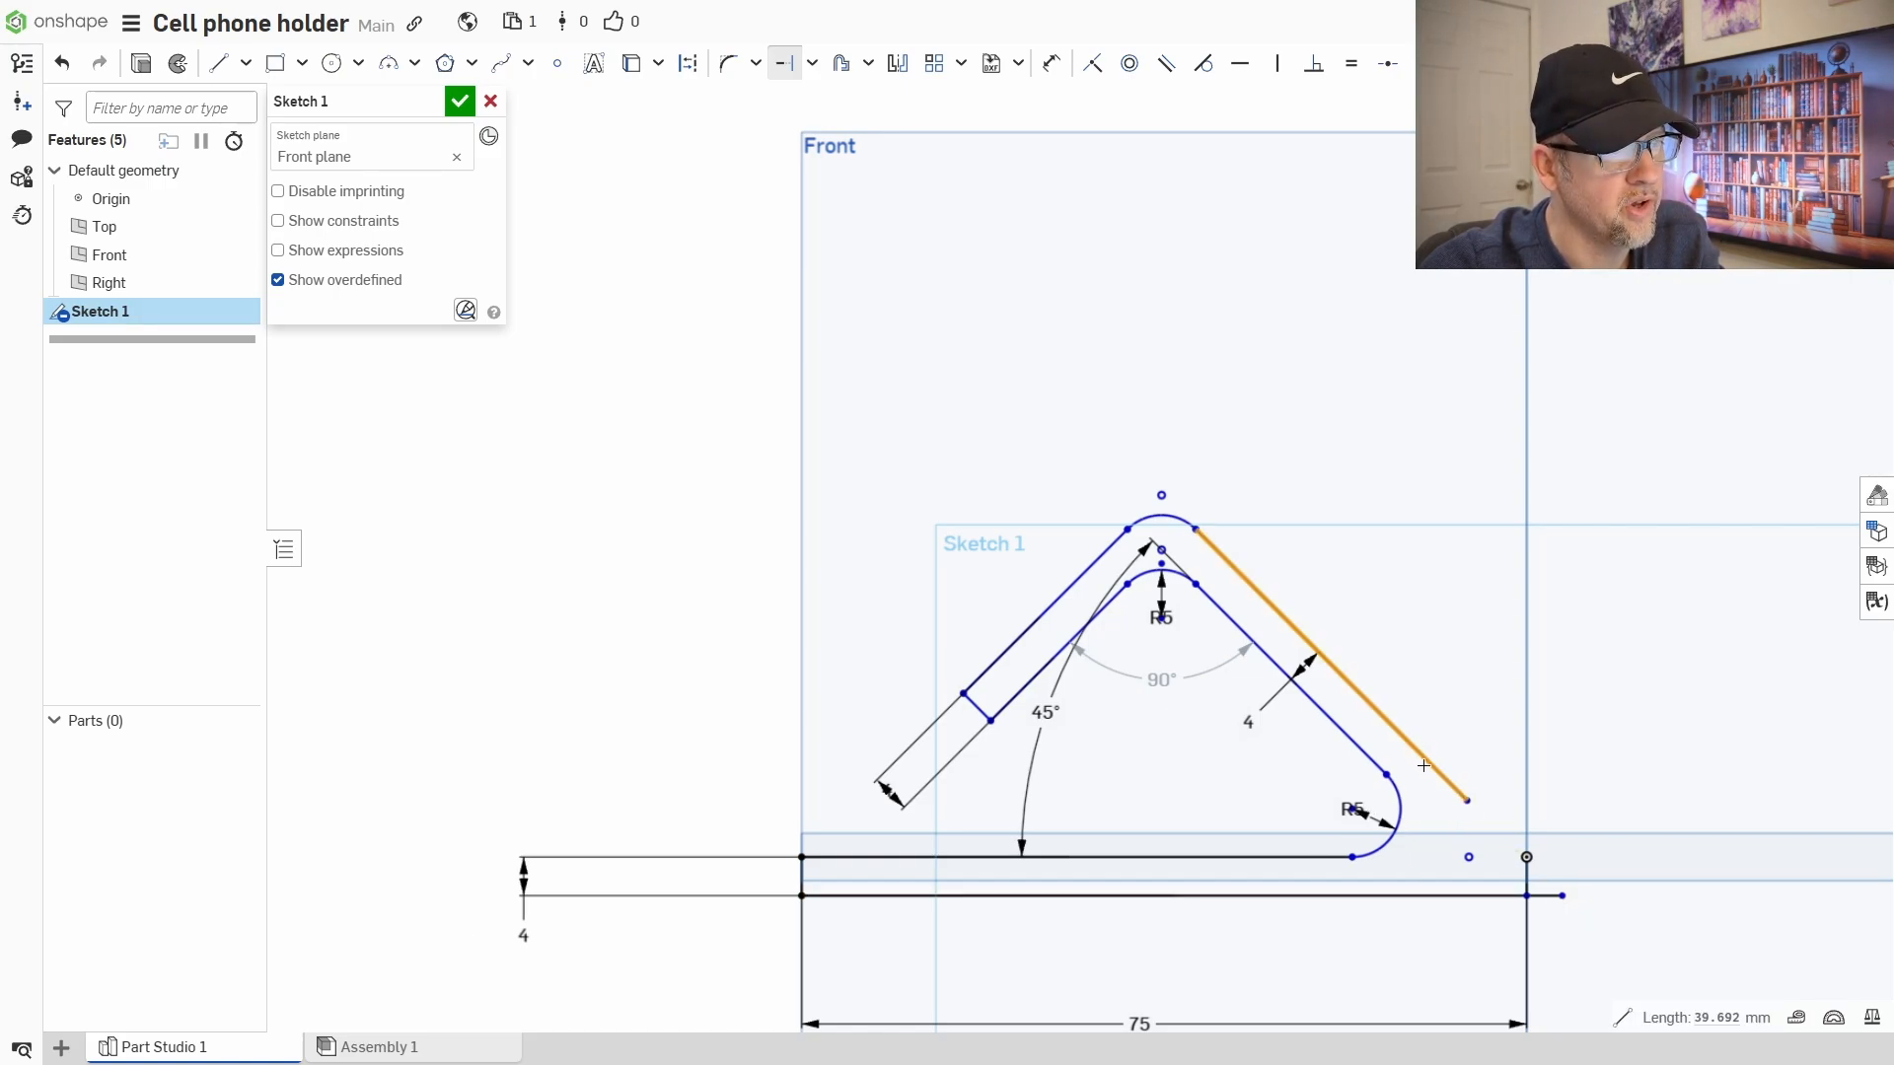
click(1453, 792)
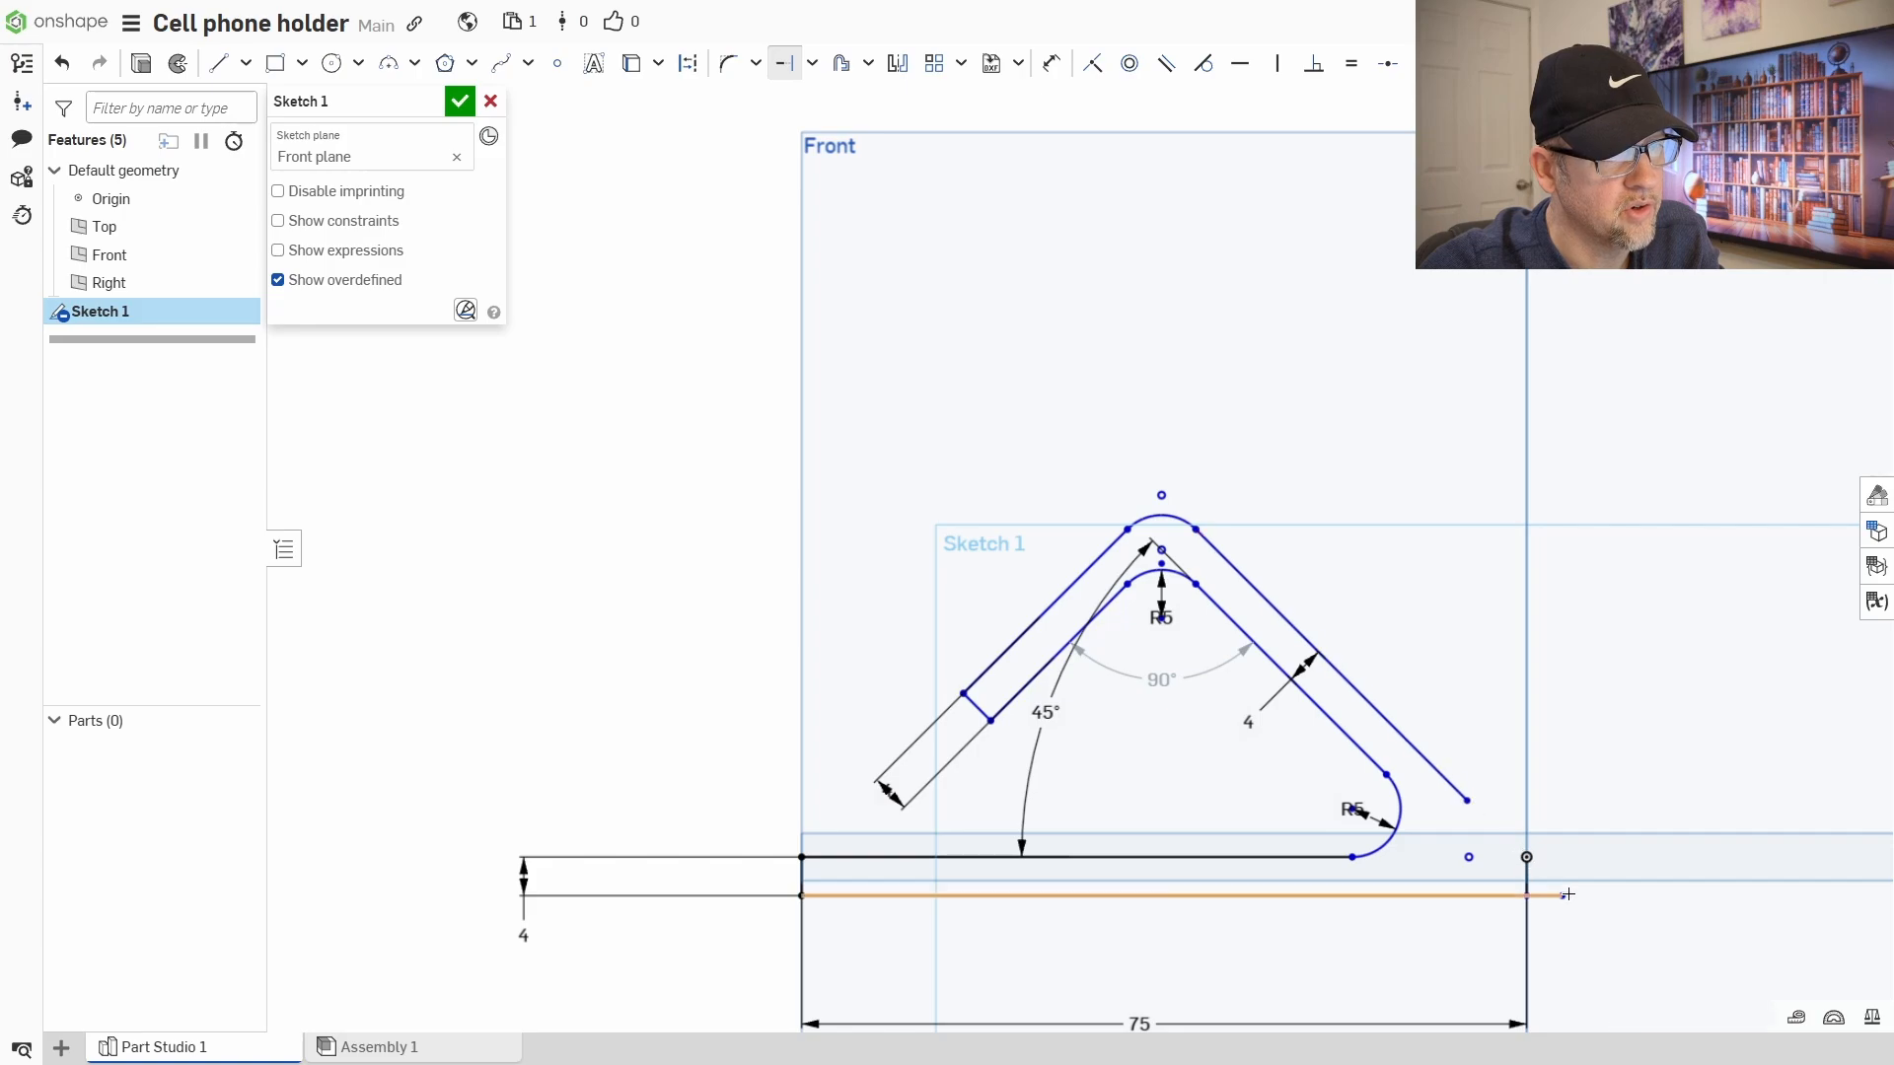
click(1442, 894)
click(1445, 778)
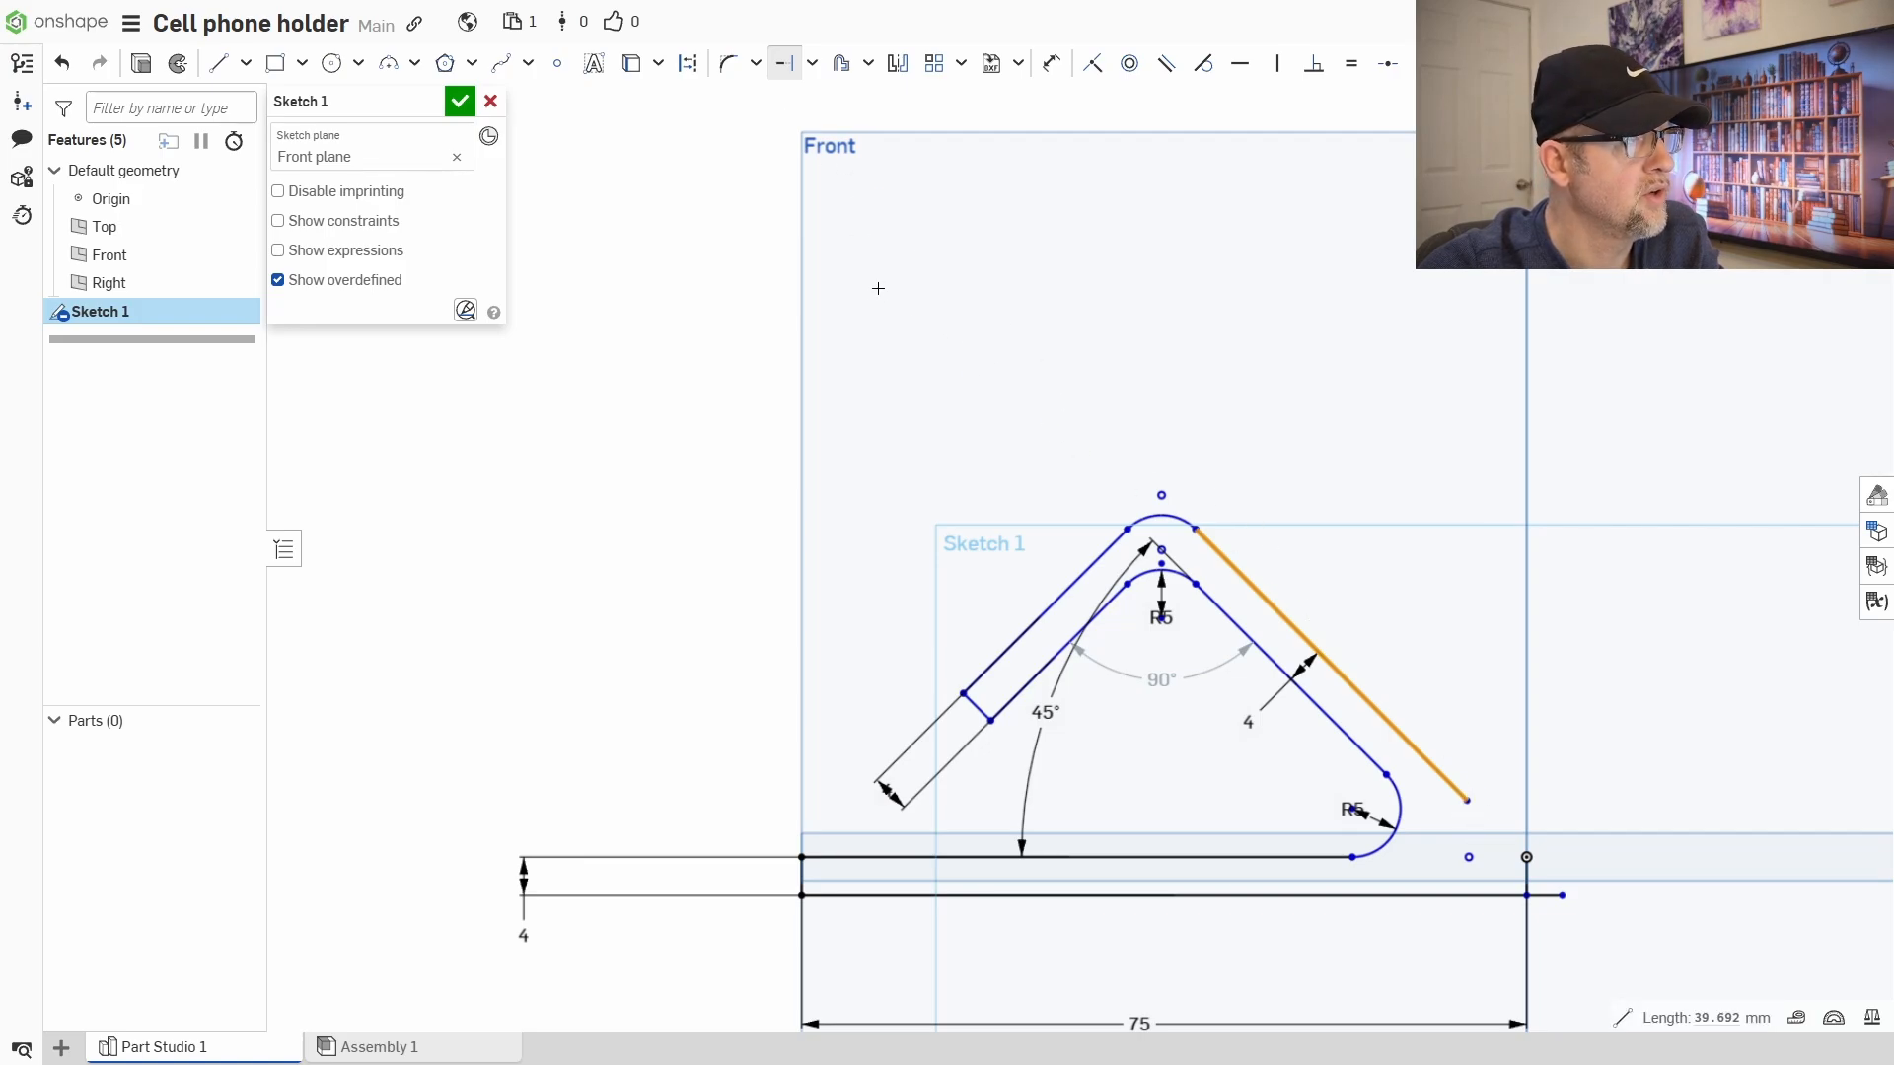
- Extend the arm's outer line down to the end of the base's bottom line to close the outer corner
click(785, 64)
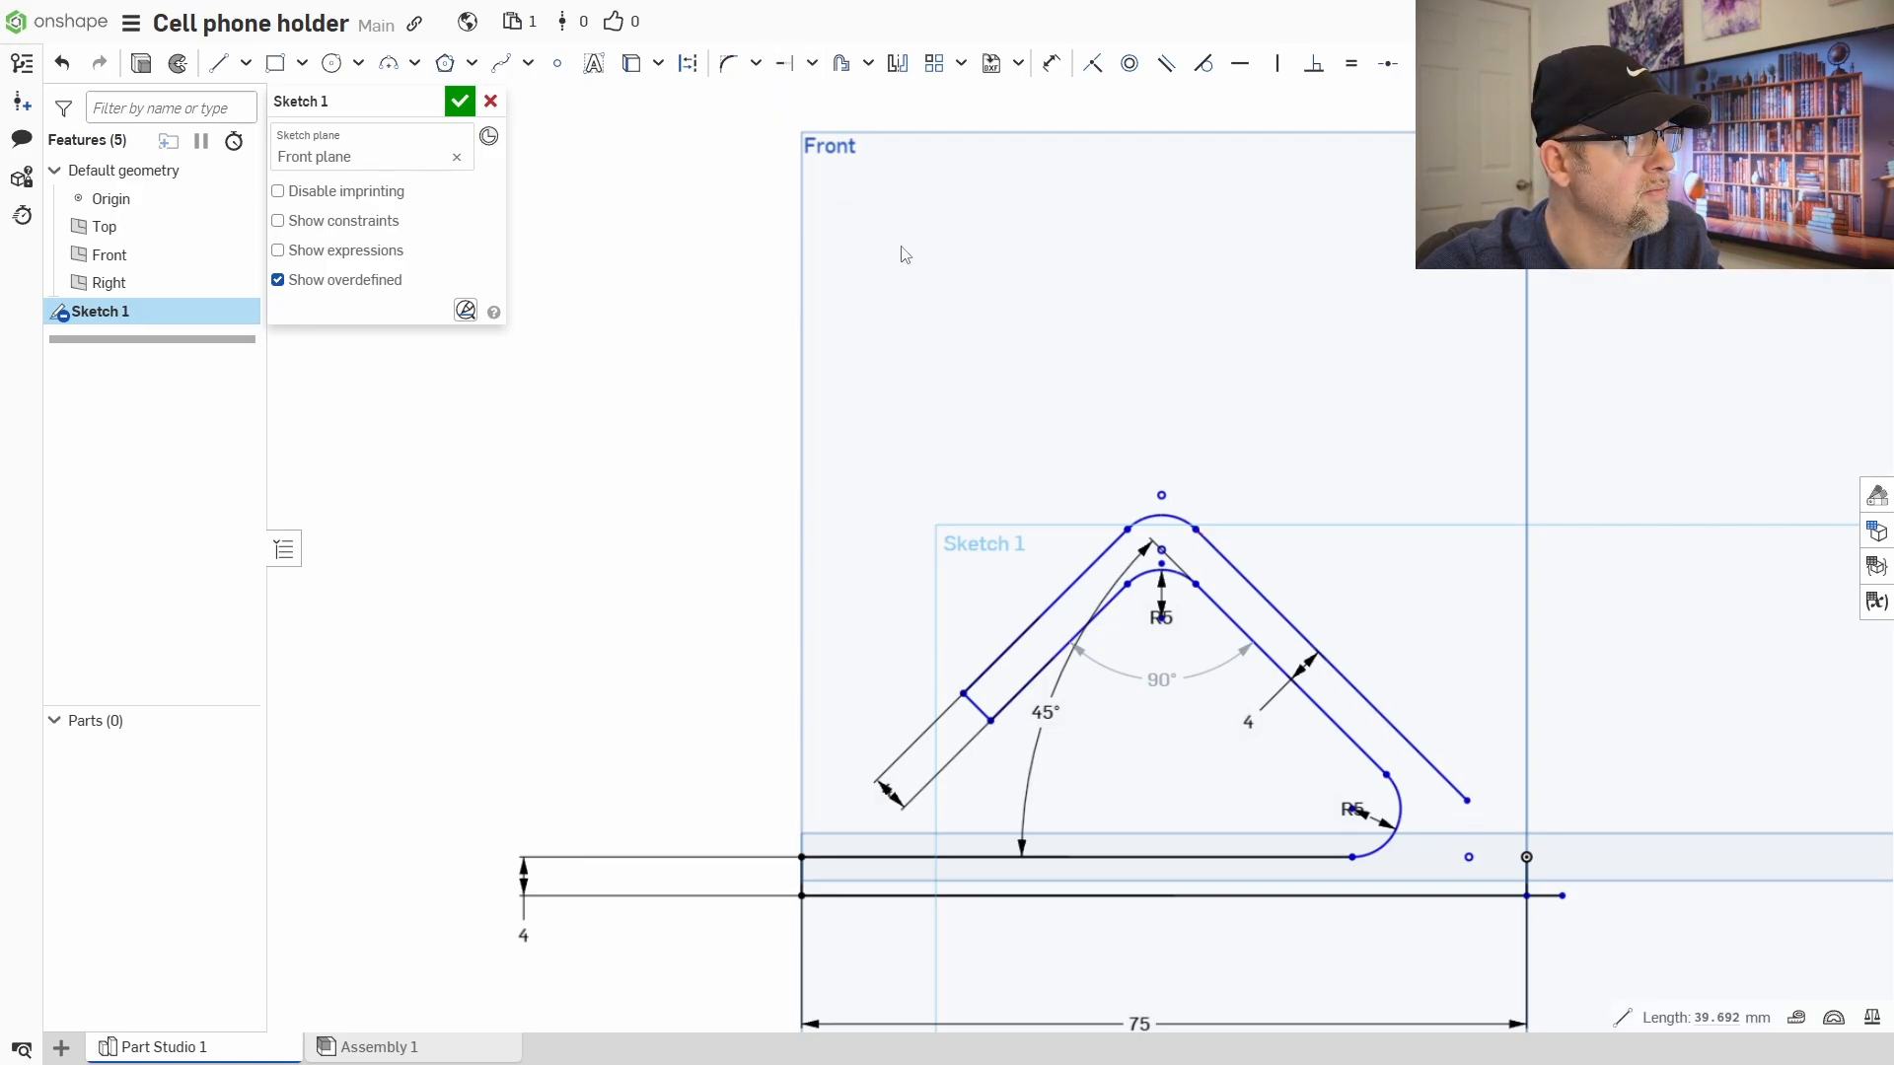
click(1399, 734)
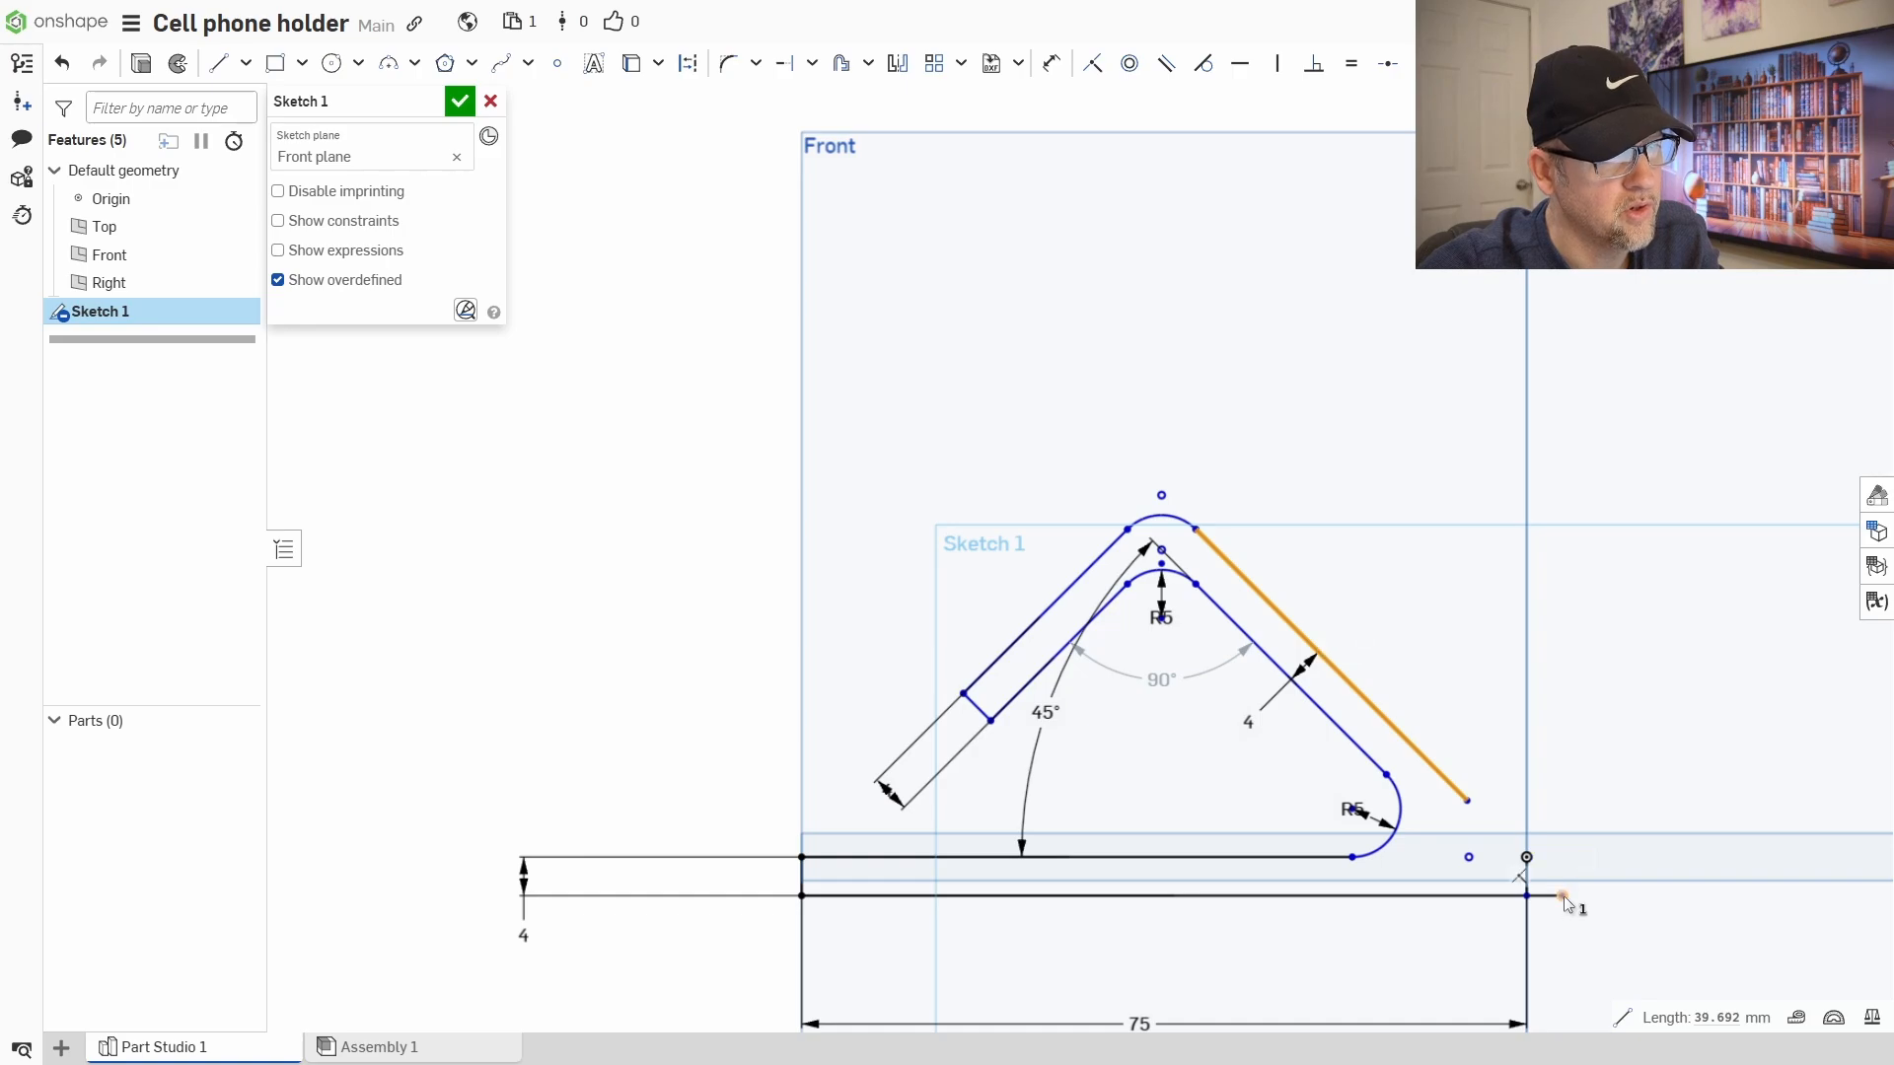
right_click(1554, 929)
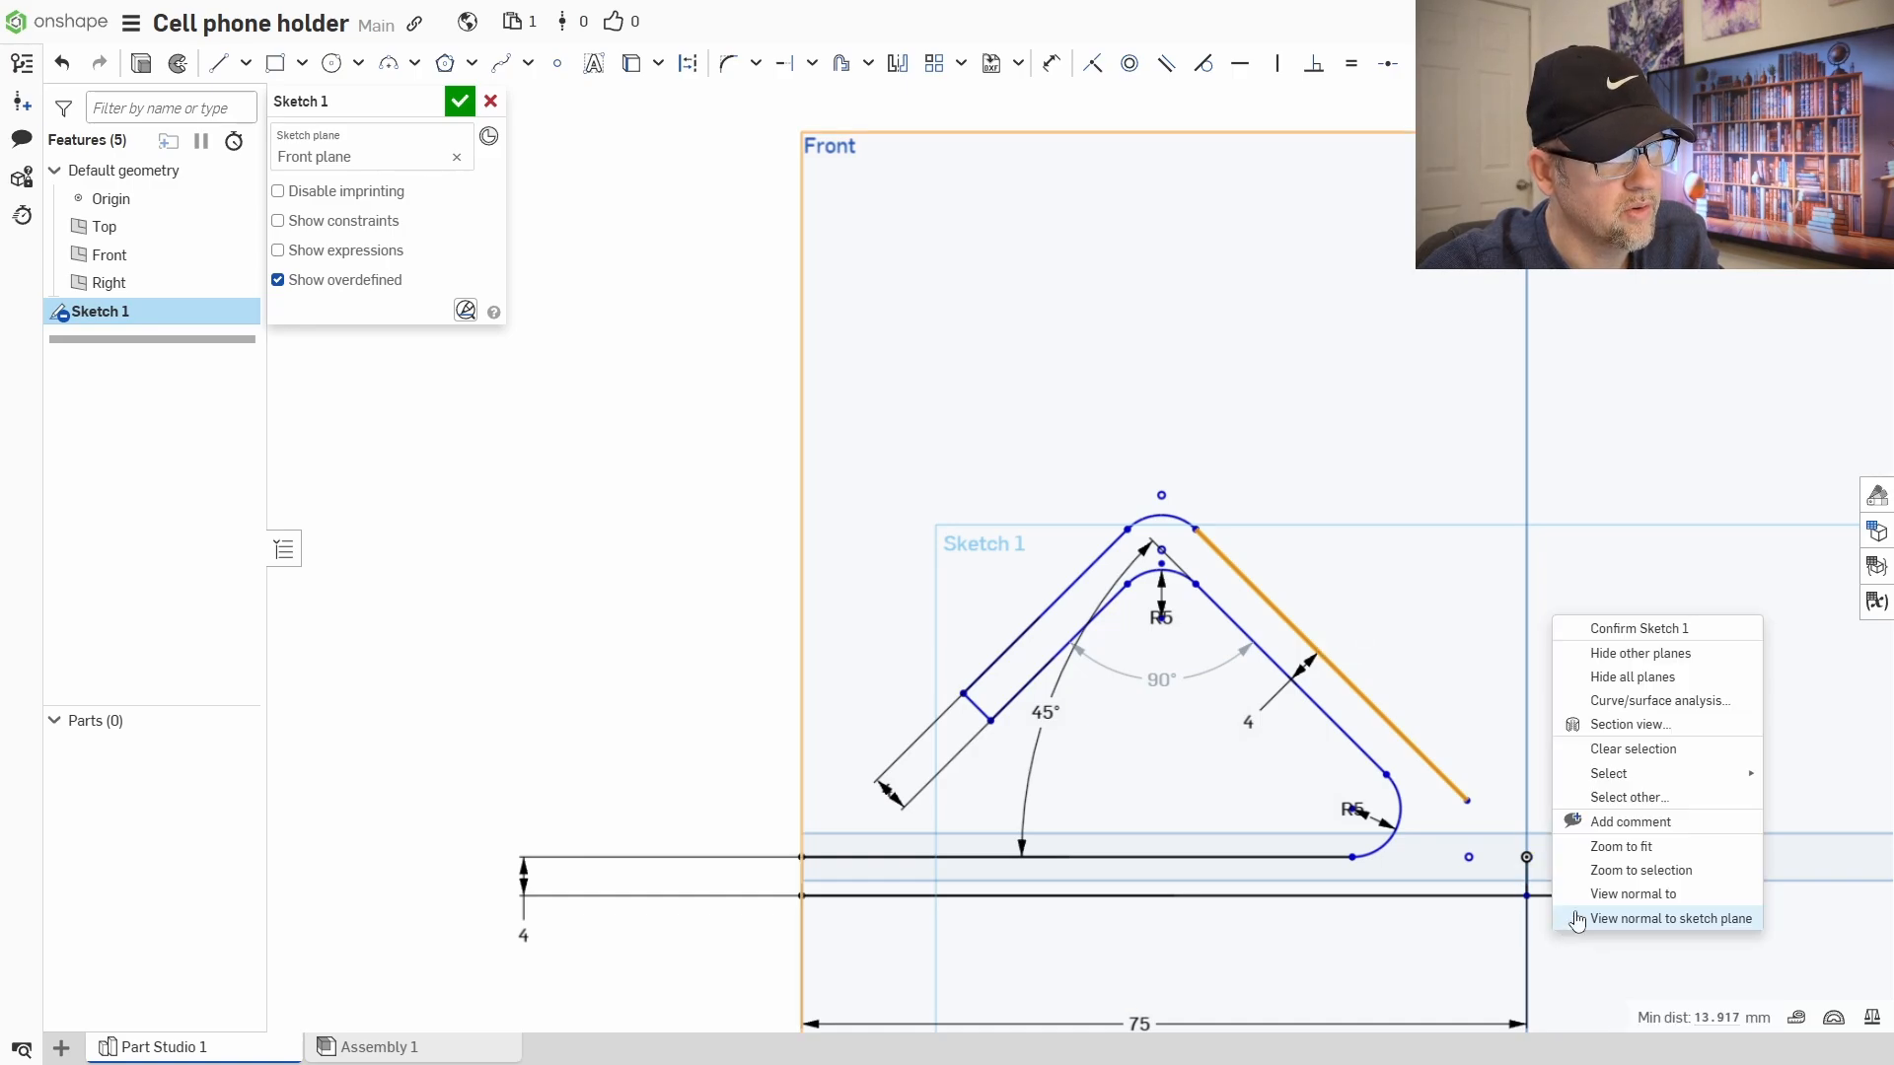
click(1639, 629)
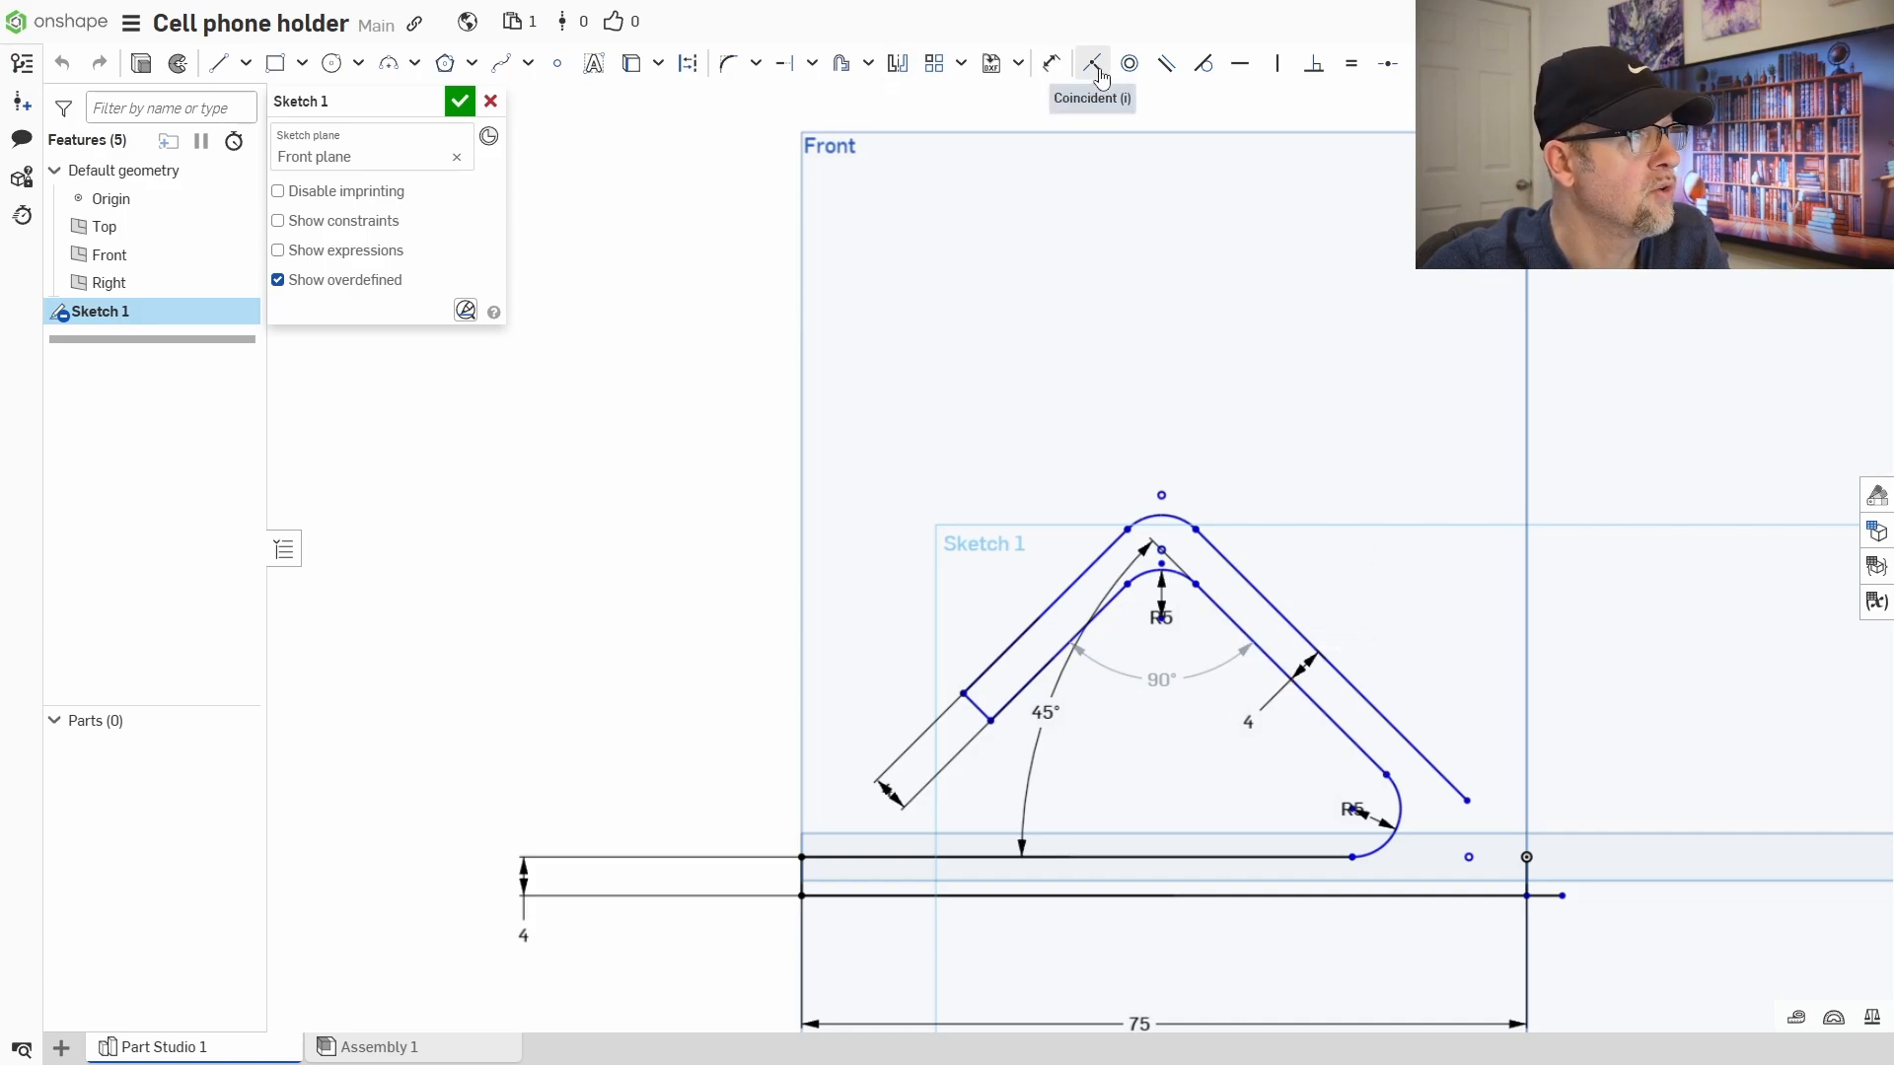
click(780, 65)
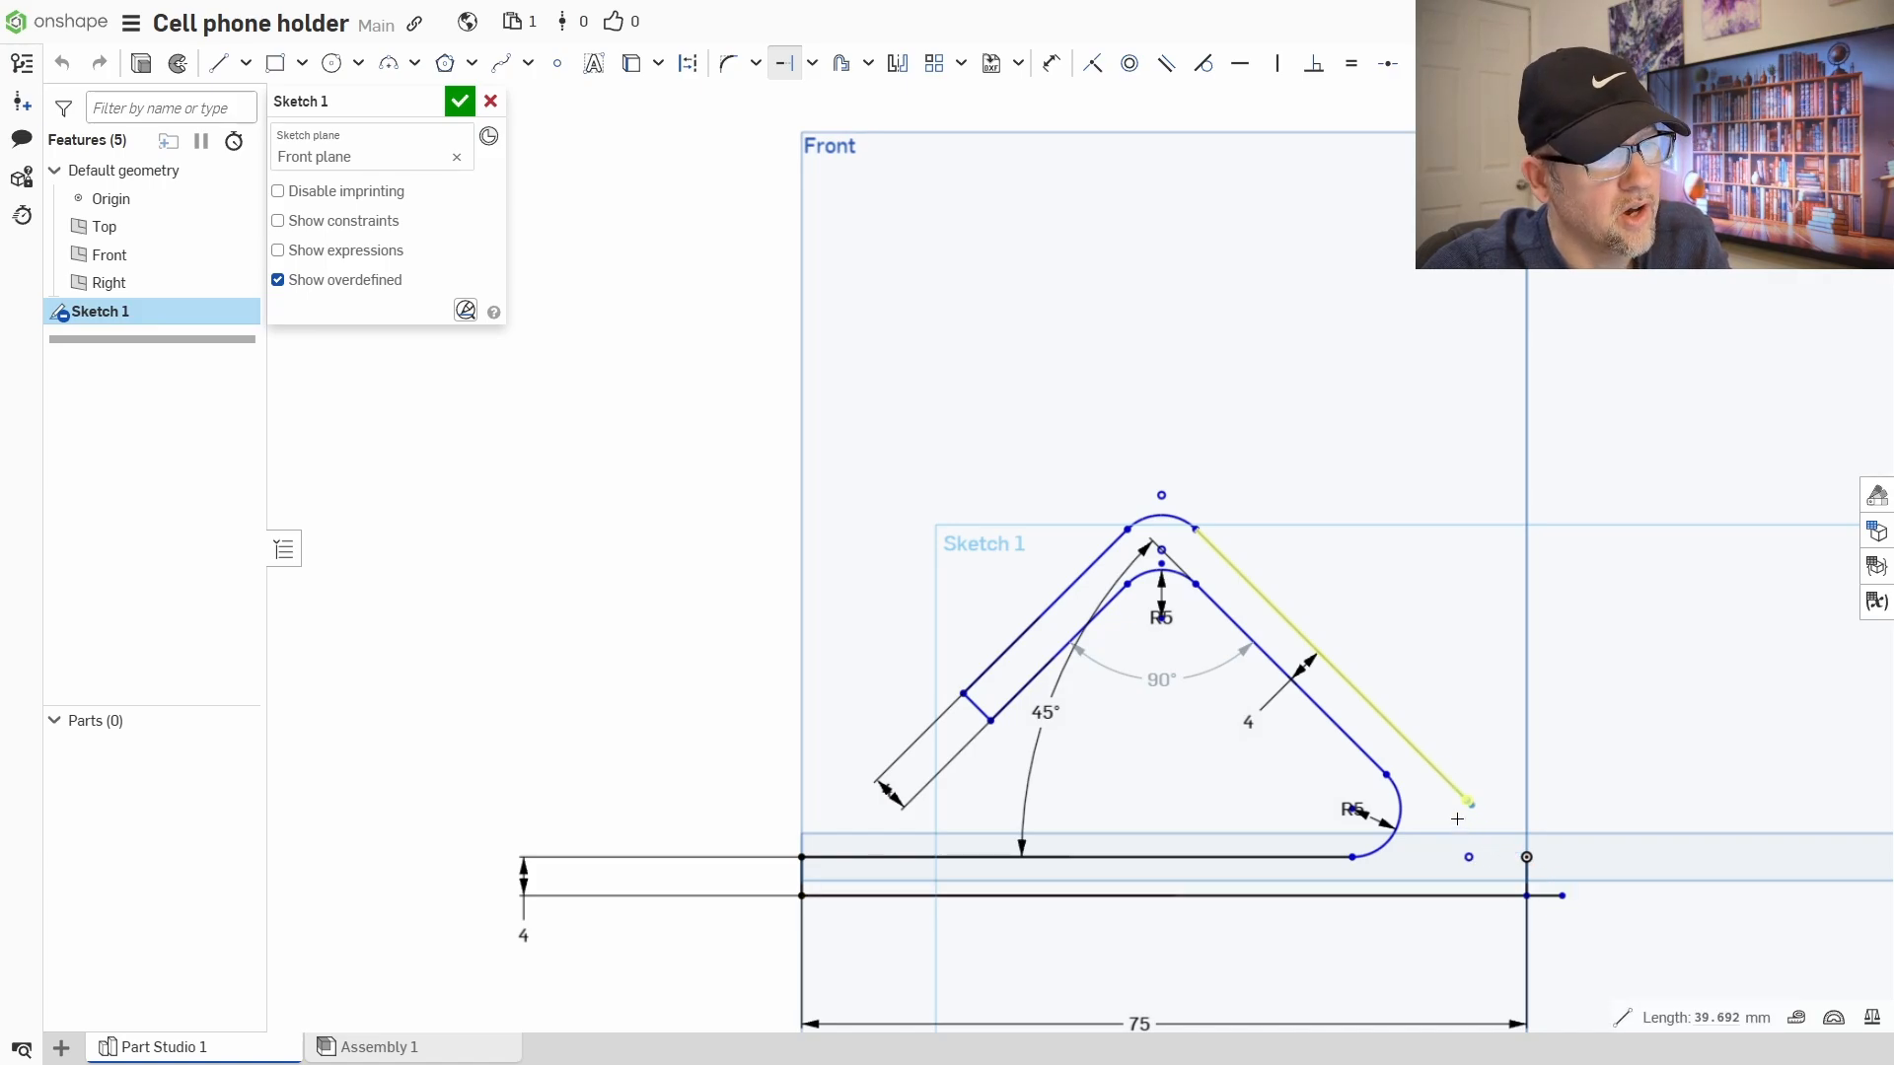
click(1562, 897)
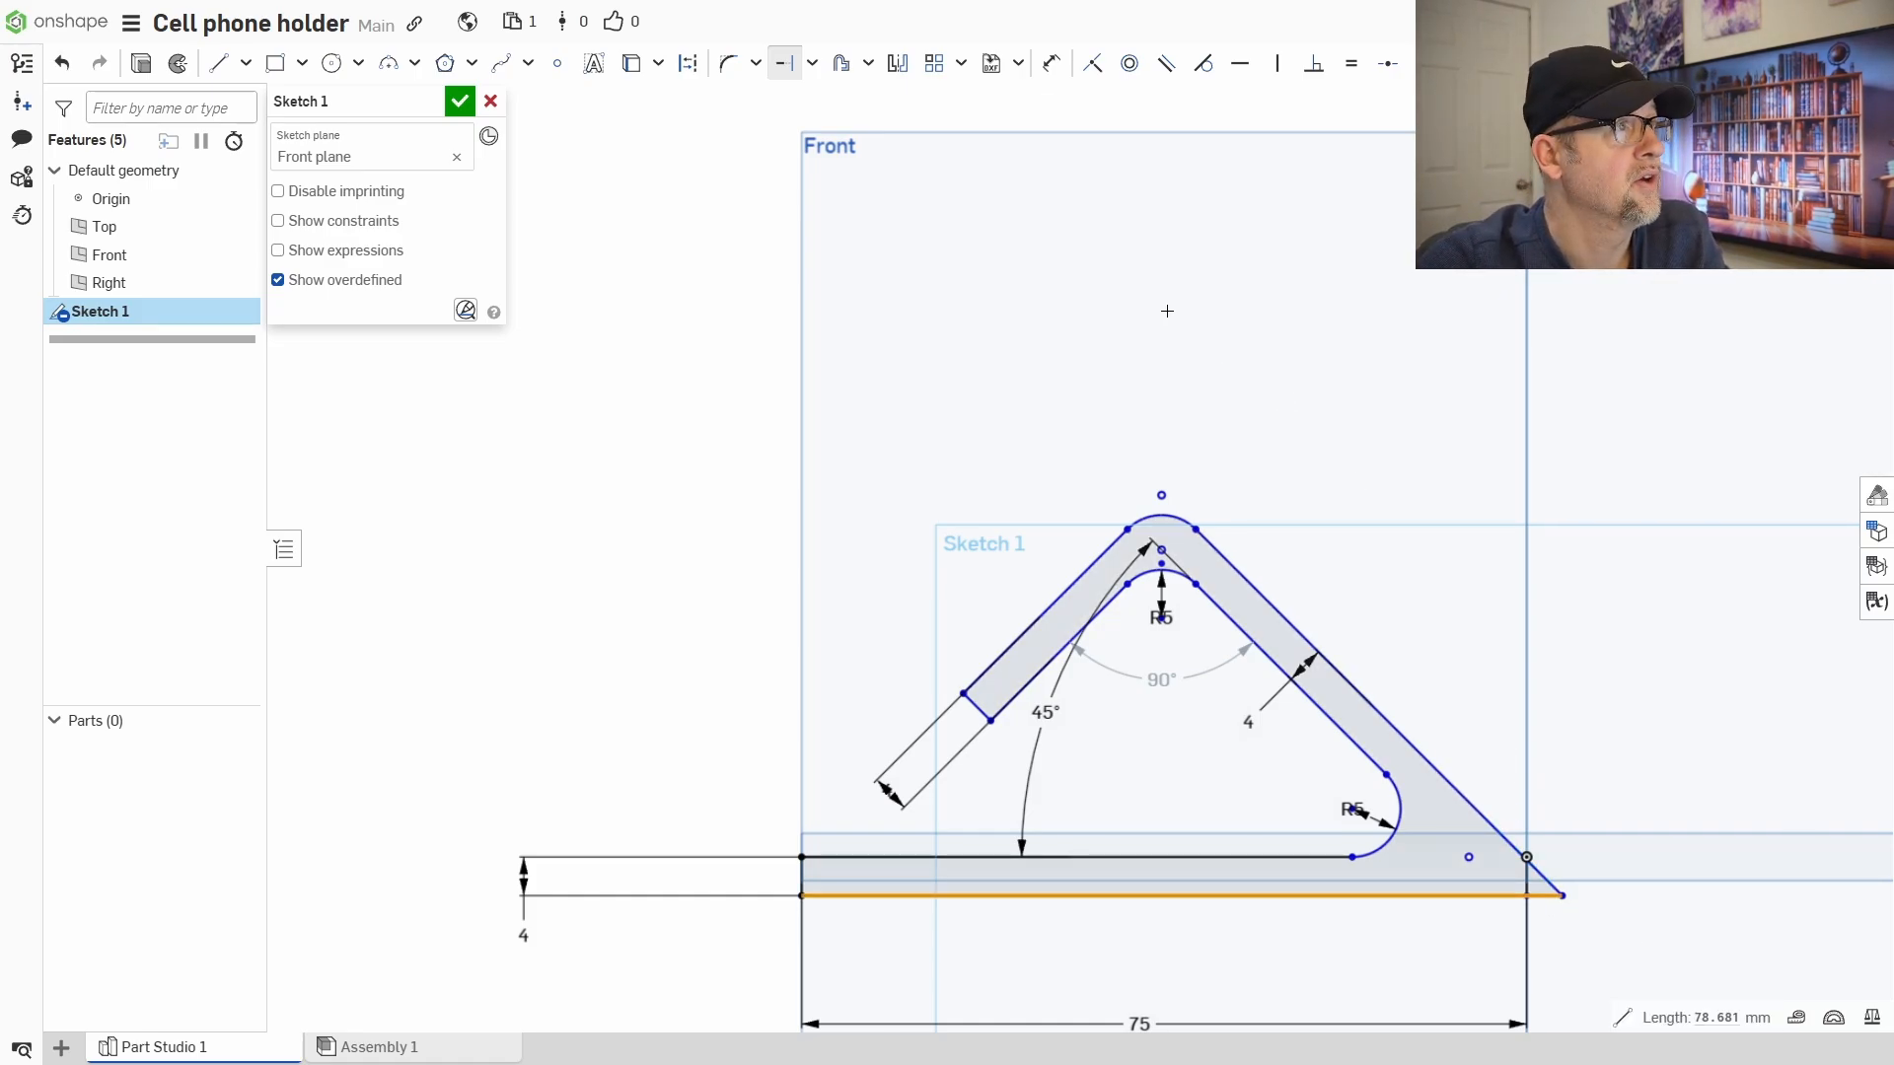
- Fillet the outer corner between the arm's outer line and the base's bottom line with a 5 mm radius
key(f)
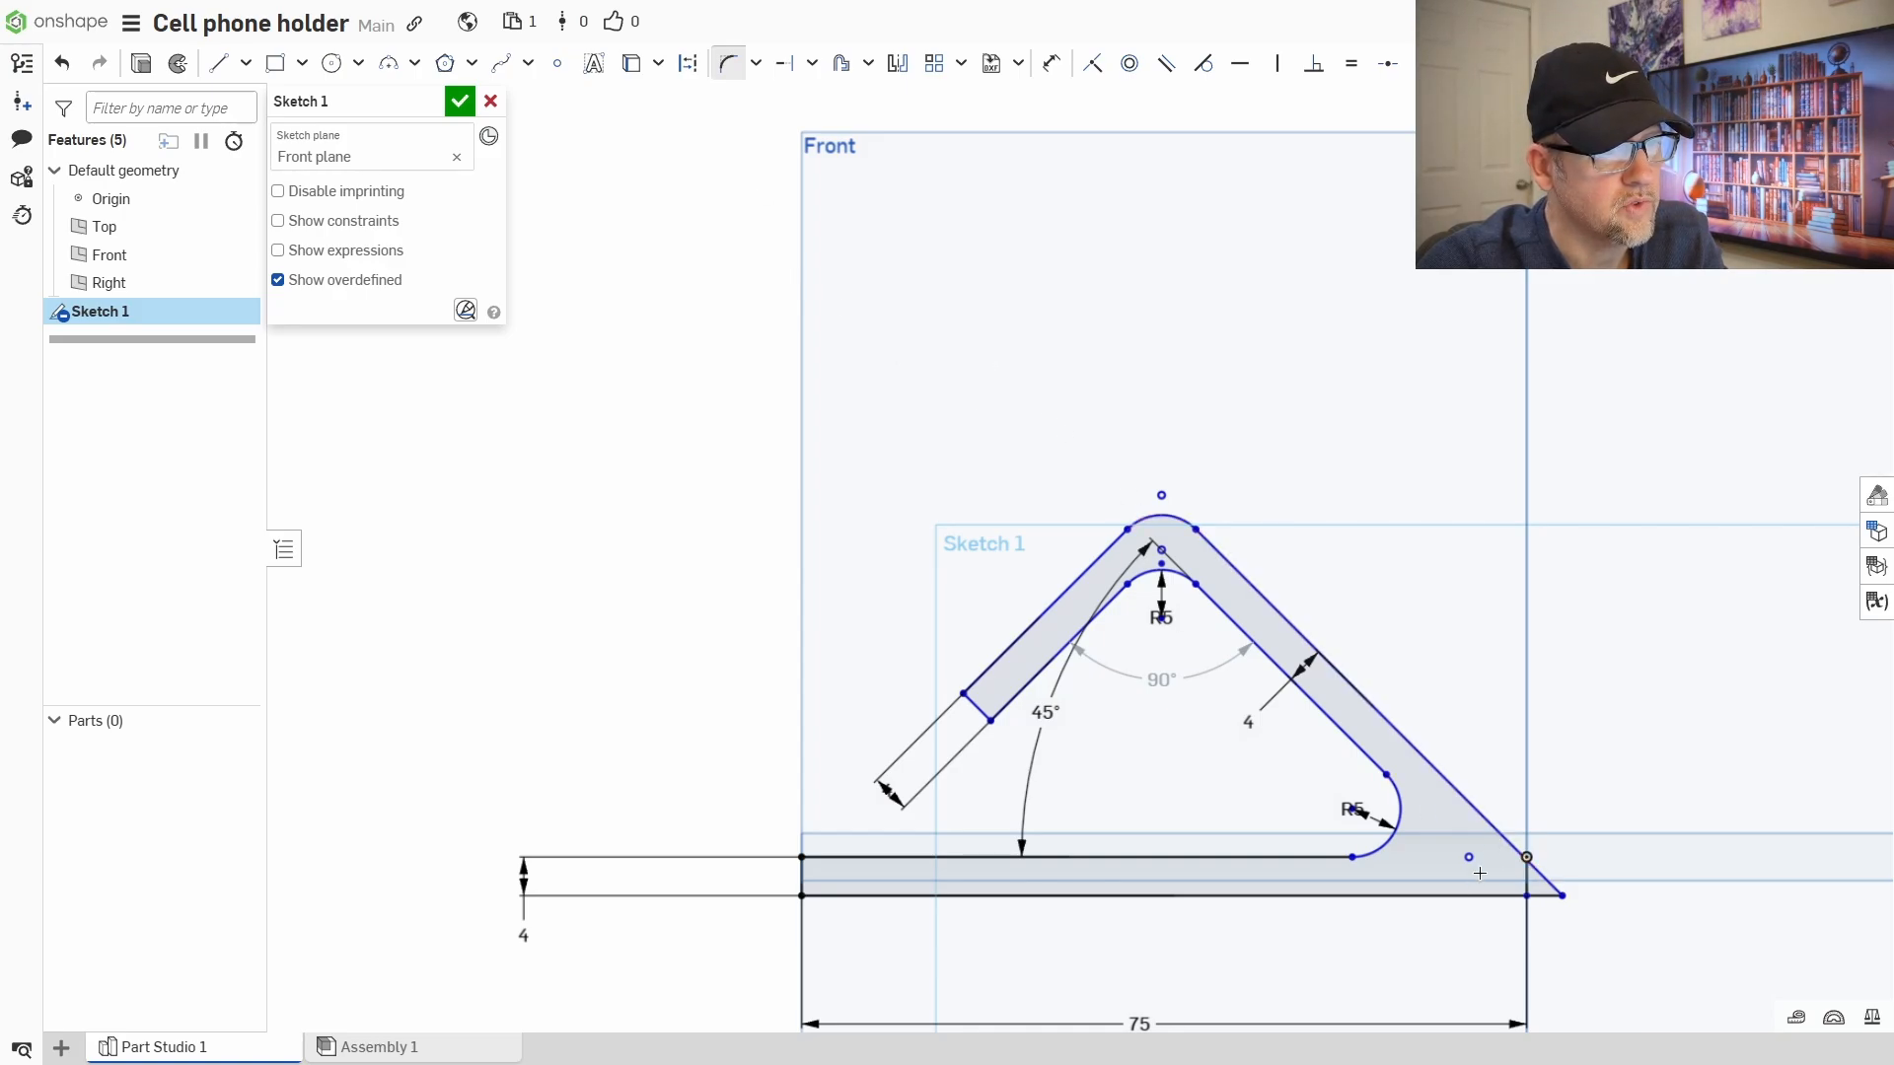
click(1501, 836)
click(1474, 894)
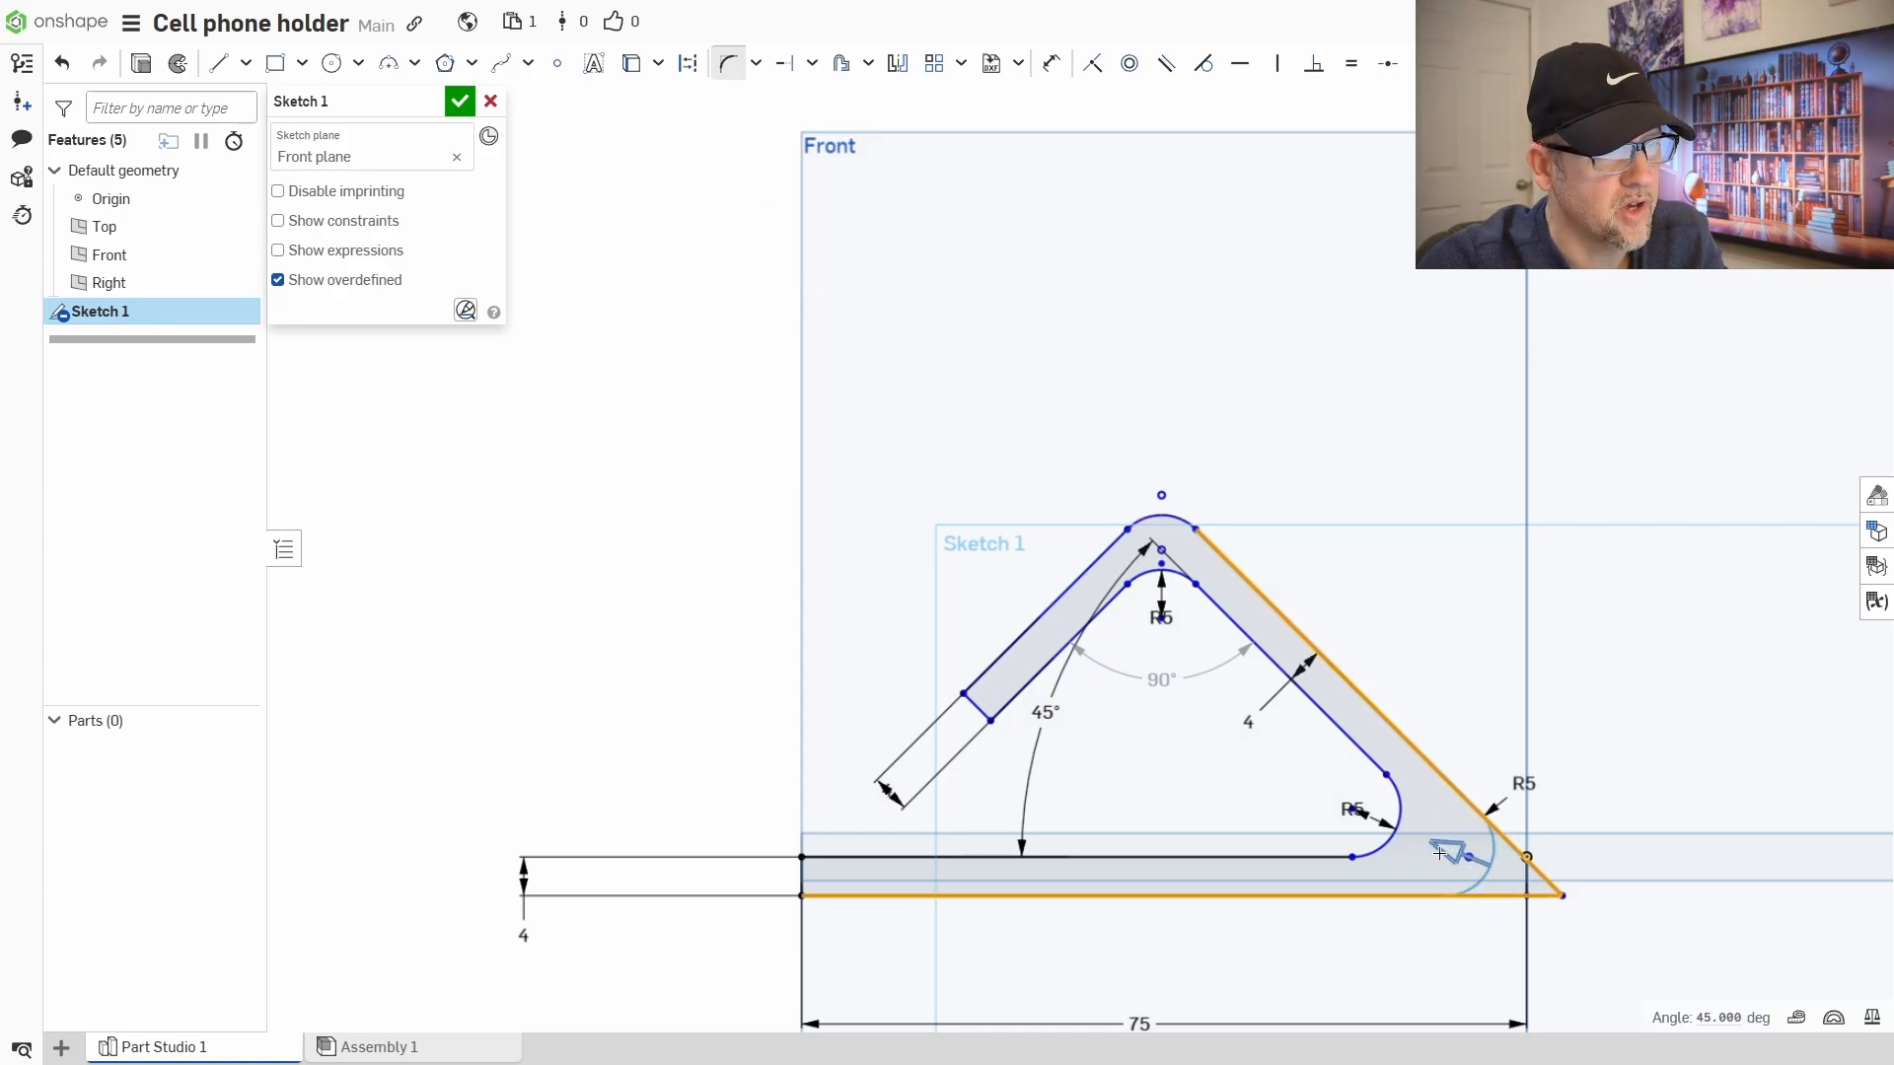
click(1450, 866)
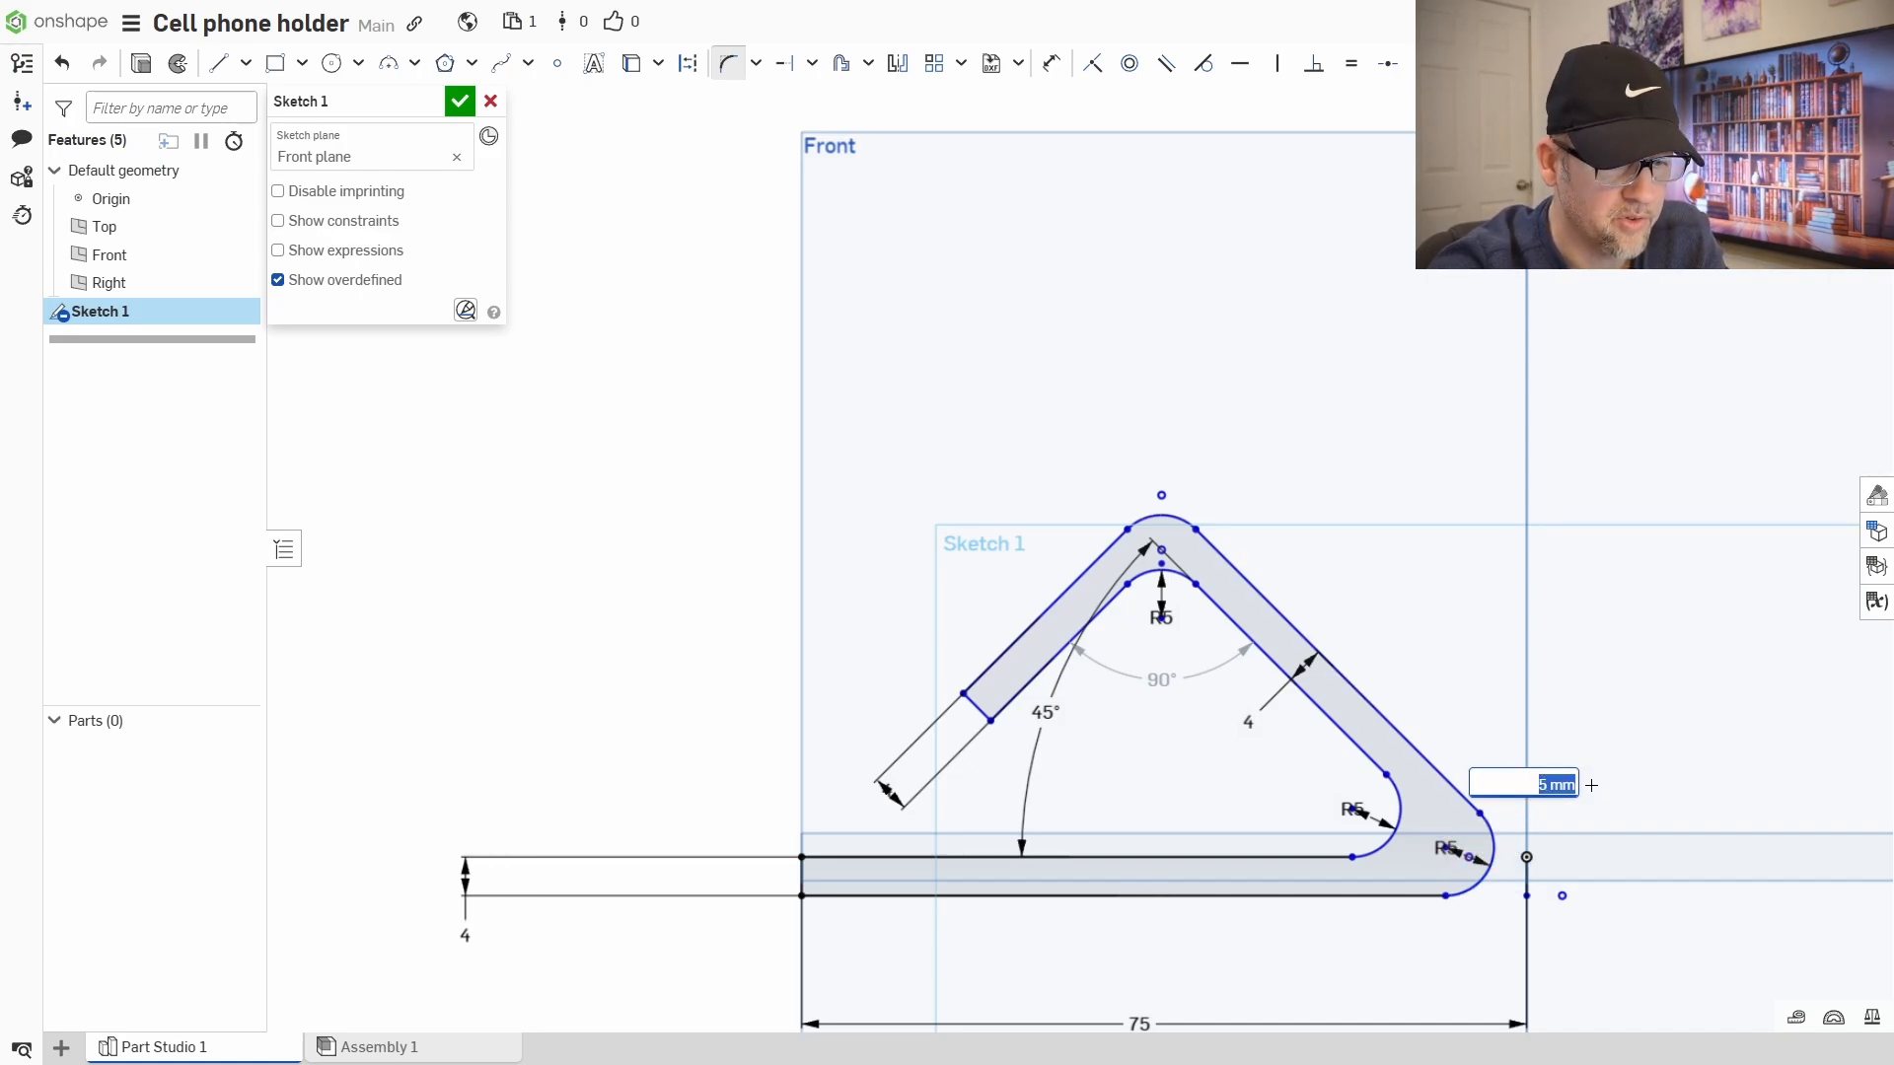
- Try radii of 10 mm and 9 mm for the base corner's outer fillet, and undo both changes
text(10)
key(Return)
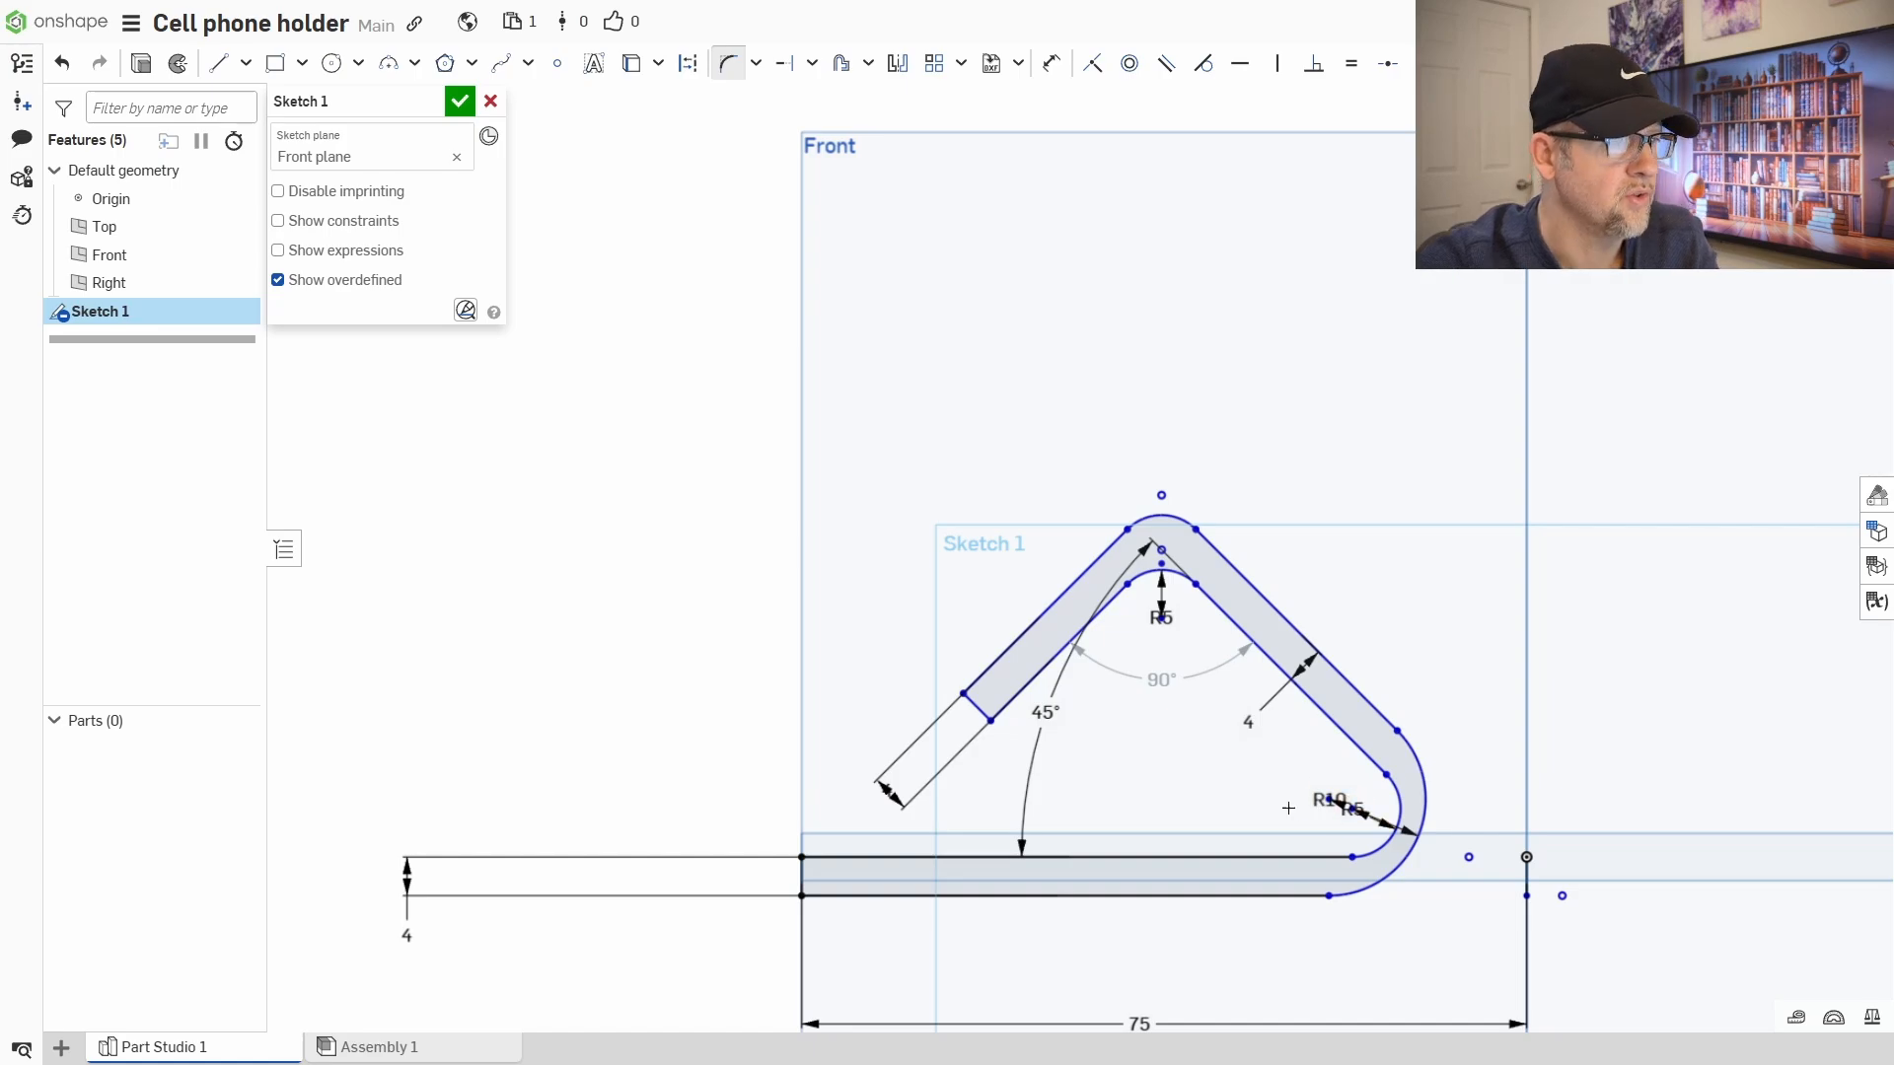
double_click(1330, 799)
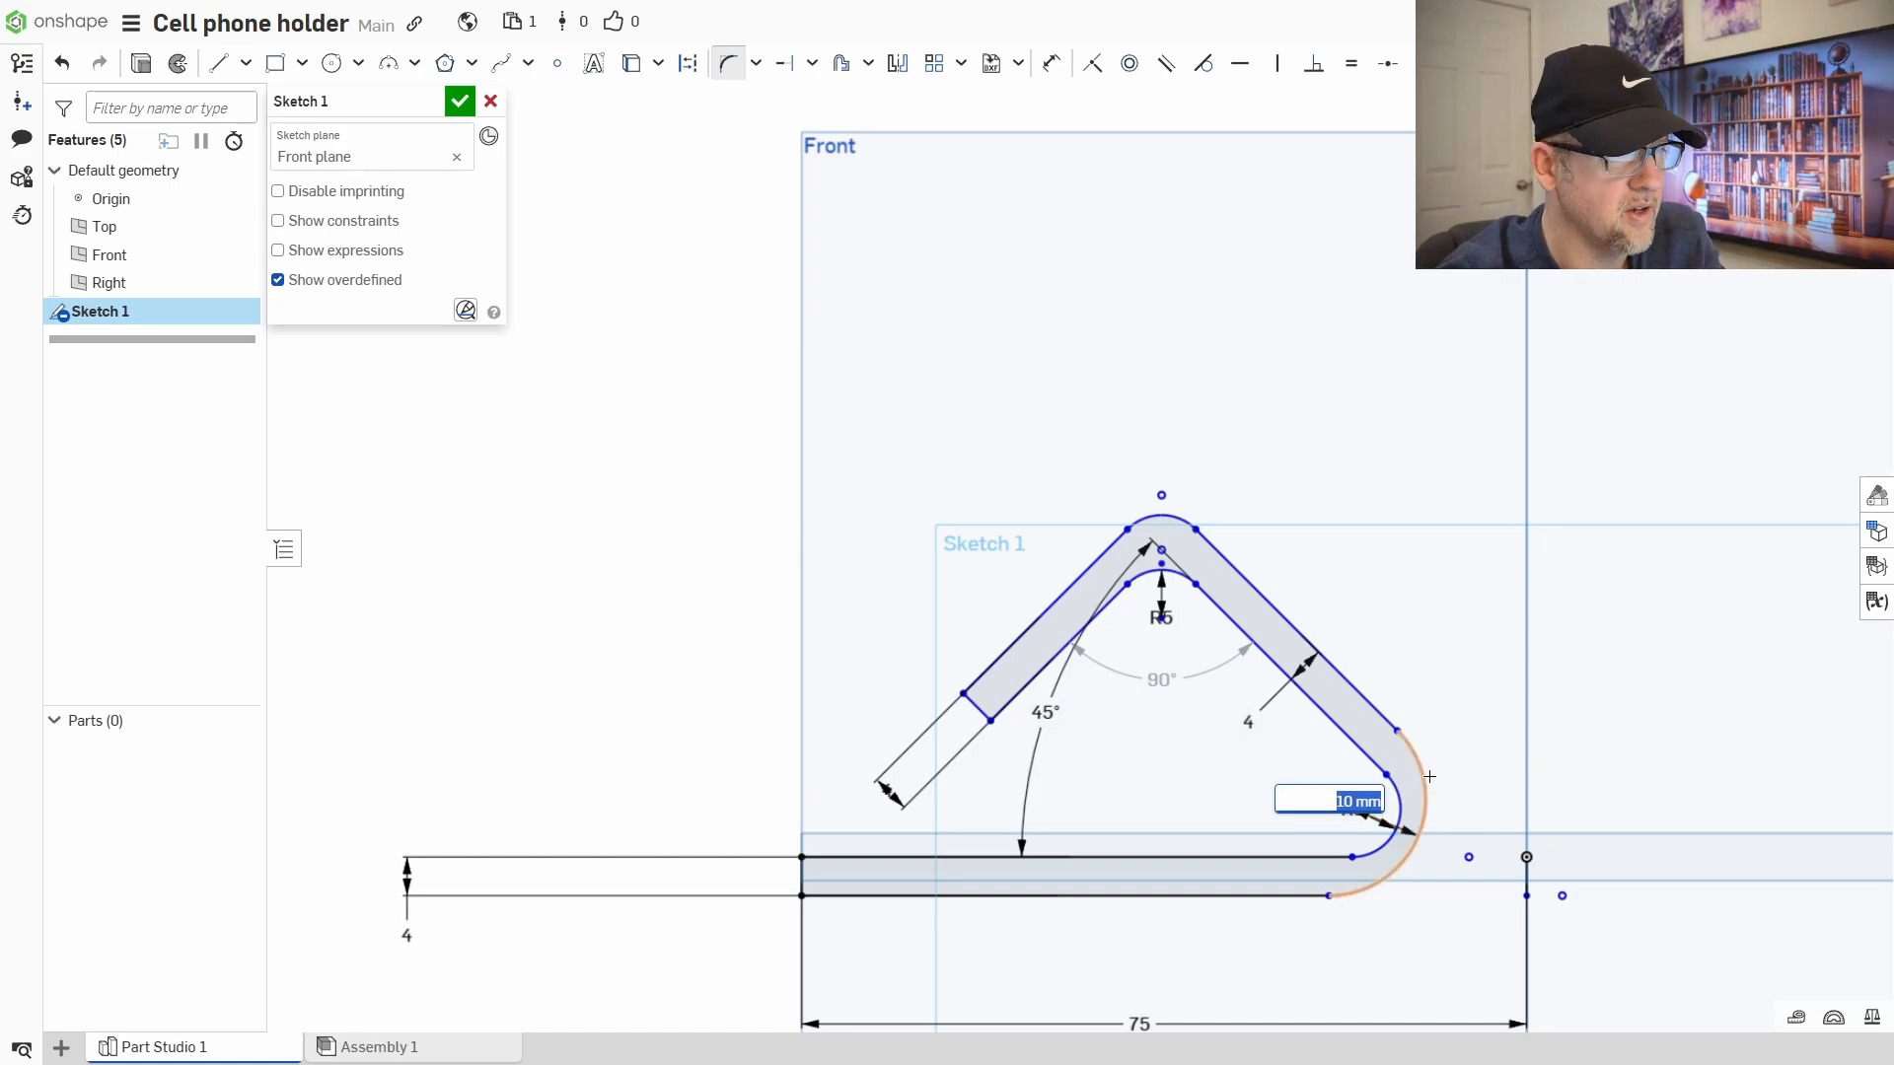
text(8)
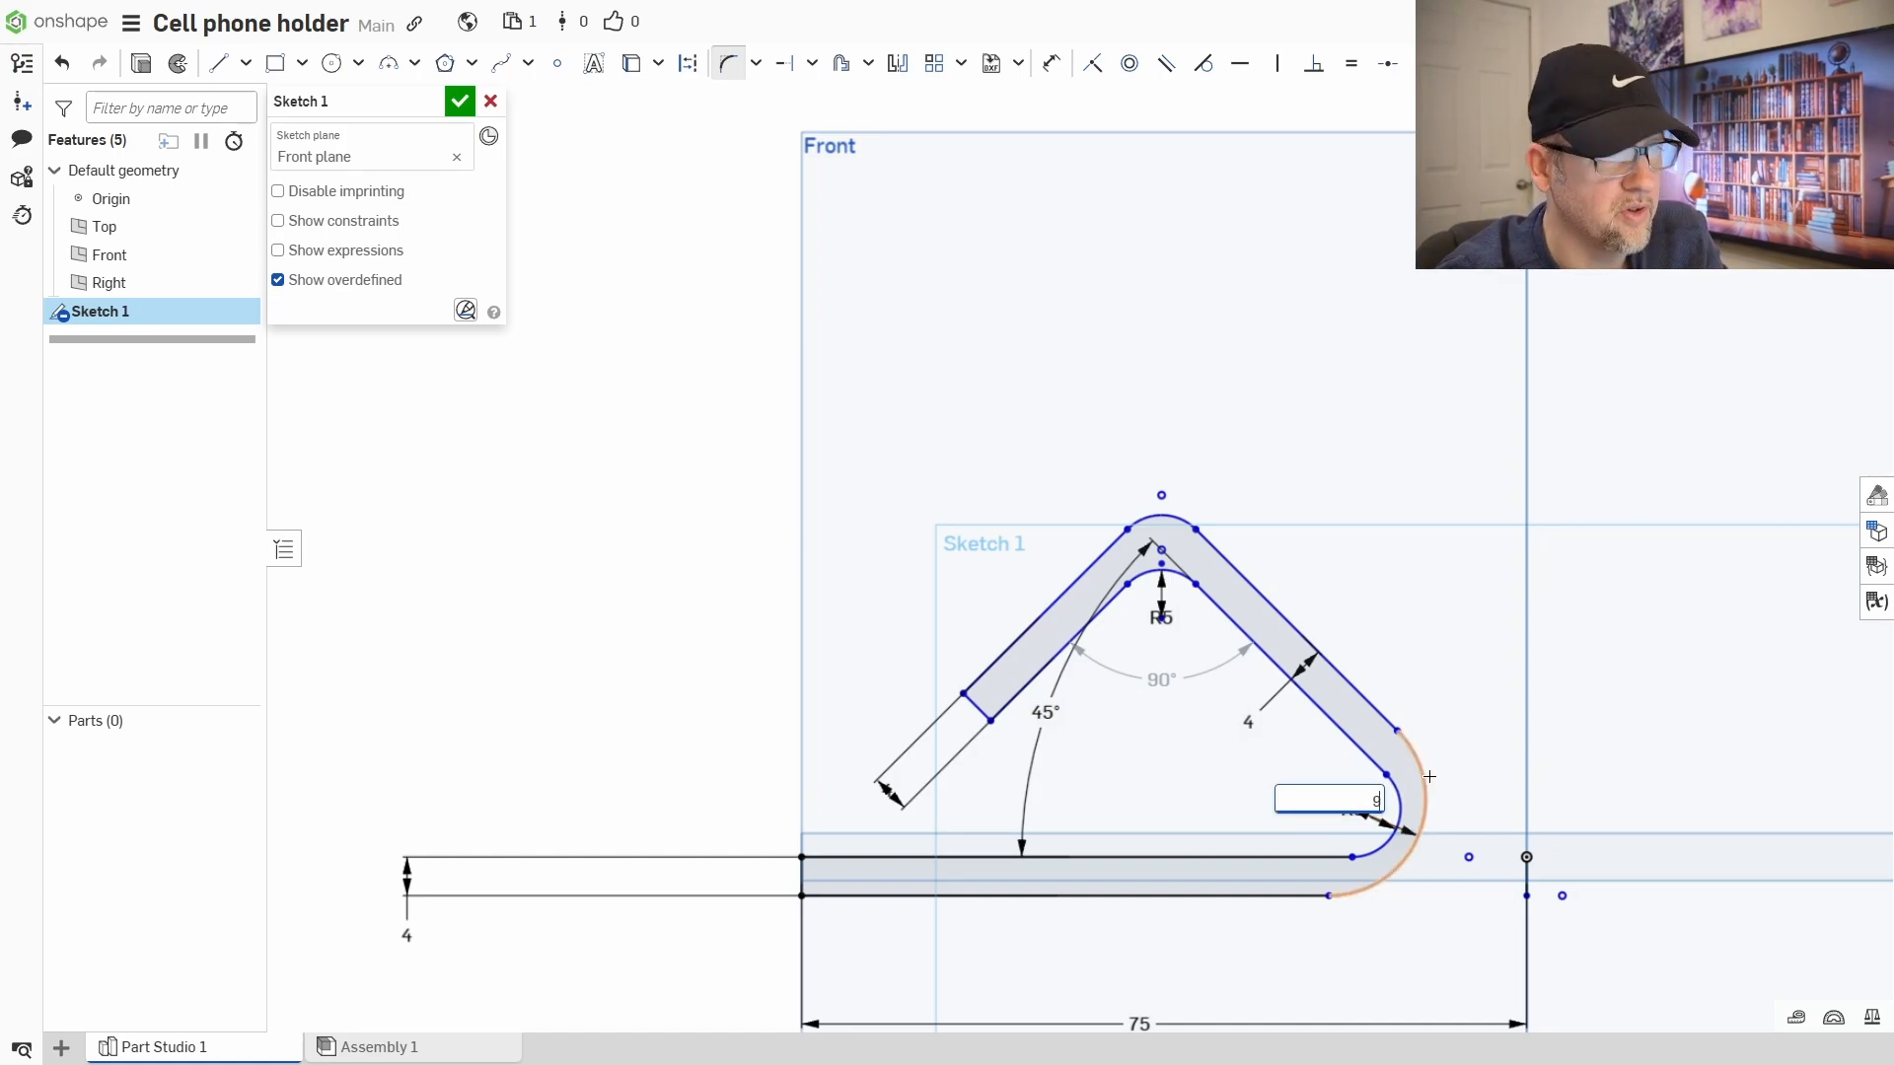
key(Return)
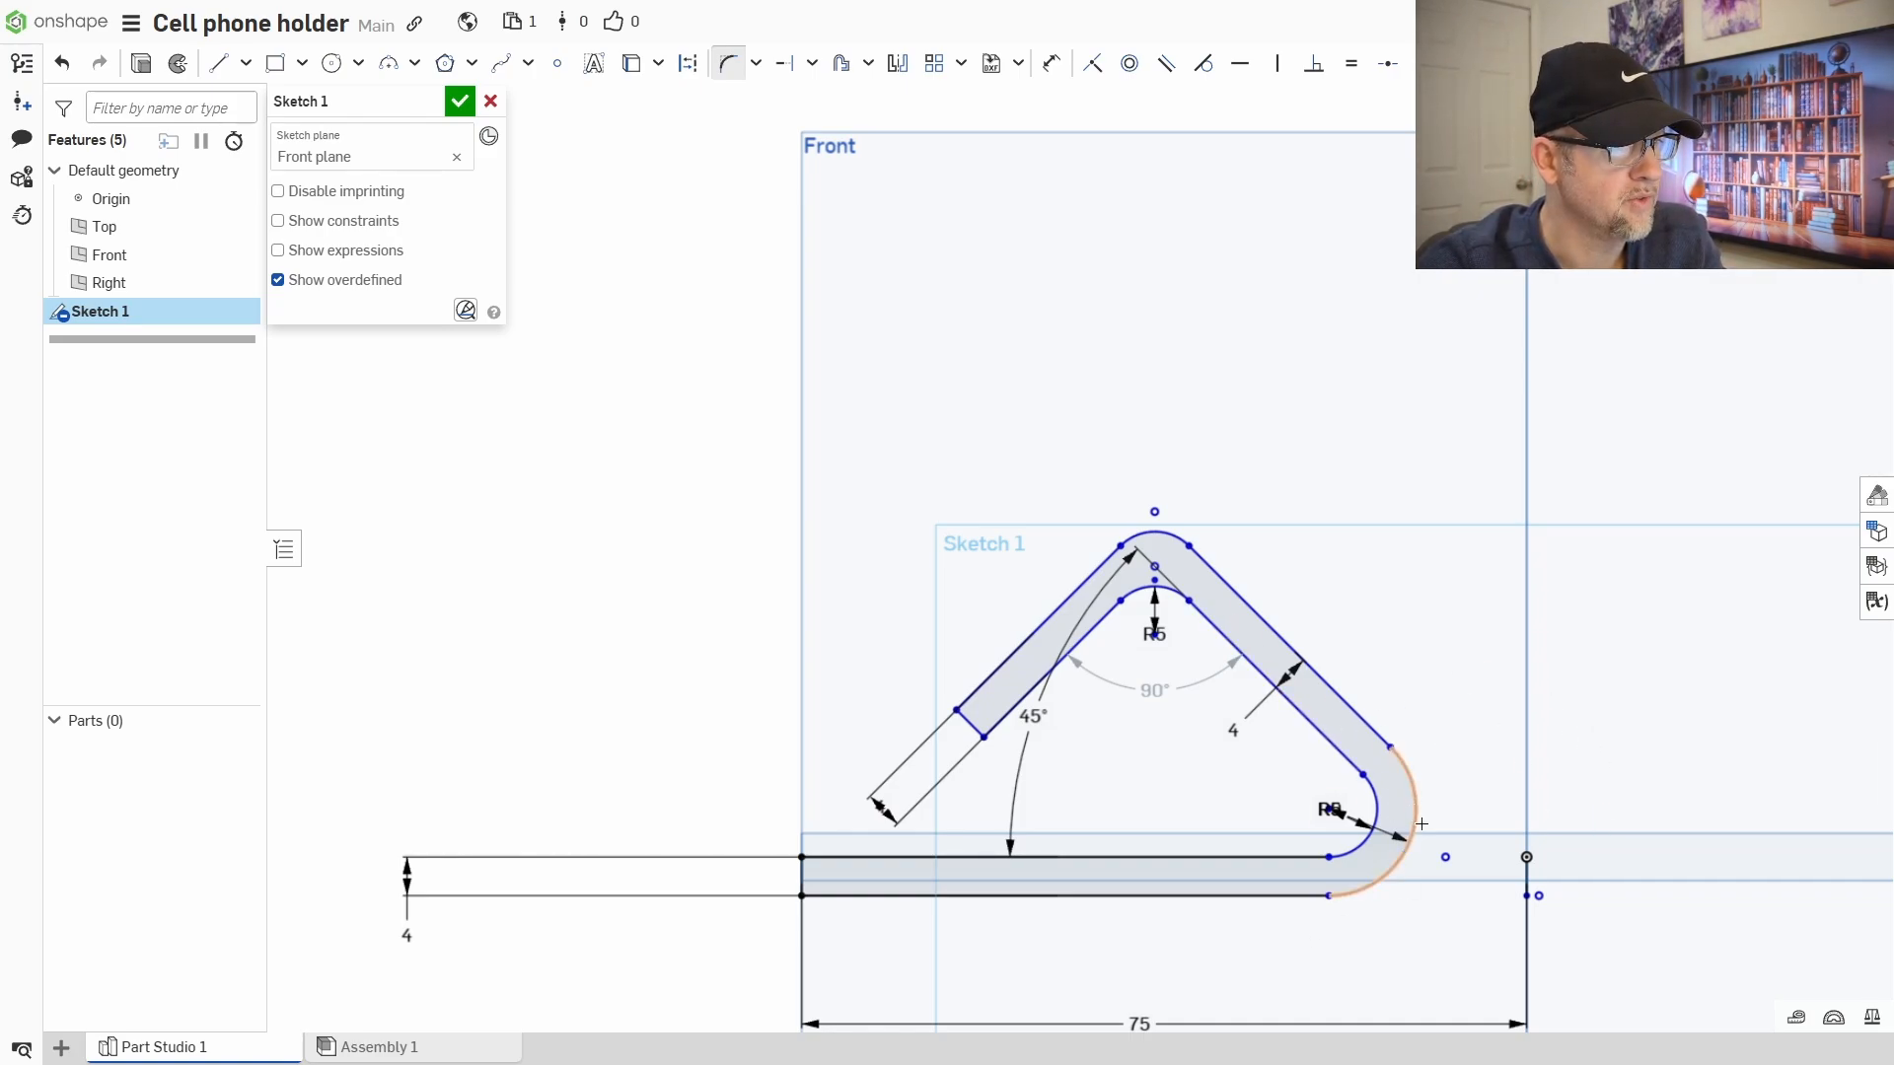
key(Escape)
key(ctrl+z)
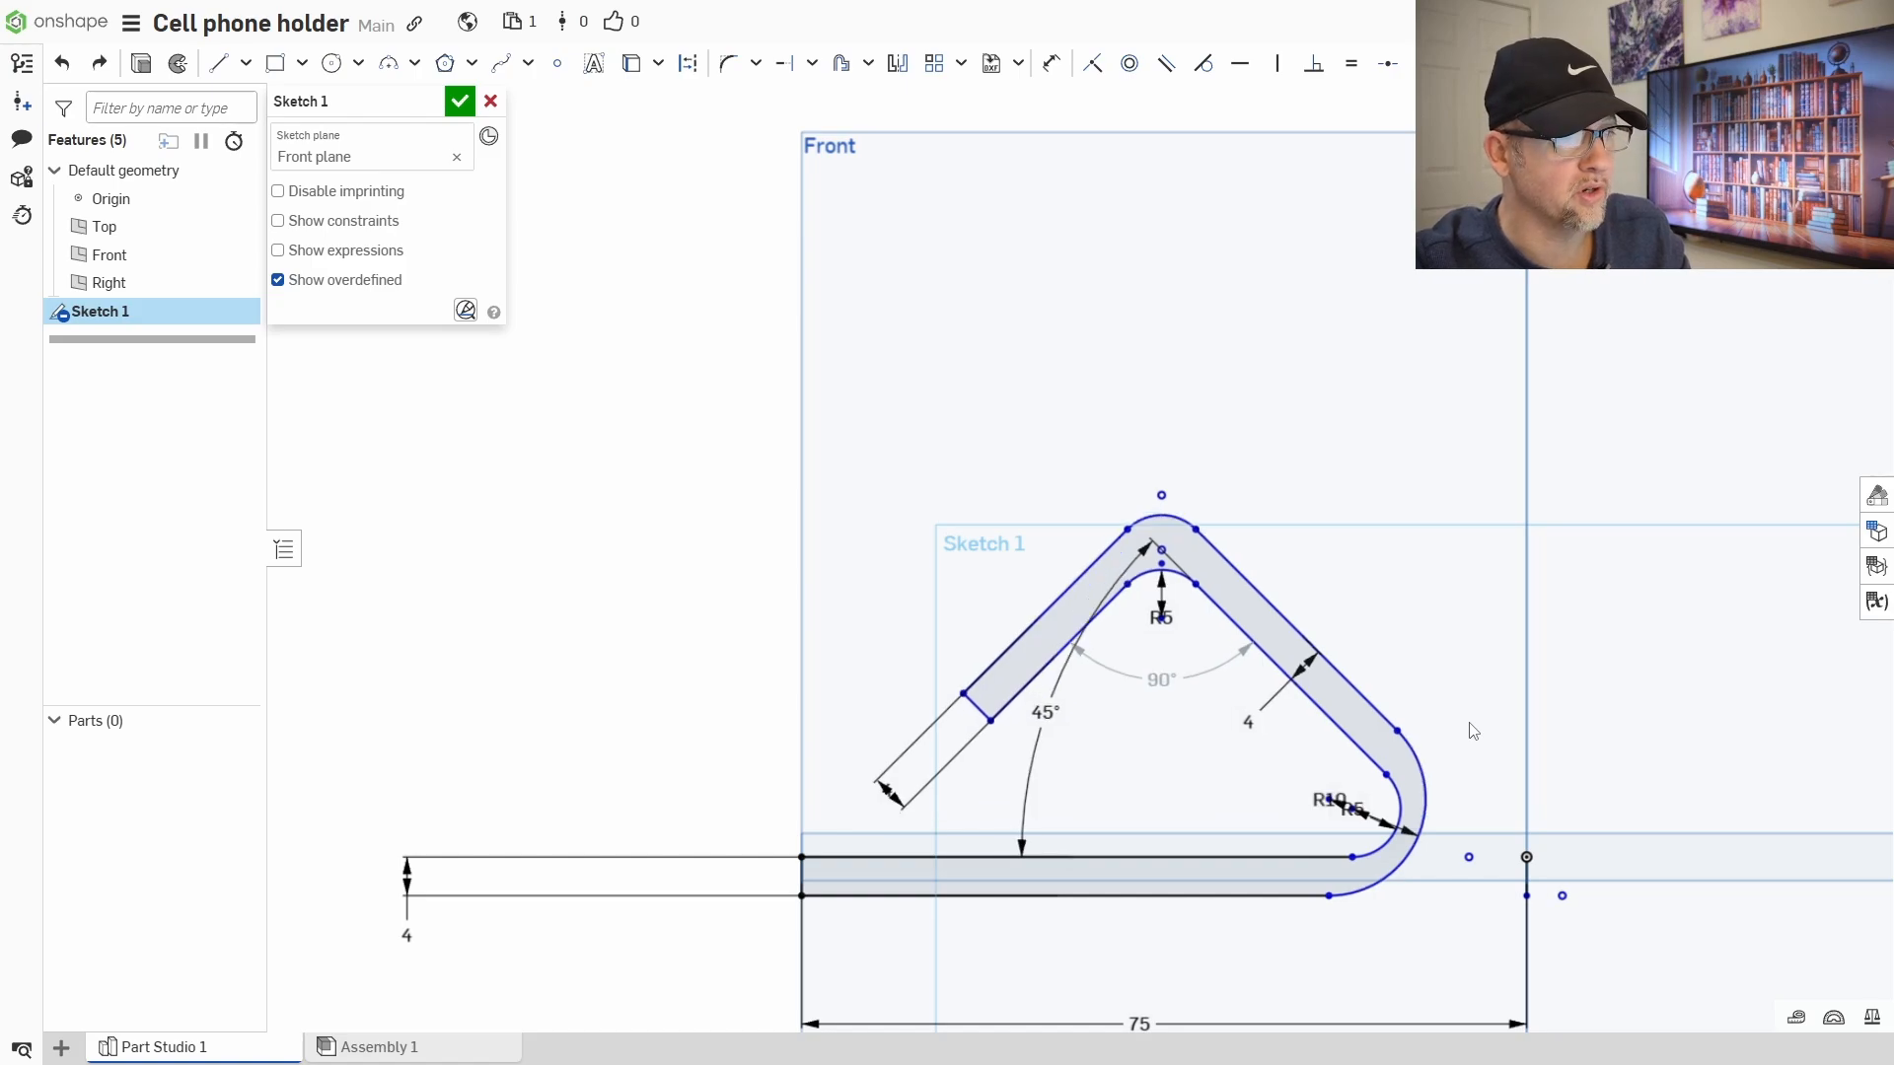
key(ctrl+z)
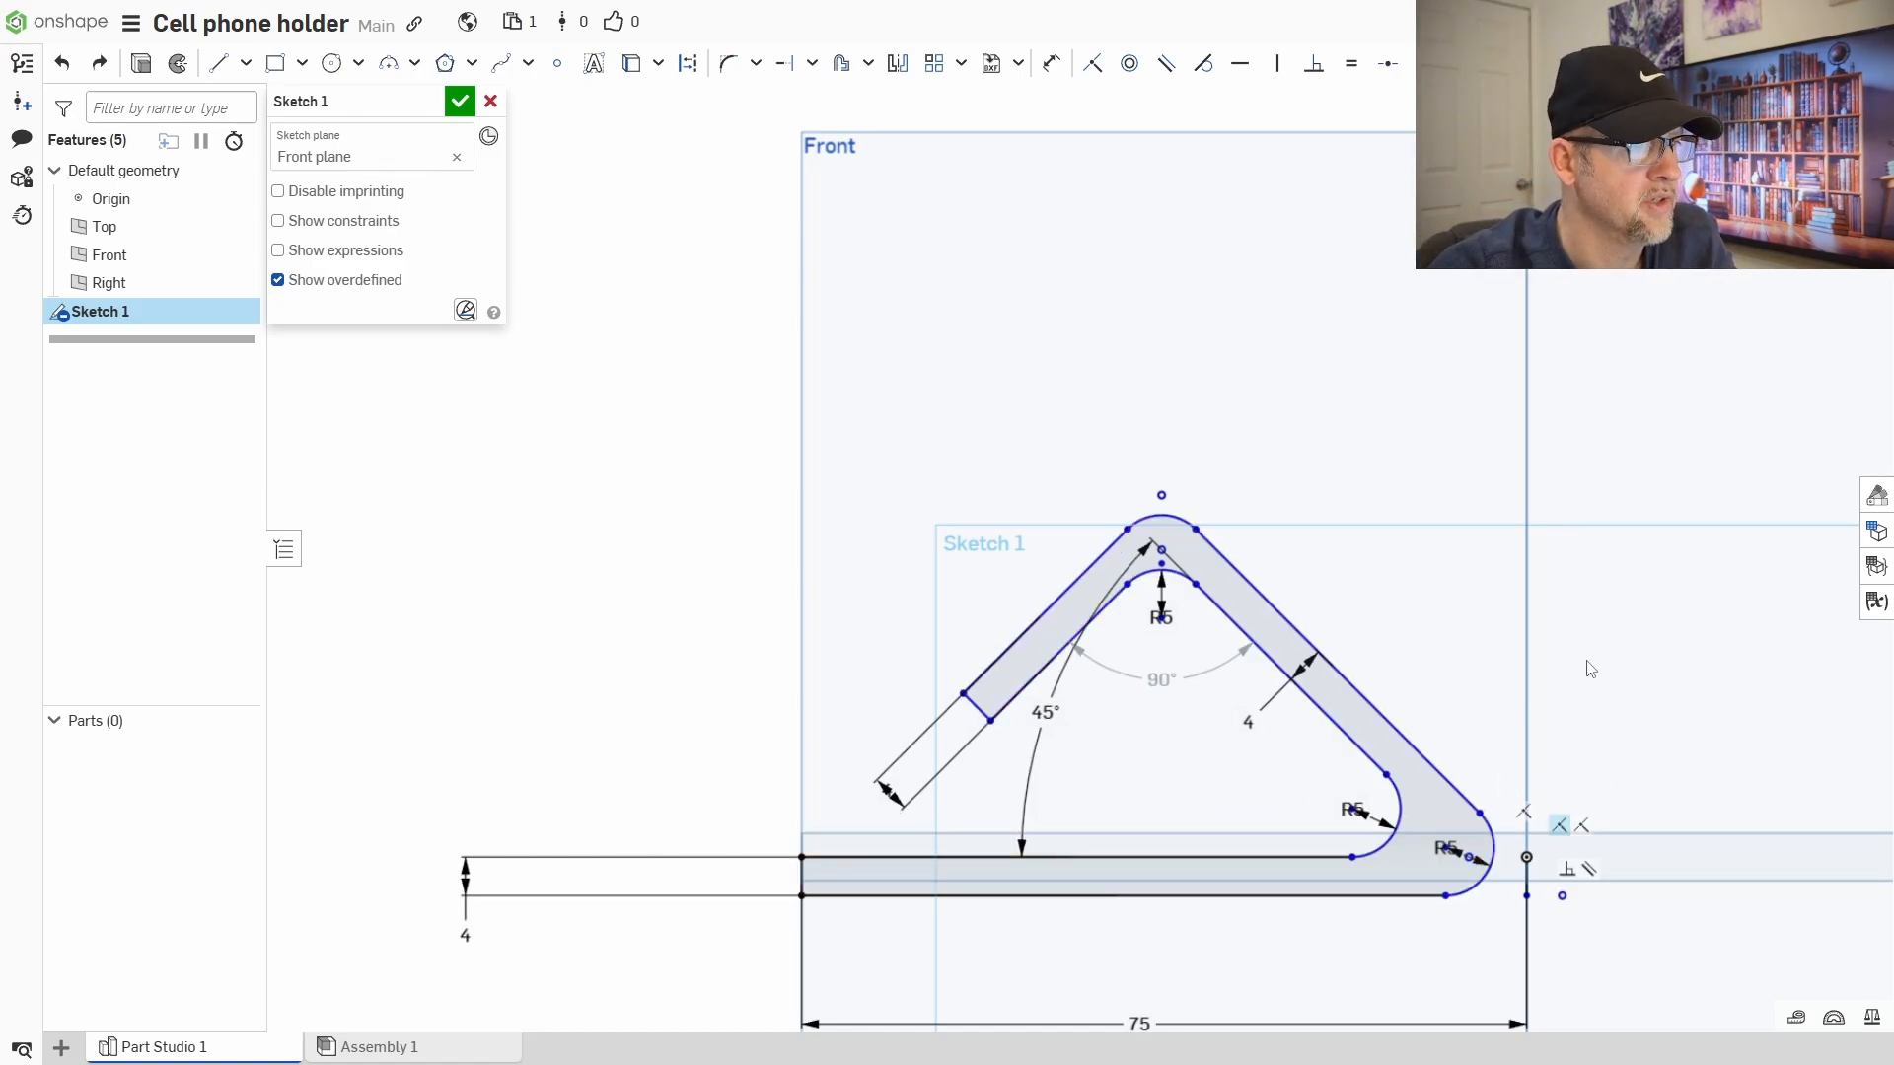
- Try a 3 mm radius on the base corner's inner fillet and undo the change
double_click(1356, 811)
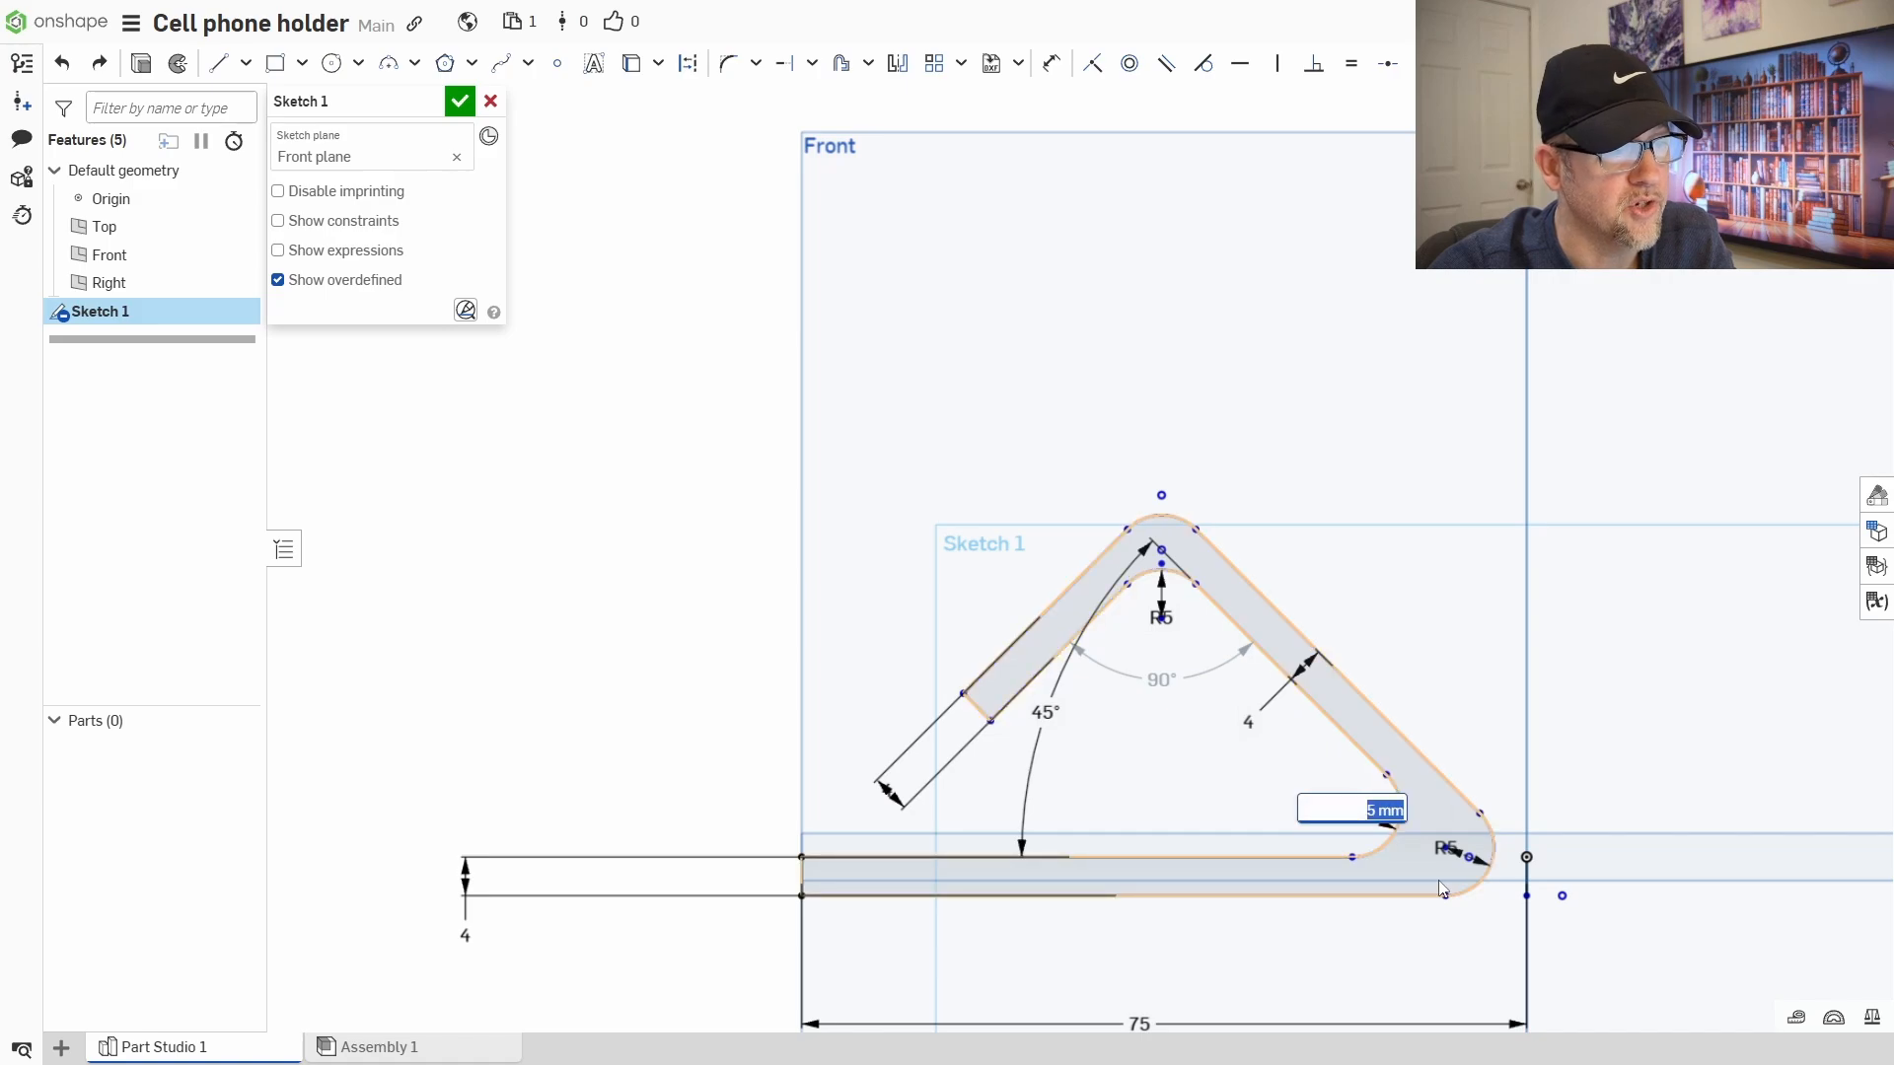
text(3)
key(Return)
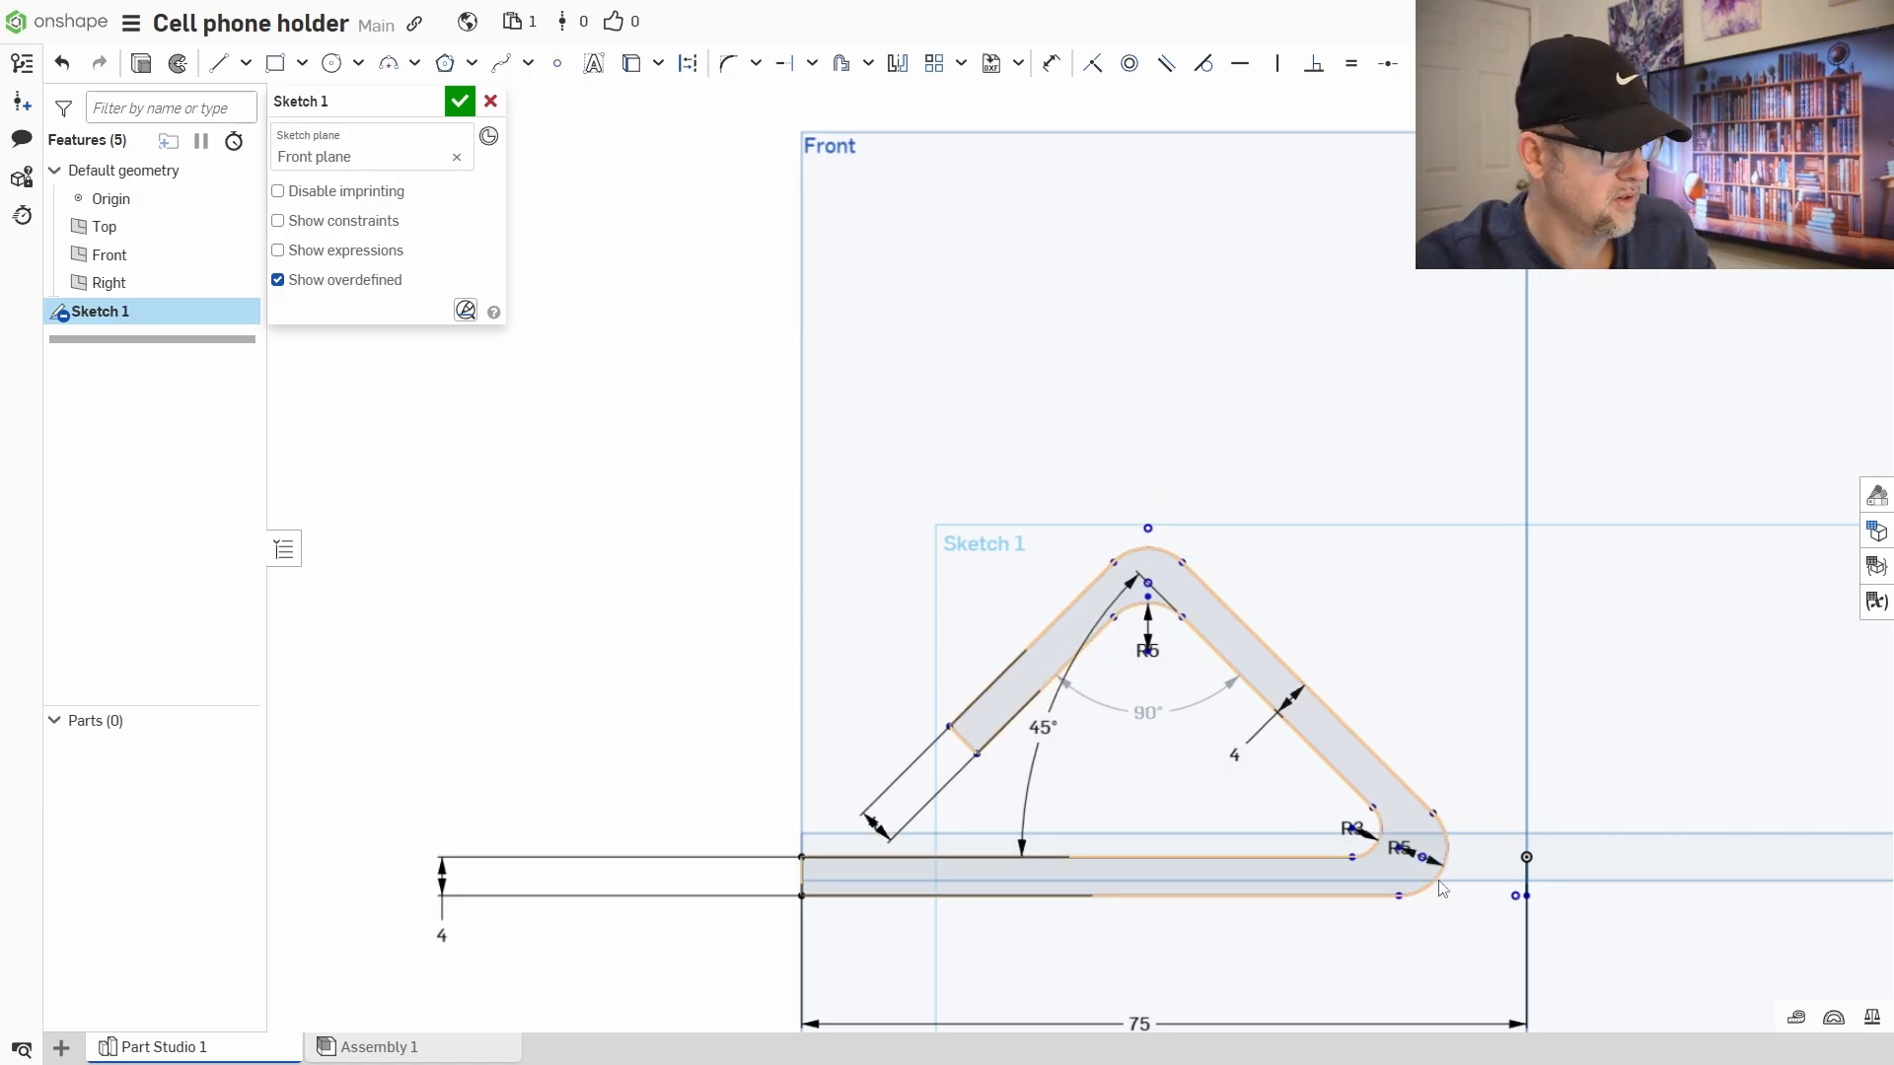
key(ctrl+z)
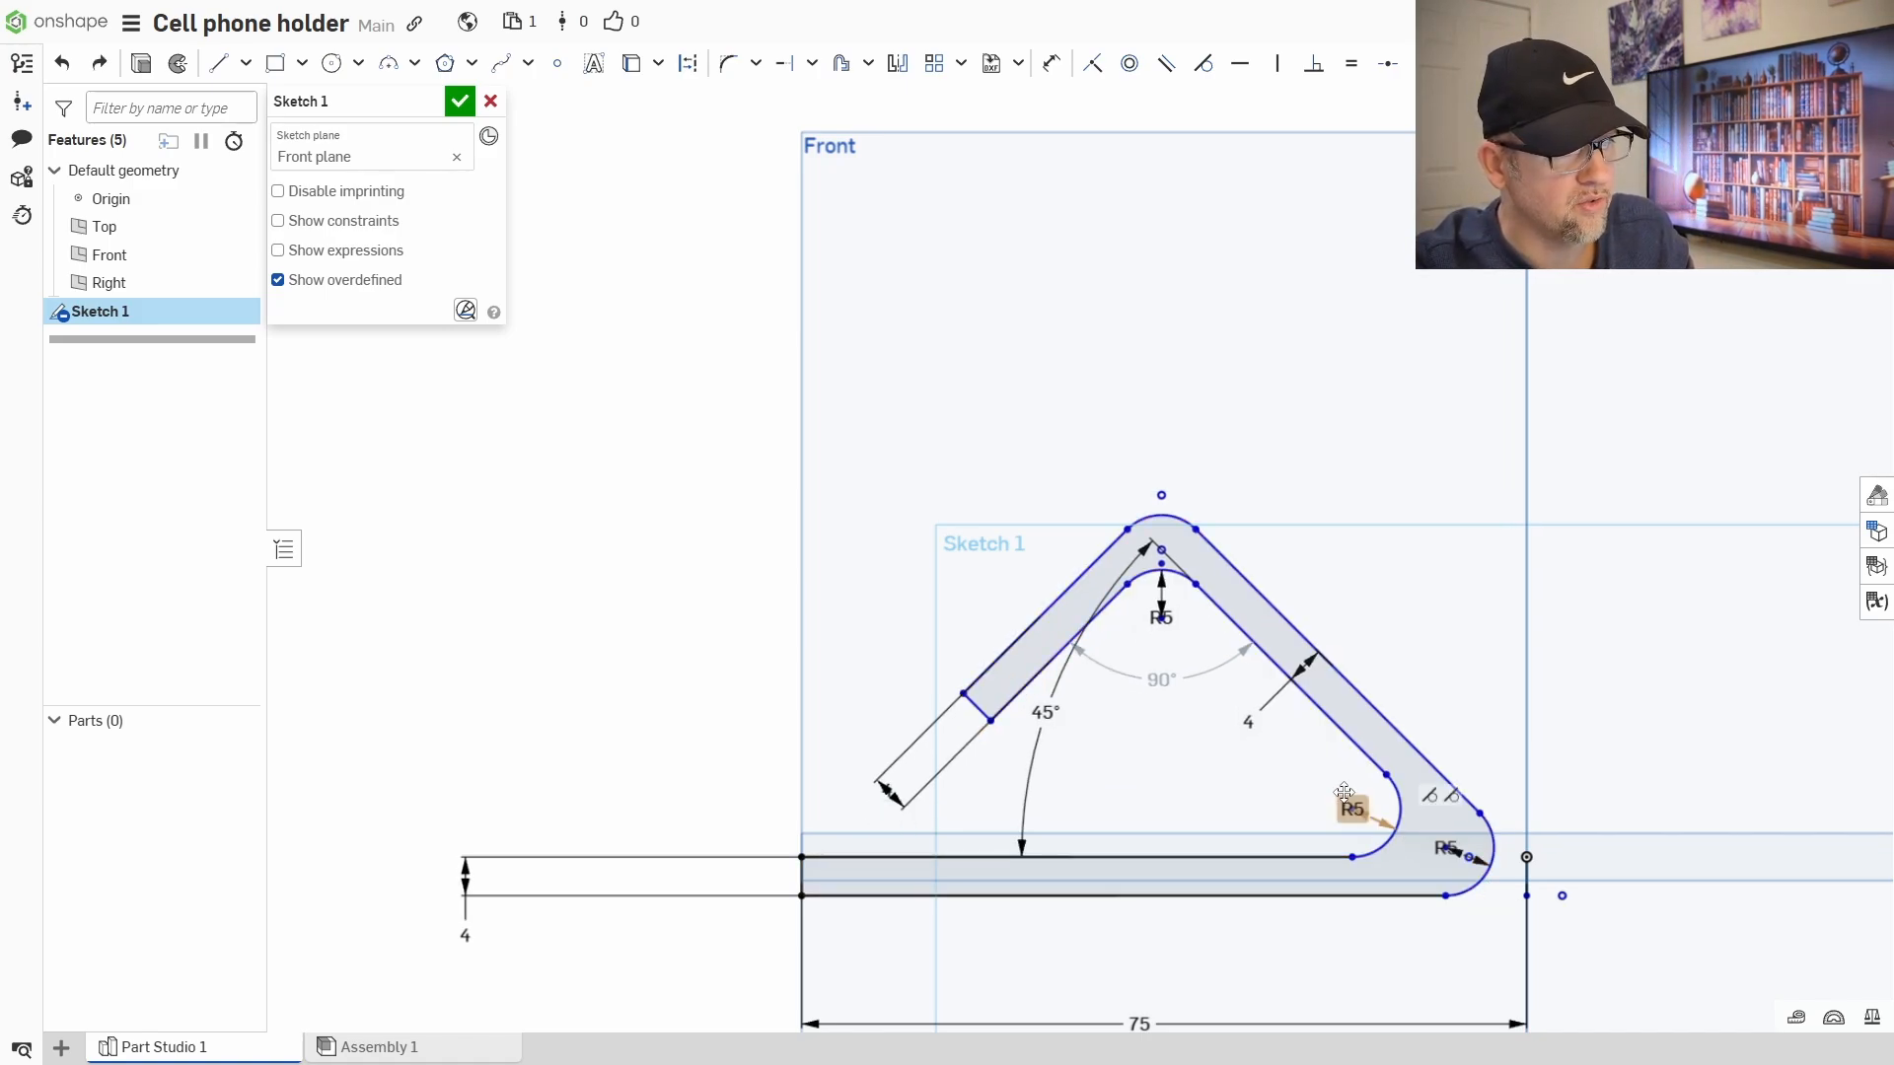
- Delete the inner arc at the base corner and extend the base's top line and the arm's inner line to meet
click(1400, 808)
key(Delete)
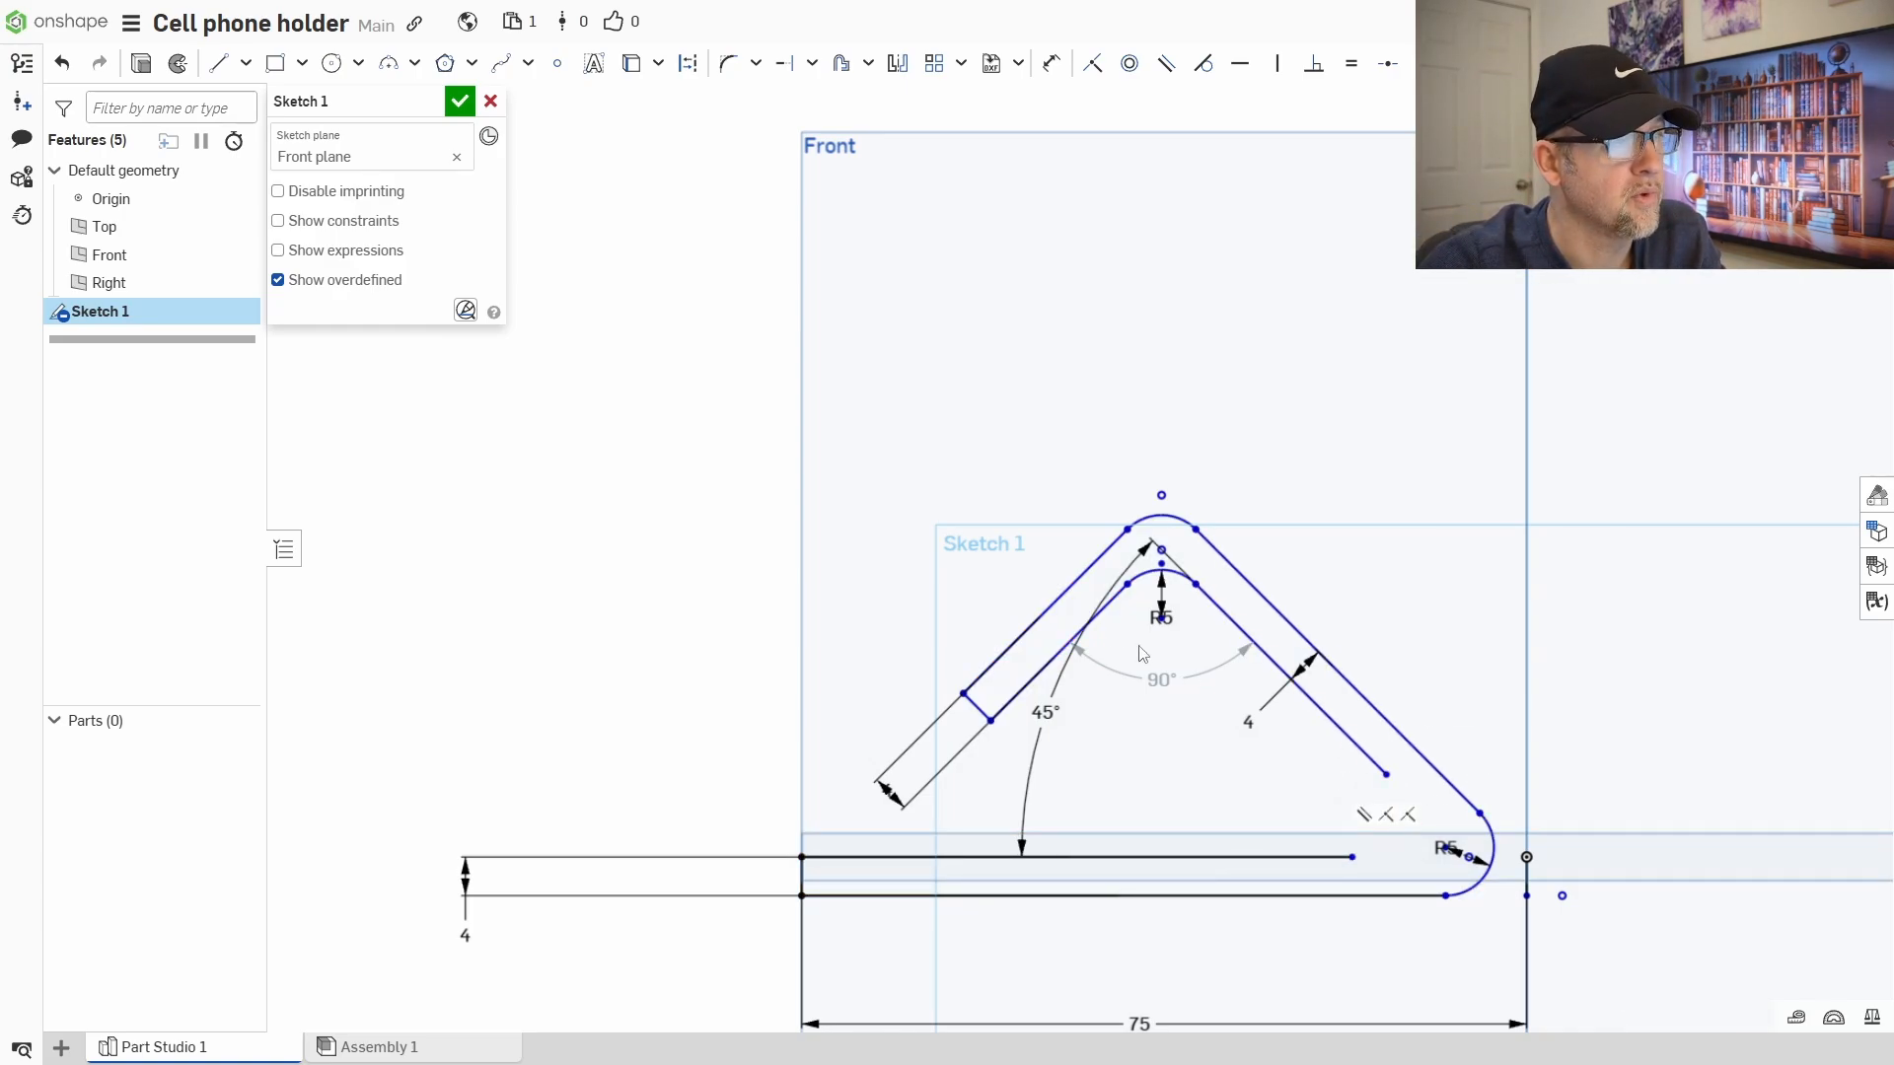
click(785, 79)
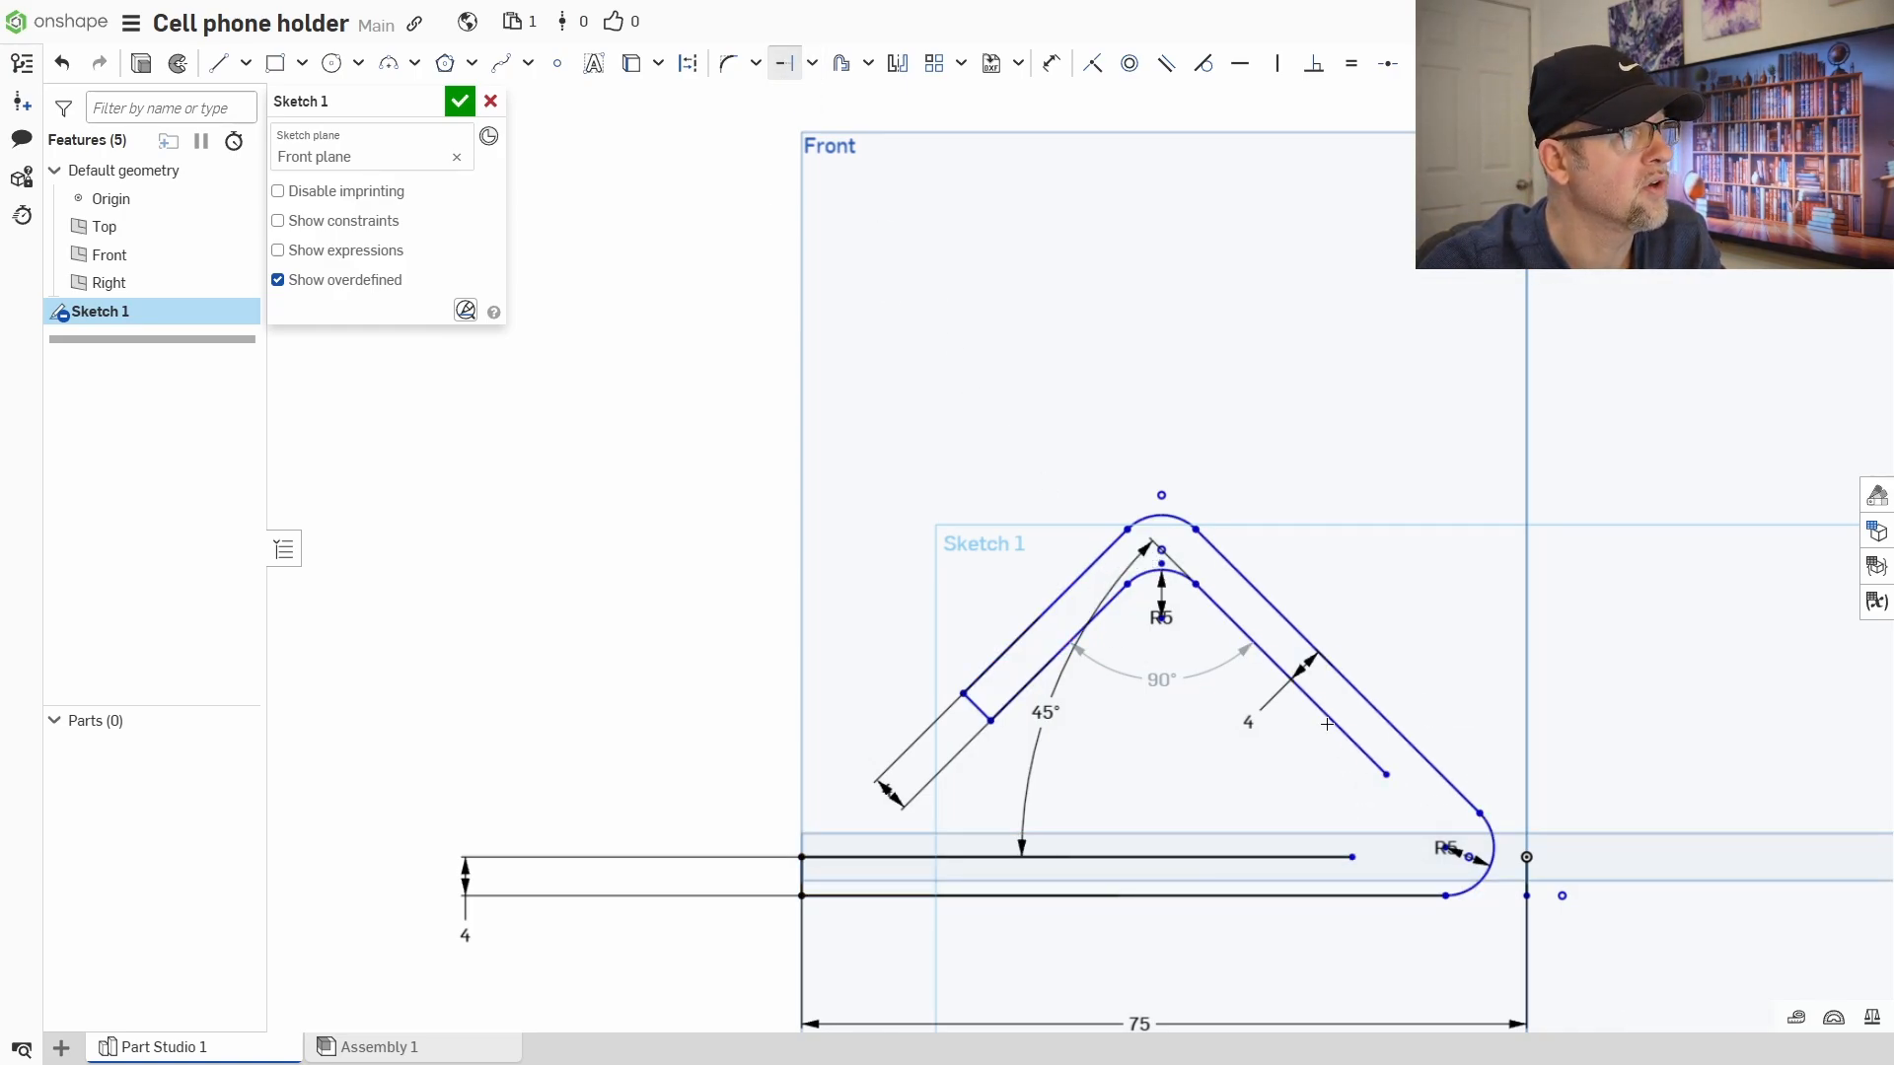
click(1336, 854)
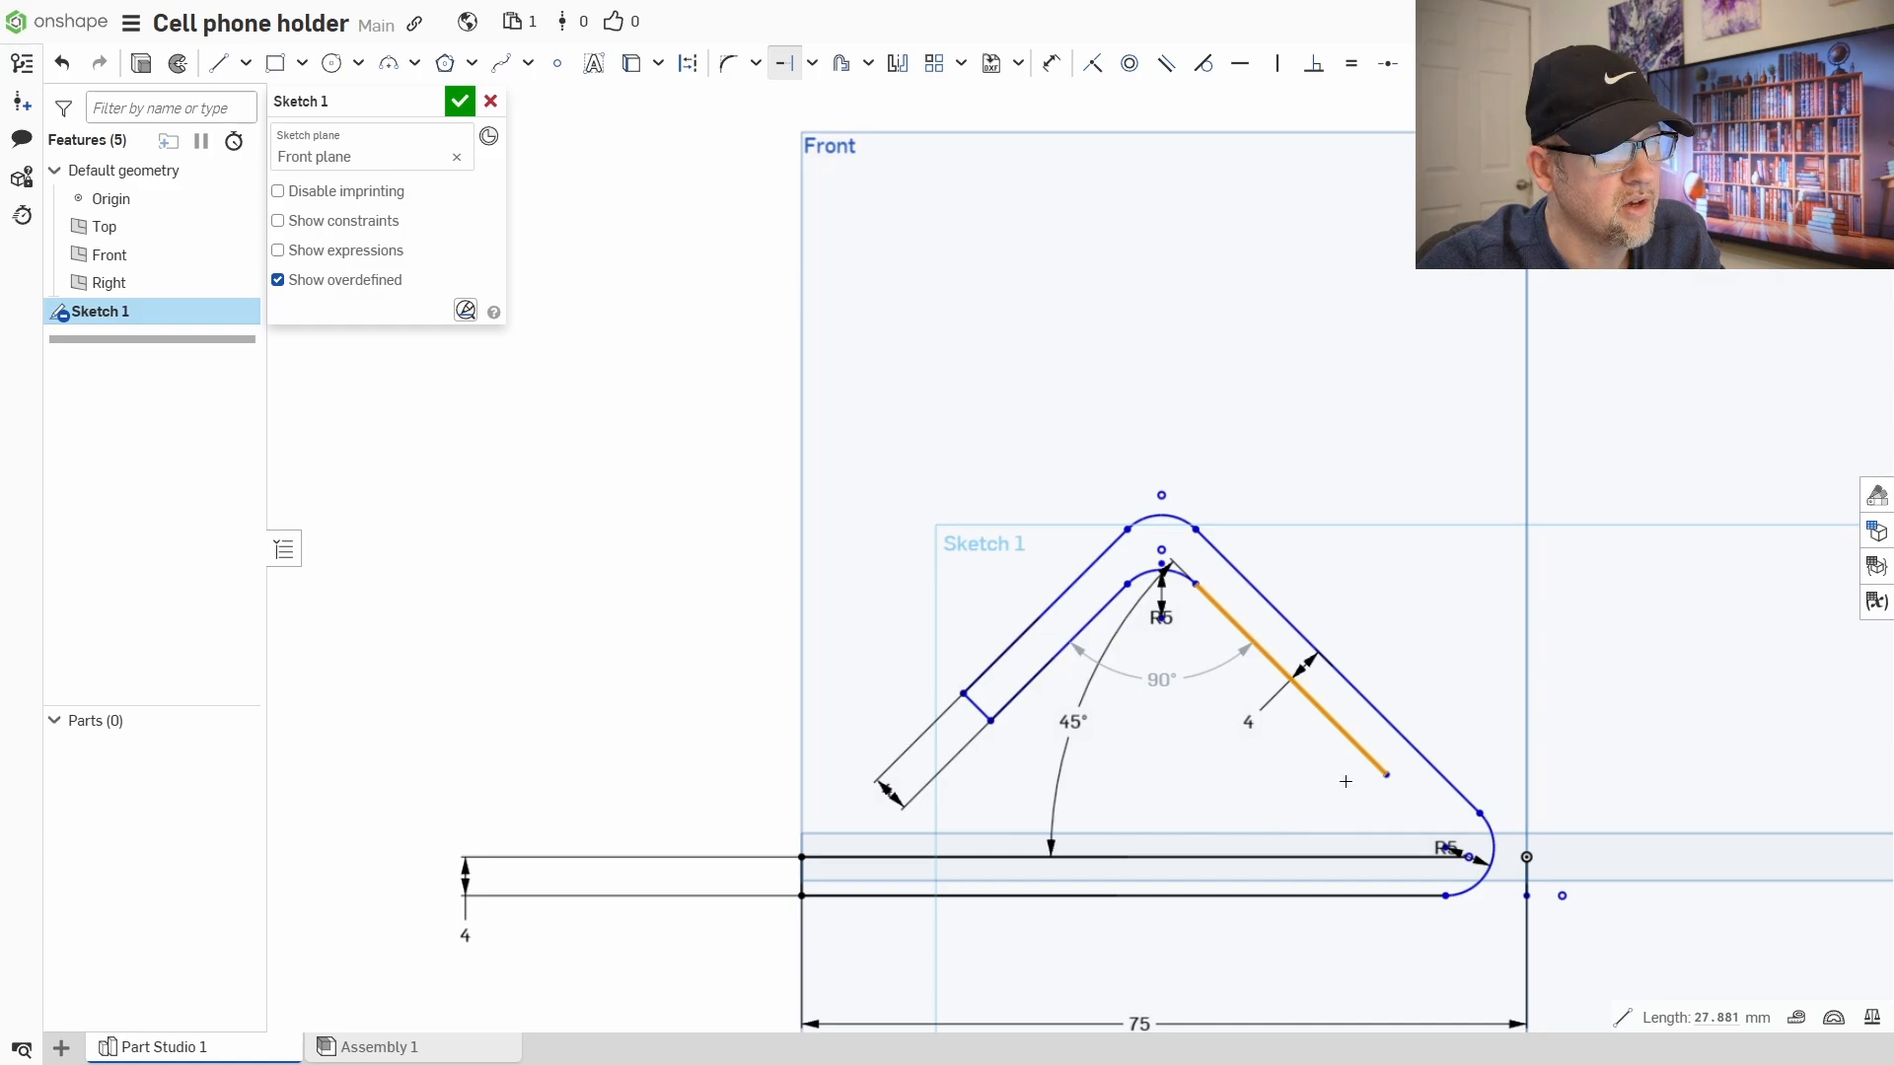
click(1469, 858)
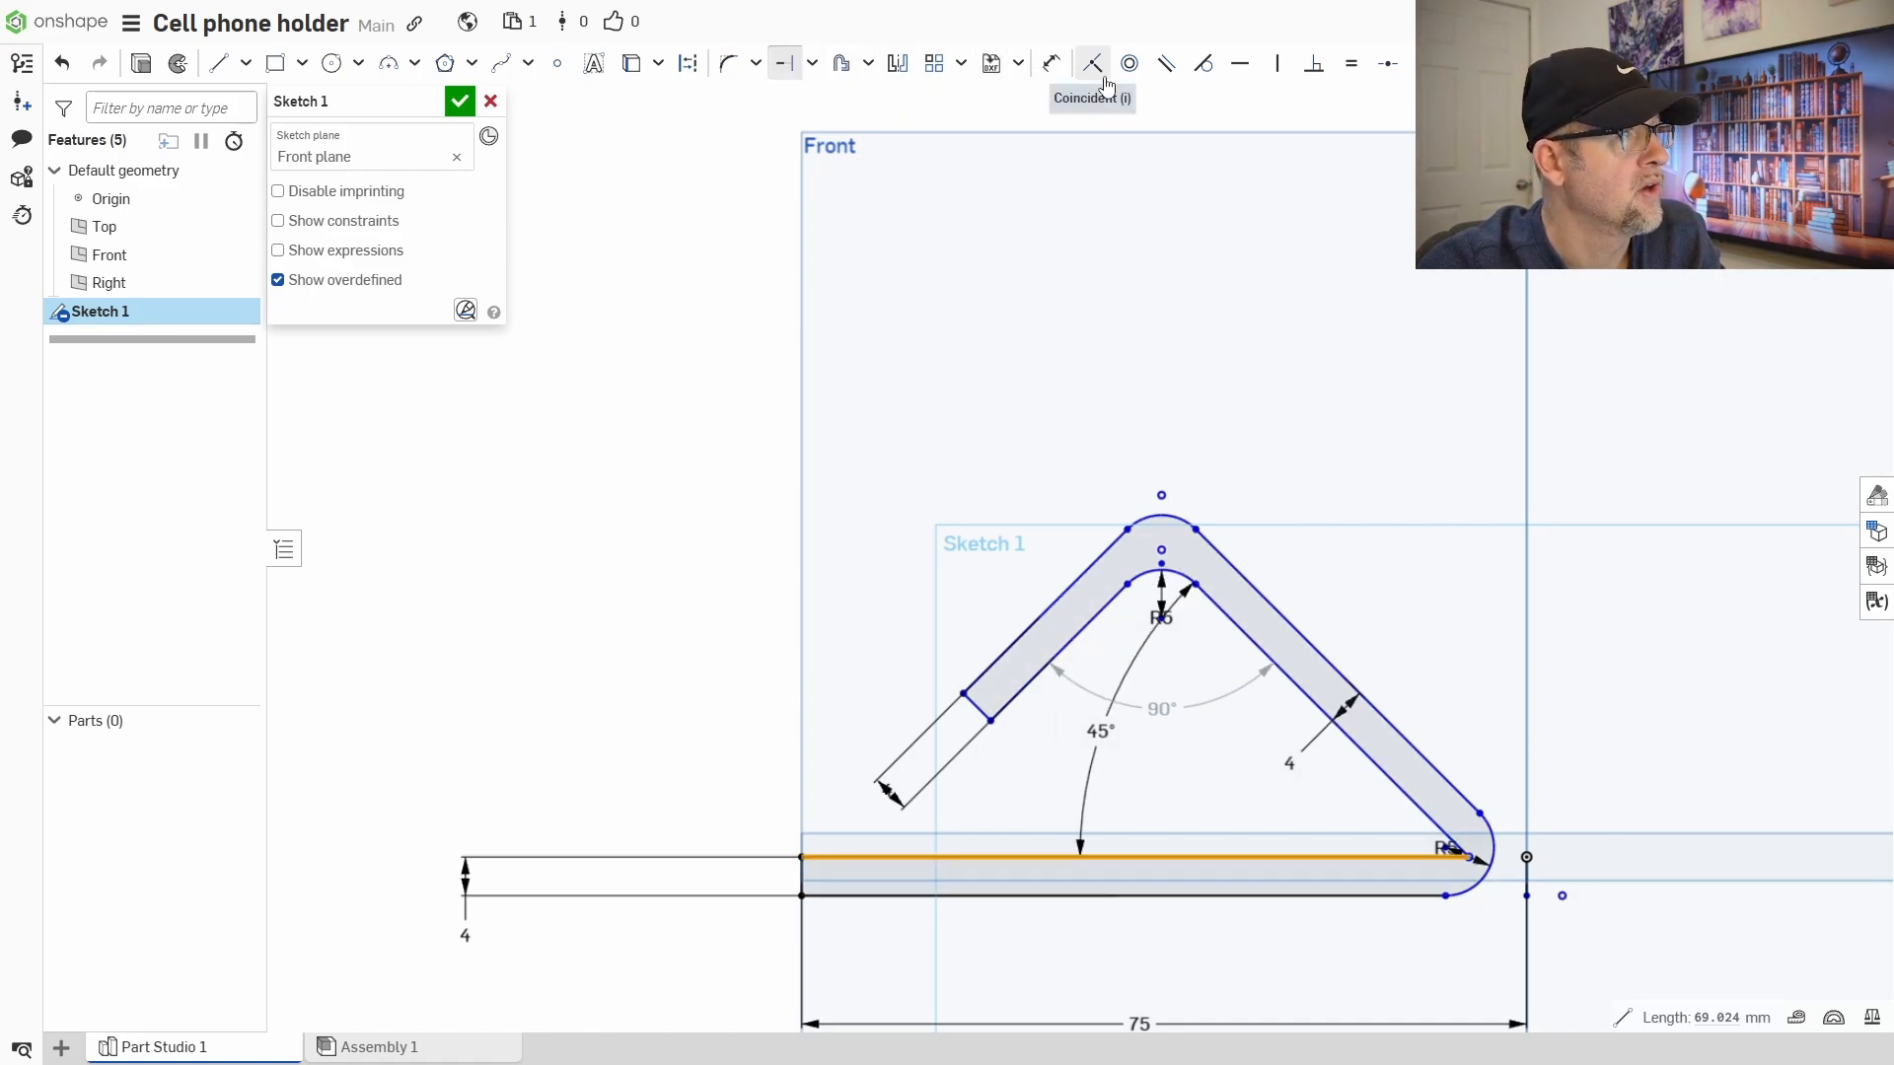
- Fillet the inner corner between the arm's inner line and the base's top line with a 3 mm radius
click(728, 63)
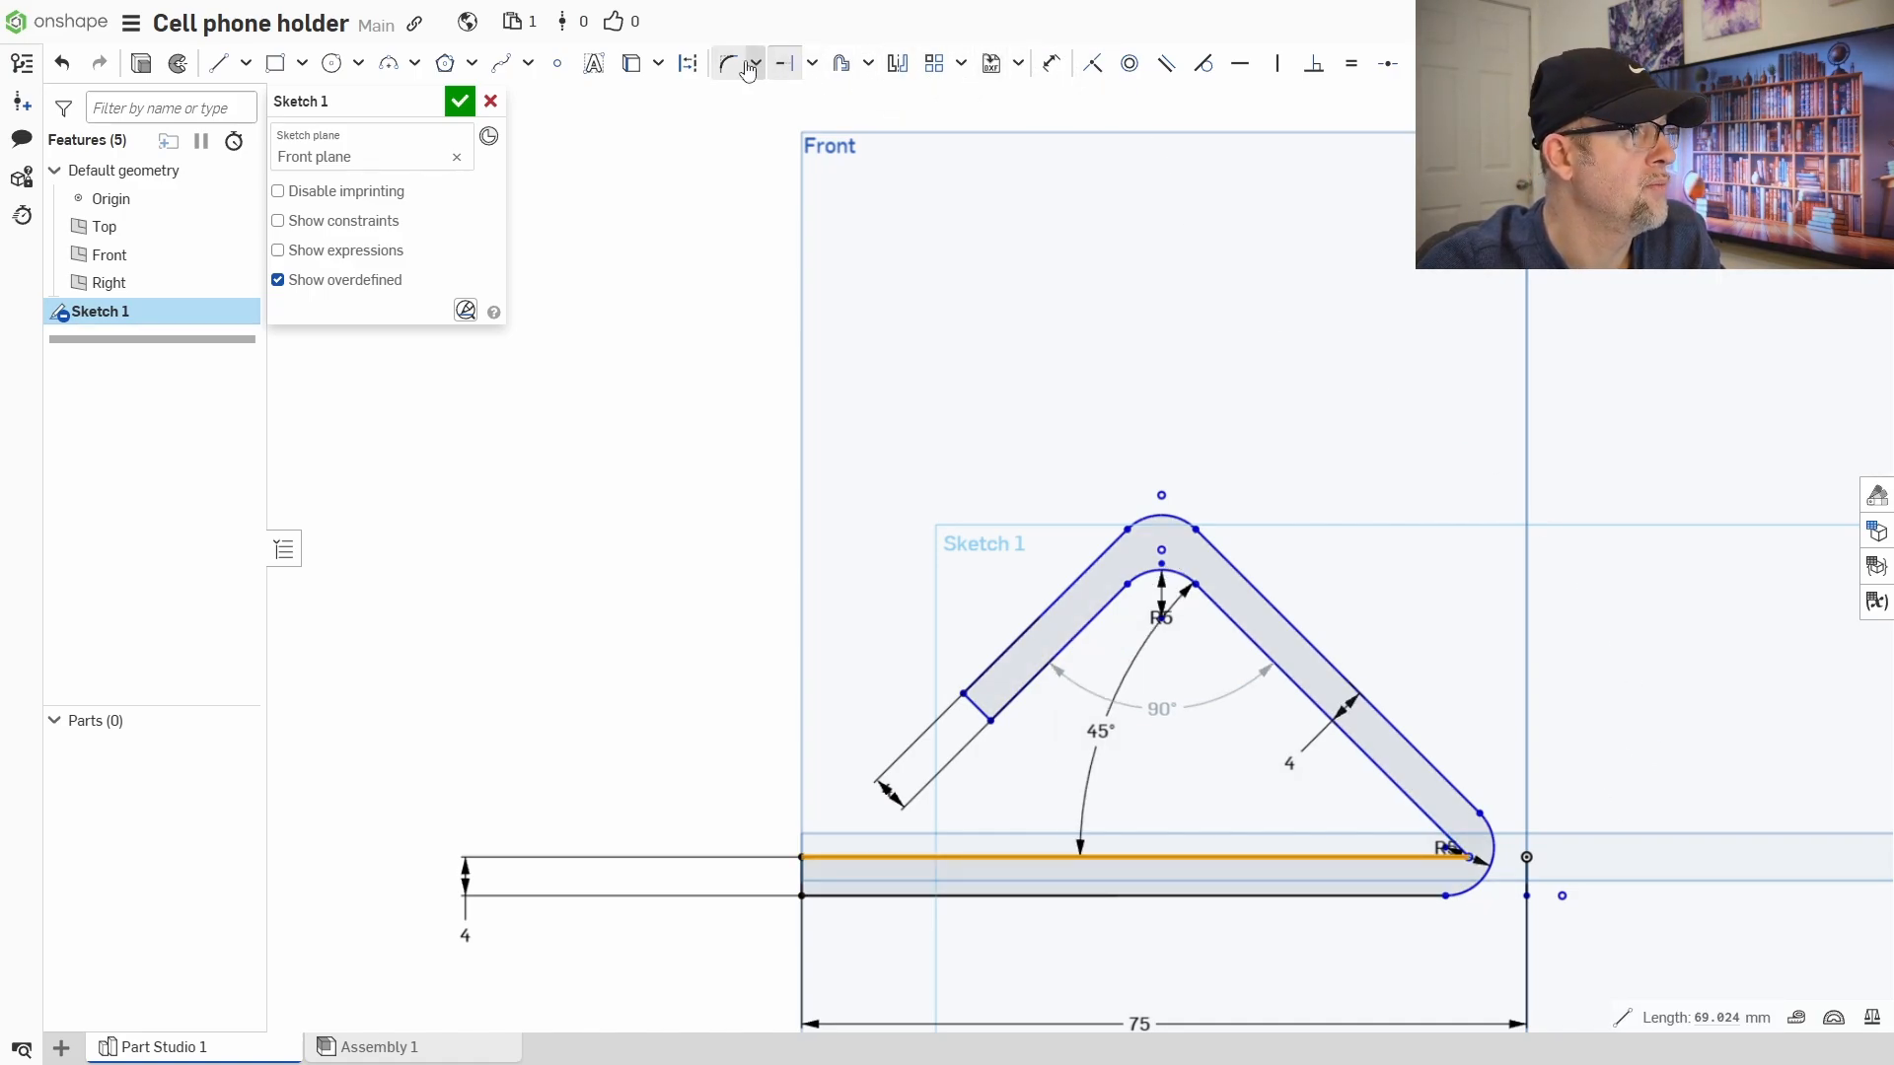
click(1437, 837)
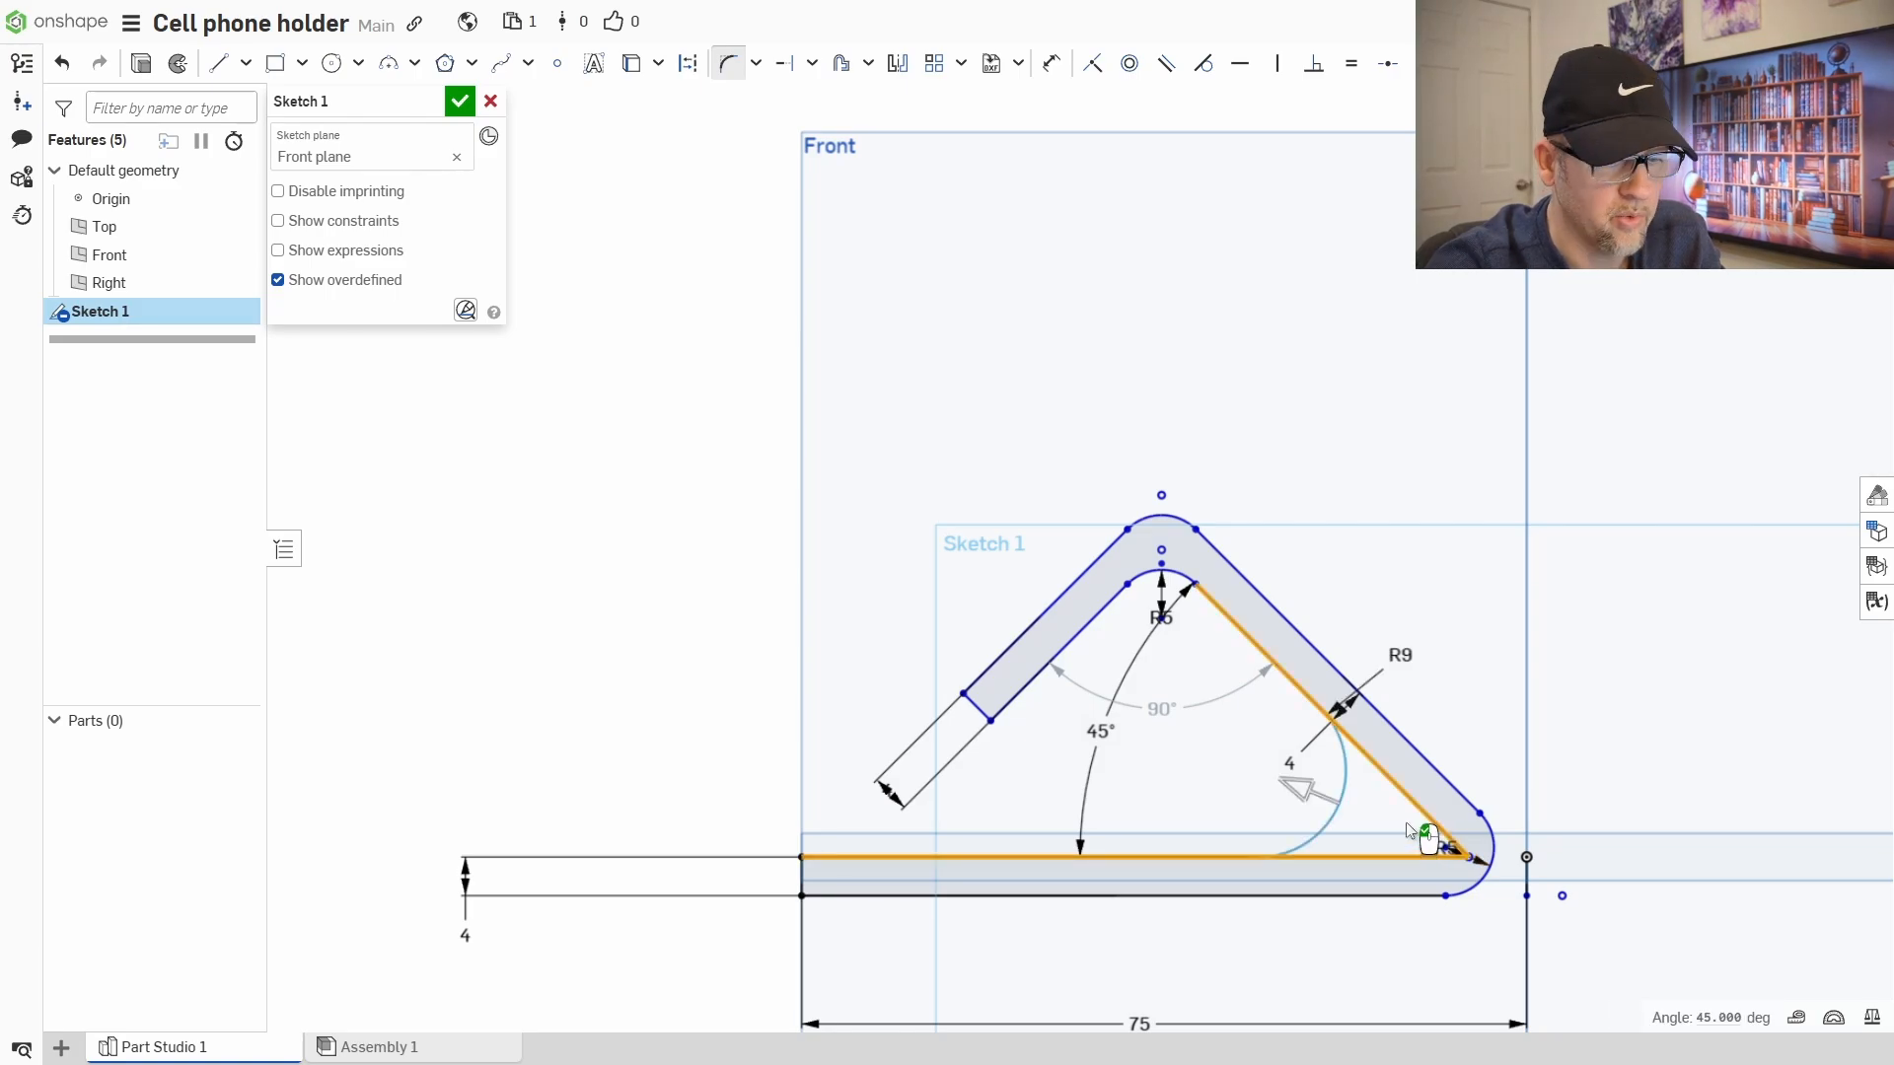
click(1405, 821)
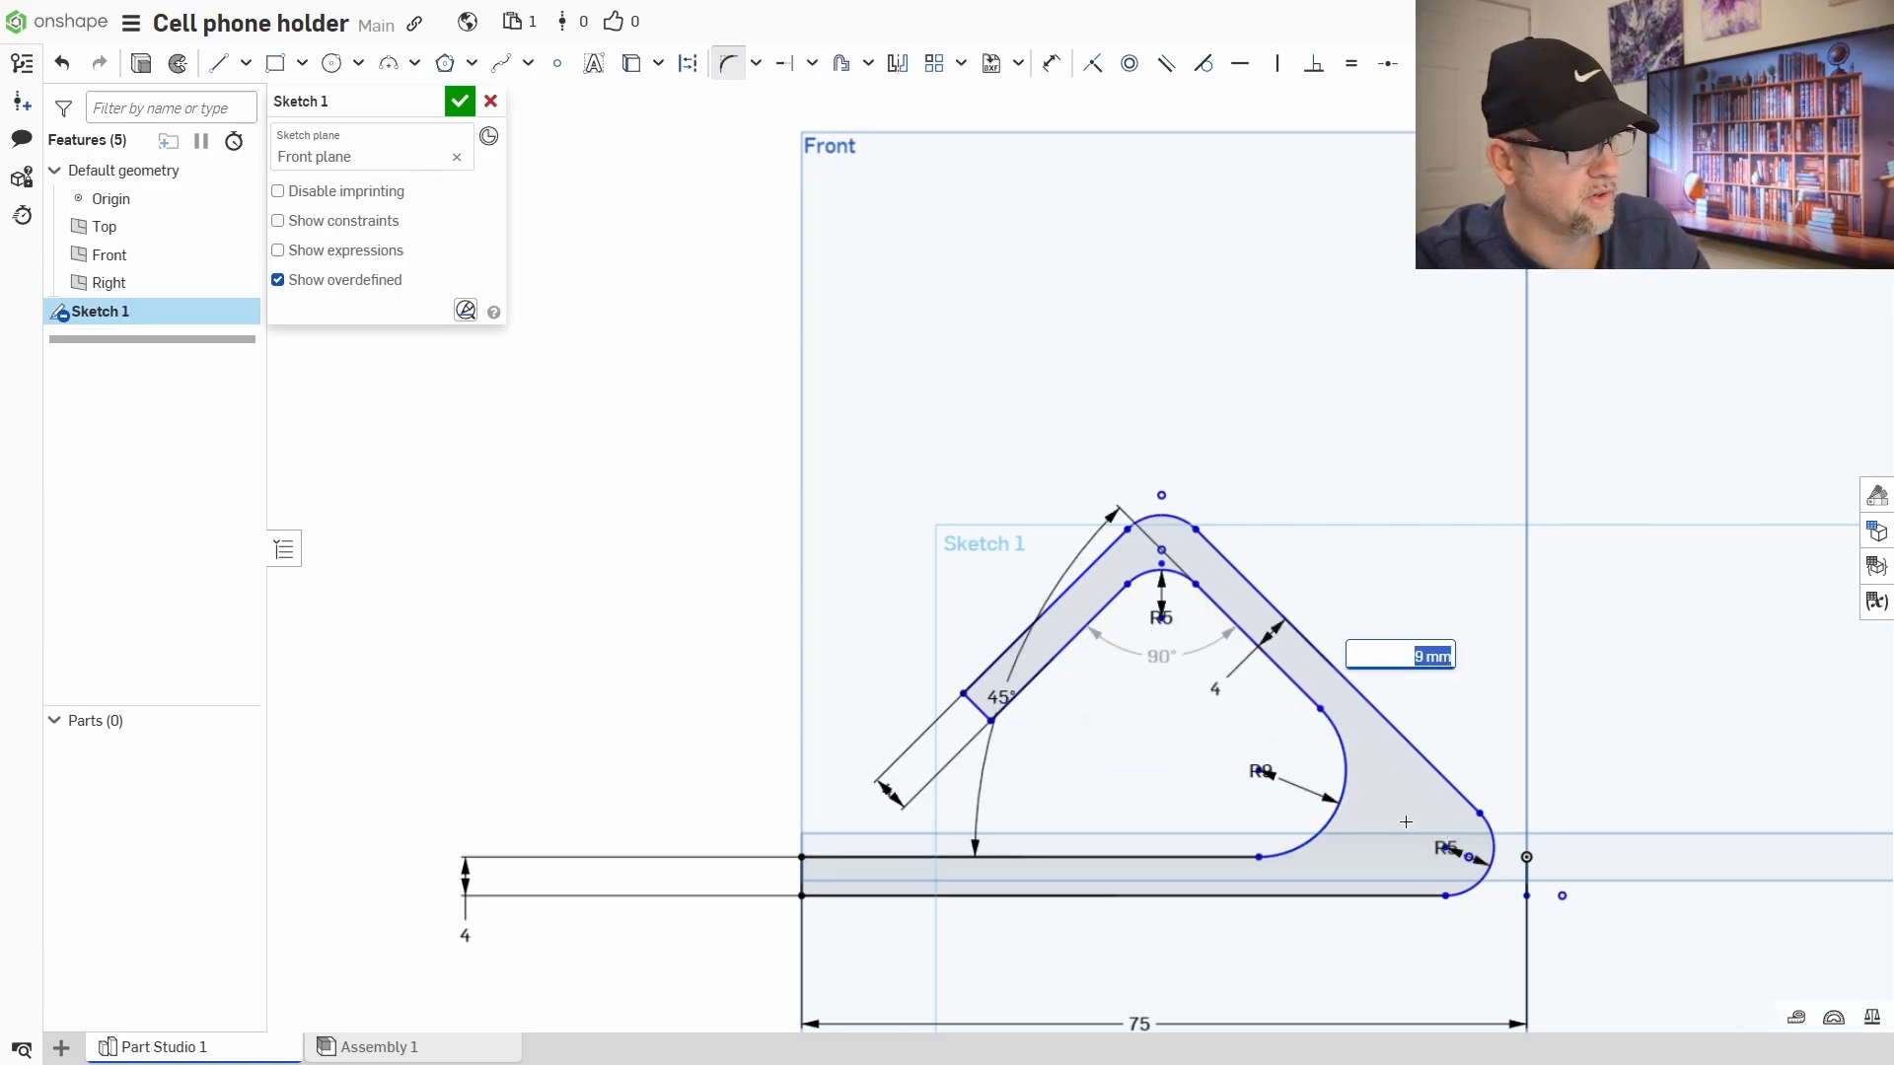
text(3)
key(Return)
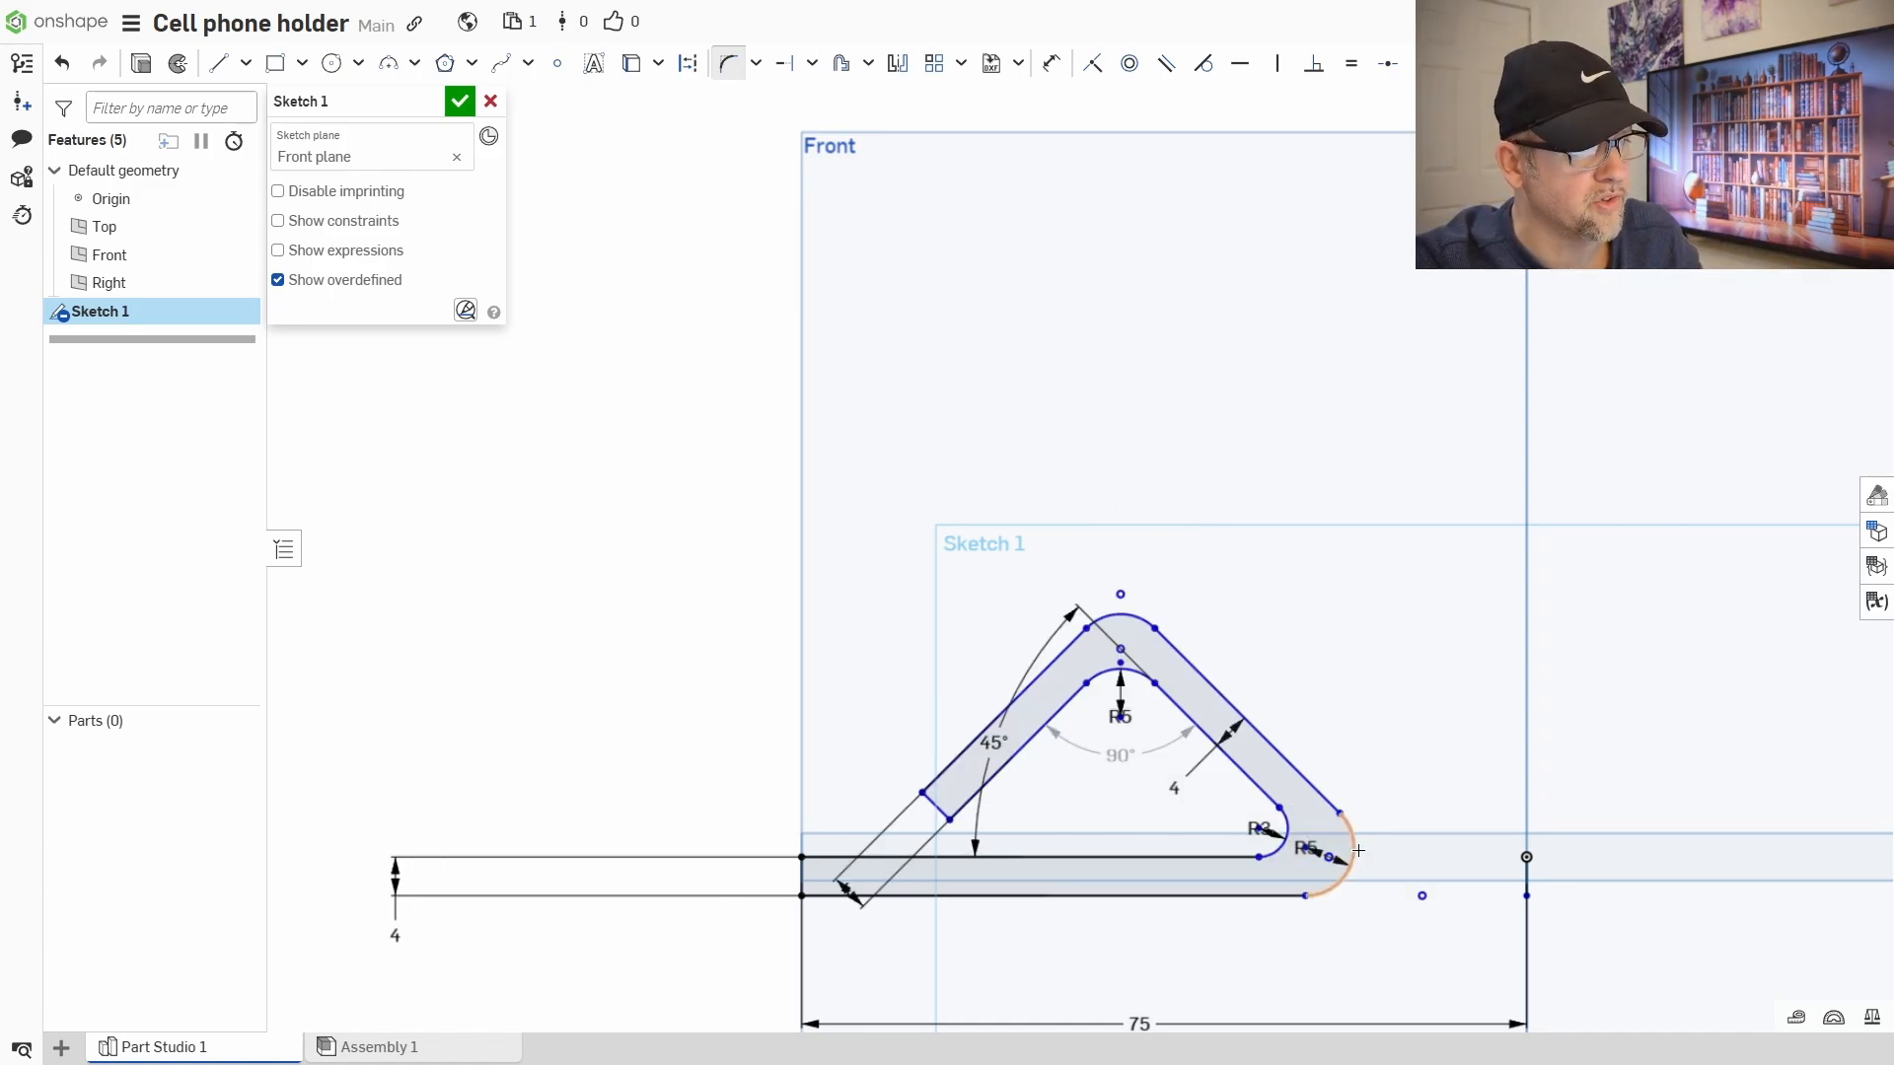
- Move the arm's lower corner outward along the base, closer to the origin, to widen the profile
click(1334, 804)
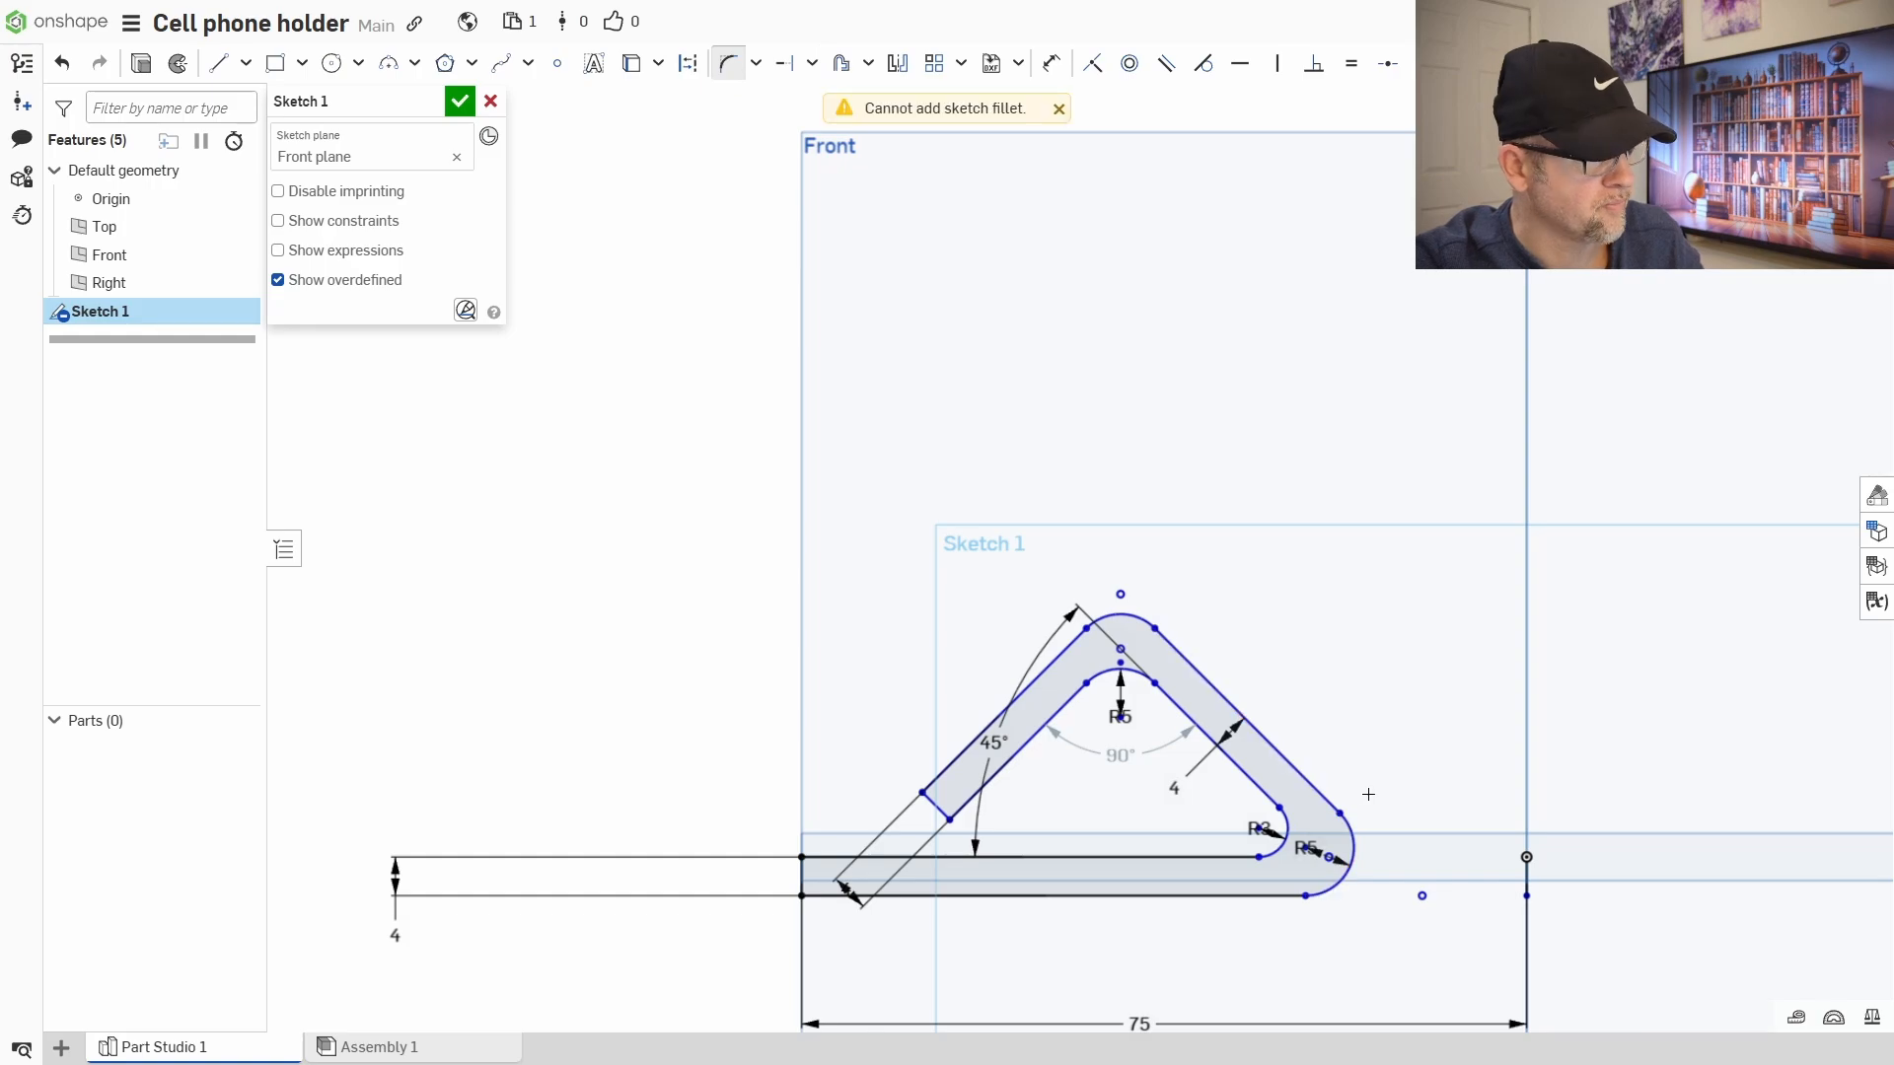
key(Escape)
drag(1329, 793, 1434, 786)
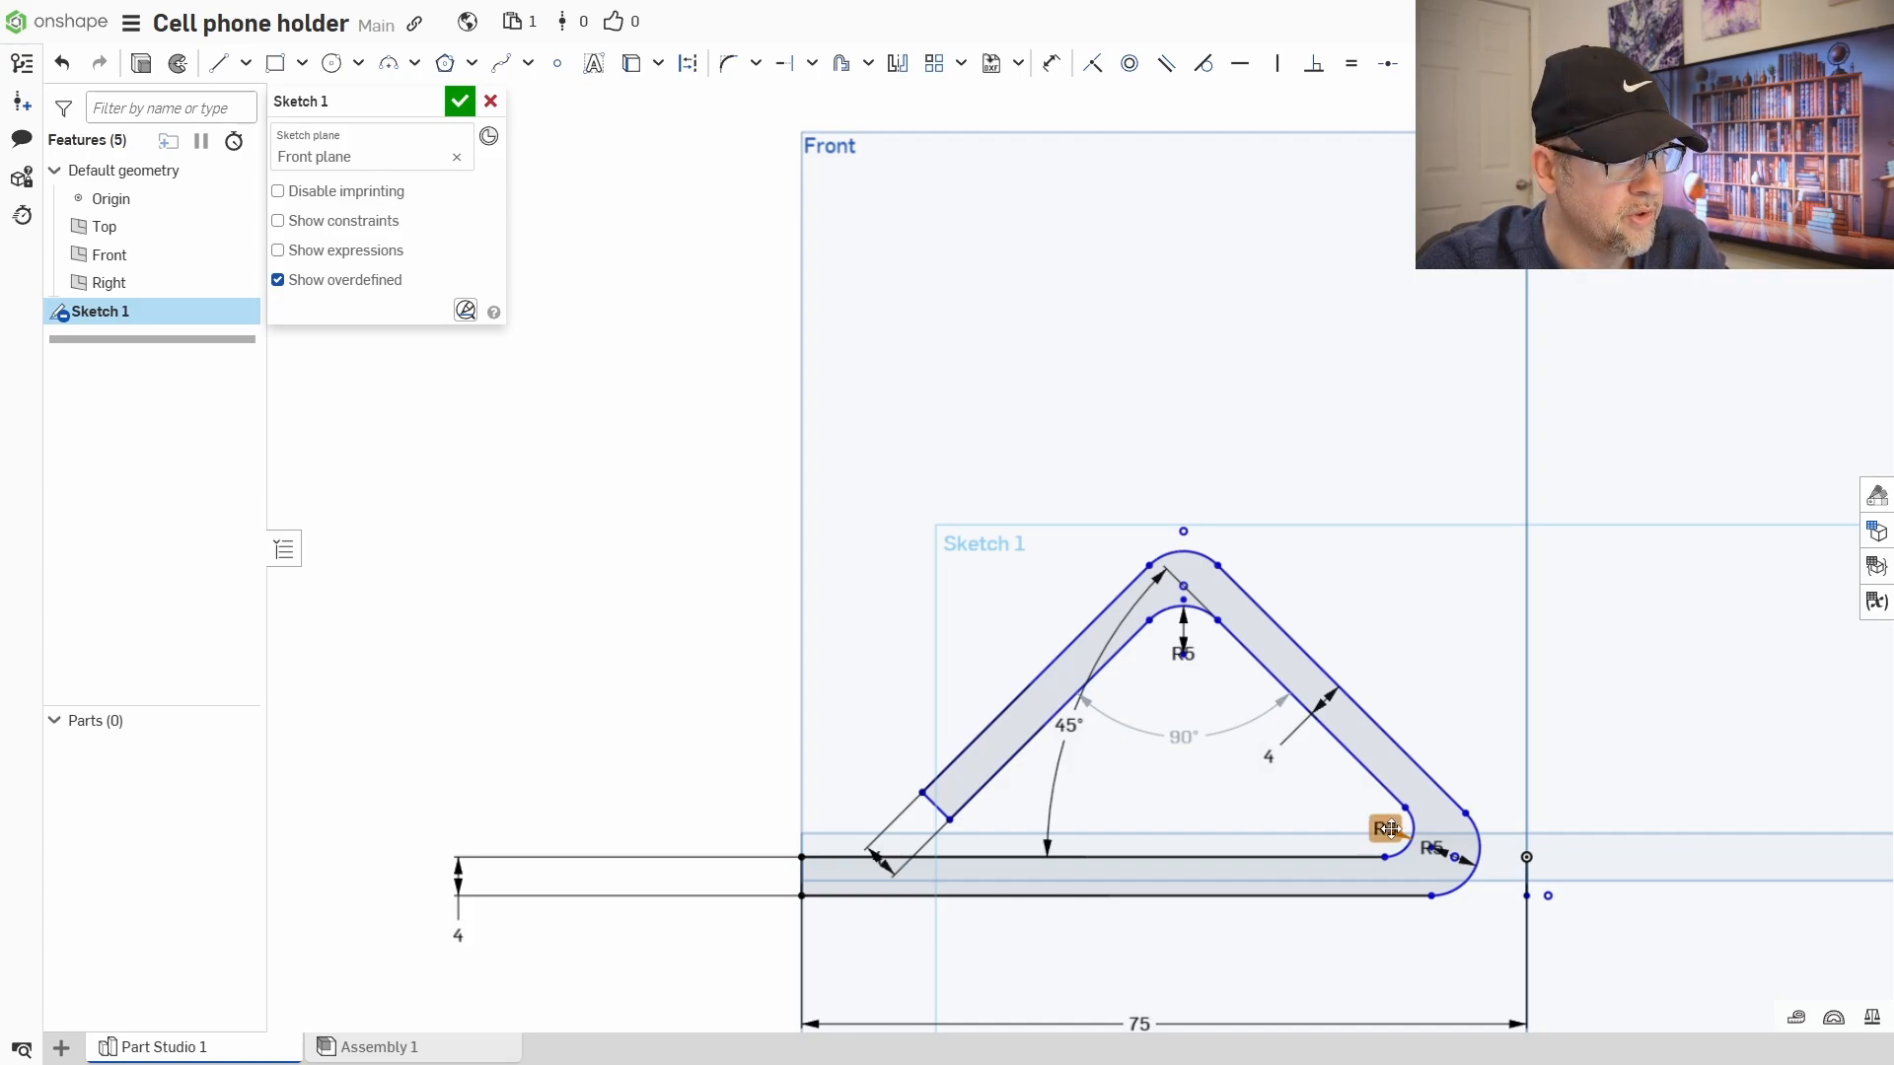
- Set the base corner's inner fillet radius to 1 mm and move the arm outward until the corner reaches the origin
double_click(1391, 829)
key(Return)
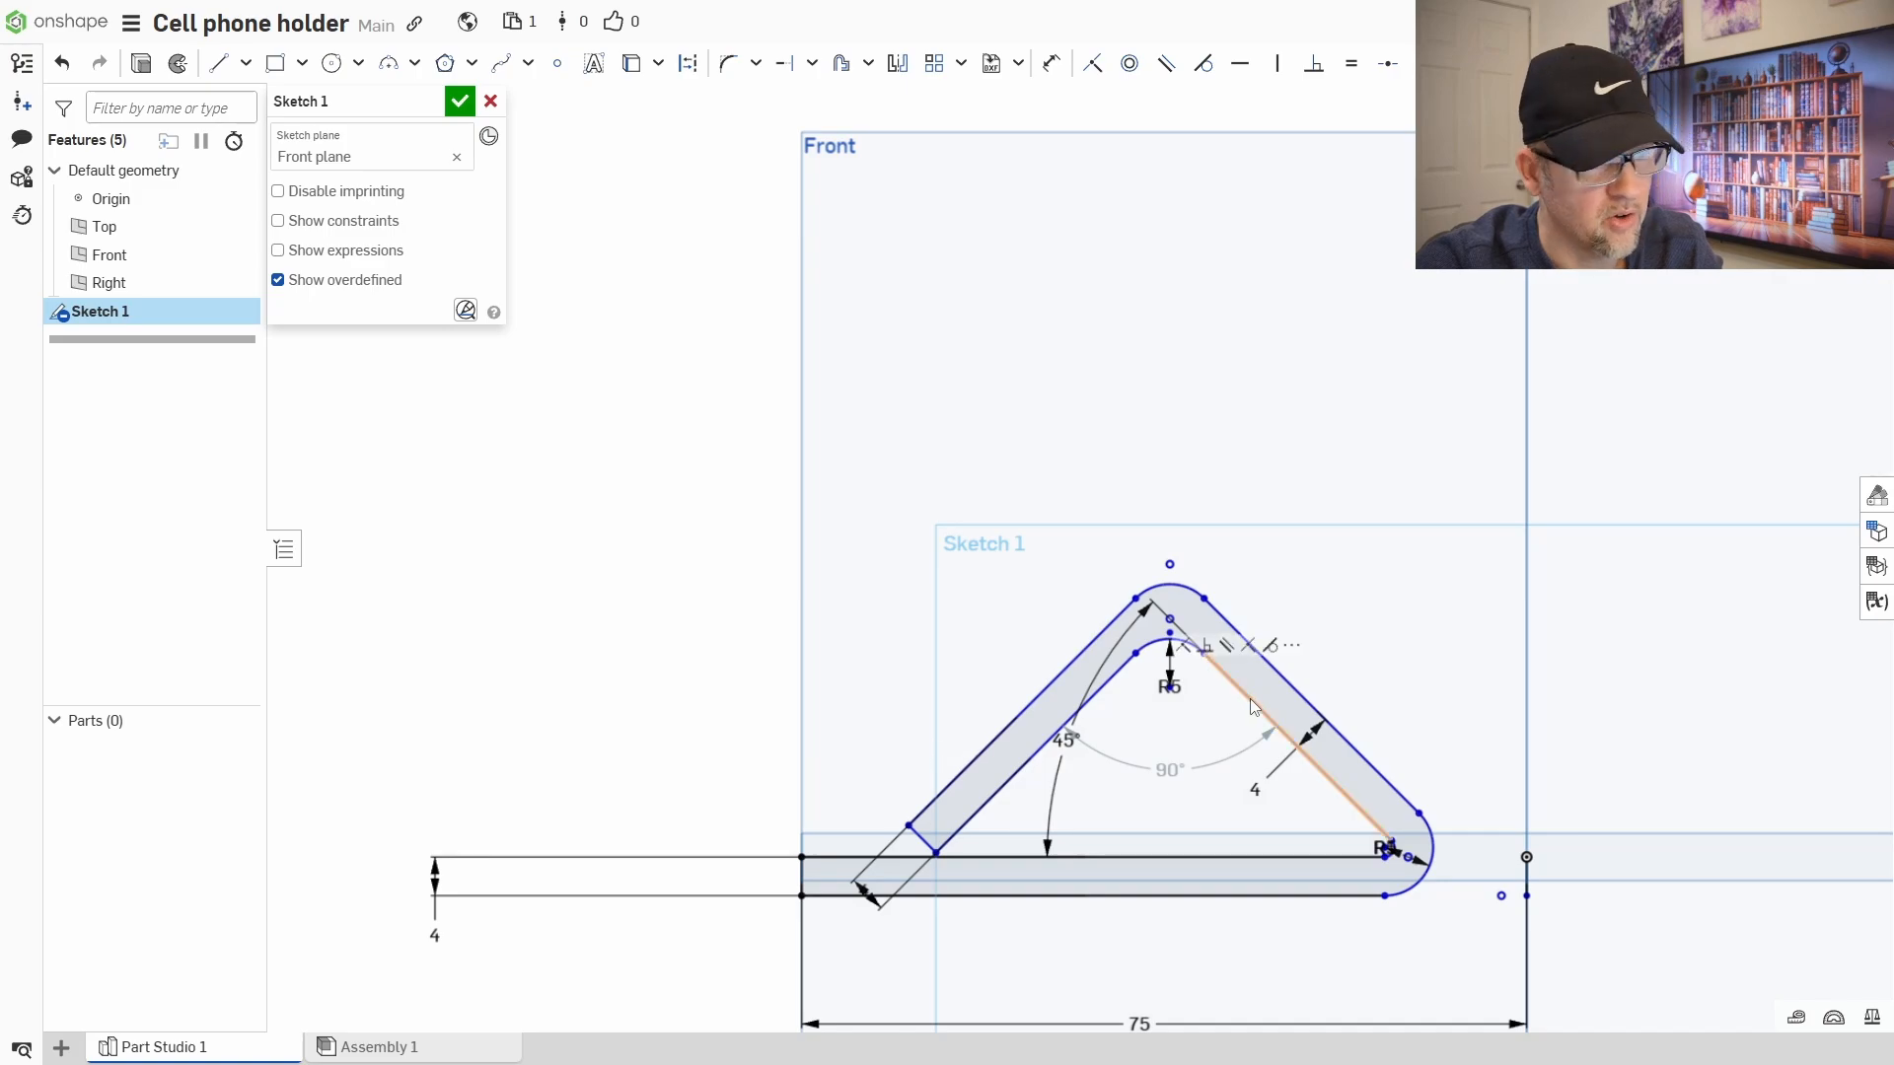
drag(1283, 738, 1313, 651)
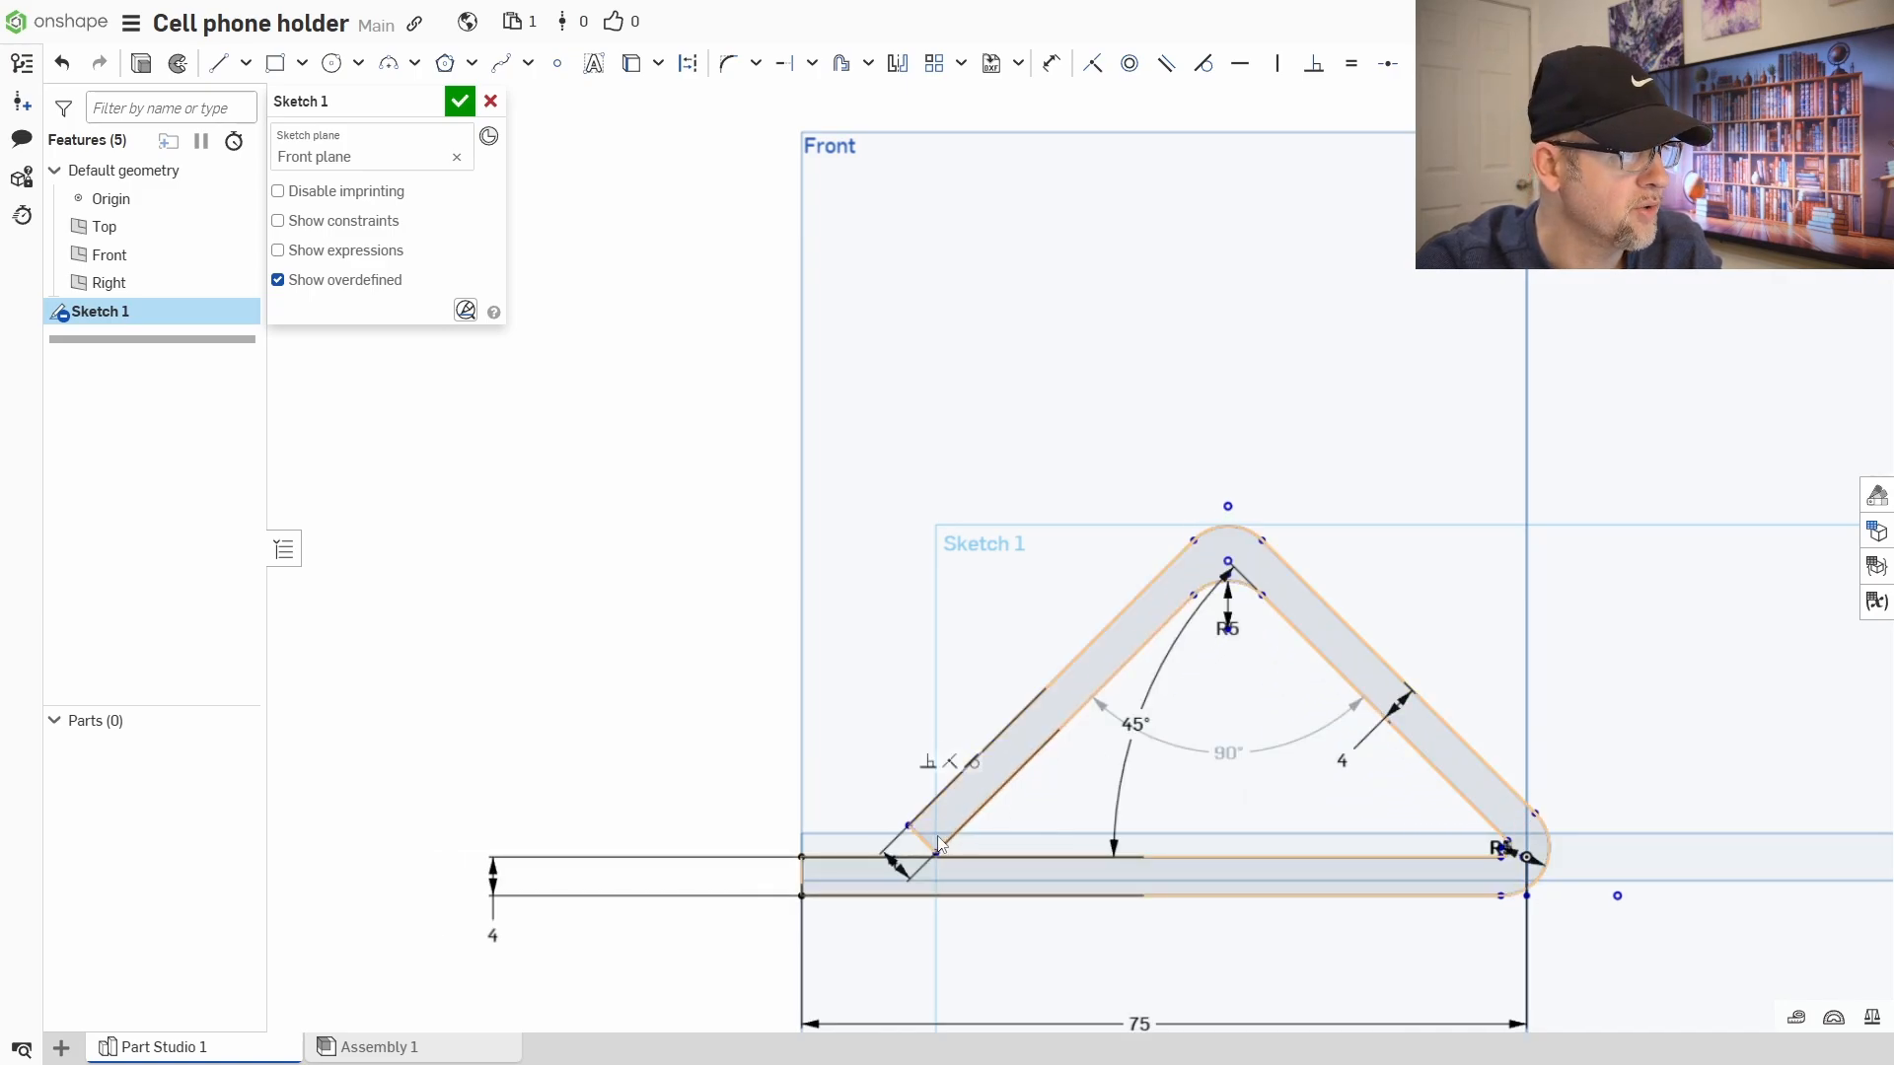
- Shorten the free slanted leg by moving its end up away from the base, and compare the profile with the reference image
drag(925, 844, 1012, 750)
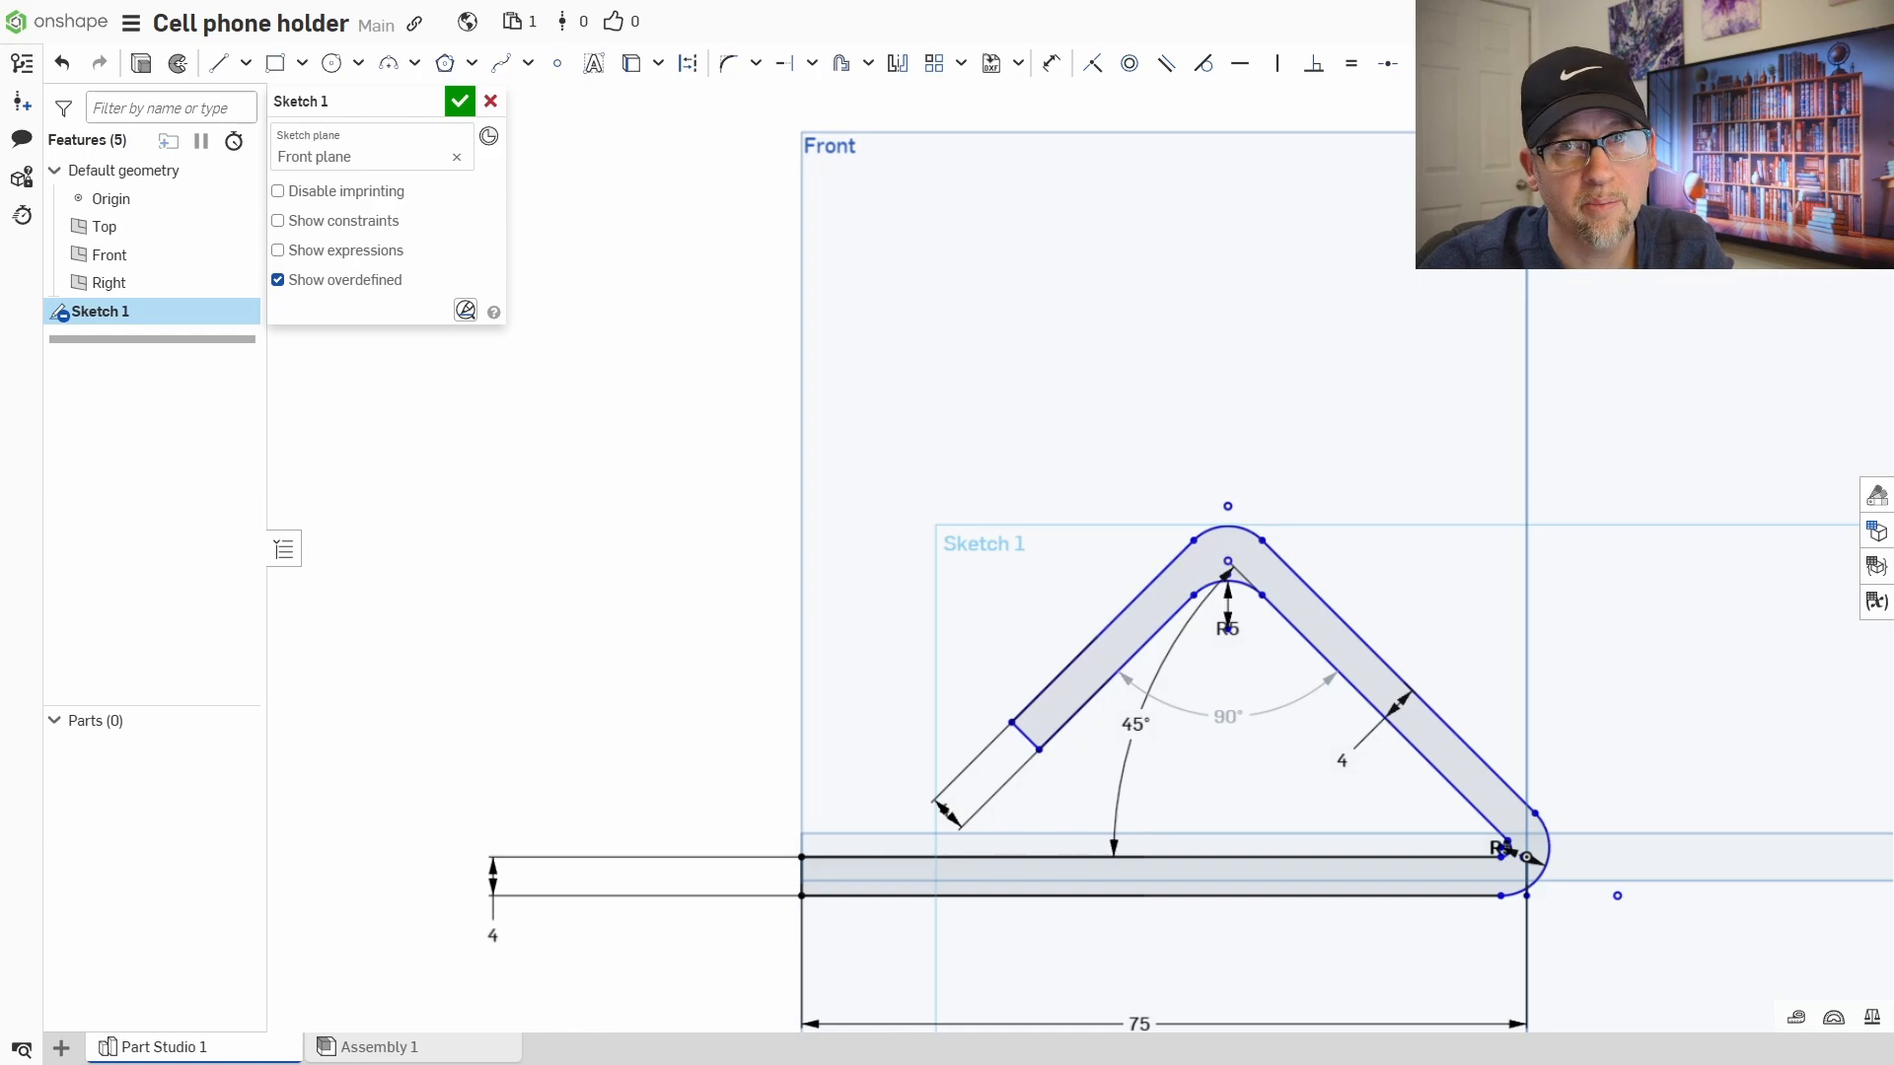
drag(1893, 228, 1554, 224)
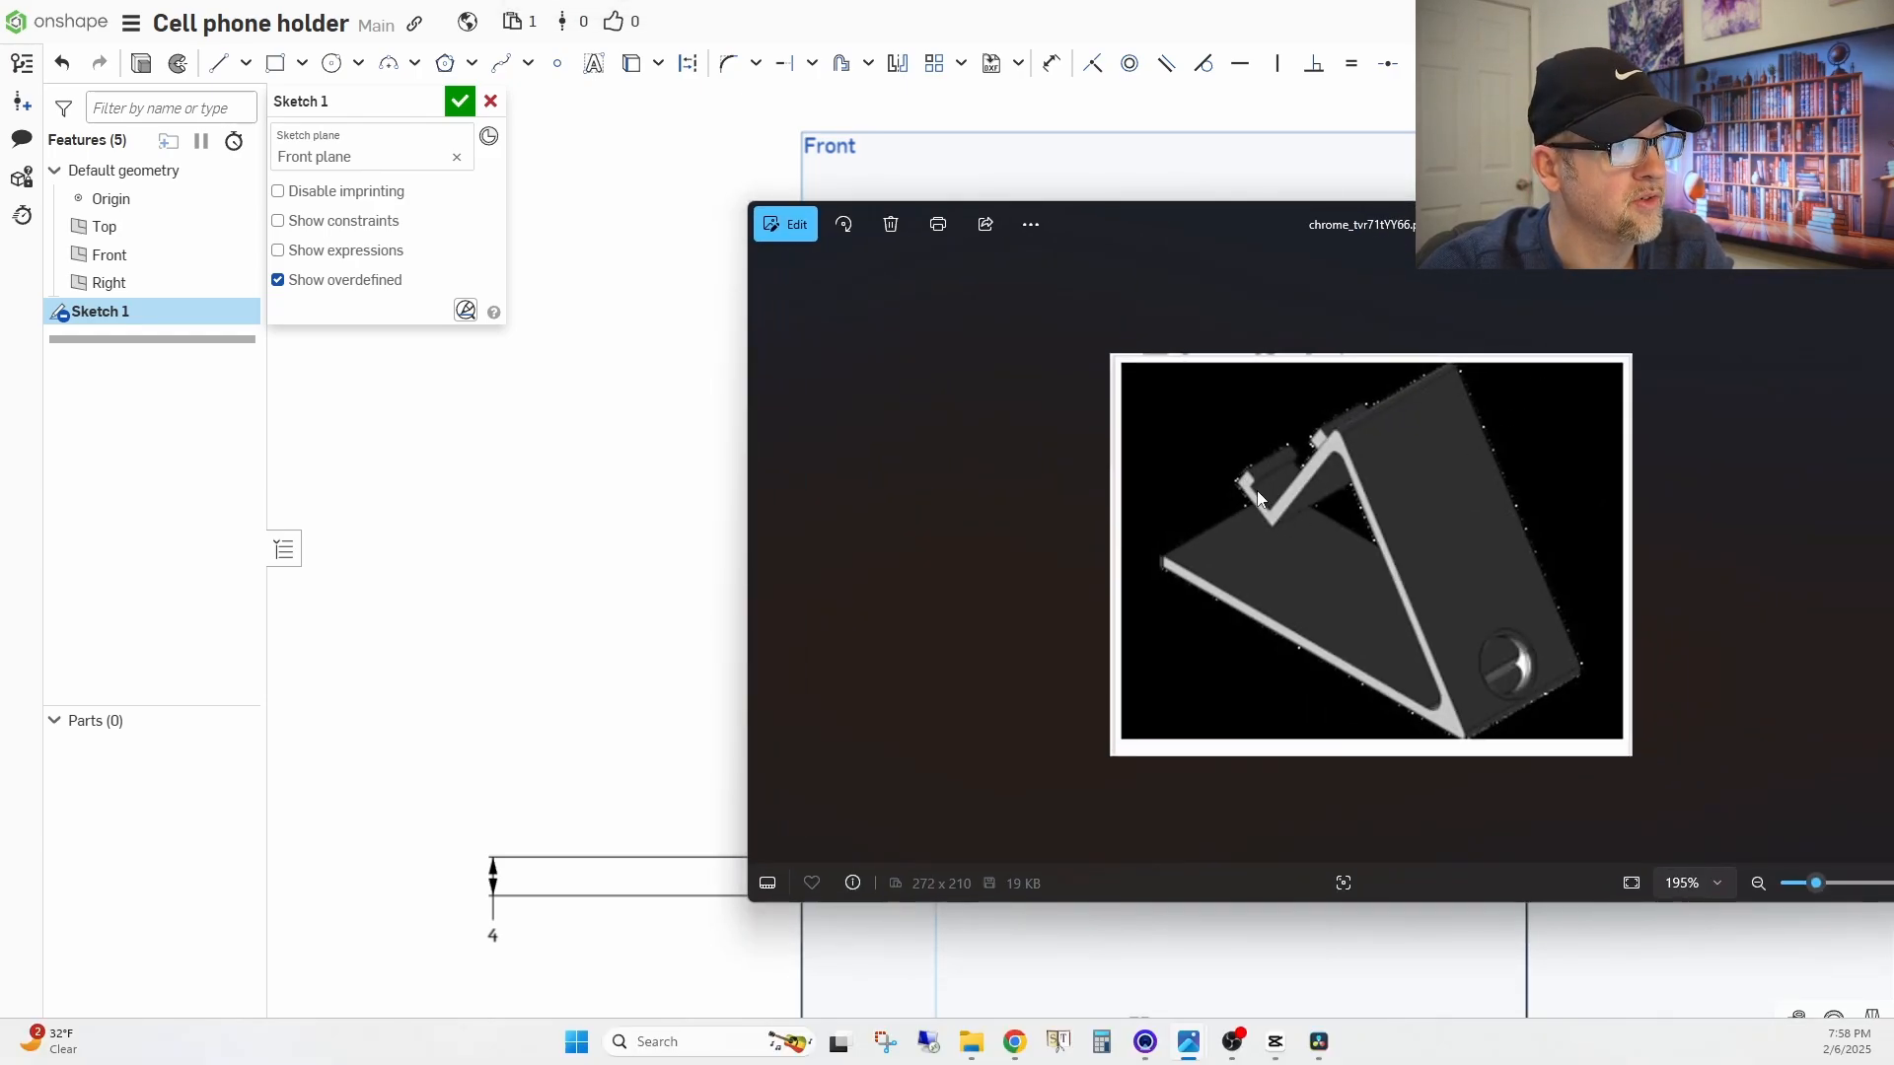
drag(1306, 219, 1893, 229)
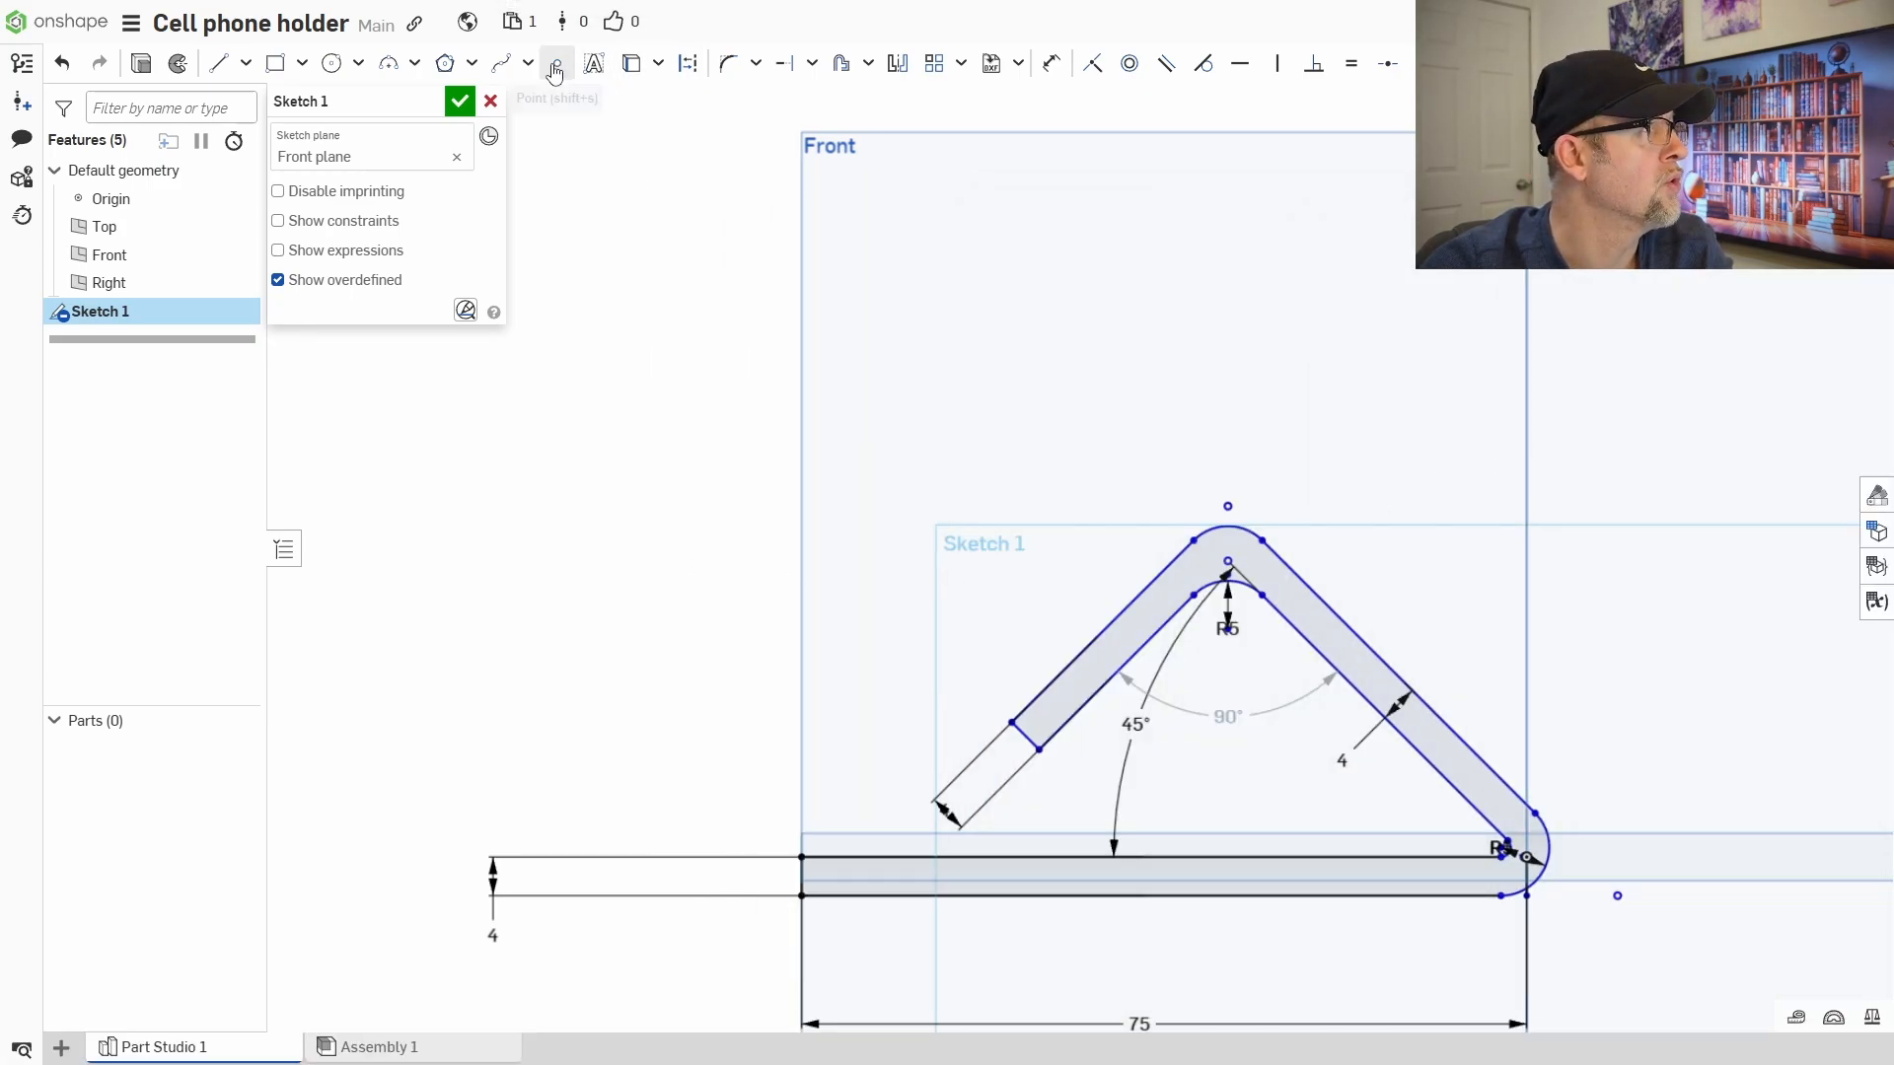
- Sketch the hook perpendicular to the leg's free end with connected lines about 18.5, 4.6 and 16.7 mm long
click(221, 65)
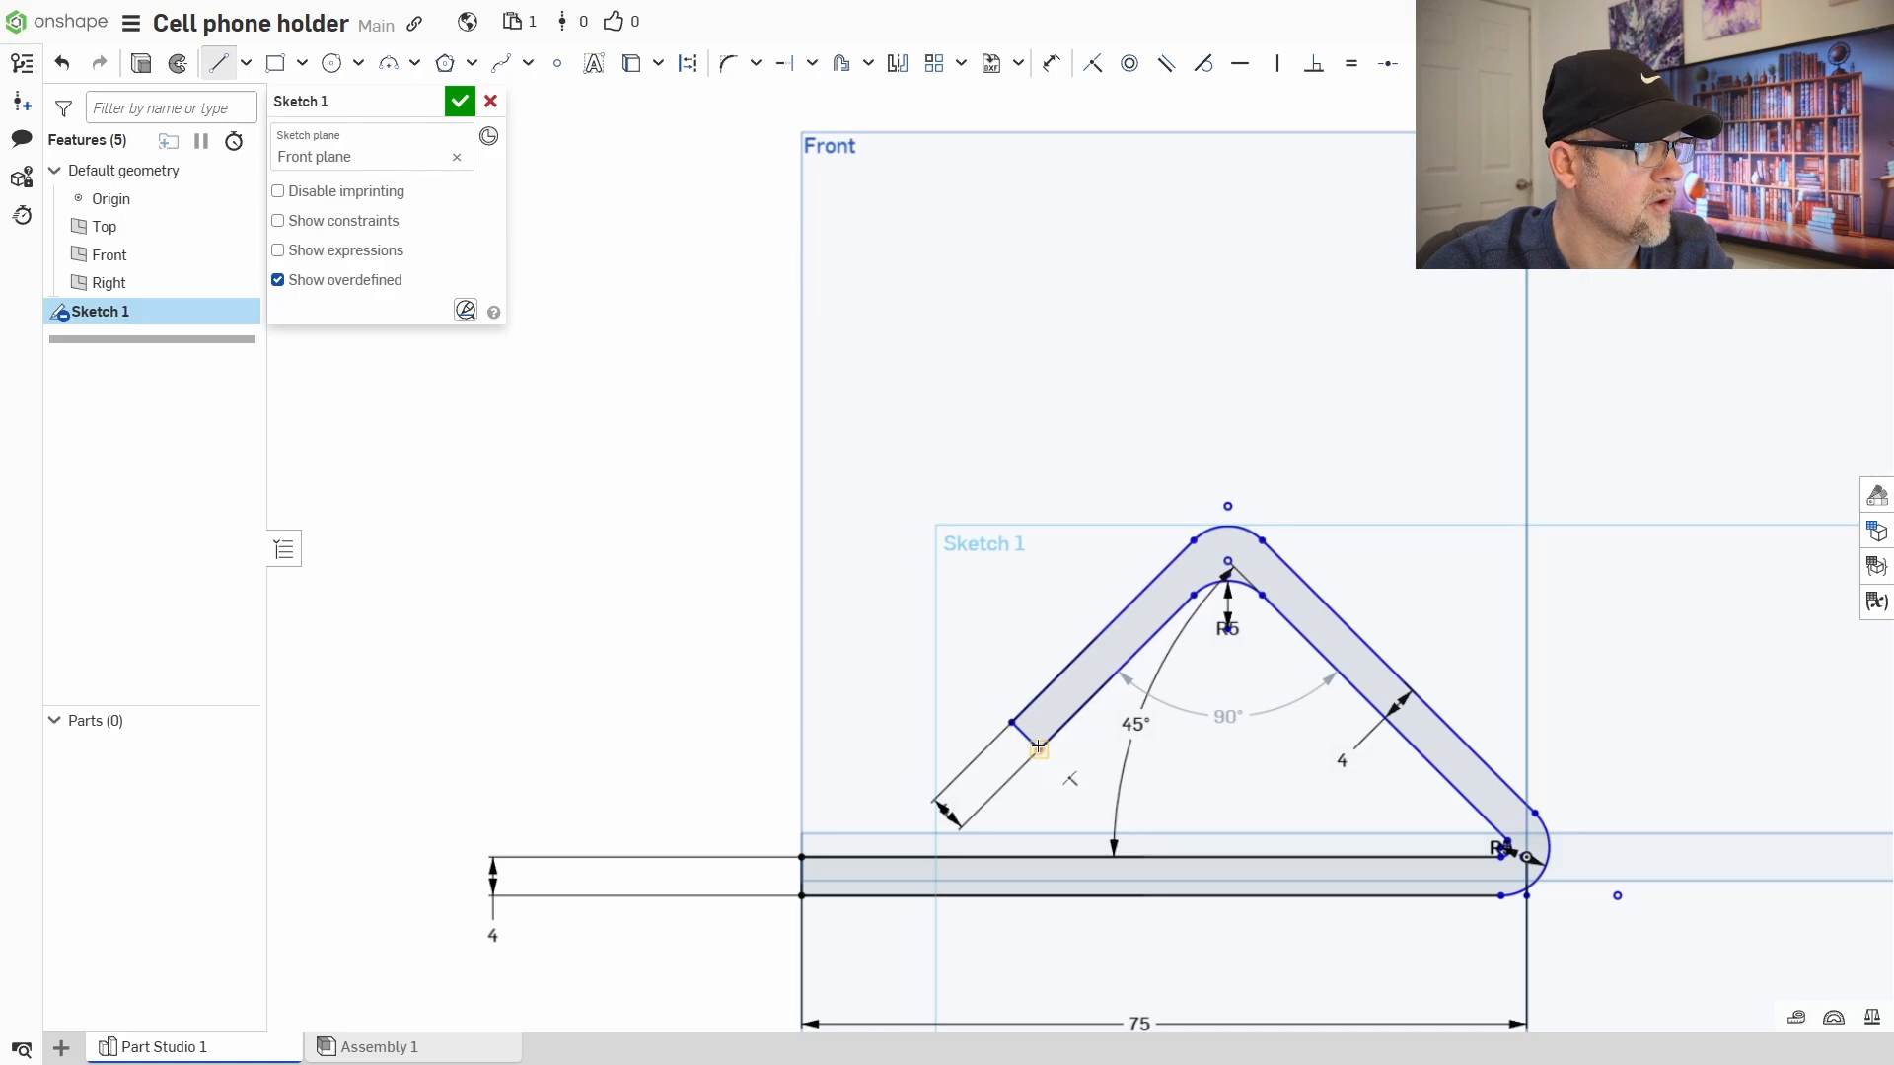
click(1014, 720)
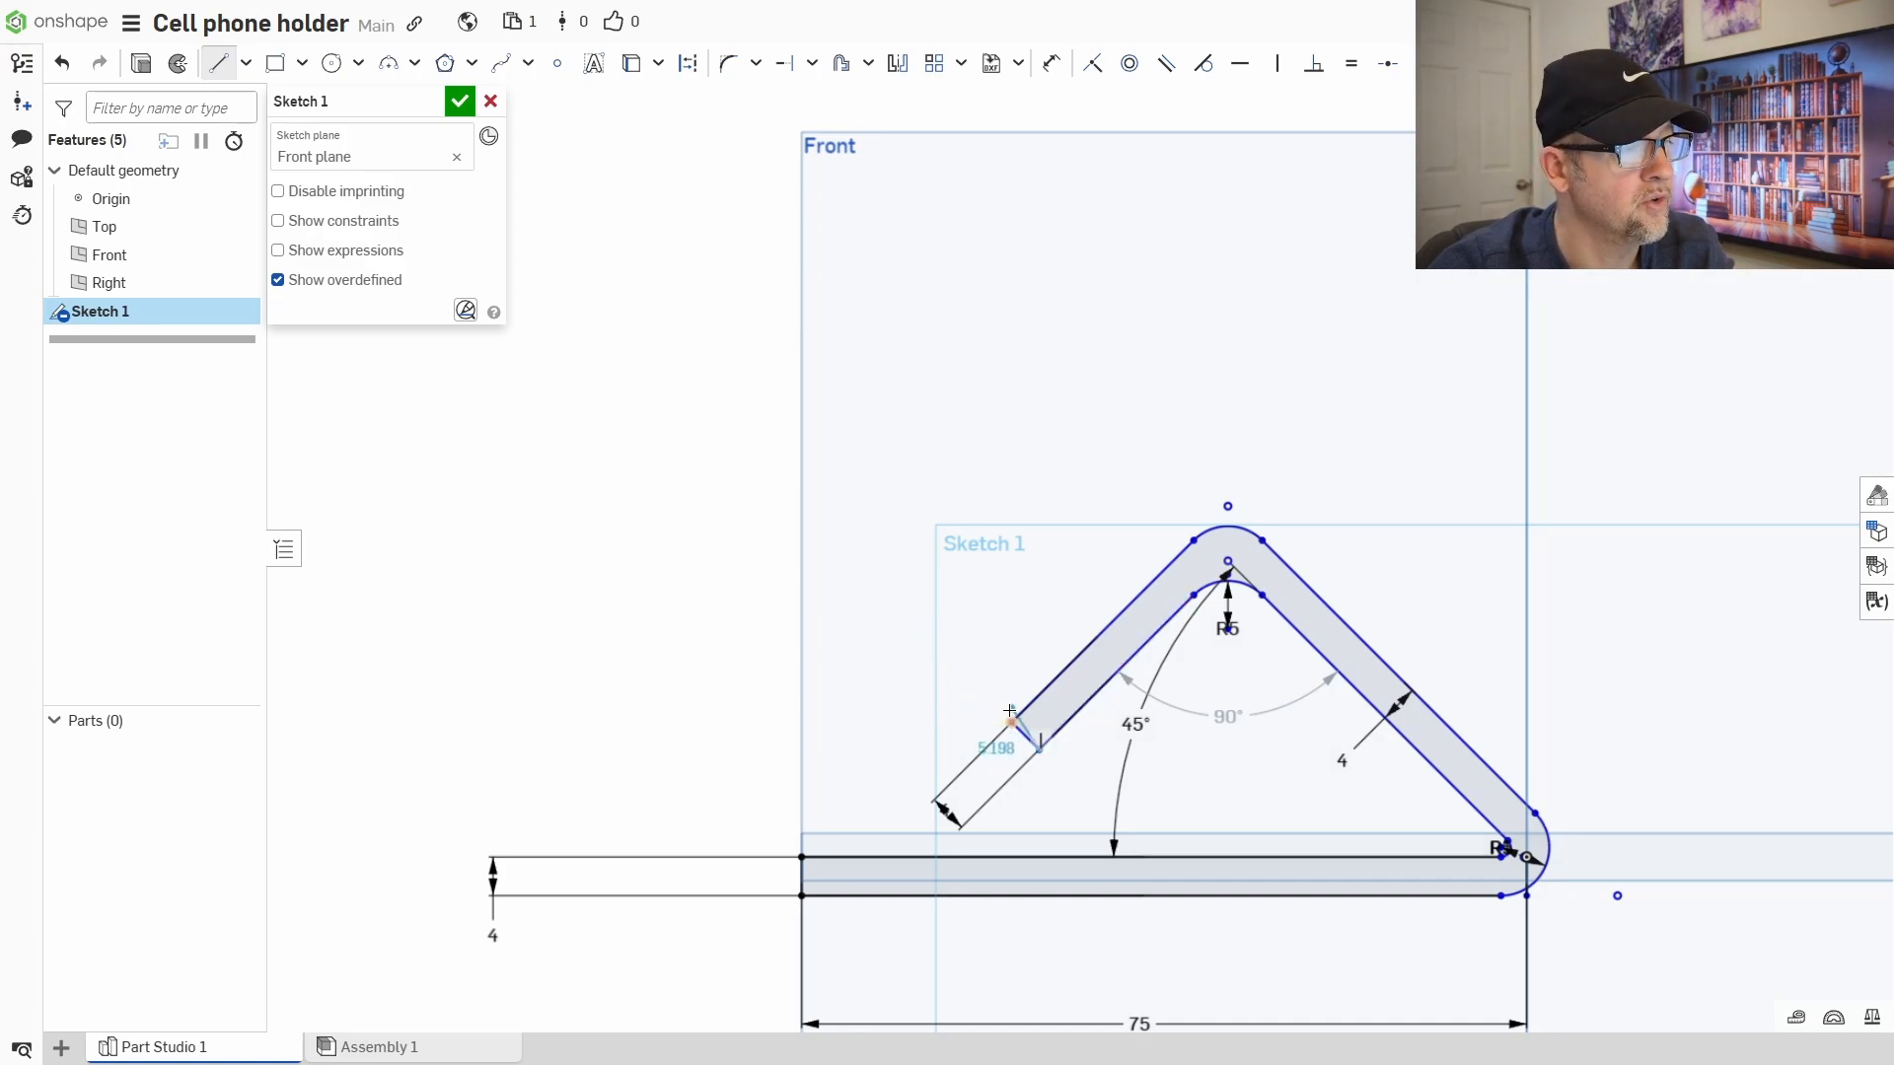
click(915, 622)
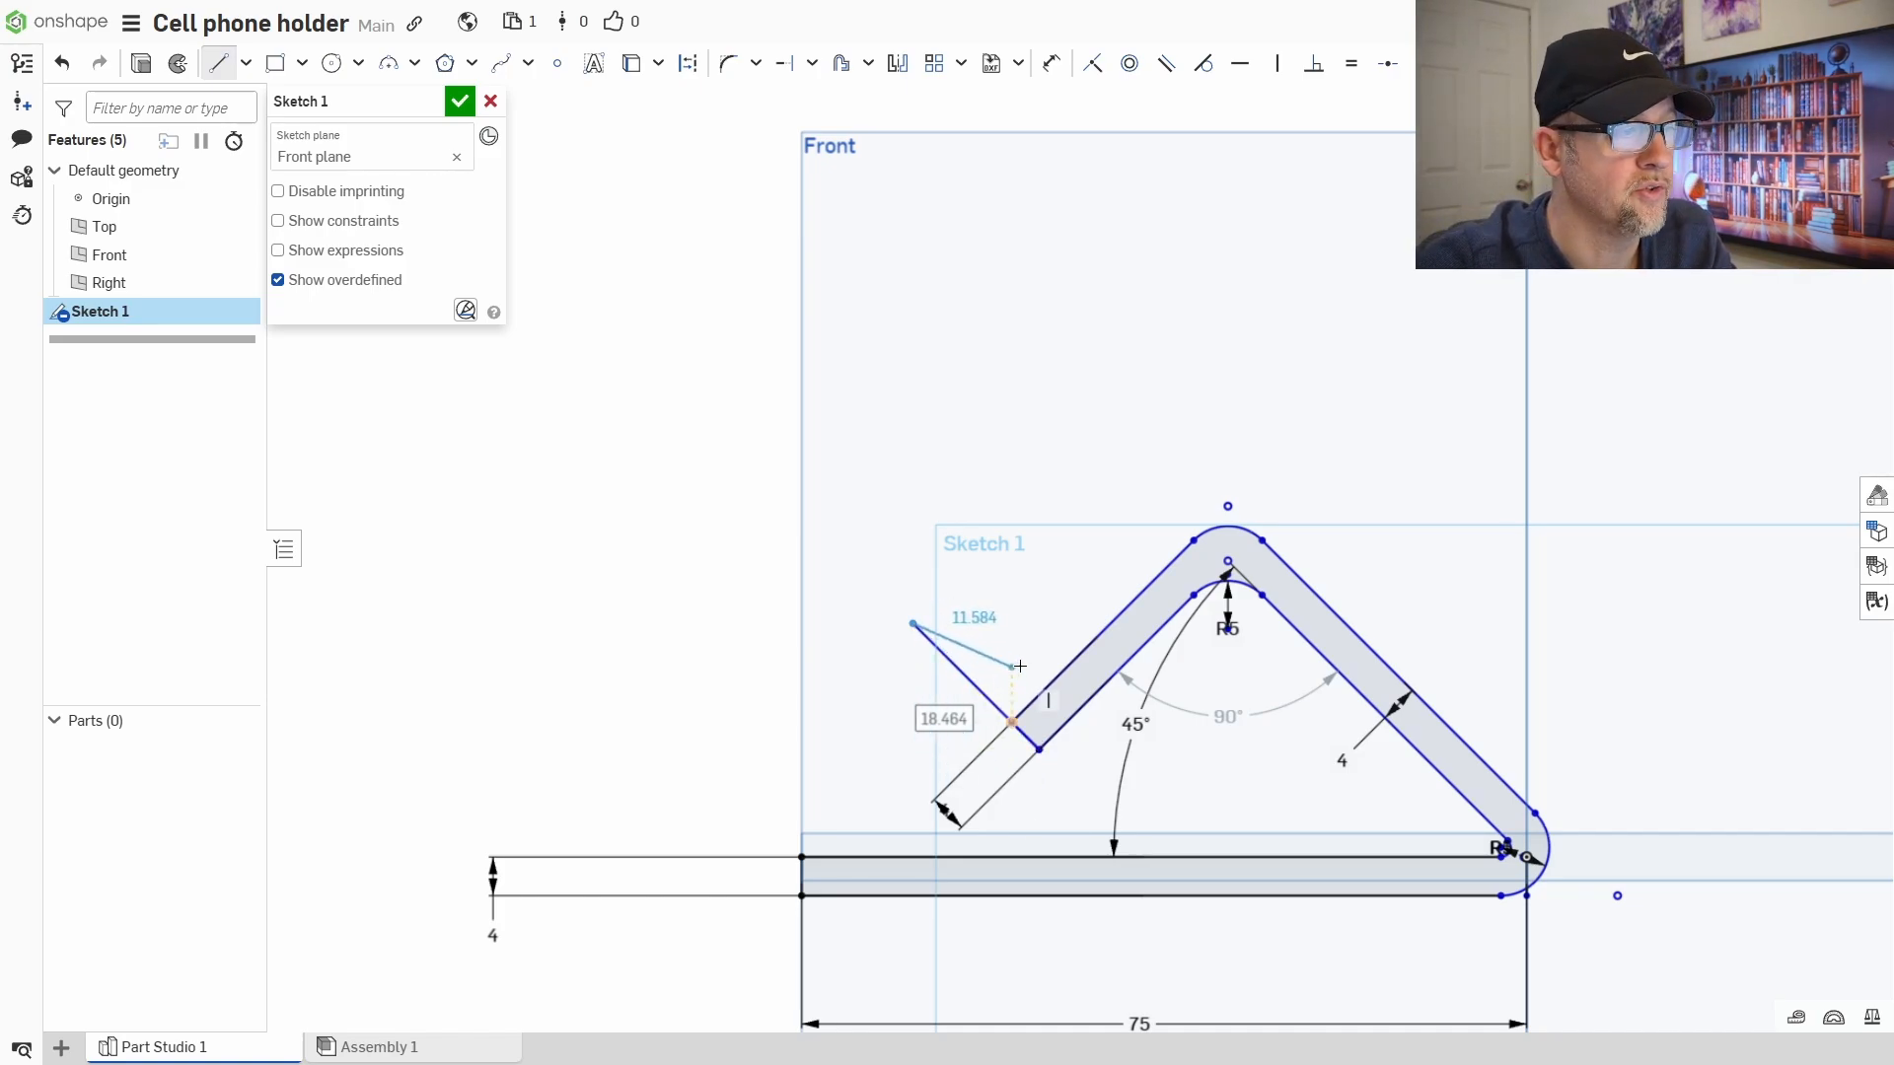
click(942, 589)
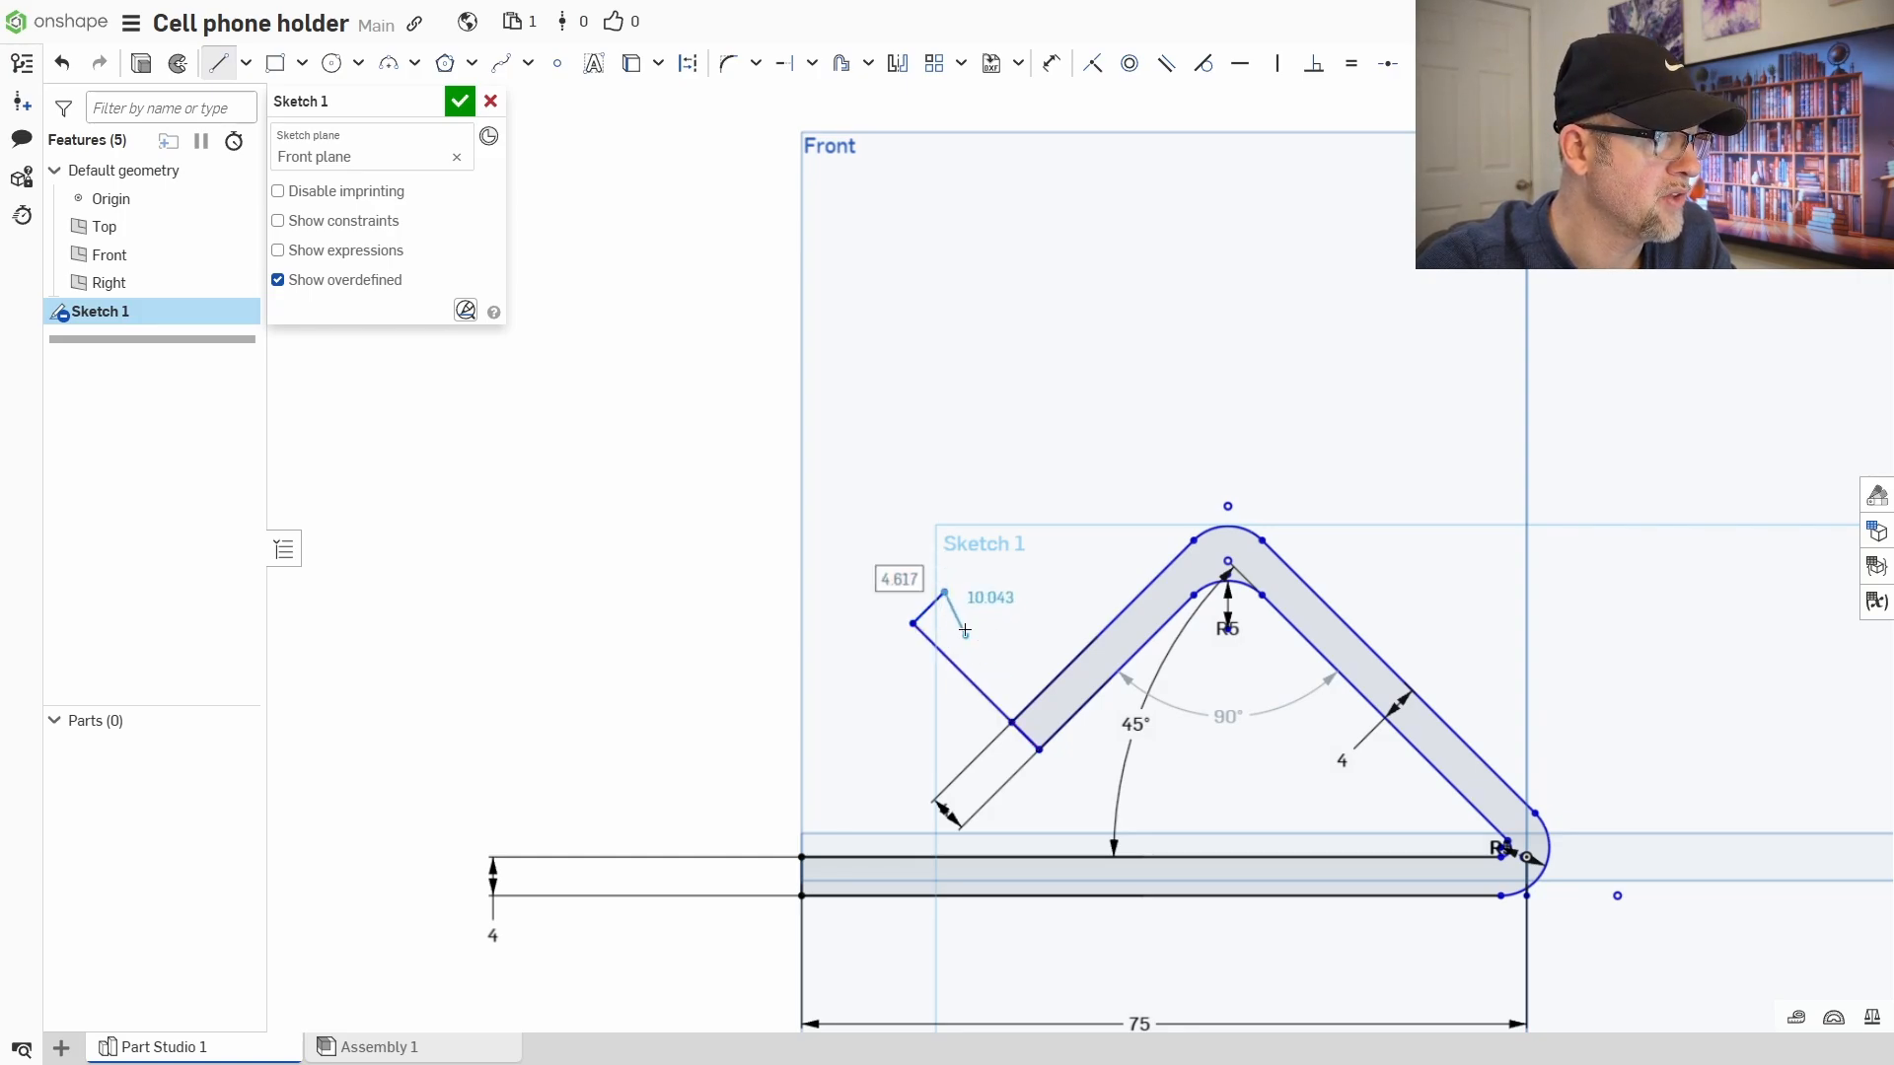
click(1058, 707)
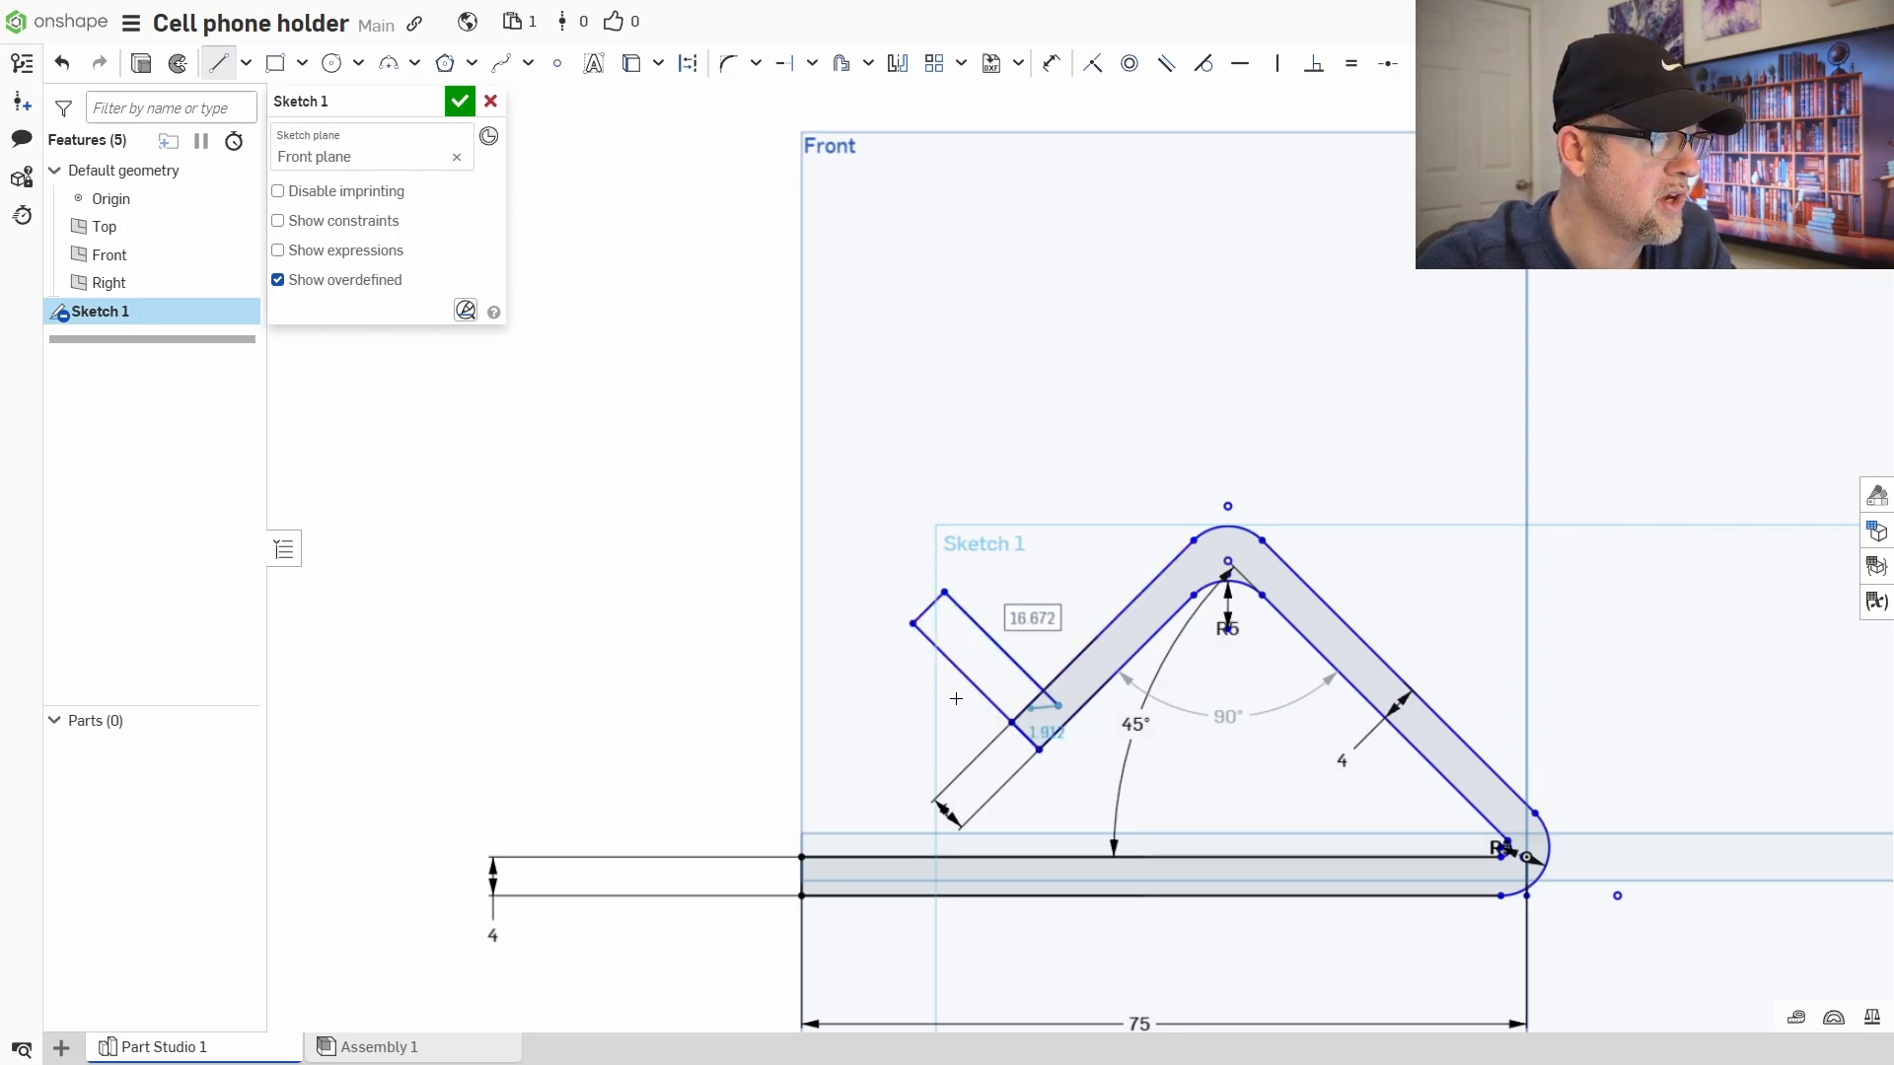
right_click(892, 696)
click(918, 704)
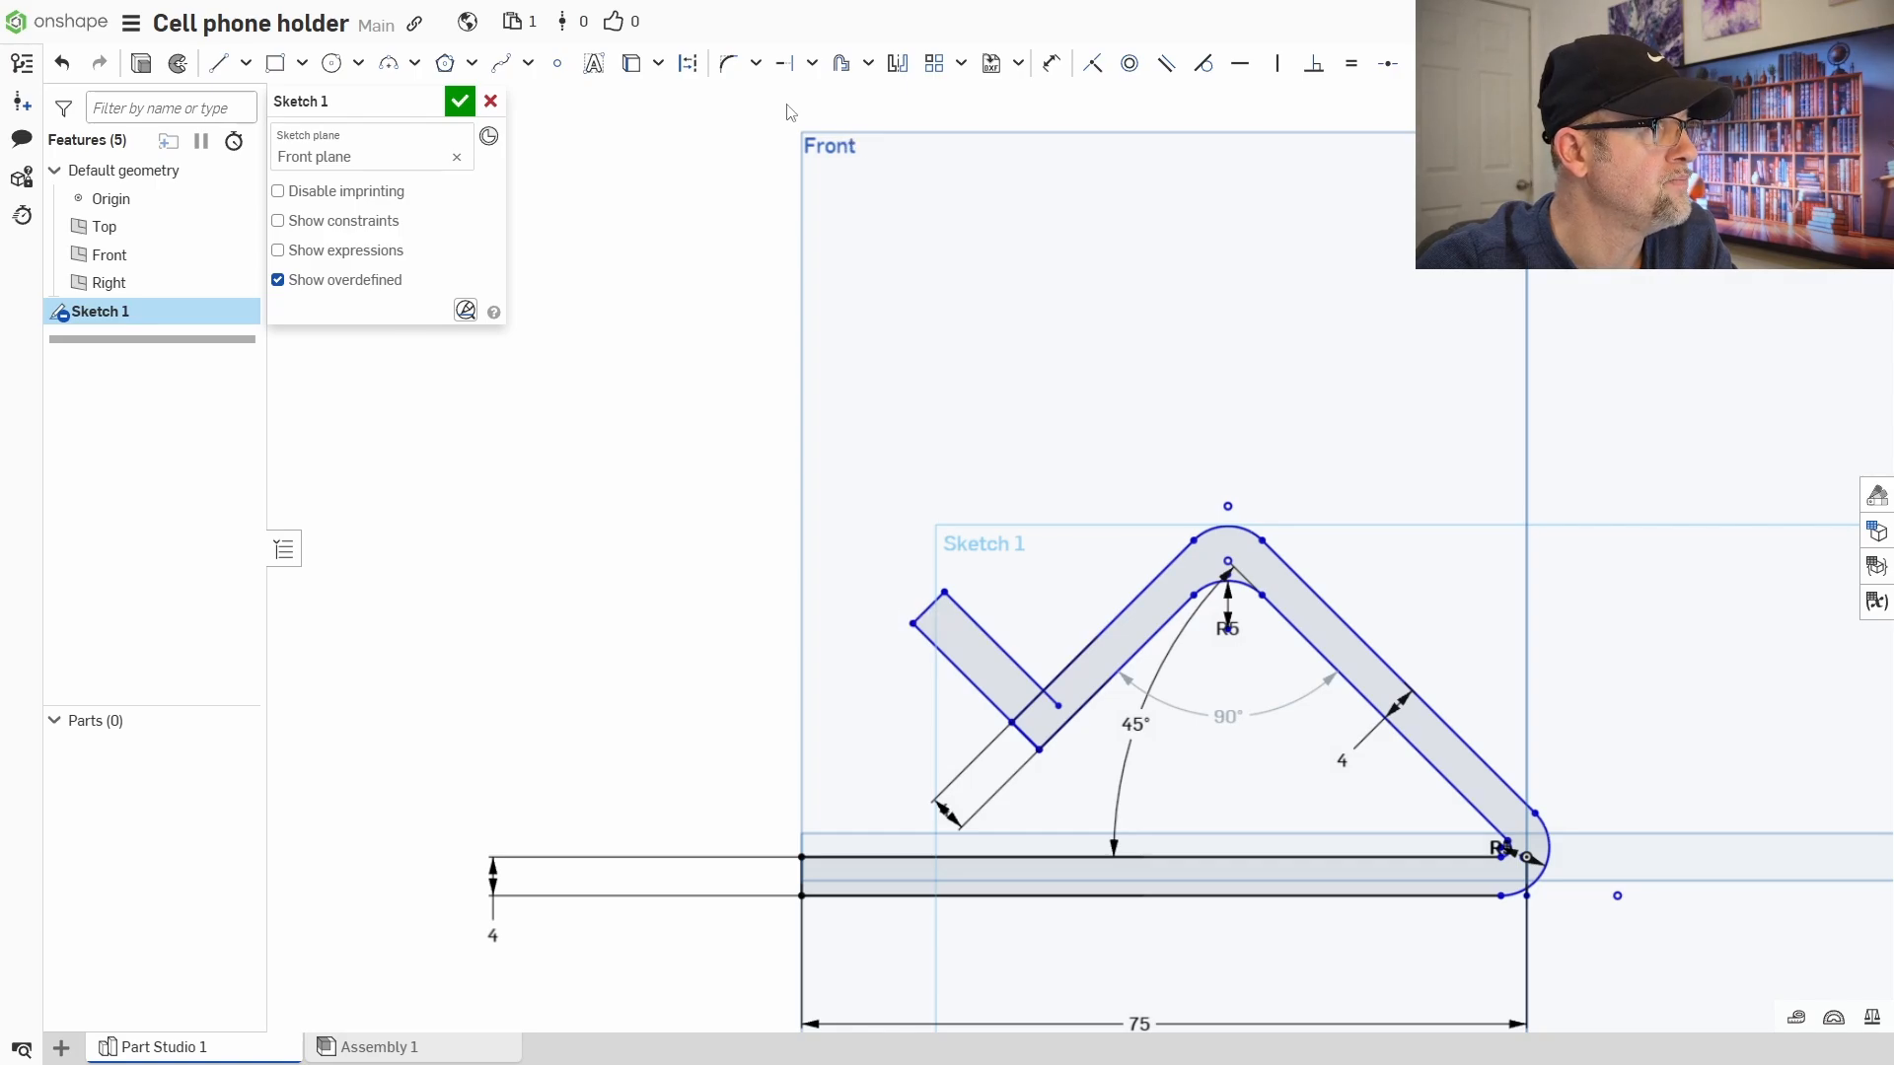
- Trim the overlapping line ends where the hook meets the slanted leg
click(811, 63)
click(811, 99)
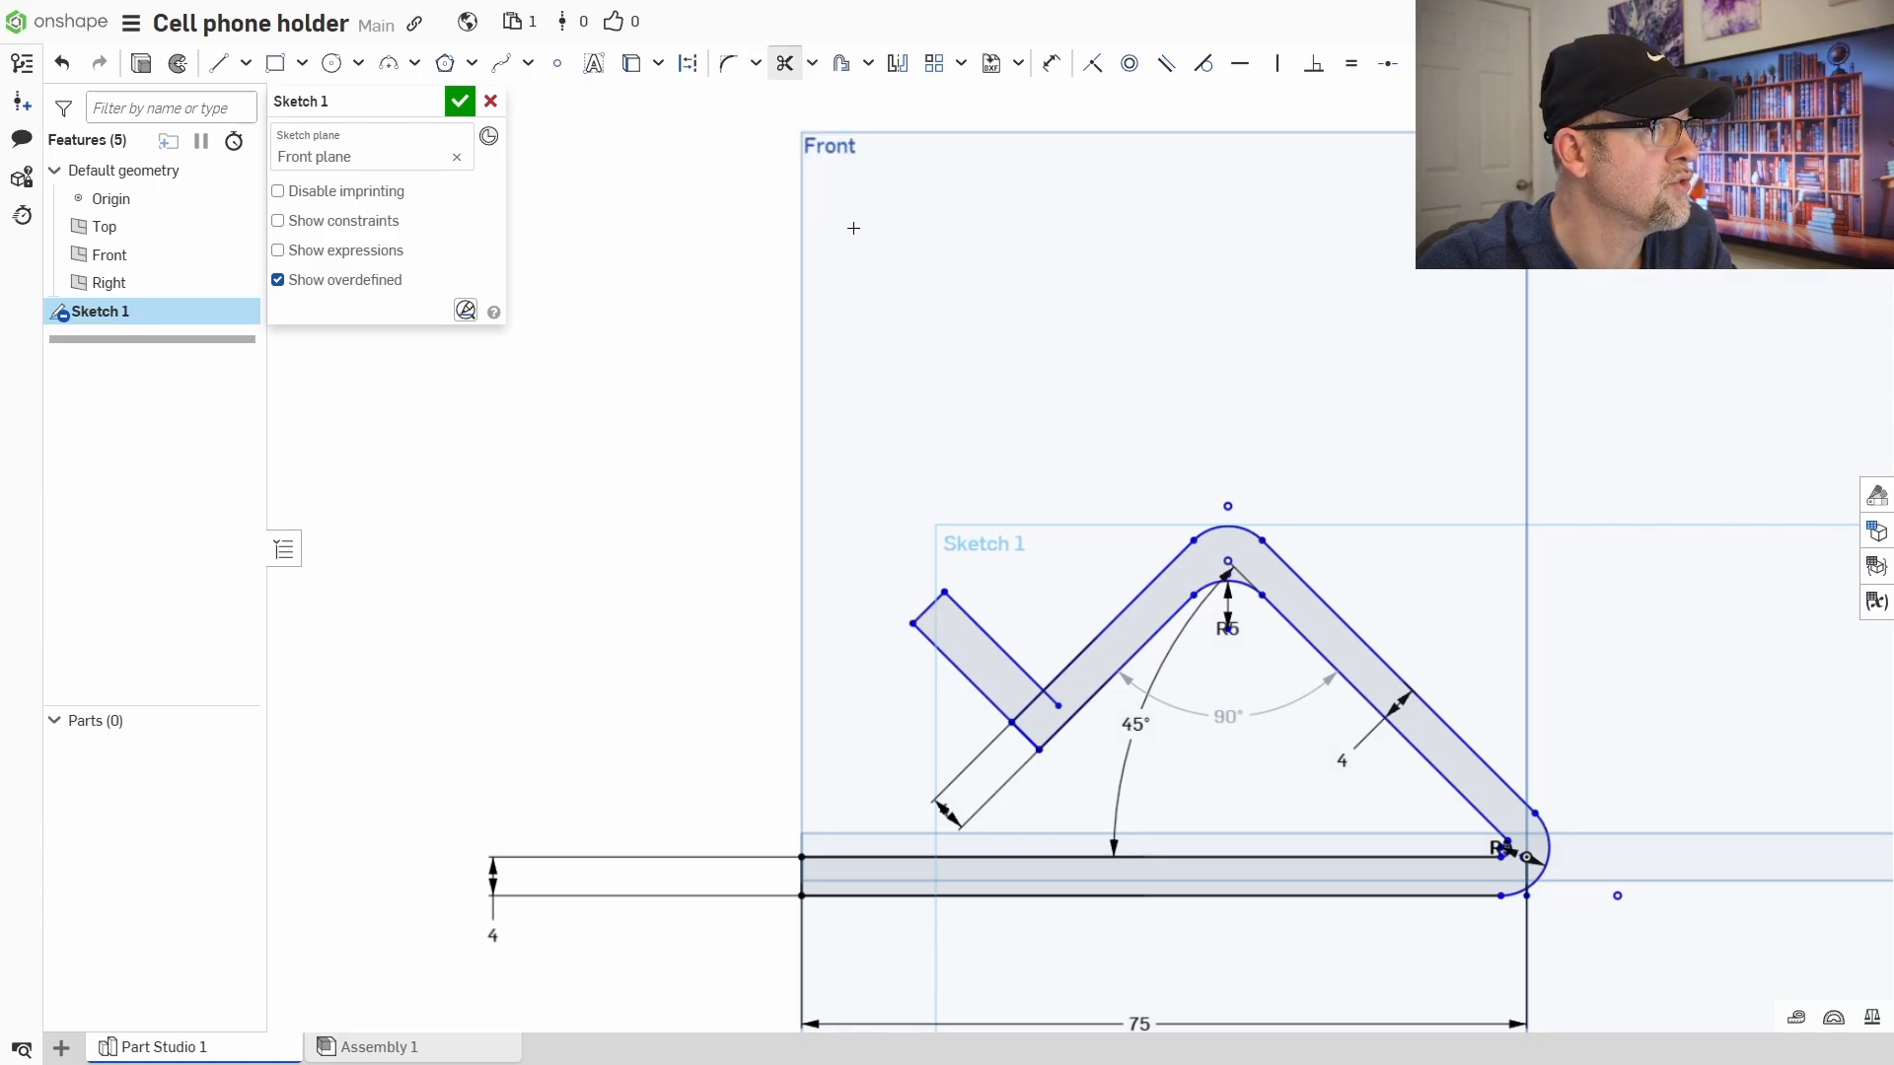
drag(1019, 703, 1019, 725)
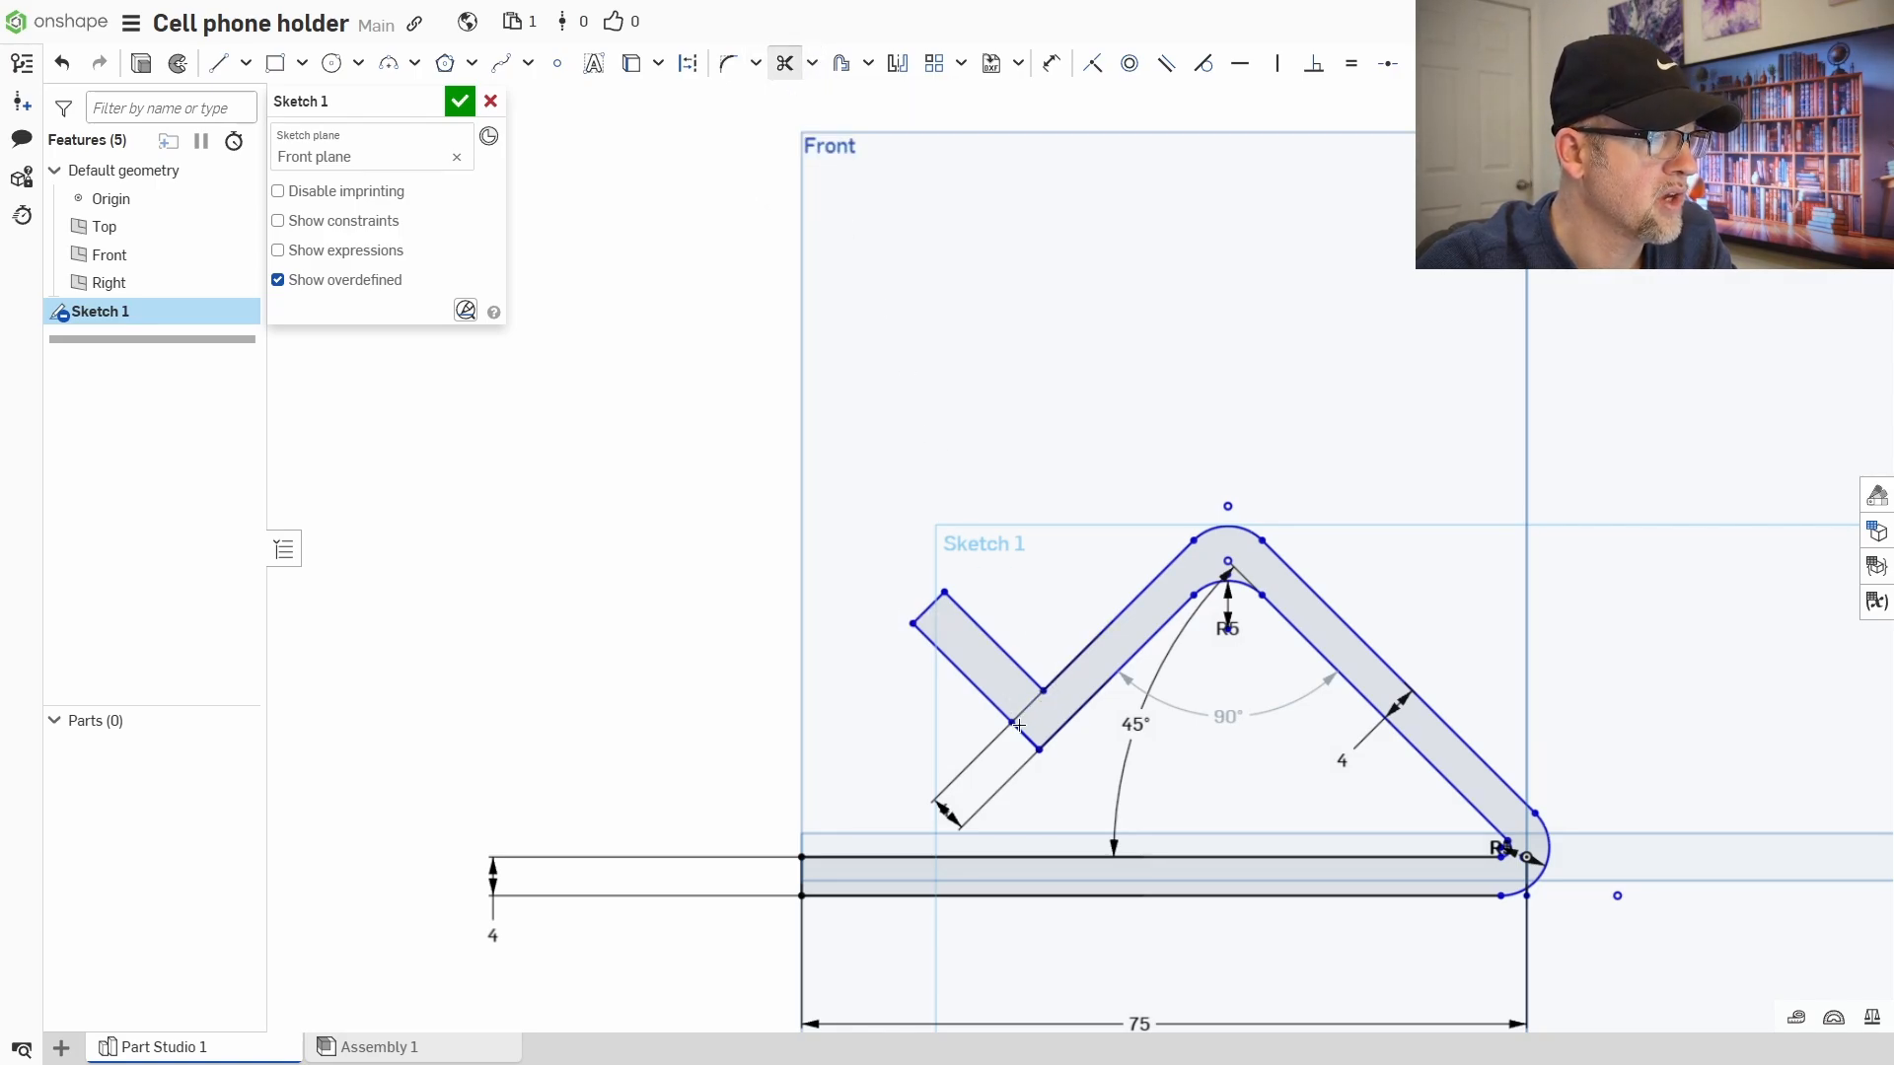
- Dimension the hook's thickness as 4 mm and delete the 90° reference angle between the two slanted legs
click(1052, 63)
click(937, 635)
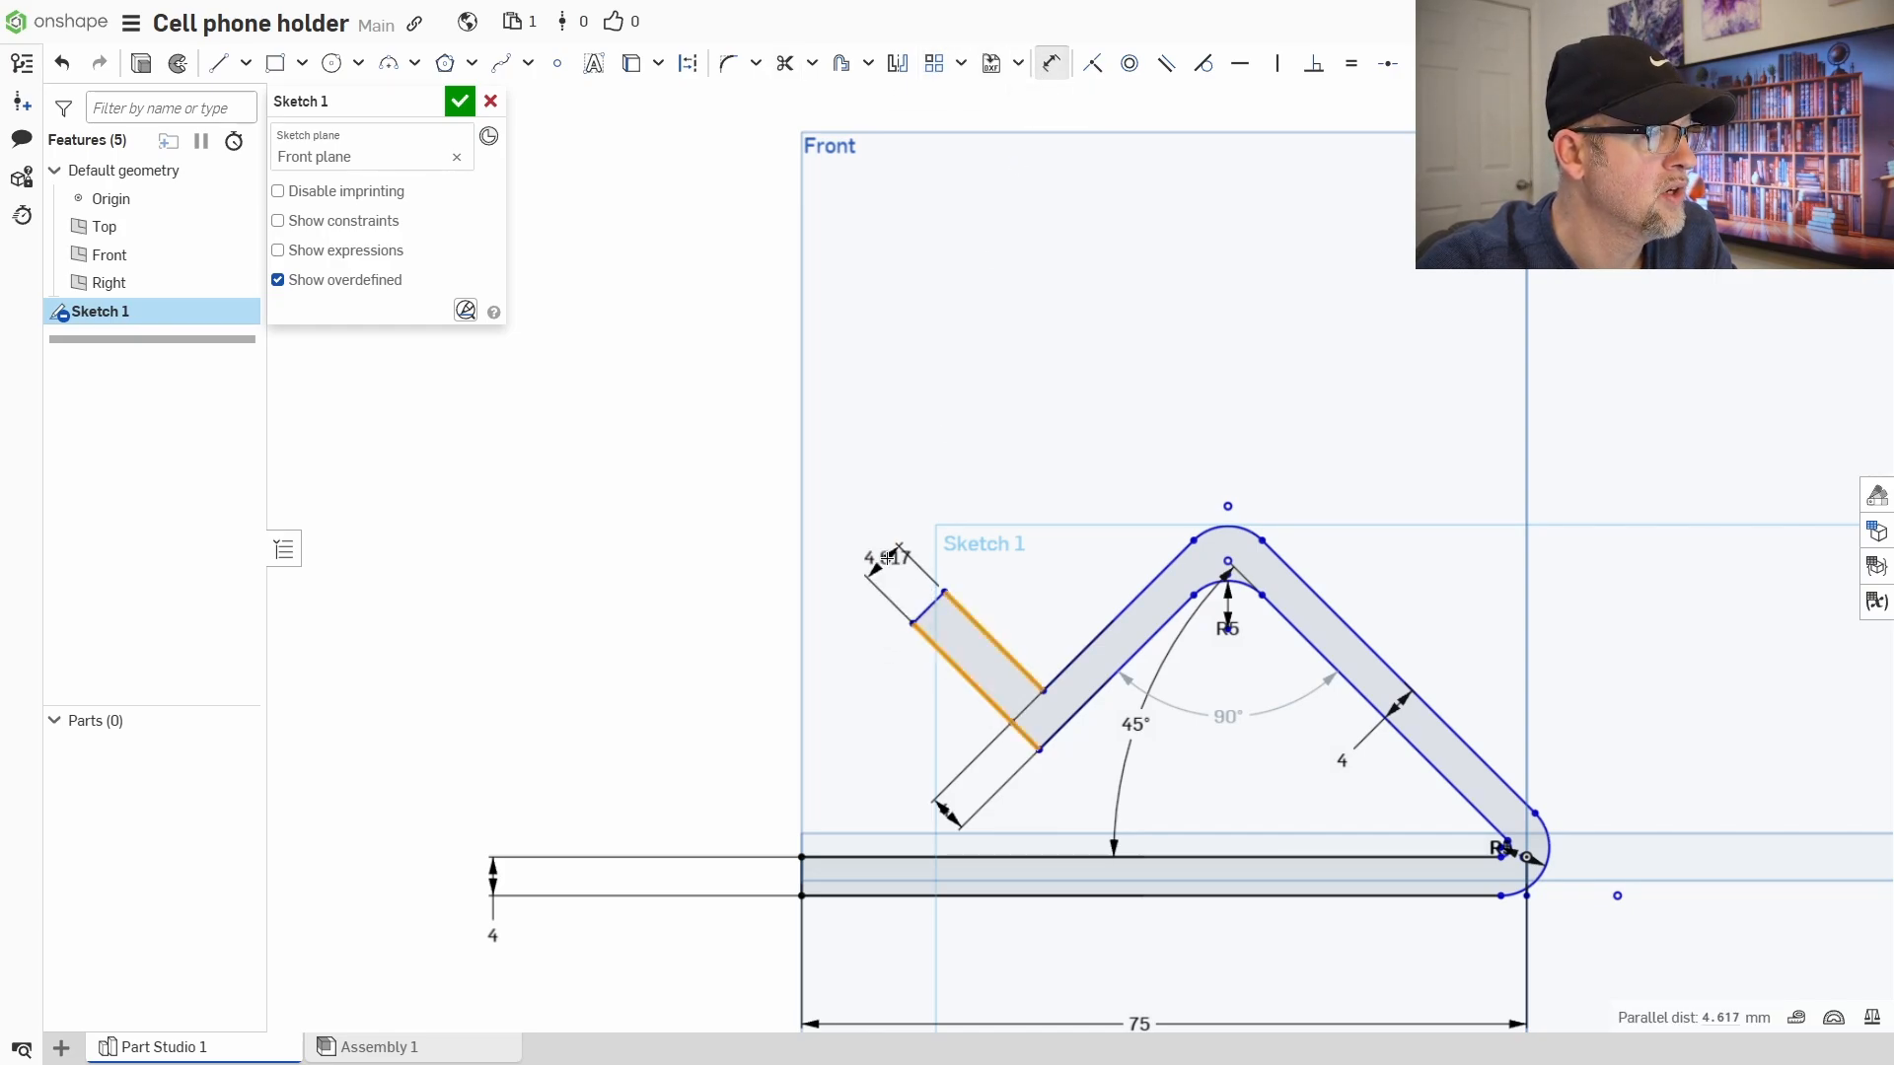
click(886, 559)
text(4)
key(Return)
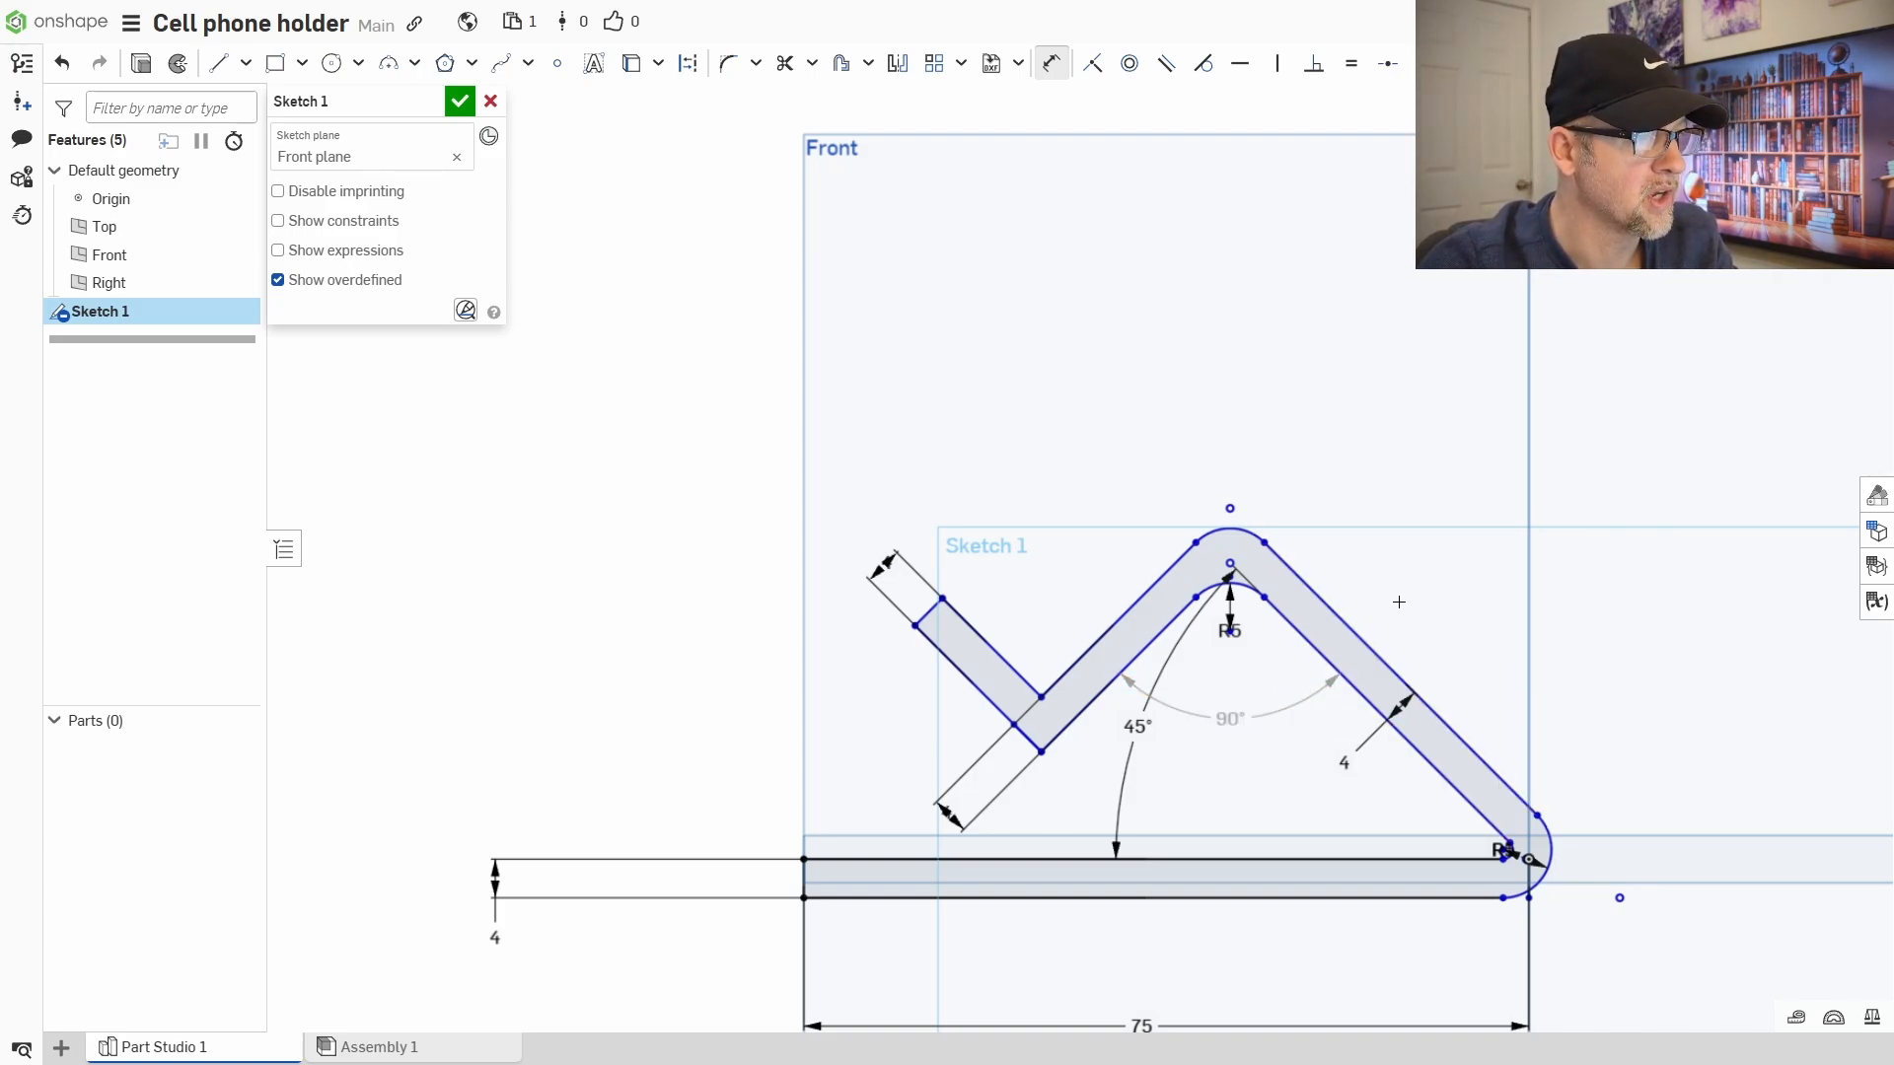
key(Delete)
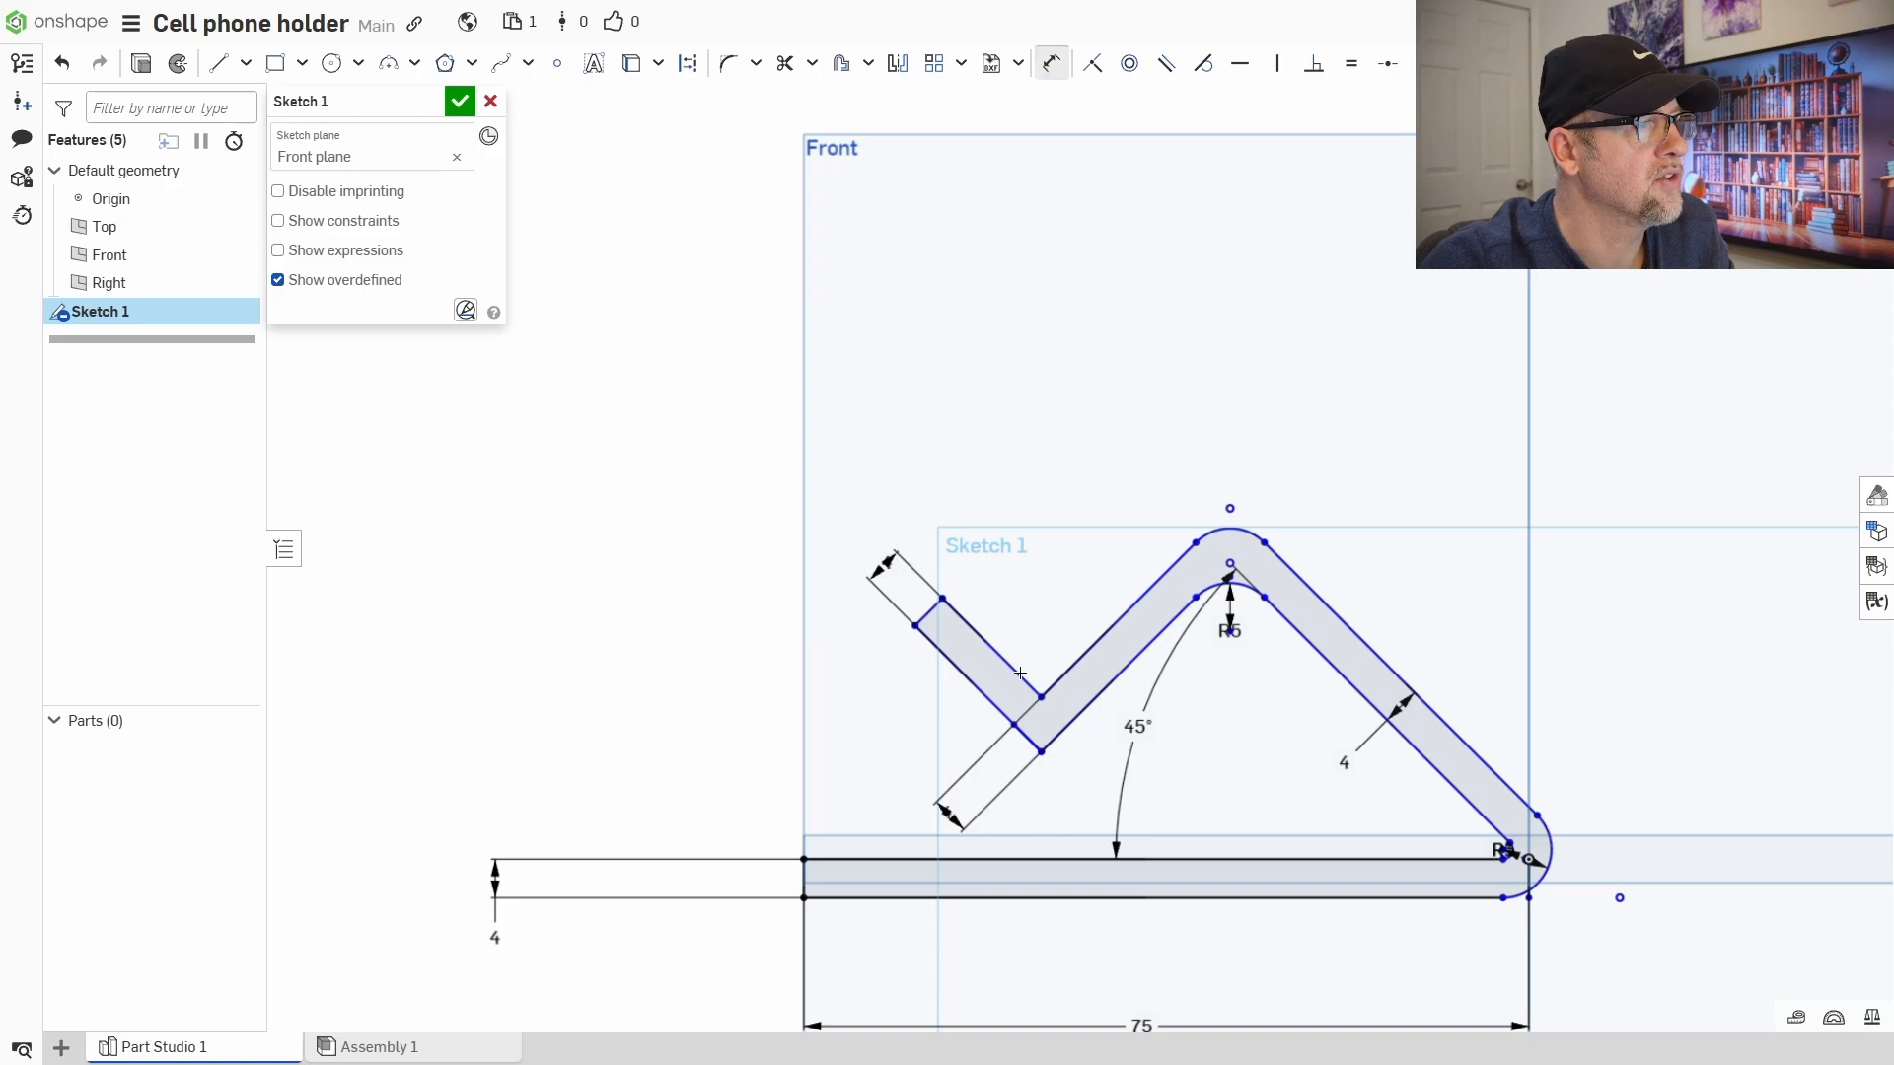
- Try to add a driving angle dimension between the inner lines of the two slanted legs, and remove it
click(1082, 711)
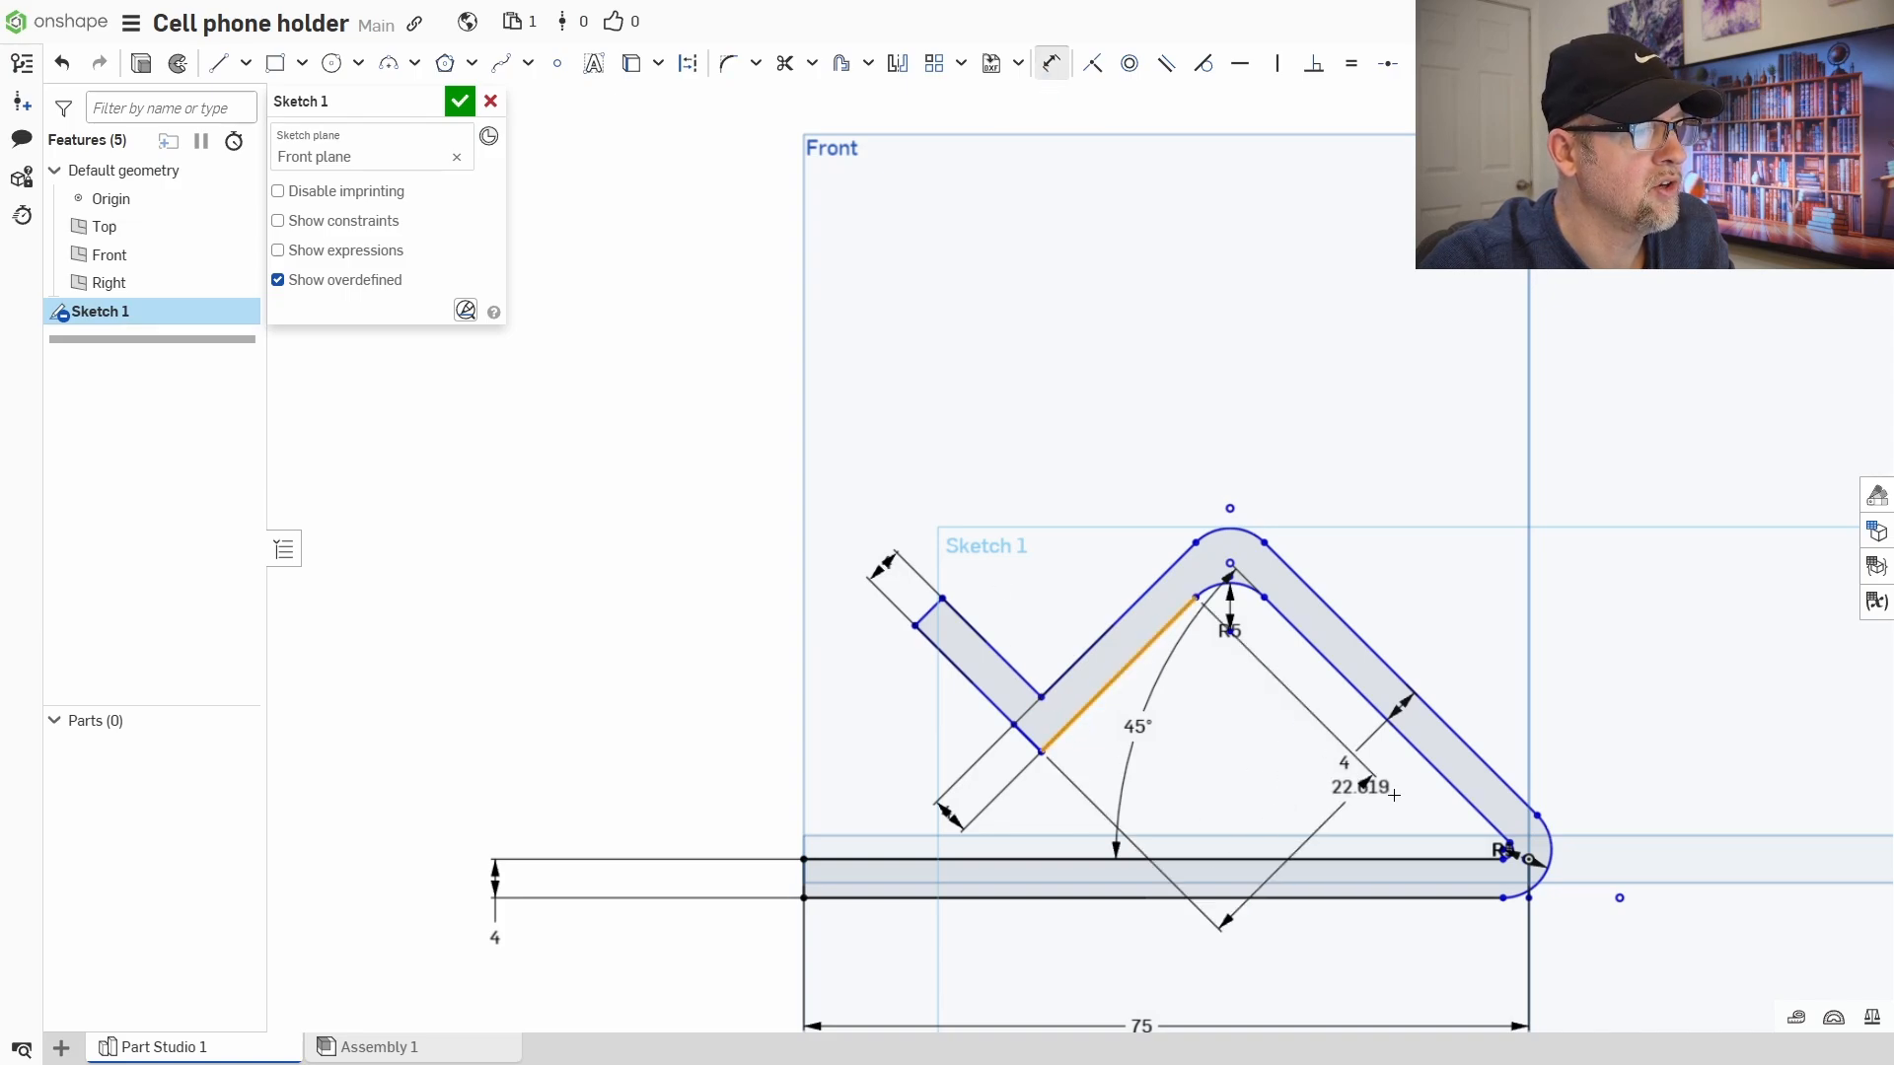
click(1476, 814)
click(1289, 802)
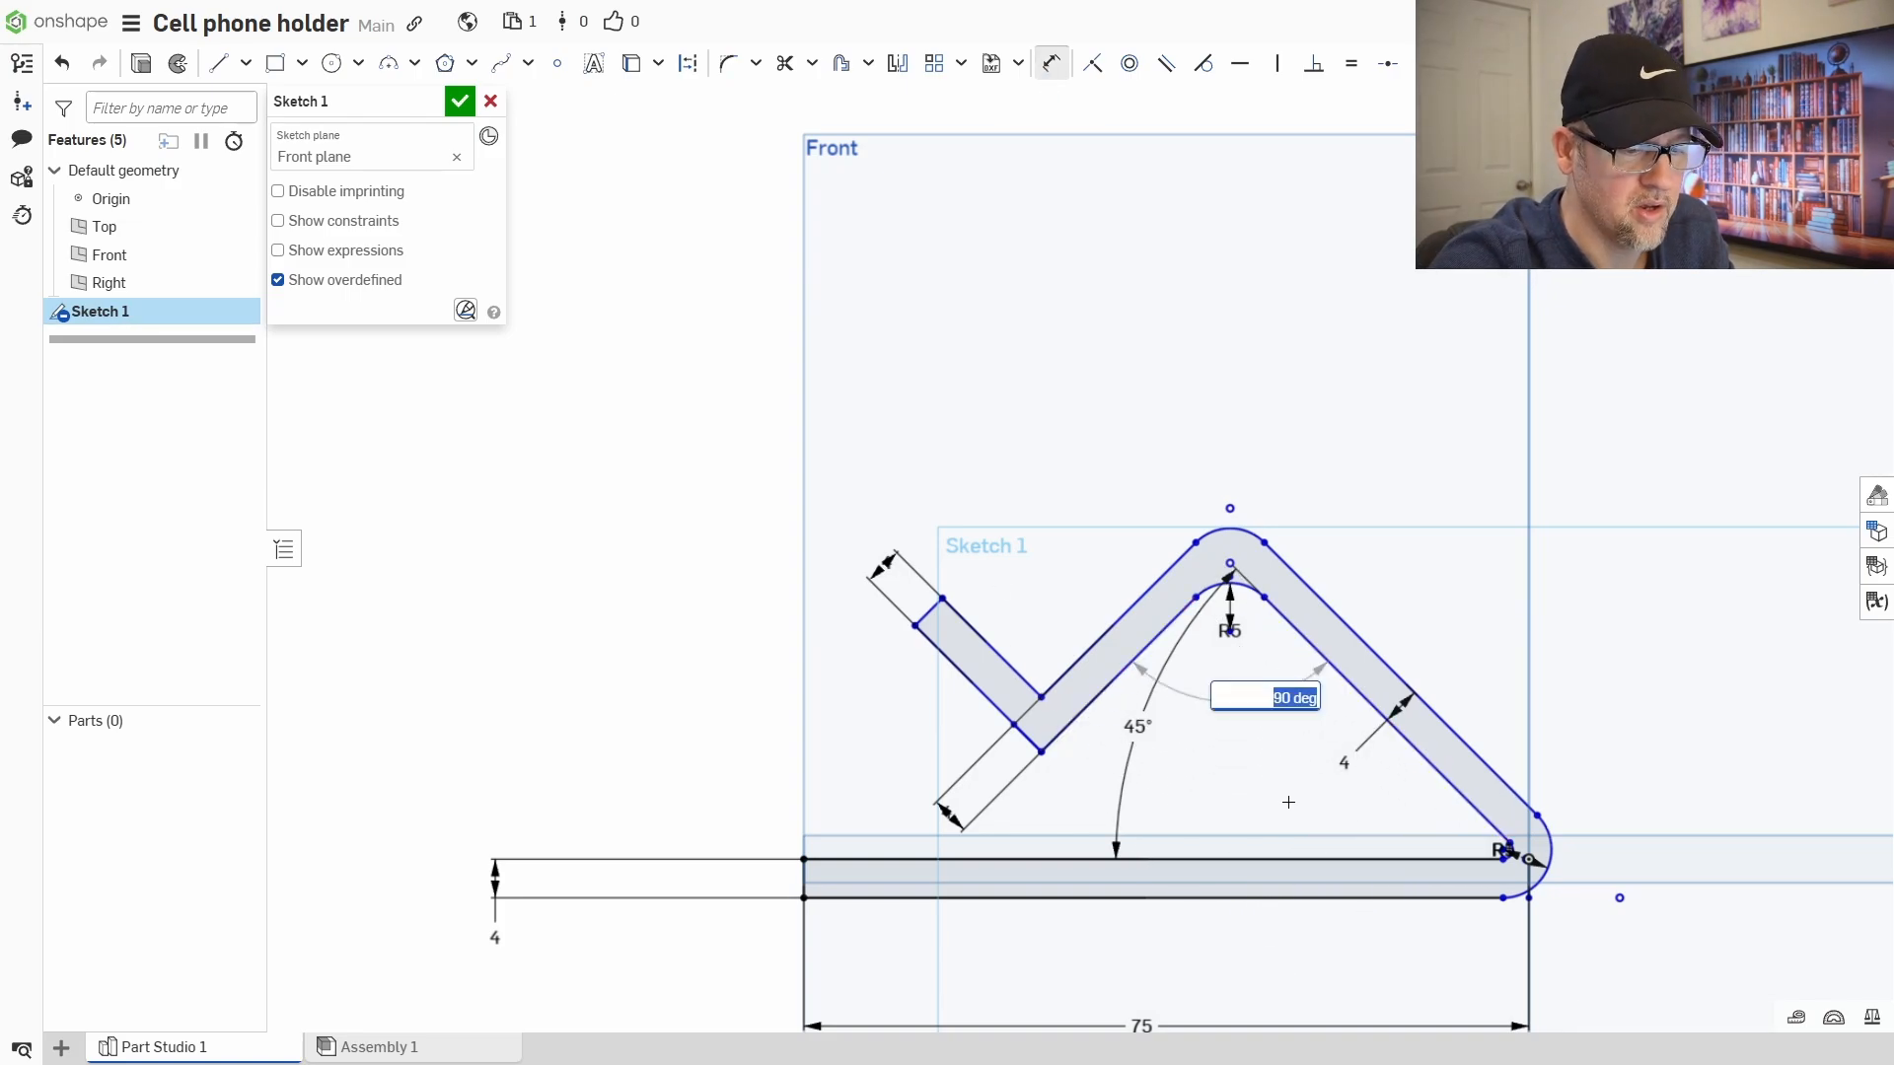
key(Return)
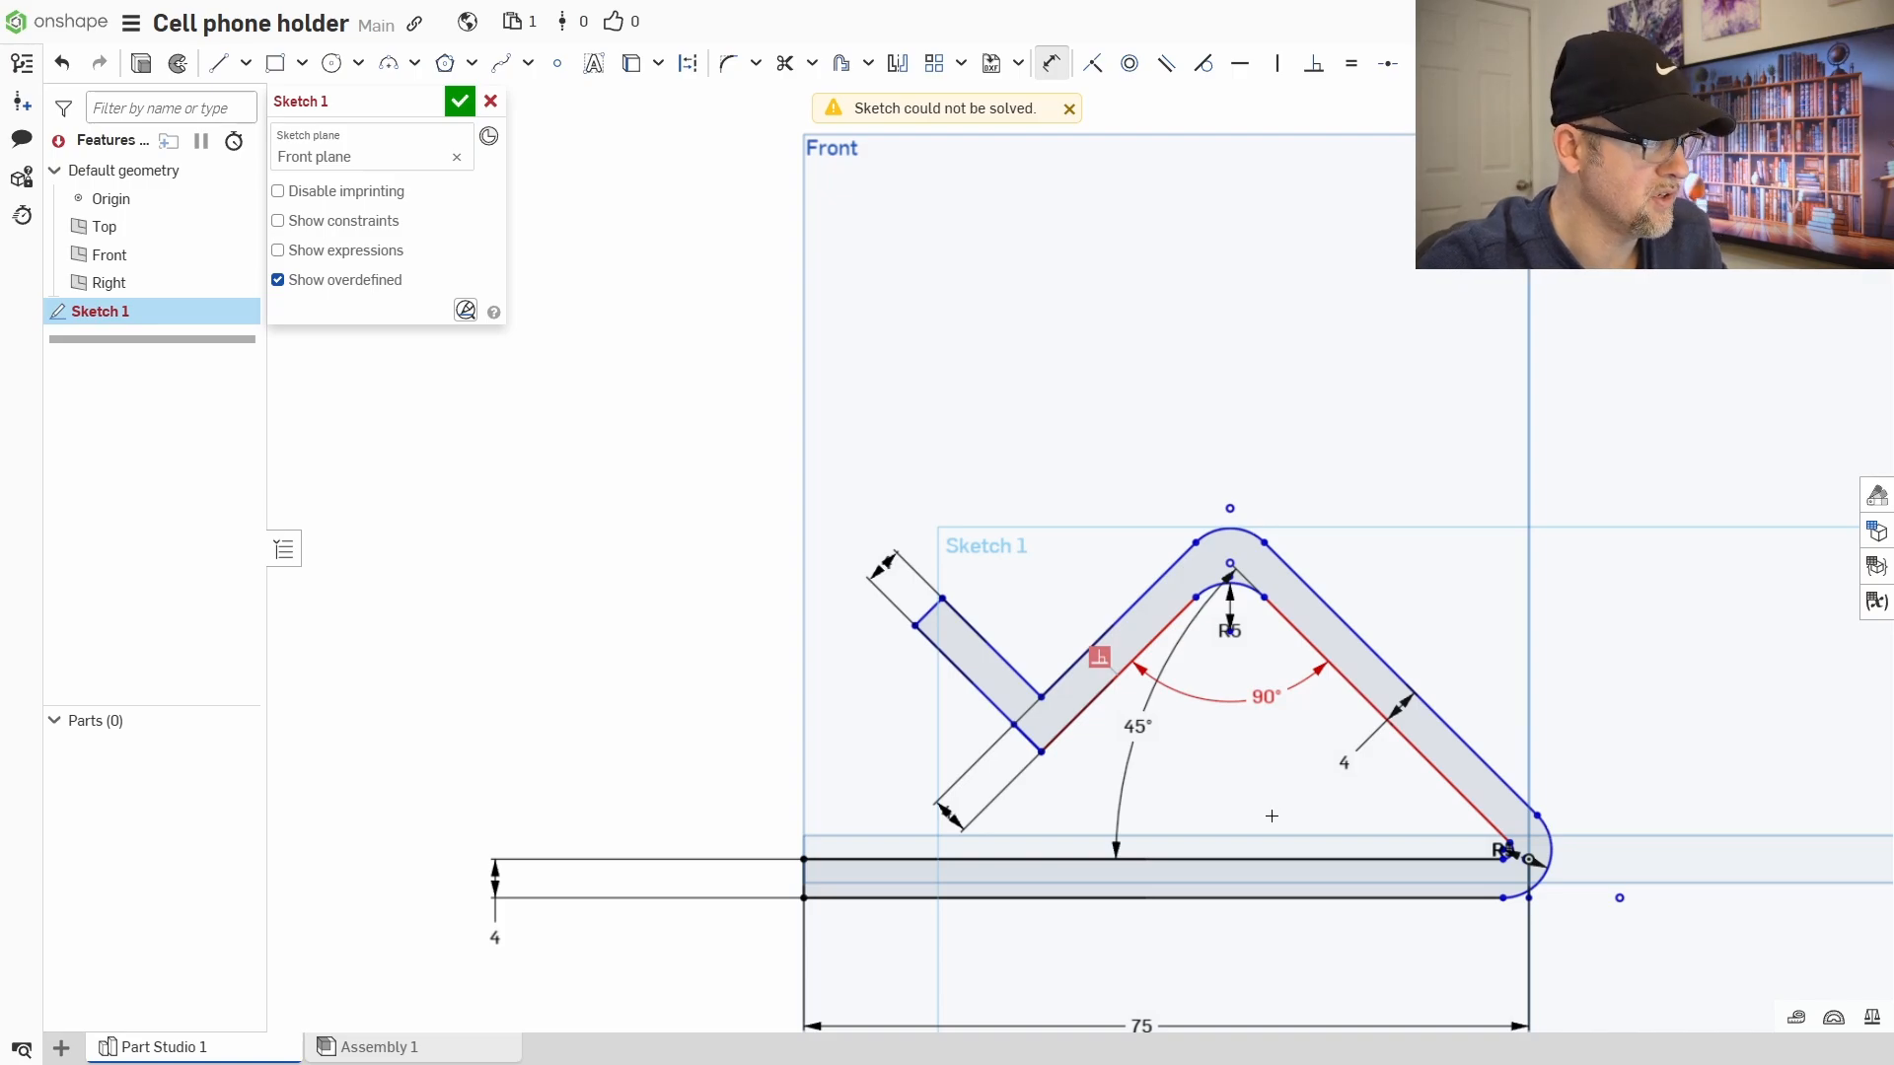
key(Escape)
key(ctrl+z)
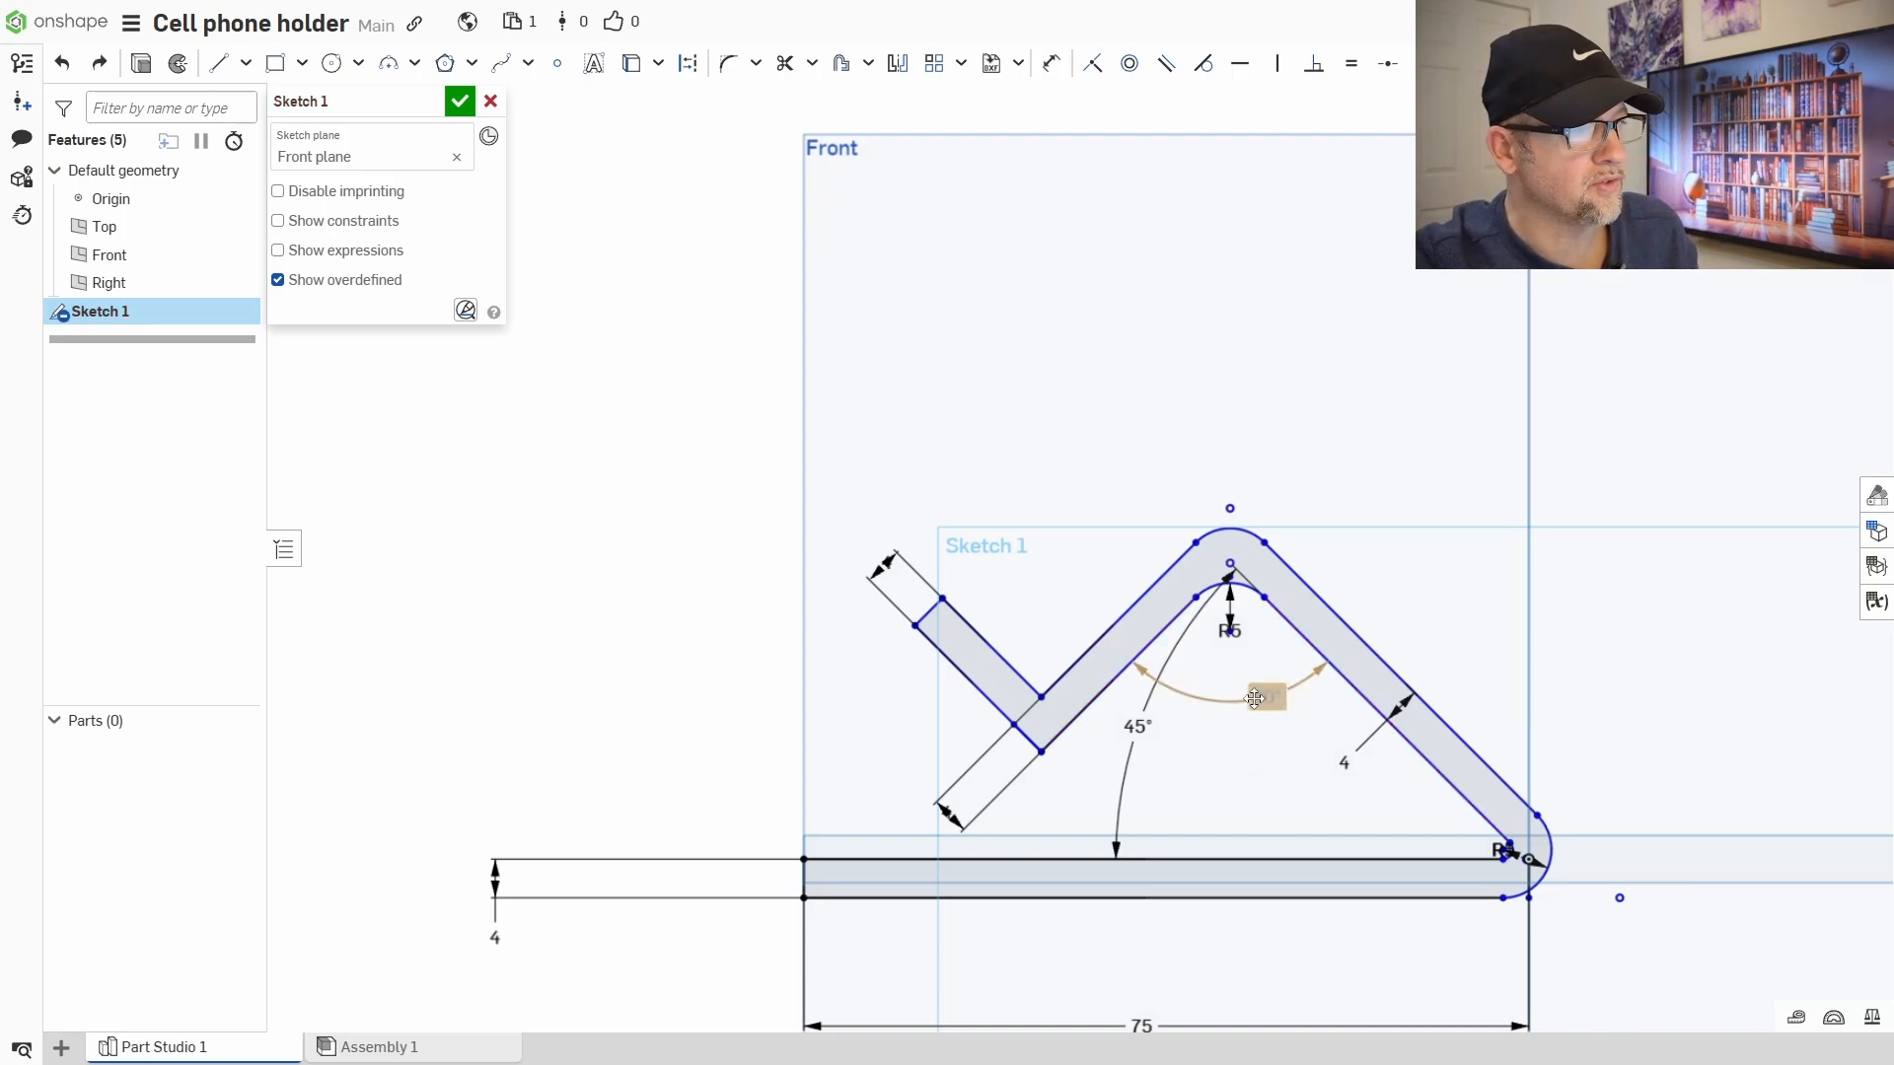
click(1266, 696)
key(Delete)
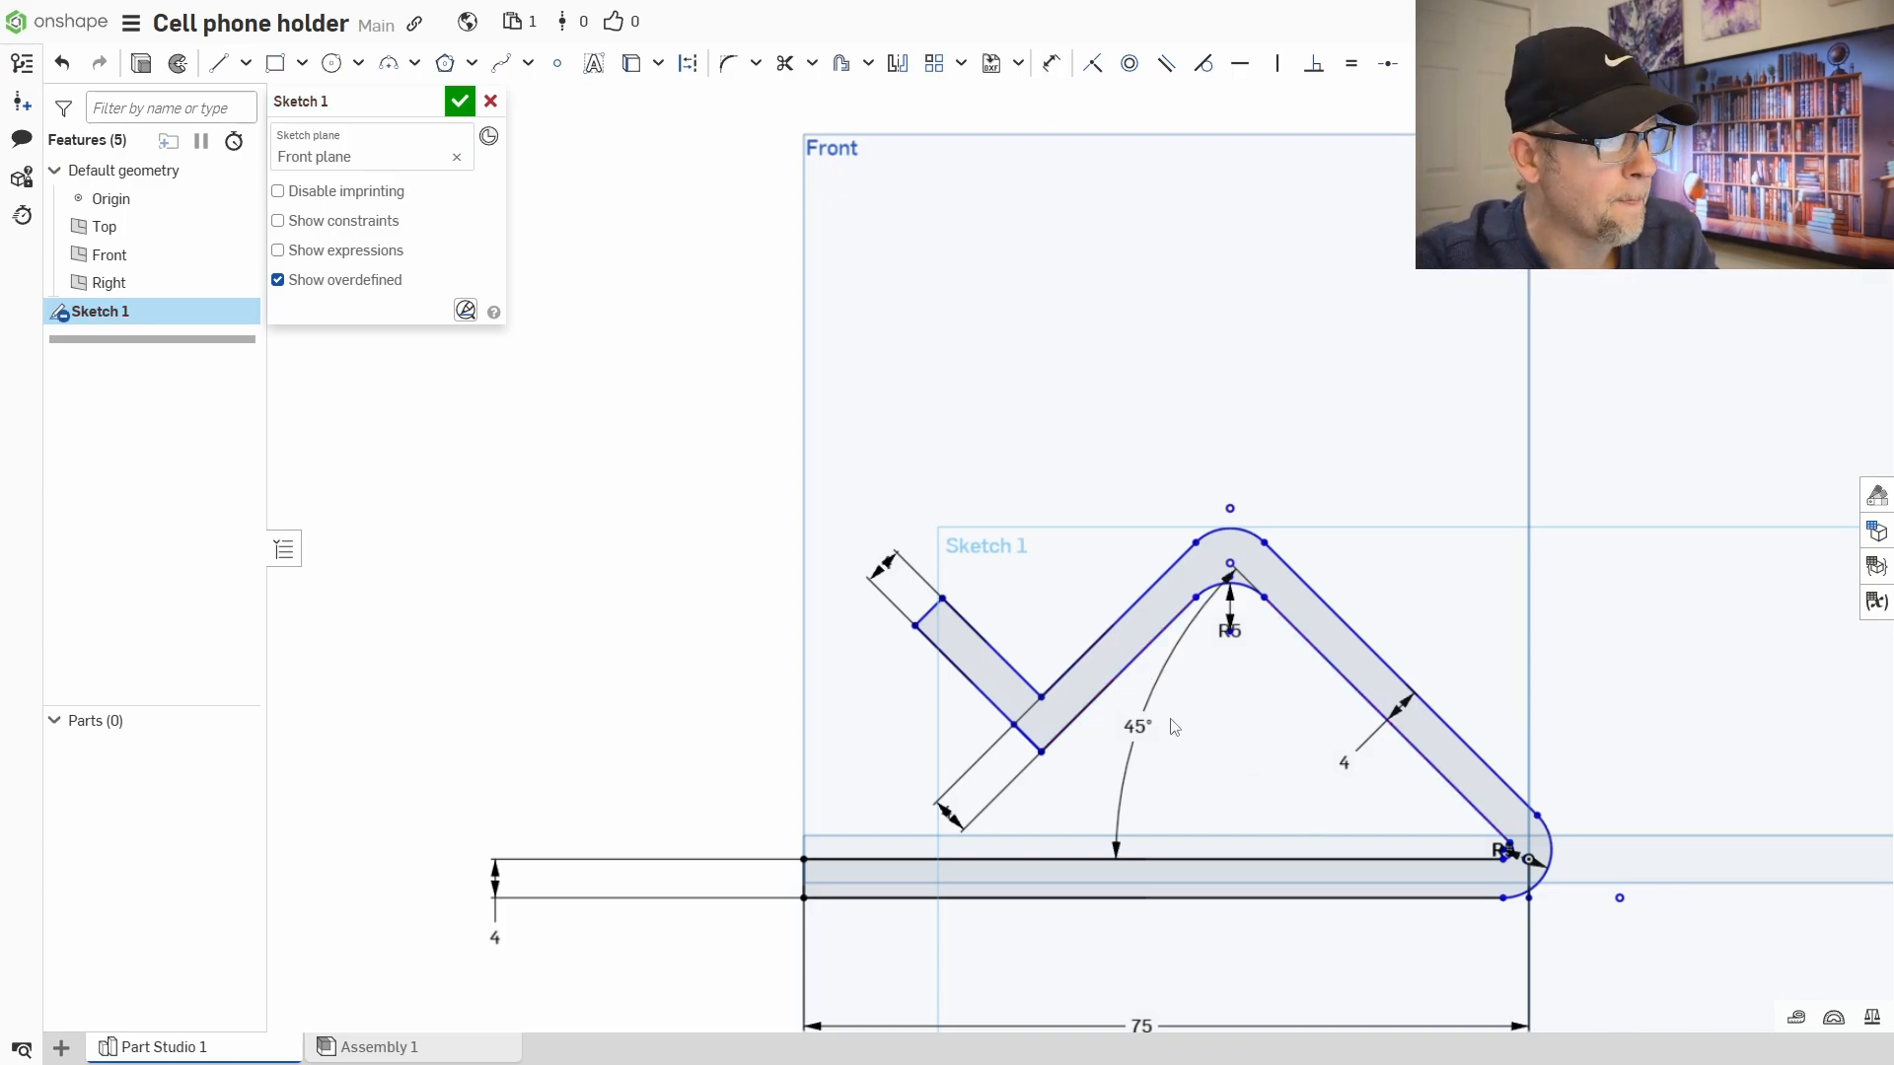
- Delete the 45° angle dimension and move the hooked leg slightly down and toward the base corner
click(1137, 726)
key(Delete)
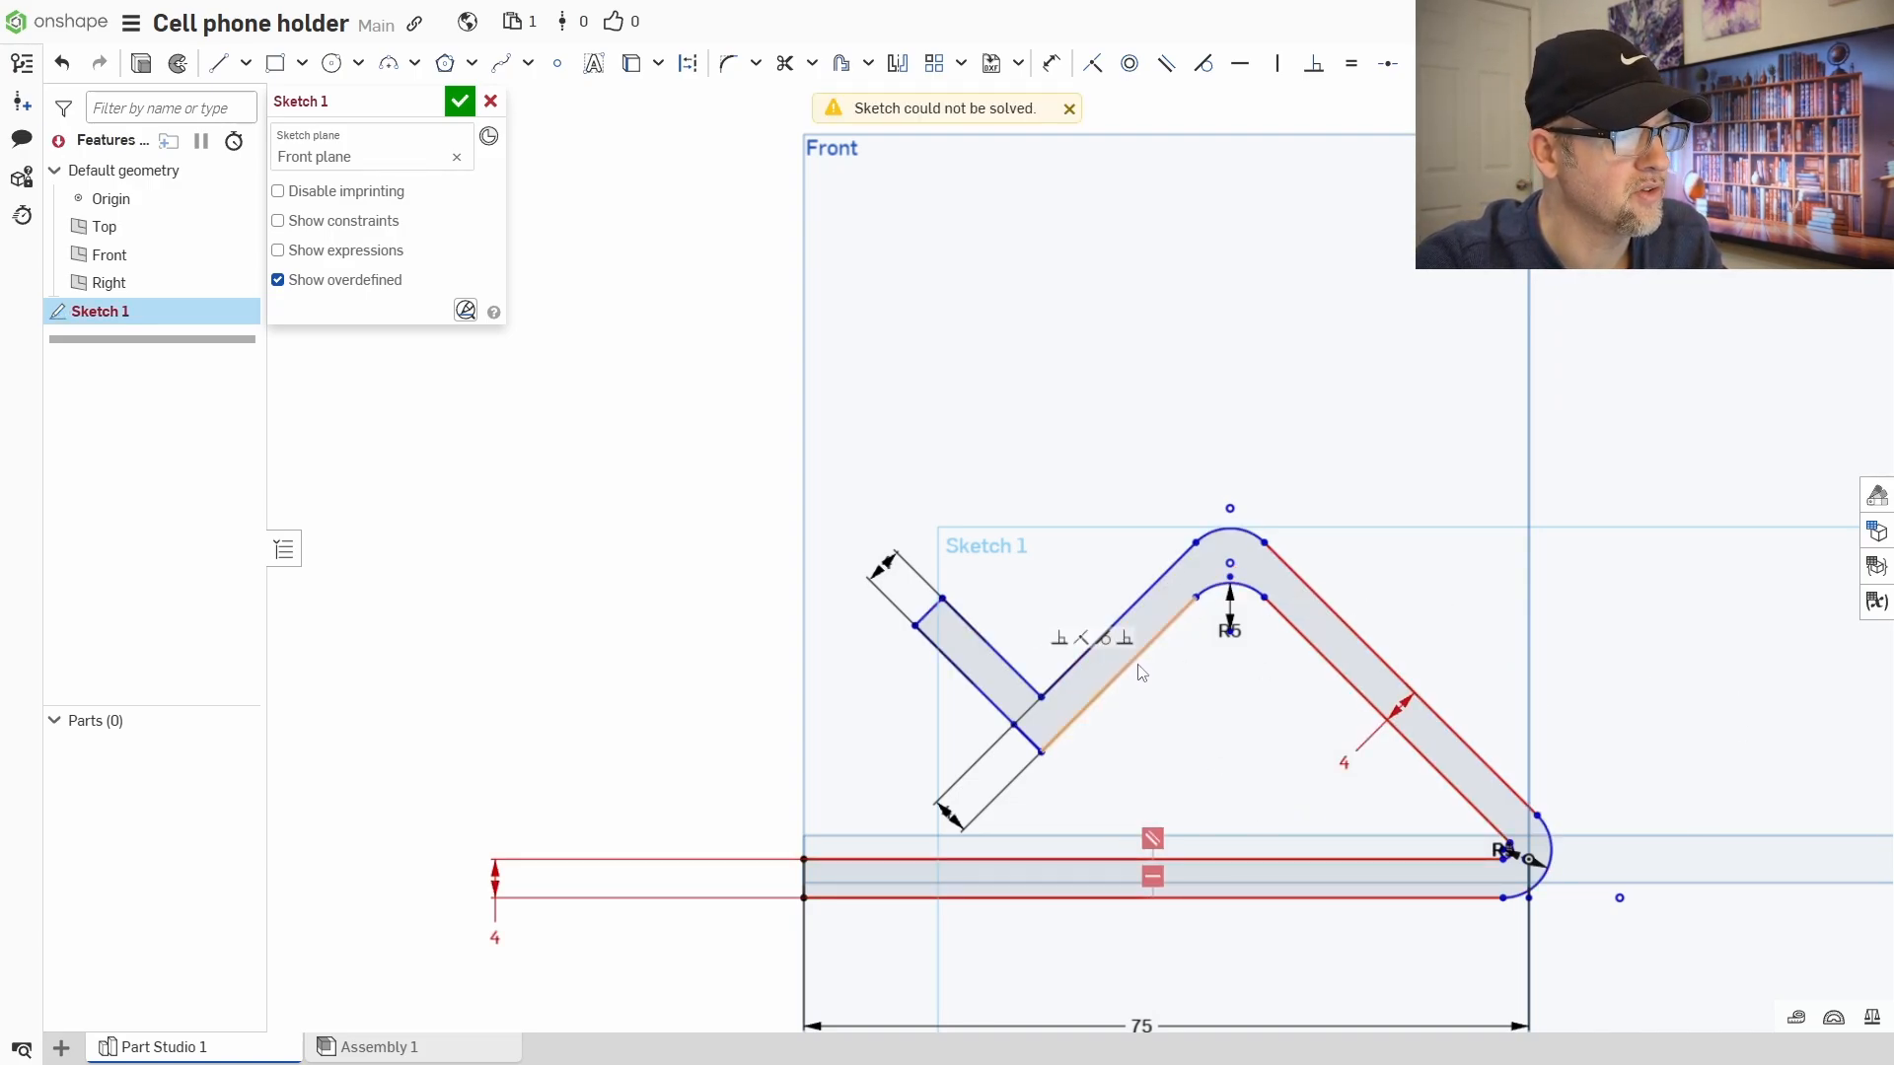
mouse_move(1136, 667)
mouse_down()
mouse_move(1180, 667)
mouse_move(1173, 622)
mouse_move(1195, 634)
mouse_move(1188, 696)
mouse_up()
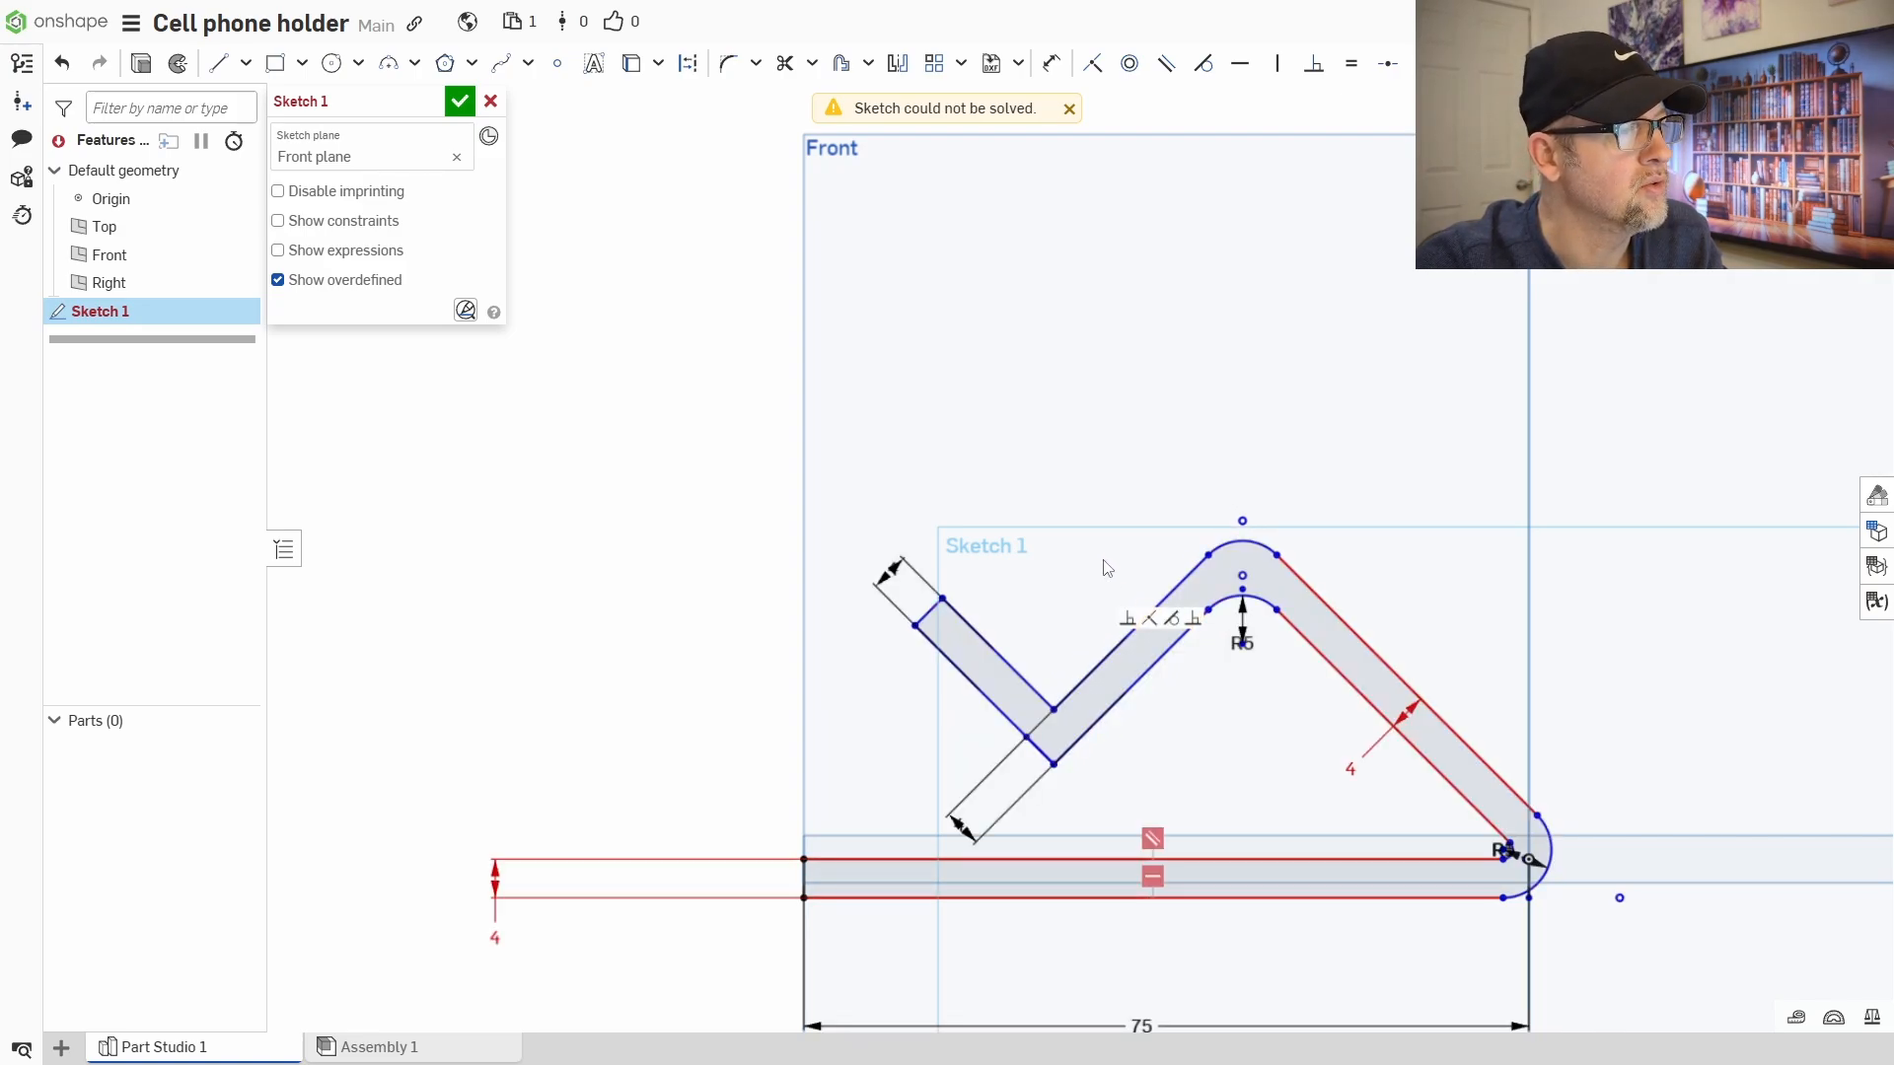
- Try again to dimension the angle between the two slanted legs' inner lines with a new value
click(1051, 64)
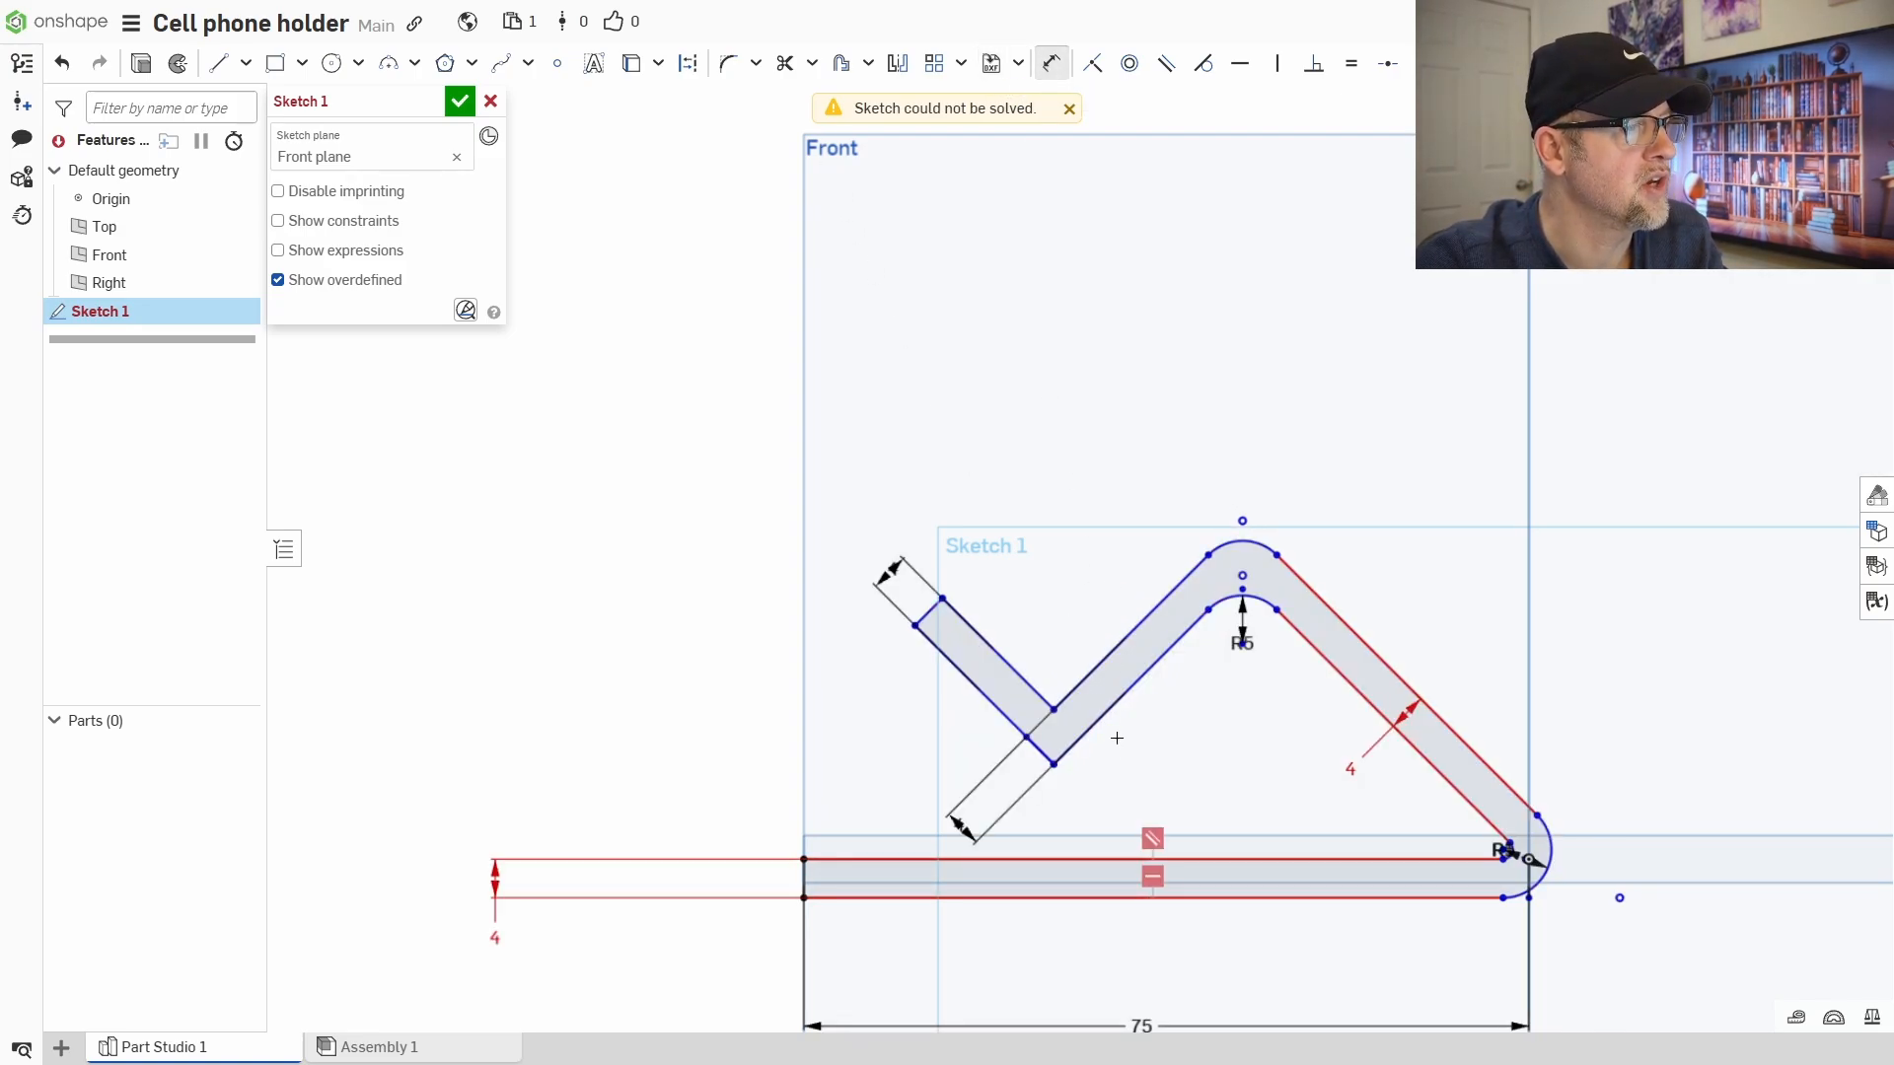
click(1080, 747)
click(1452, 790)
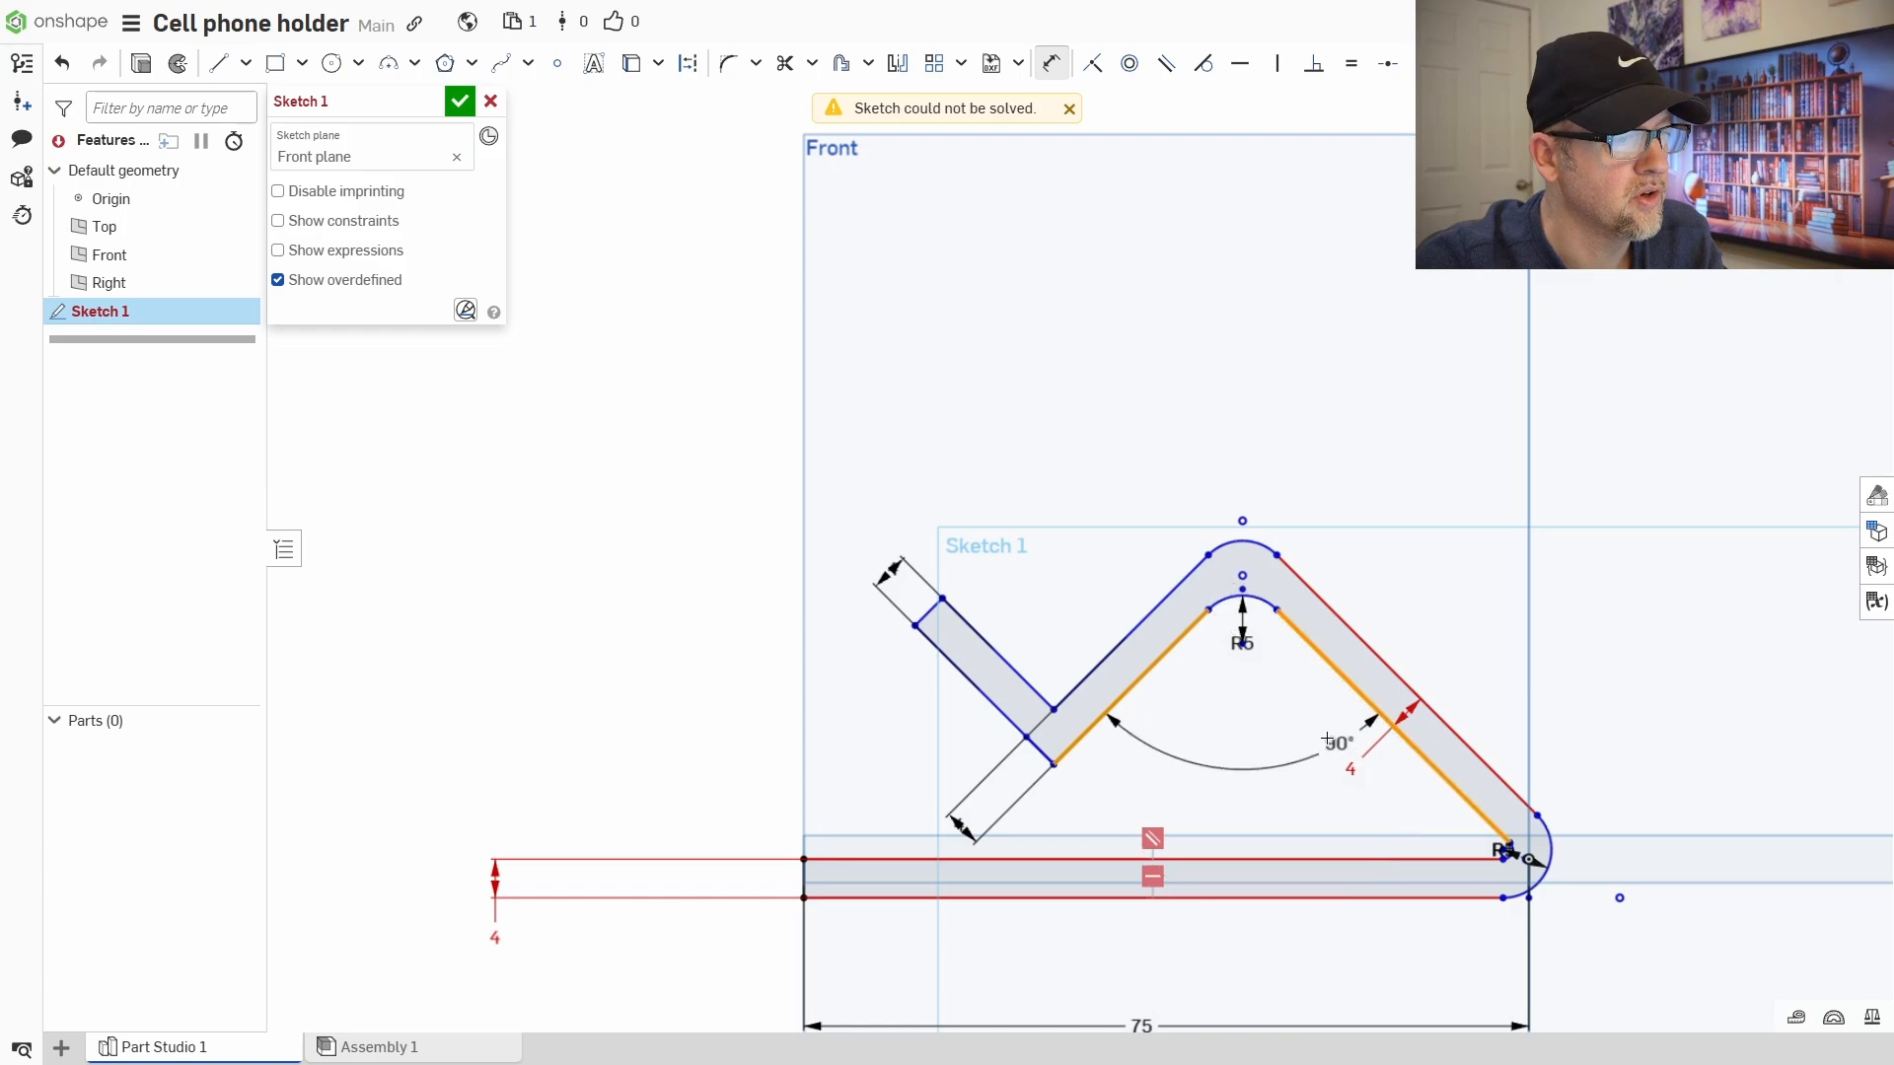
click(1266, 731)
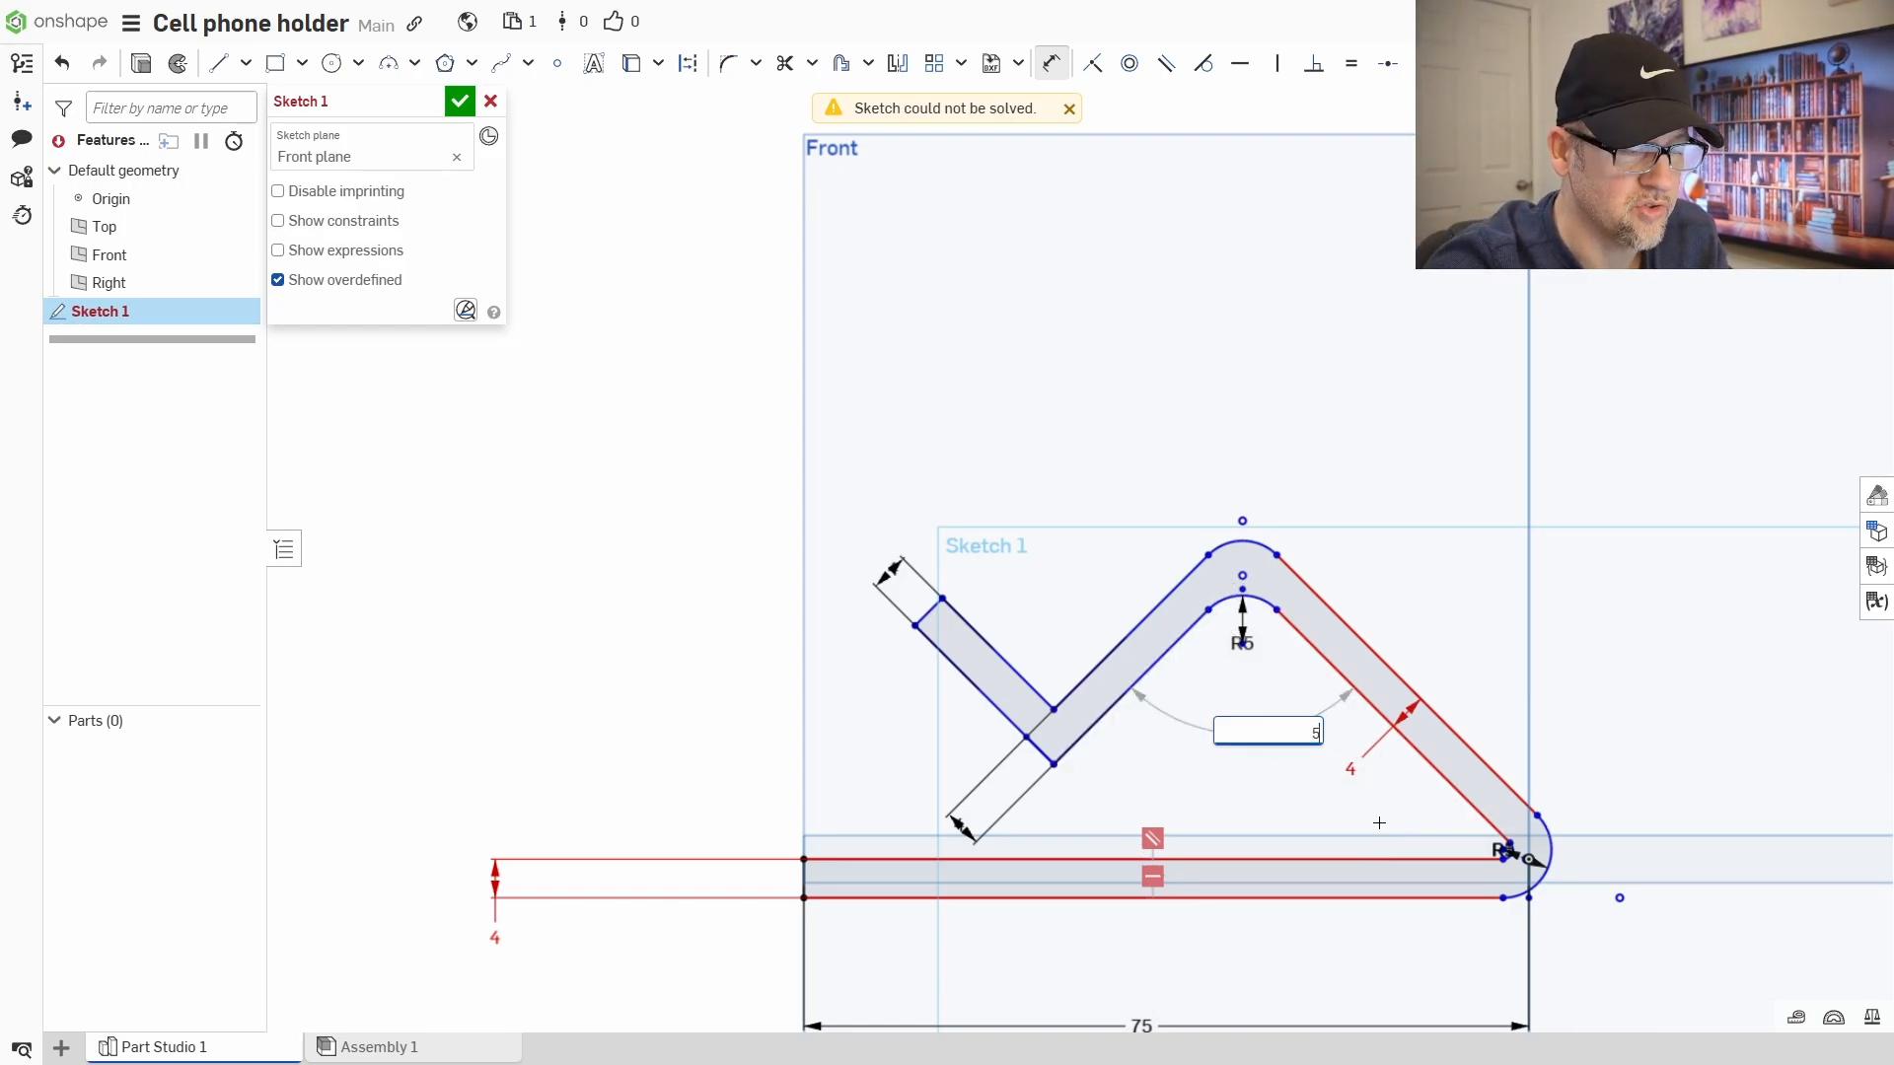
key(Return)
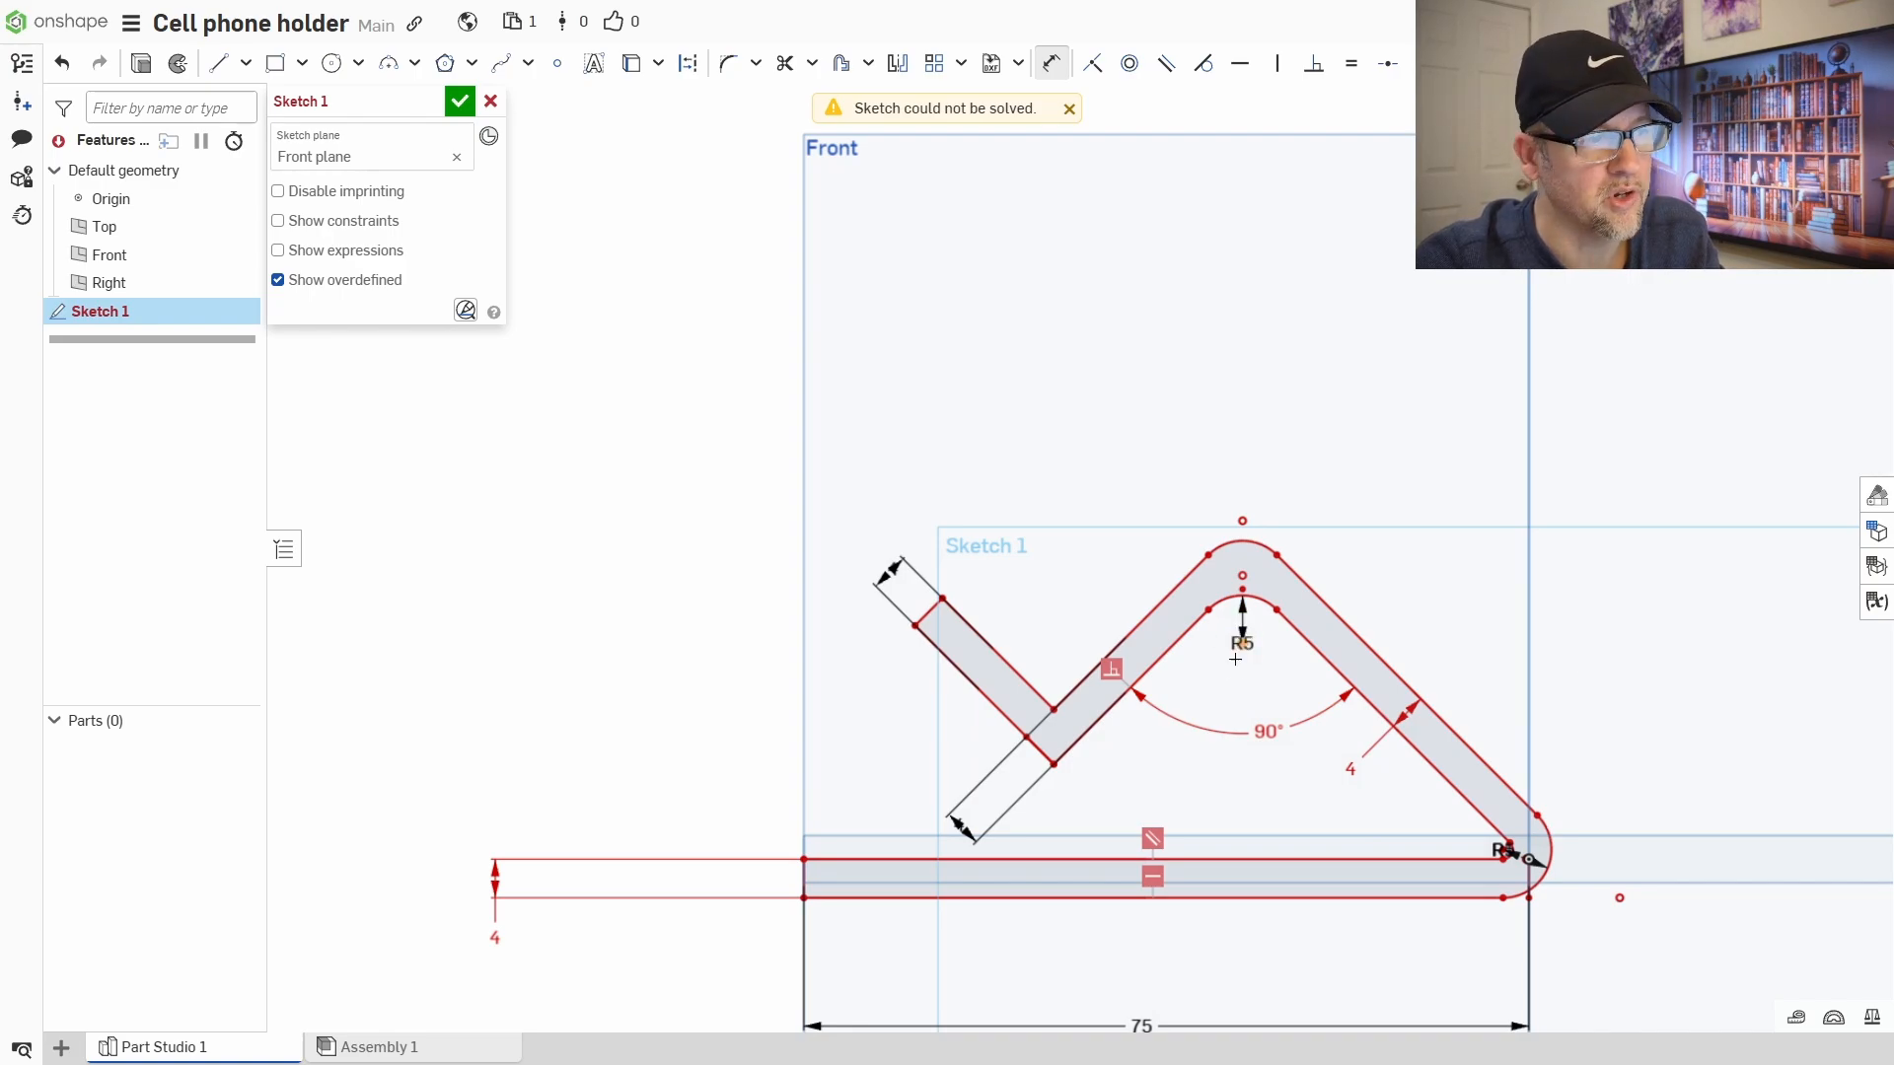
key(Escape)
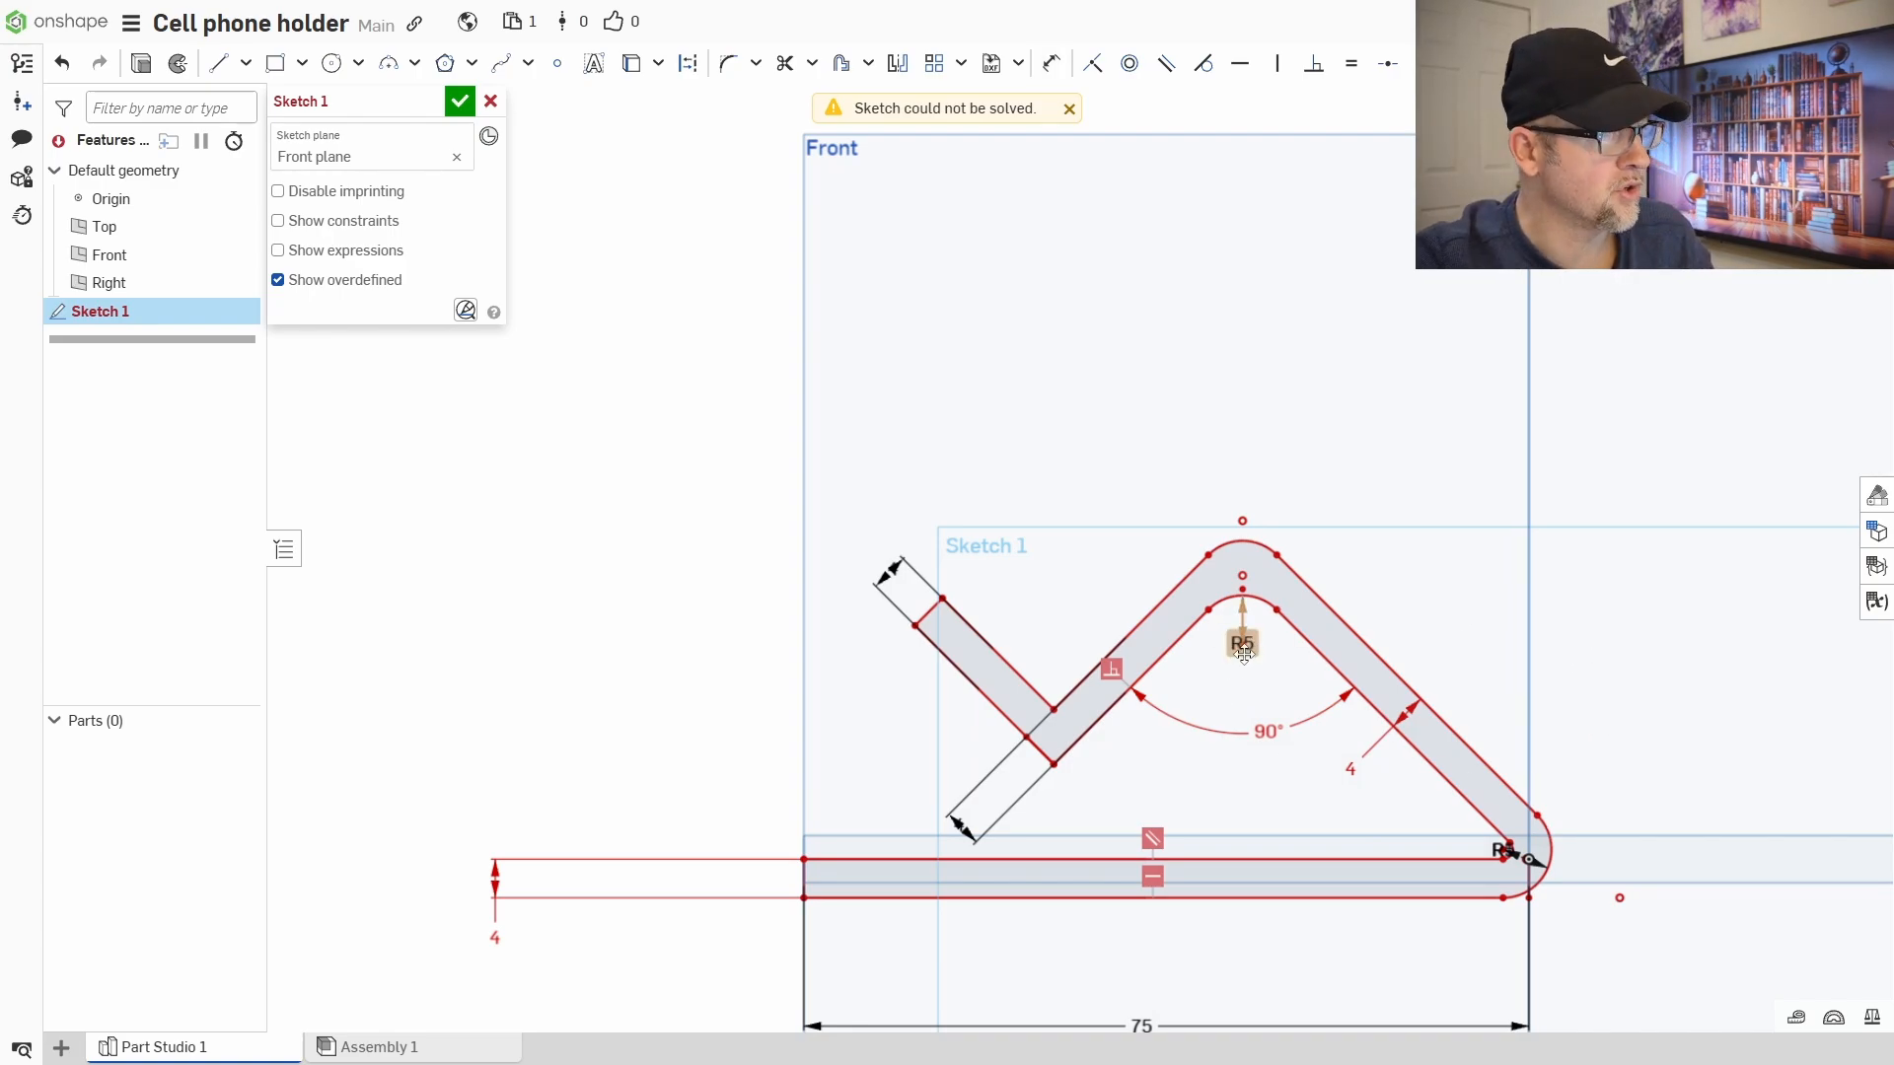
- Delete the R5 radius dimension at the apex and the 90° angle dimension between the slanted legs
click(1243, 646)
key(Delete)
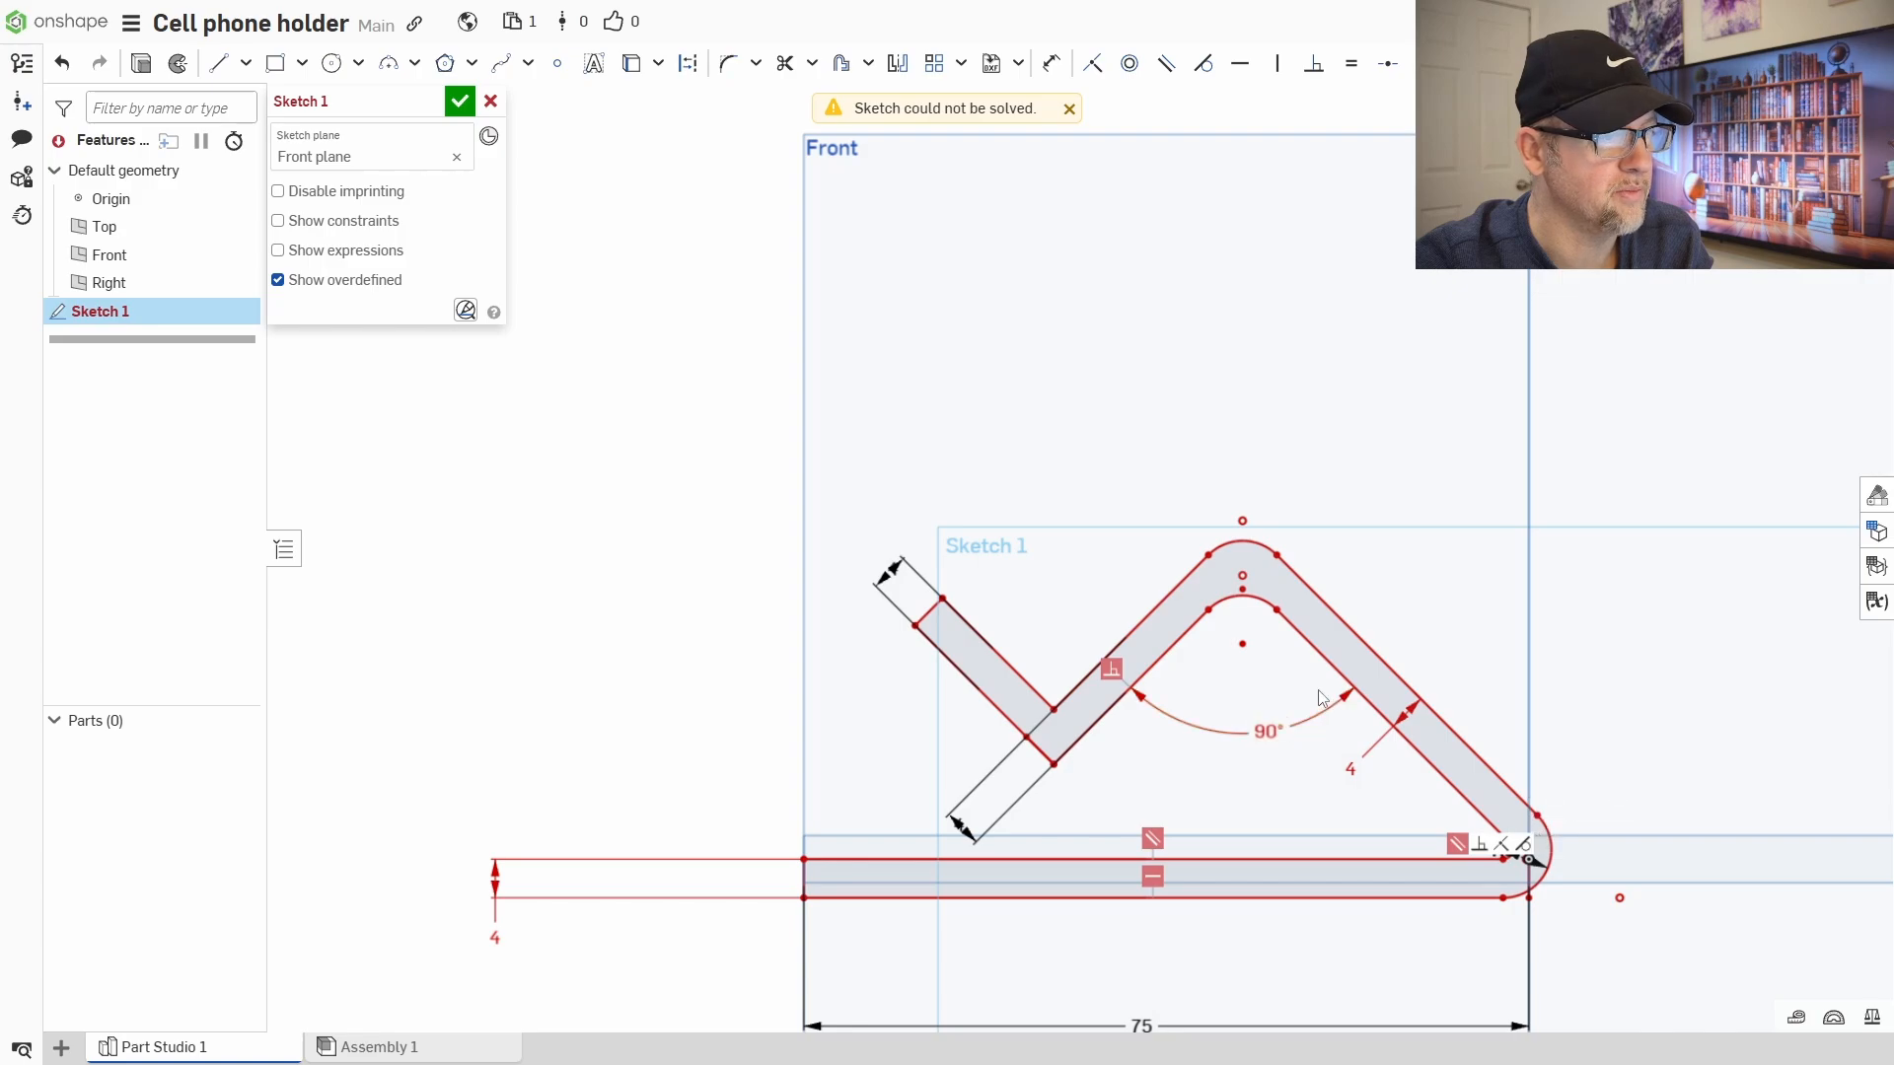
click(1272, 729)
key(Delete)
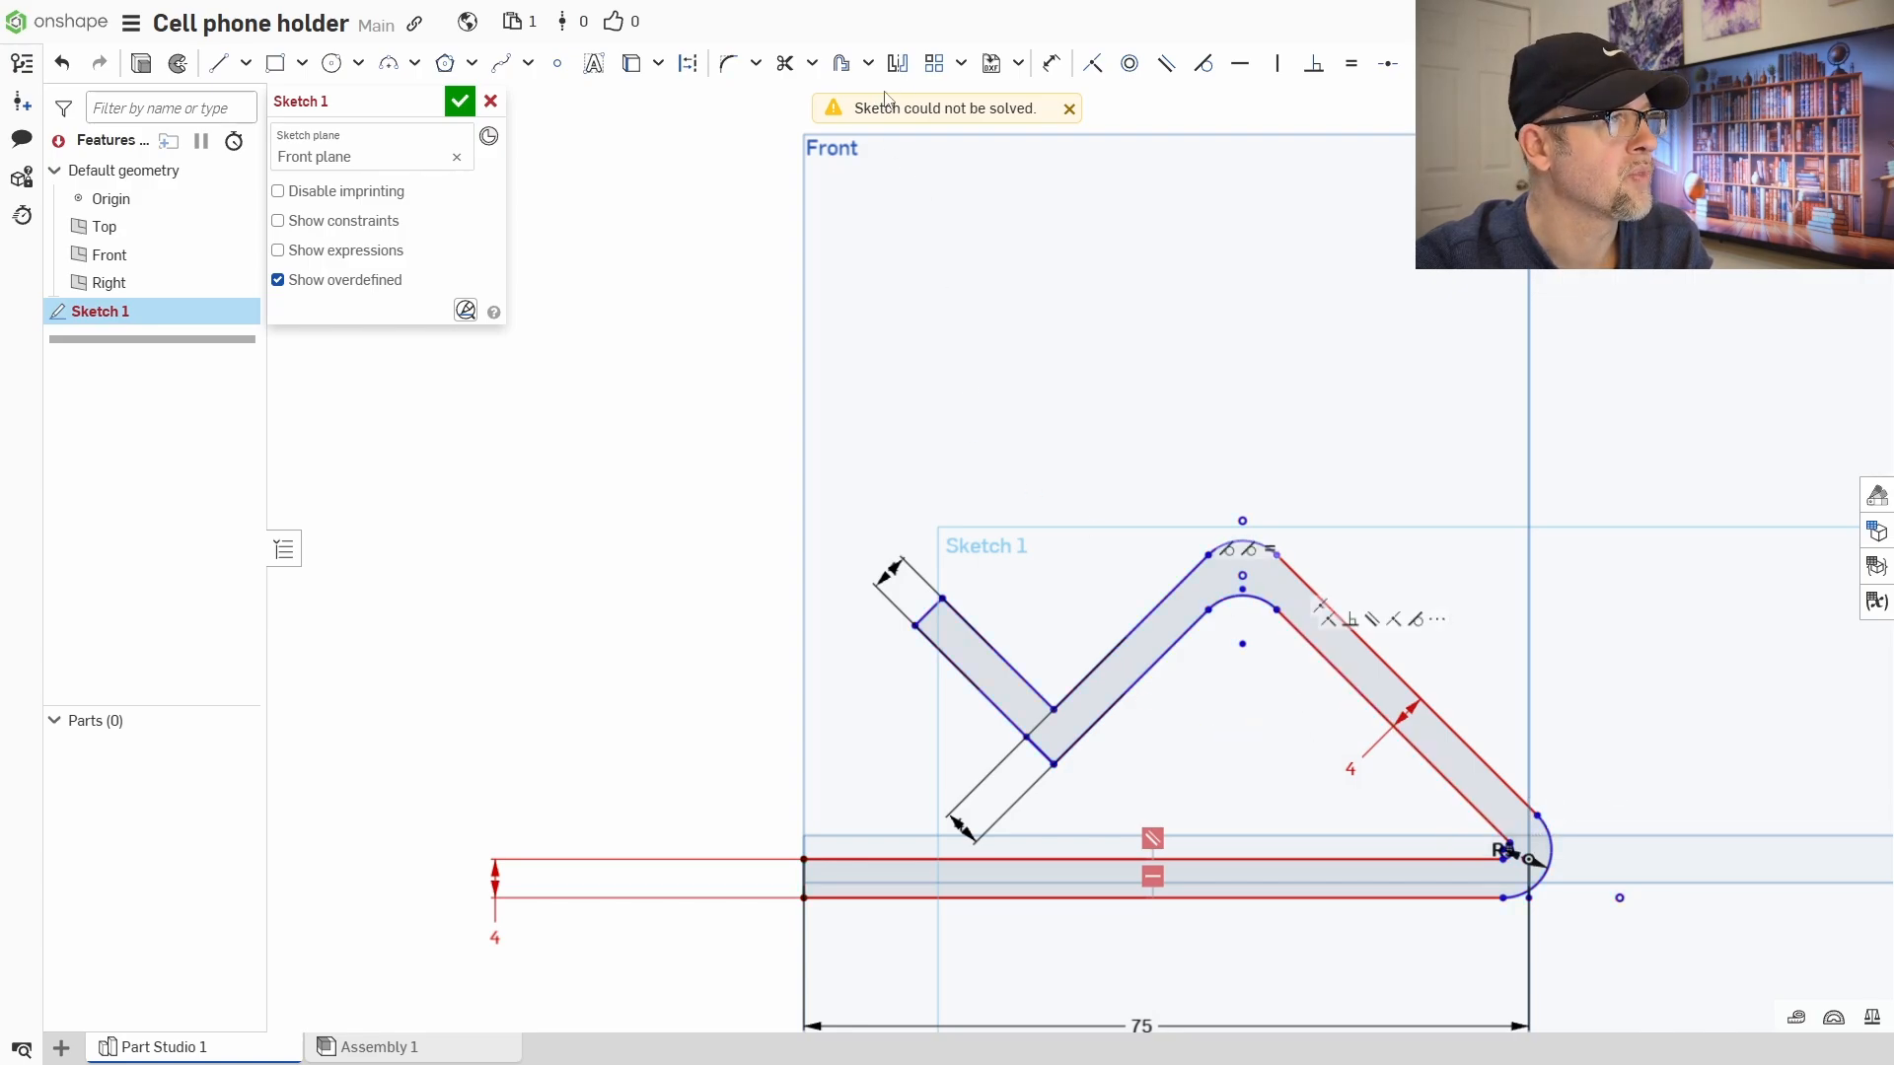
- Try to dimension the base's top line against the inner line of the slanted arm, and undo the dimension
click(1051, 65)
click(1233, 859)
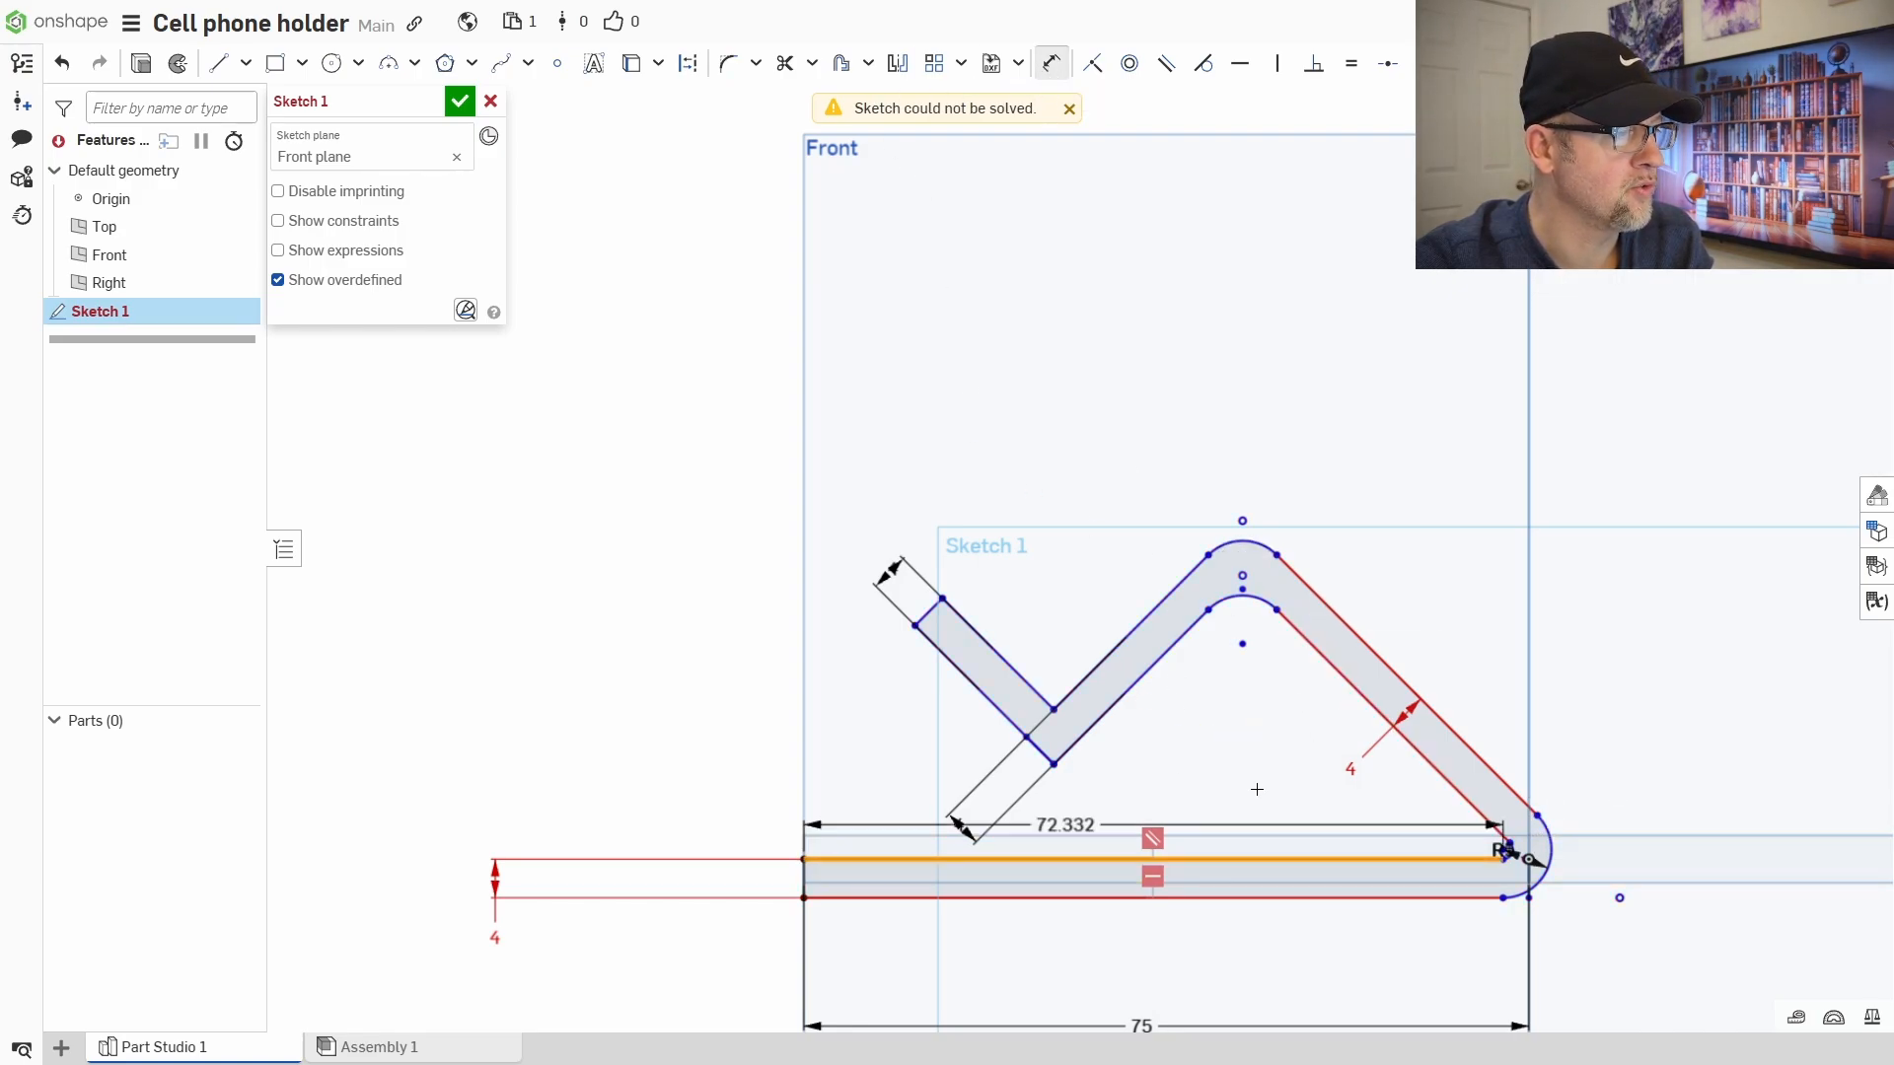
click(1307, 643)
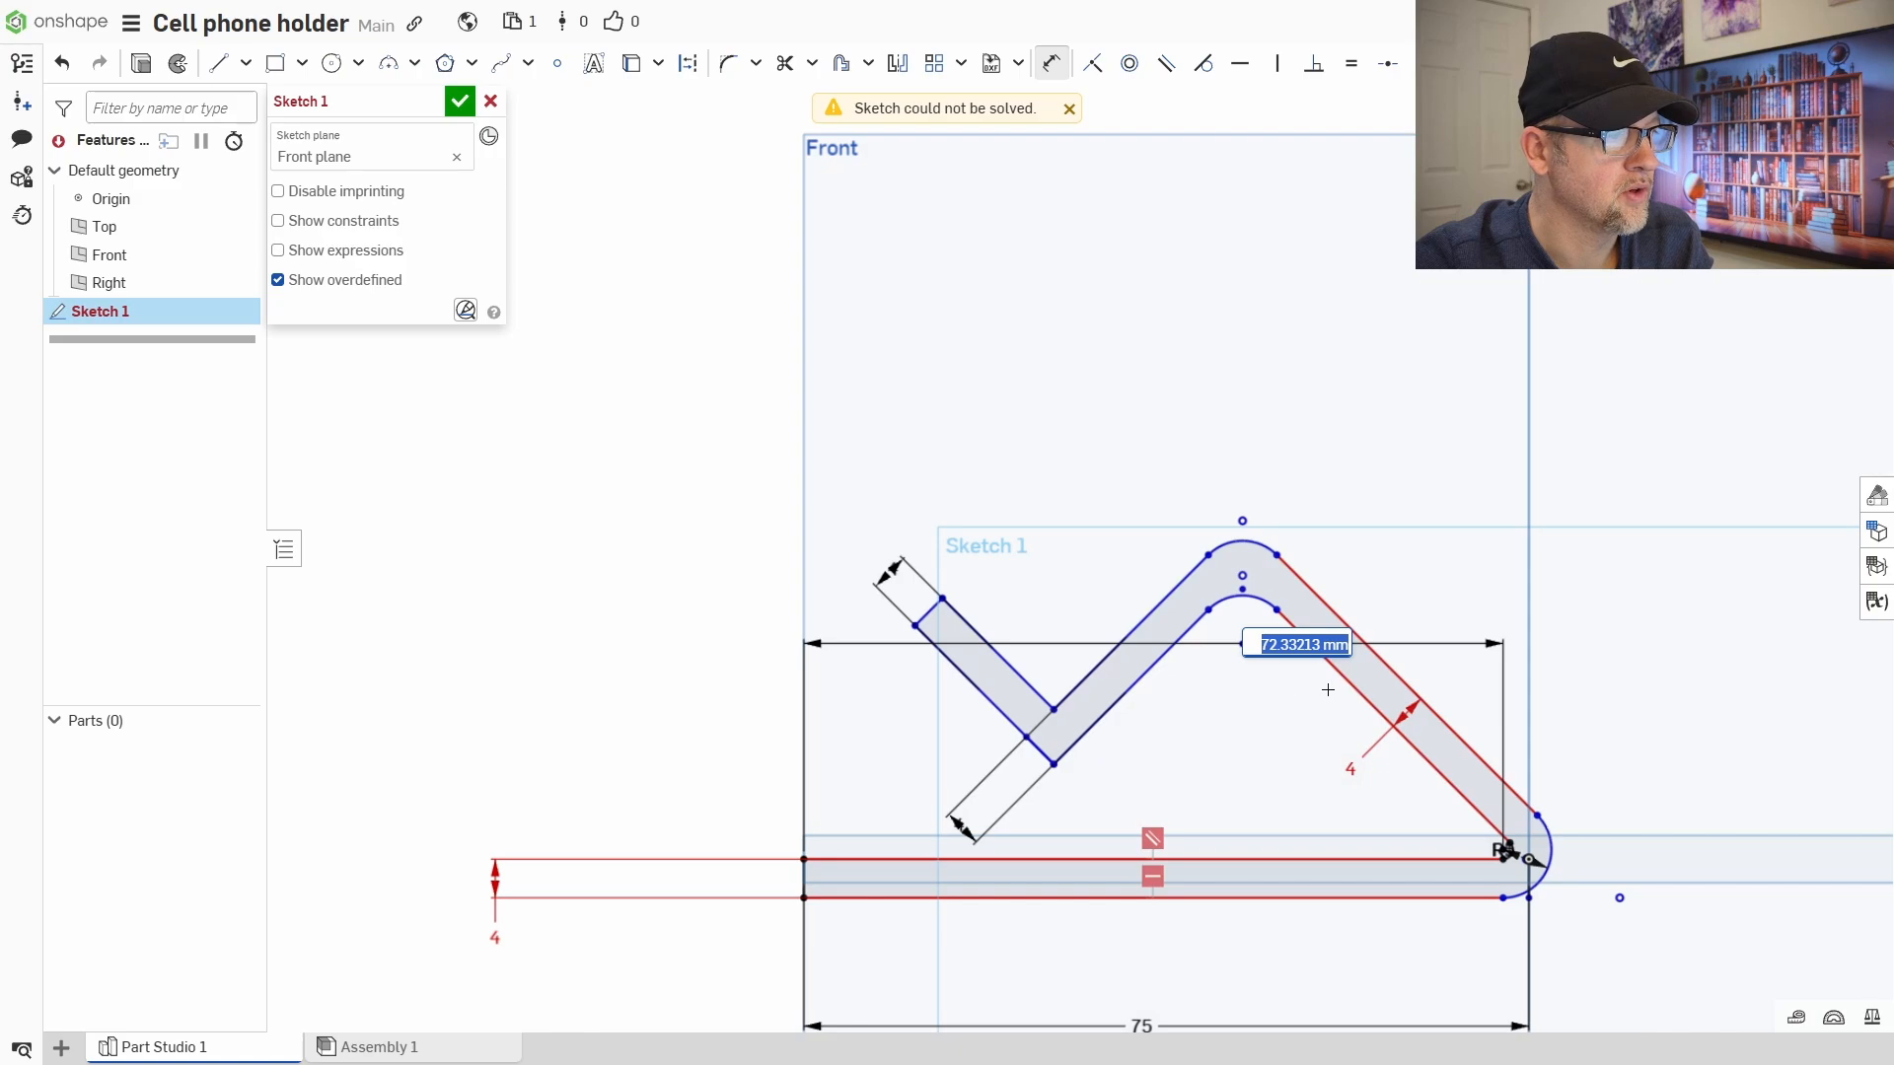
key(Return)
key(Escape)
key(ctrl+z)
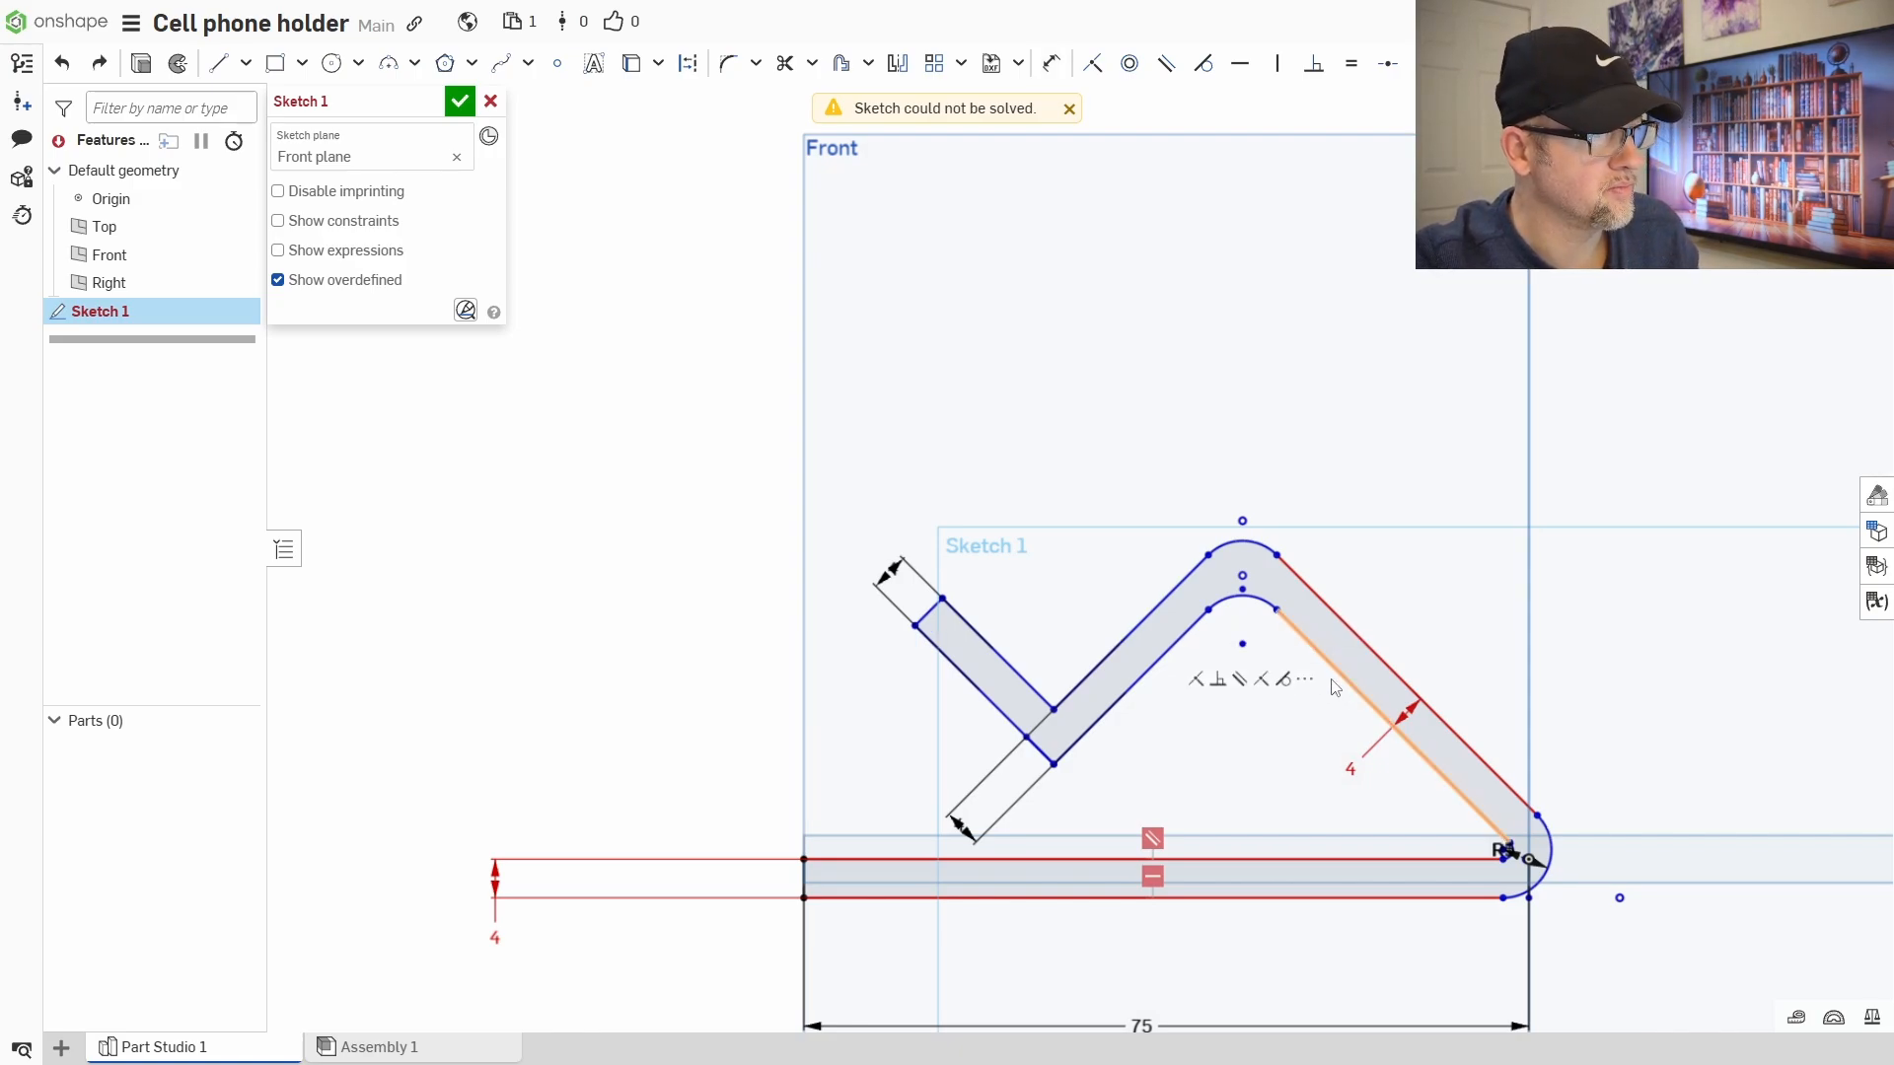
click(1052, 64)
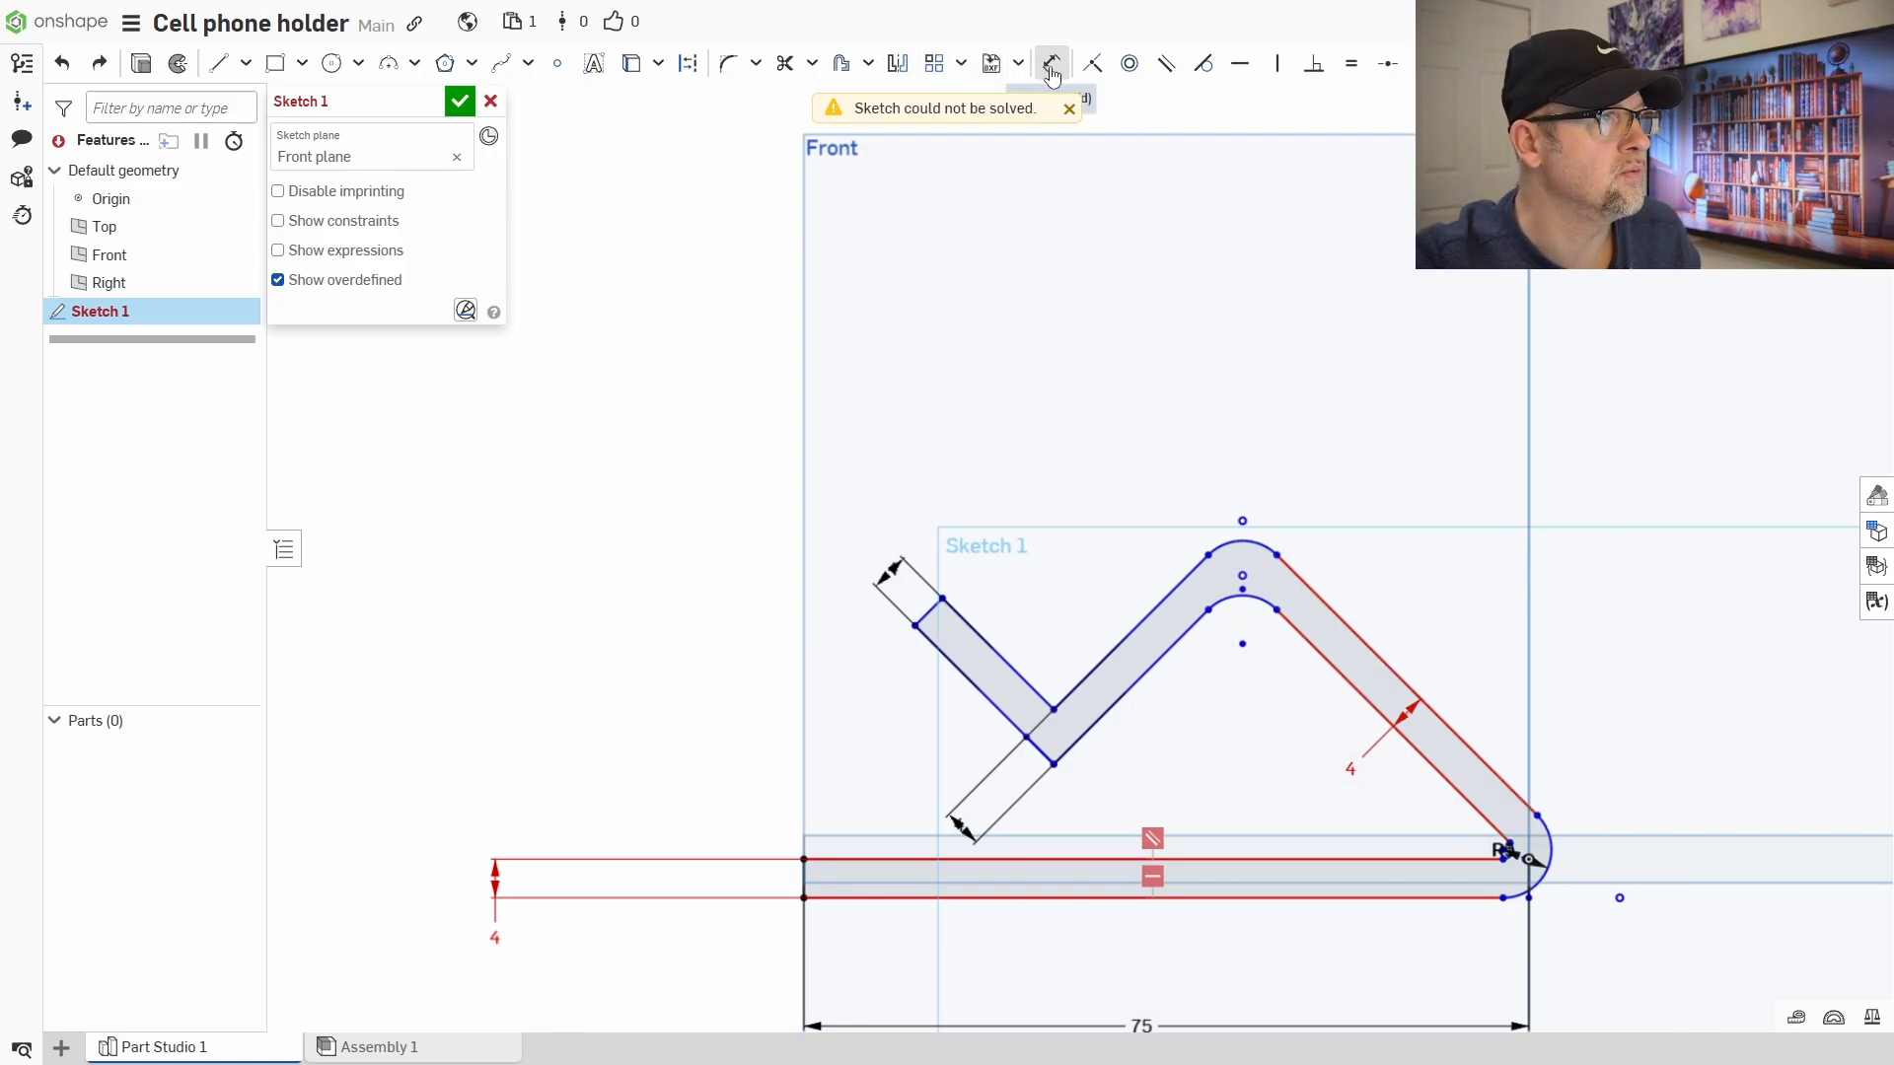
click(858, 851)
key(Escape)
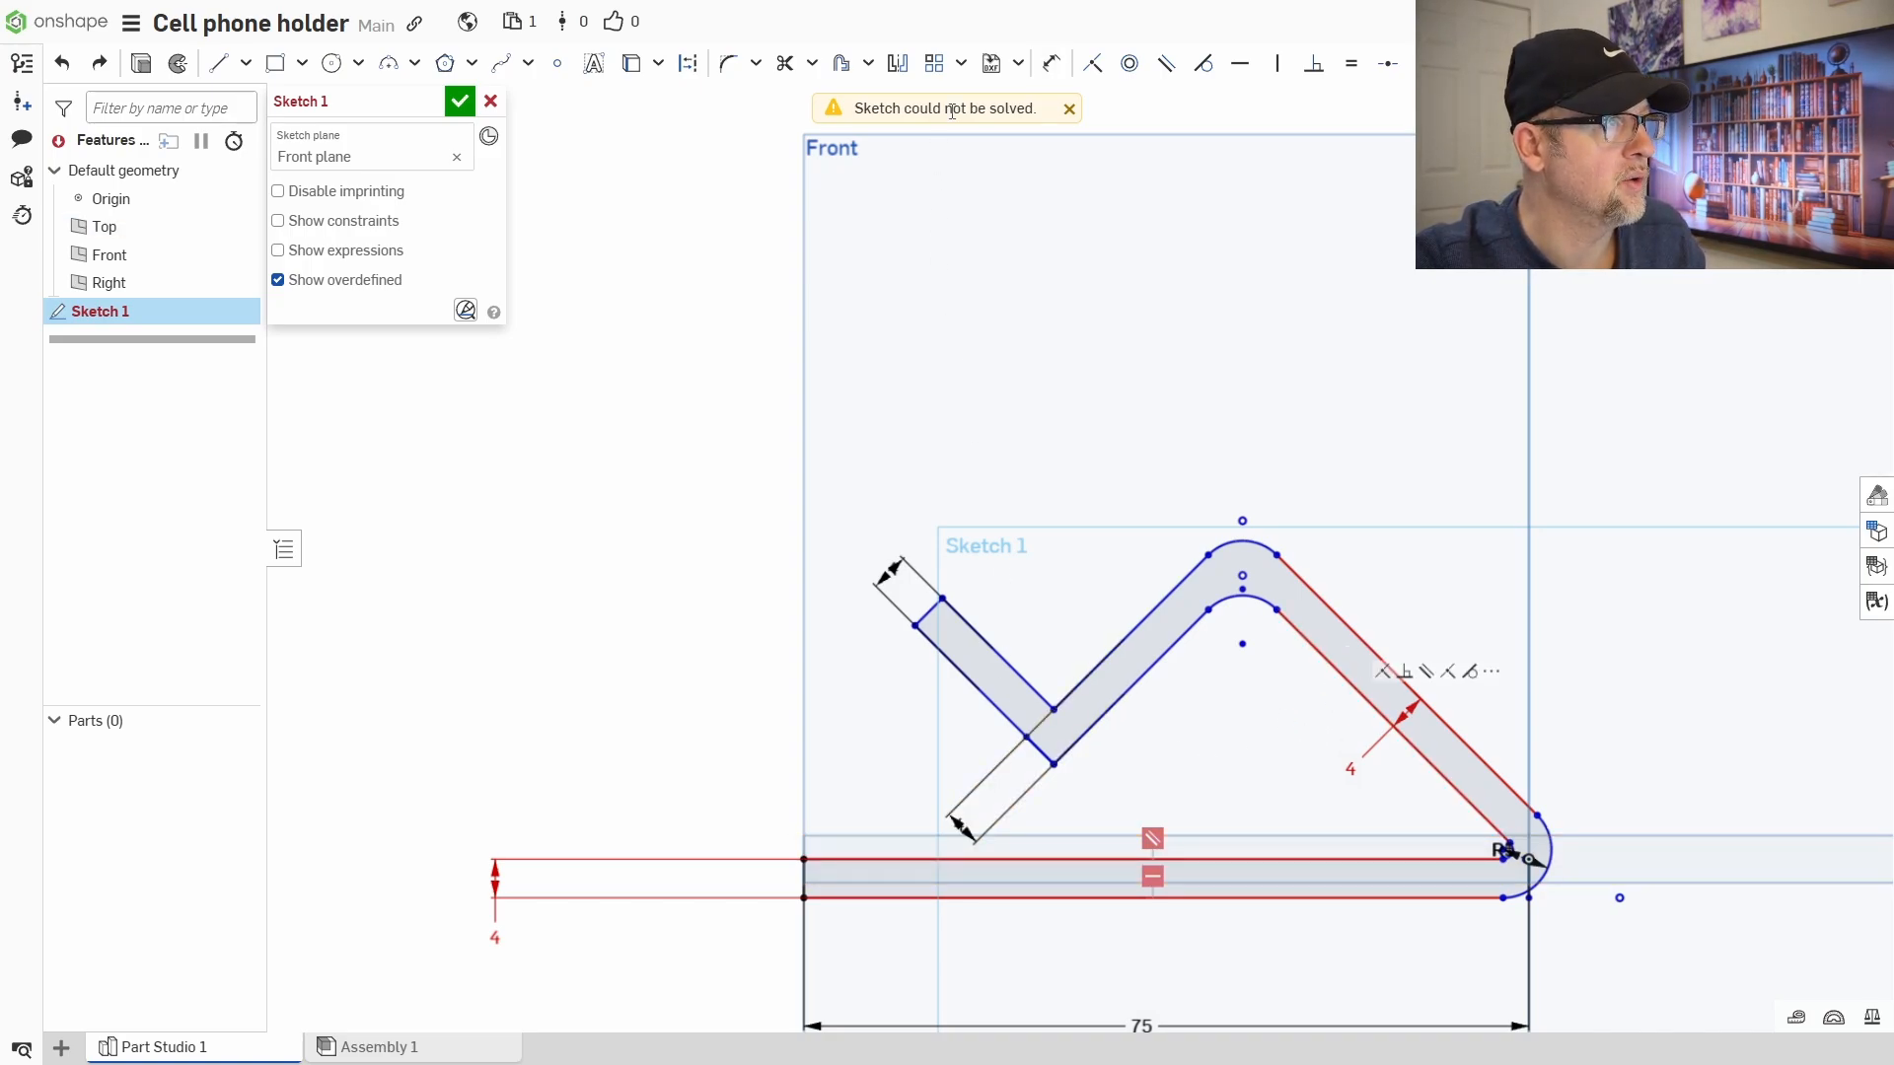
- Dimension the angle between the base's top line and the inner line of the slanted arm as 60°
click(1051, 63)
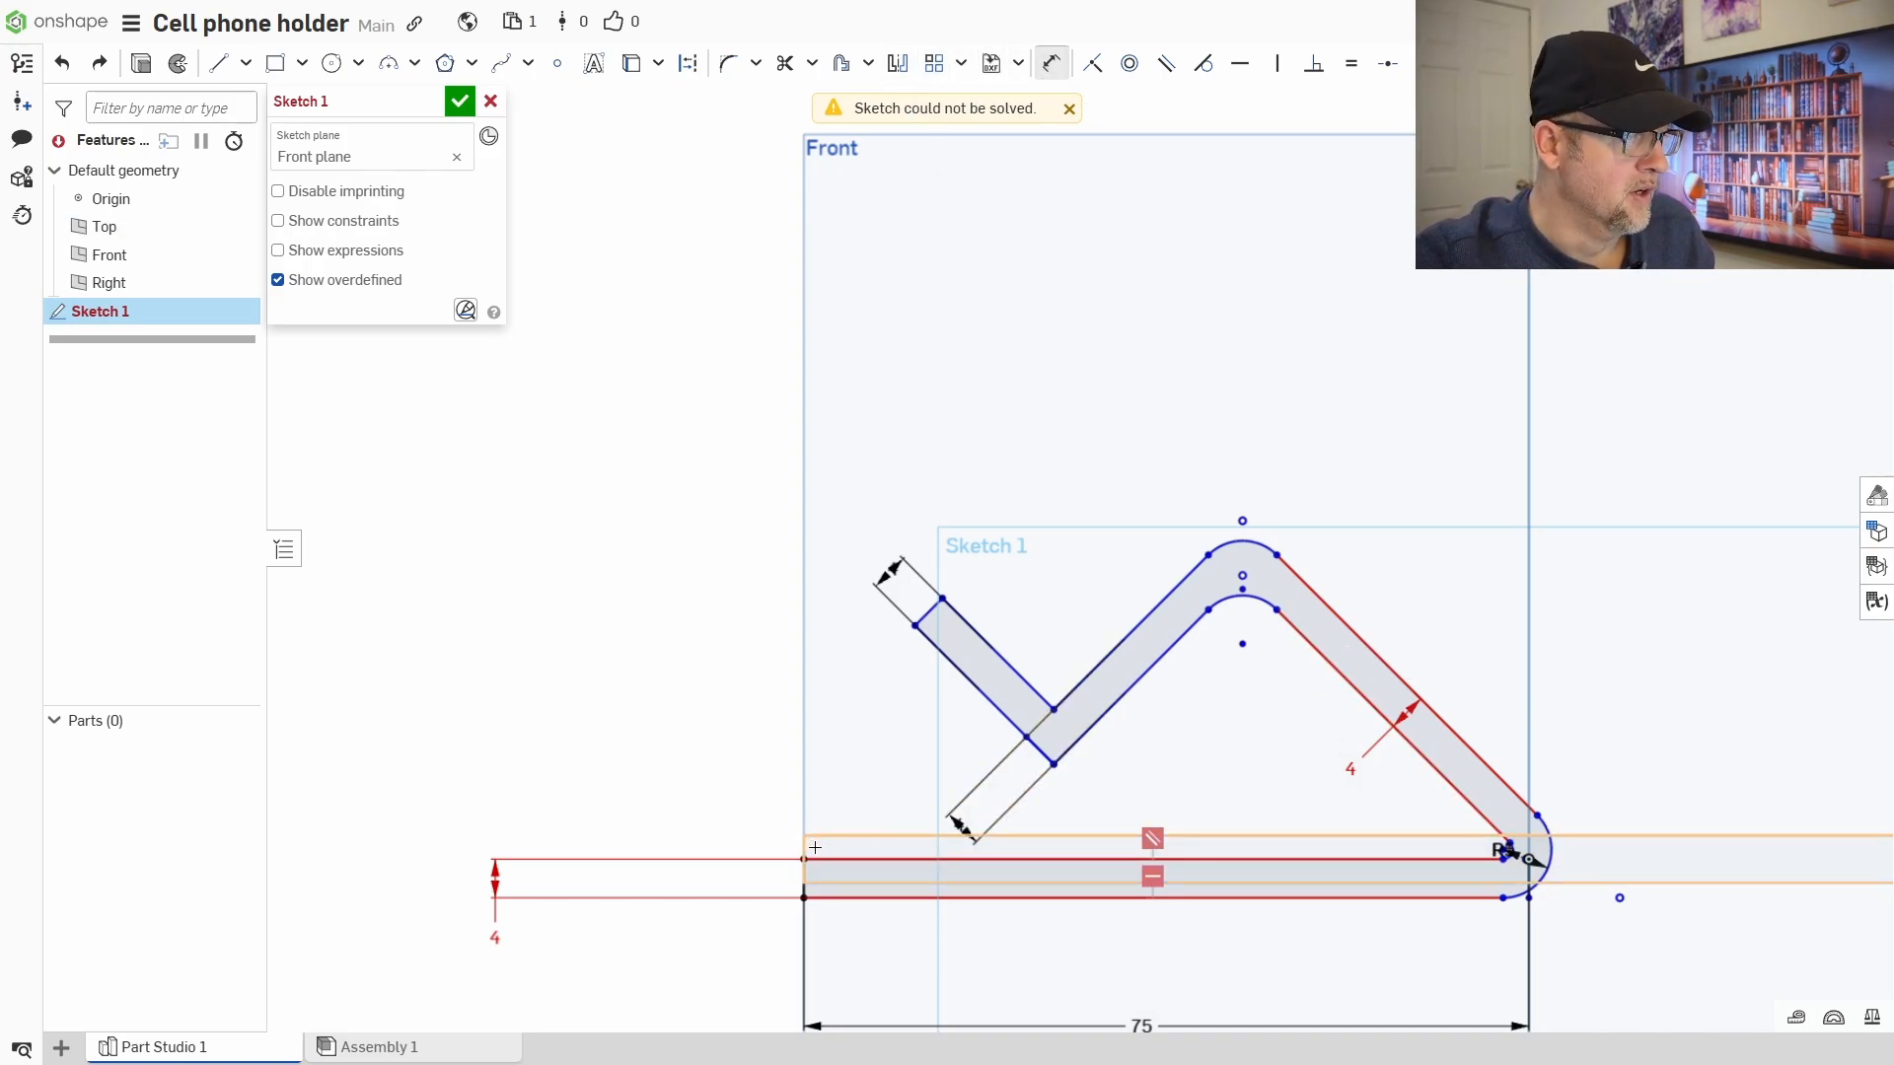
click(825, 853)
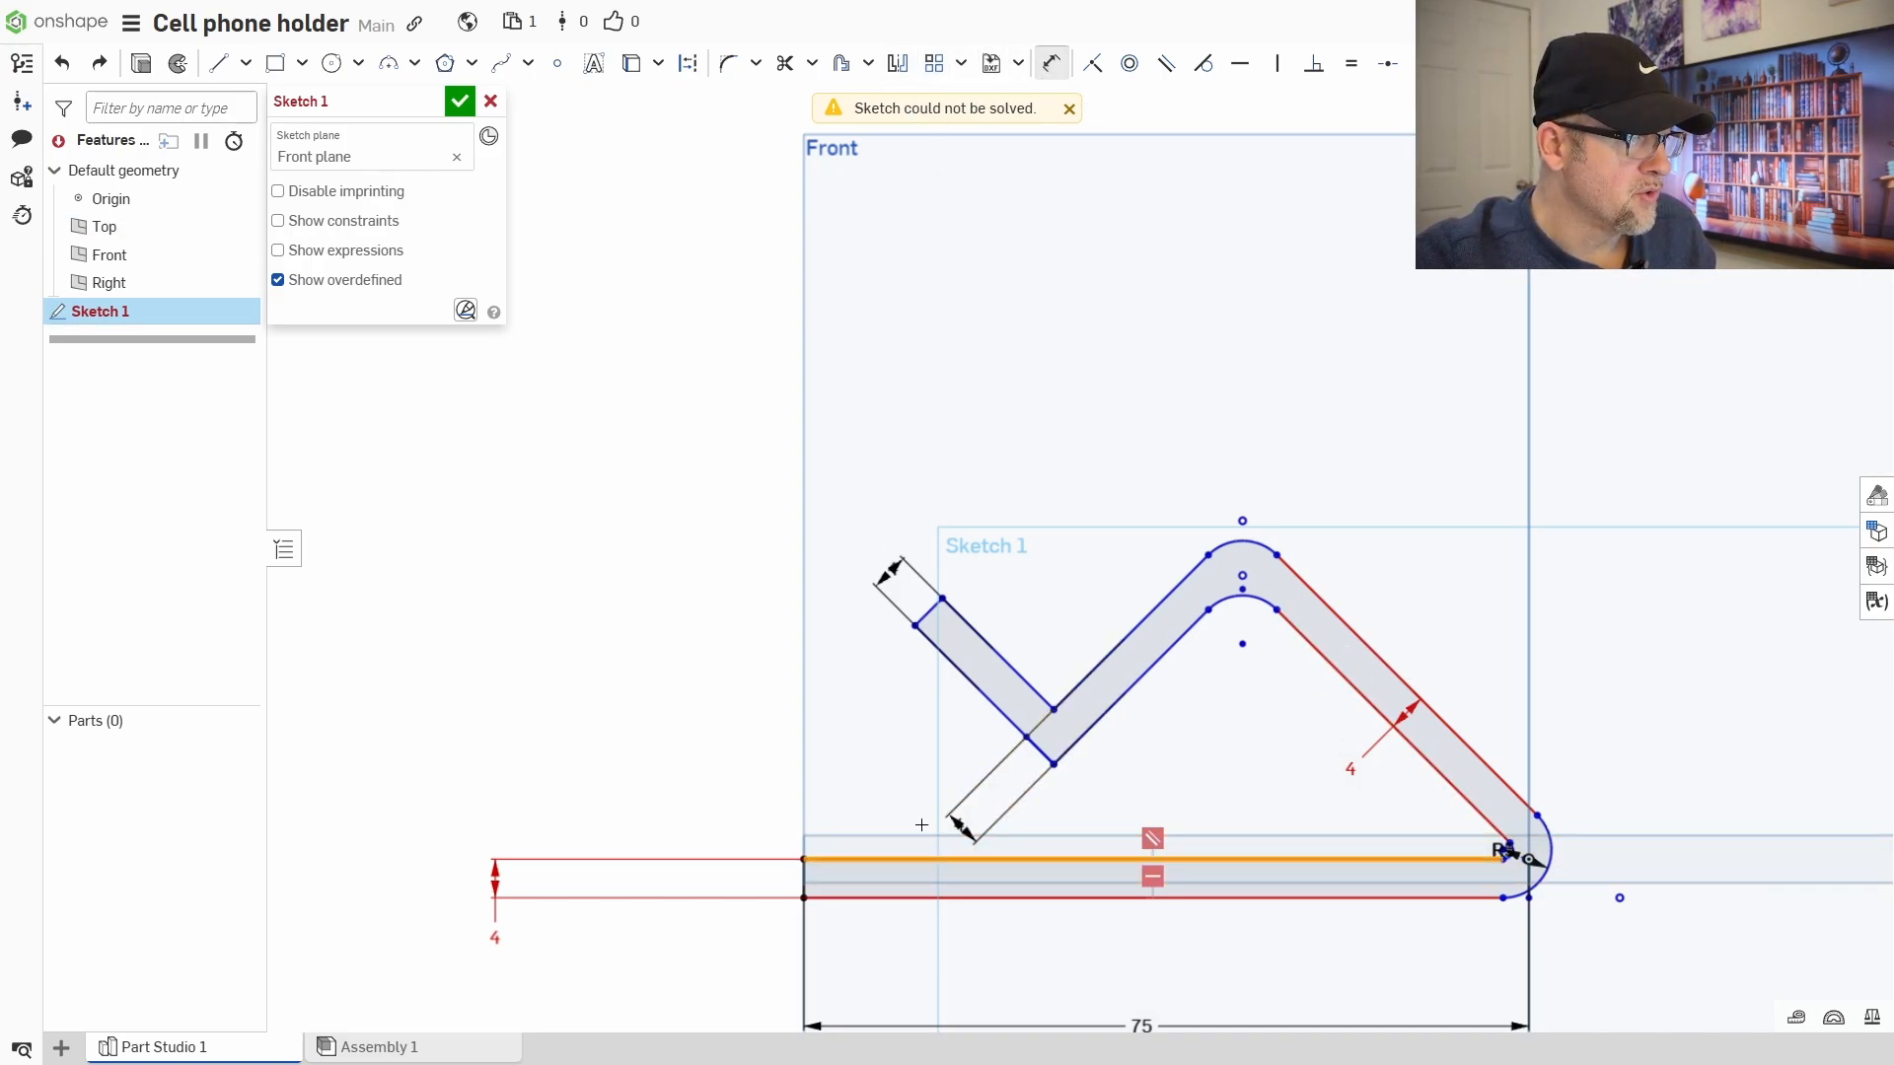
click(1283, 622)
click(1241, 728)
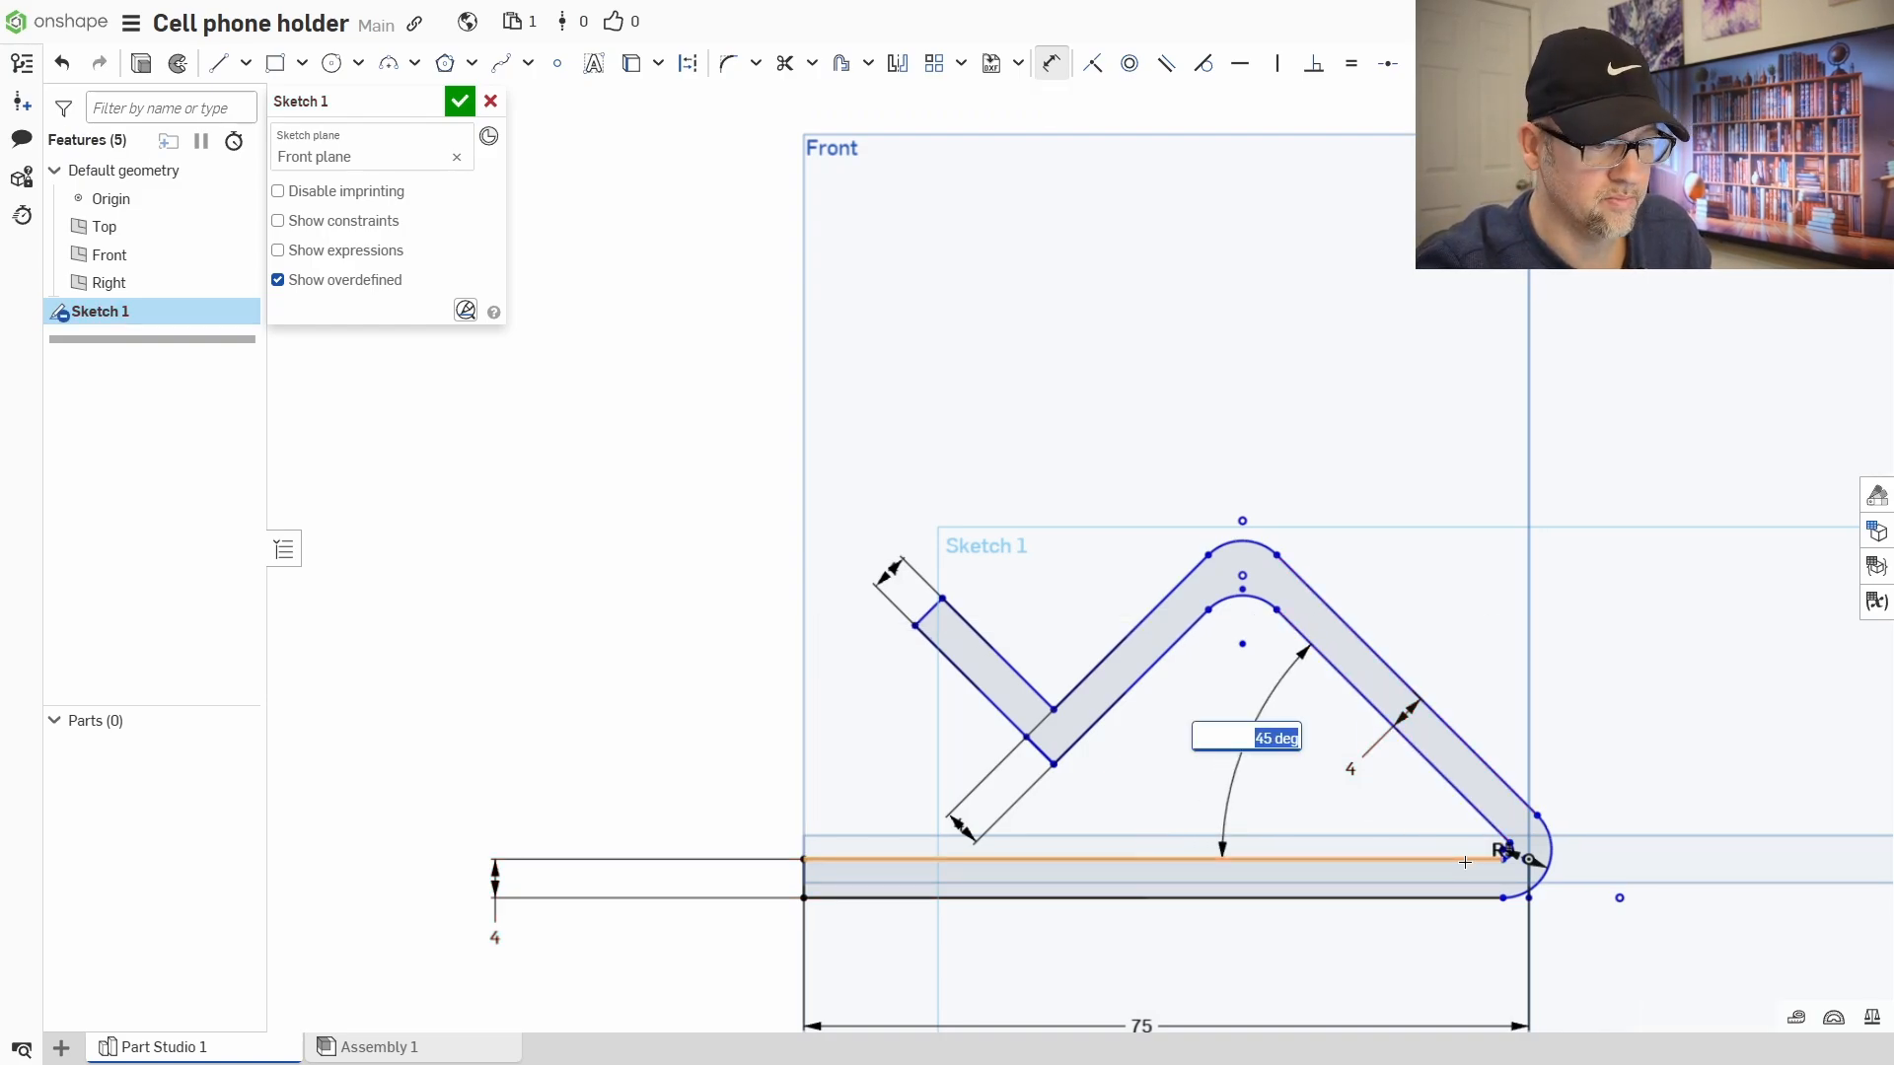
text(60)
key(Return)
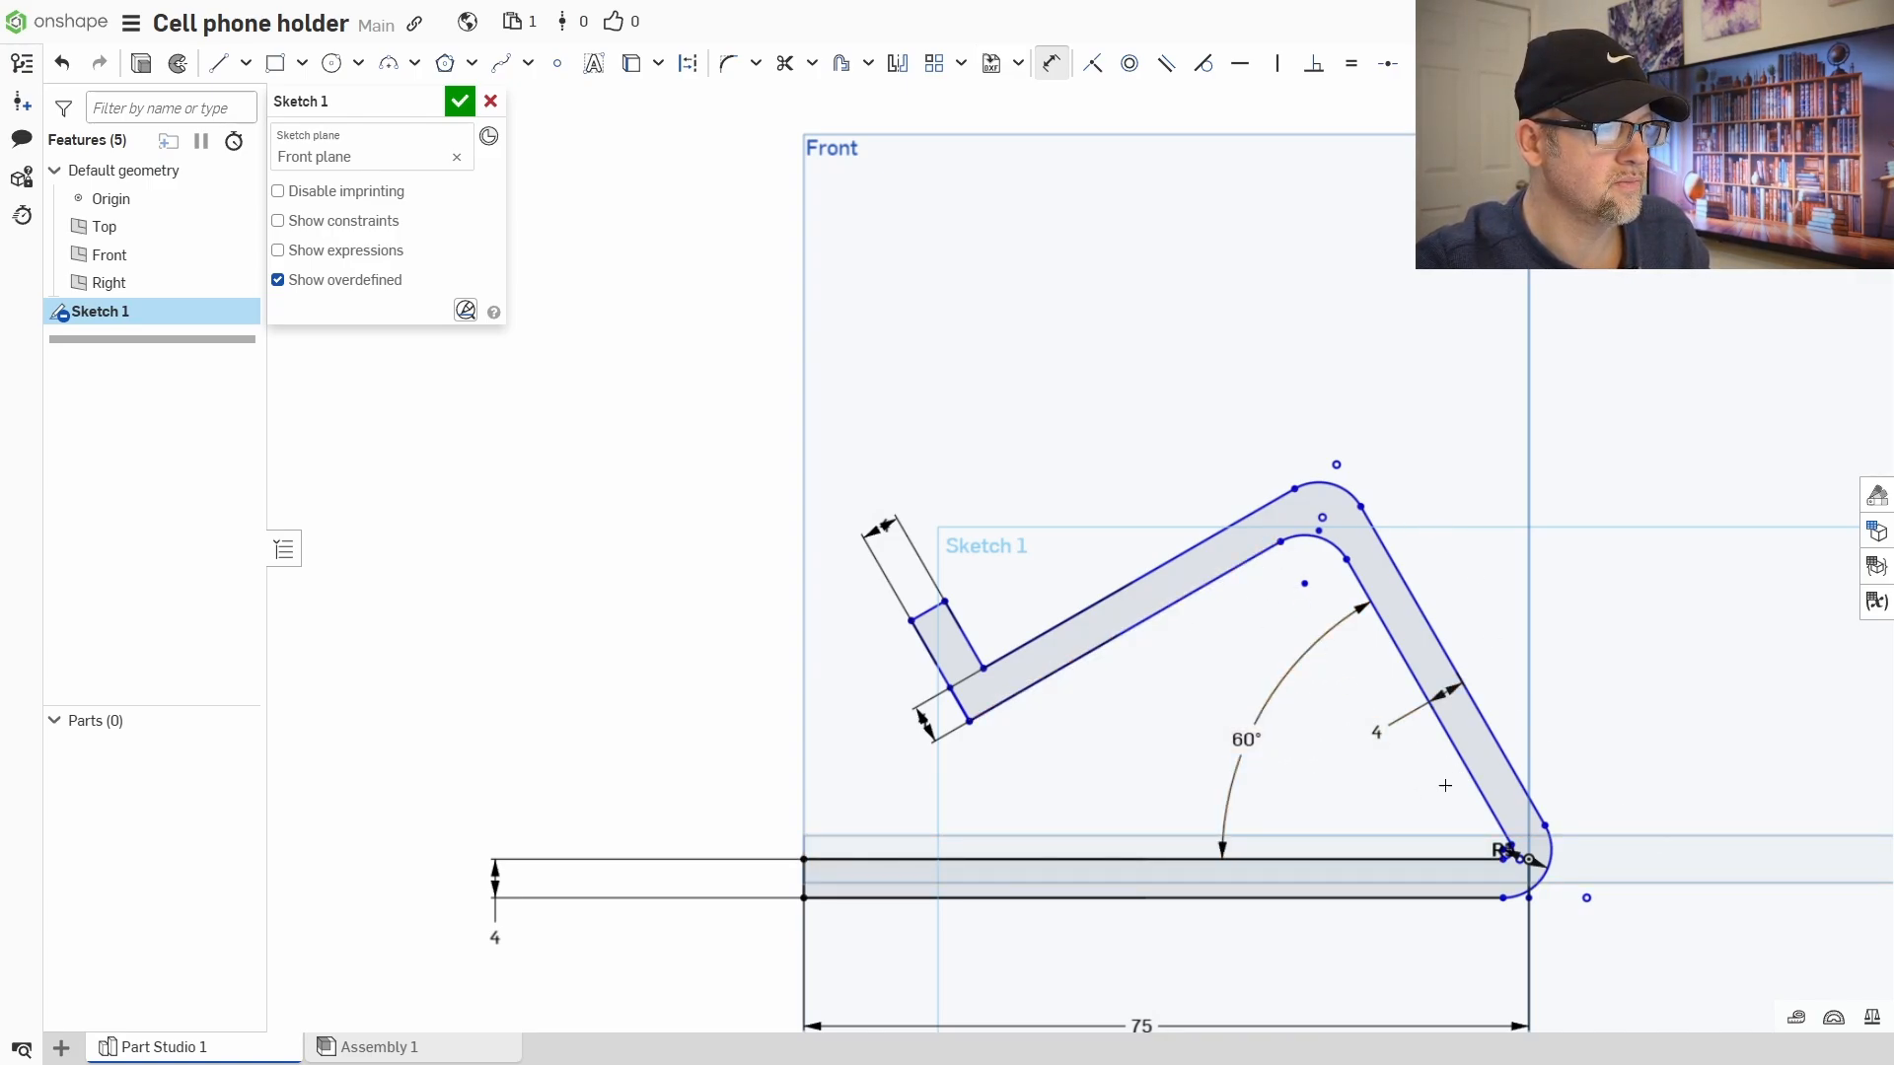
- Try a 30° angle between the base and the slanted arm, and undo the change
double_click(1245, 740)
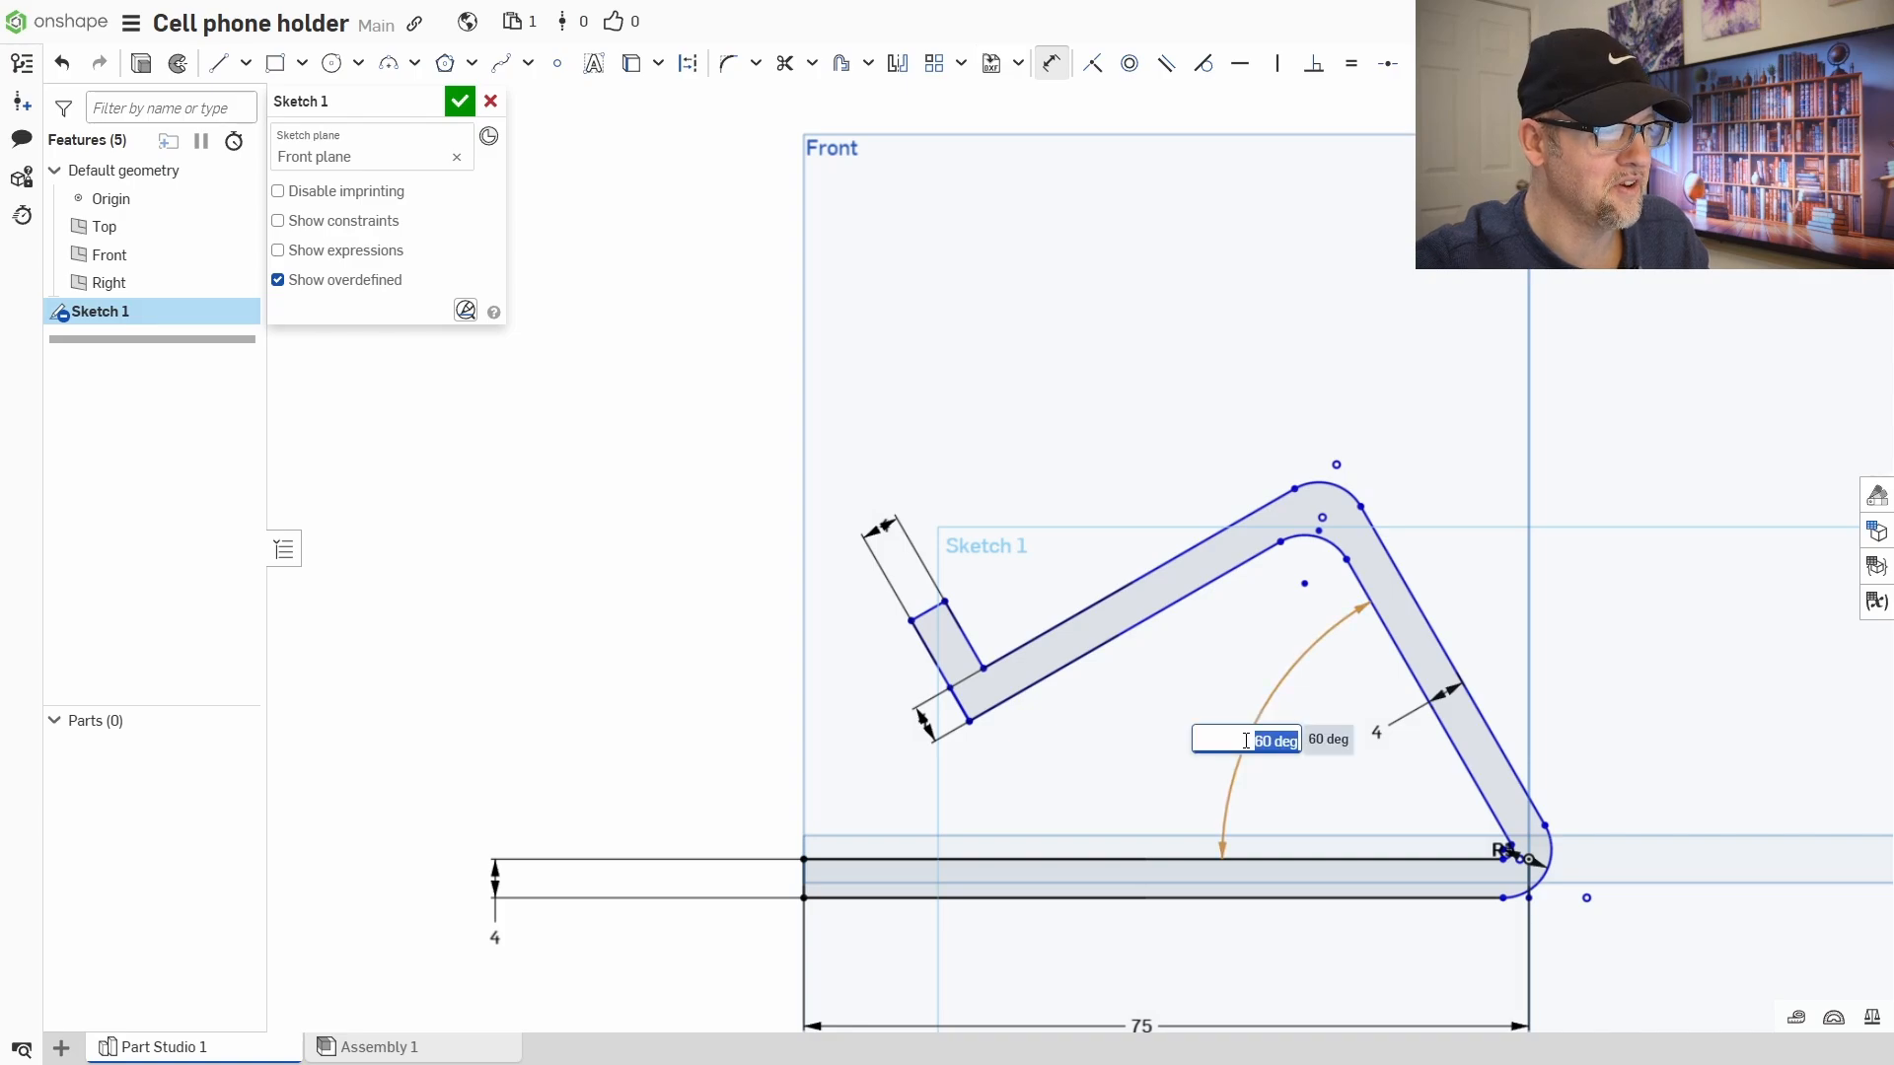
text(30)
key(Return)
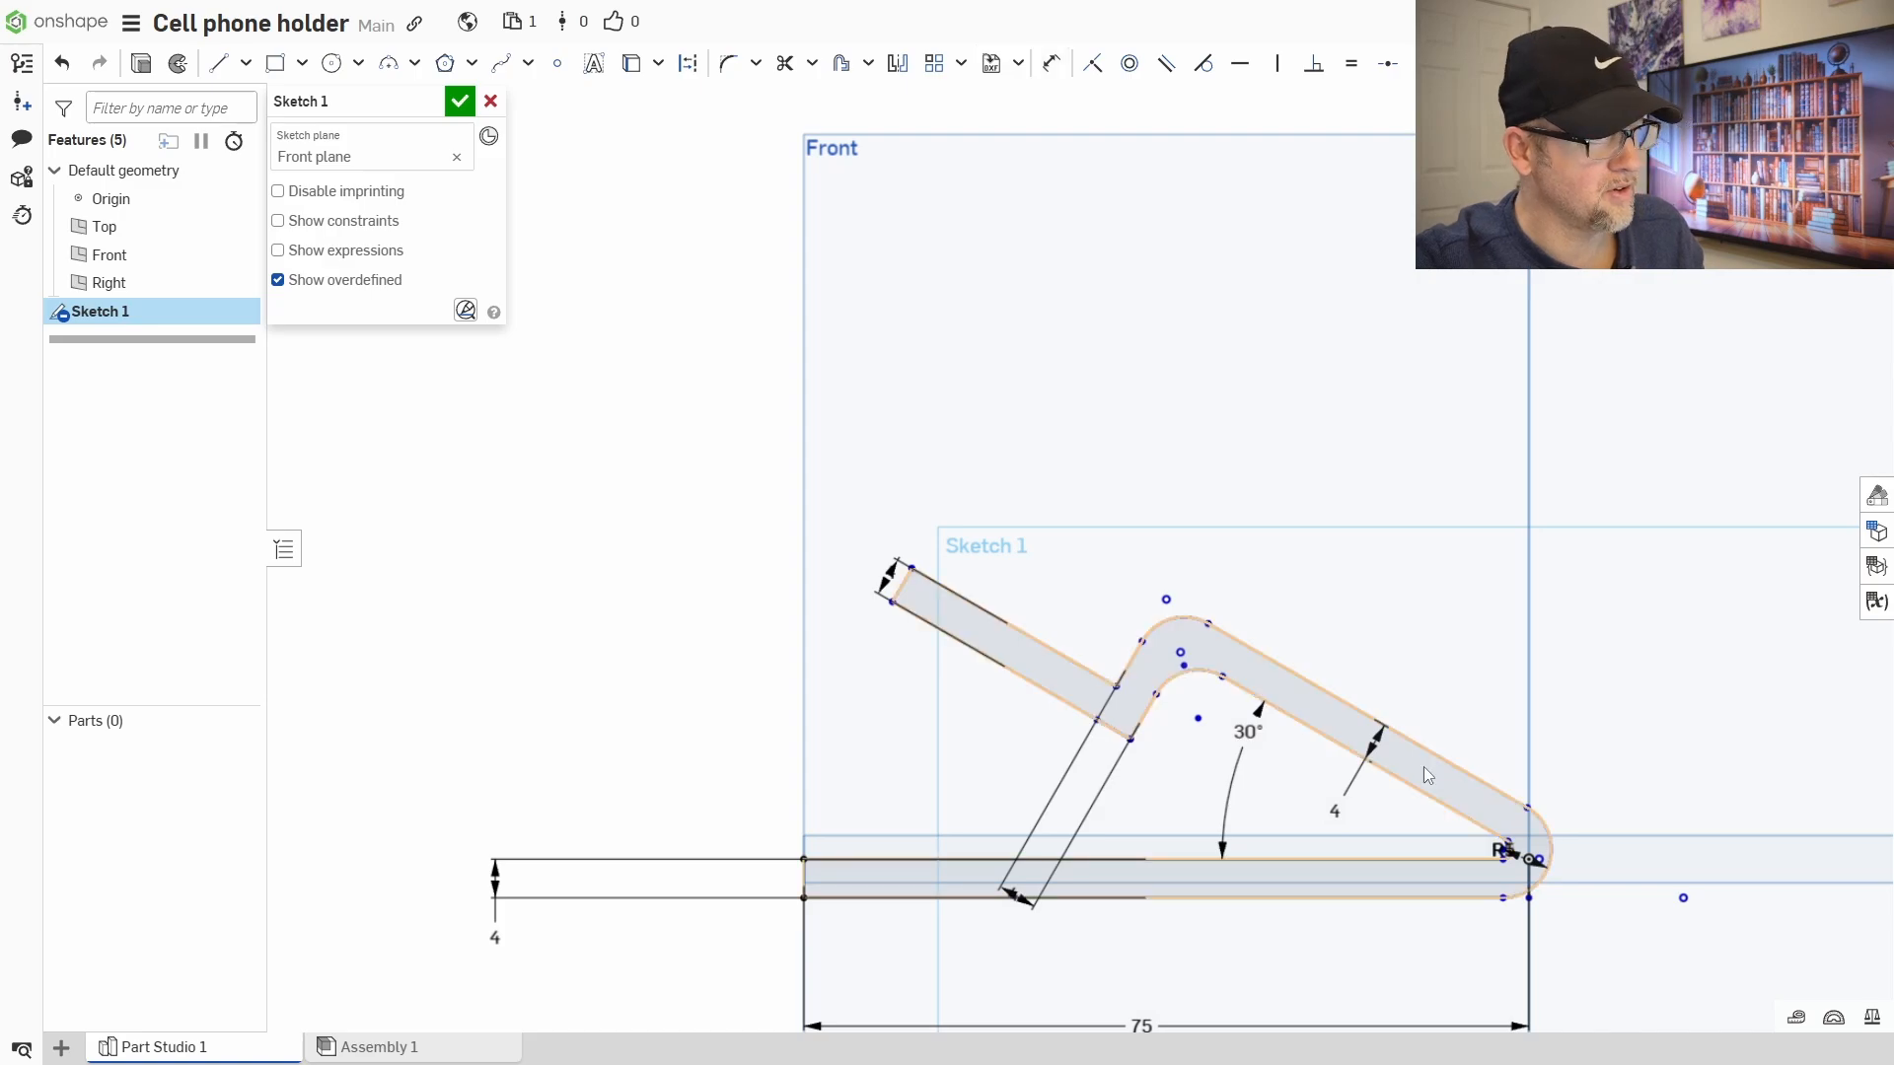
key(ctrl+z)
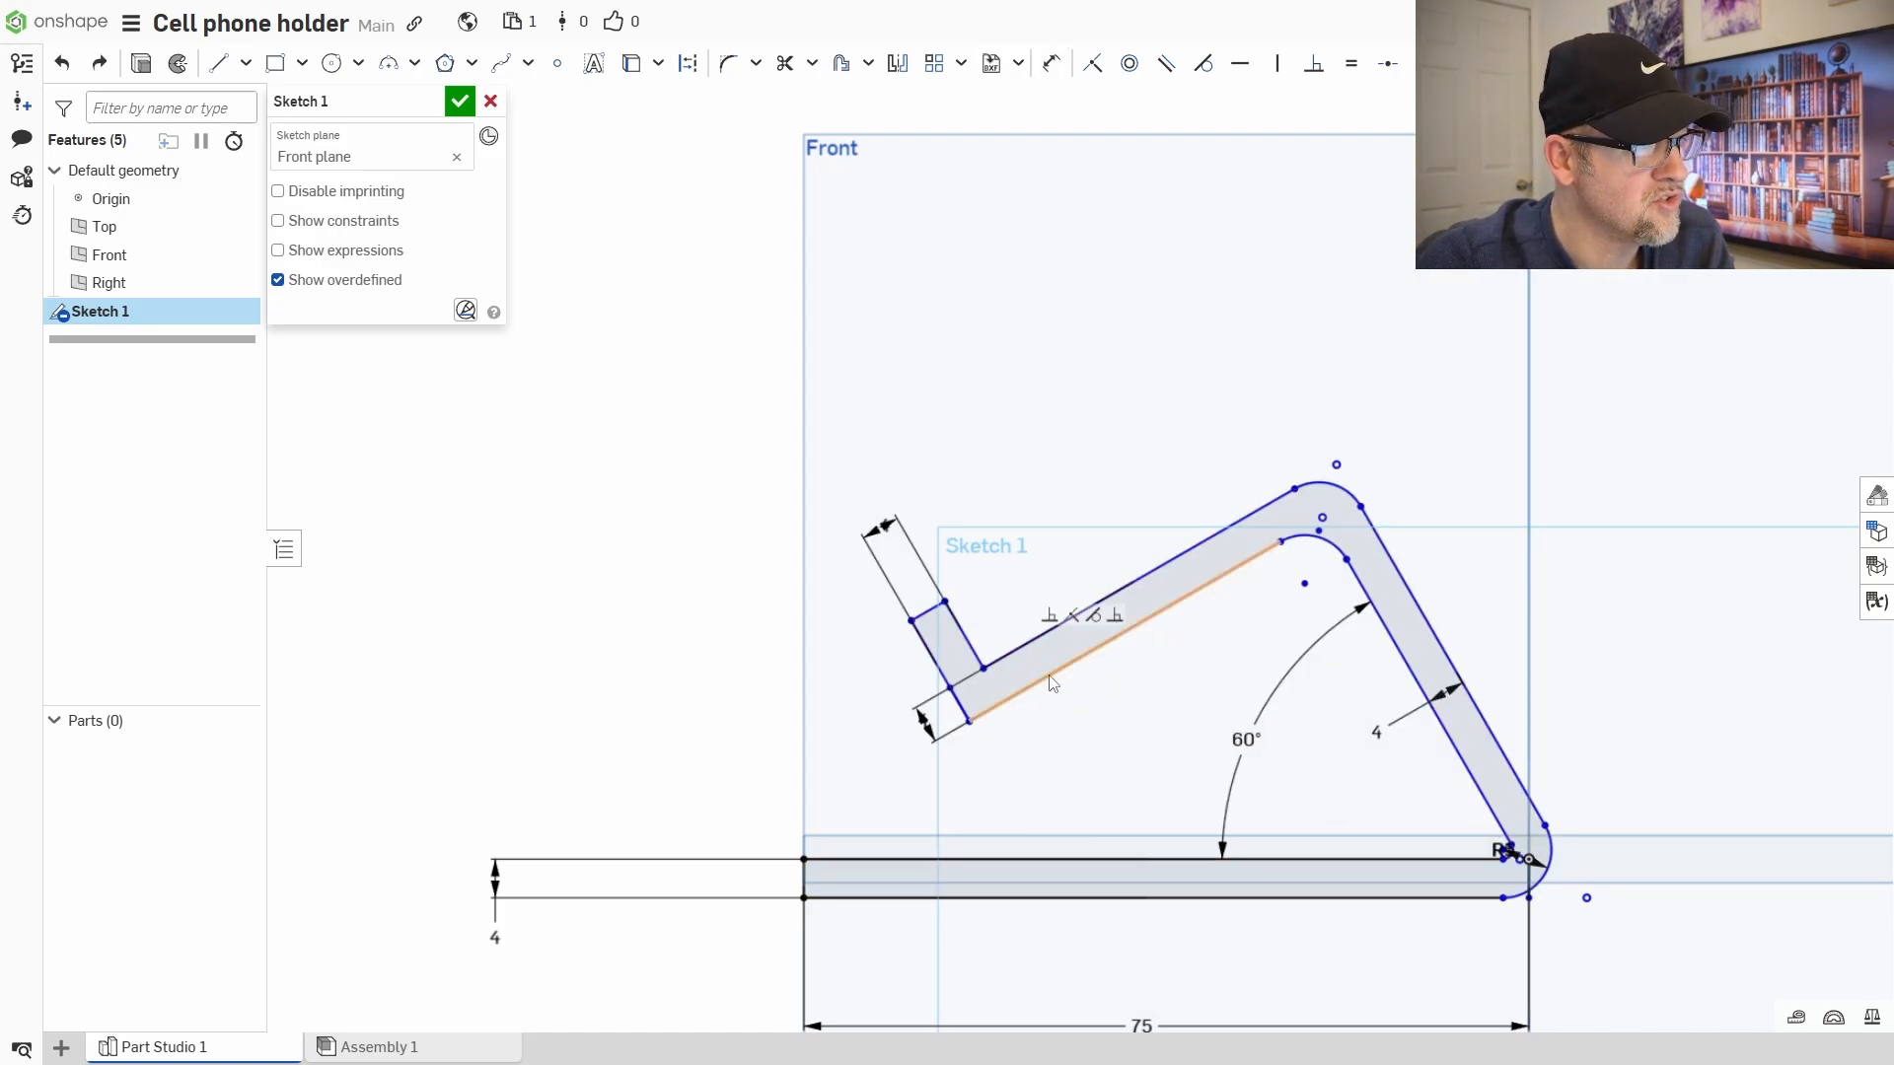
- Dimension the angle between the inner lines of the hooked leg and the slanted arm, accepting 90°
click(1051, 63)
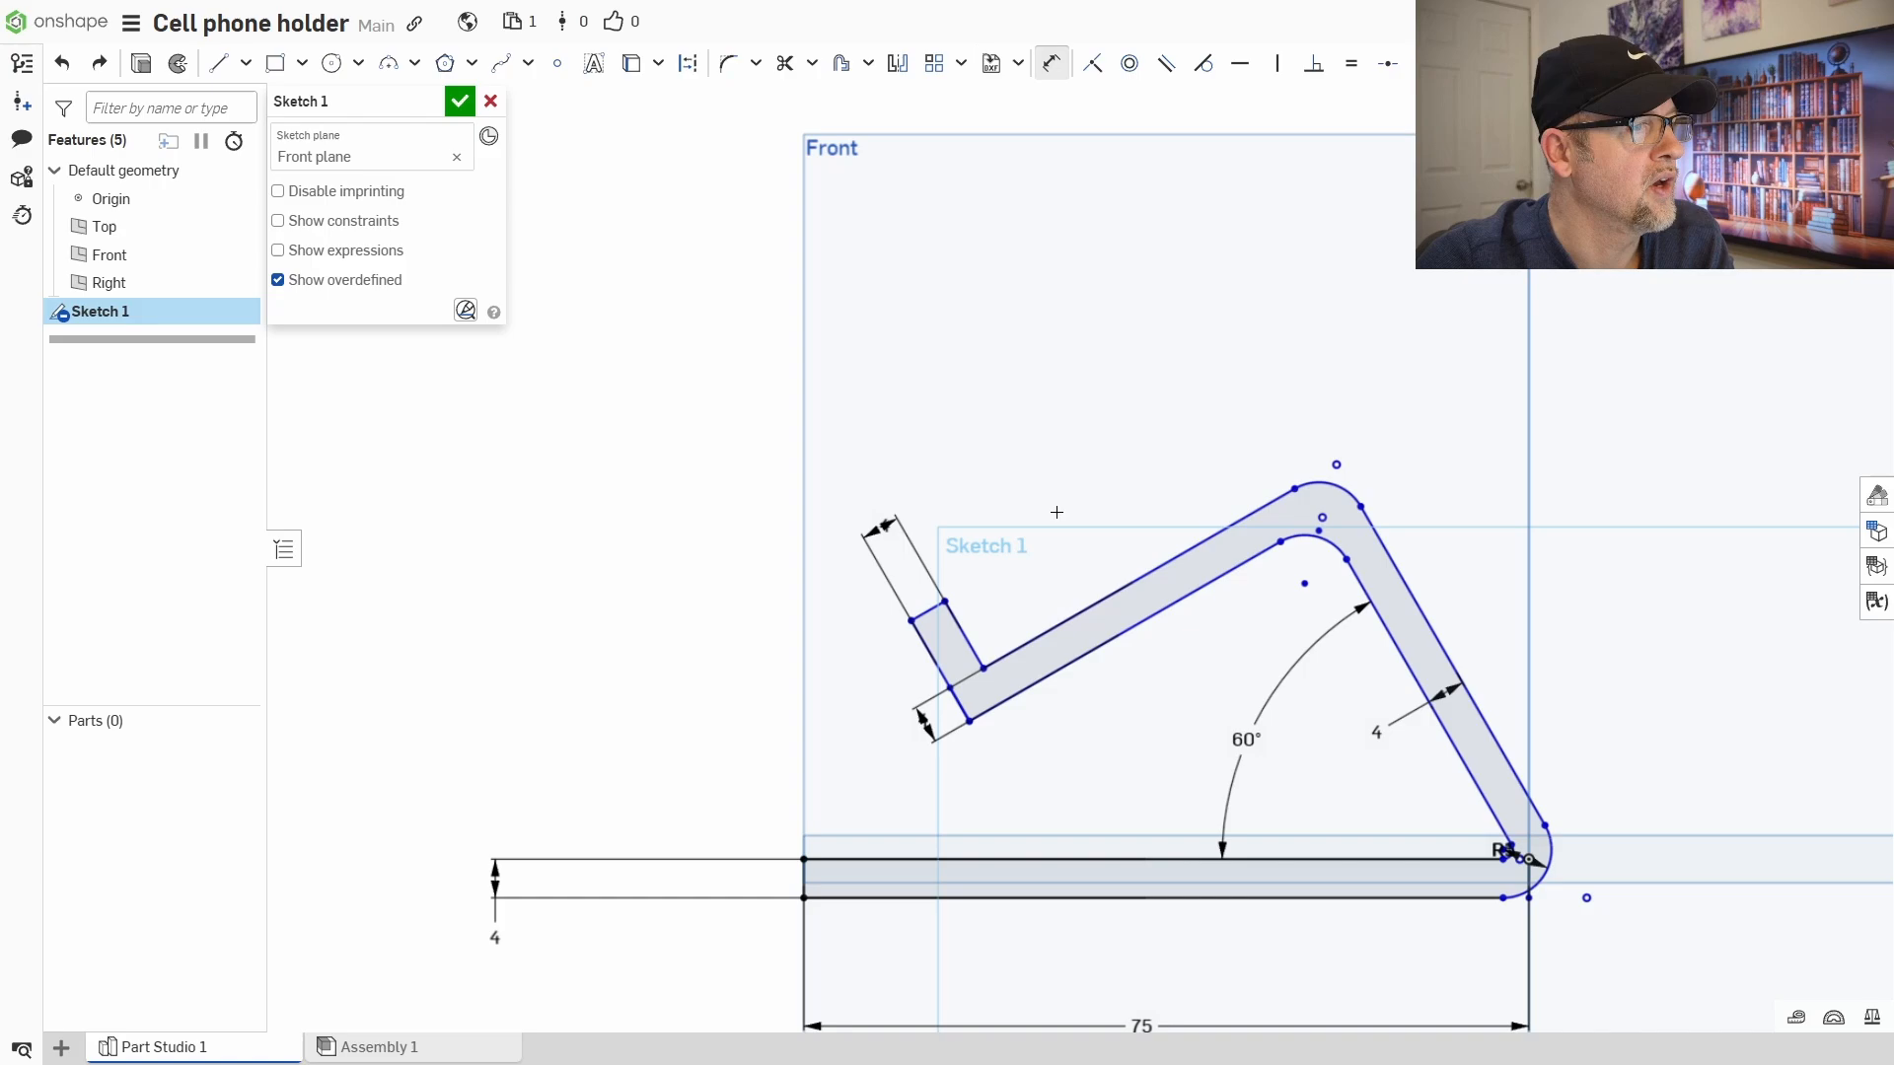
click(1026, 691)
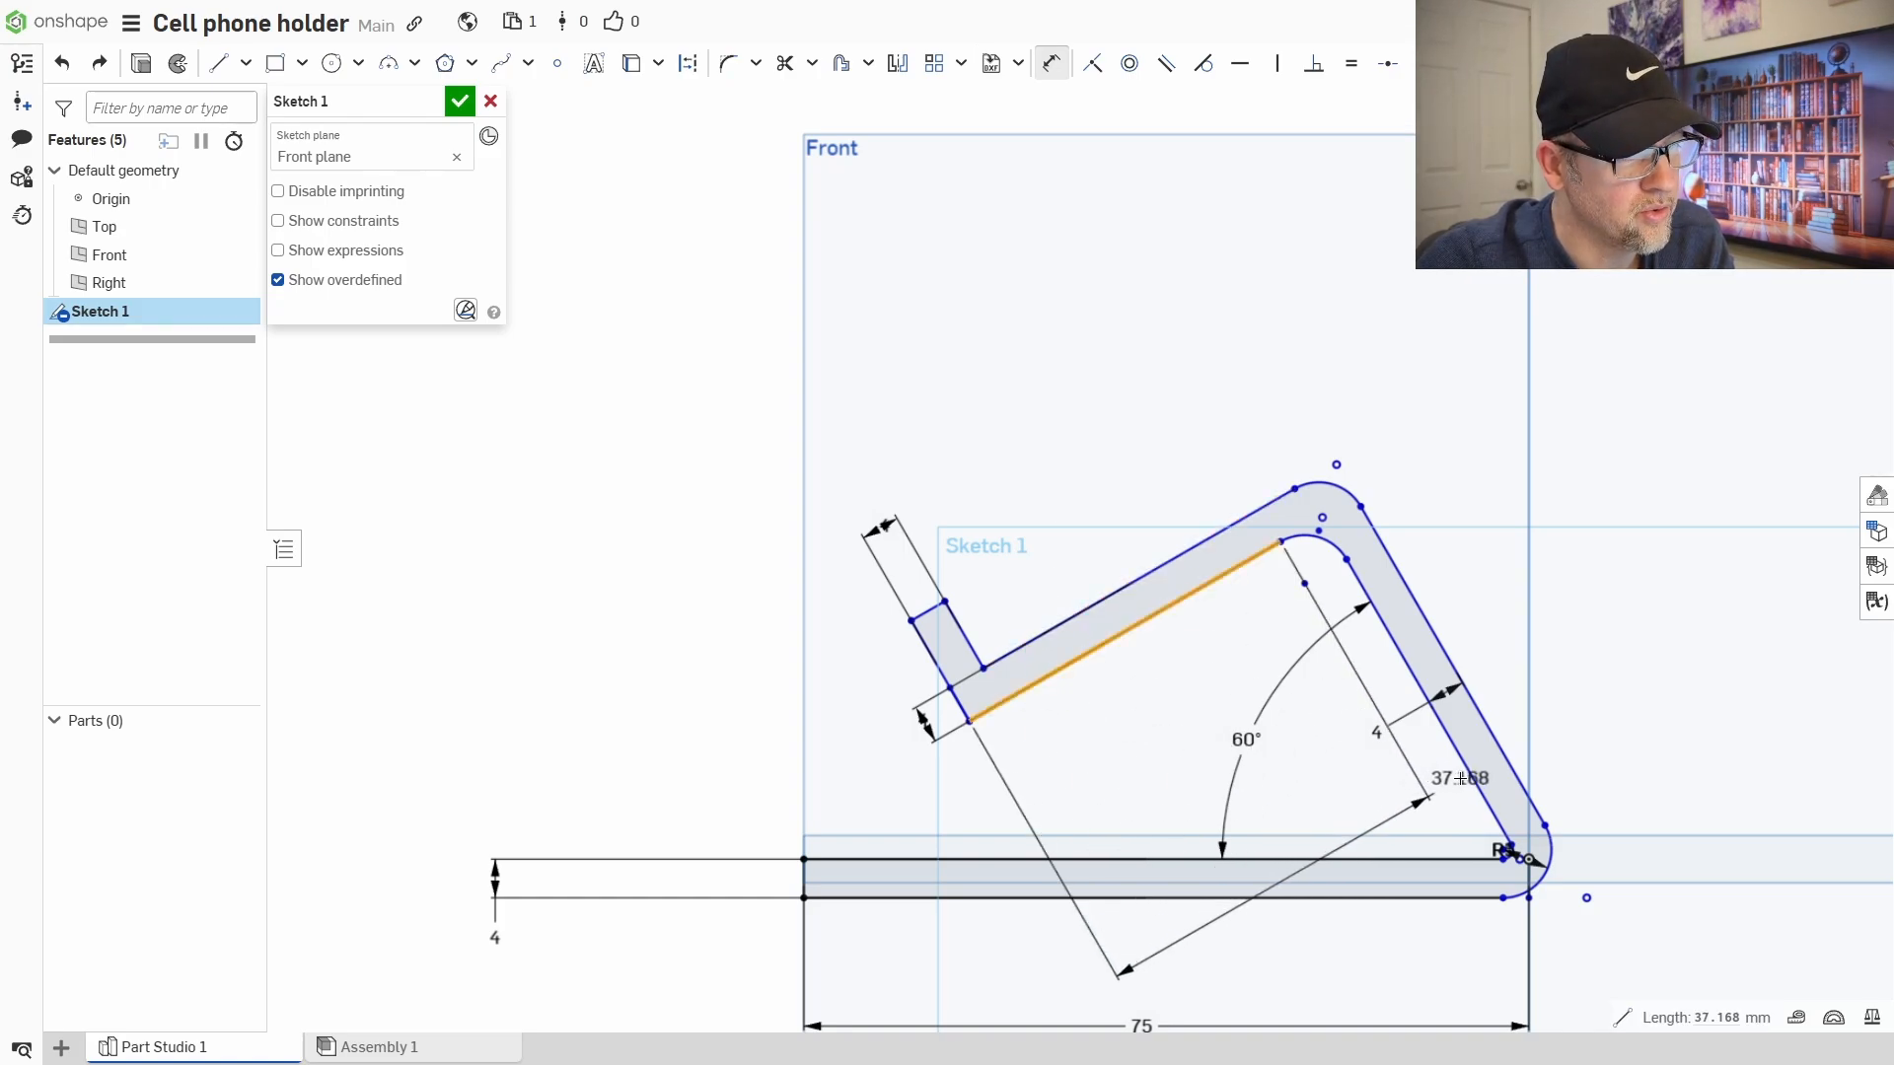
click(1463, 767)
click(1298, 714)
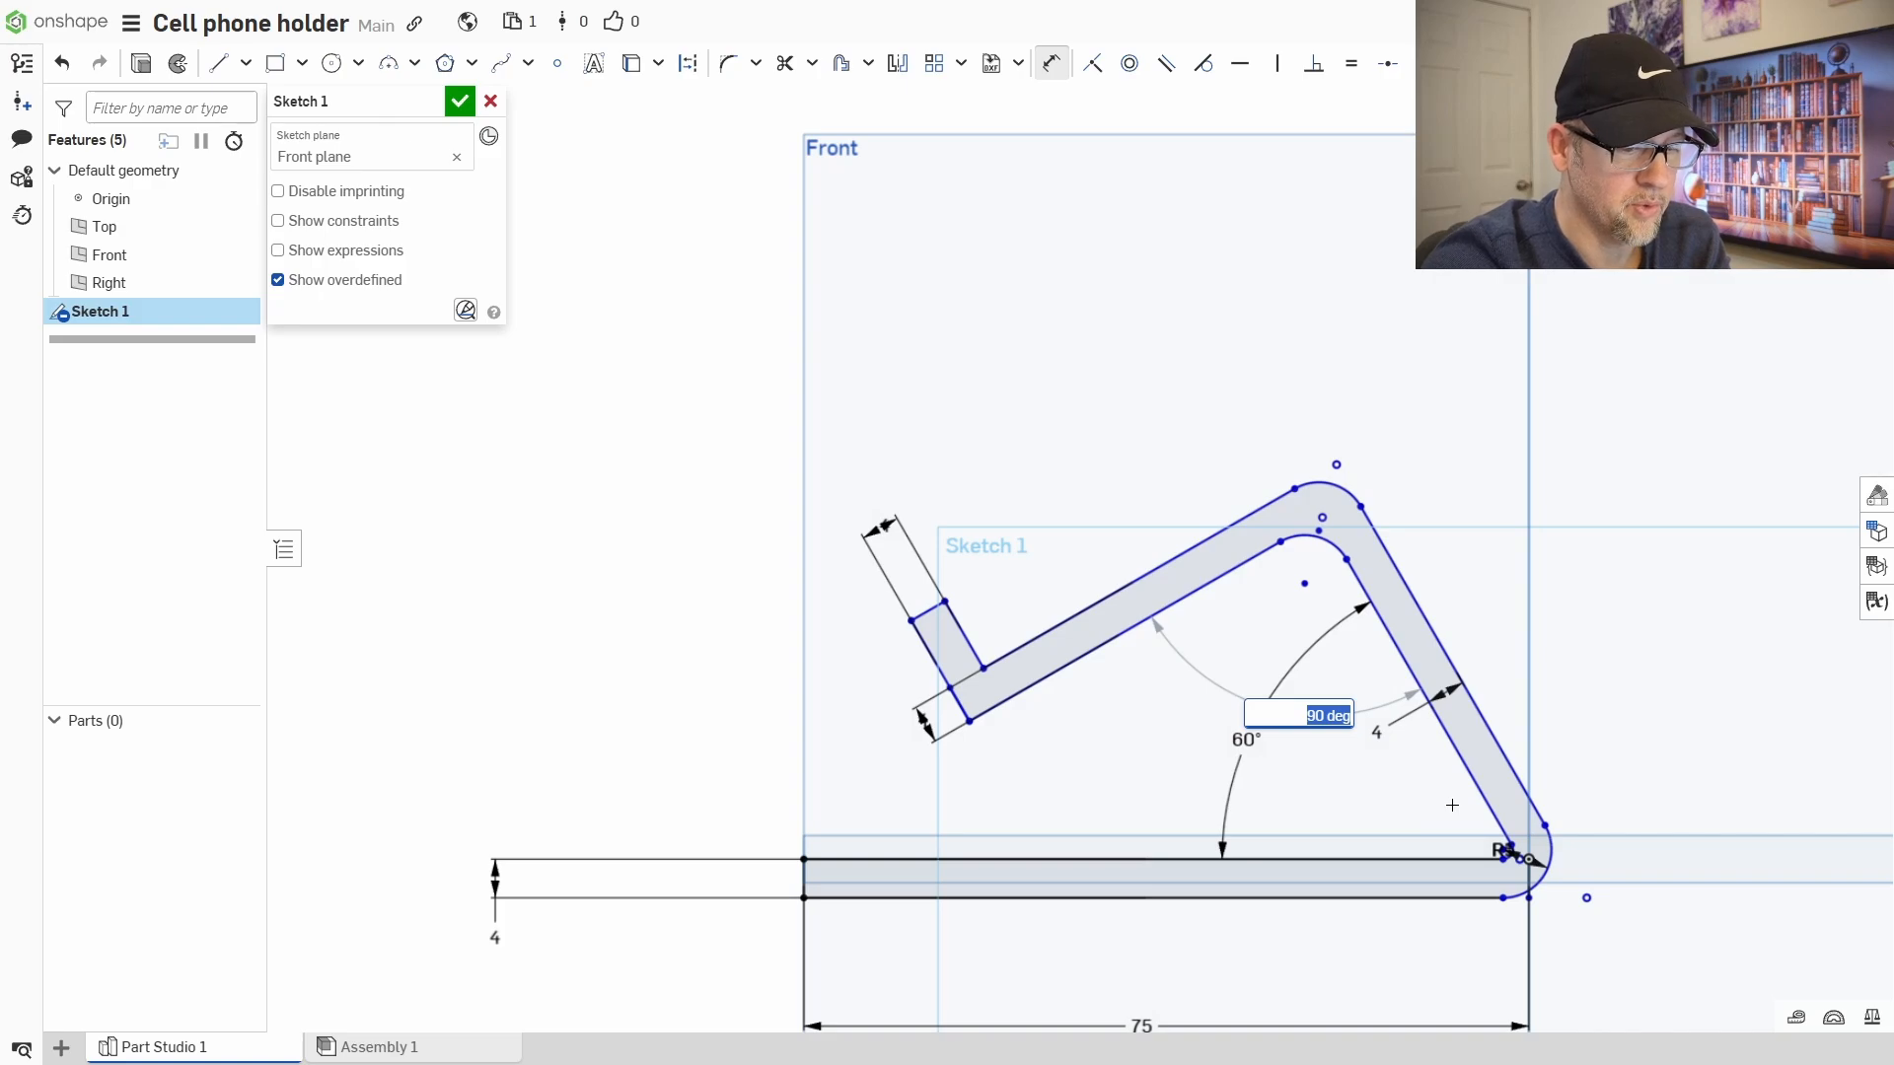
key(Return)
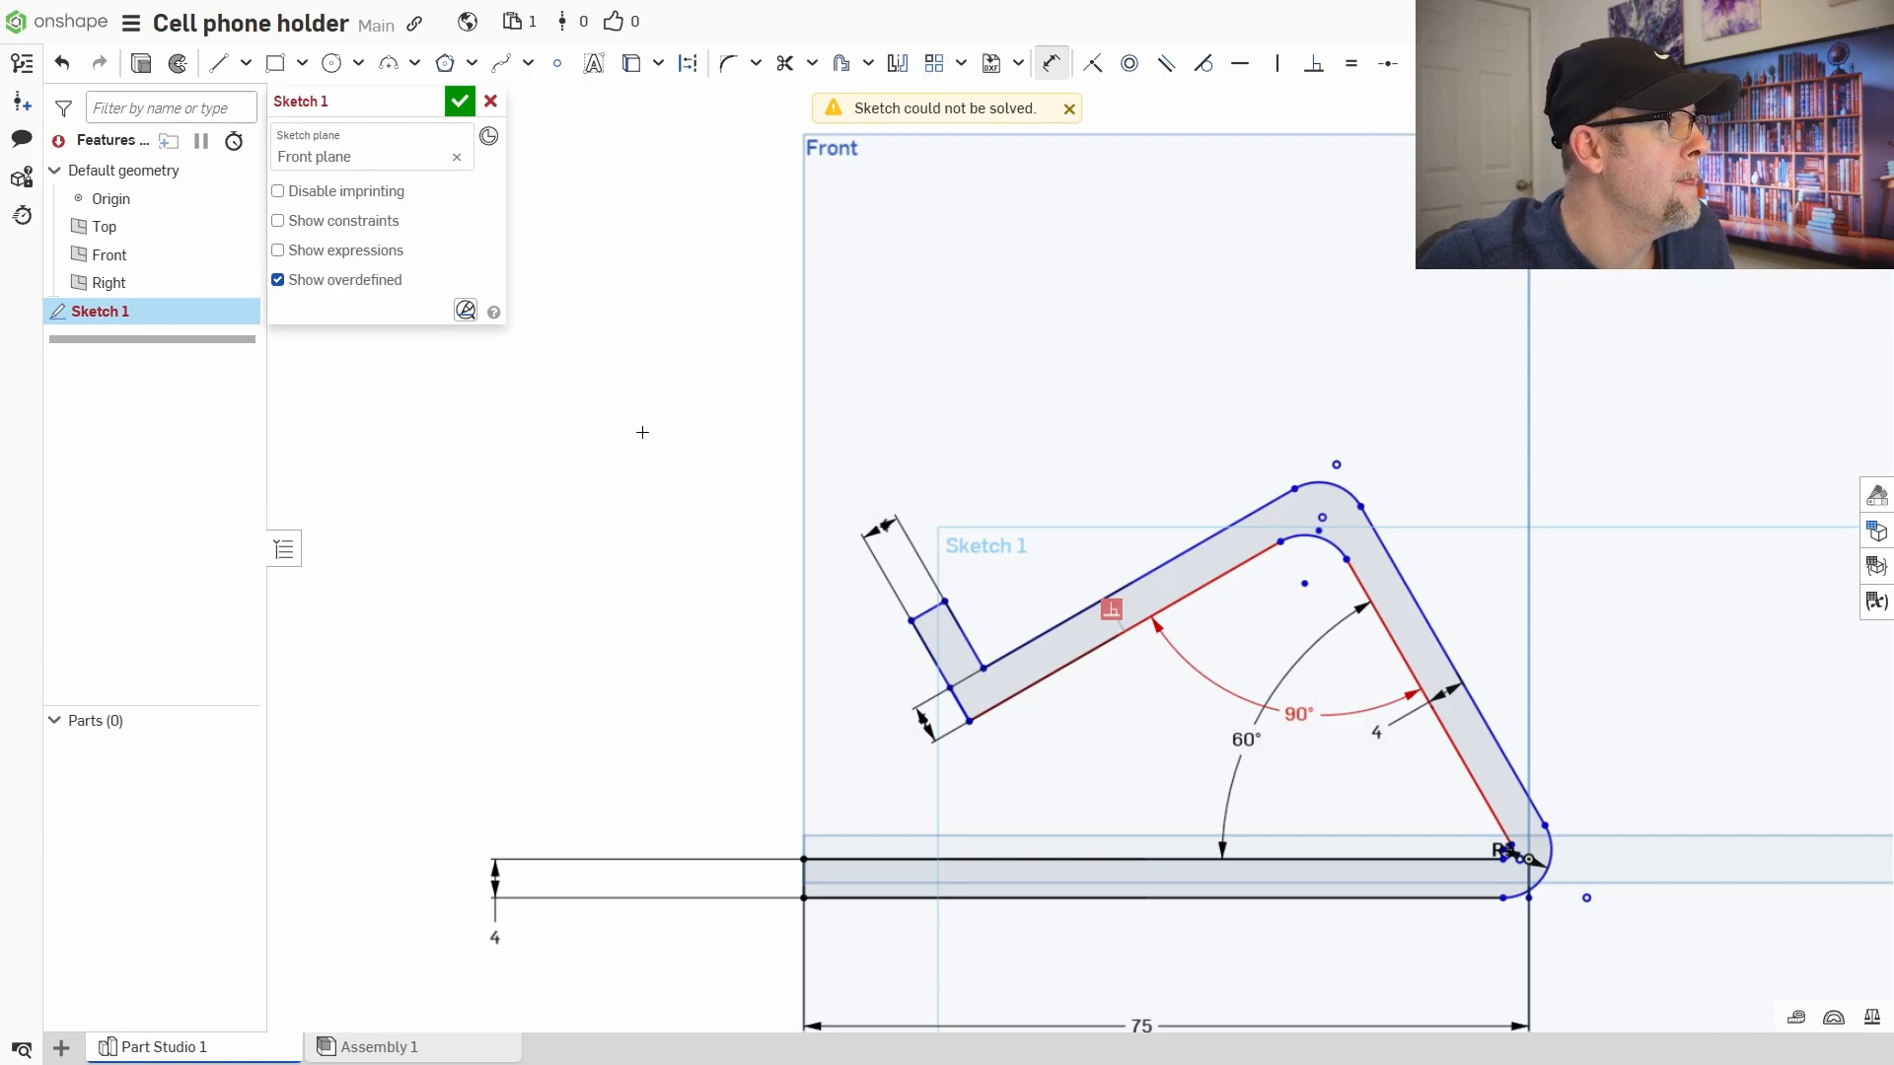
- Show the sketch constraints and delete the tangent constraints on the inner line of the slanted arm beside its 4 mm dimension
click(278, 220)
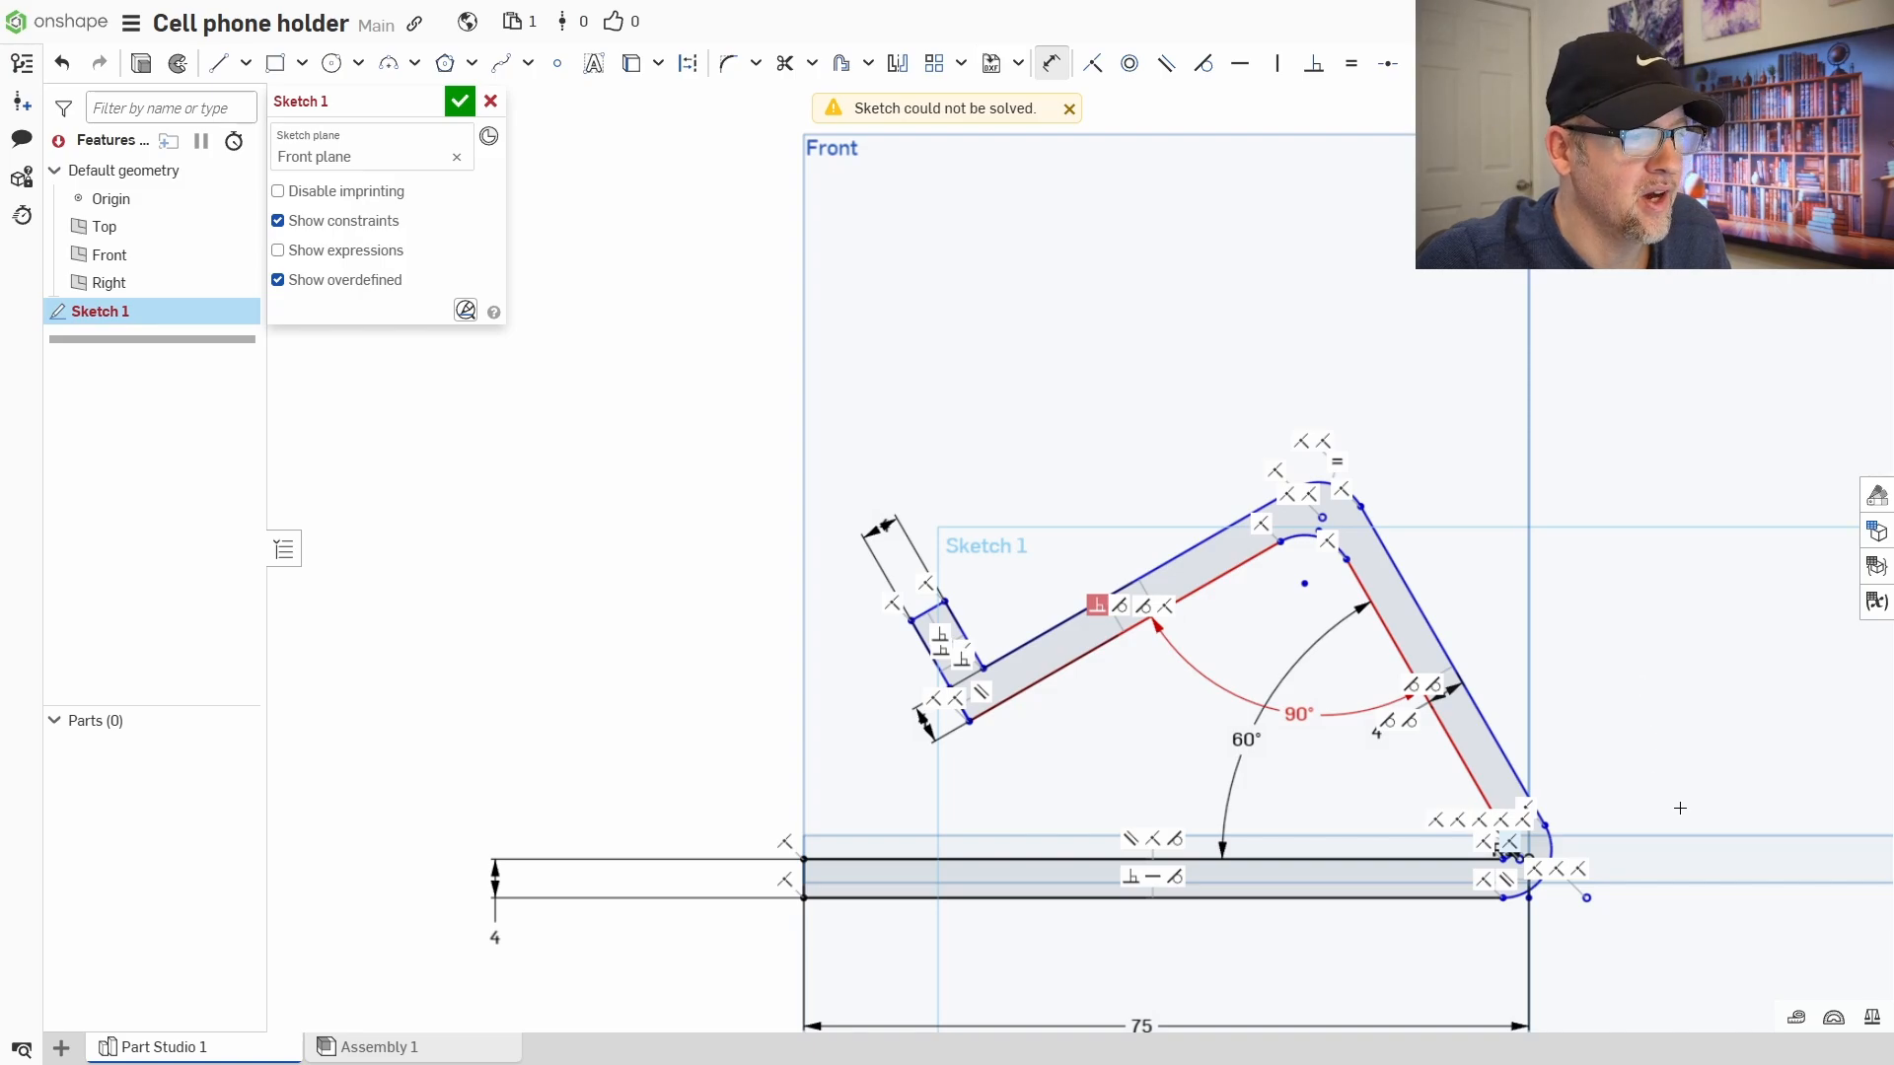
click(1385, 727)
key(Delete)
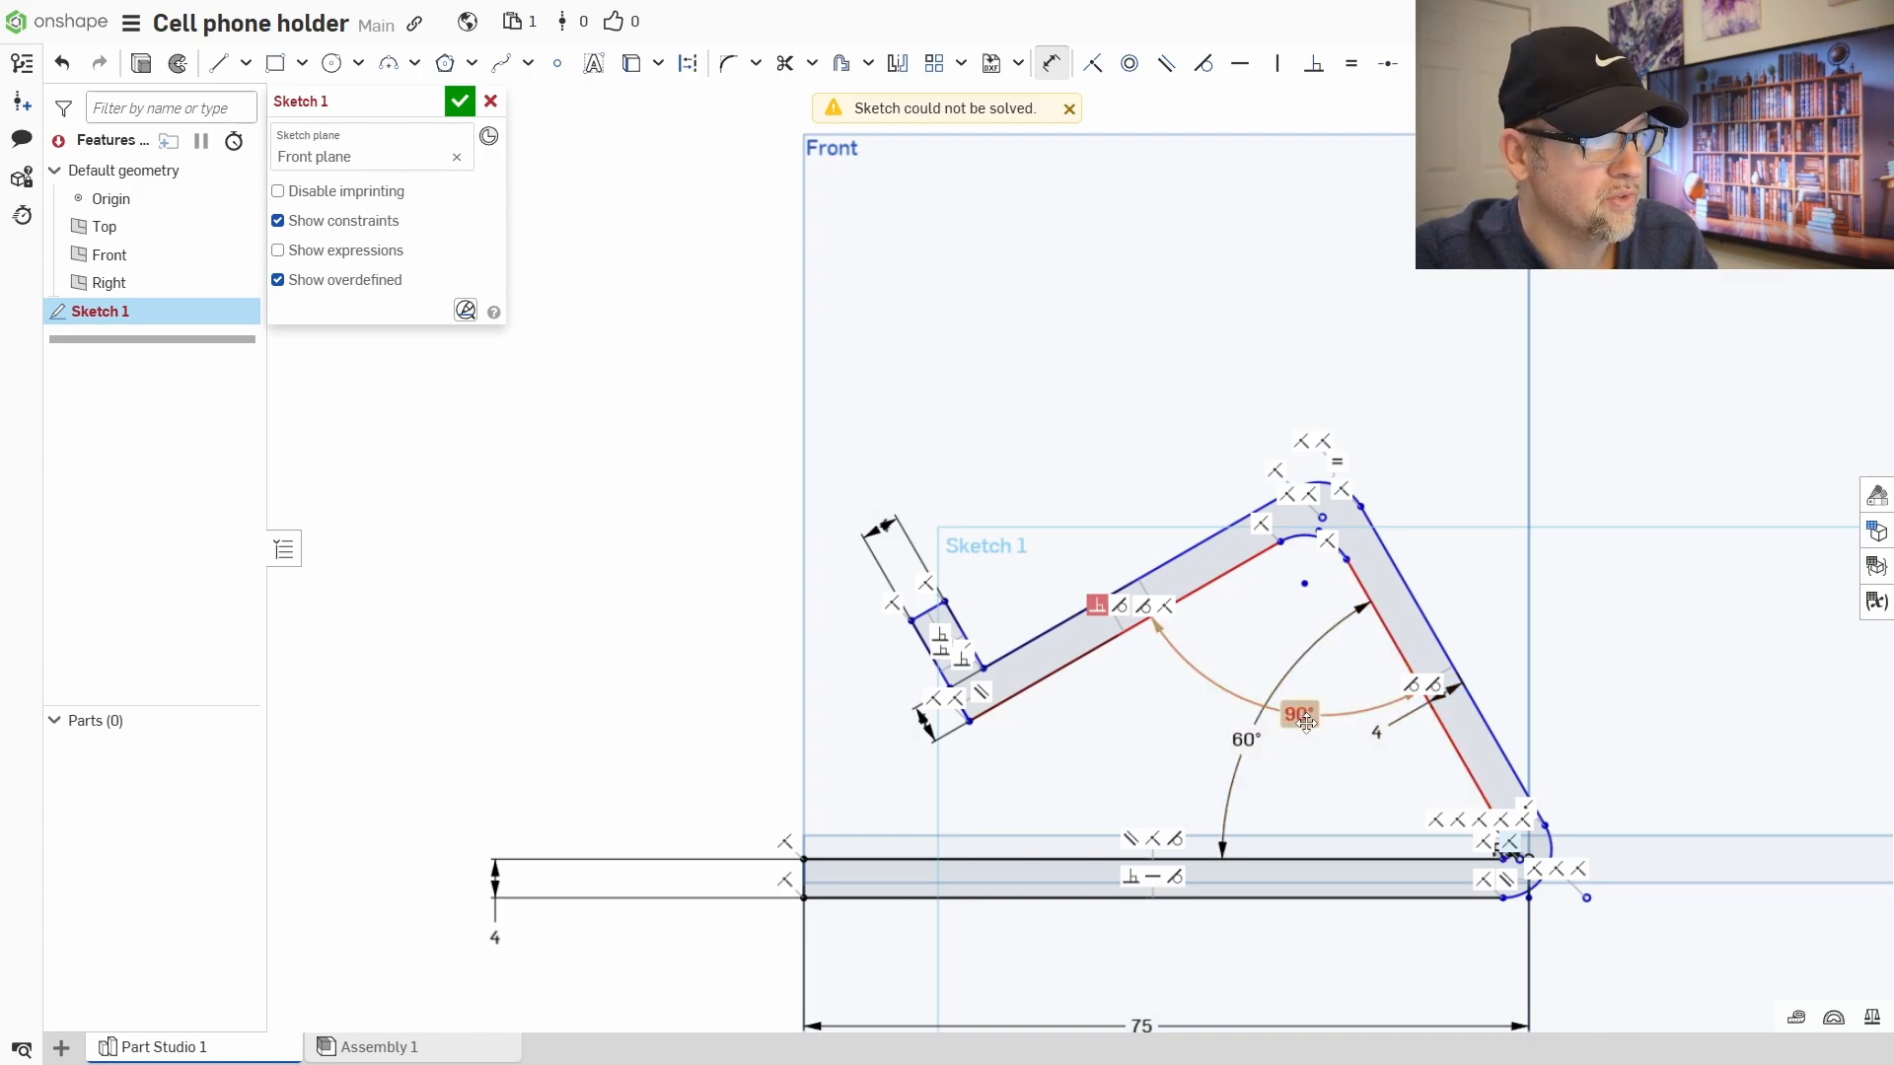
double_click(1269, 718)
key(Escape)
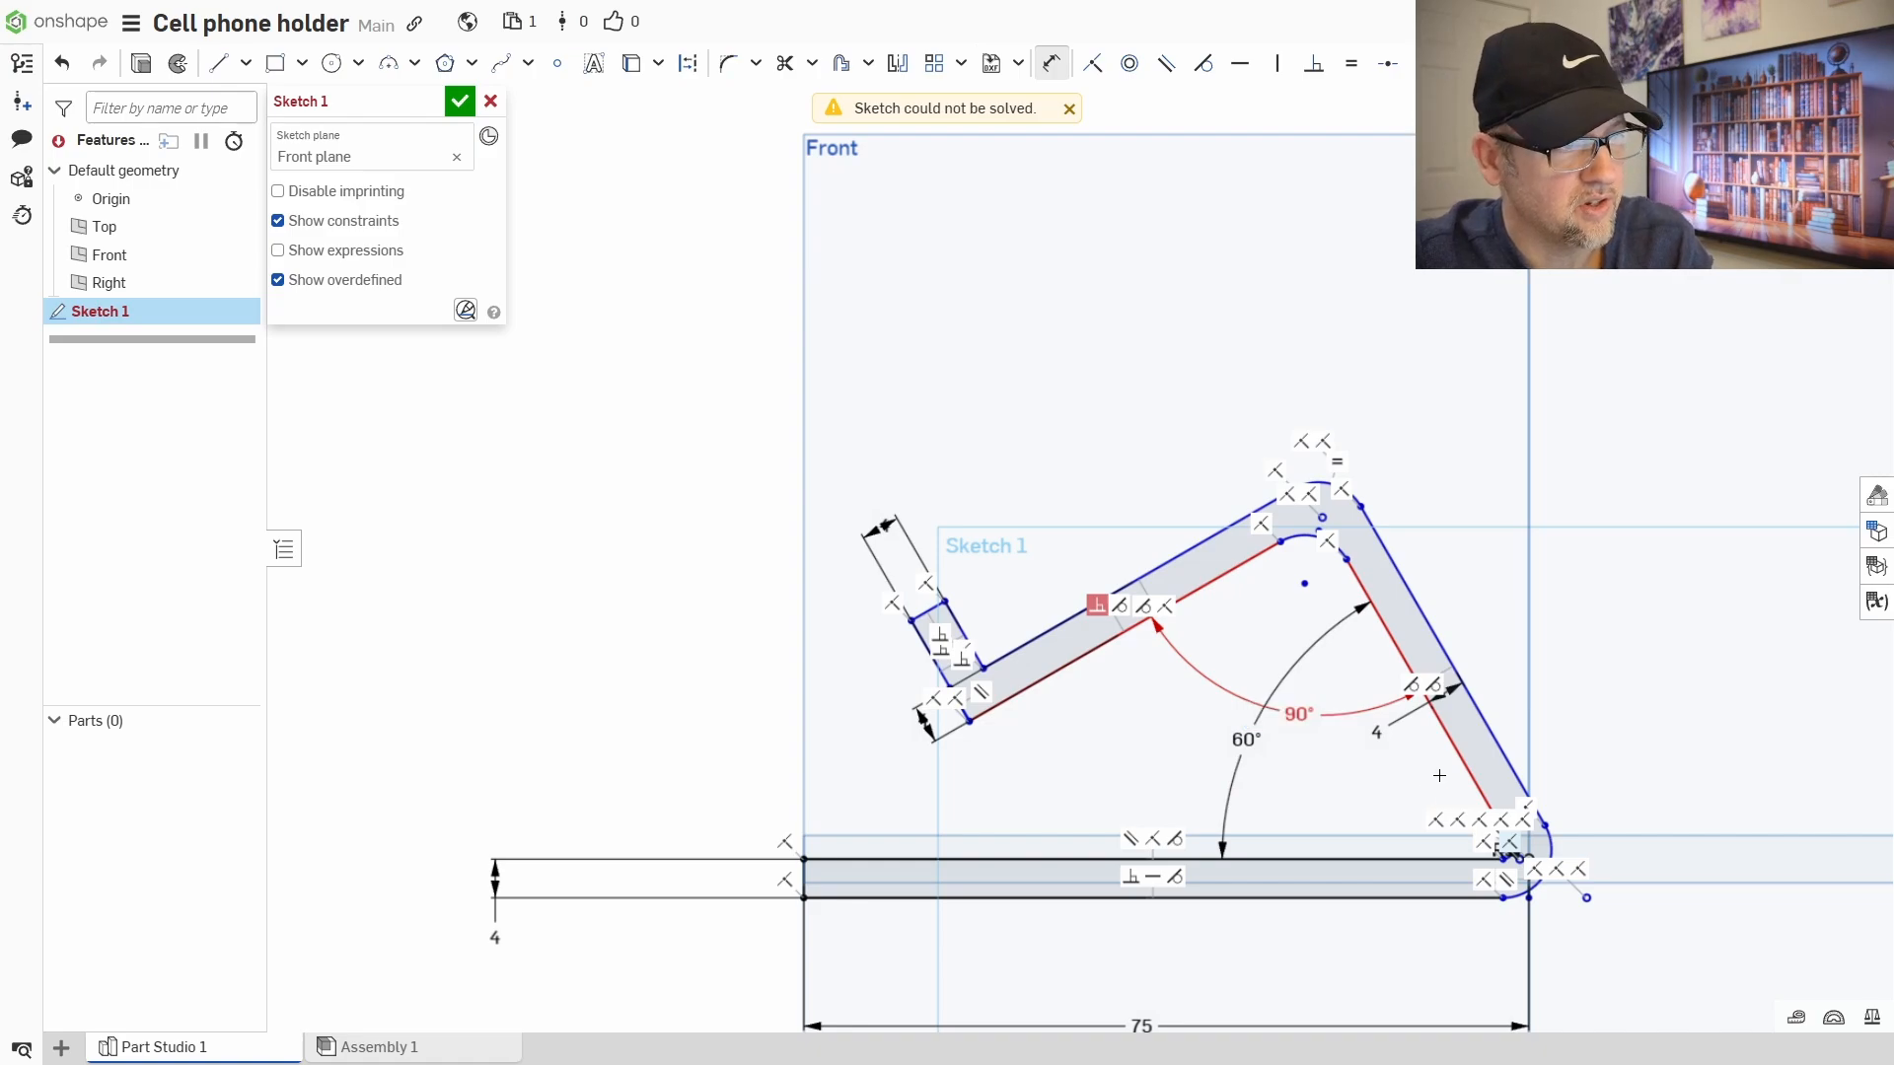
- Delete the coincident, tangent and conflicting perpendicular constraints along the middle of the hooked leg
click(1165, 606)
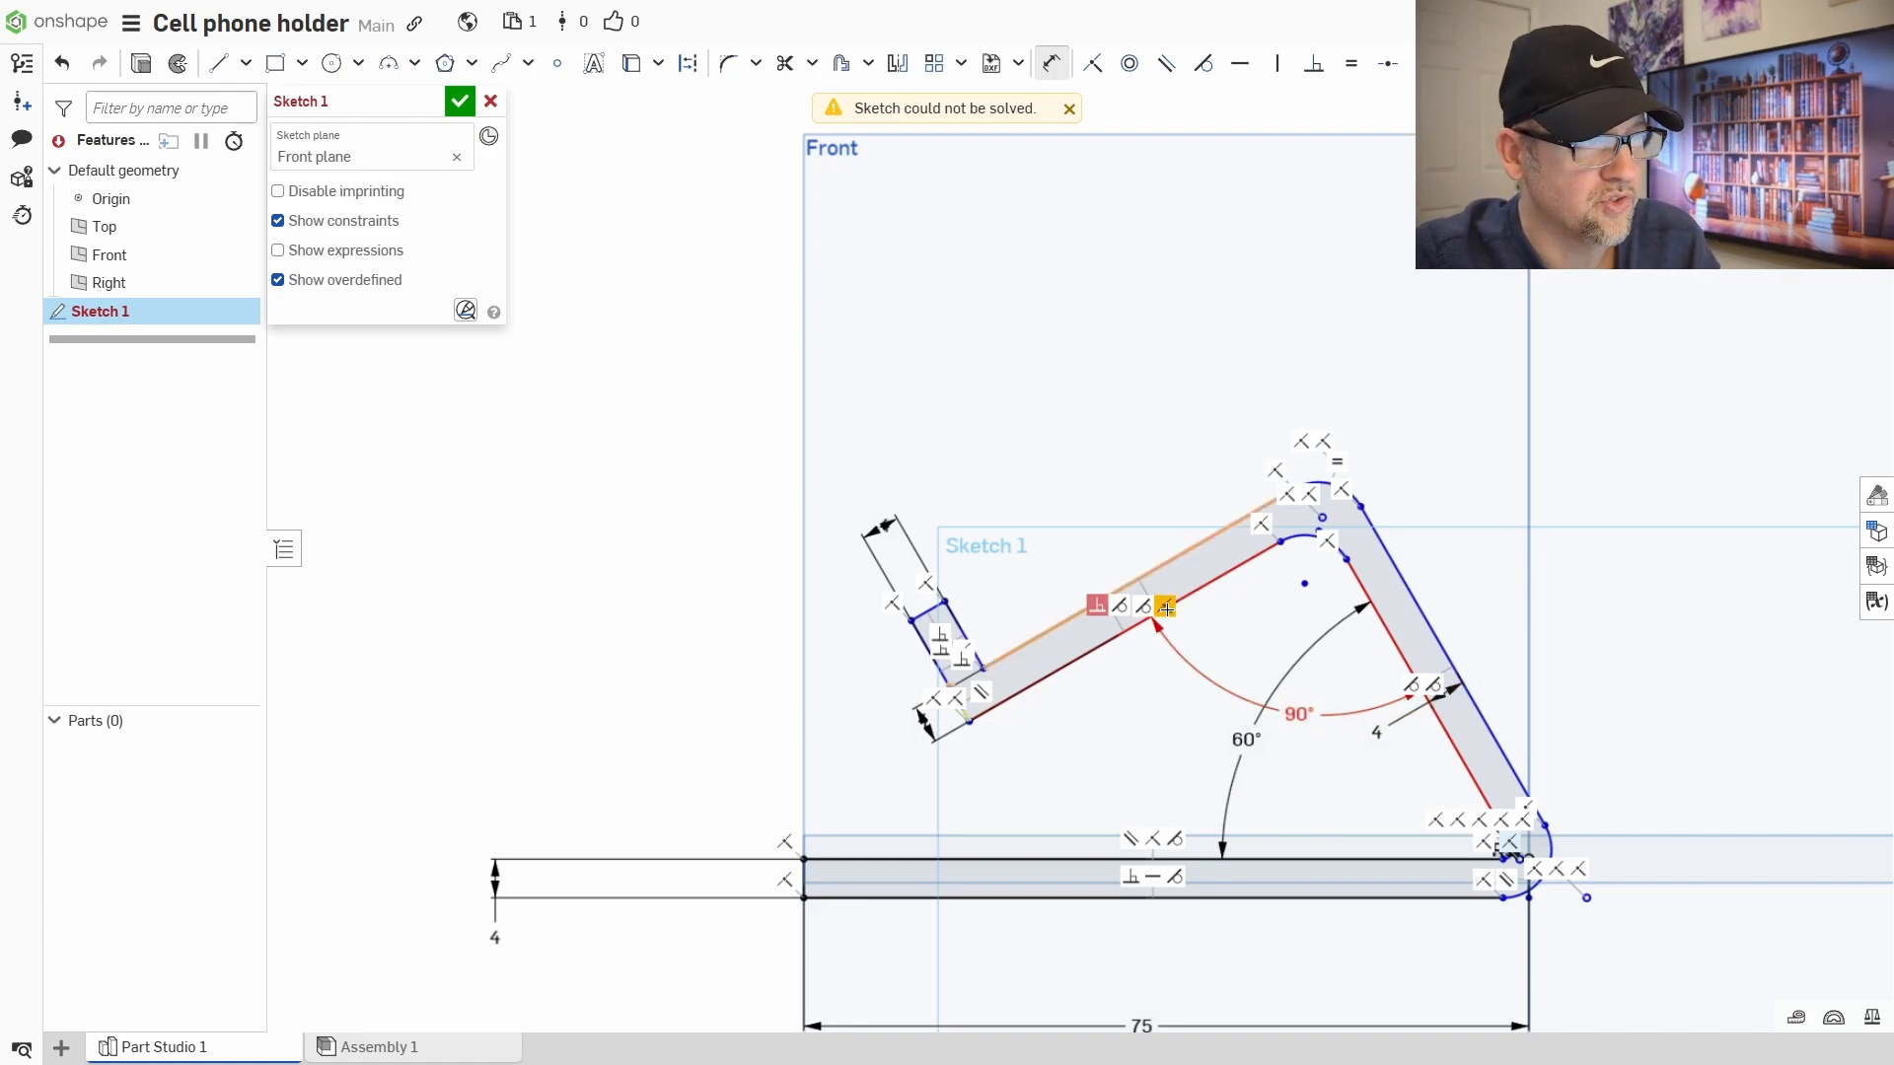
key(Delete)
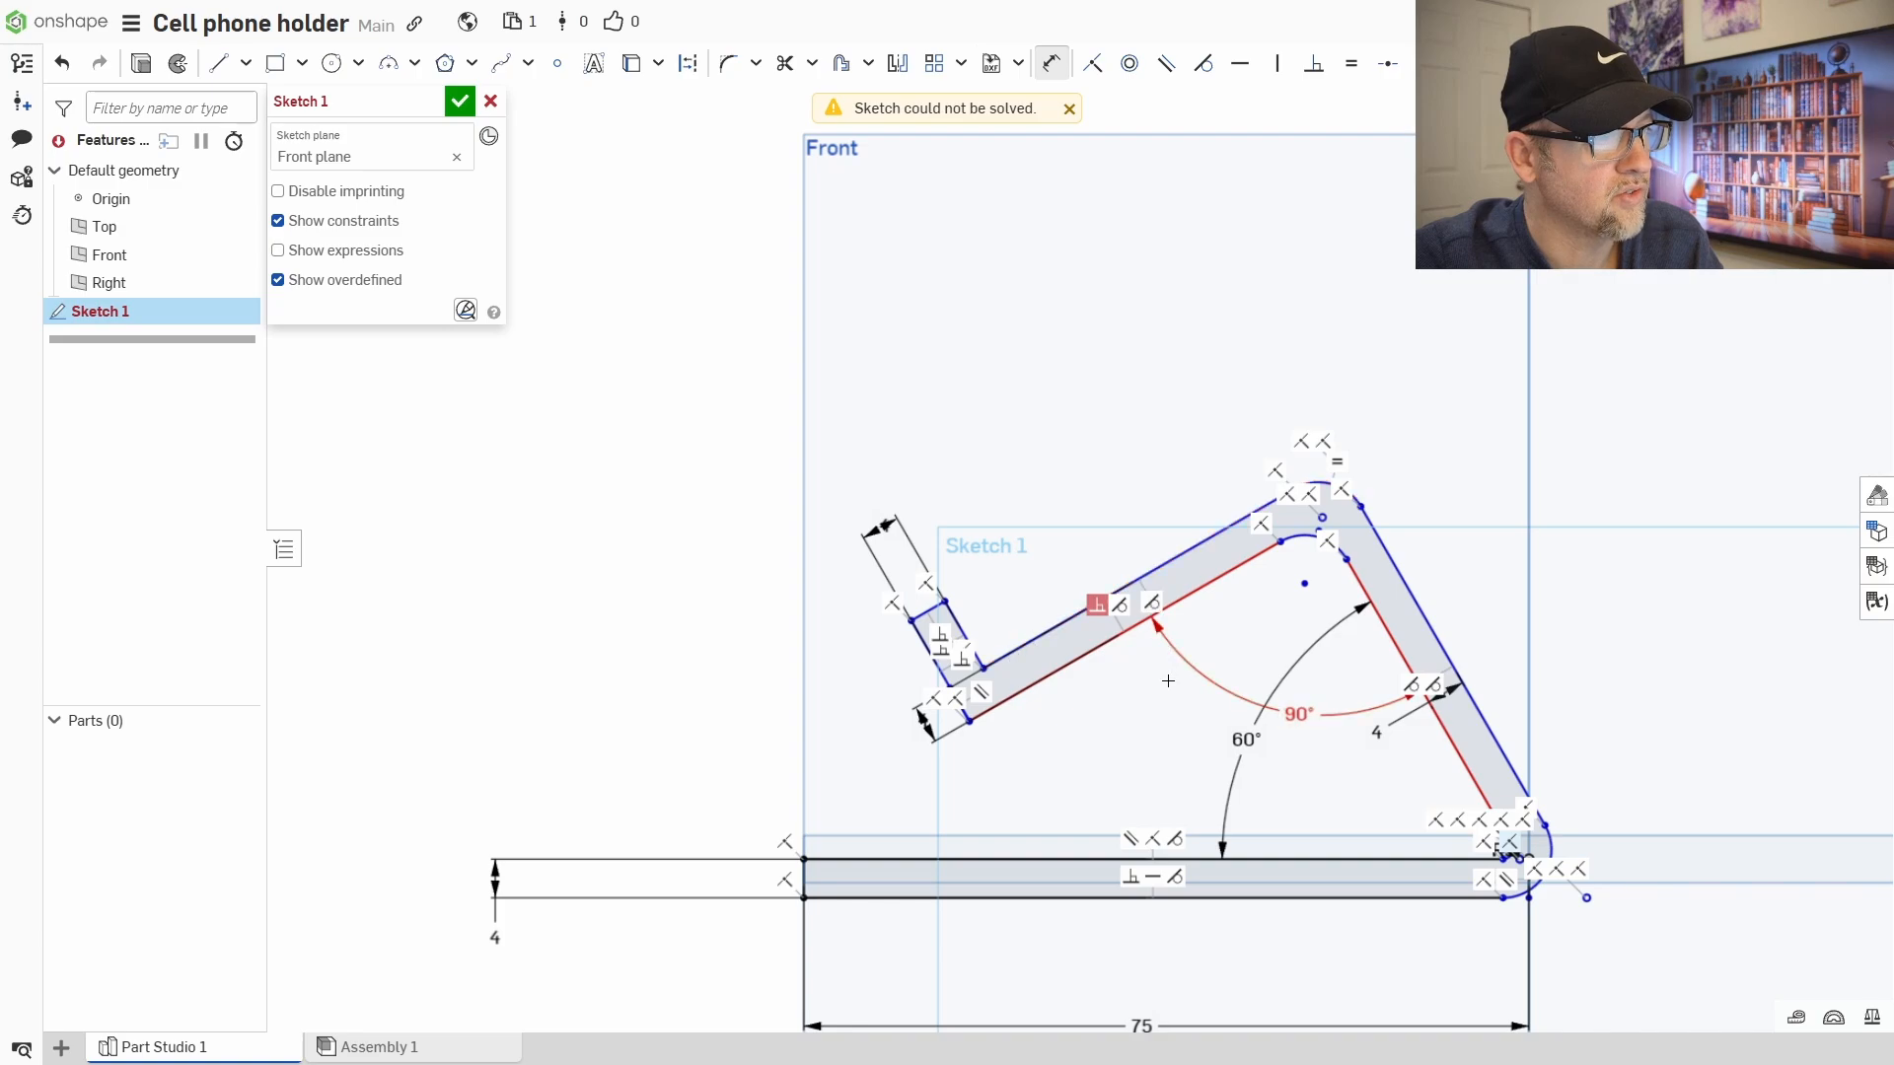
click(1121, 604)
key(Delete)
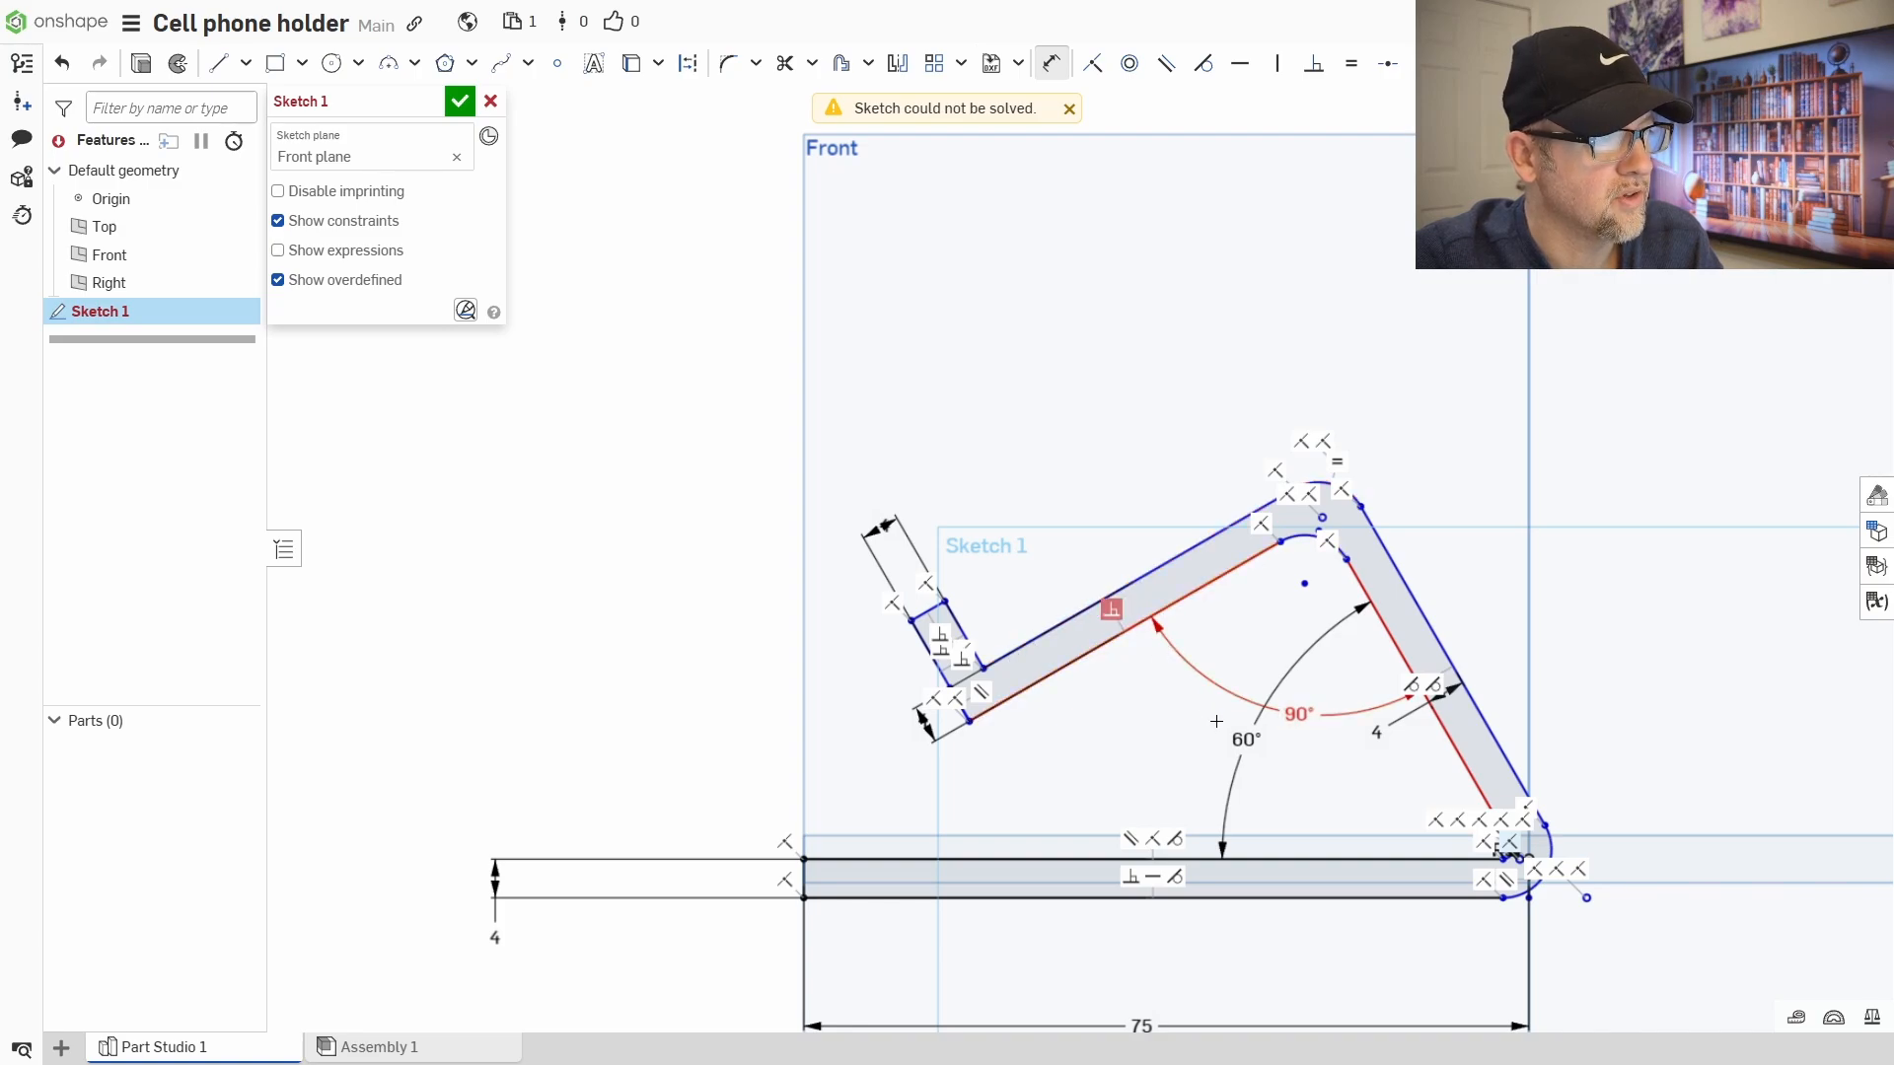
click(1112, 609)
key(Delete)
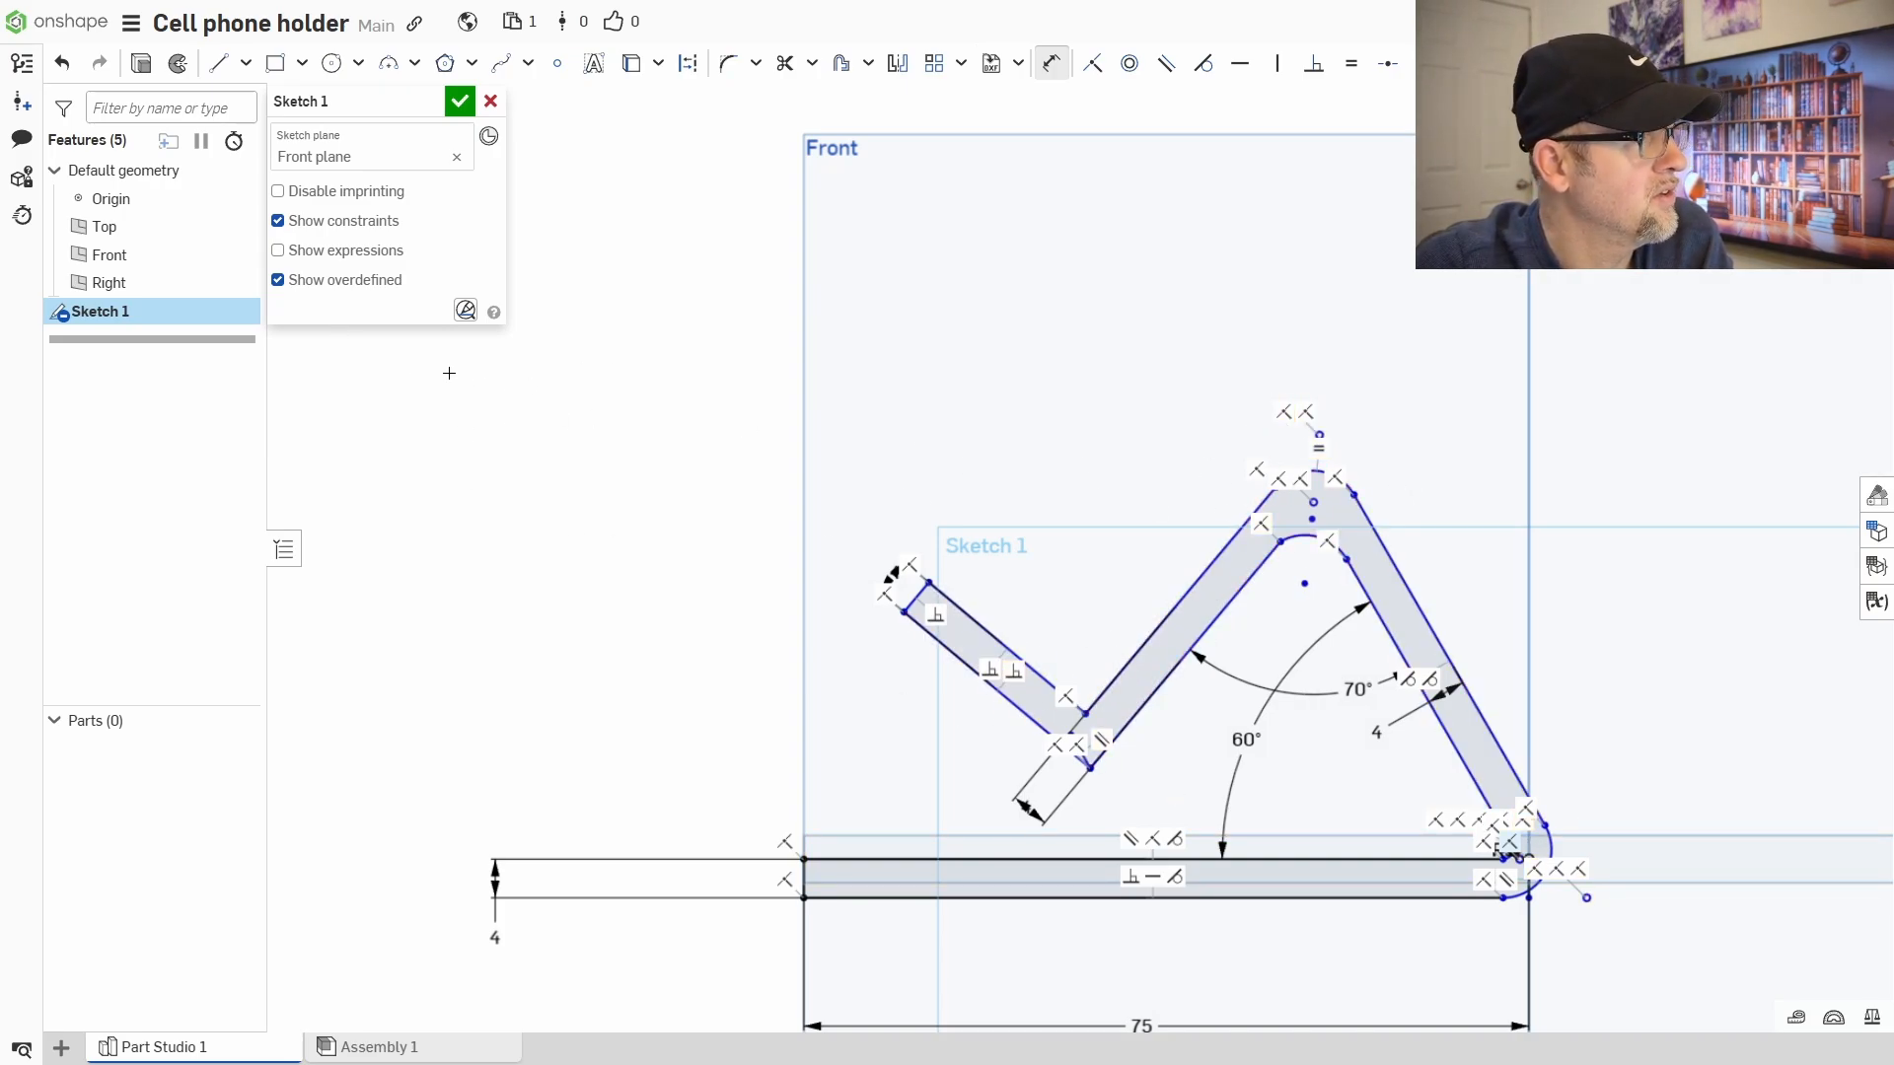
- Hide the constraint symbols in the sketch
click(278, 221)
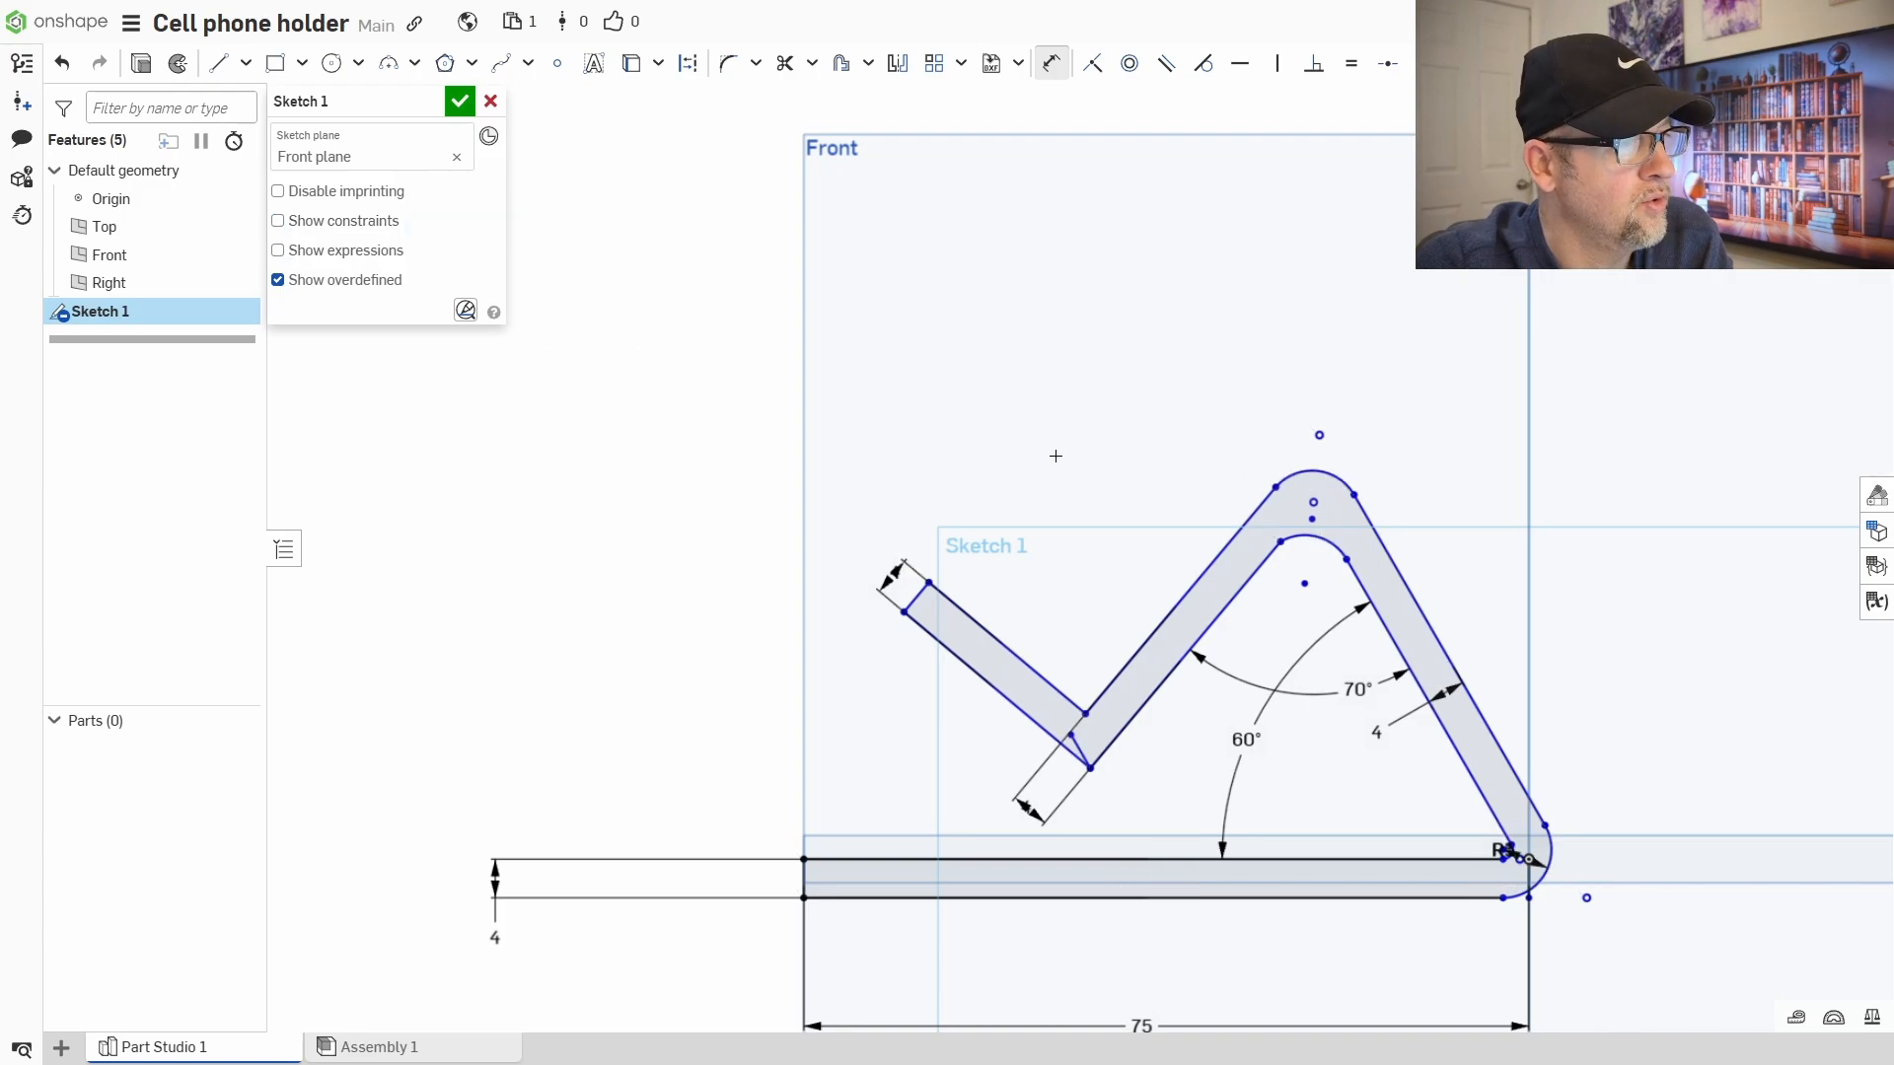
click(1312, 536)
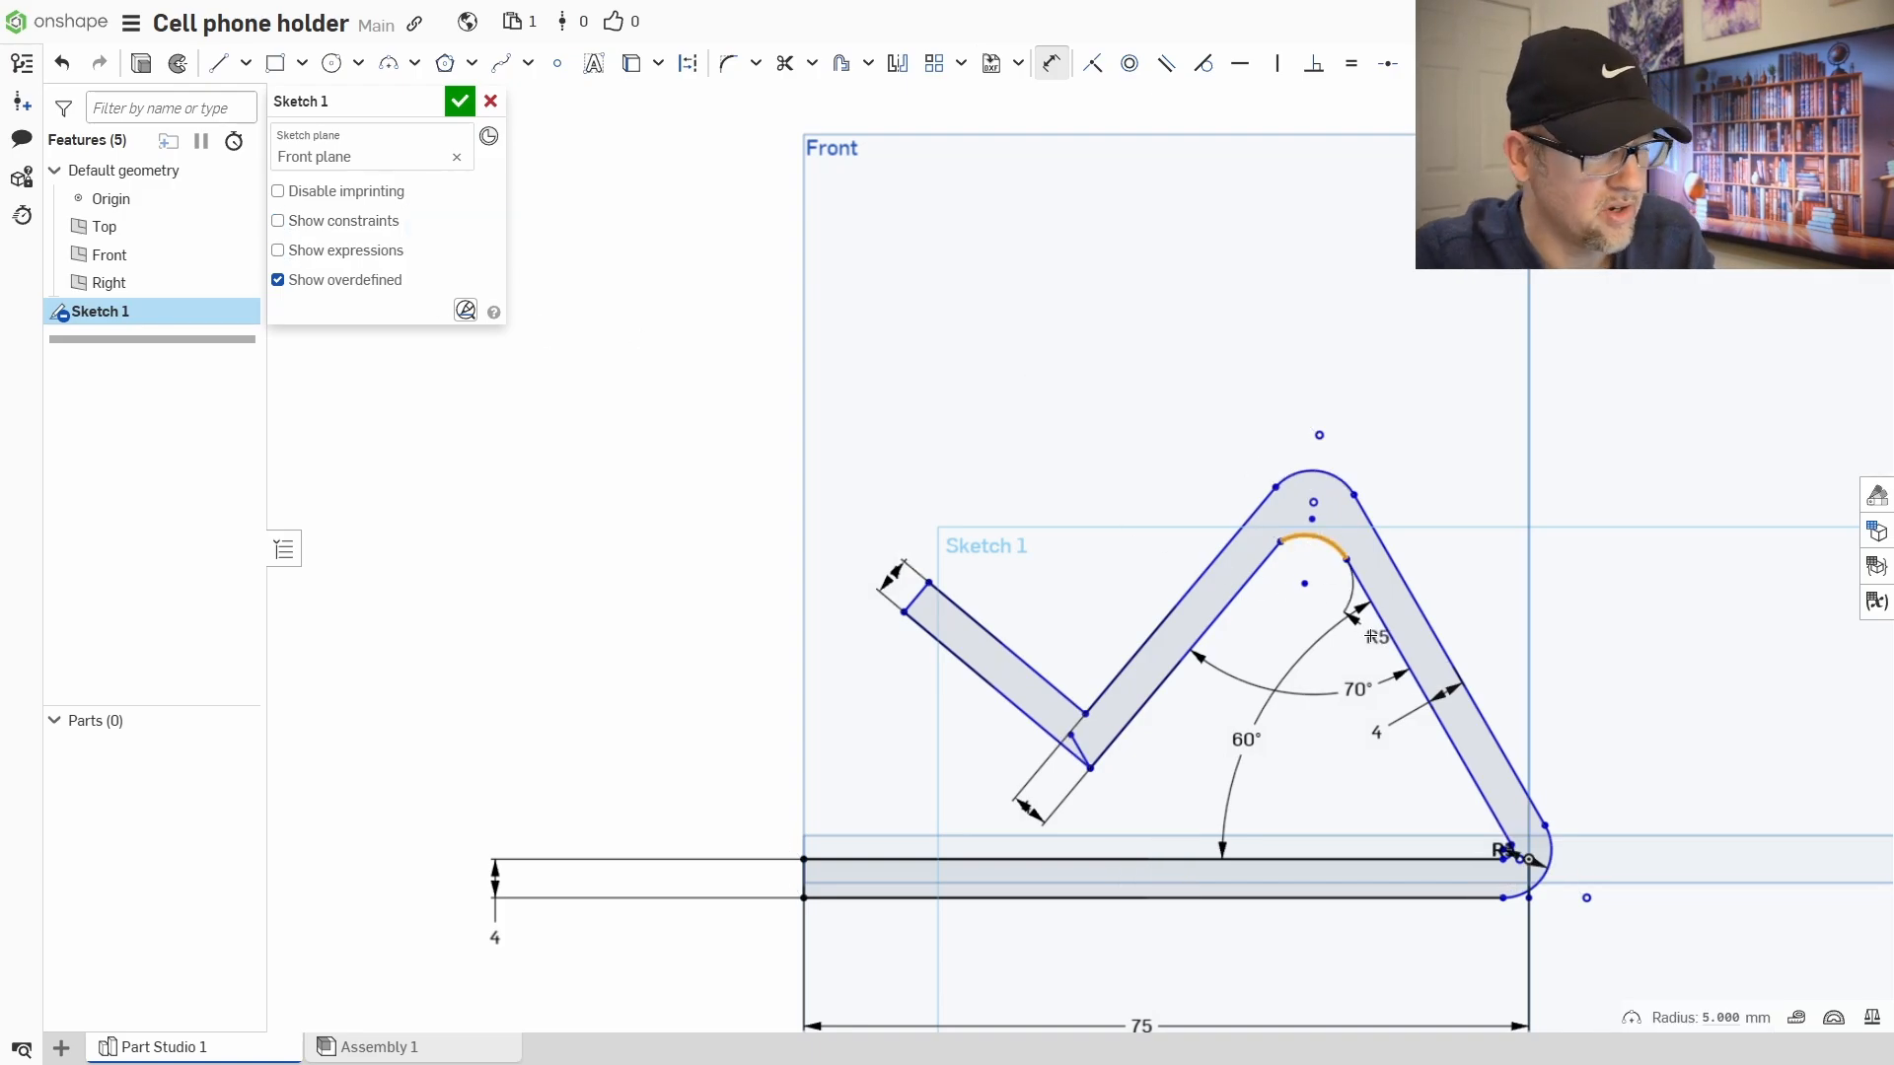
key(Escape)
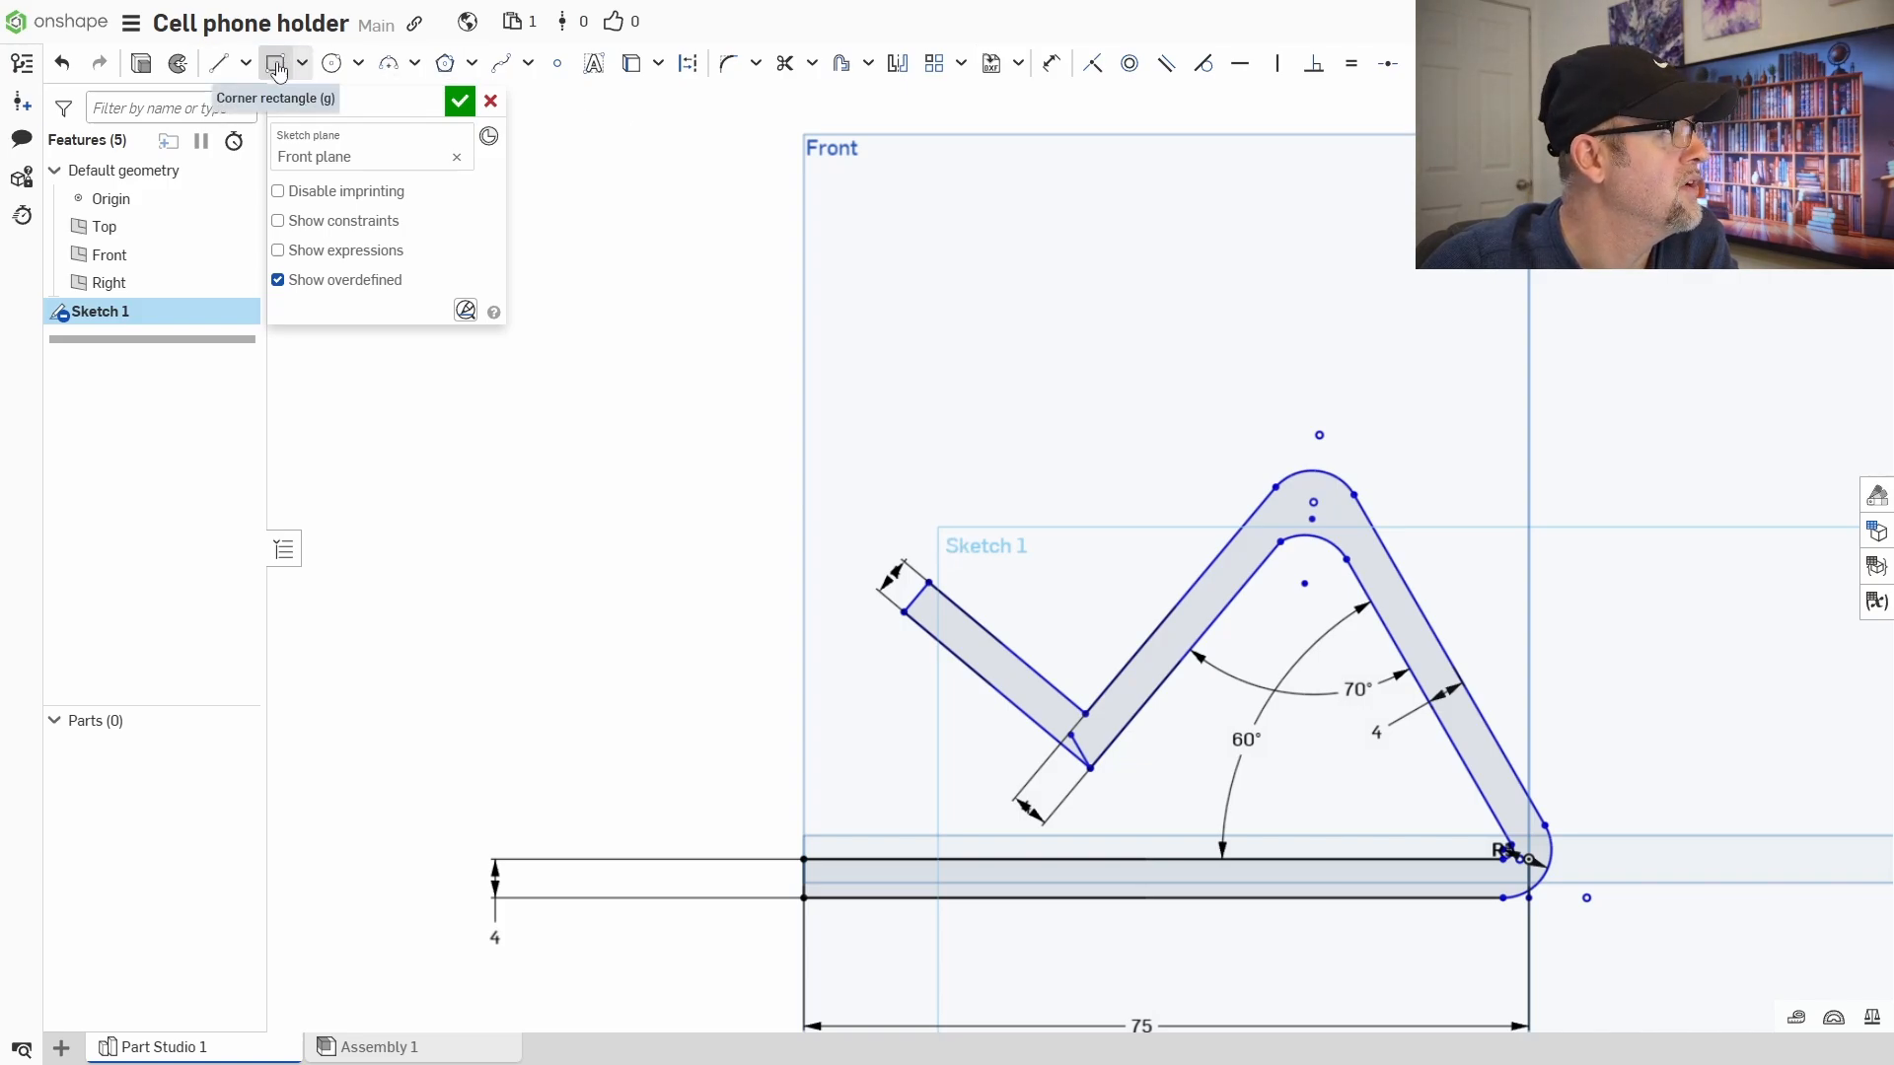
- Draw a lip at the short arm's free end with perpendicular lines about 6.8, 4.5 and 9.4 mm long, the last crossing into the arm
click(218, 63)
click(925, 584)
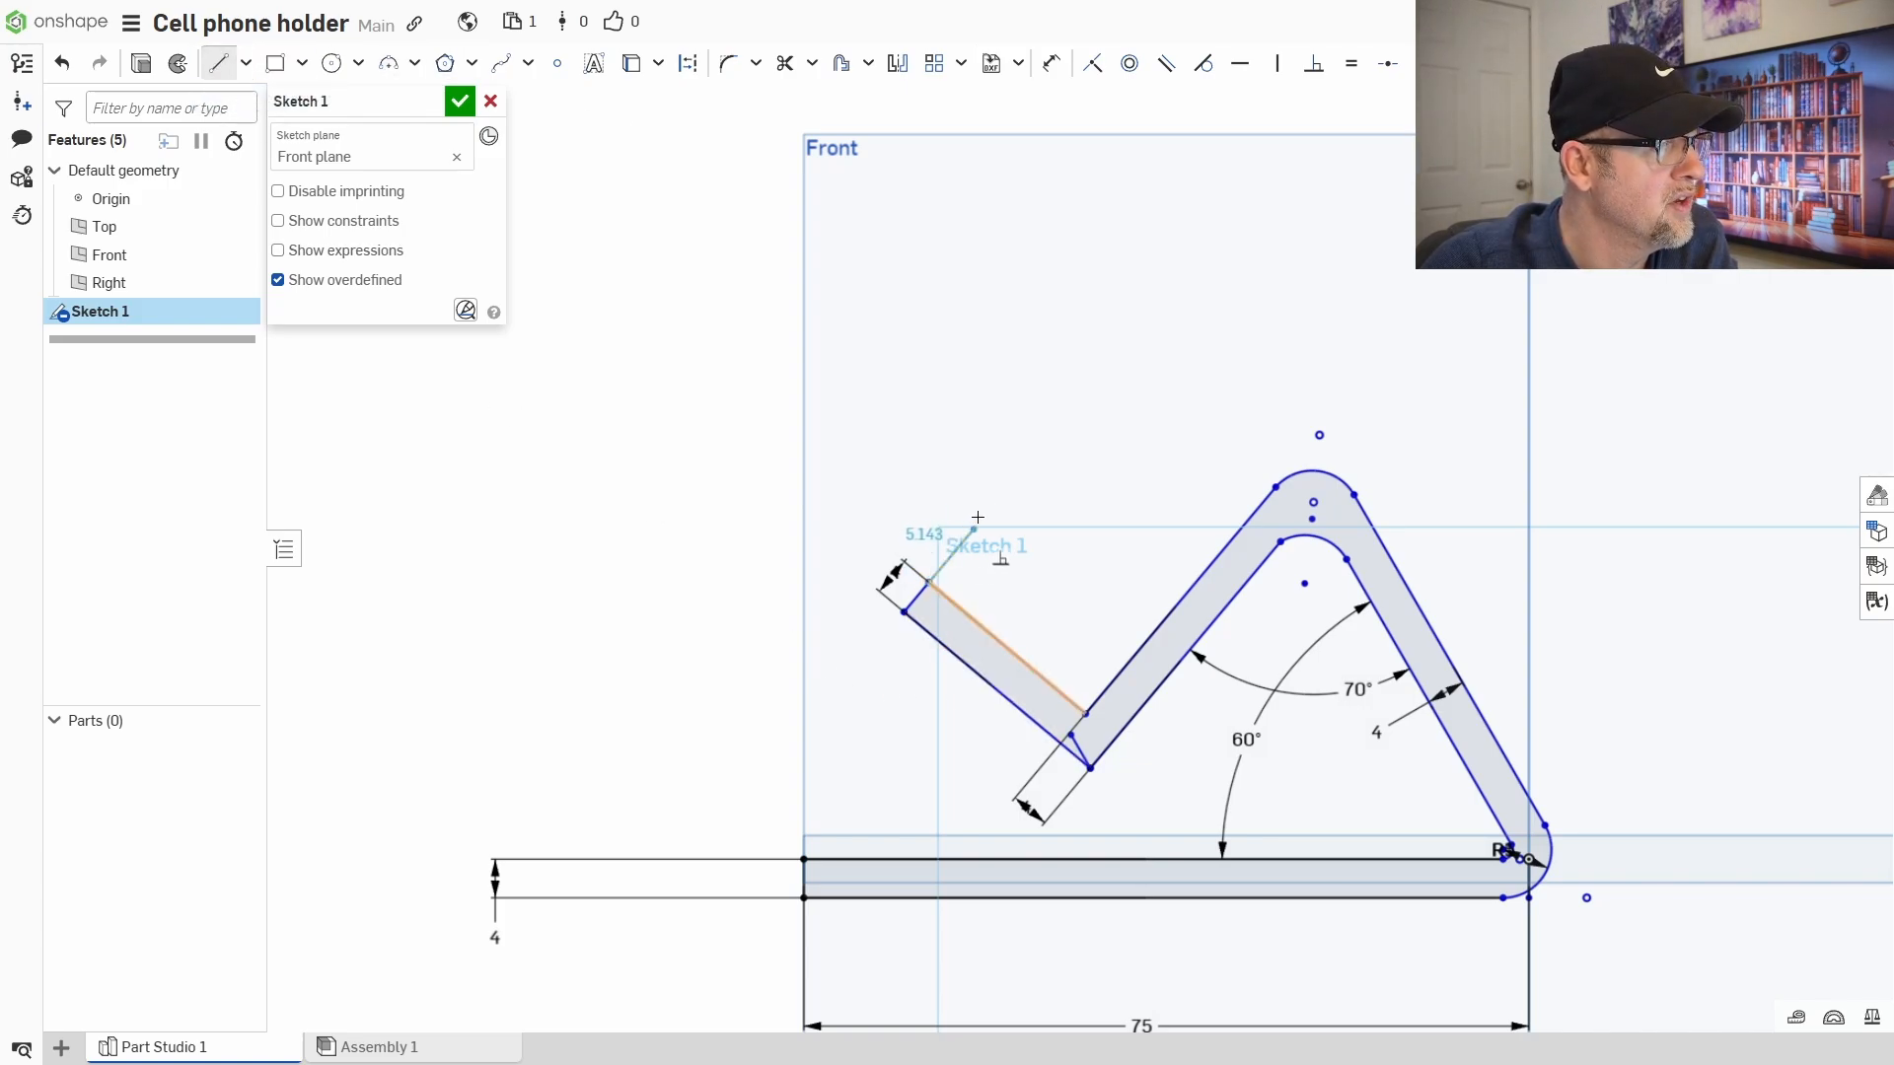
click(971, 532)
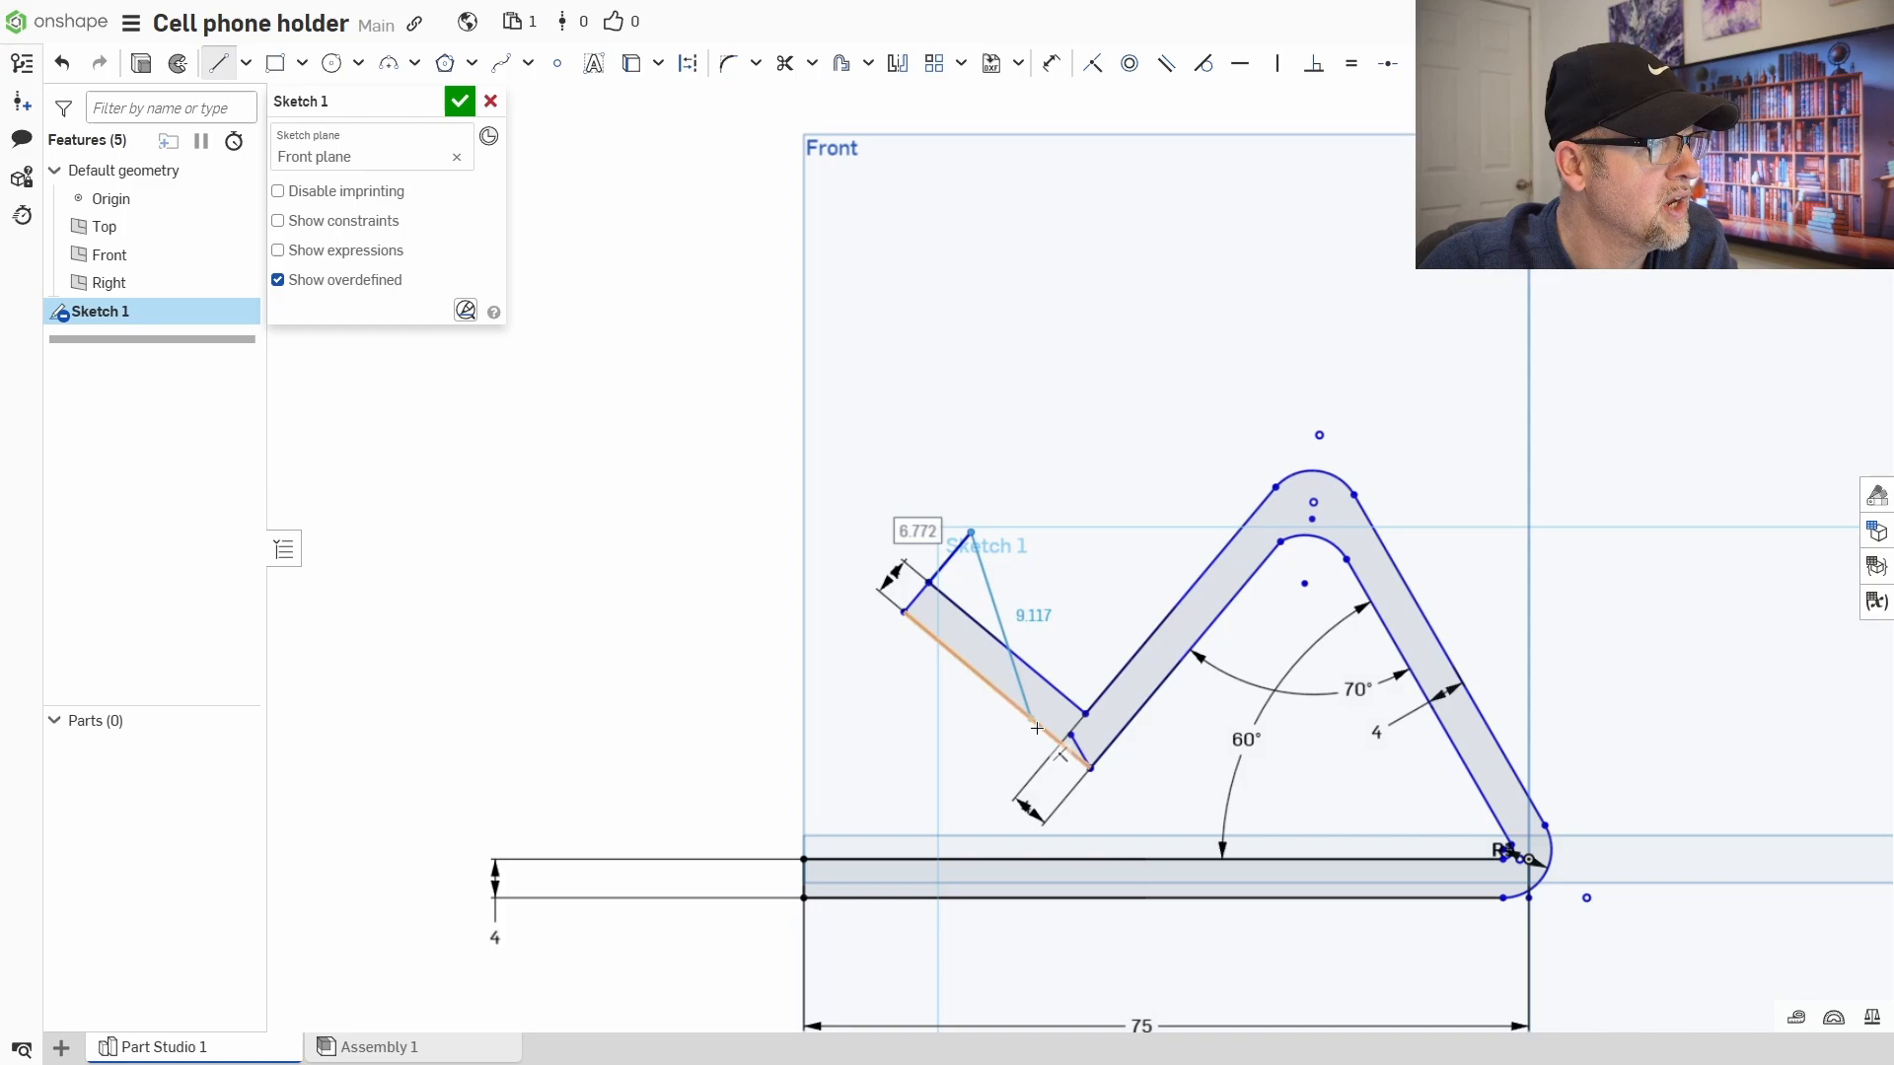
click(1004, 560)
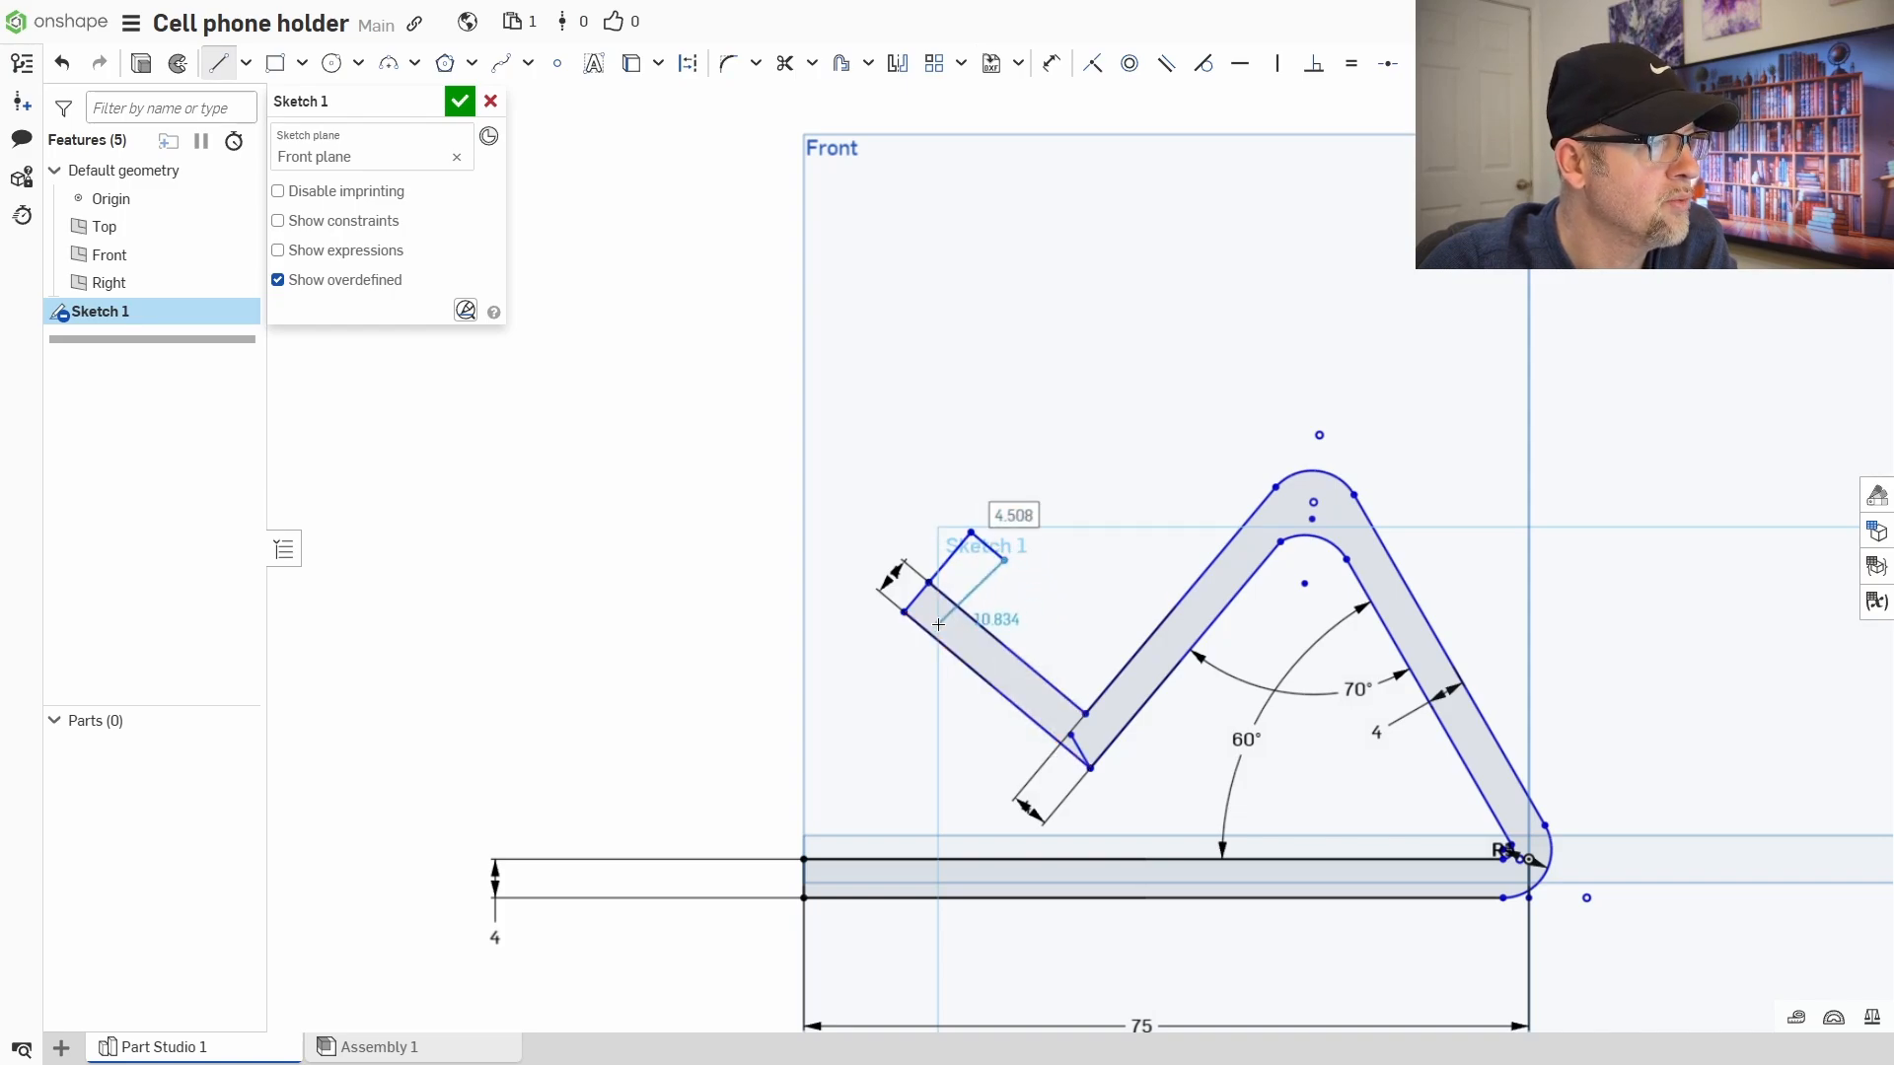
click(947, 629)
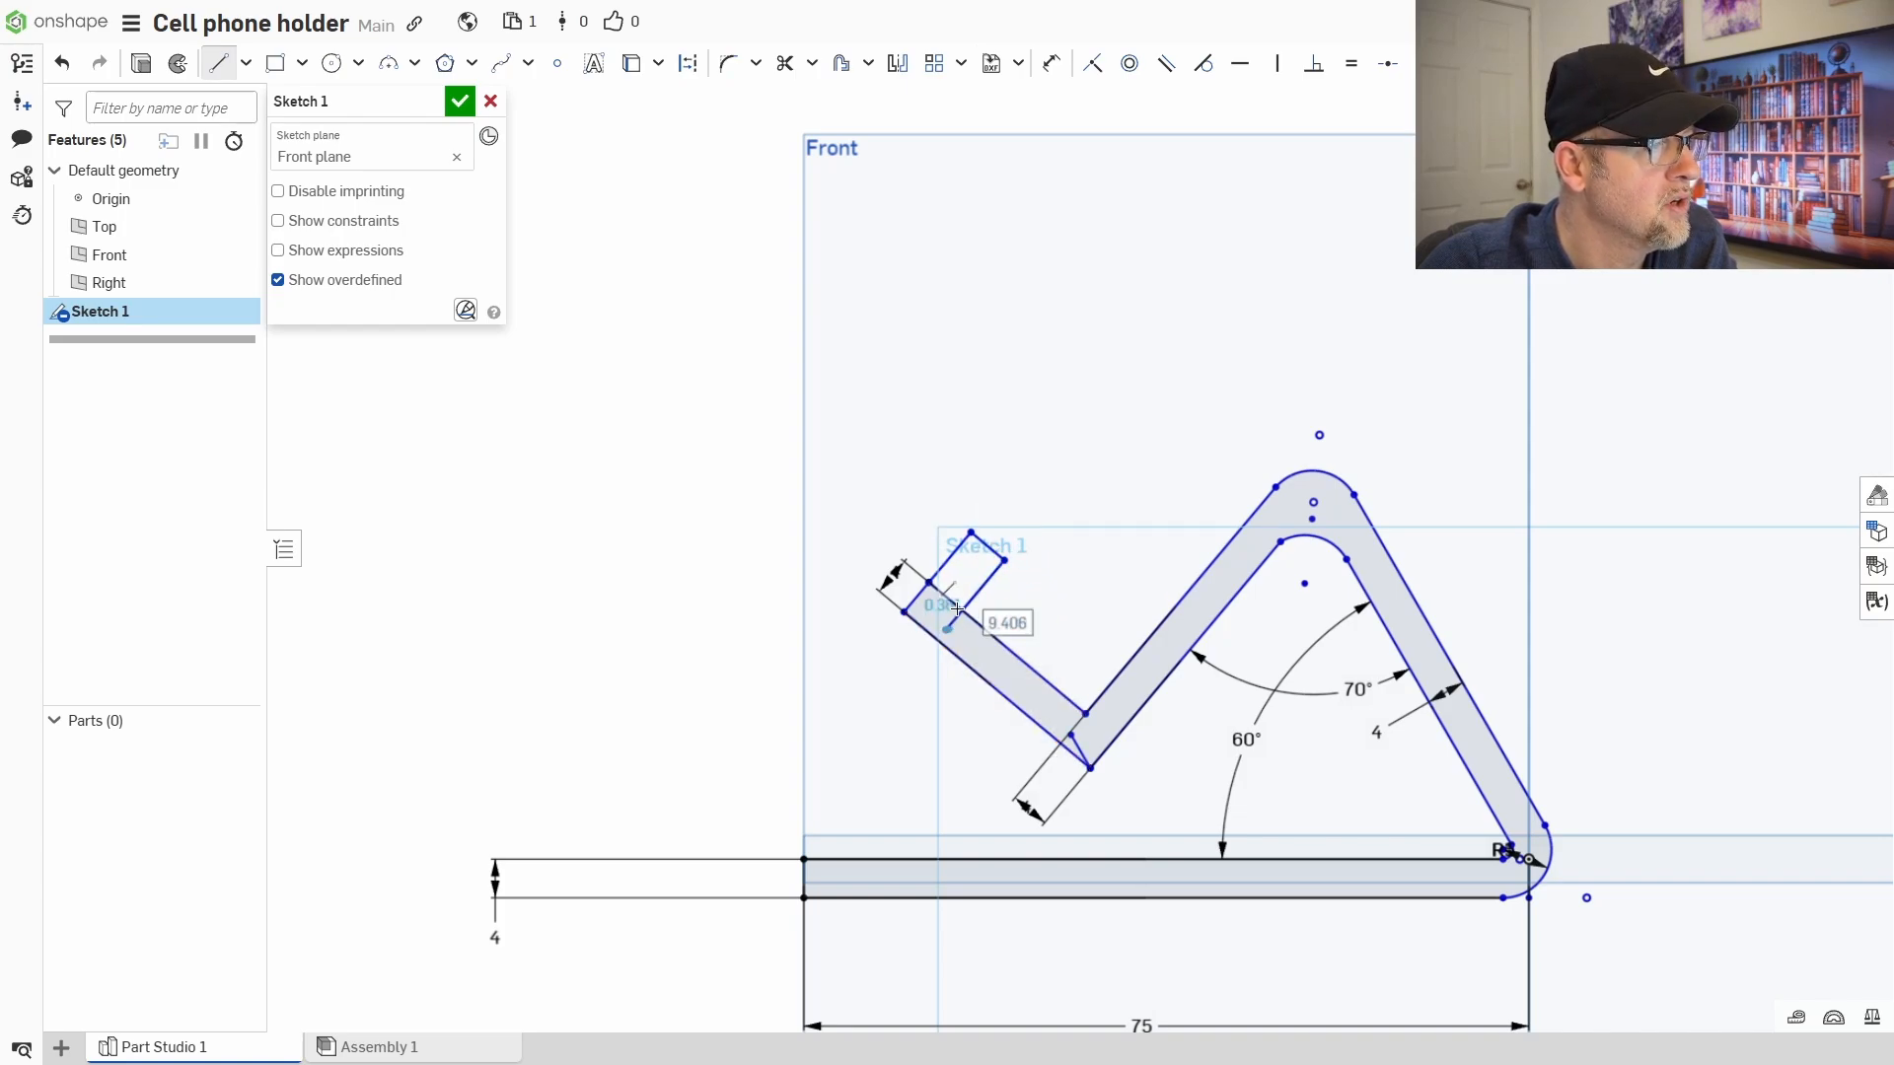
right_click(1036, 584)
click(1052, 599)
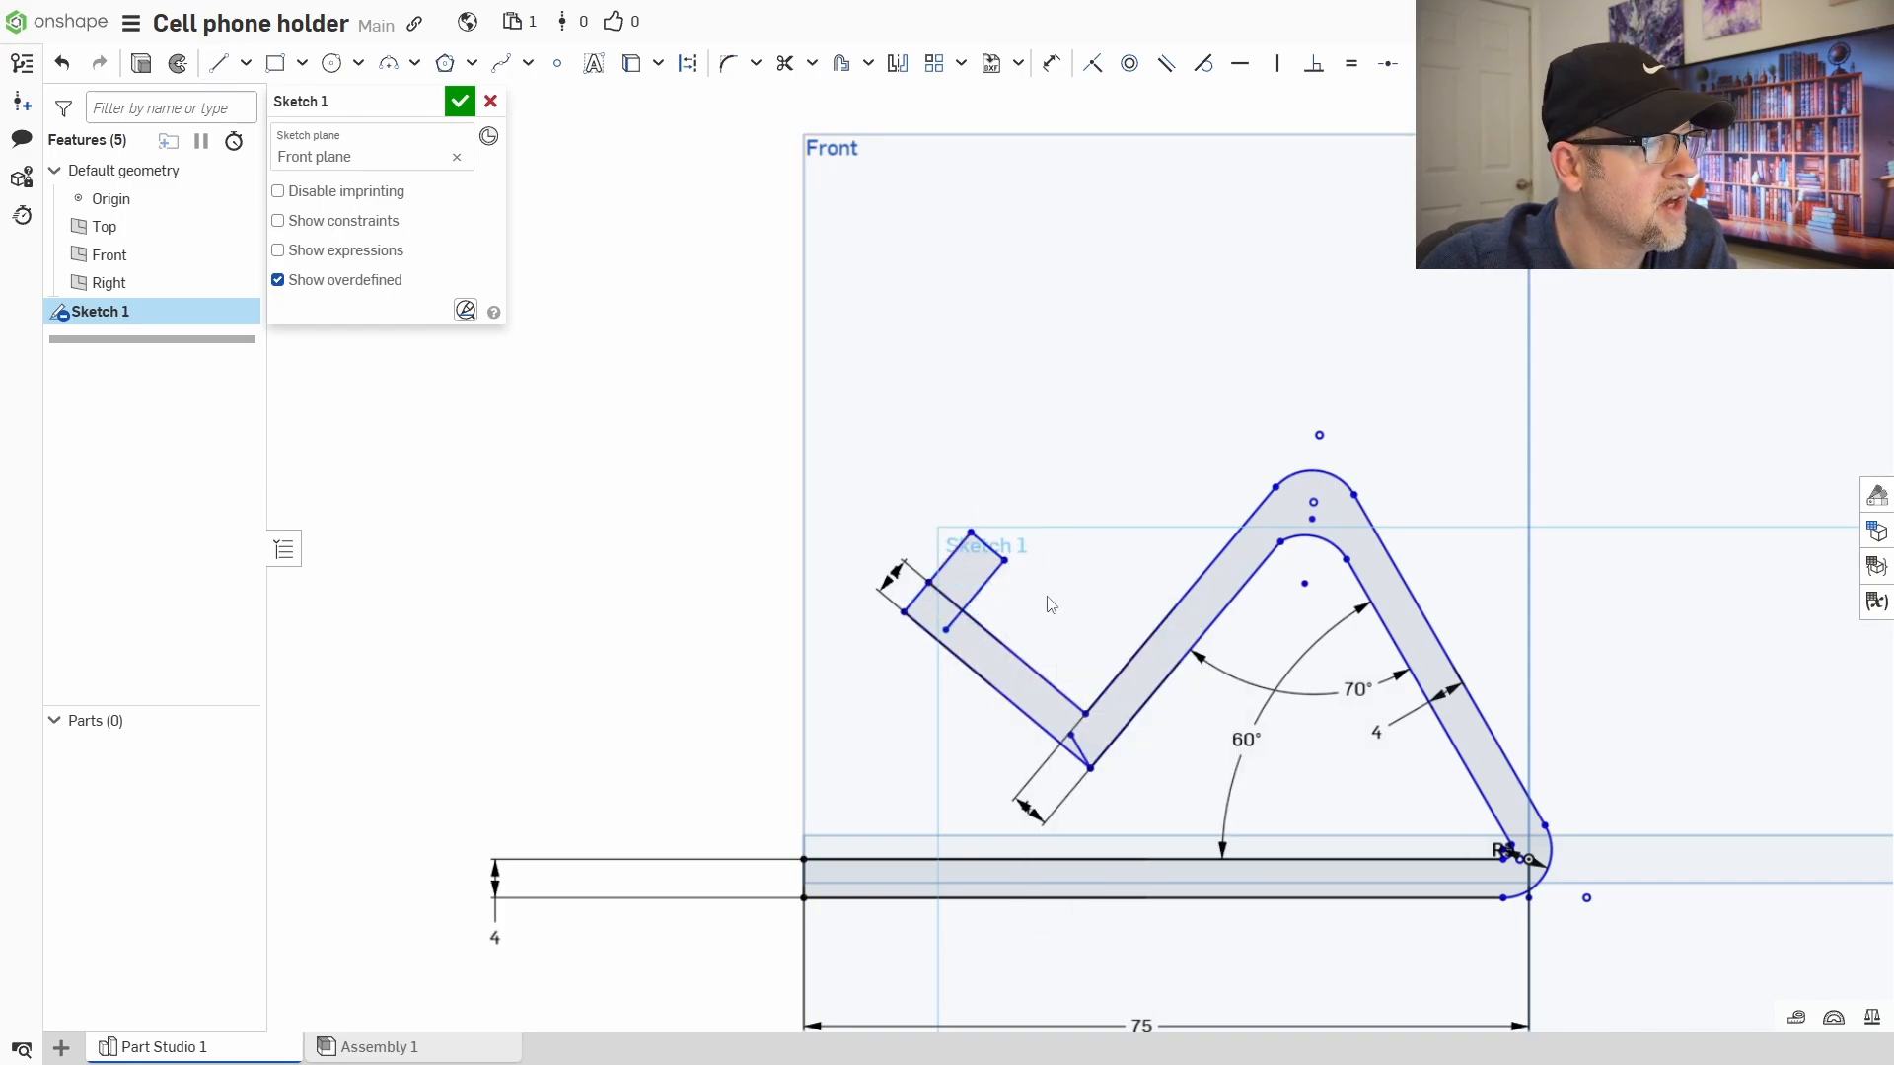
- Dimension the distance between the lip's two long sides as 4 mm
click(1051, 63)
click(964, 546)
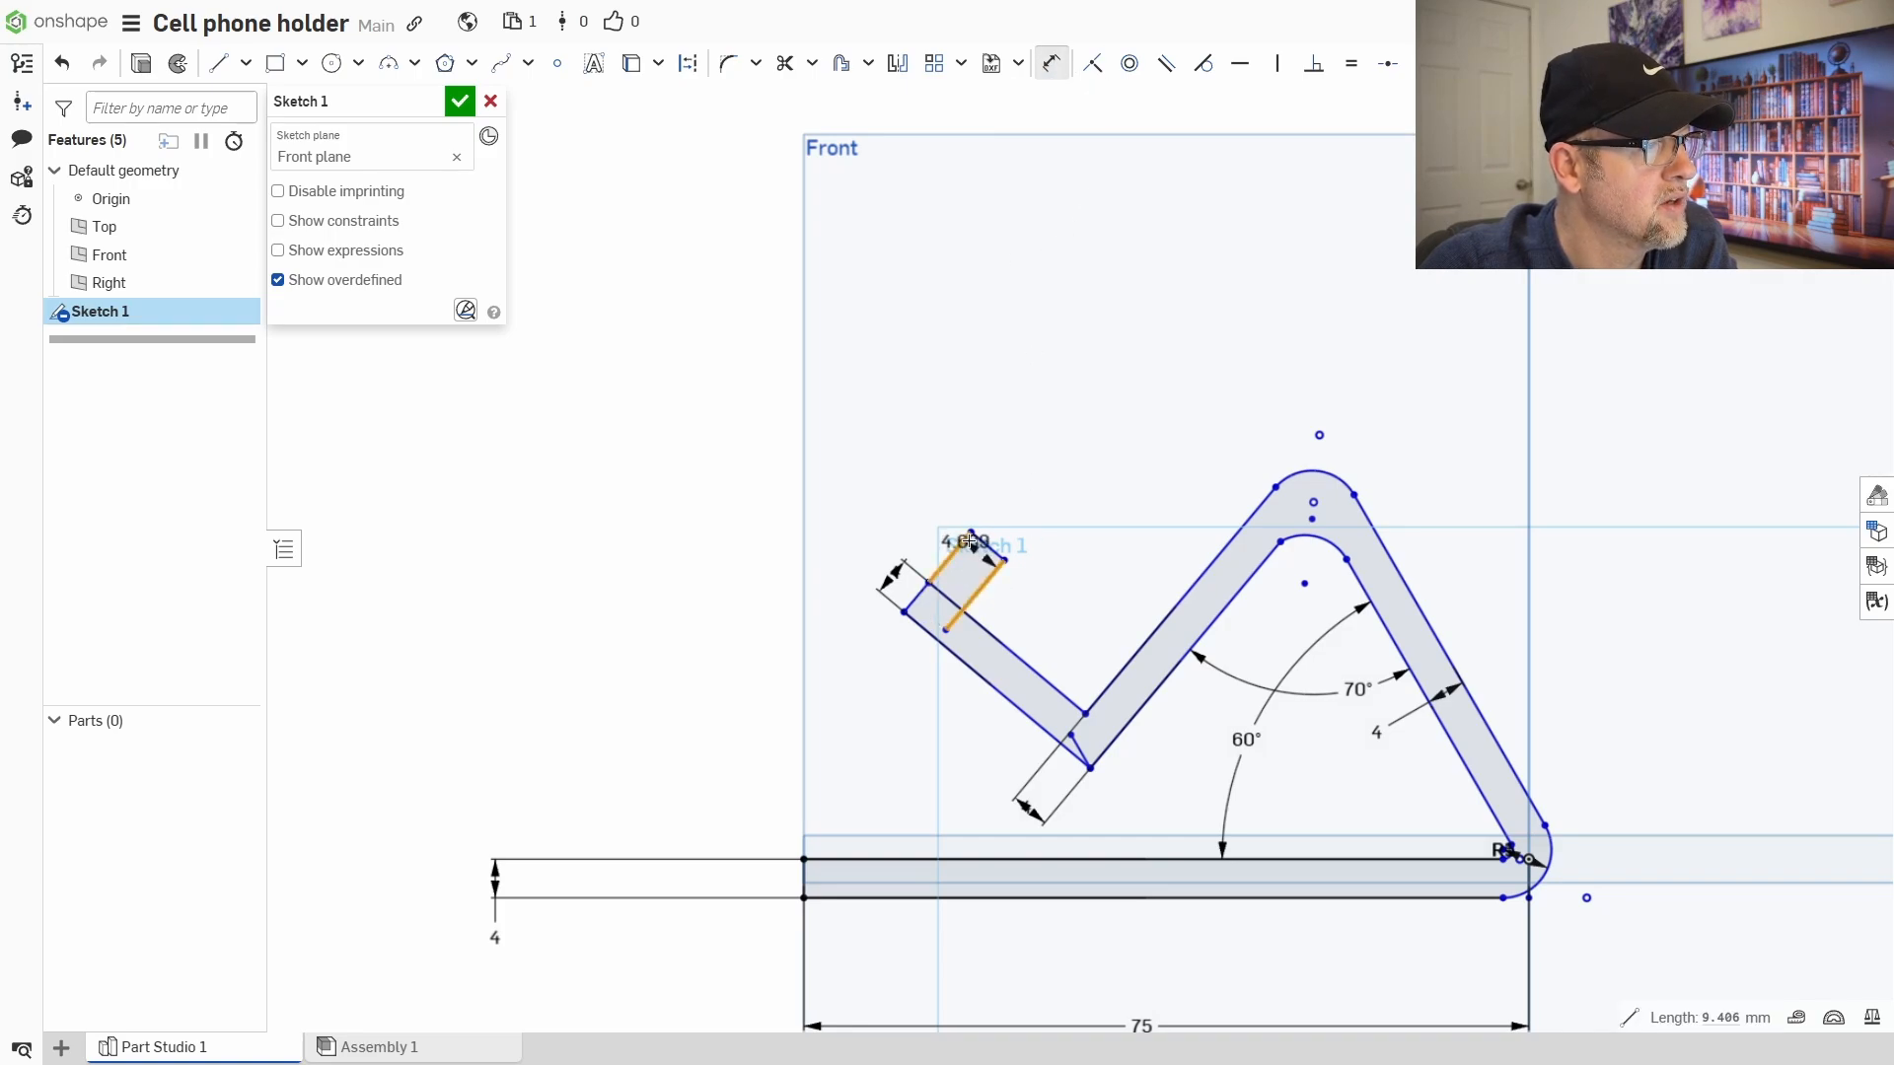
click(1026, 504)
key(Return)
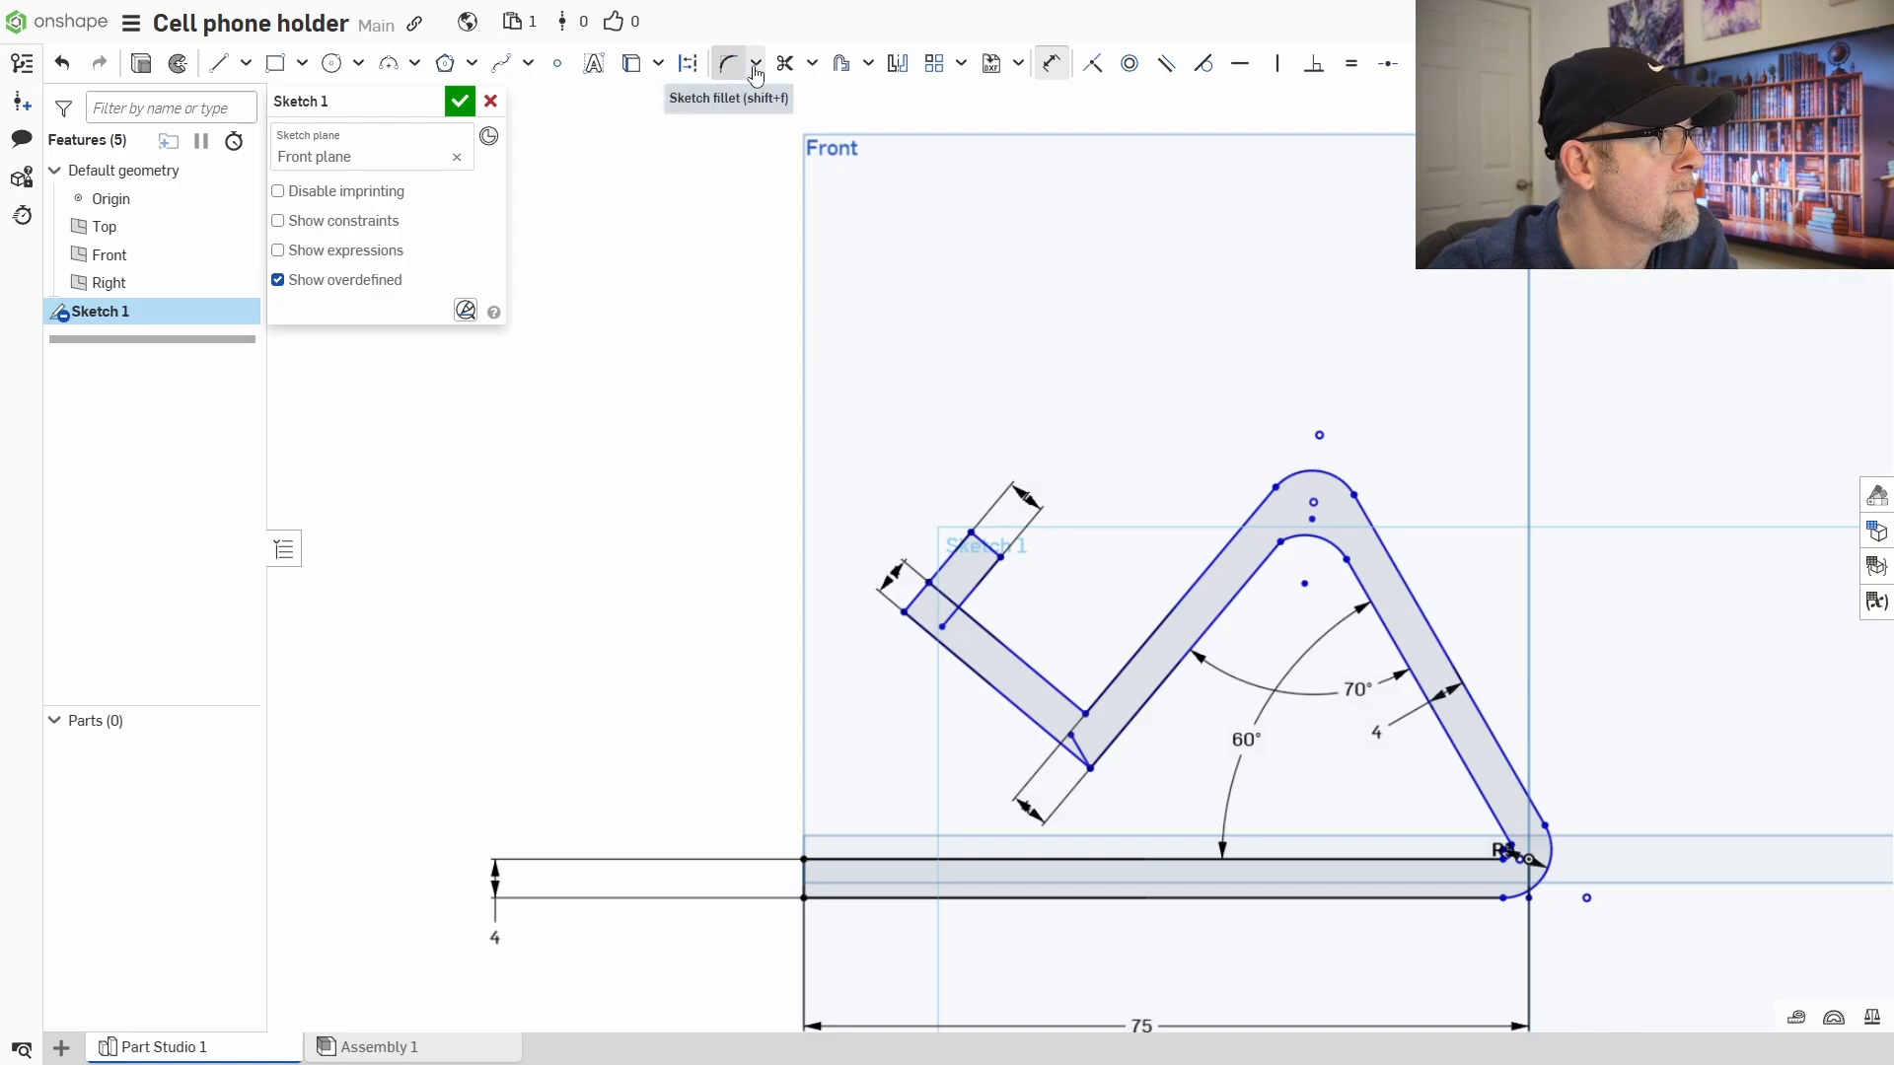
- Trim the lip line's overhang inside the short arm and the stray diagonal segment where the short arm meets the leg
click(812, 64)
click(818, 98)
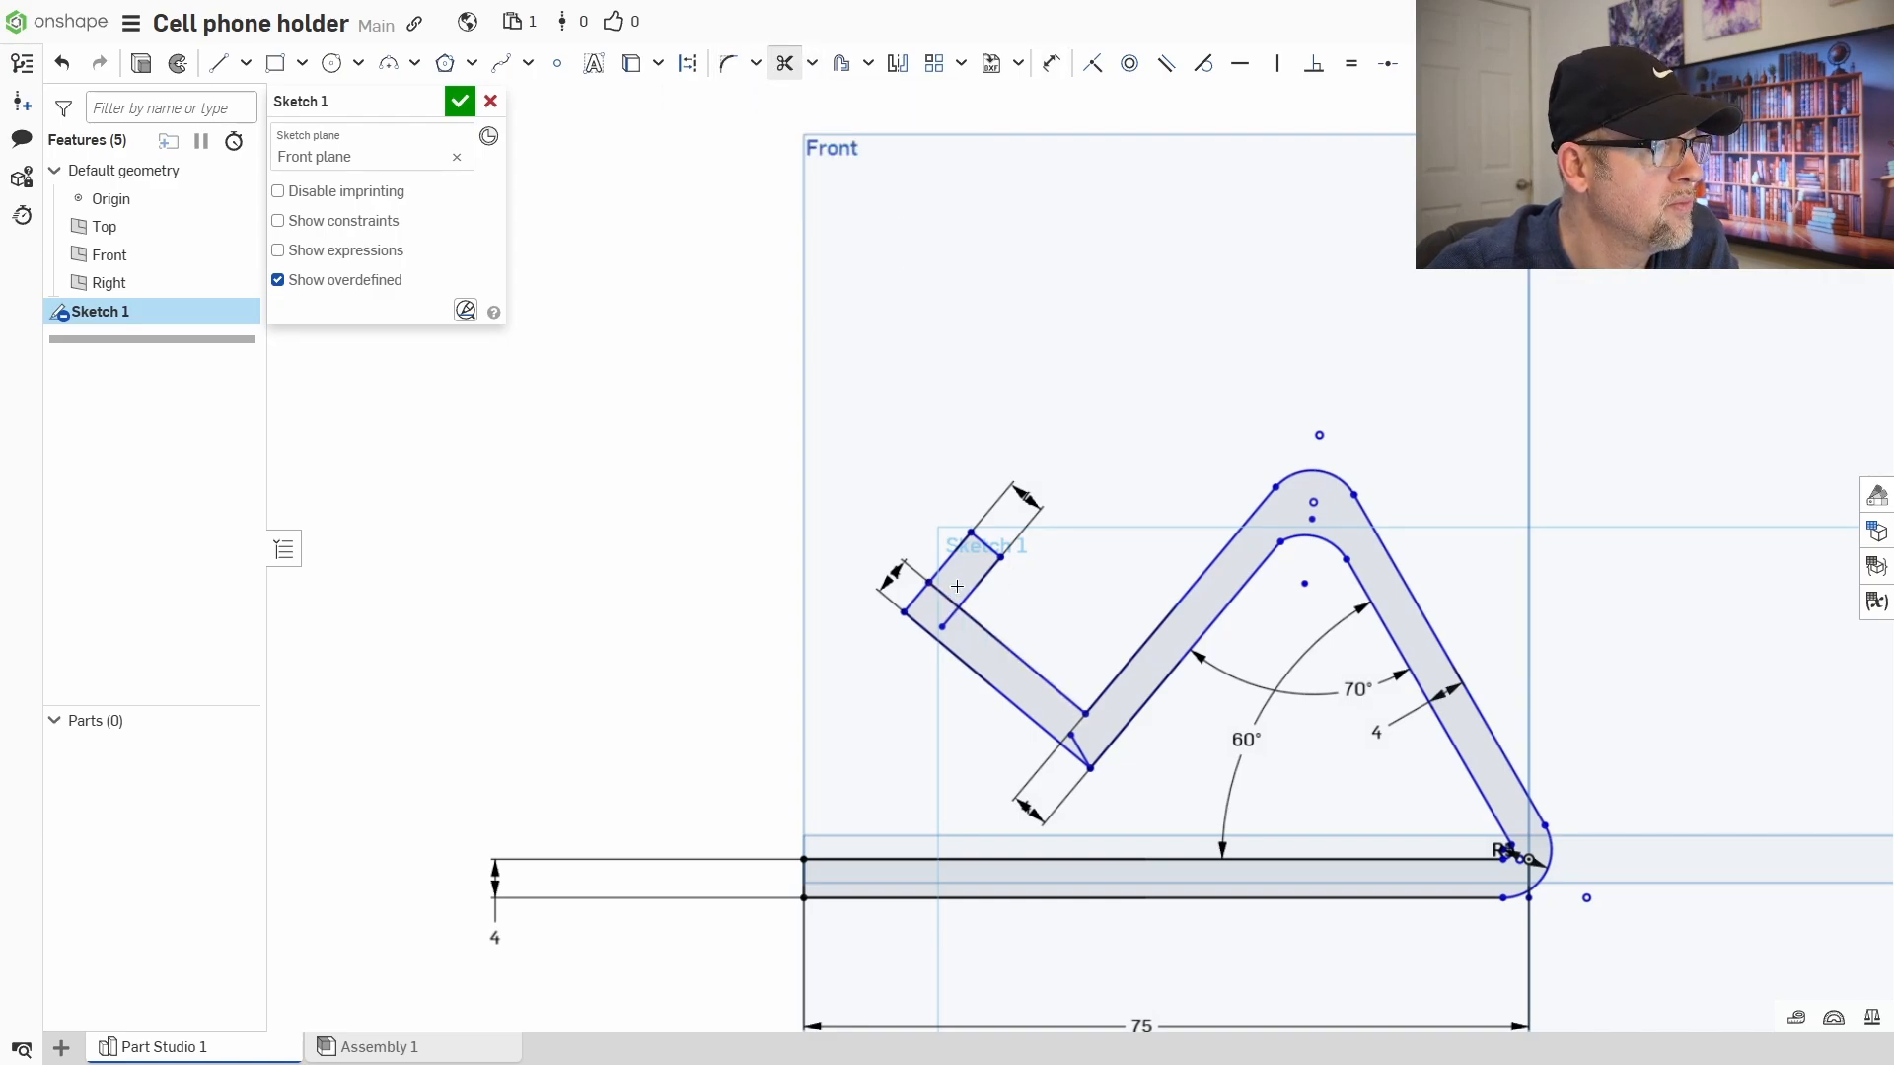
drag(957, 586, 954, 624)
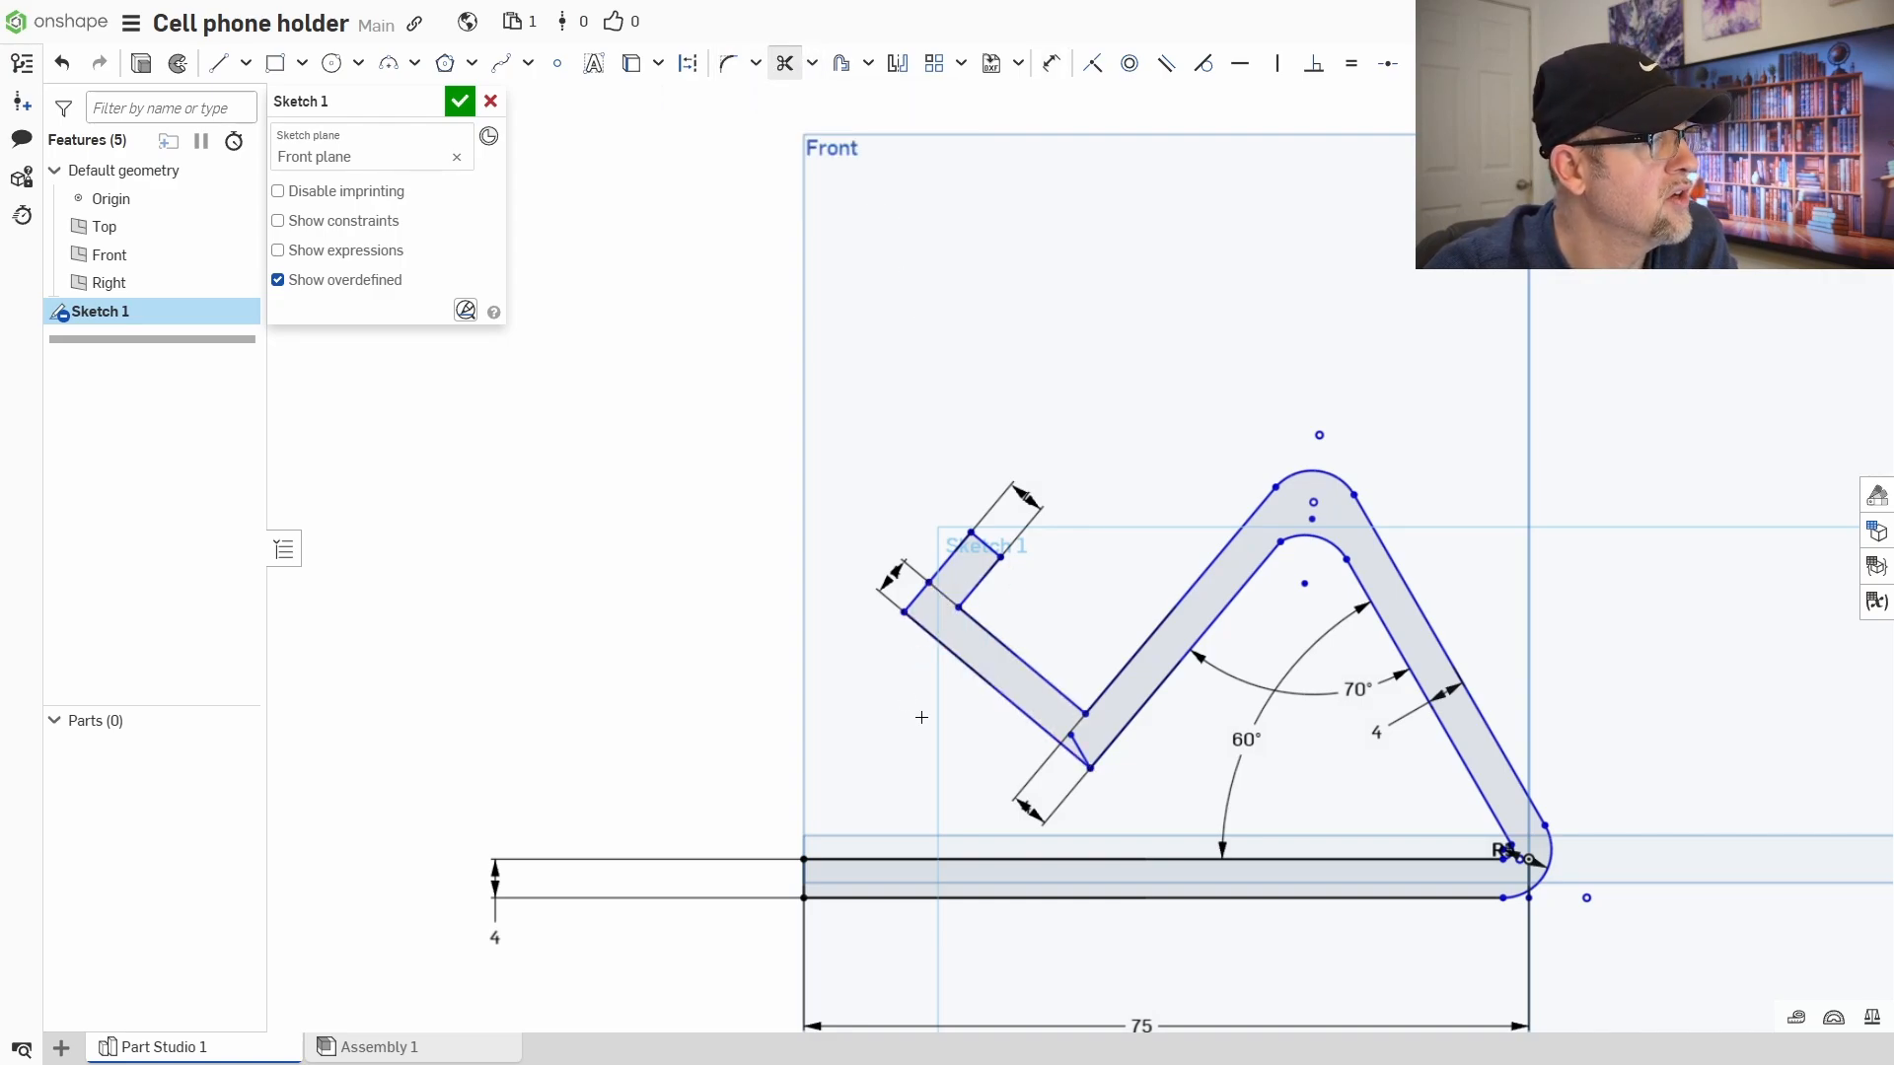
scroll(1085, 765, up, 5)
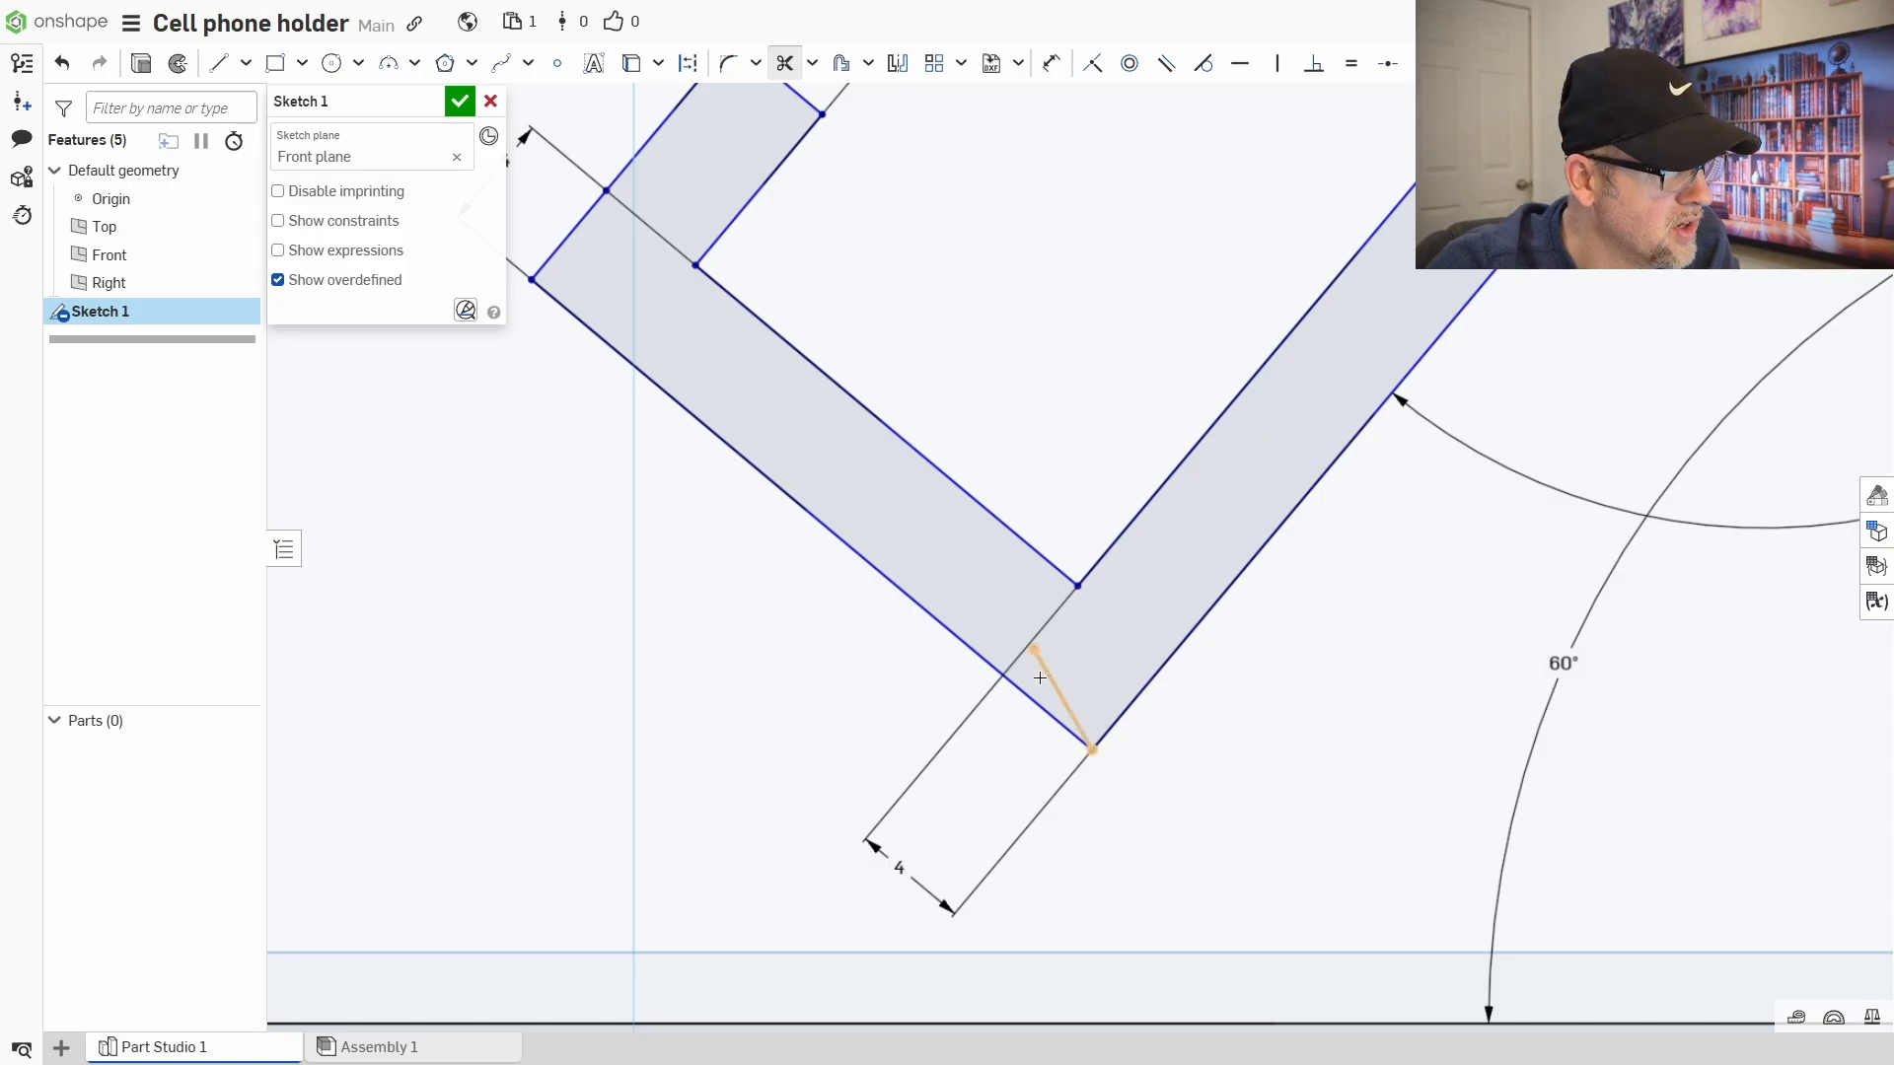
drag(1064, 681, 1085, 691)
scroll(1134, 715, down, 4)
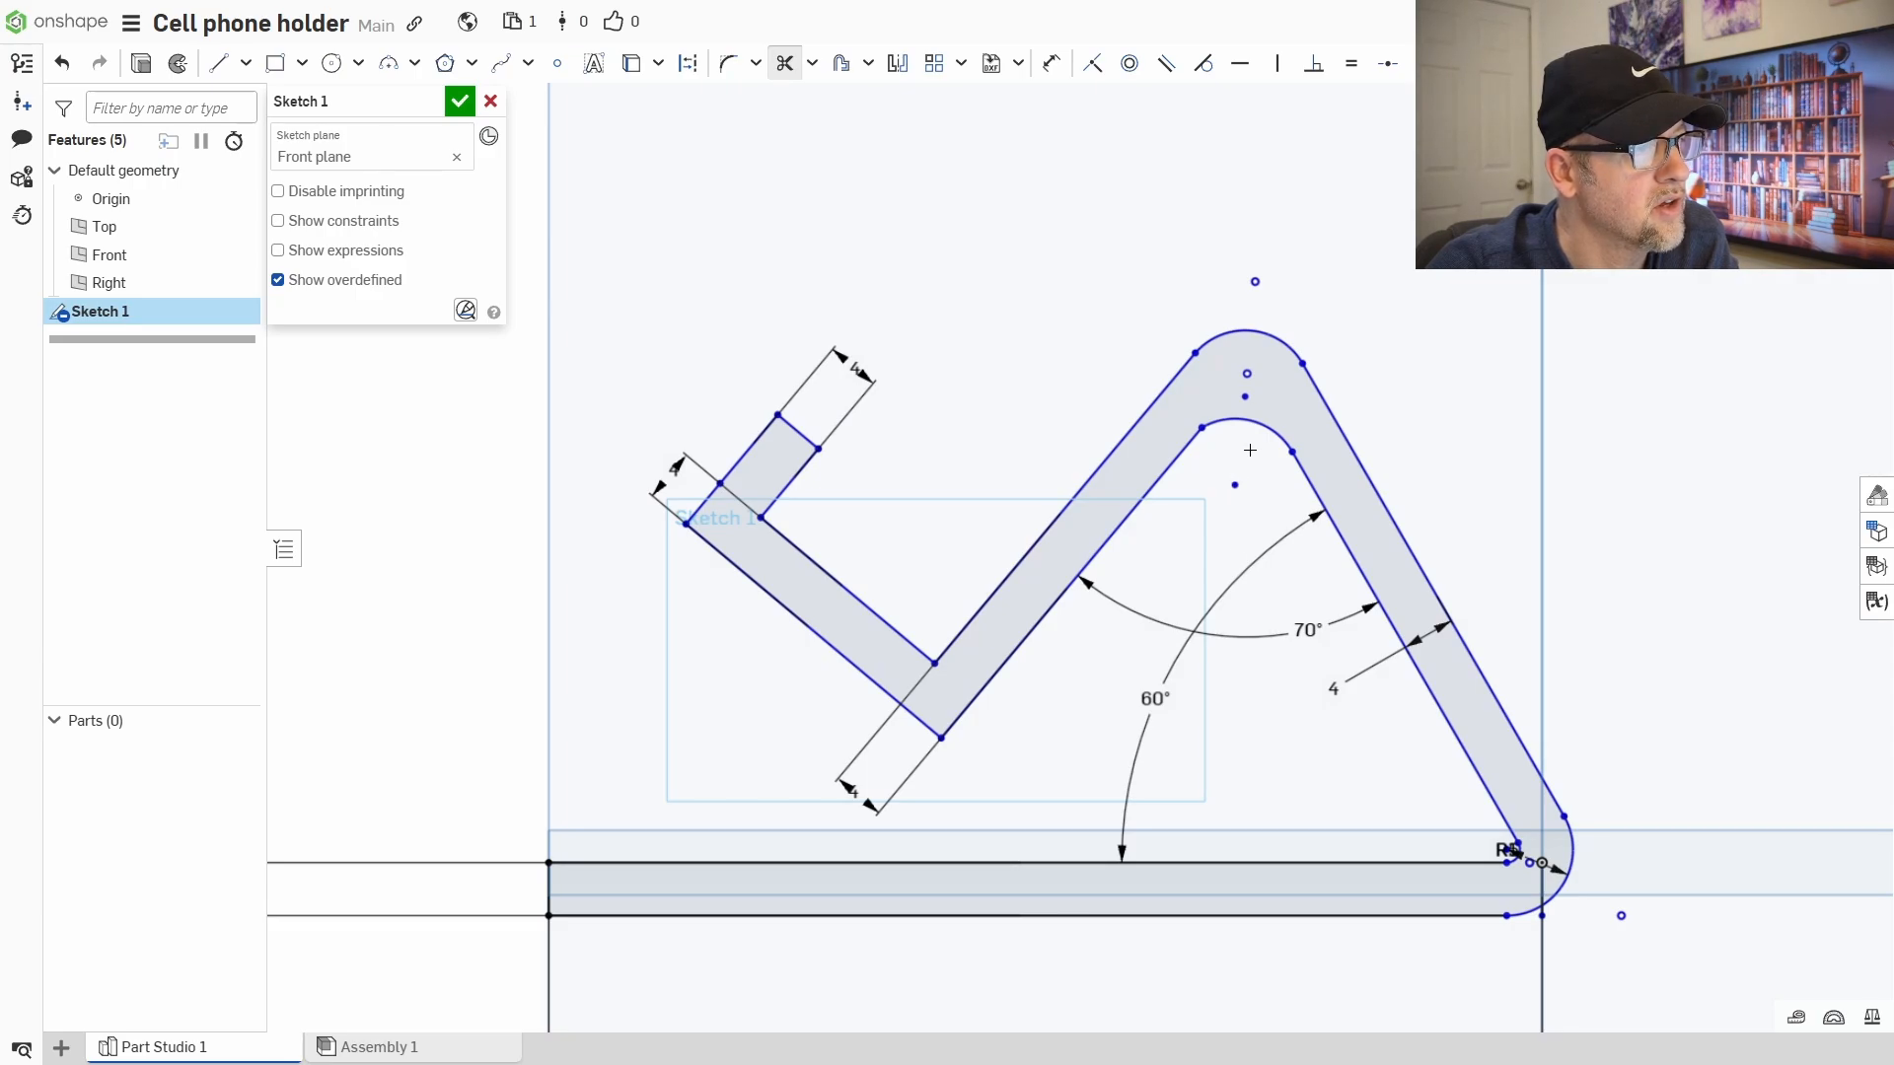
- Trim away the inner arc at the bracket's apex and extend both inner leg lines until they meet in a sharp corner
drag(1250, 450, 1251, 413)
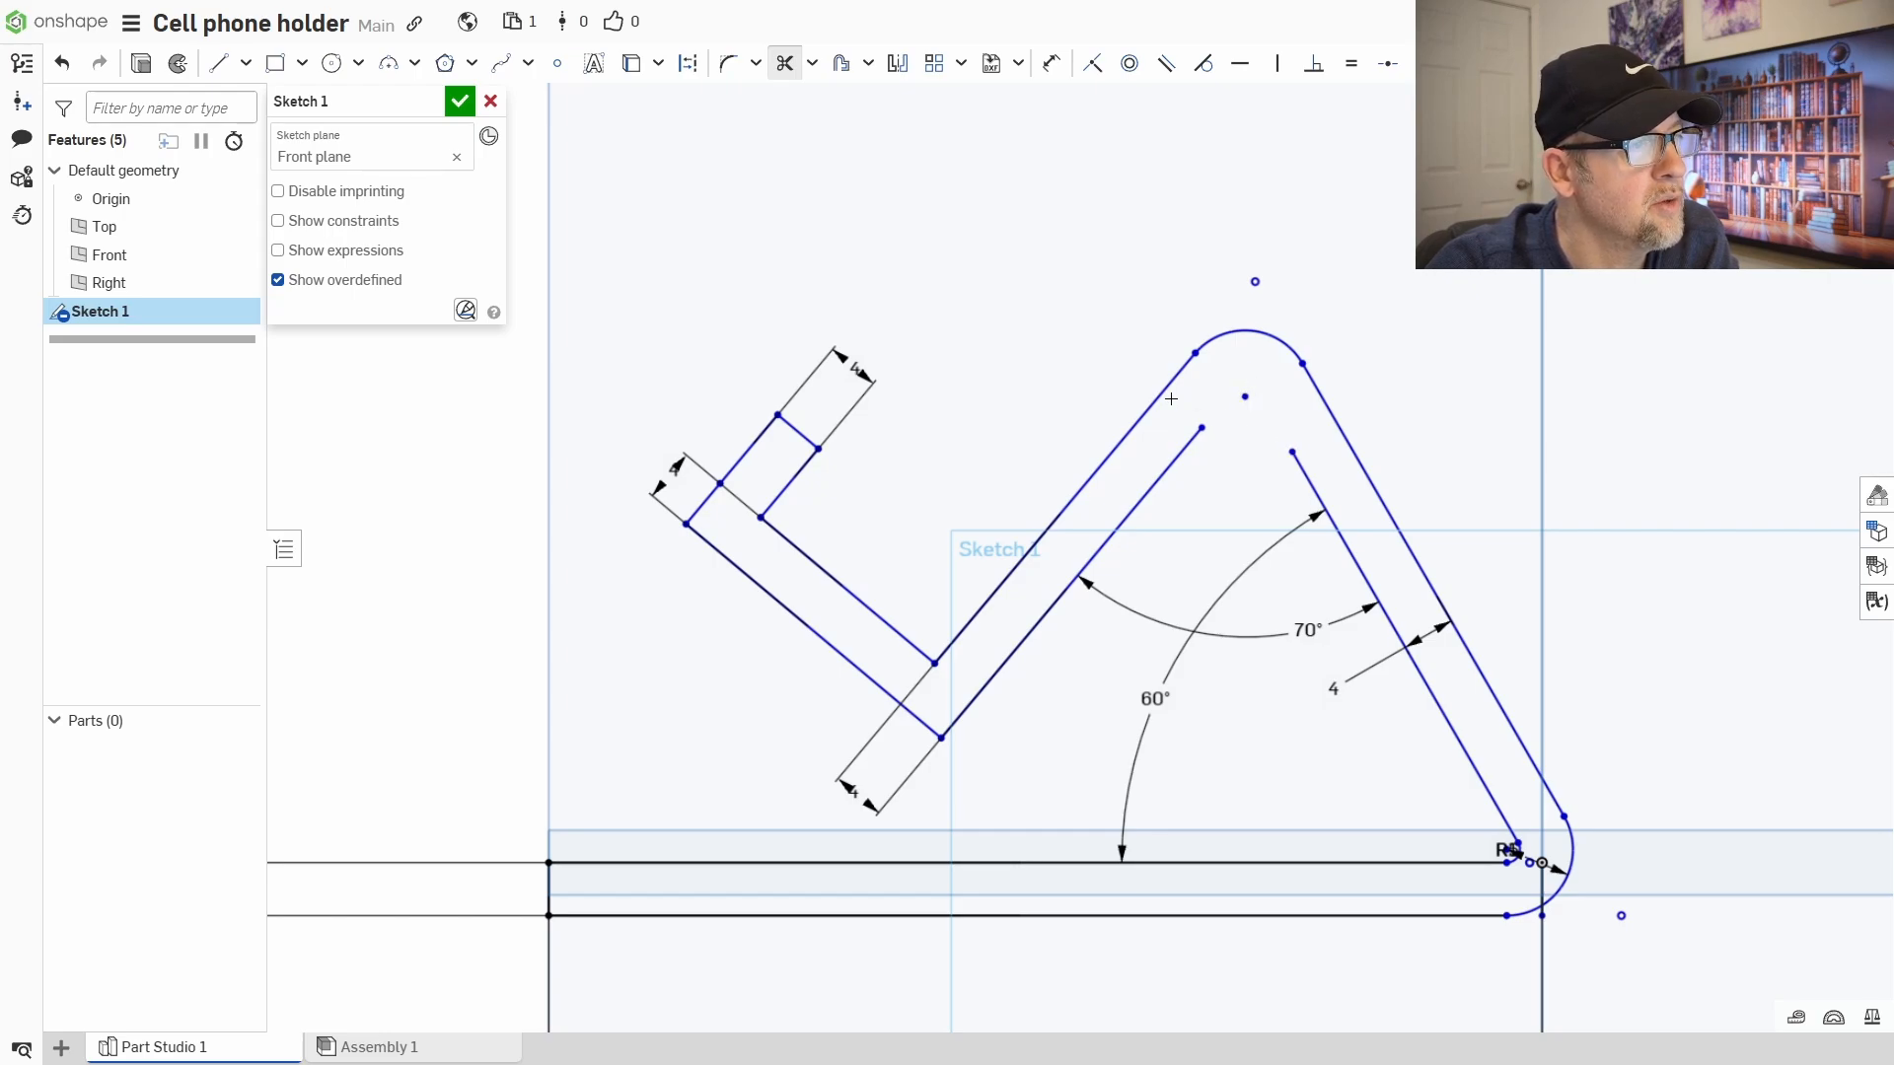
click(812, 63)
click(825, 140)
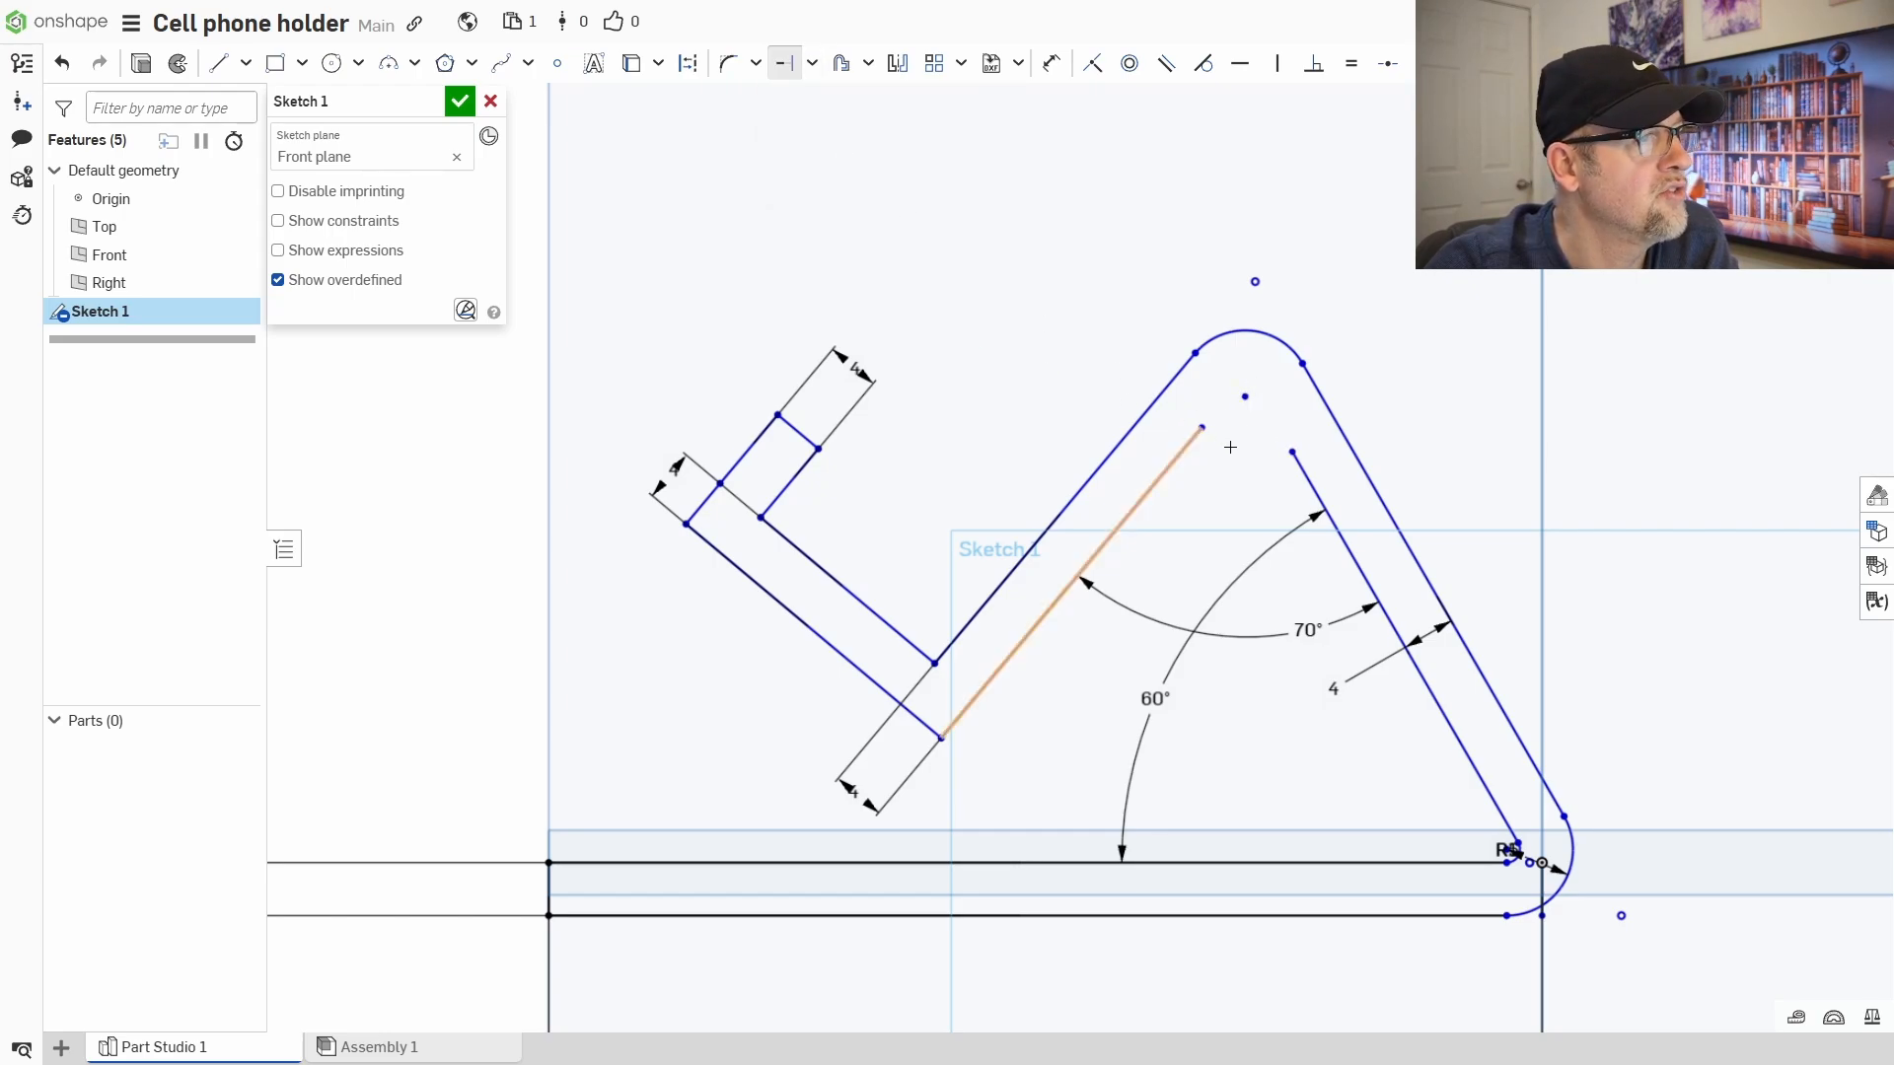
click(1298, 465)
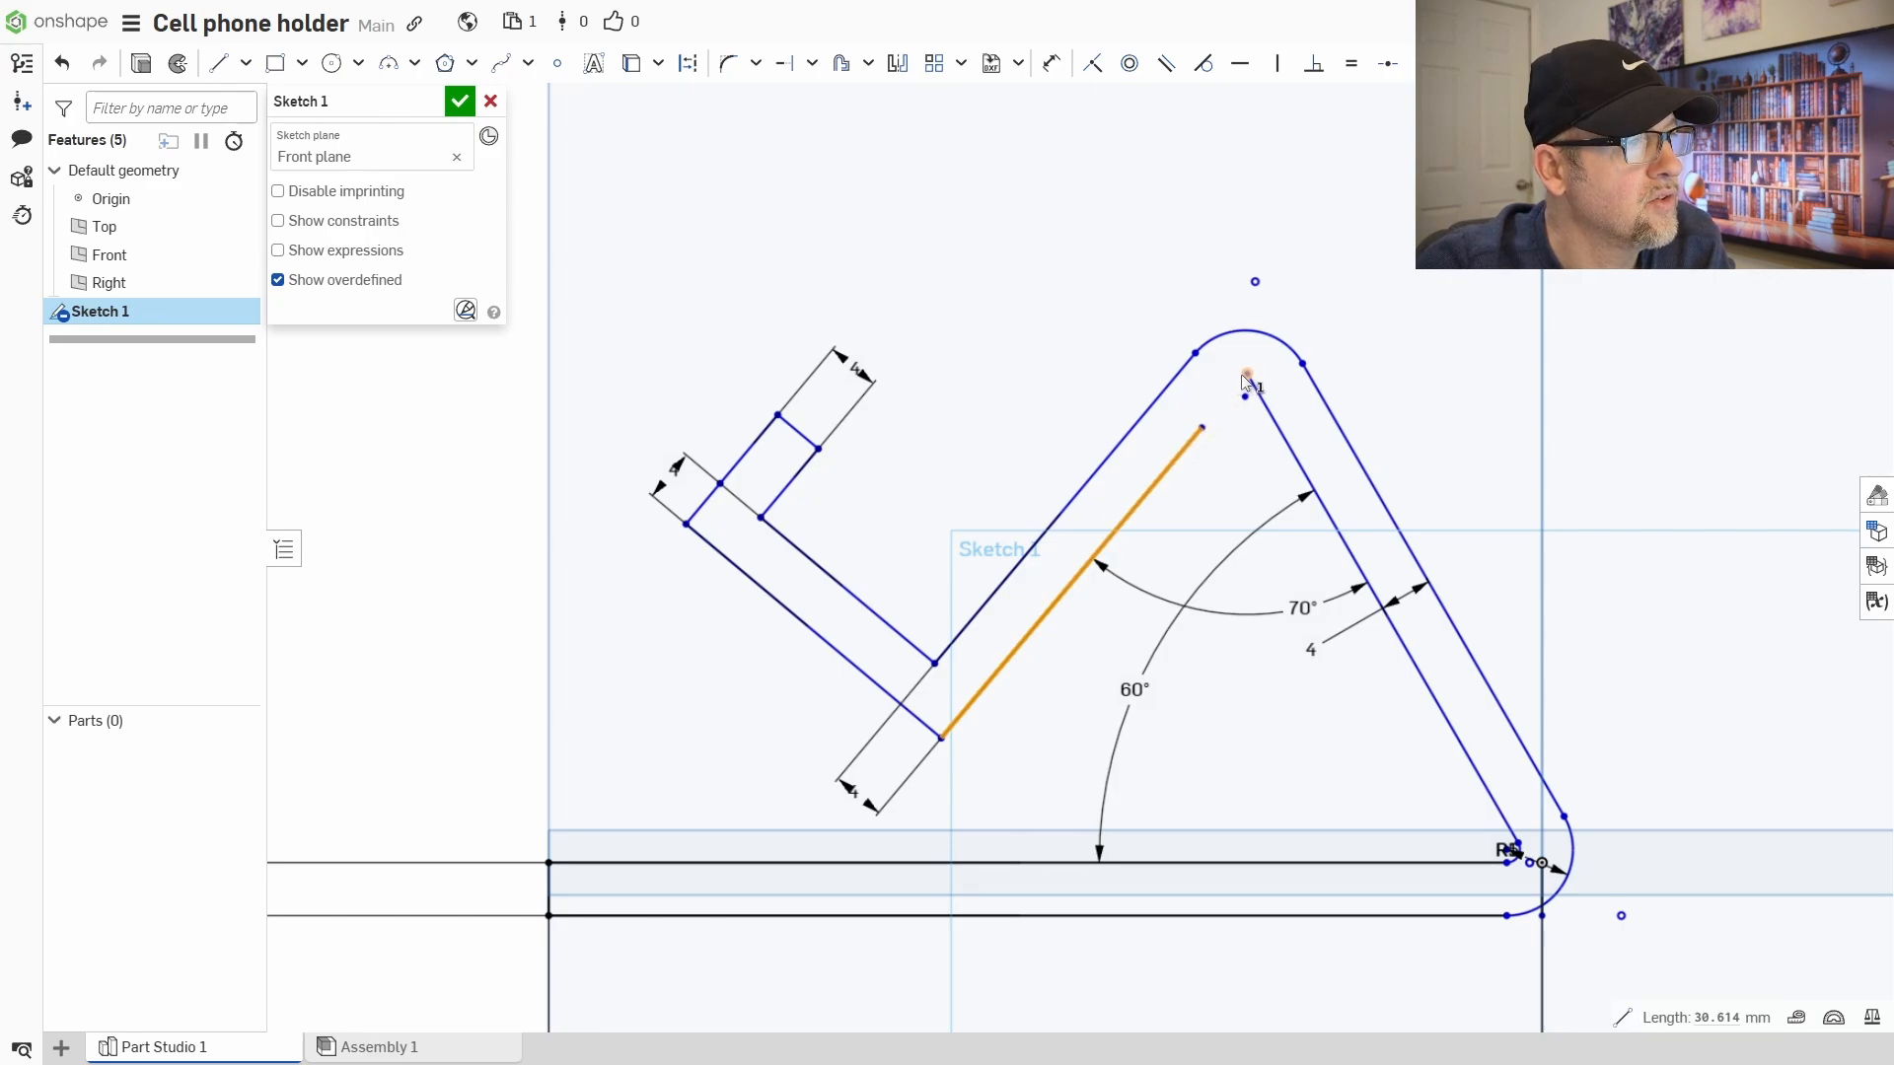
click(1196, 435)
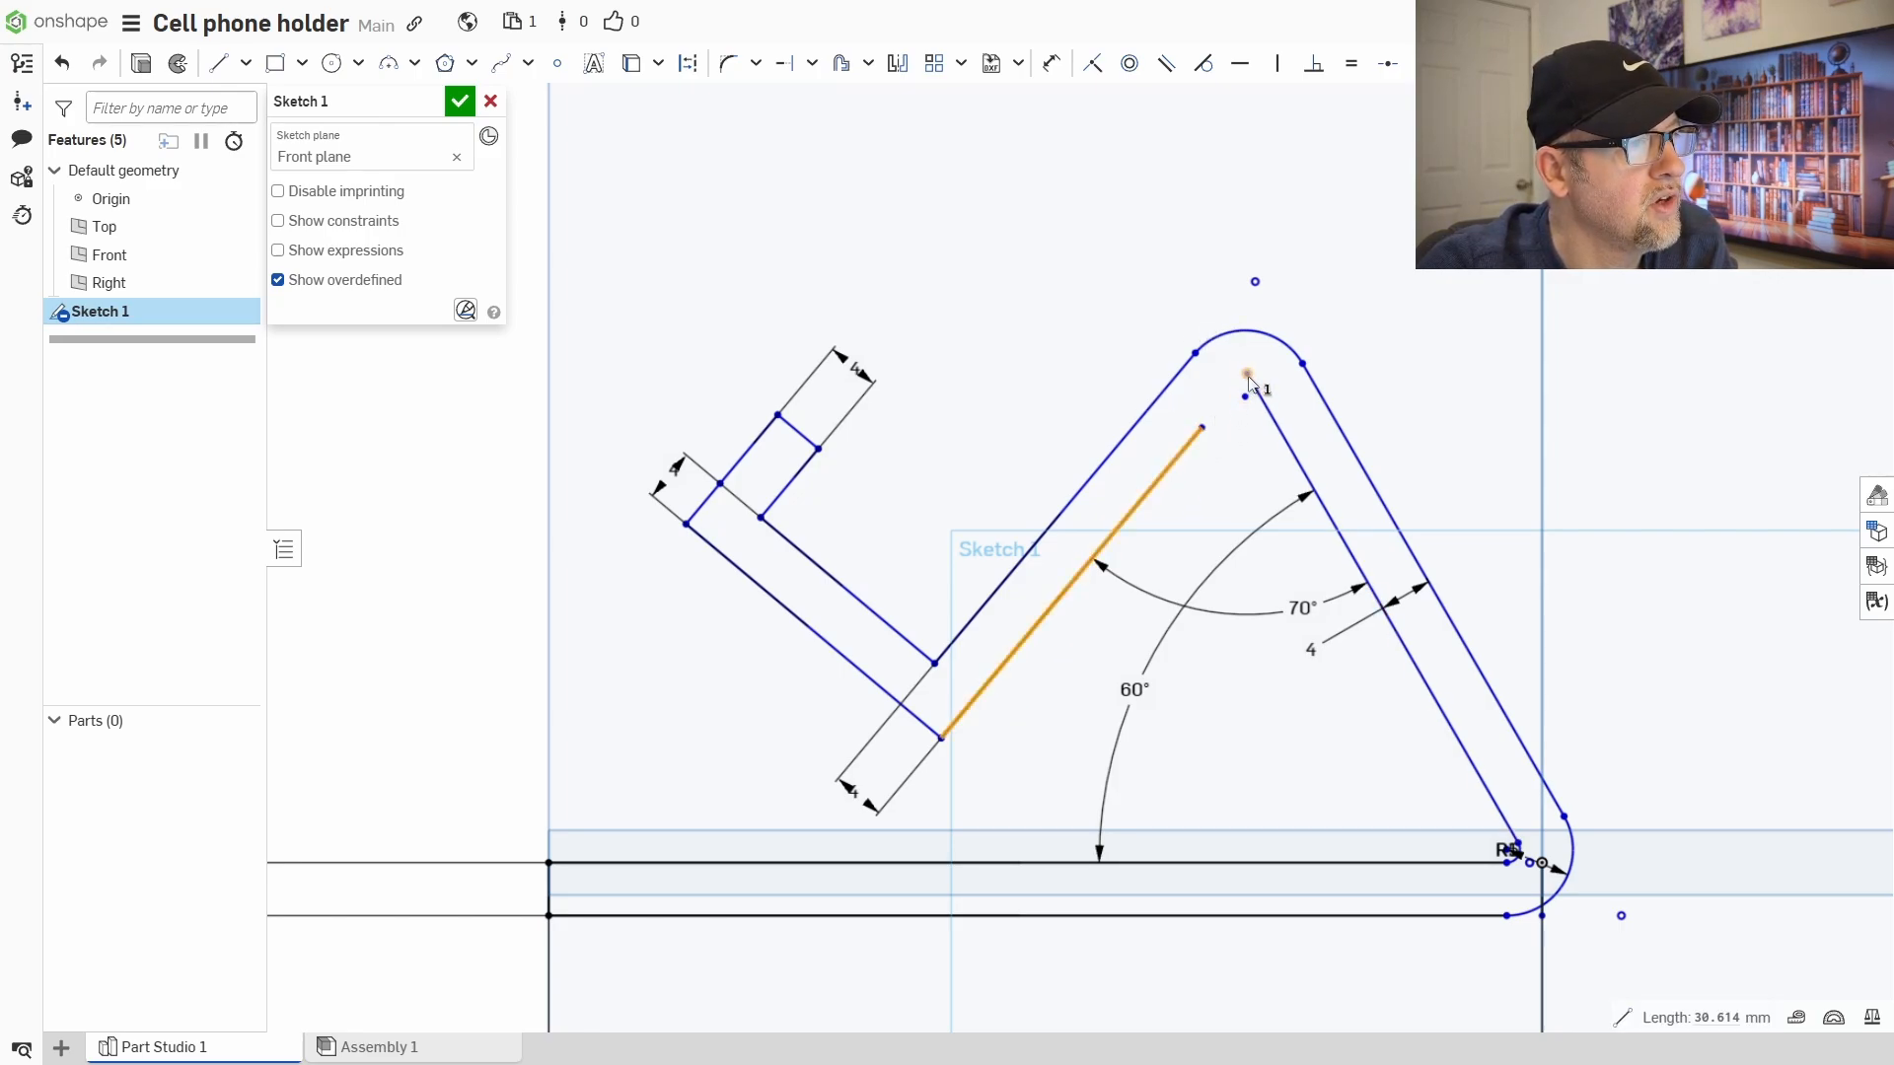
click(784, 63)
click(1191, 440)
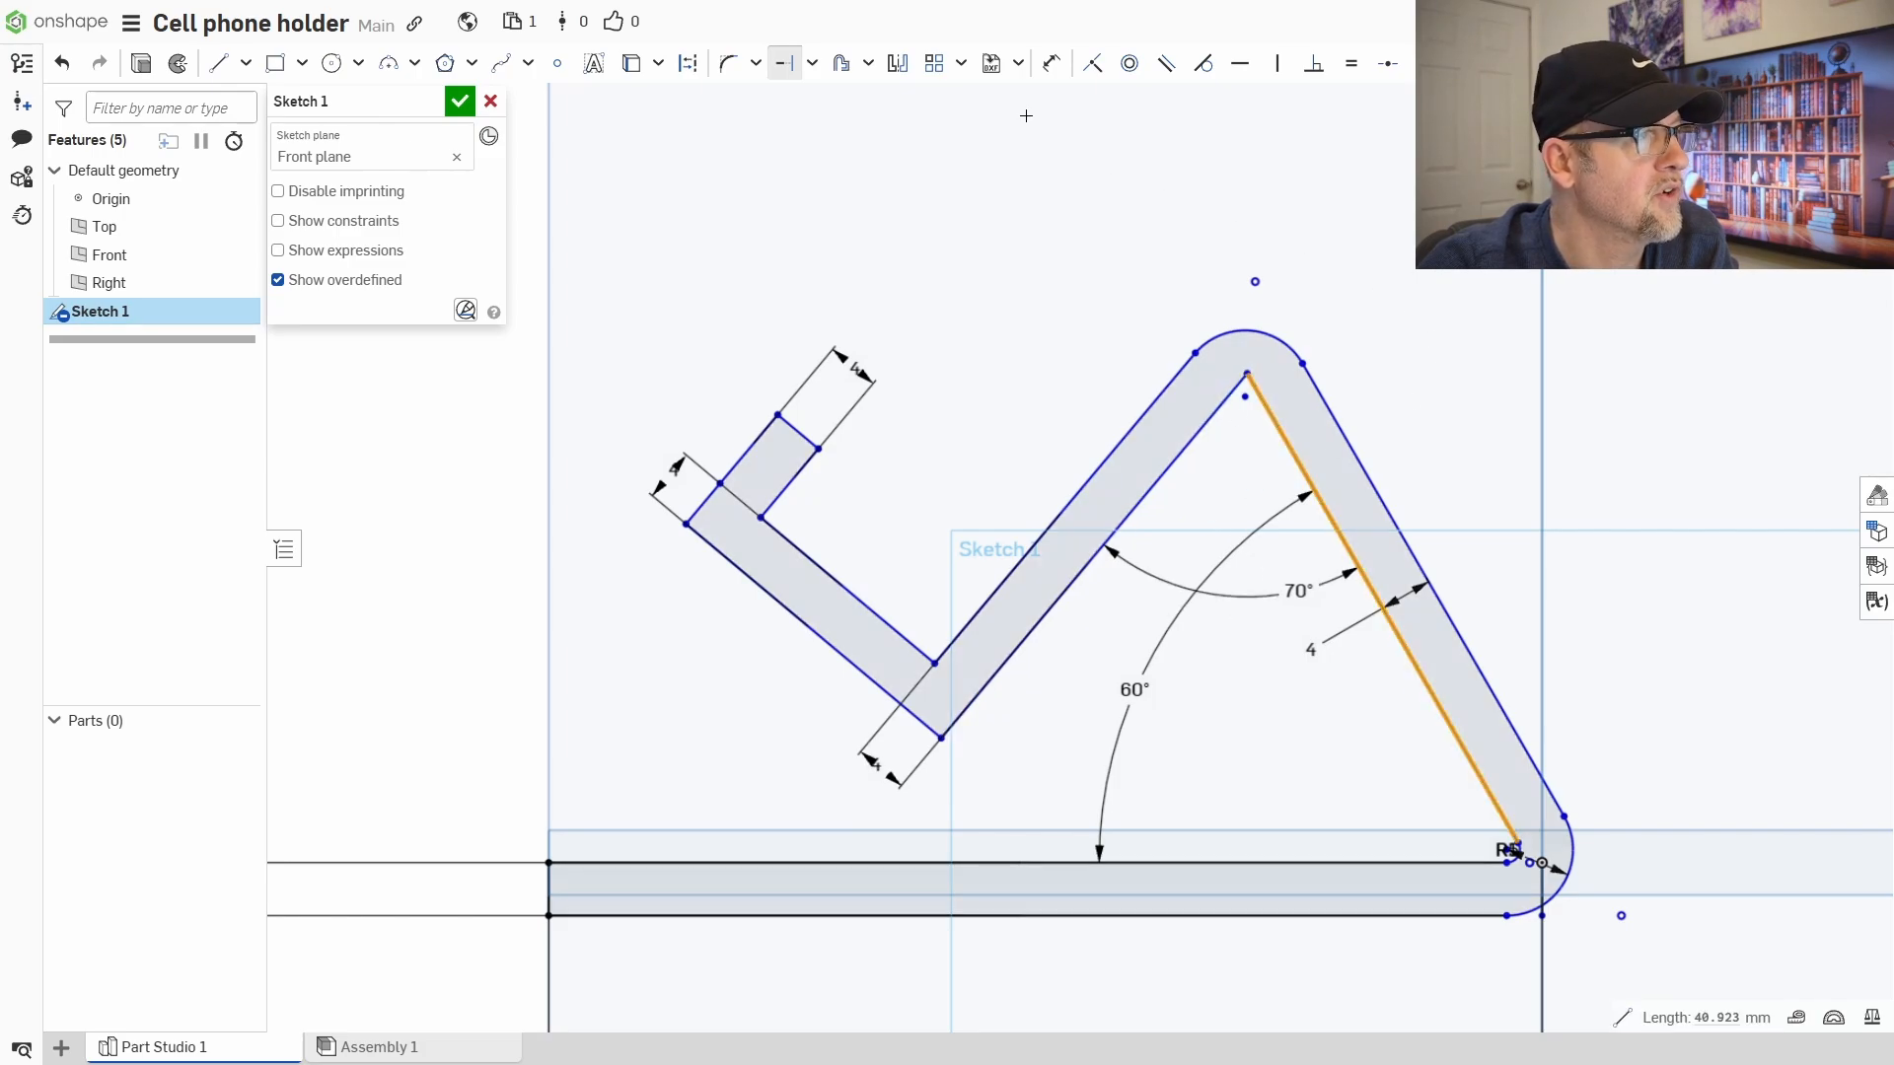
- Fillet the inner corner at the bracket's apex with a 3 mm radius
click(728, 63)
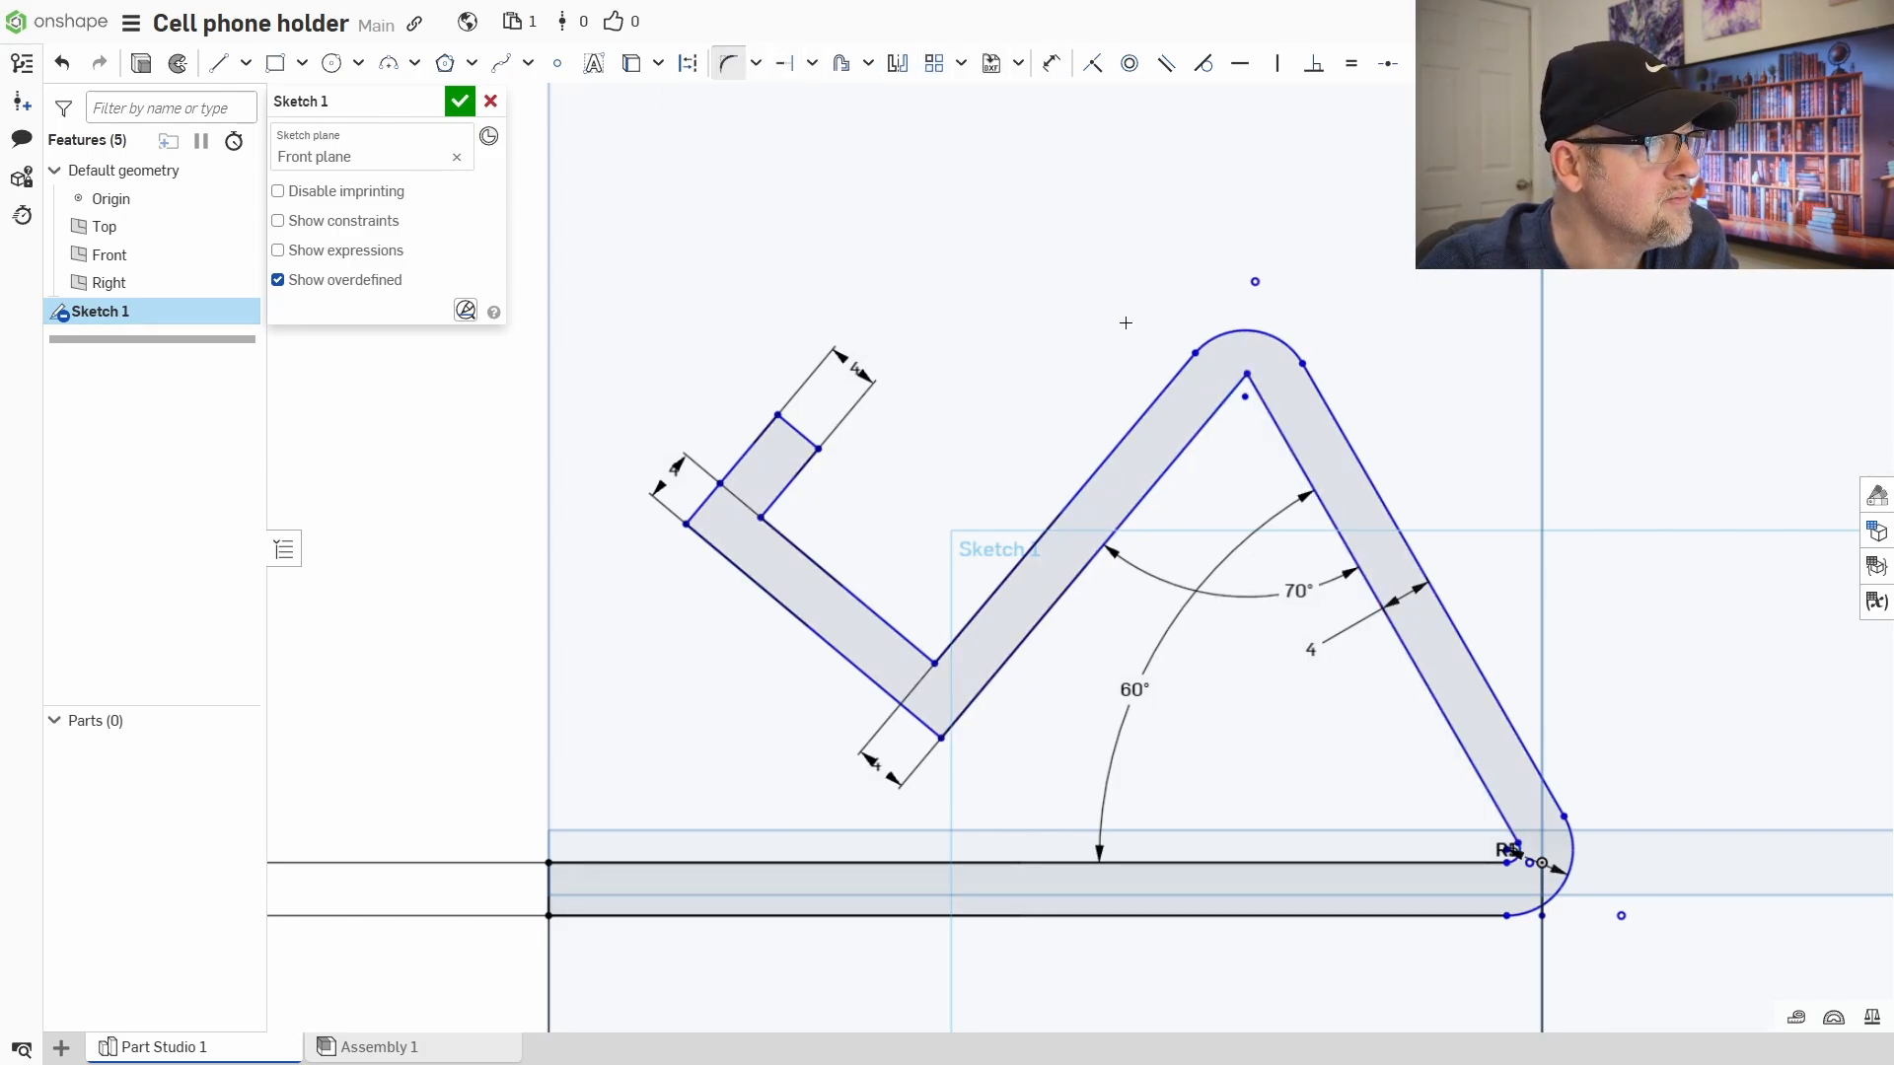
click(1246, 392)
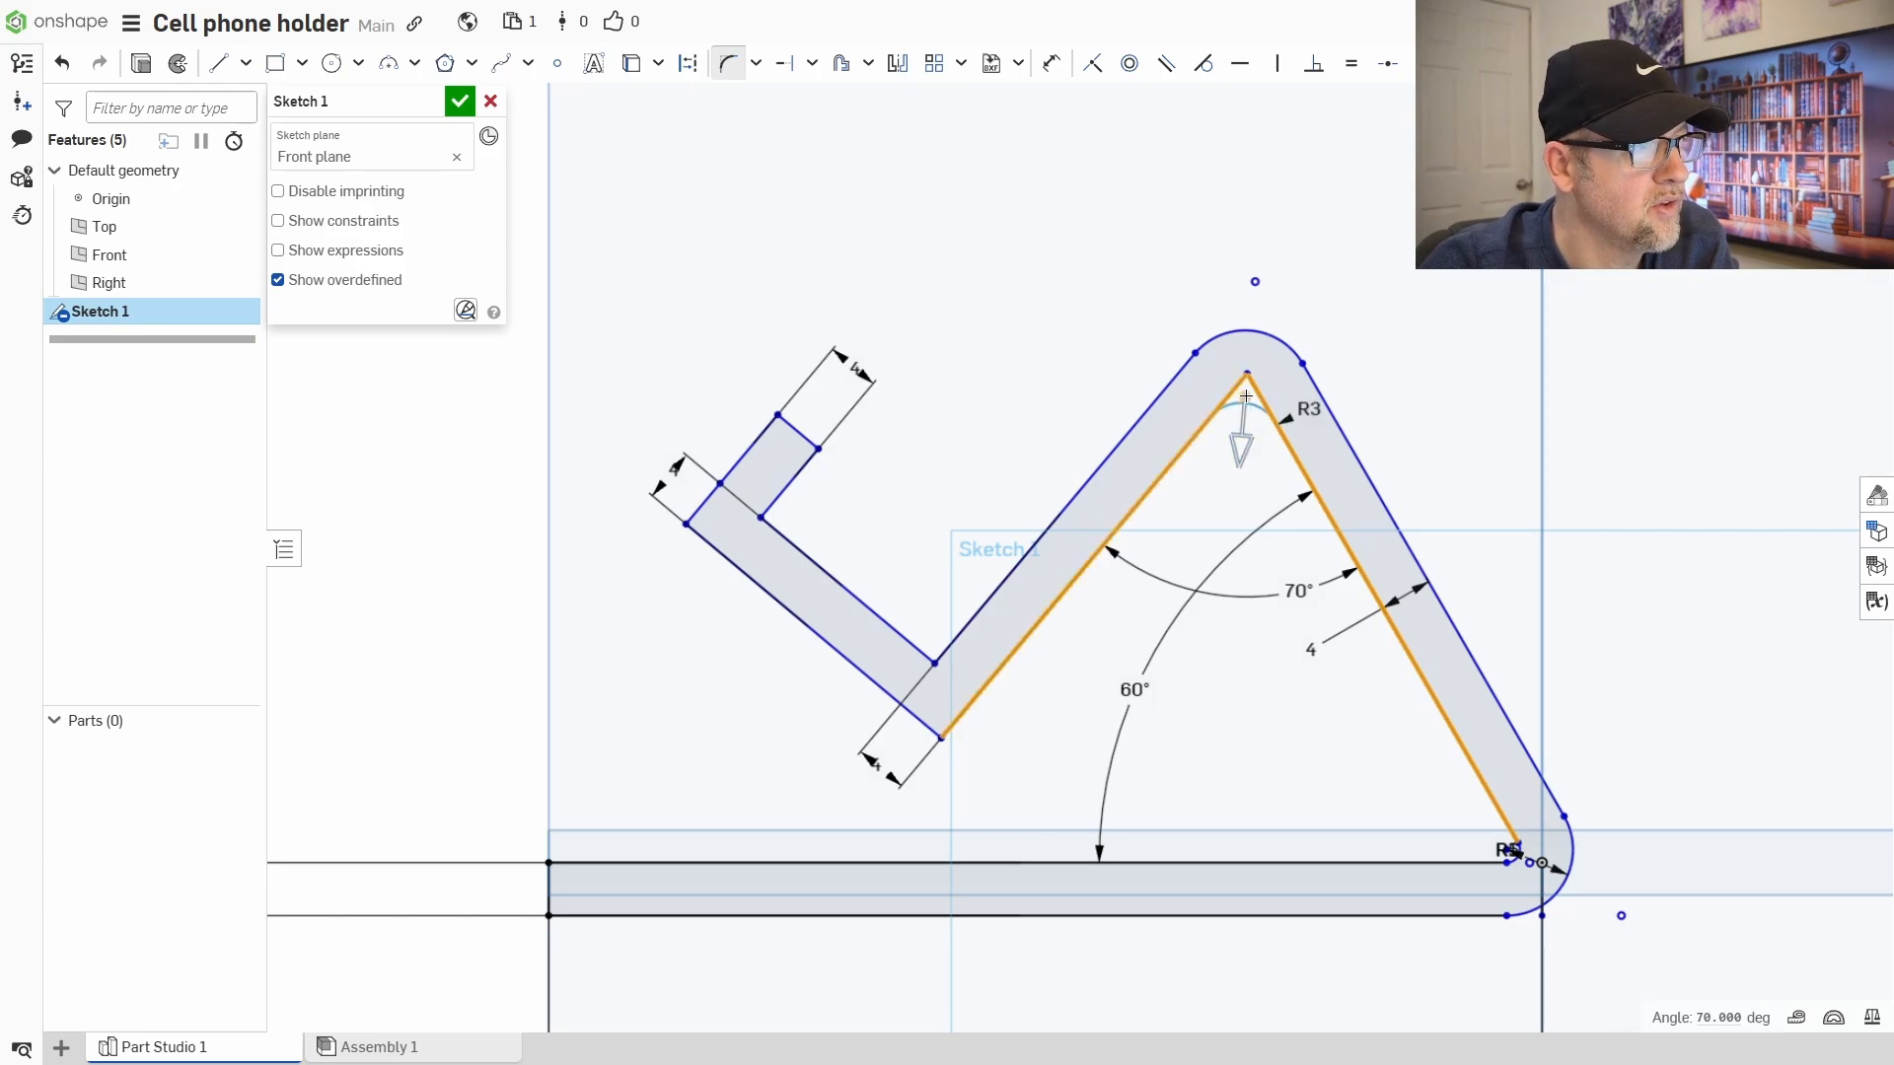
click(1247, 420)
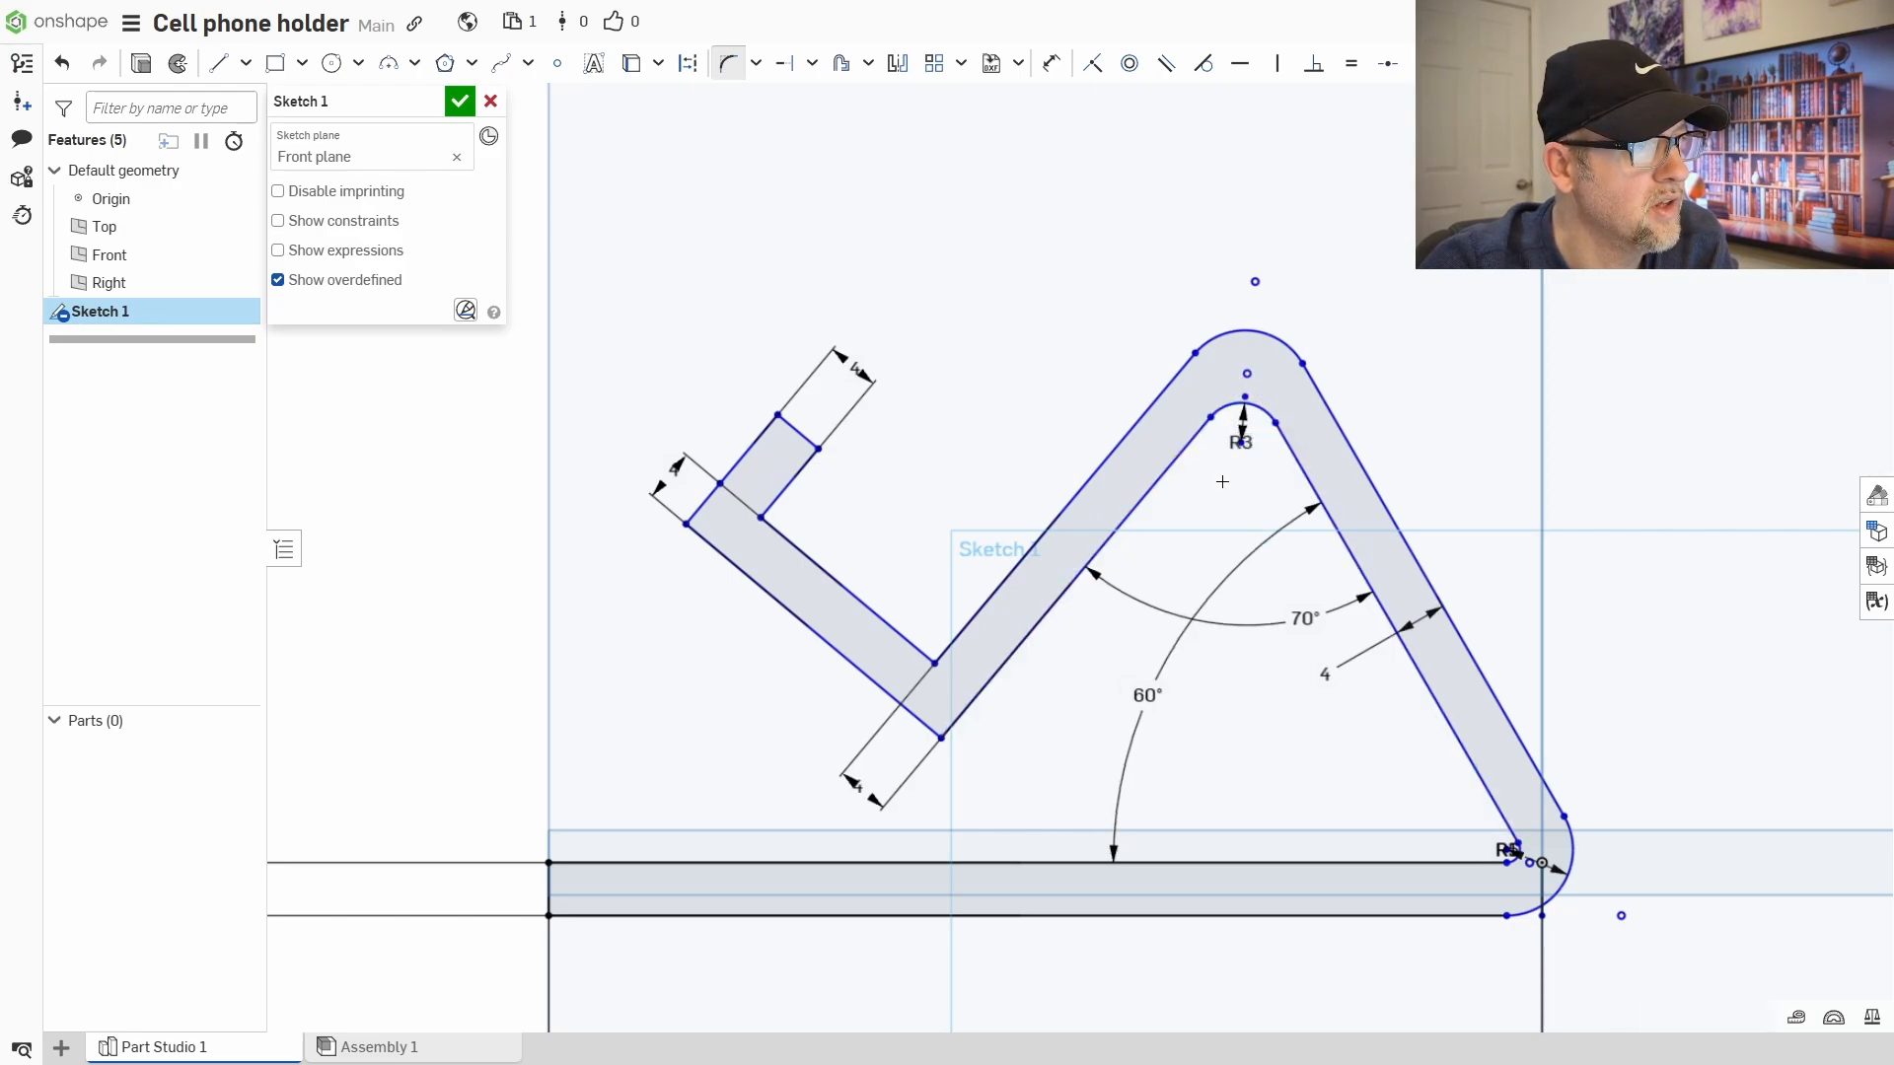
right_click(1473, 424)
click(1494, 432)
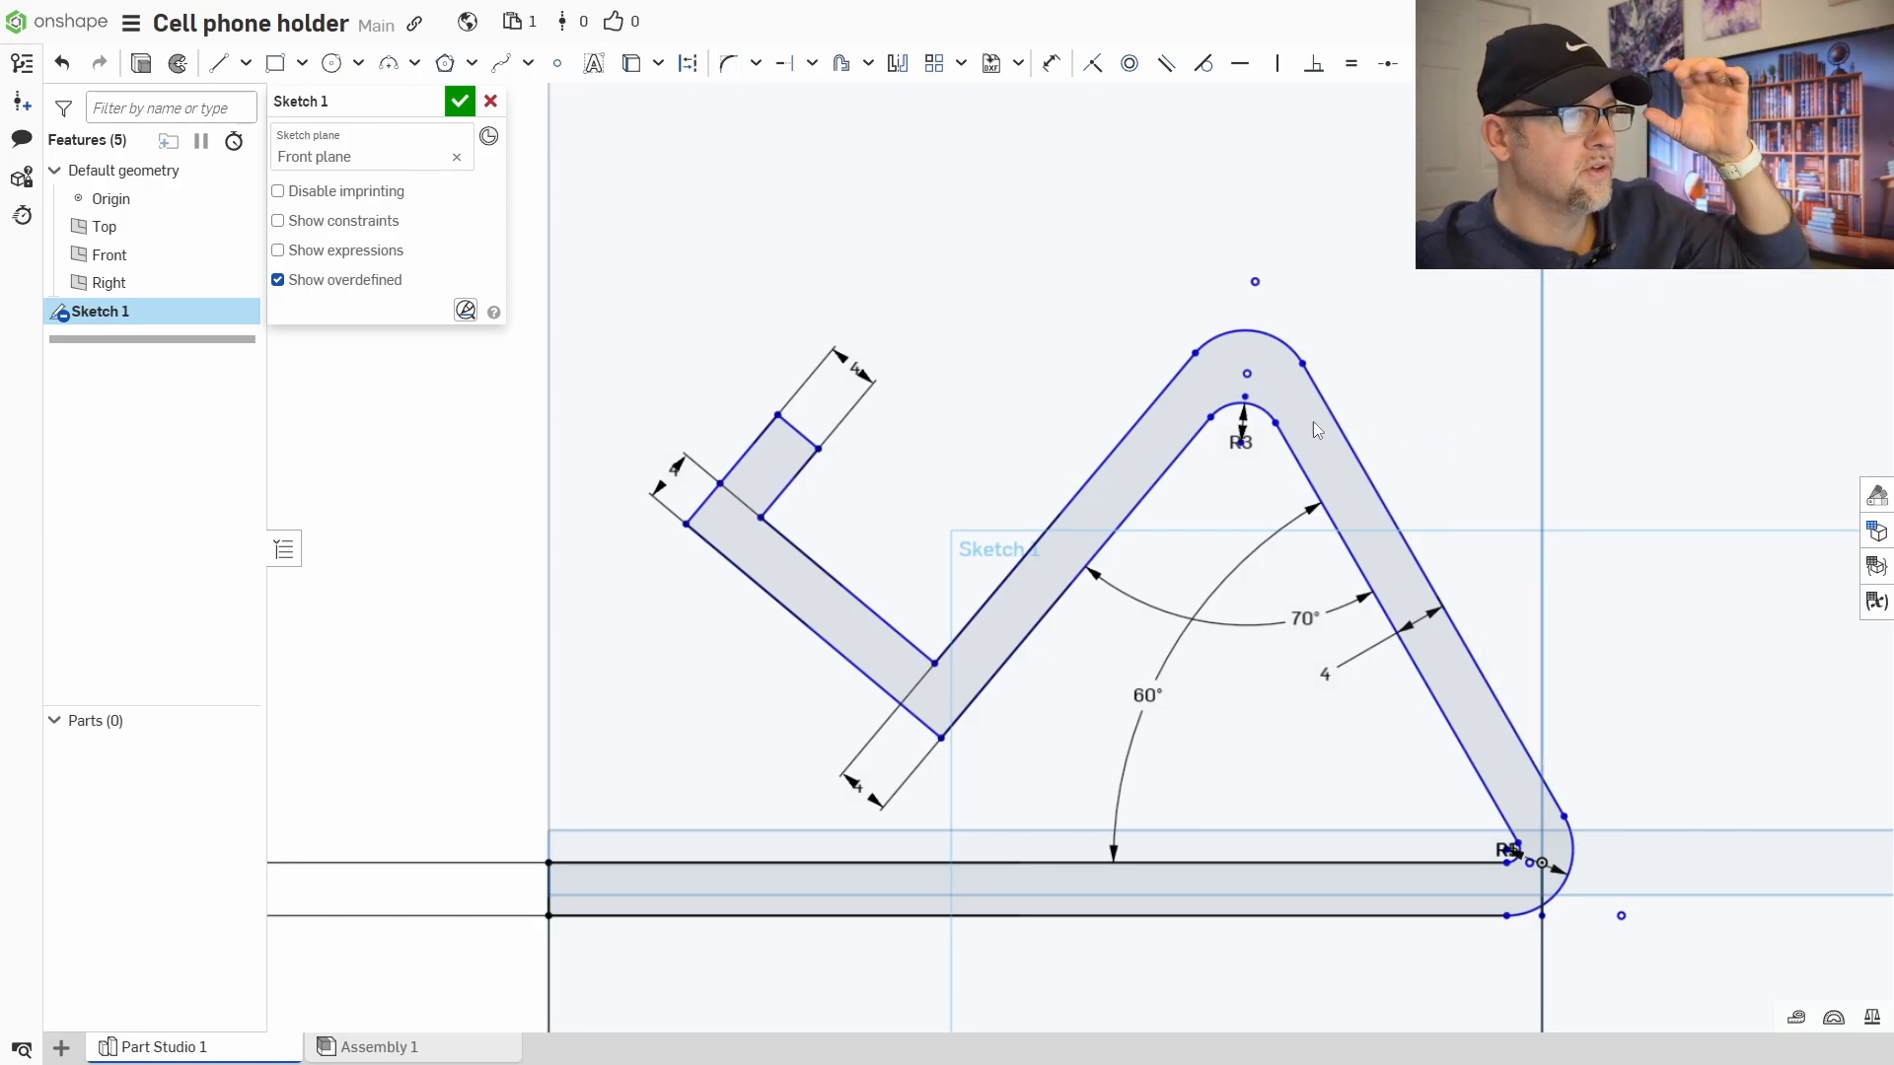
- Dimension the outer arc at the bracket's apex with a 7 mm radius
mouse_move(1261, 333)
mouse_down()
mouse_move(1259, 355)
mouse_move(1321, 358)
mouse_up()
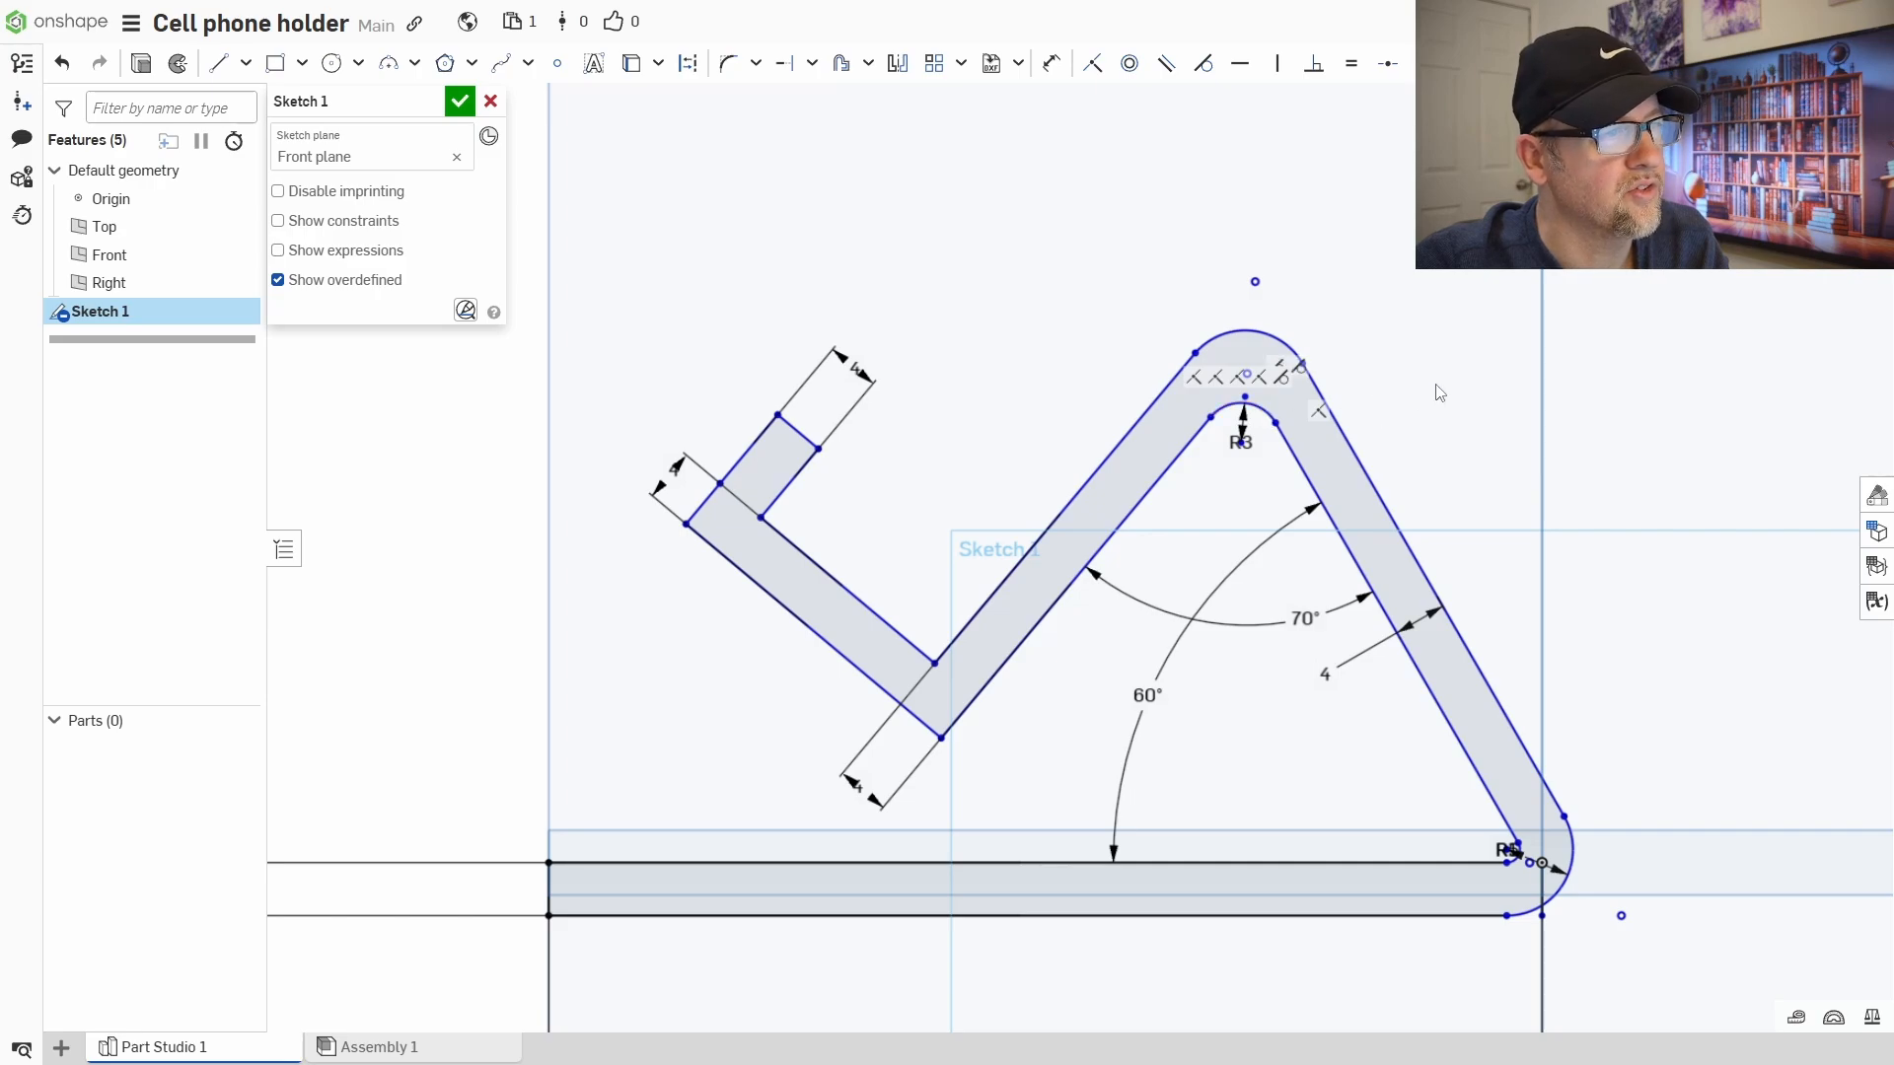
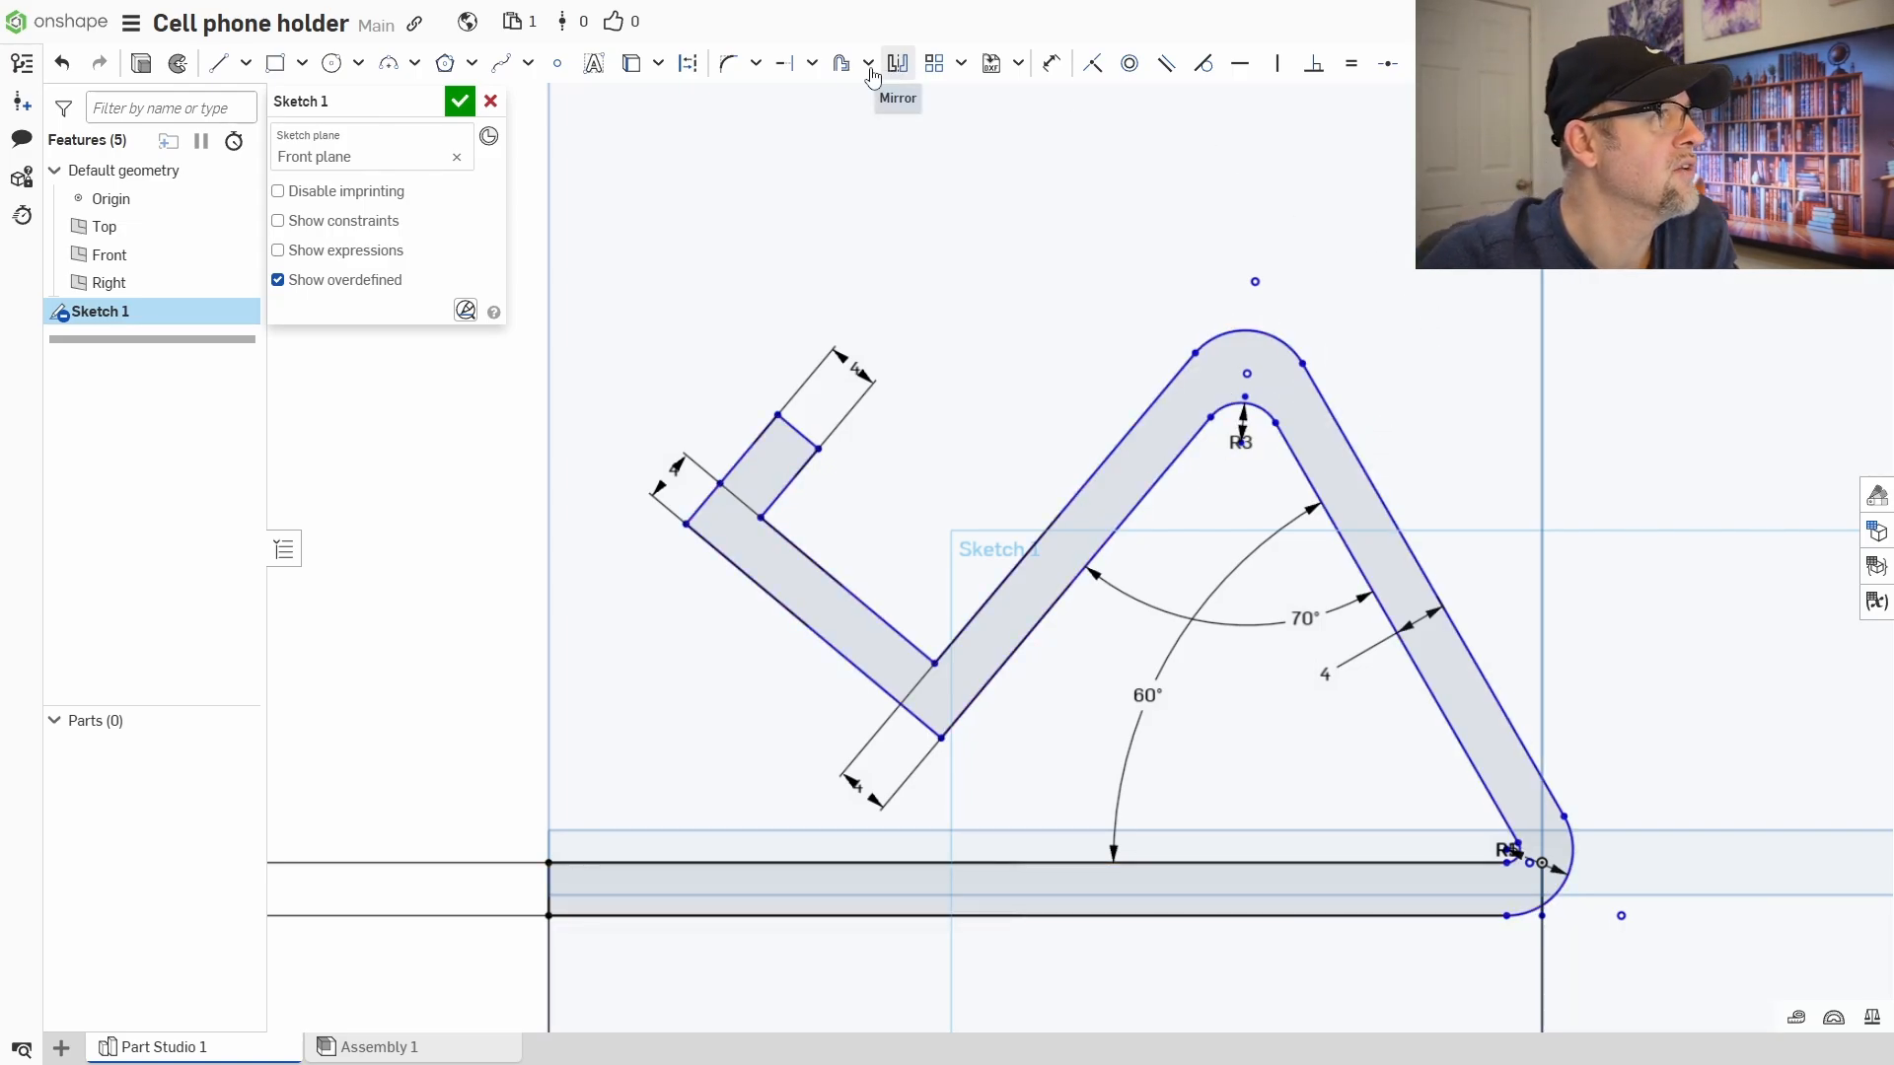
click(733, 69)
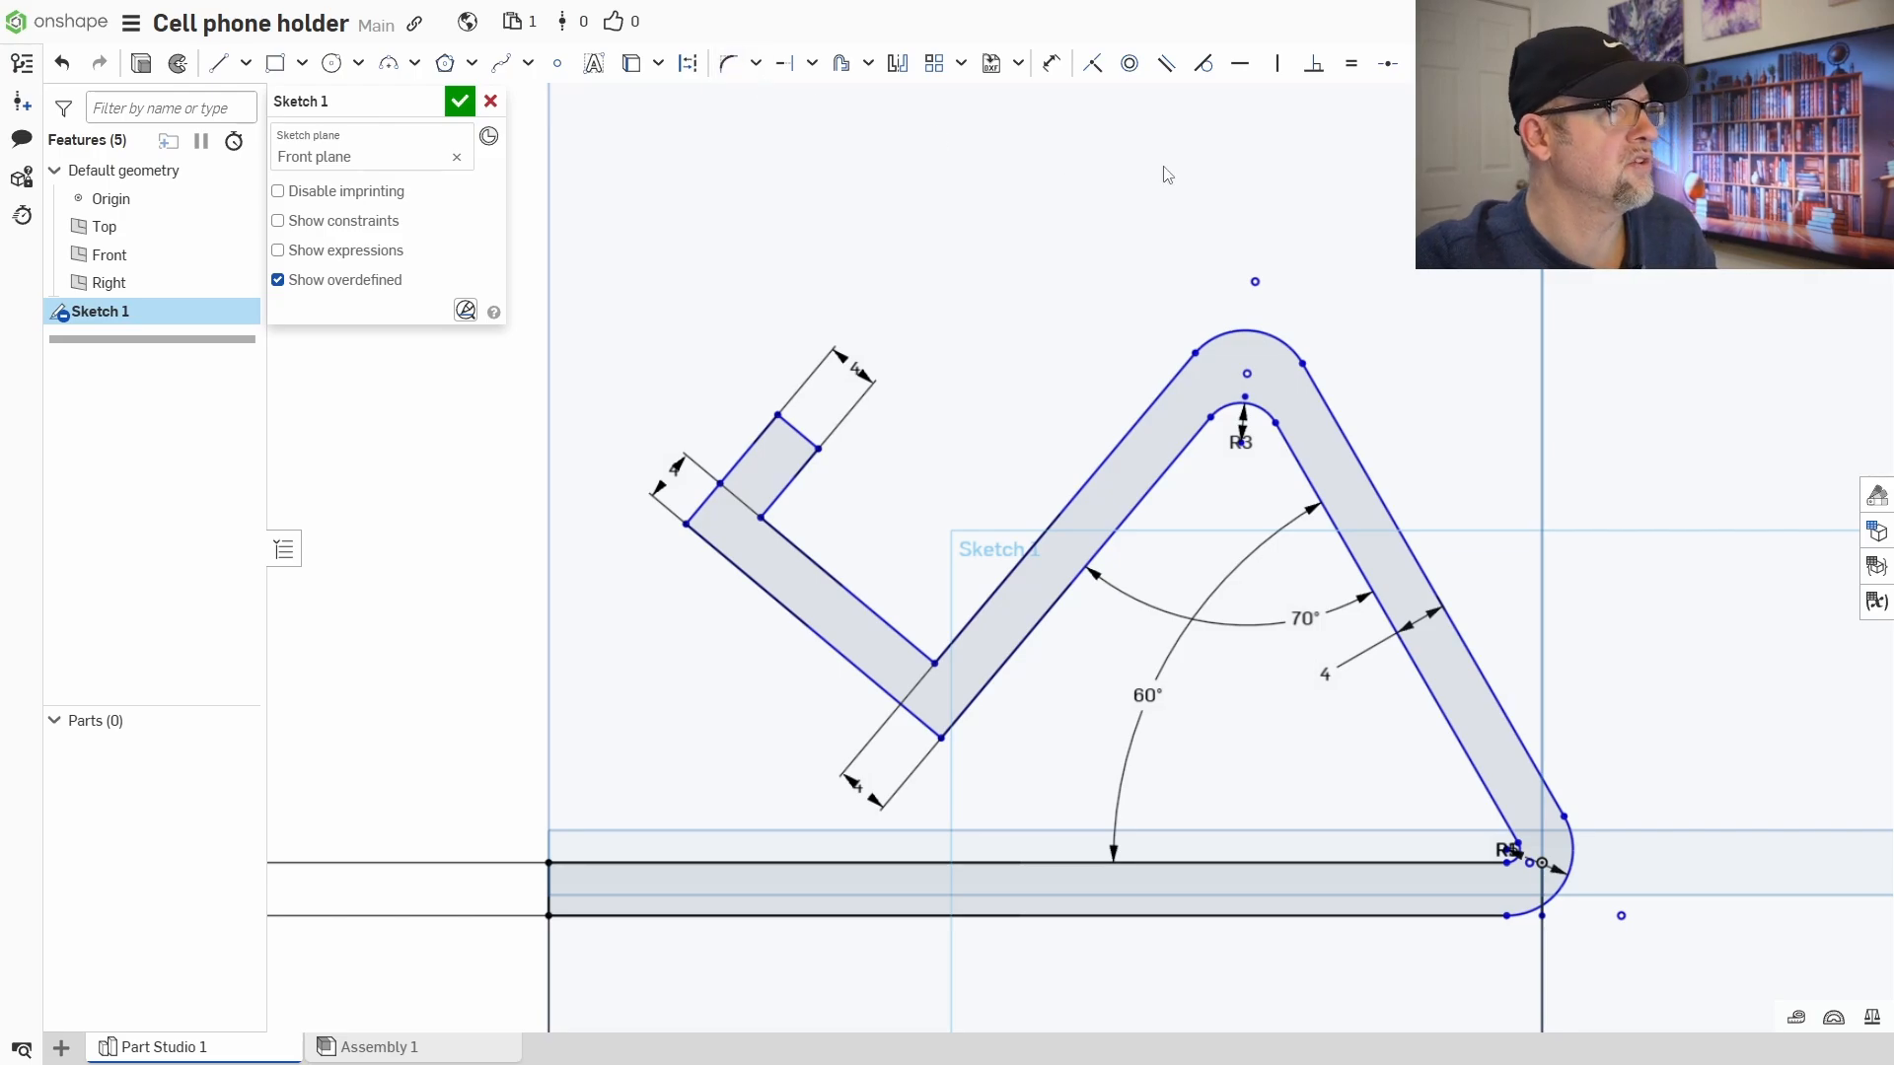
click(1051, 63)
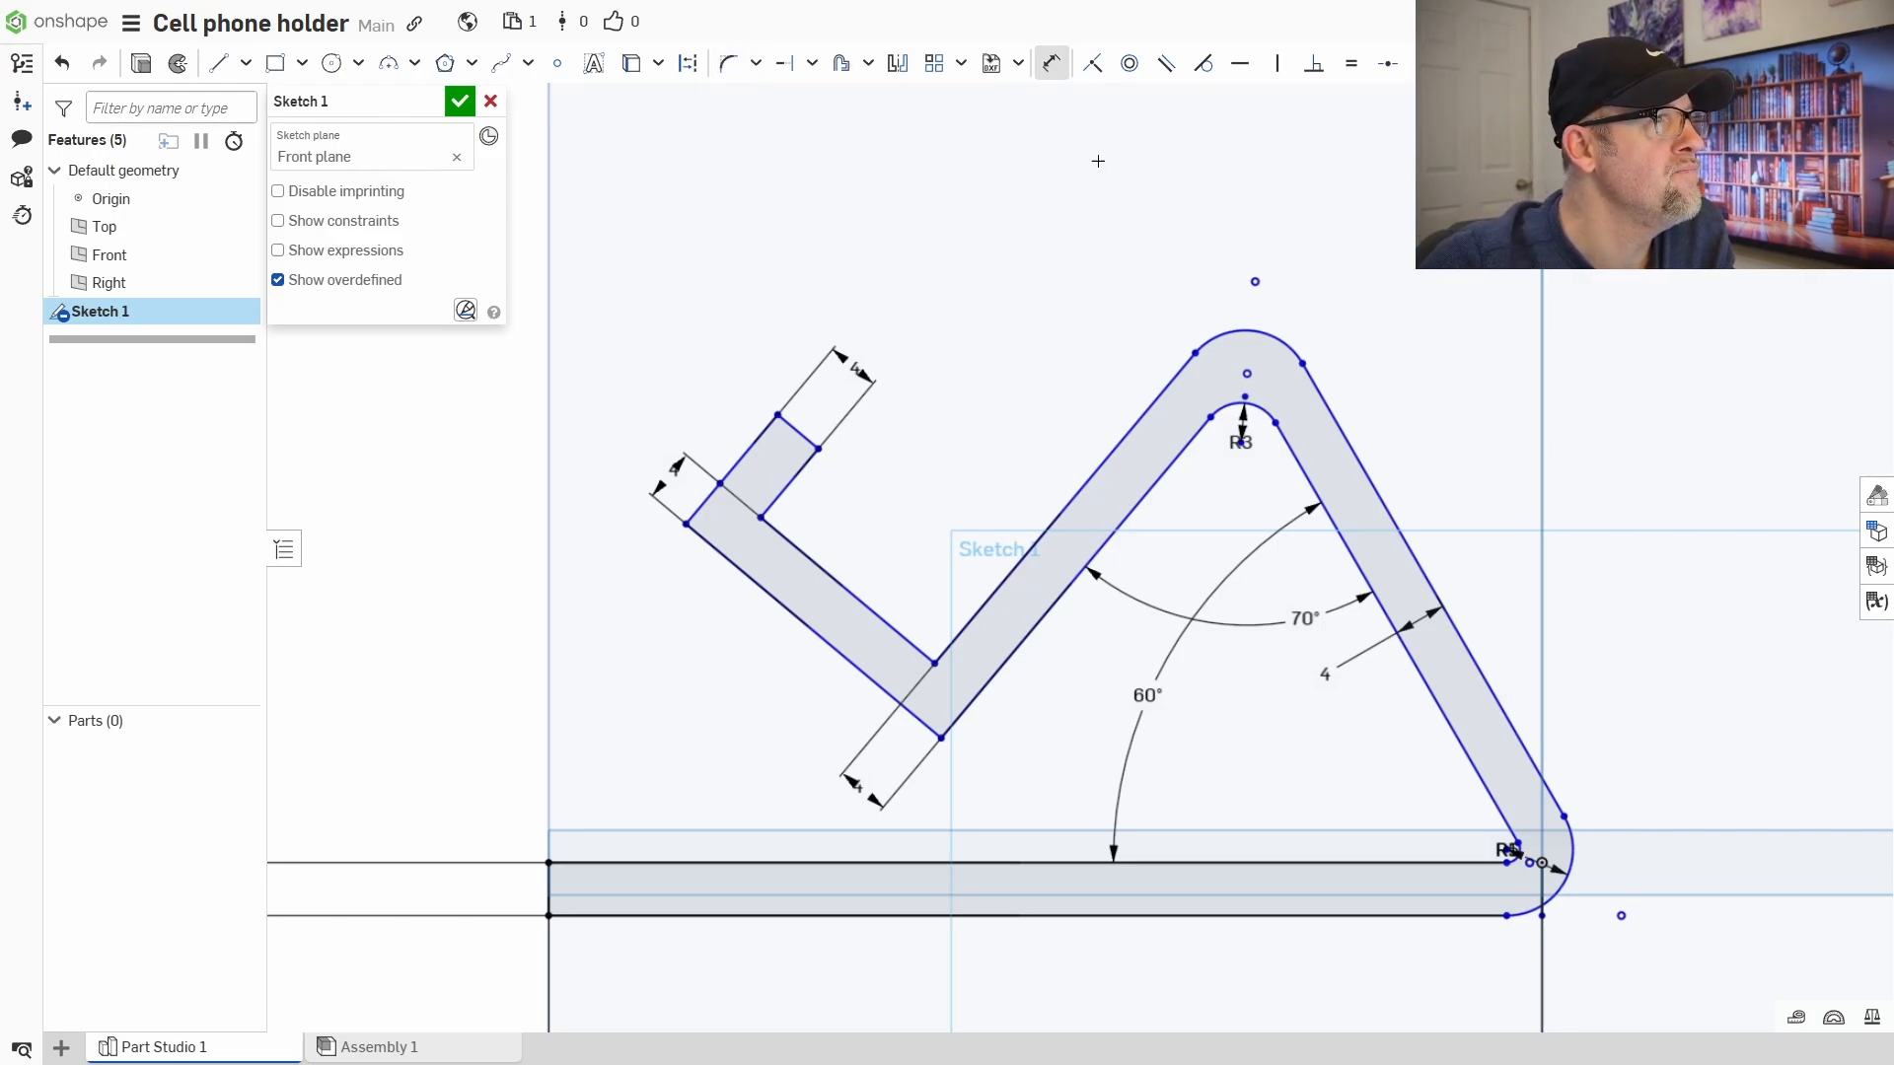
click(1283, 341)
click(1353, 282)
text(7)
key(Return)
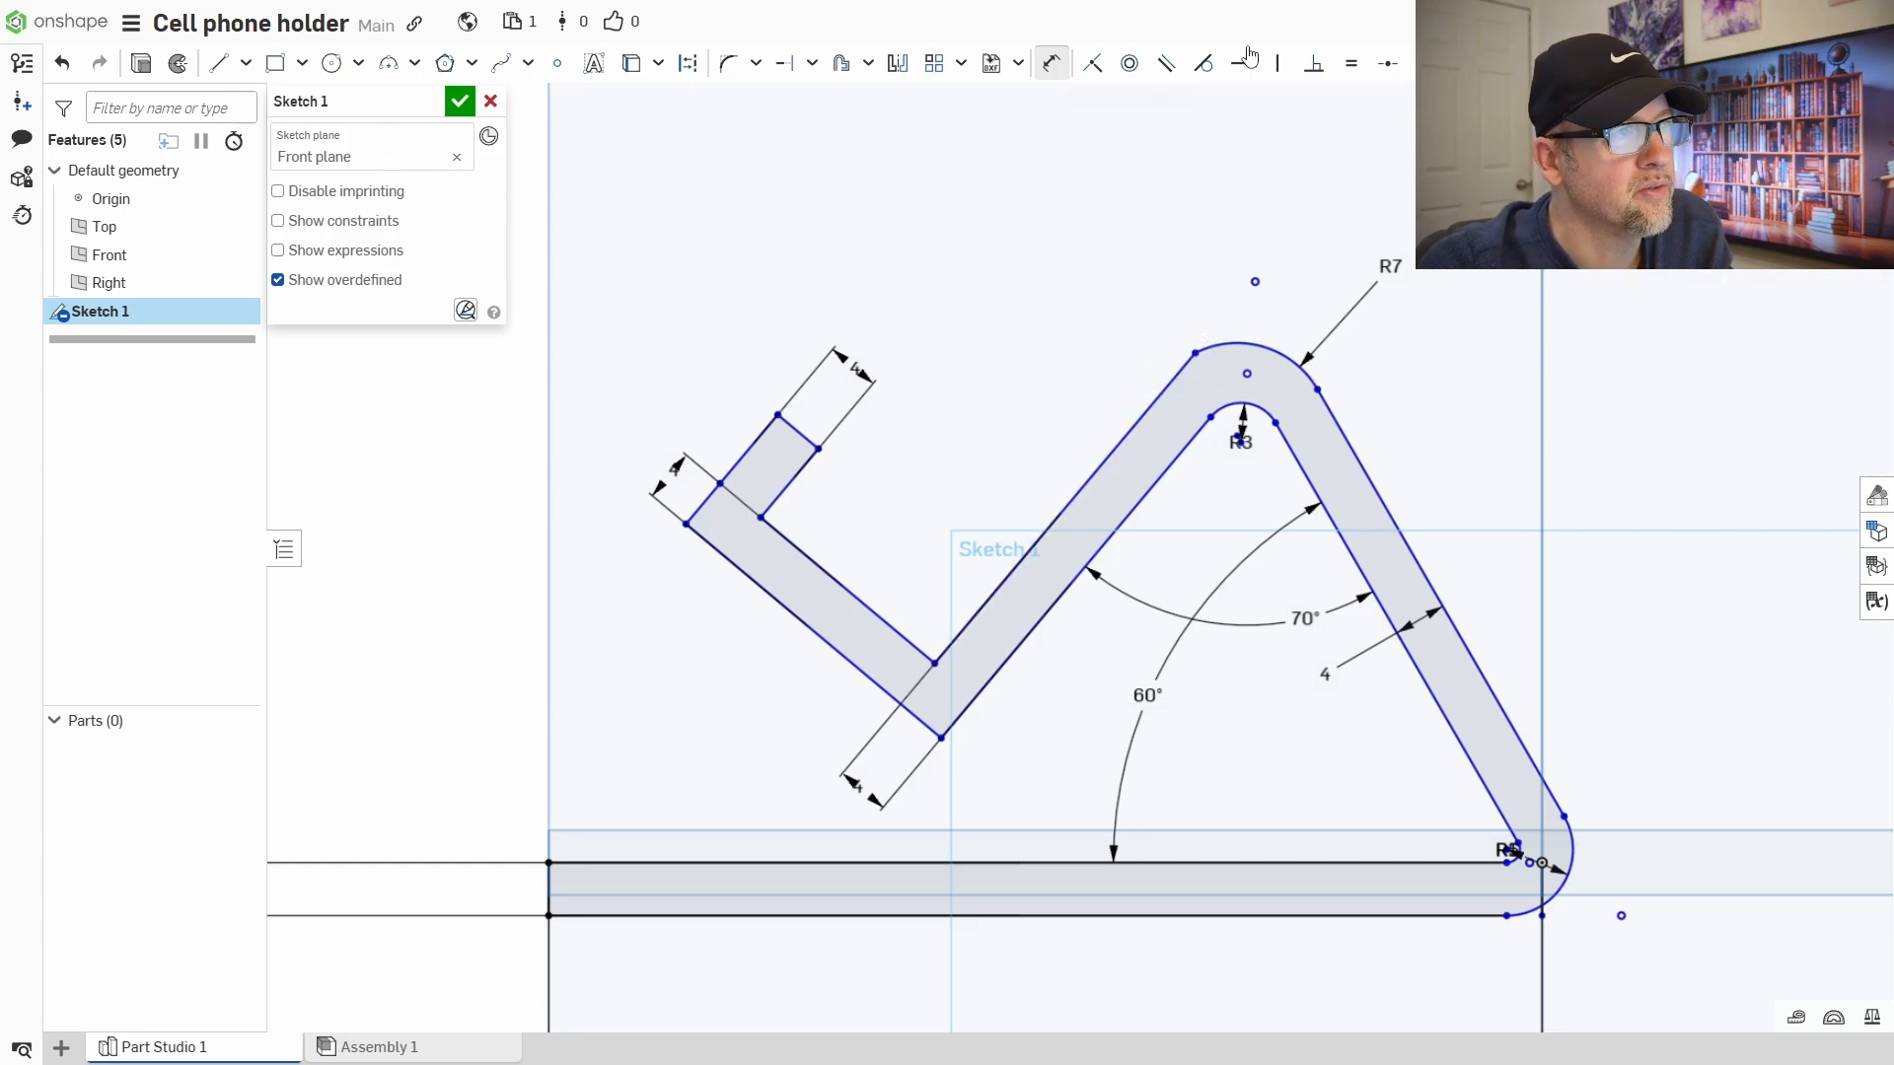
click(1205, 349)
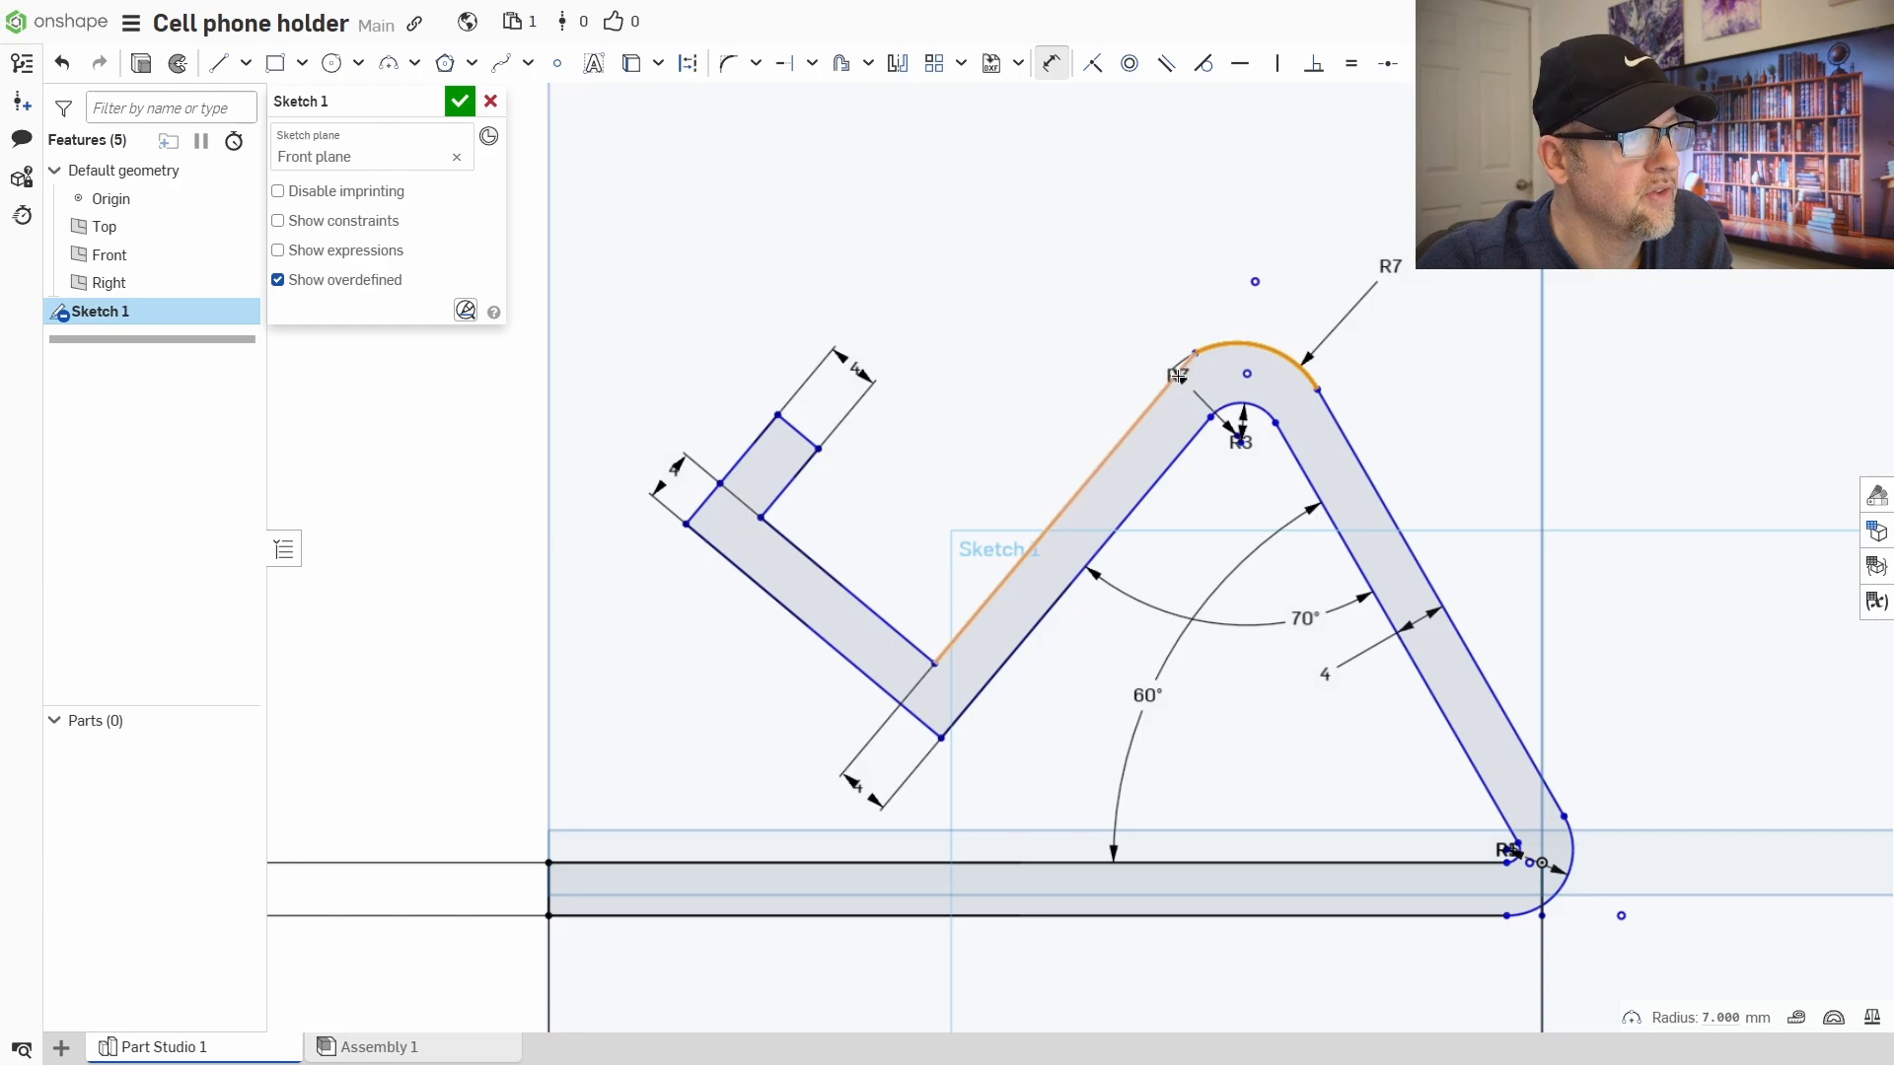
key(Escape)
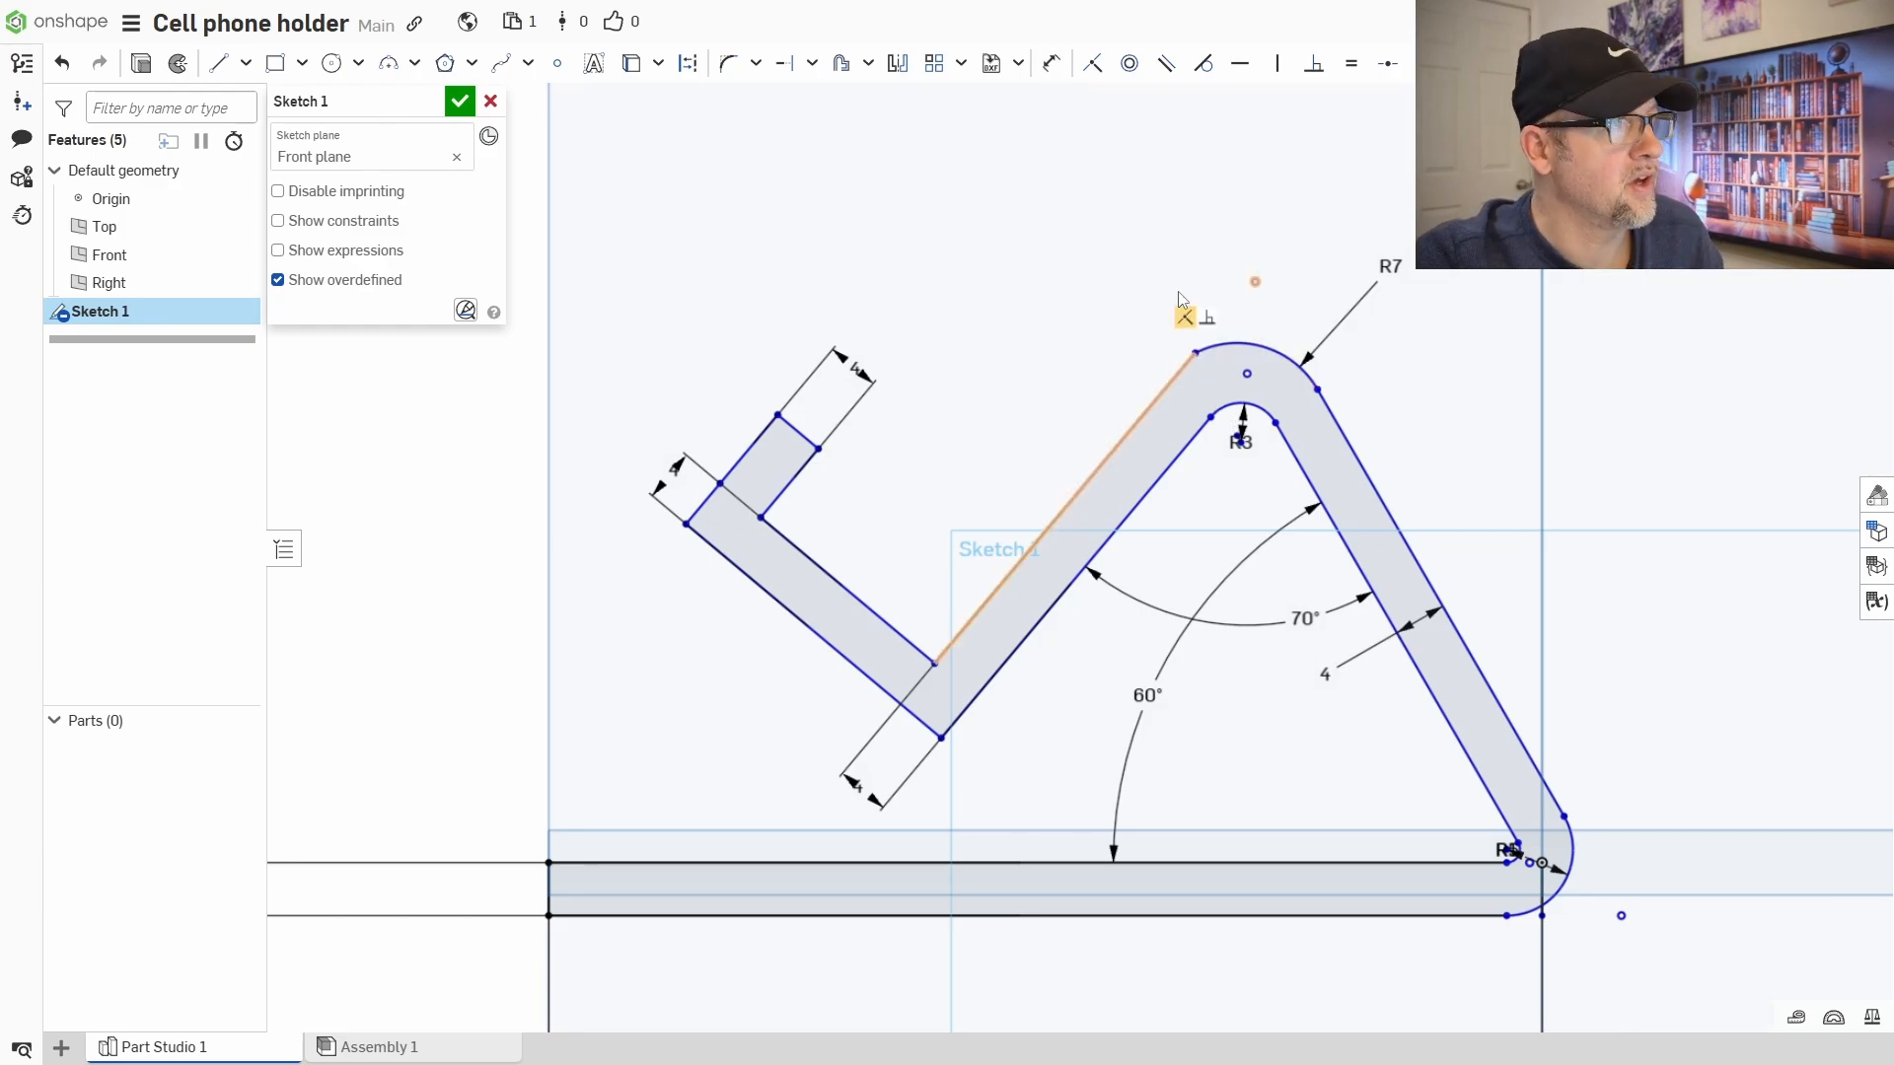
- Make the outer apex arc tangent to the outer line of the leg that leads to the short arm
click(1207, 75)
click(1235, 344)
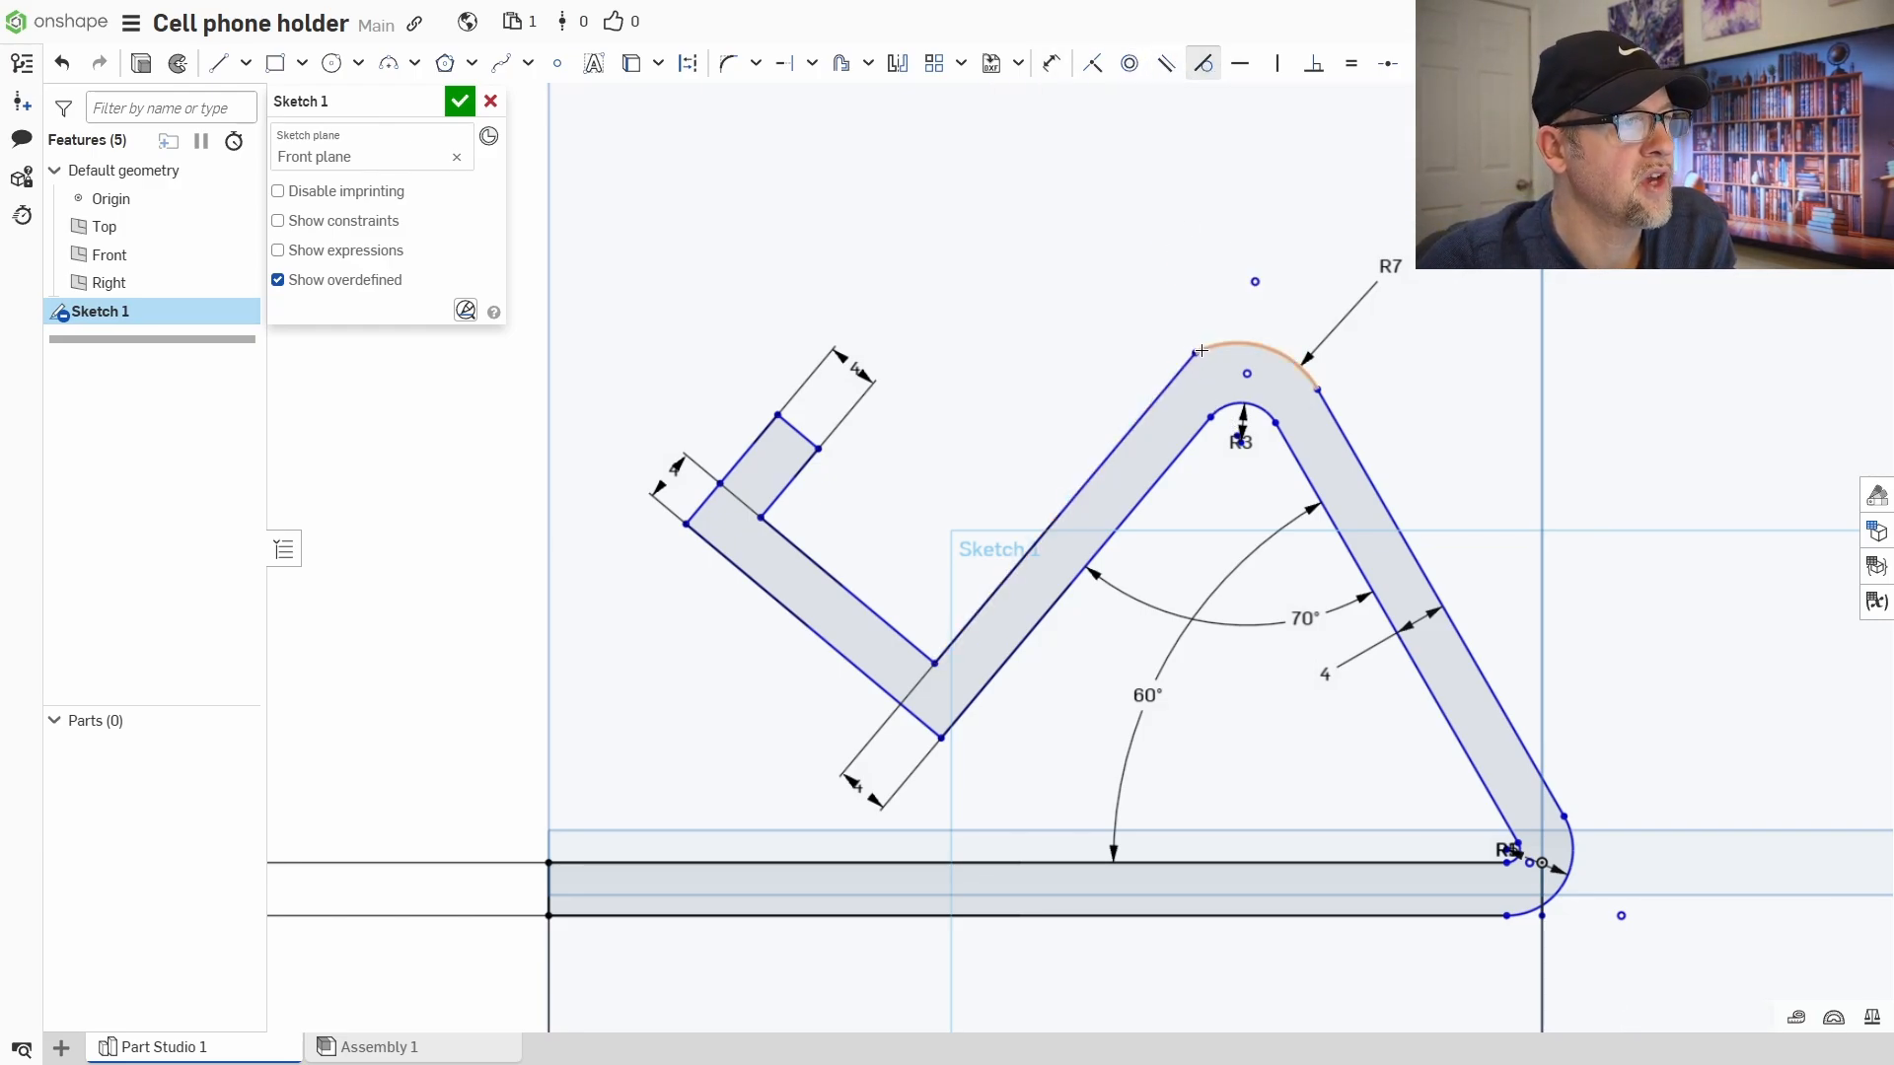
click(1187, 367)
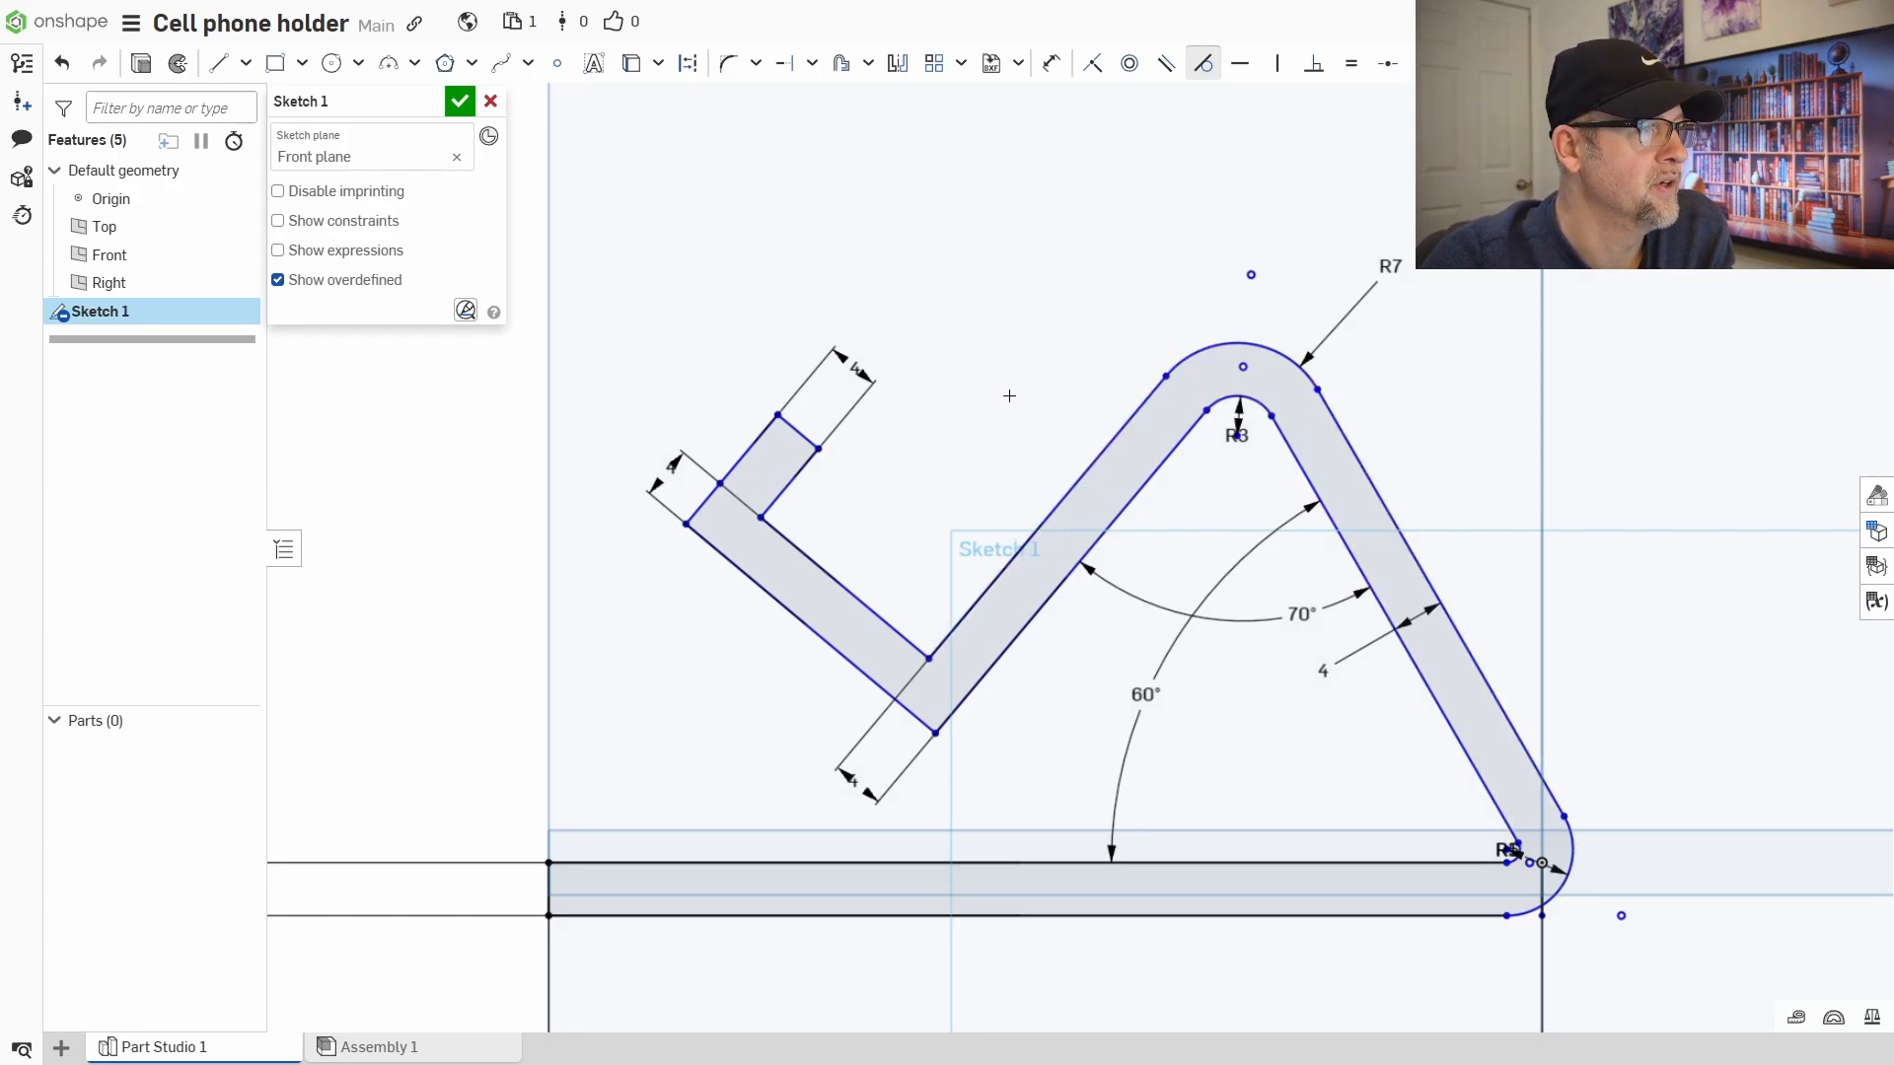
- Fillet the outer corner where the inclined leg meets the short arm with a 3 mm radius
mouse_move(1009, 395)
middle_down()
mouse_move(1031, 339)
mouse_move(1137, 391)
middle_up()
middle_drag(1144, 714, 1196, 688)
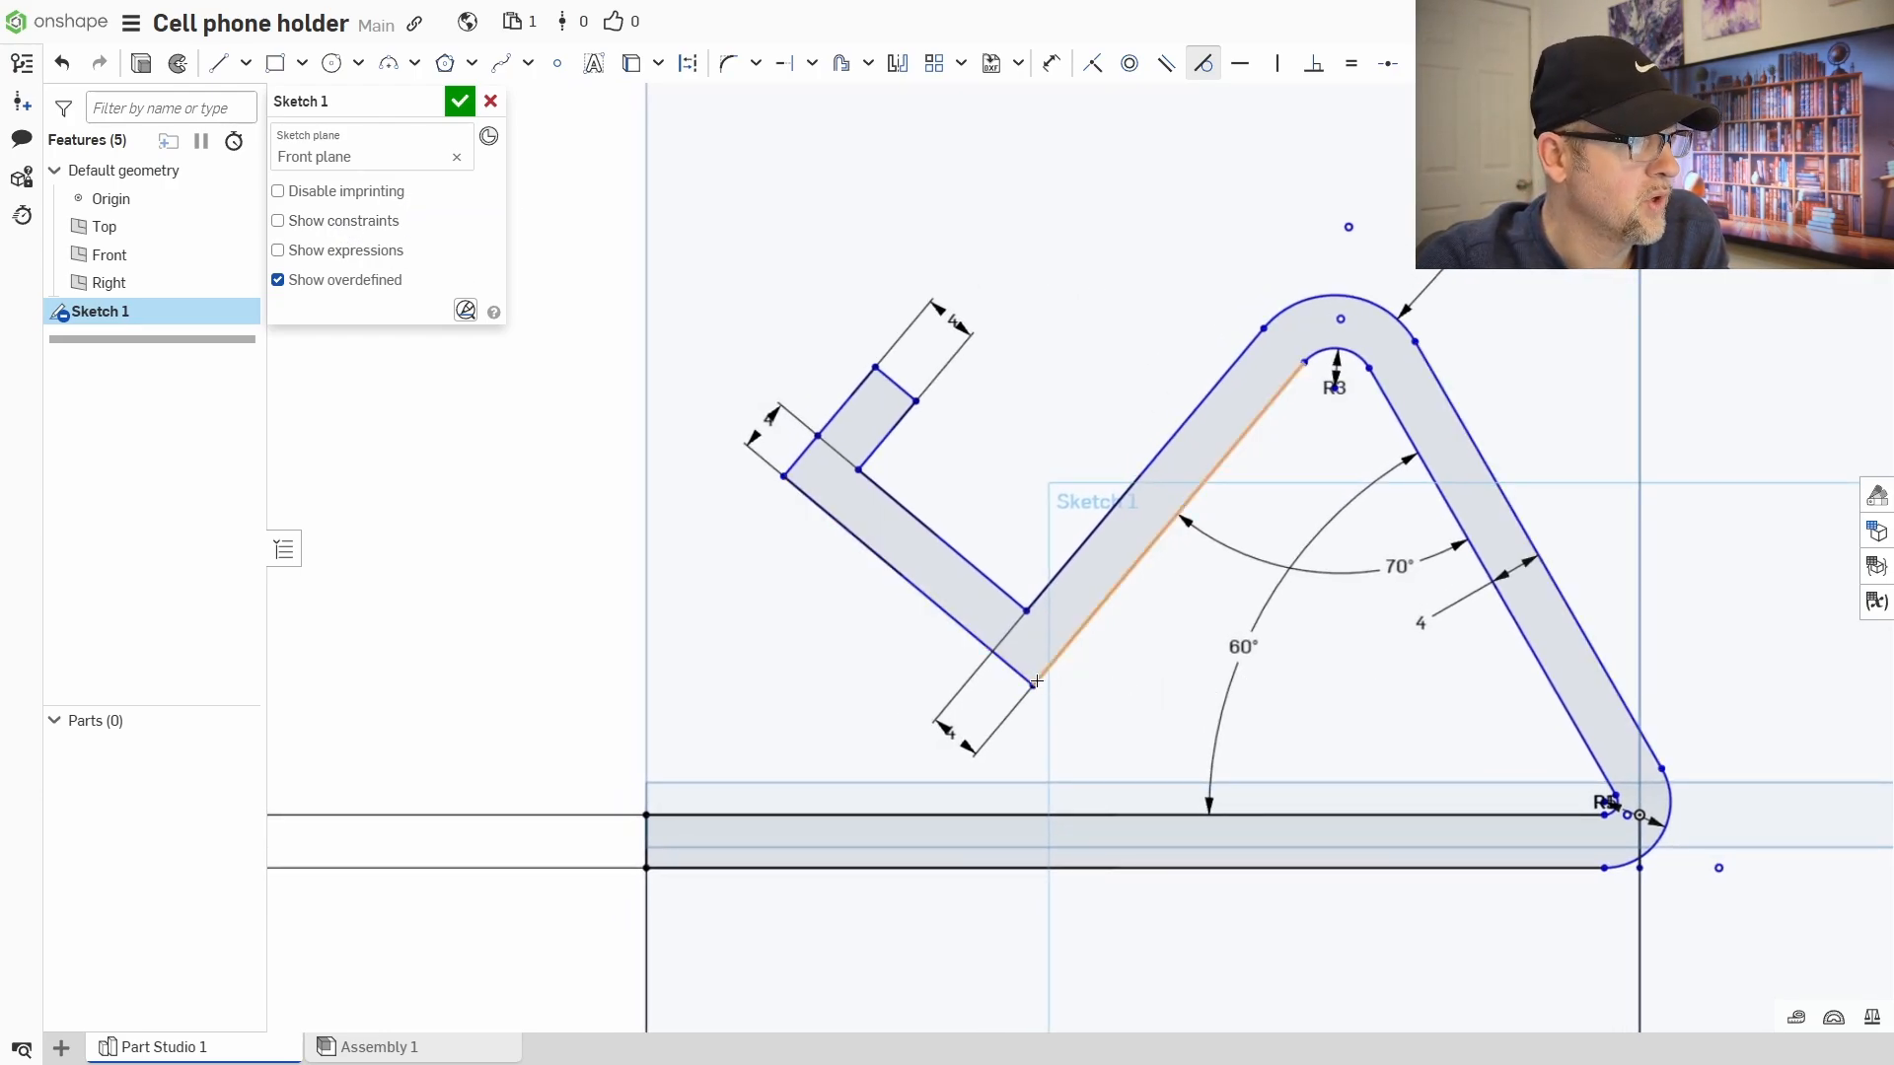
click(730, 64)
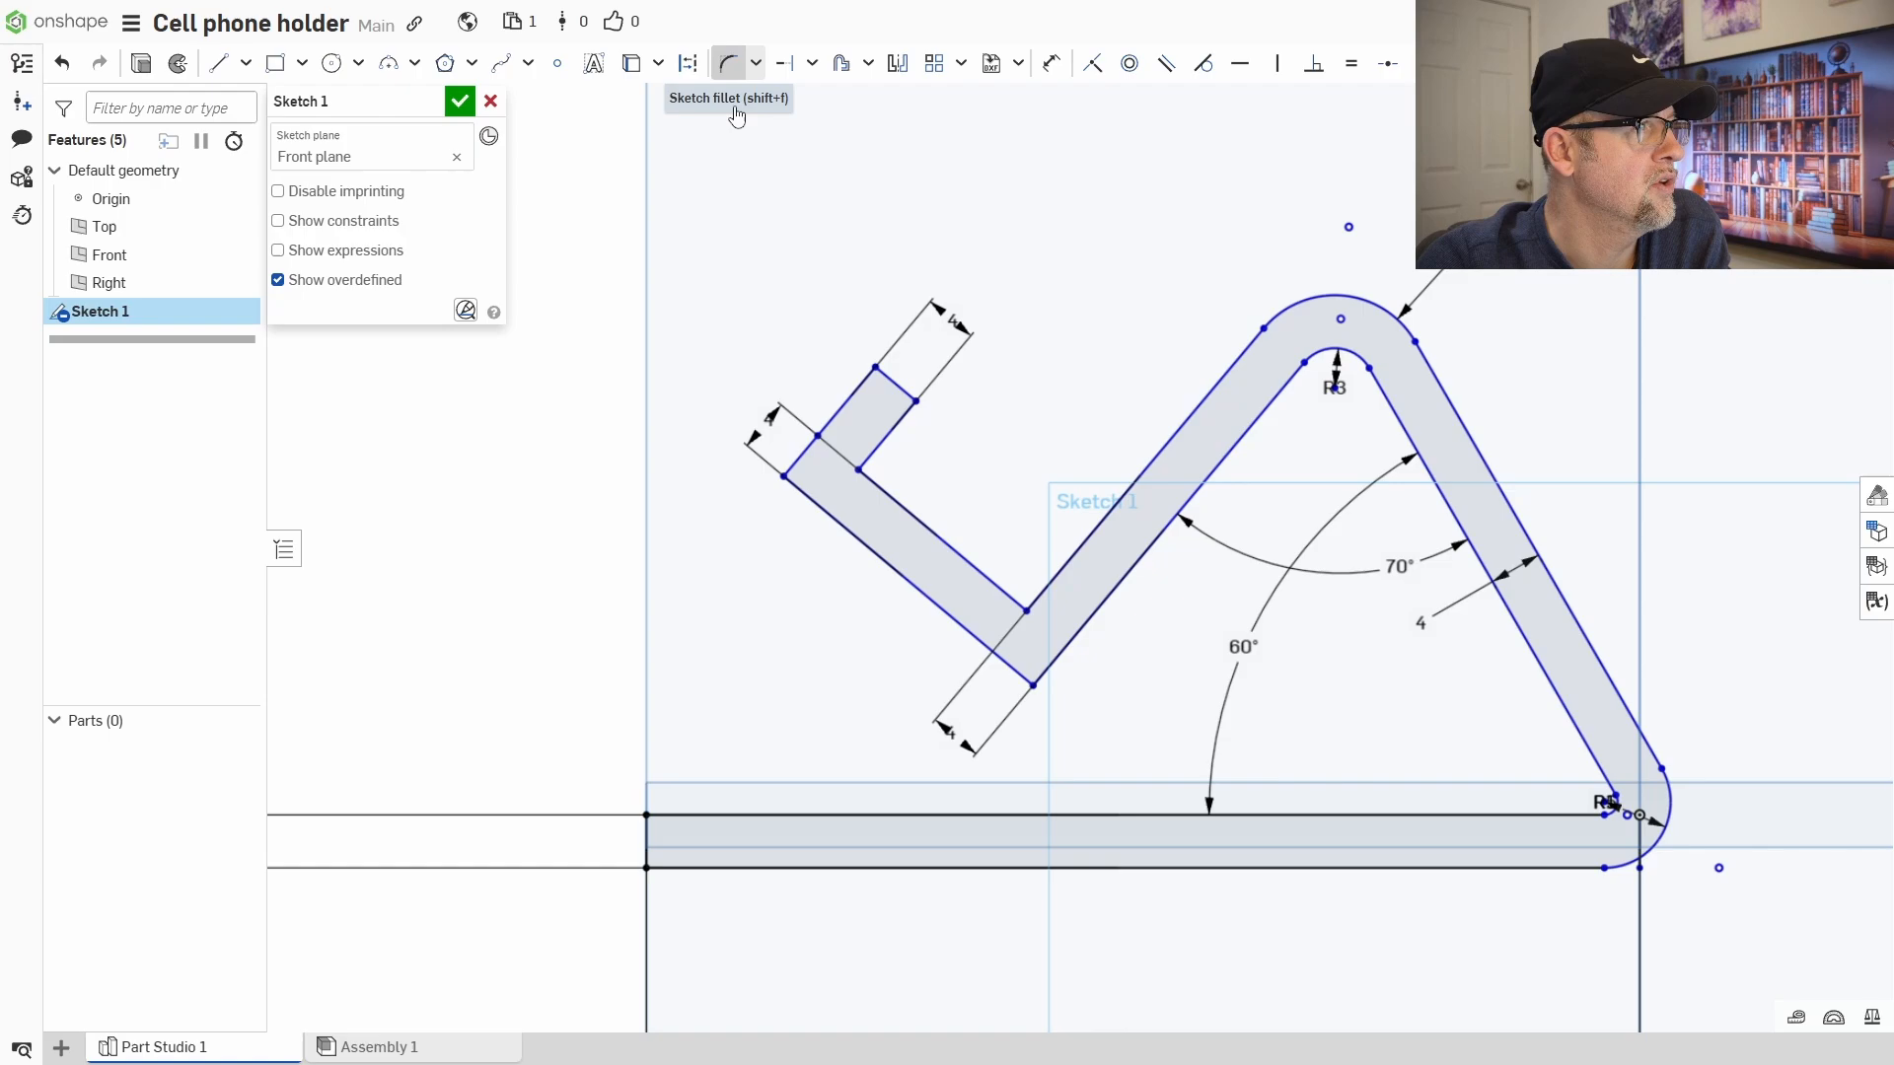
click(1056, 680)
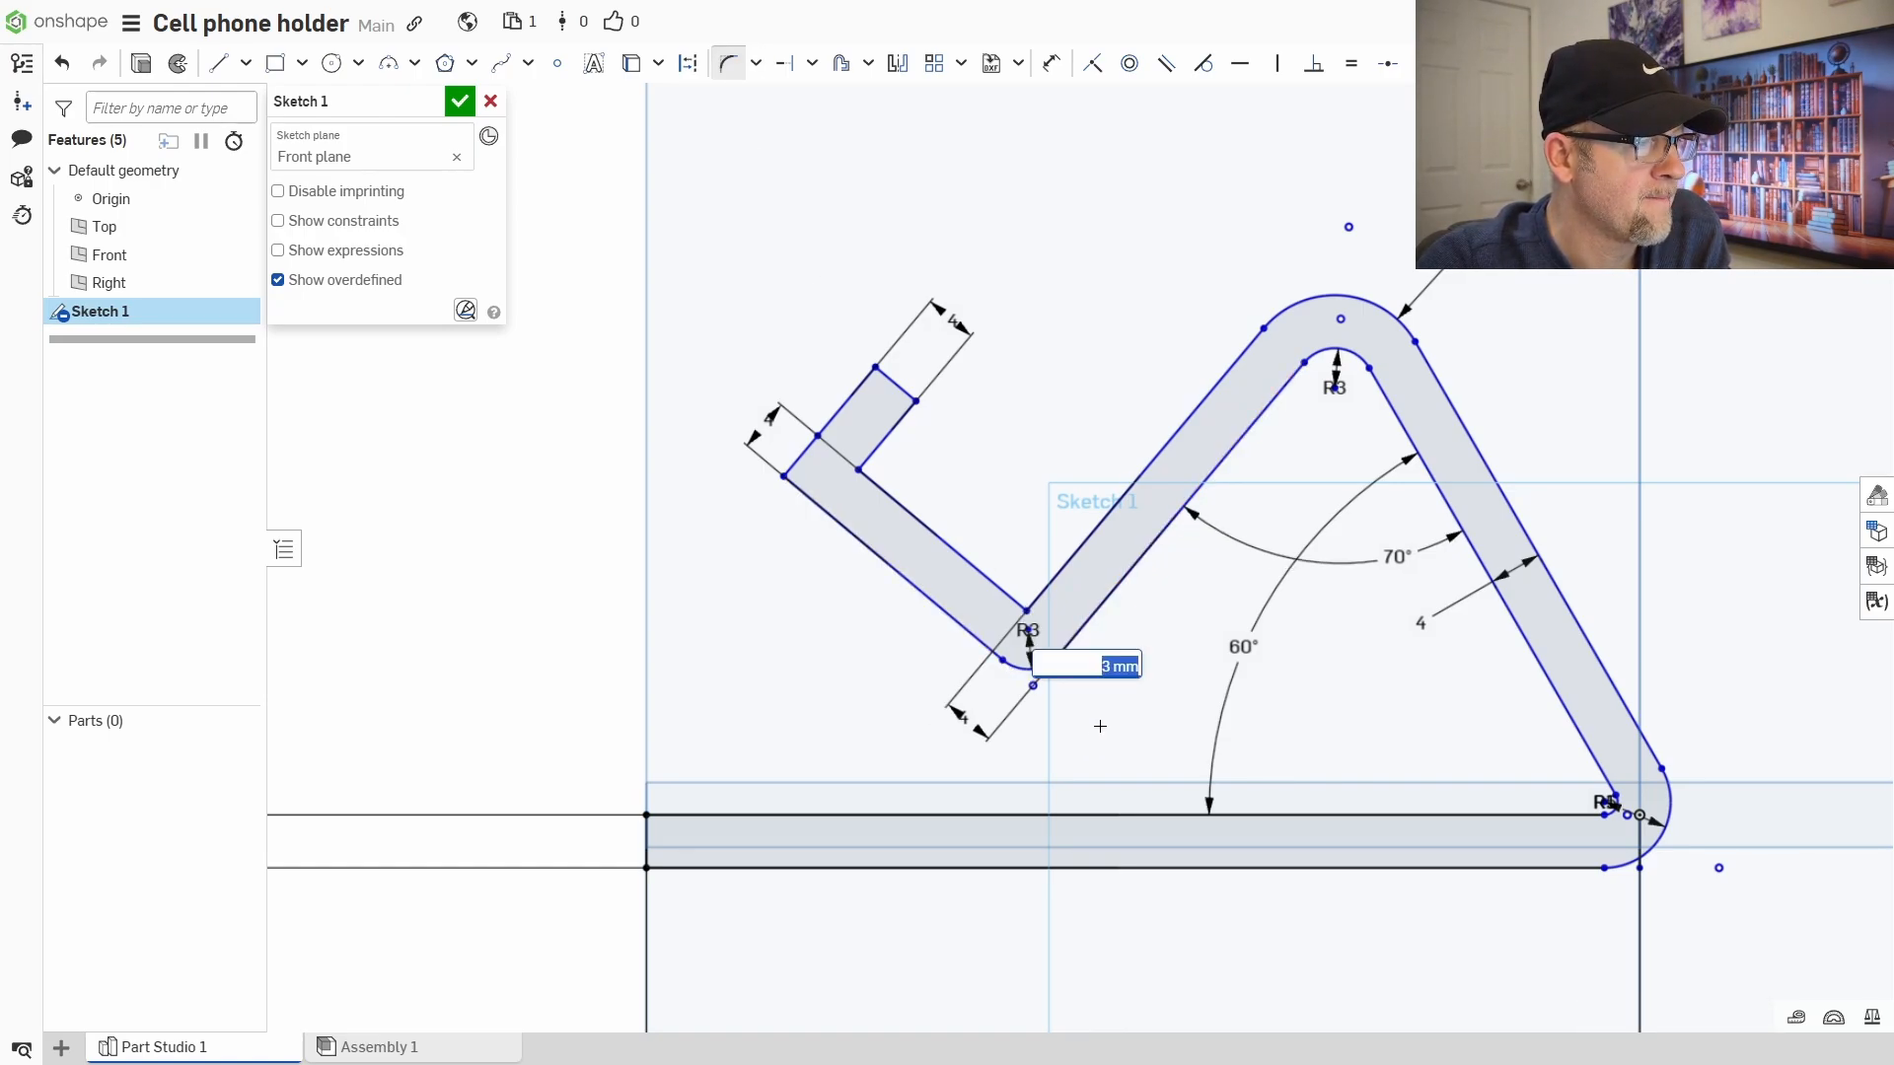
key(Return)
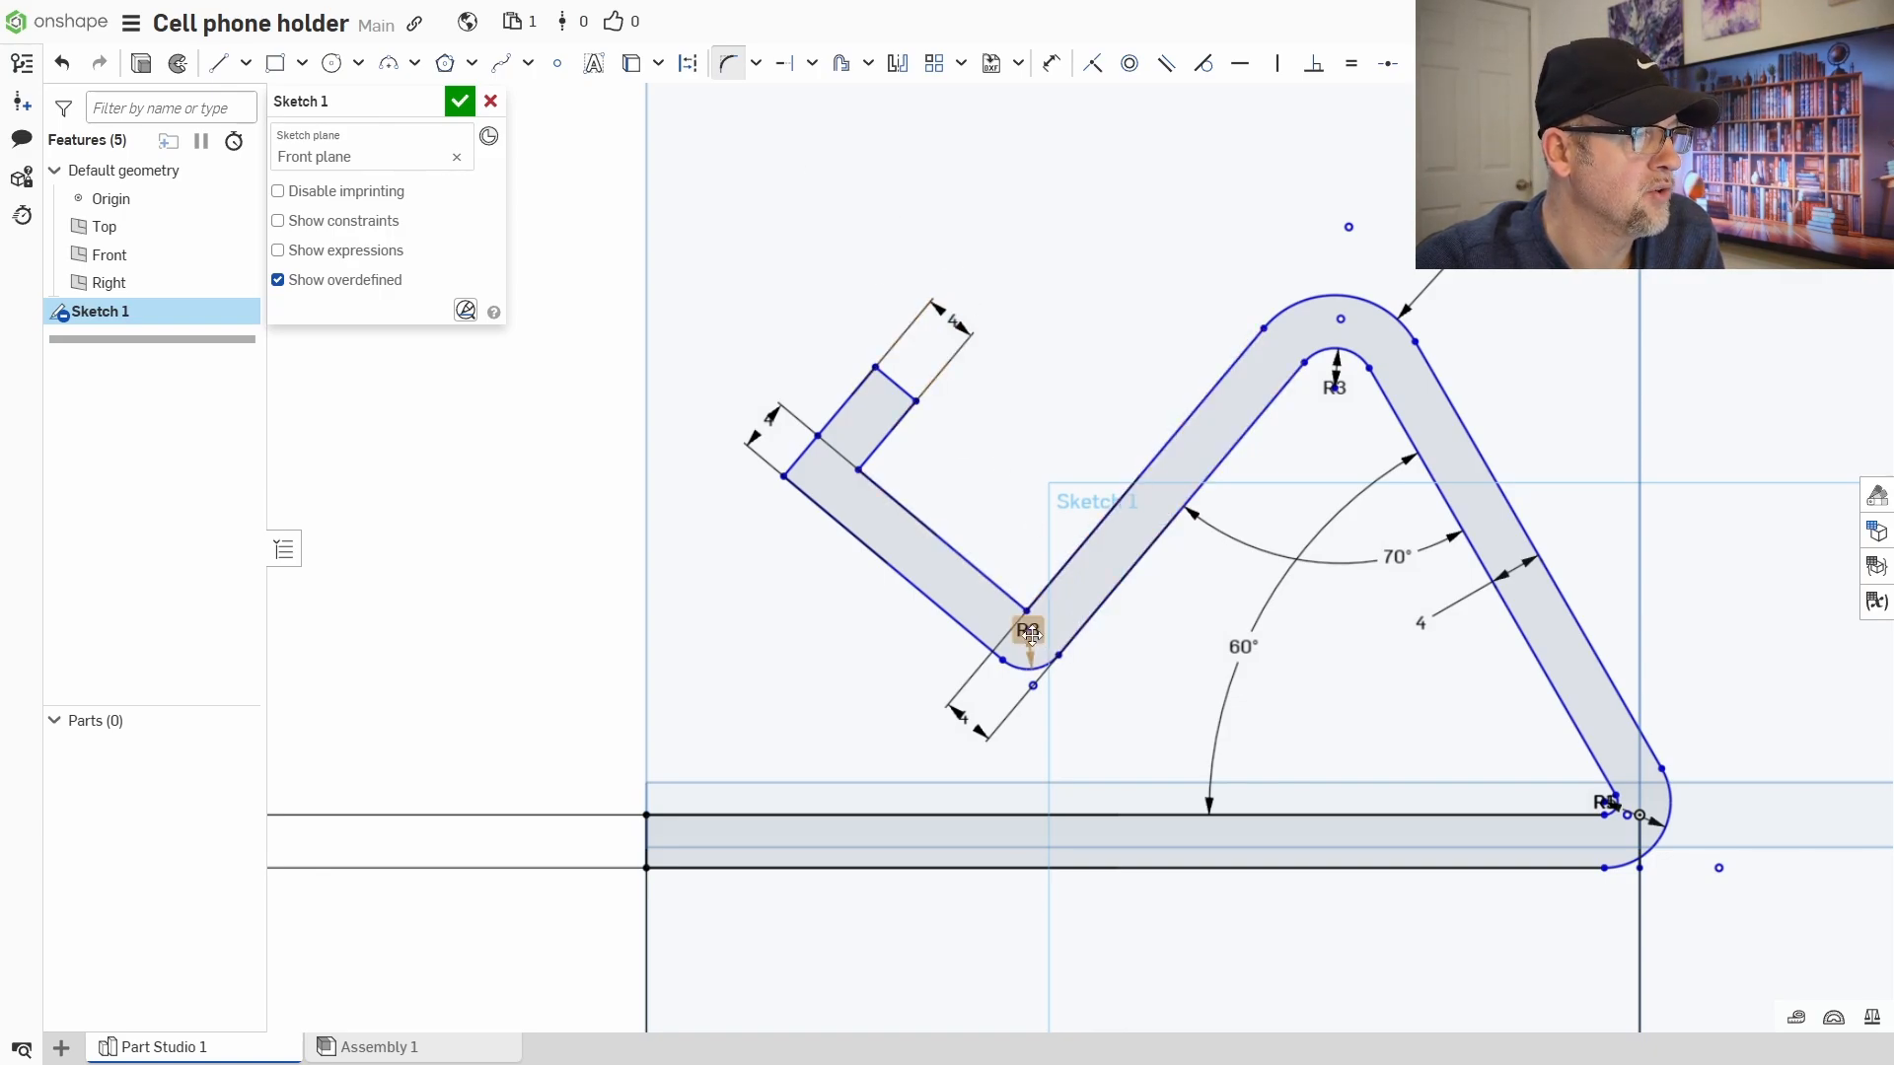
- Fillet the inner corner between the leg and short arm, try a 0.5 mm radius and undo that radius change
click(1021, 583)
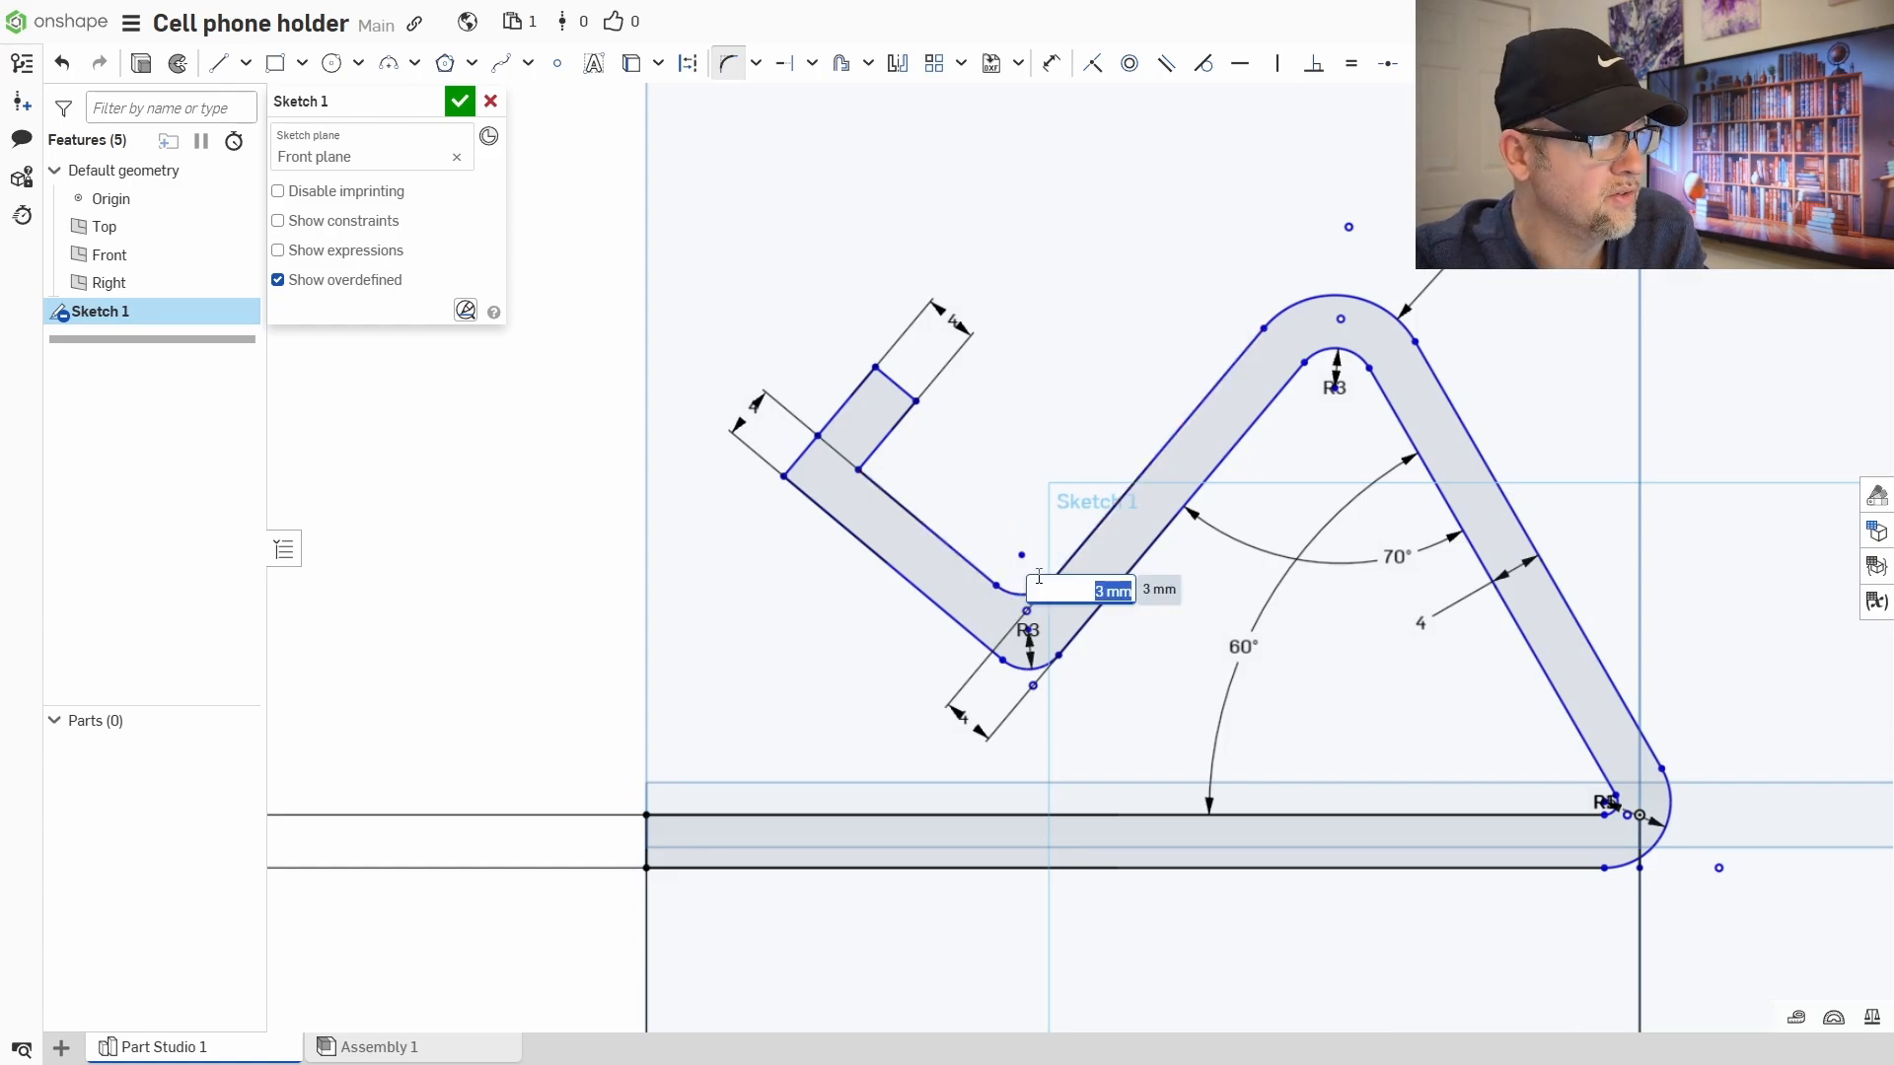
text(.5)
key(Return)
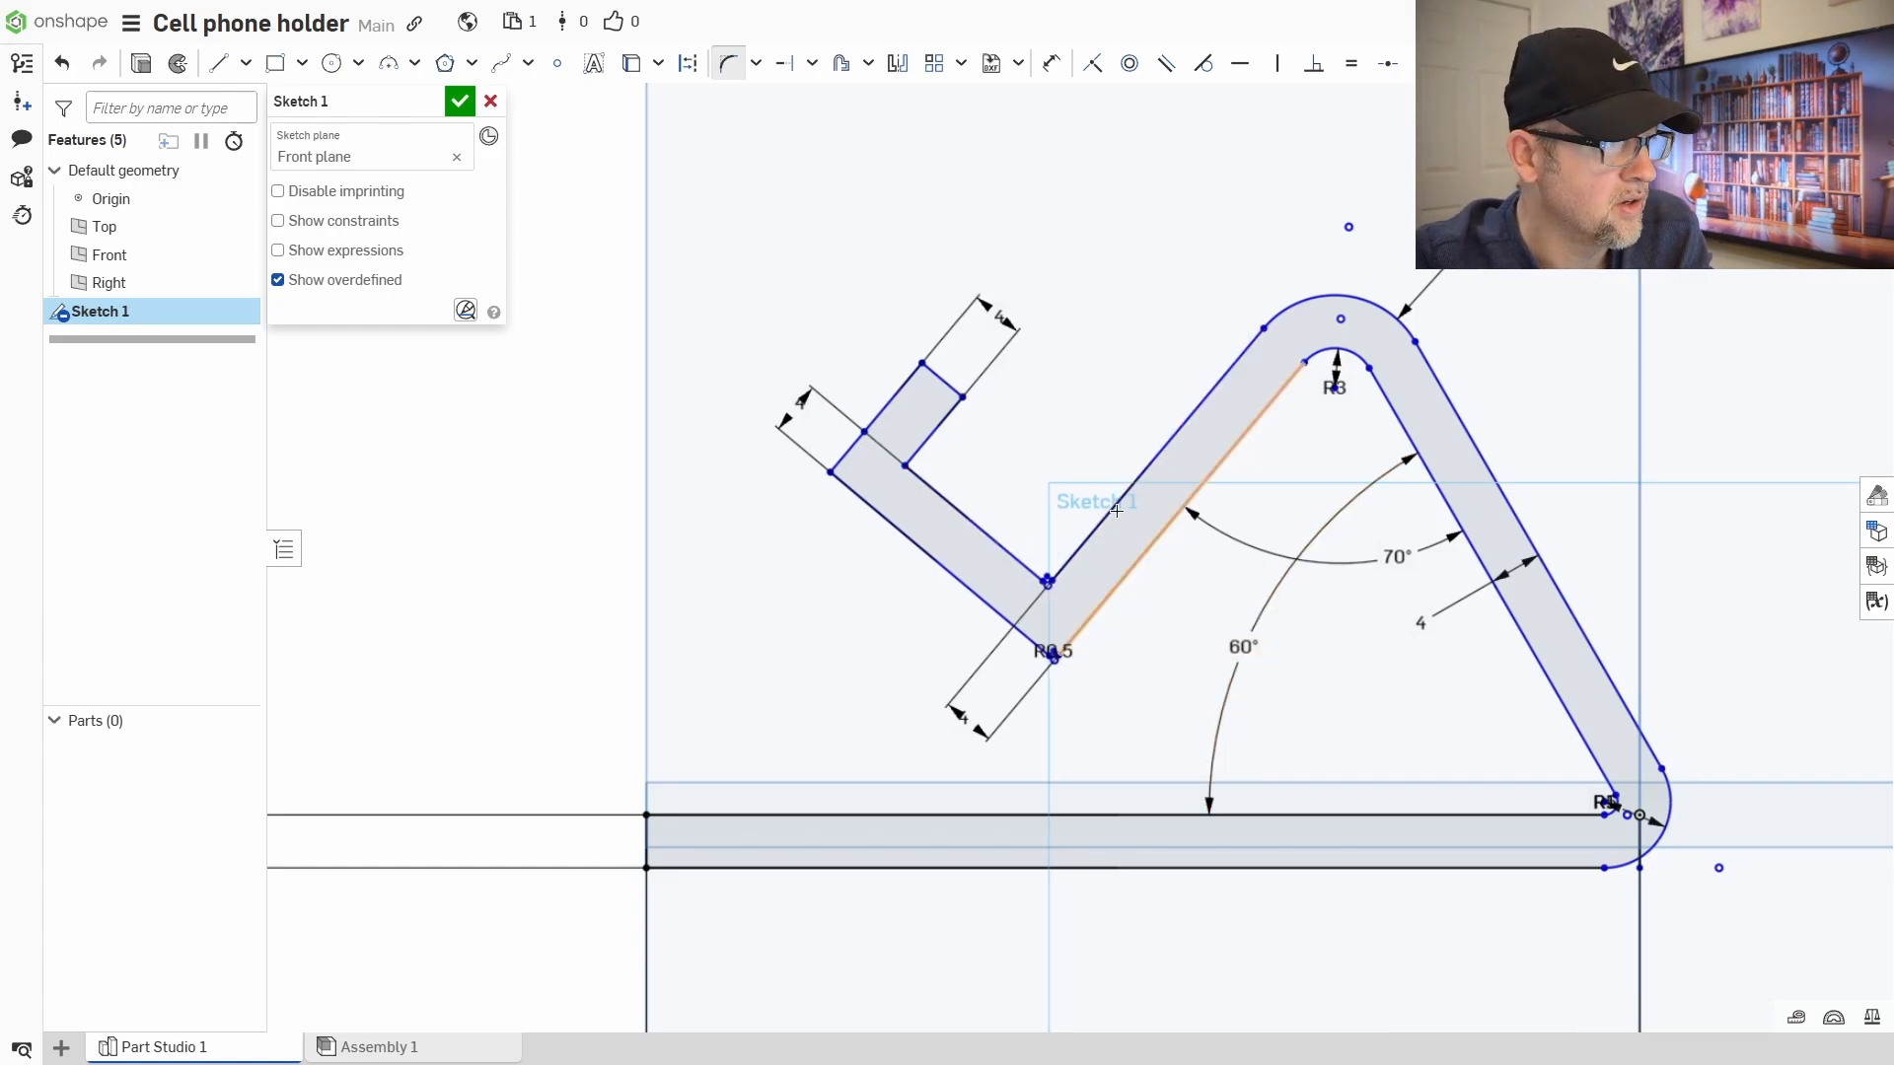
key(Escape)
key(ctrl+z)
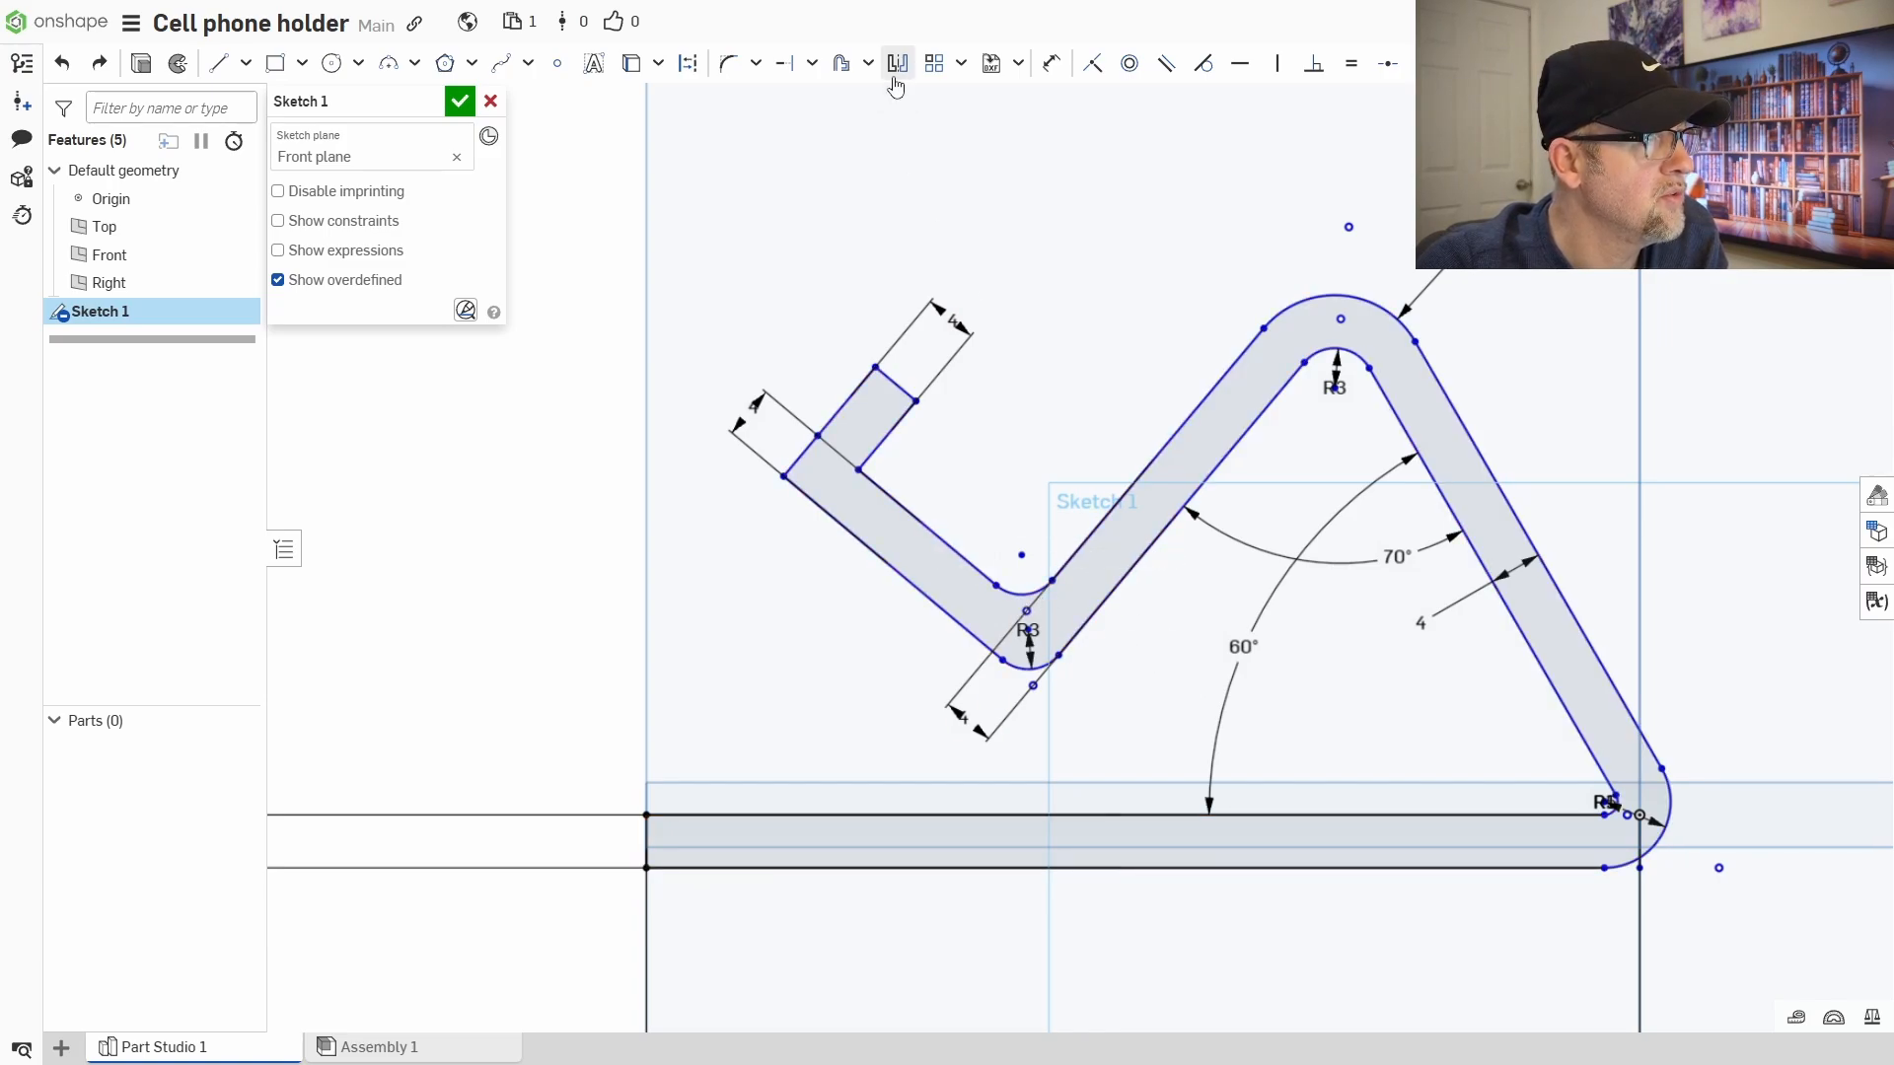
- Try to dimension the inner arc between the leg and short arm with a 1 mm radius
click(1052, 62)
click(1013, 594)
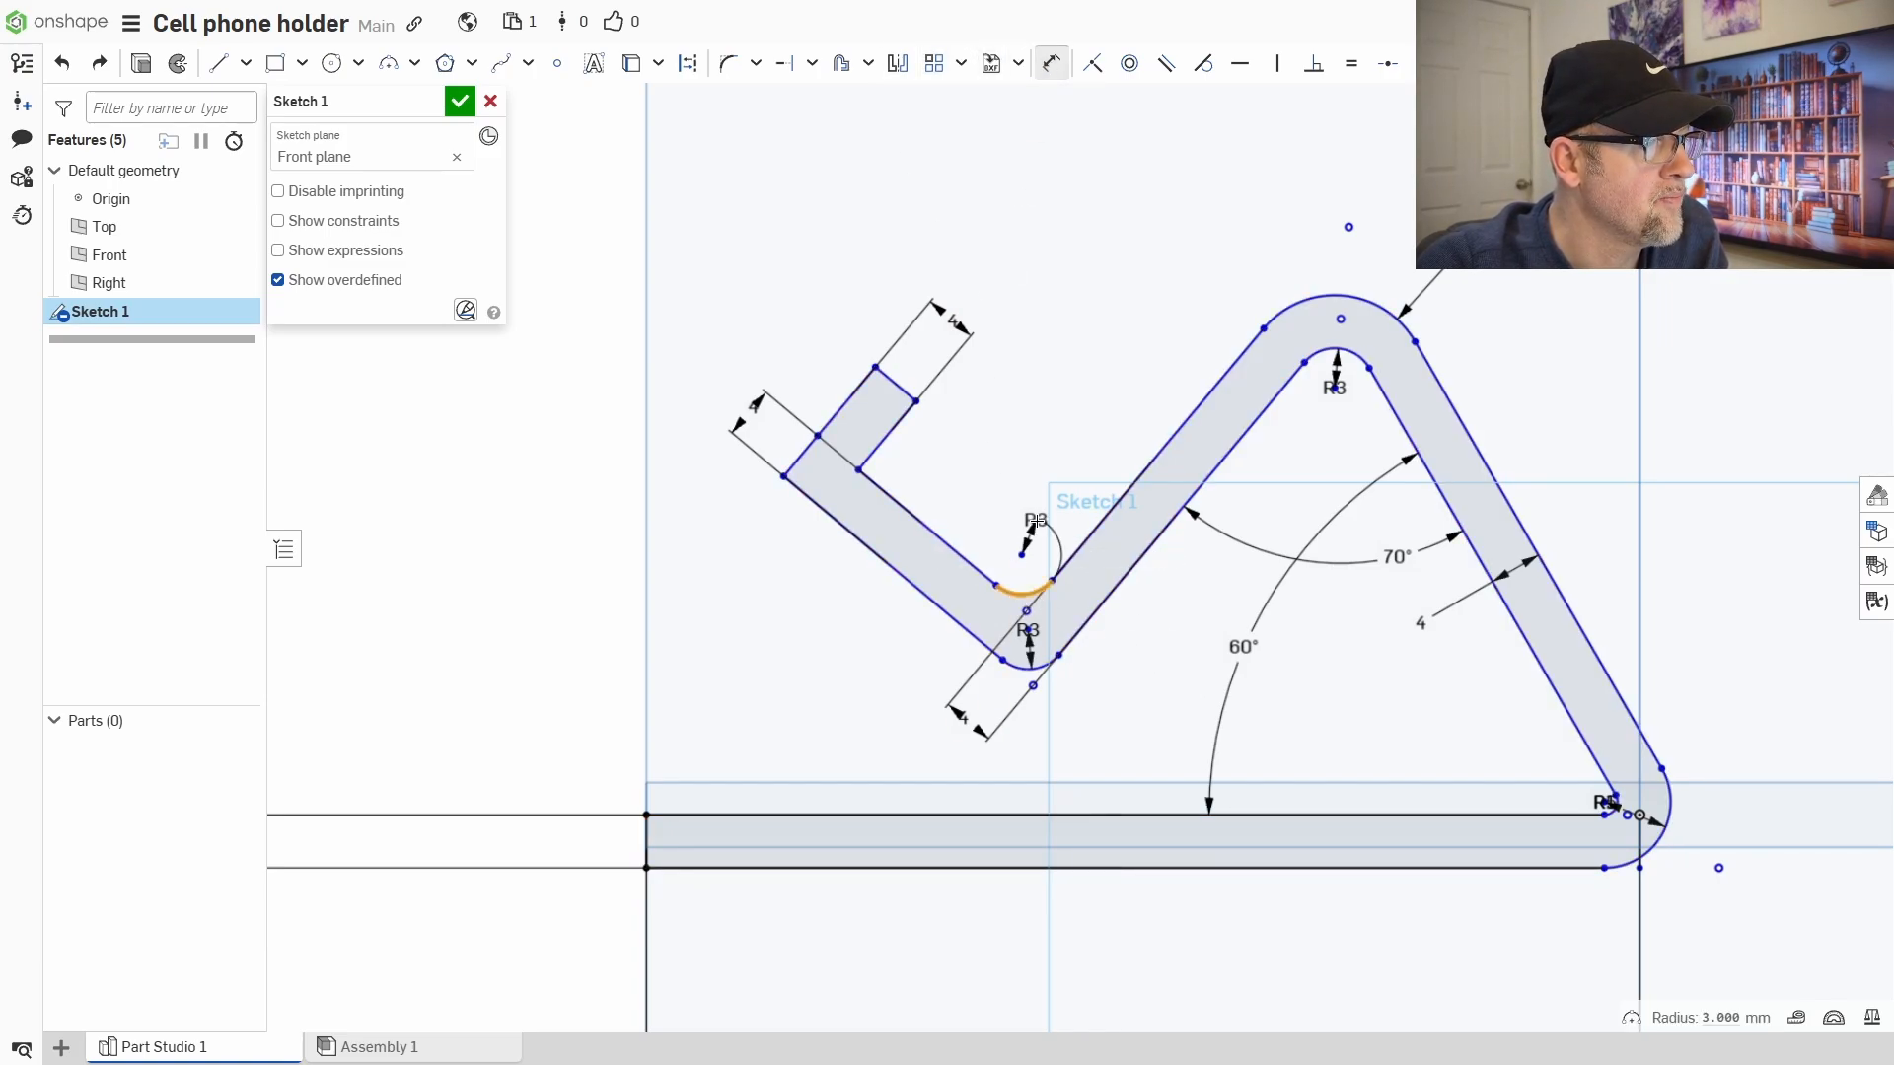
click(1042, 522)
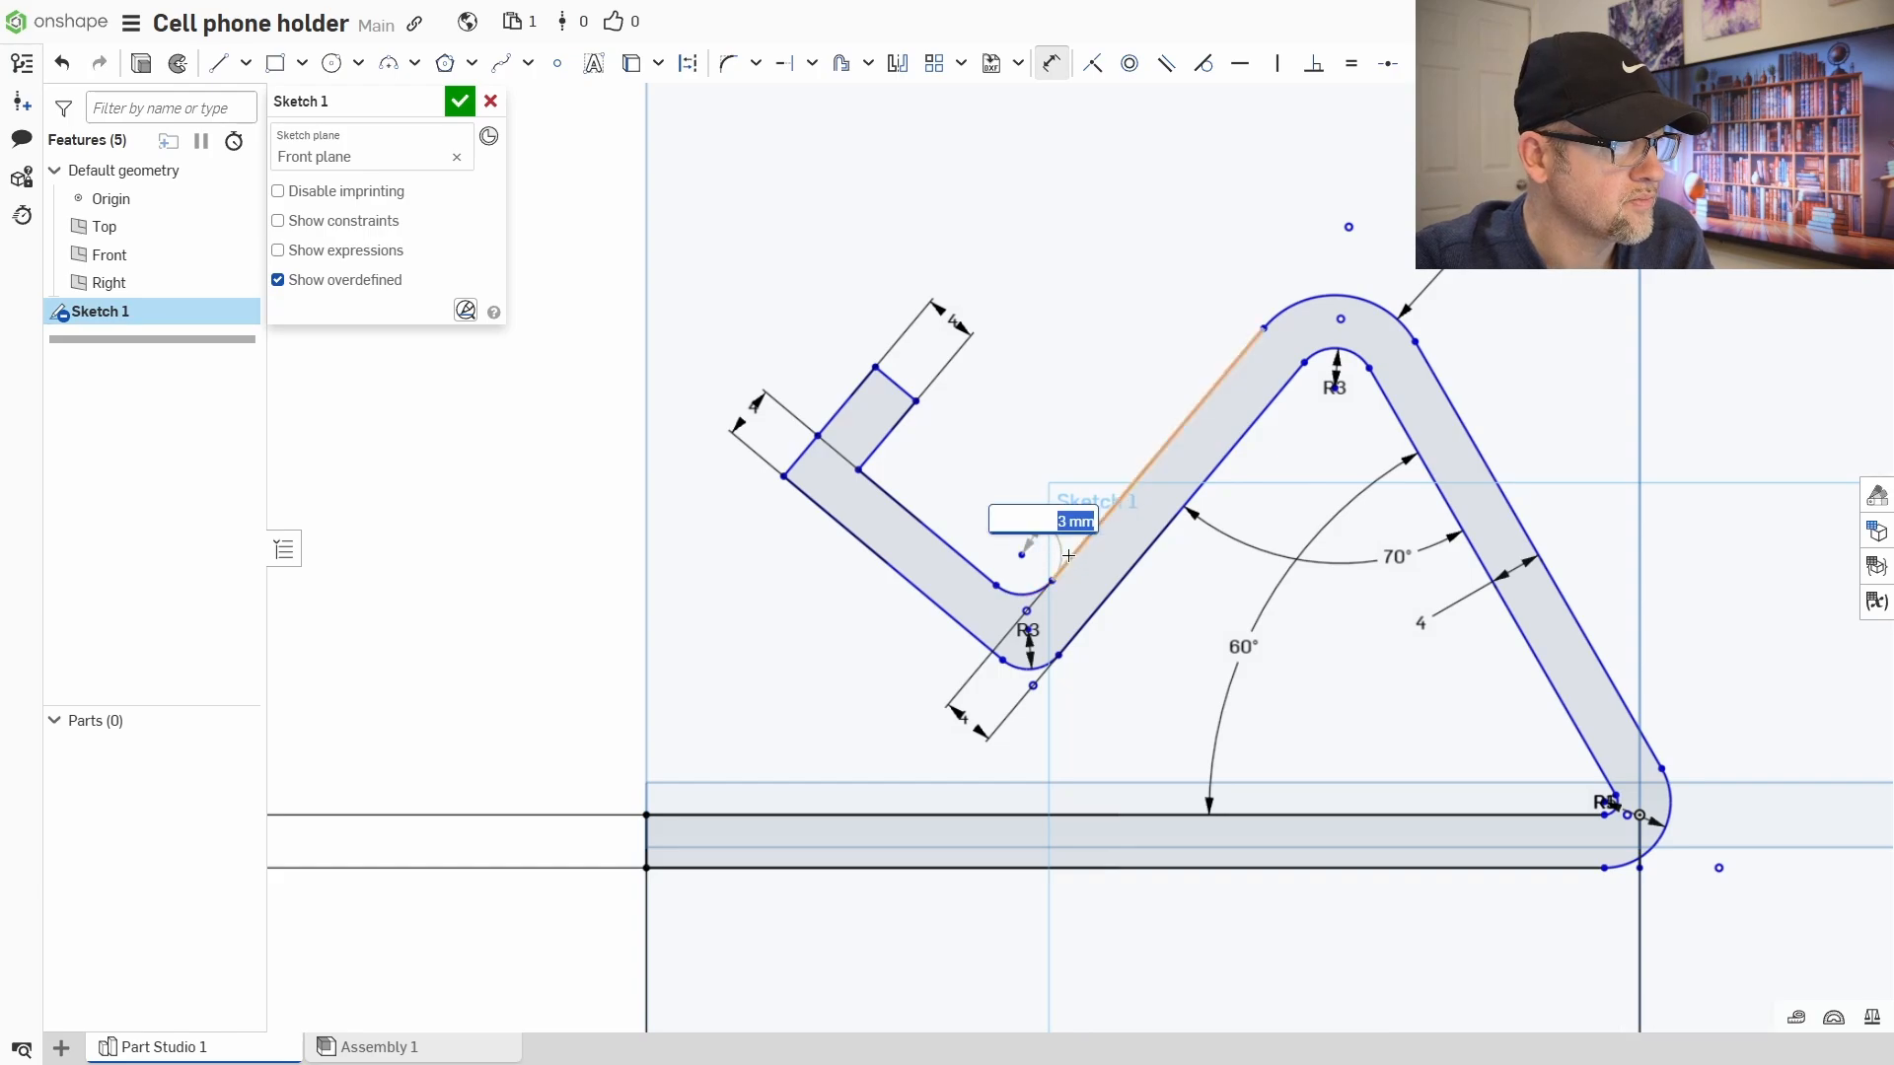
text(1)
key(Return)
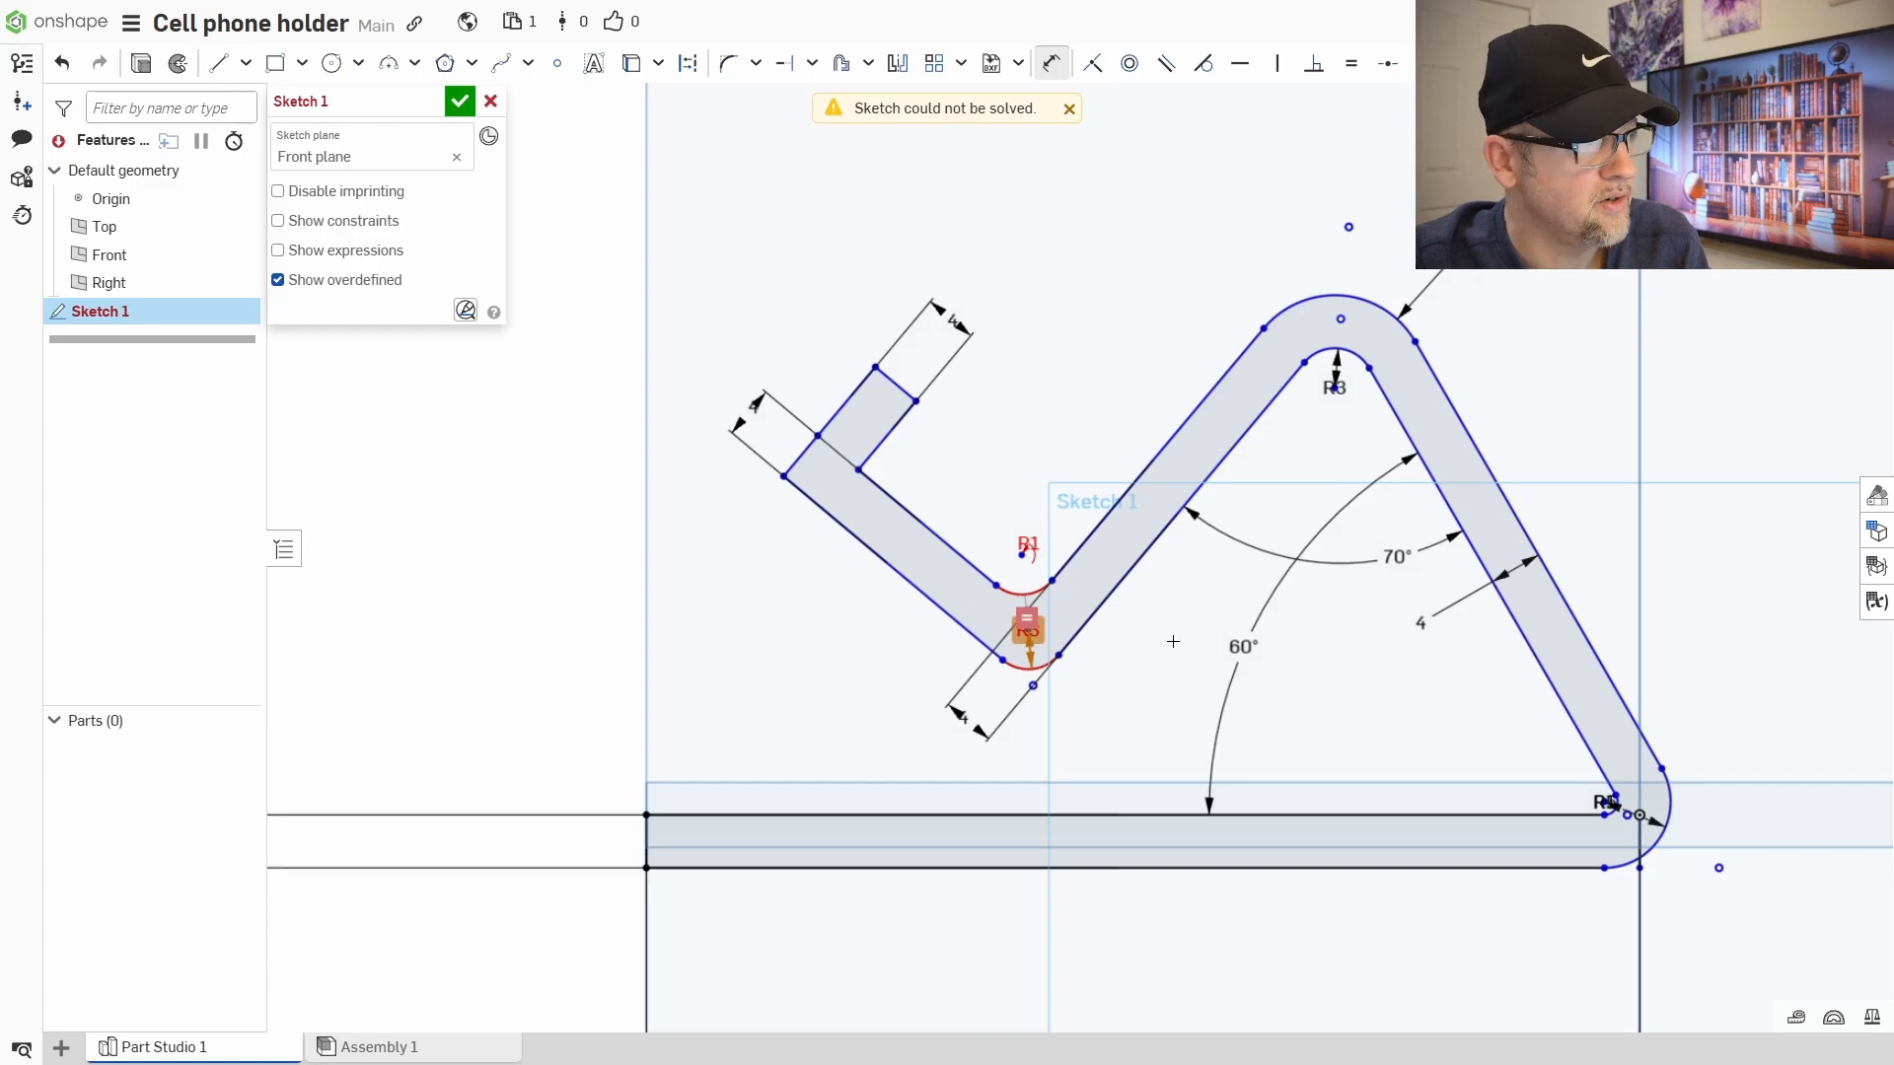
key(Escape)
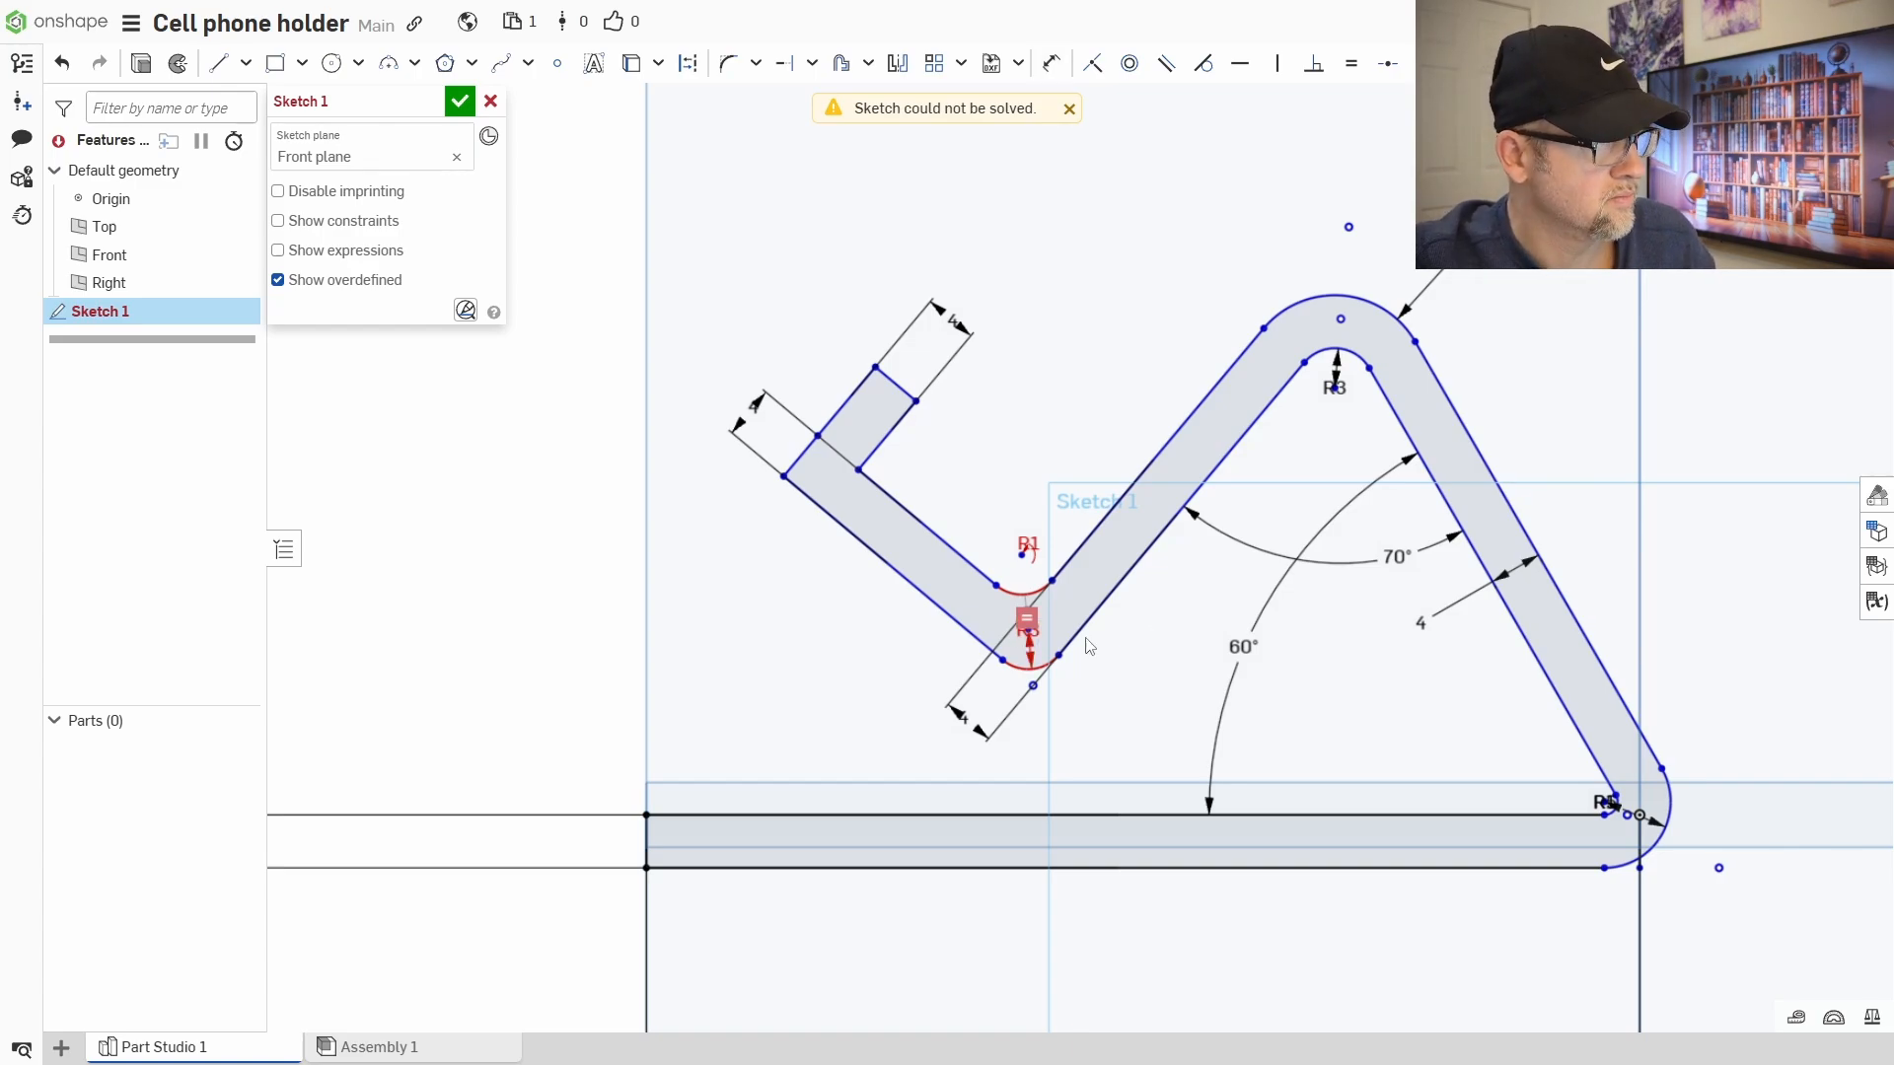
- Try to set the outer arc's radius between the leg and short arm to 5 mm
double_click(1032, 639)
text(5)
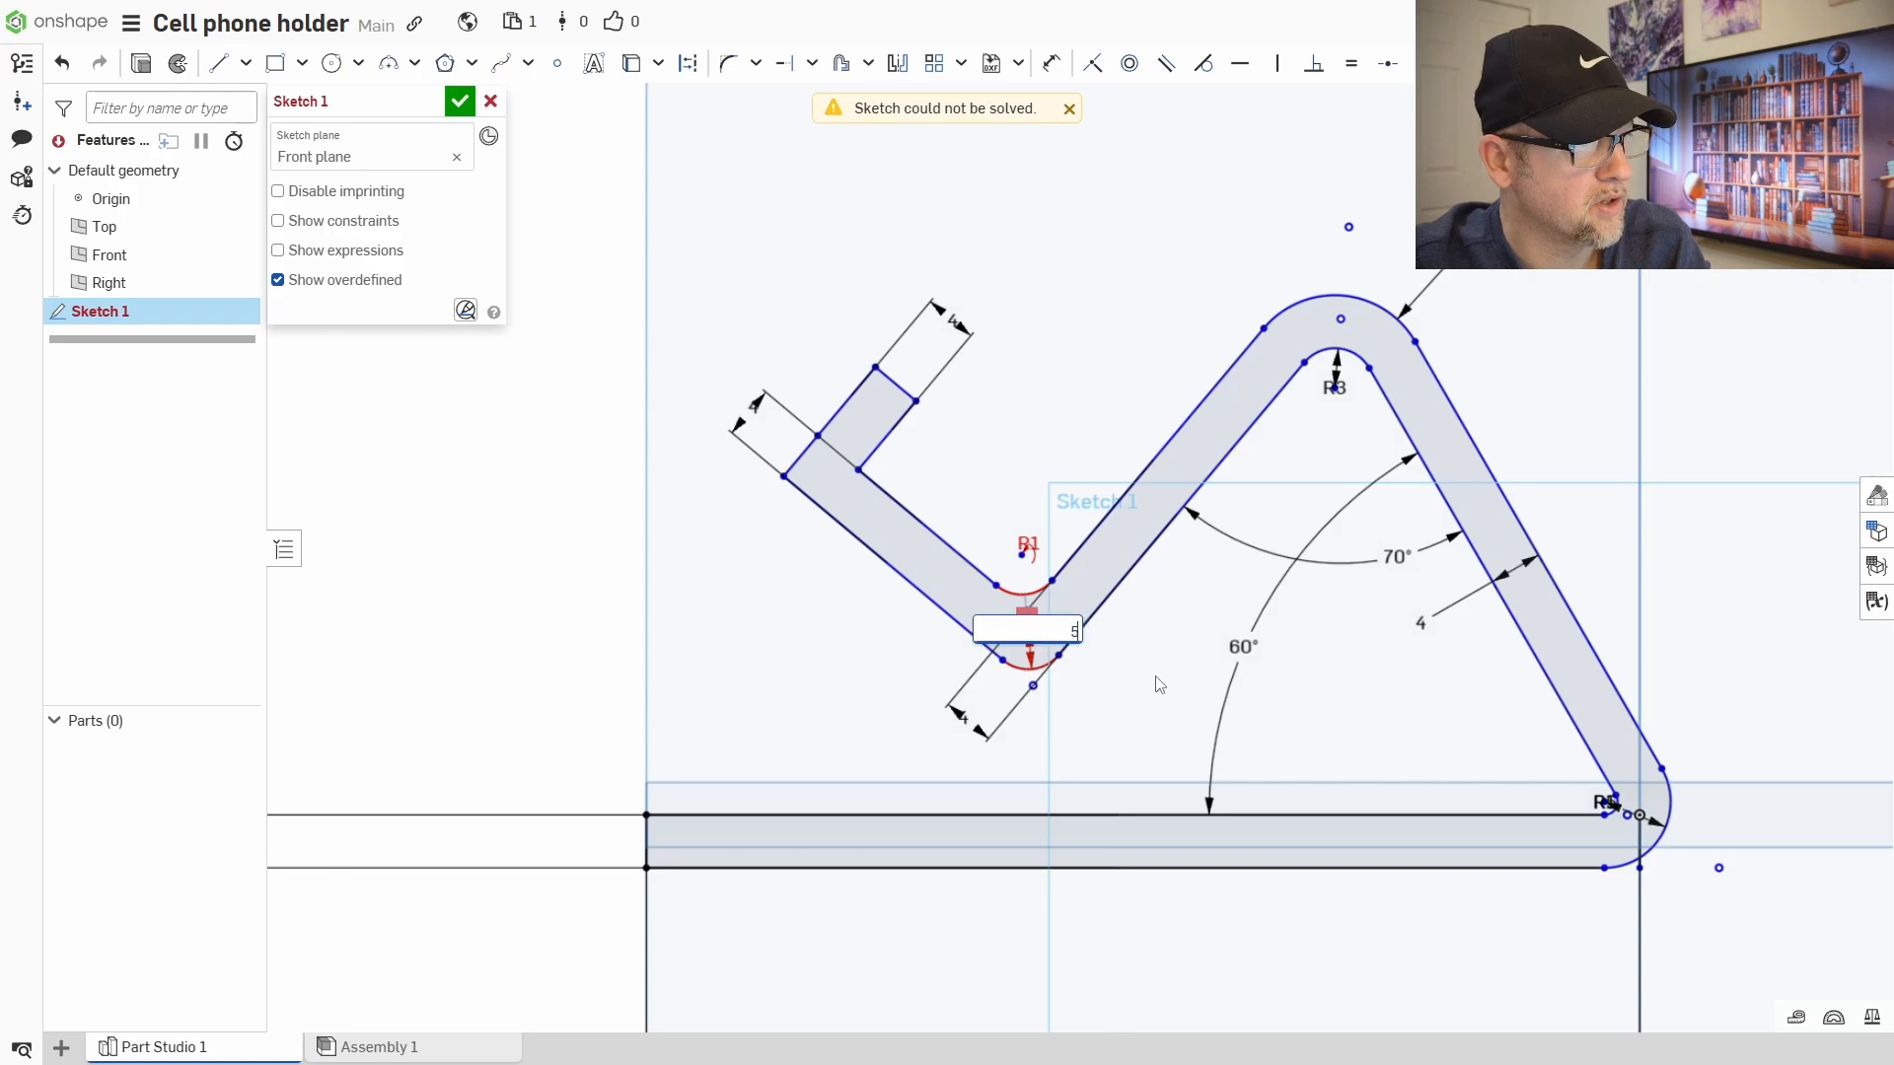
key(Return)
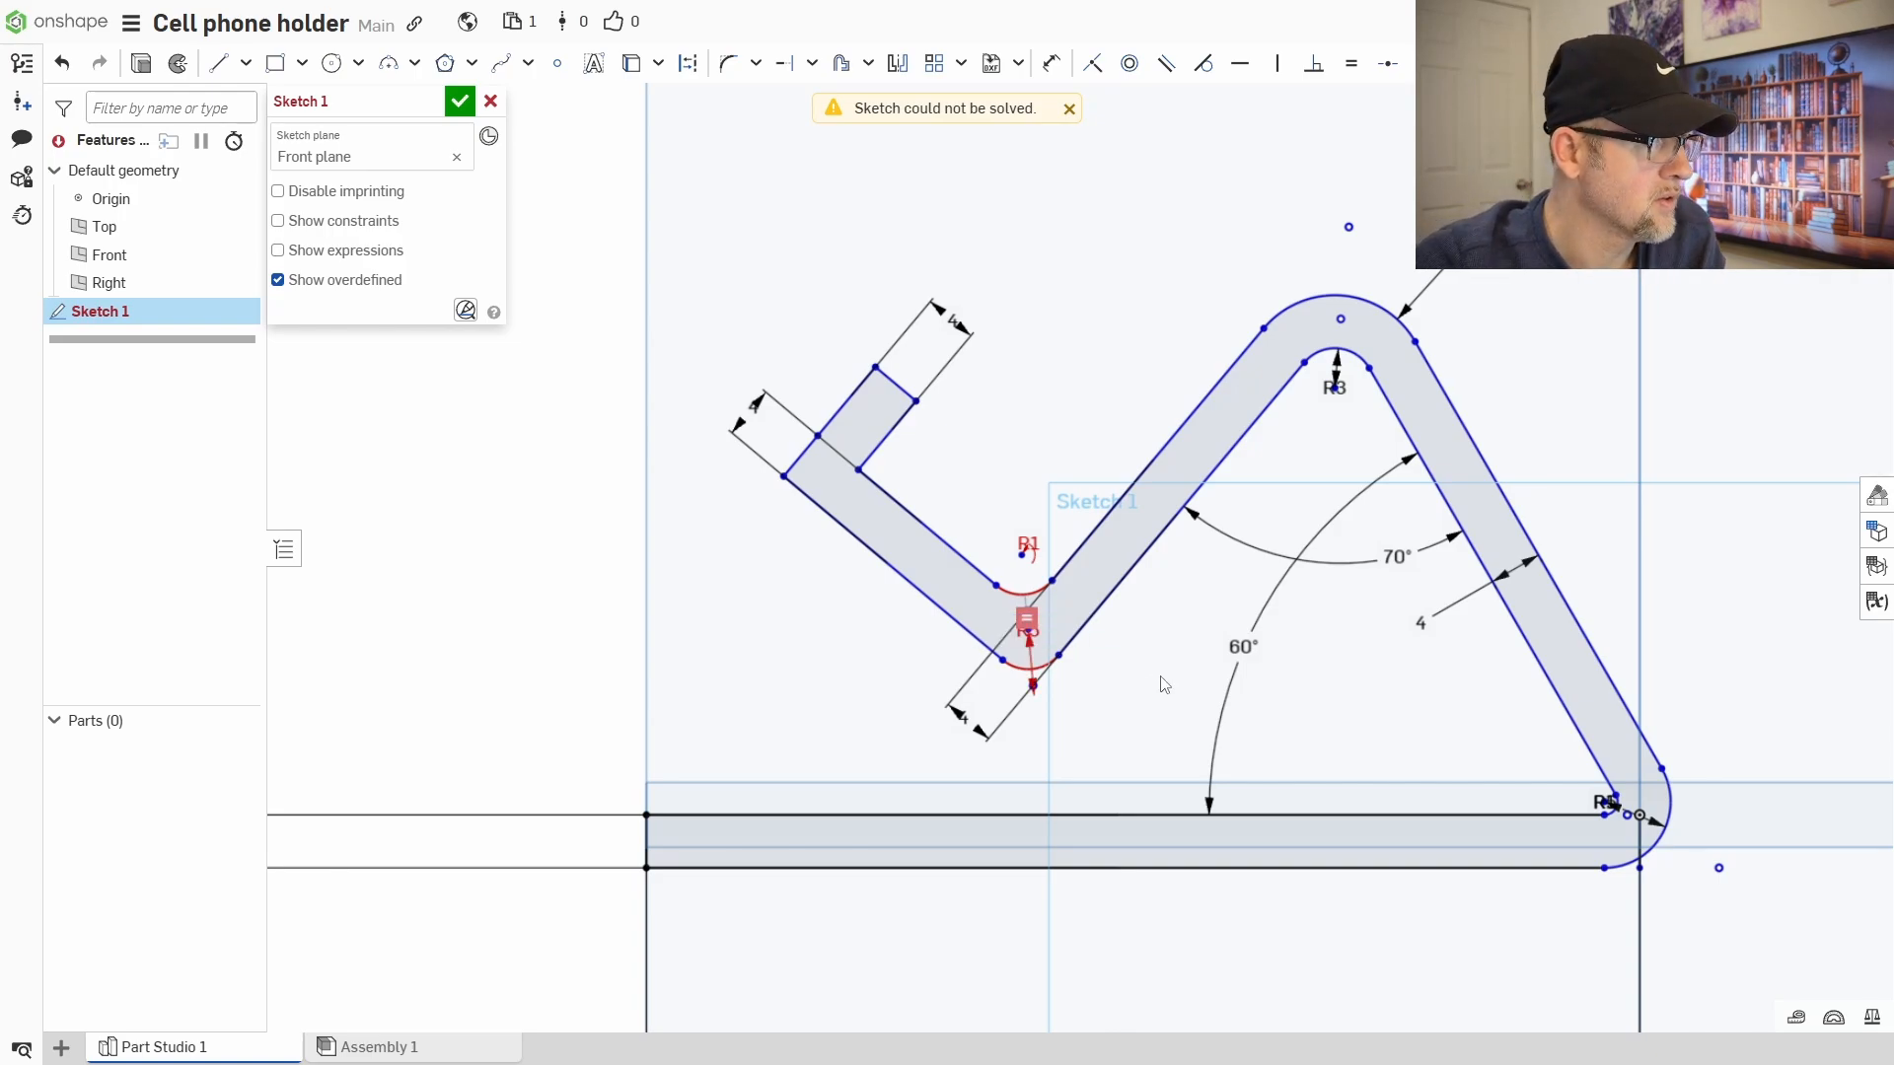
click(1069, 110)
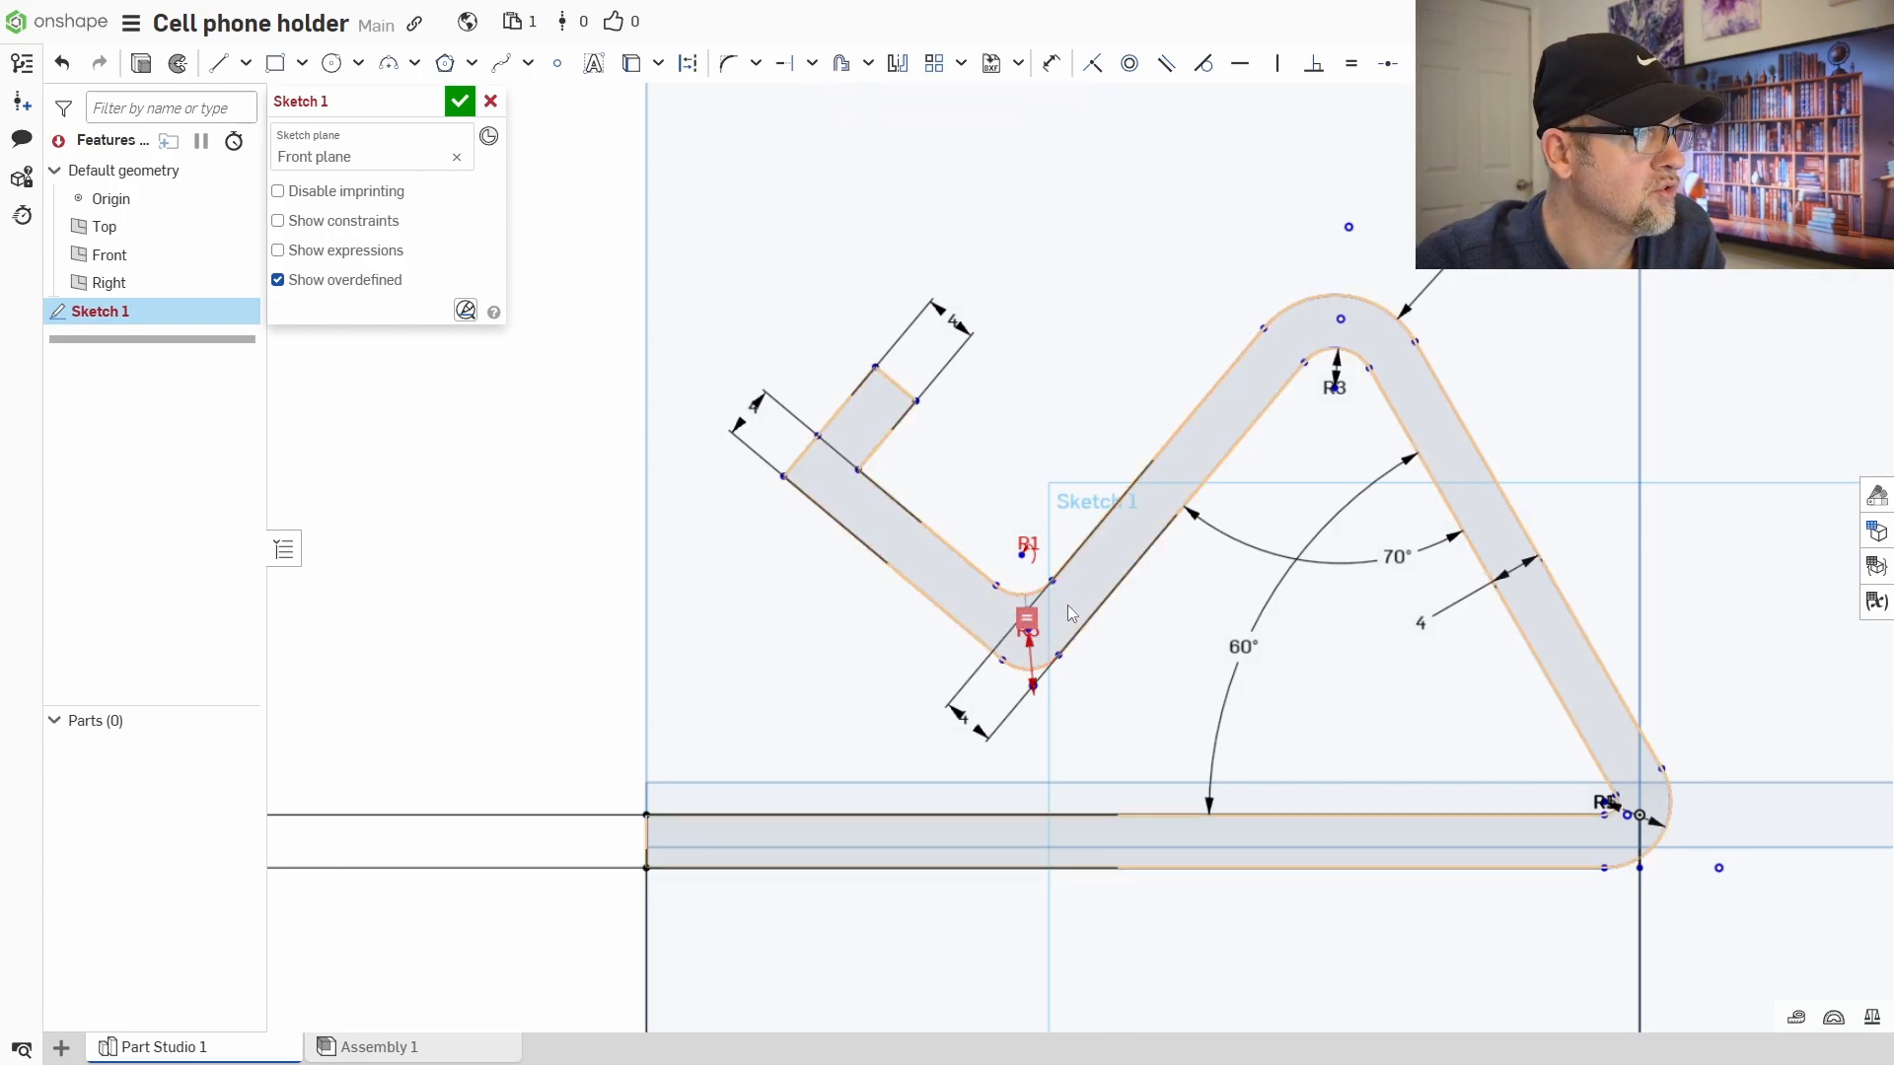
- Undo the radius changes and both fillets between the leg and short arm, back to sharp corners
right_click(1107, 697)
key(ctrl+z)
key(ctrl+z)
key(ctrl+z)
key(ctrl+z)
key(ctrl+z)
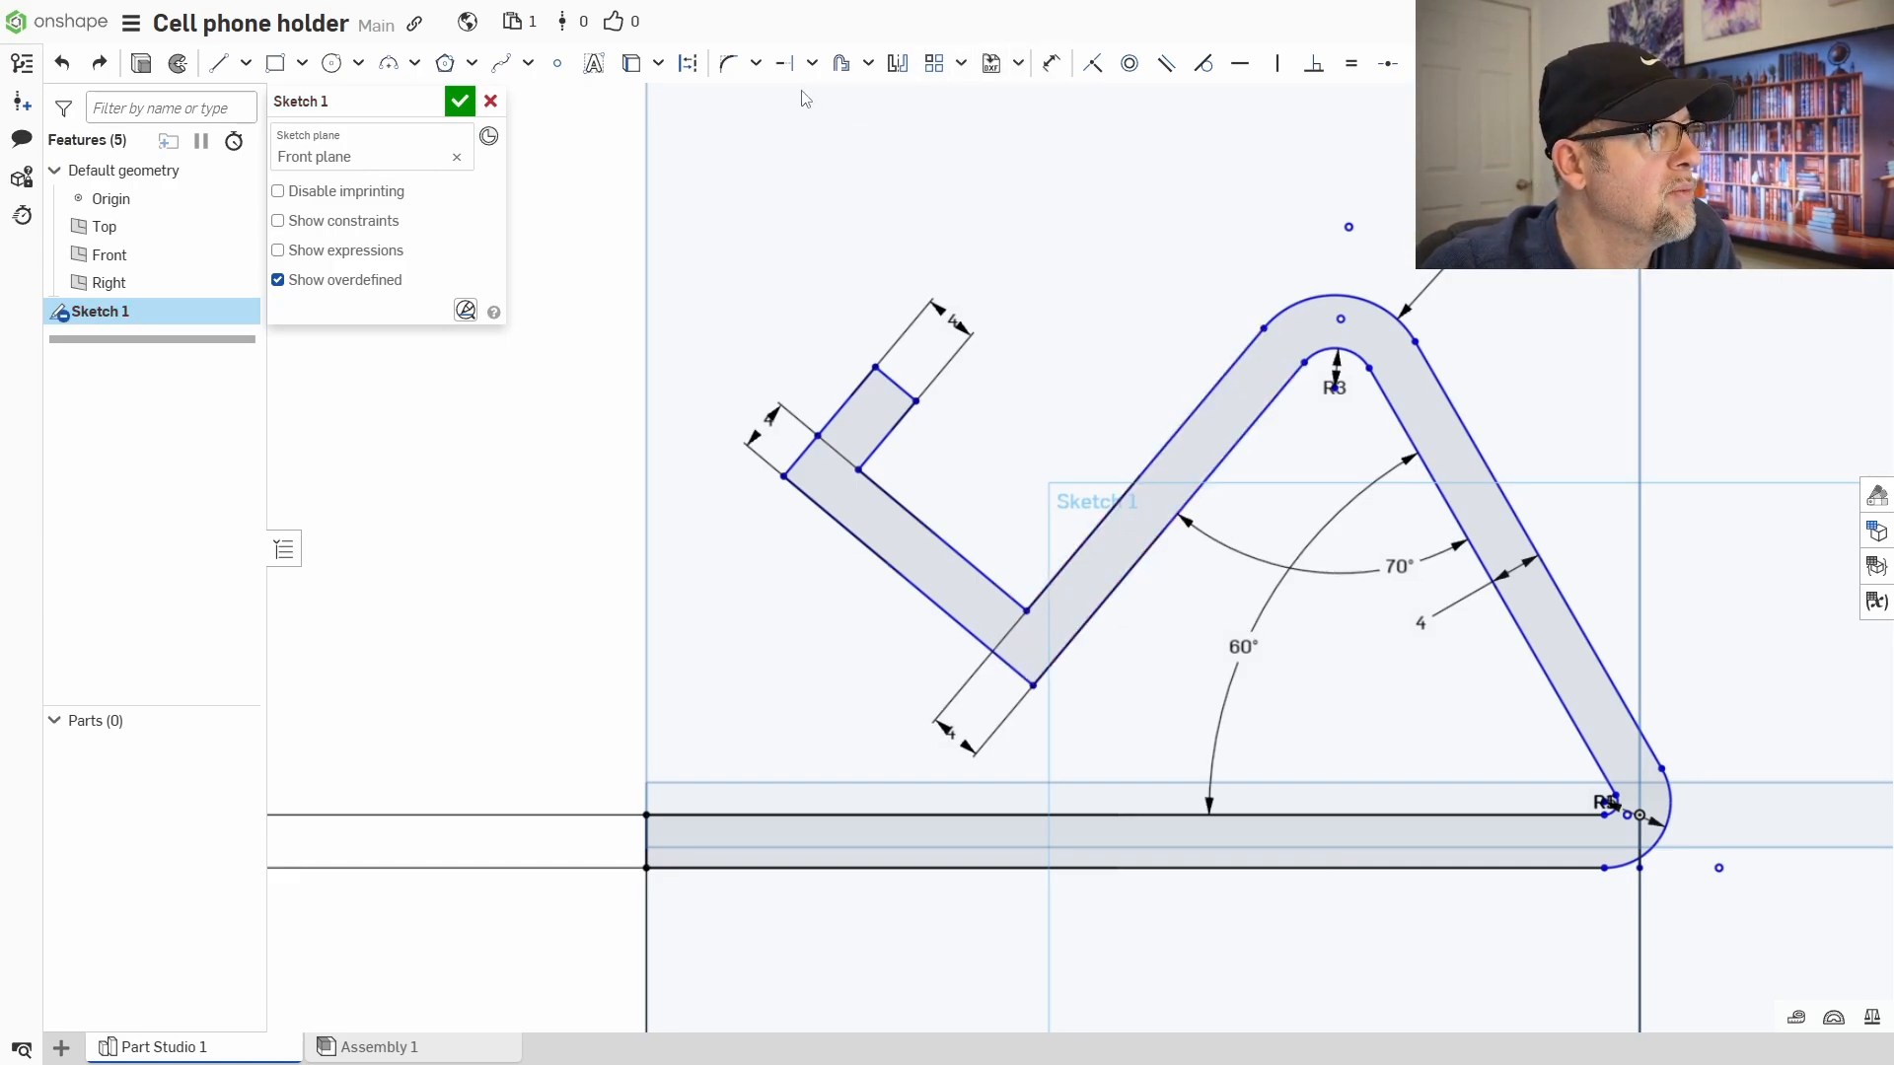
- Fillet the sharp inner corner between the leg and short arm with a 0.5 mm radius
click(728, 63)
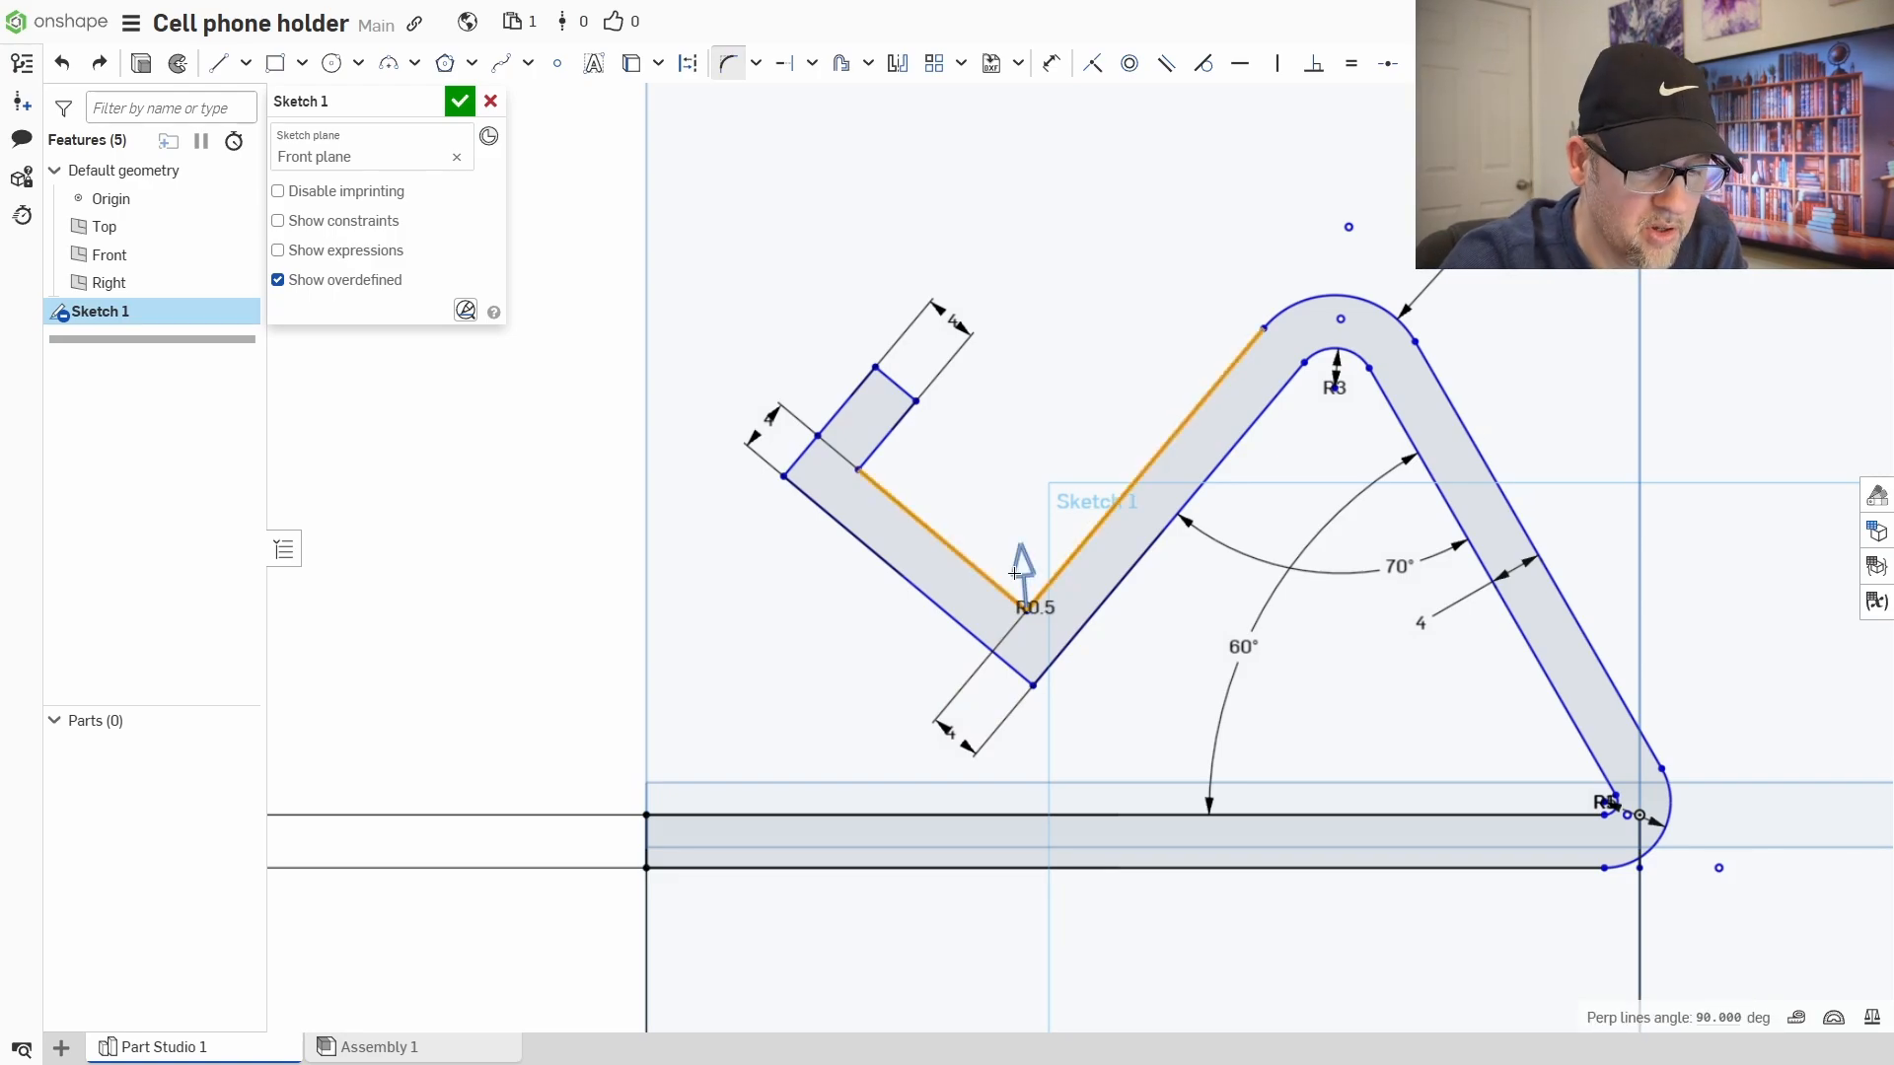
click(1015, 573)
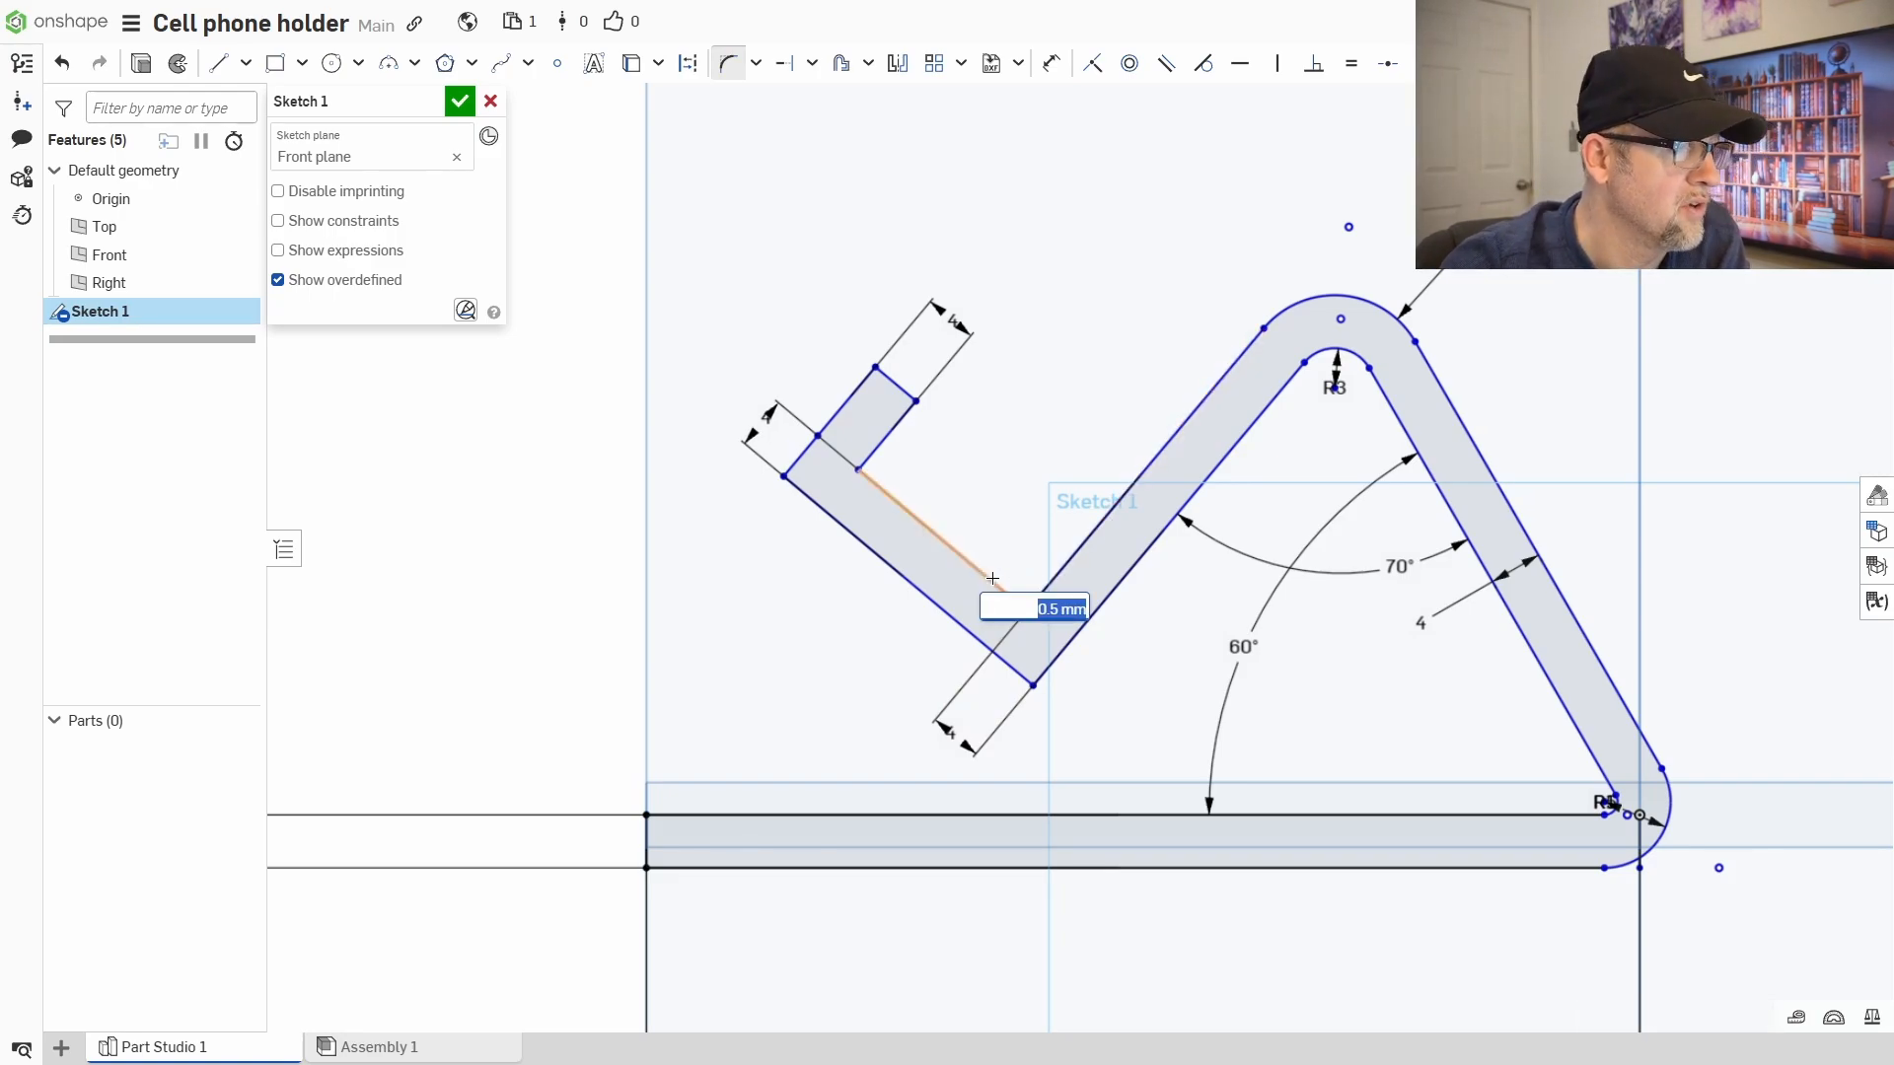
key(Return)
scroll(987, 572, up, 5)
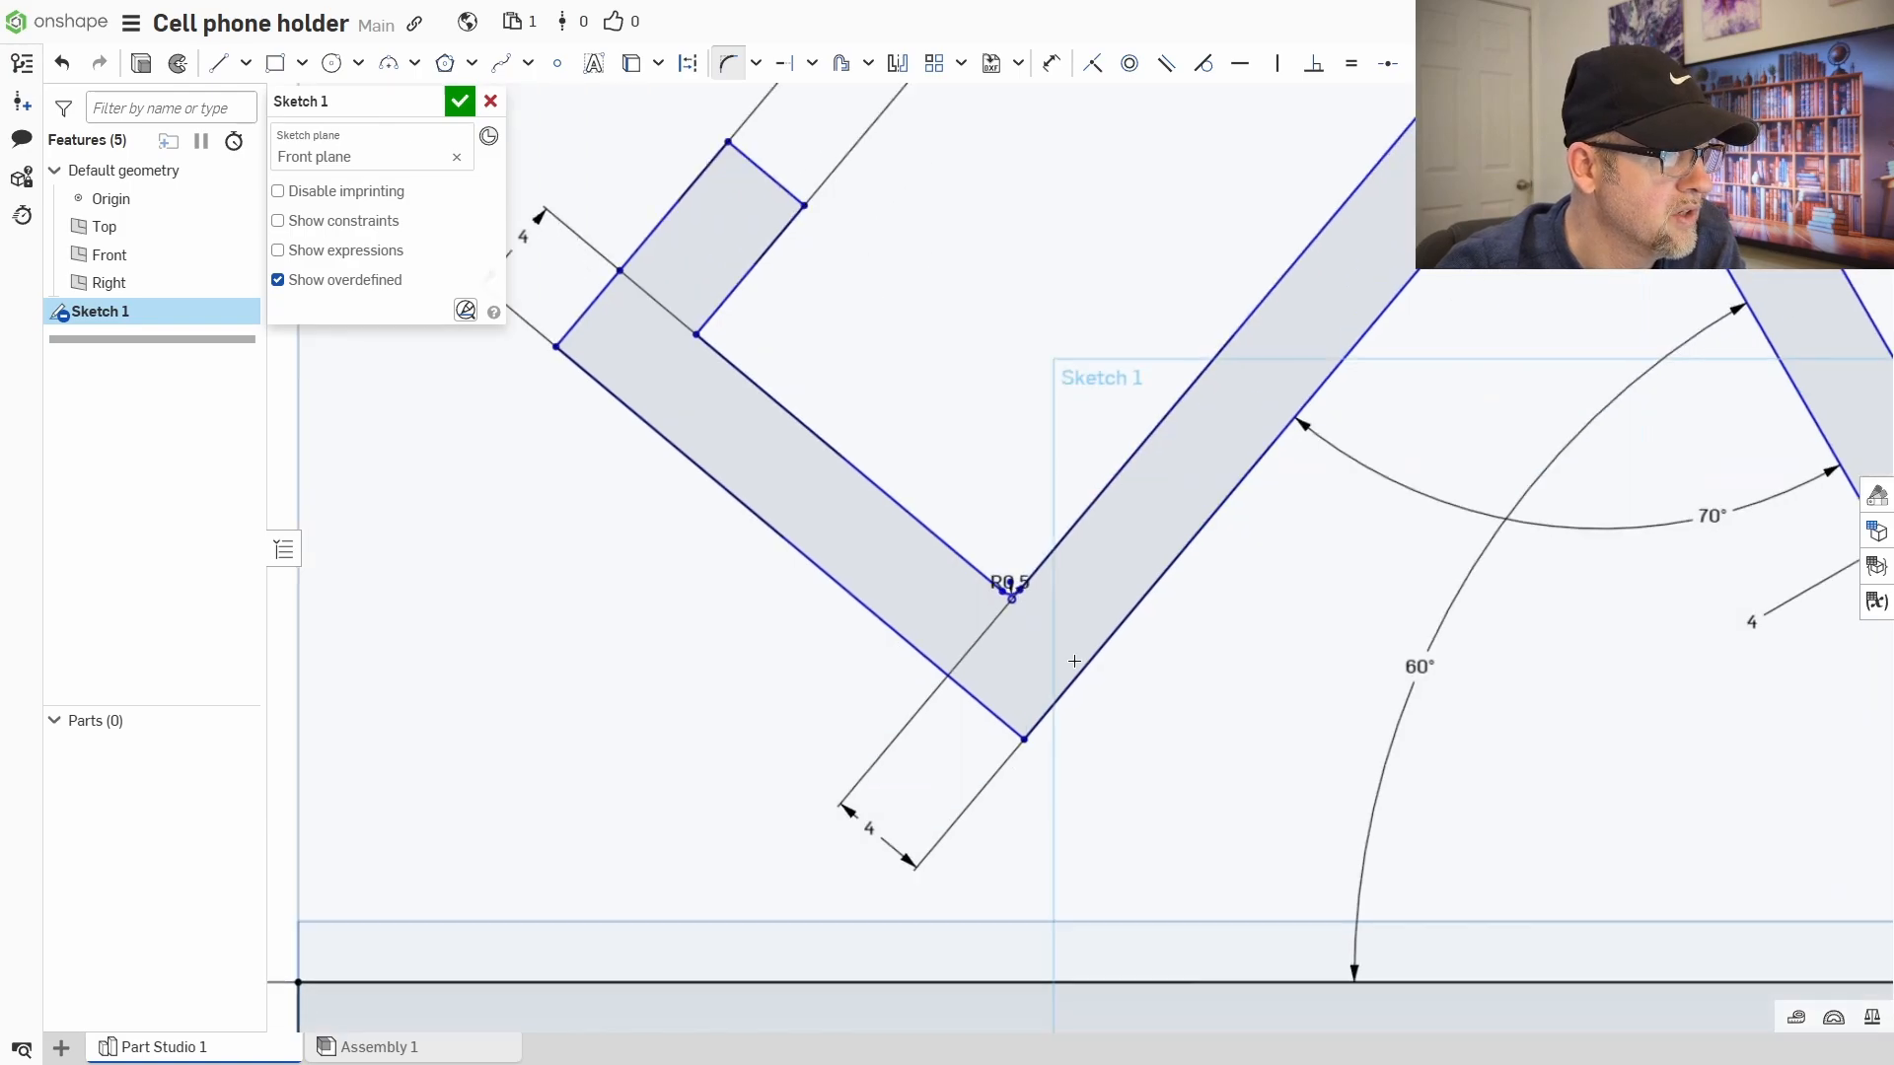
scroll(1064, 690, down, 3)
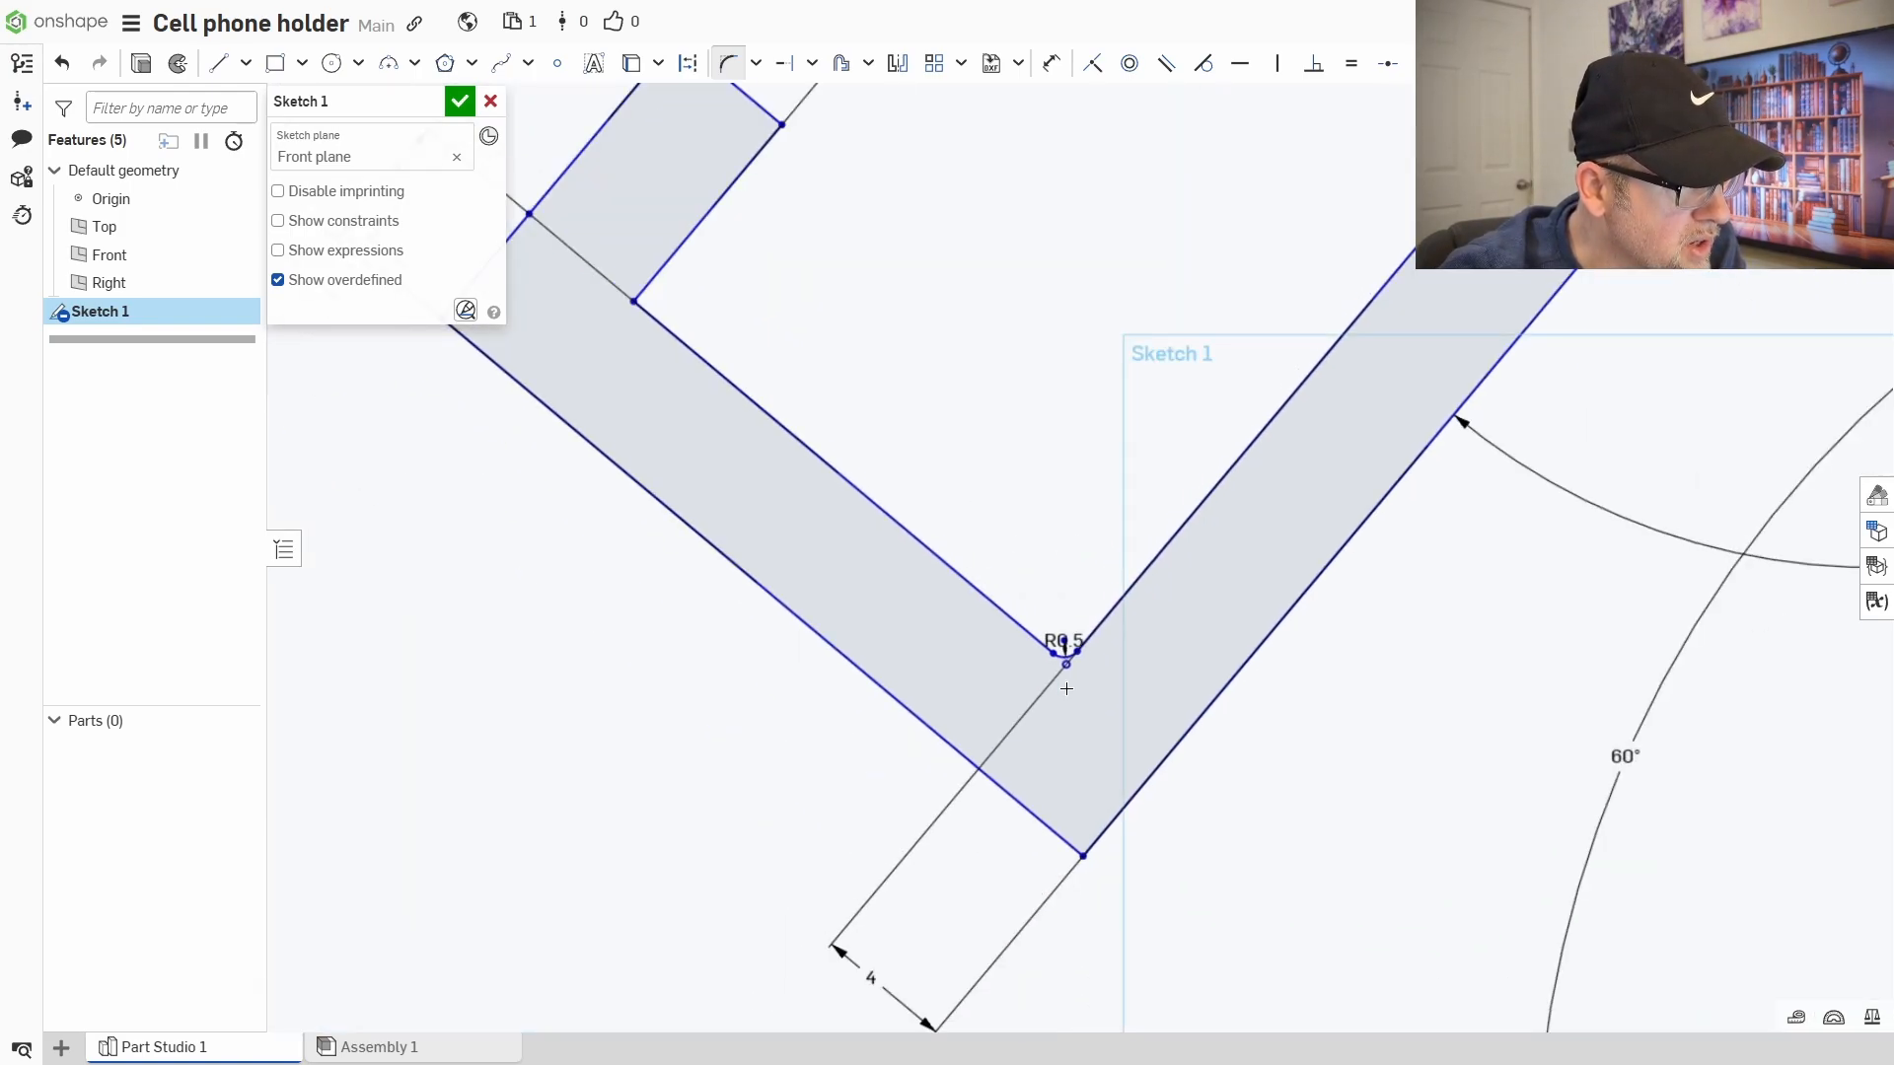
scroll(1218, 667, down, 3)
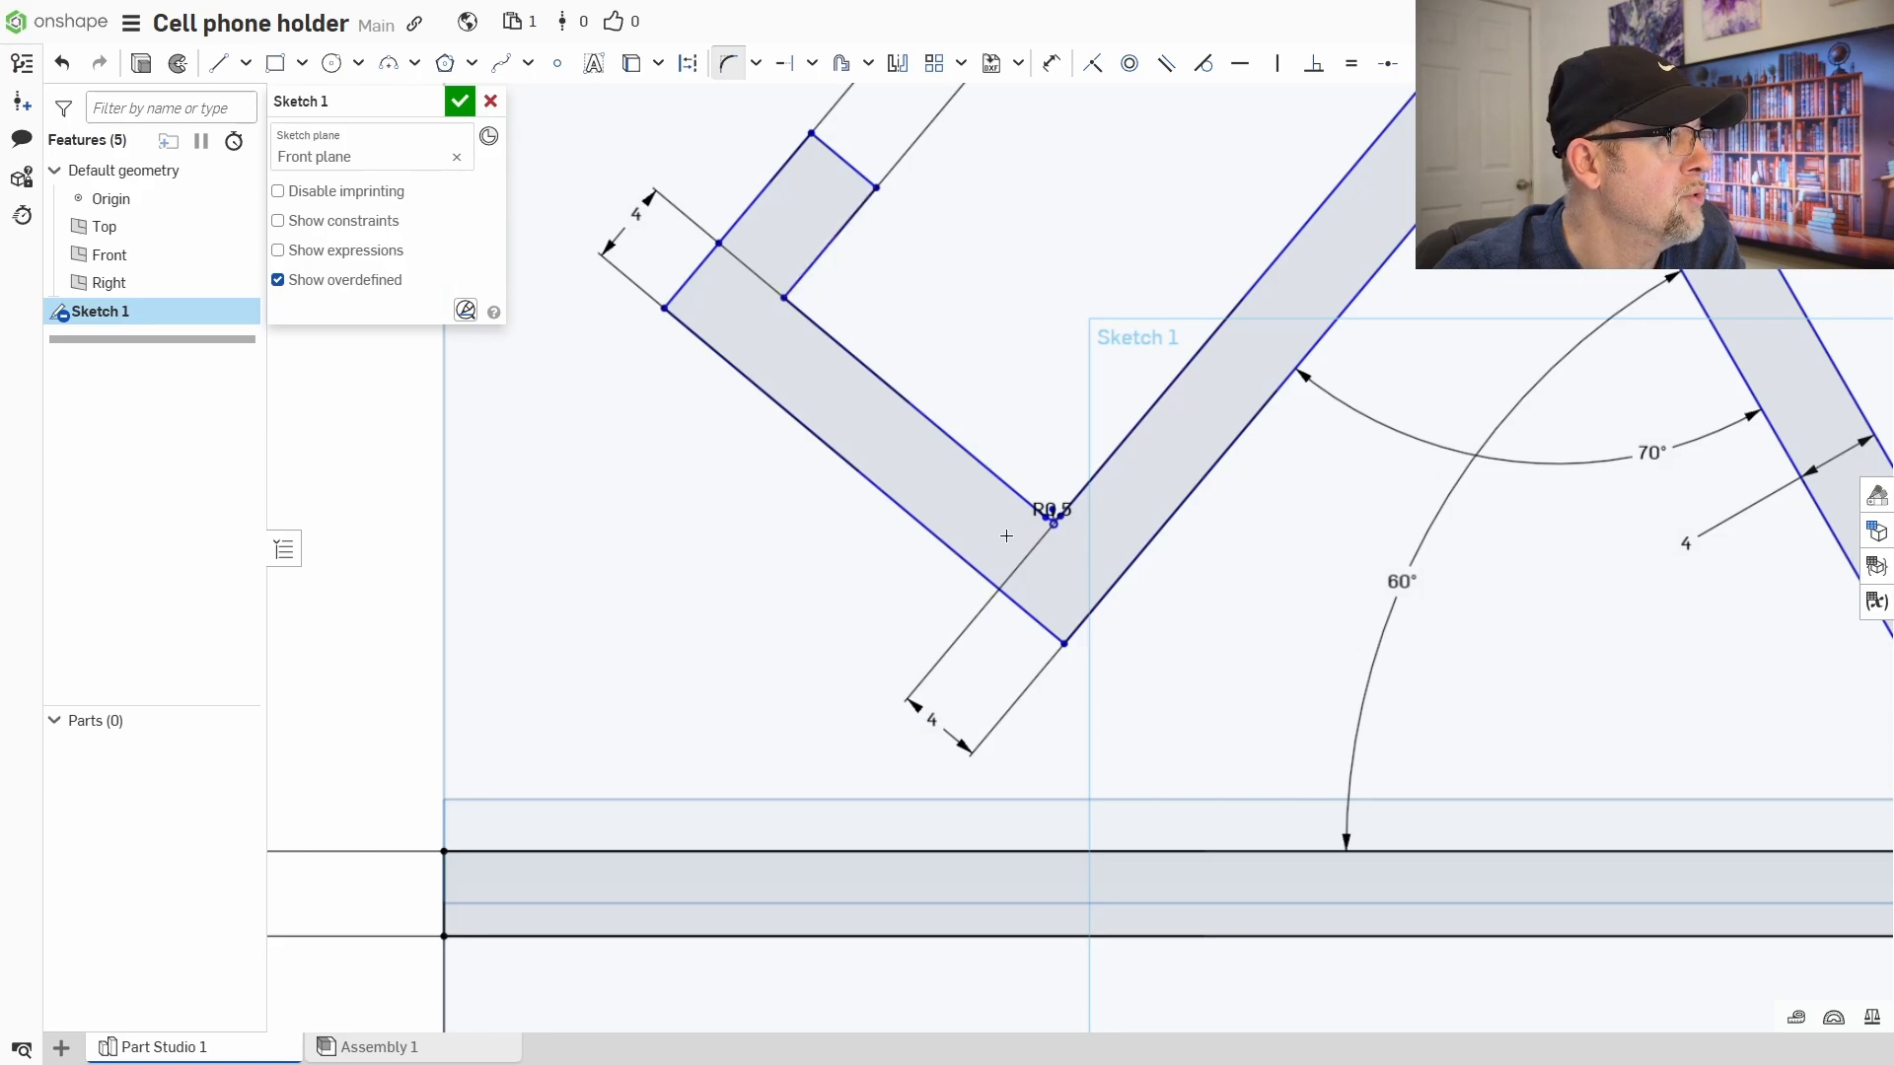
- Fillet the outer corner between the leg and short arm with a 0.5 mm radius
click(1093, 608)
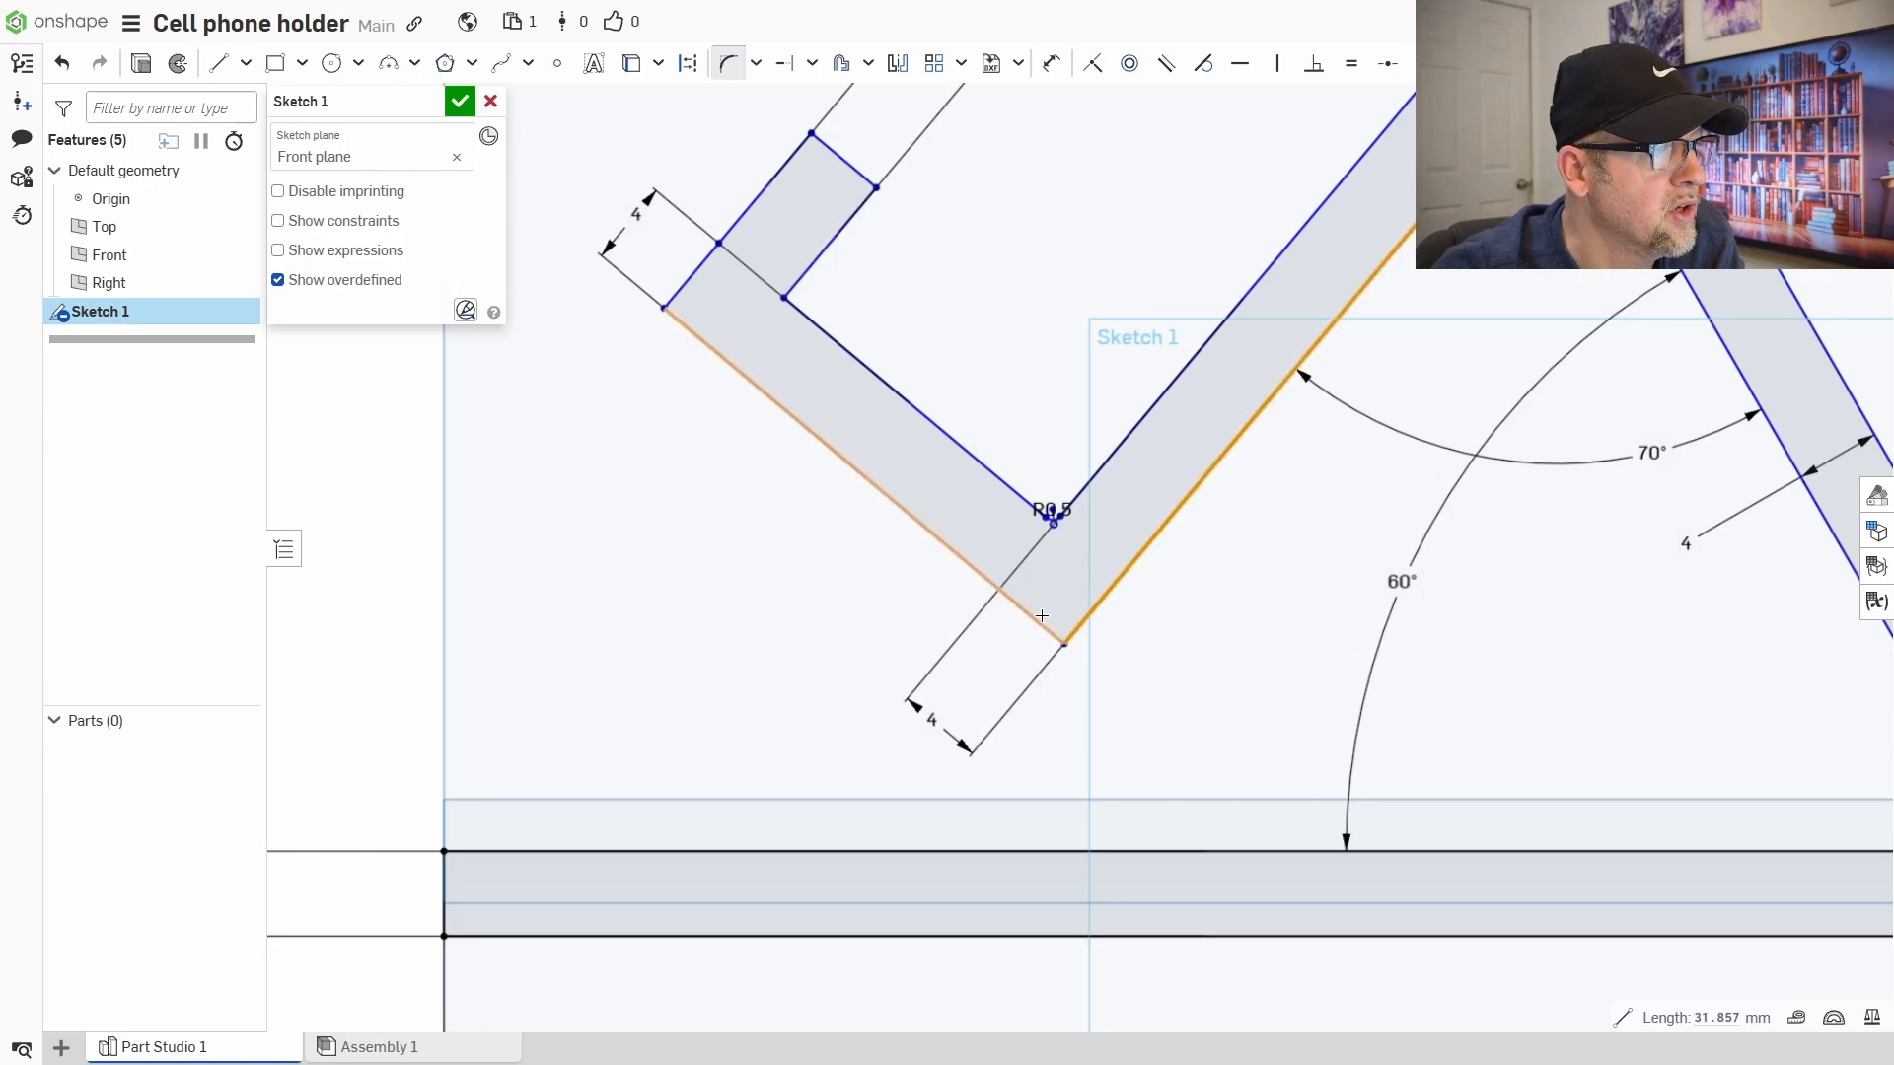
click(1041, 616)
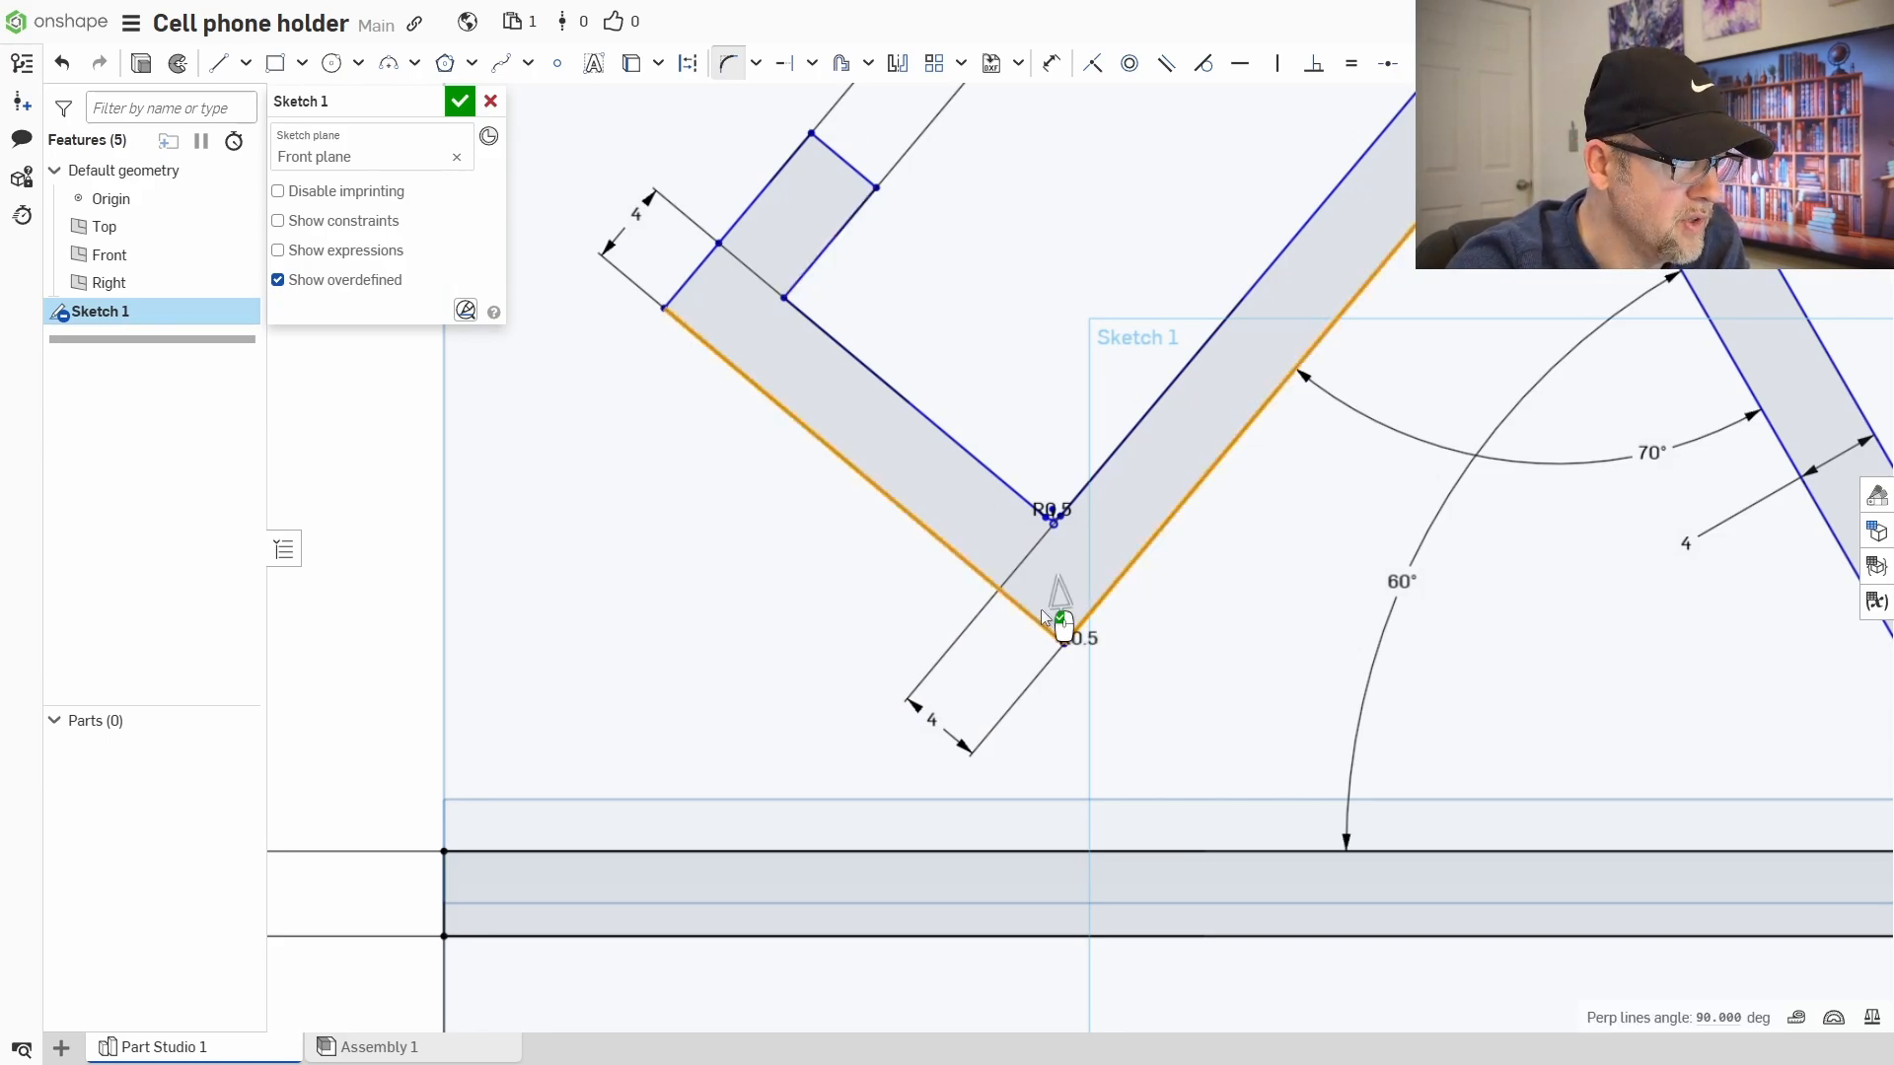
click(1053, 602)
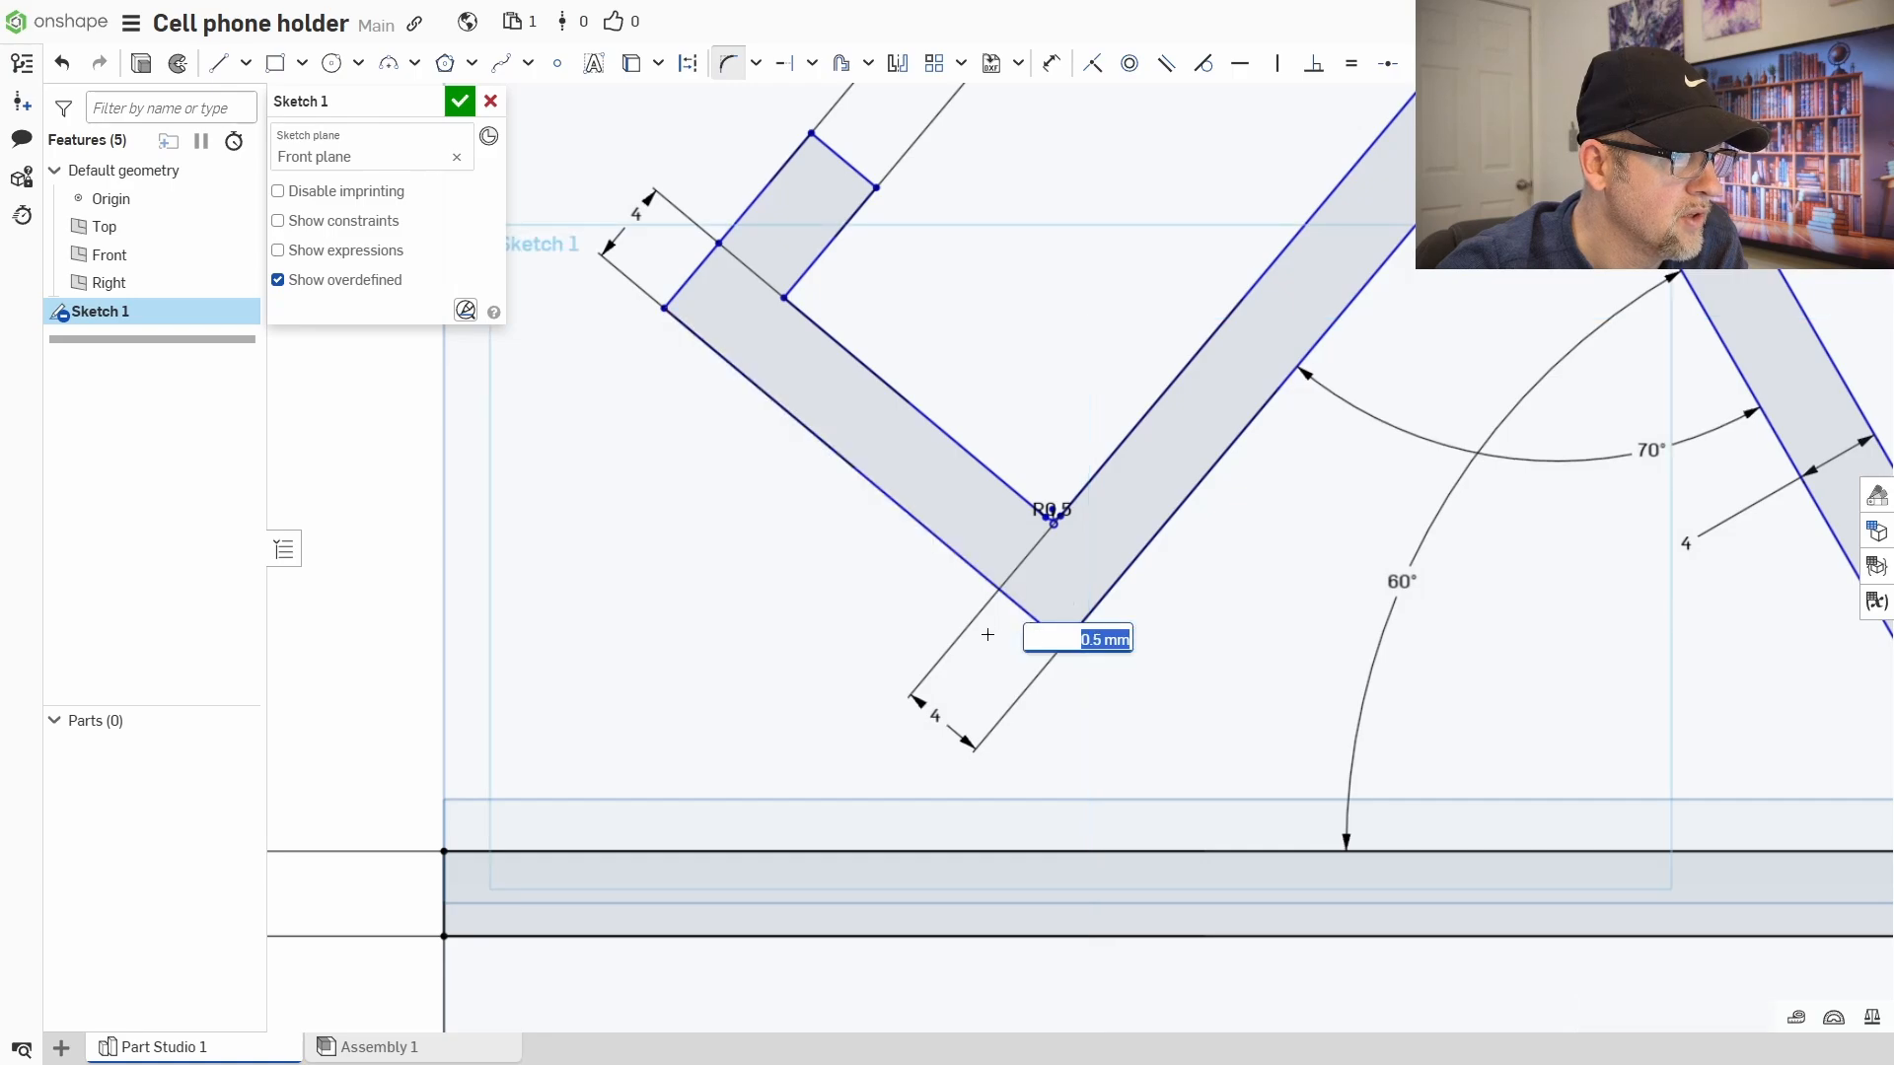
- Try a 4.5 mm radius for the new outer corner fillet and undo it
text(4.5)
key(Return)
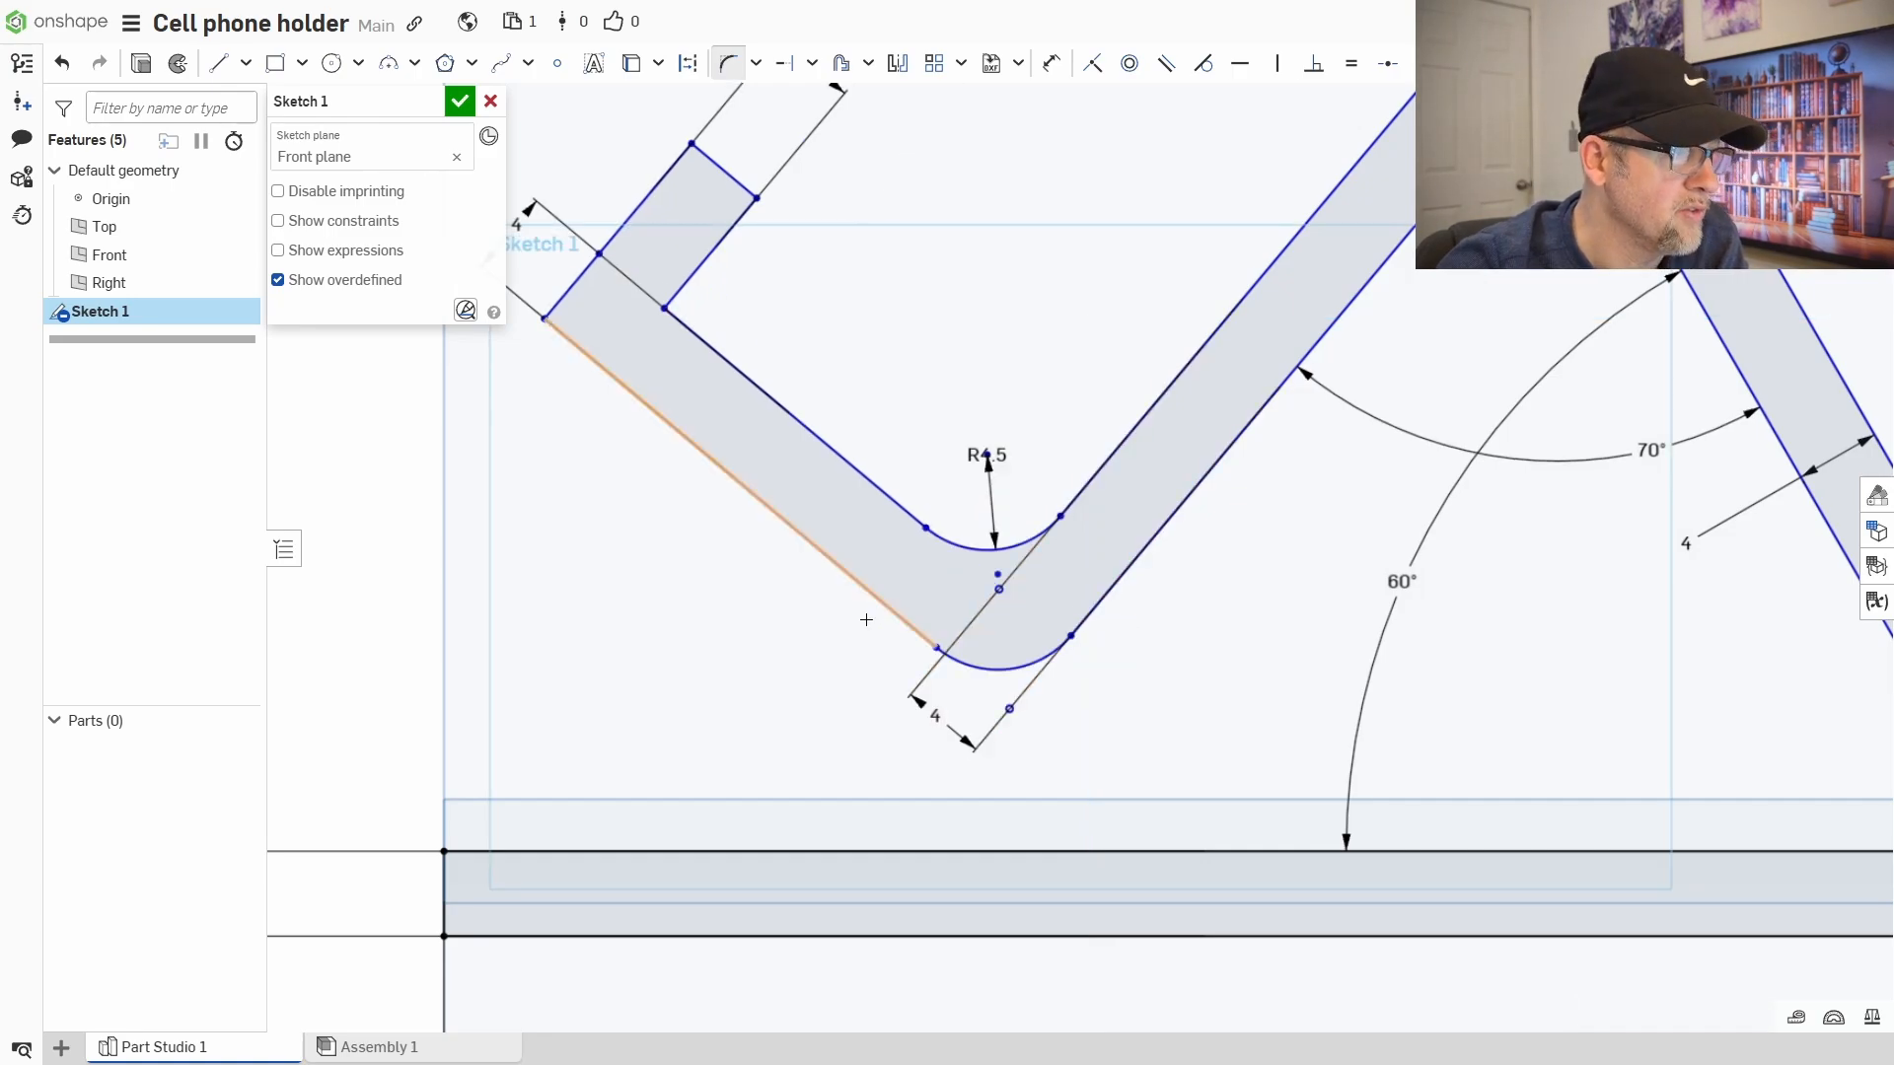
middle_drag(773, 686, 773, 691)
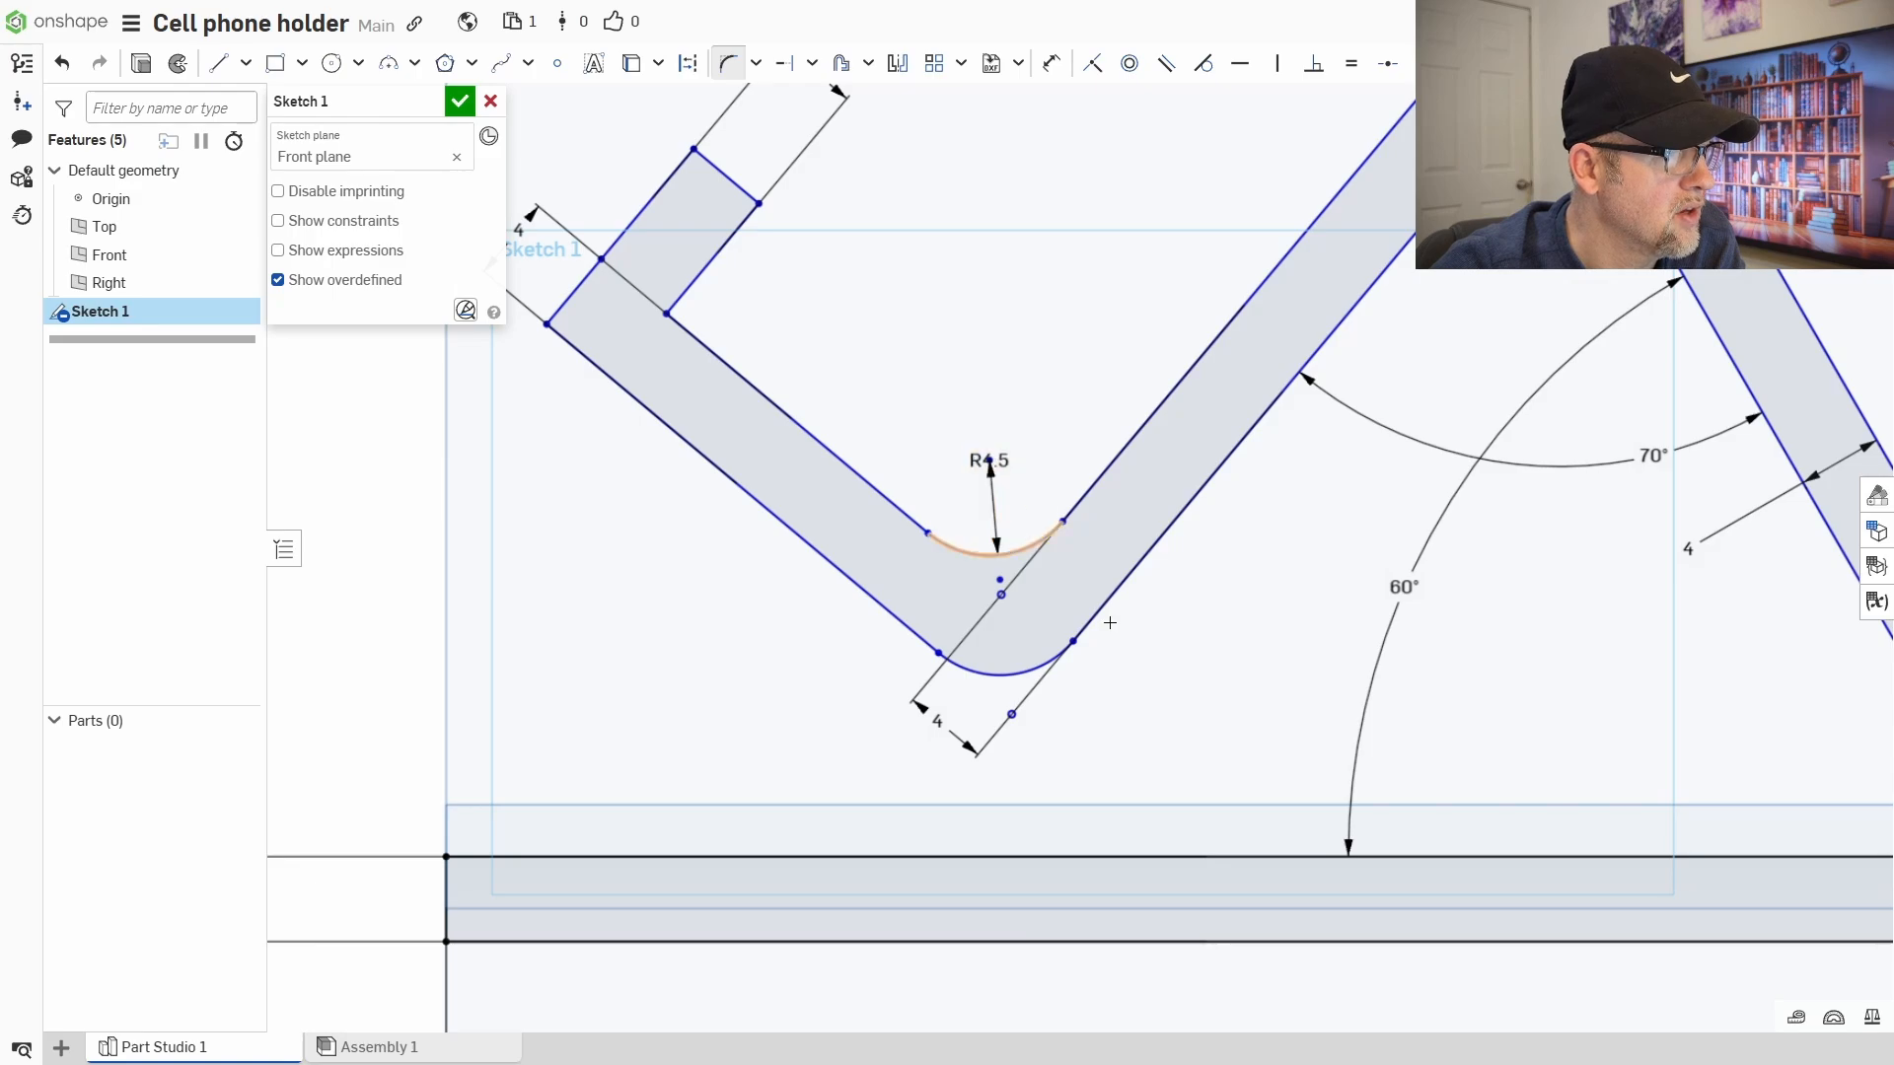
key(Escape)
key(ctrl+z)
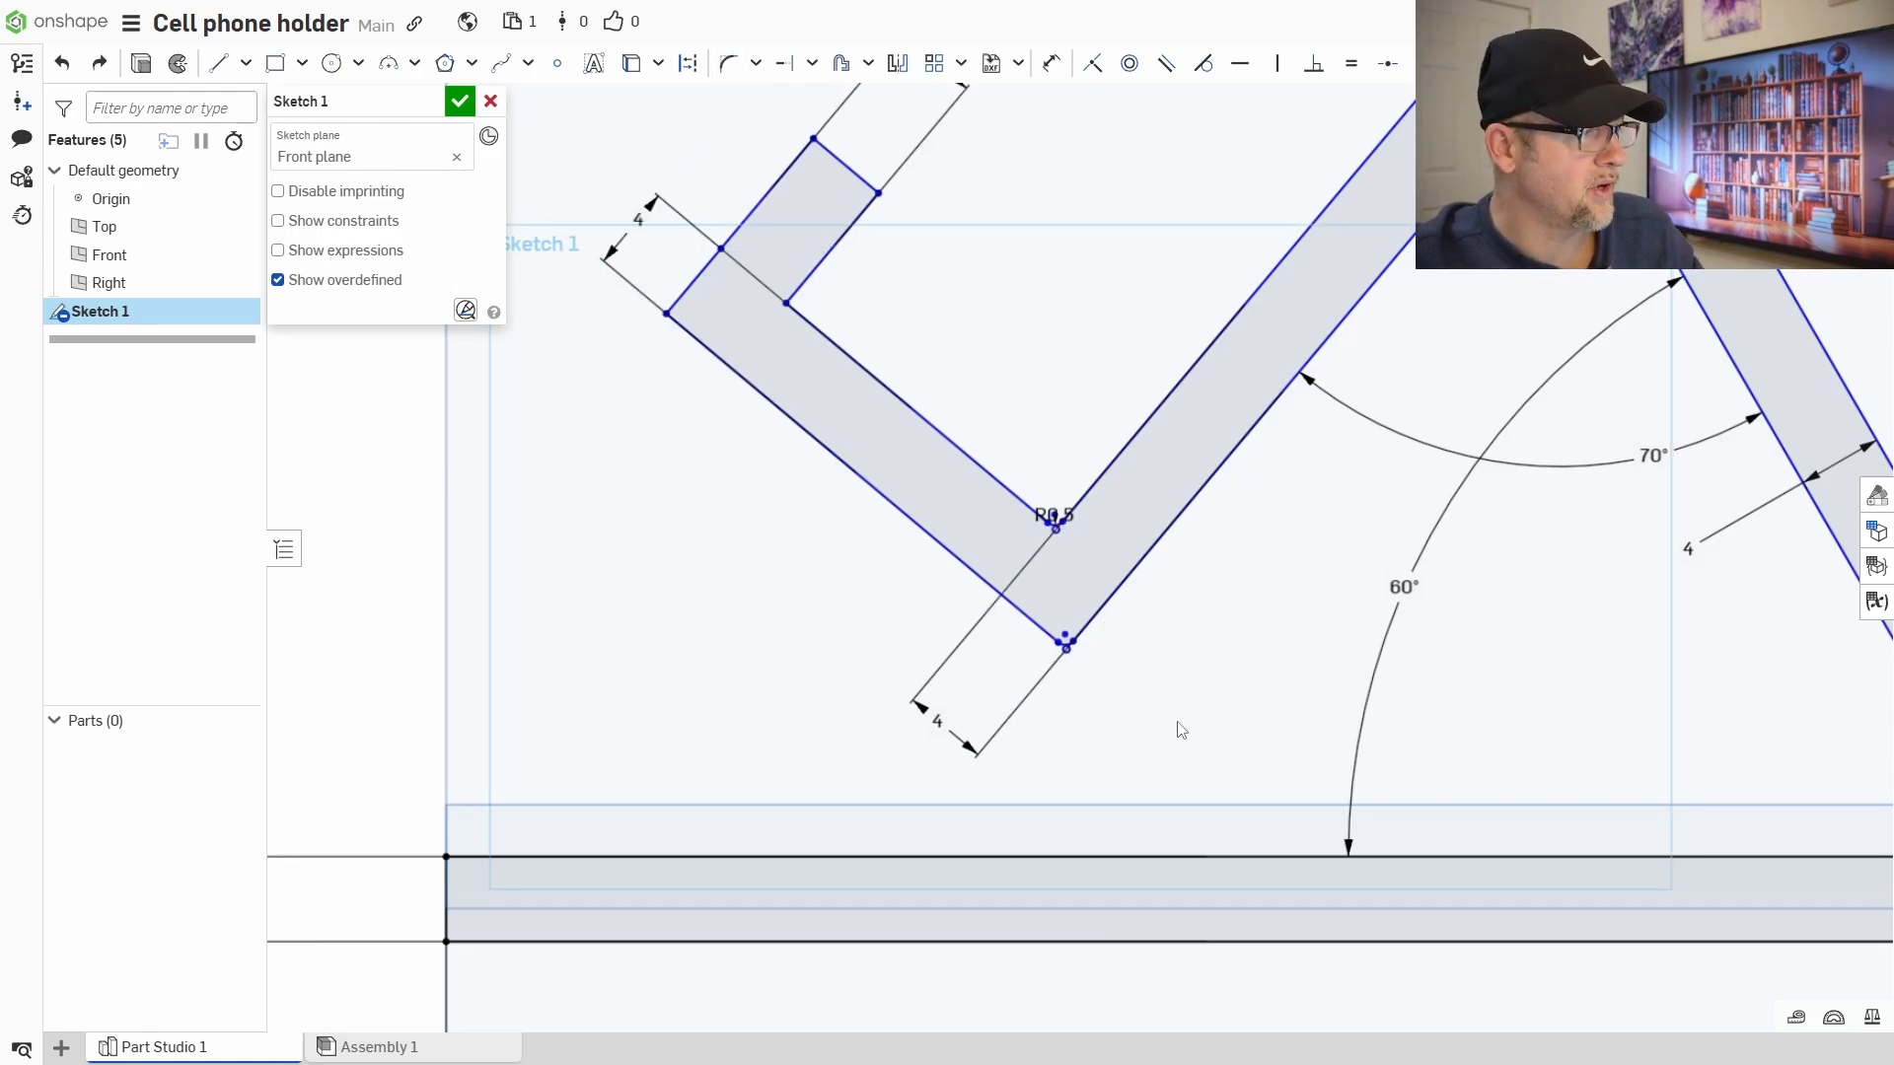
key(f)
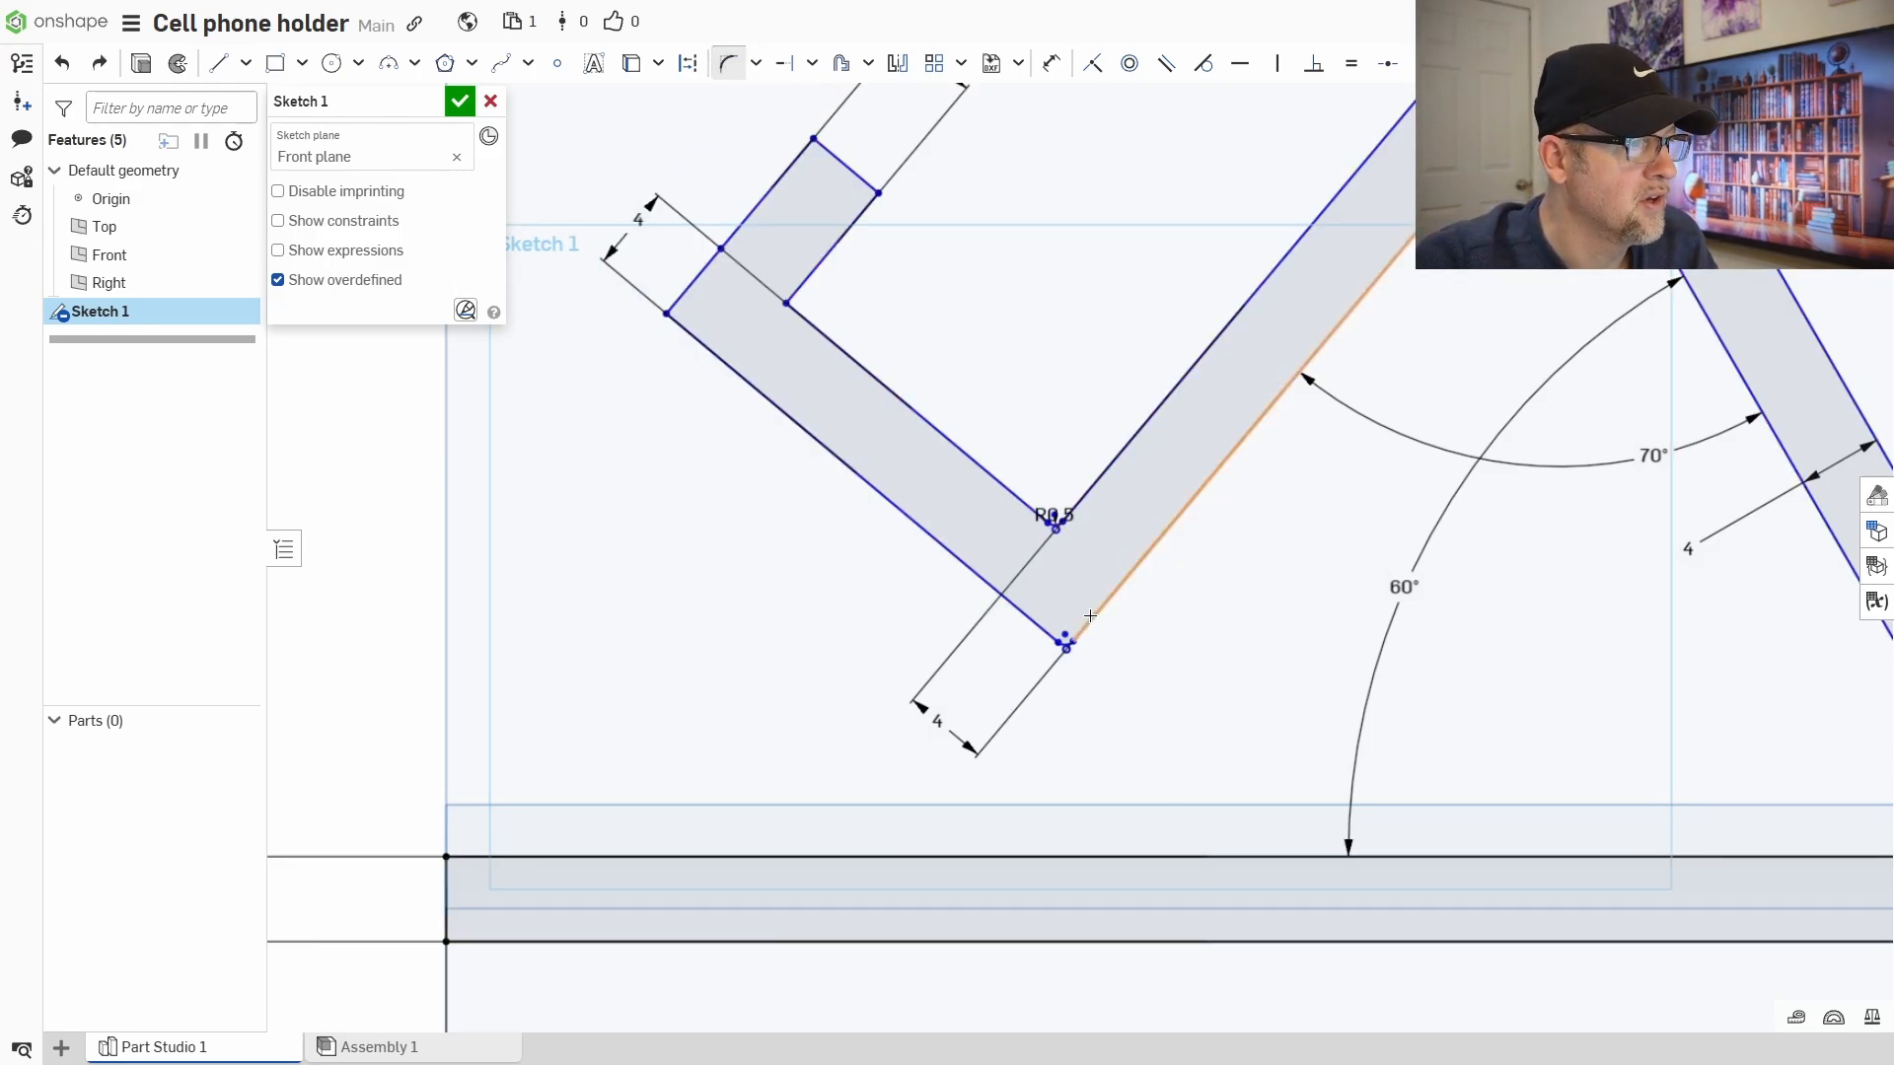
click(1065, 639)
key(Escape)
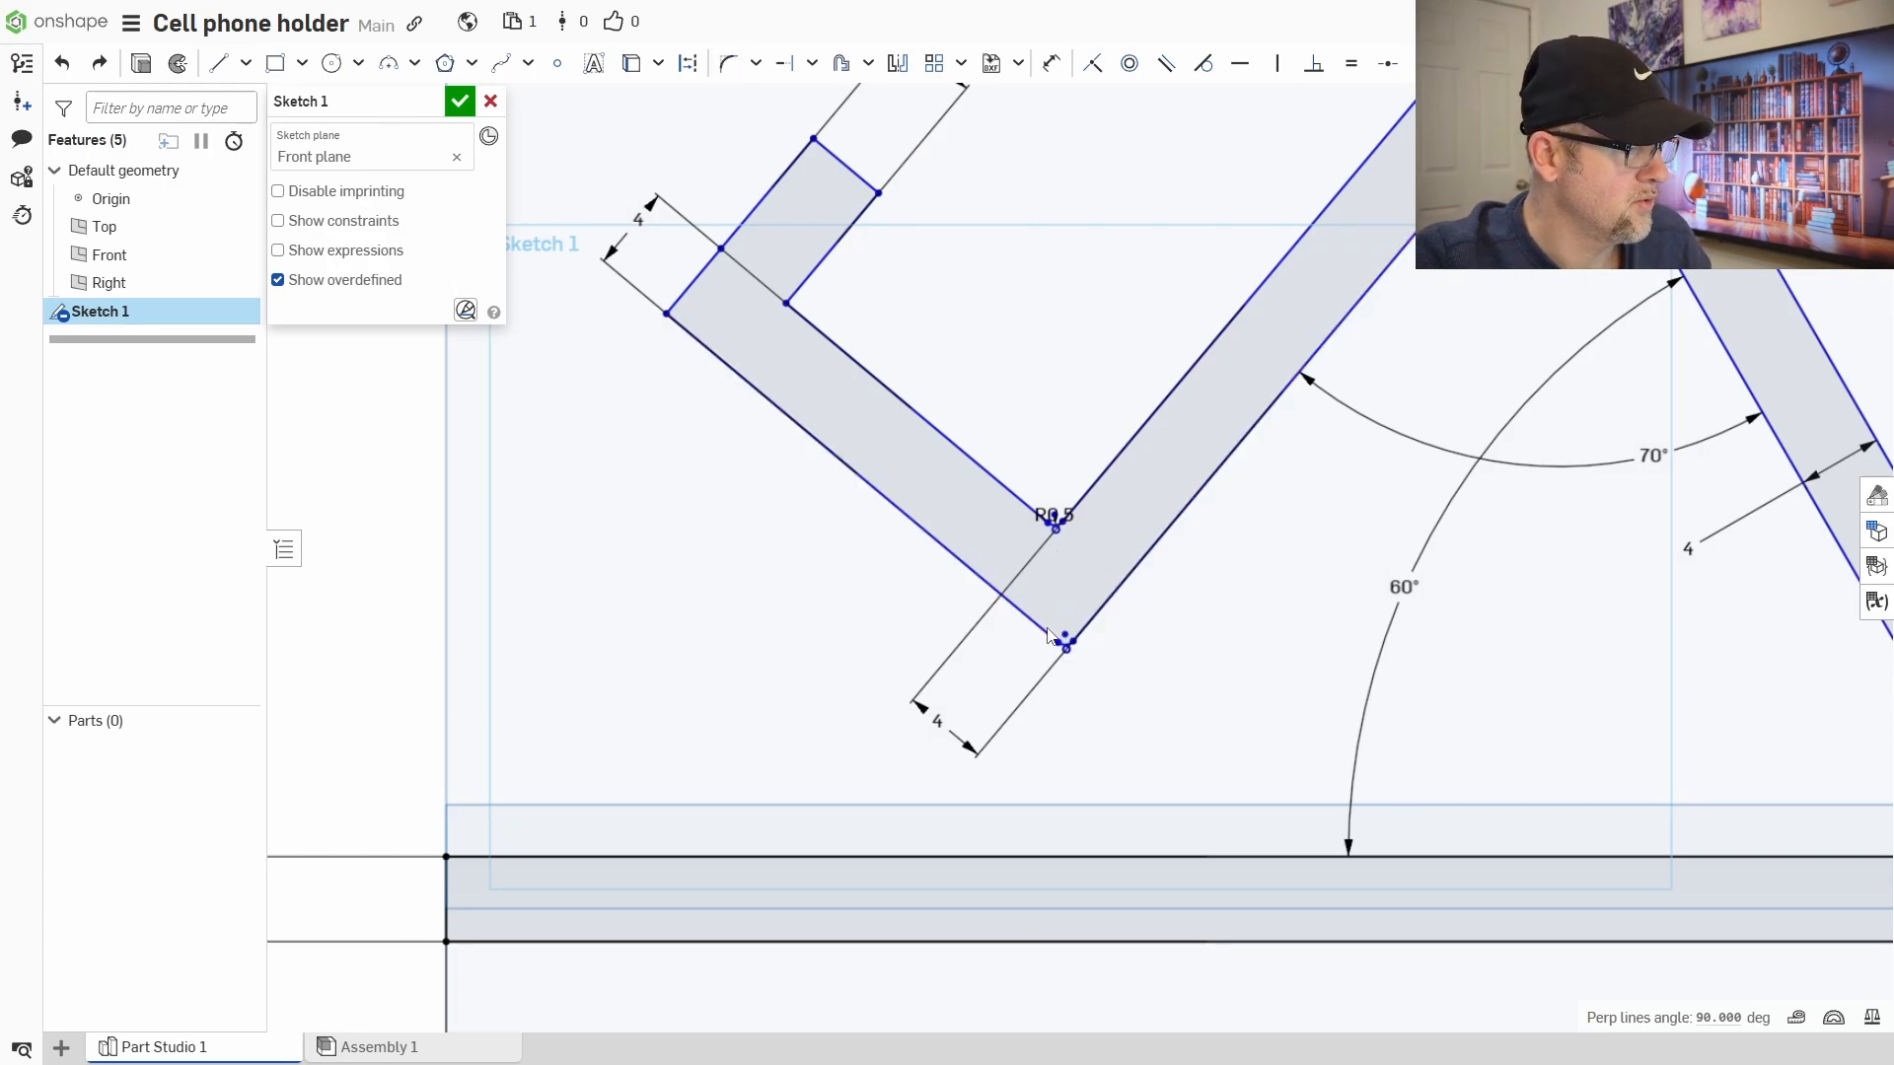
- Place a radius dimension on the small outer corner arc between the leg and short arm
scroll(1052, 636, up, 8)
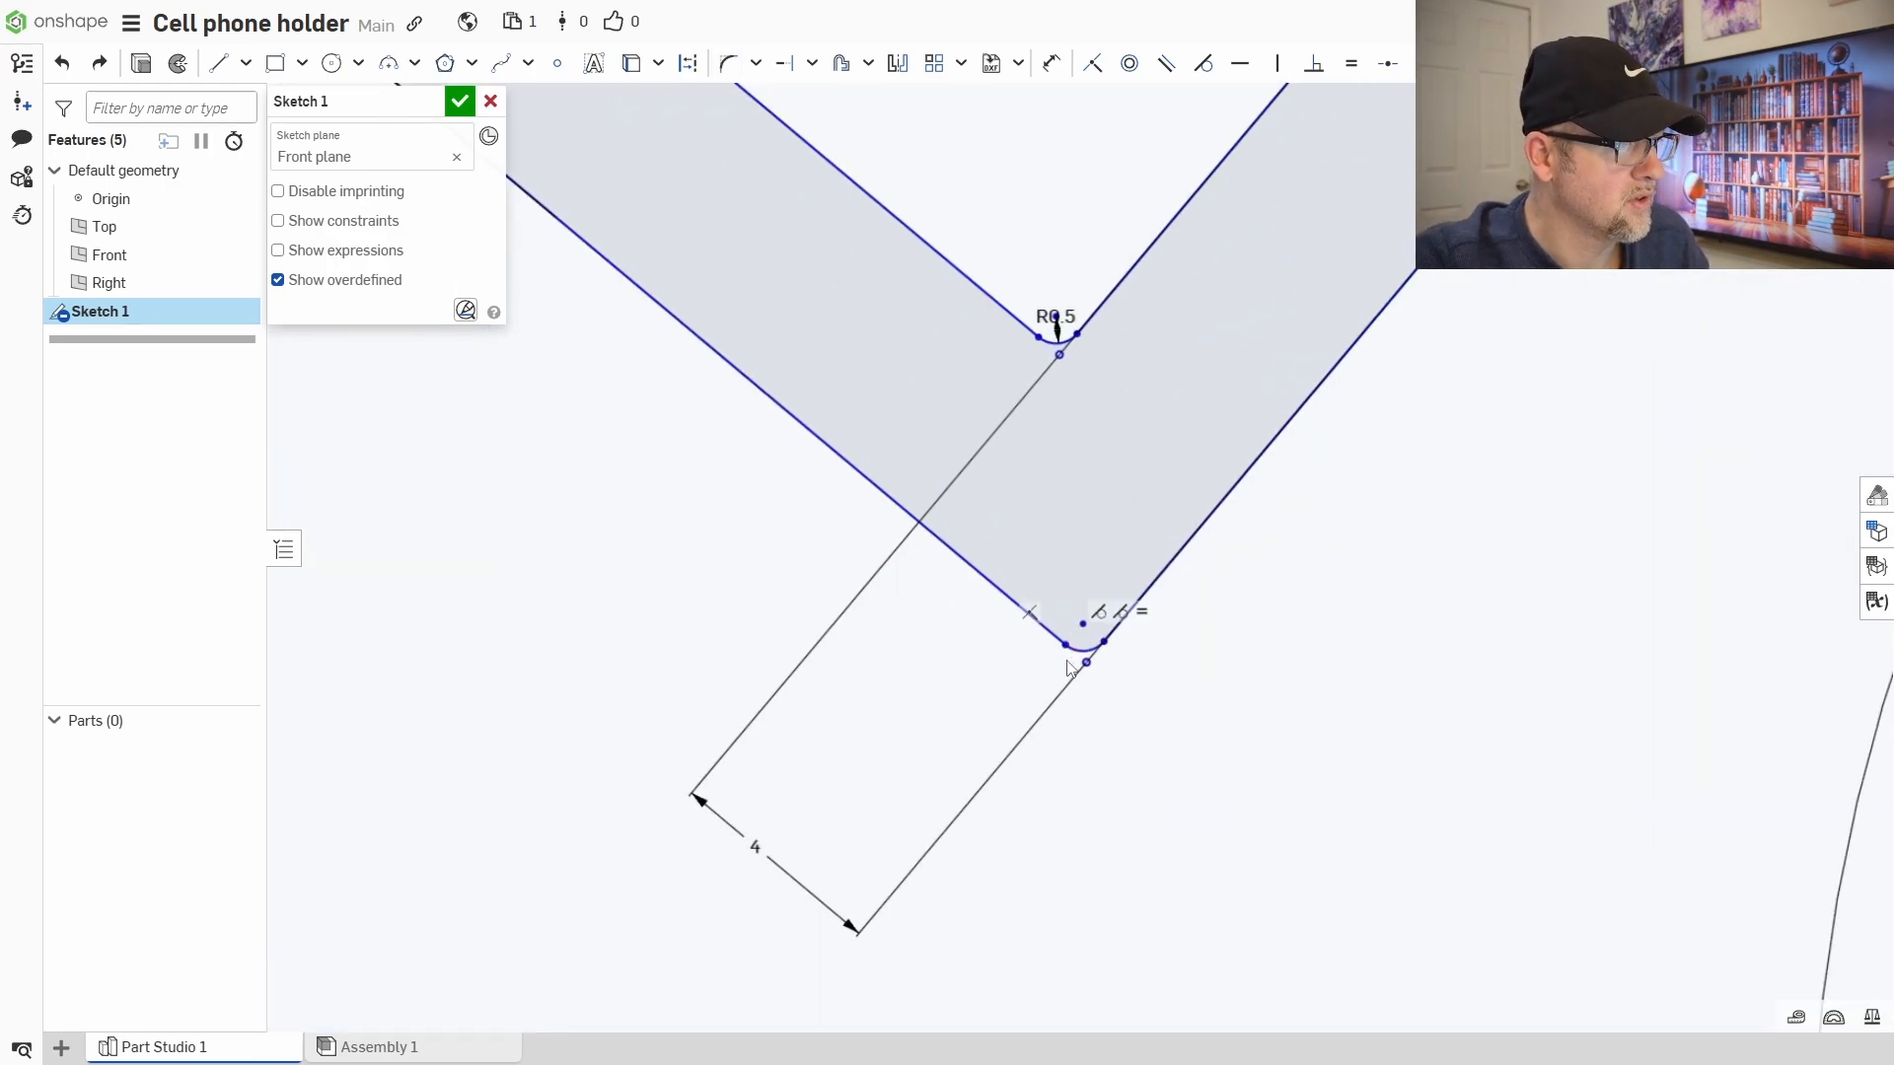
click(1051, 63)
click(1102, 612)
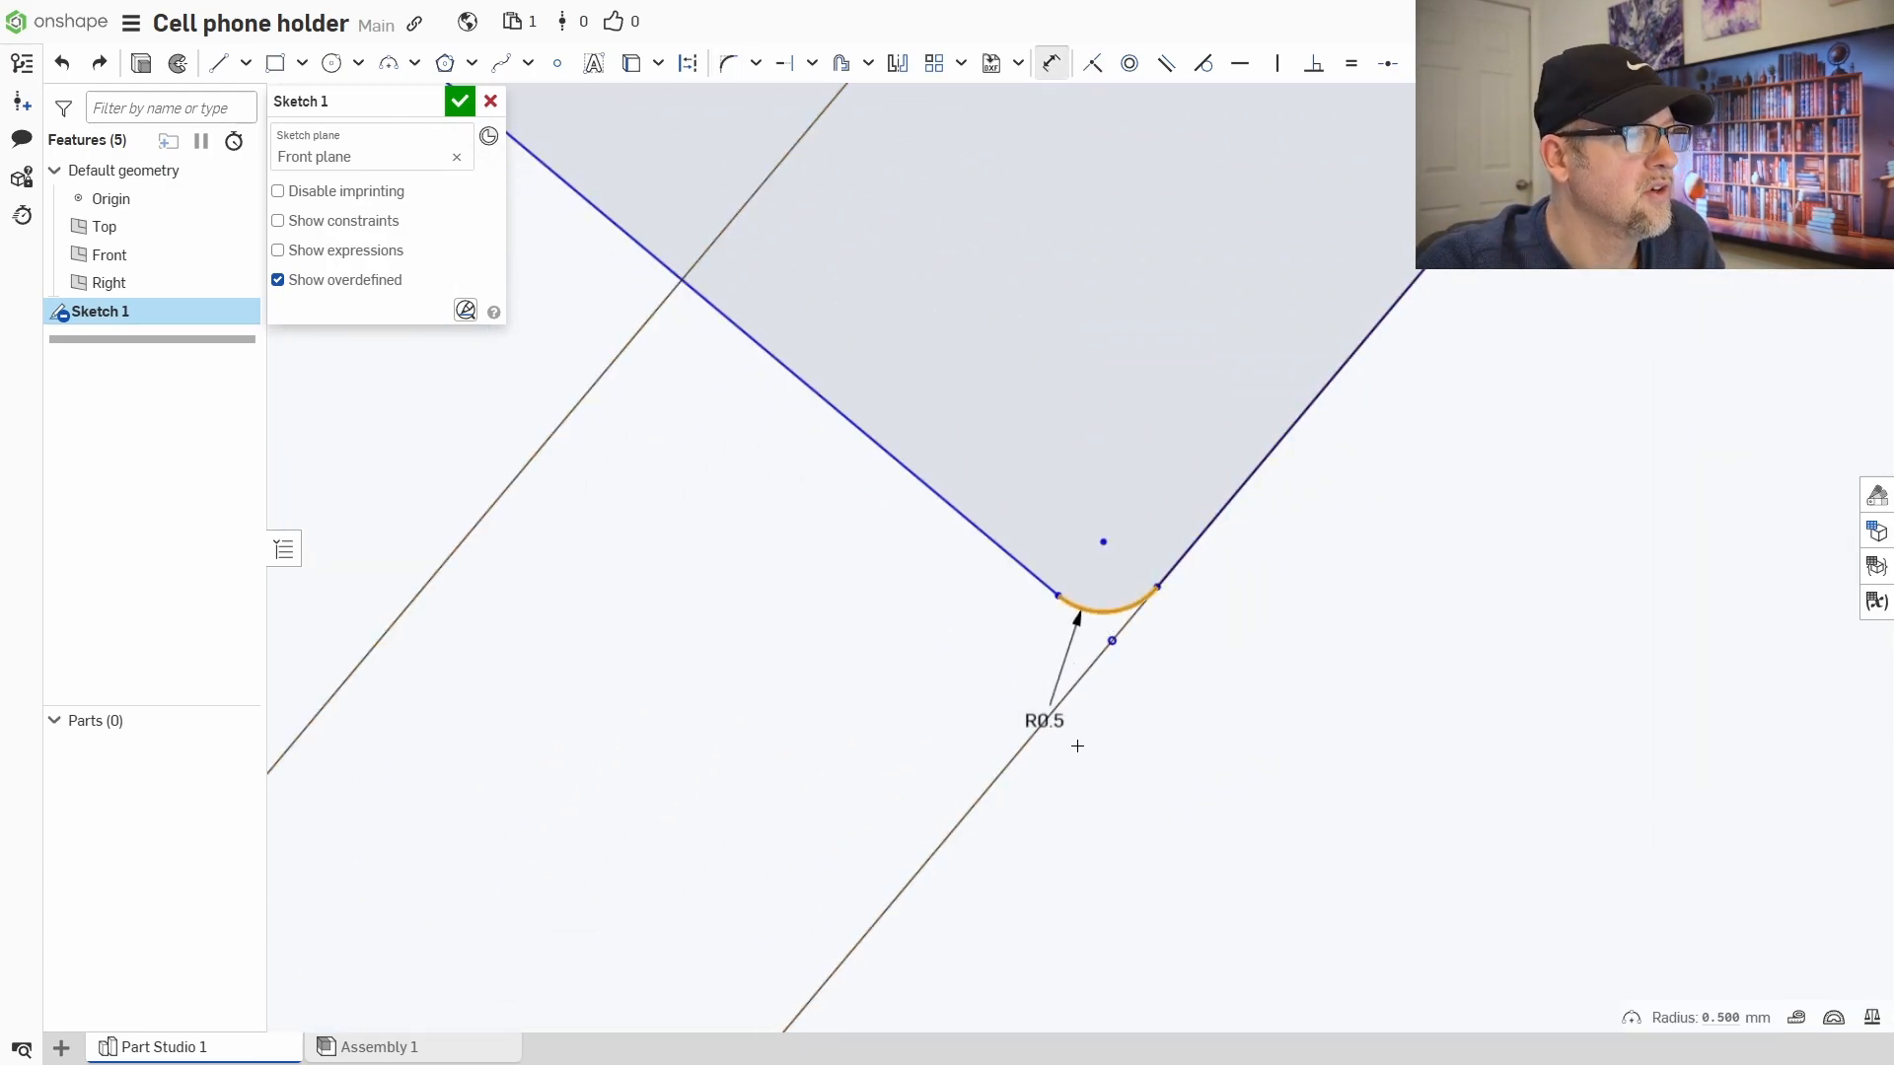
click(1120, 750)
- Try to set the outer corner arc's radius dimension to 4.5 mm and undo the change
text(4.5)
key(Return)
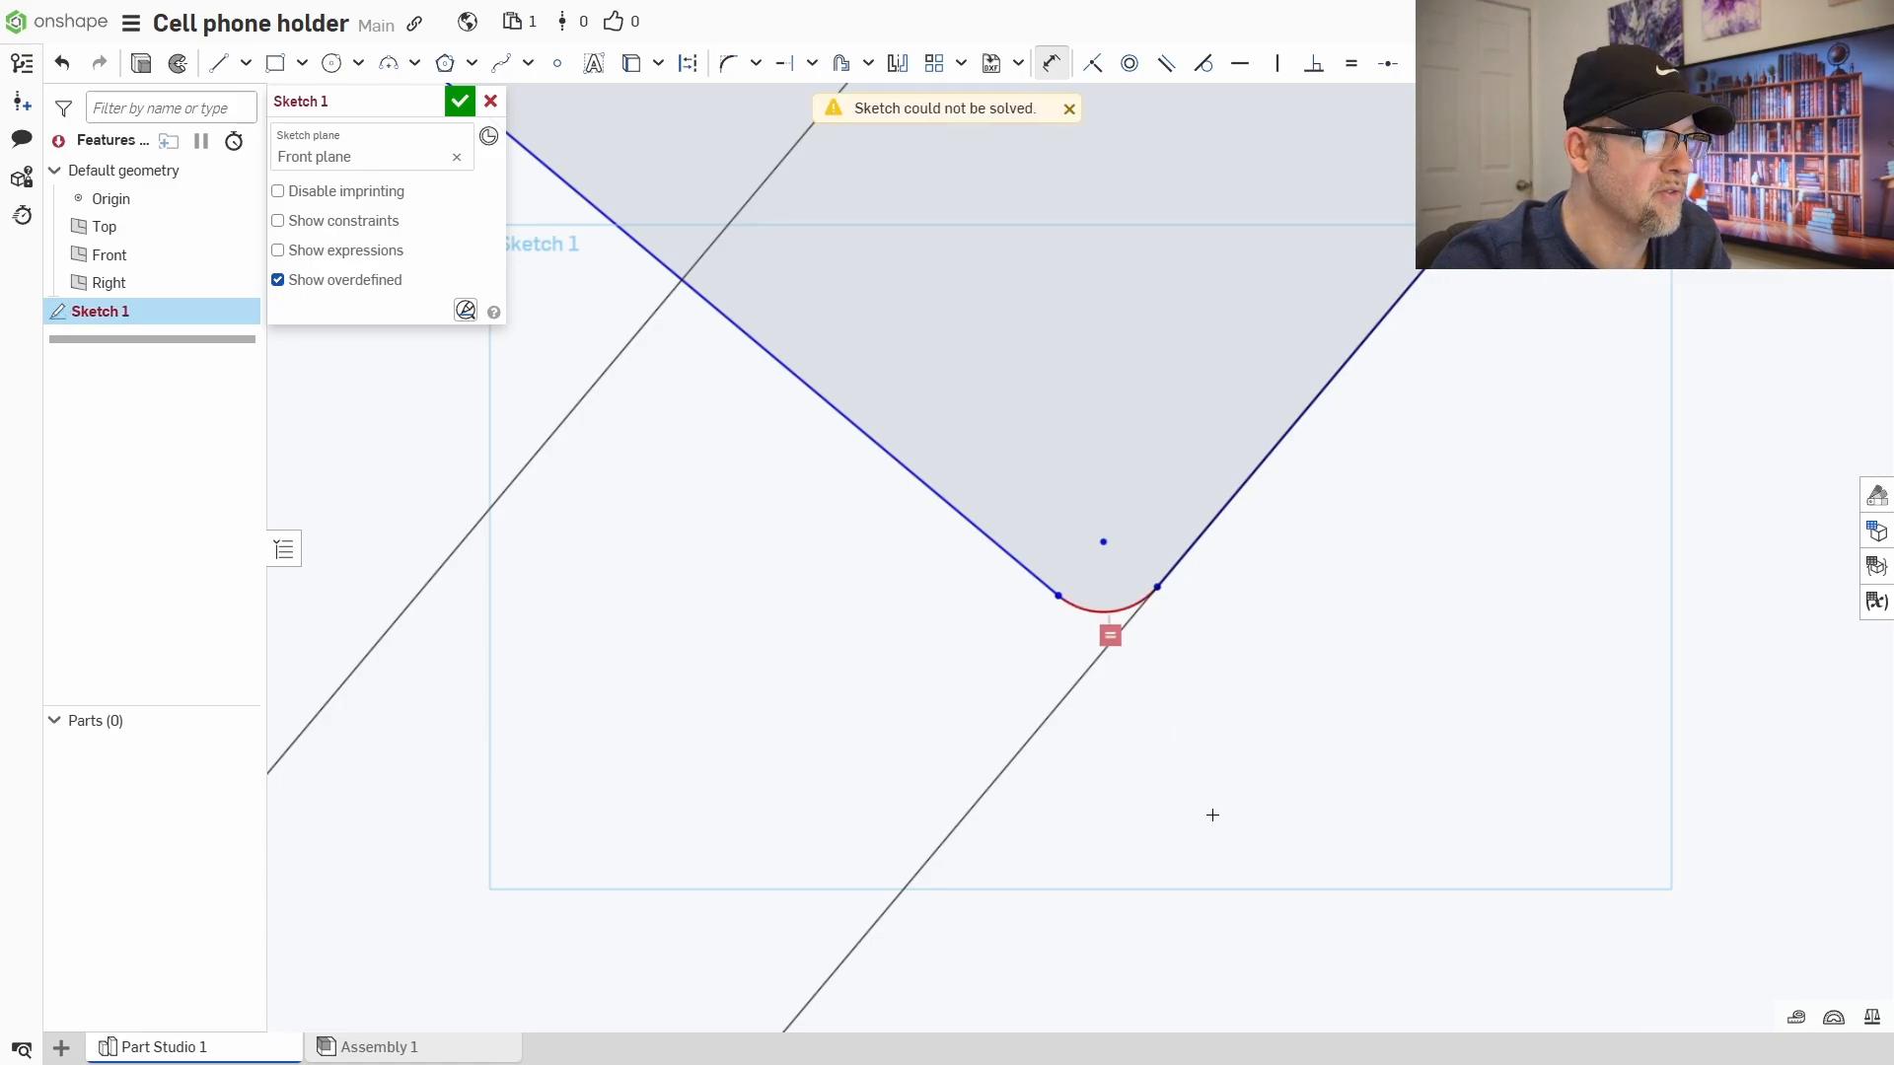
scroll(1284, 721, down, 3)
middle_drag(1426, 678, 1254, 720)
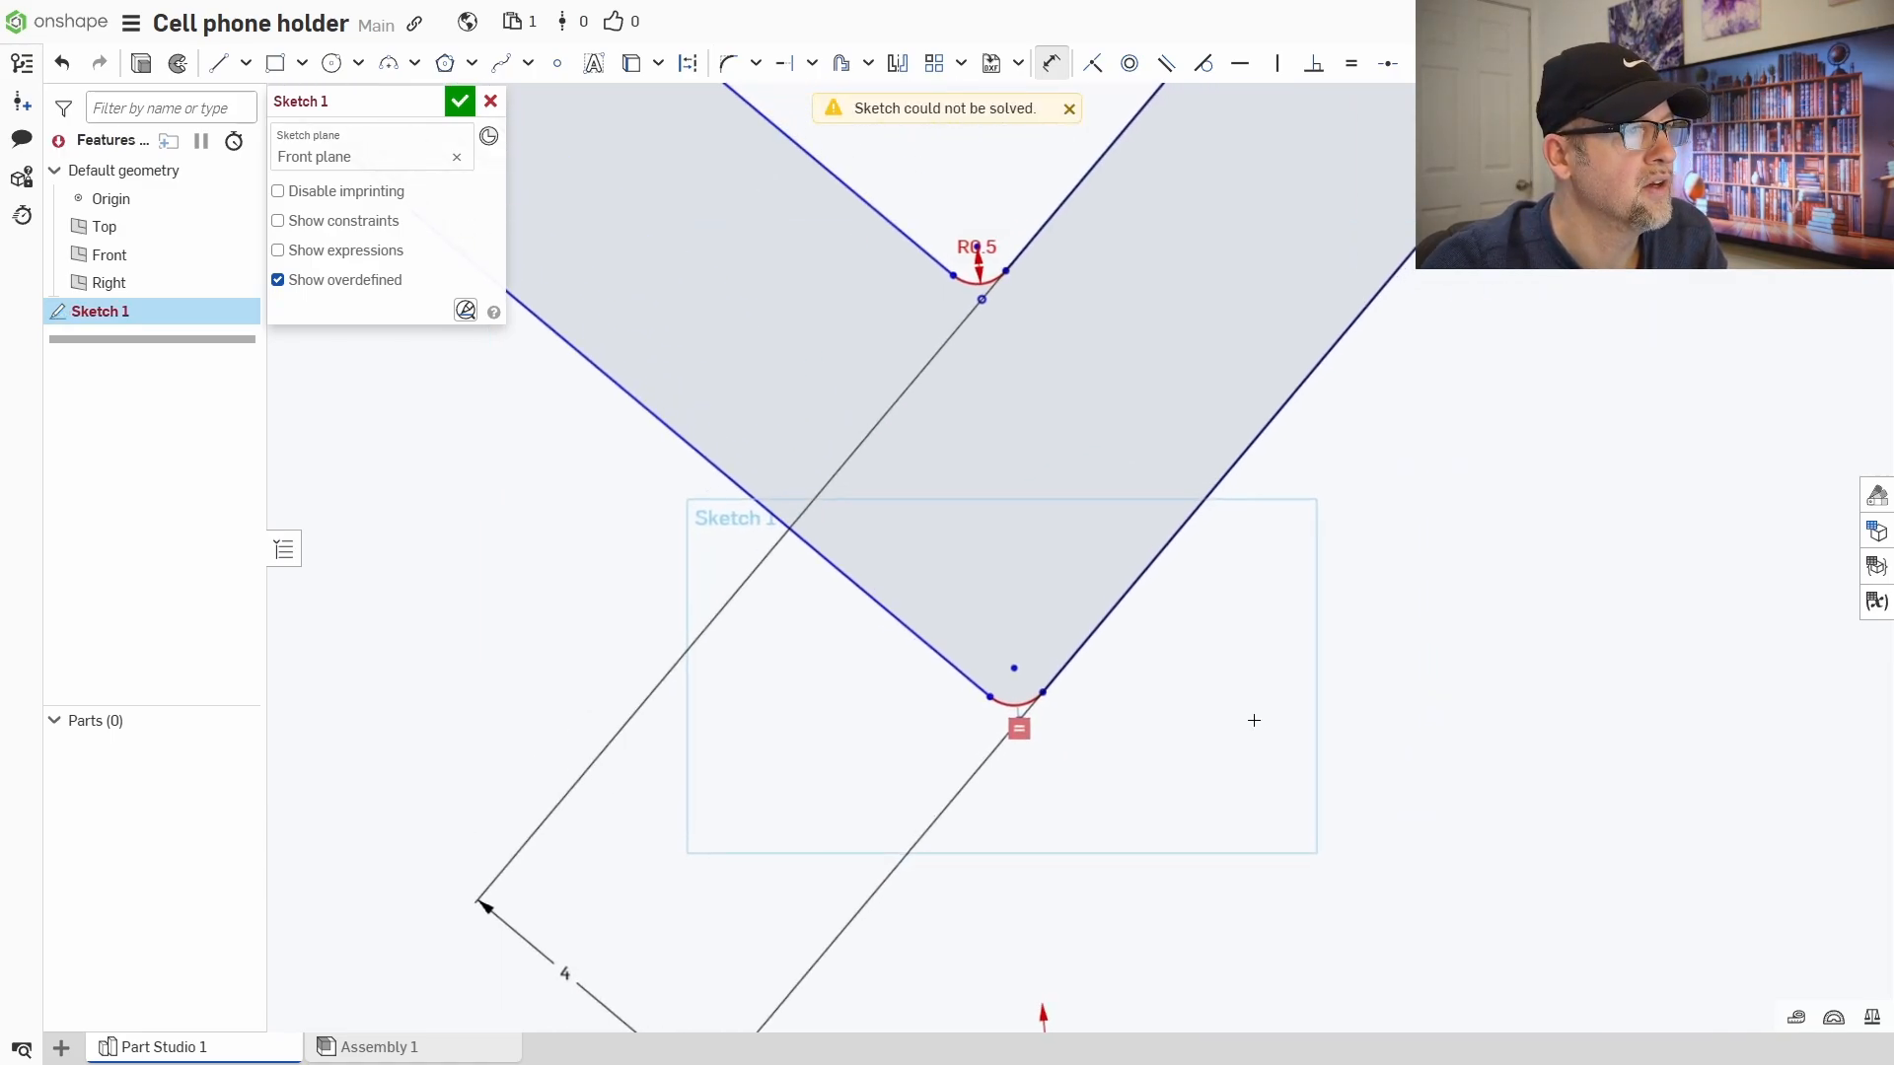
key(Escape)
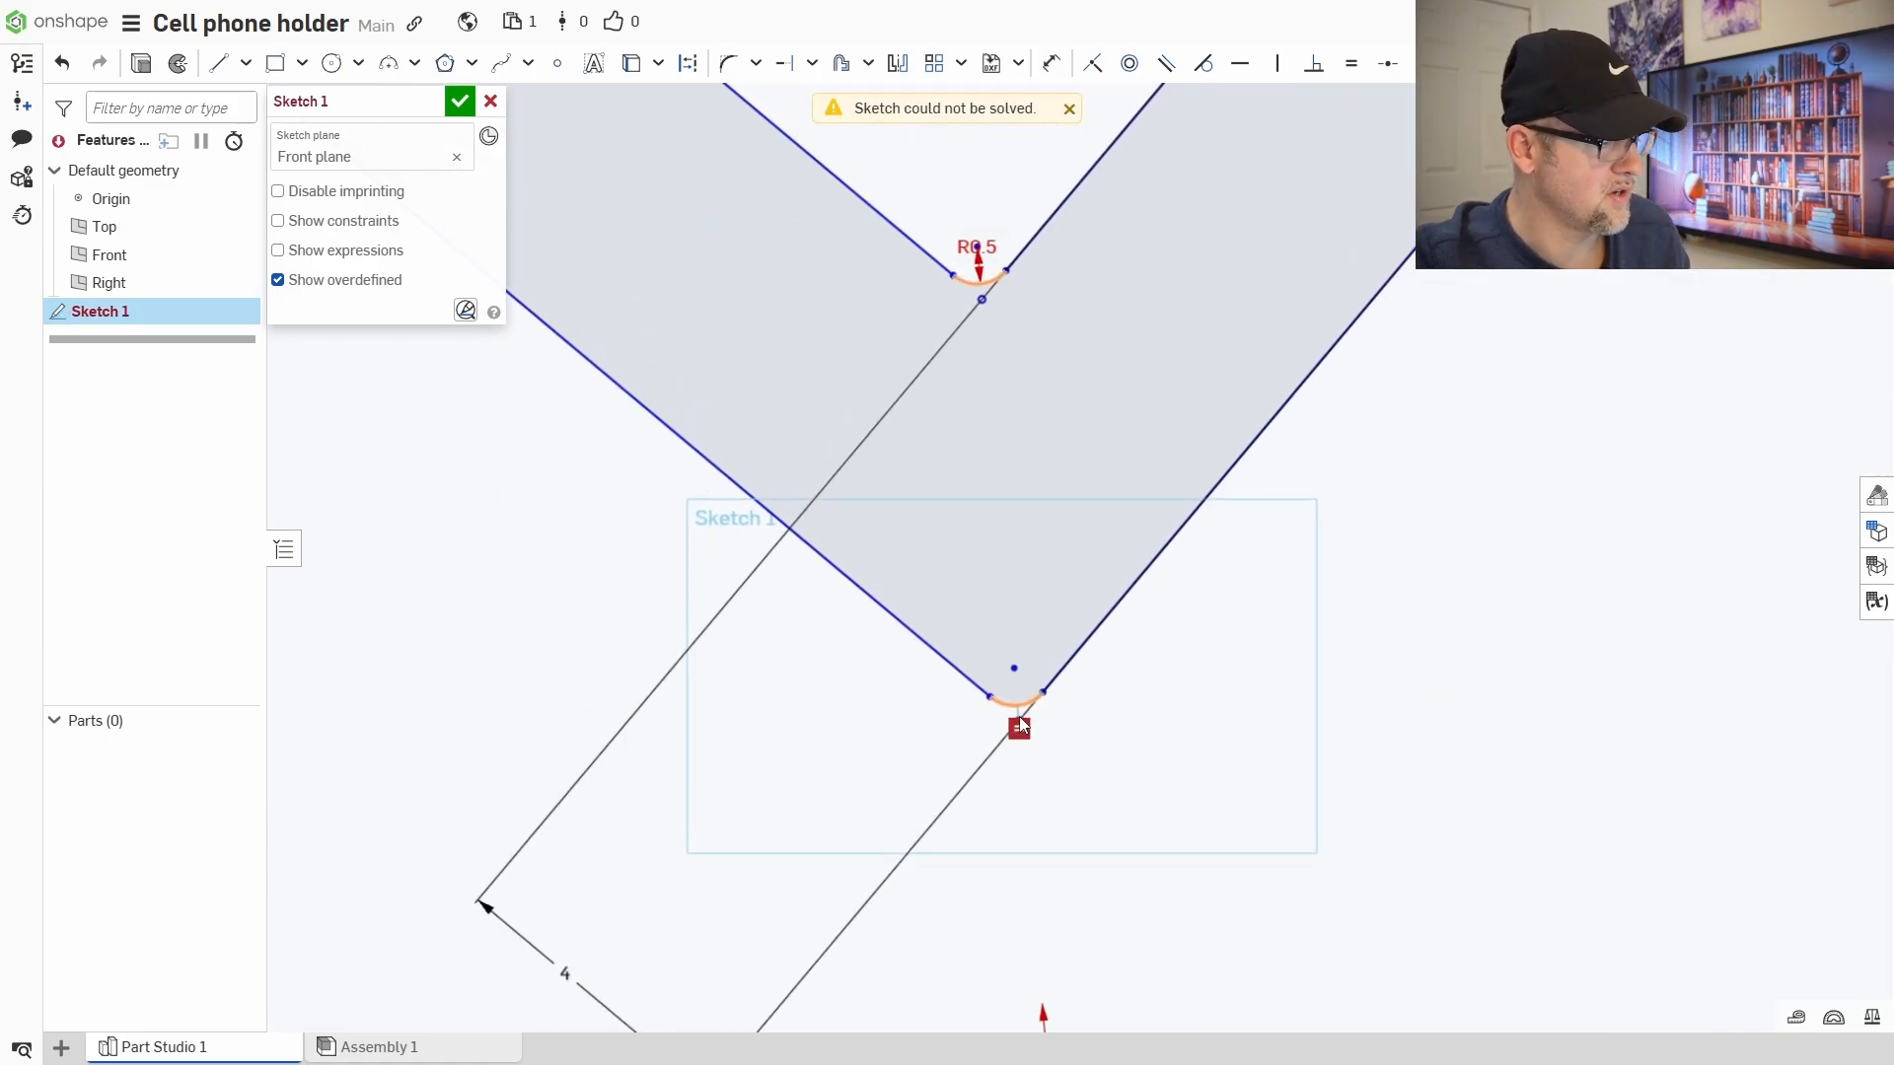
key(ctrl+z)
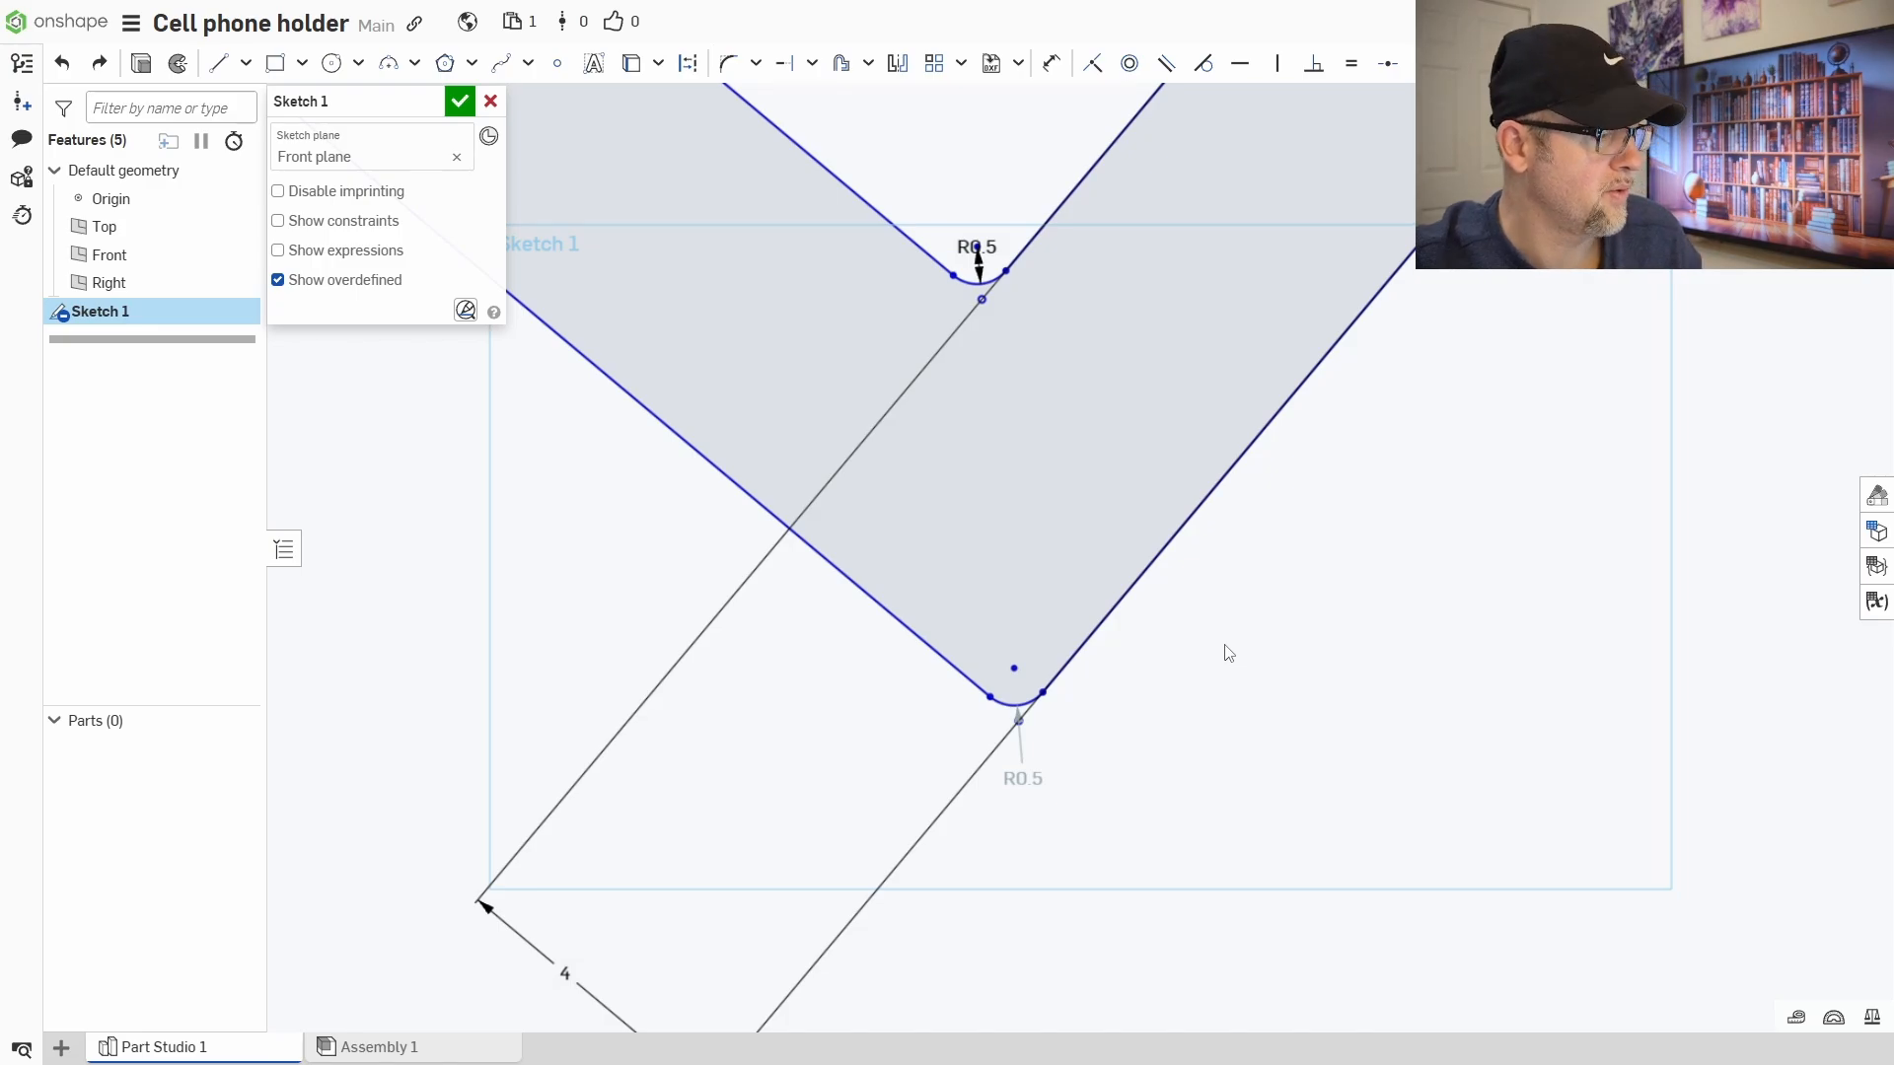
- Add a 5 mm radius dimension to the outer corner arc between the leg and short arm
click(1051, 63)
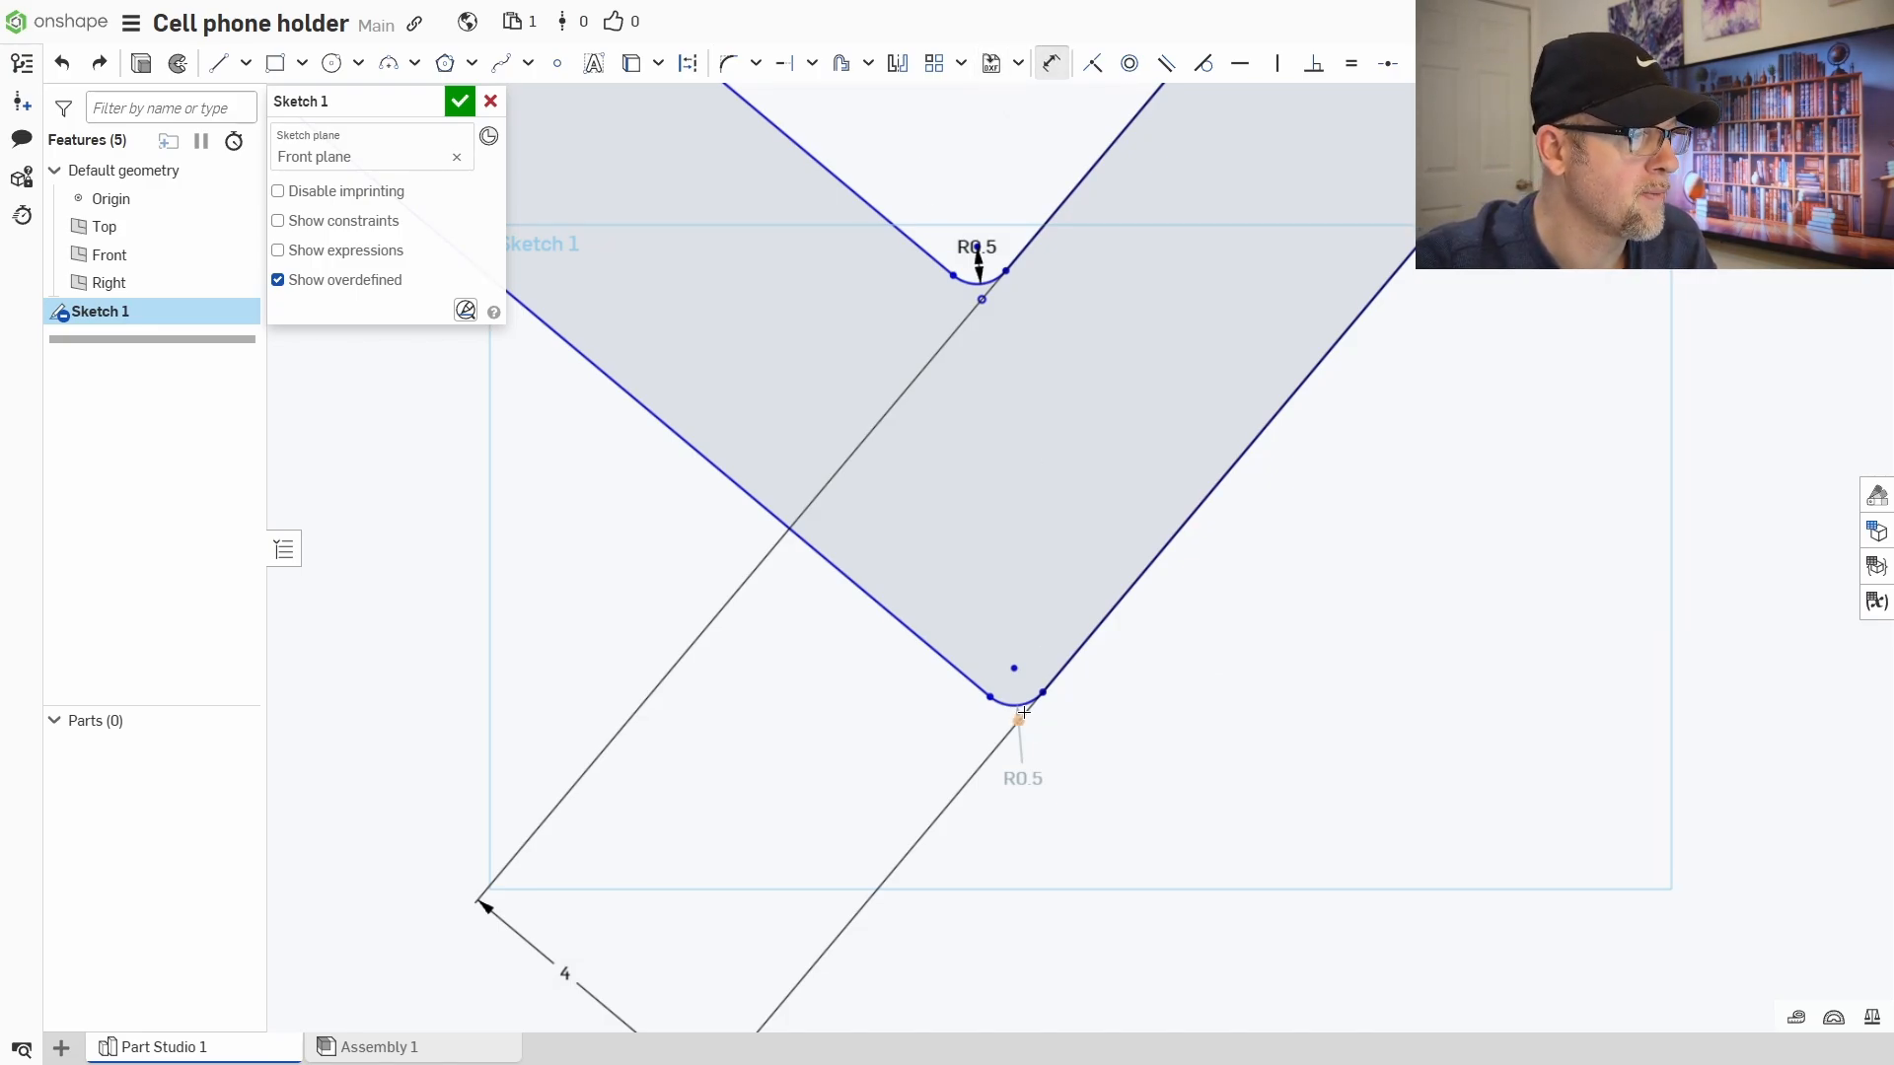
click(1029, 712)
click(1064, 754)
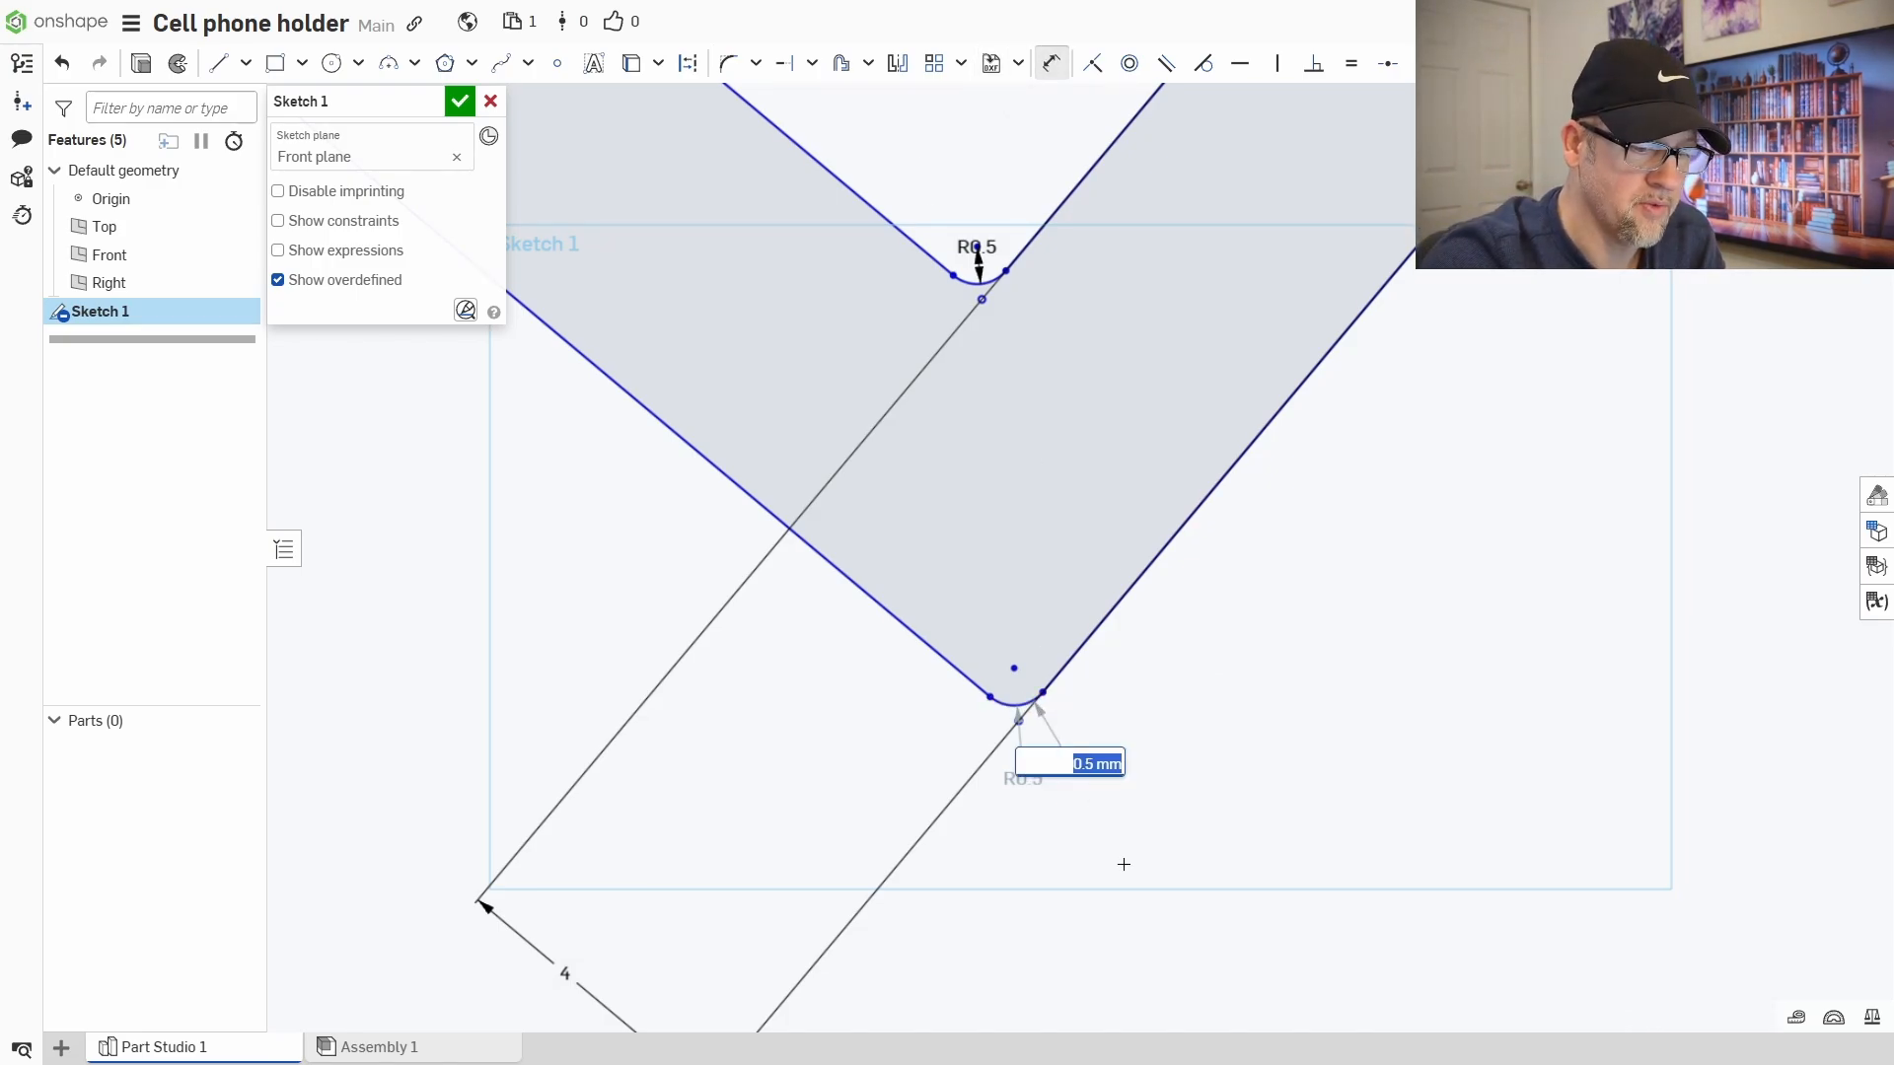
key(Return)
scroll(1150, 884, down, 4)
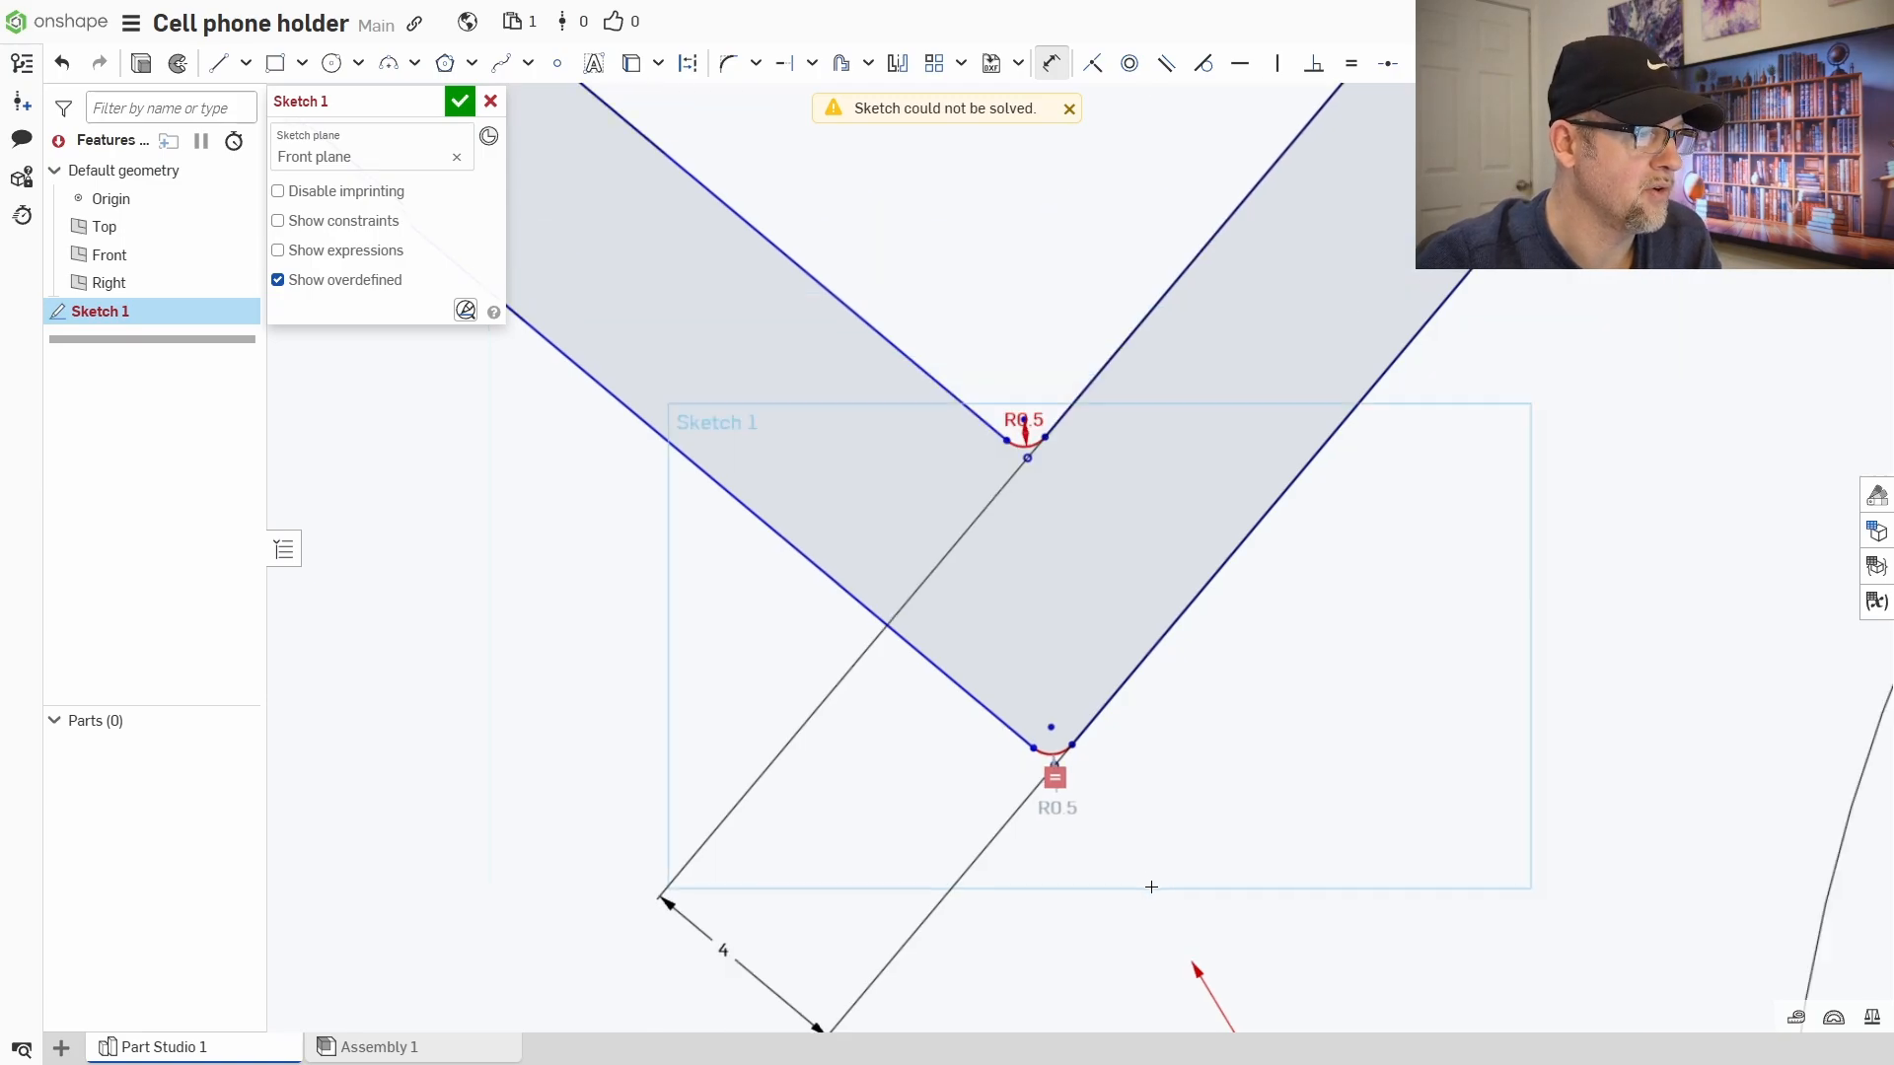
- Show the sketch constraints and delete the conflicting equal constraint on the outer corner arc
middle_drag(1285, 803, 1146, 638)
scroll(1082, 749, up, 5)
middle_drag(958, 523, 1019, 605)
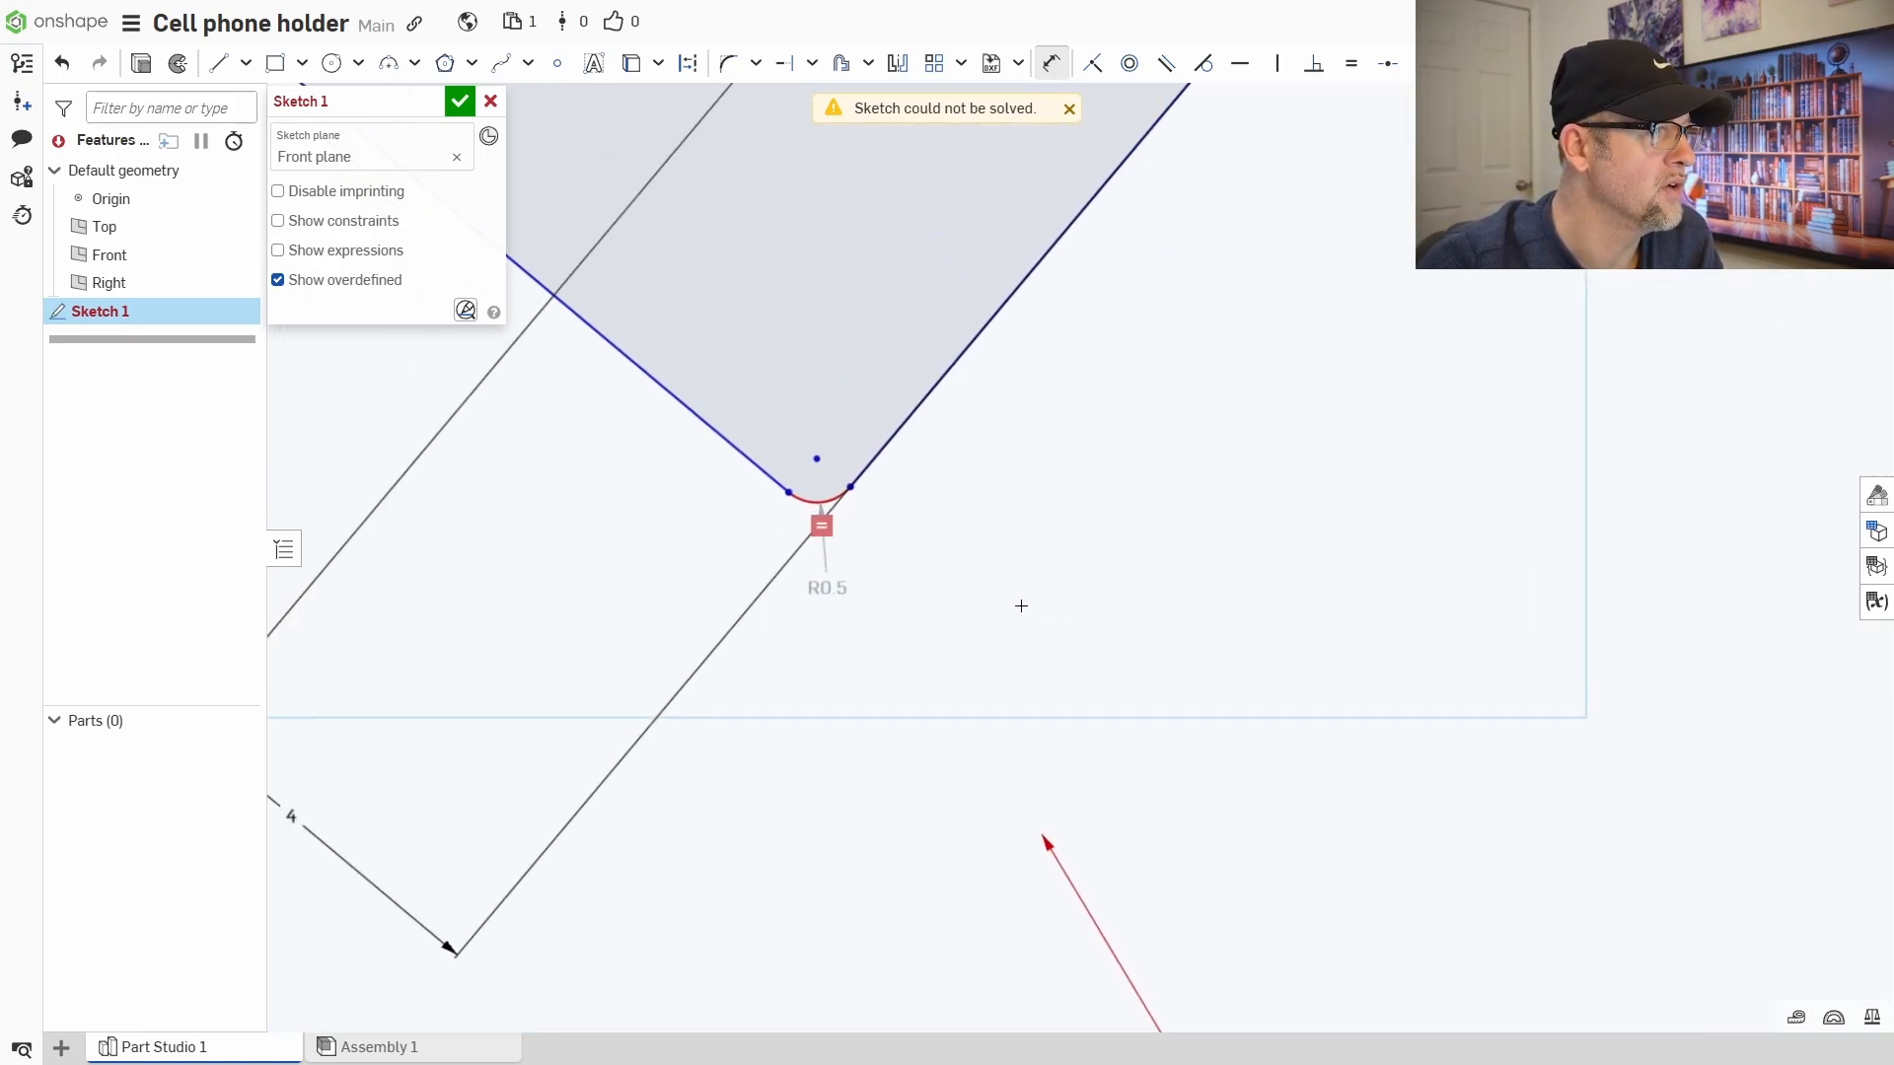
scroll(928, 529, up, 1)
click(280, 220)
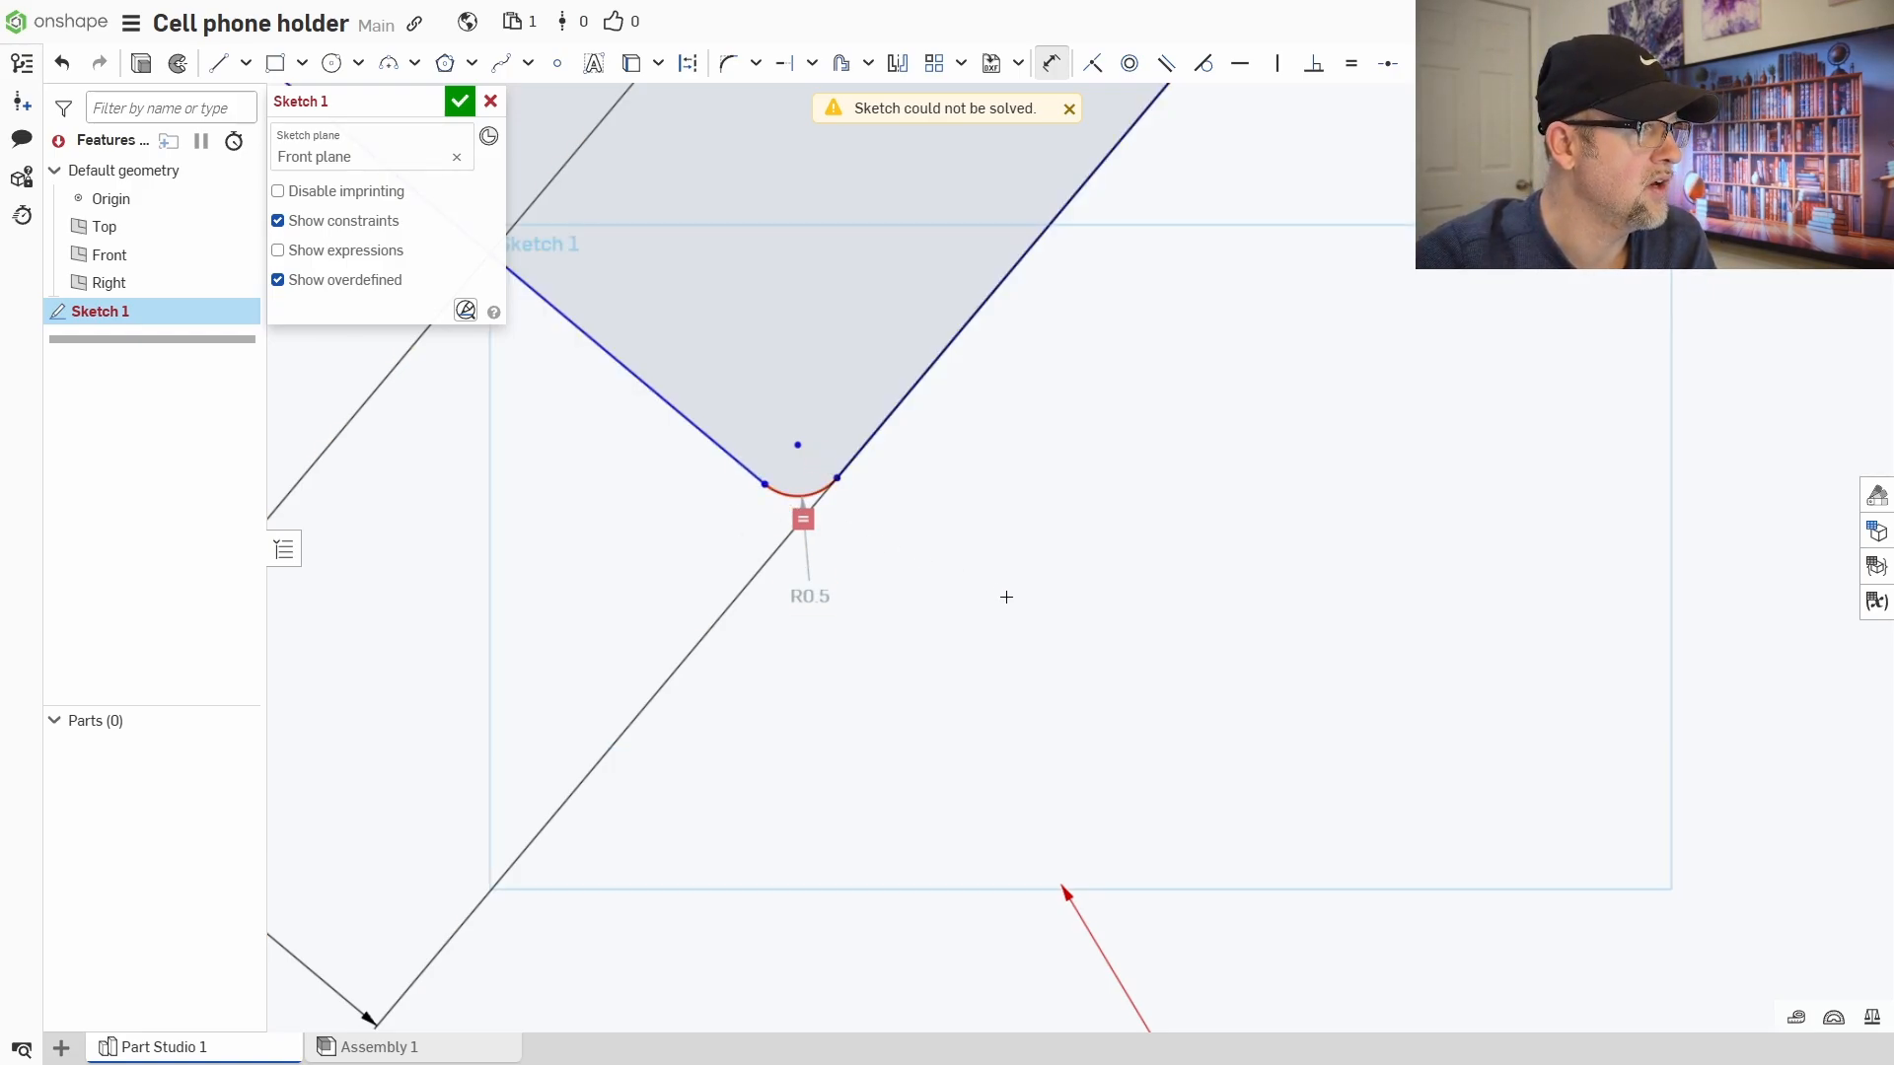
click(803, 518)
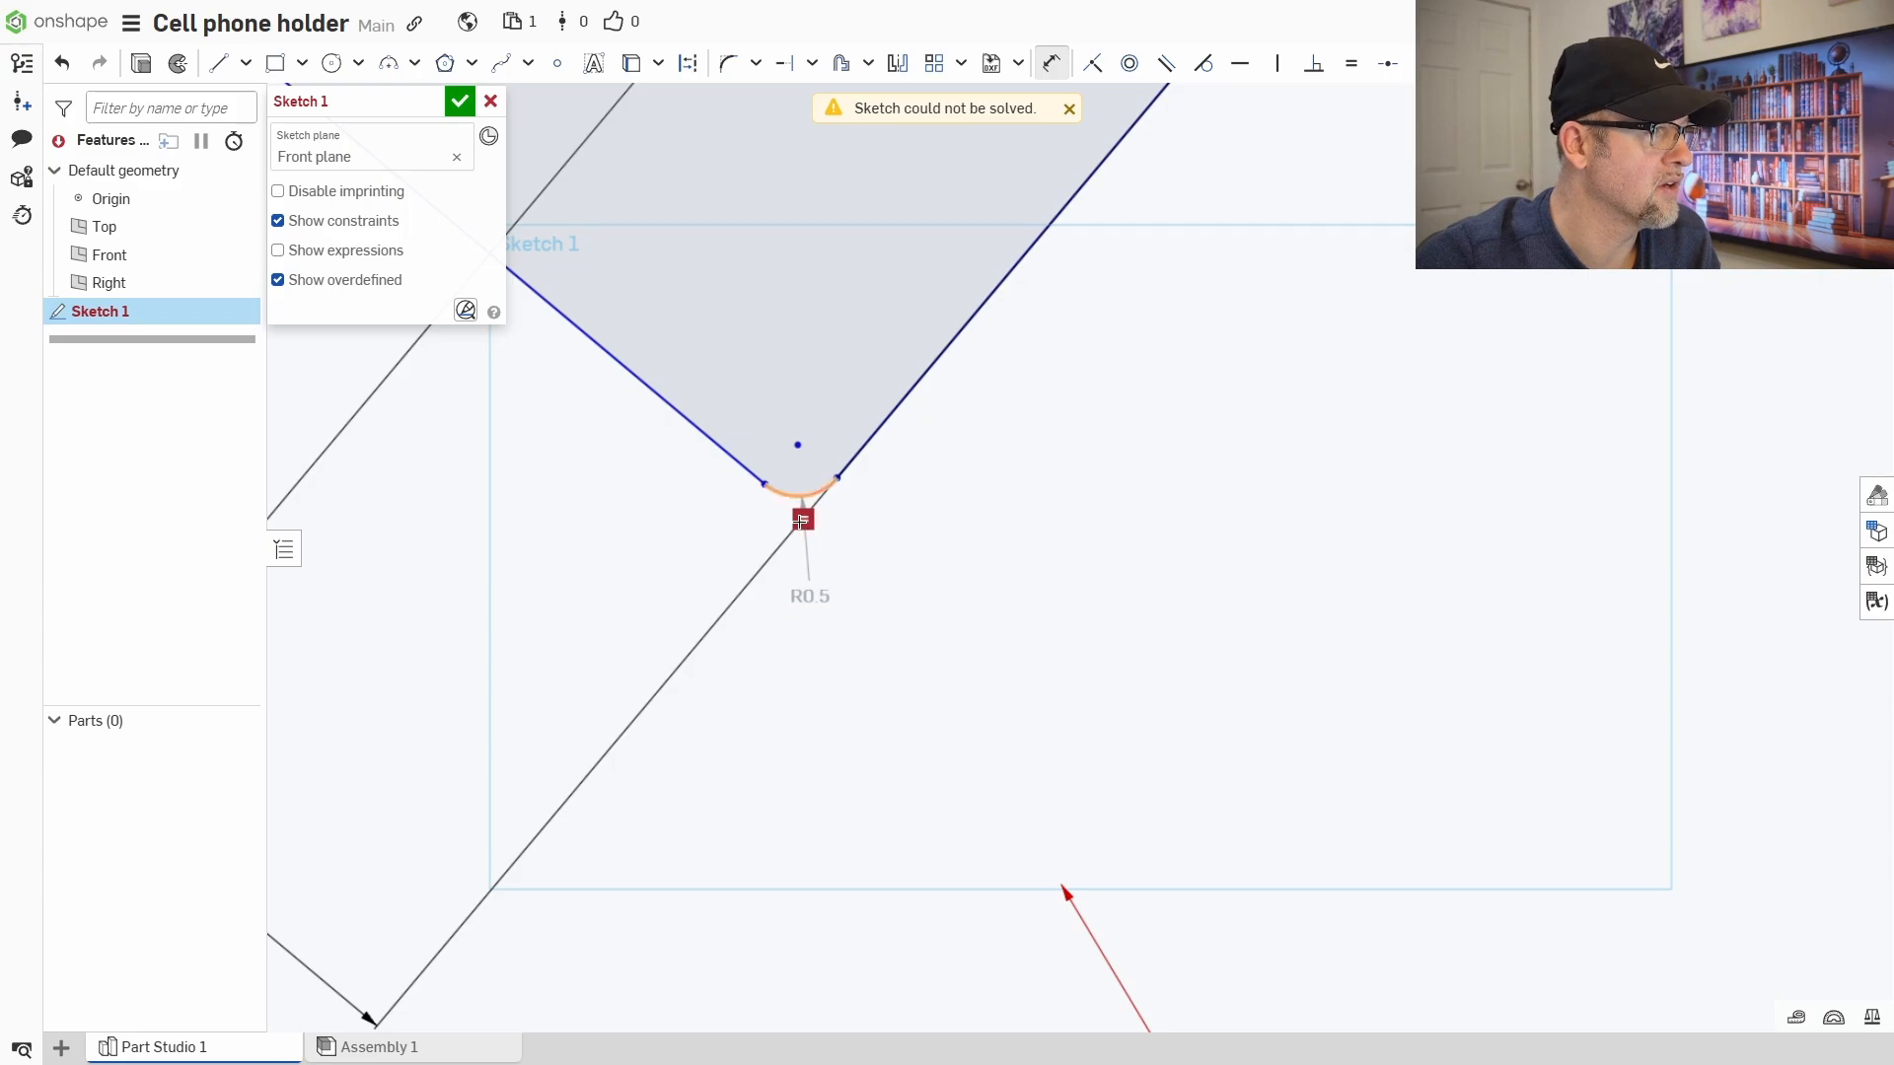
key(Delete)
scroll(956, 573, down, 3)
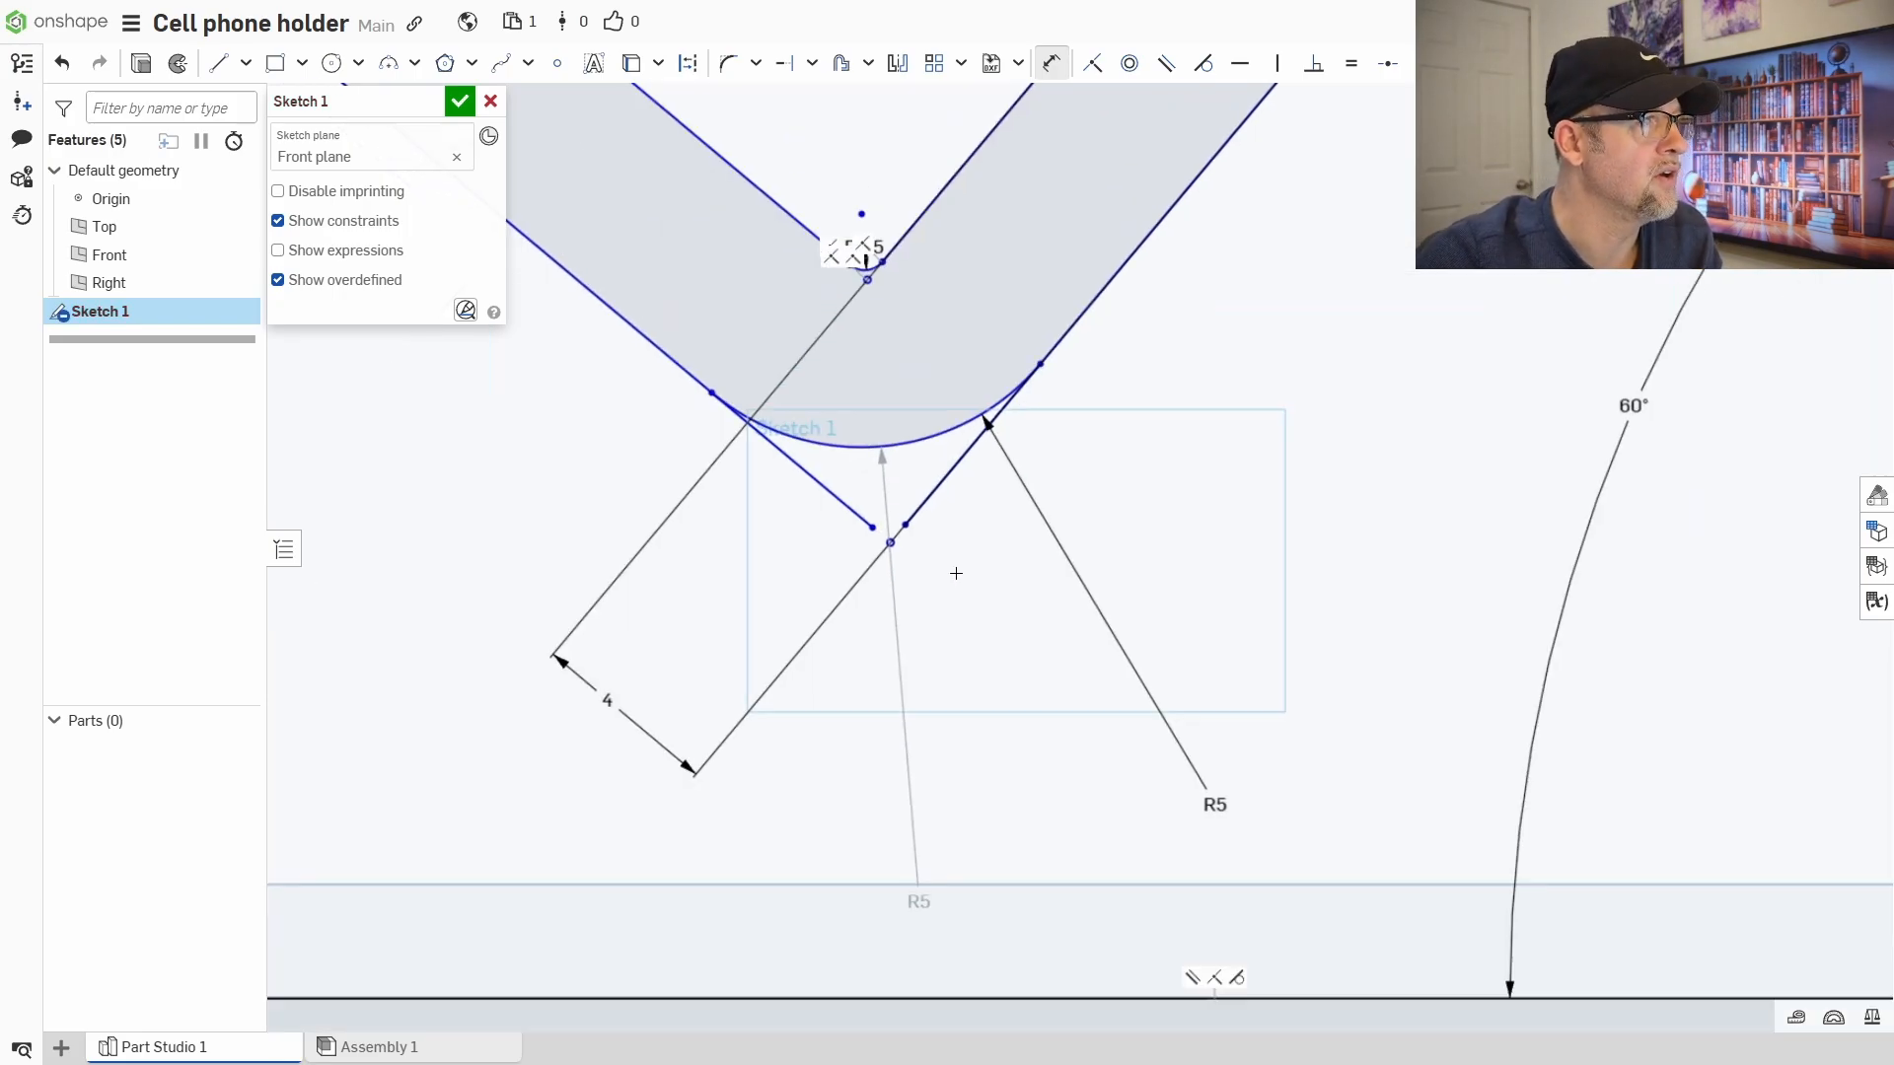
- Trim the two leftover line ends that extend beyond the outer corner arc between the leg and short arm
middle_drag(969, 564, 1027, 635)
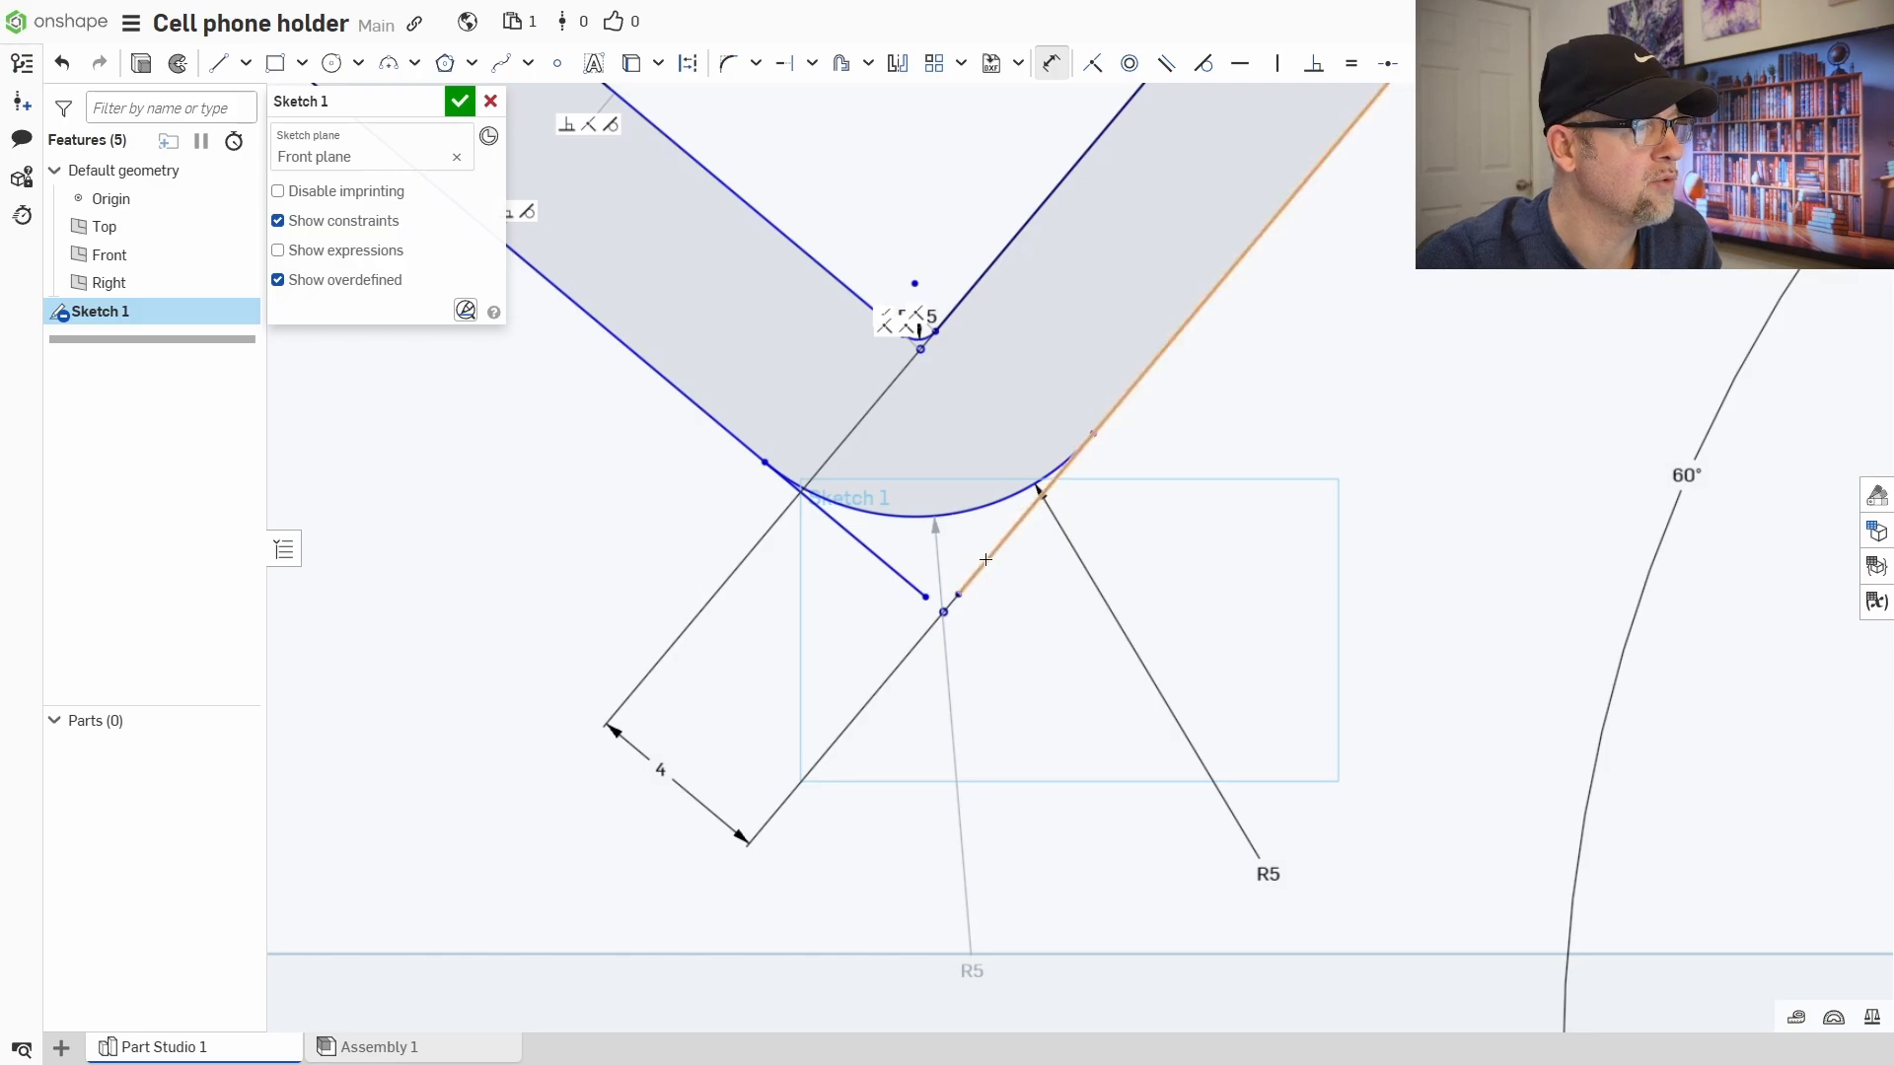
click(811, 63)
click(819, 103)
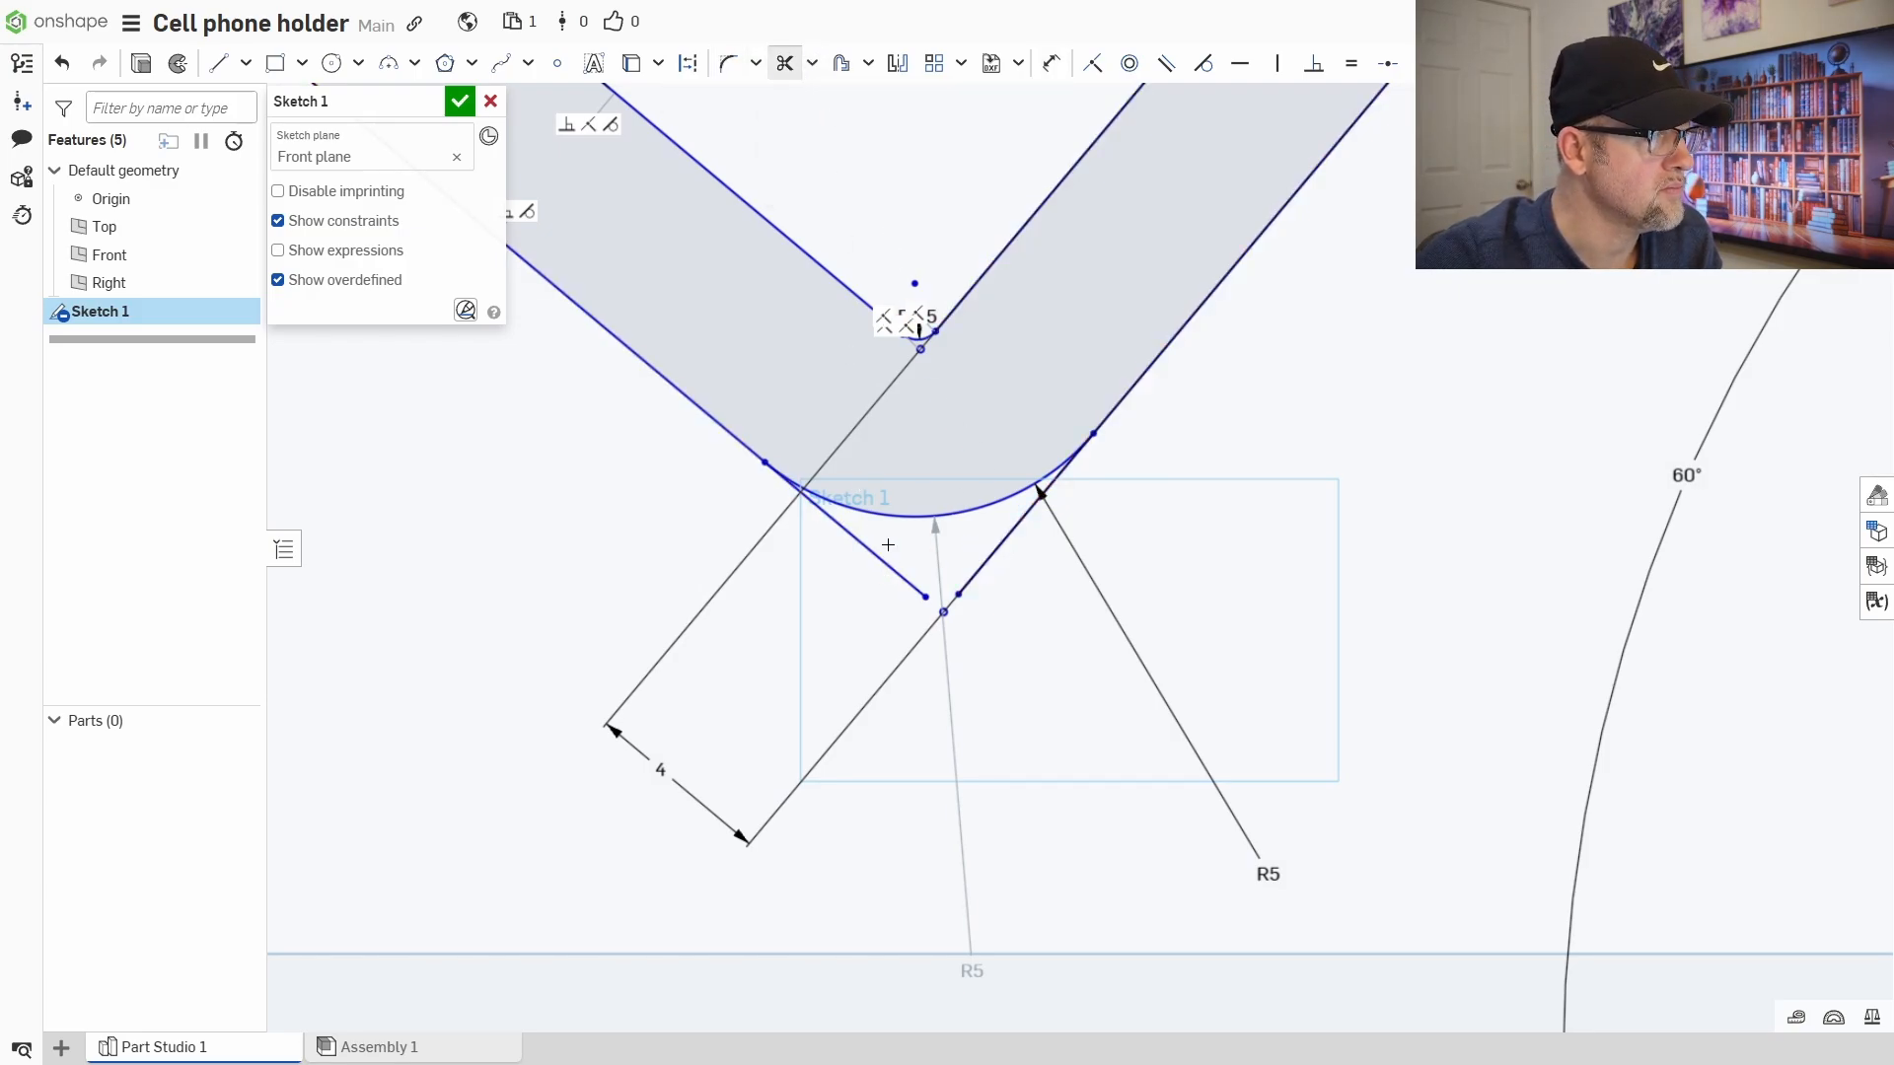
click(903, 577)
click(1024, 567)
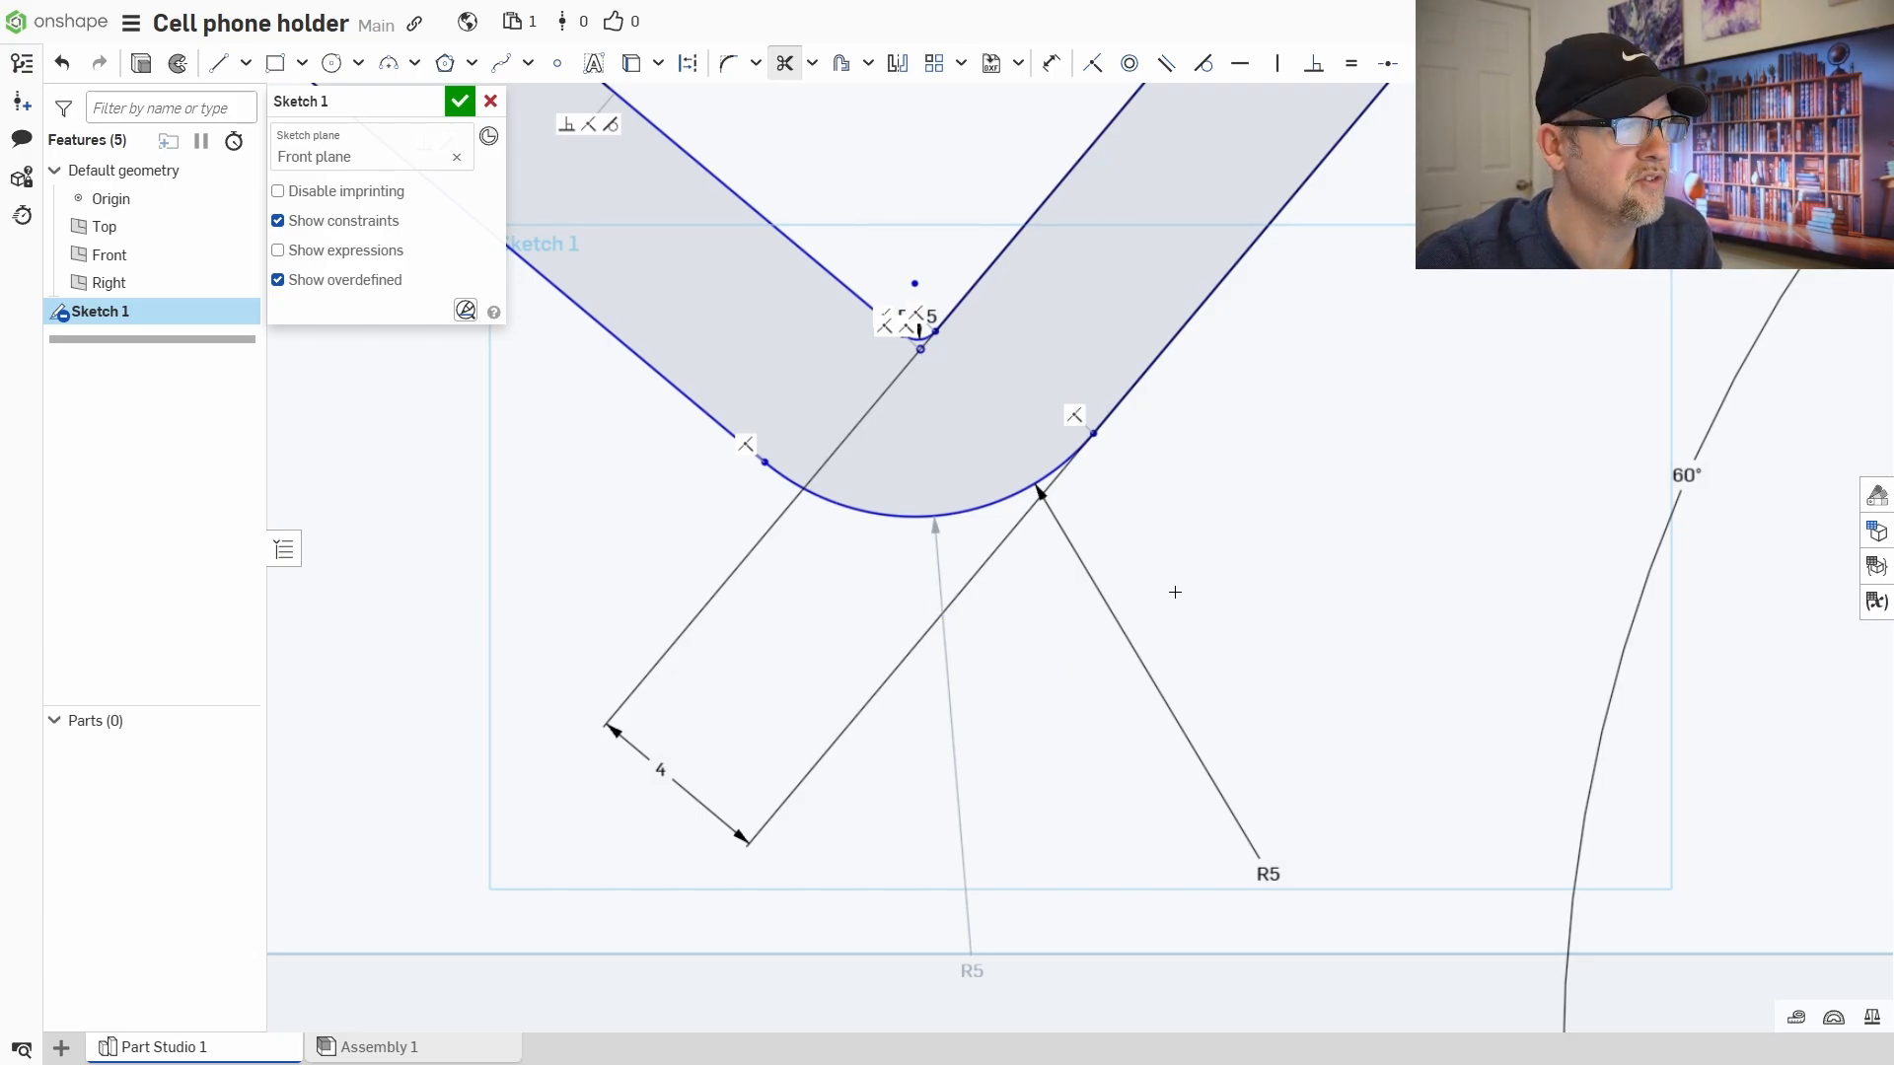
- Replace the outer corner arc's 5 mm radius dimension with a 4.5 mm radius dimension
scroll(848, 419, up, 2)
scroll(1266, 590, down, 2)
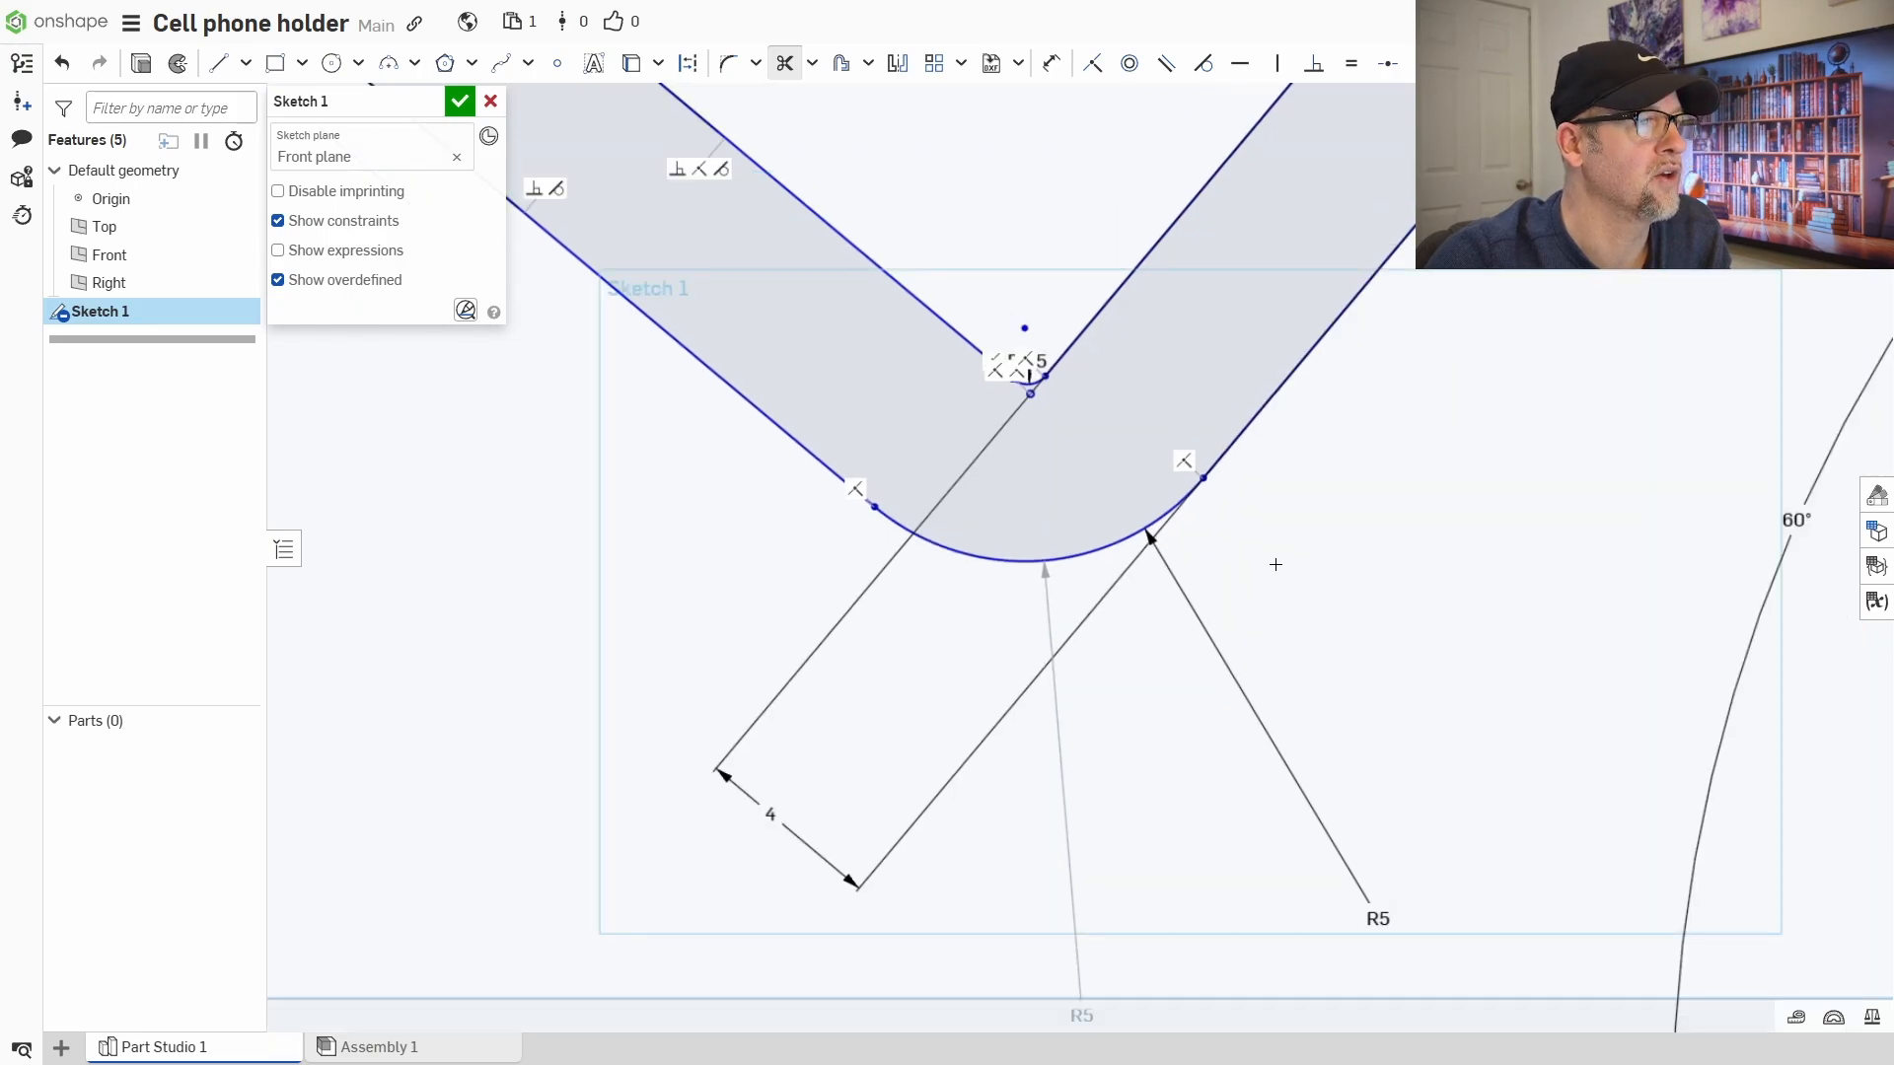
middle_drag(1272, 563, 1250, 645)
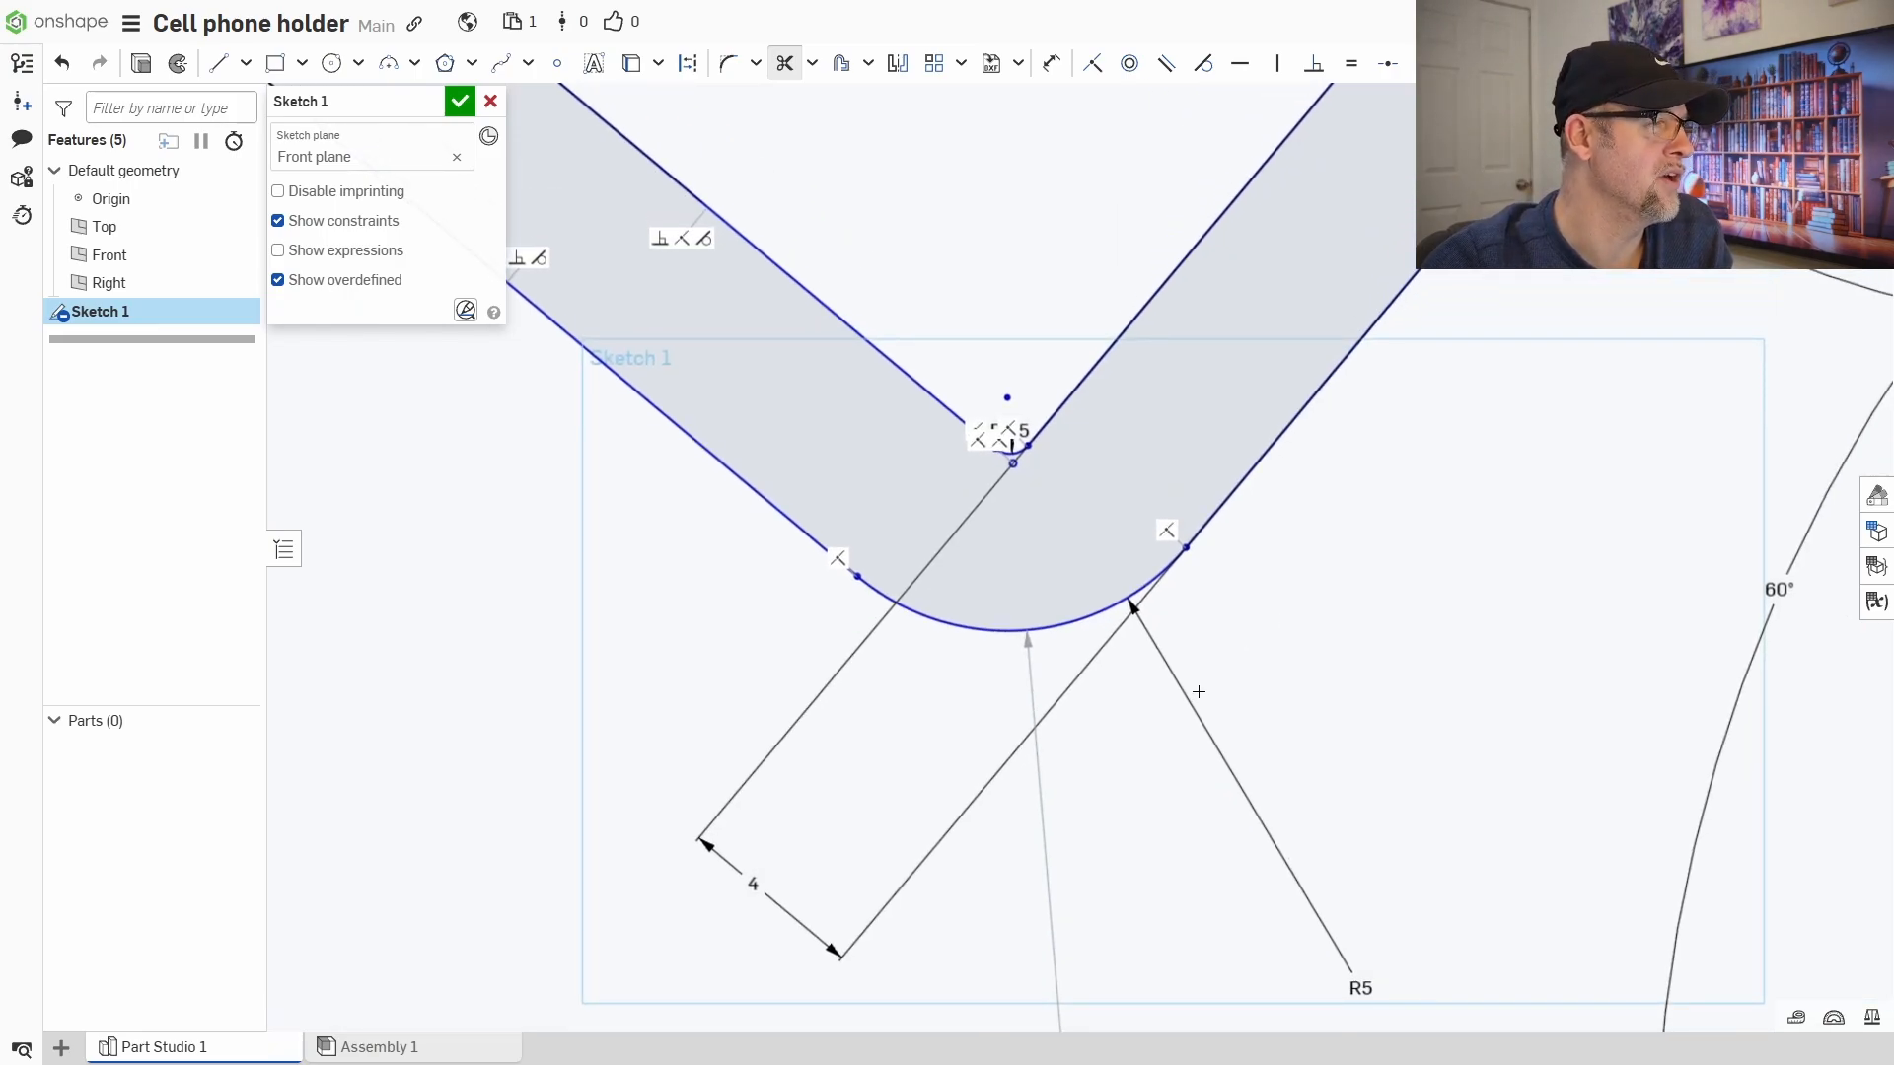
mouse_move(1365, 621)
middle_down()
mouse_move(1411, 596)
mouse_move(1417, 550)
mouse_move(1322, 463)
middle_up()
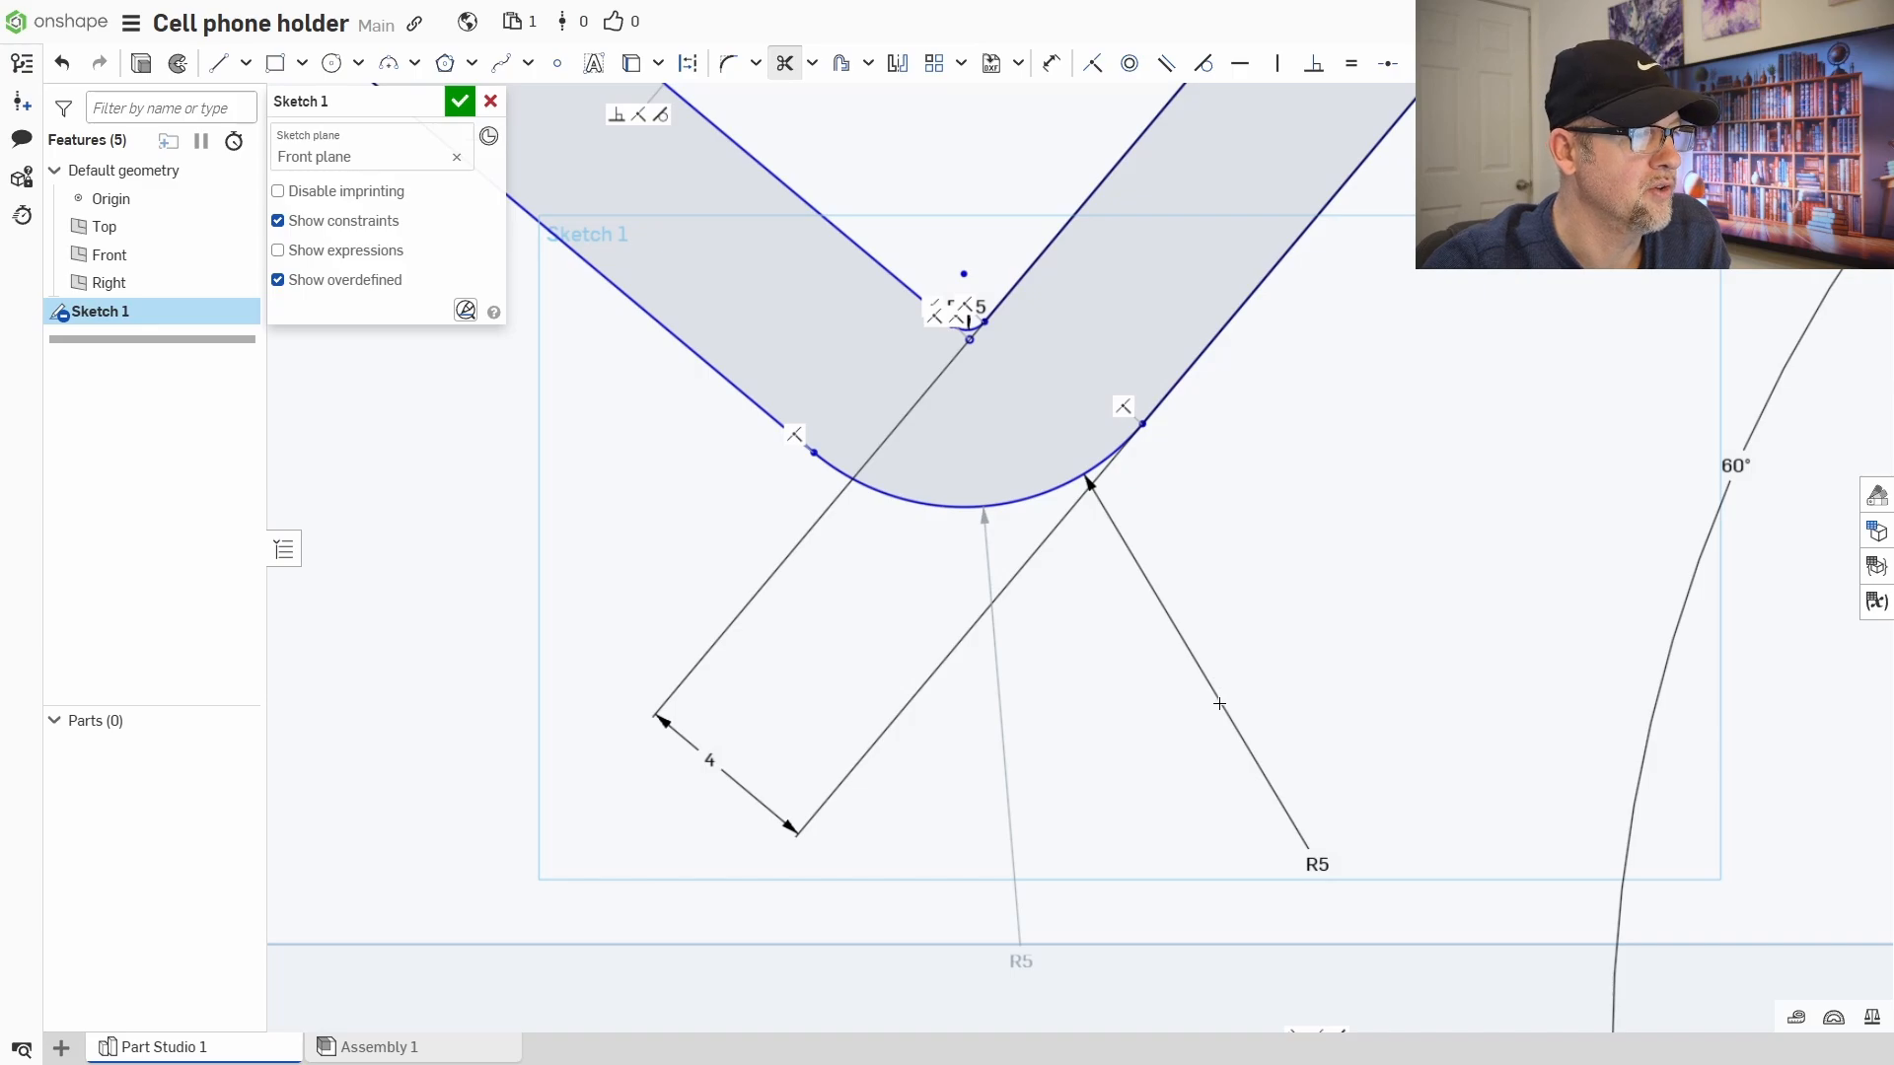
click(1052, 63)
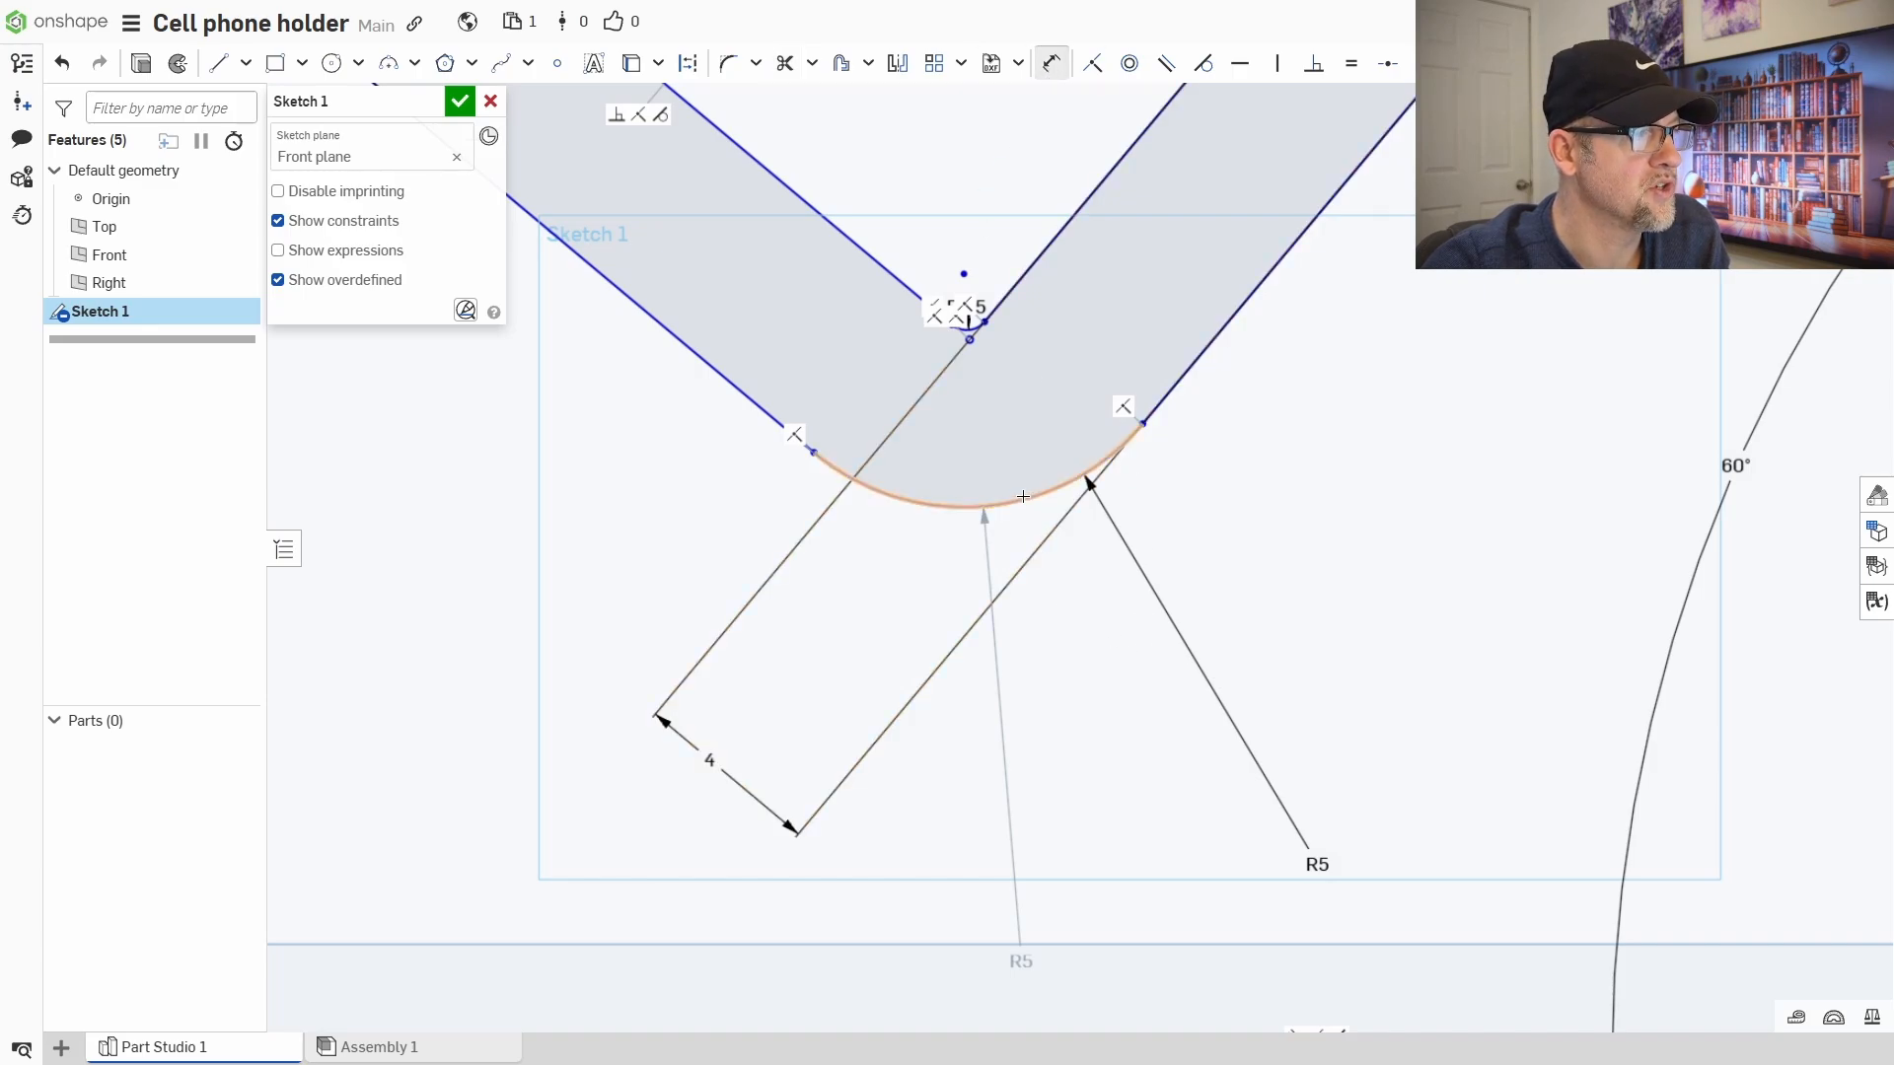
click(1023, 496)
click(1061, 617)
text(5)
key(Return)
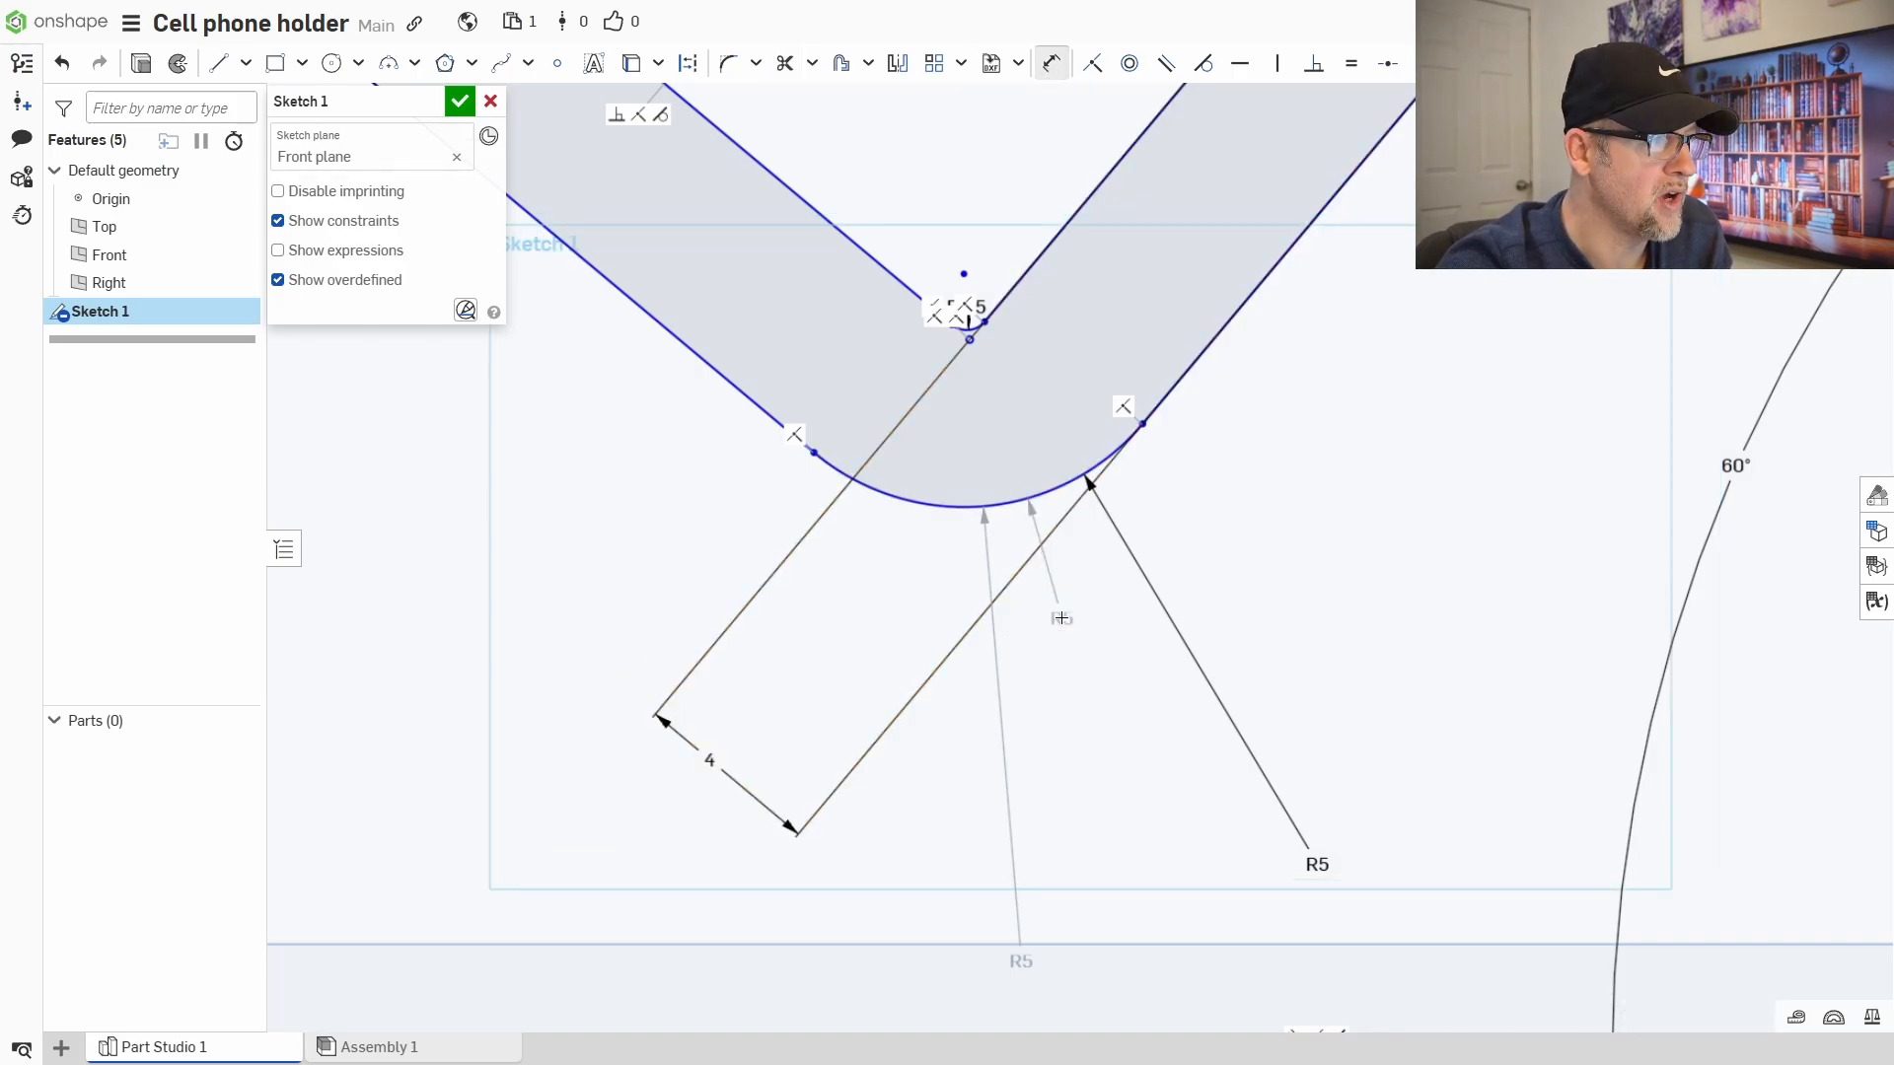
click(1250, 752)
key(Delete)
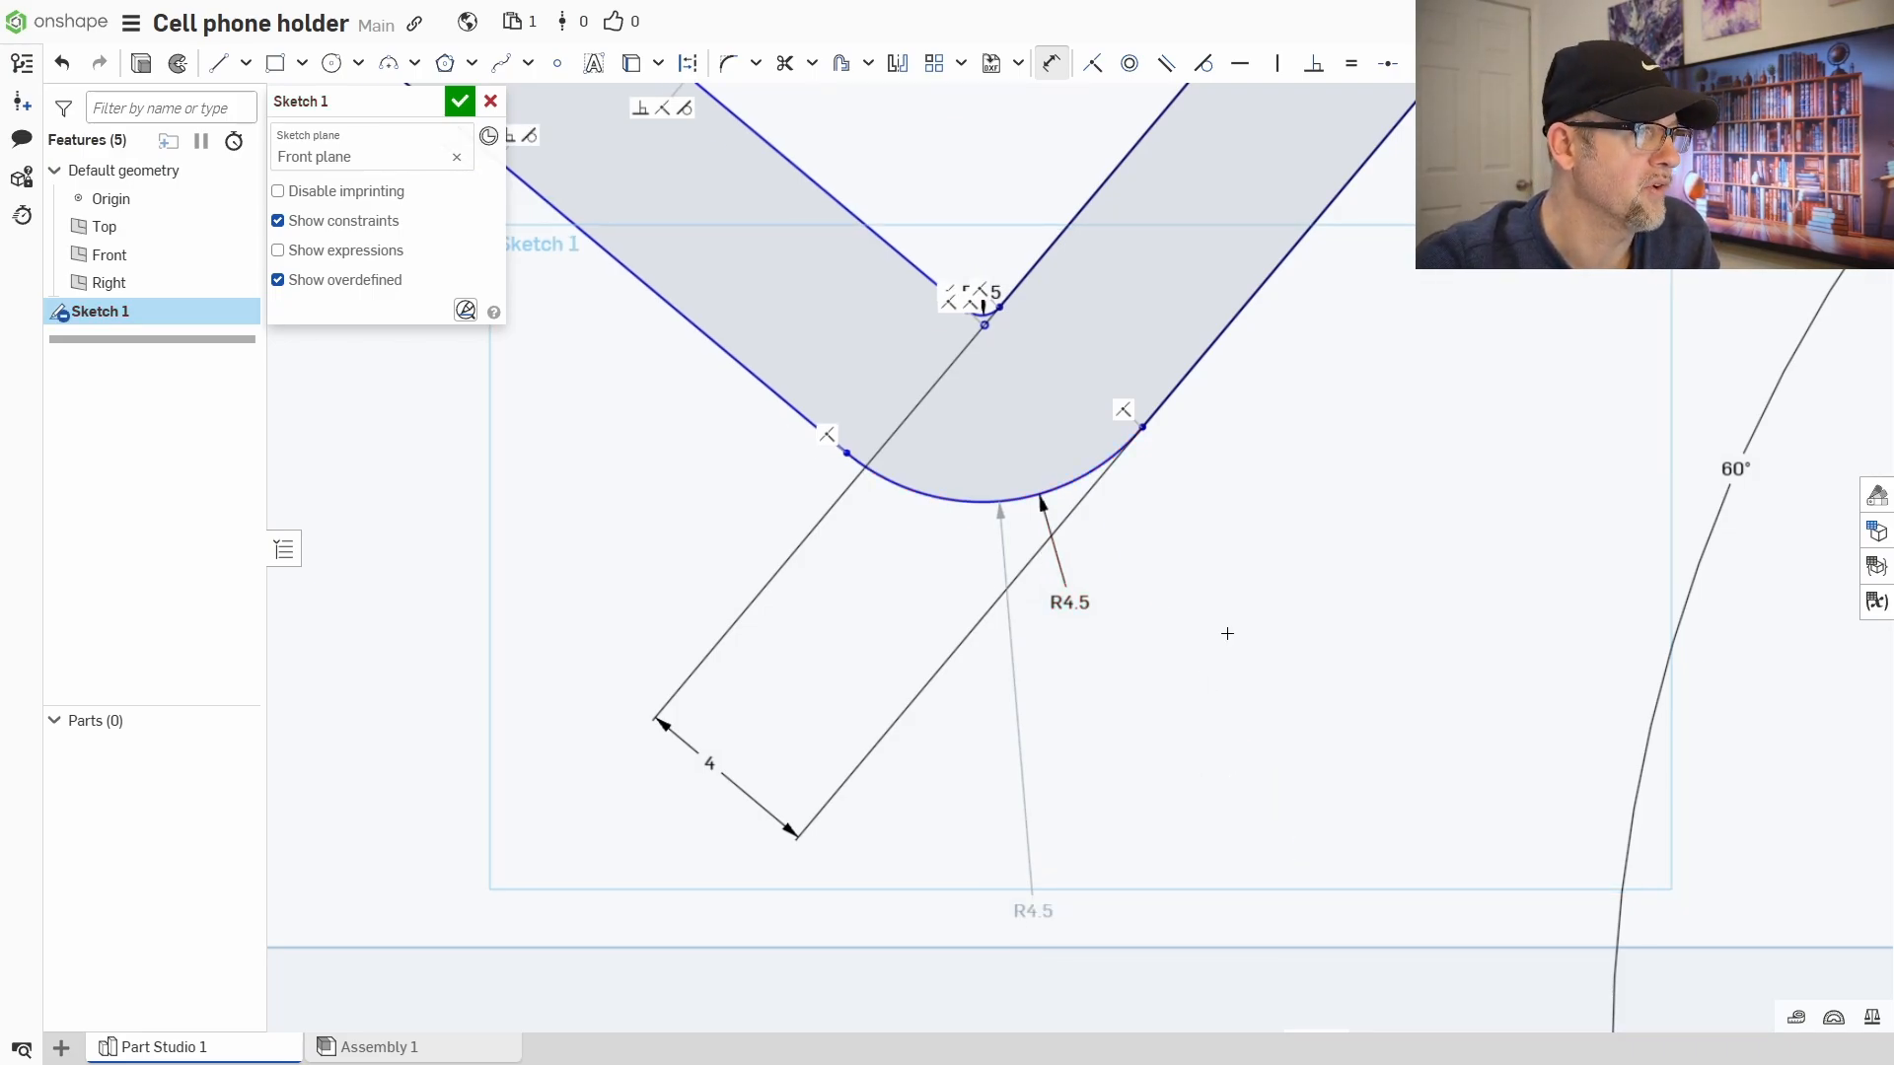
- Hide the constraint symbols in the sketch
mouse_move(1262, 584)
middle_down()
mouse_move(1291, 674)
mouse_move(1371, 717)
middle_up()
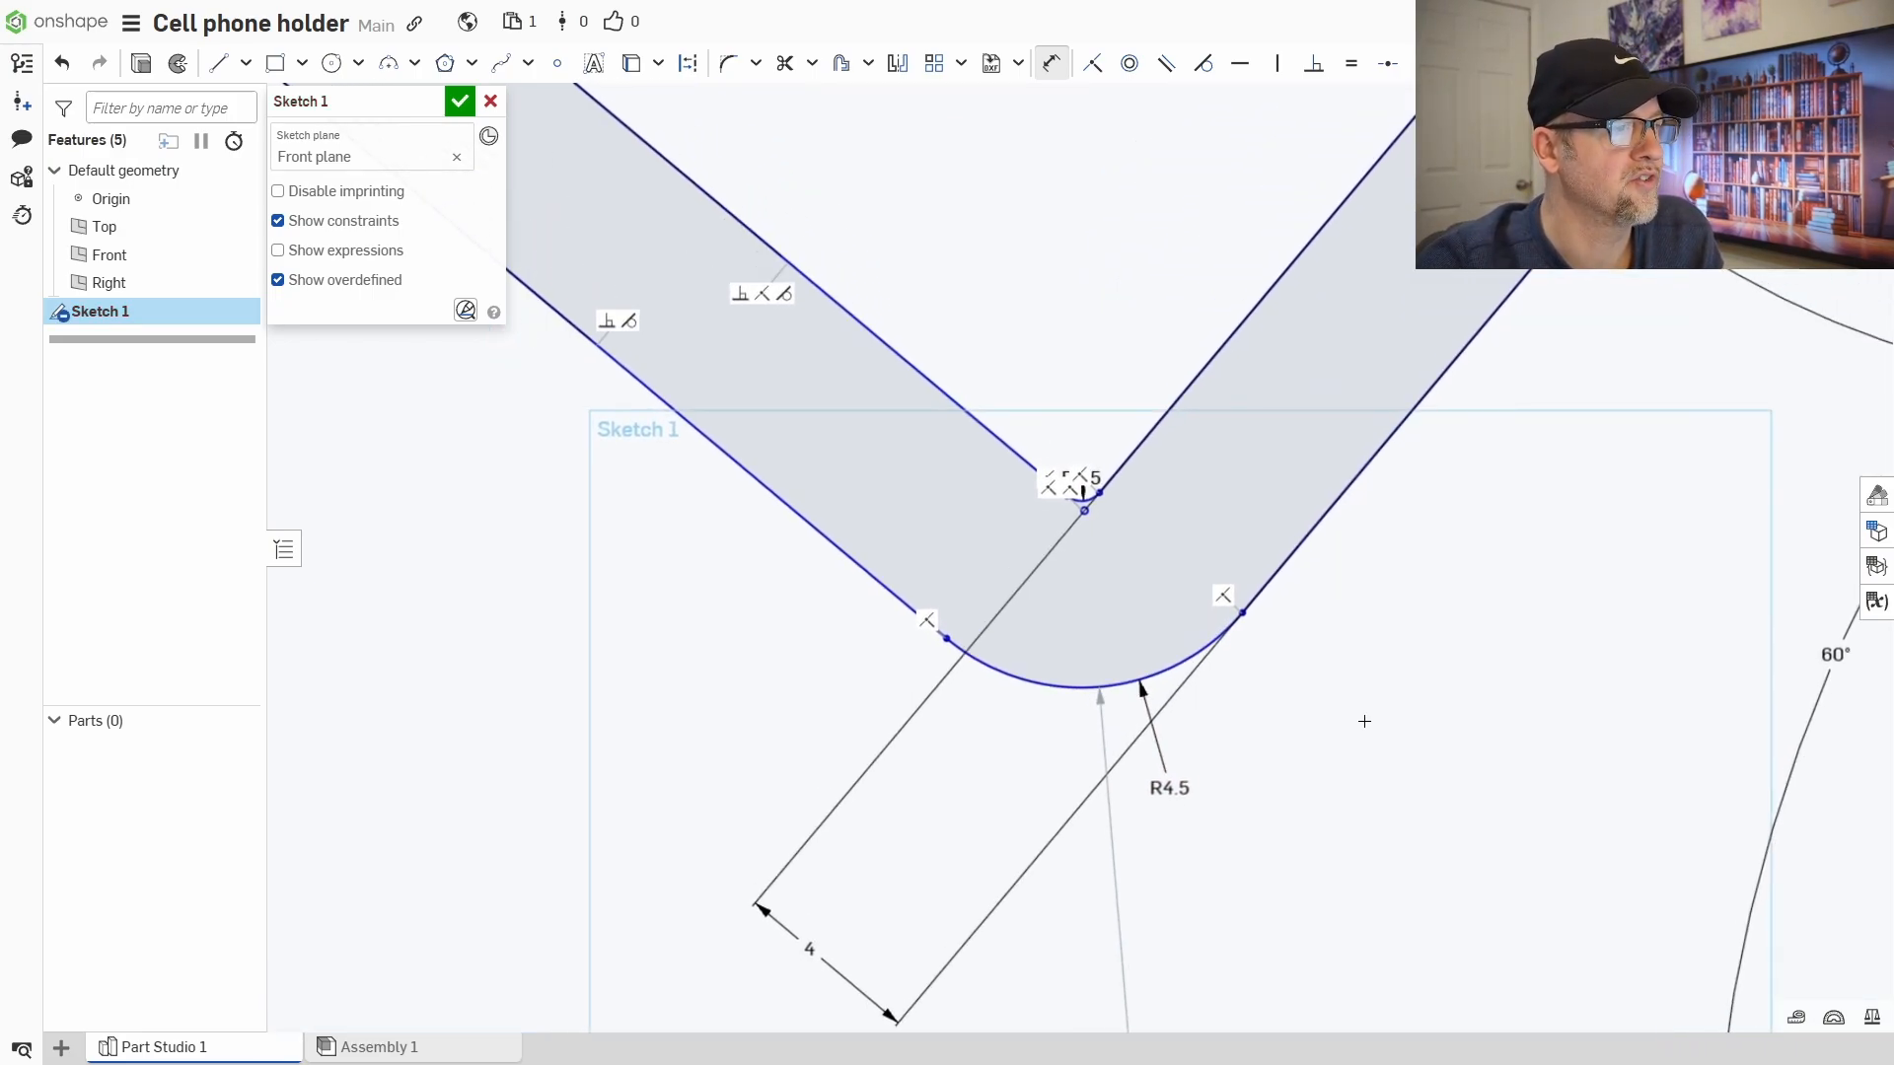
scroll(1370, 717, down, 2)
middle_drag(823, 699, 878, 798)
scroll(883, 796, down, 3)
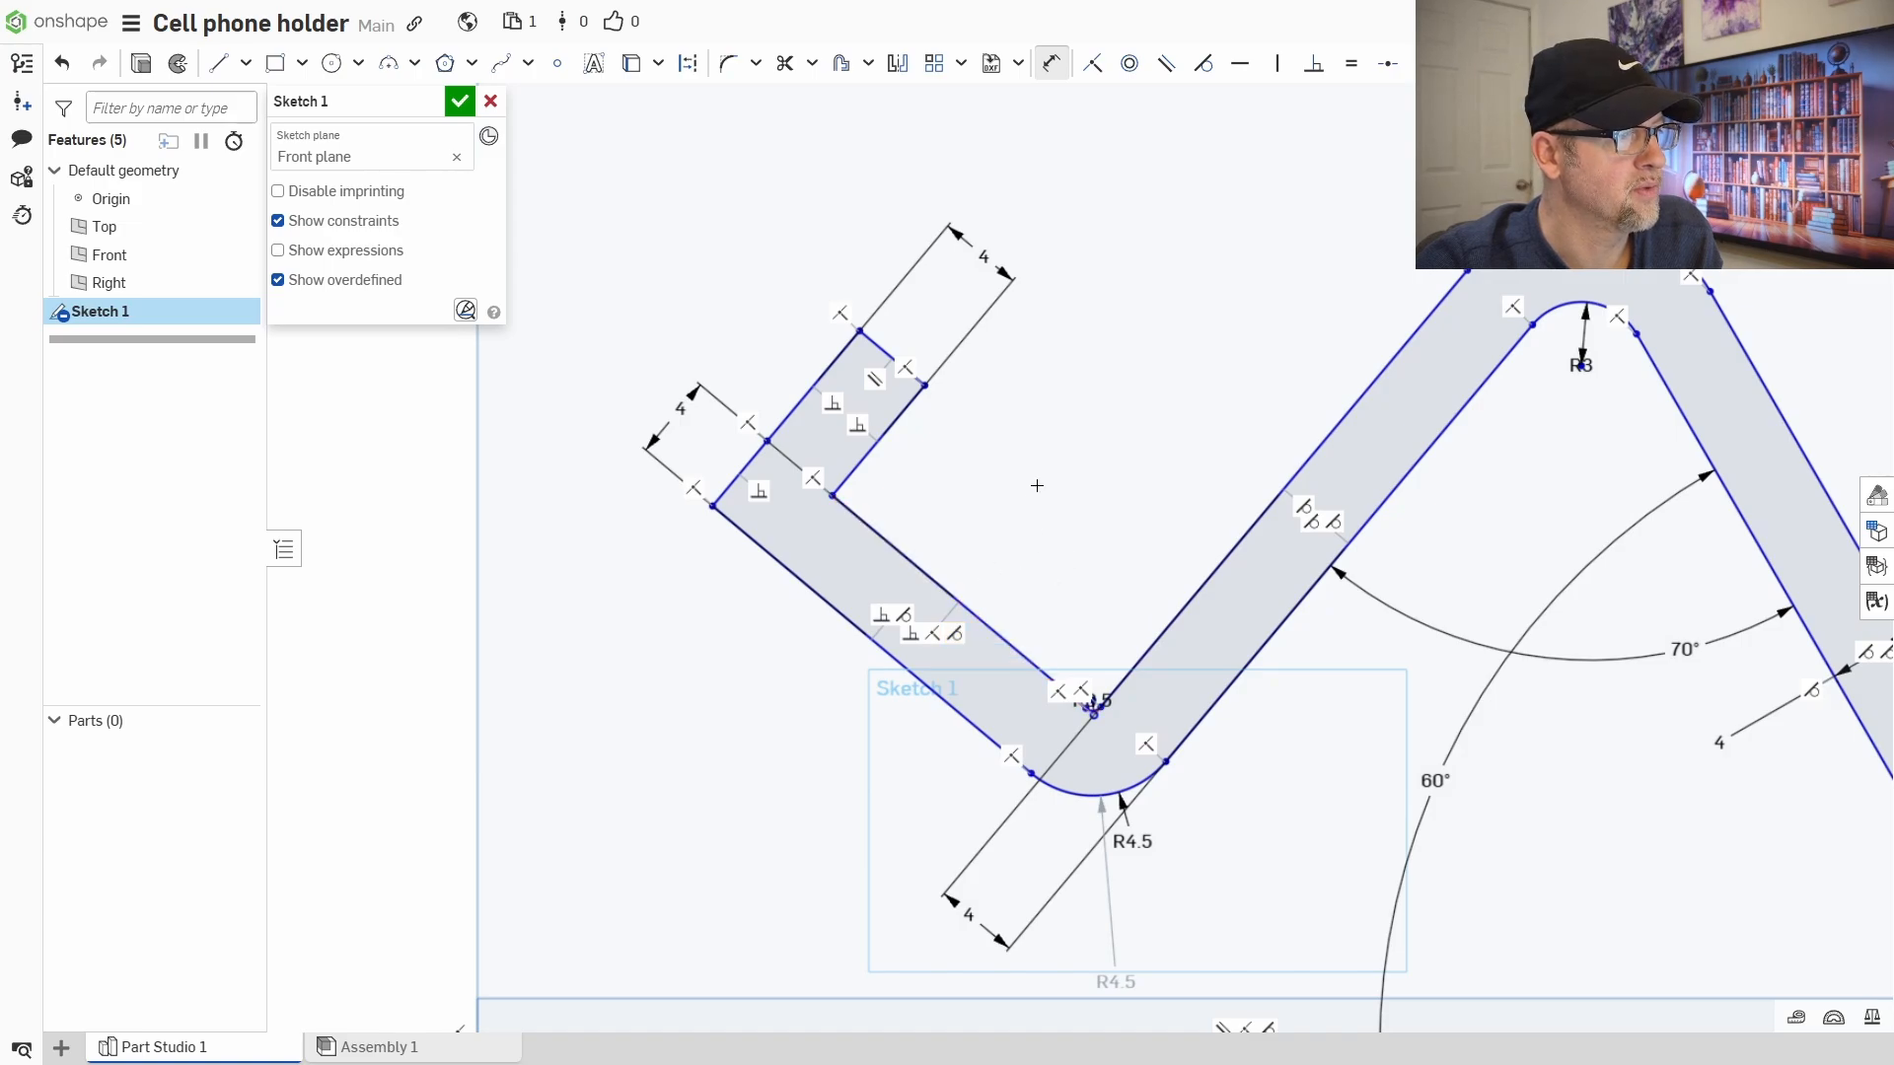
mouse_move(1036, 483)
middle_down()
mouse_move(1048, 516)
mouse_move(993, 562)
mouse_move(1130, 529)
mouse_move(977, 495)
middle_up()
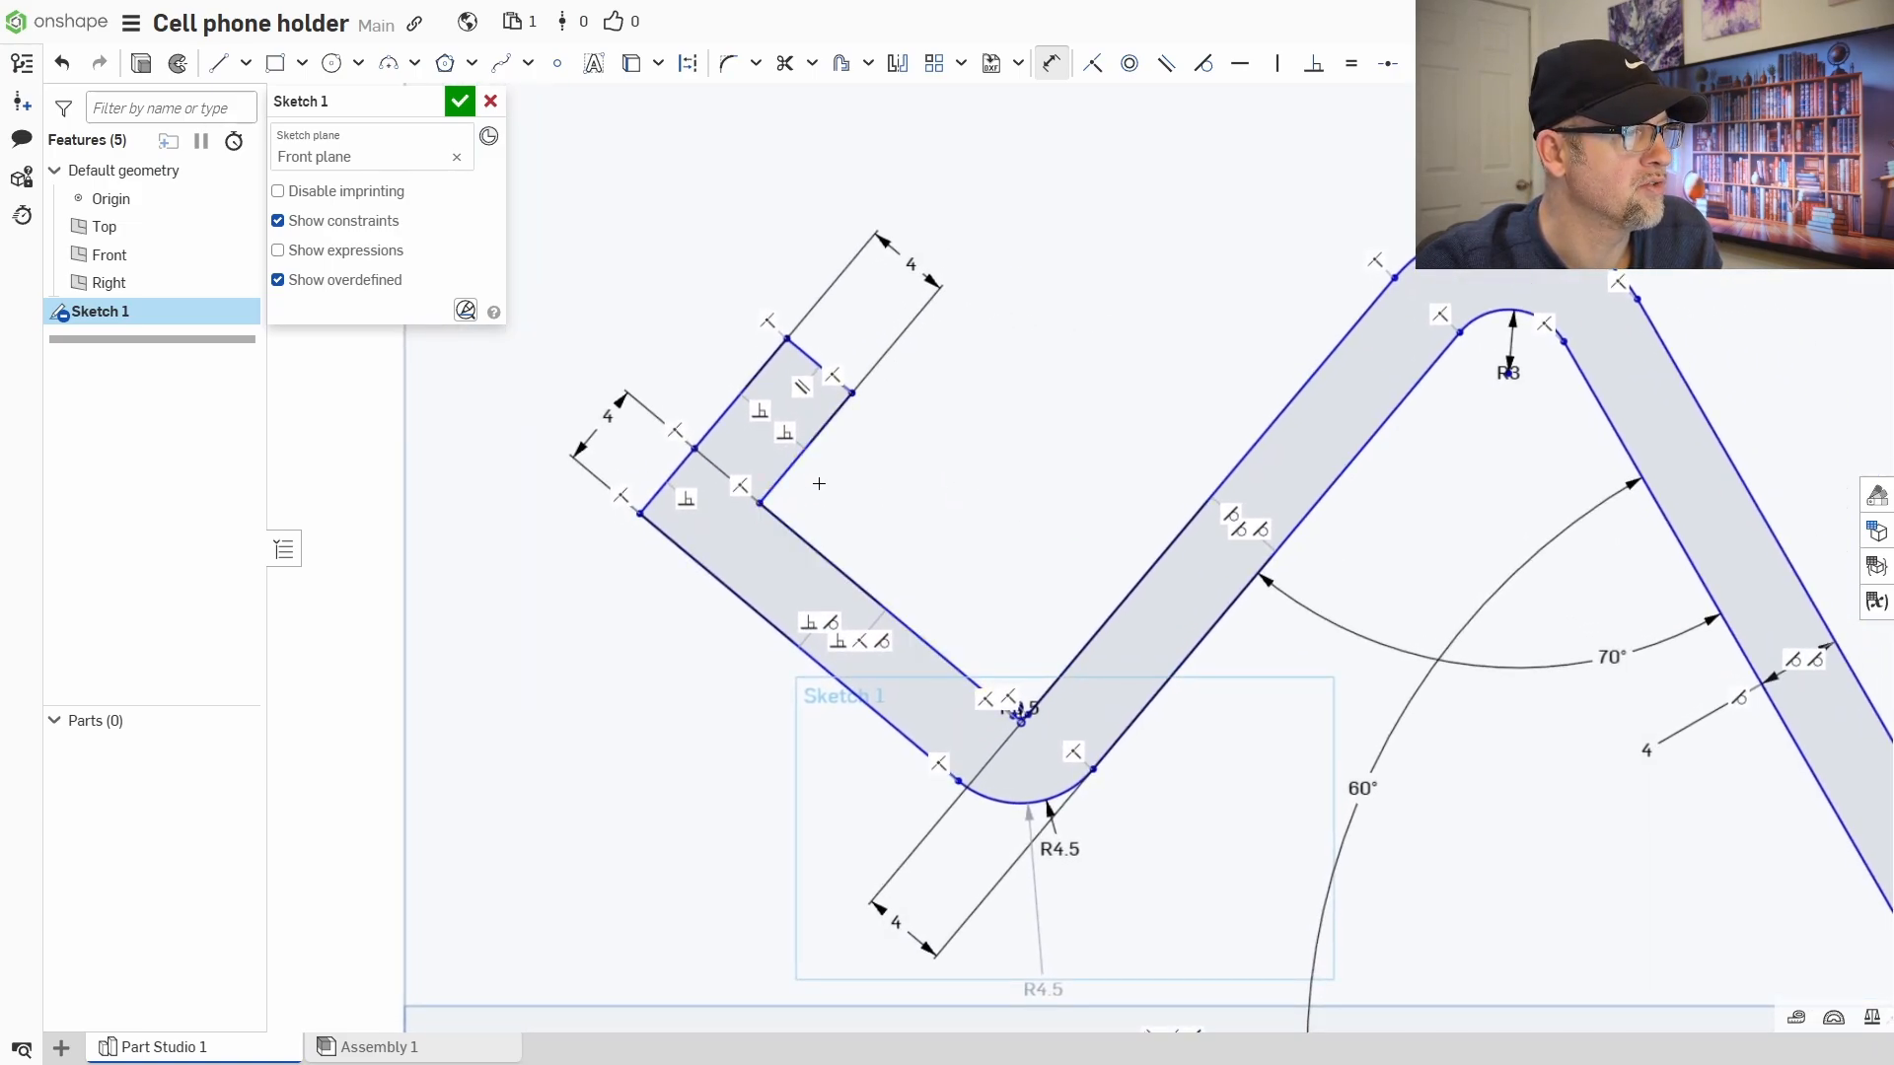
mouse_move(843, 457)
middle_down()
mouse_move(888, 440)
mouse_move(848, 444)
middle_up()
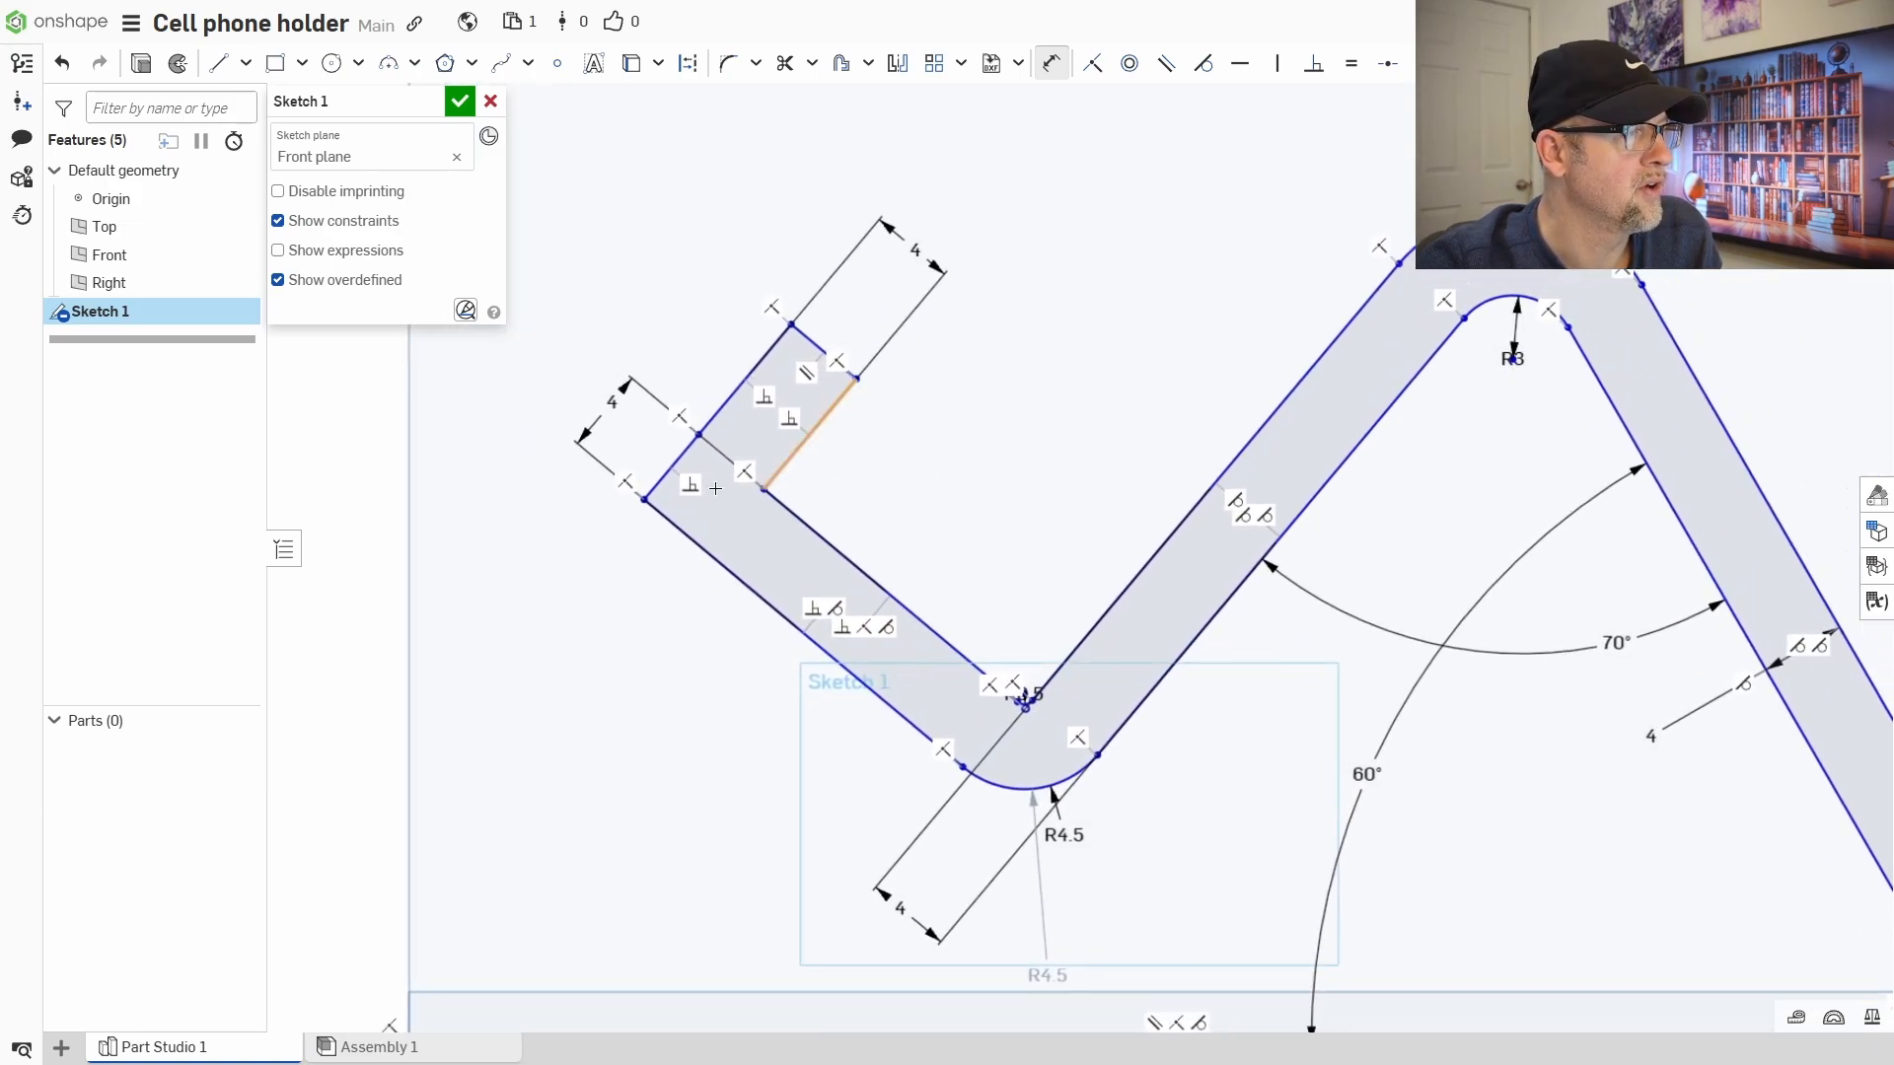
click(277, 220)
middle_drag(619, 634, 598, 616)
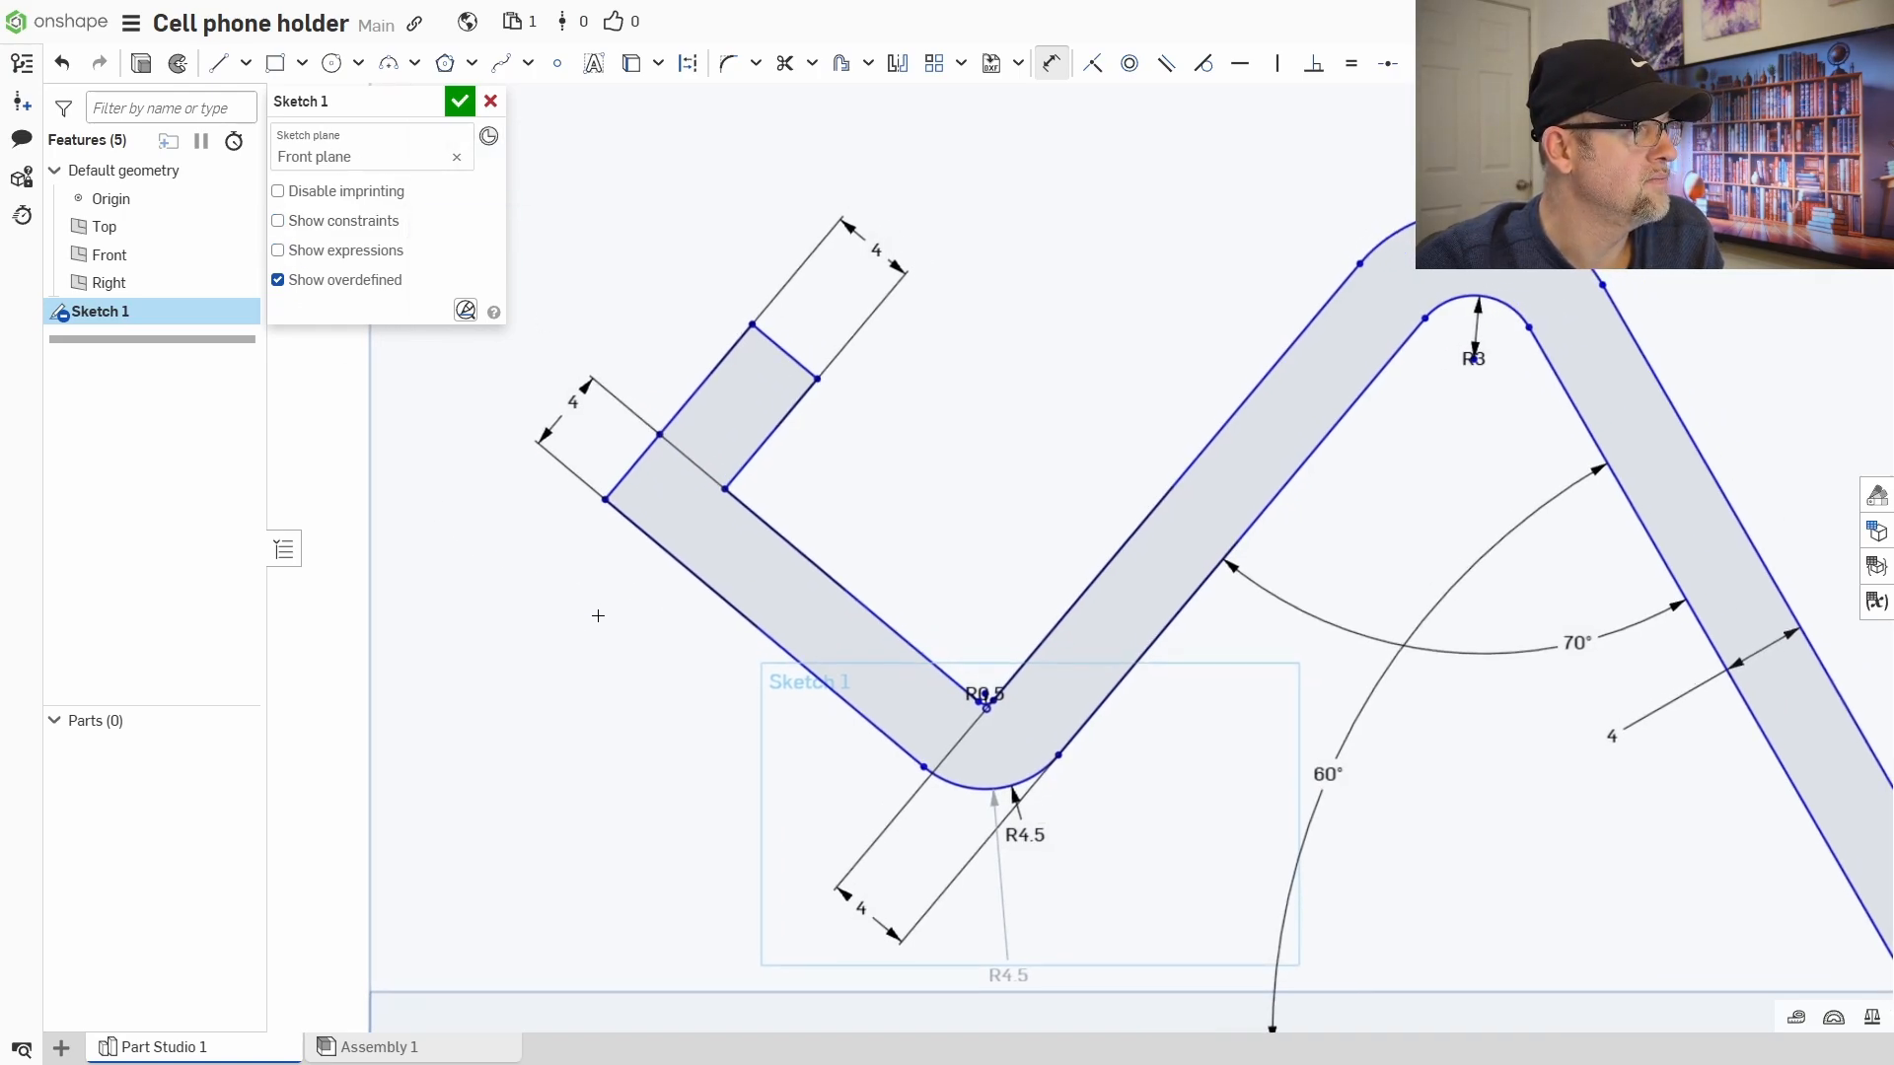
- Try to fillet the outer corner between the short arm and the lip with a 4.5 mm radius
middle_drag(929, 430, 1036, 435)
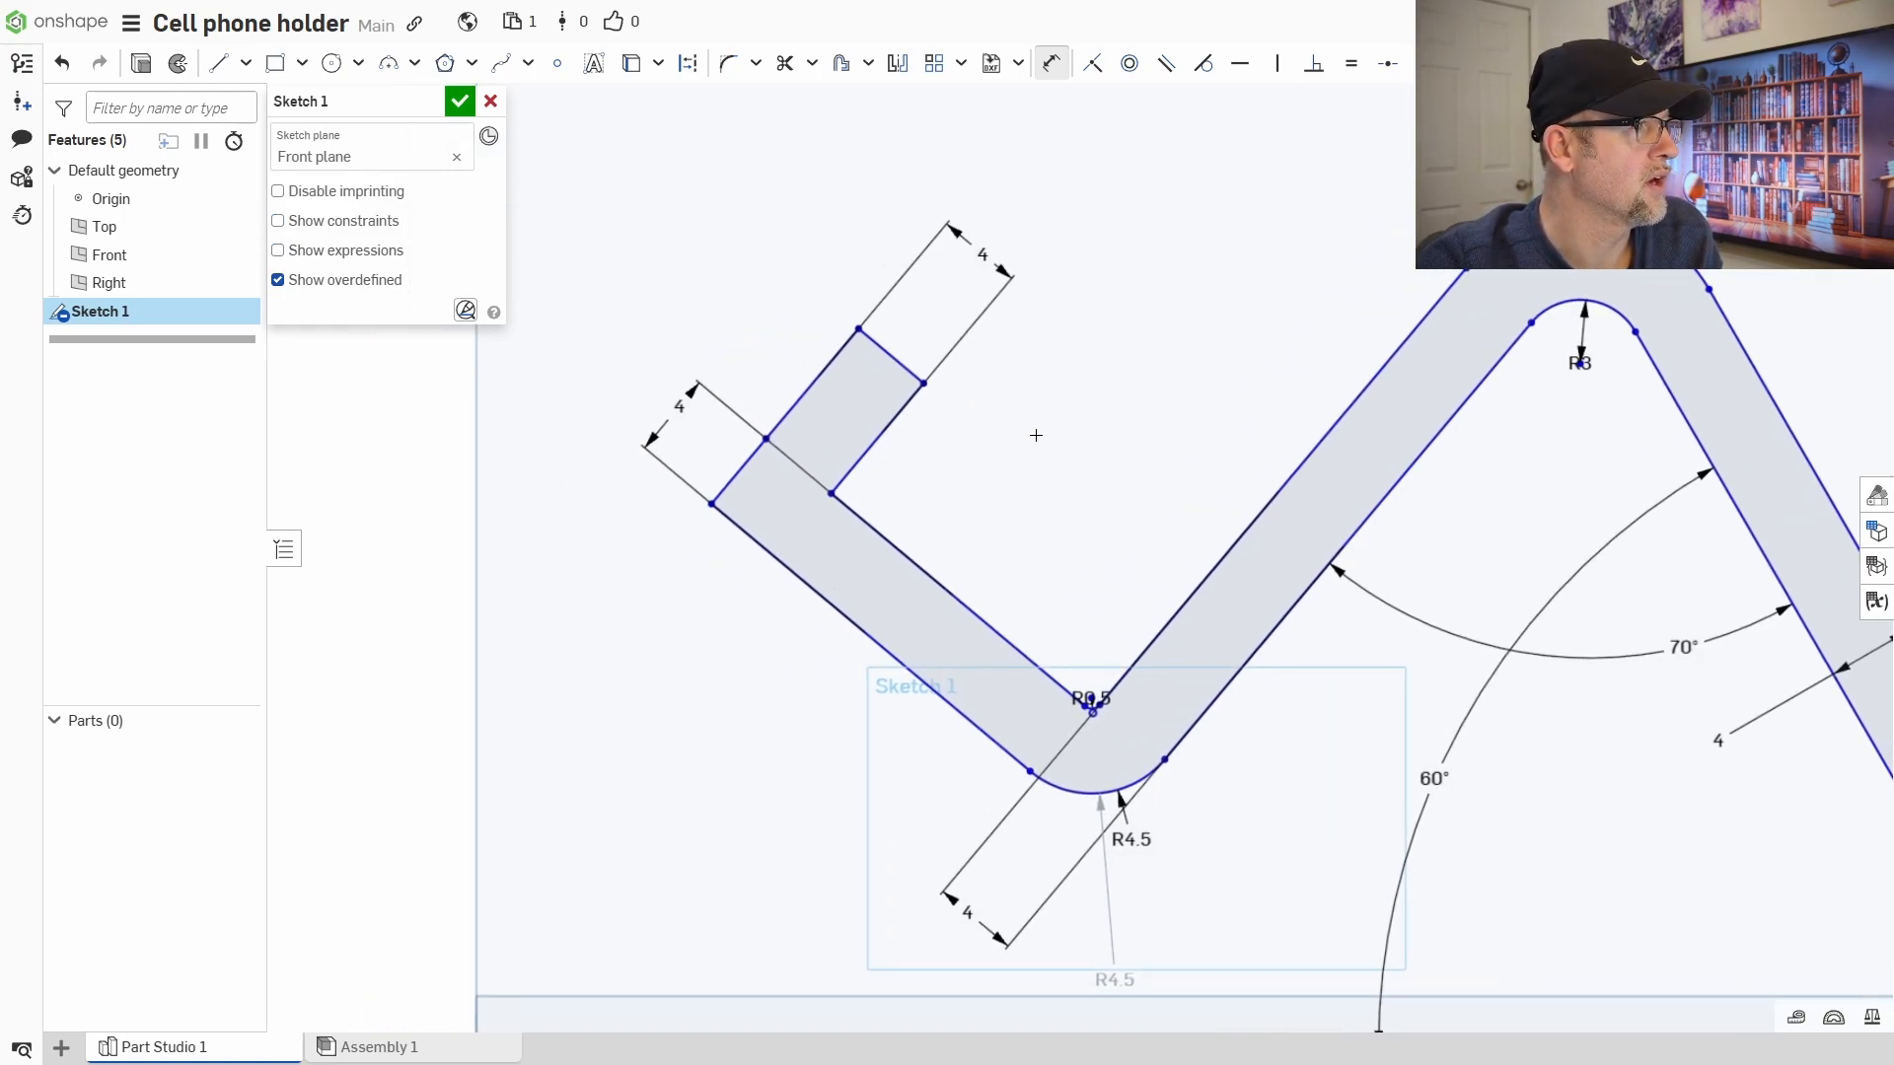
click(728, 63)
click(726, 508)
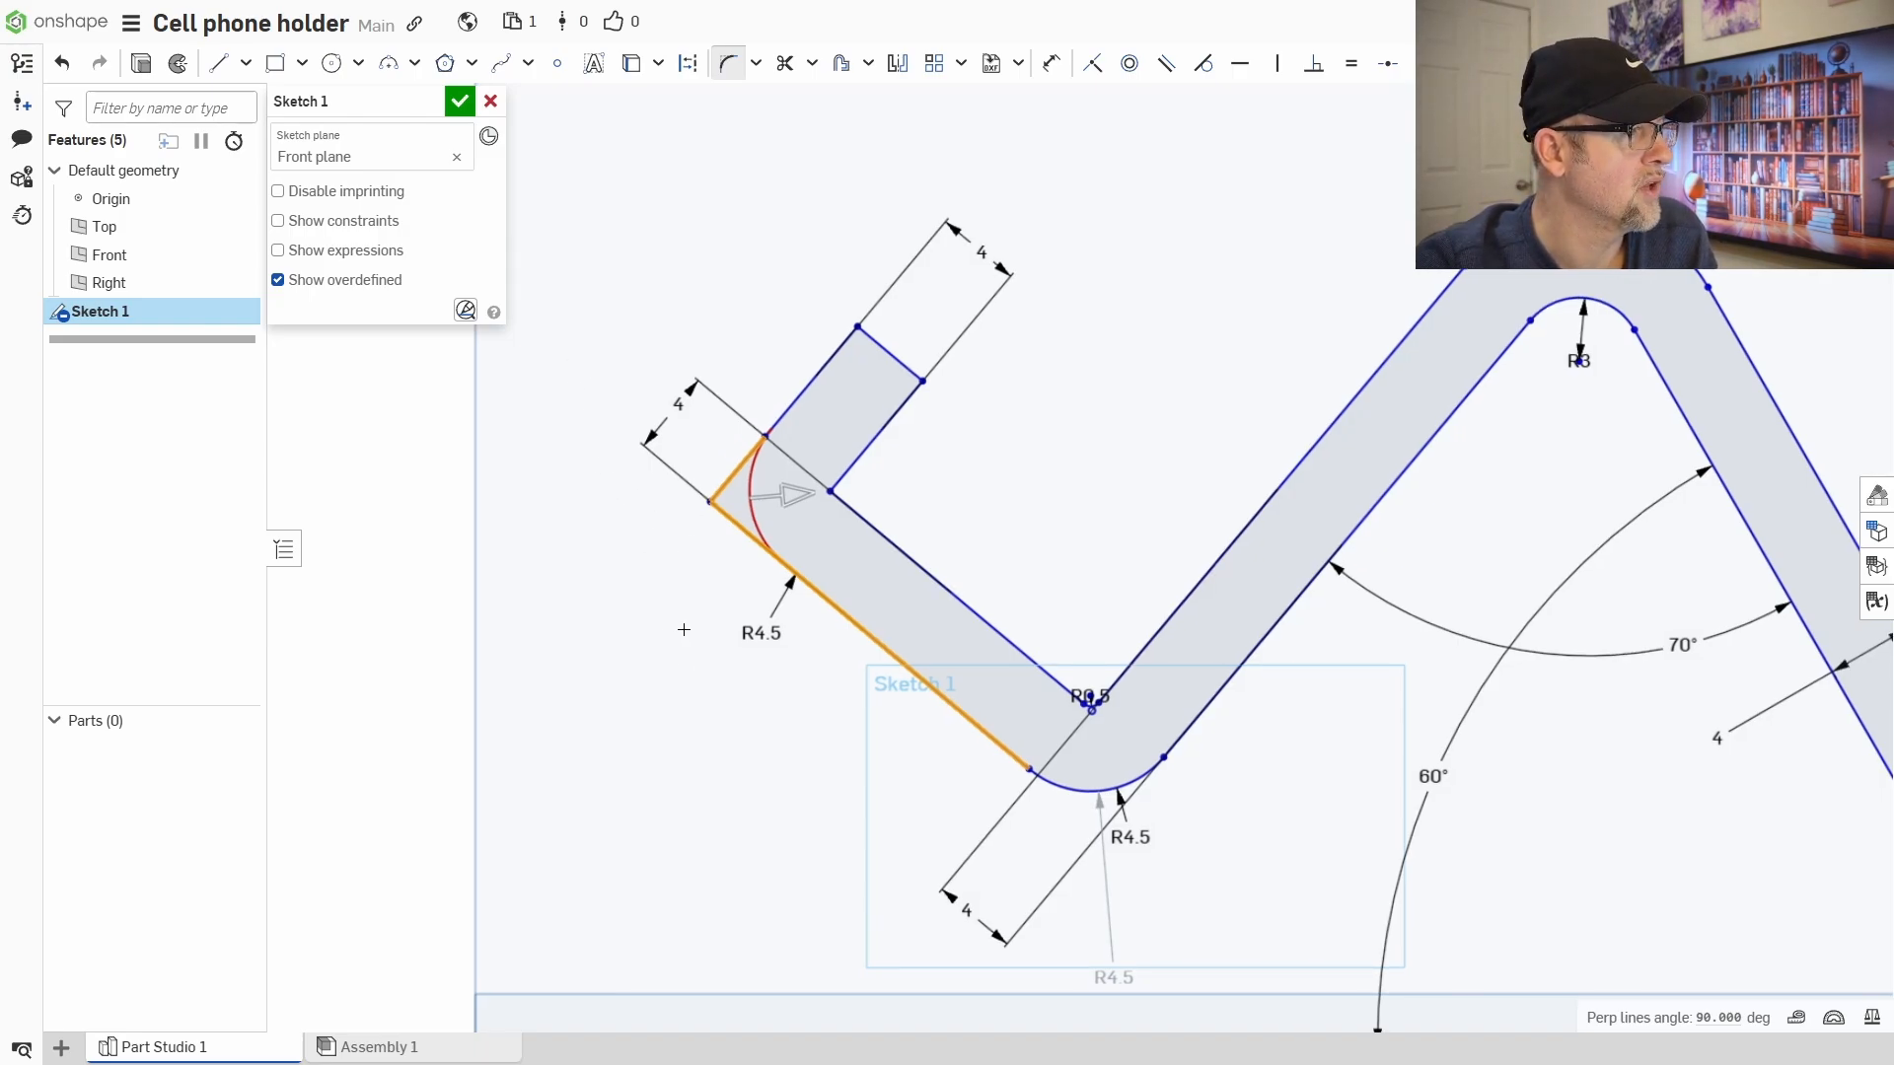
click(845, 479)
click(864, 499)
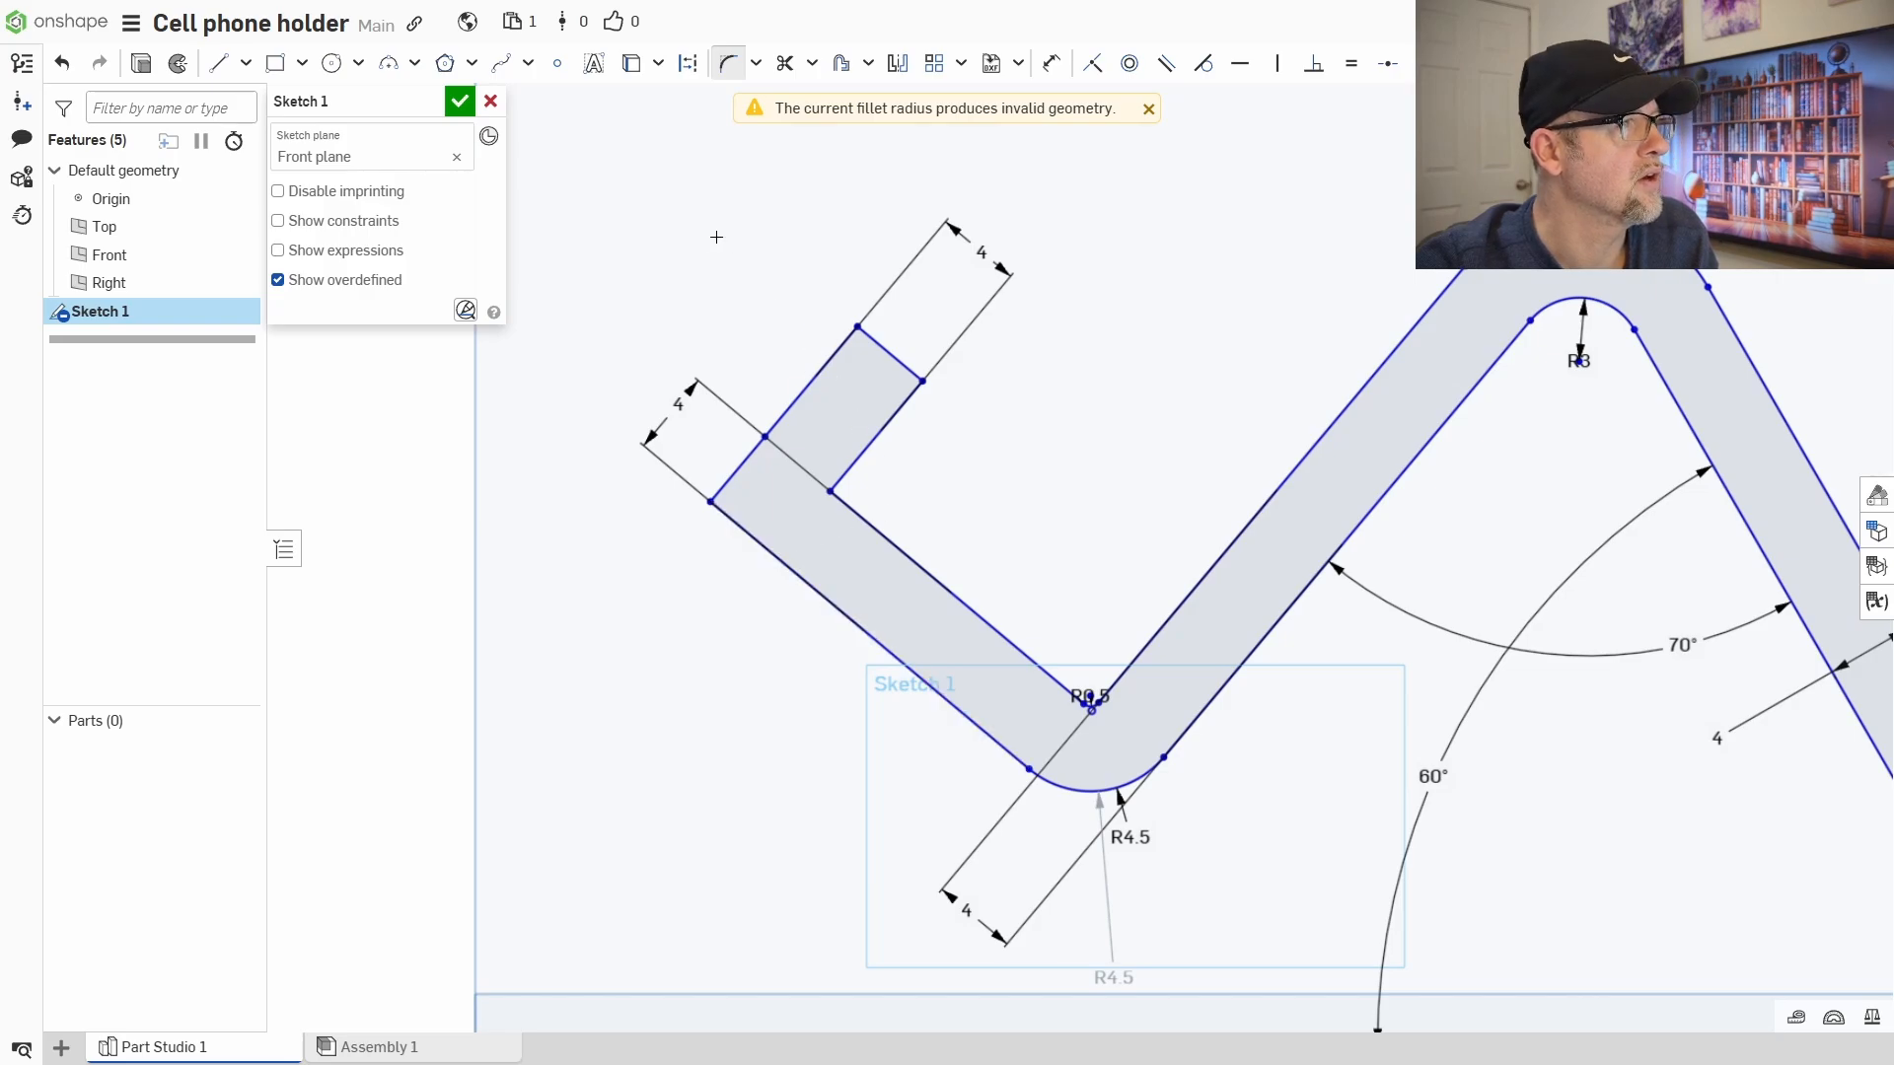
click(1148, 110)
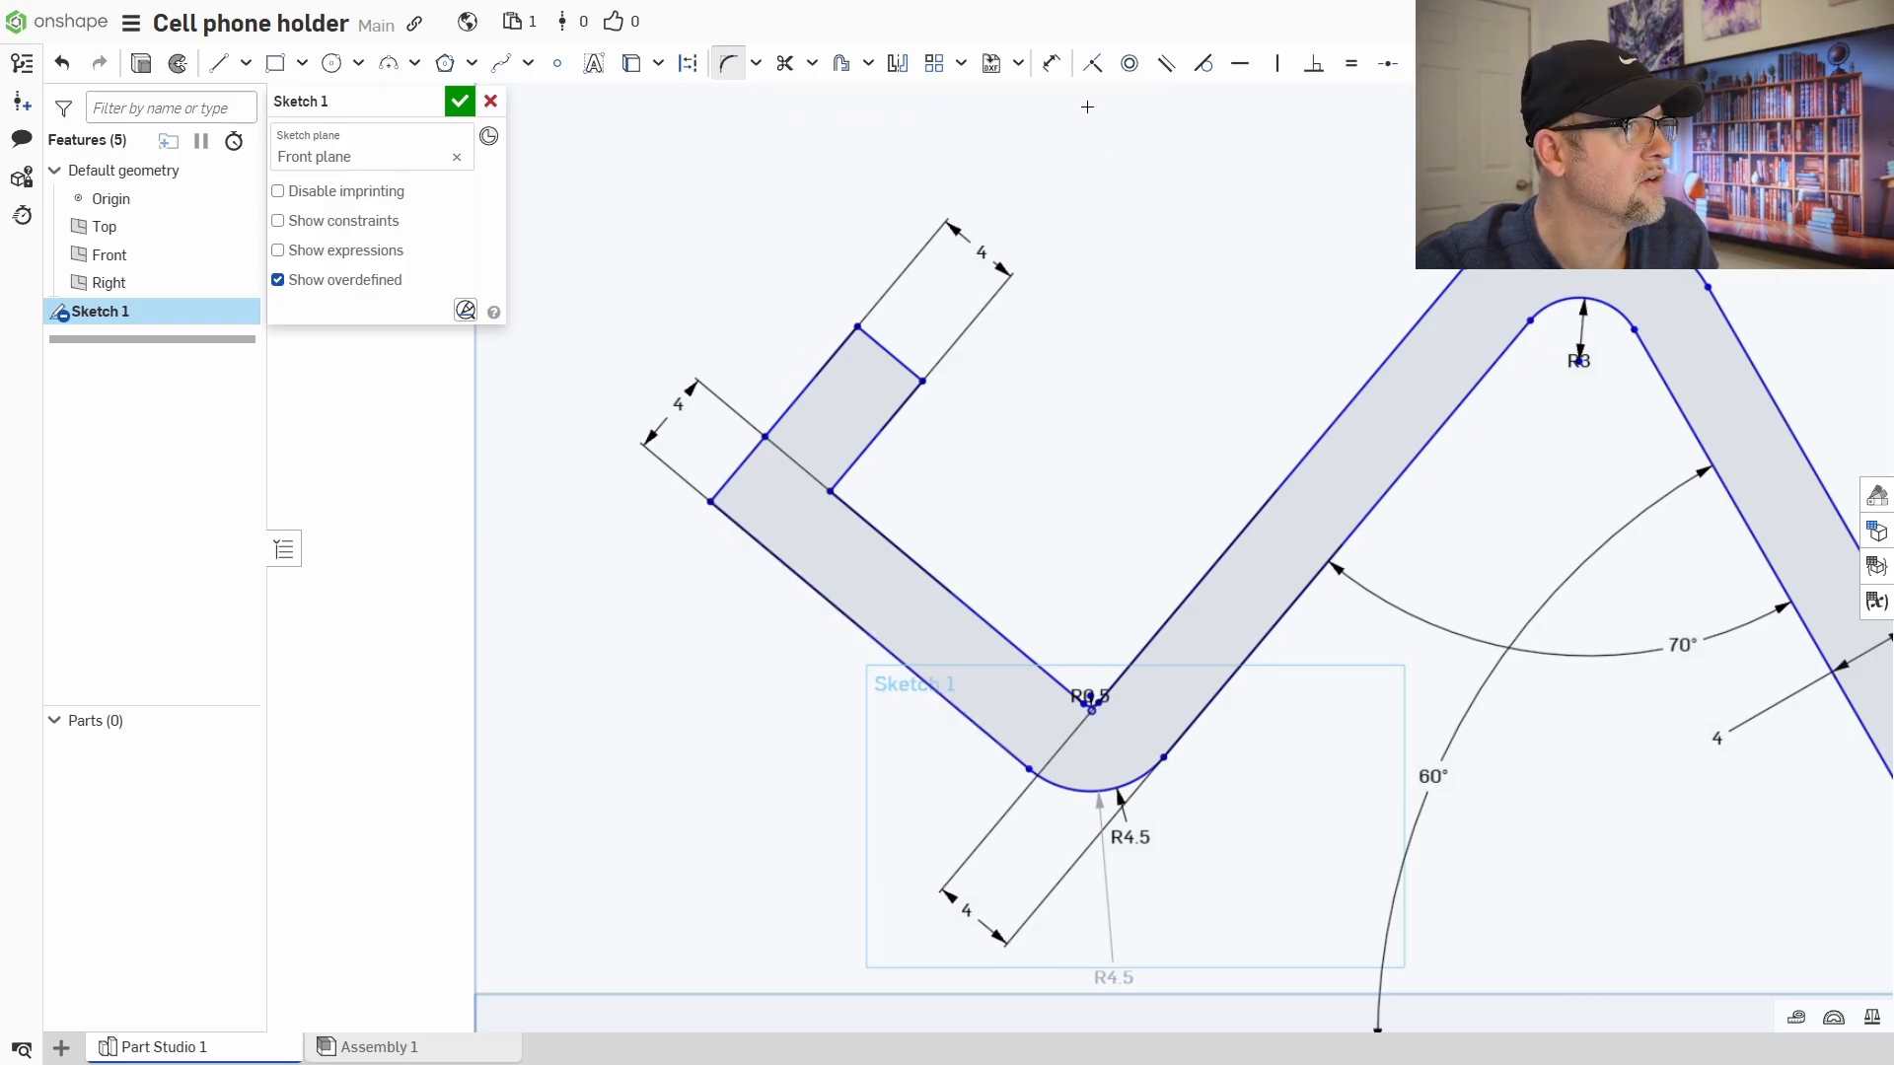
click(757, 503)
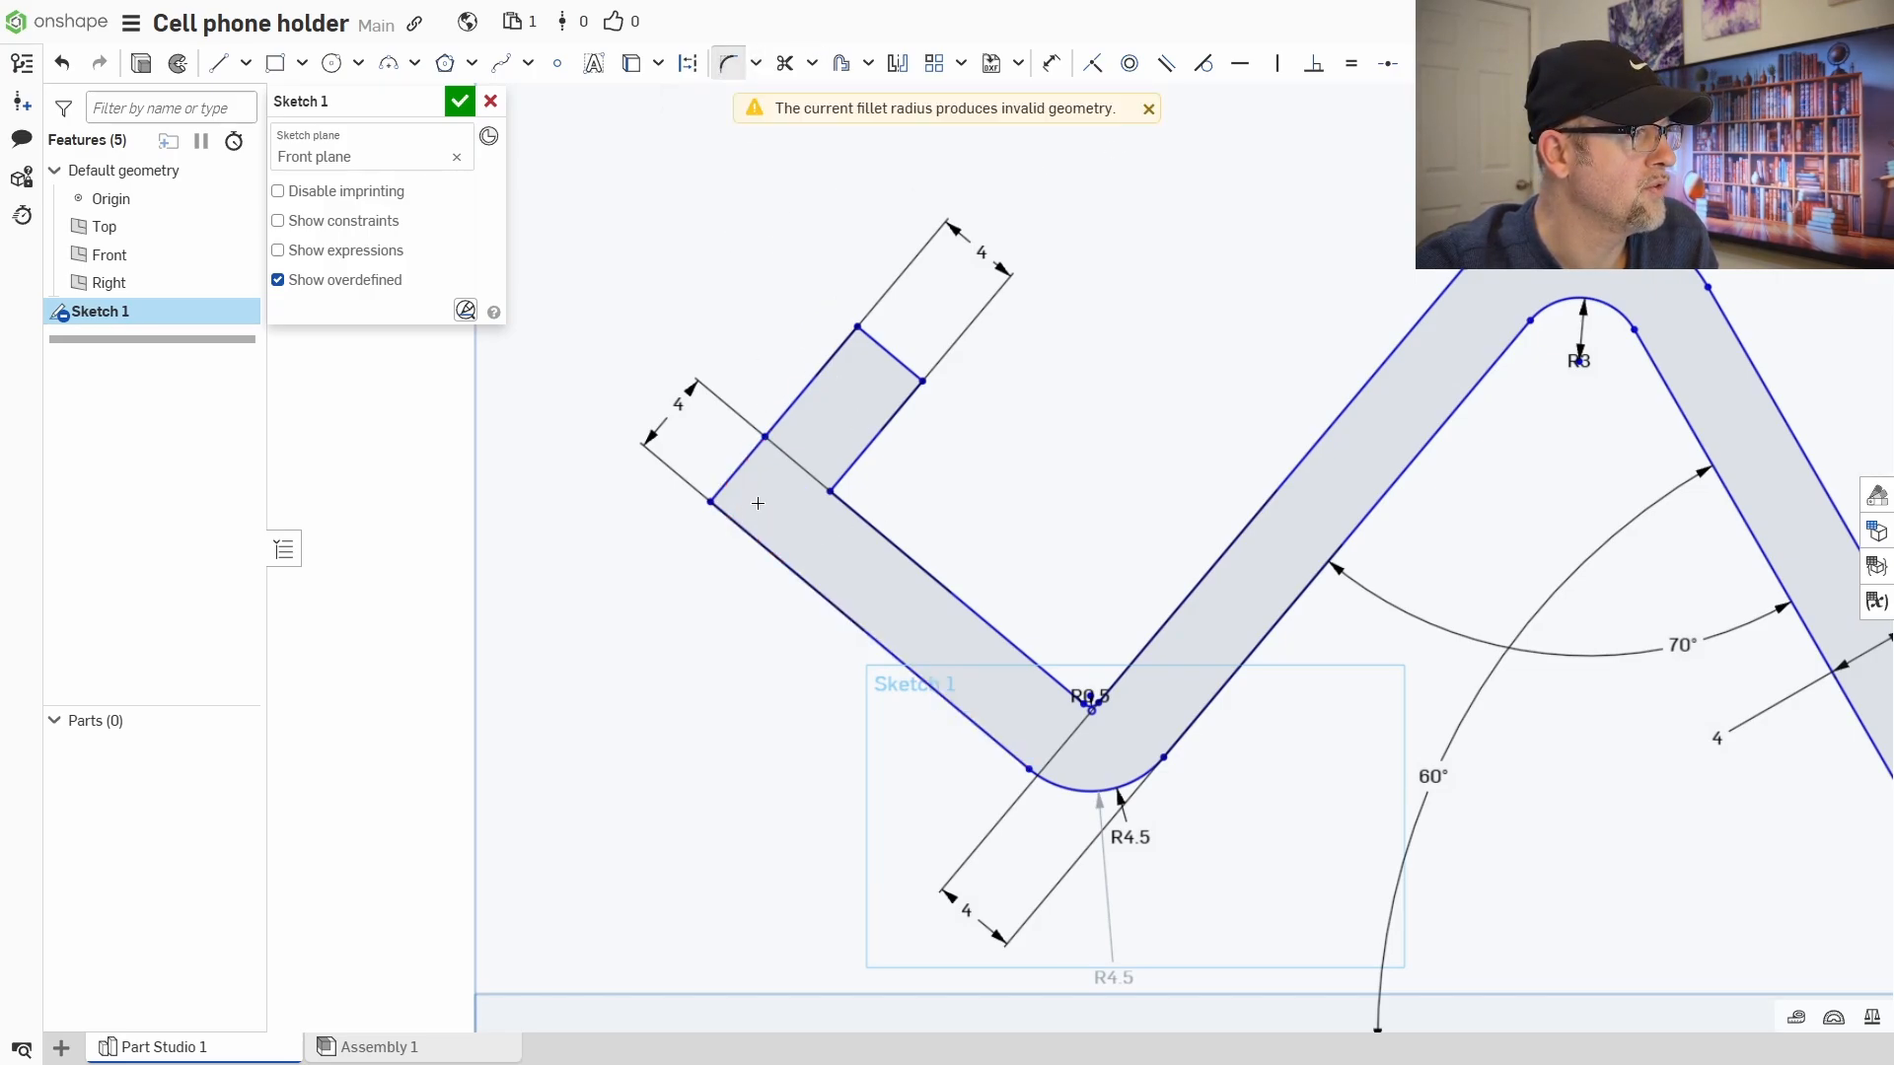
click(1149, 110)
- Show the constraints, inspect the perpendicular constraint at the lip's outer corner, and hide the constraints again
click(279, 220)
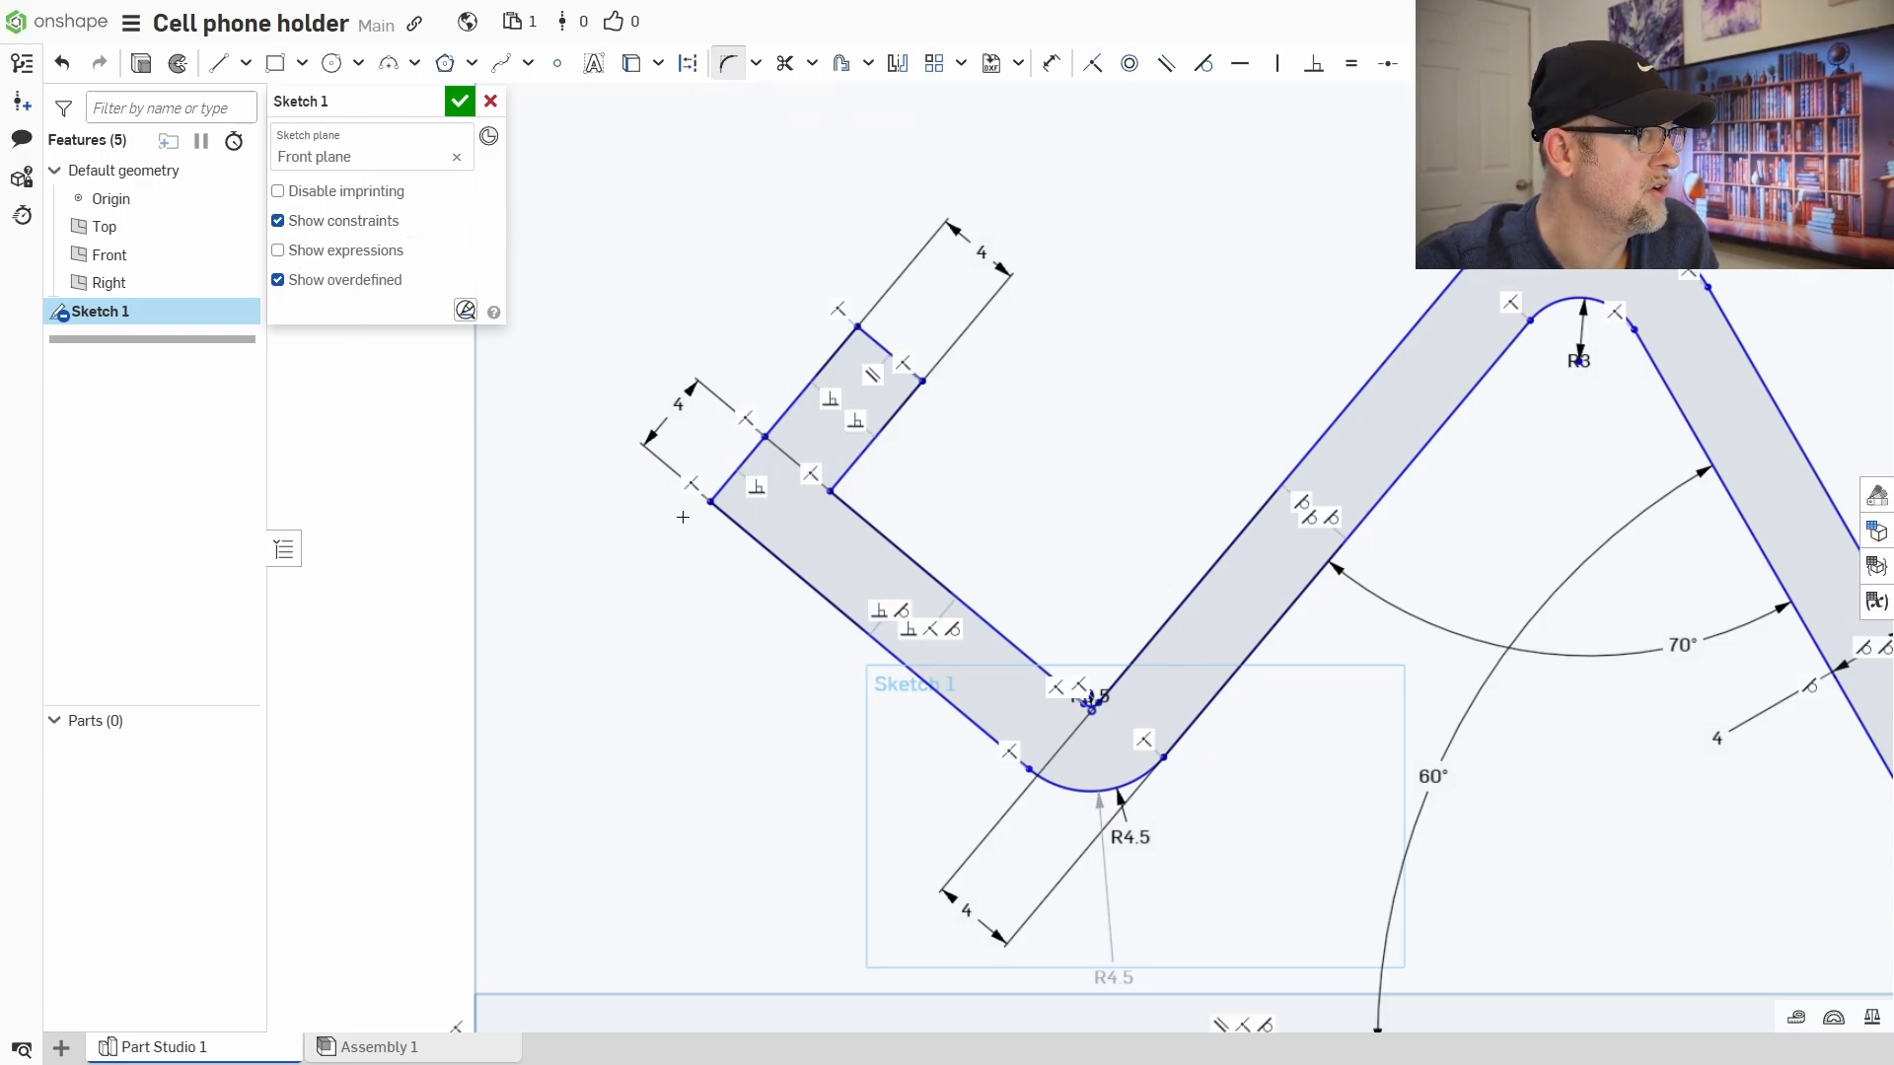
click(757, 487)
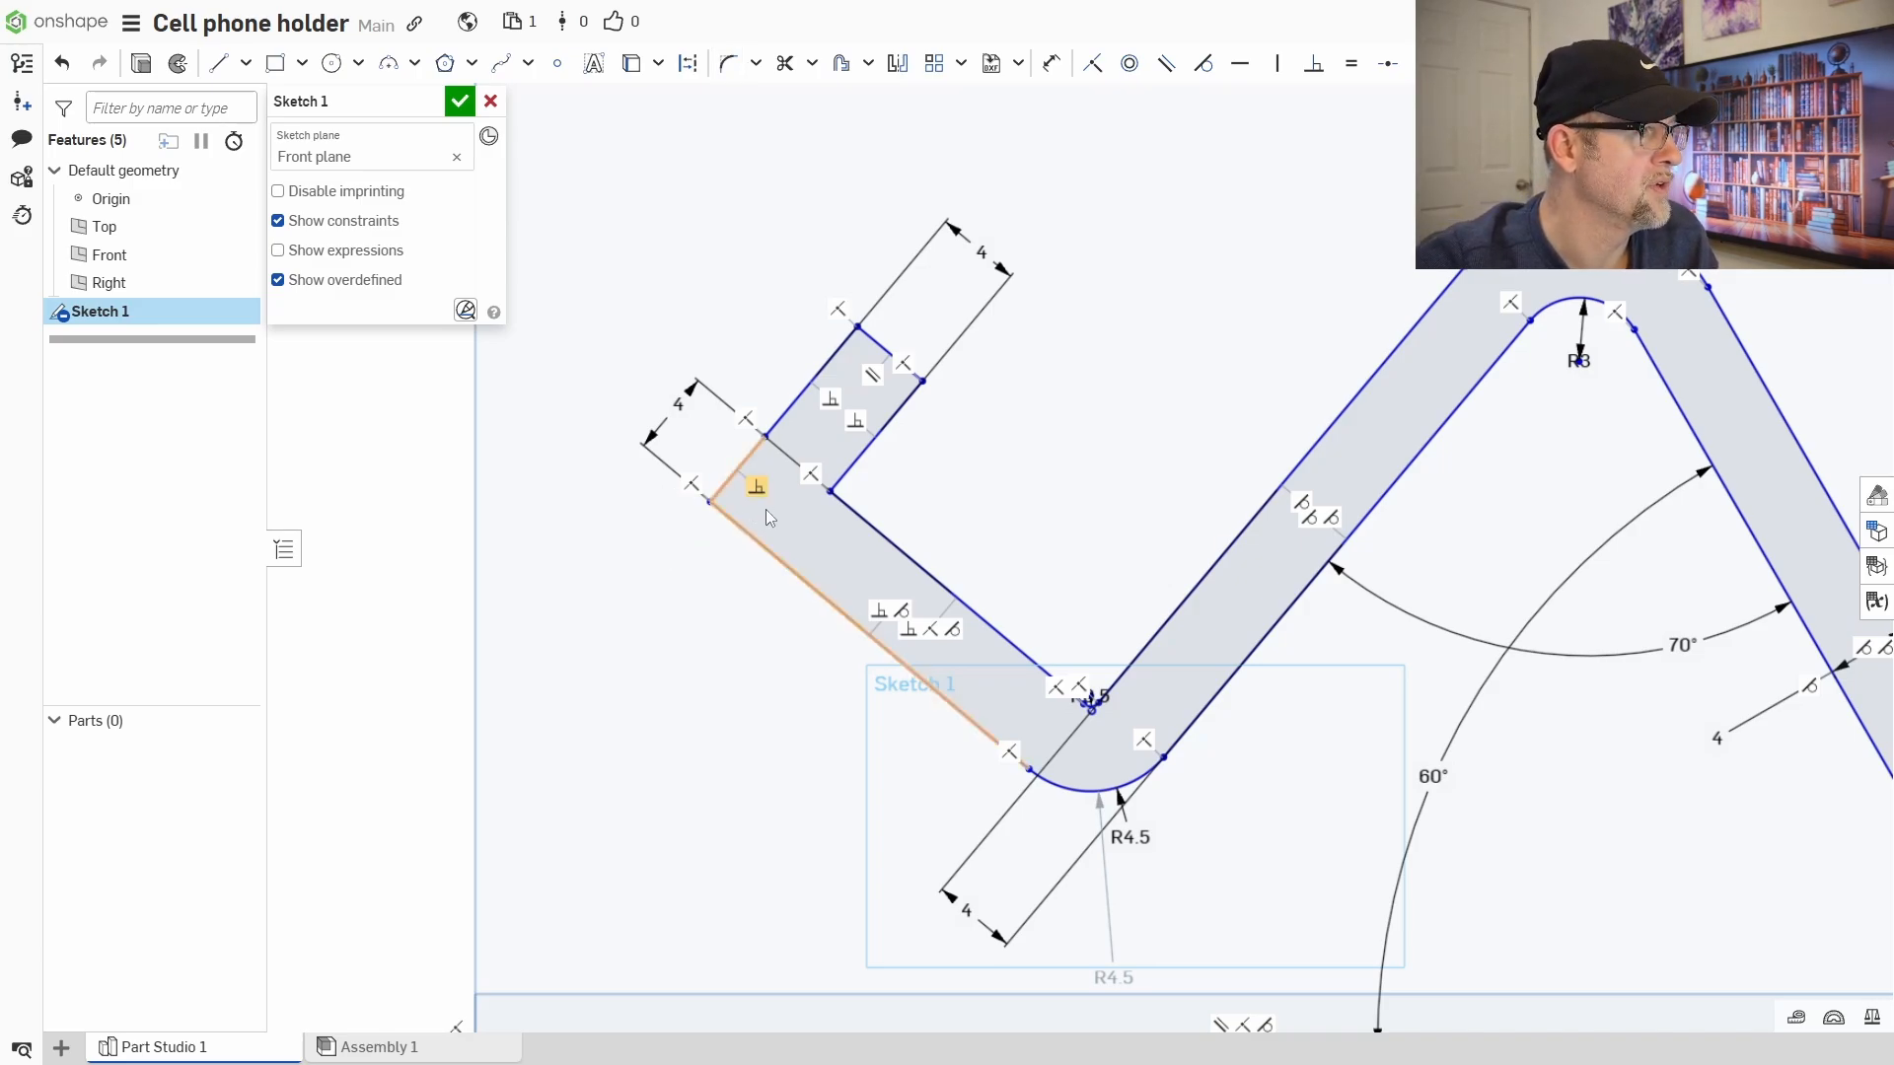
click(279, 223)
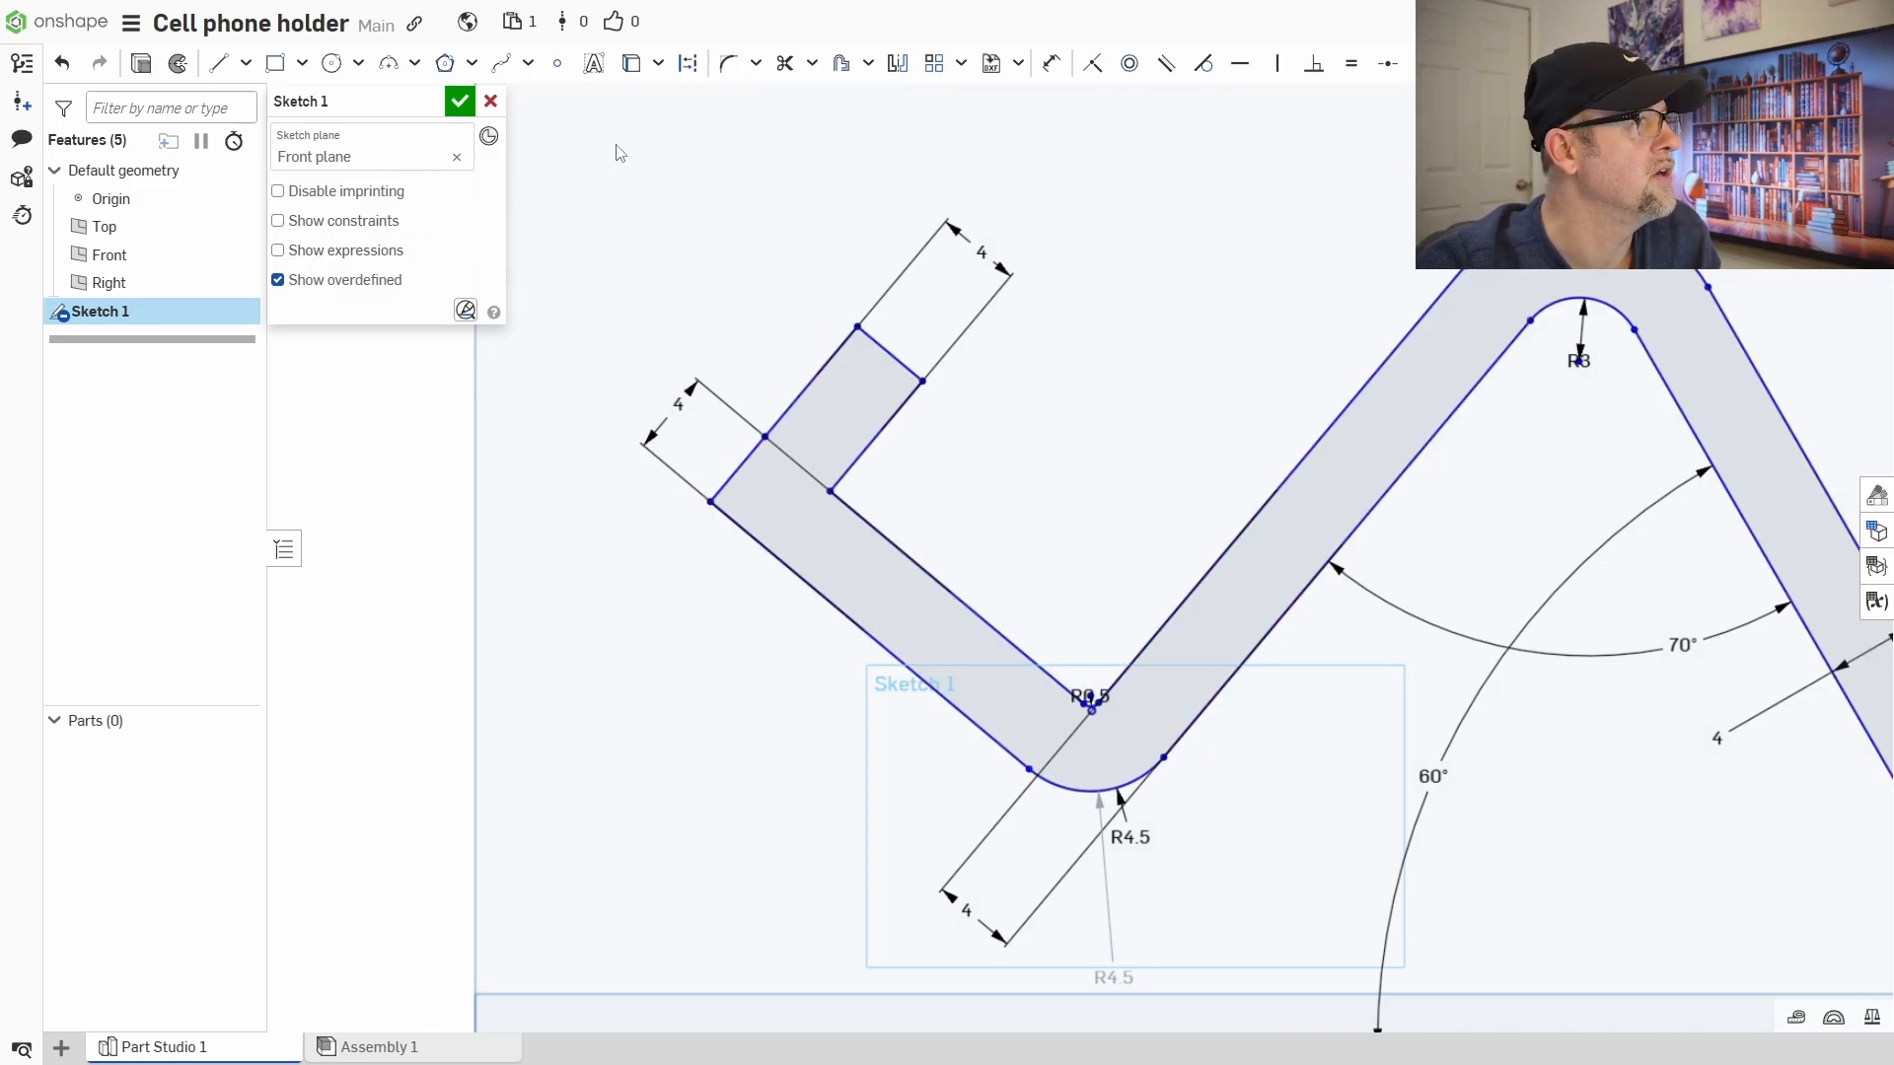
- Retry the 4.5 mm fillet between the lip's short outer segment and the short arm's outer line
click(728, 63)
scroll(730, 498, up, 5)
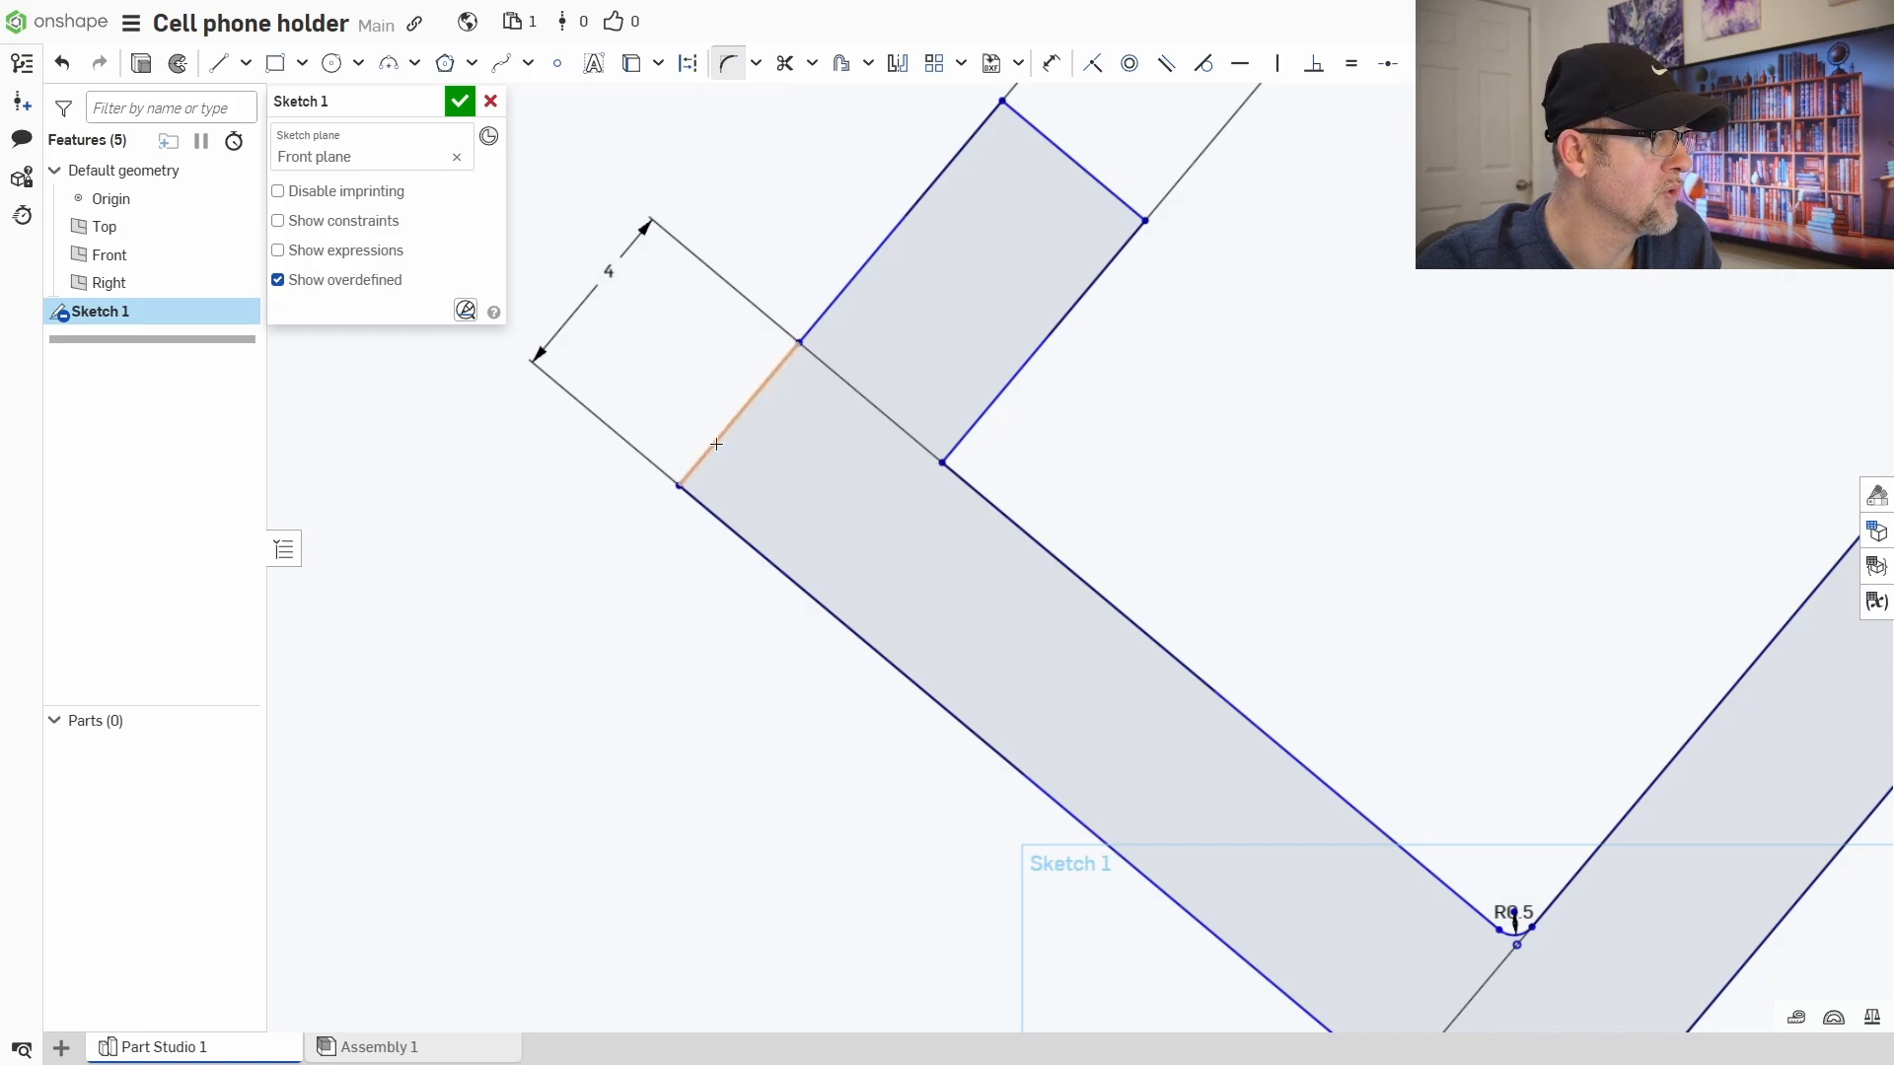
click(697, 466)
click(699, 494)
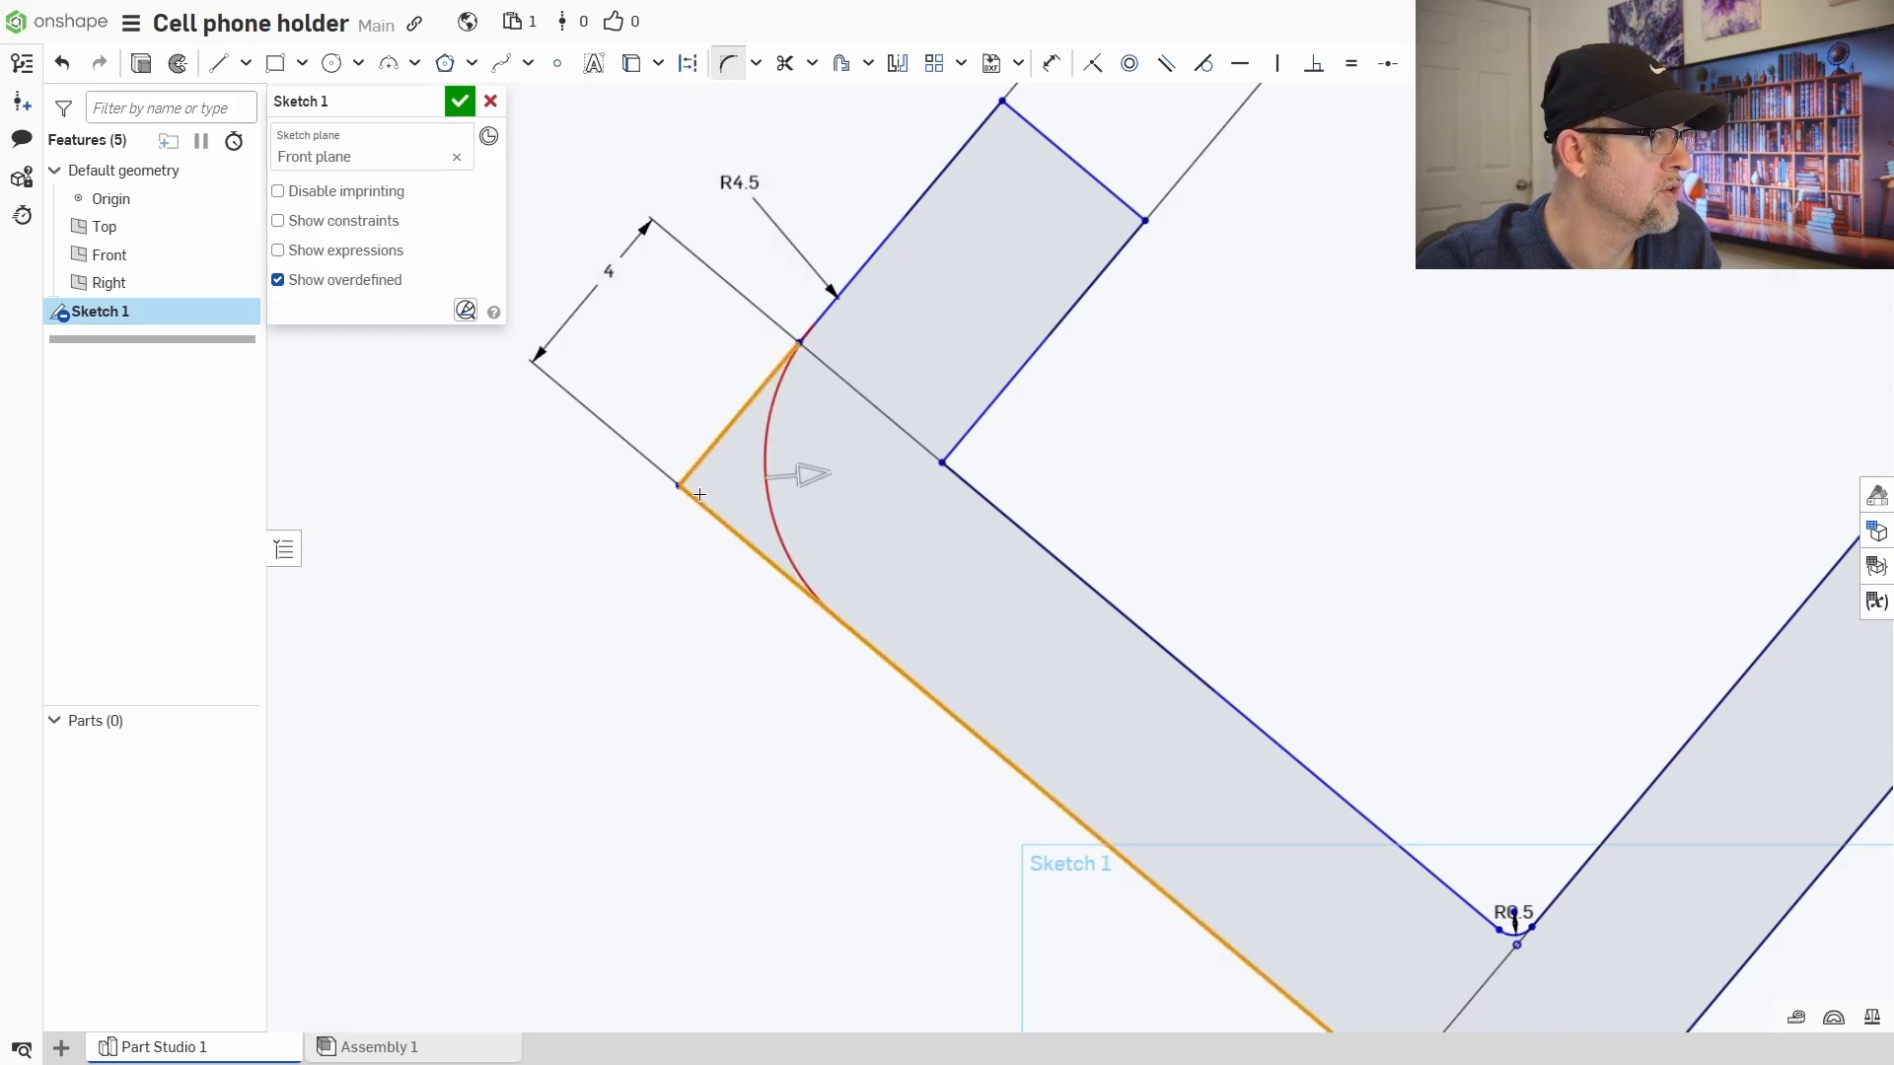
click(804, 475)
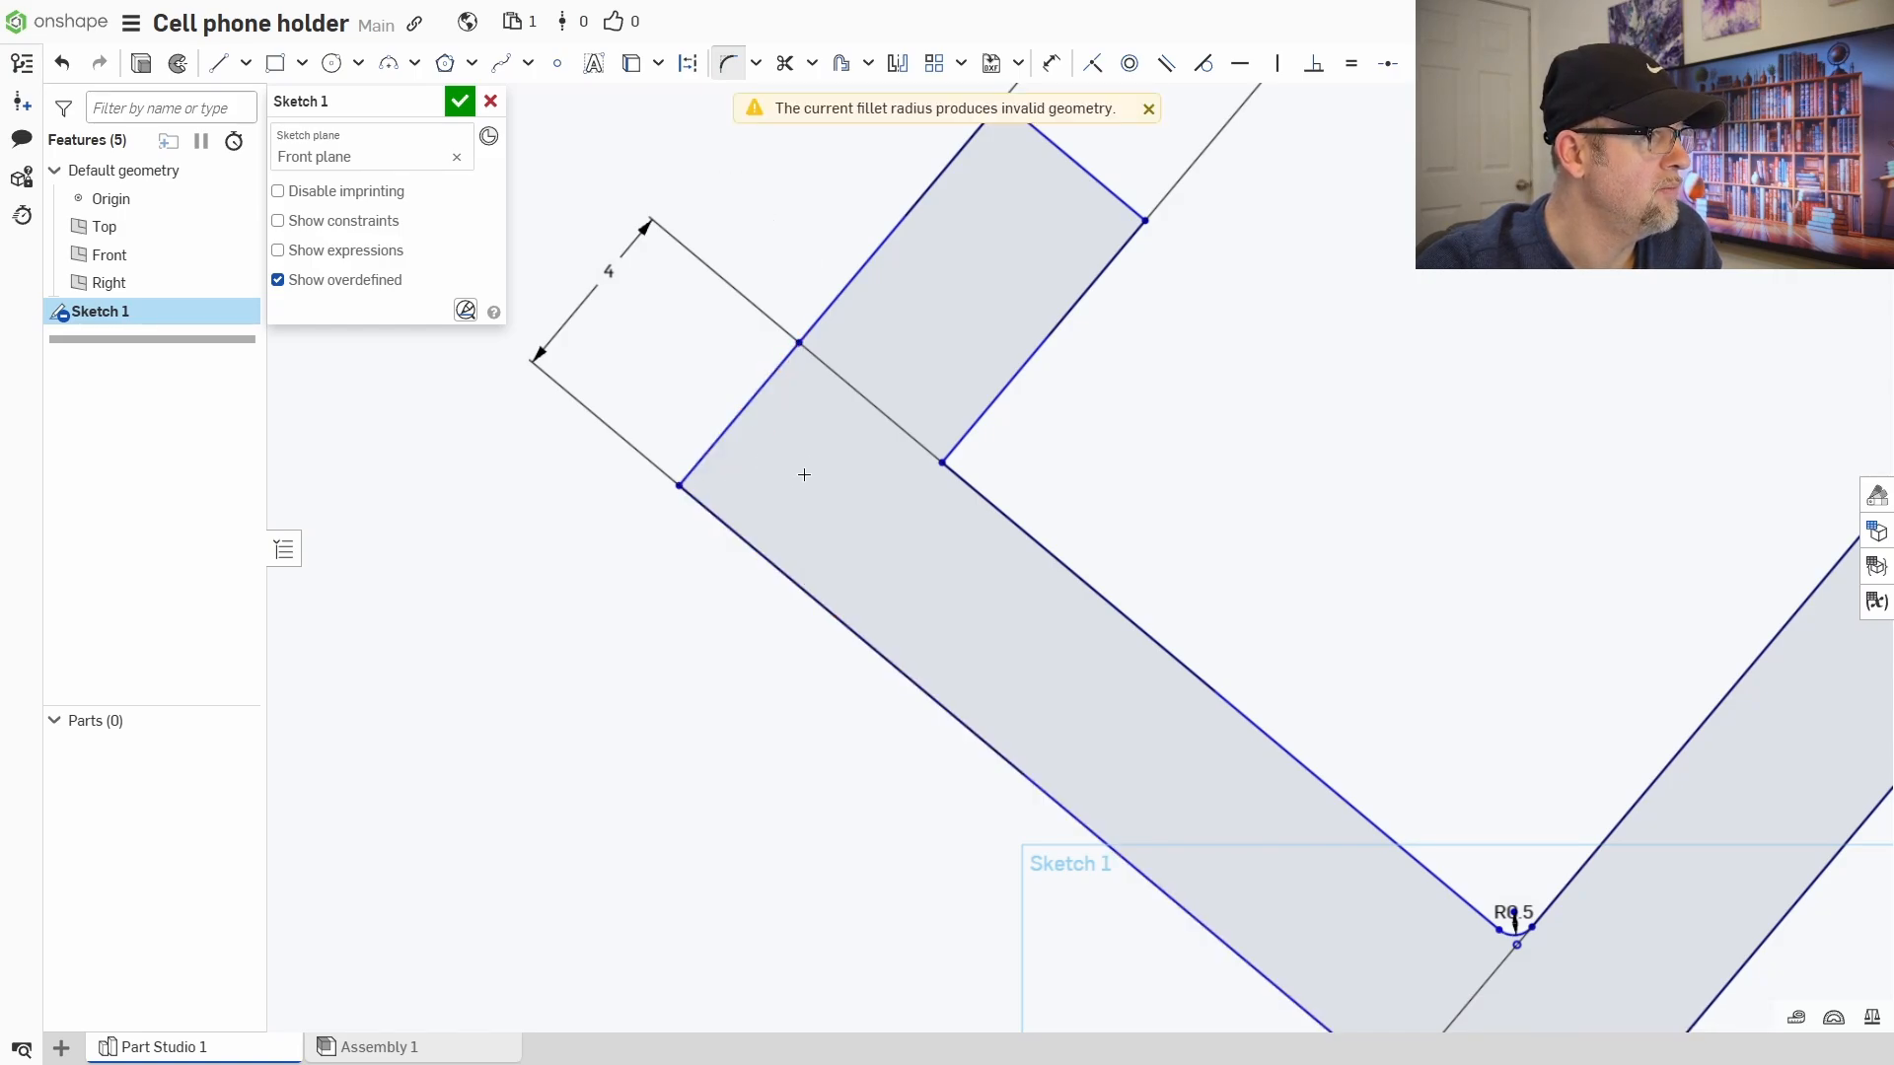
middle_drag(827, 439, 888, 531)
click(776, 537)
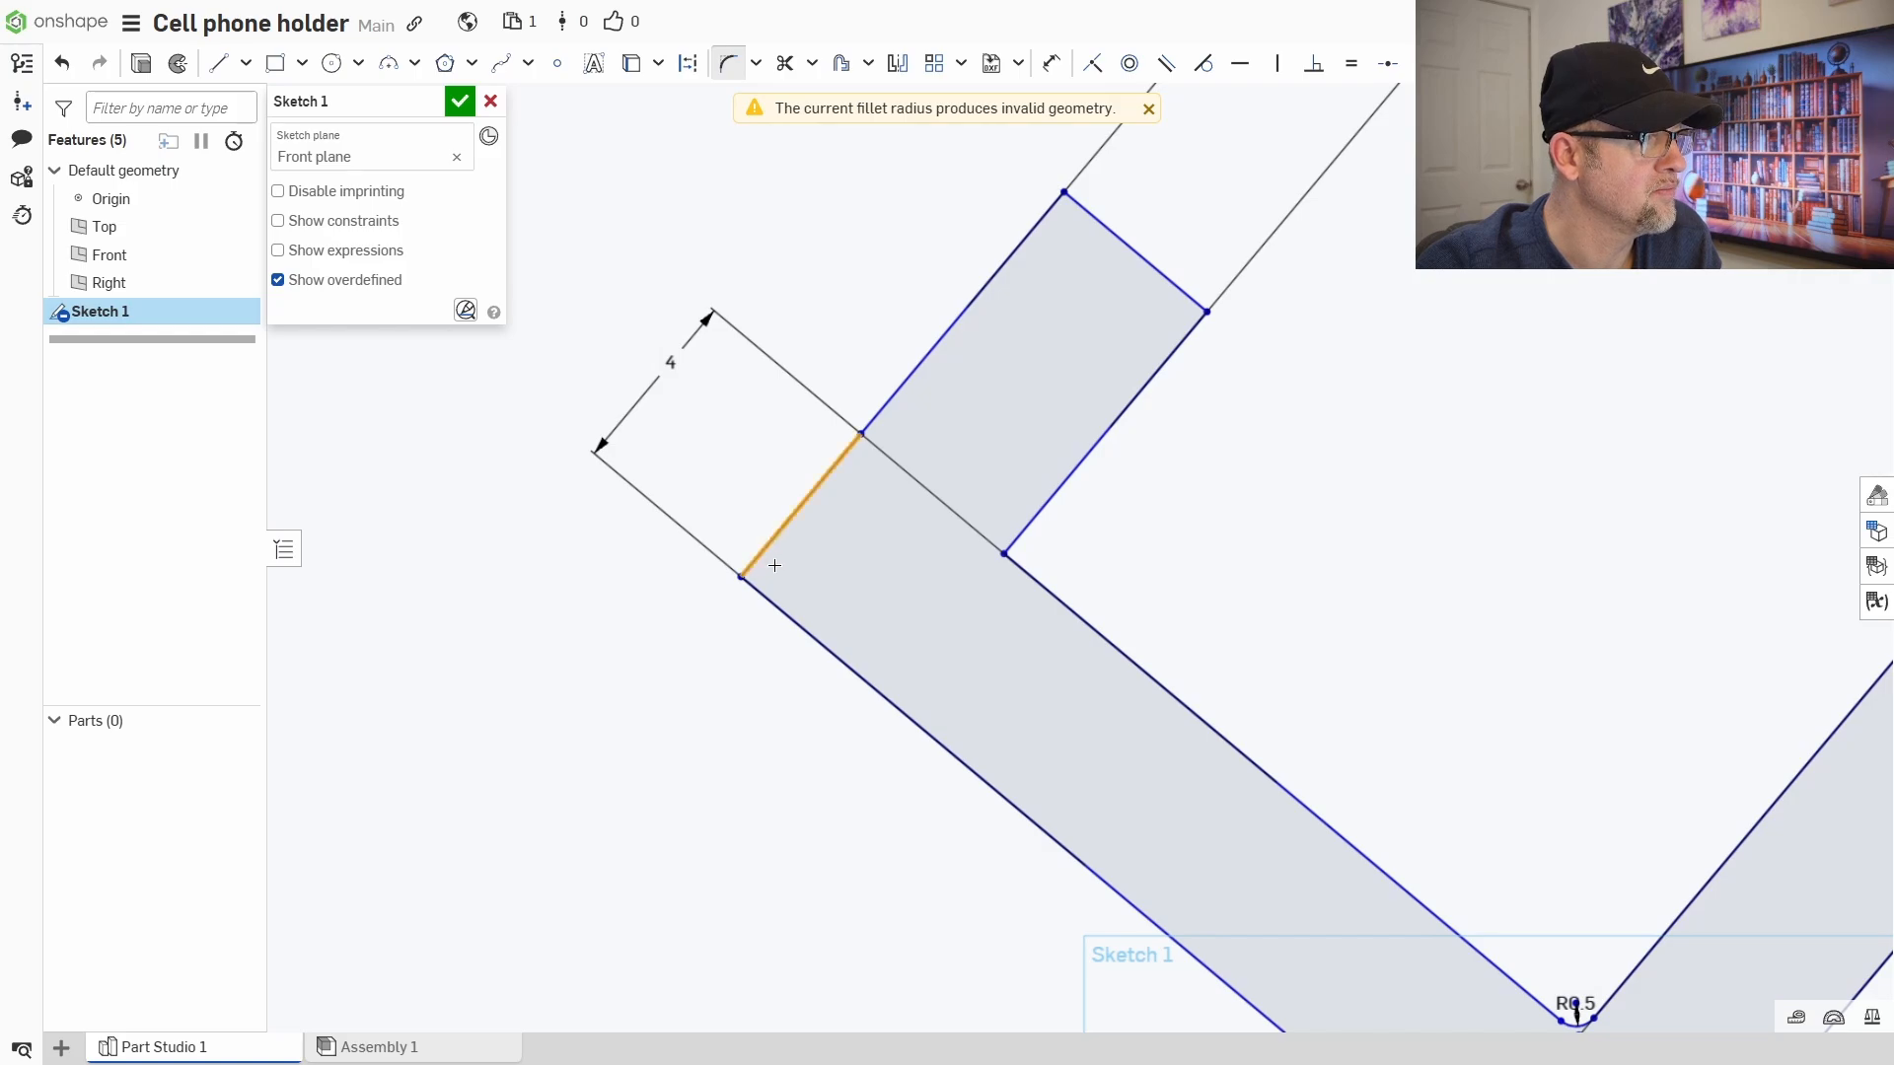
click(767, 596)
click(1126, 538)
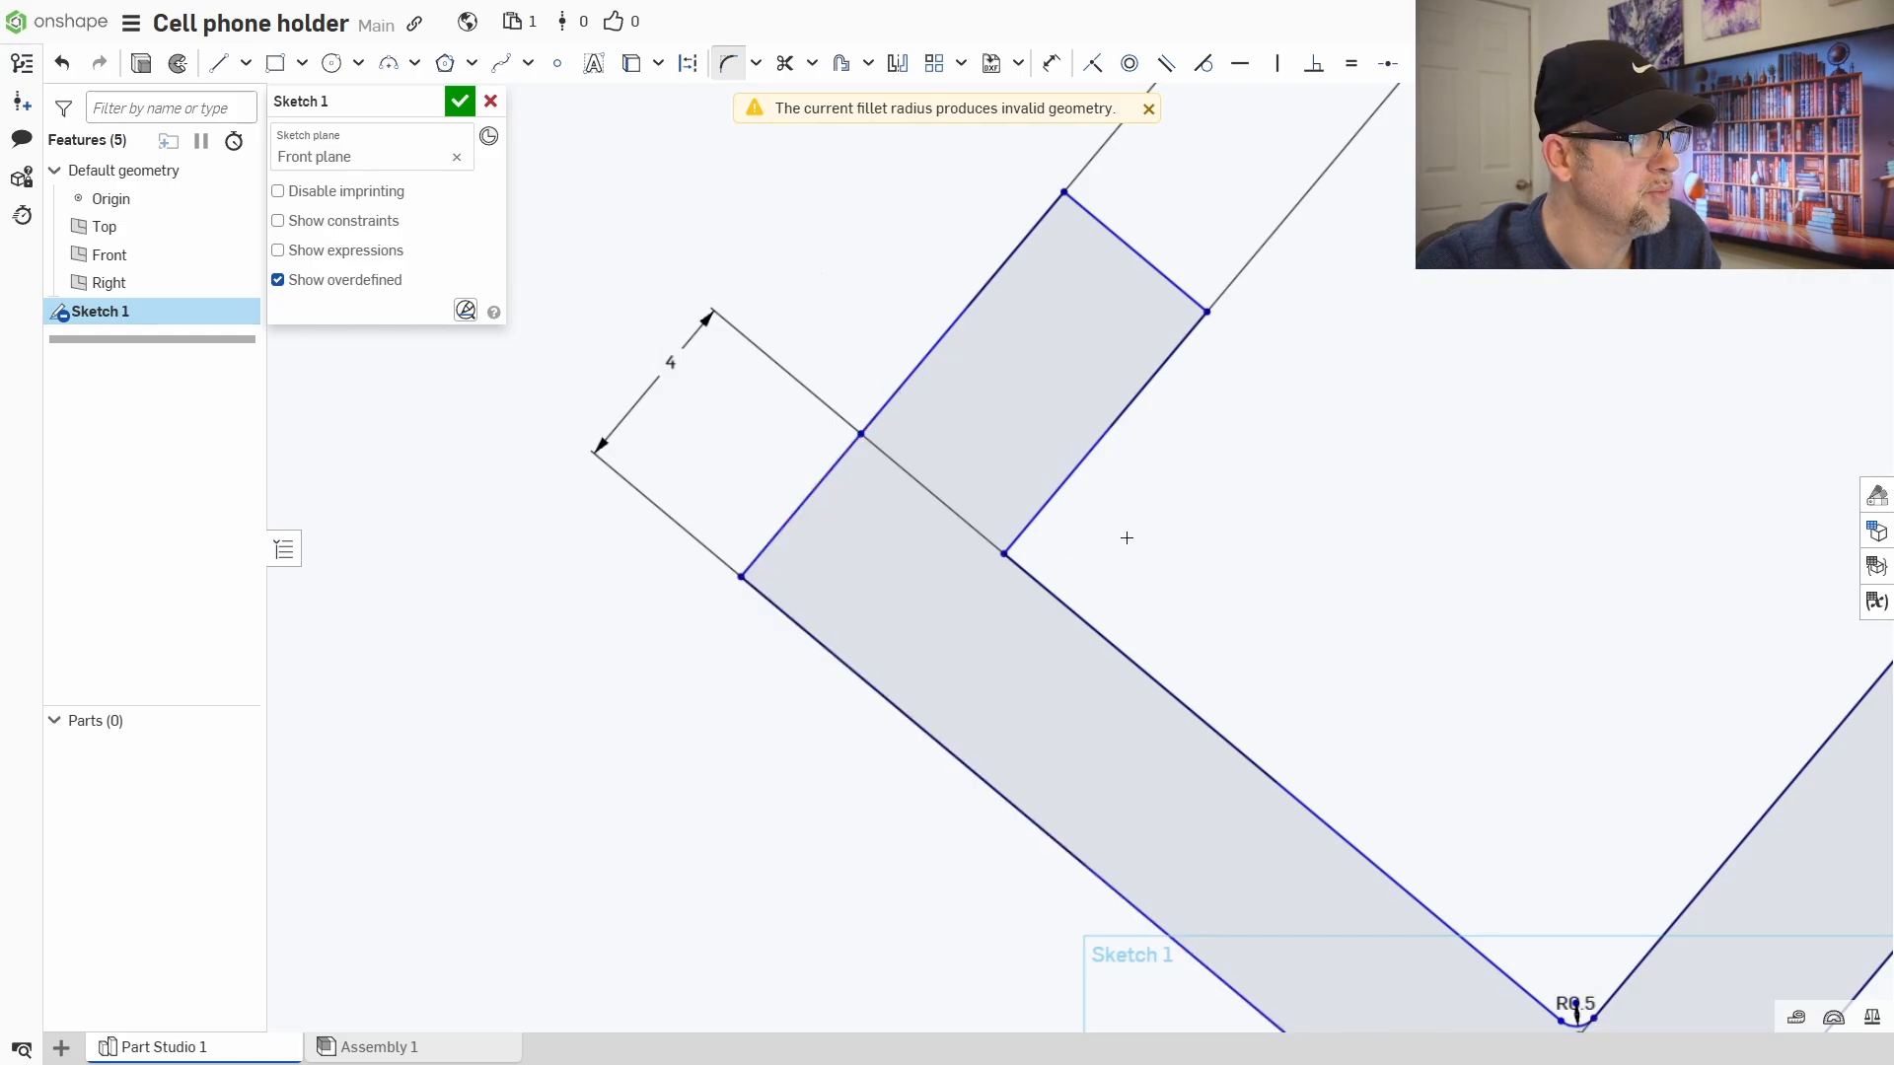
- Try once more to round the lip's outer corner with a 4.5 mm fillet
click(781, 540)
click(774, 605)
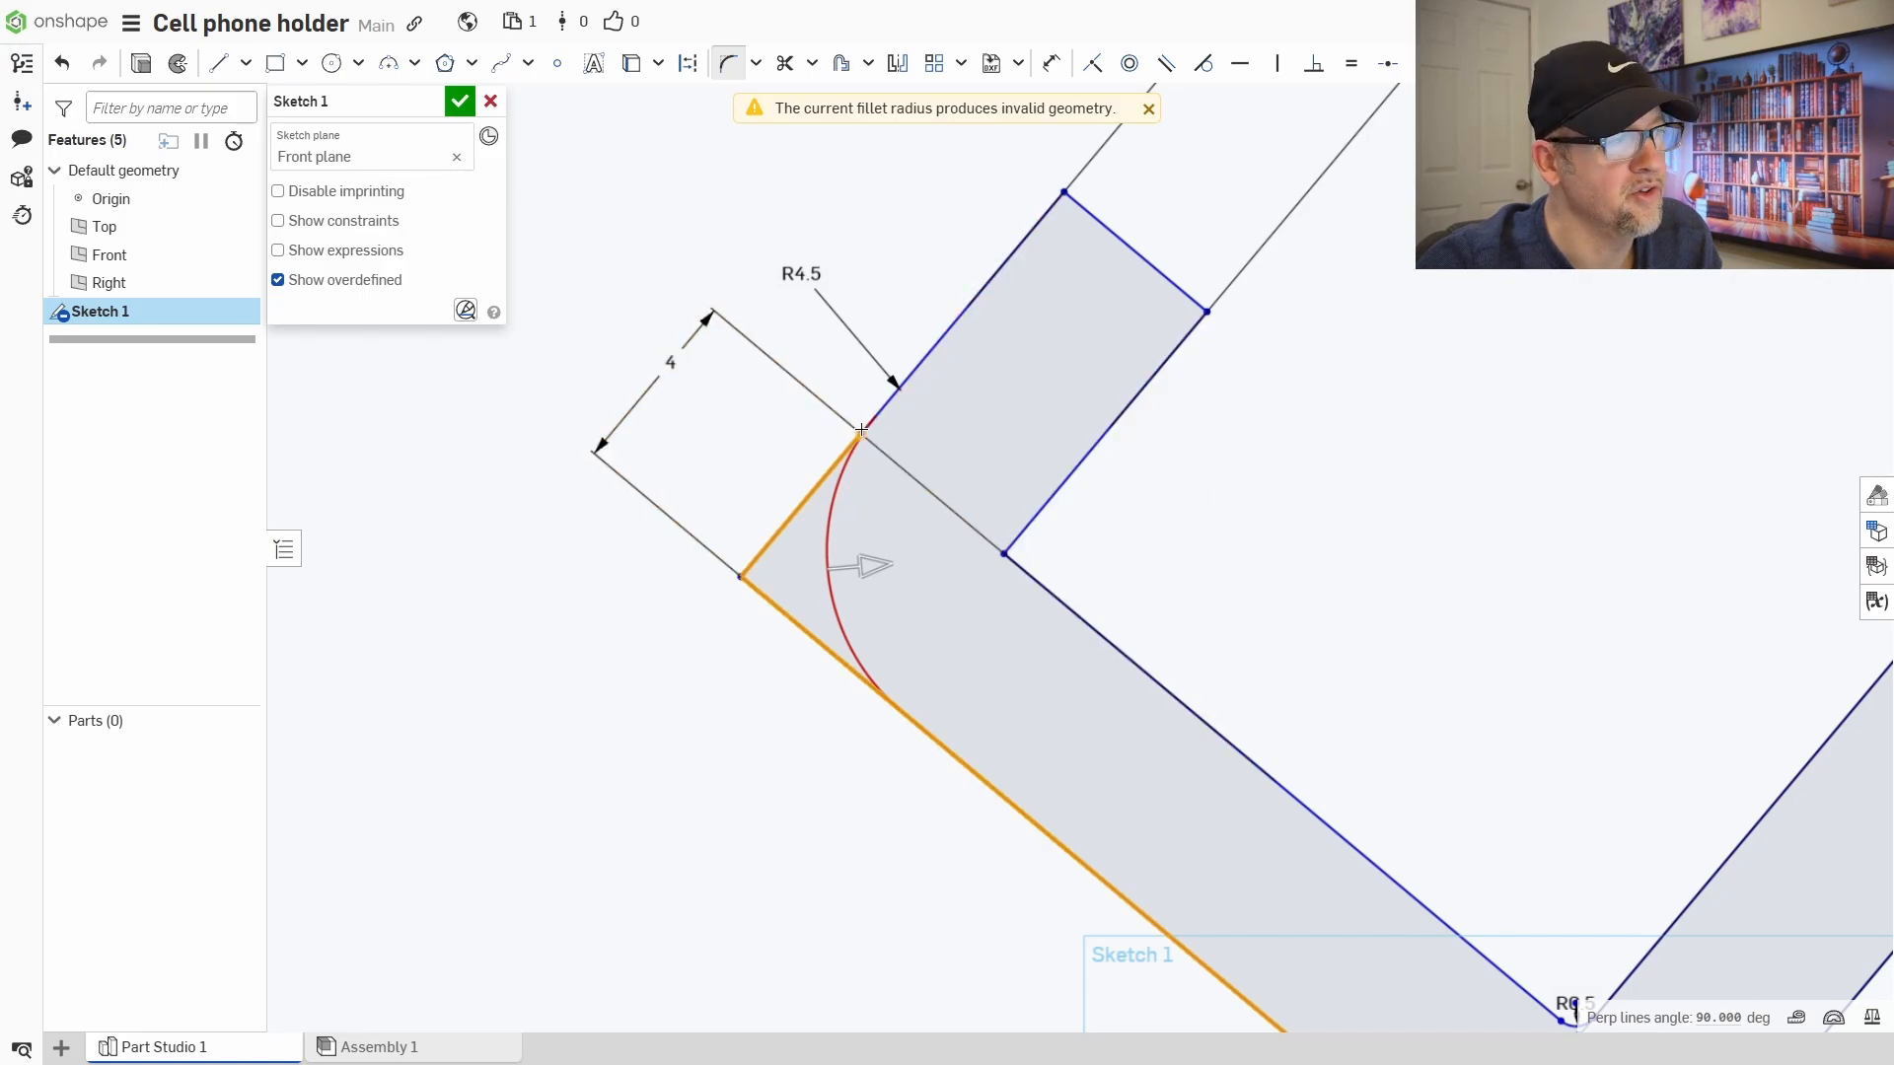
key(Escape)
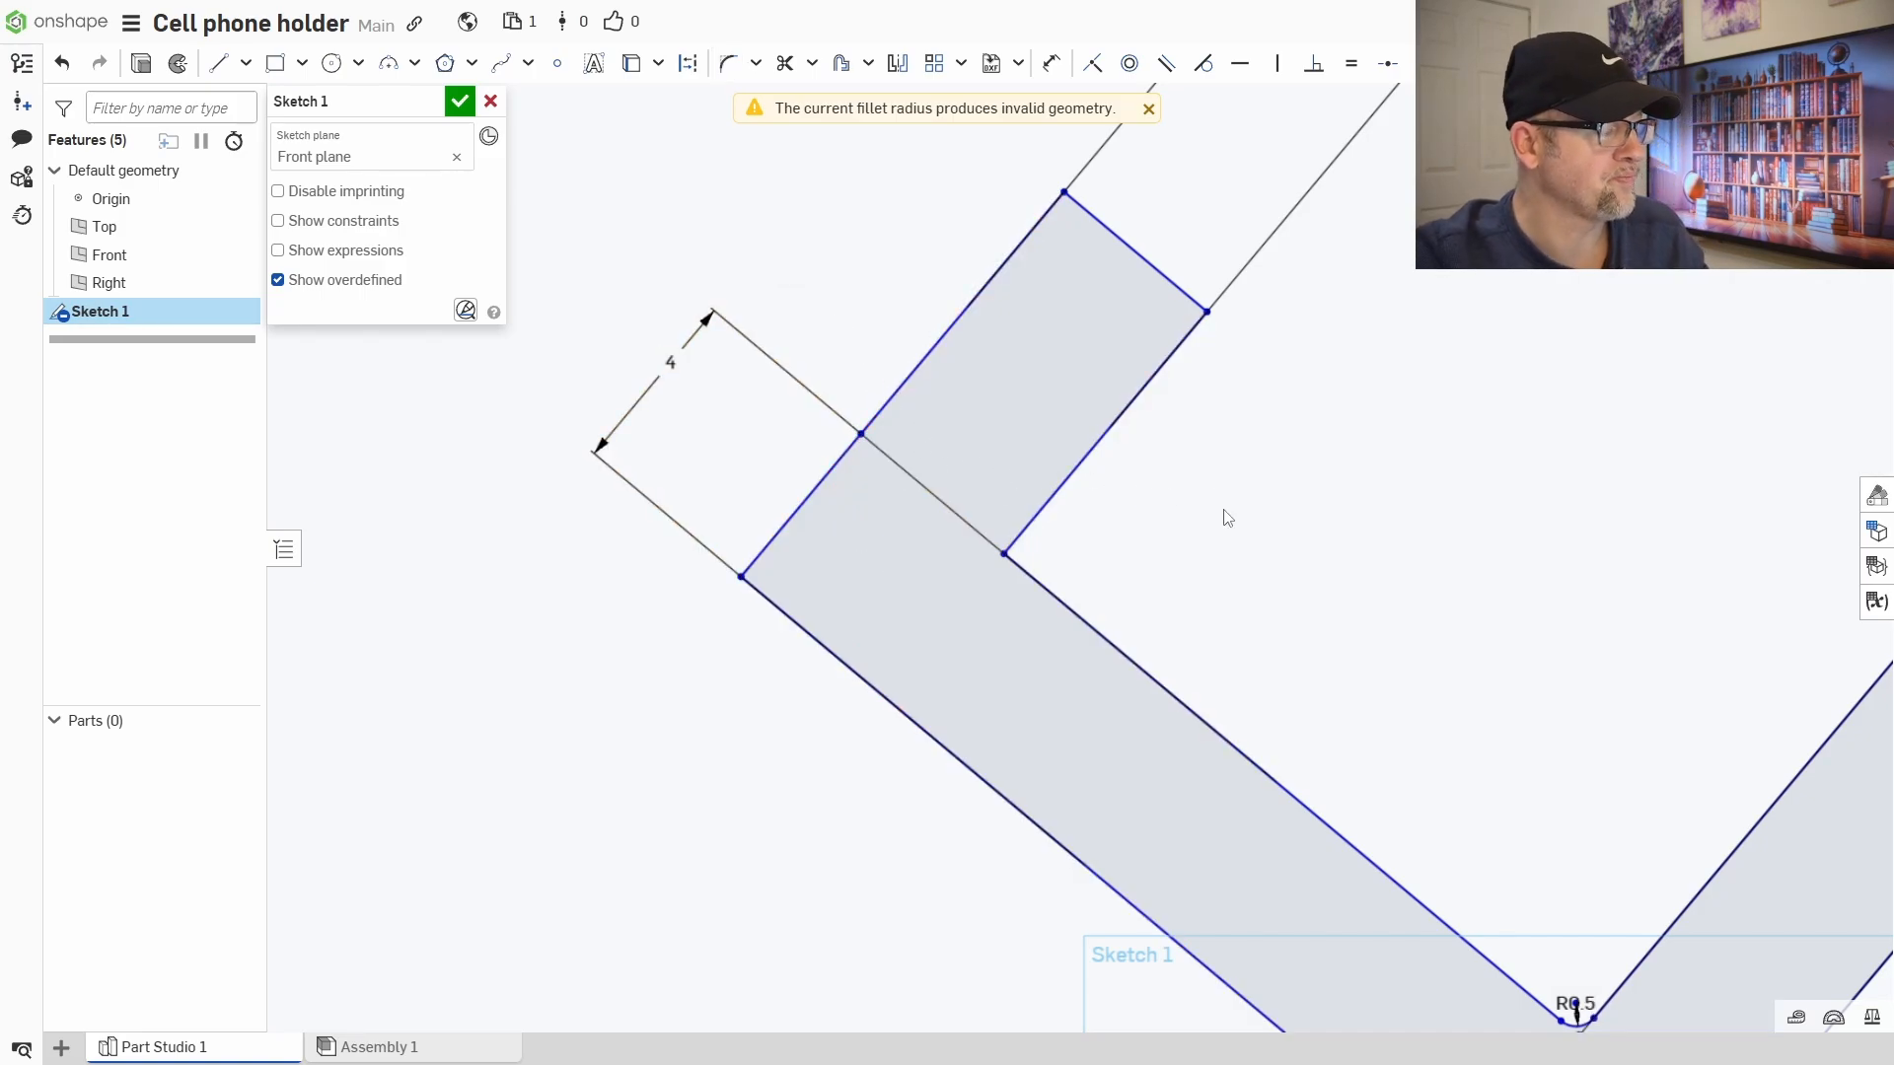
- Trim the lip's two collinear outer segments and redraw them as one line from the lip's tip to the short arm's outer corner
scroll(1254, 537, down, 2)
middle_drag(1341, 516, 1288, 507)
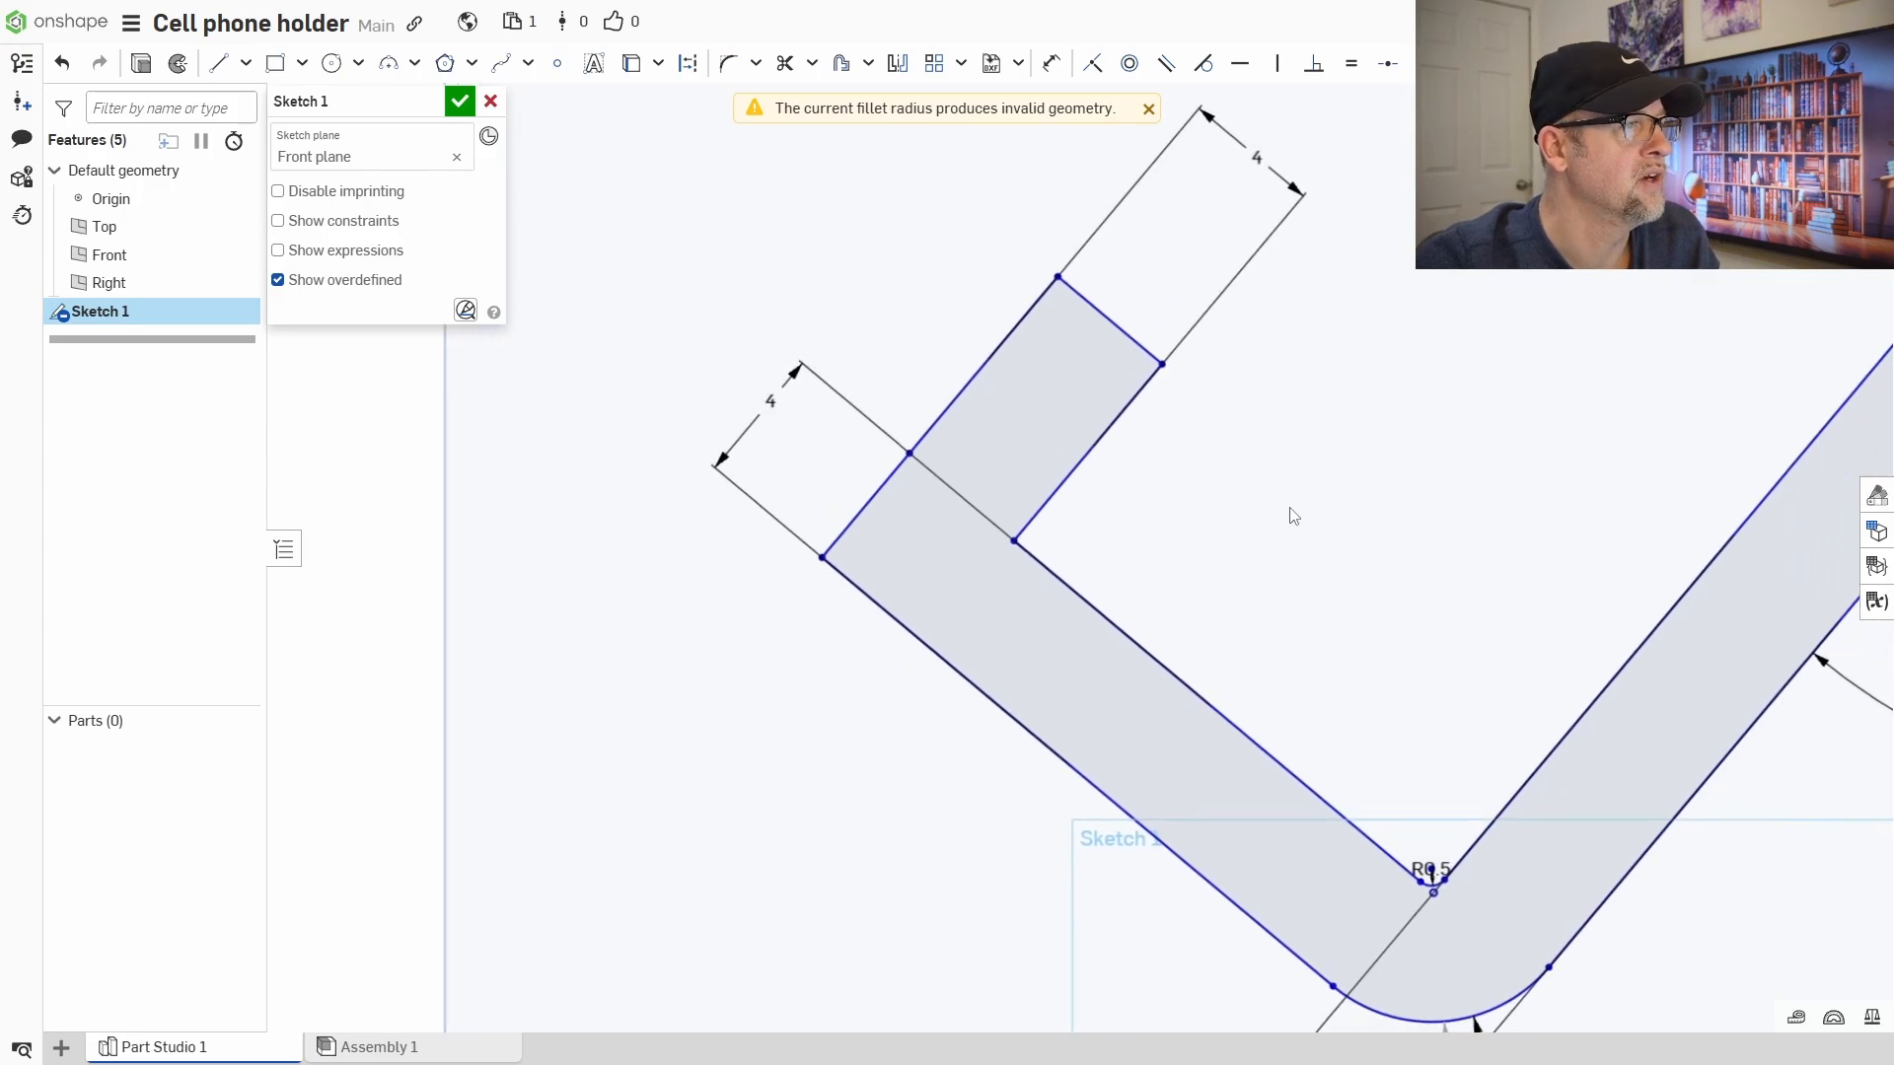
scroll(1288, 507, up, 1)
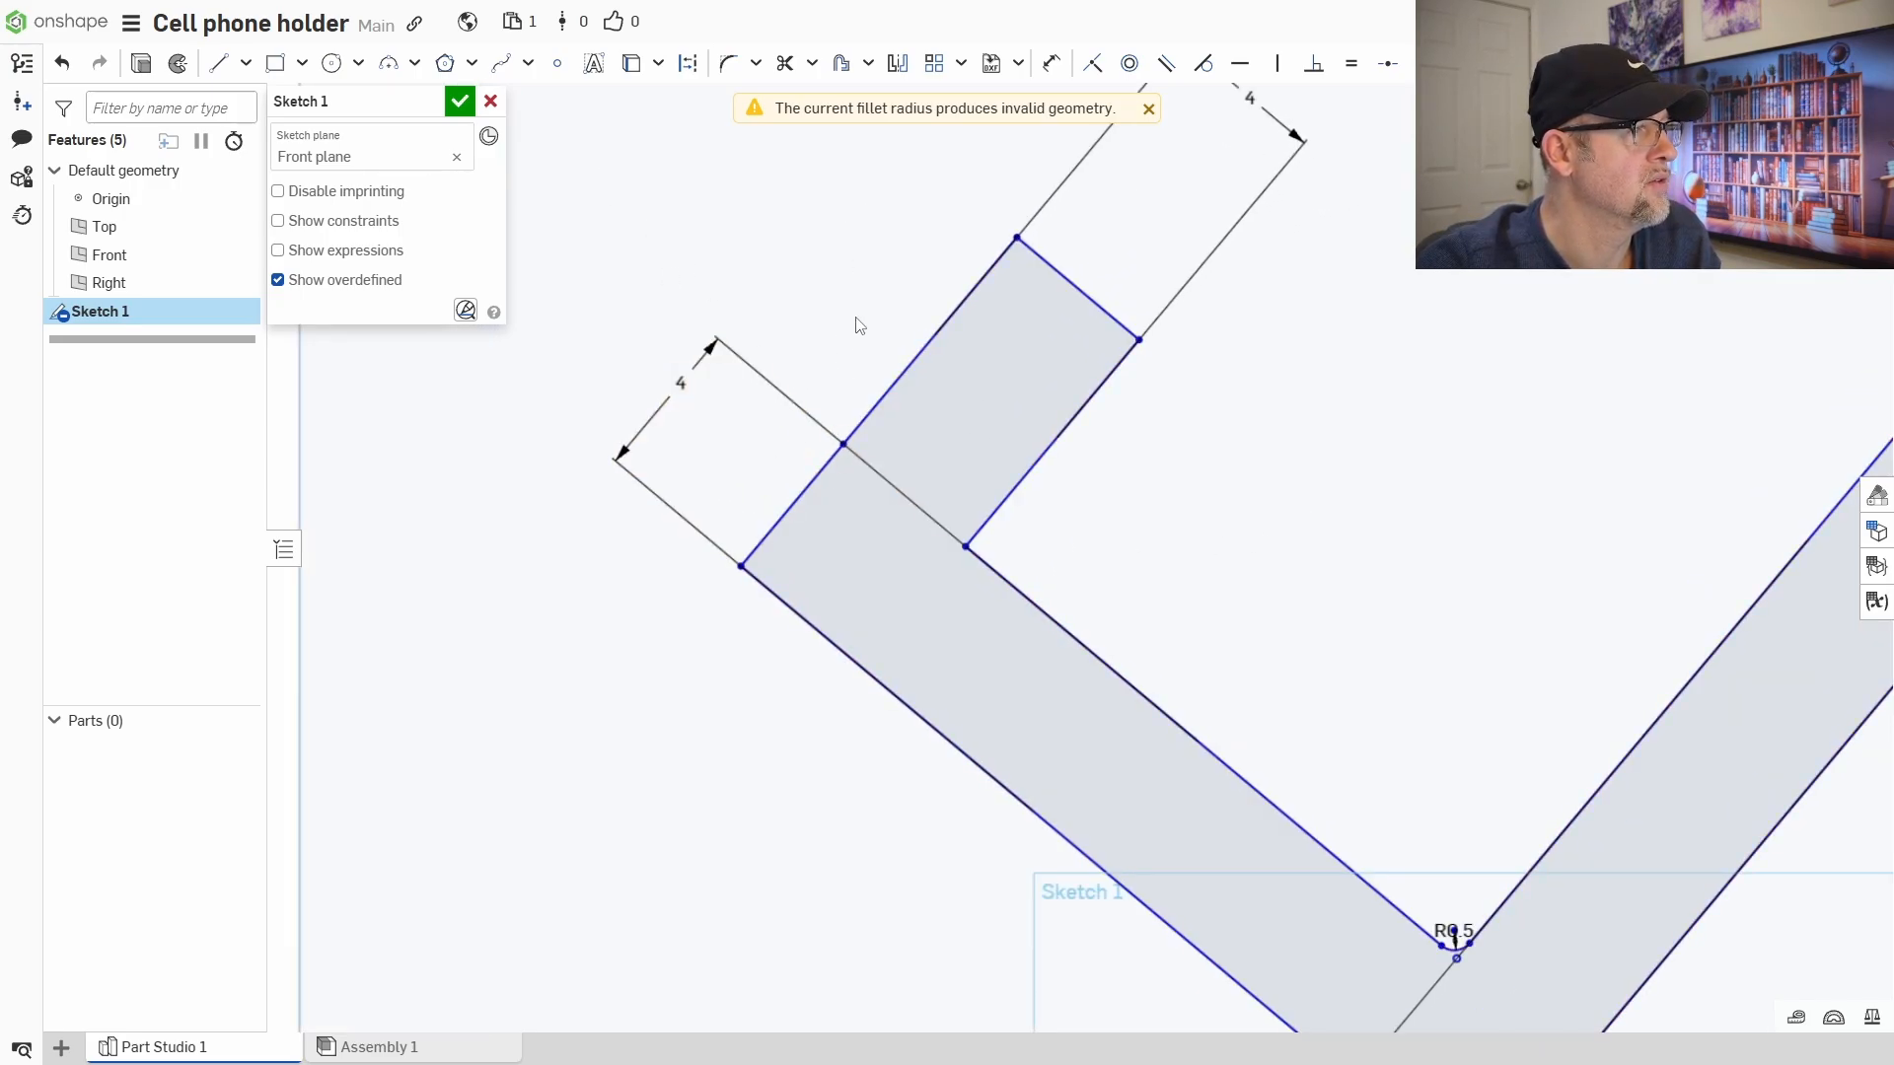
click(811, 65)
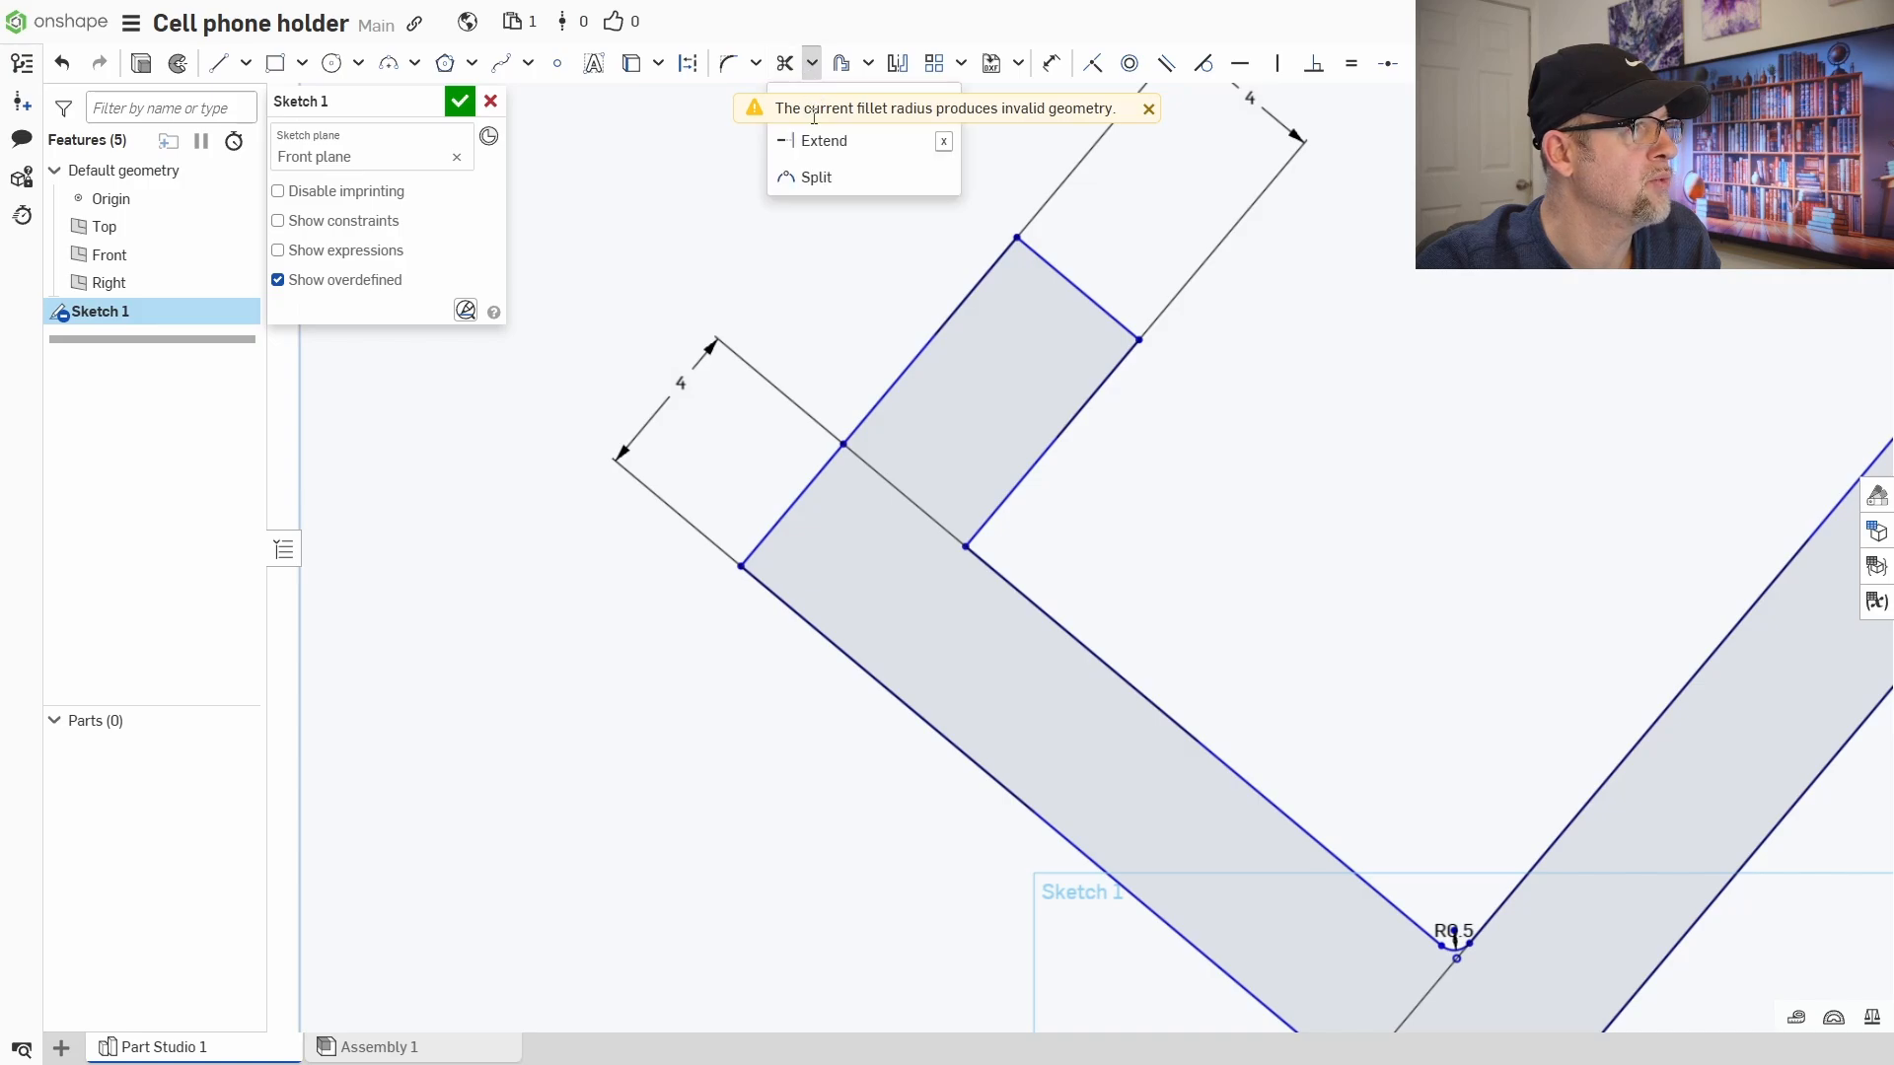
click(1149, 109)
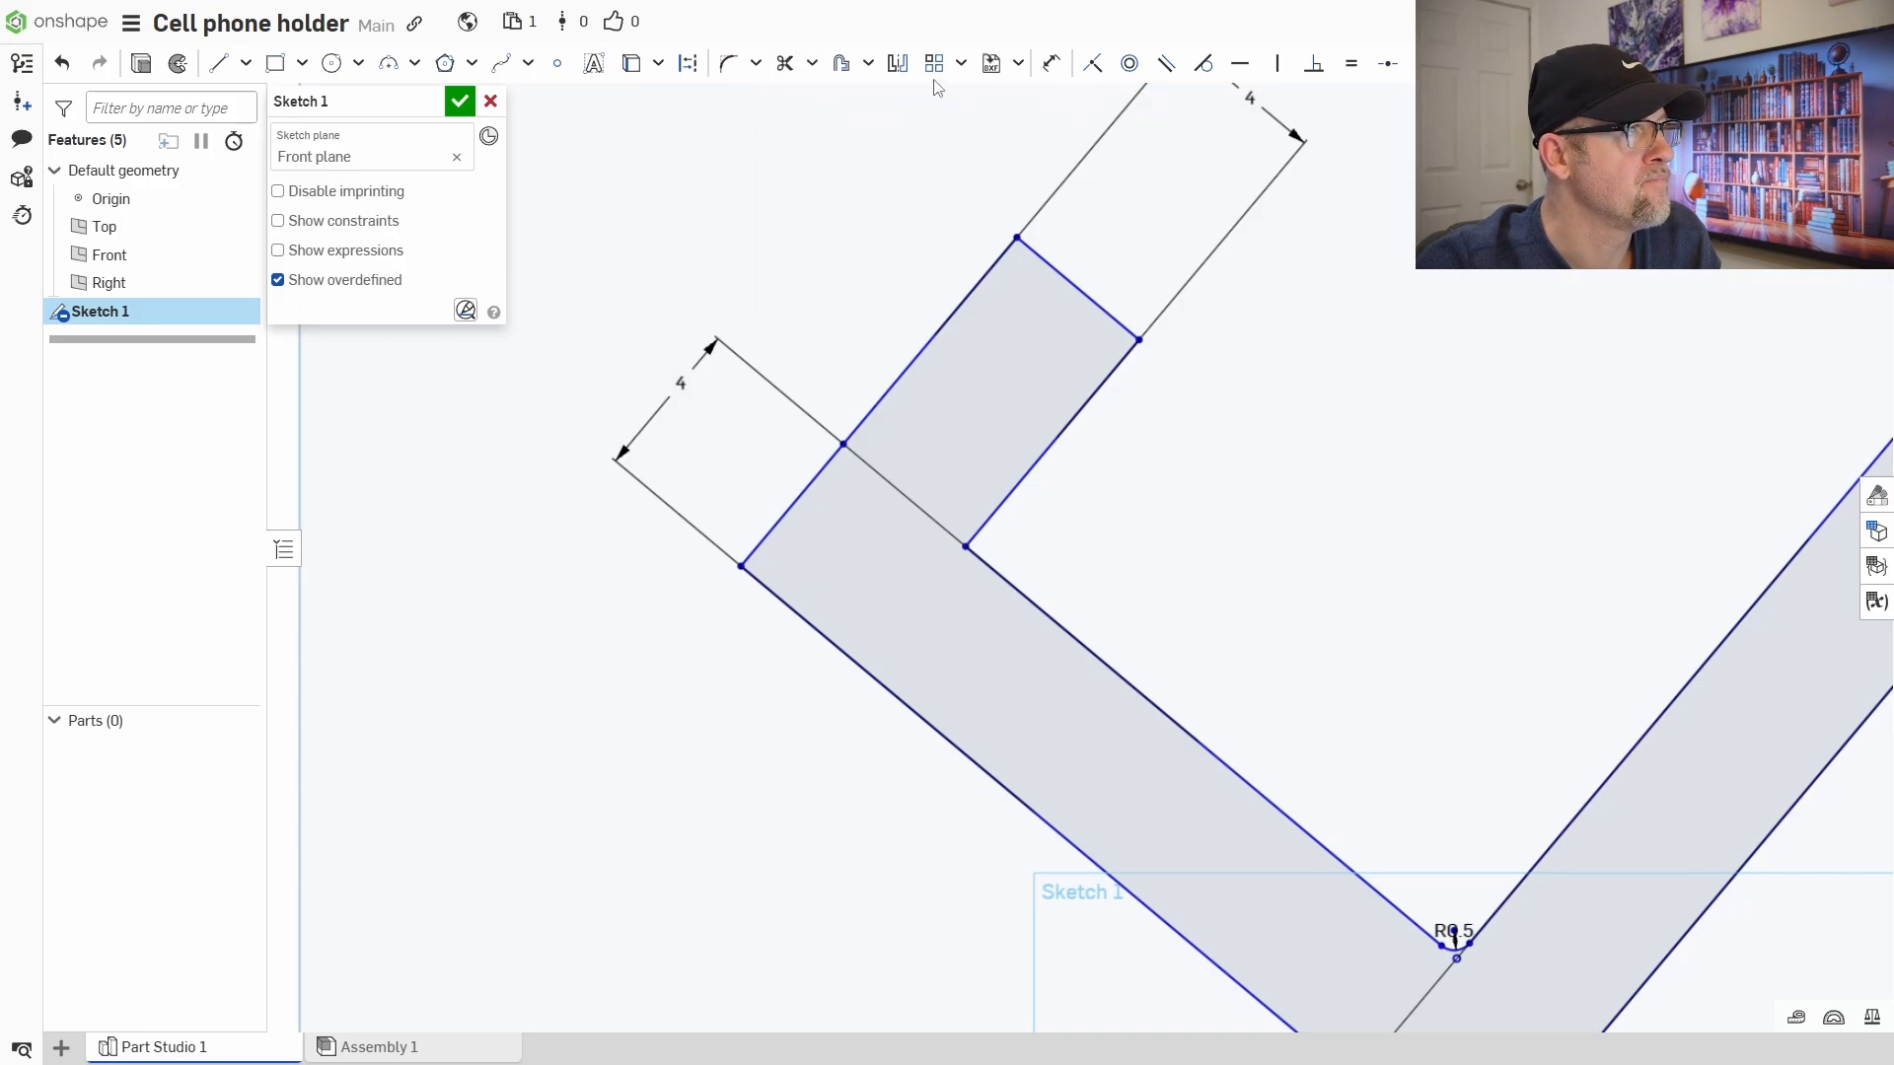
click(811, 63)
click(794, 97)
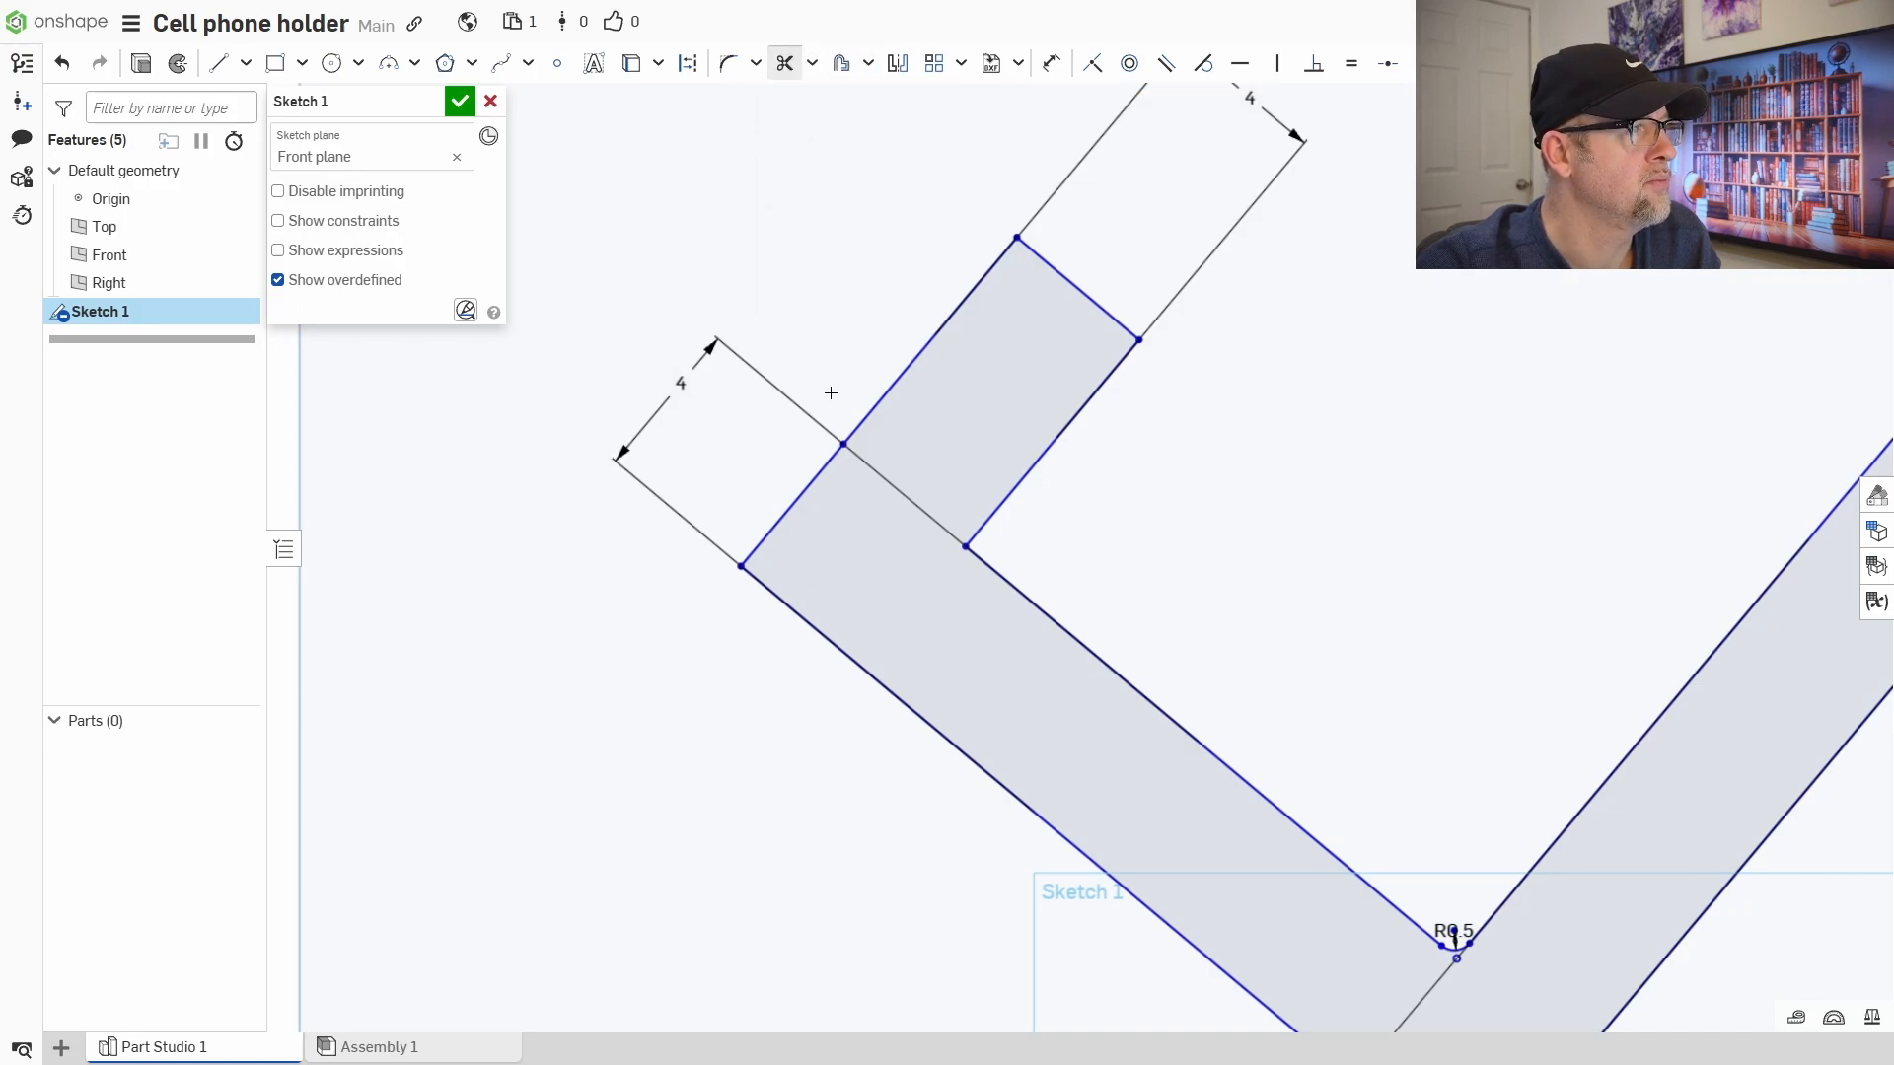
click(847, 445)
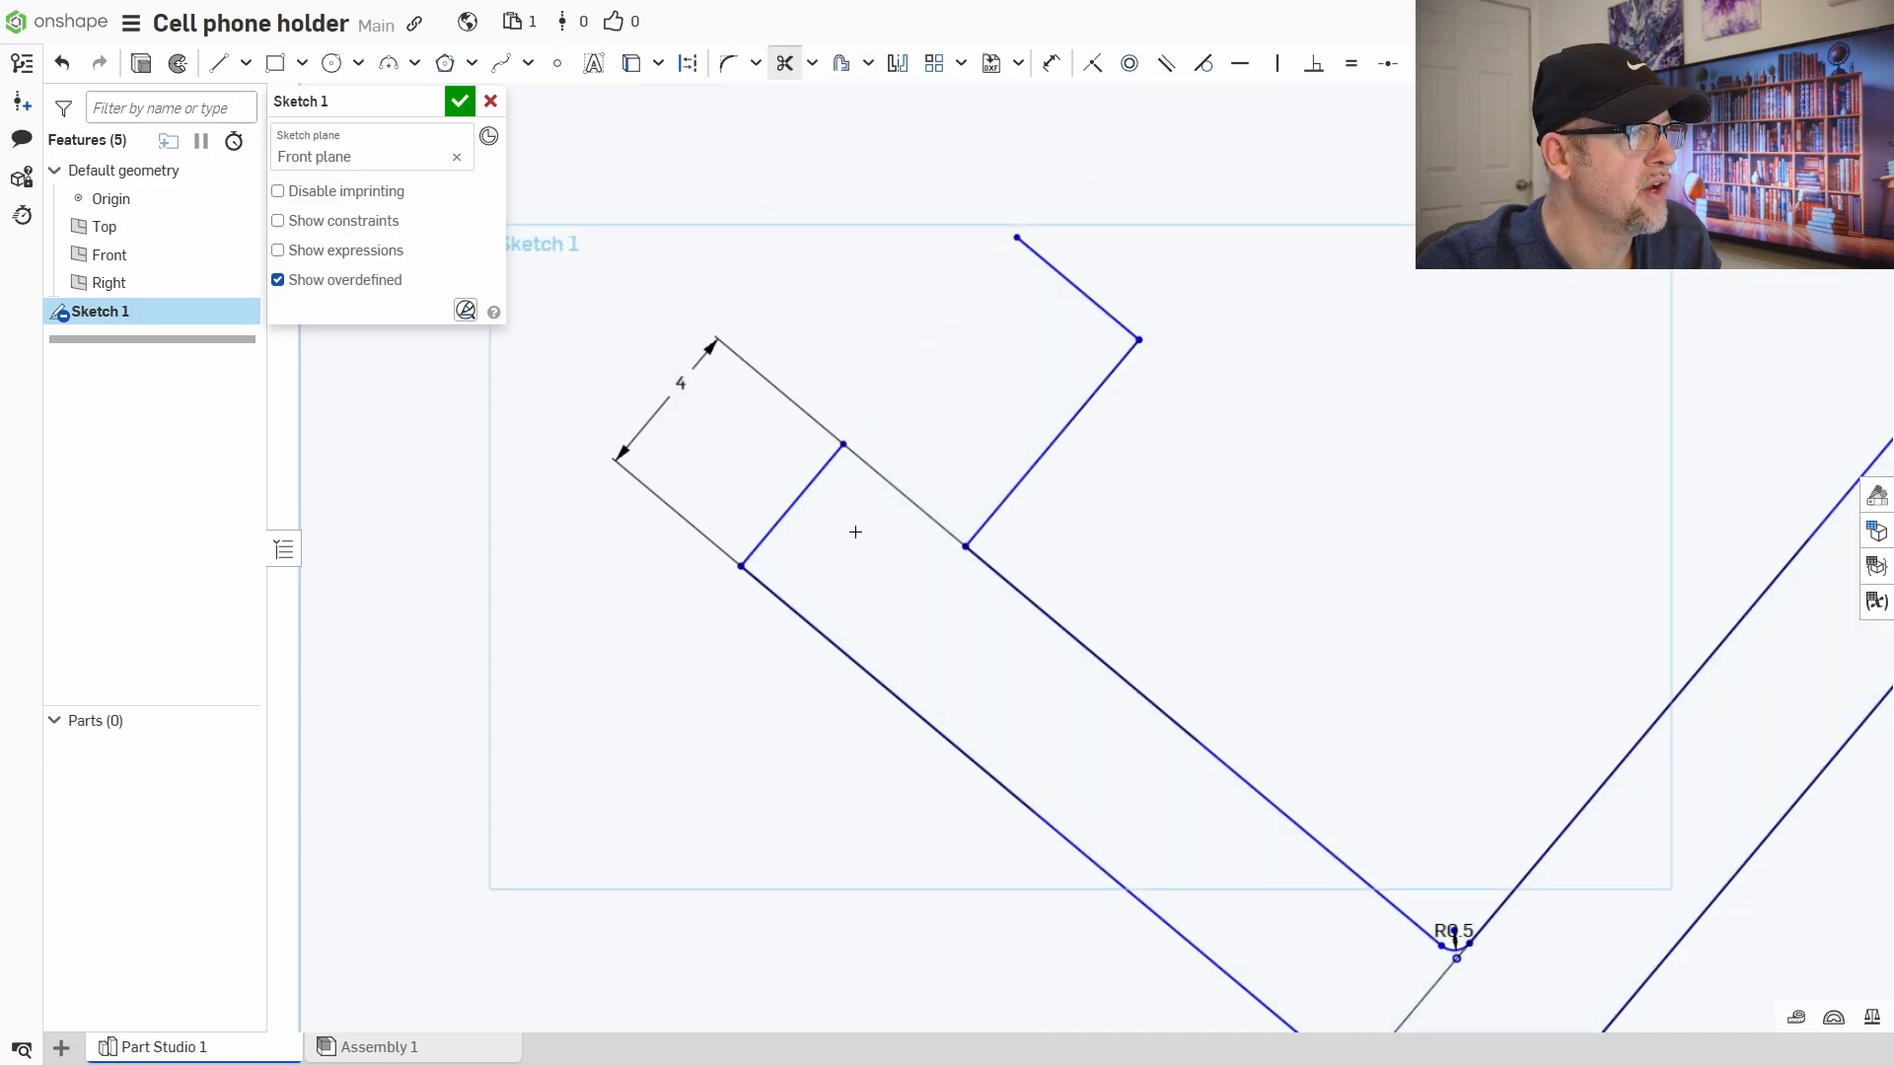
click(830, 460)
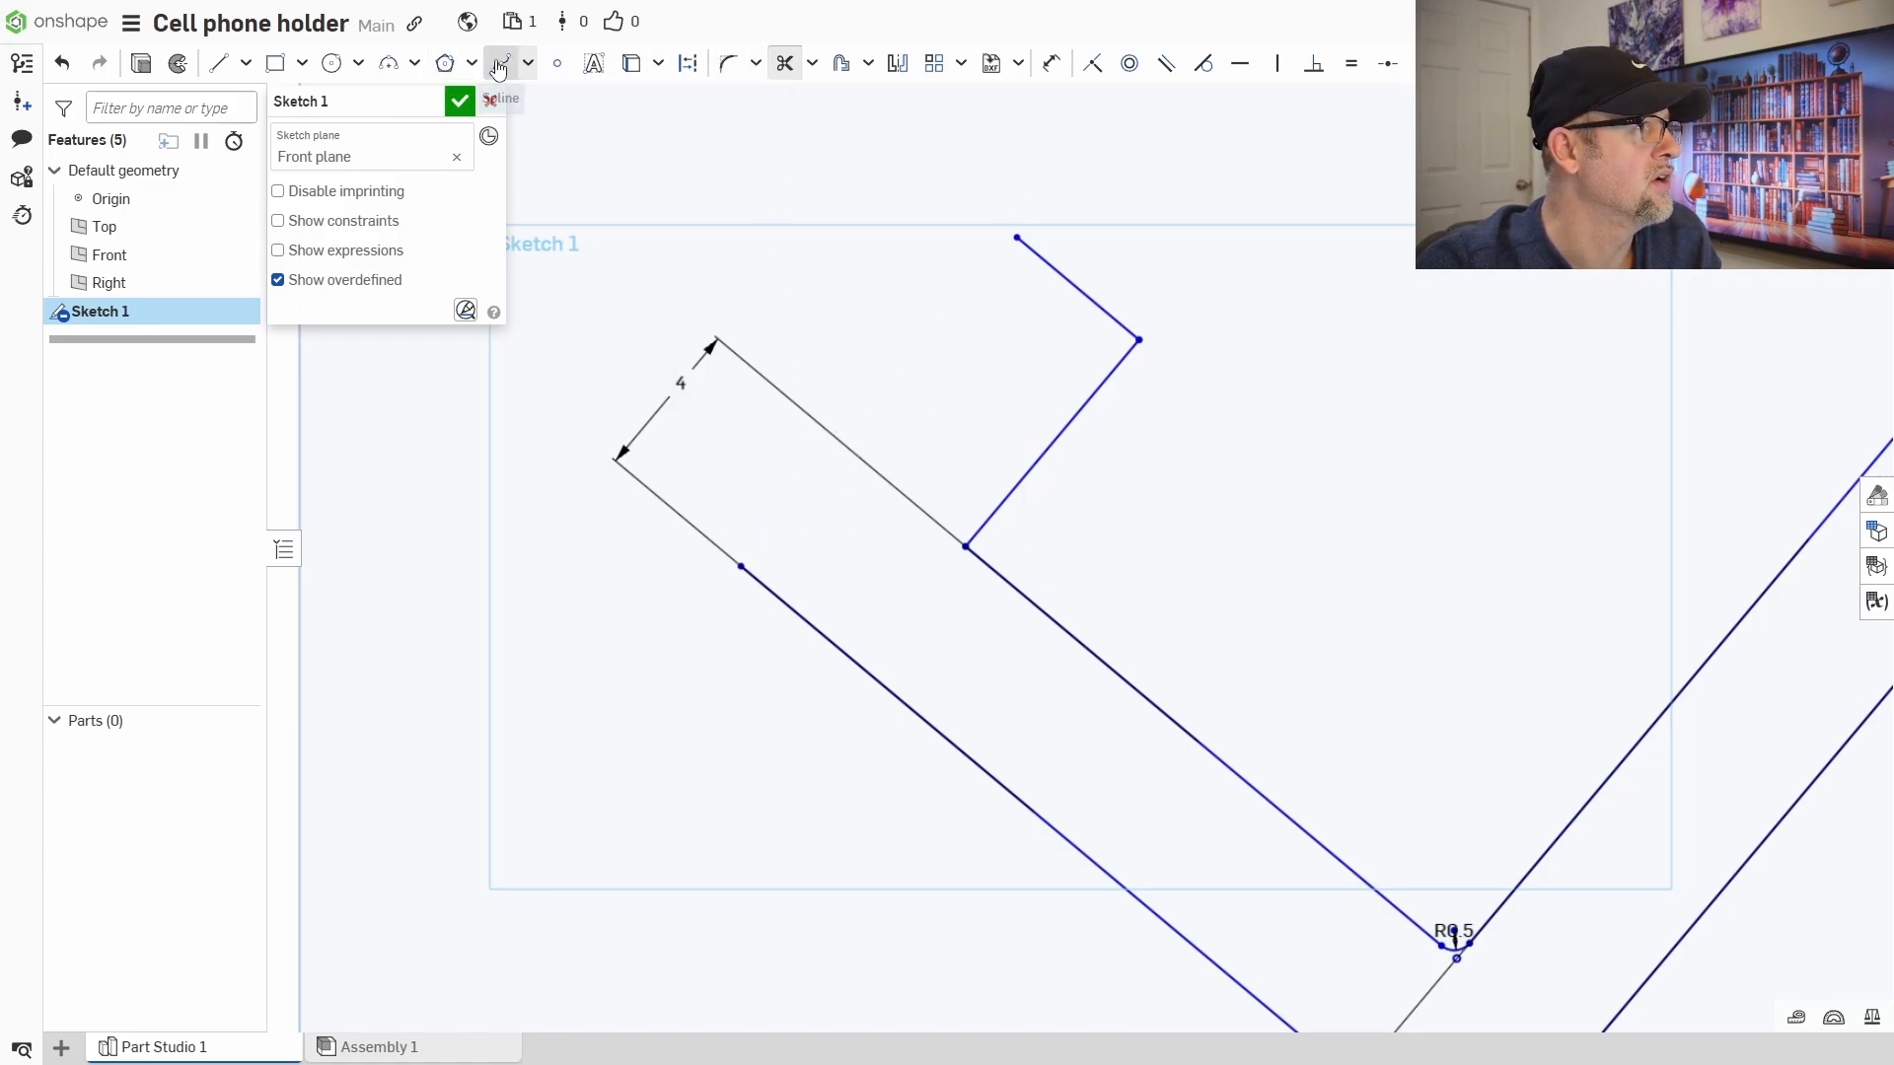
click(225, 67)
mouse_move(1017, 238)
mouse_down()
mouse_move(973, 317)
mouse_move(740, 566)
mouse_up()
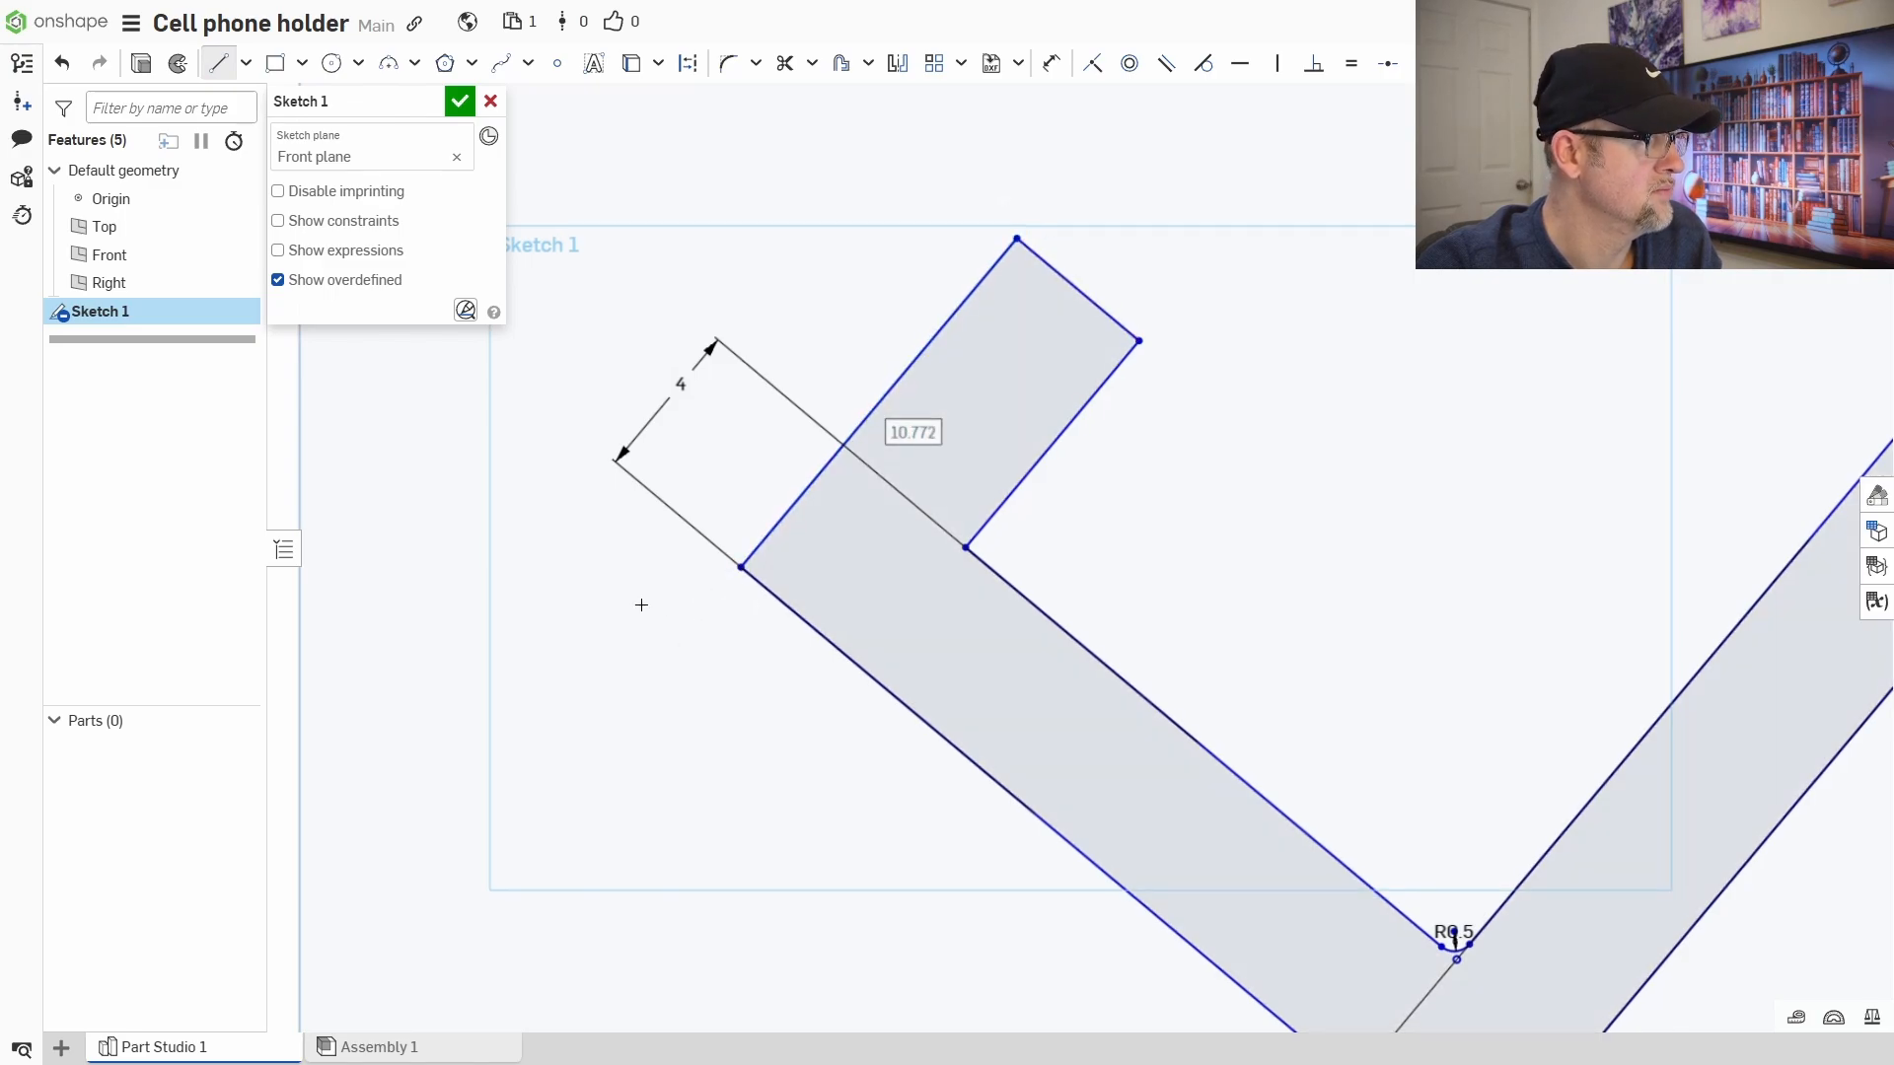
click(529, 64)
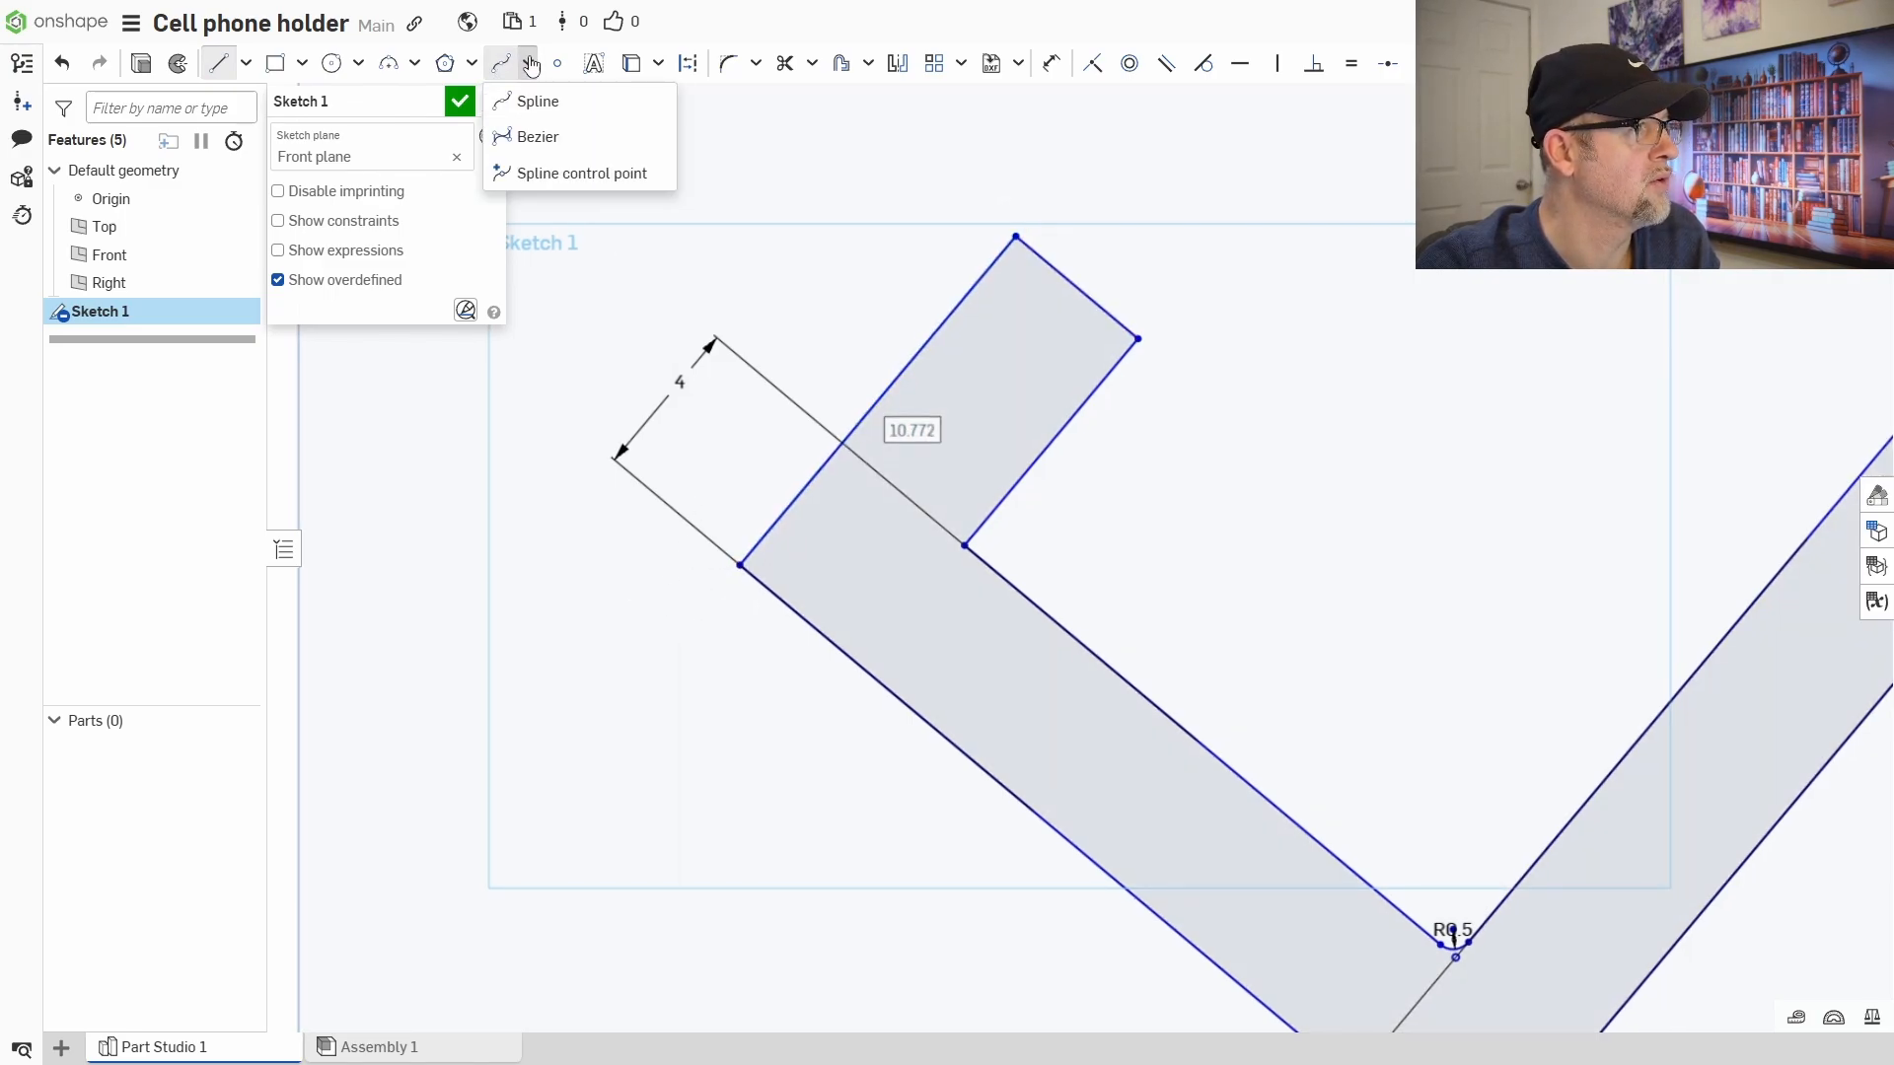
click(1355, 455)
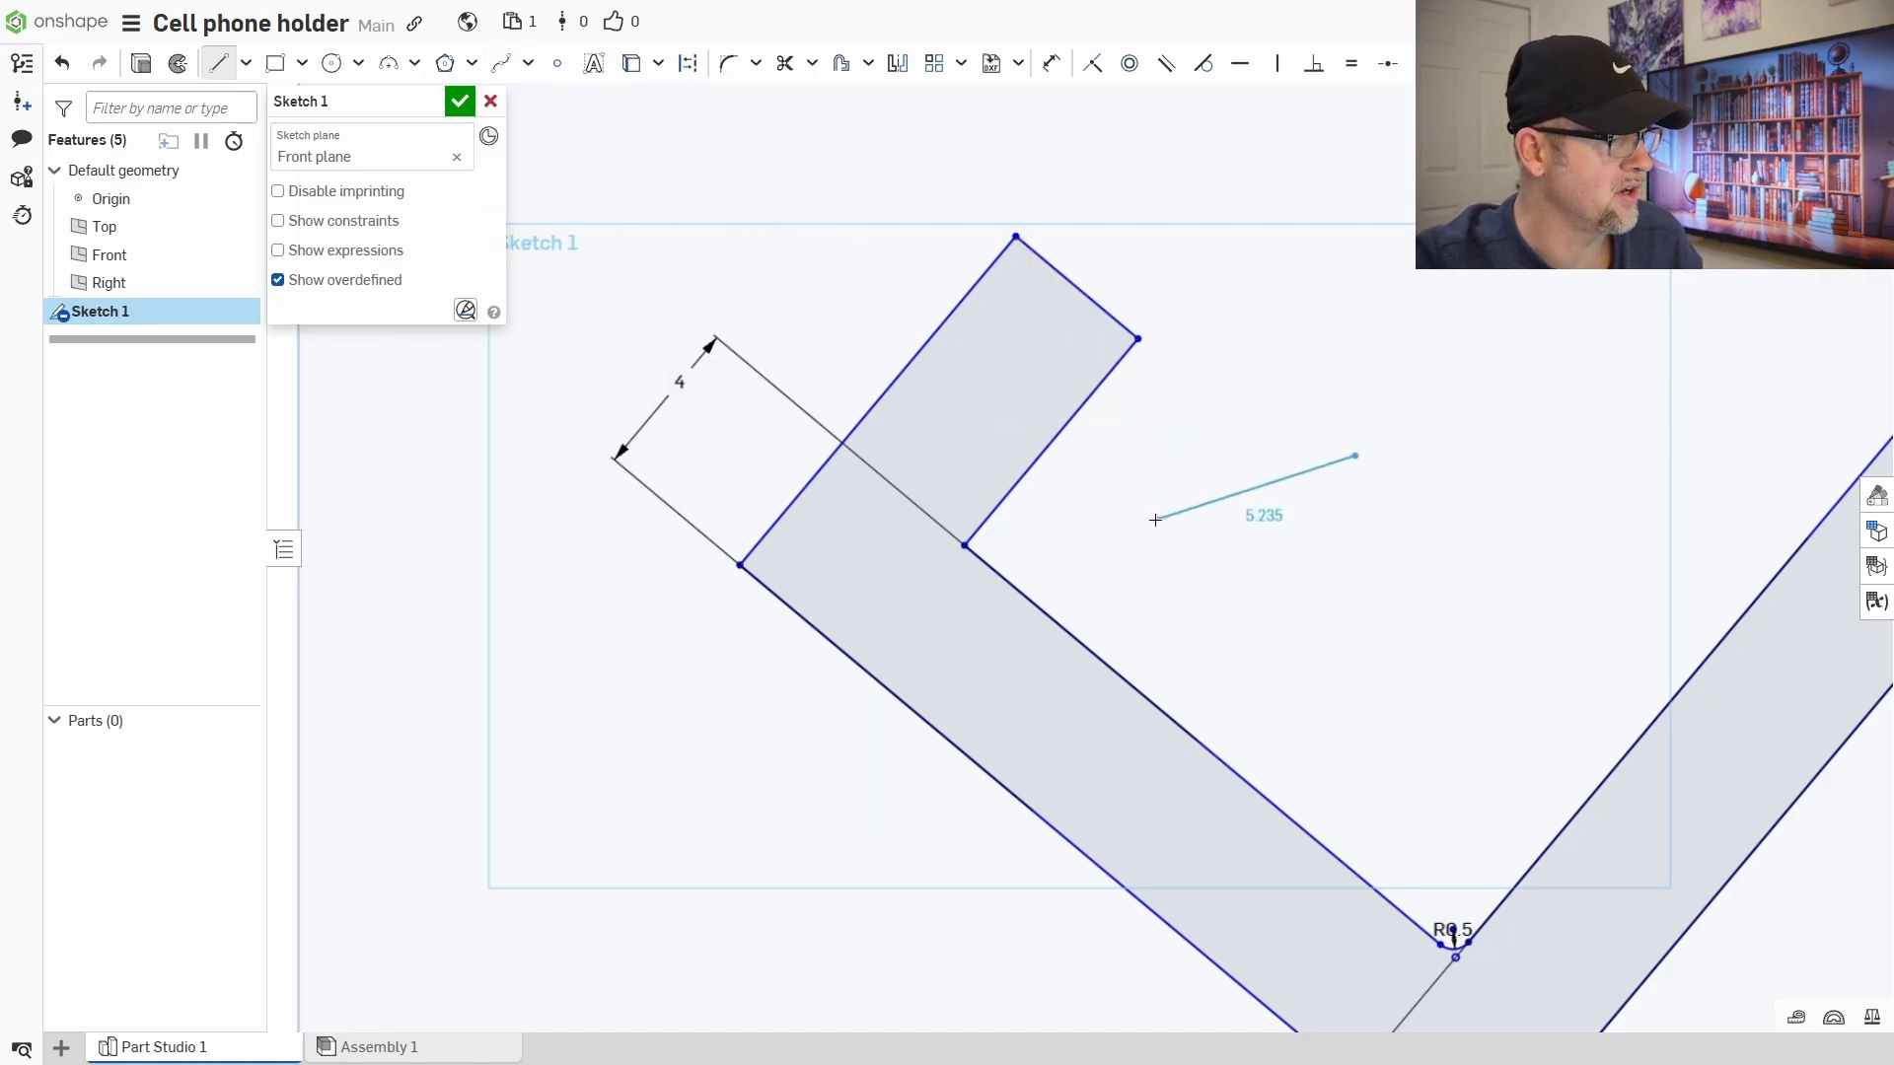
key(Escape)
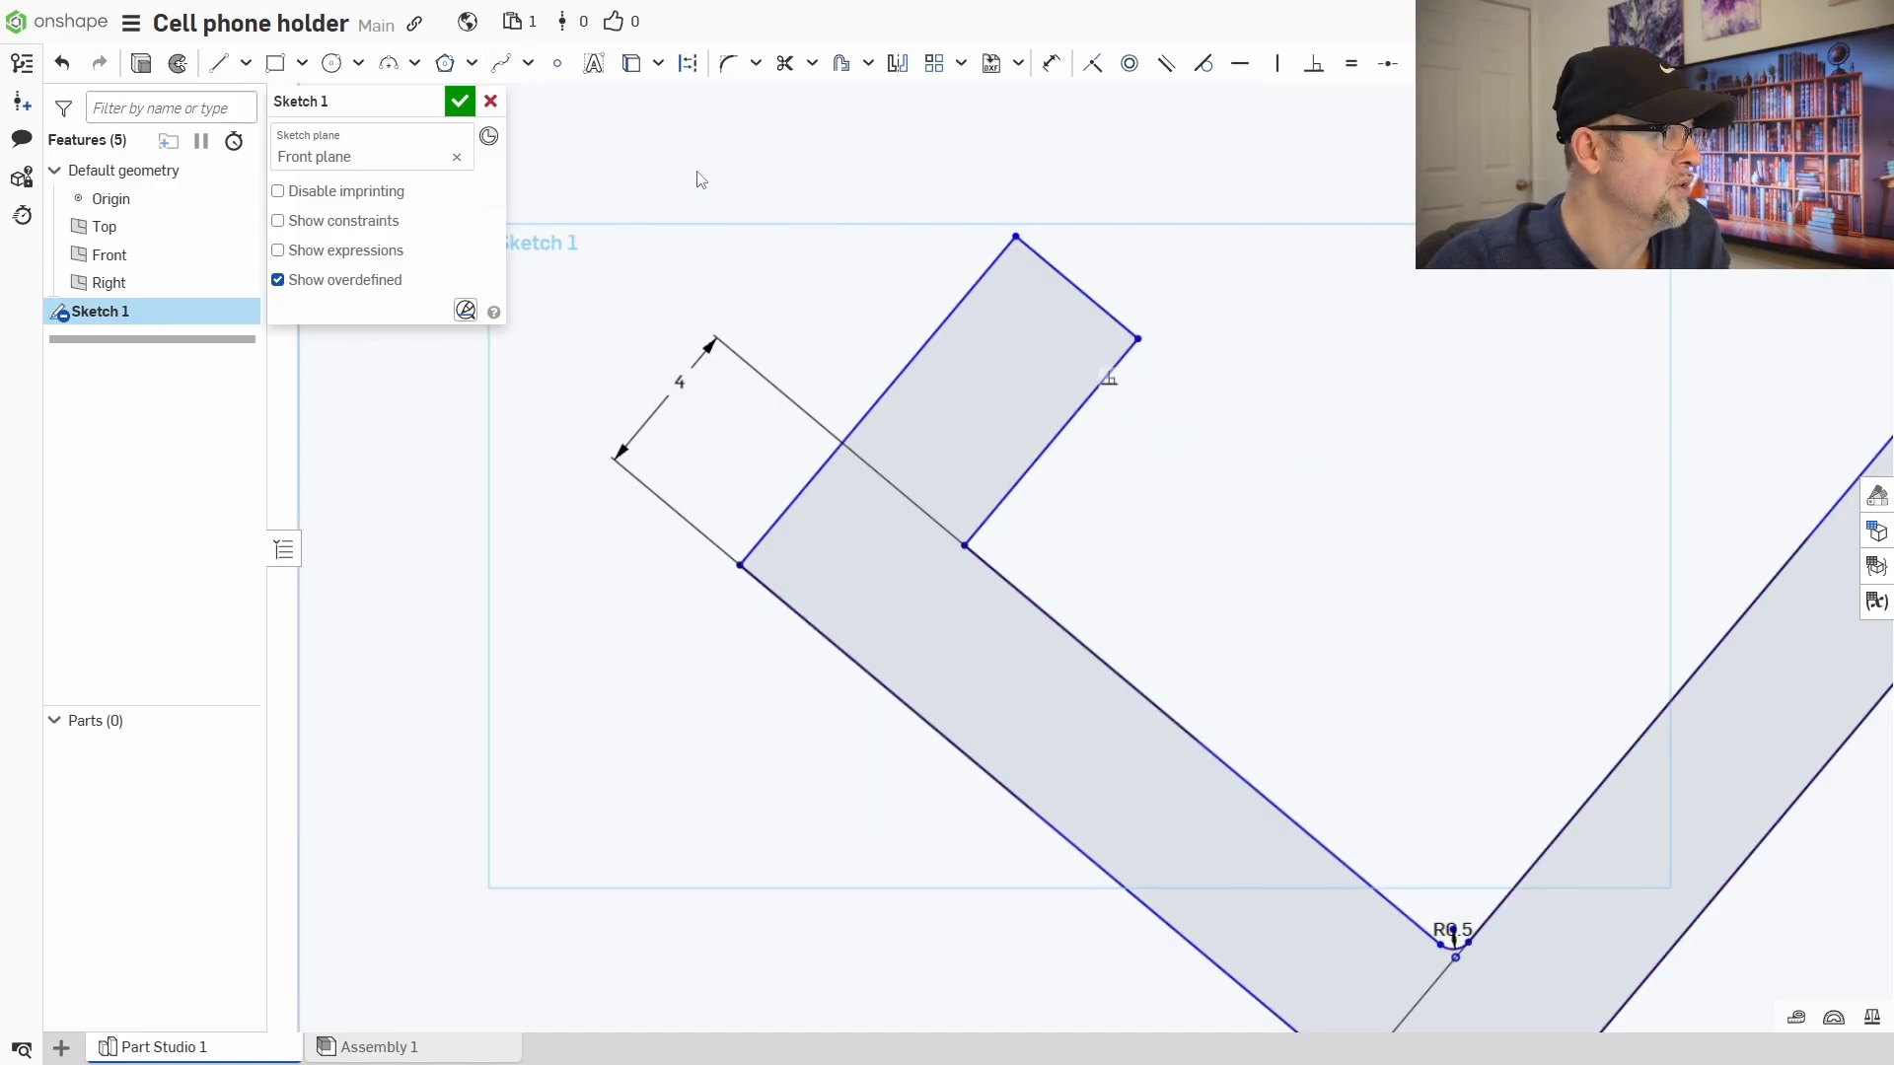
click(473, 65)
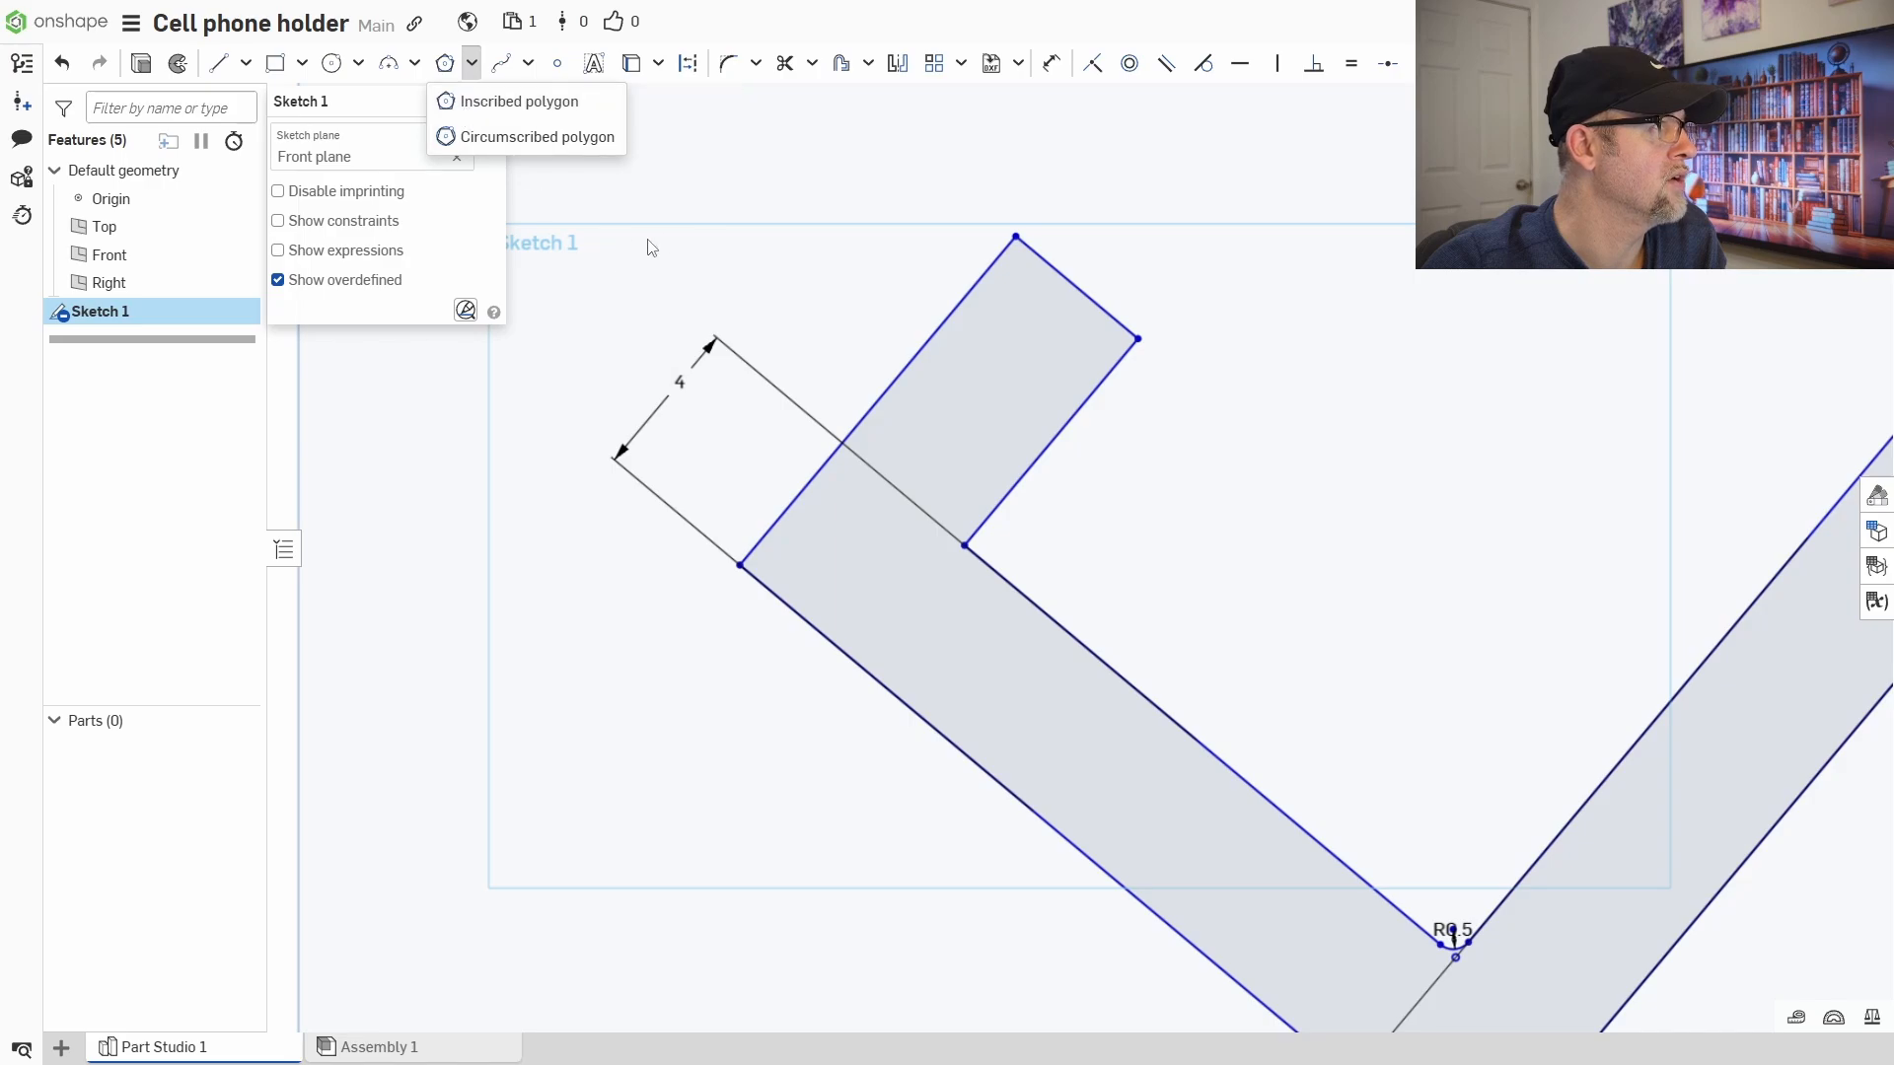
click(600, 300)
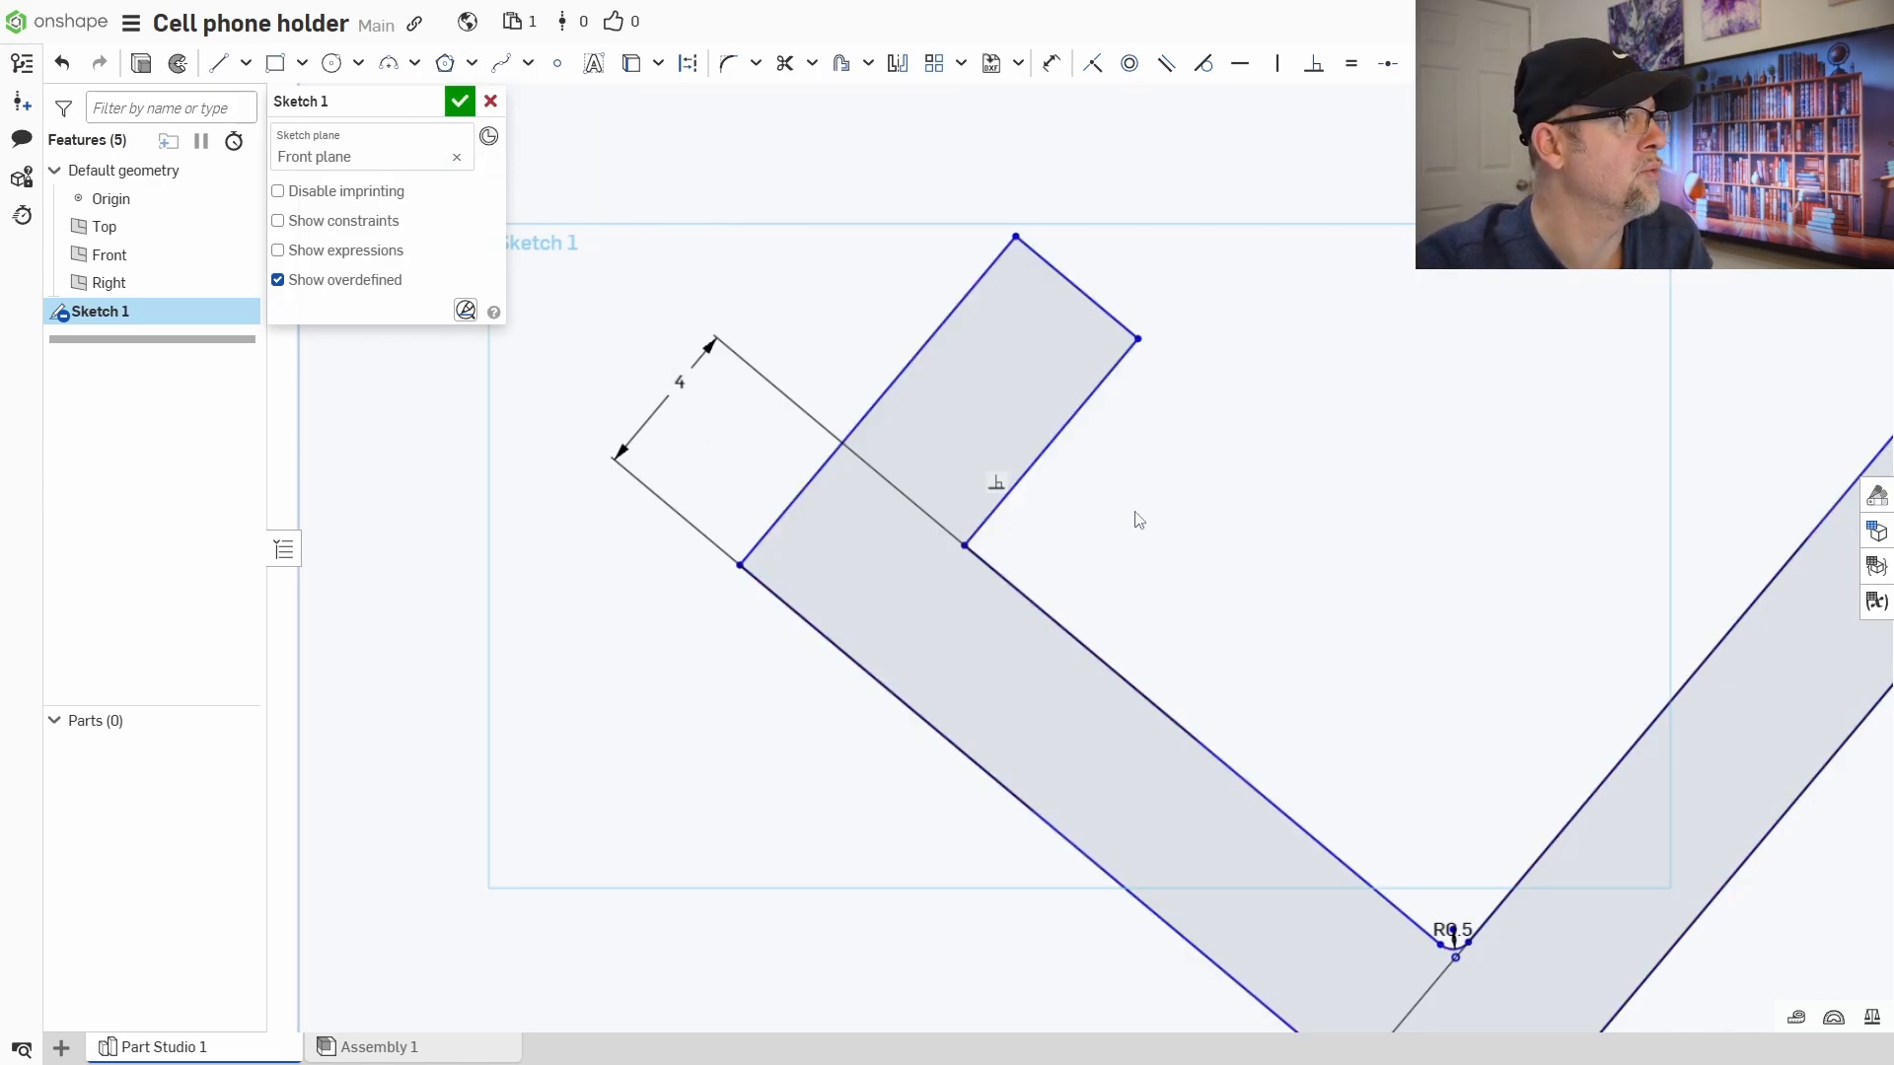
- Fillet the outer corner between the lip and the short arm with a 4.5 mm radius
mouse_move(1258, 520)
middle_down()
mouse_move(1188, 523)
mouse_move(1170, 564)
middle_up()
scroll(1102, 518, down, 5)
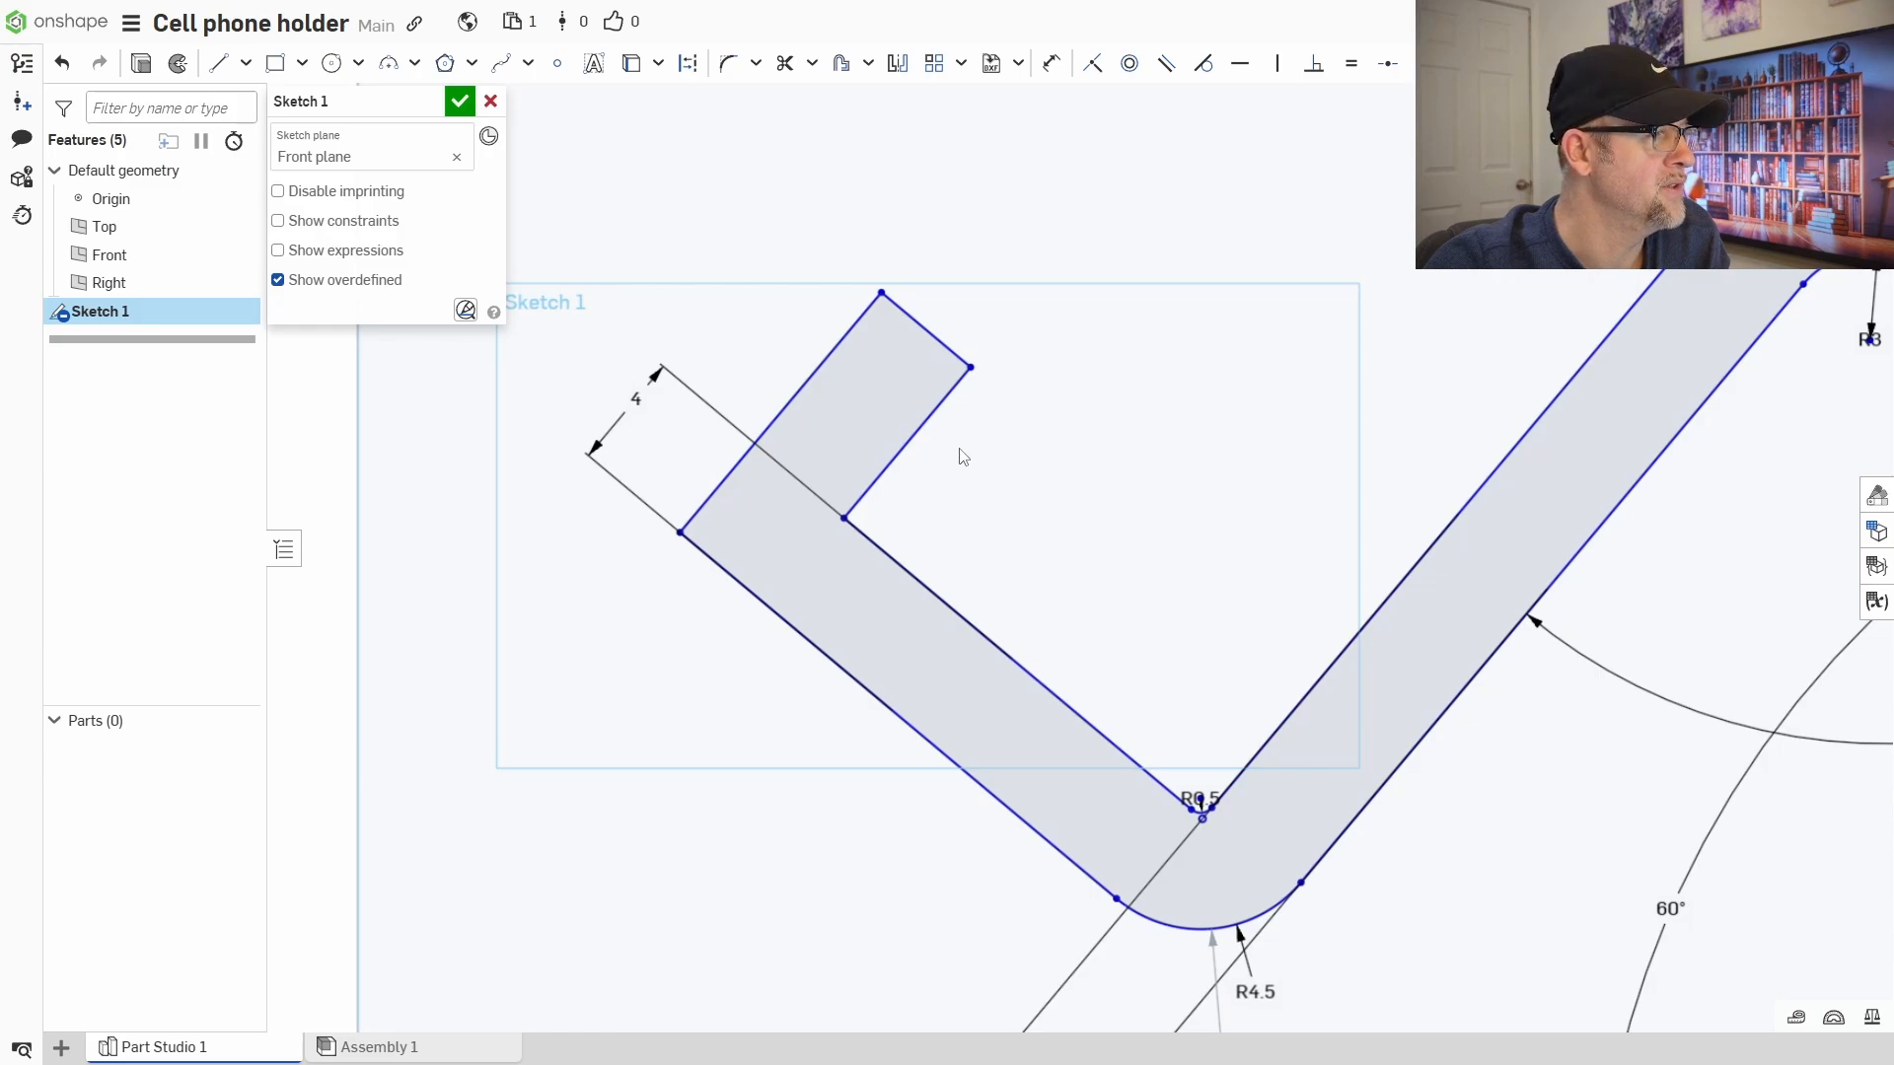
click(727, 63)
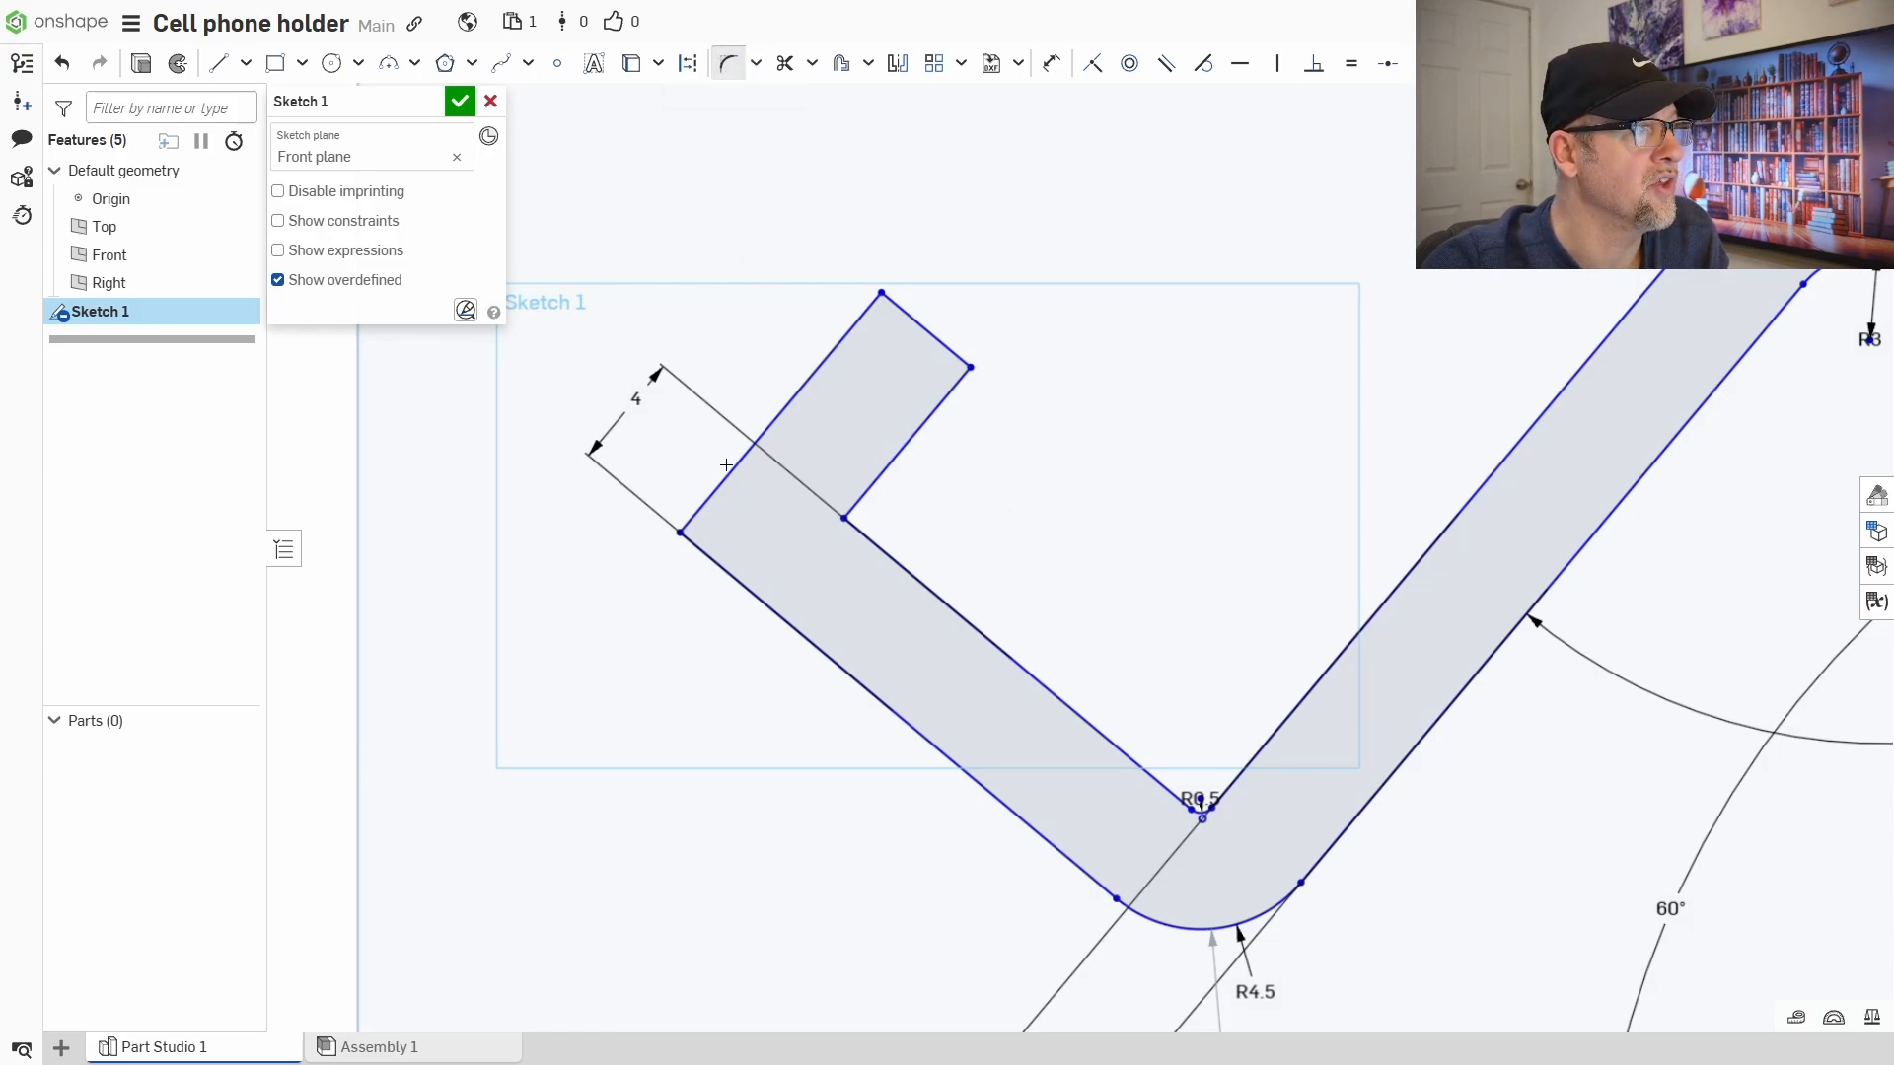
click(683, 533)
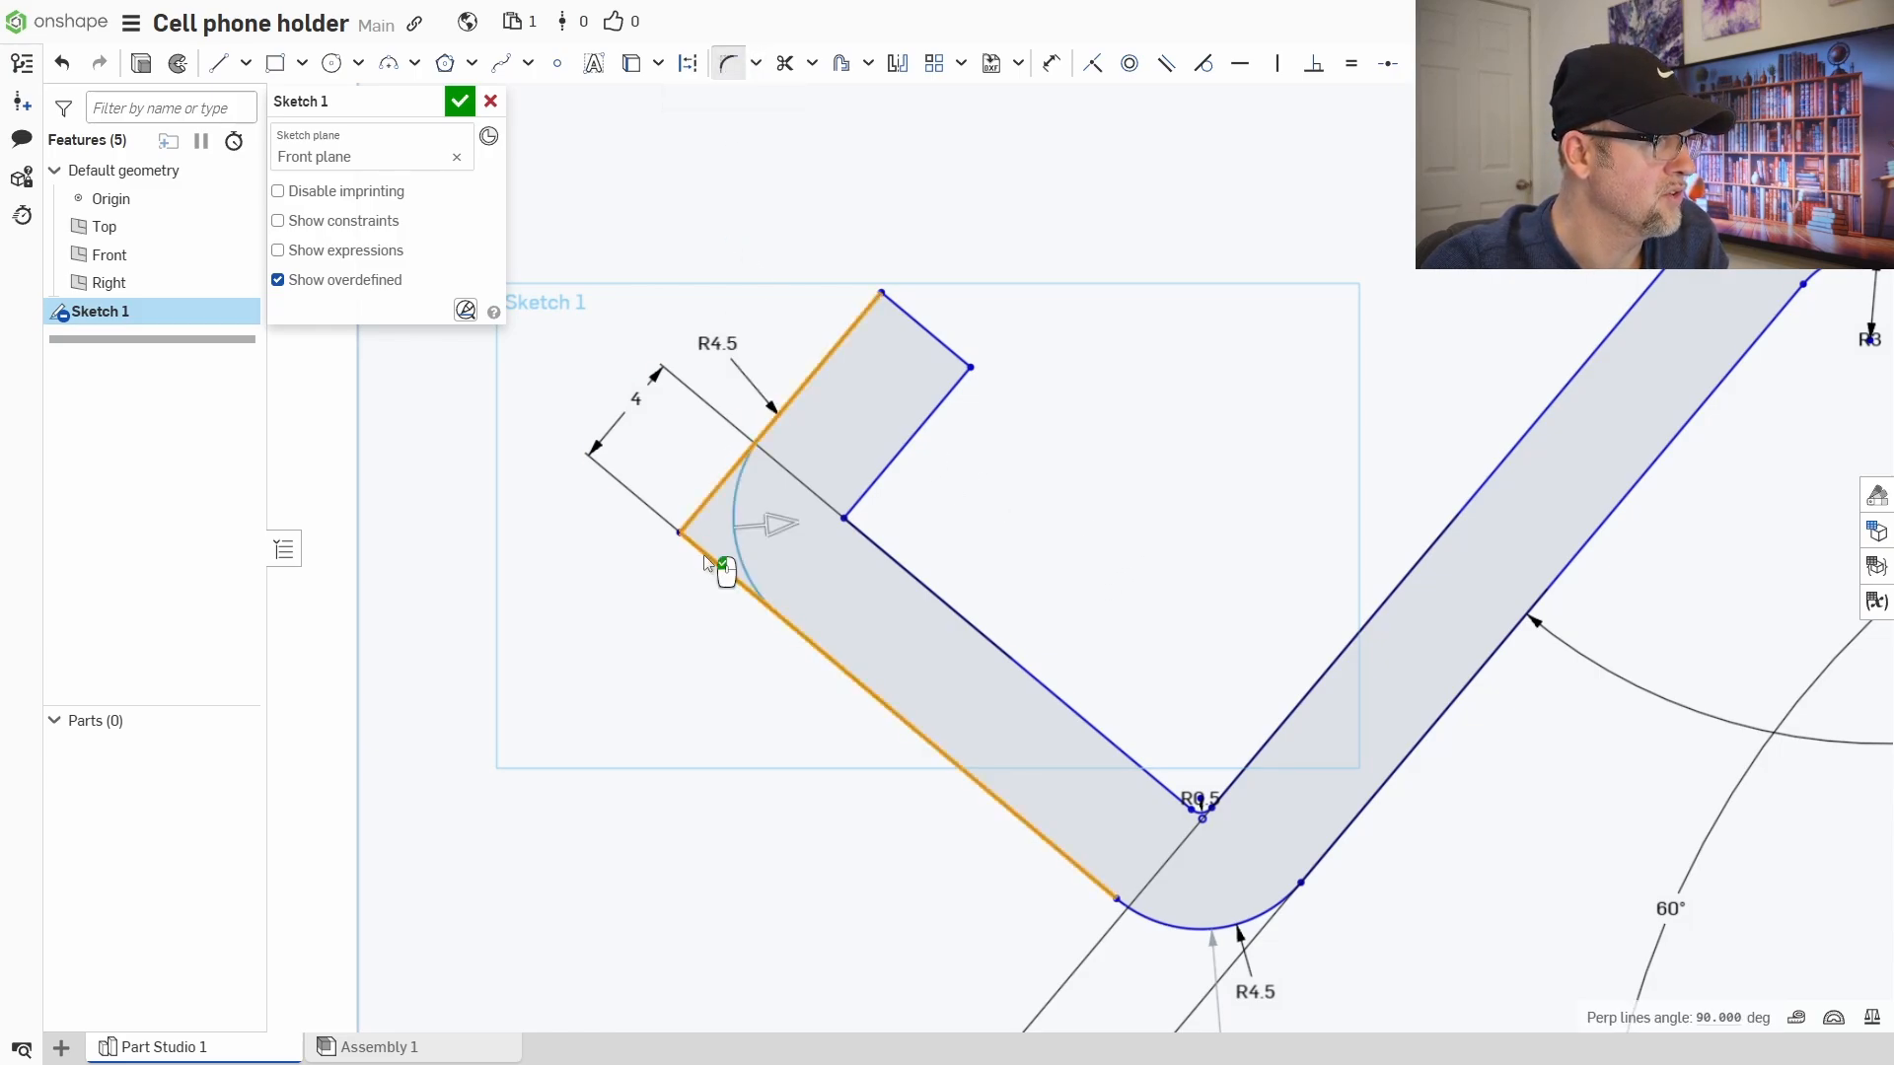
click(993, 487)
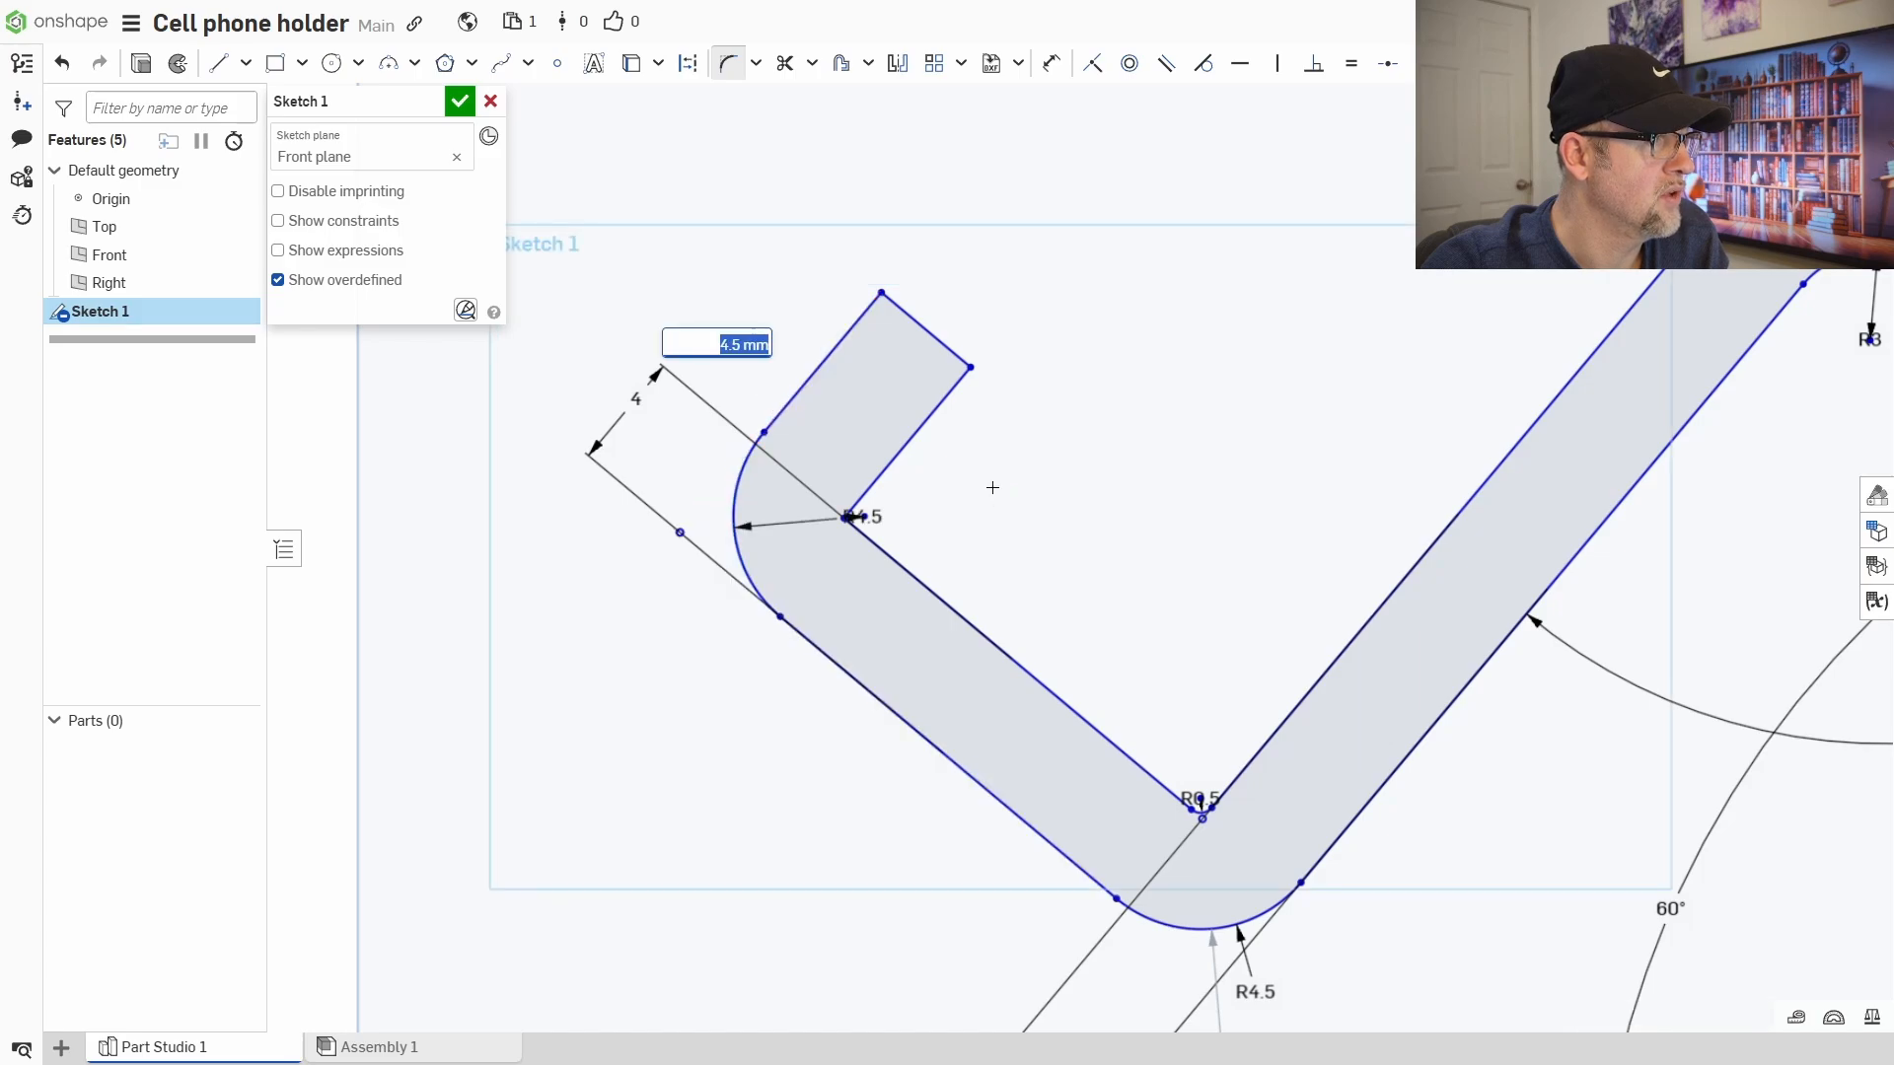
key(Return)
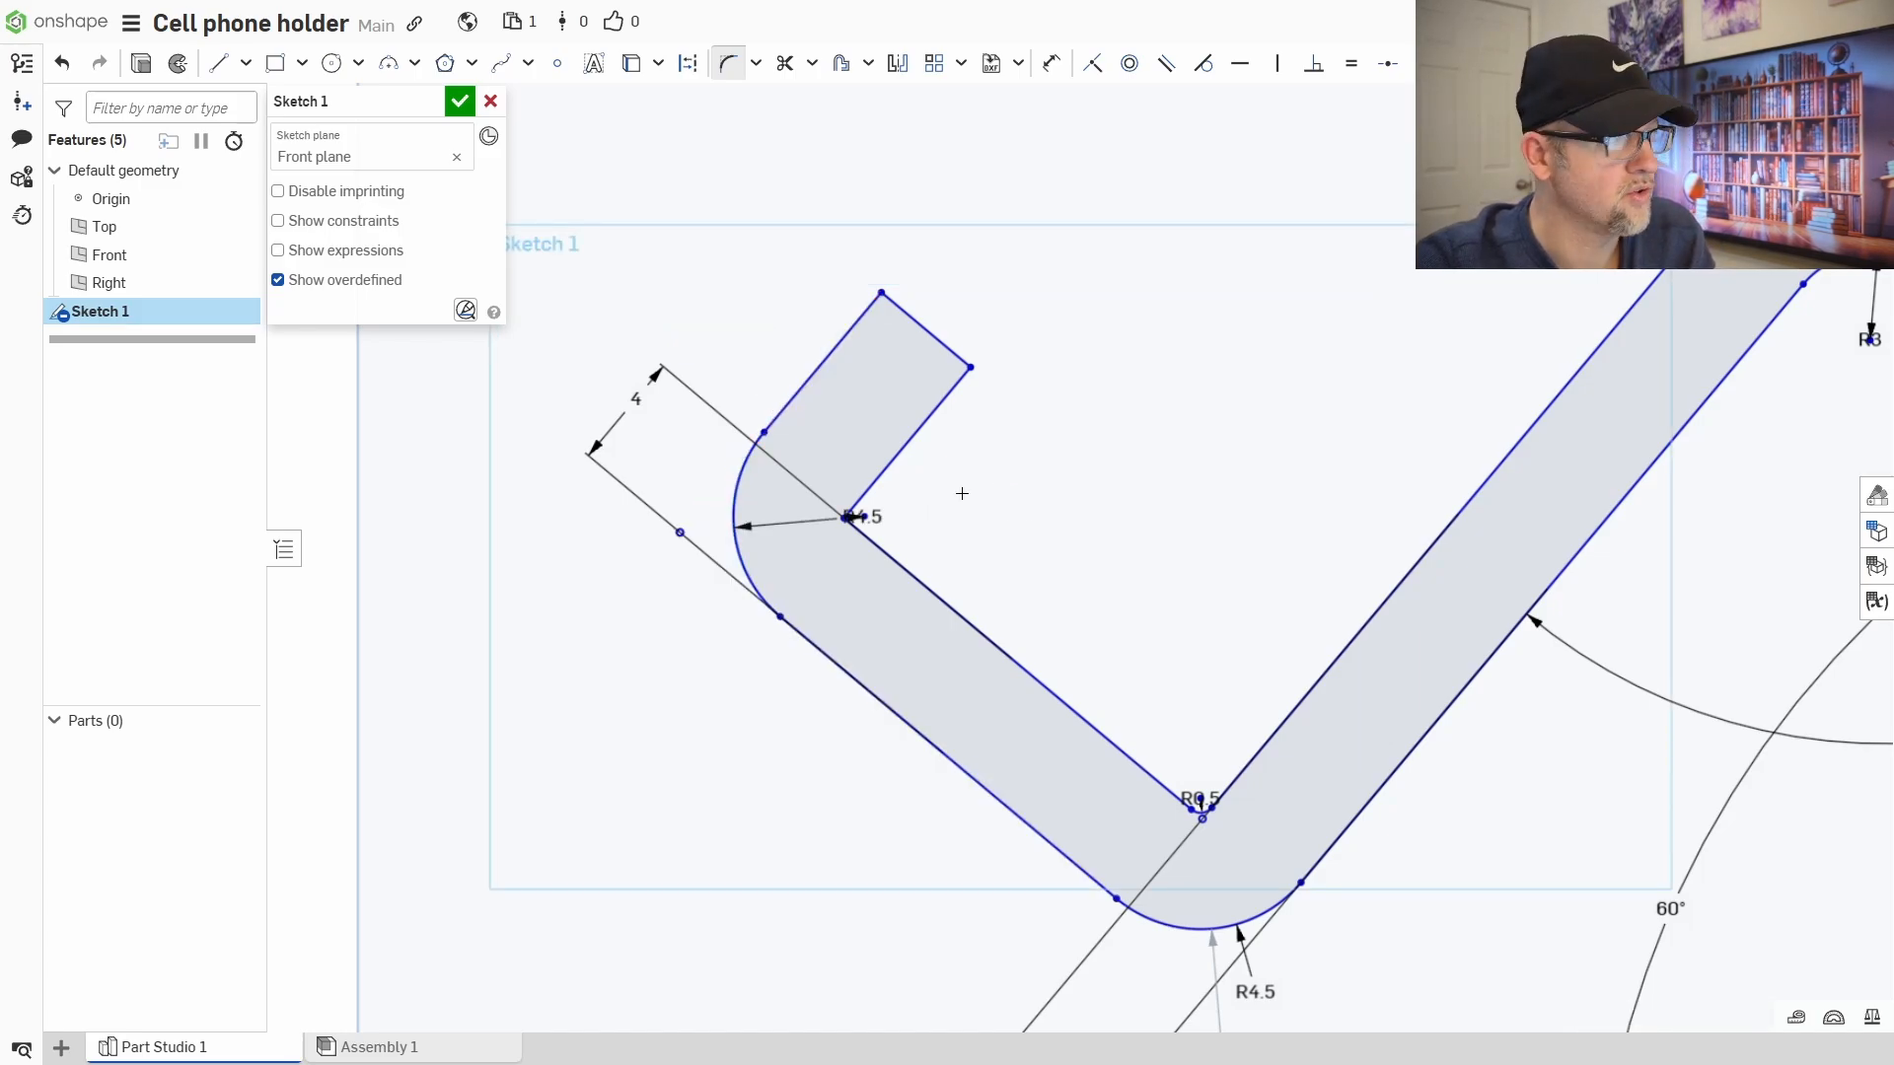
- Fillet the inner corner between the lip and the short arm with a 0.5 mm radius
scroll(869, 537, up, 5)
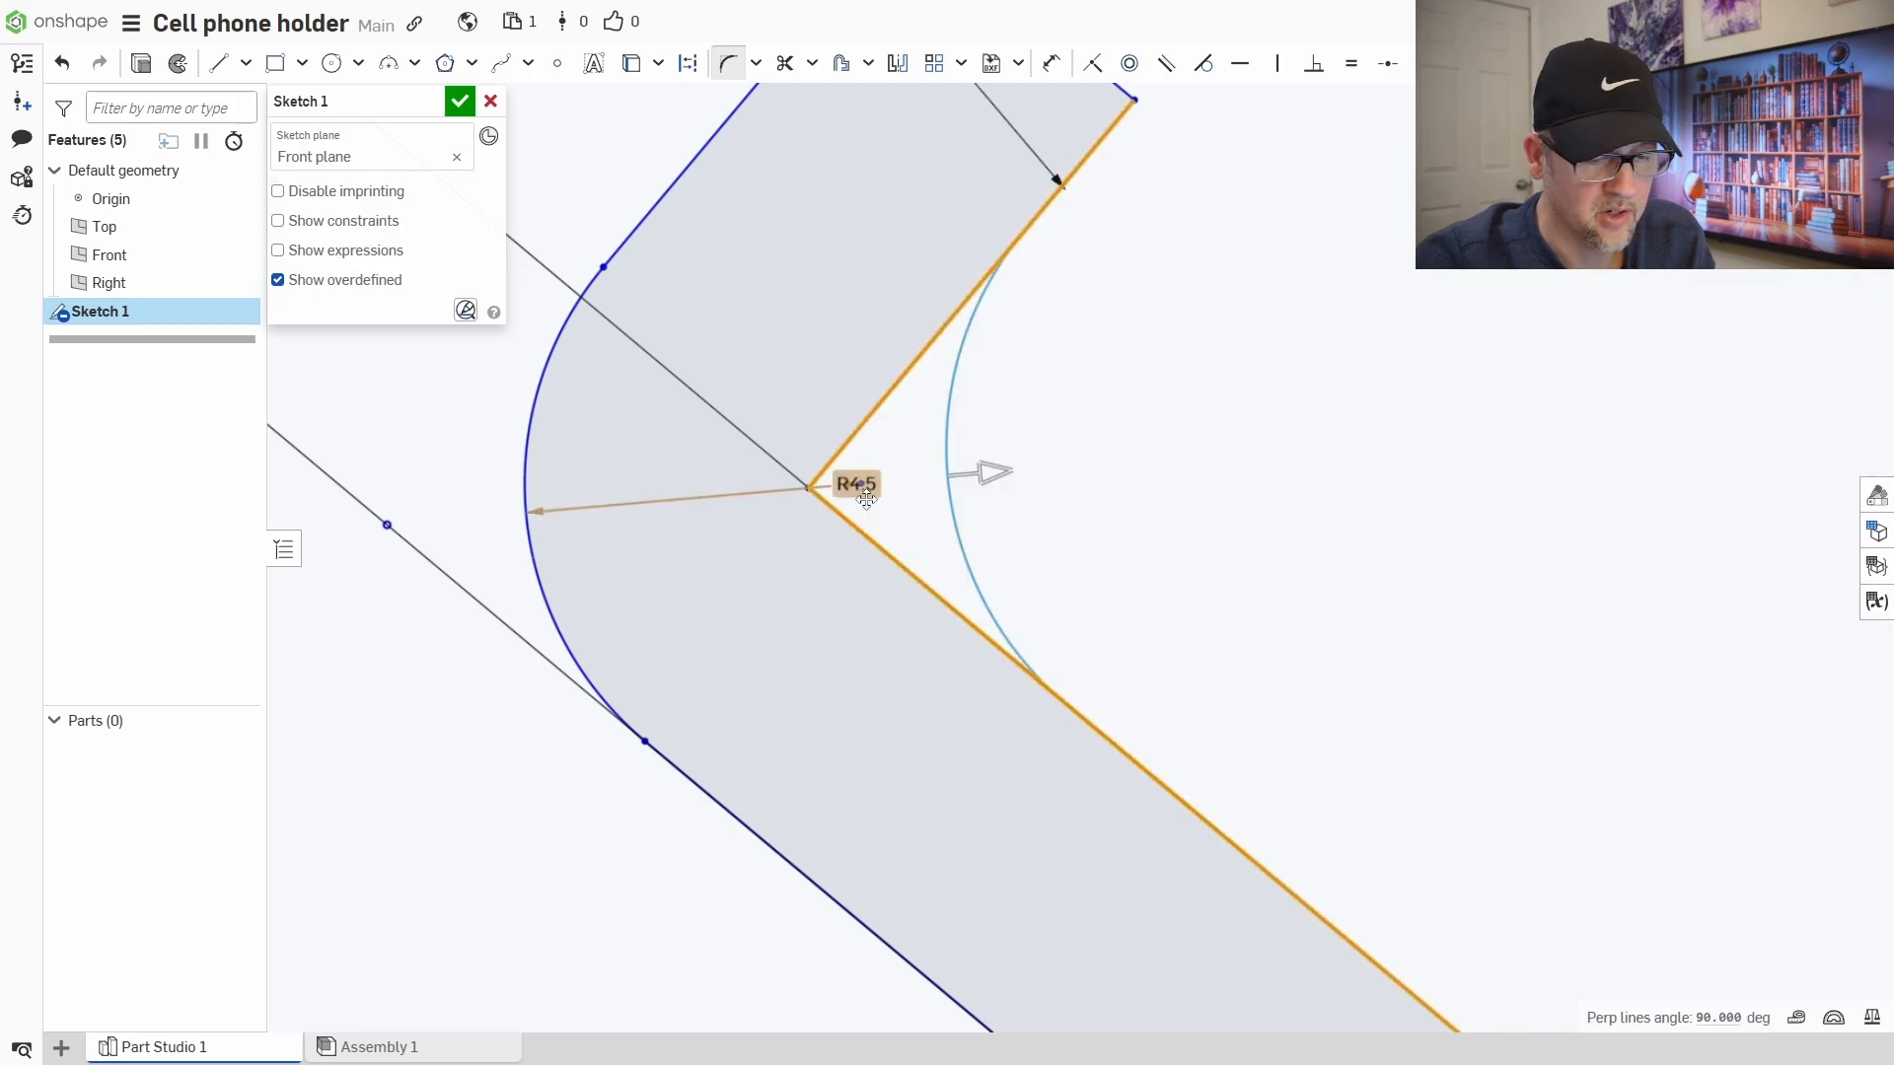
click(864, 496)
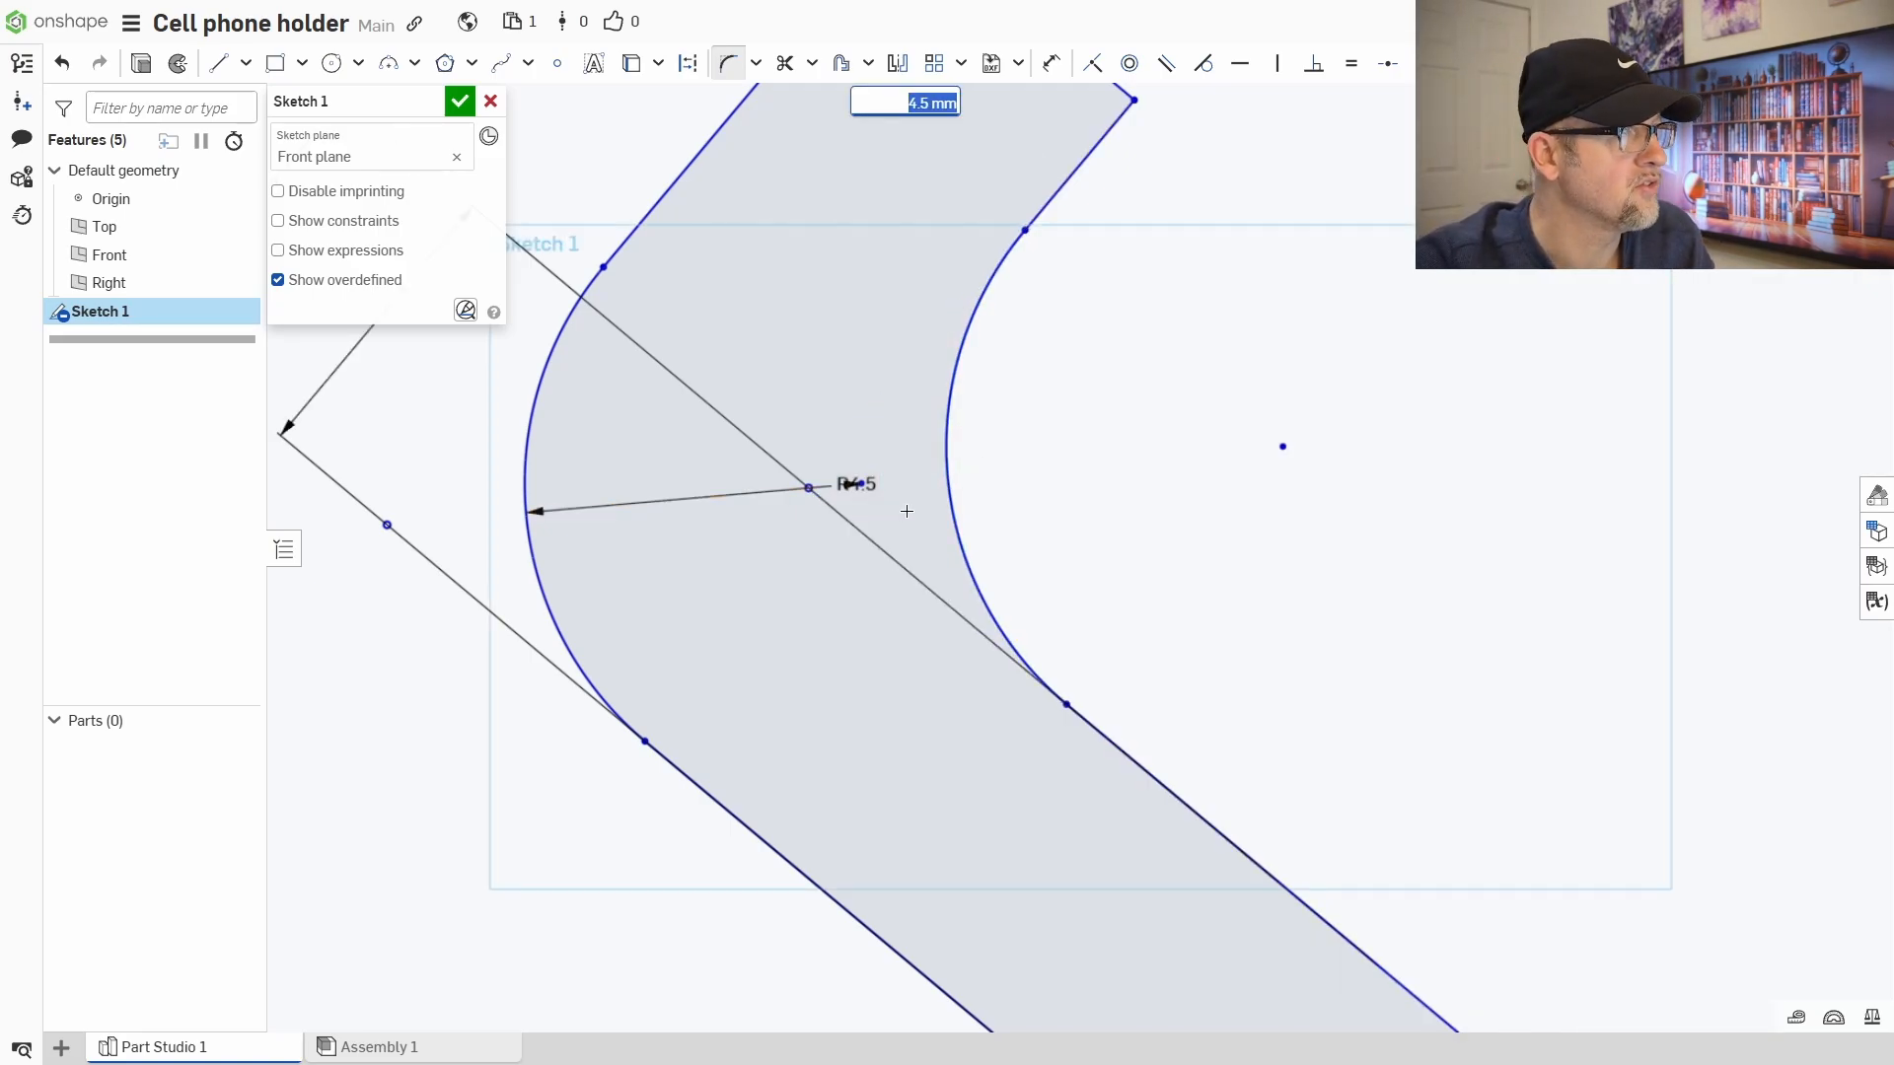
text(0.5)
key(Return)
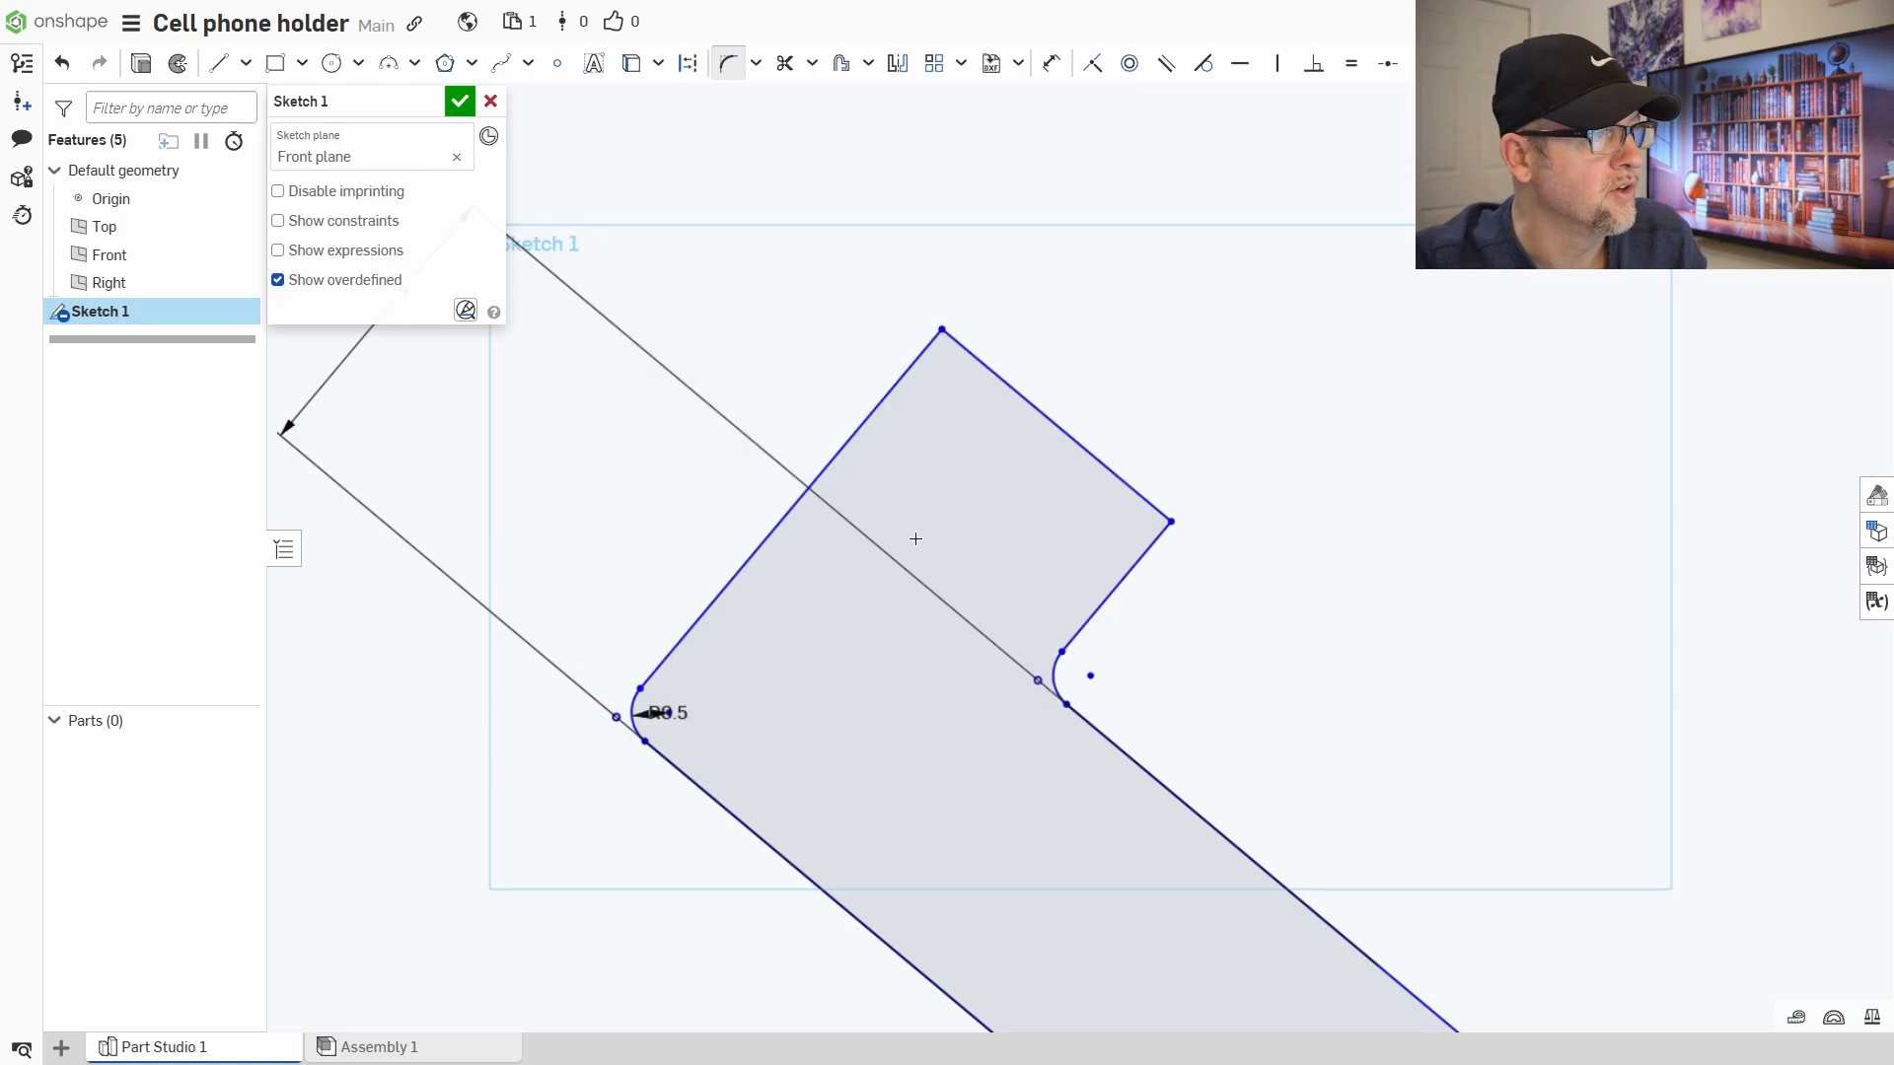
- Dimension the lip's end edge from the short arm's outer line at 10 mm
scroll(1204, 686, down, 6)
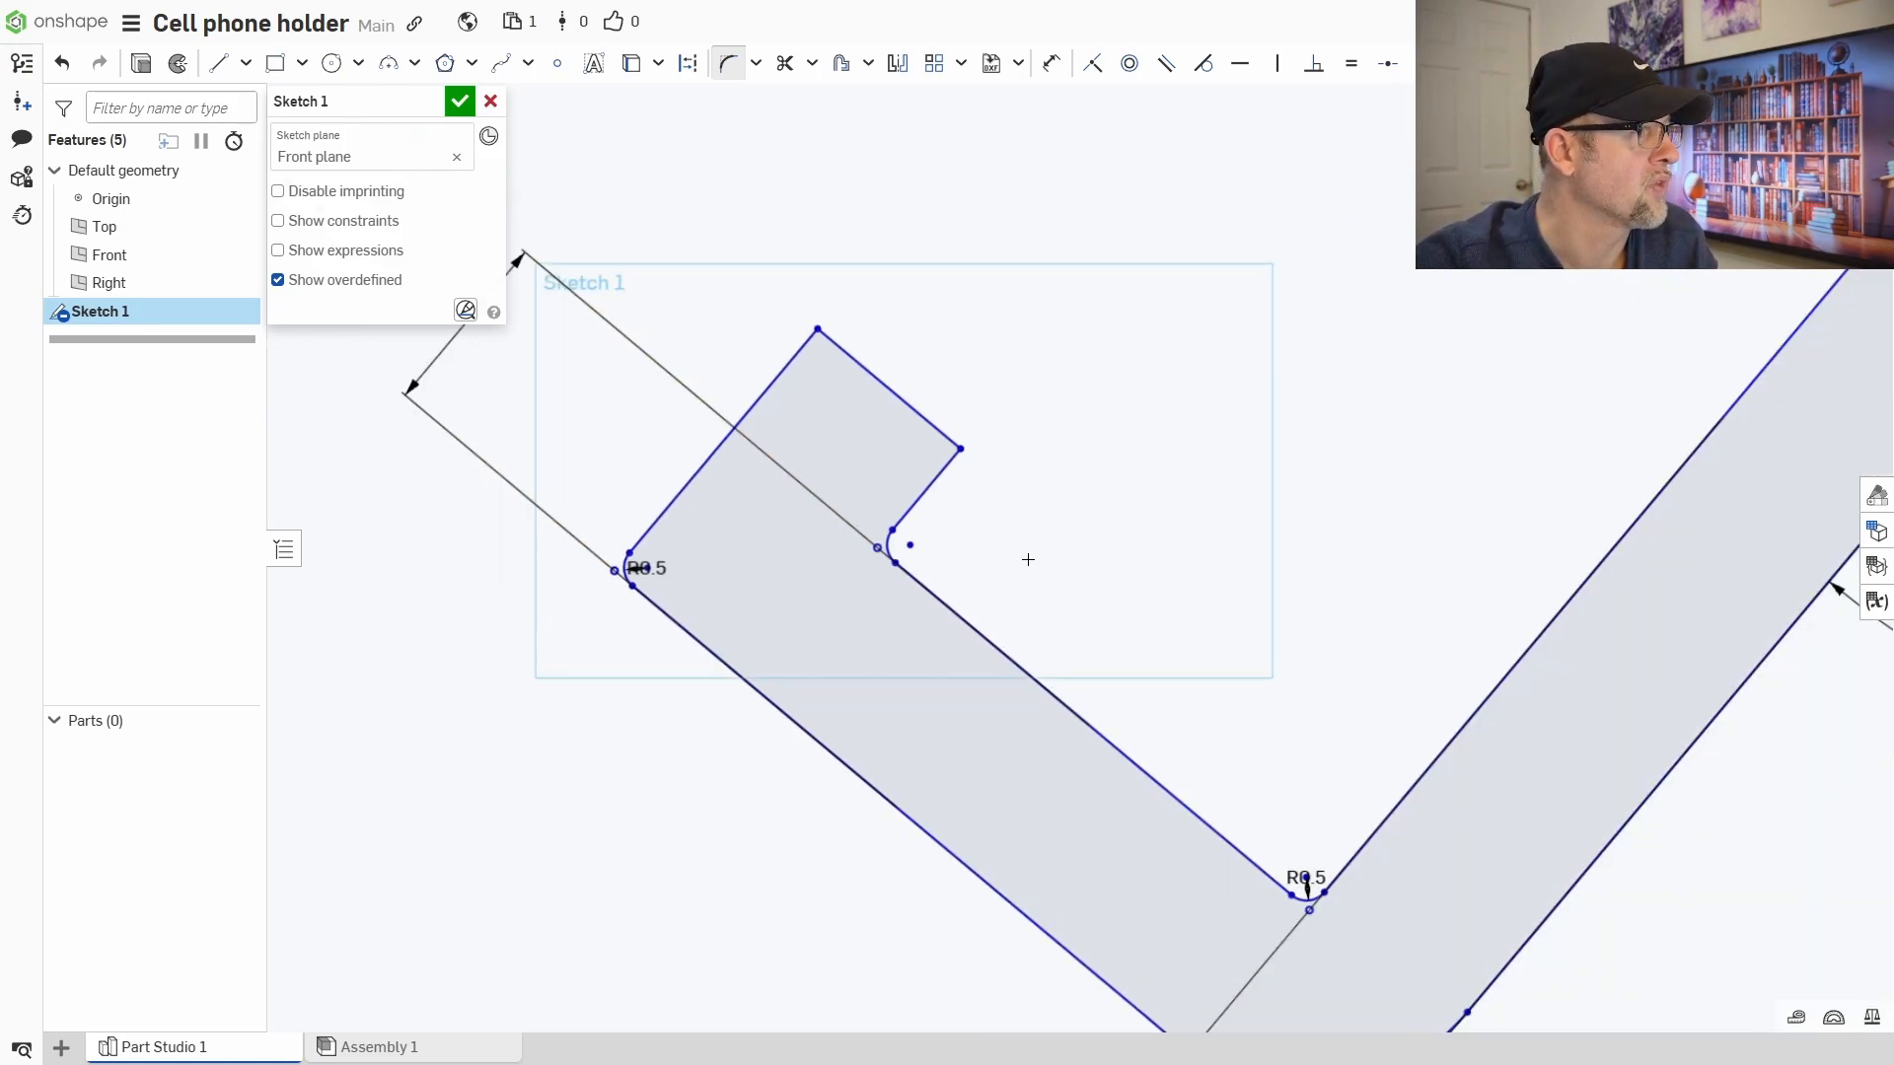
scroll(944, 548, up, 5)
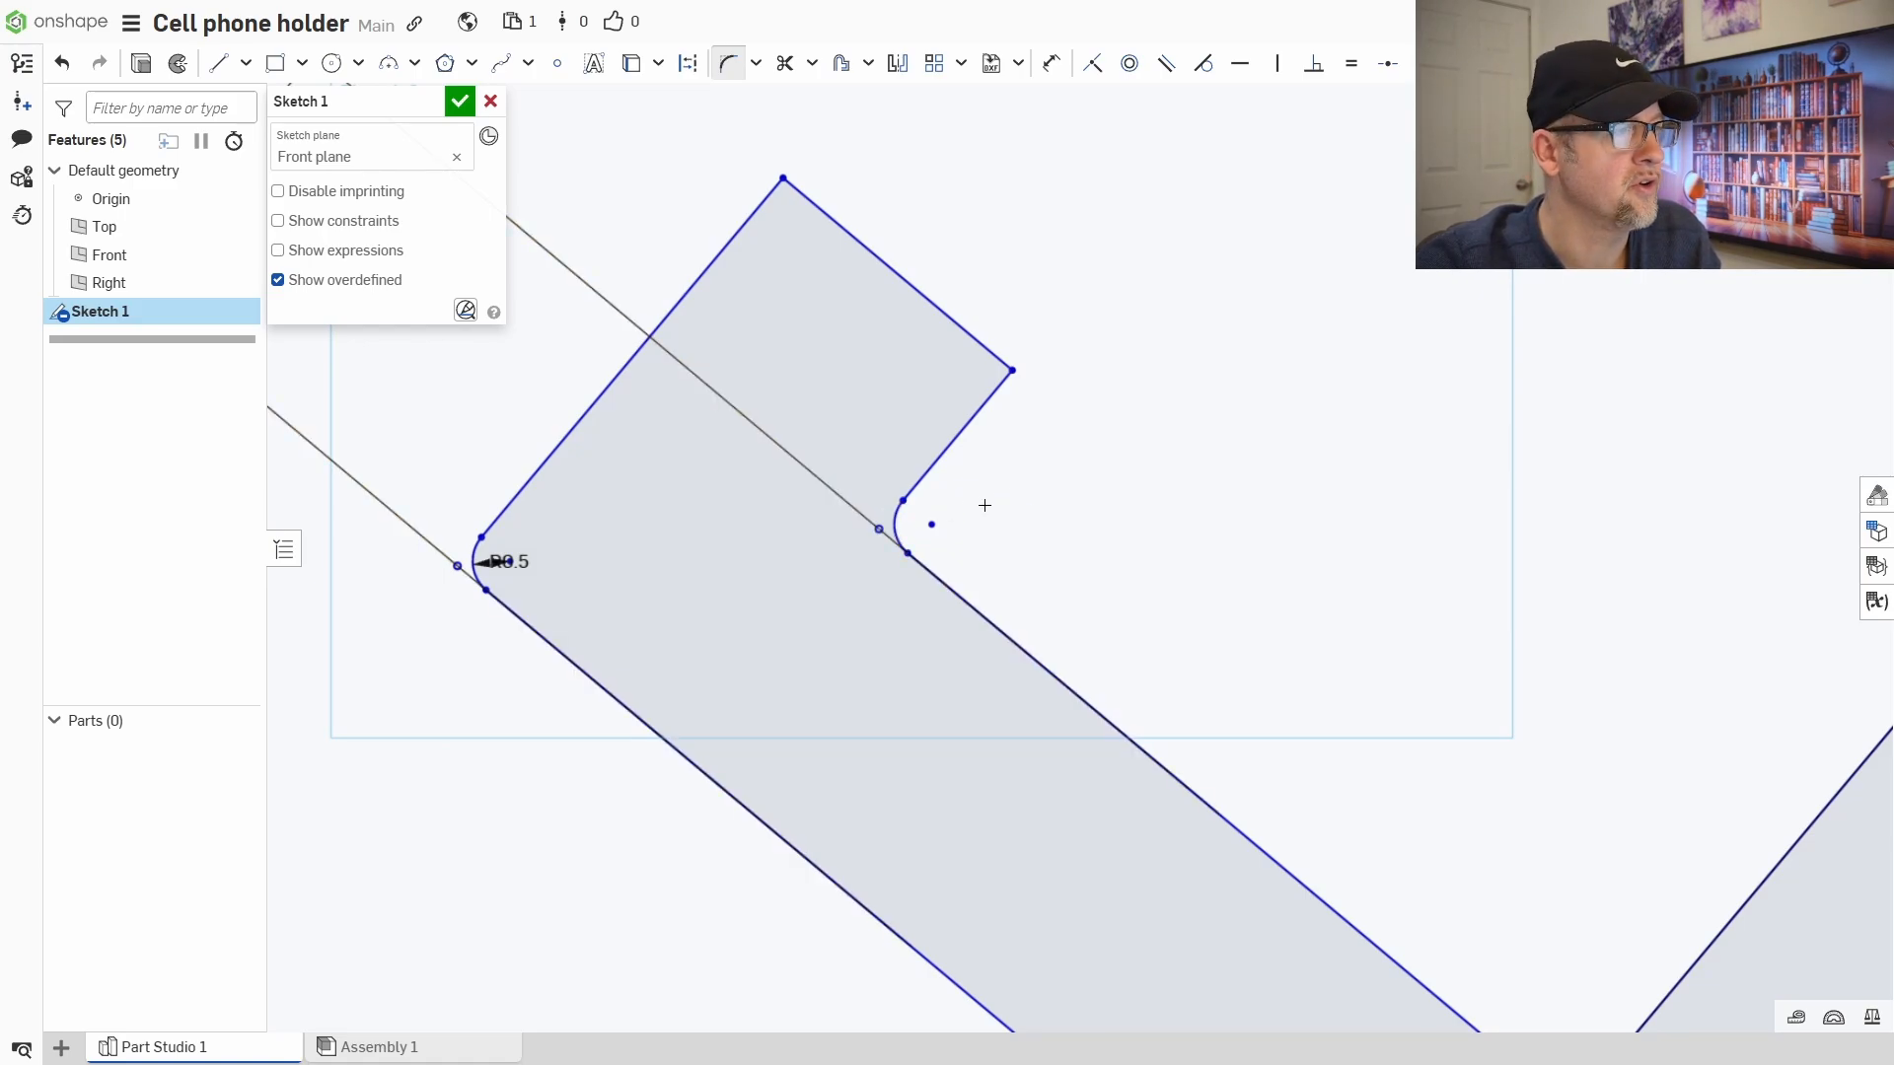
scroll(984, 505, down, 4)
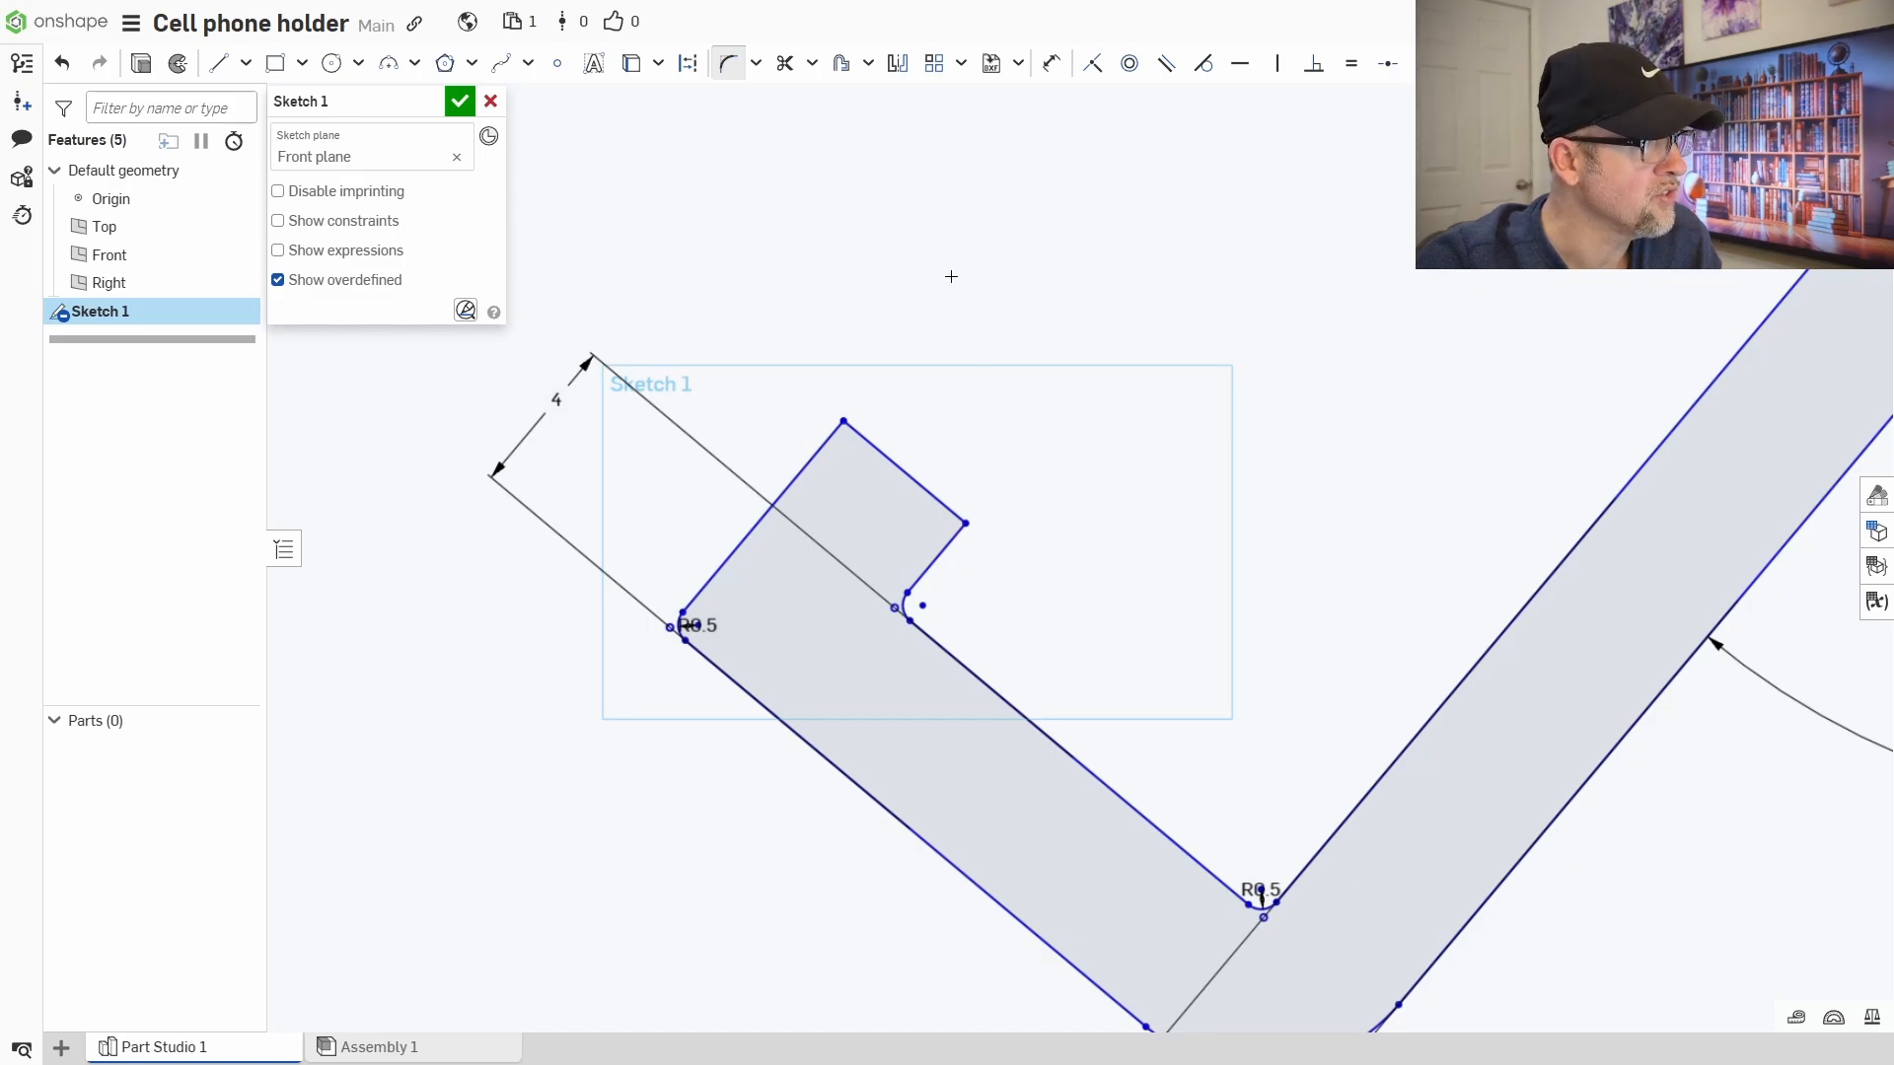
click(1052, 63)
middle_drag(1203, 598, 1173, 367)
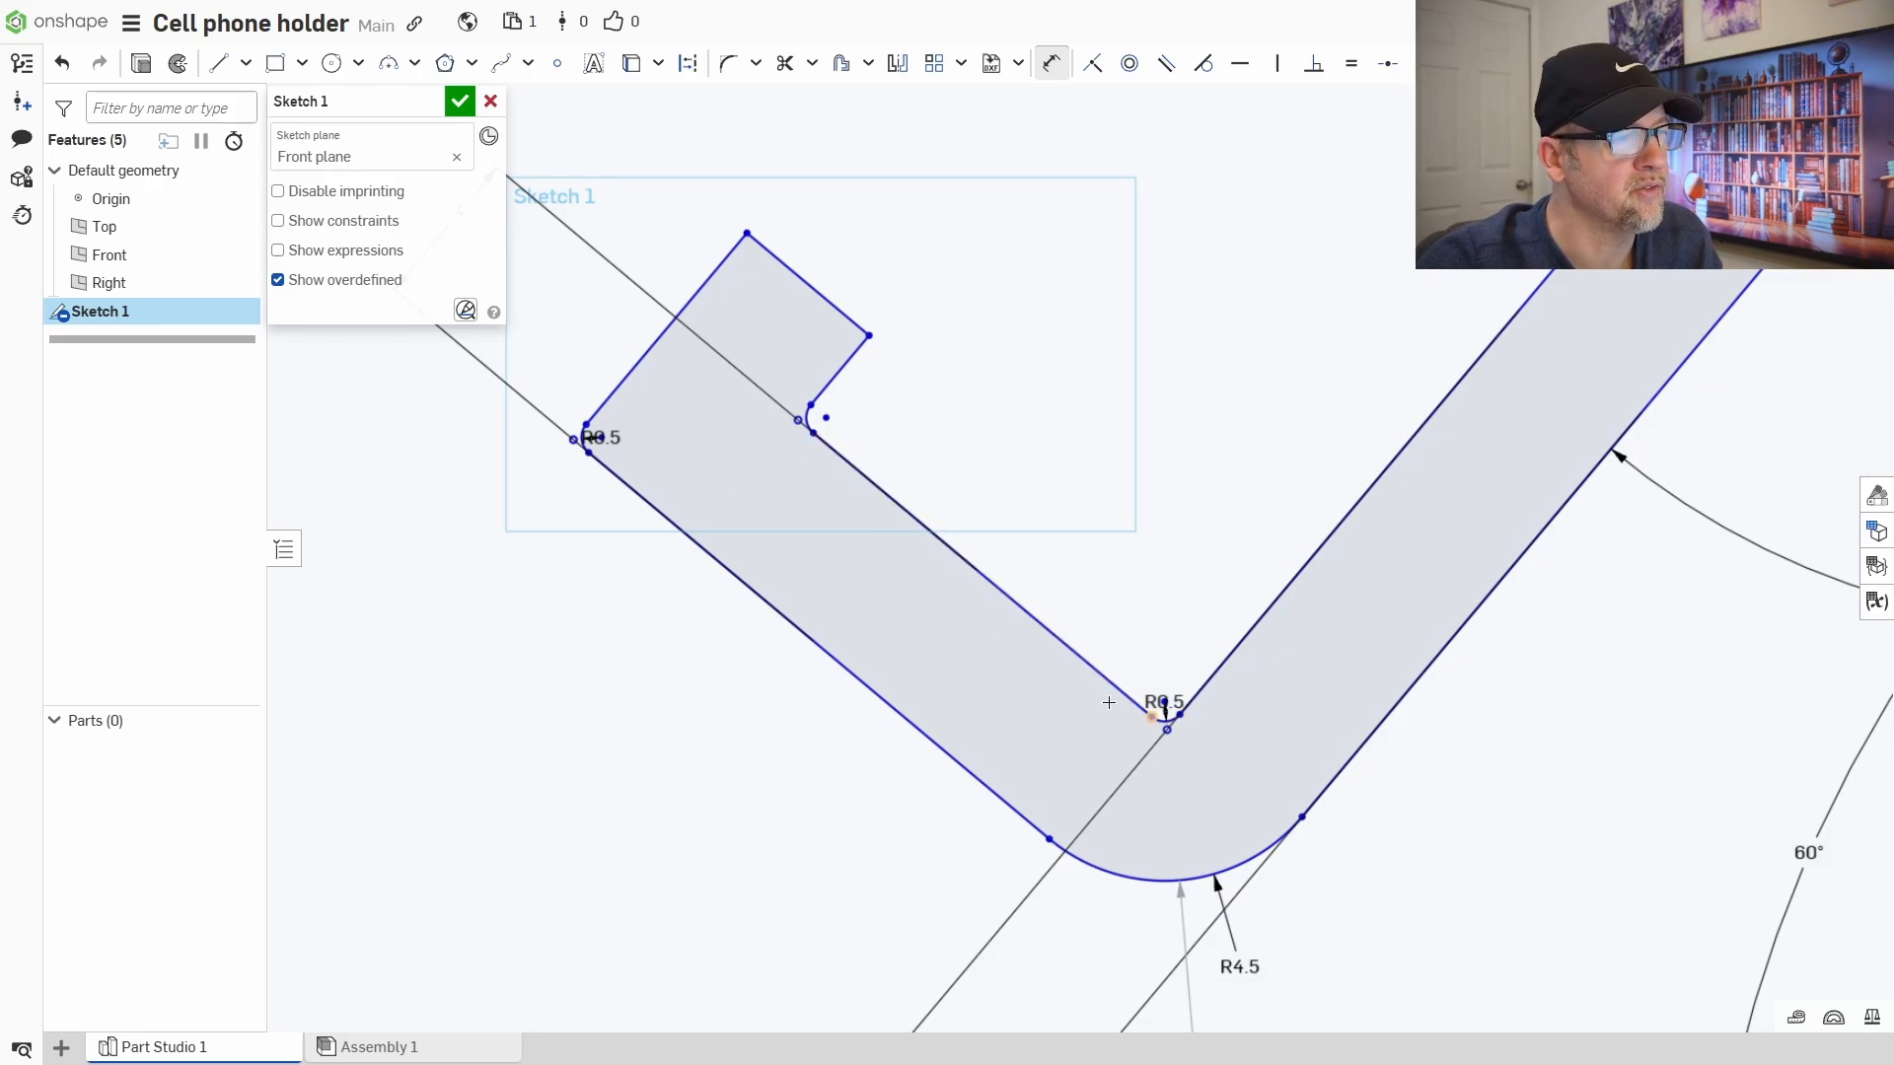
click(629, 485)
click(796, 278)
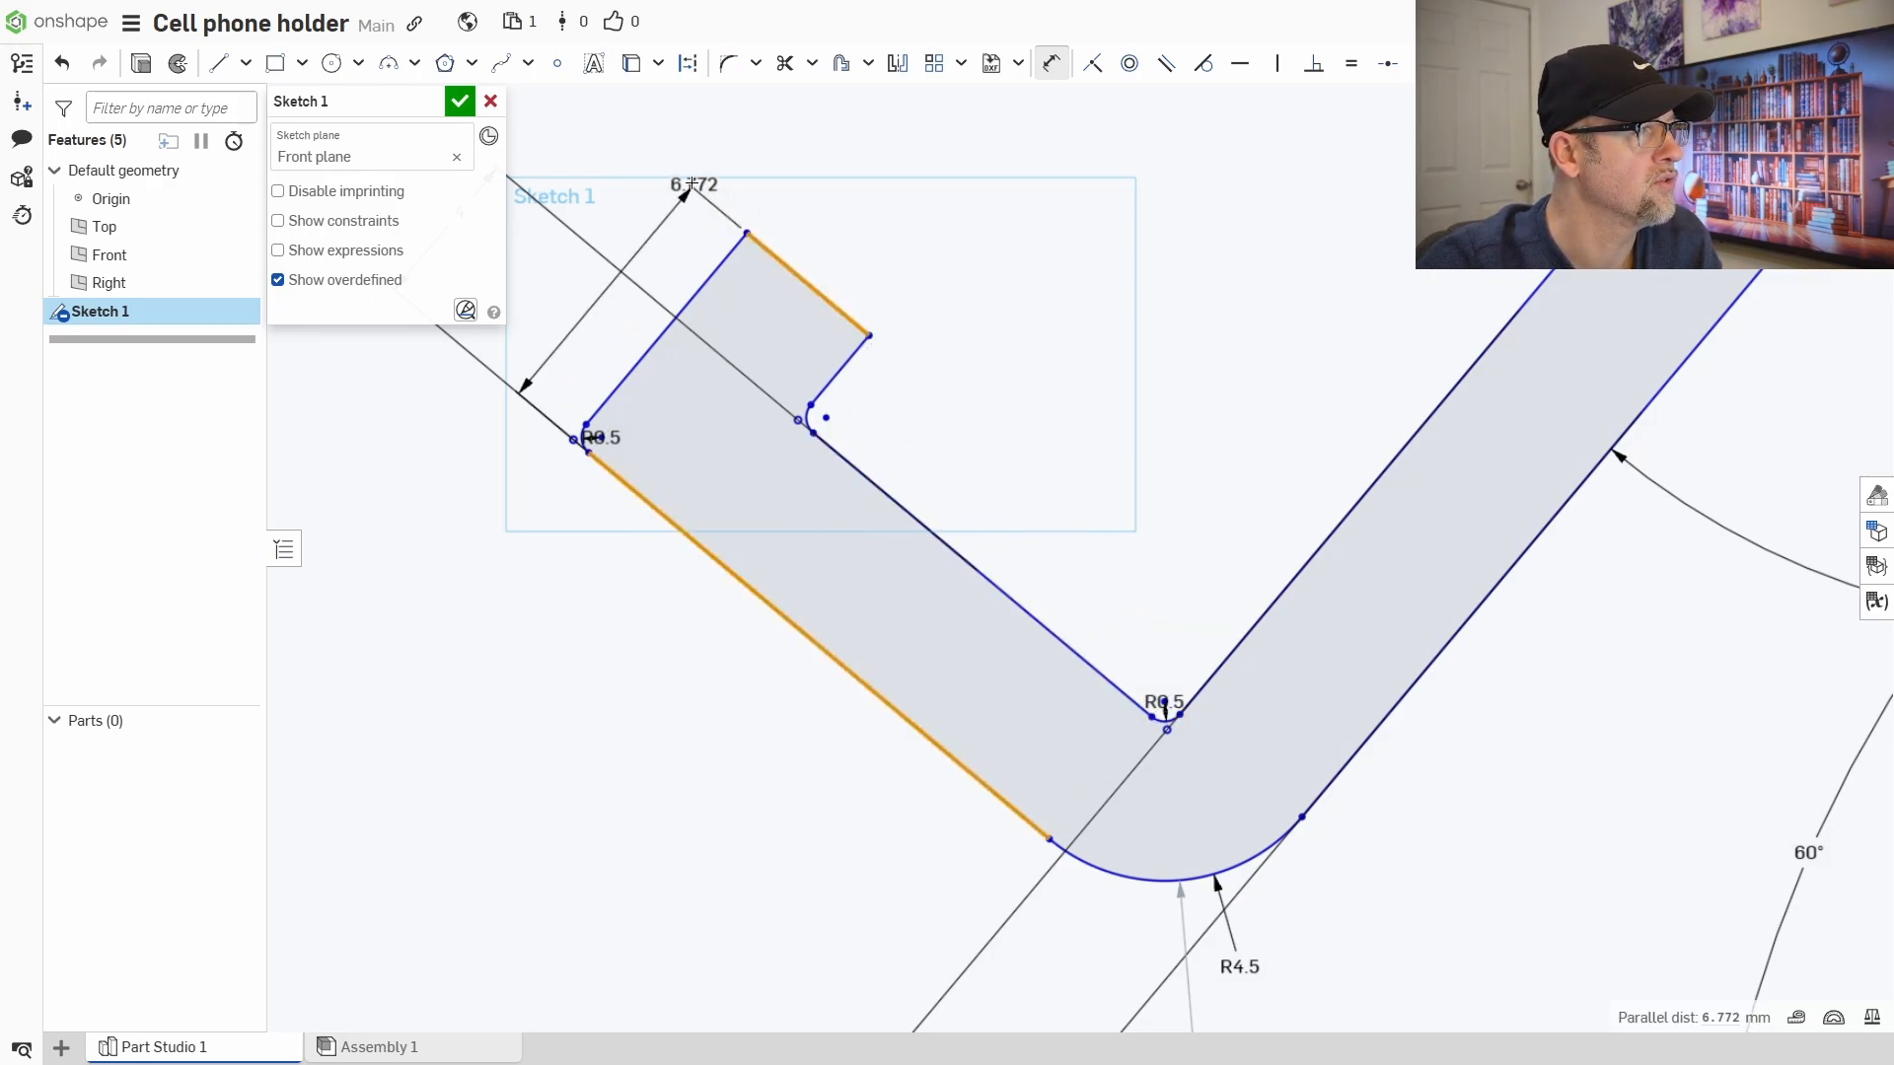
middle_drag(547, 137, 795, 300)
click(600, 228)
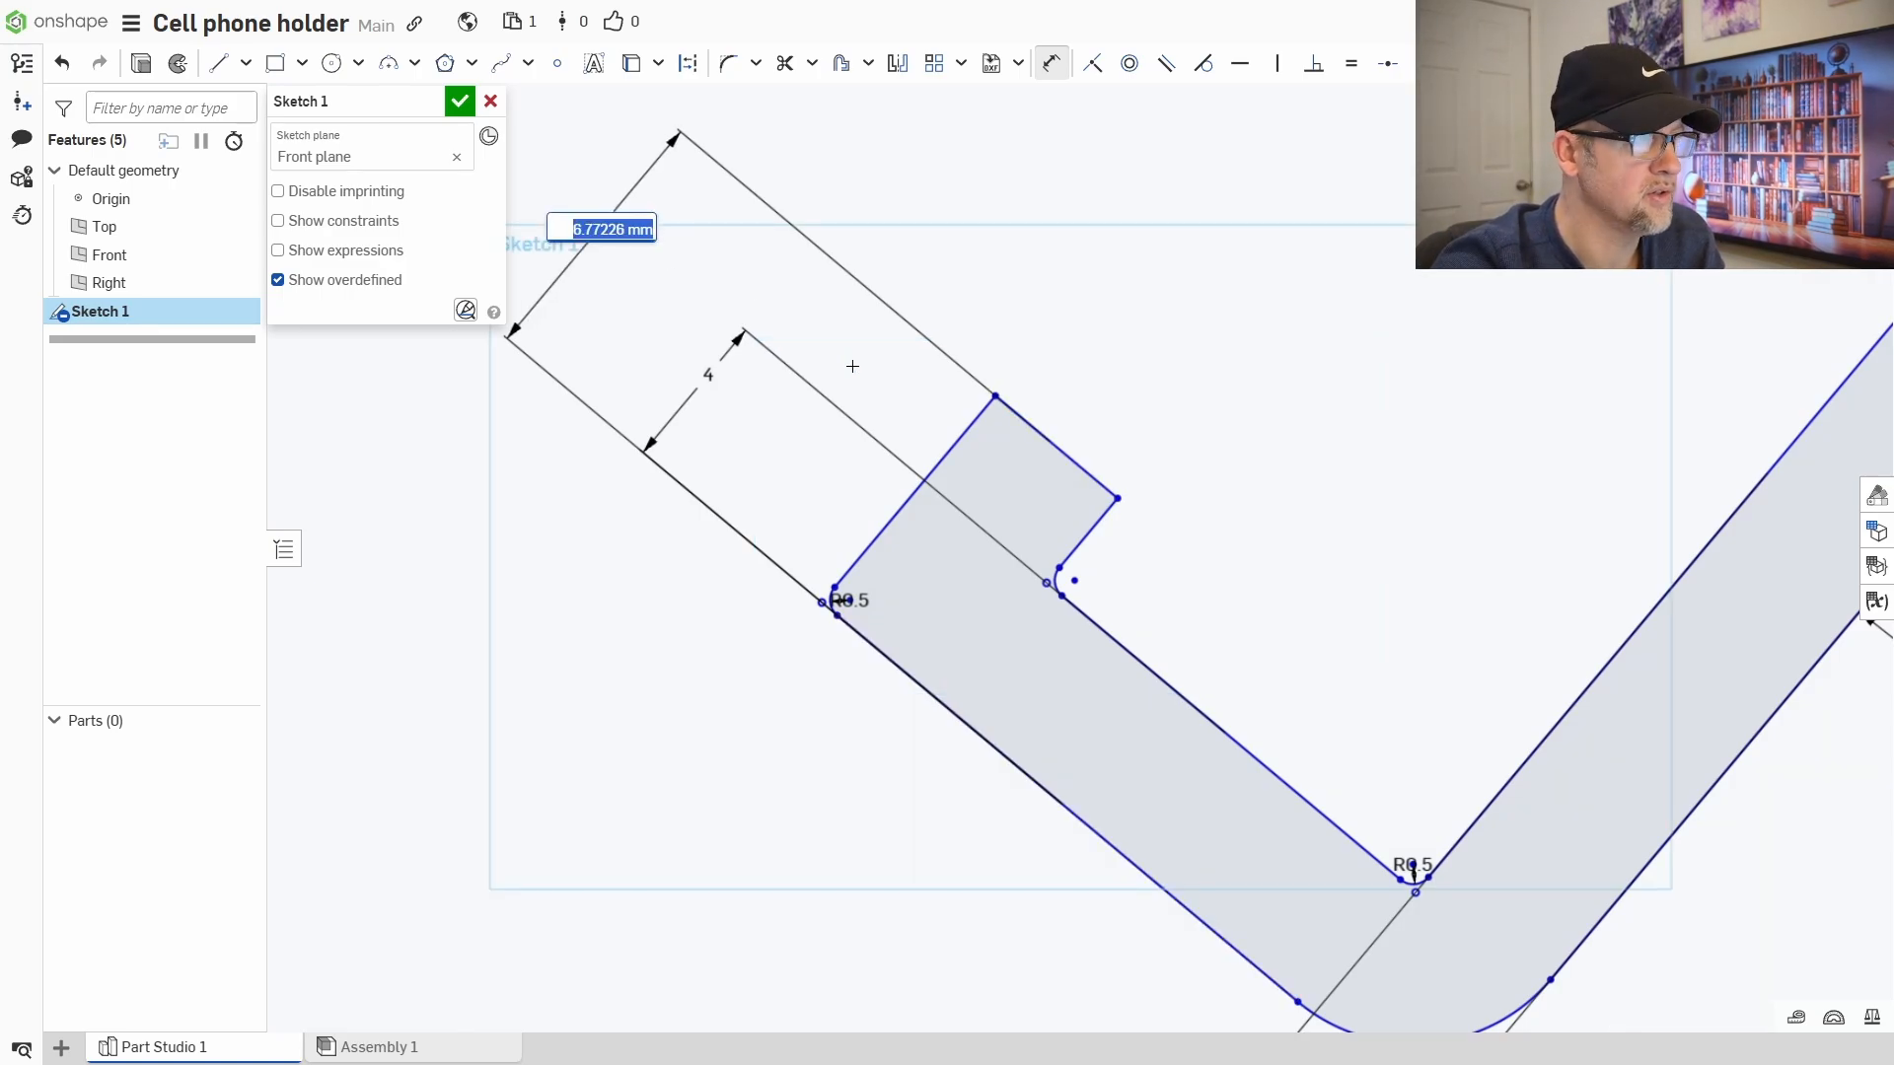
text(10)
key(Return)
- Dimension the gap between the lip's inner edge and the long arm's facing line at 12 mm
scroll(1033, 501, down, 3)
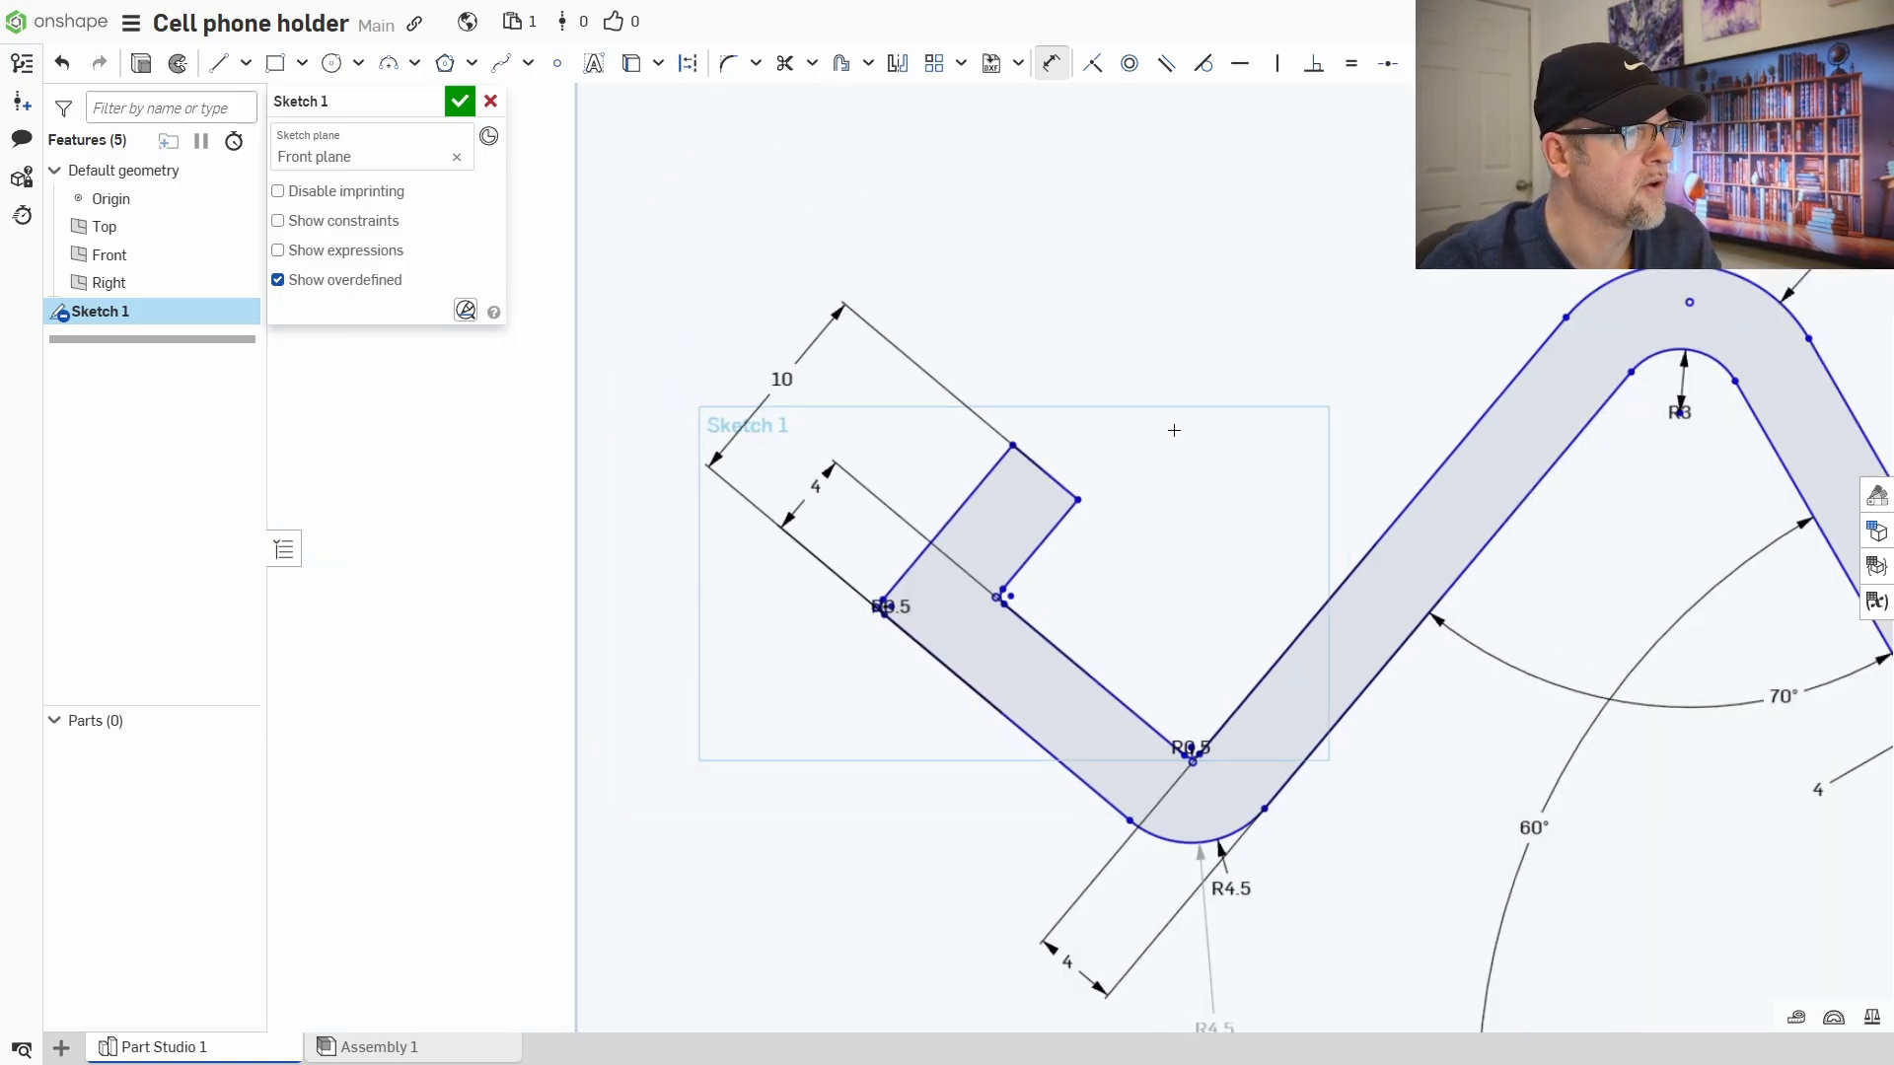
middle_drag(1174, 430, 1063, 433)
scroll(834, 358, down, 7)
scroll(969, 415, up, 2)
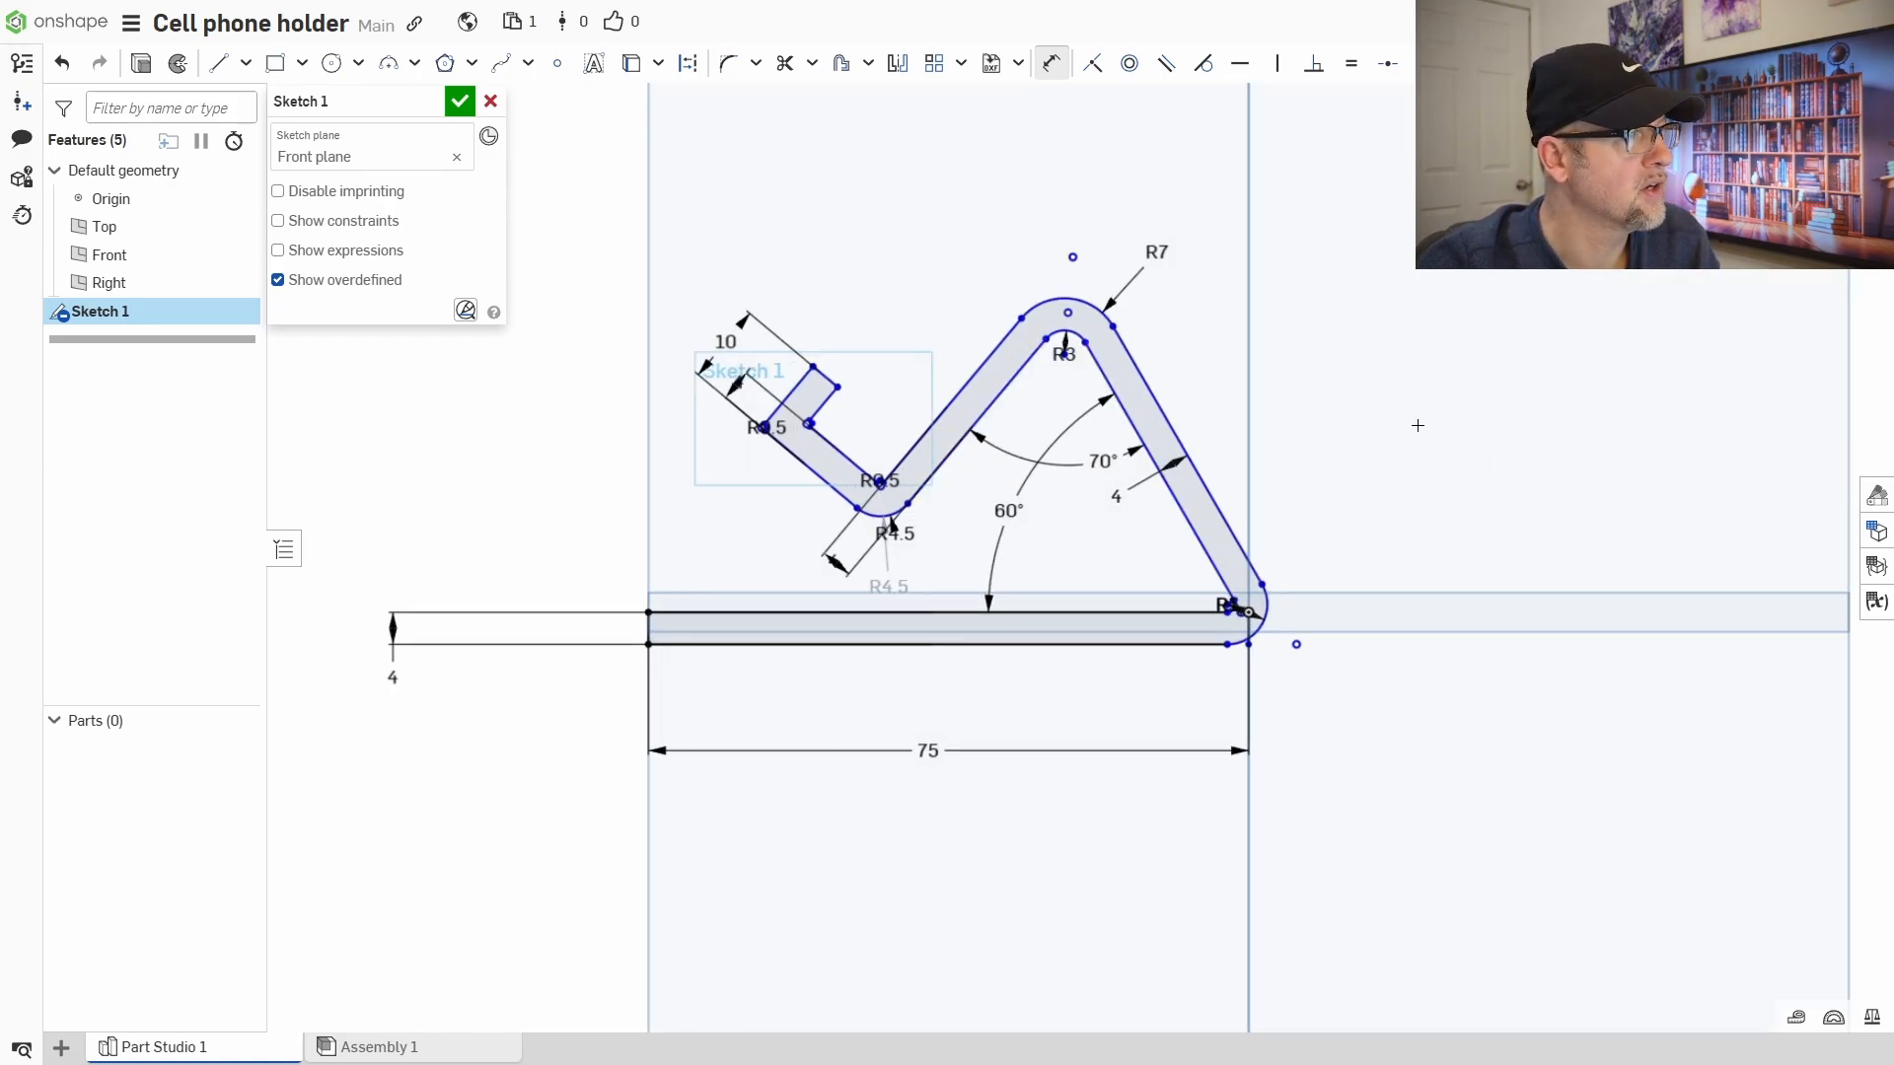
middle_drag(1417, 425, 1386, 465)
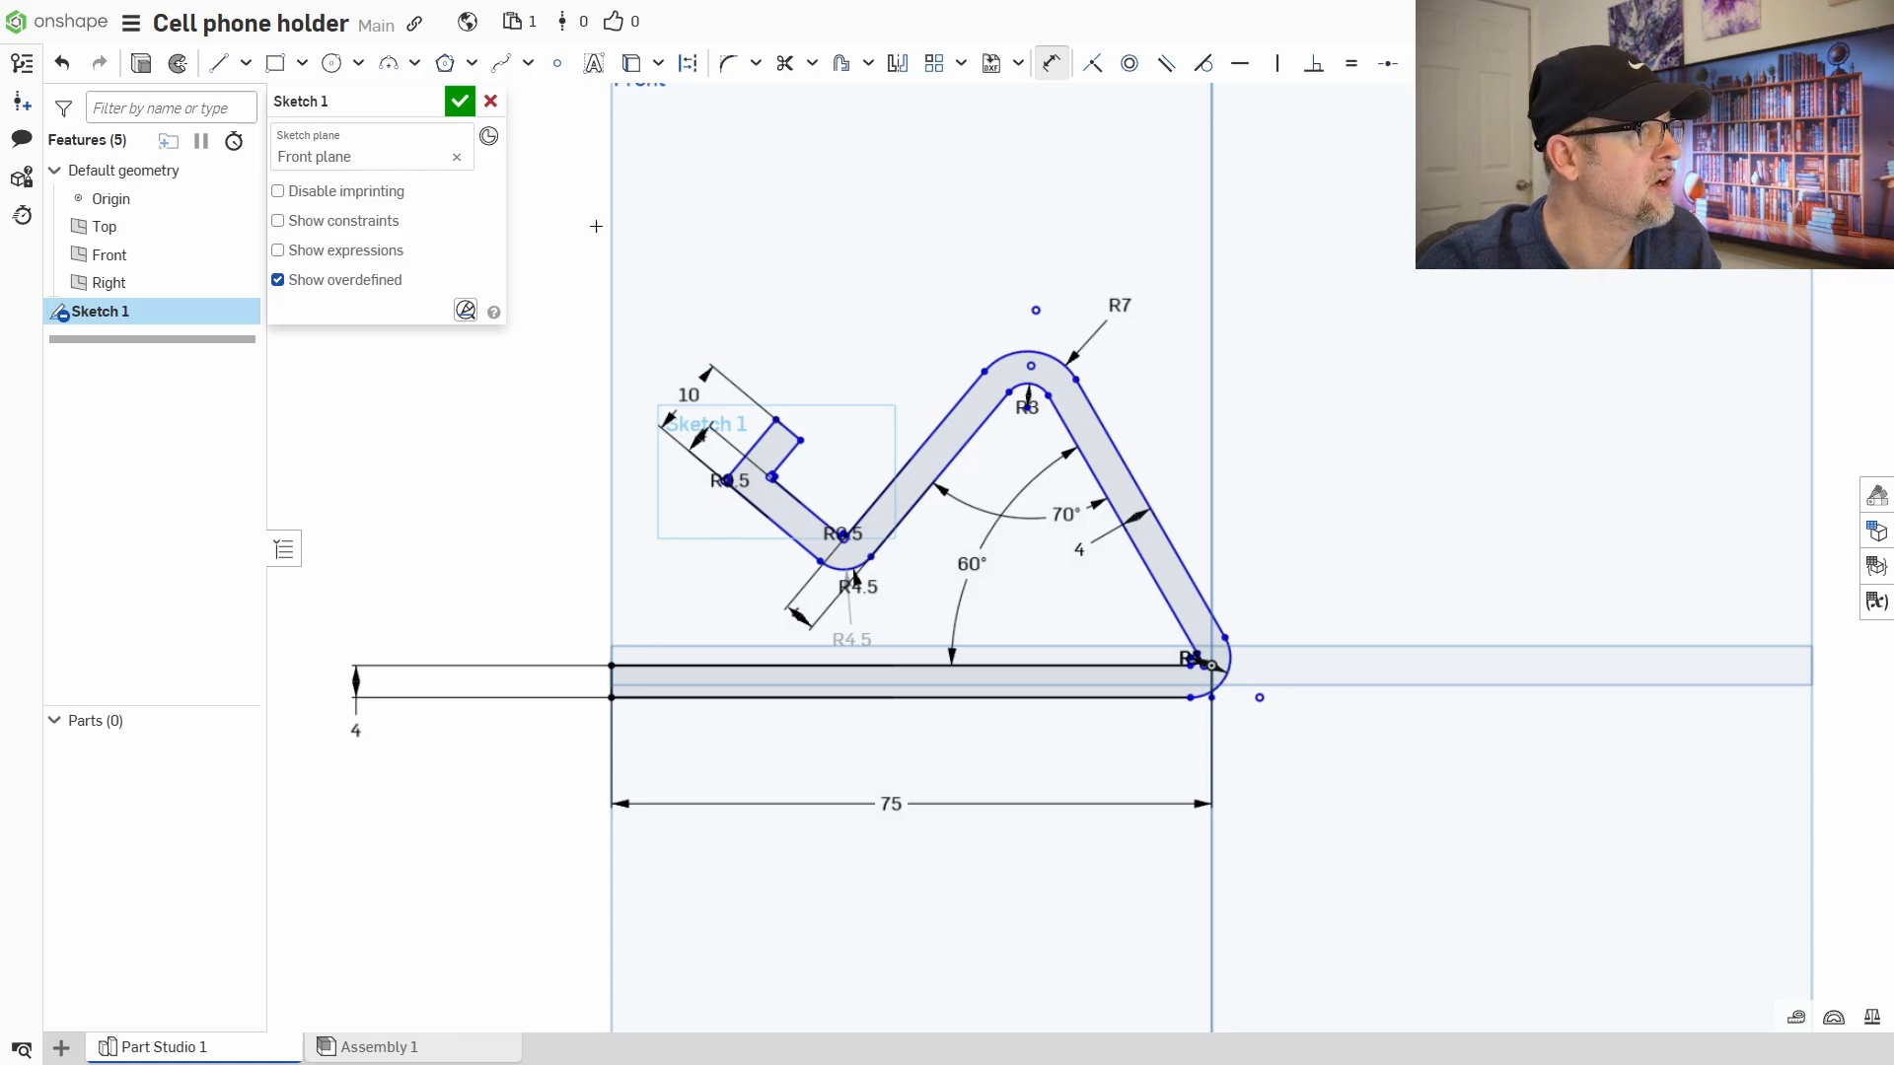
click(1050, 72)
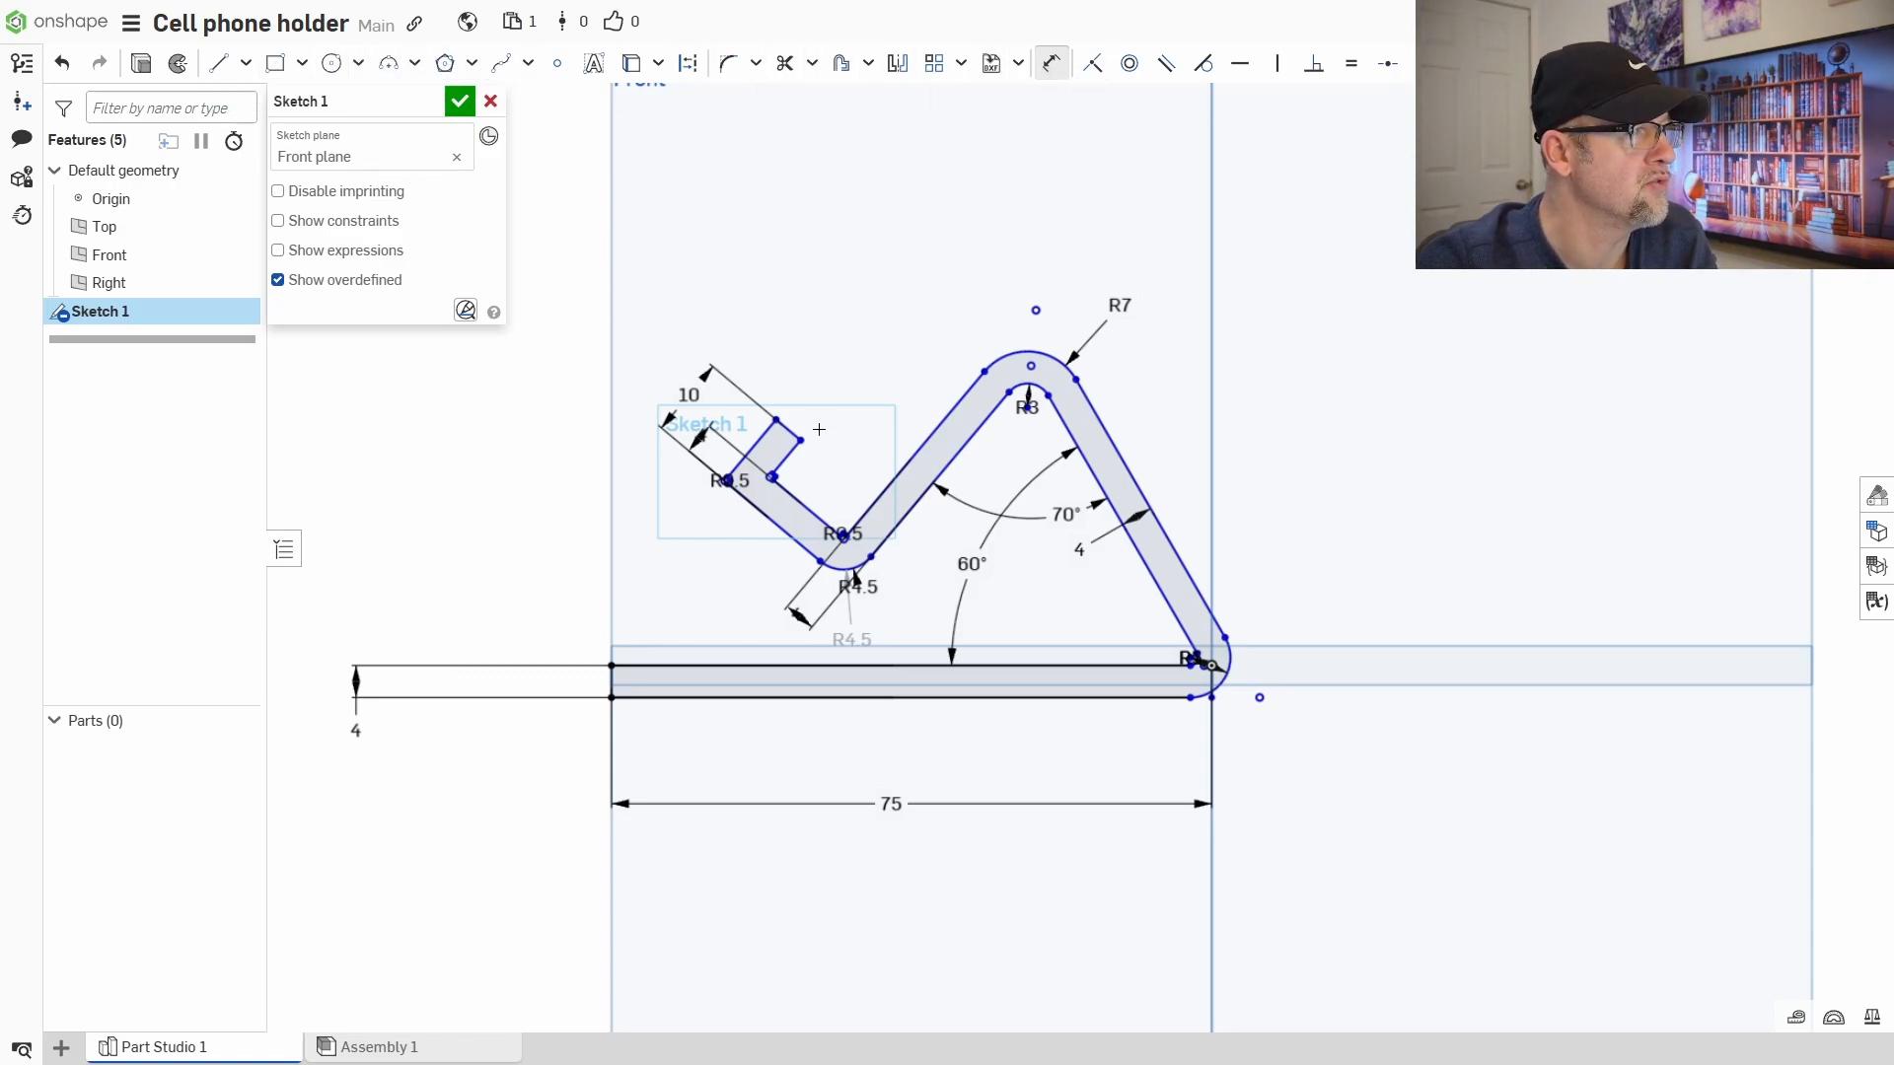
click(795, 455)
click(873, 436)
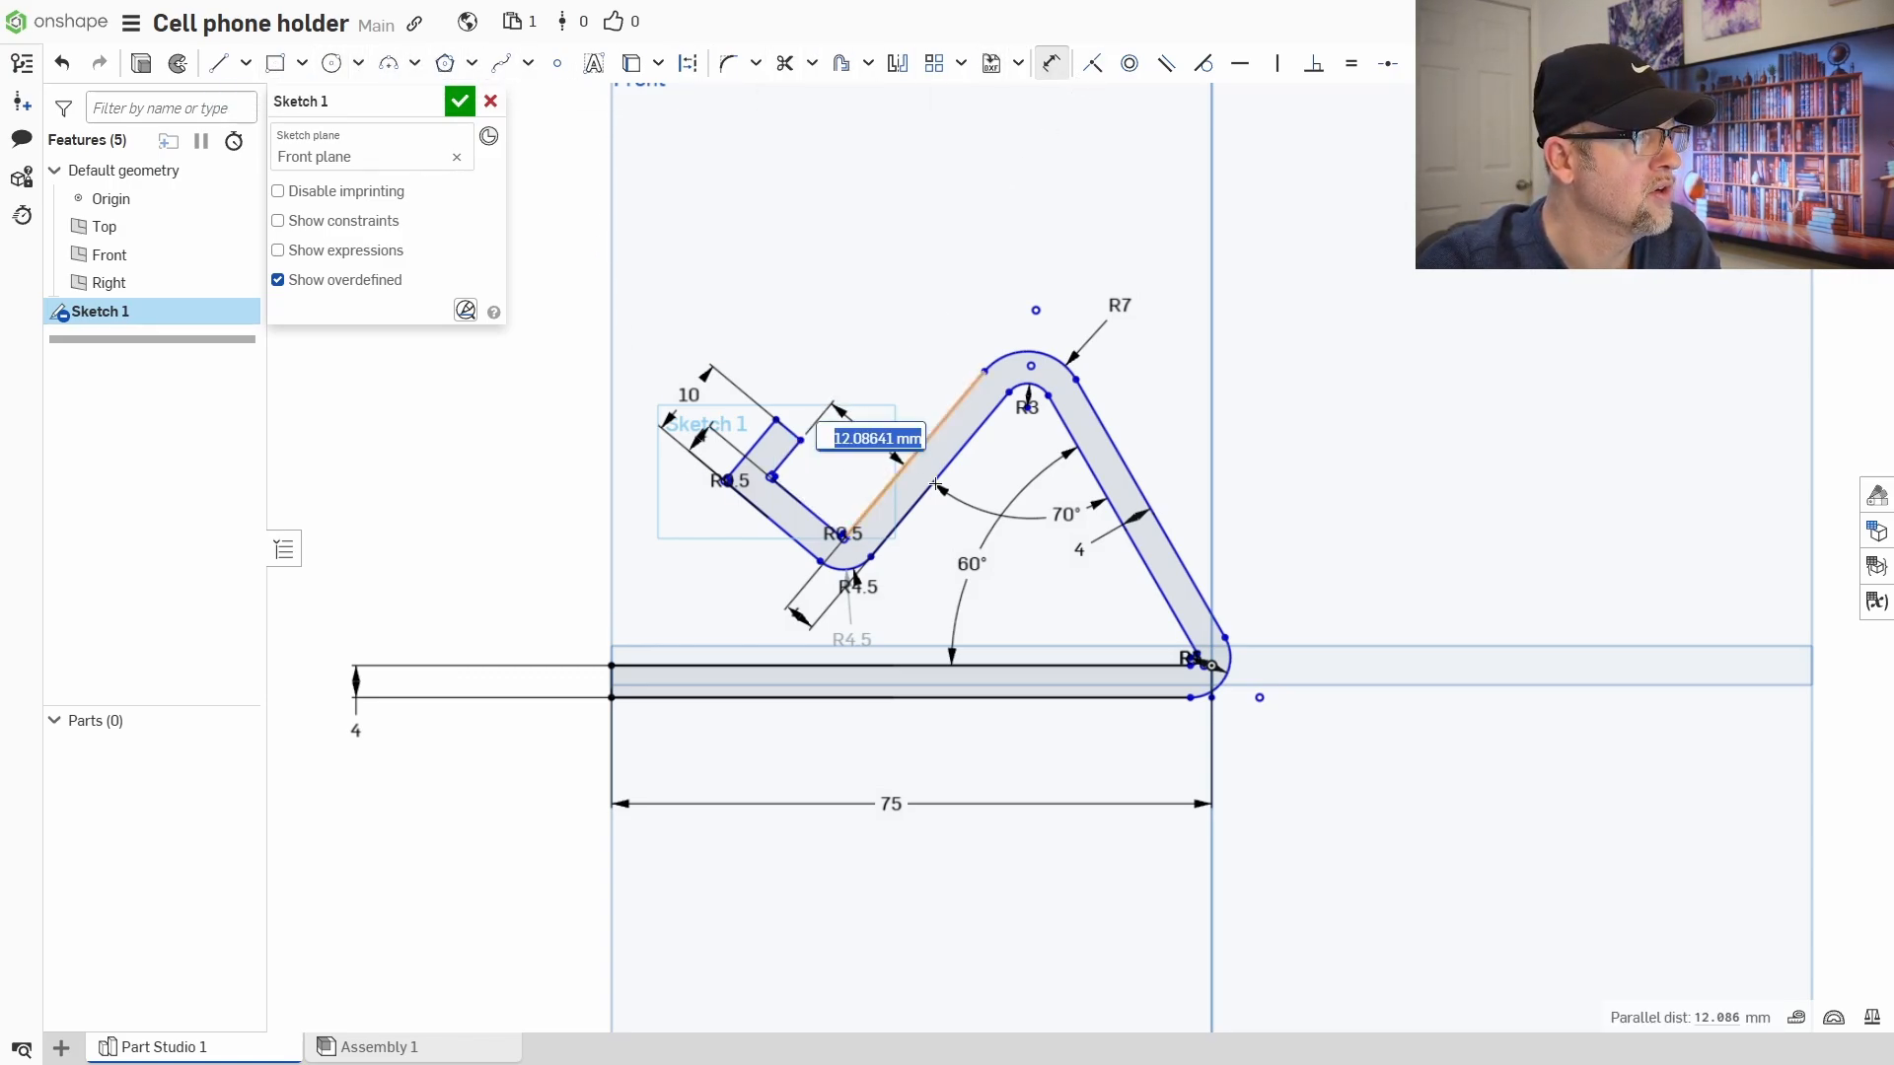
text(12)
key(Return)
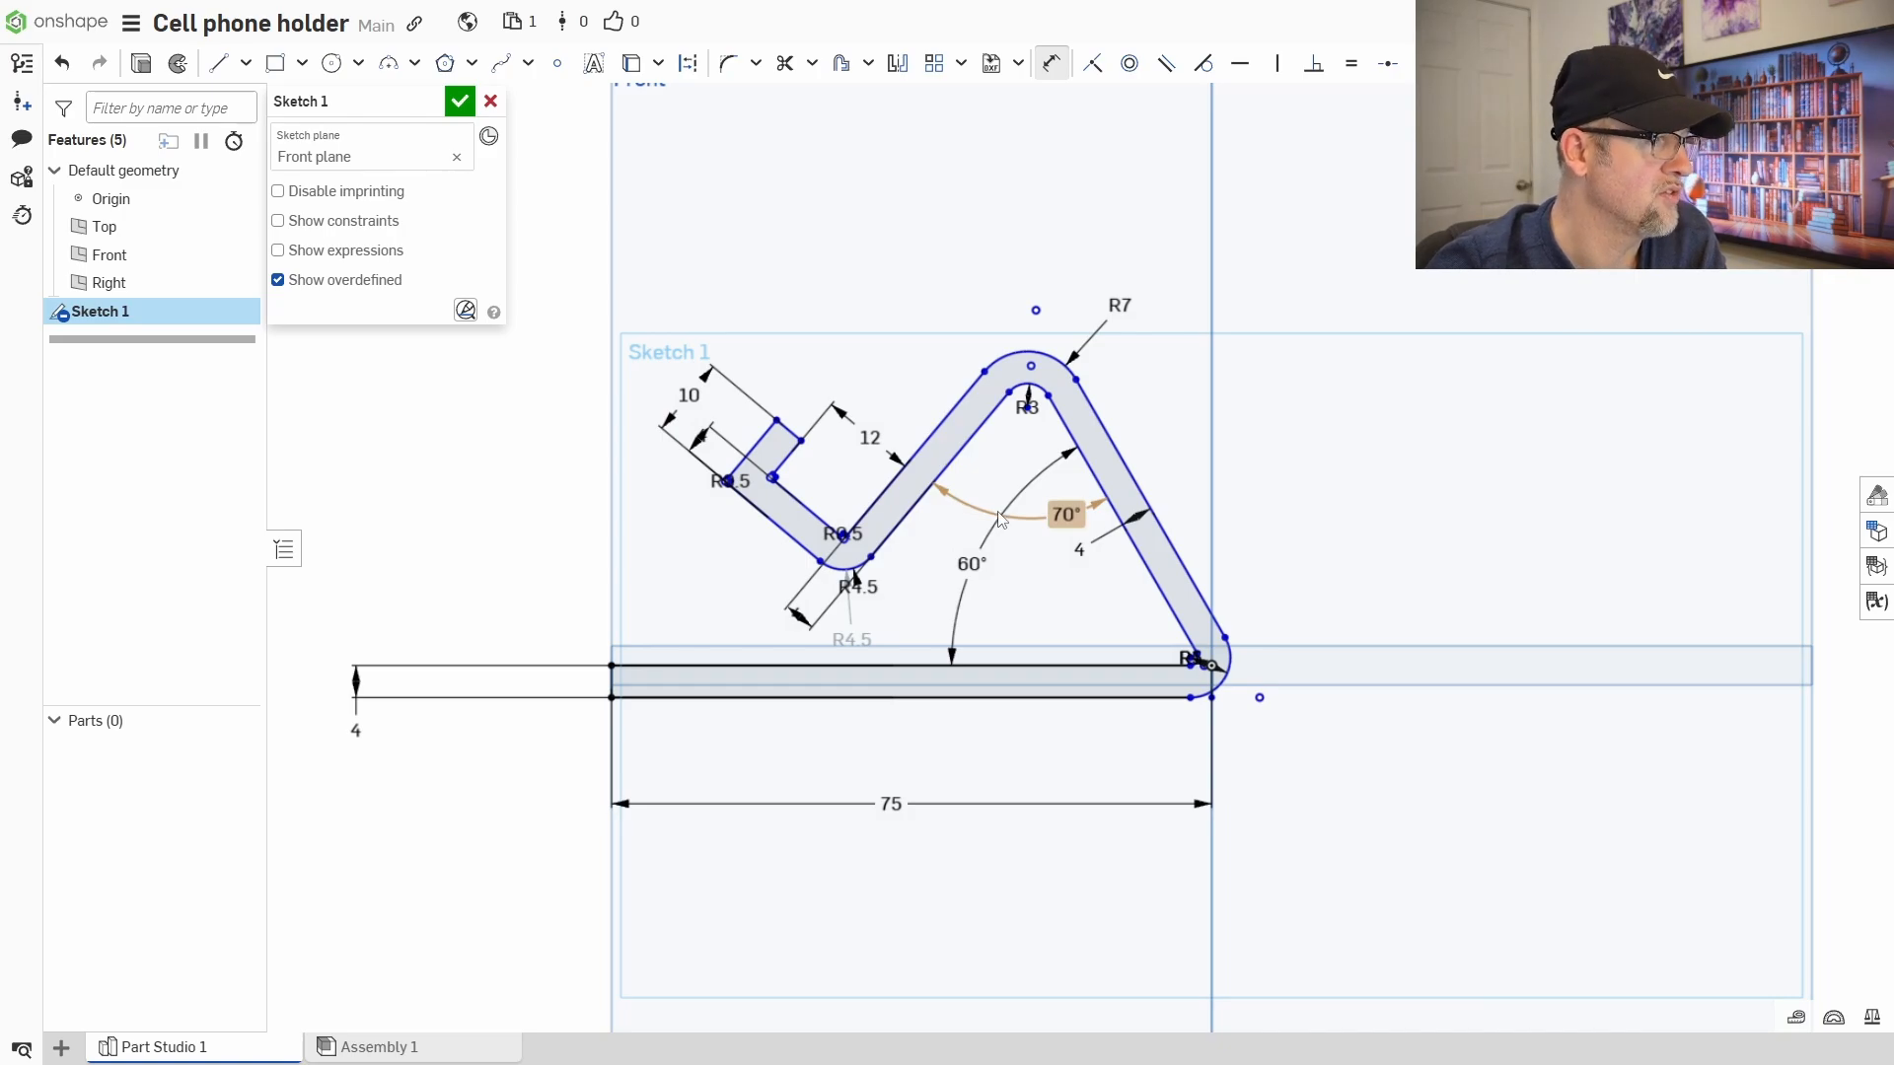
- Set the angle between the two long arms of the holder profile to 50 degrees
mouse_move(1521, 490)
middle_down()
mouse_move(1489, 437)
mouse_move(1463, 512)
mouse_move(1543, 516)
middle_up()
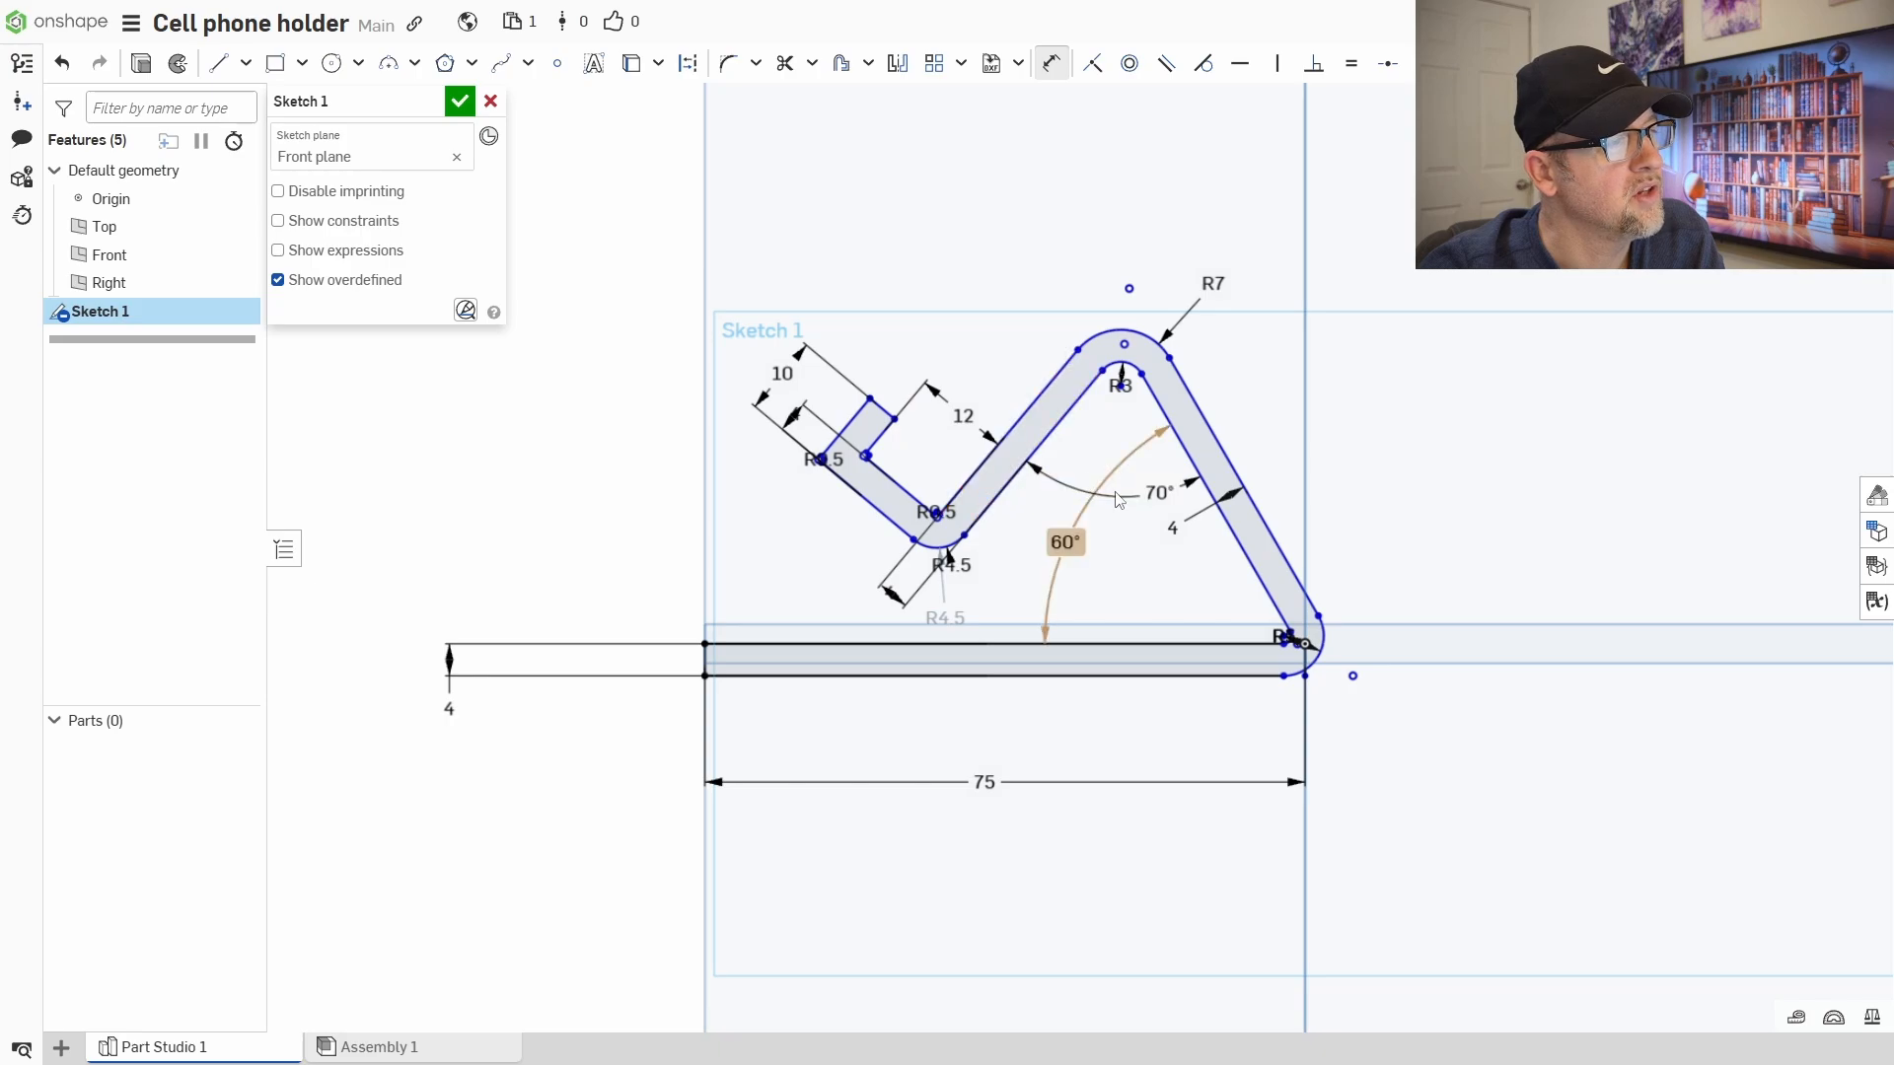
double_click(1157, 492)
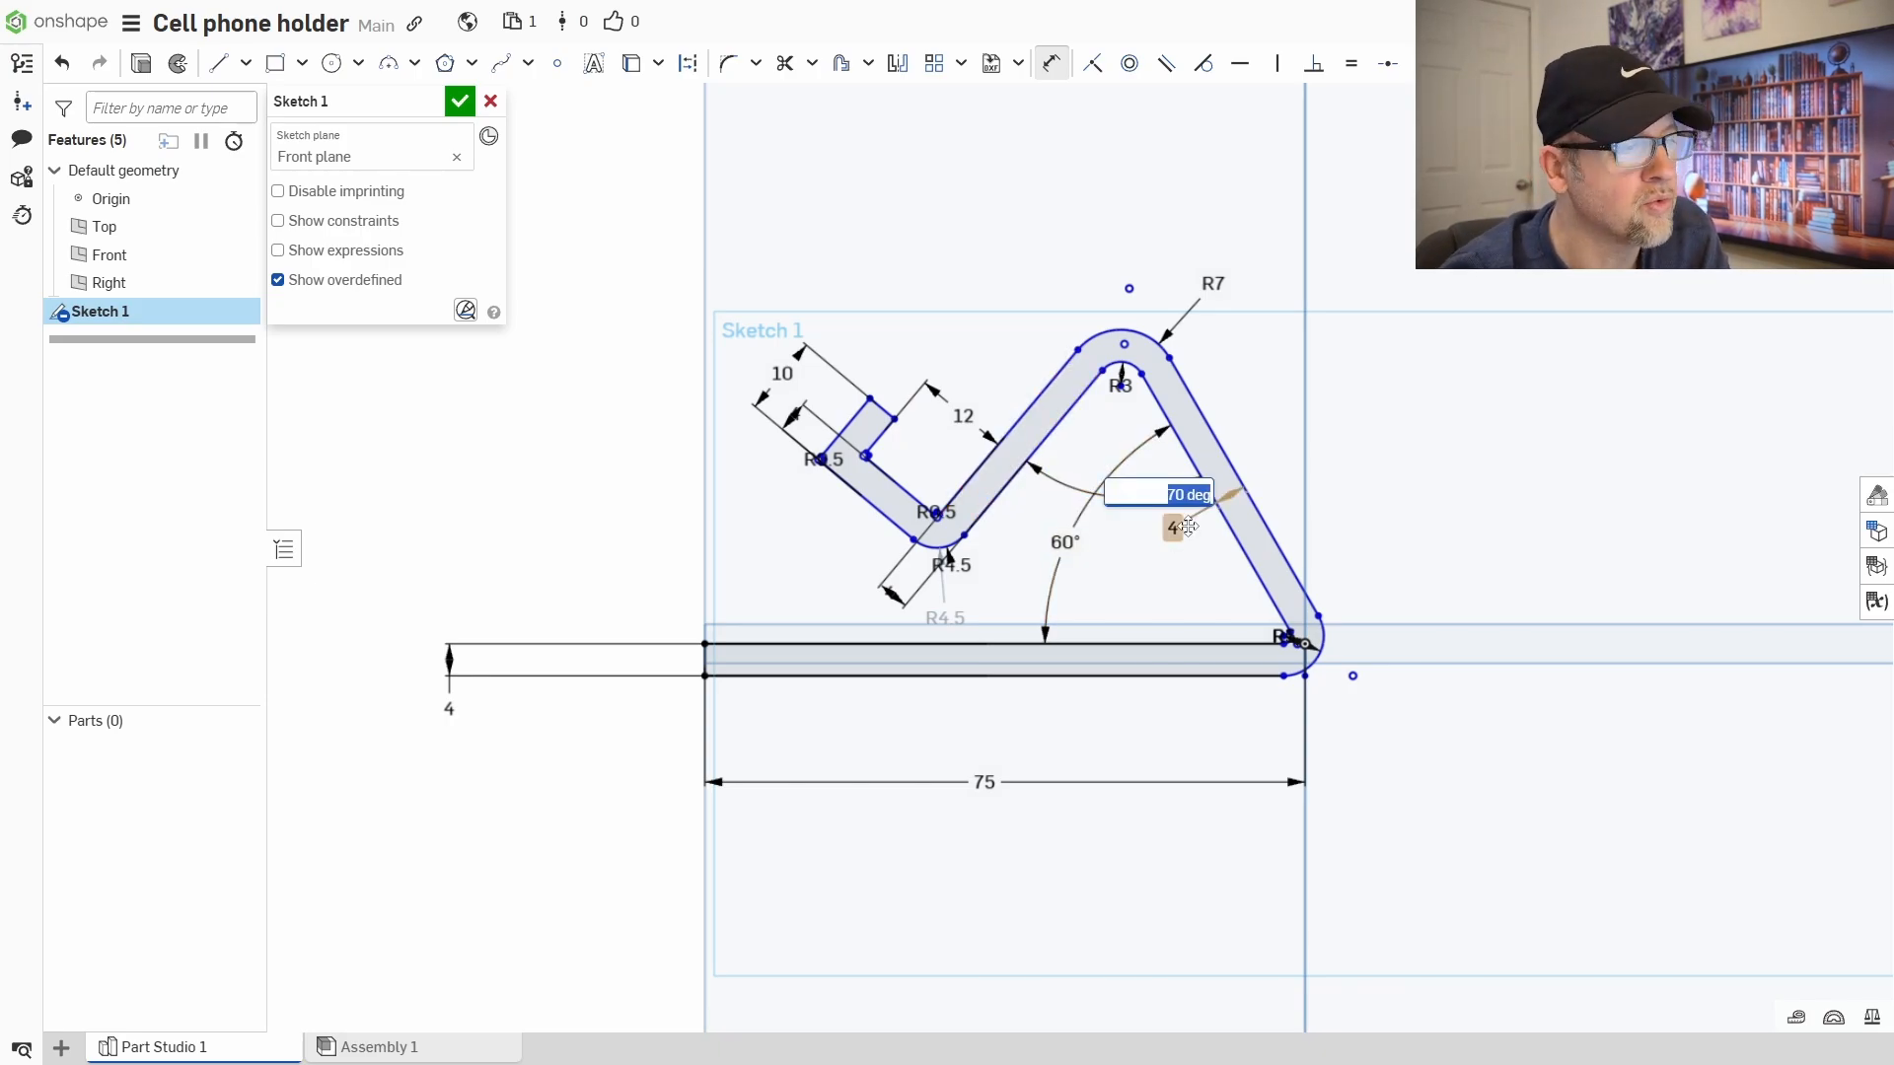
text(50)
key(Return)
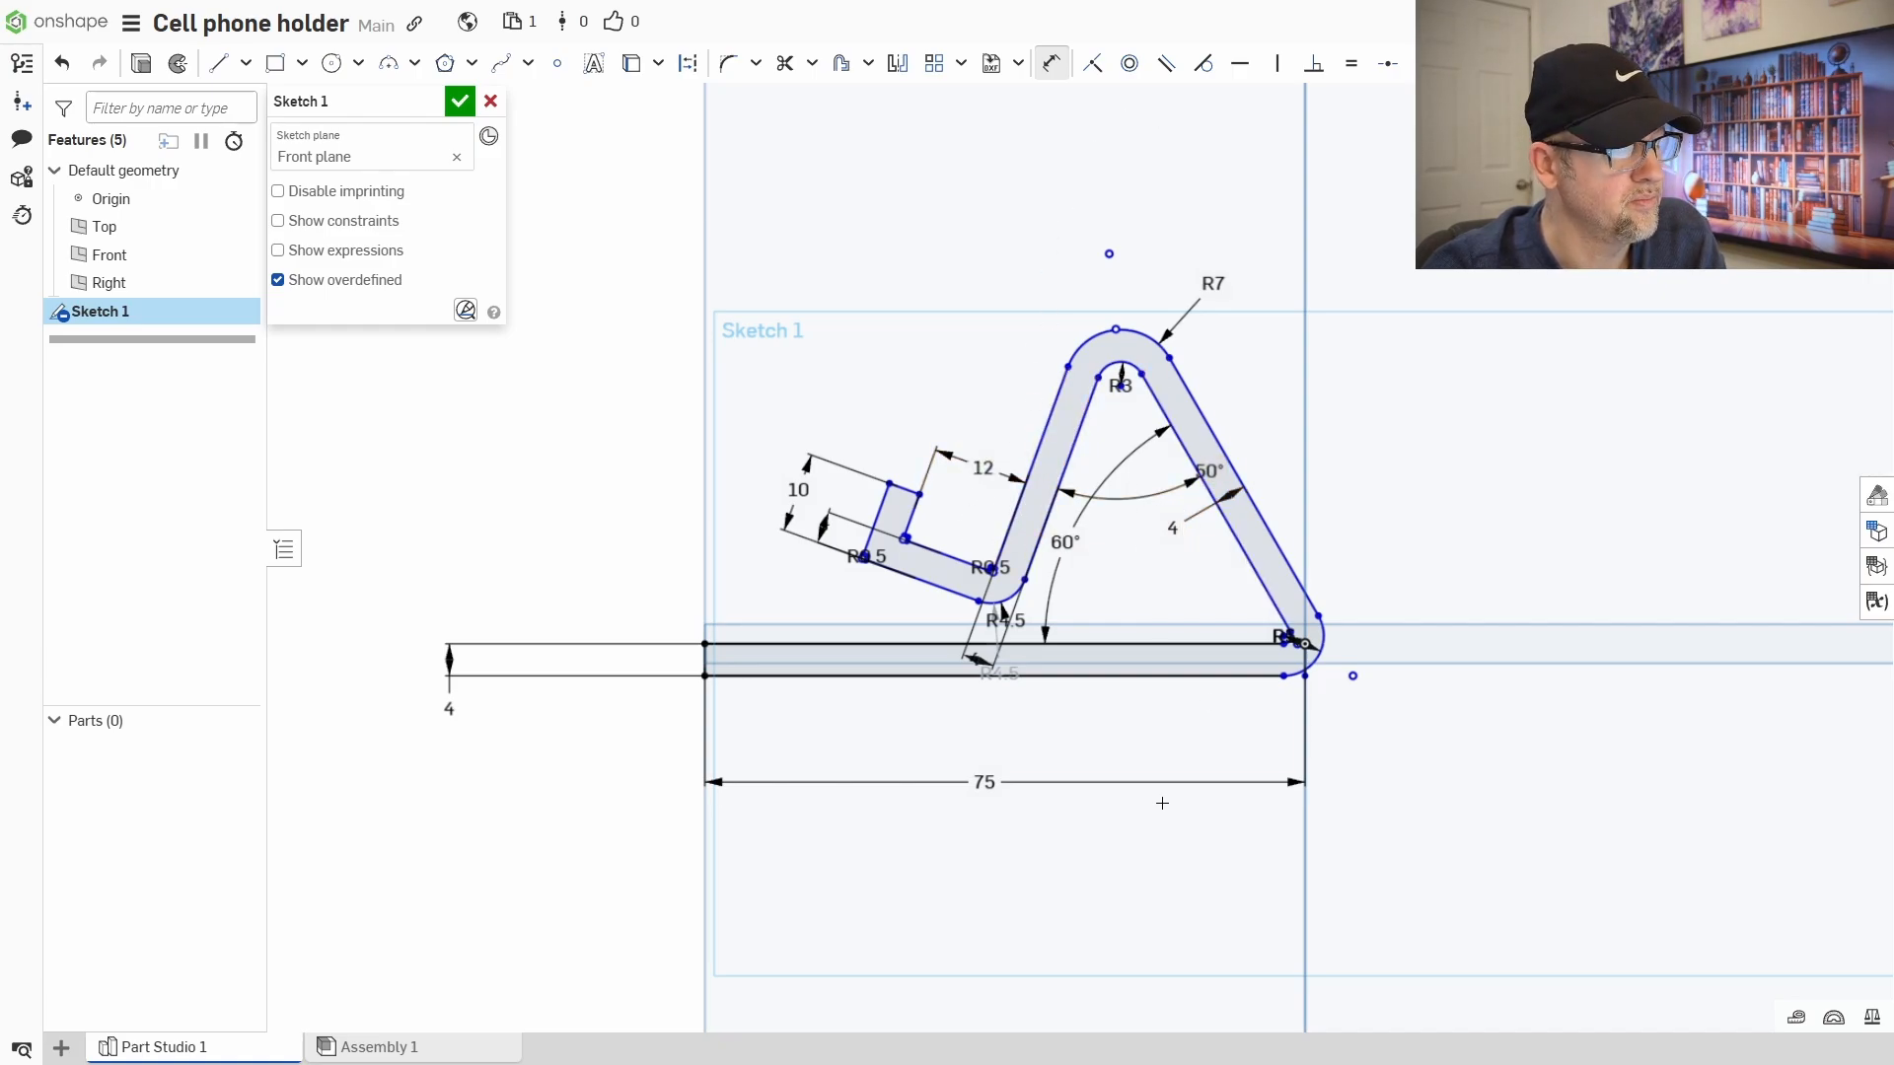
- Dimension the lip's thickness between its inner and outer edges at 4 mm
middle_drag(1158, 794, 1332, 758)
scroll(1312, 780, down, 5)
scroll(1223, 730, up, 6)
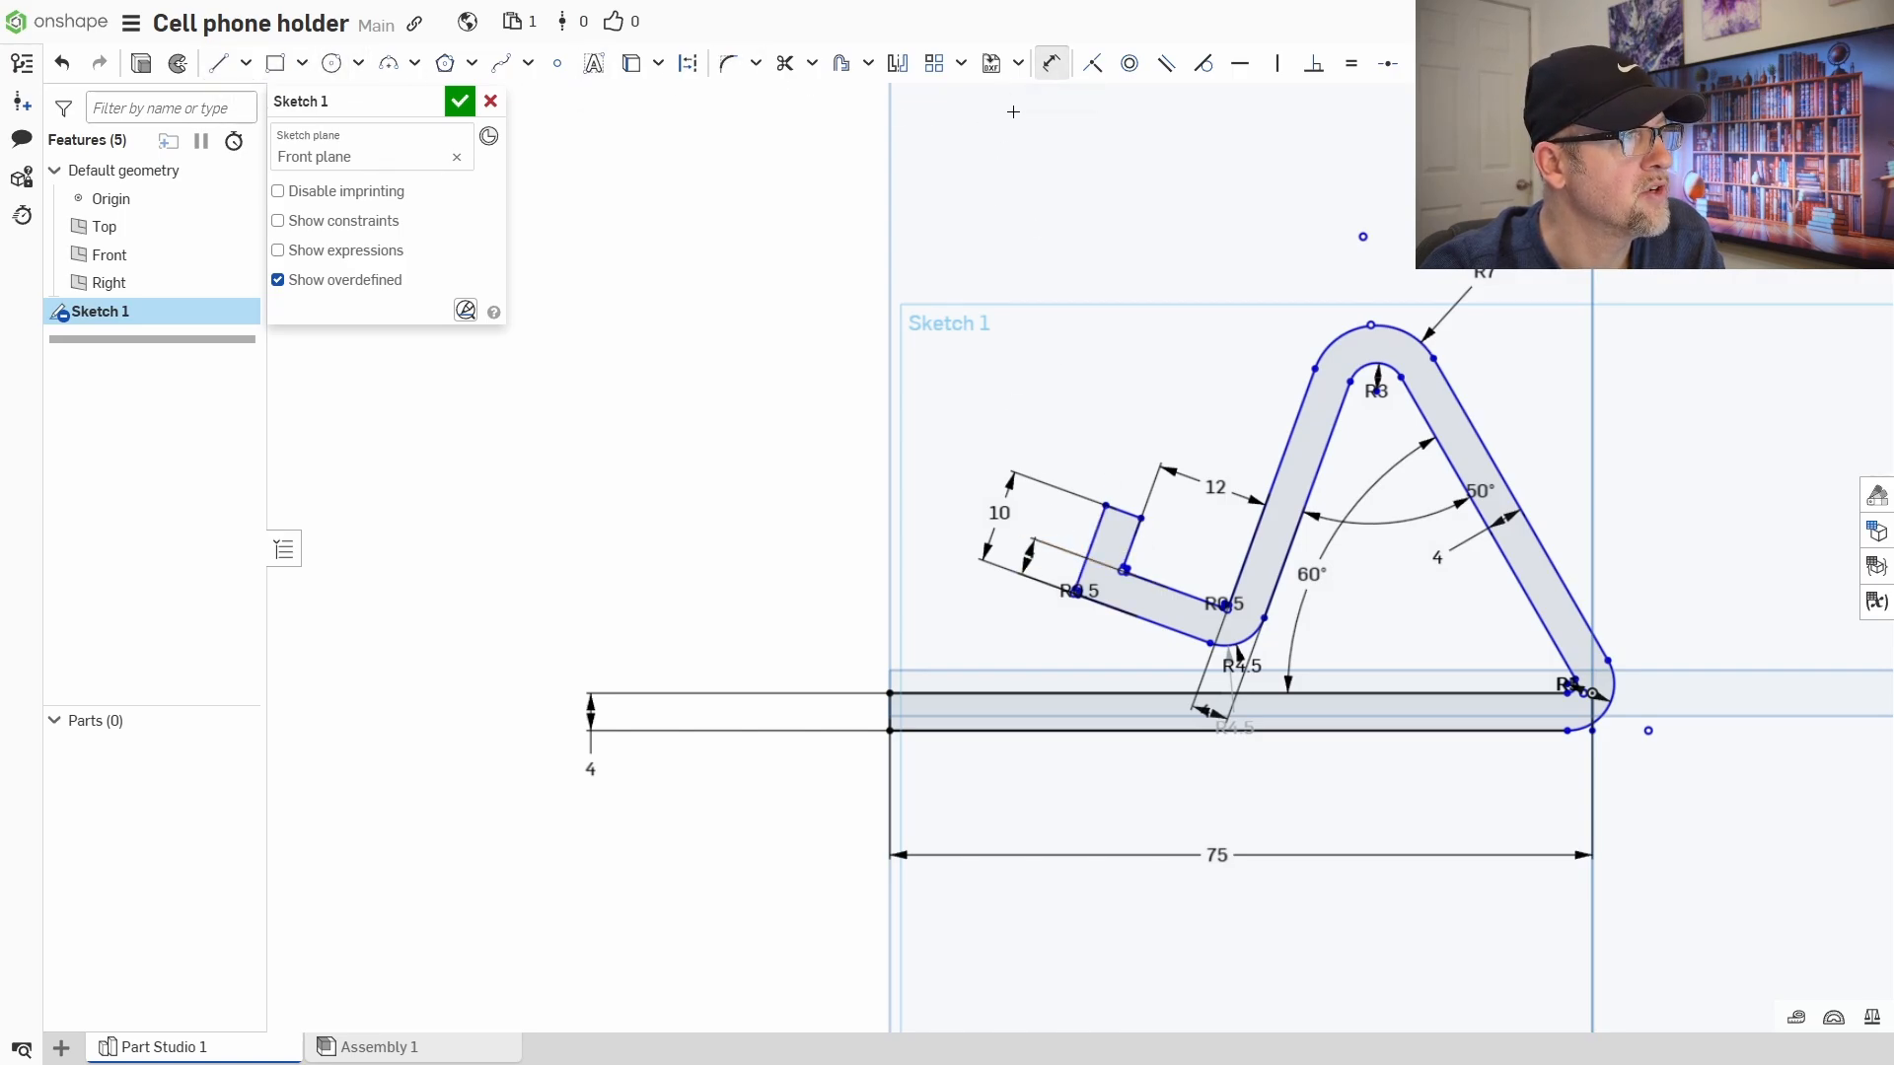
click(1134, 532)
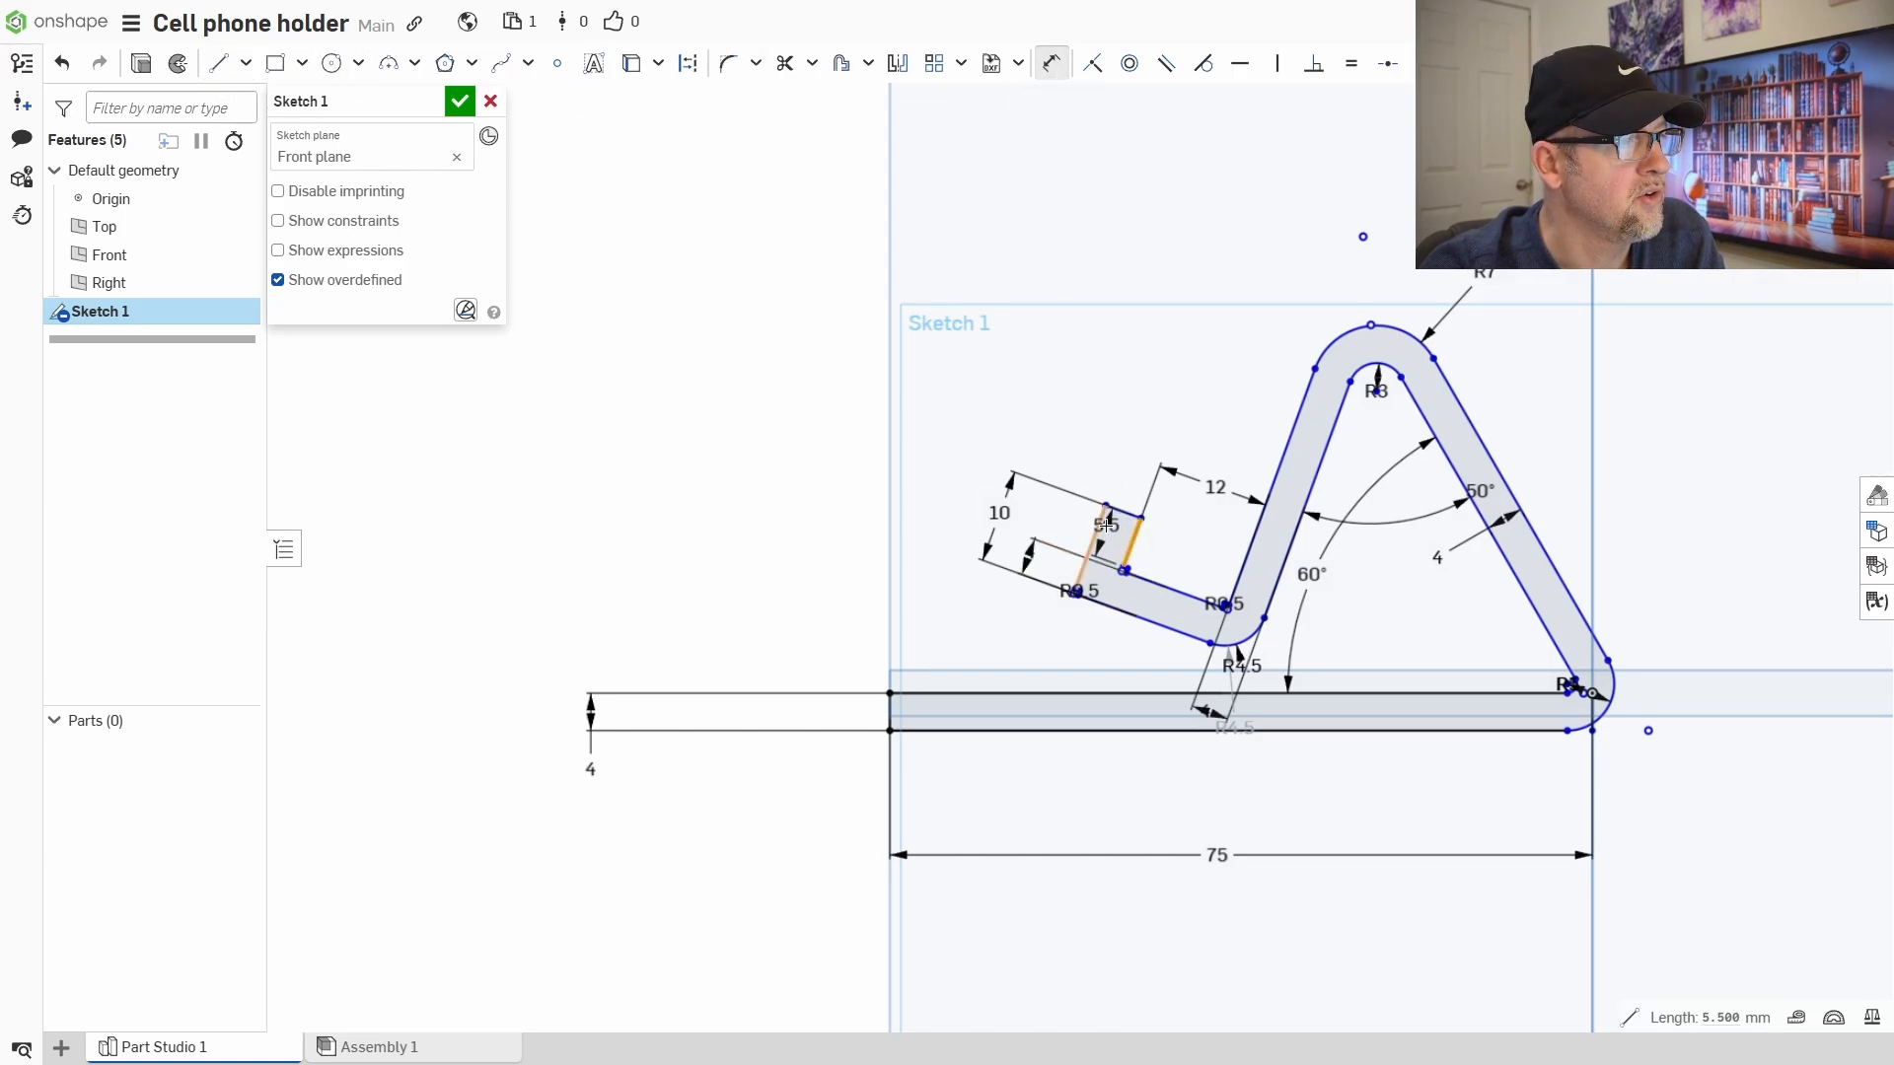
click(1152, 434)
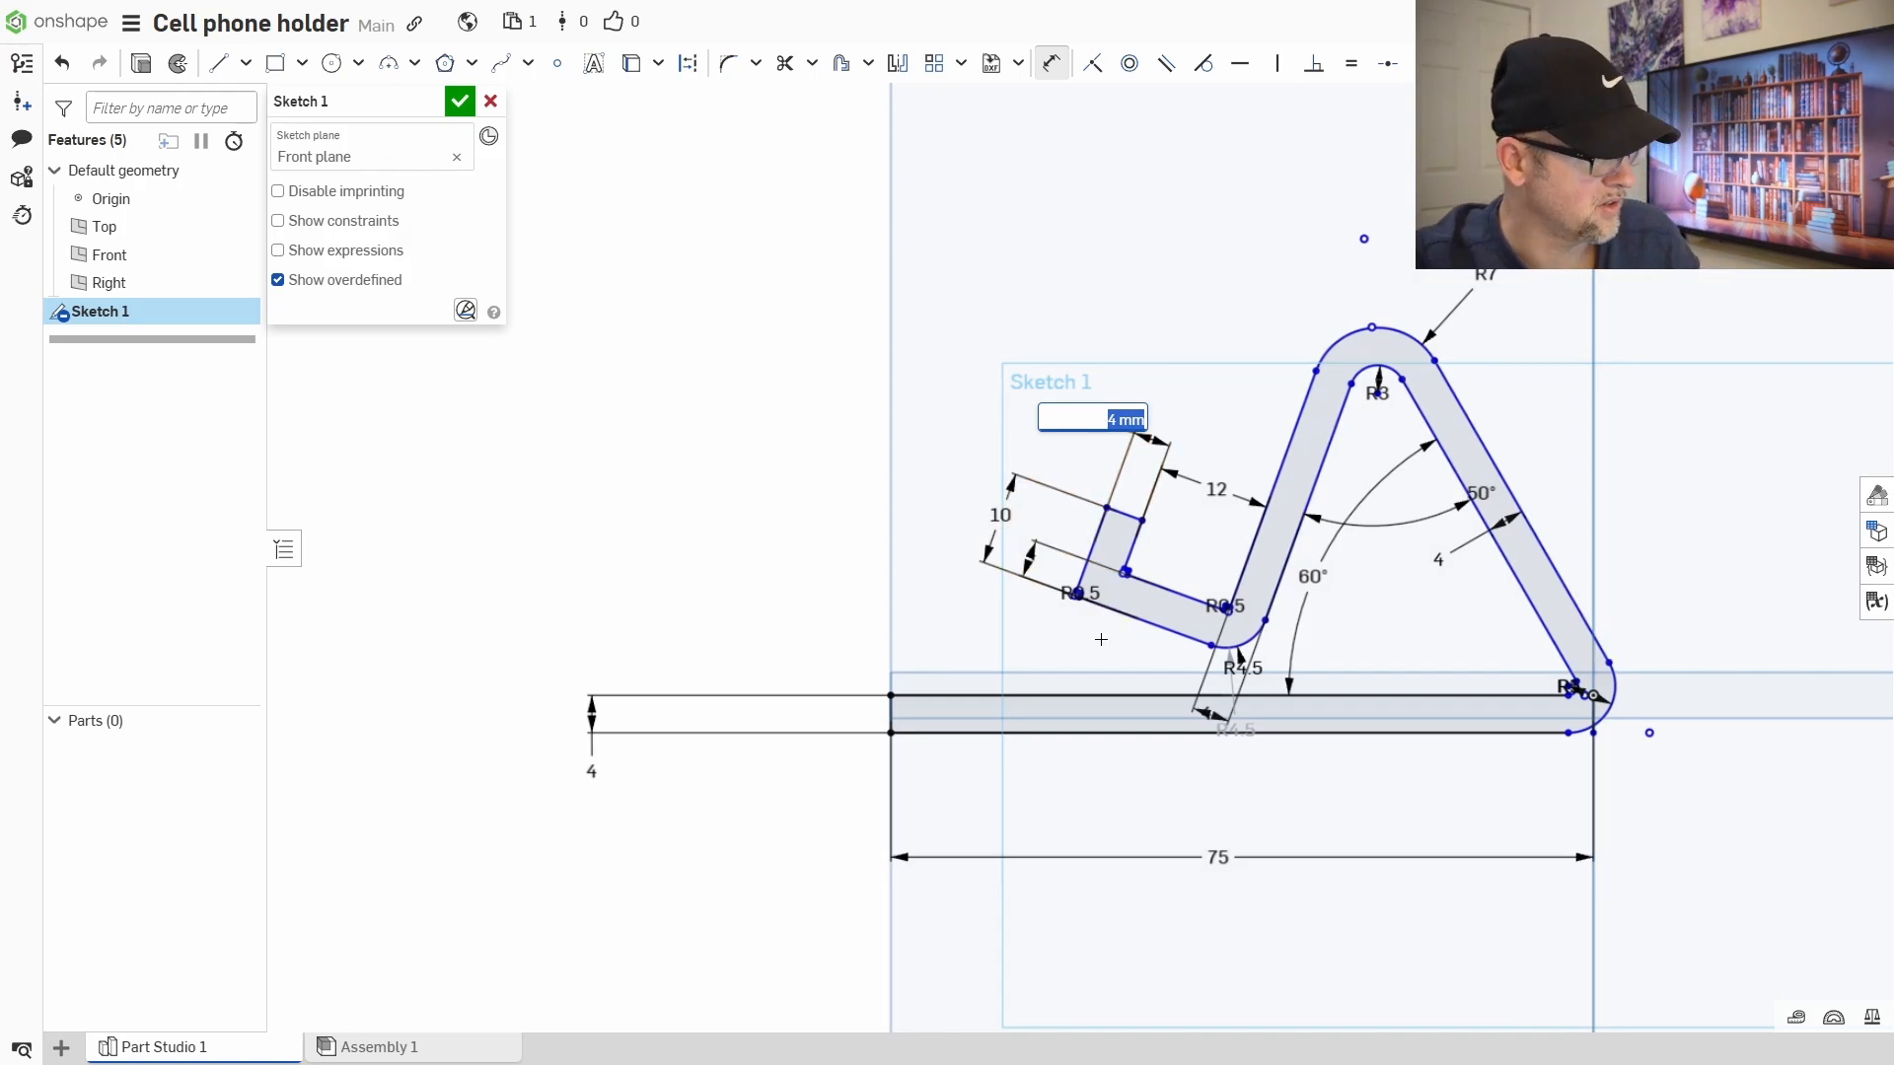
key(Return)
- Set the gap between the lip's inner edge and the facing long arm to 15 mm
middle_drag(1173, 545, 1029, 577)
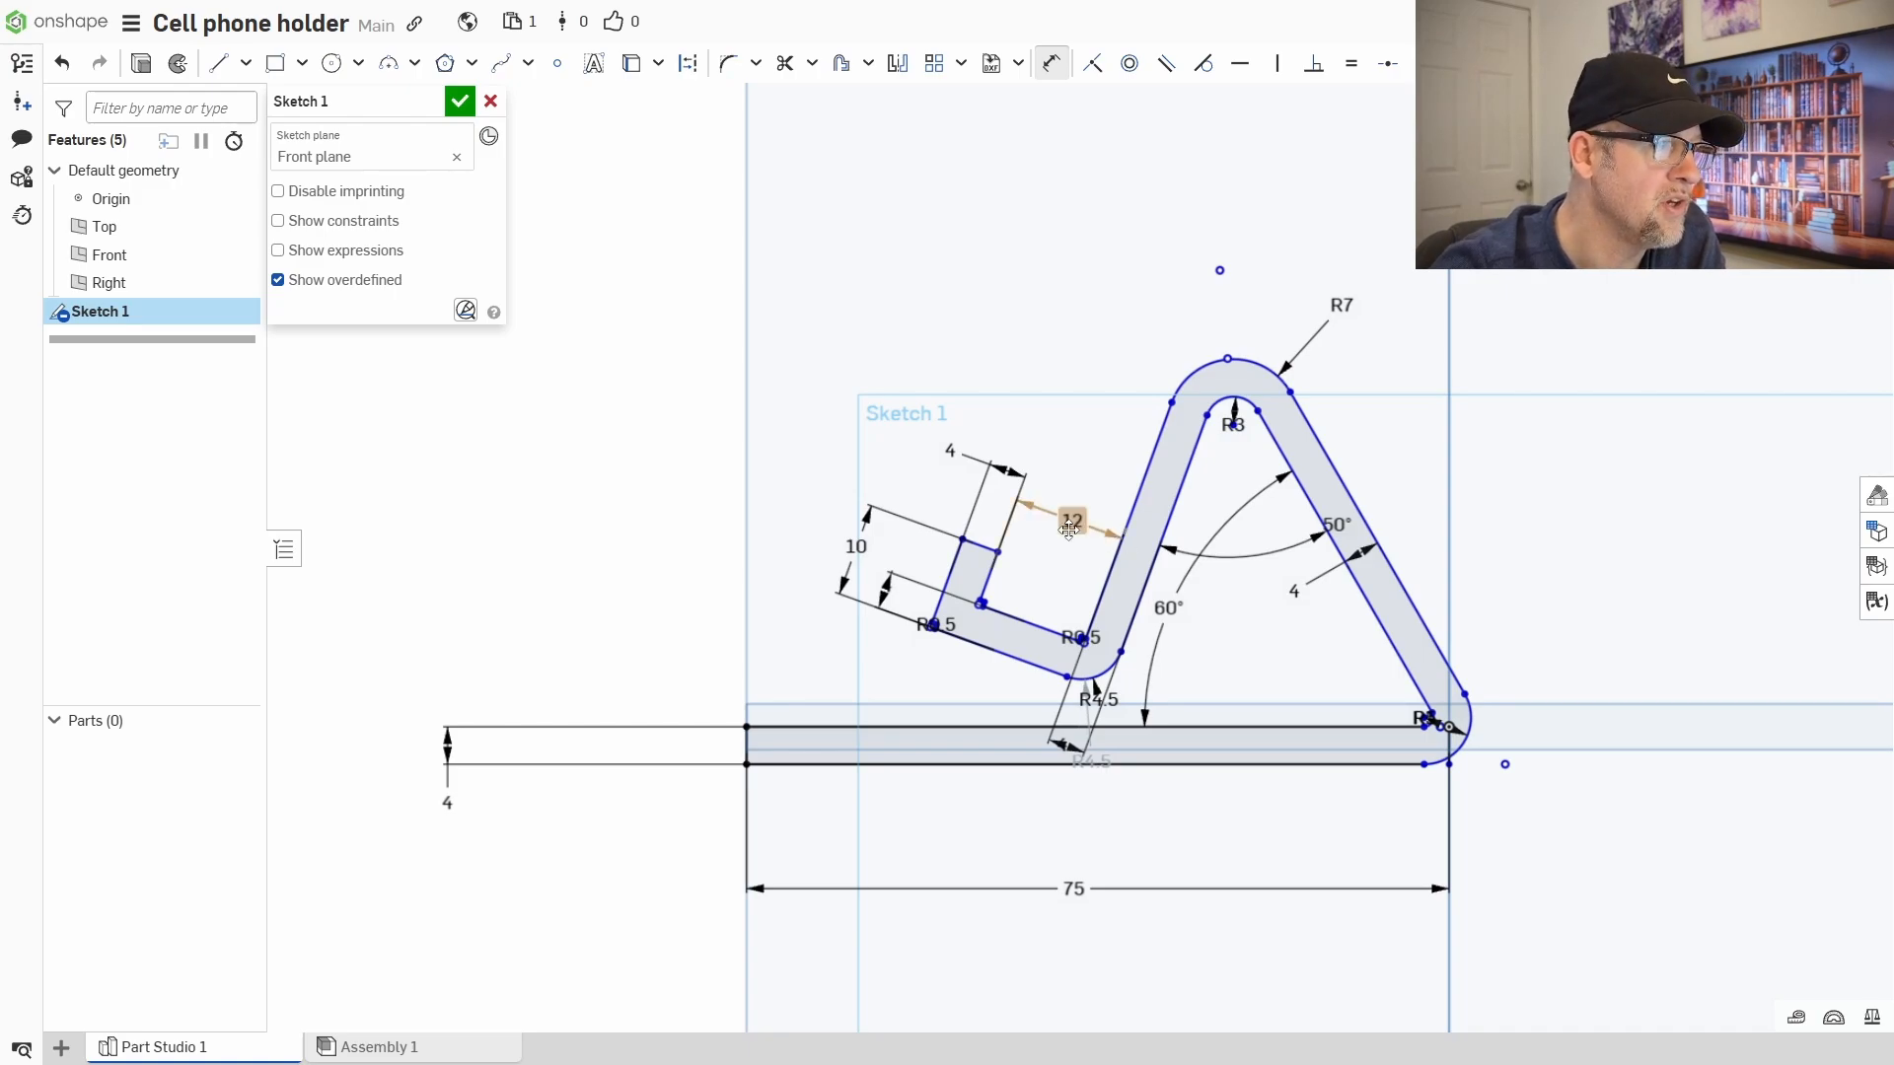
double_click(1072, 521)
text(15)
key(Return)
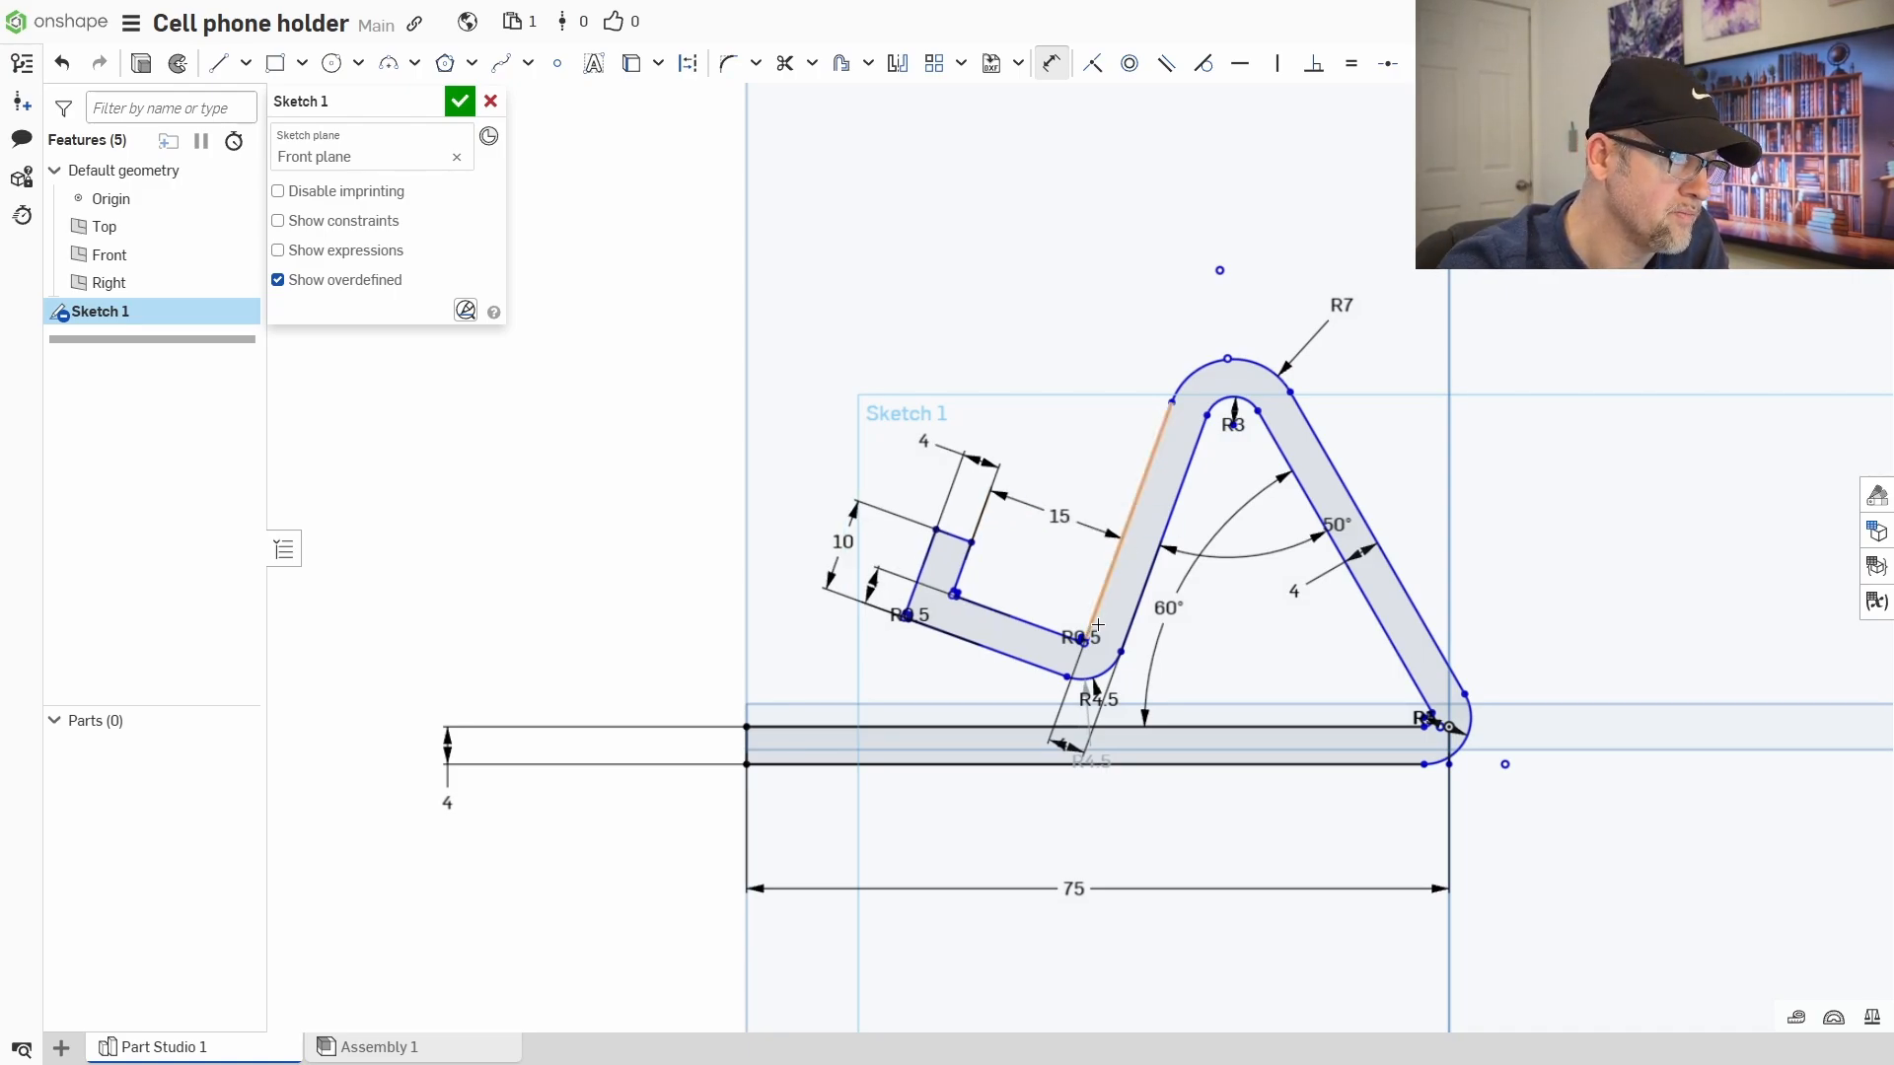
- Try to dimension the clearance between the short arm's lower corner arc and the base's upper line
middle_drag(913, 631, 763, 544)
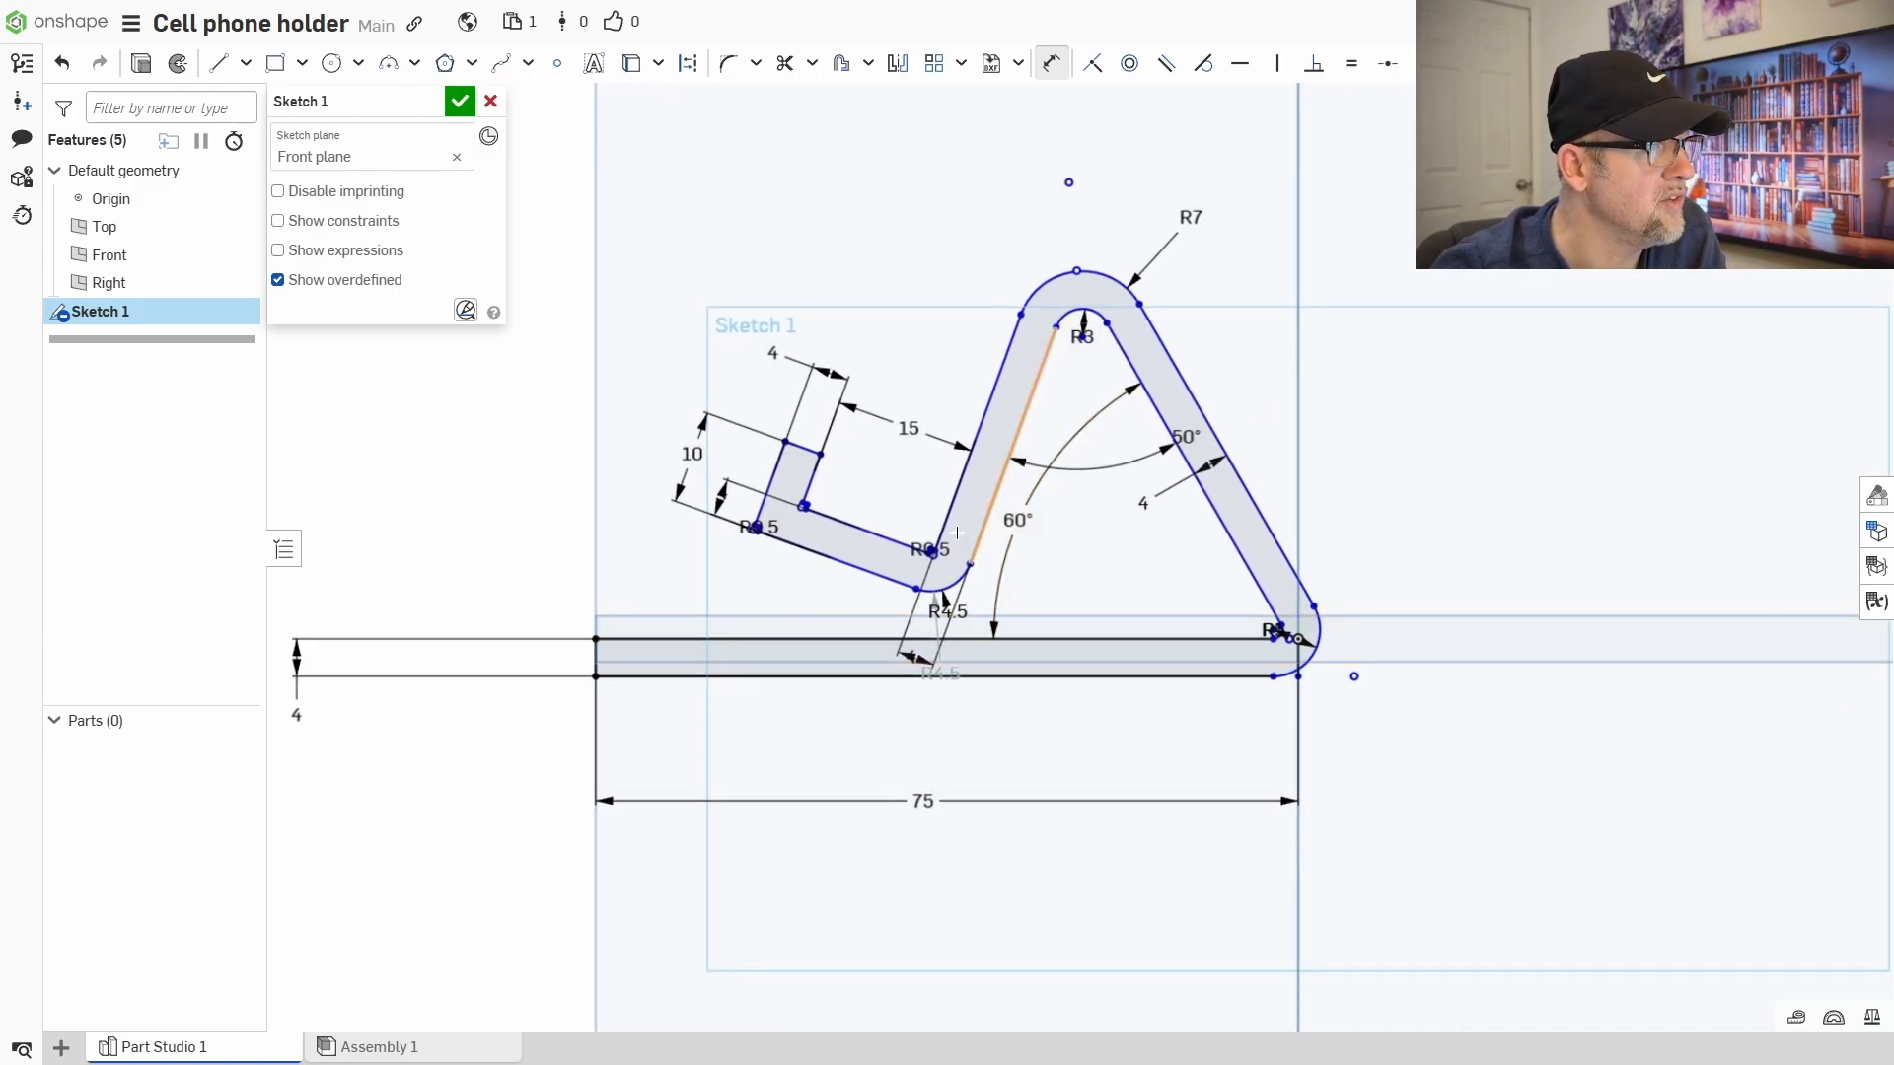
middle_drag(1513, 450, 1615, 410)
scroll(1549, 520, down, 1)
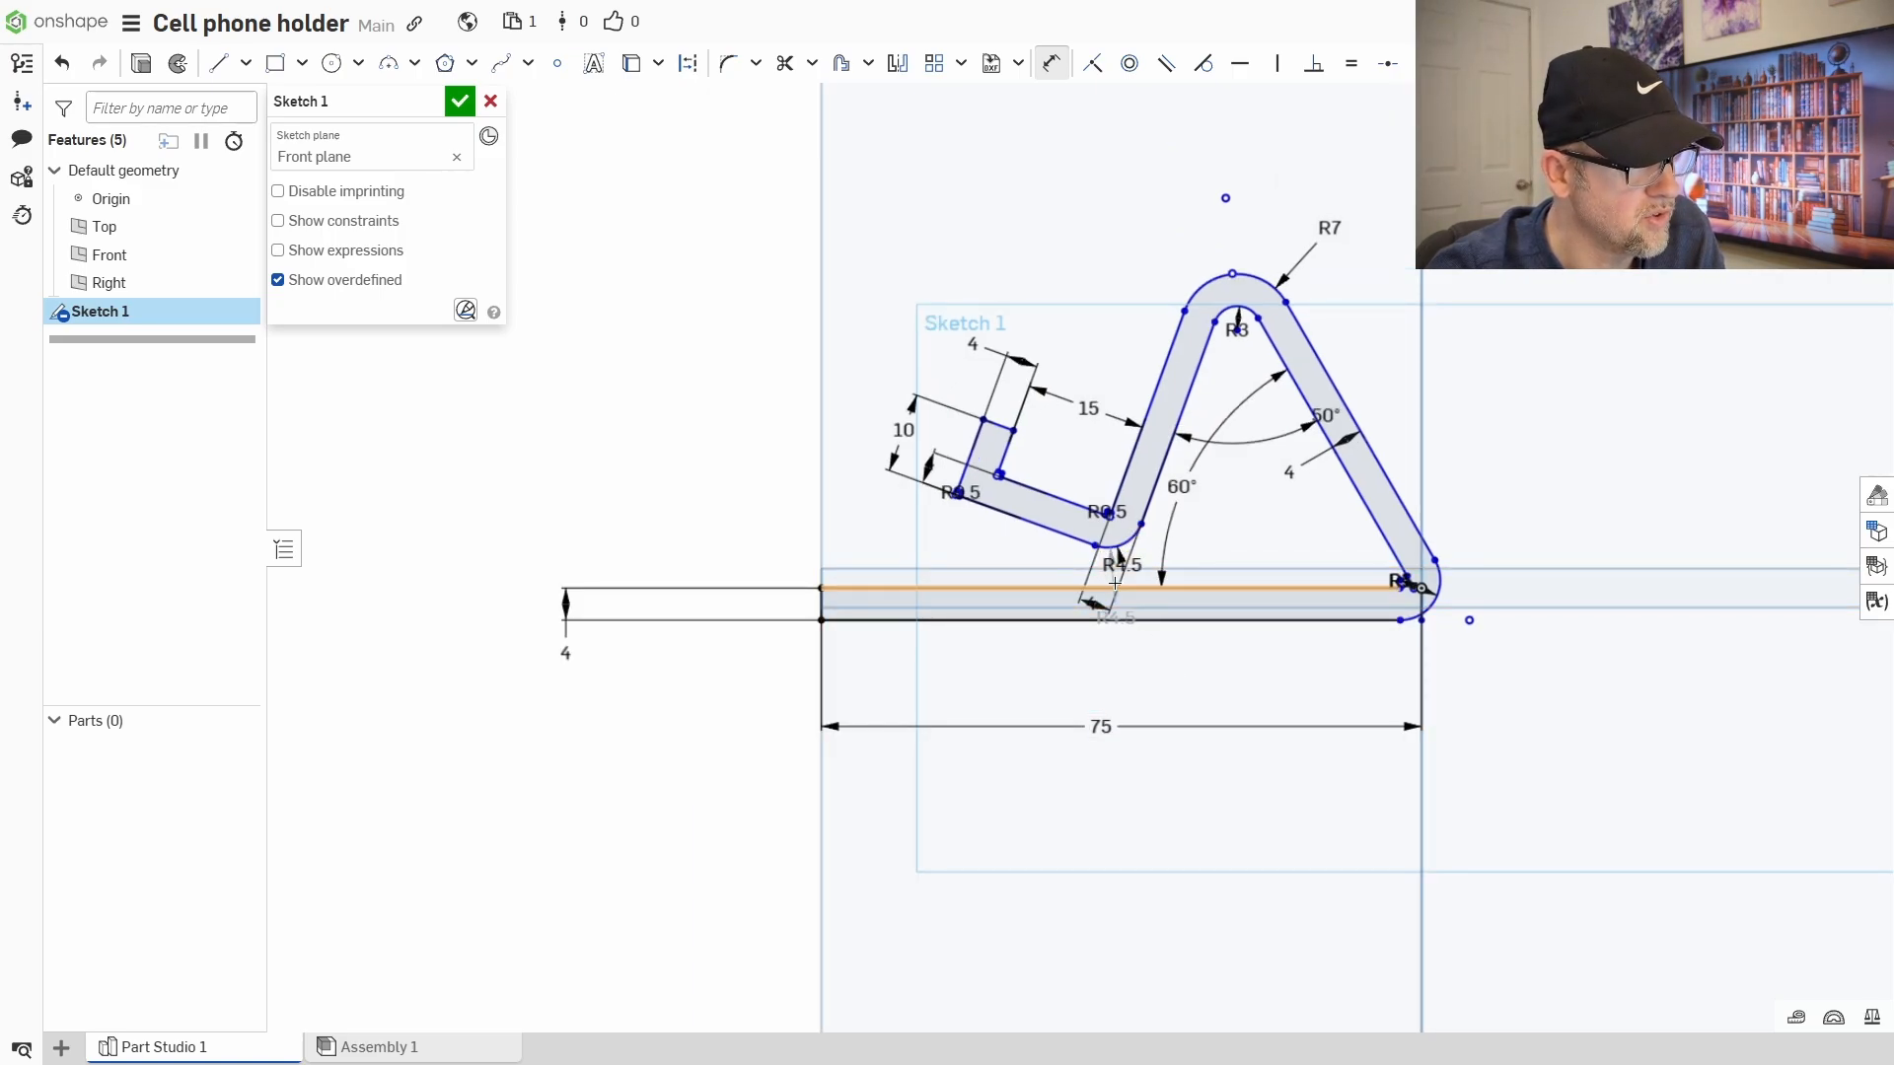
scroll(1133, 611, up, 3)
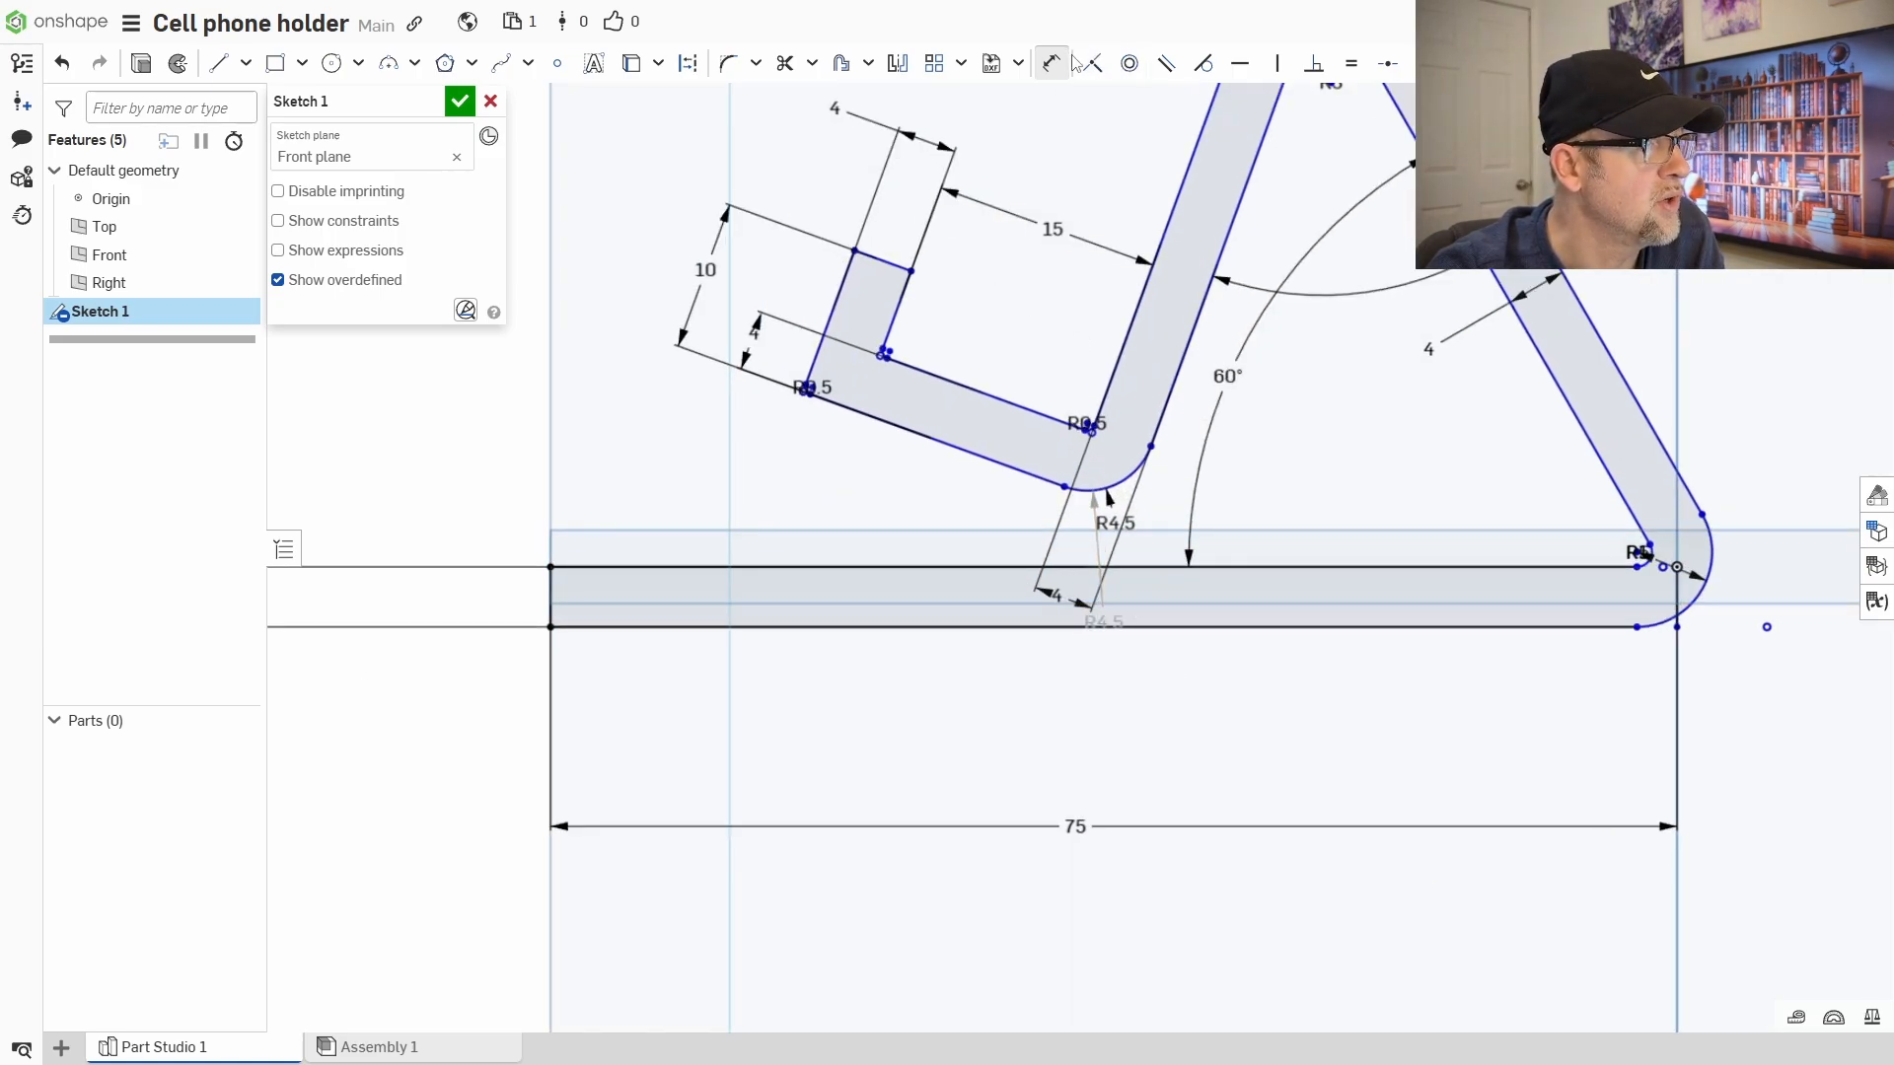
click(1087, 498)
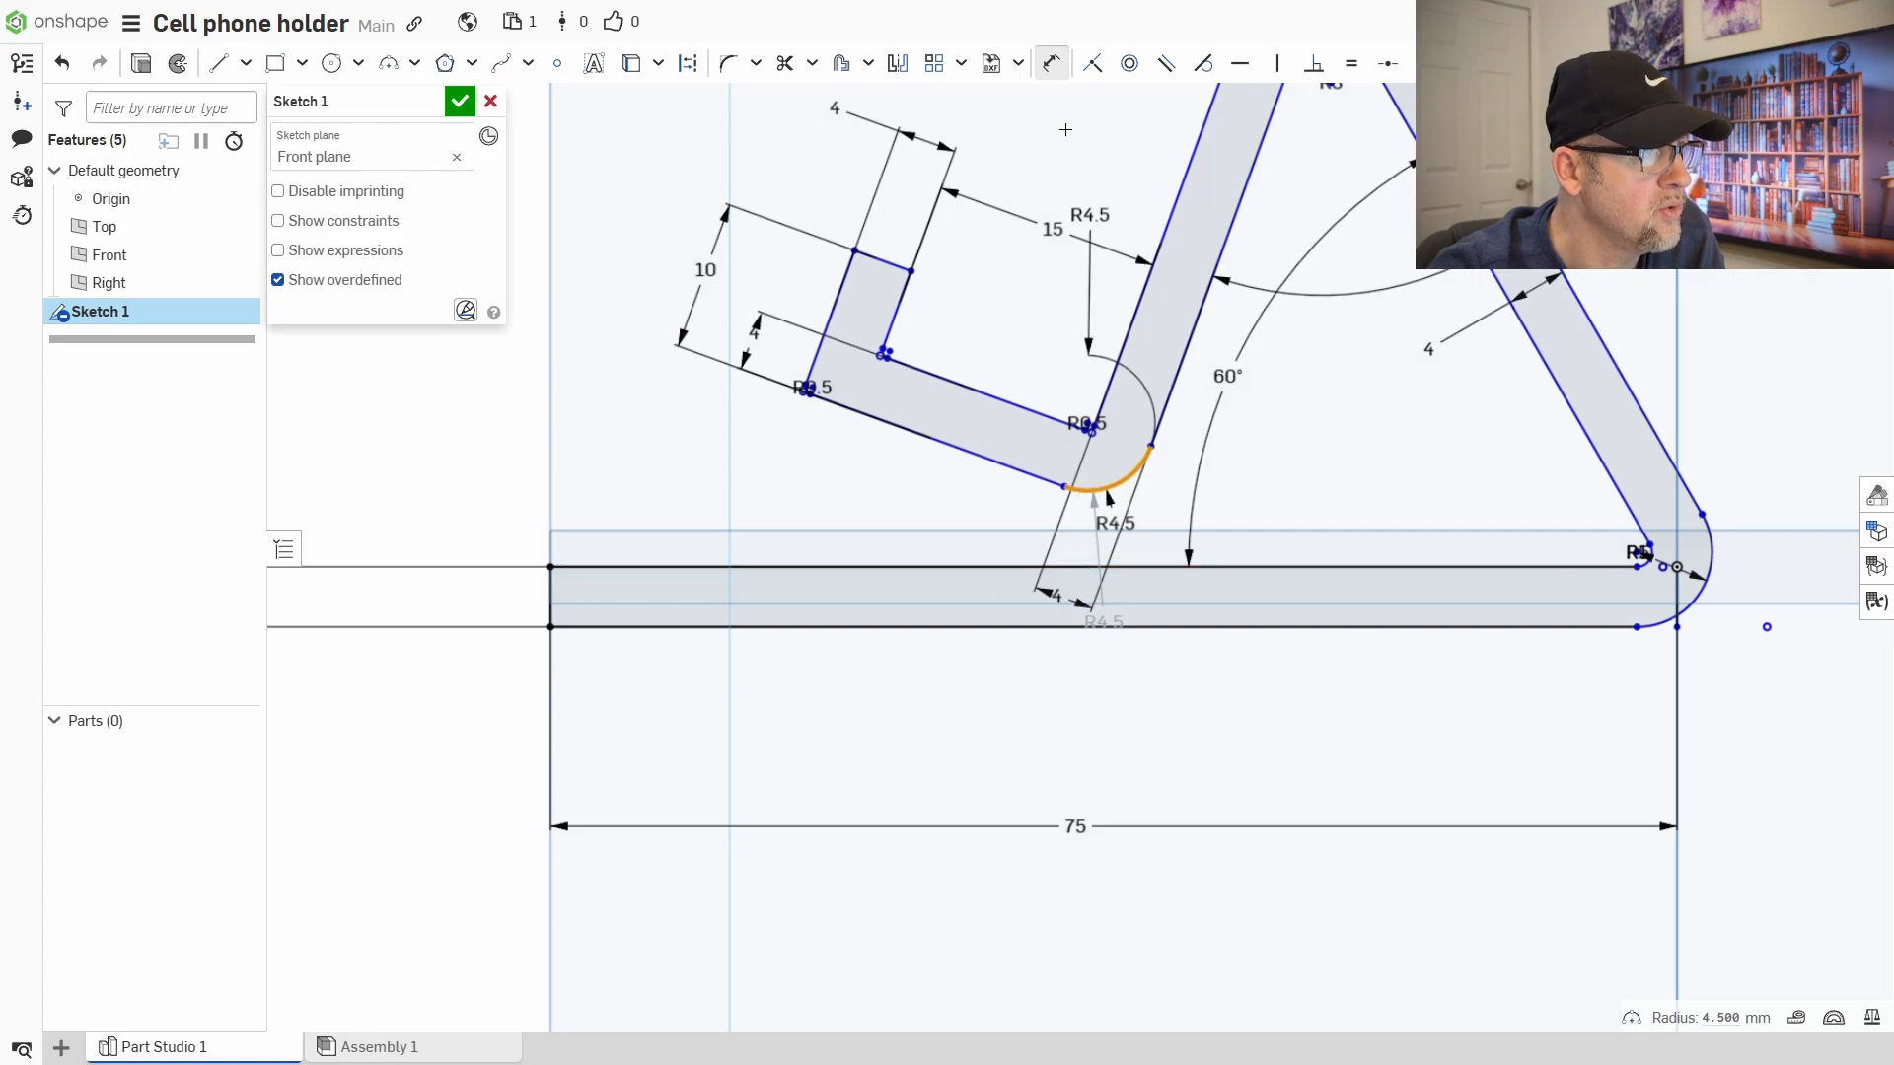
click(1021, 567)
click(1016, 538)
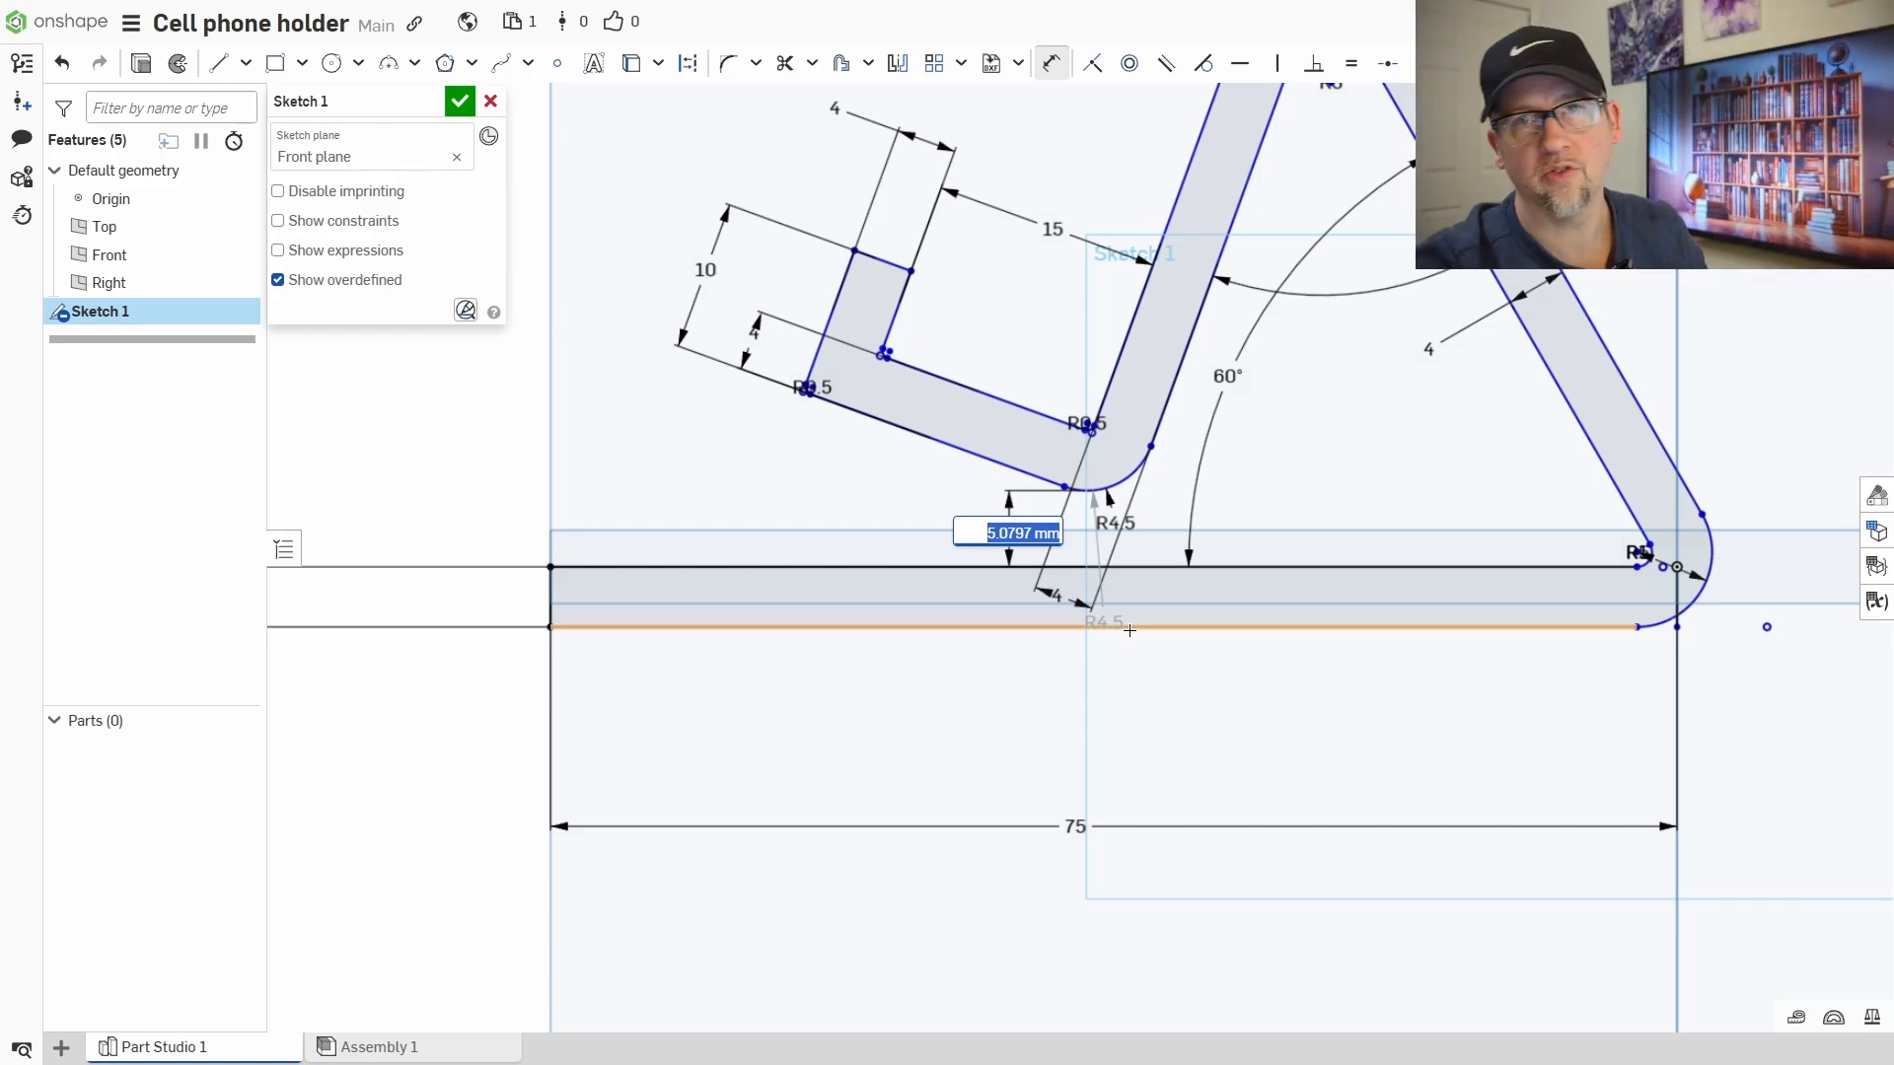
scroll(1025, 694, down, 3)
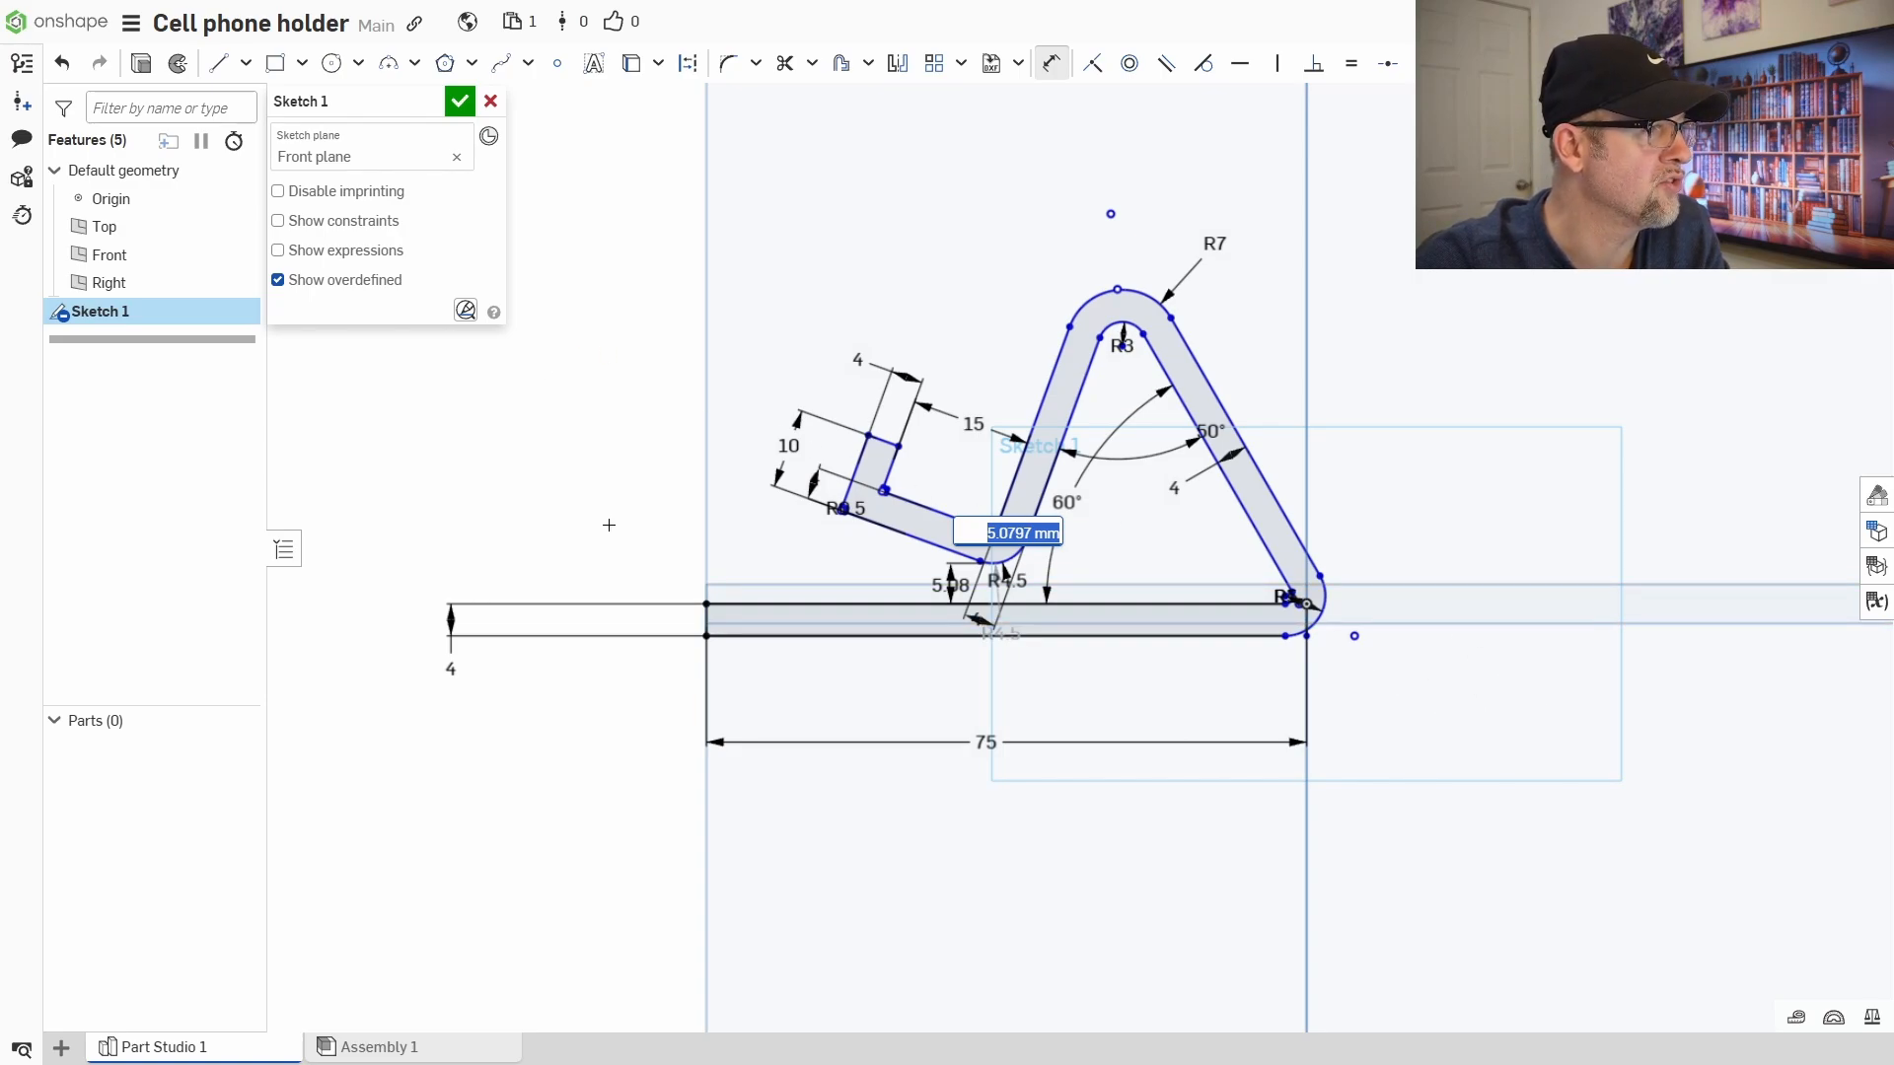
text(0.5)
key(Return)
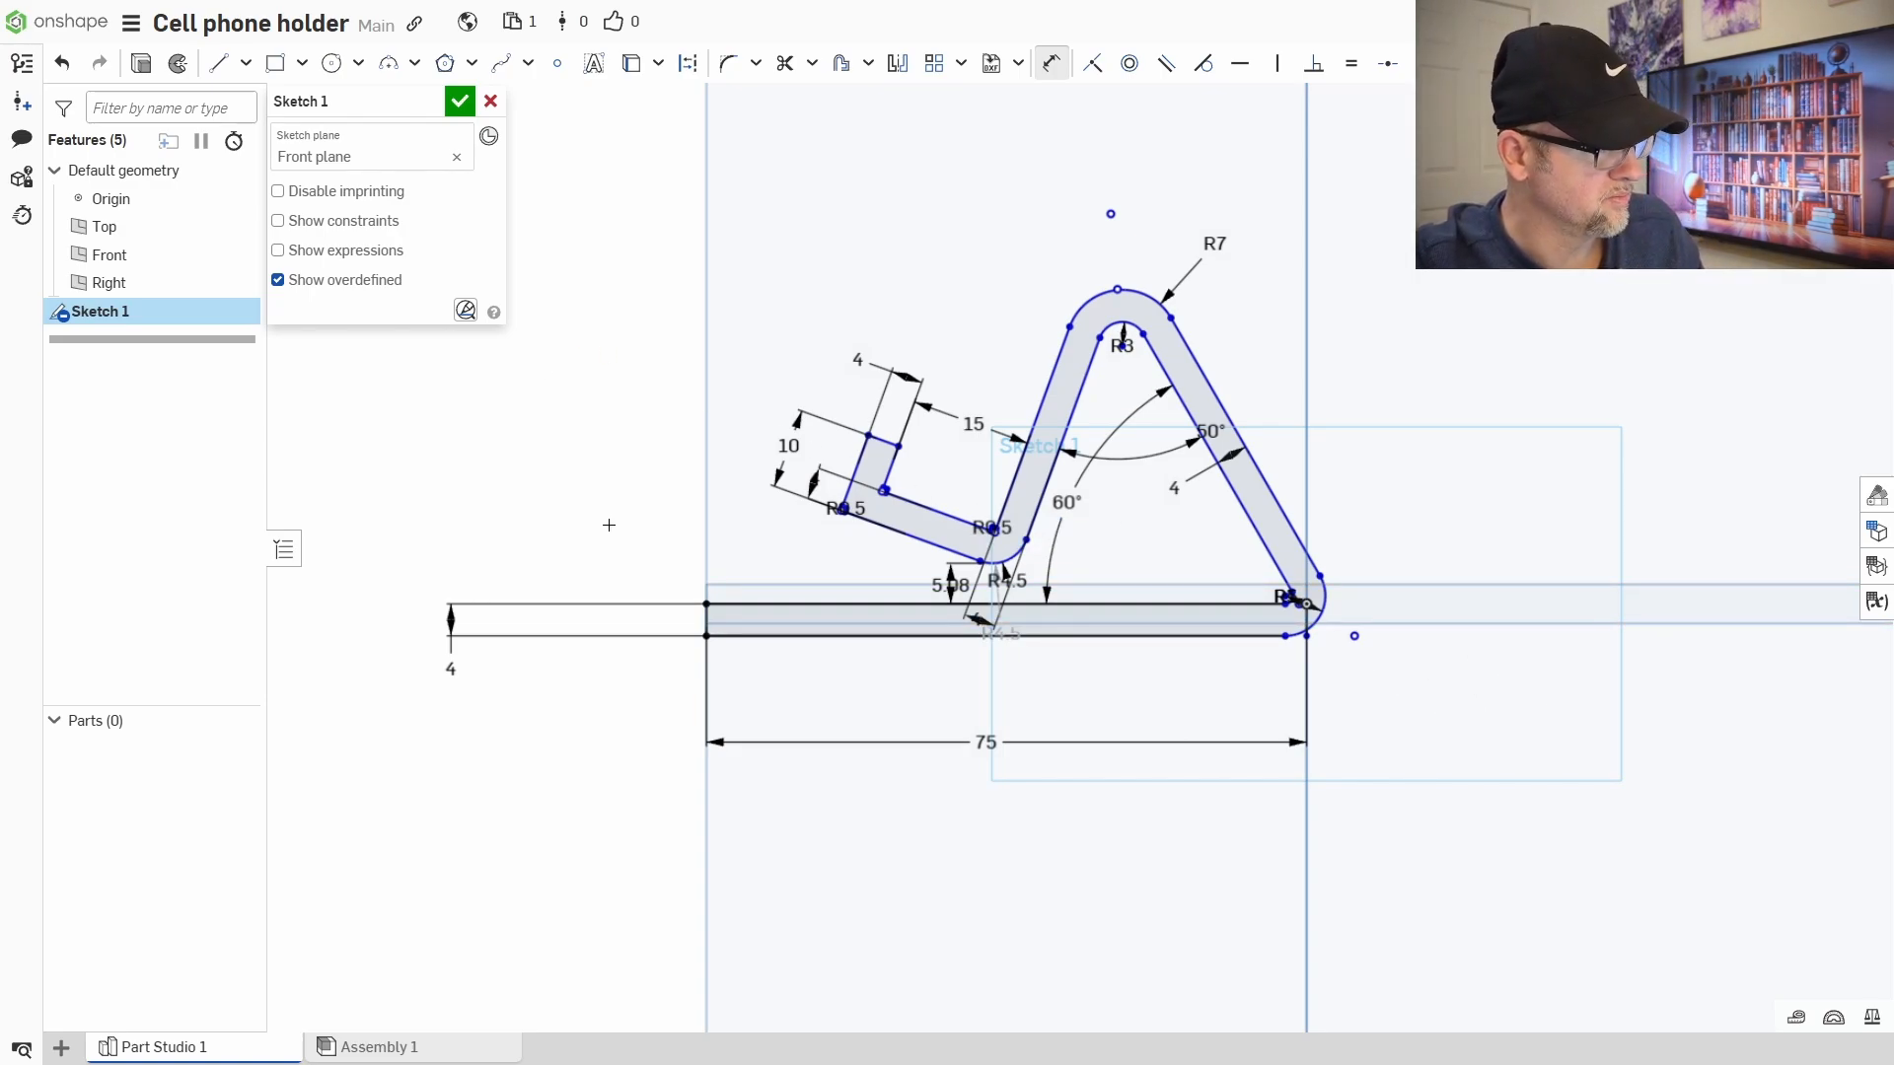
key(Escape)
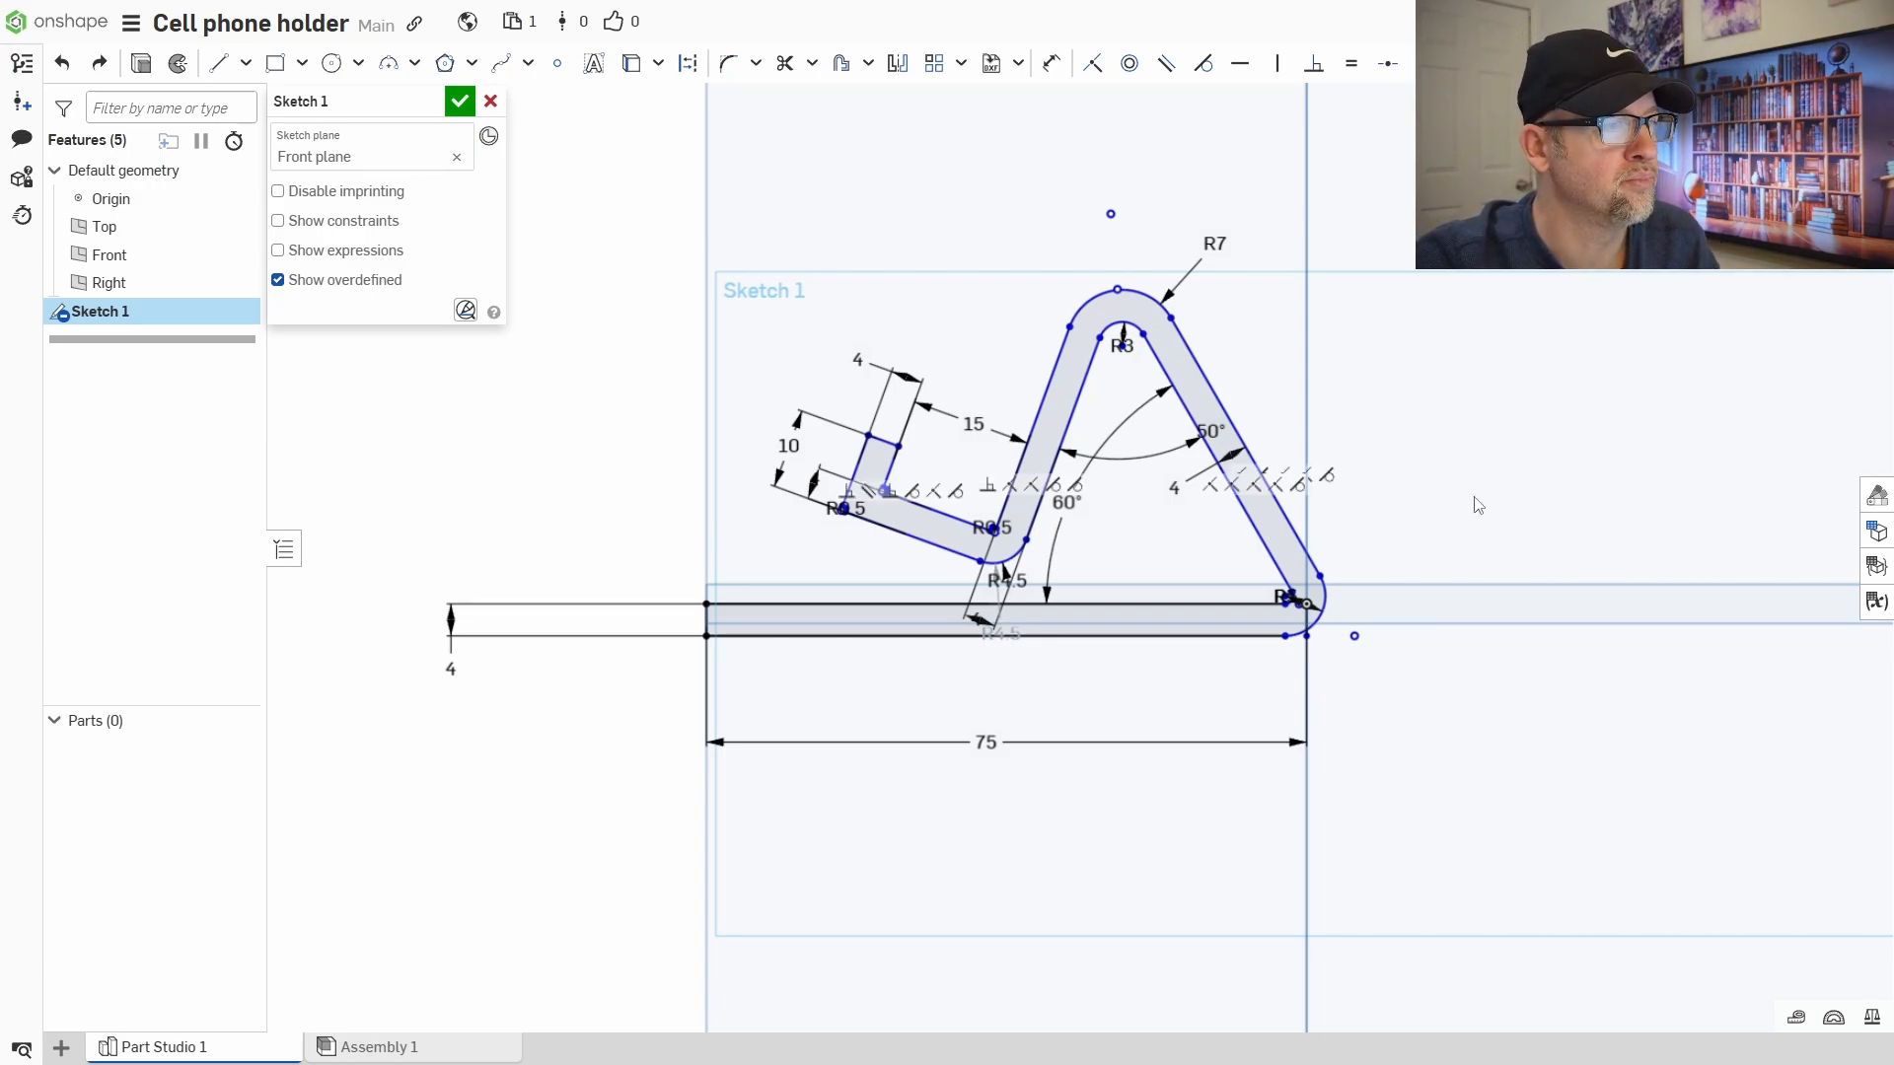
- Compare the sketched profile with the reference image of the phone holder in the image viewer
drag(1893, 355, 1258, 218)
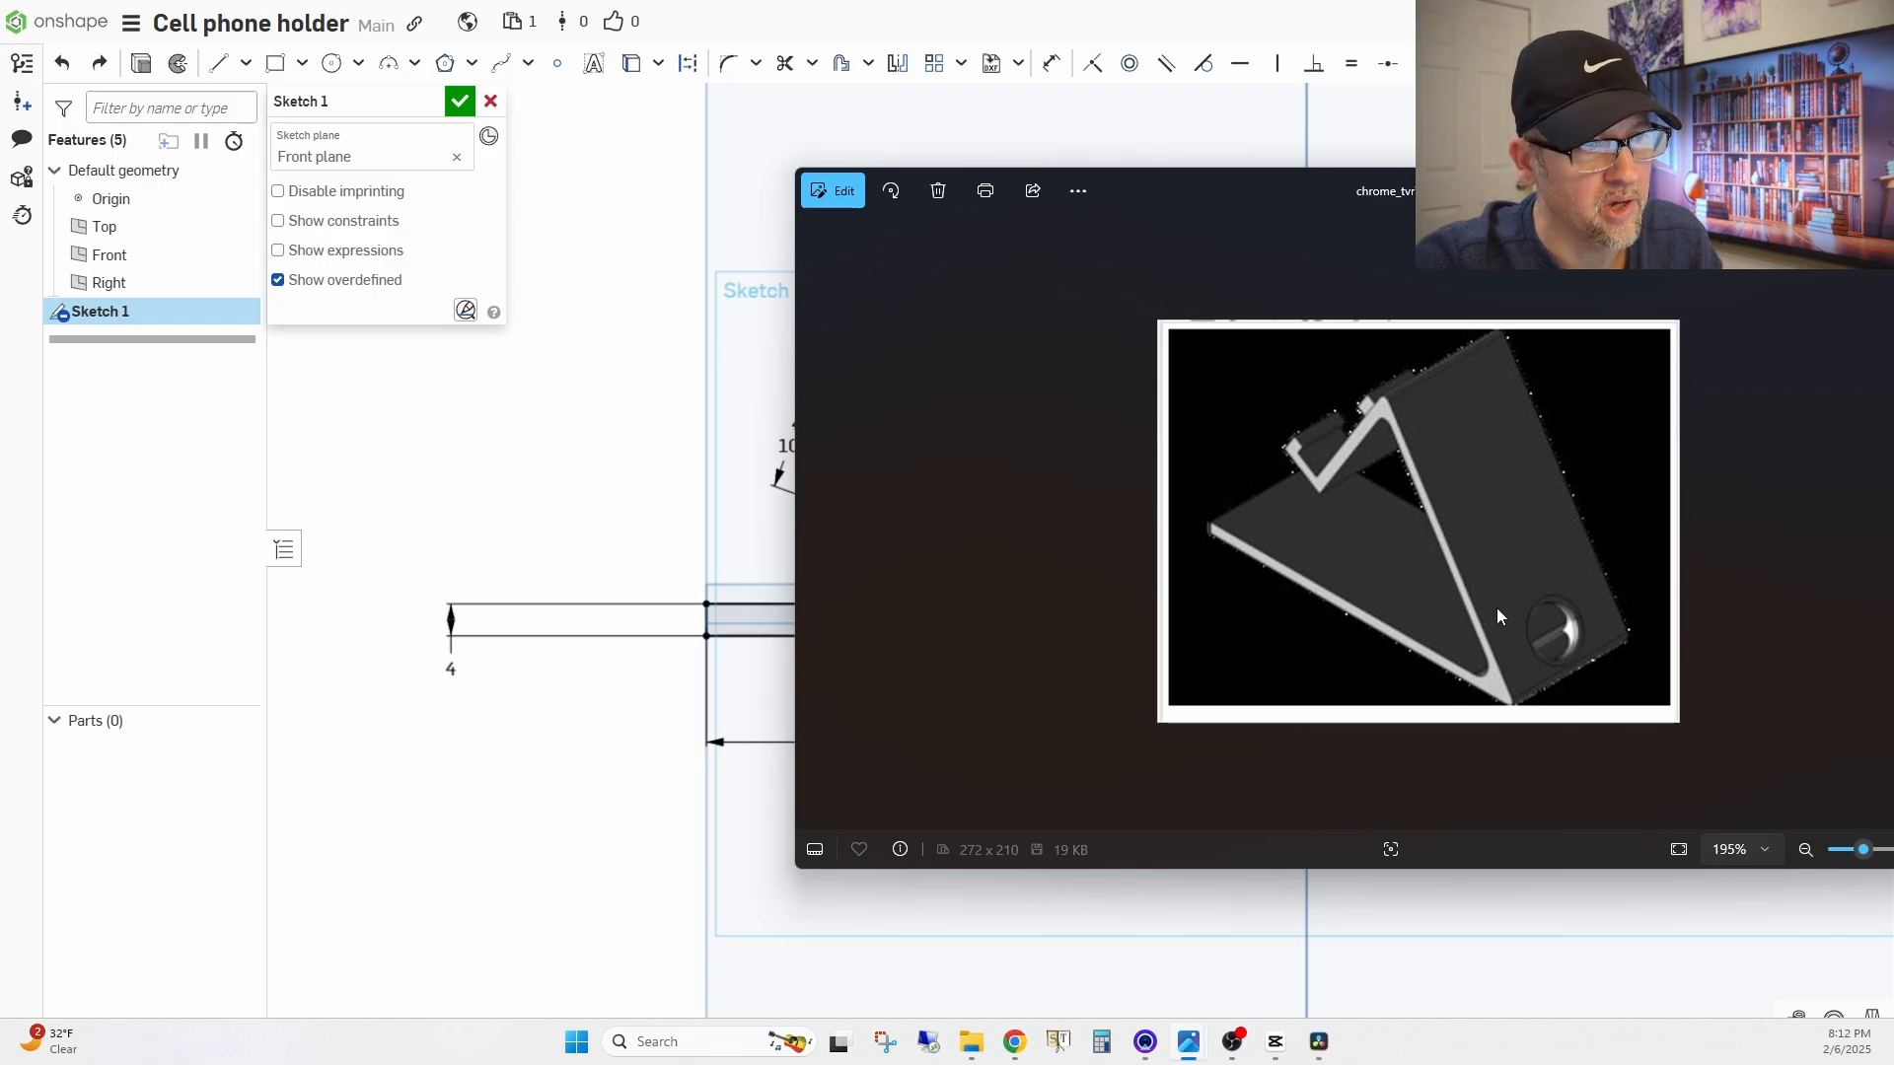
drag(1247, 184, 1893, 197)
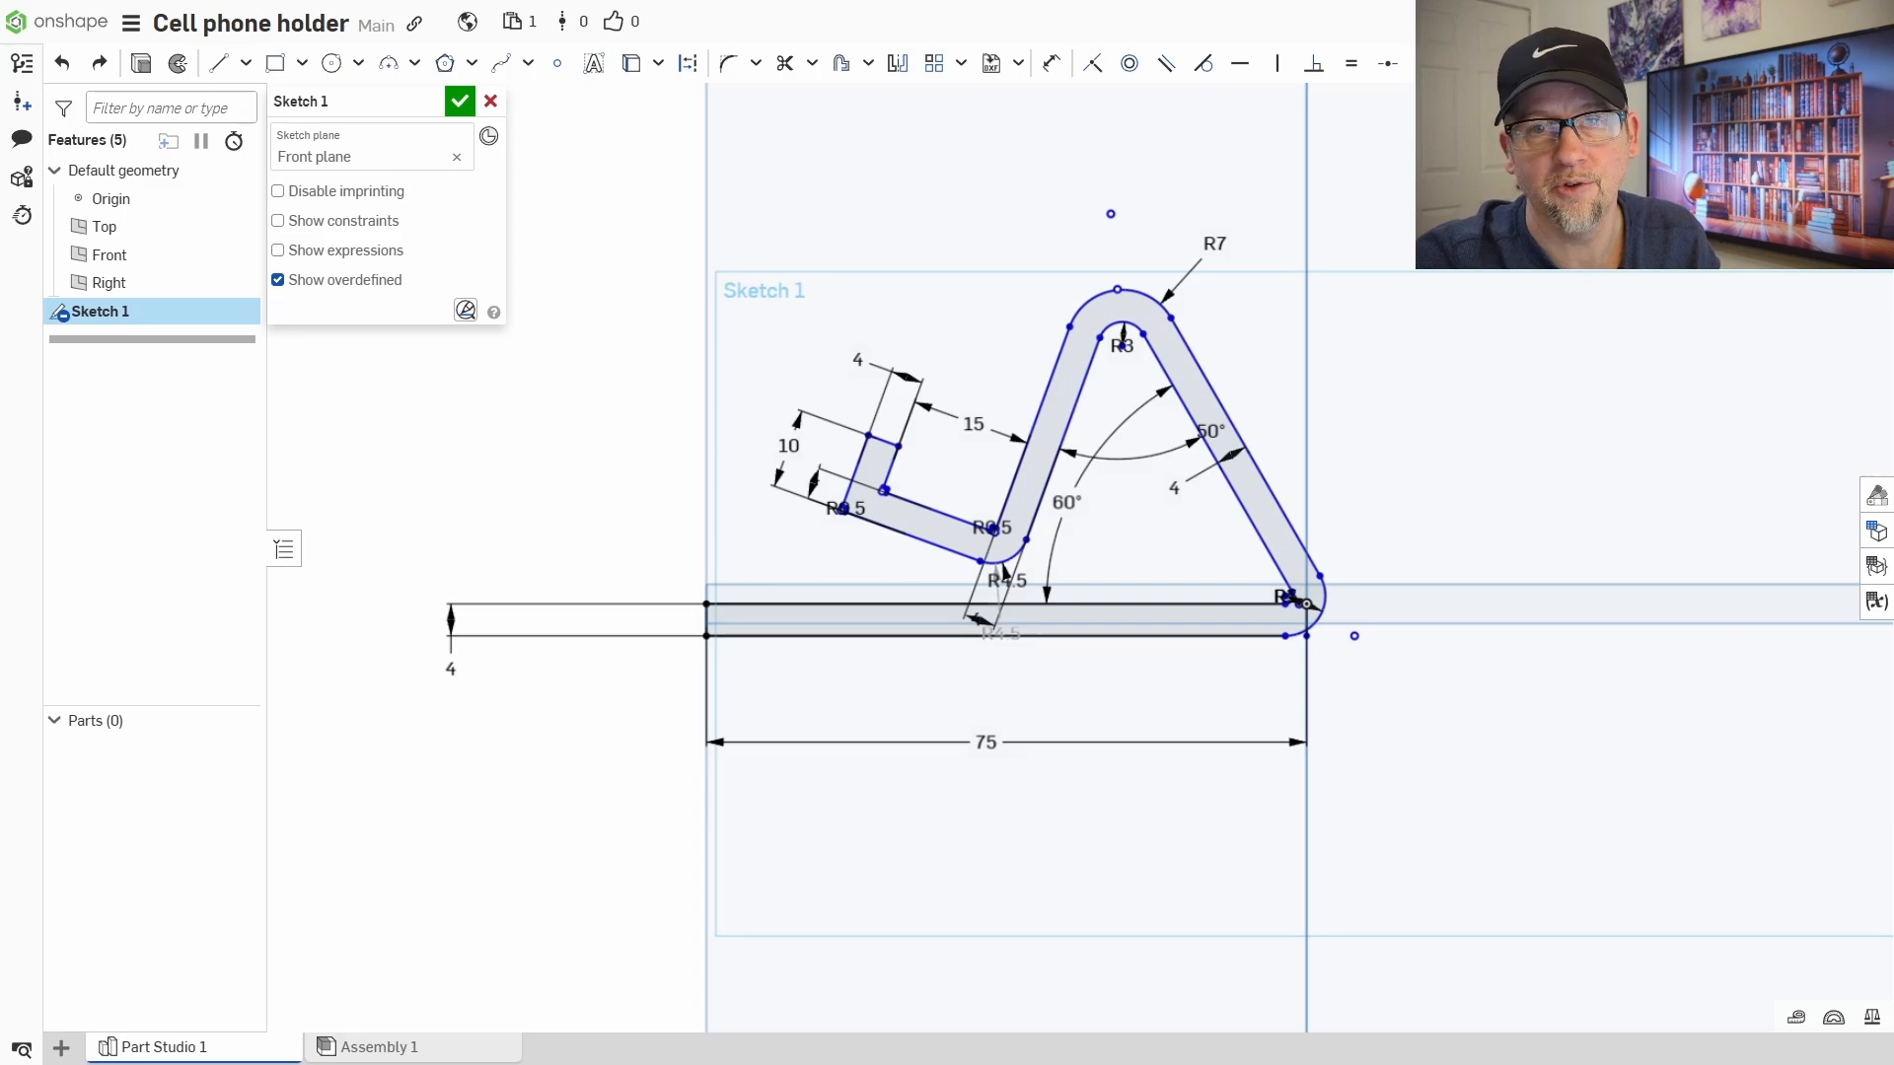
scroll(1516, 405, down, 3)
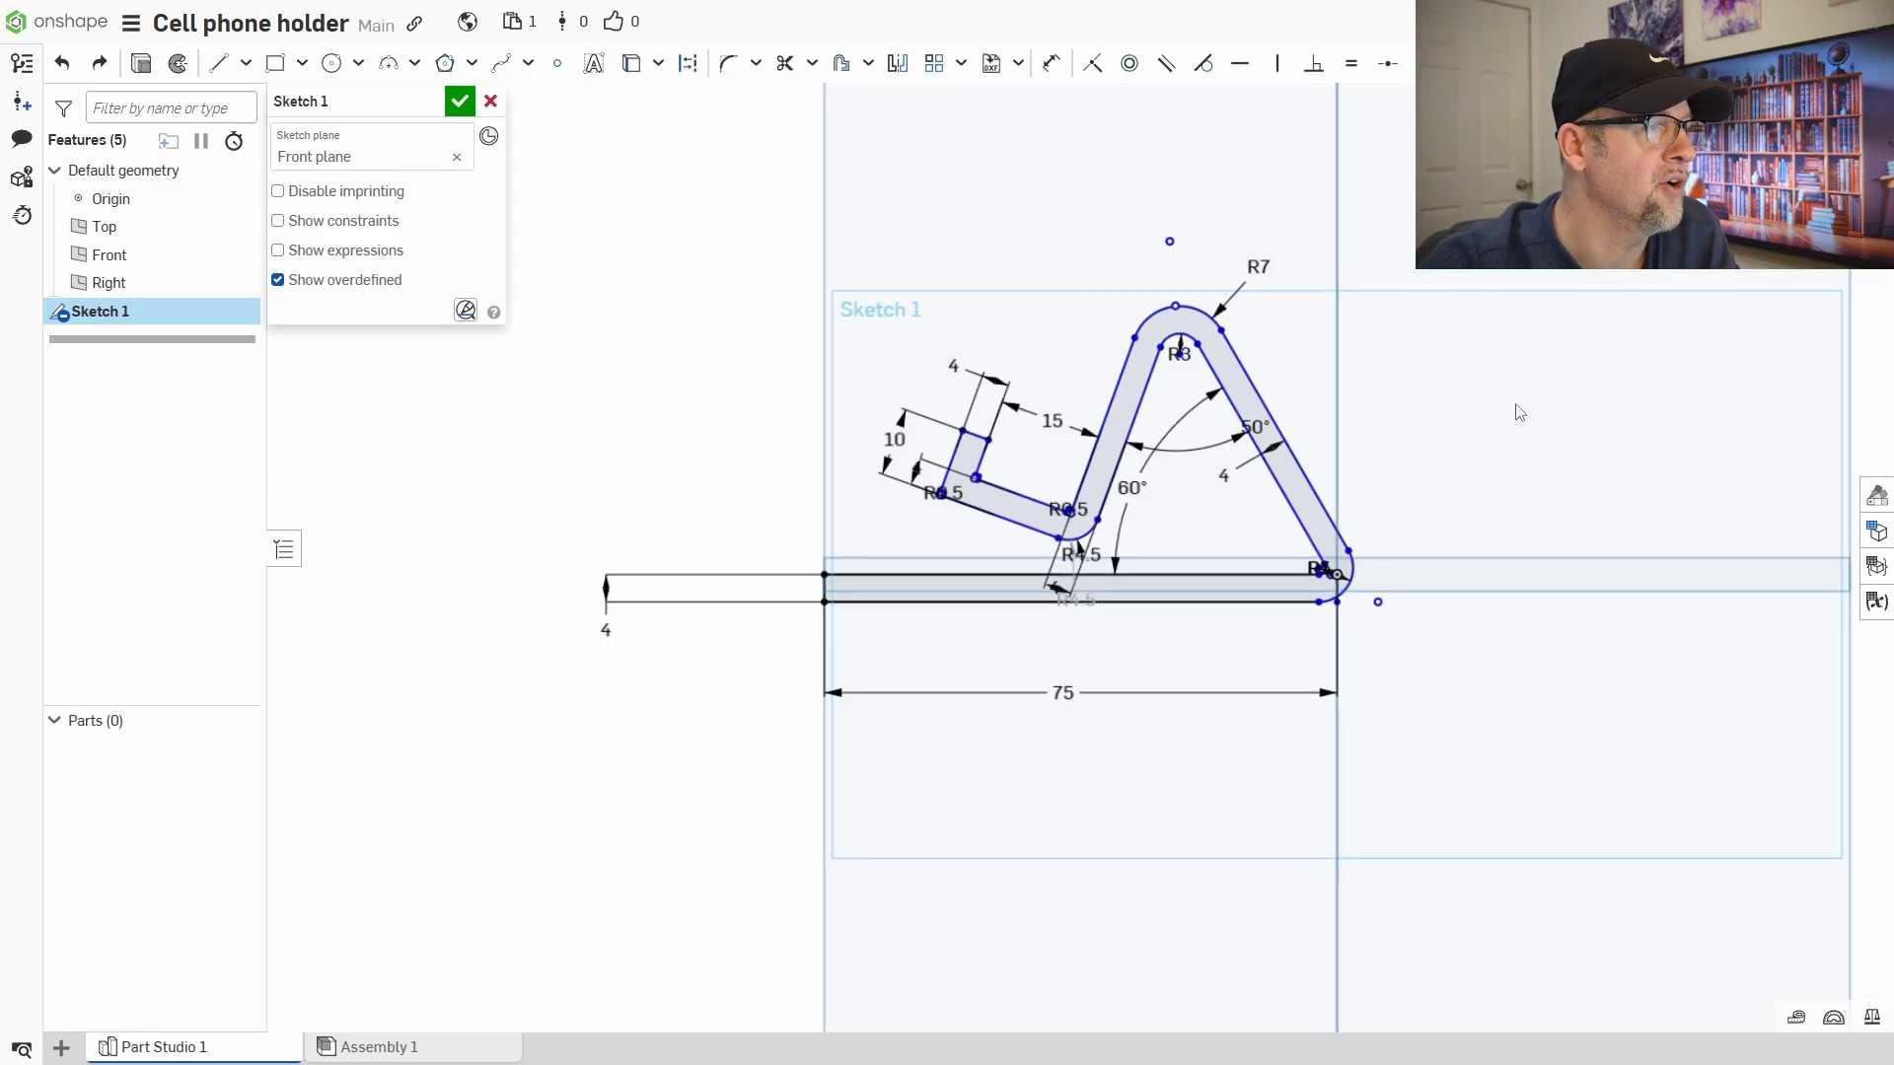
middle_drag(1550, 393, 1395, 443)
scroll(987, 713, up, 2)
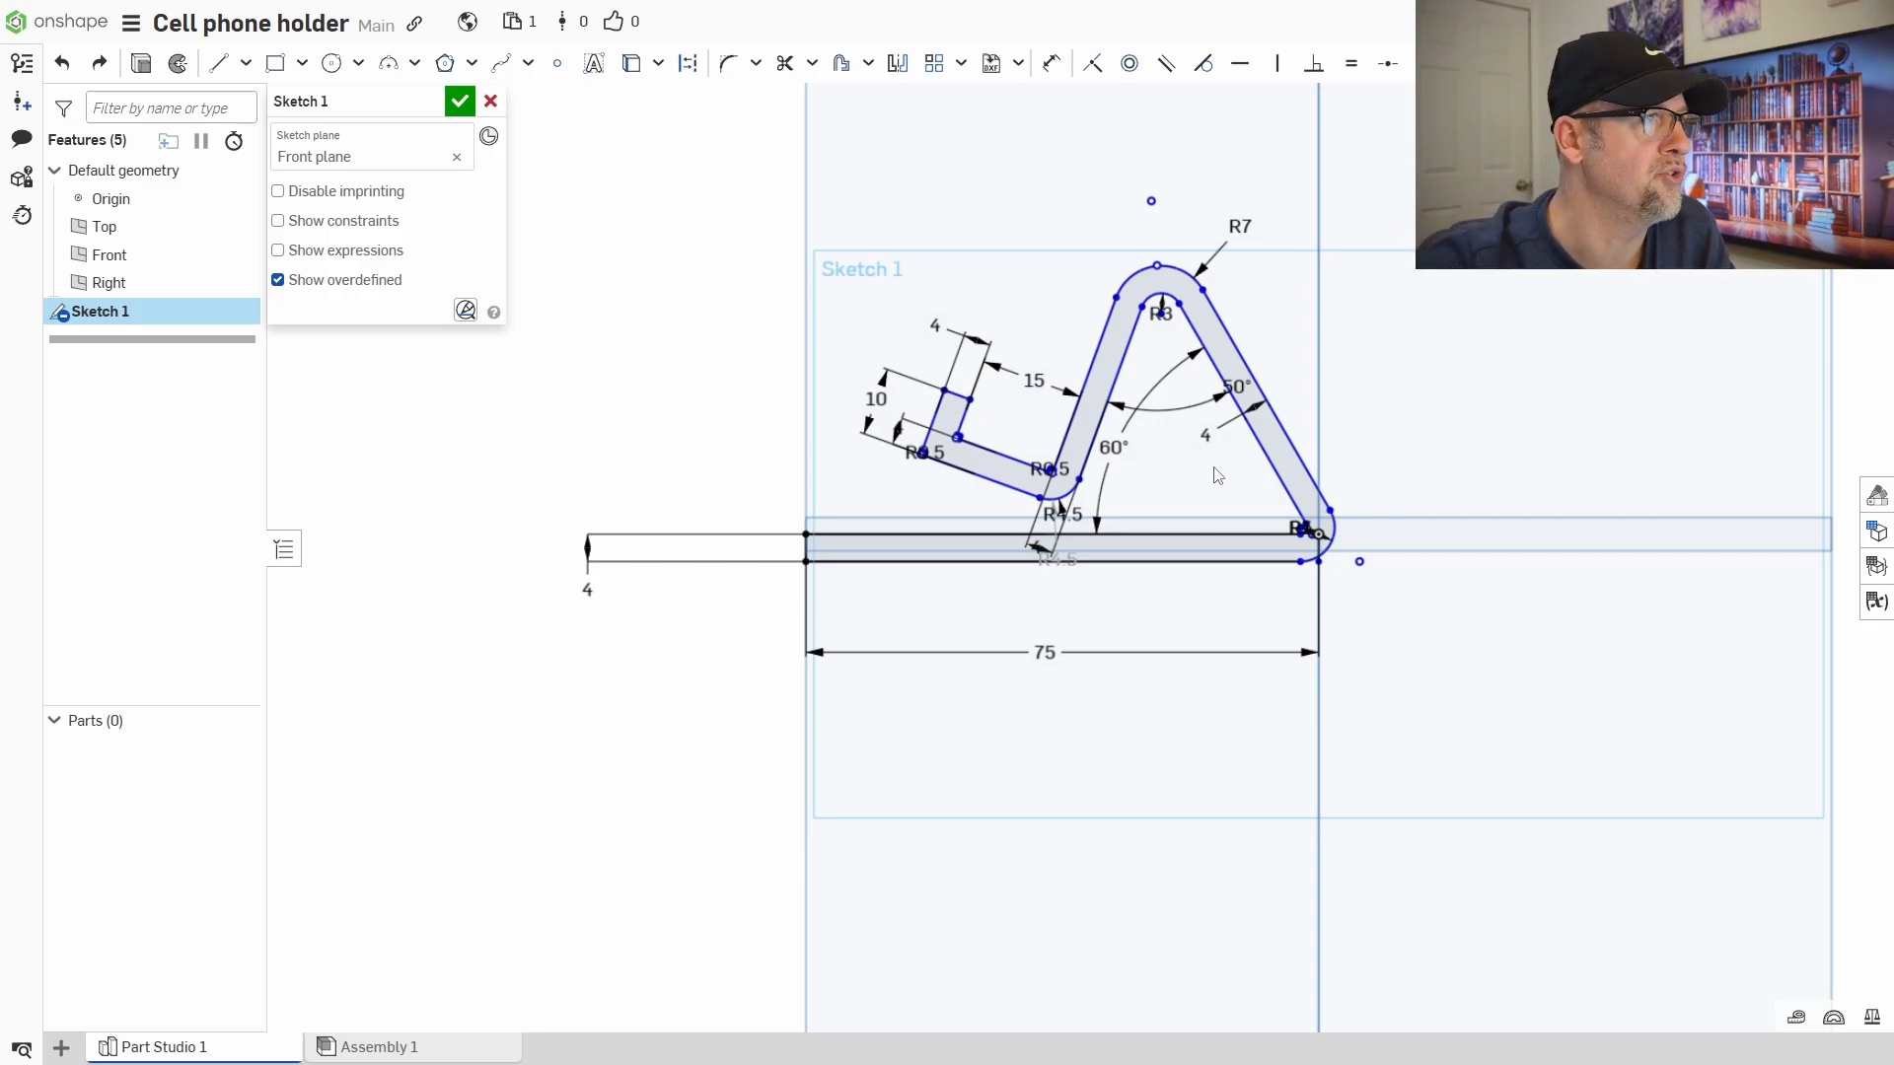
- Finish the sketch and set up a 25 mm blind extrusion of the holder profile as a new solid
click(460, 101)
scroll(740, 621, down, 2)
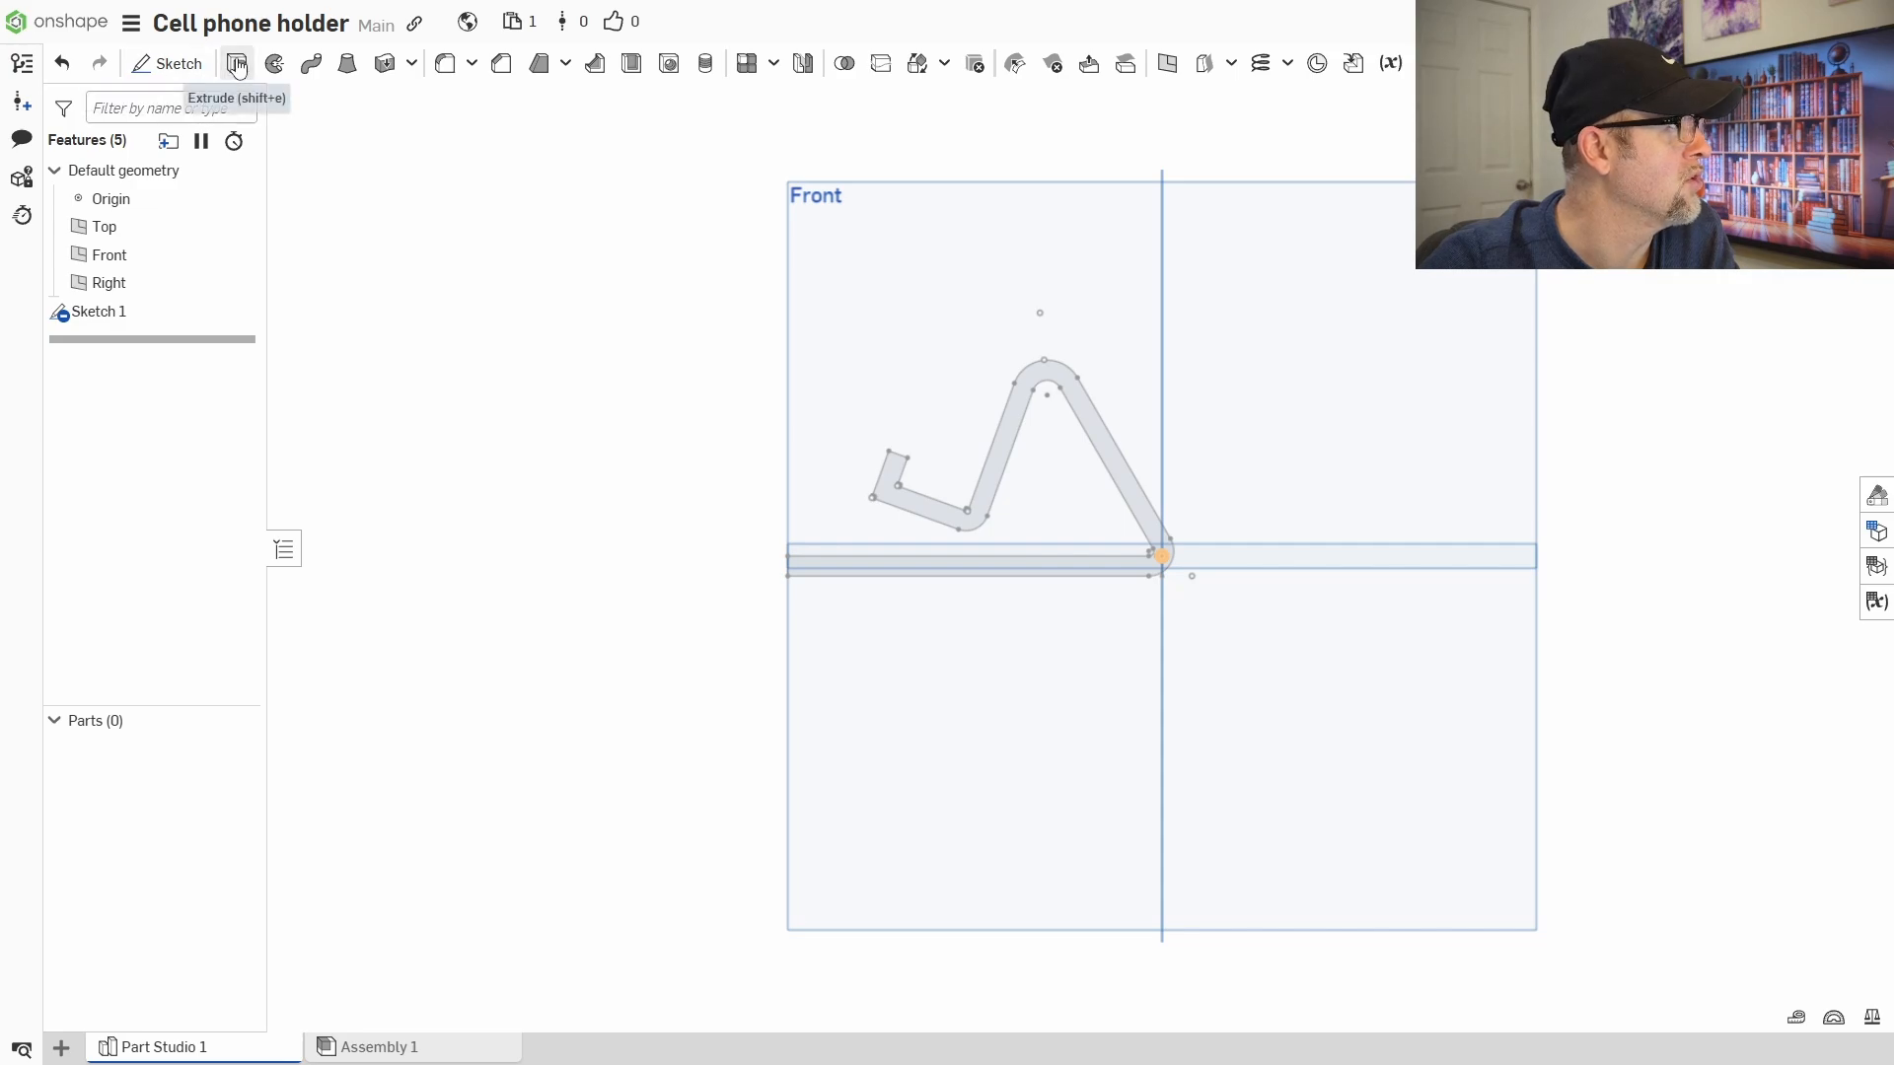
click(237, 65)
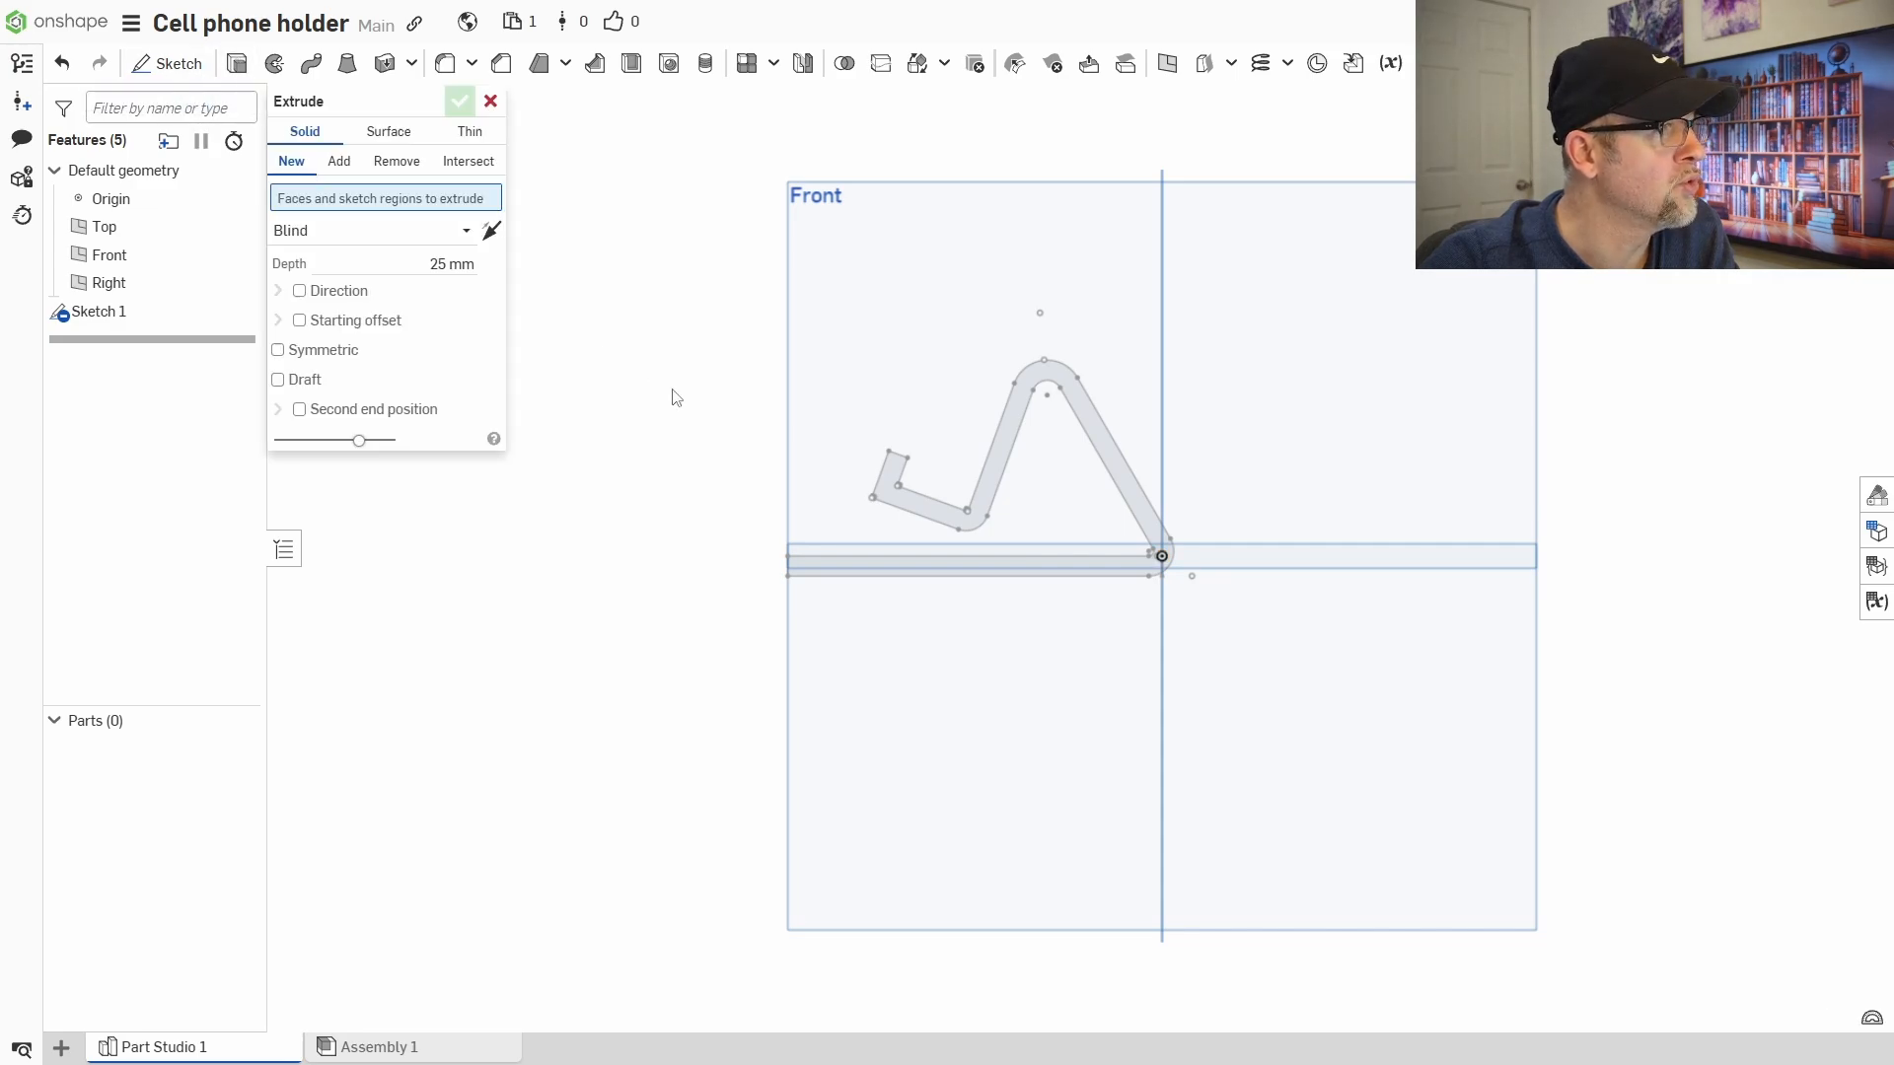
click(1006, 484)
middle_drag(1312, 469, 1223, 479)
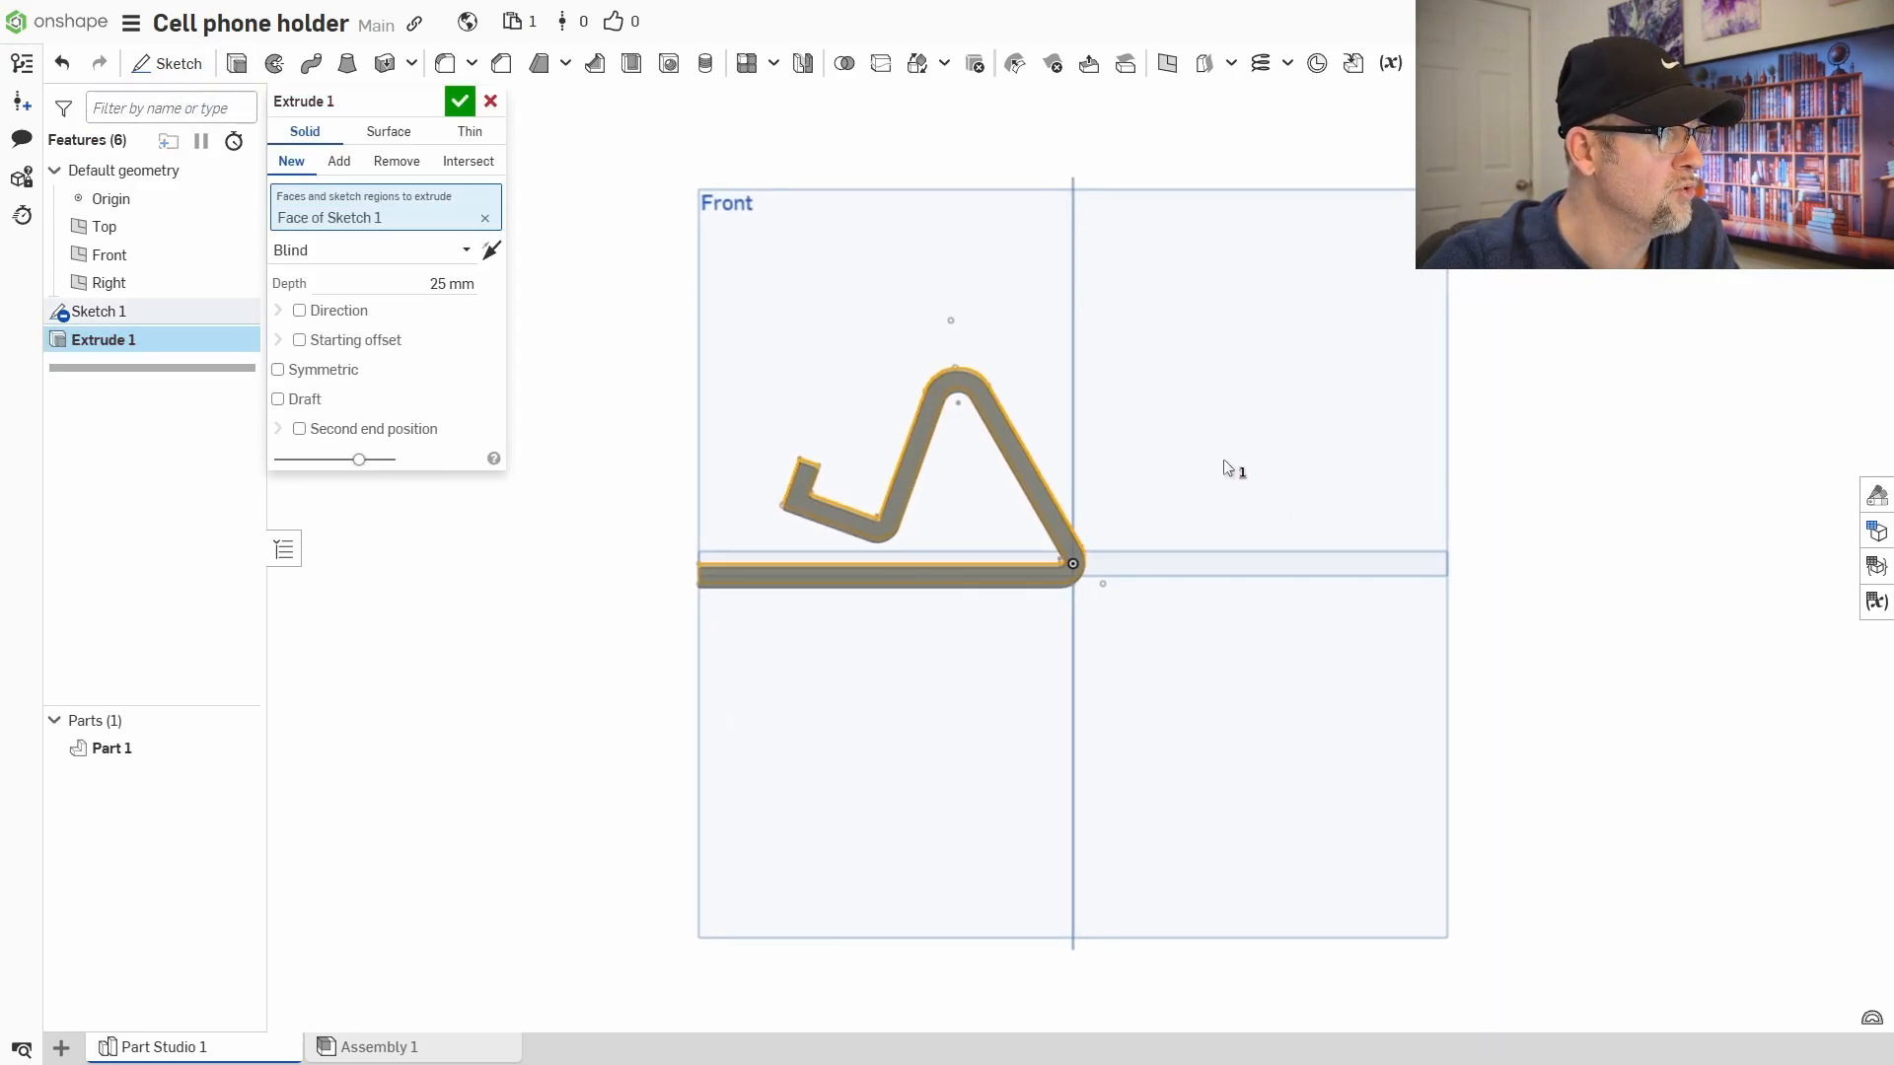
- Examine the extrusion preview at an angle and in the front and isometric views, and accept the extrusion
right_drag(1298, 464, 1230, 468)
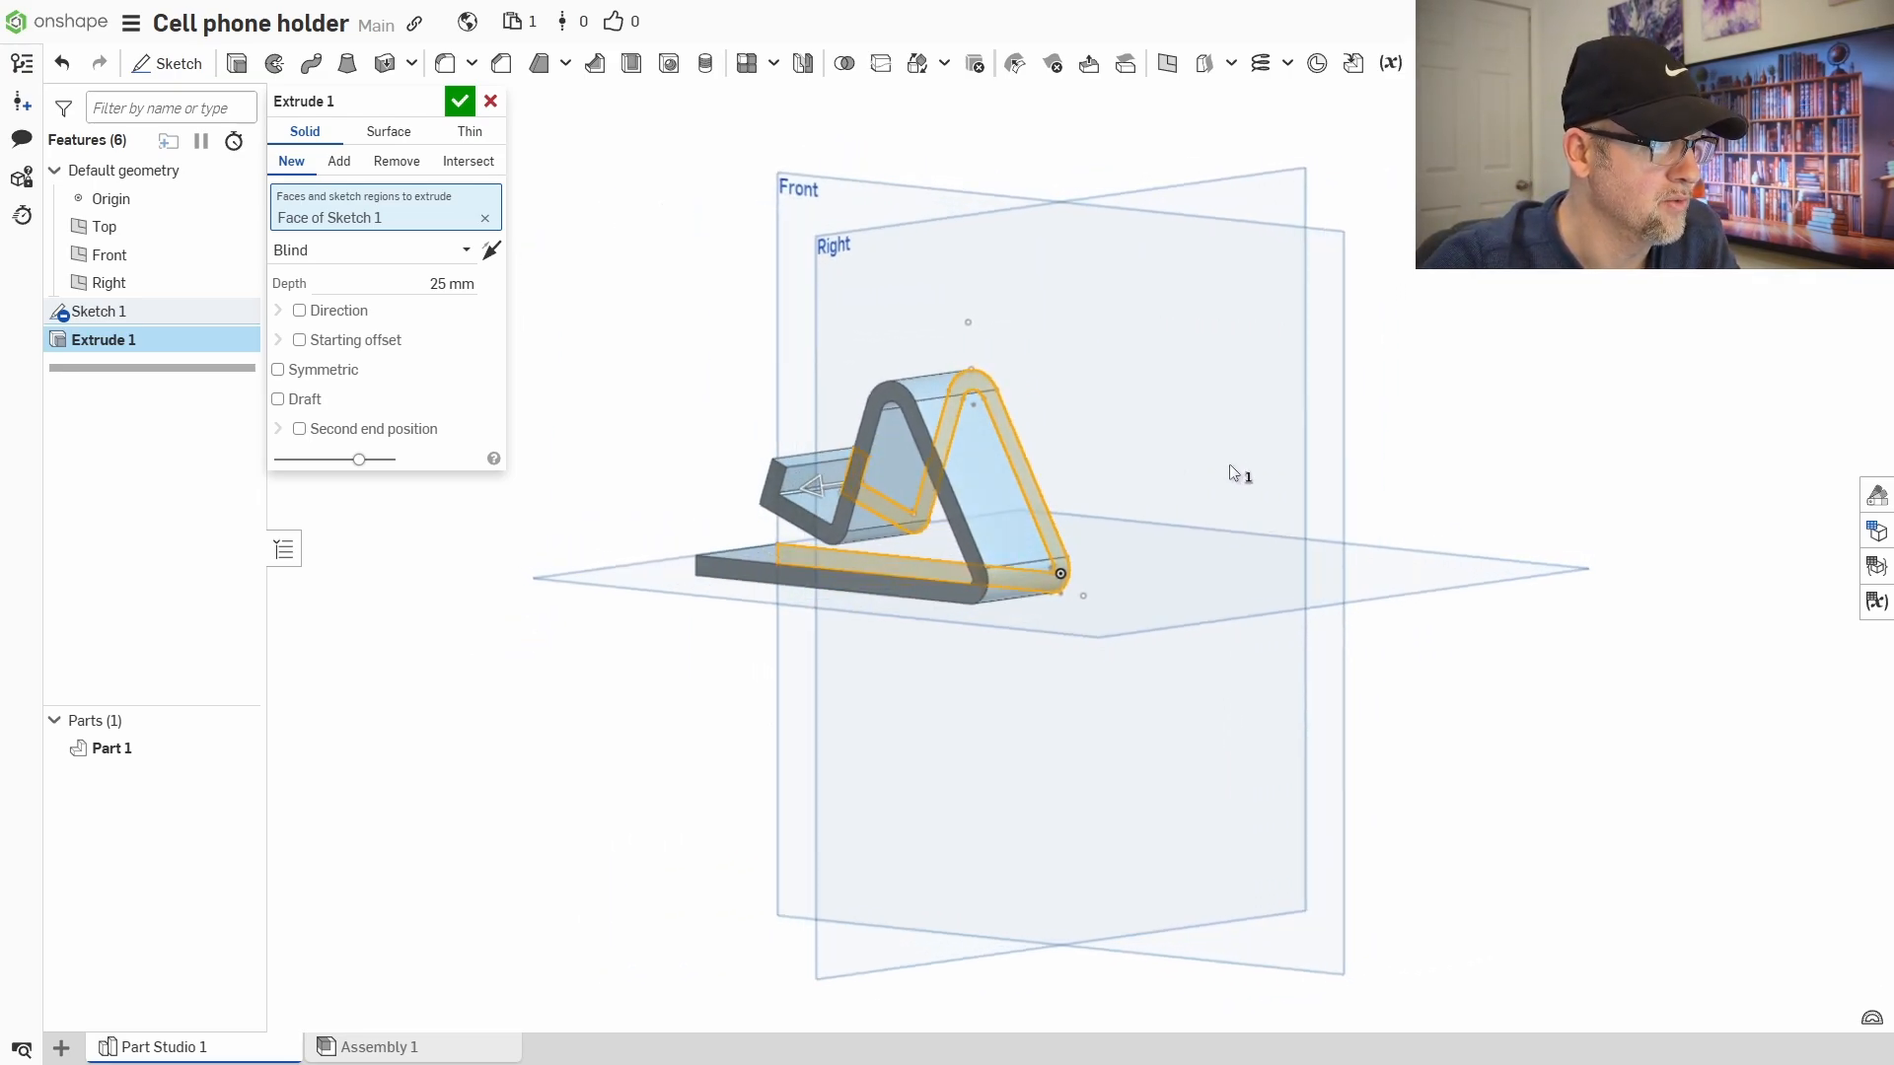
mouse_move(1113, 447)
middle_down()
mouse_move(1104, 472)
mouse_move(1085, 438)
mouse_move(1098, 473)
mouse_move(1092, 440)
middle_up()
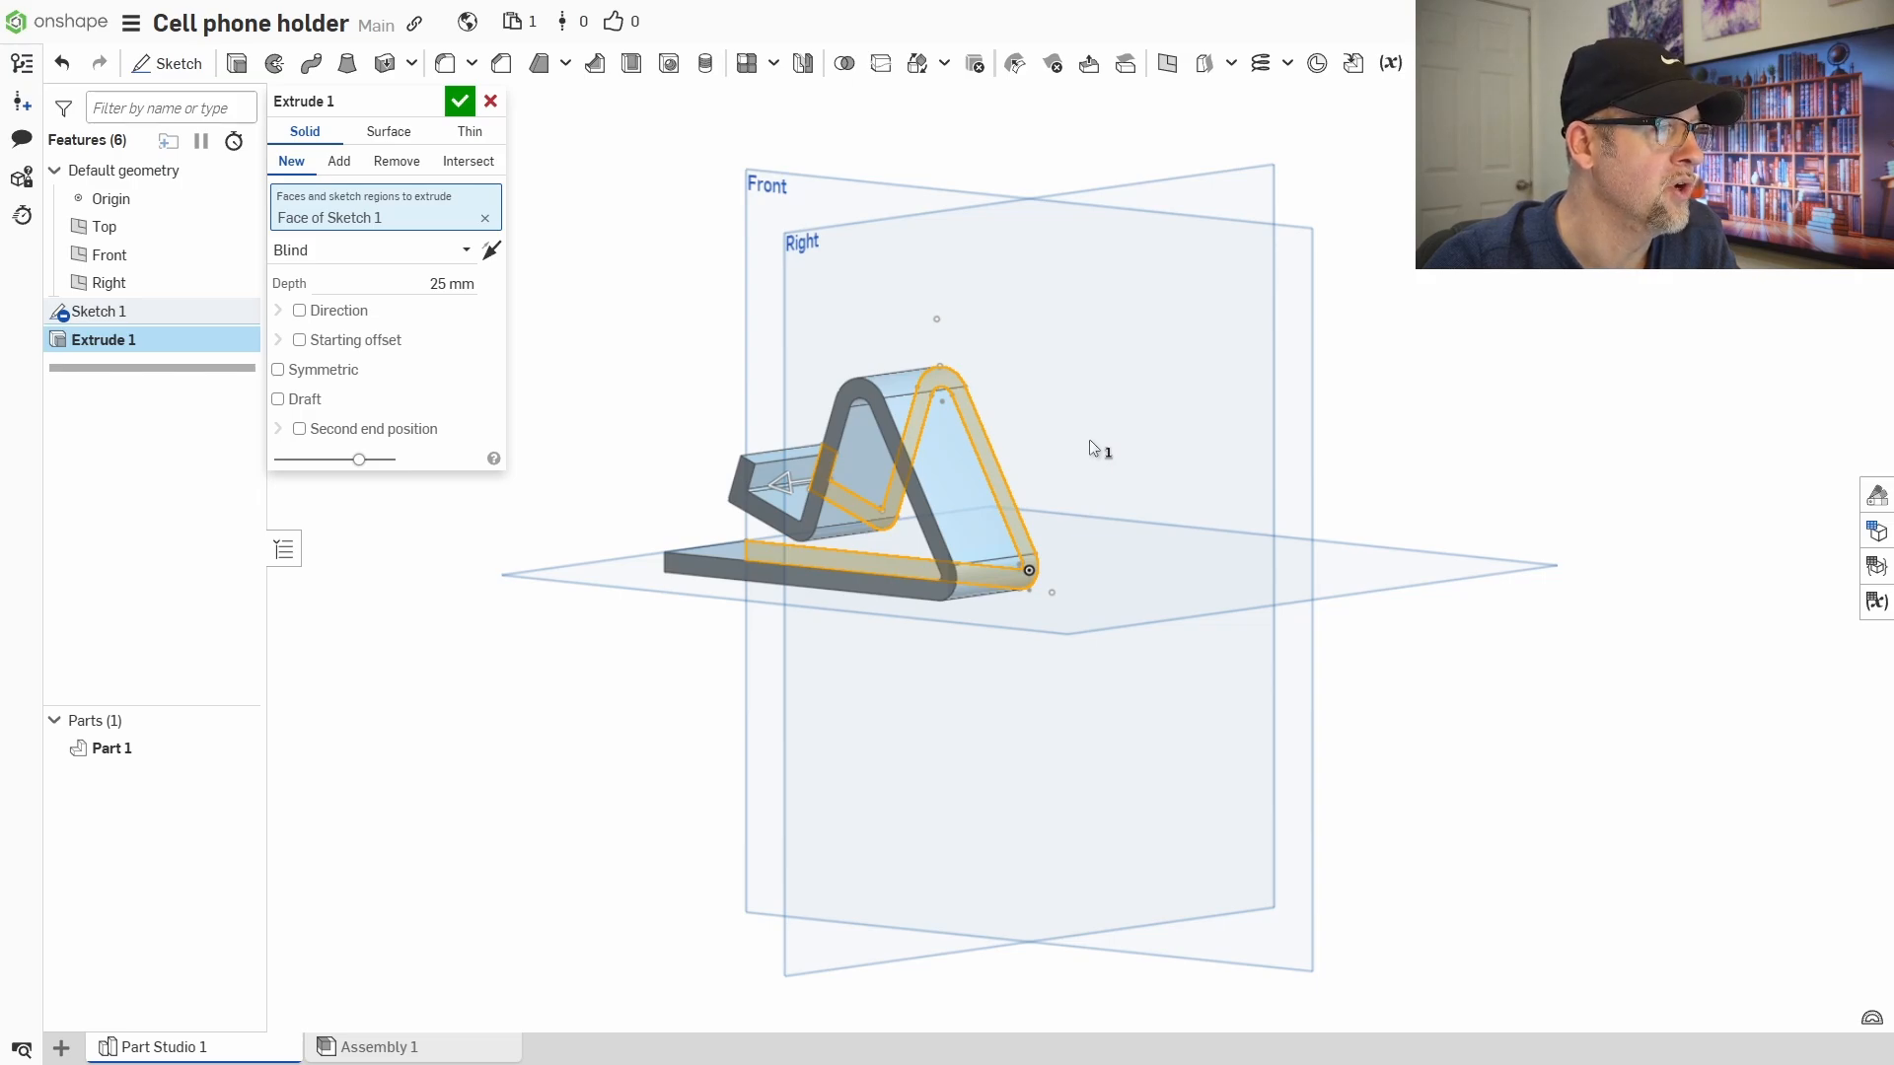
scroll(1090, 439, down, 3)
scroll(1091, 446, up, 3)
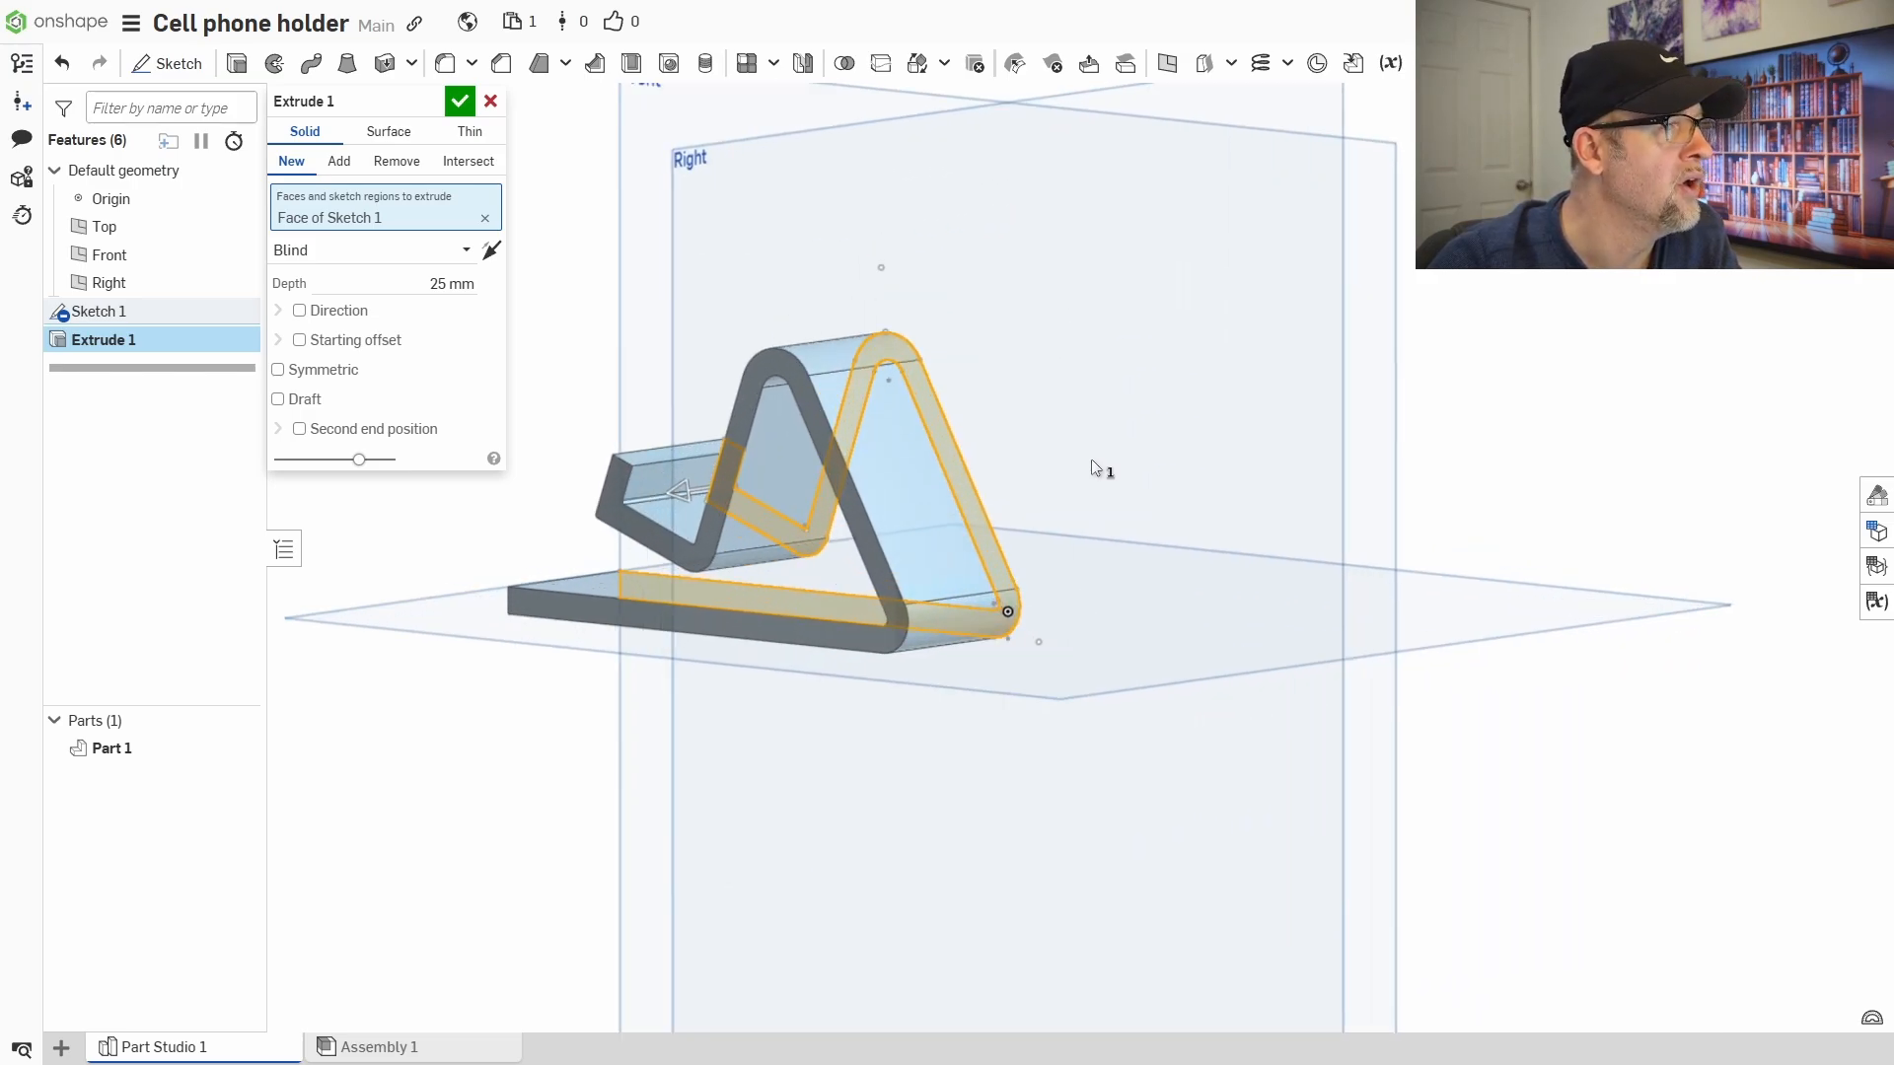
scroll(1090, 458, down, 2)
scroll(1091, 459, up, 1)
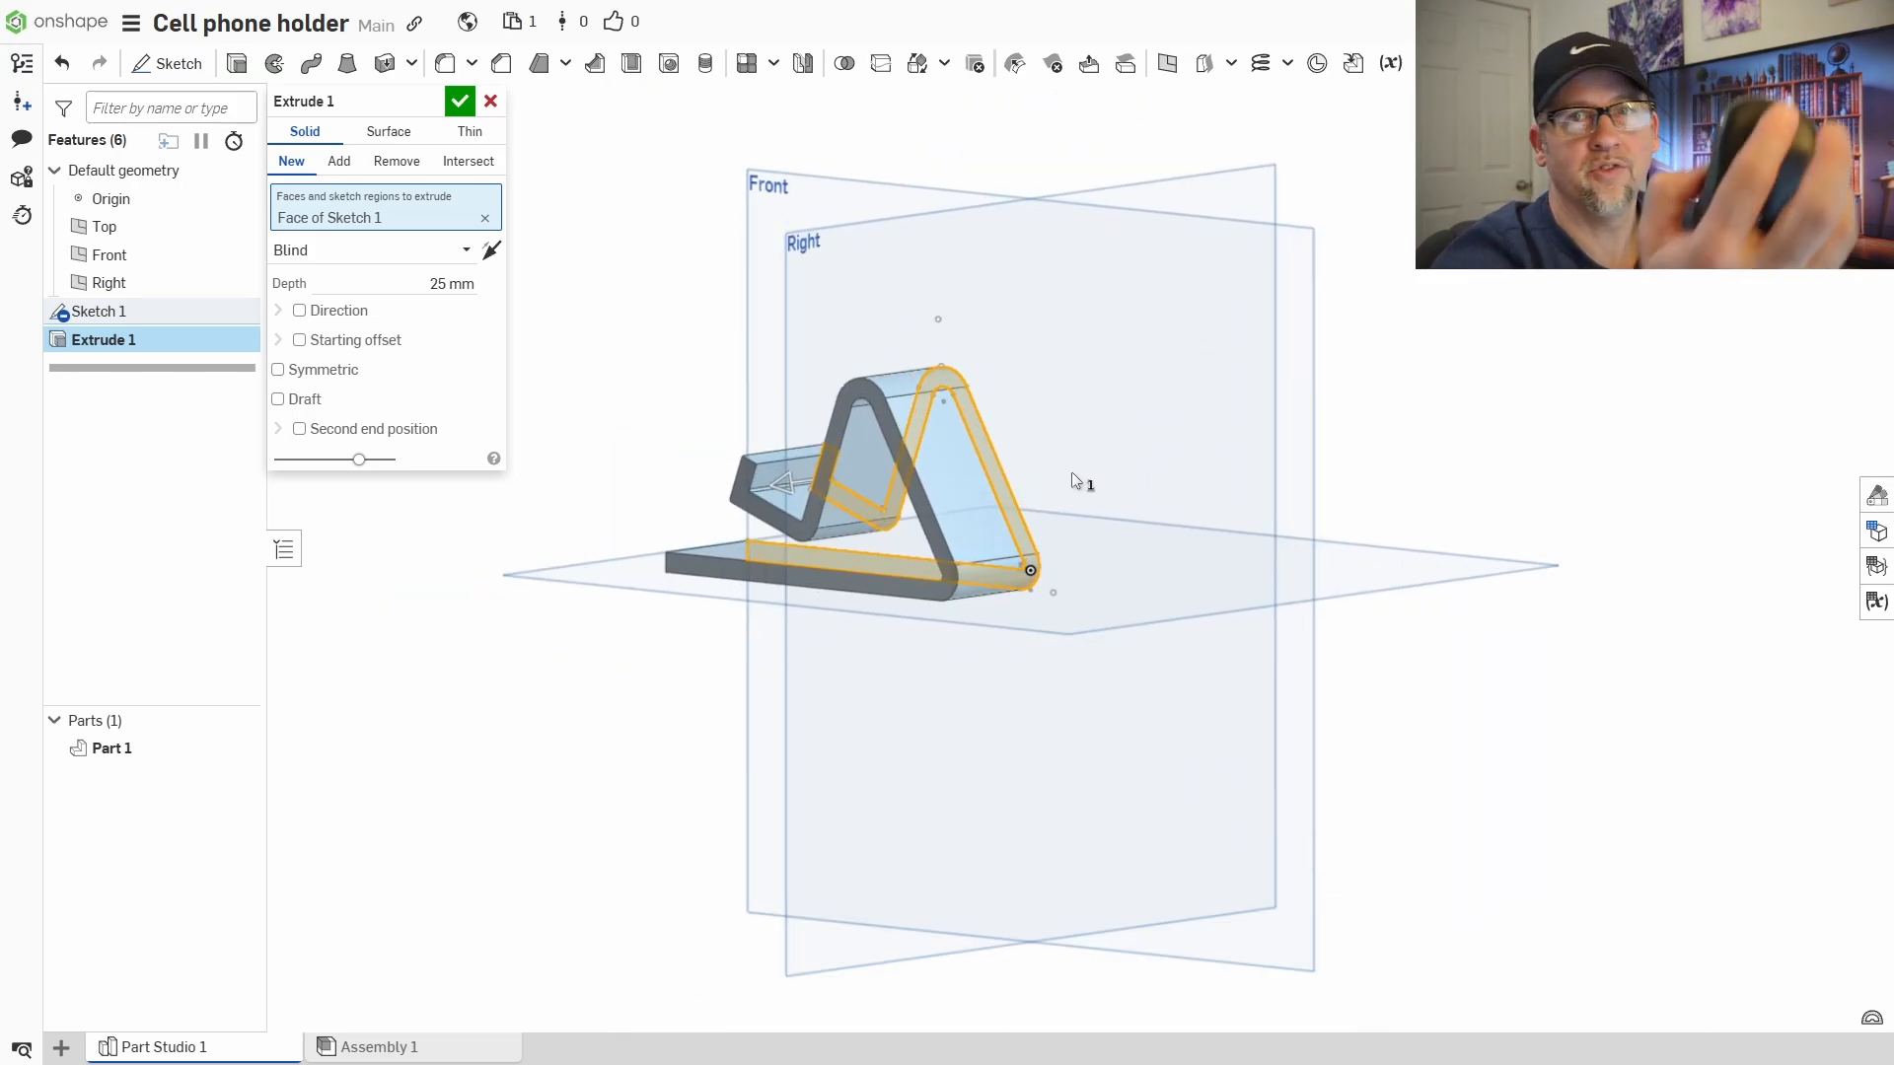
scroll(1072, 475, down, 2)
scroll(1073, 475, up, 3)
scroll(1072, 476, down, 1)
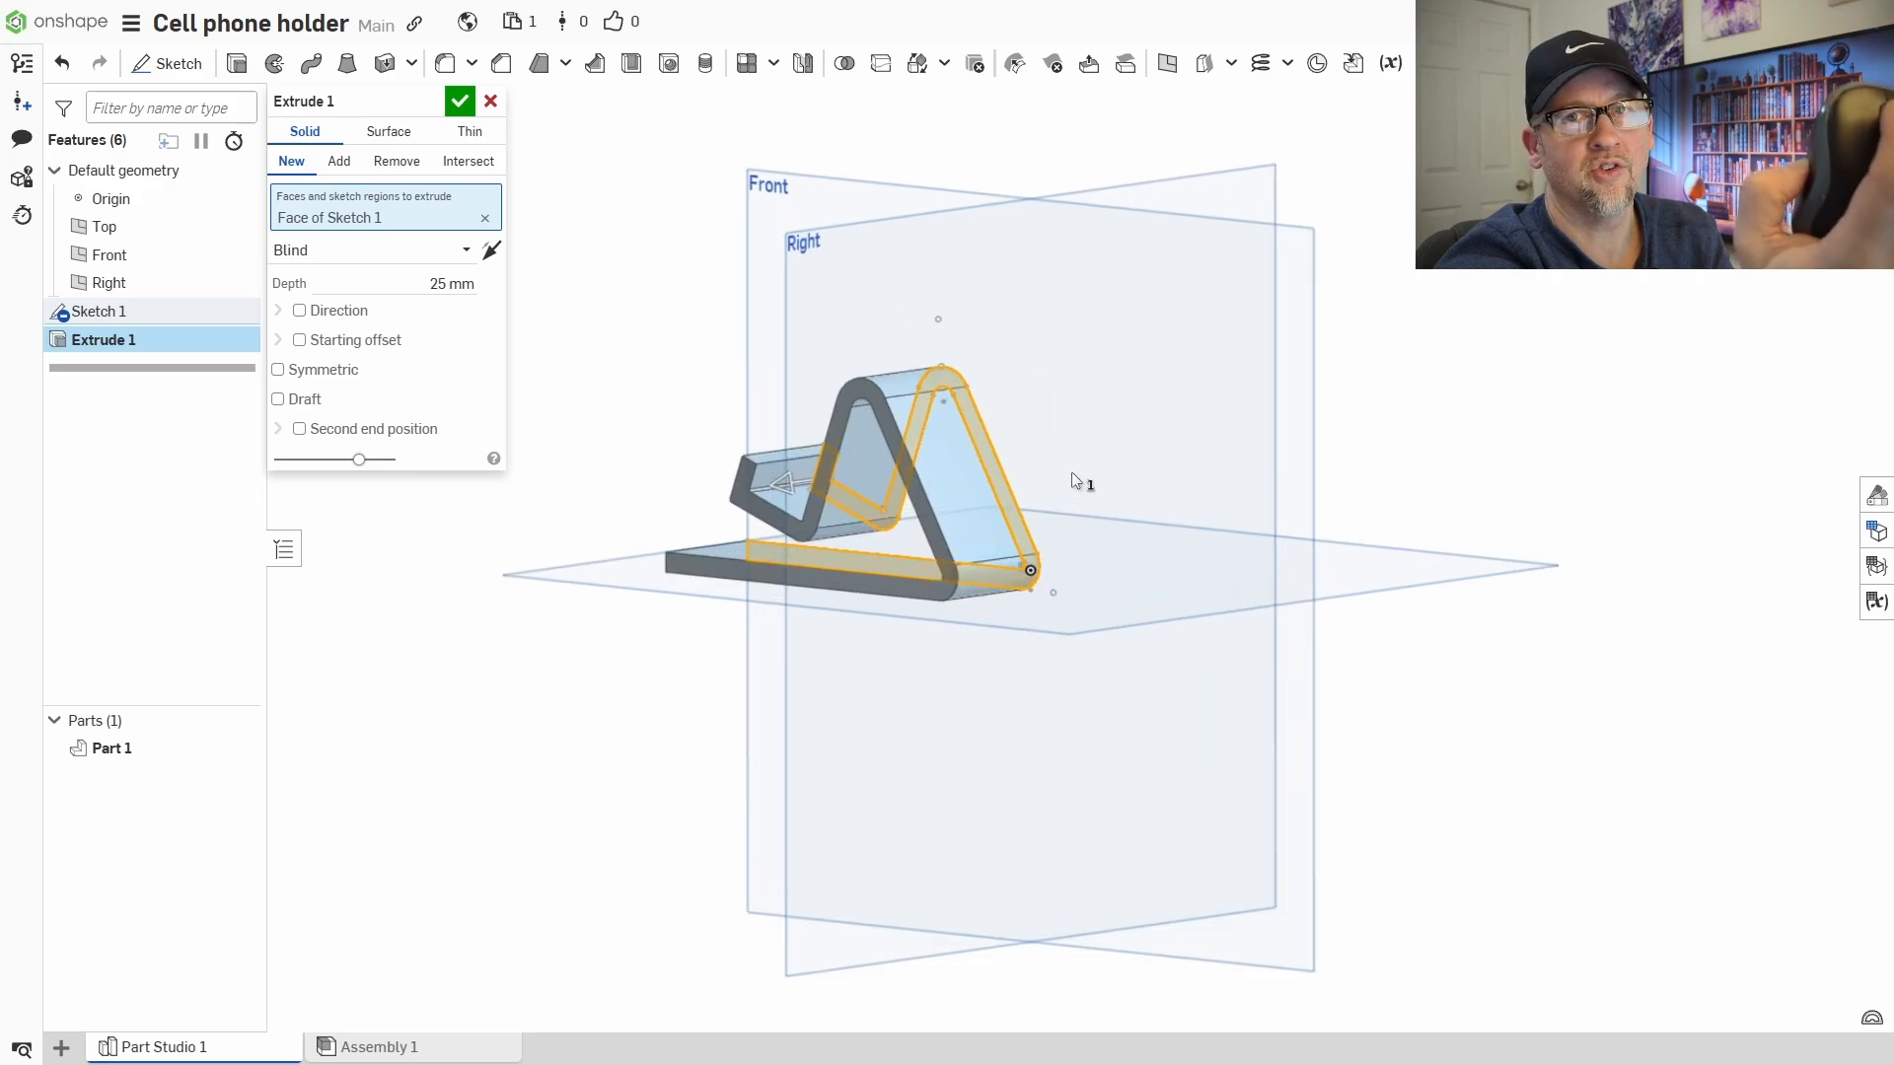
scroll(1071, 471, down, 2)
scroll(1071, 472, up, 1)
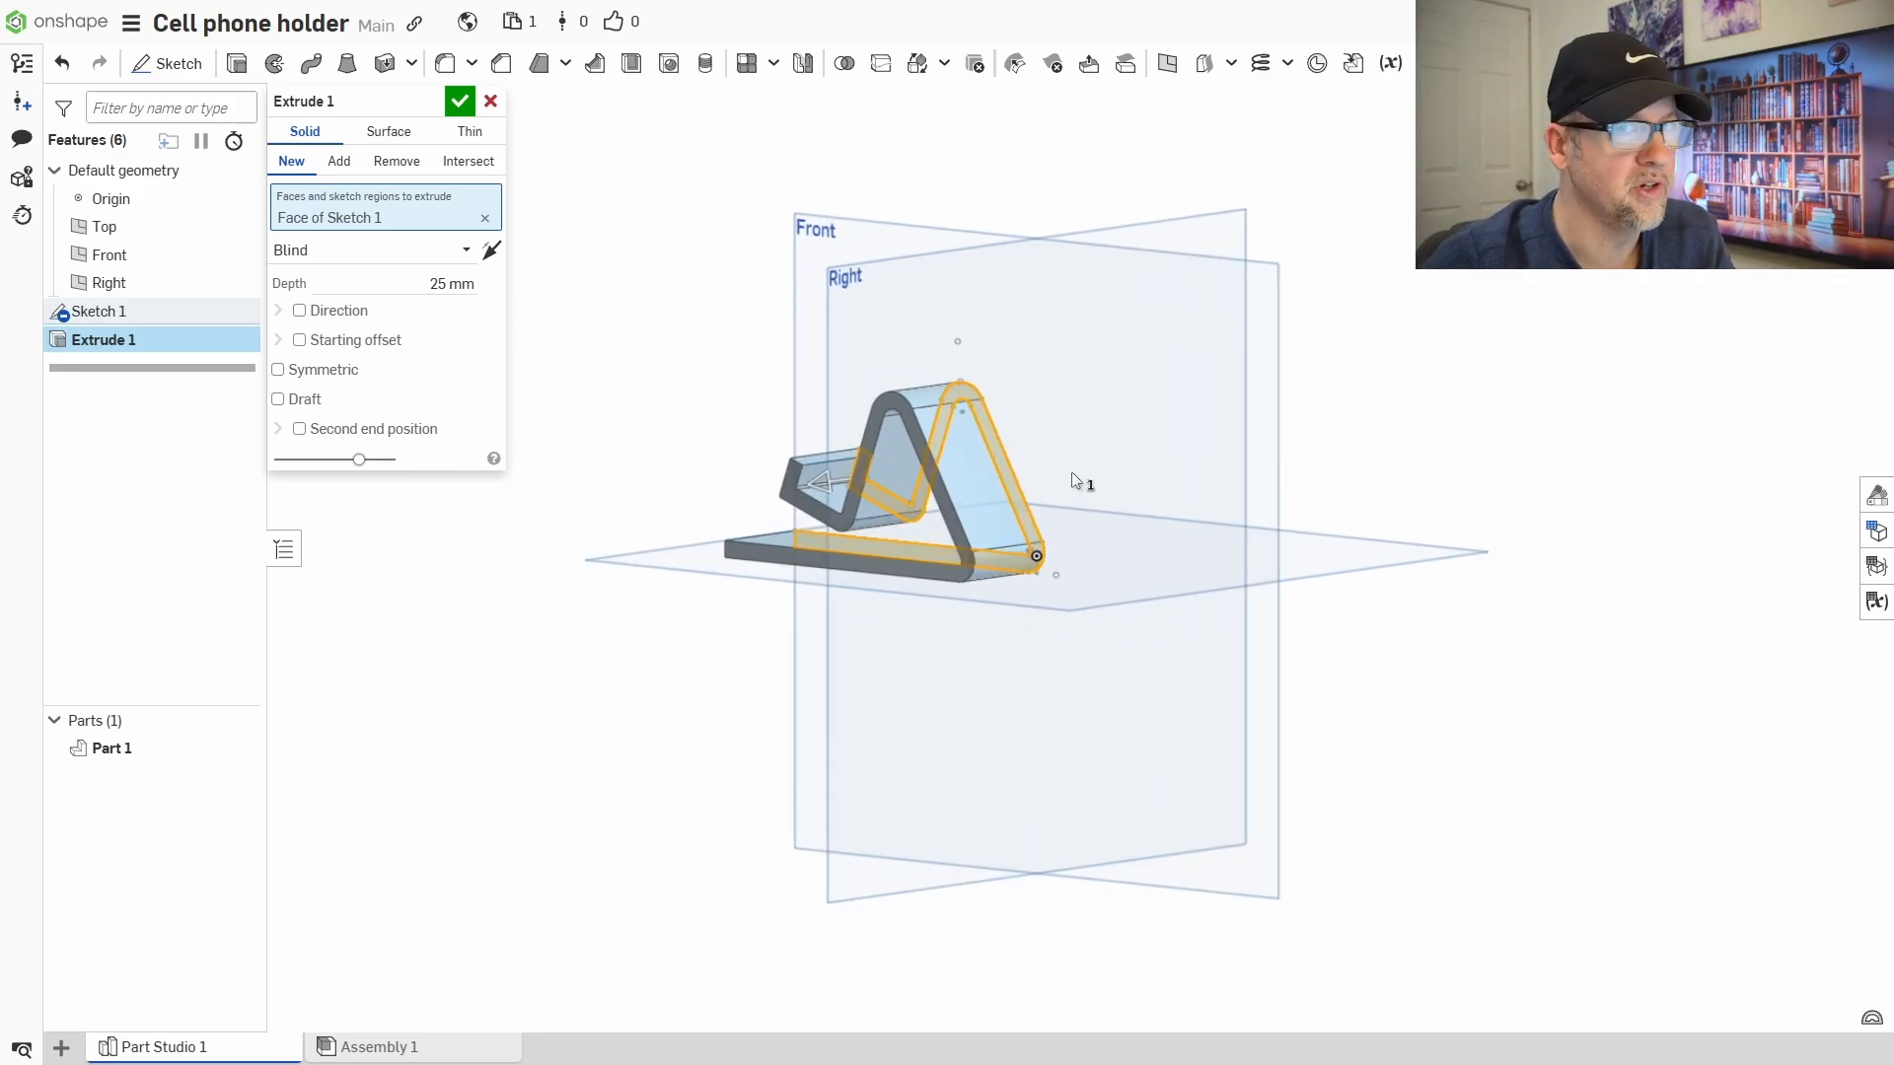
mouse_move(1114, 459)
right_down()
mouse_move(1180, 453)
mouse_move(1115, 465)
mouse_move(1177, 457)
mouse_move(1083, 444)
mouse_move(1123, 446)
mouse_move(1083, 445)
mouse_move(1107, 446)
right_up()
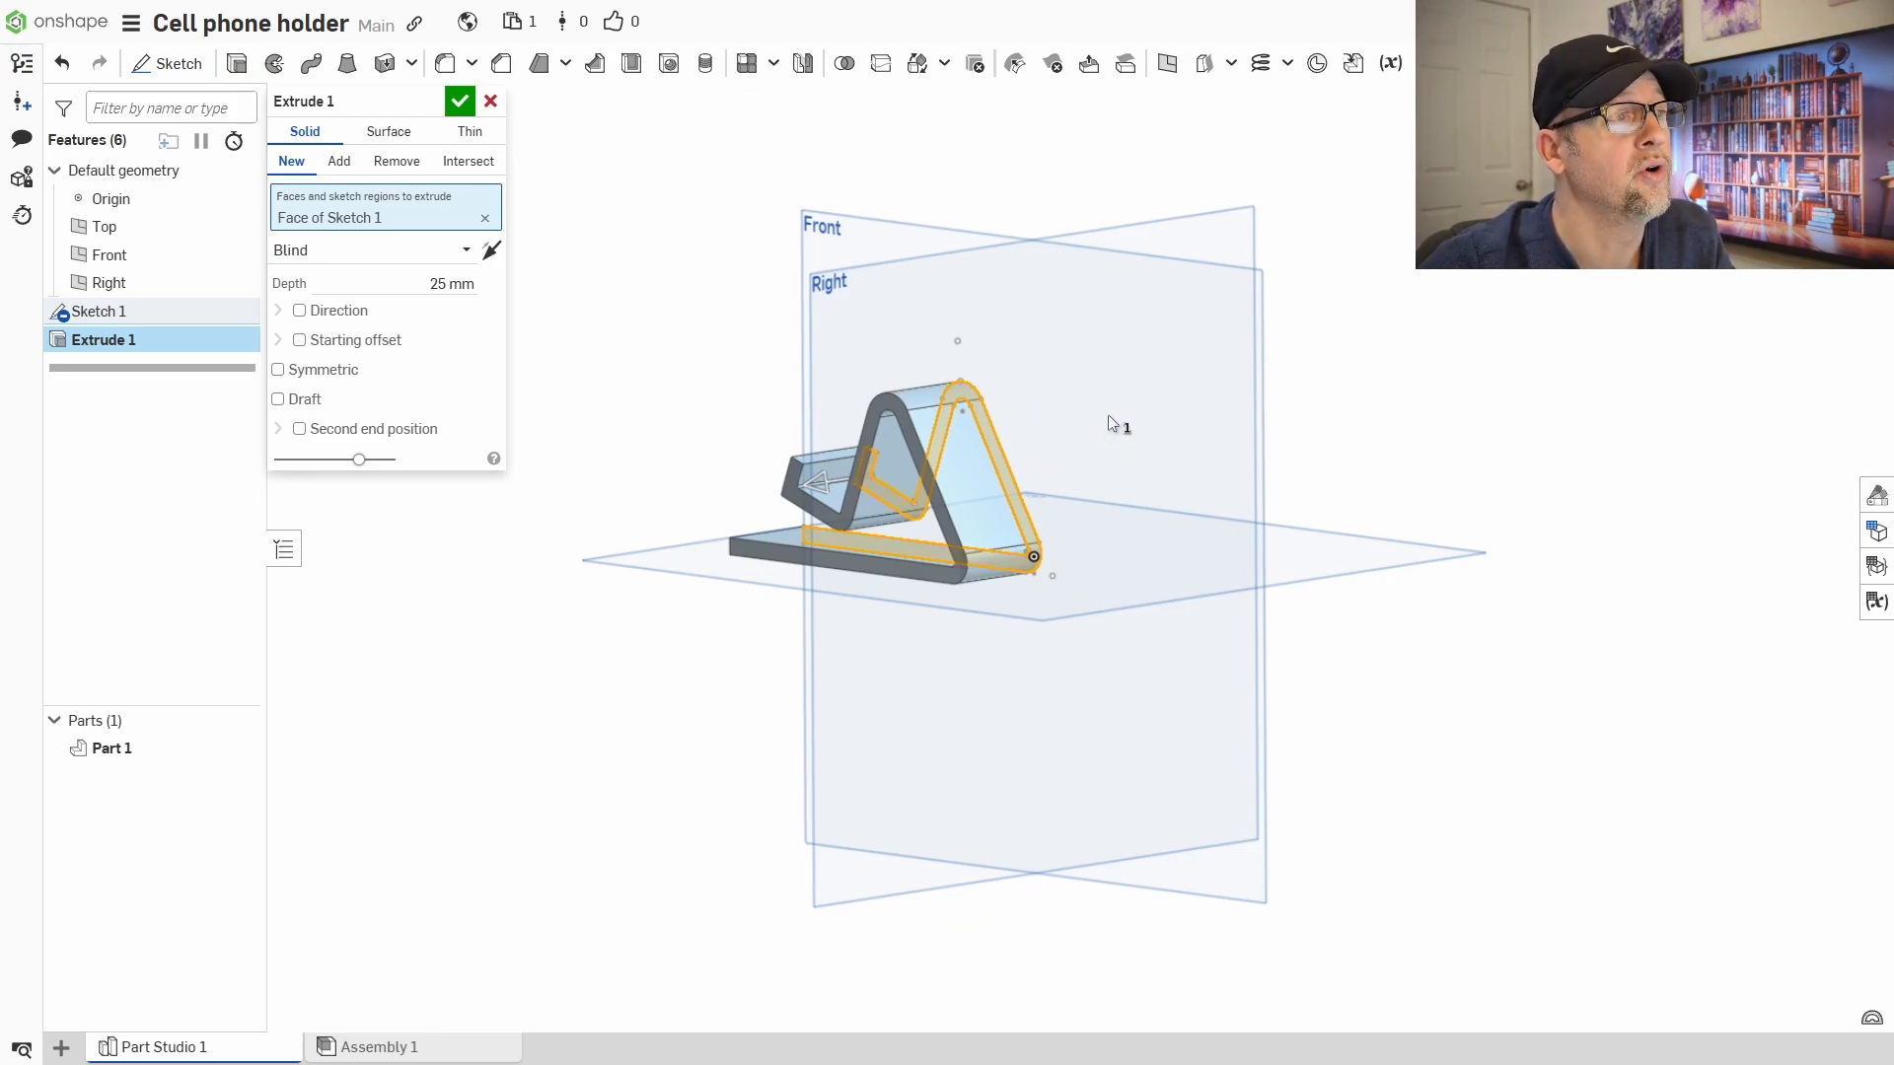
middle_drag(1108, 414, 1164, 400)
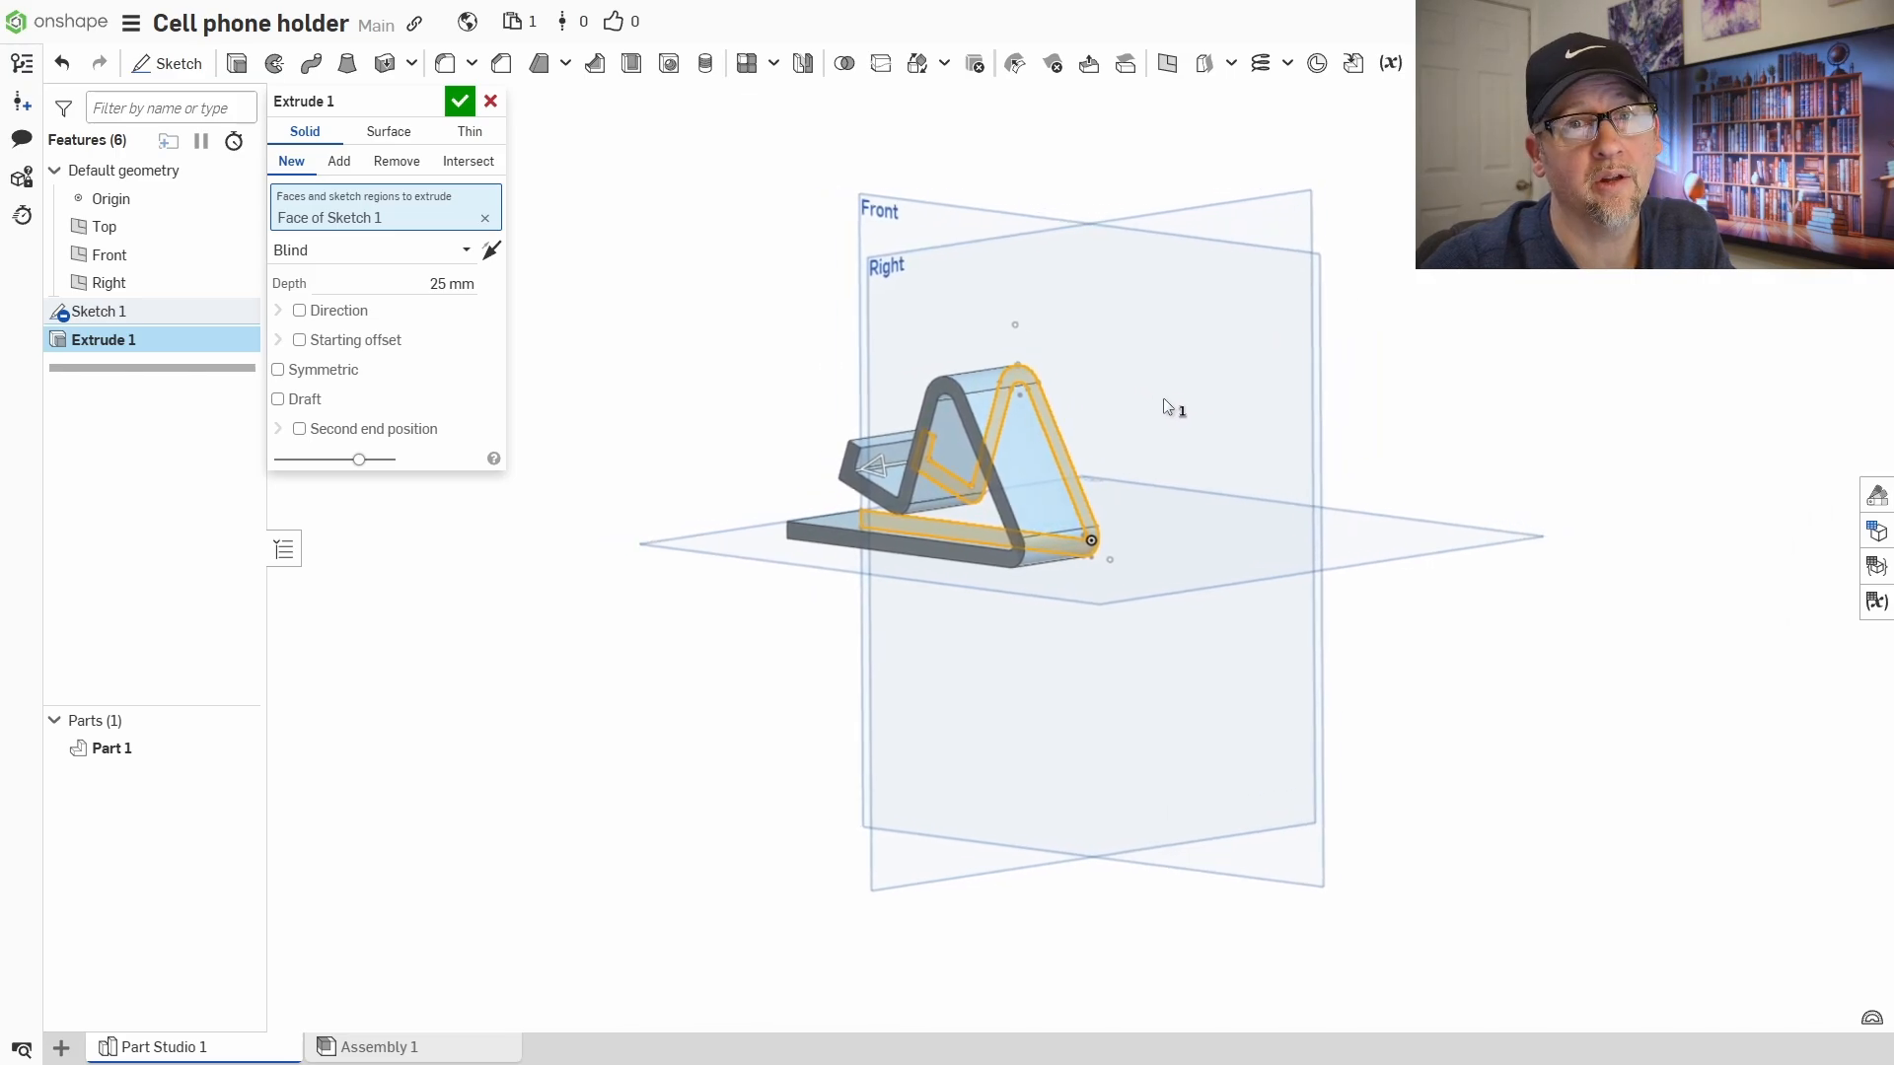
key(shift+1)
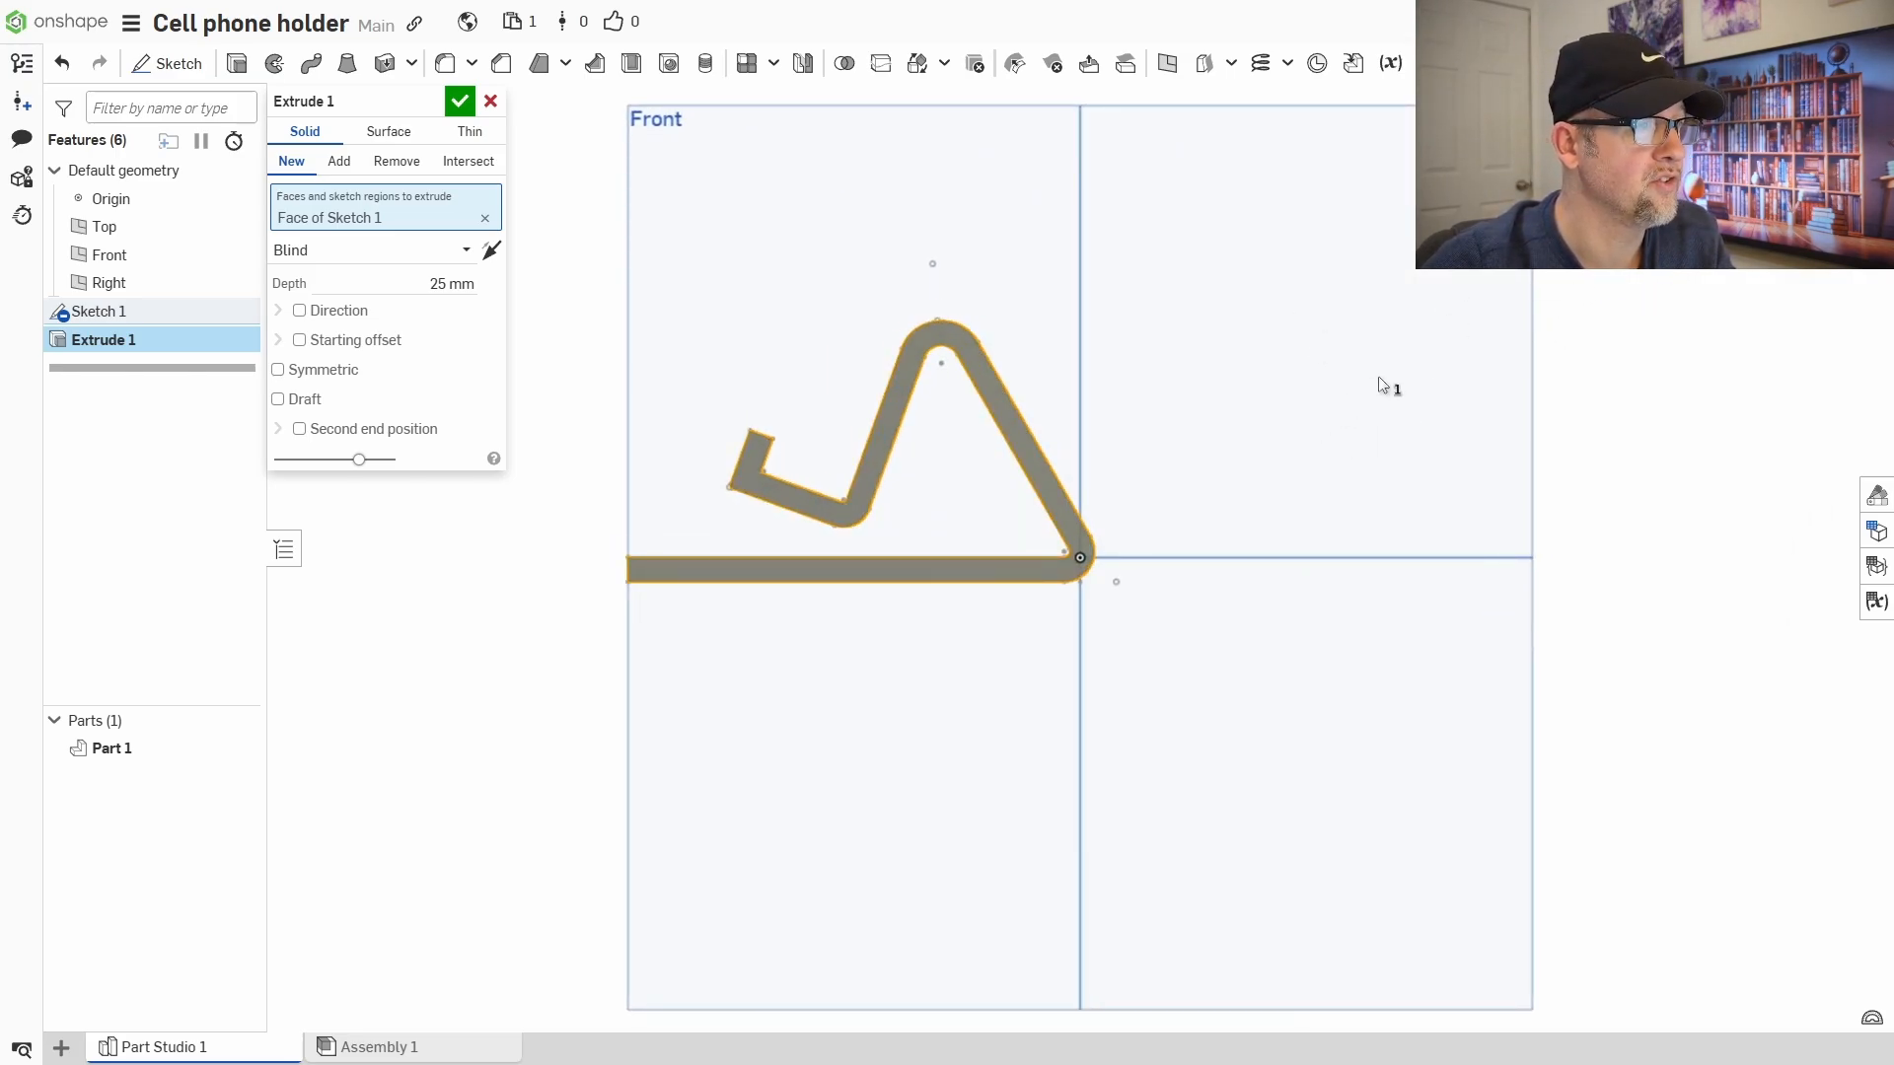
key(shift+7)
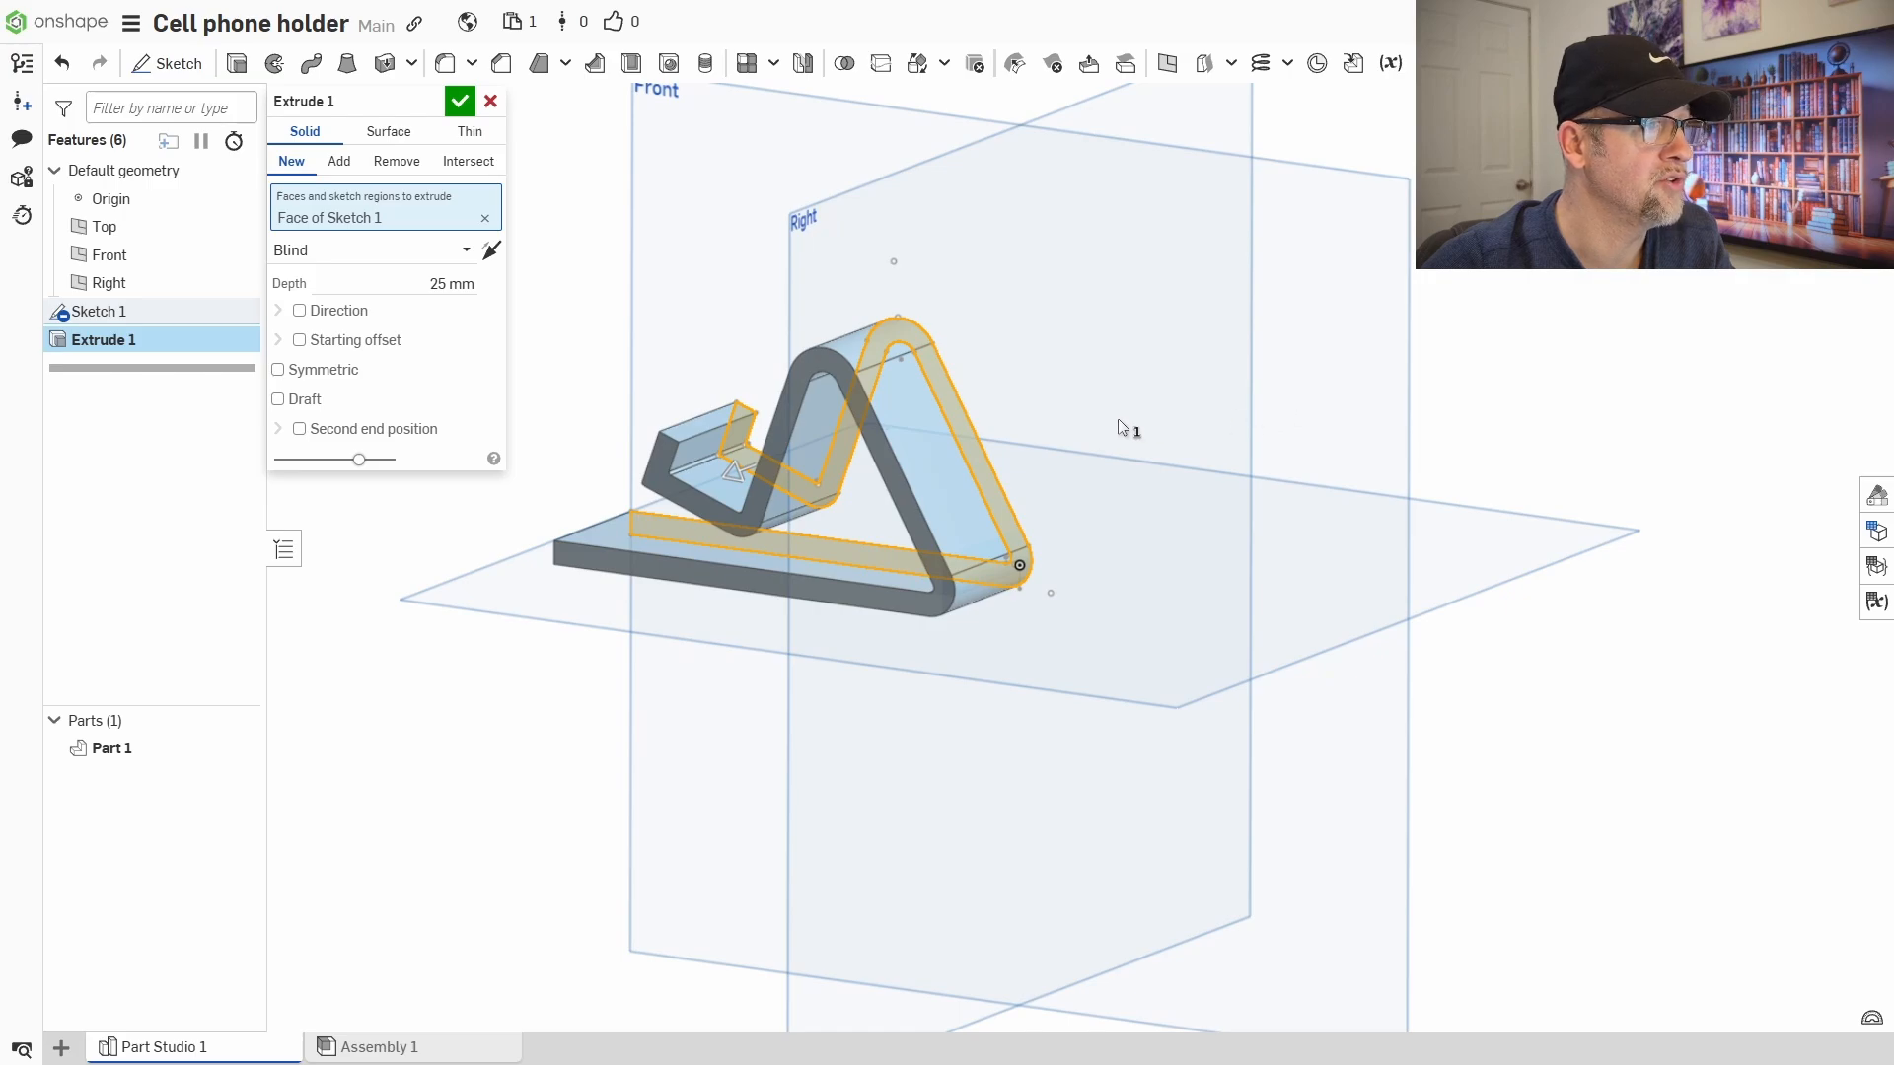
middle_drag(1118, 421, 1250, 381)
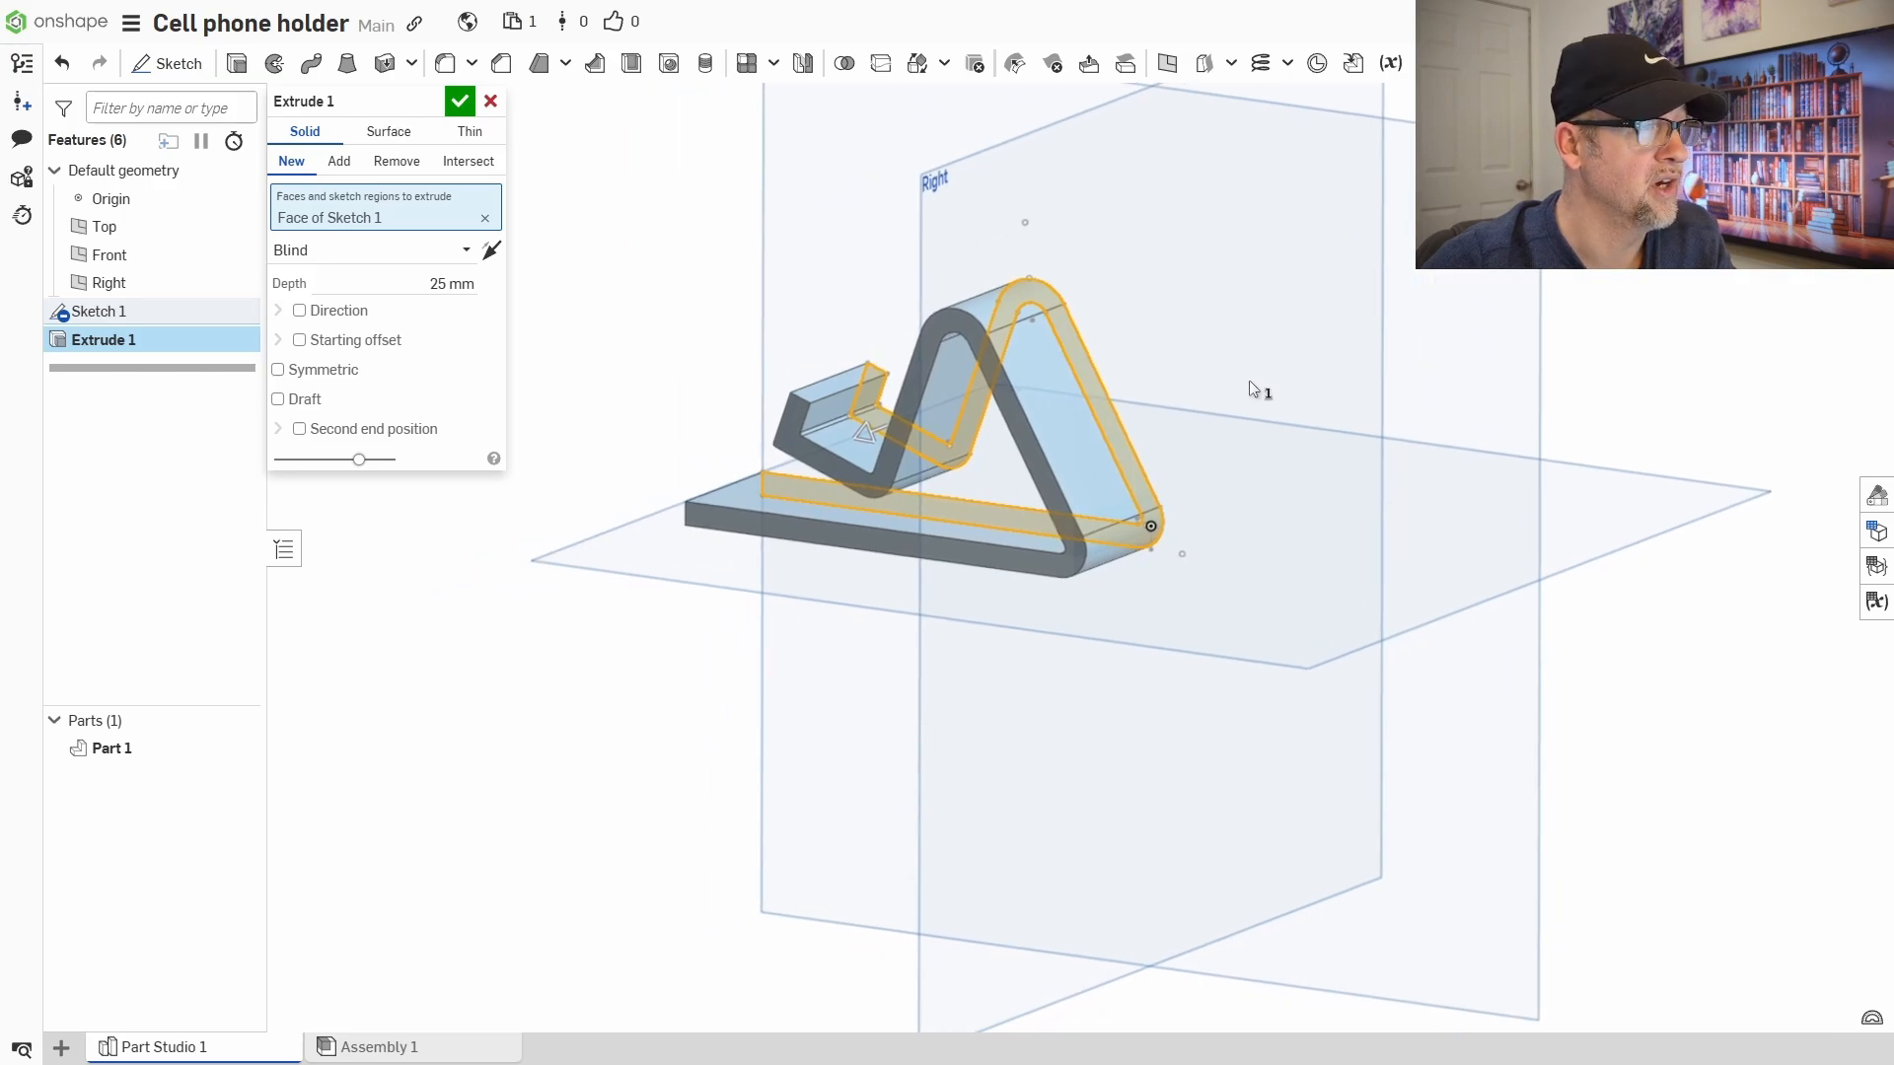
click(460, 101)
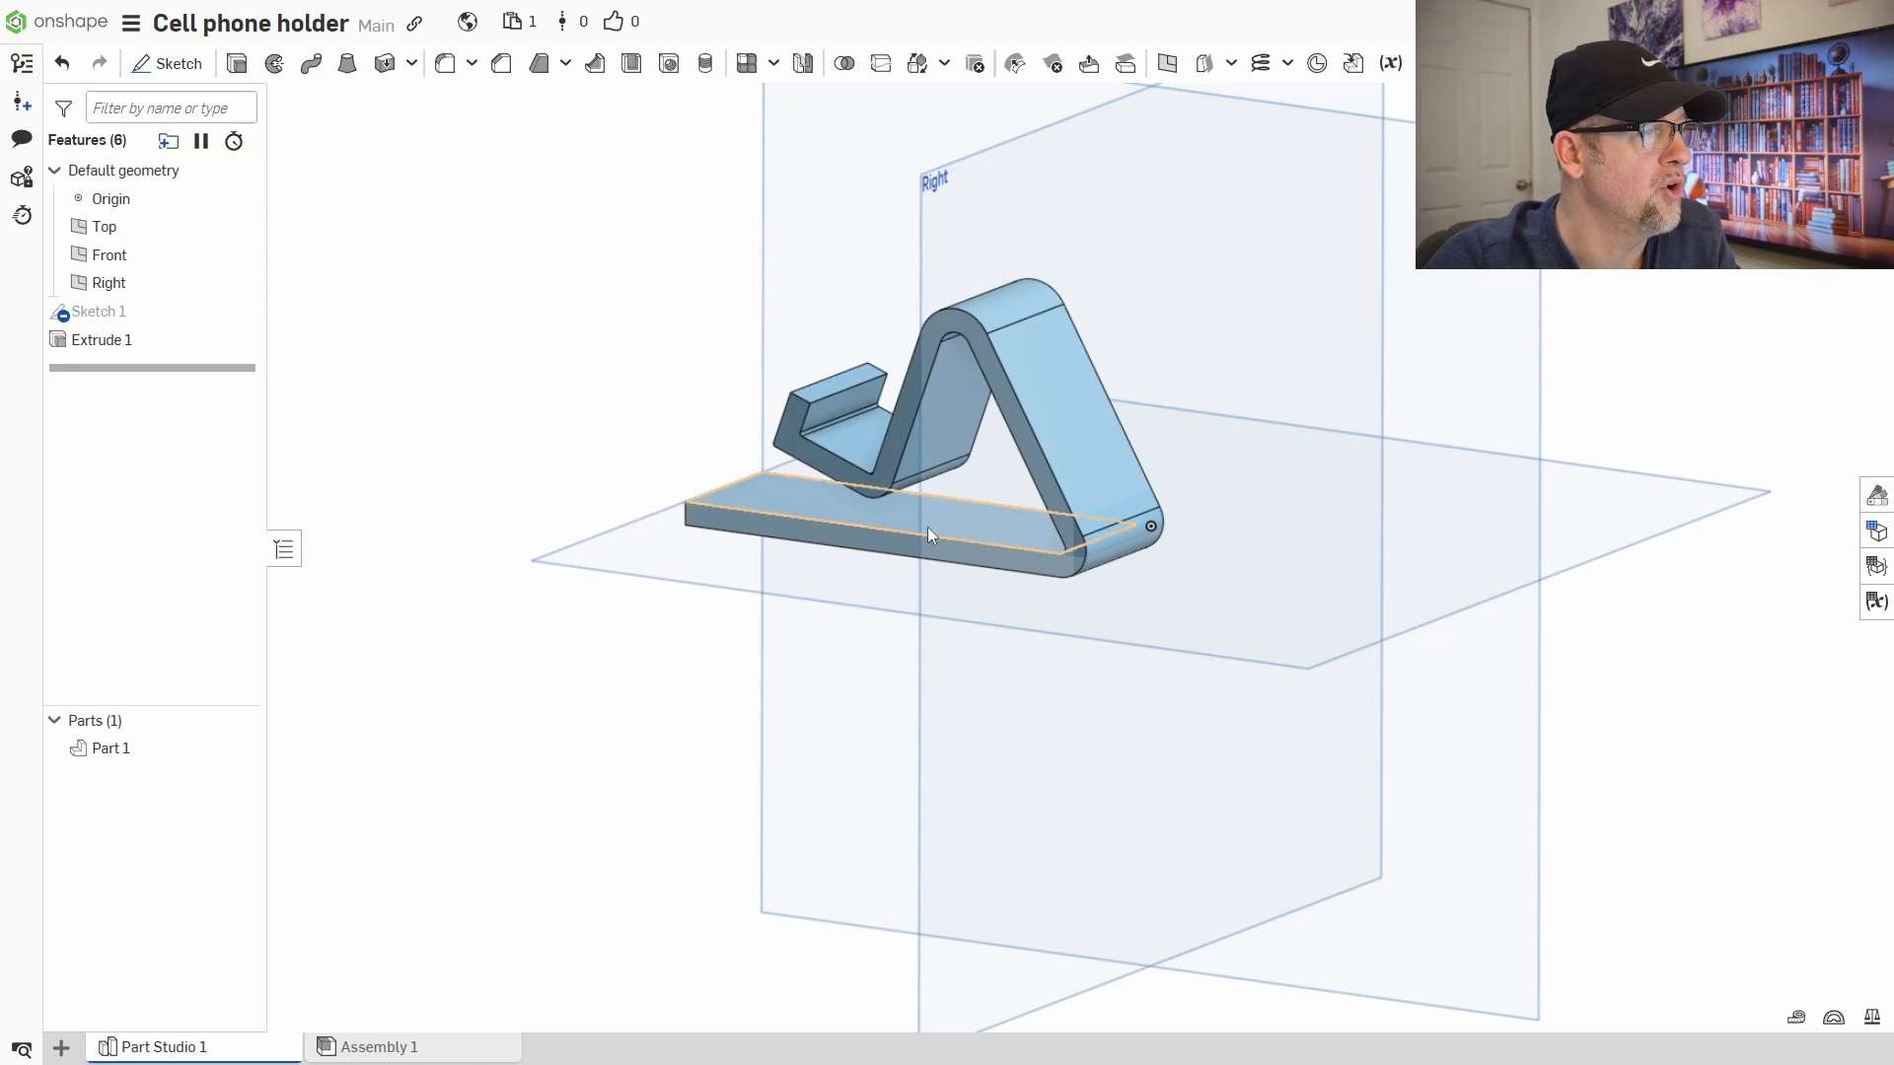
- Examine the extruded holder from the front and at several angles, and review the extrusion's settings without changing them
right_drag(961, 612, 1023, 583)
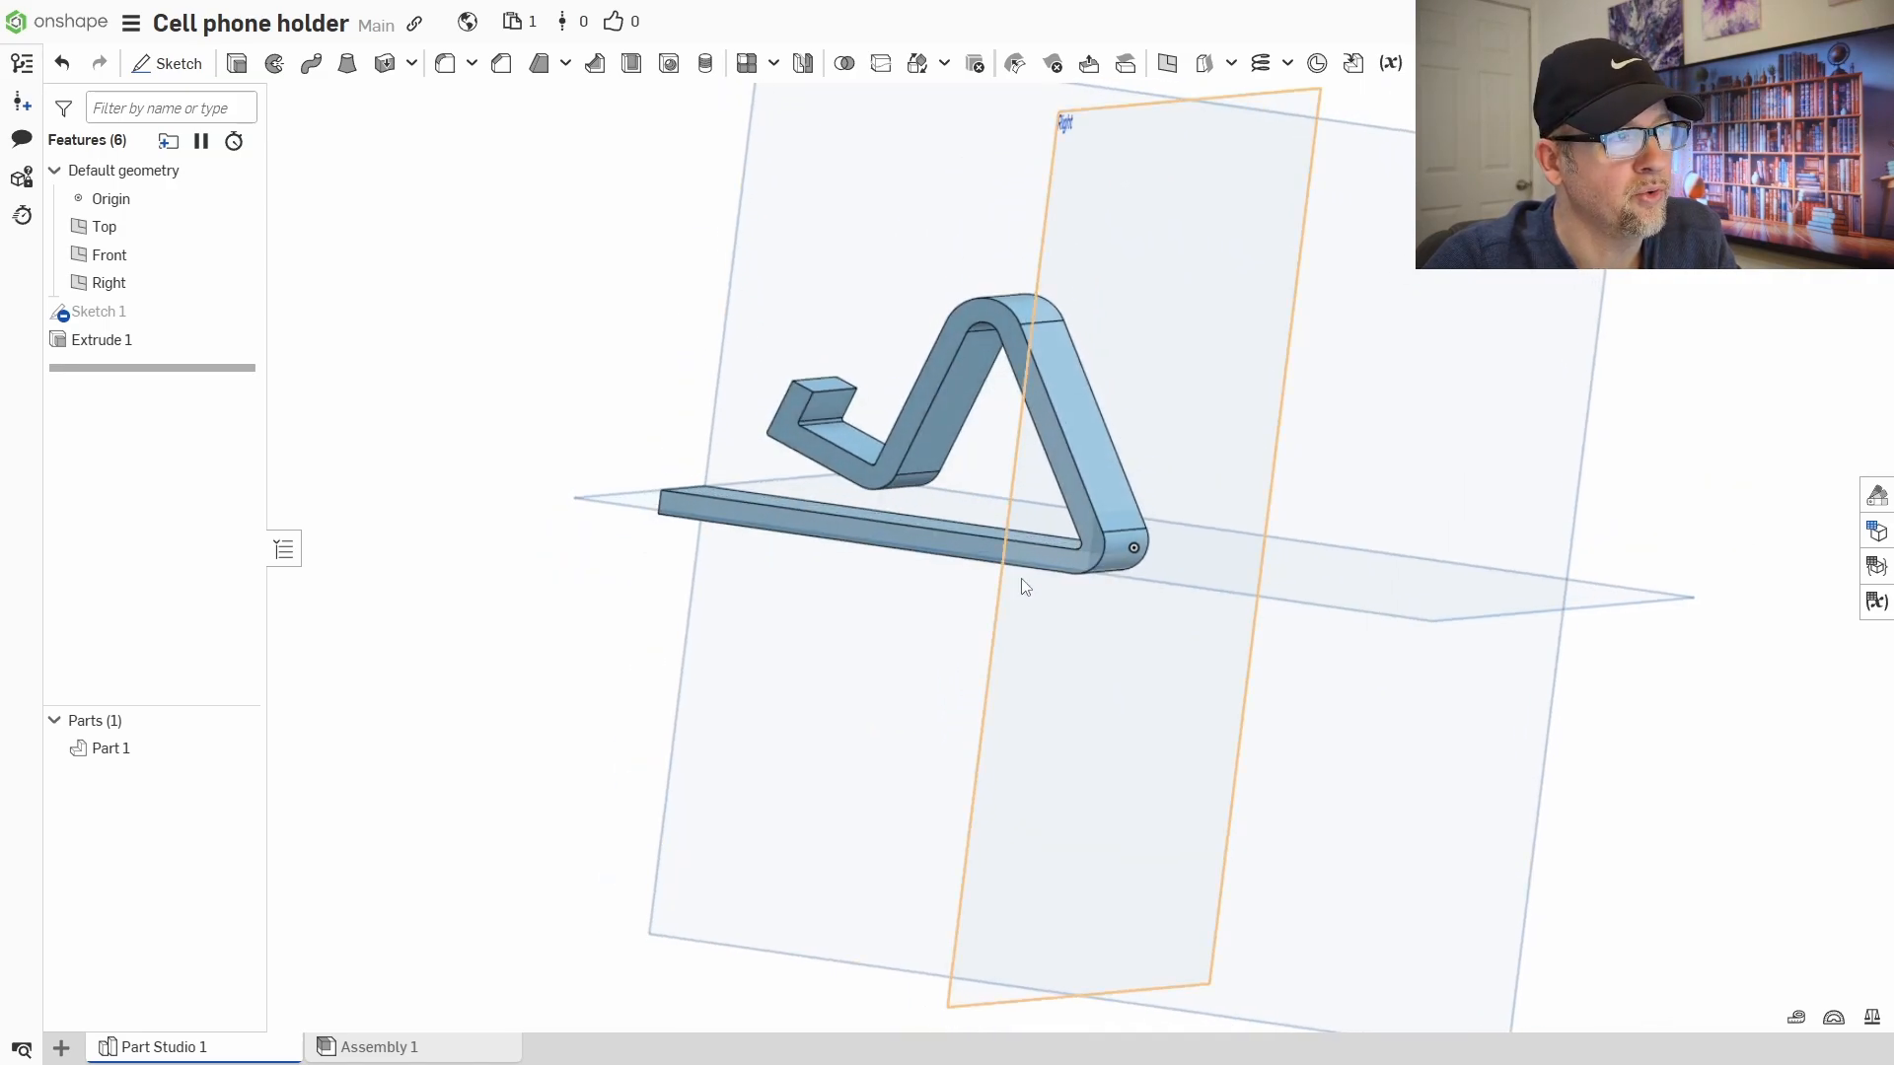
key(shift+1)
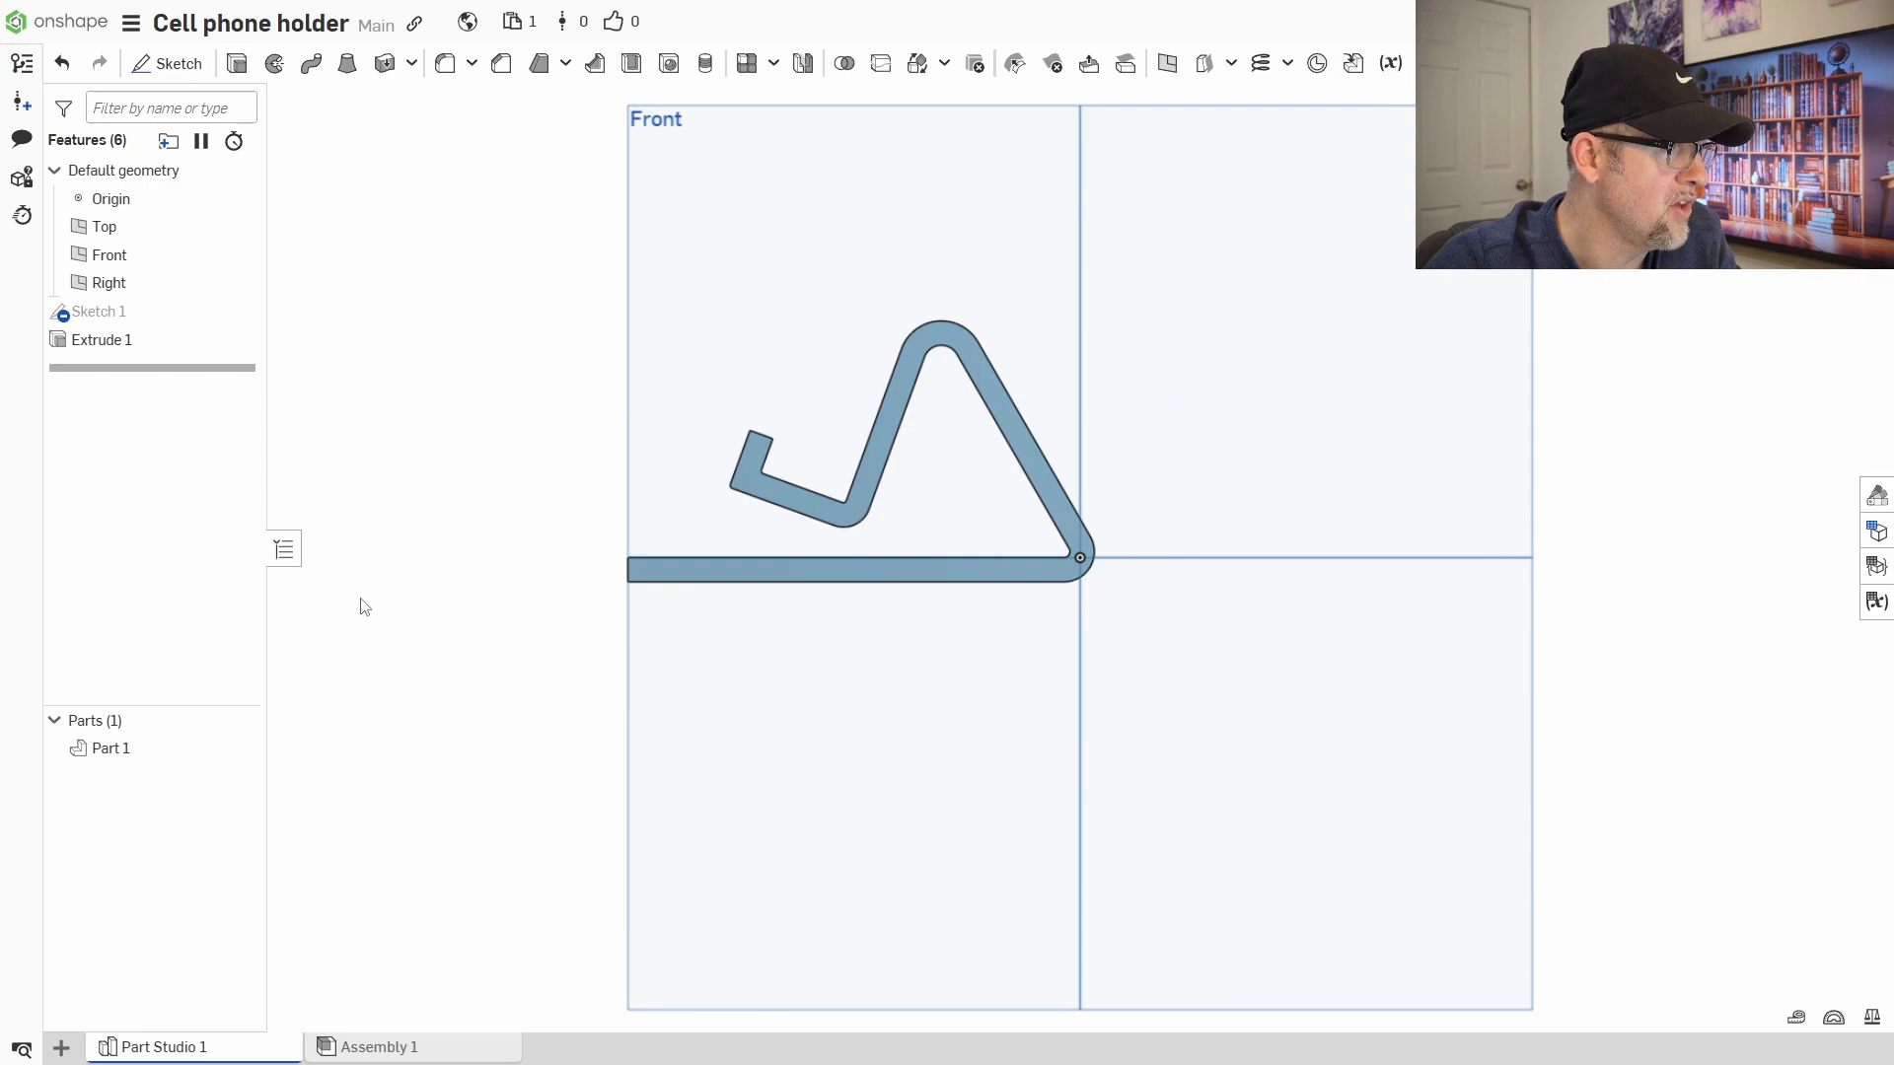
right_drag(458, 656, 574, 632)
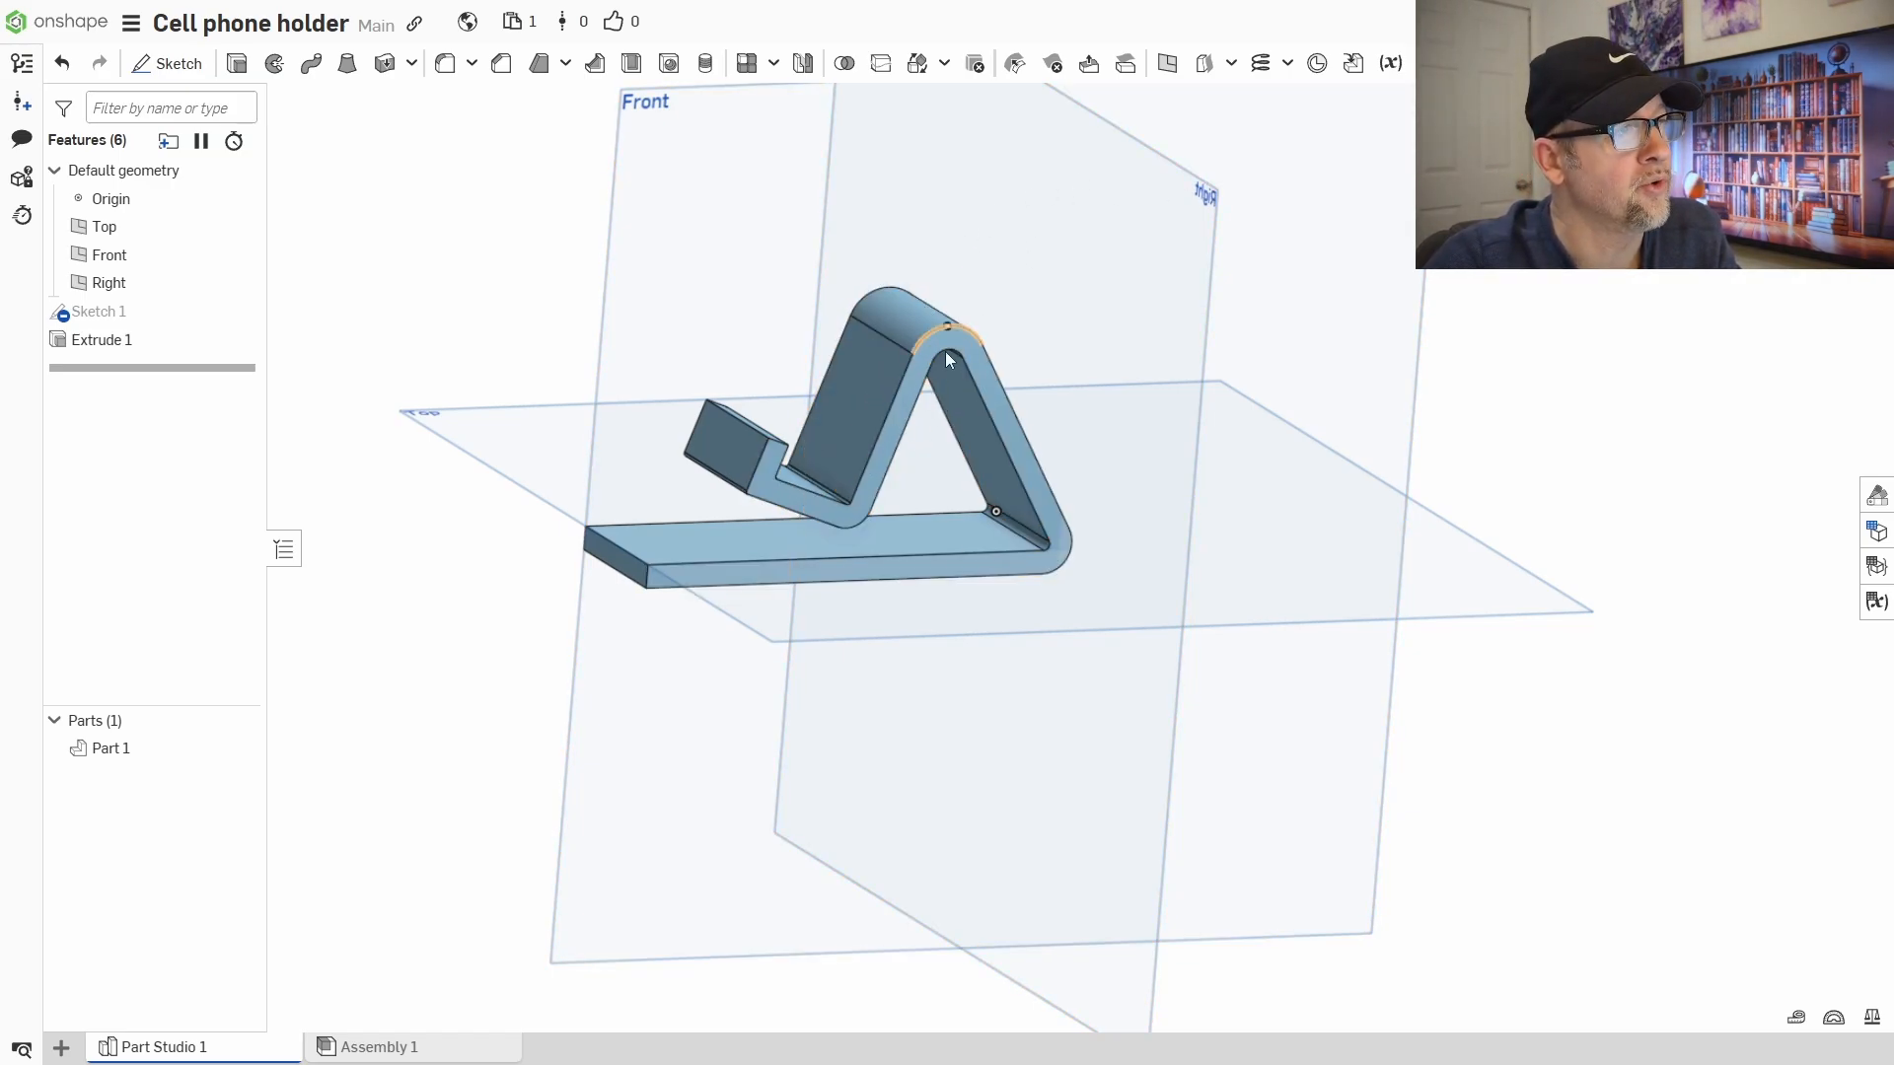
right_drag(1024, 440, 1034, 432)
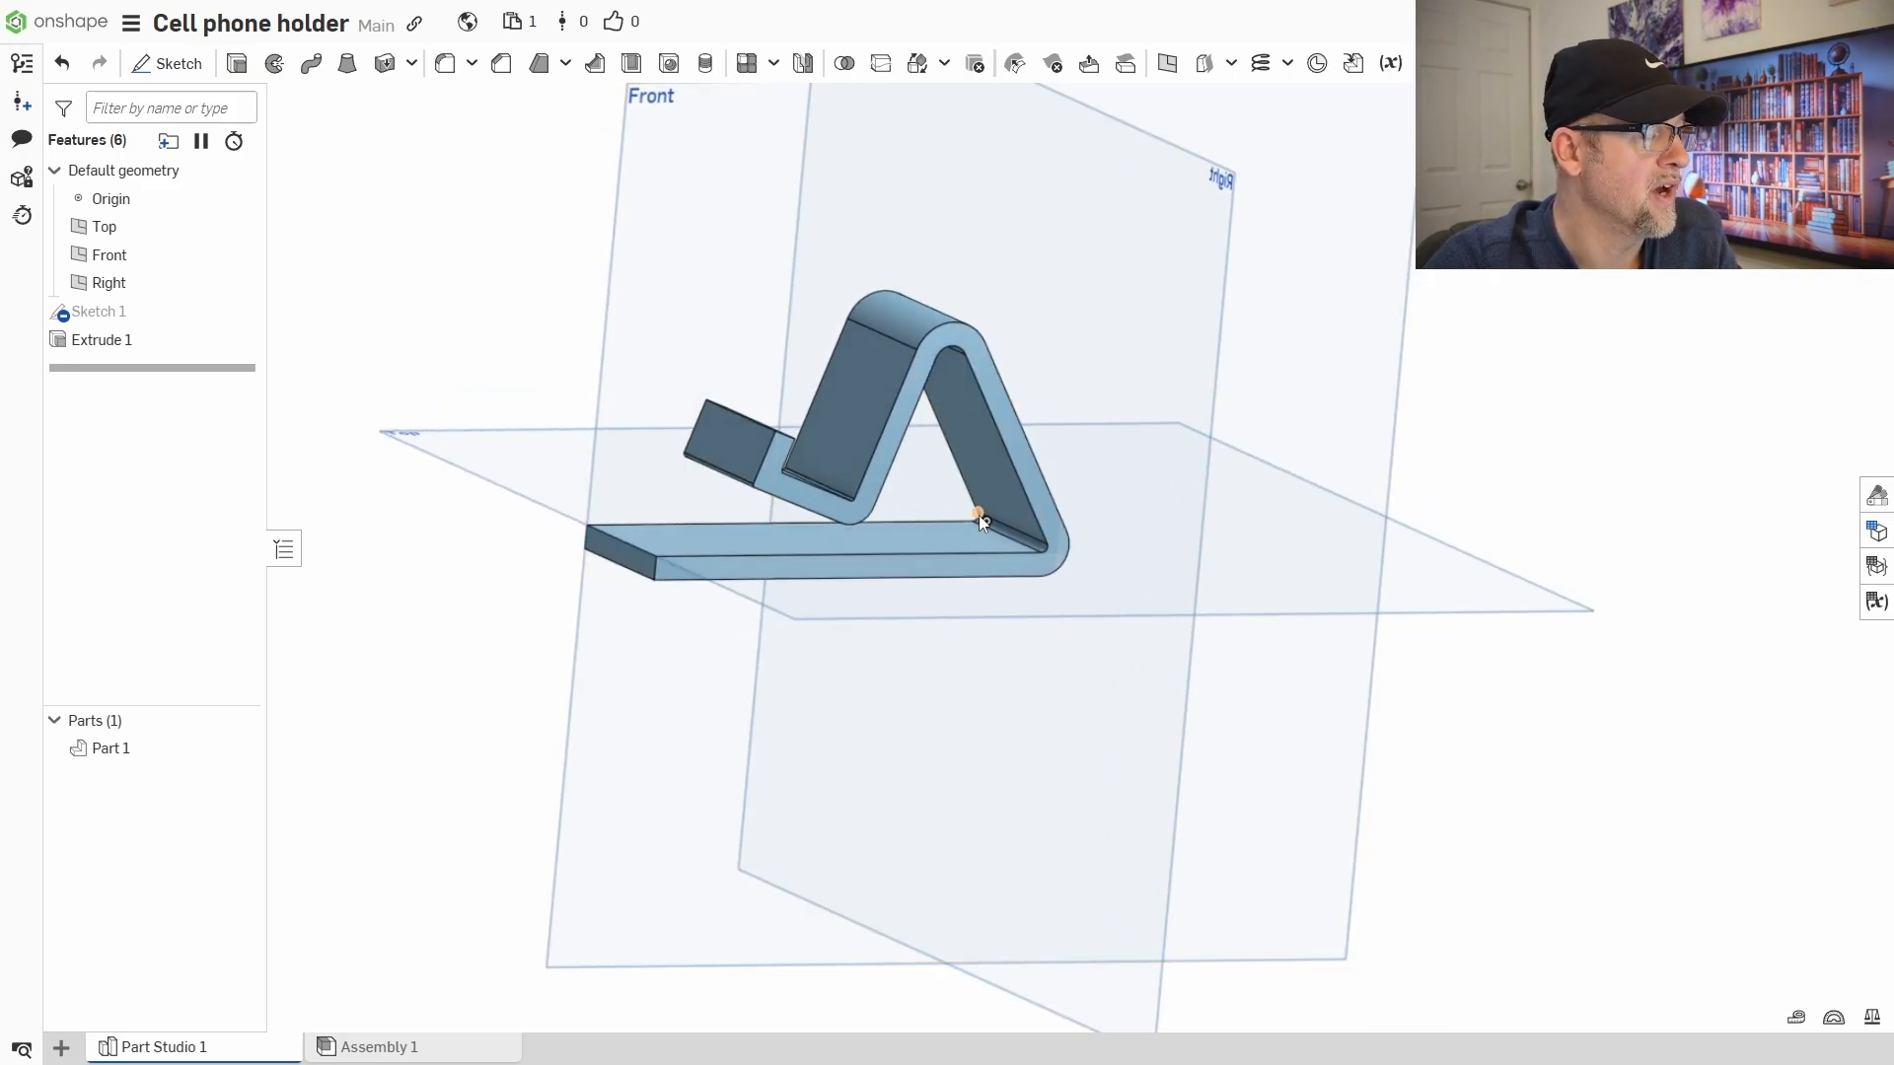
right_drag(1154, 465, 1121, 457)
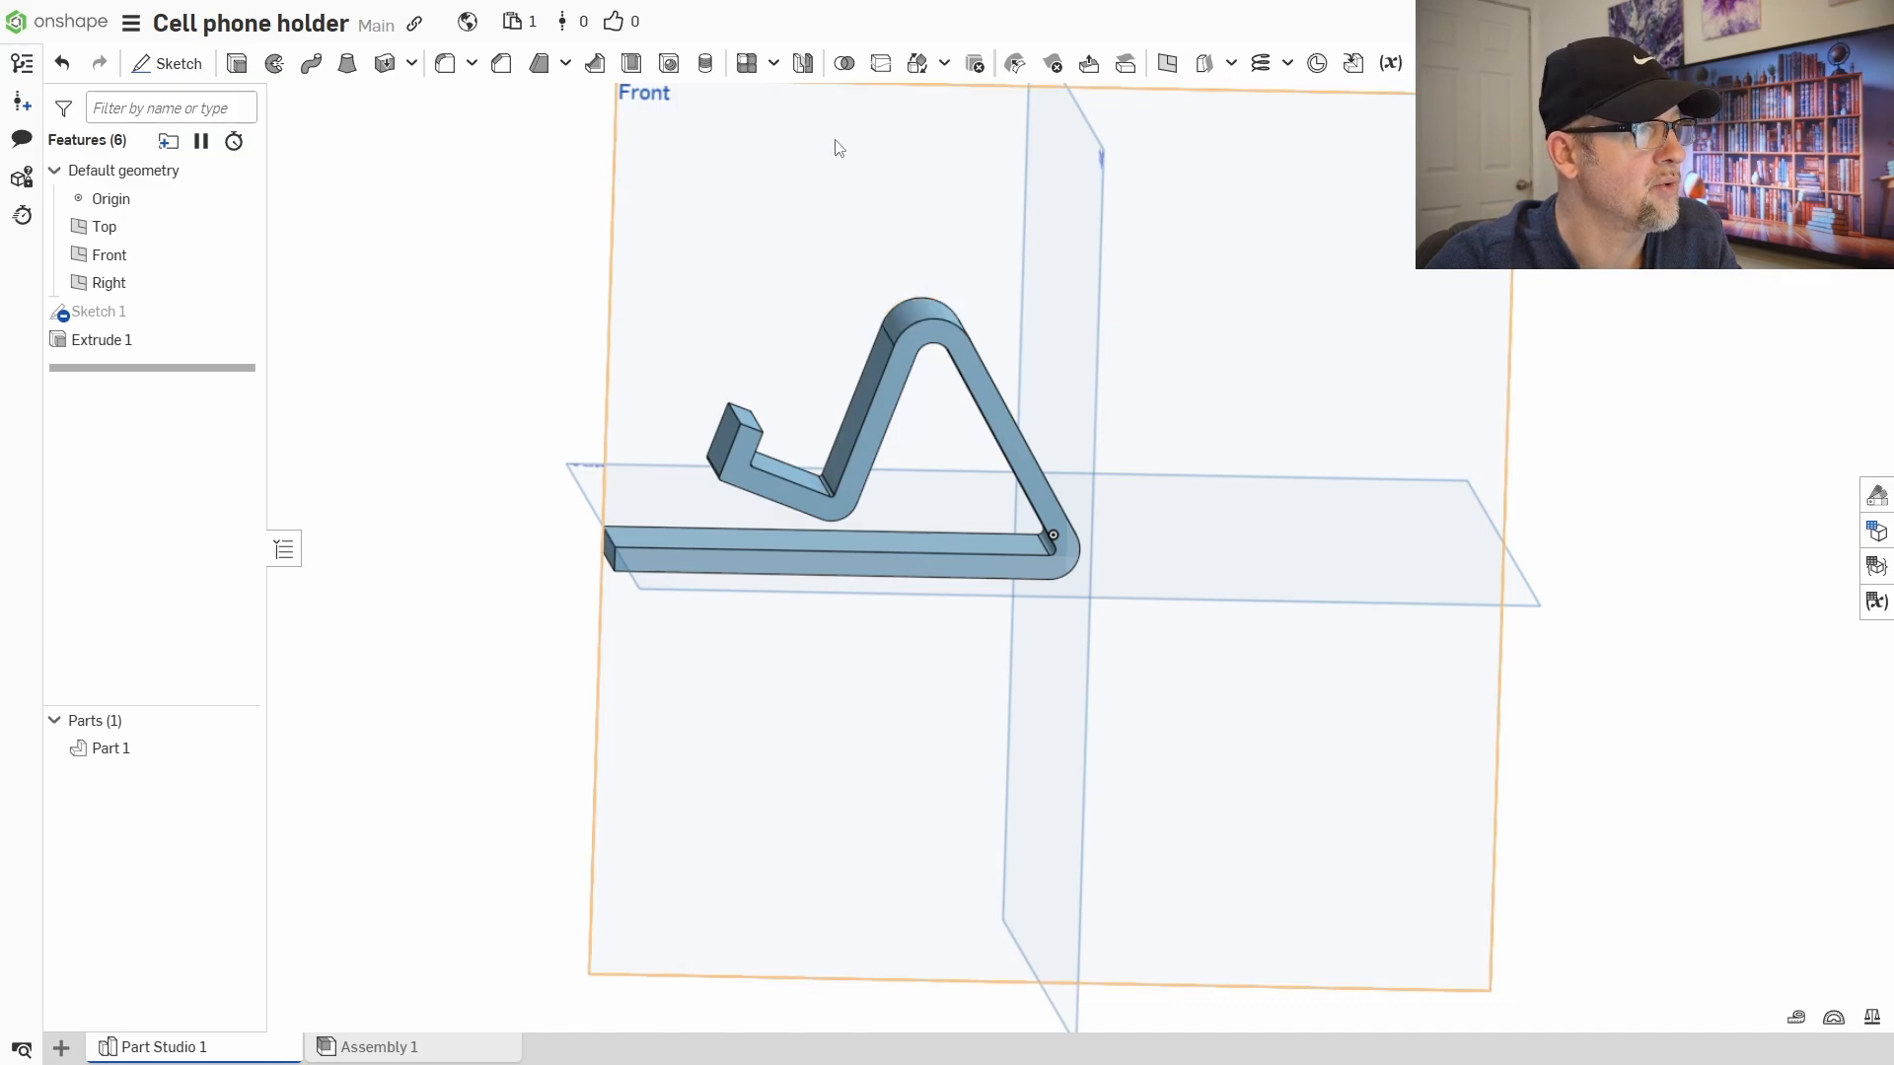
right_drag(1255, 329, 1248, 371)
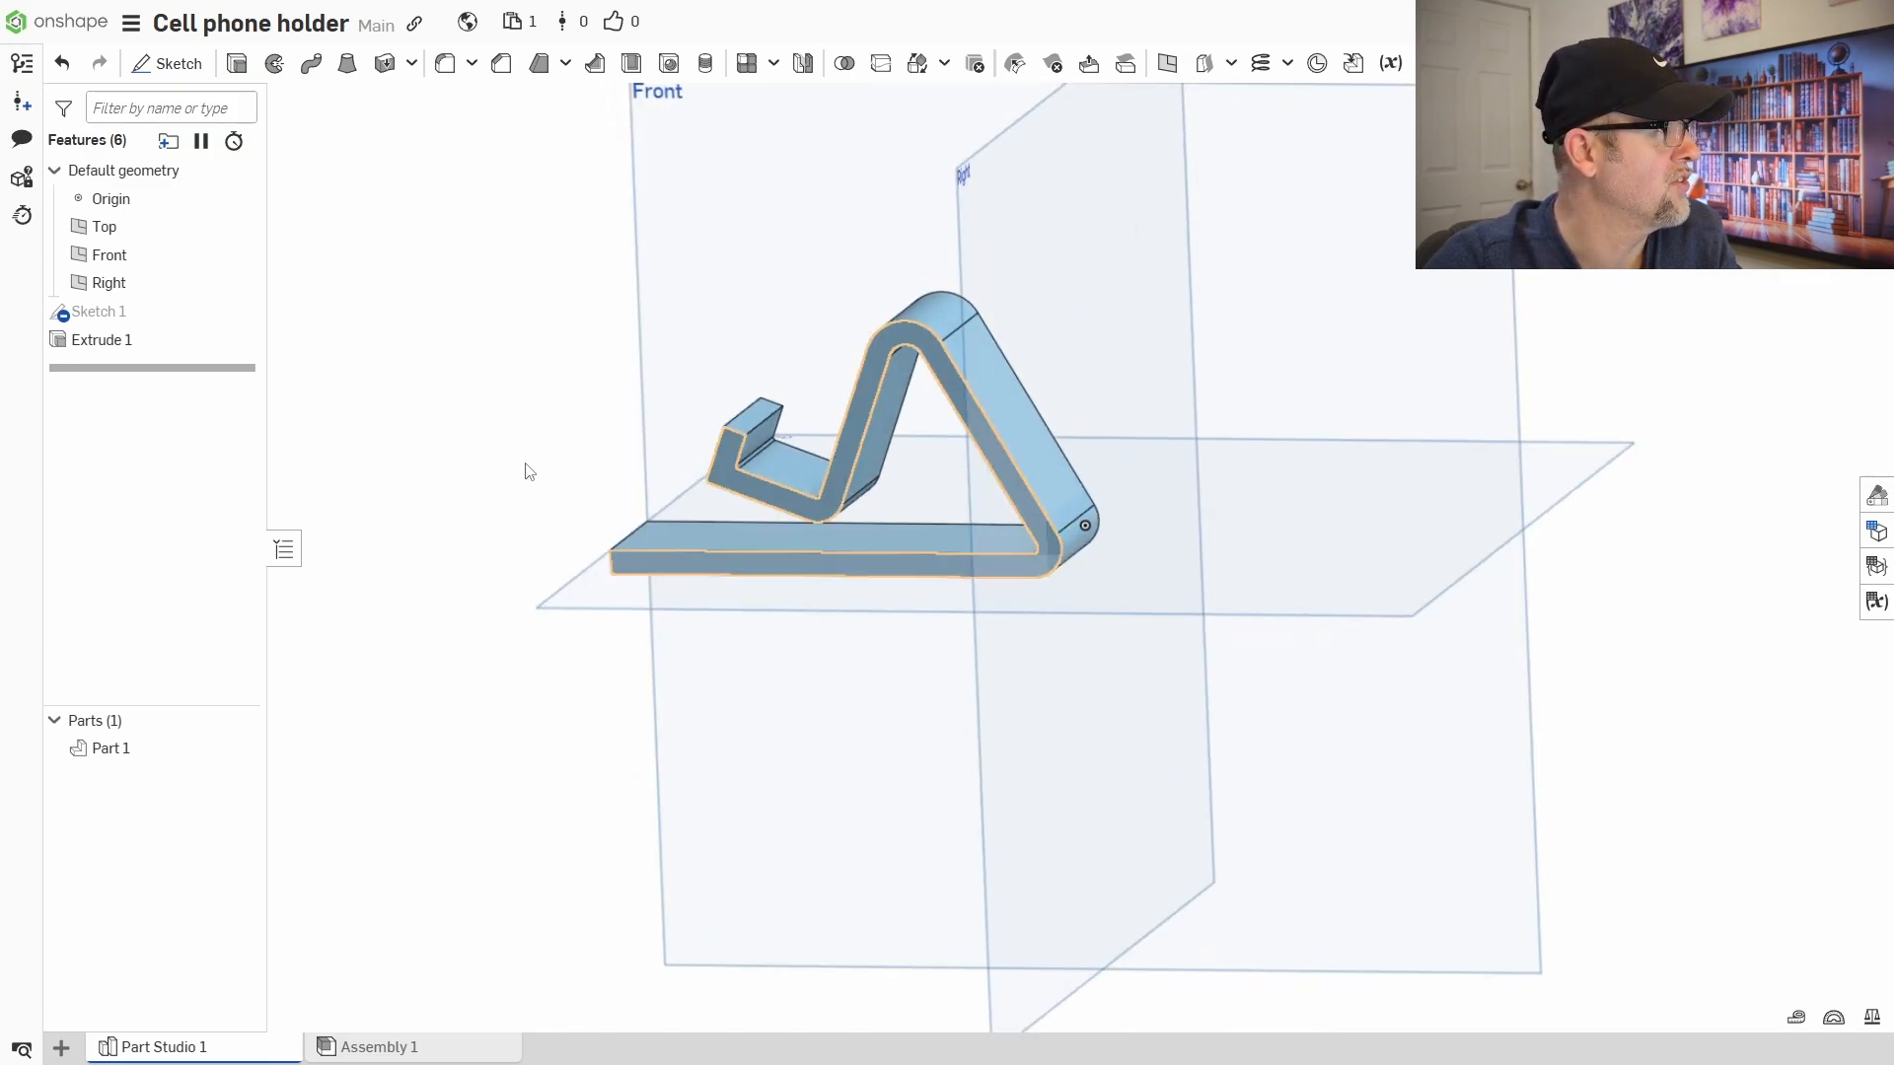
click(103, 344)
double_click(103, 345)
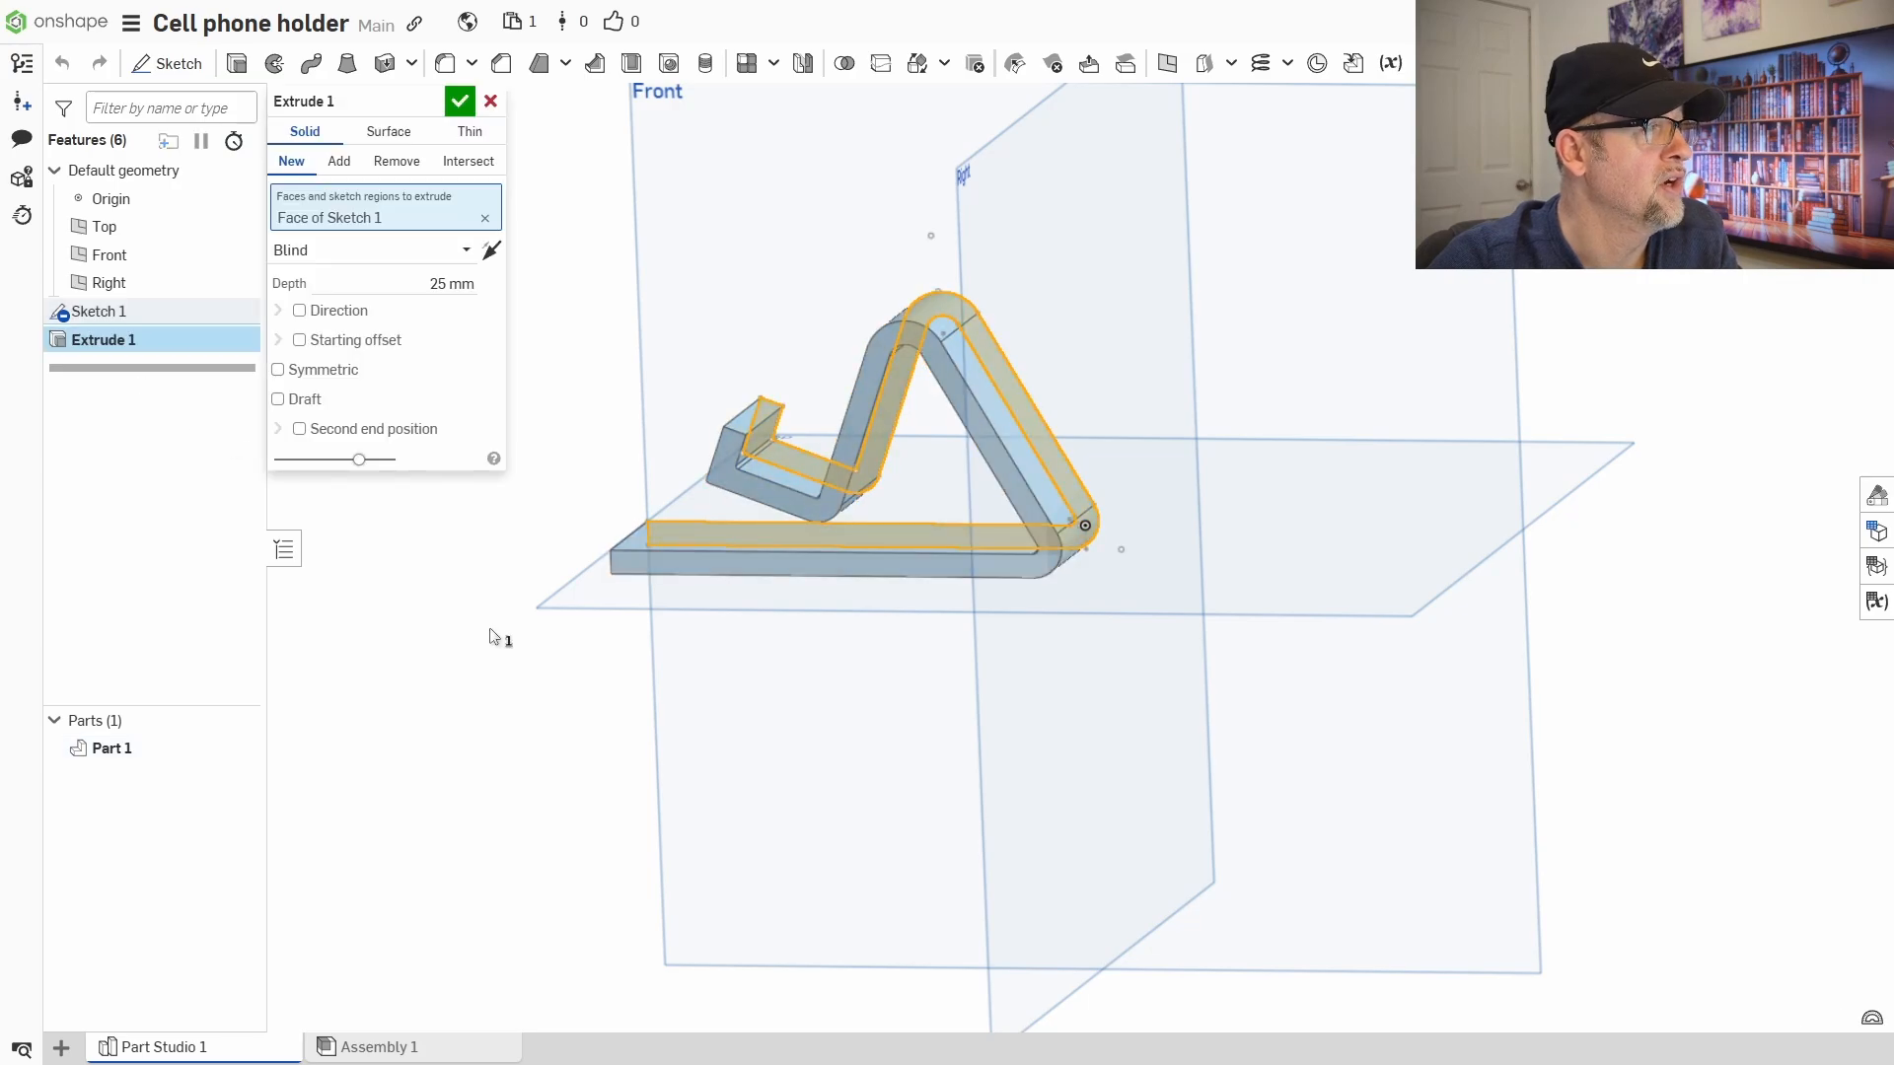
right_drag(494, 638, 553, 691)
middle_drag(557, 675, 736, 614)
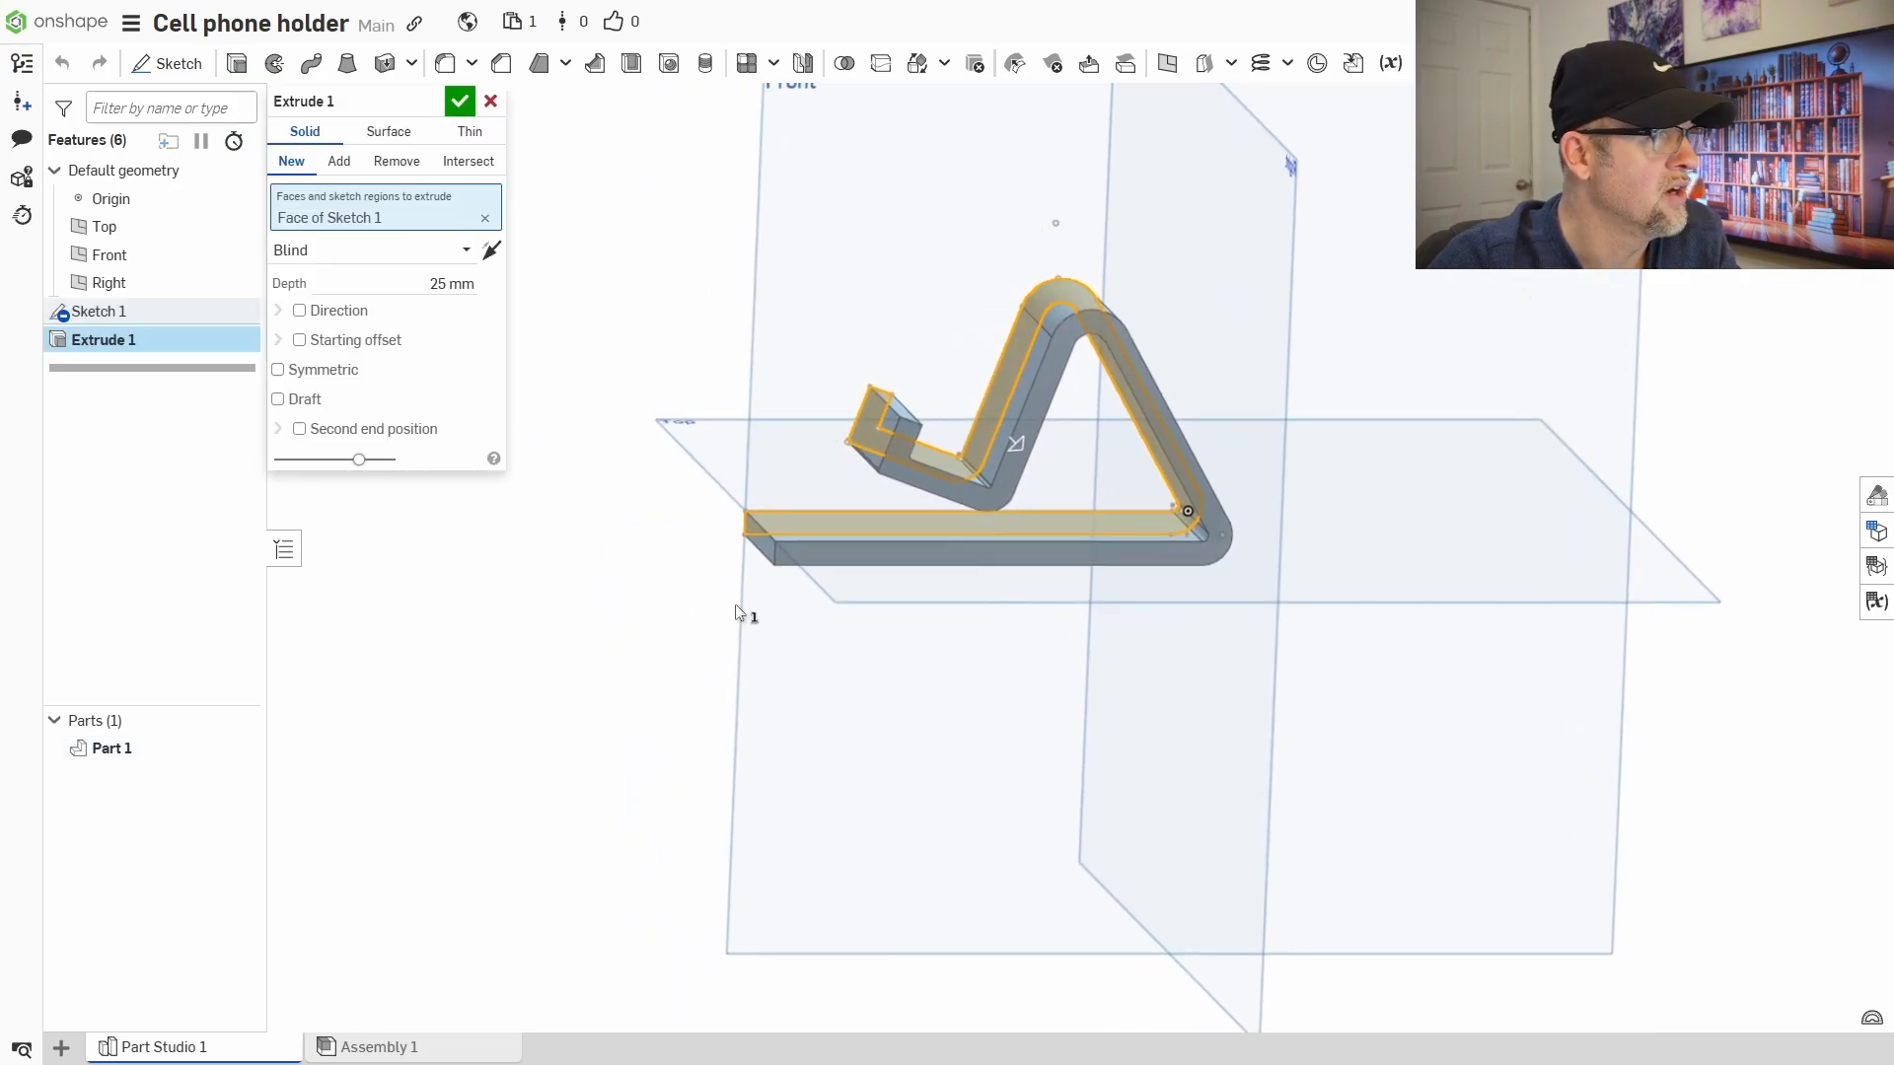
click(460, 100)
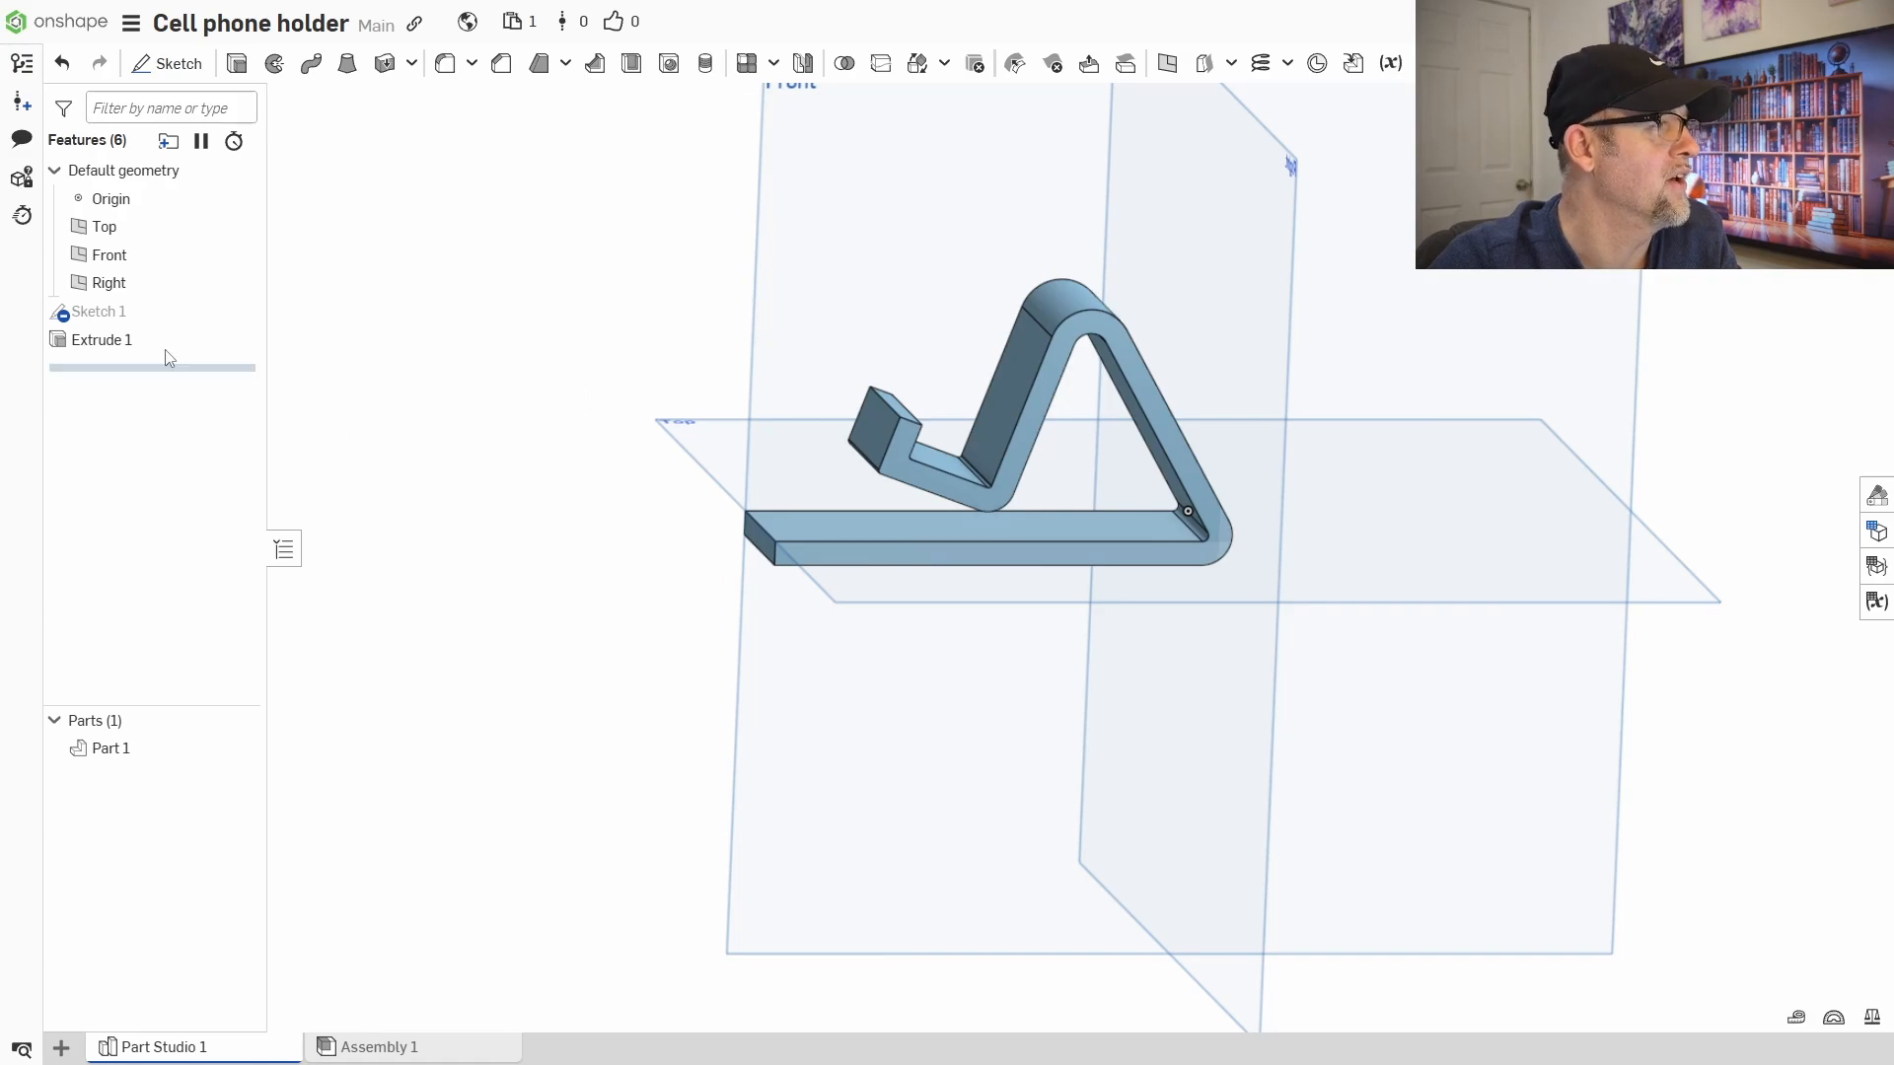
- Edit the profile sketch to set the base's length to 100 mm and update the solid
double_click(104, 311)
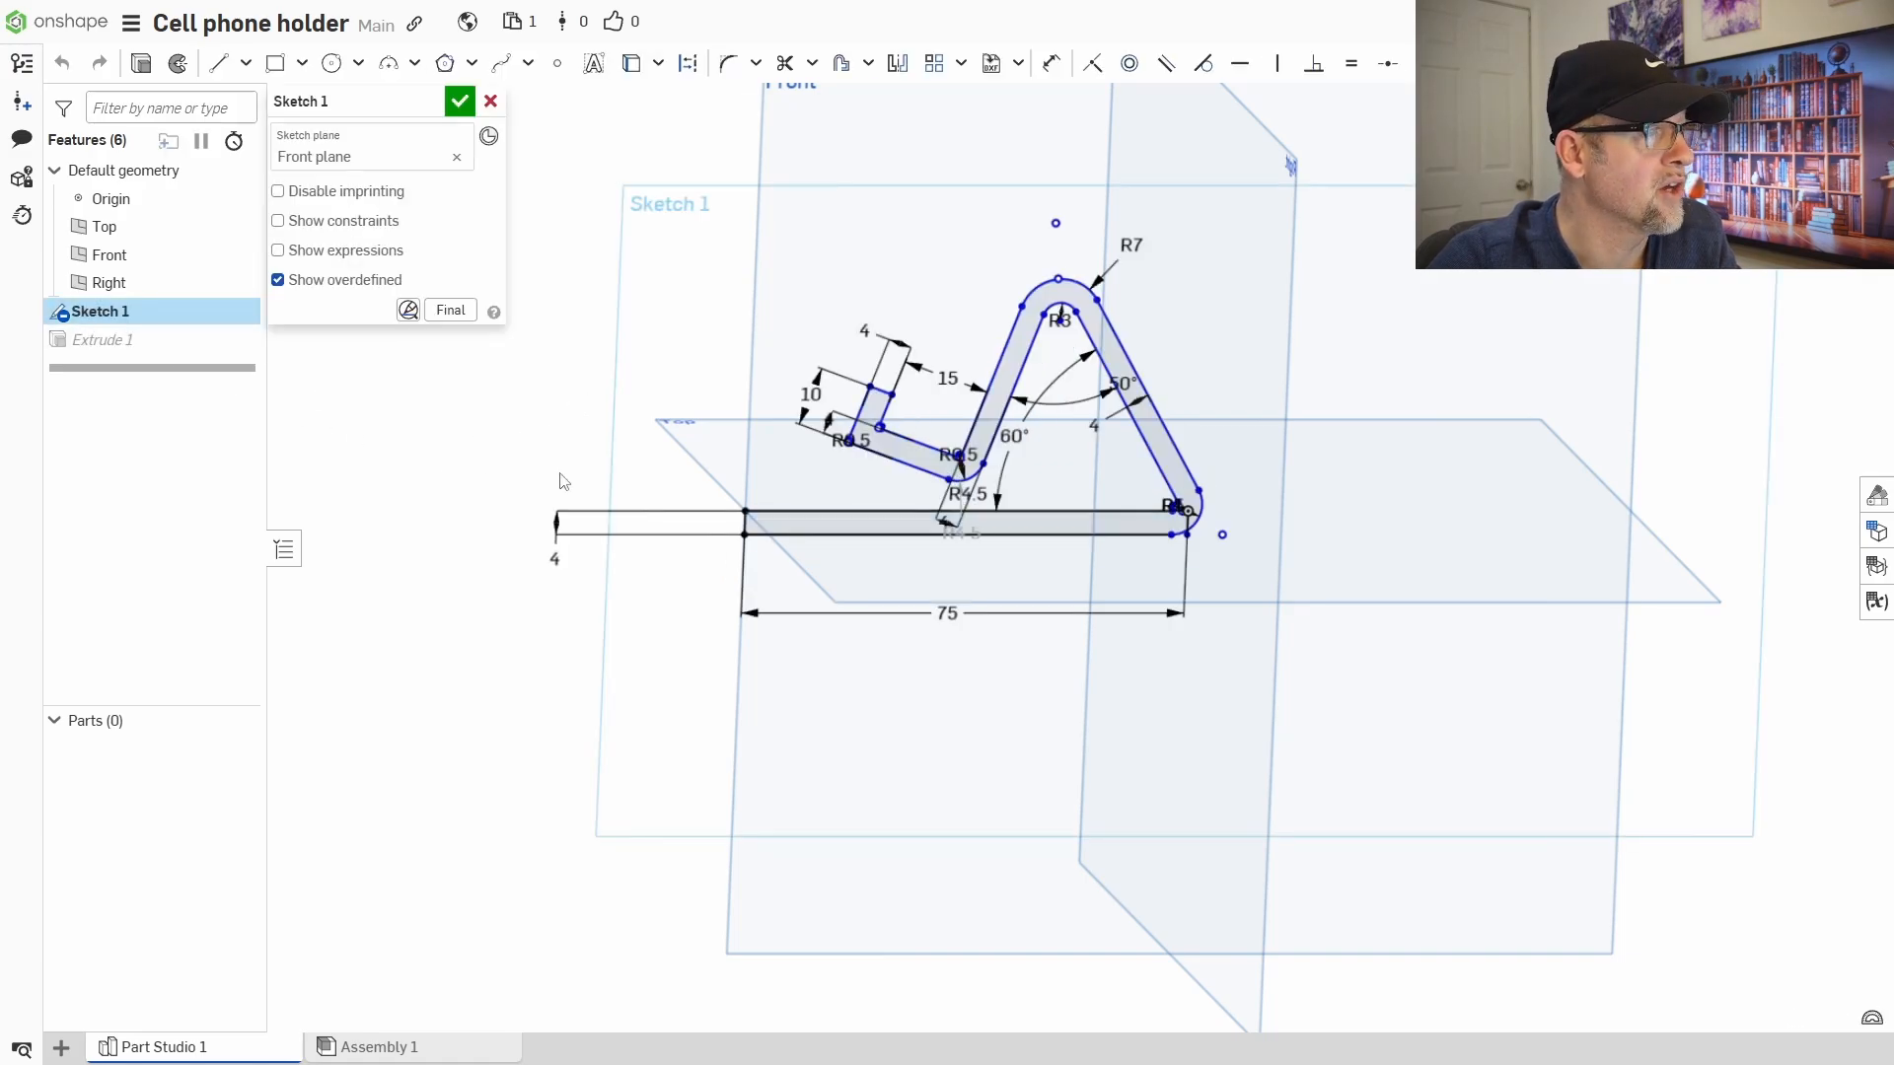
double_click(947, 613)
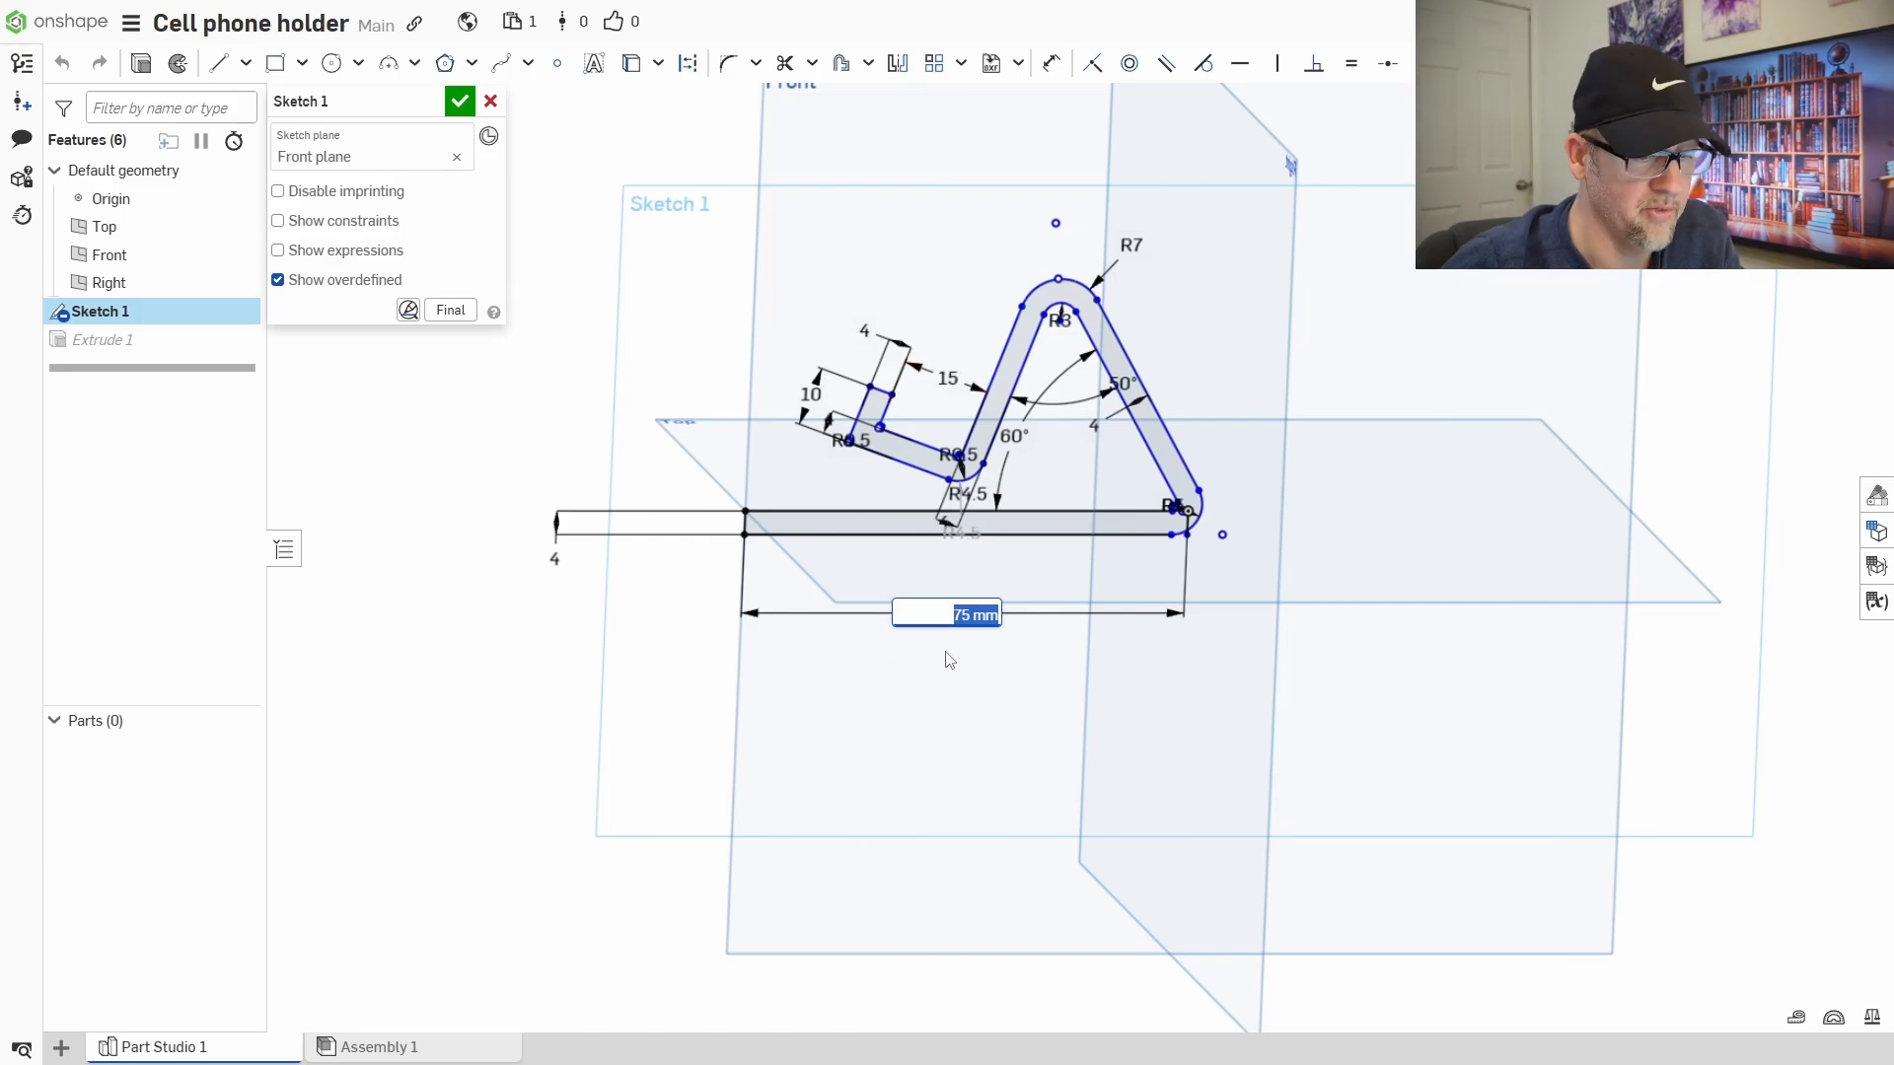
text(100)
key(Return)
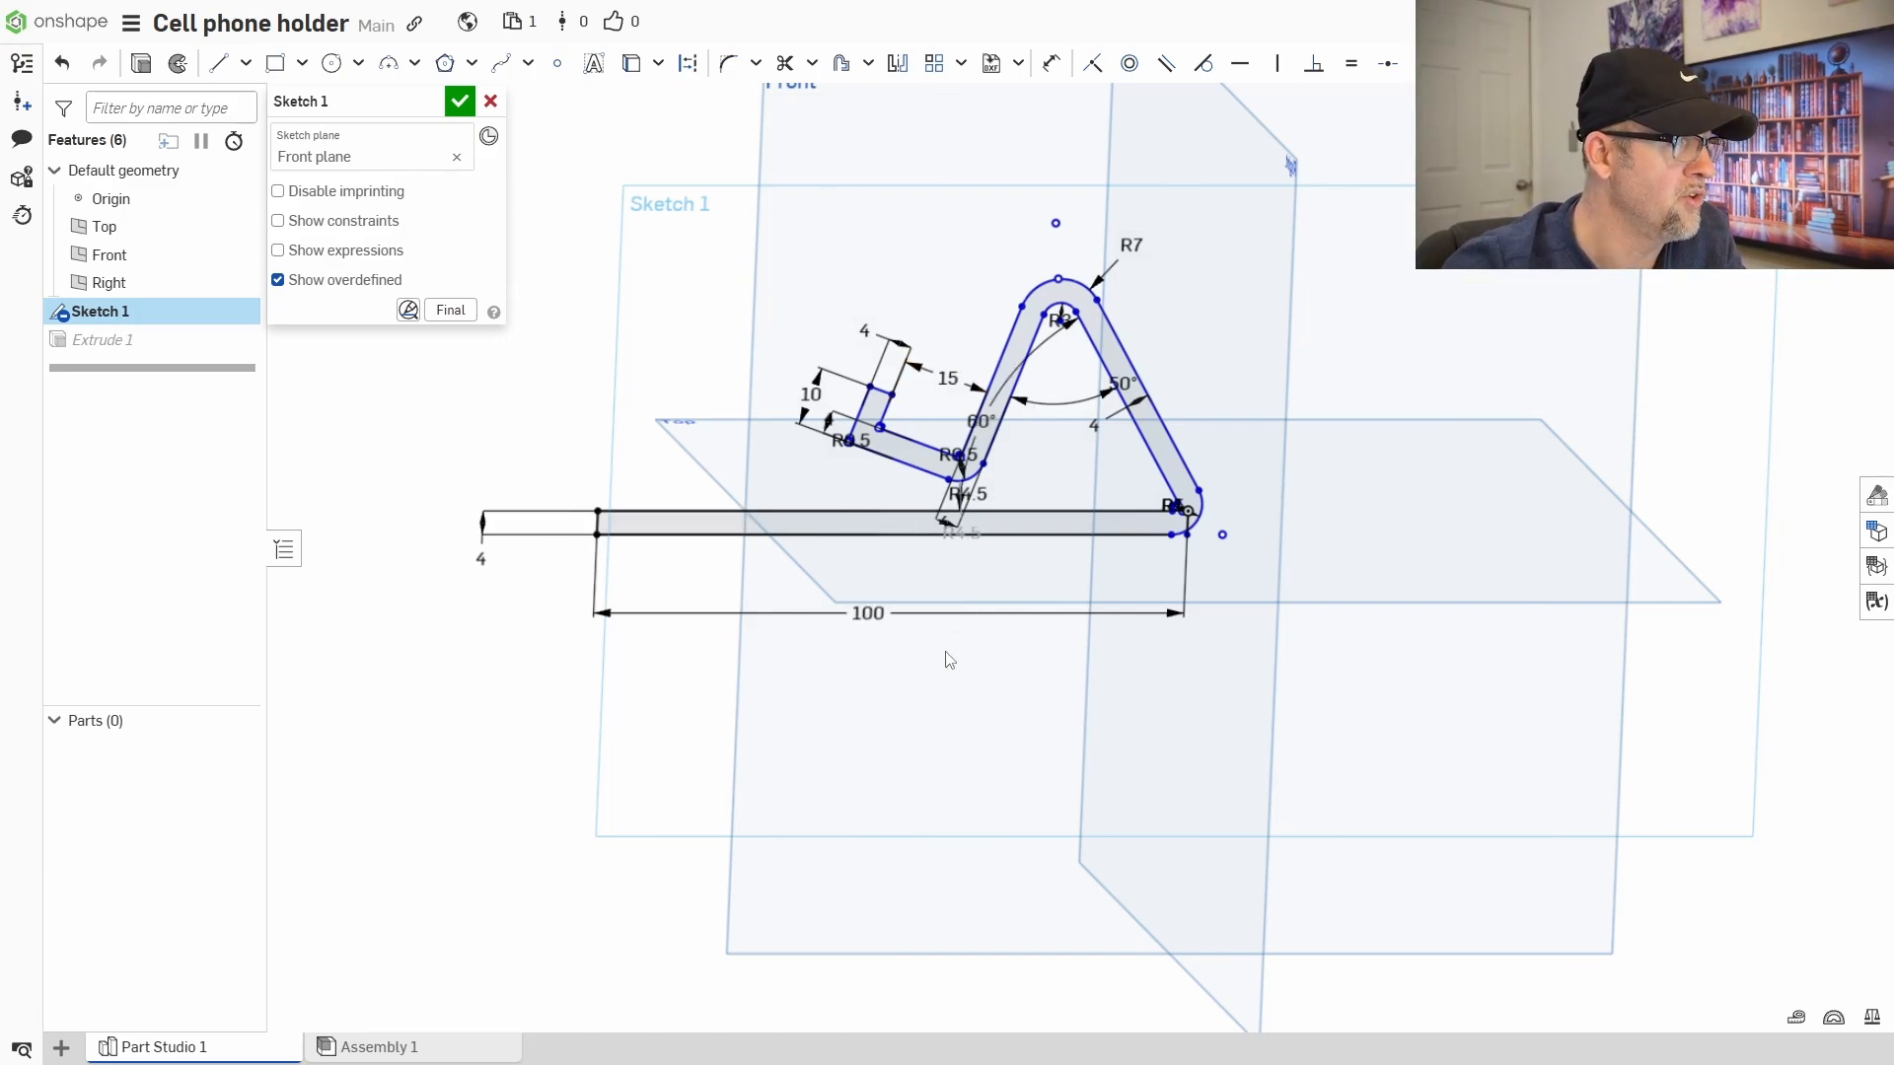
click(460, 101)
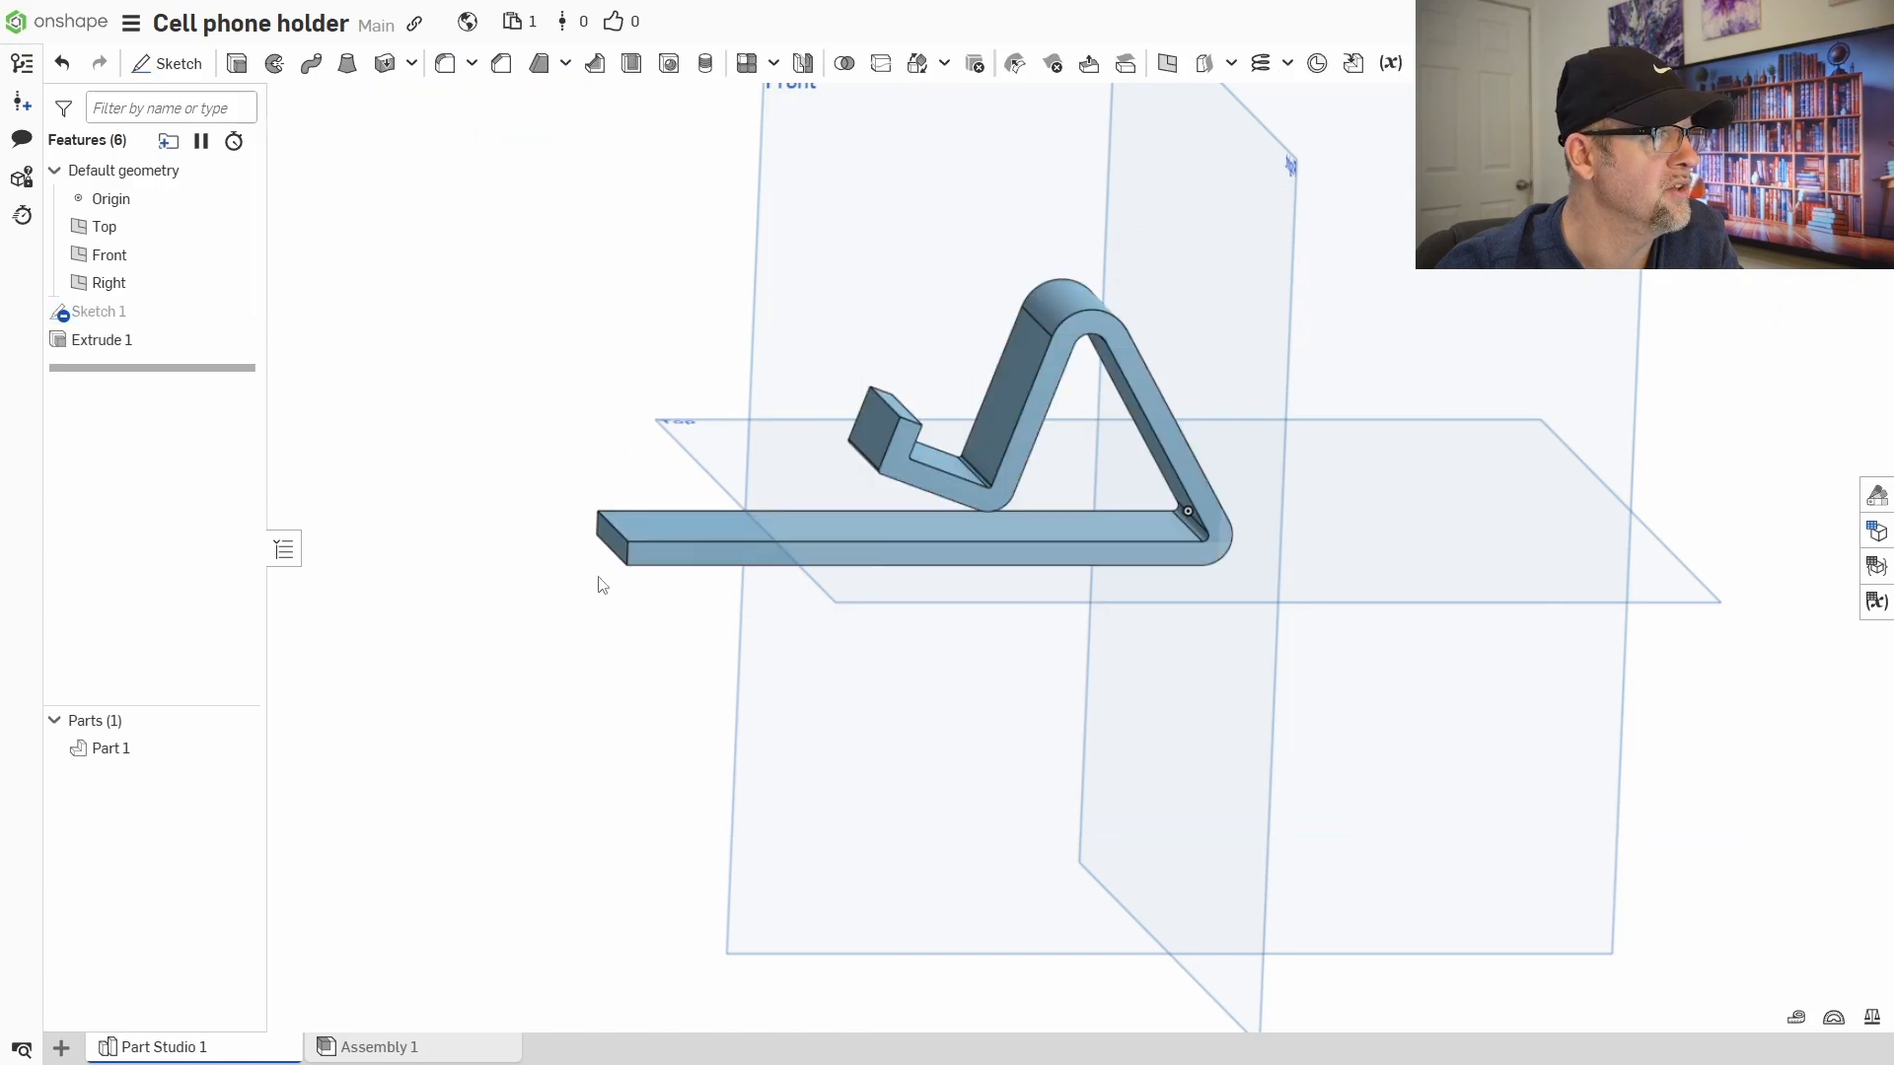
mouse_move(696, 697)
right_down()
mouse_move(723, 719)
mouse_move(703, 694)
right_up()
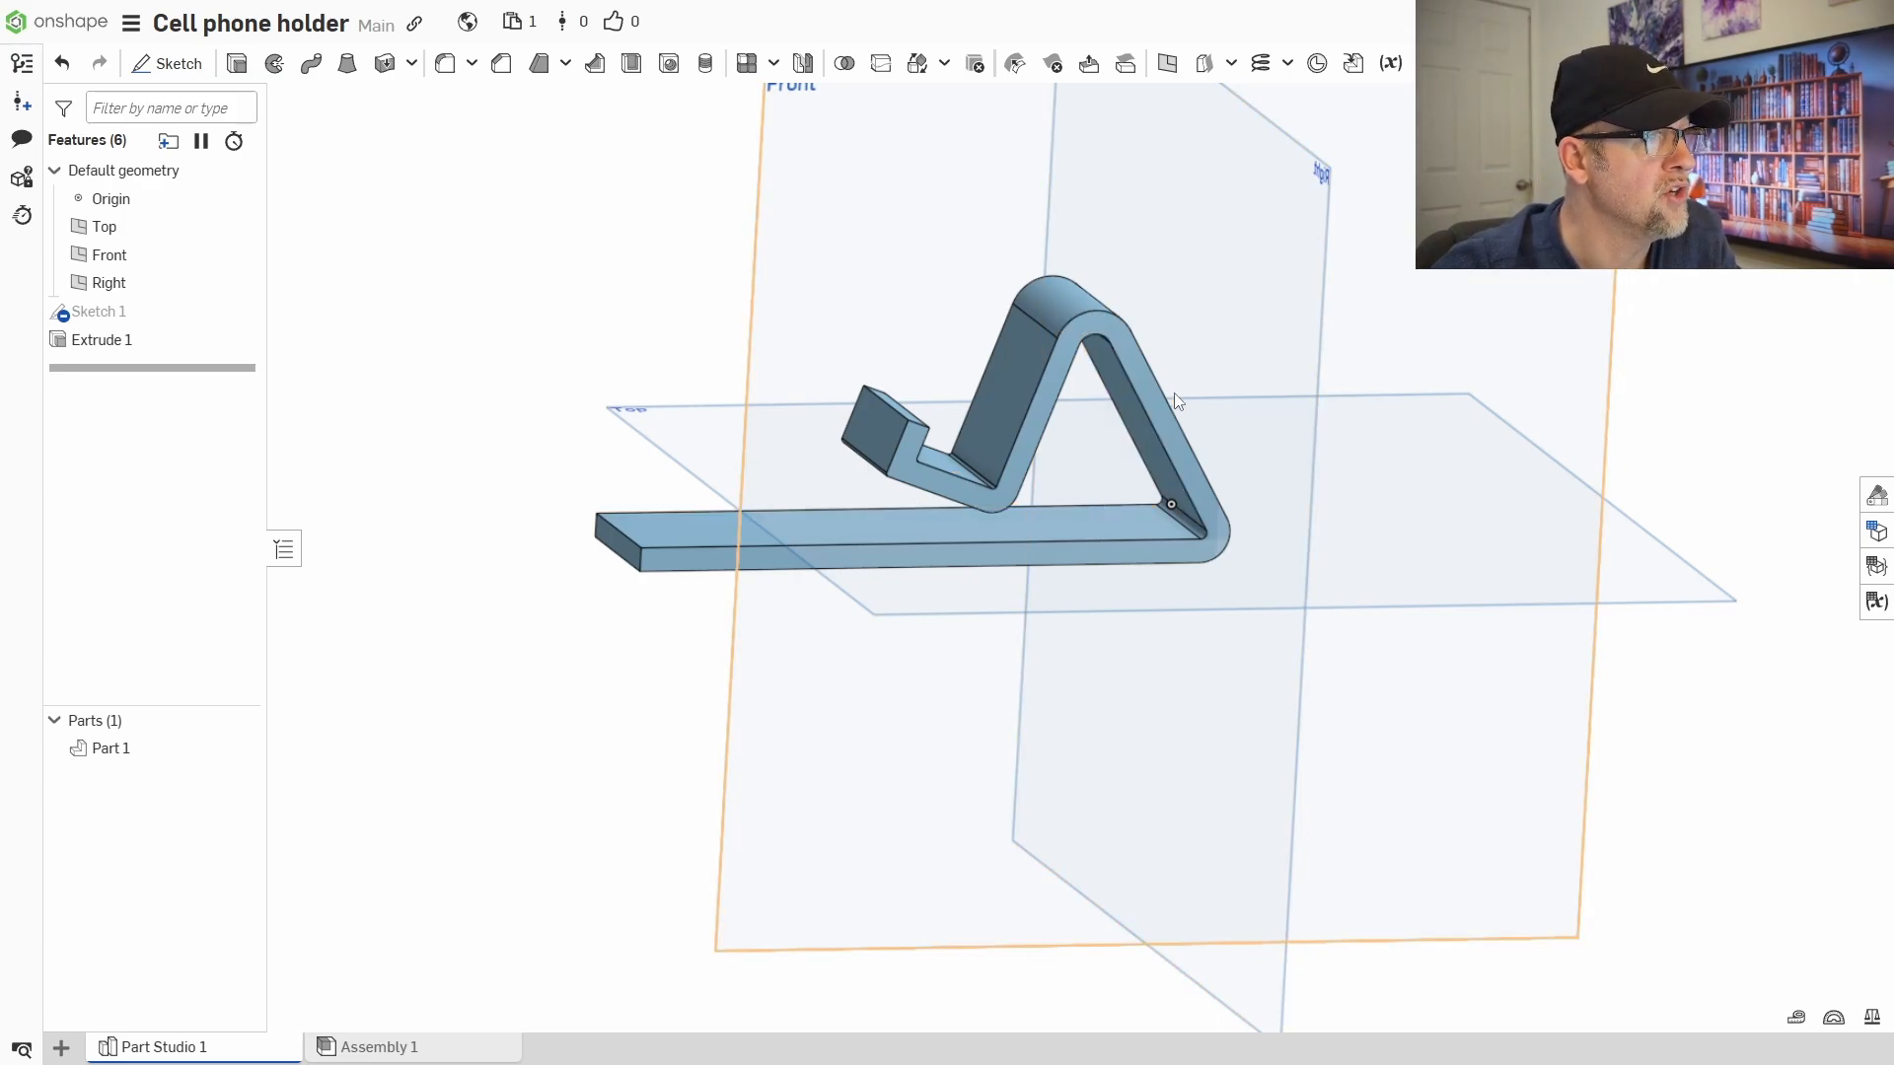
- Reopen the profile sketch and dimension the height from the base's lower line to the virtual corner above the peak as 60 mm
double_click(110, 311)
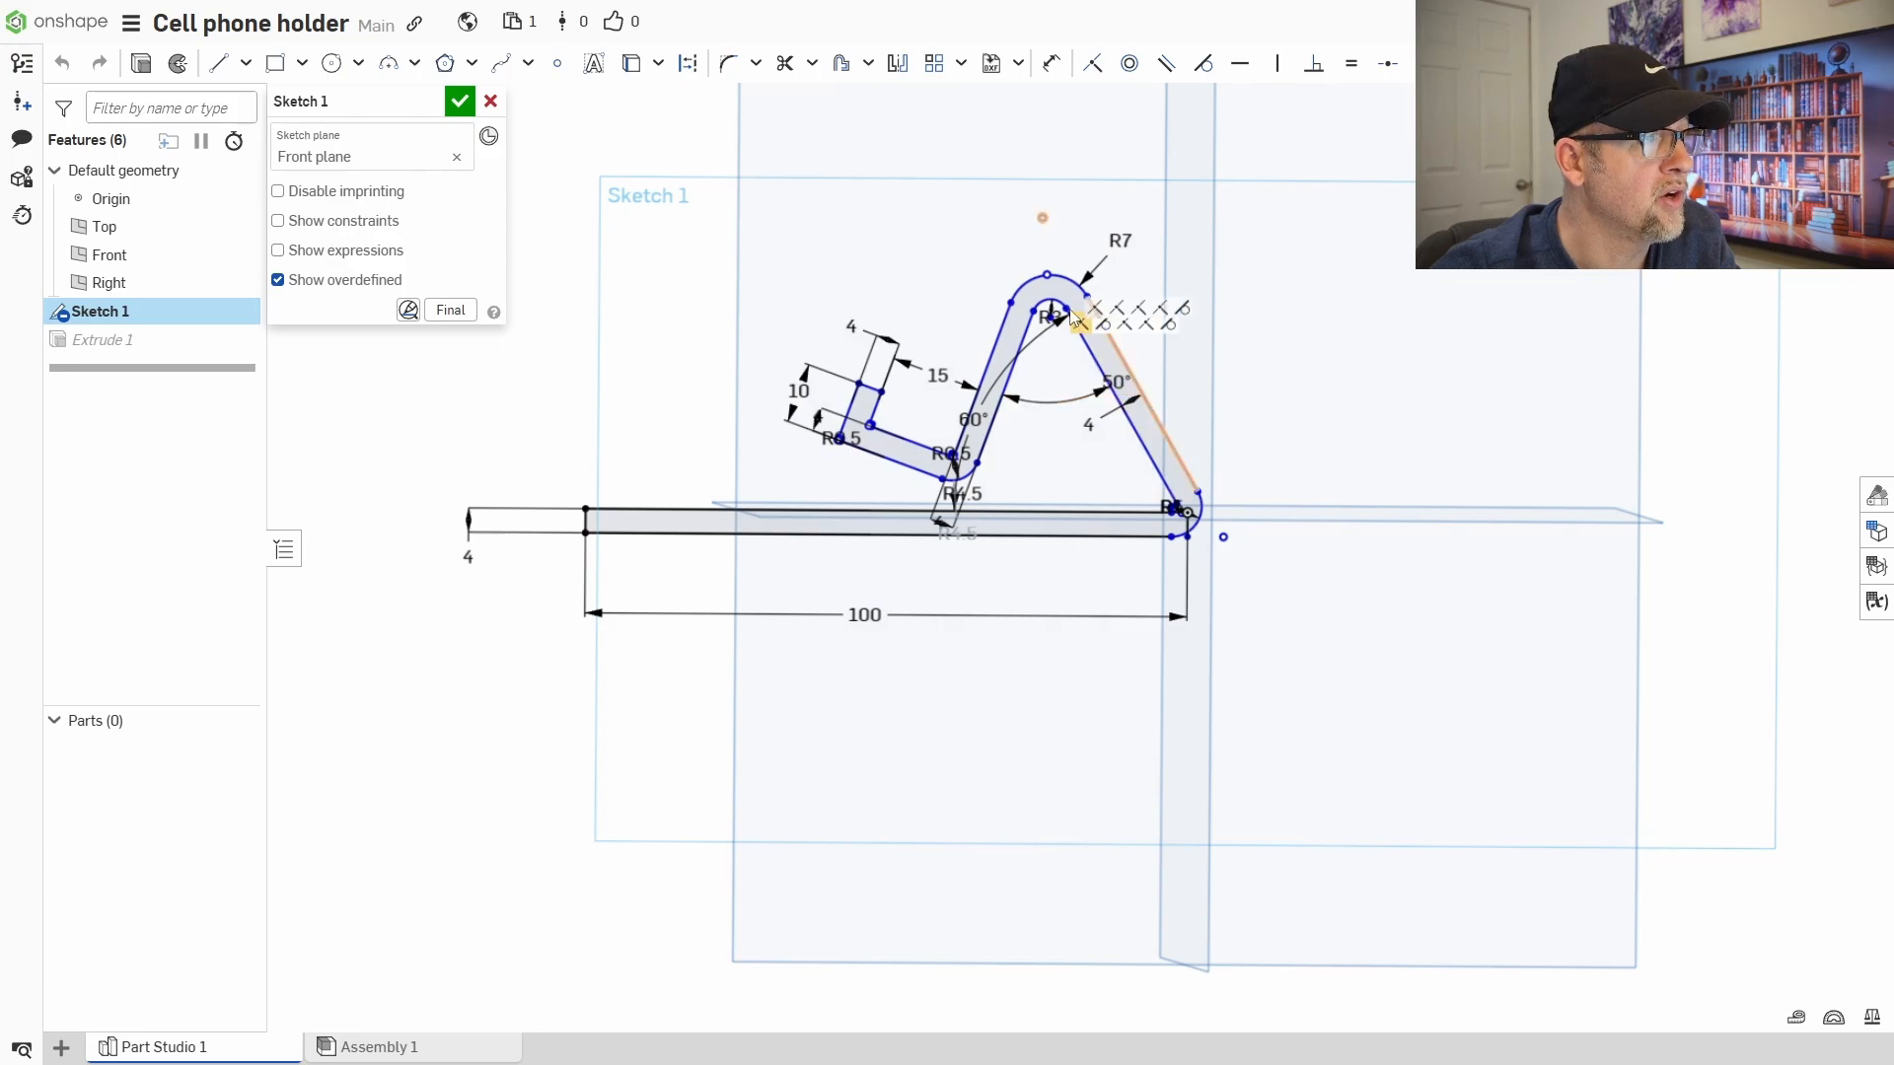
mouse_move(1055, 313)
mouse_down()
mouse_move(973, 254)
mouse_move(1049, 342)
mouse_up()
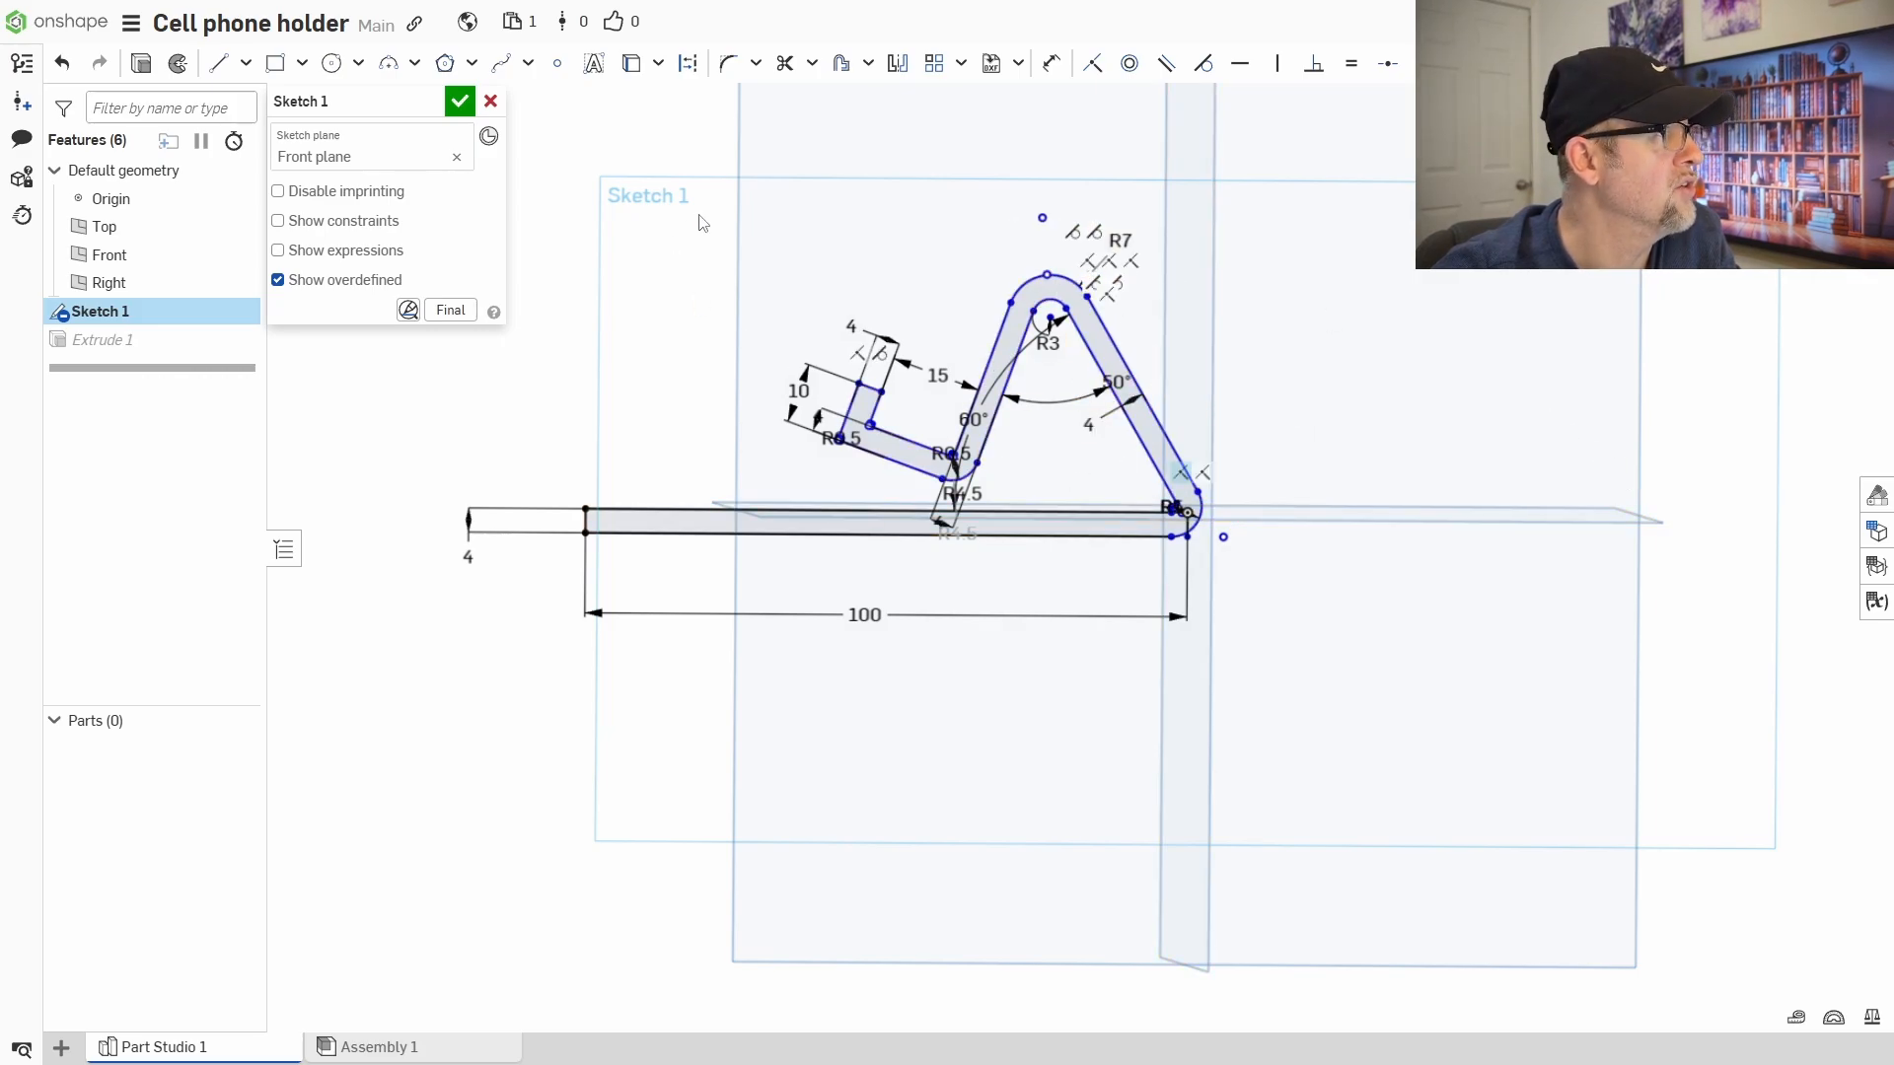
click(1051, 63)
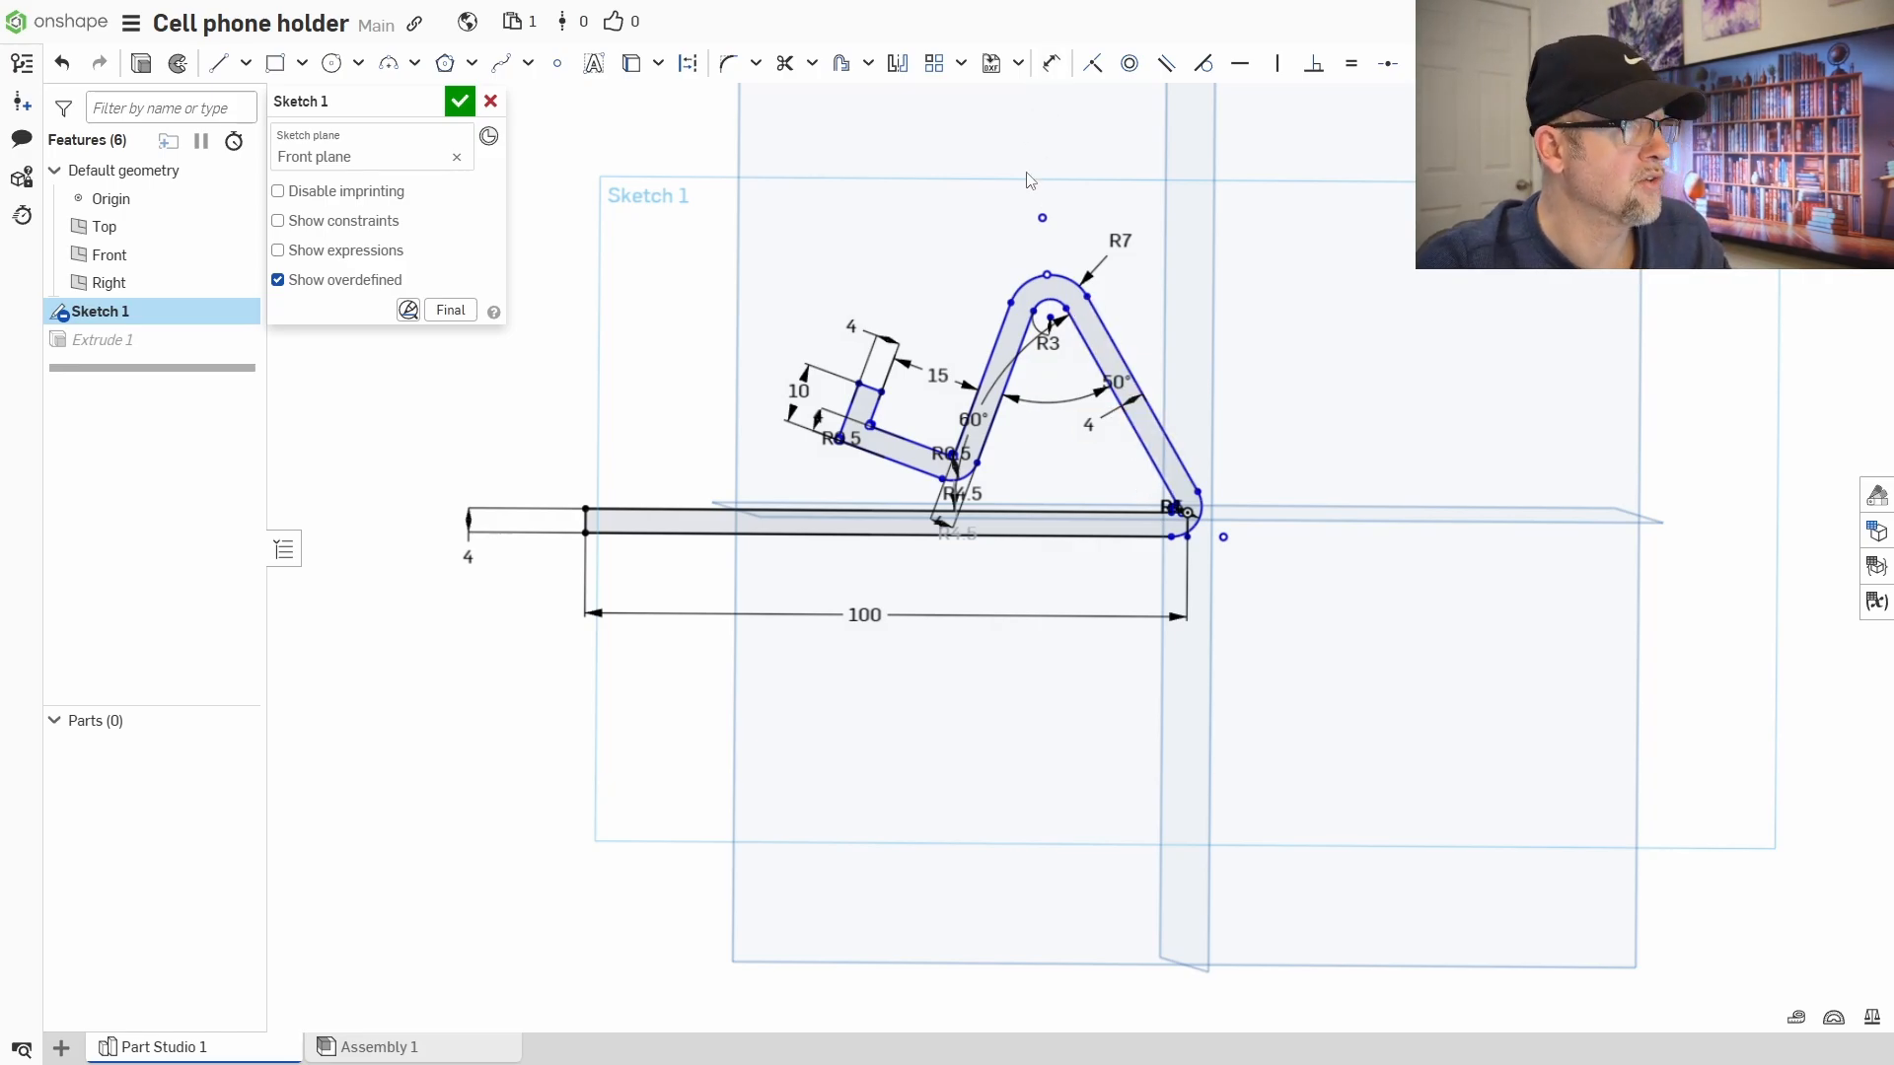
click(1115, 535)
click(1317, 394)
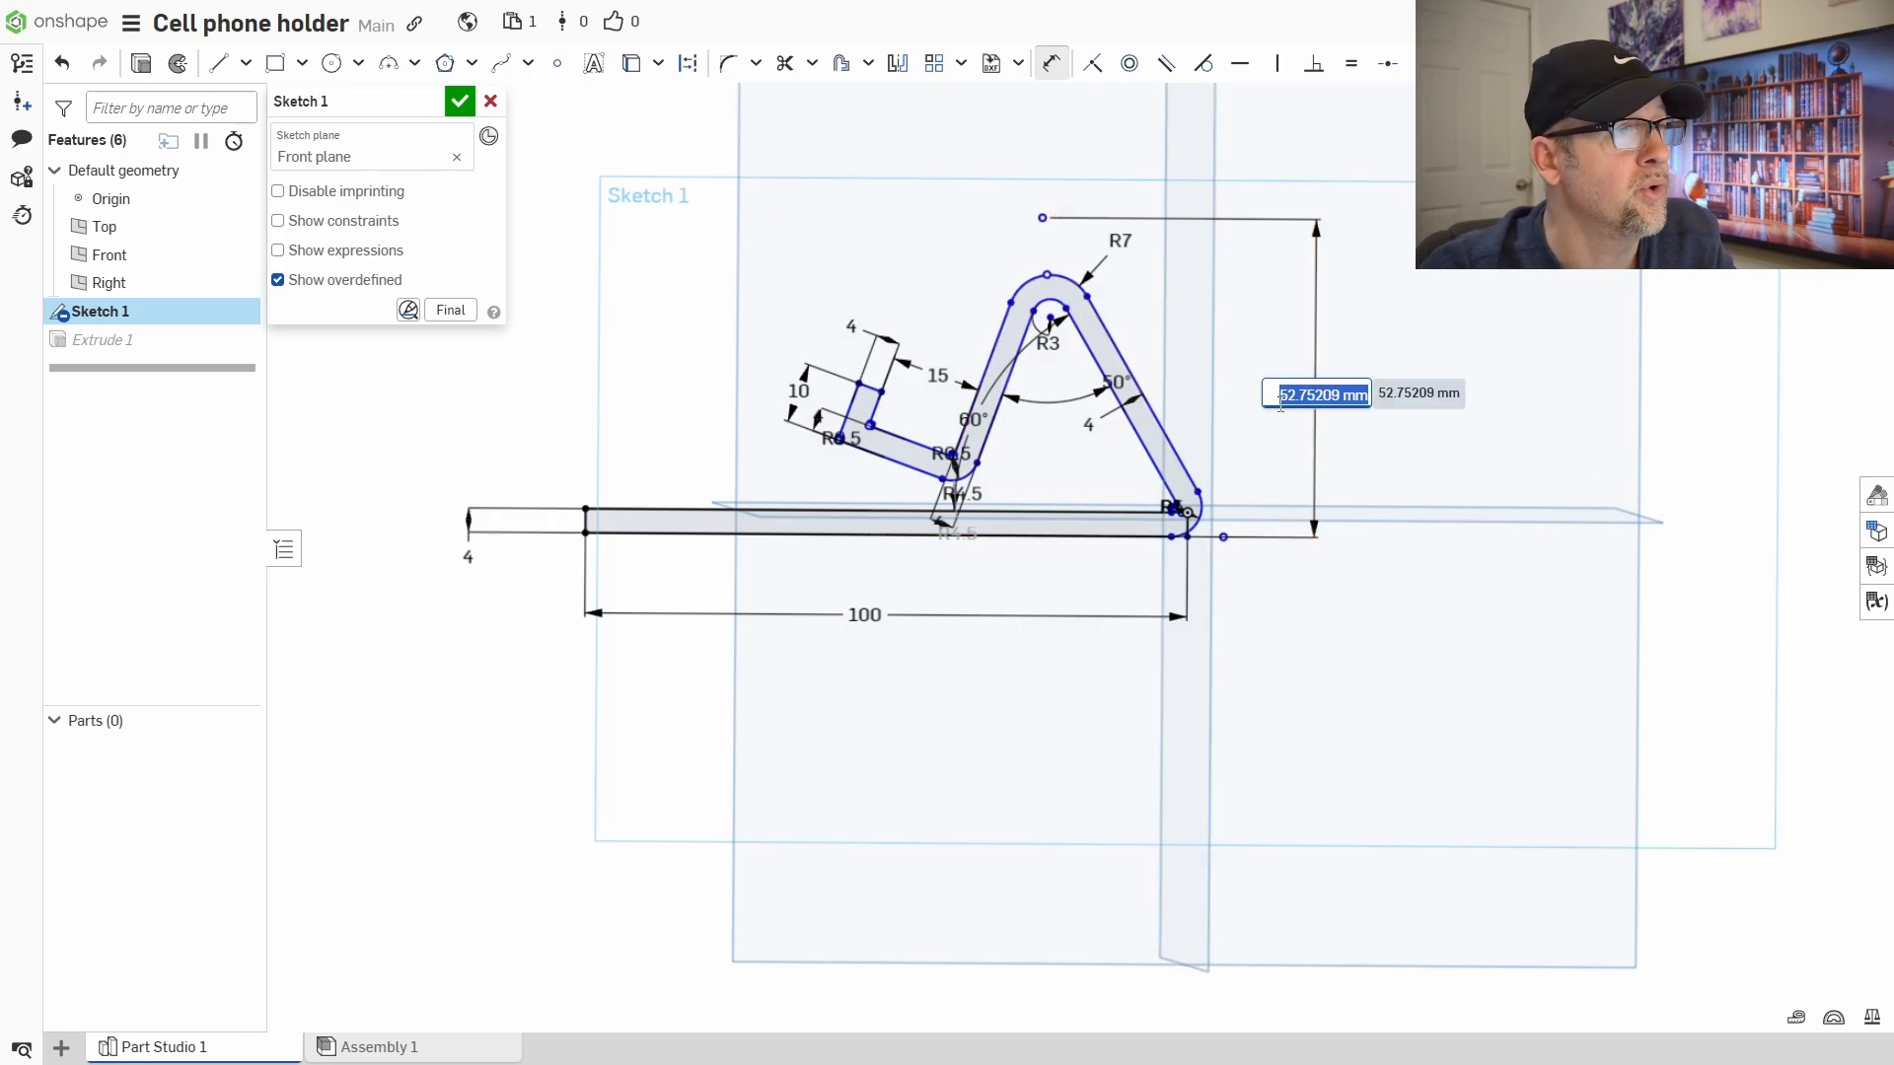
text(60)
key(Return)
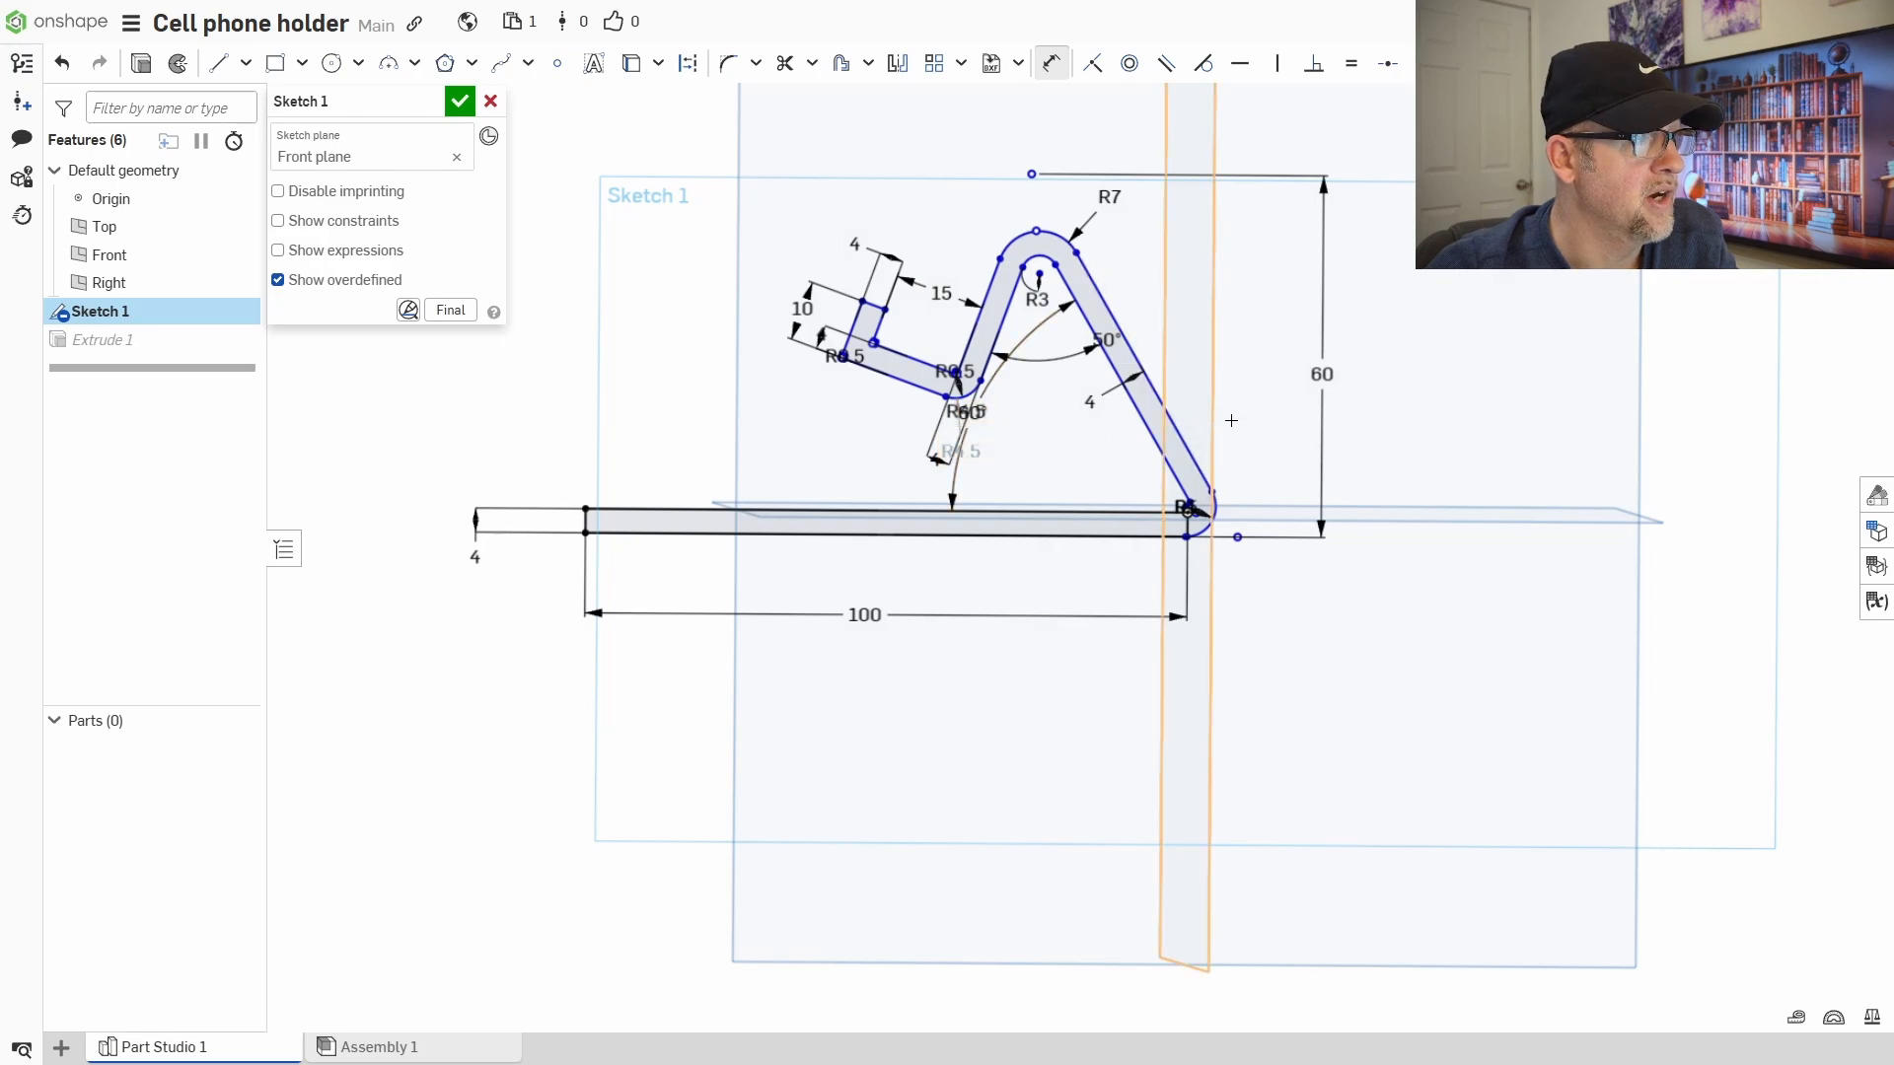
- Rearrange the overlapping dimension labels around the holder's bends, including the R3 radius label under the peak, for readability
mouse_move(981, 411)
mouse_down()
mouse_move(1036, 430)
mouse_move(922, 427)
mouse_move(1018, 426)
mouse_move(1040, 451)
mouse_move(1007, 420)
mouse_move(952, 438)
mouse_move(991, 147)
mouse_up()
scroll(1051, 473, up, 1)
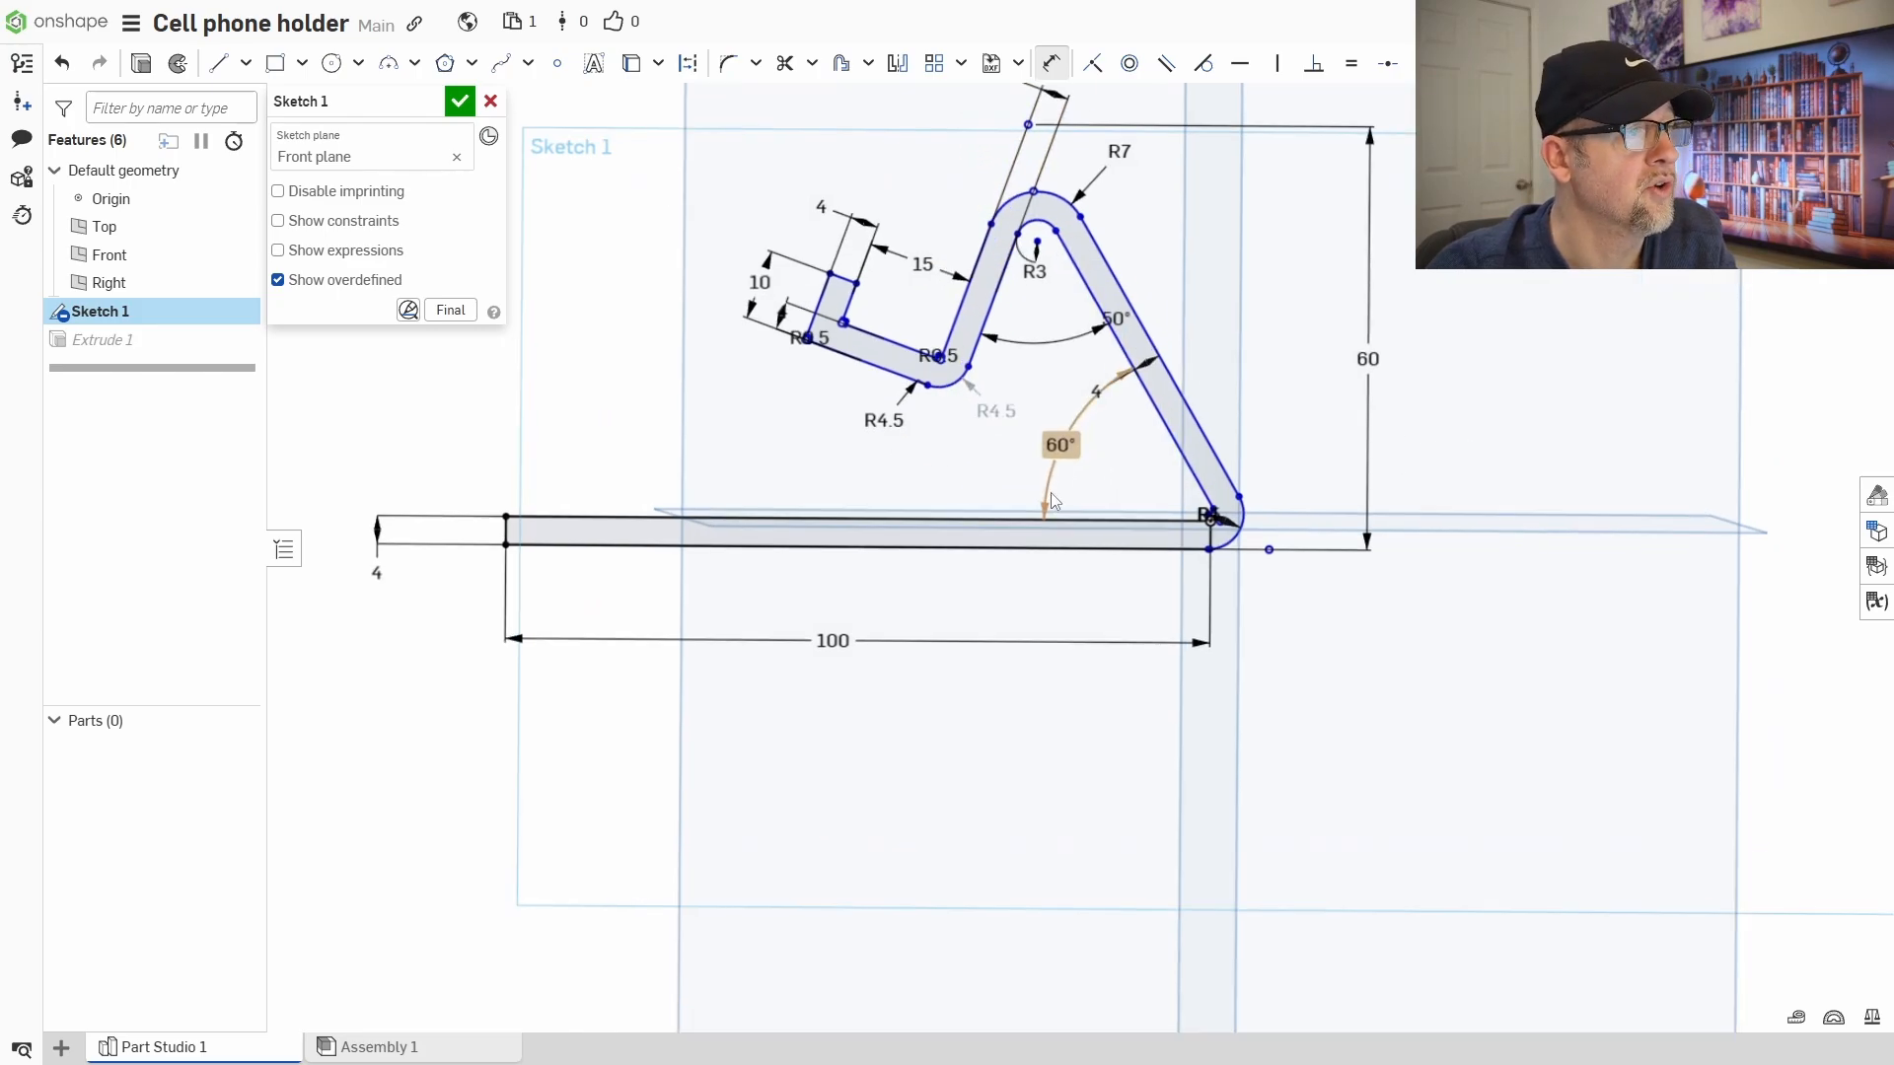
mouse_move(1051, 497)
middle_down()
mouse_move(1151, 612)
mouse_move(1131, 652)
middle_up()
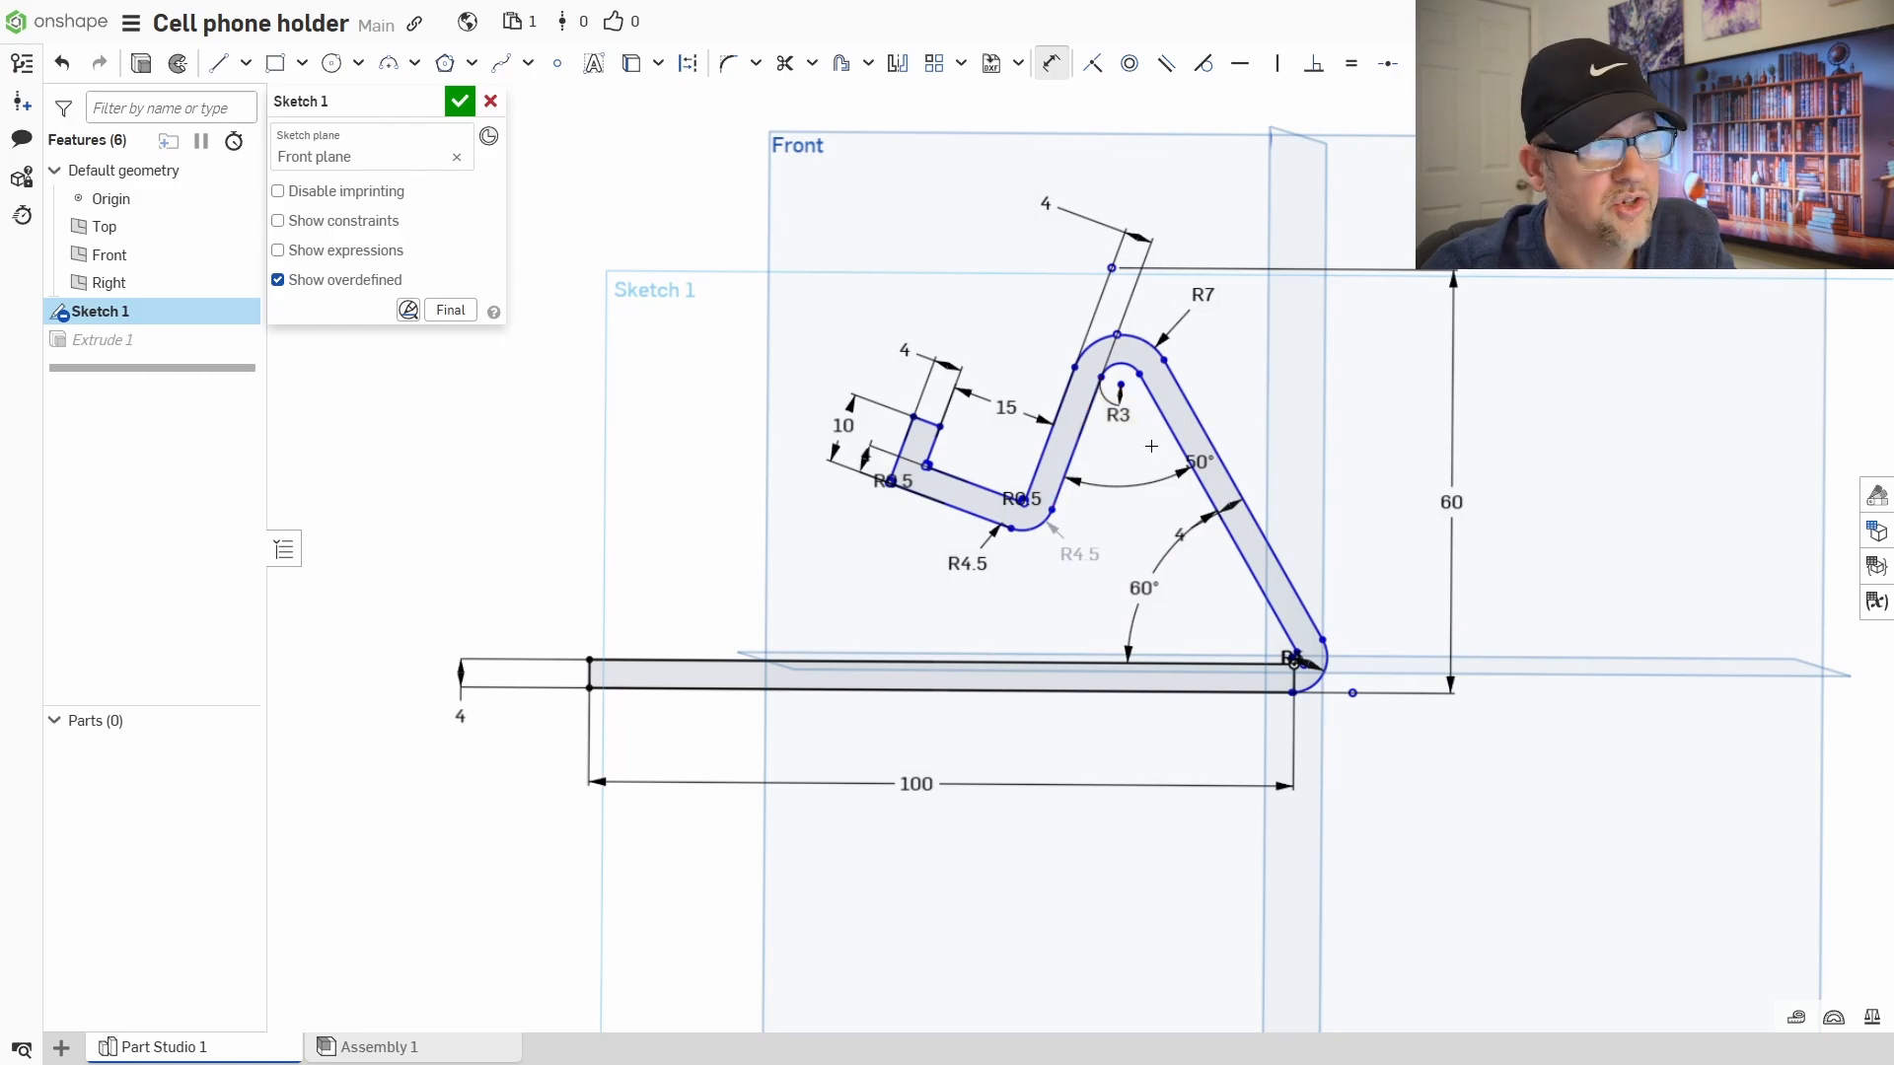
mouse_move(1119, 415)
mouse_down()
mouse_move(1109, 388)
mouse_move(1134, 348)
mouse_move(1110, 413)
mouse_up()
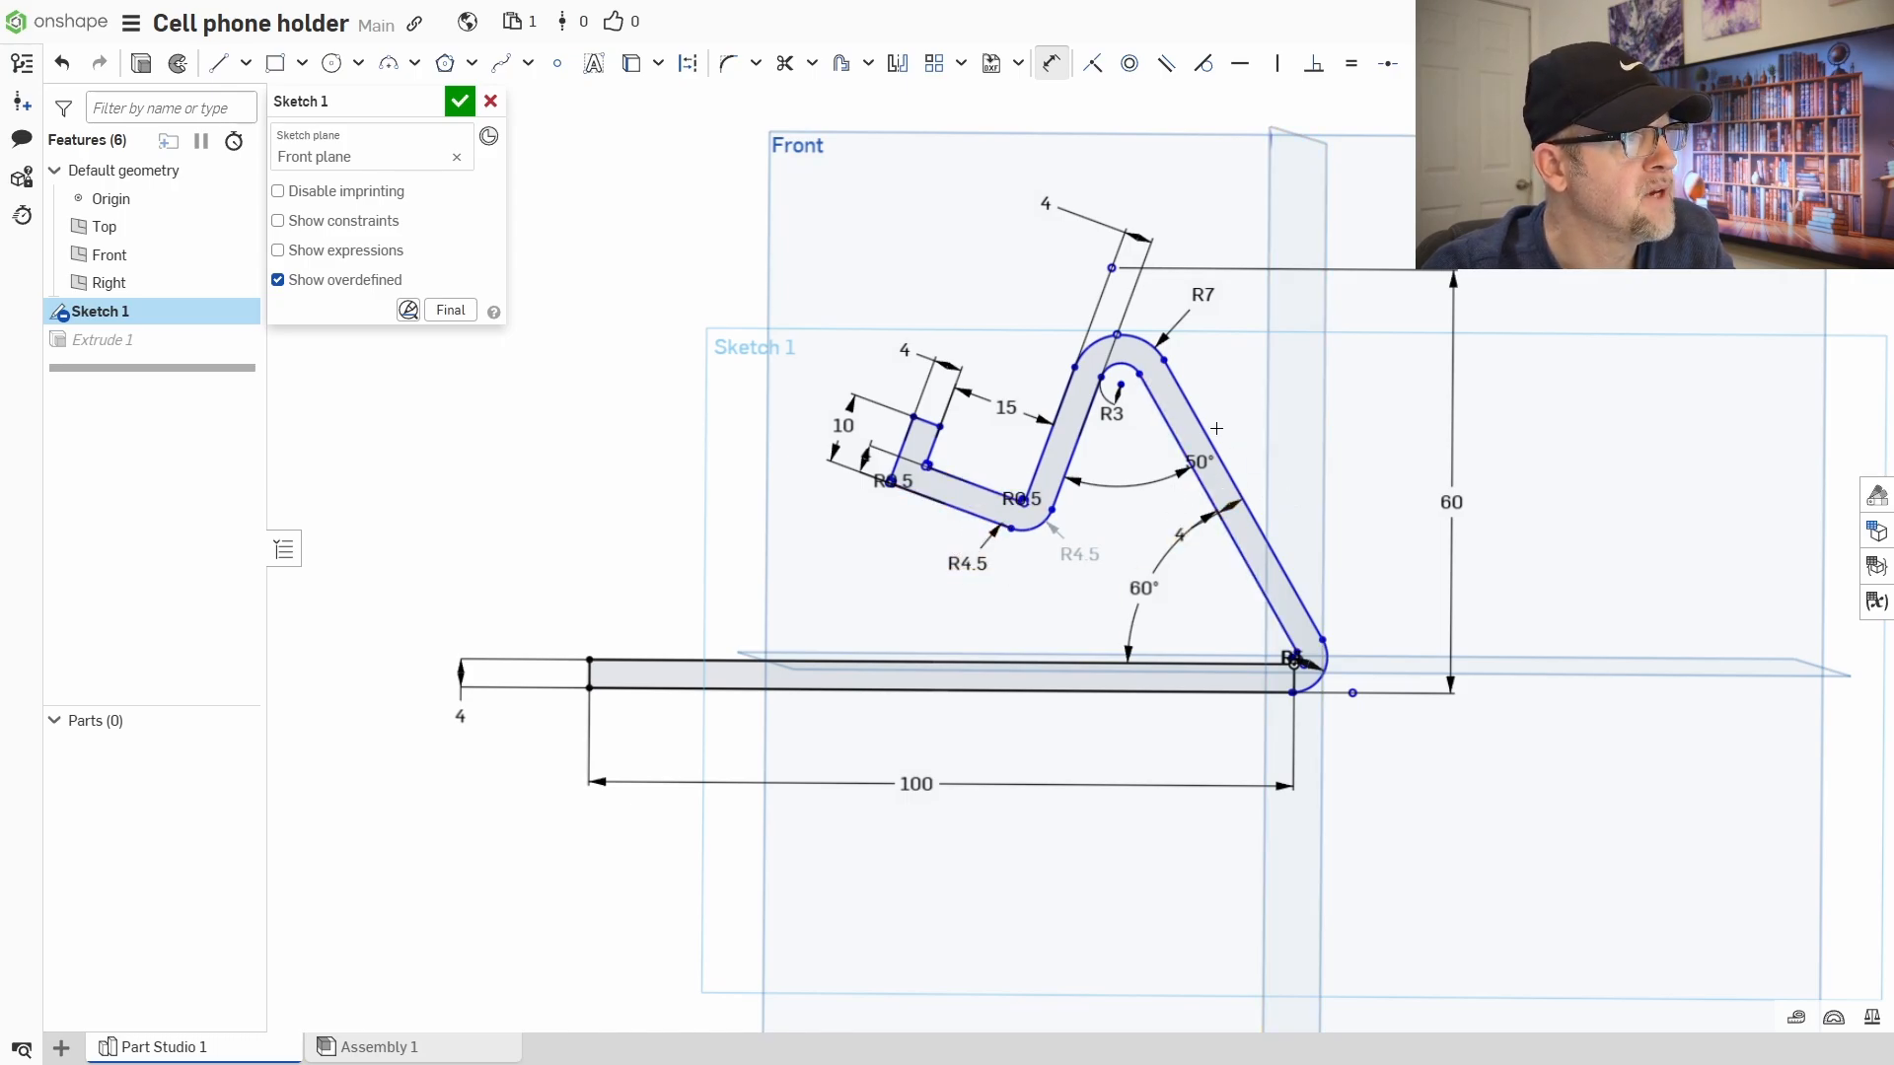
- Dimension the distance from the virtual corner above the peak to the short arm's lower line as 50 mm and finish the sketch
click(1112, 268)
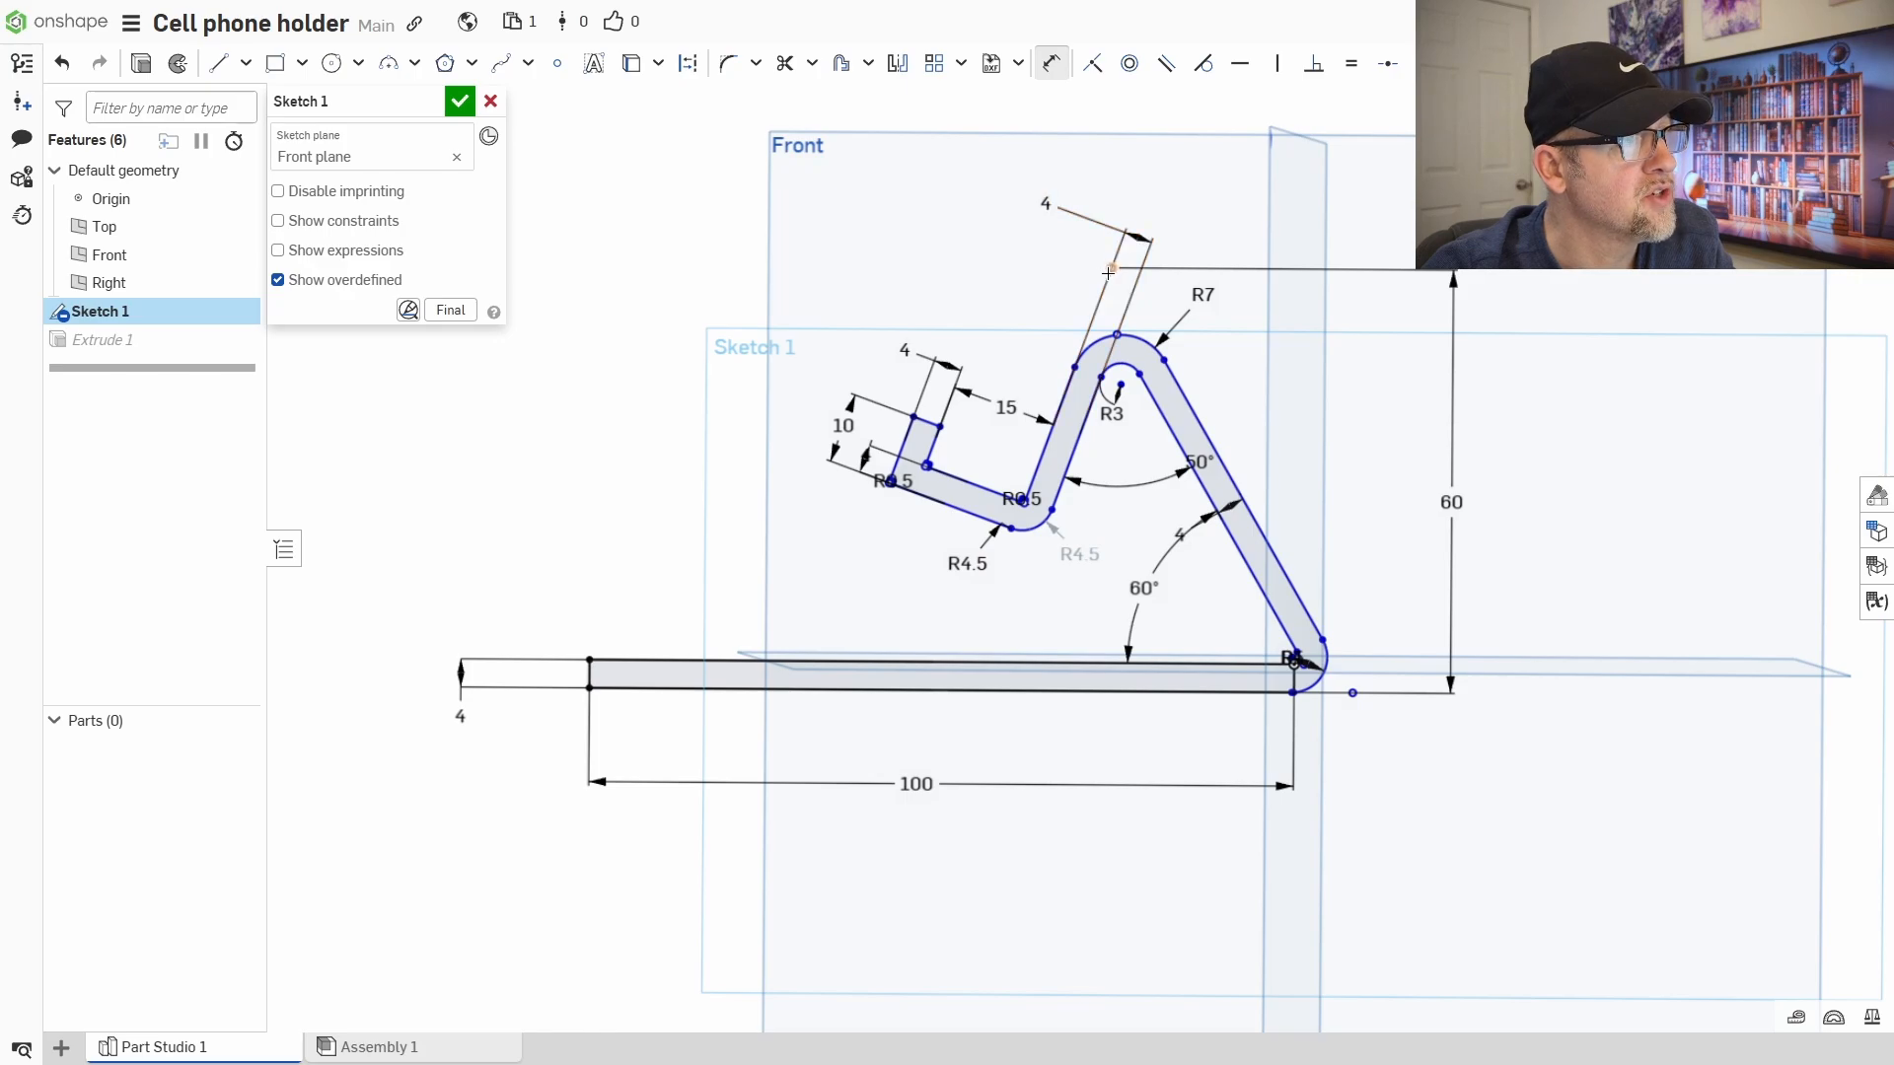
click(948, 508)
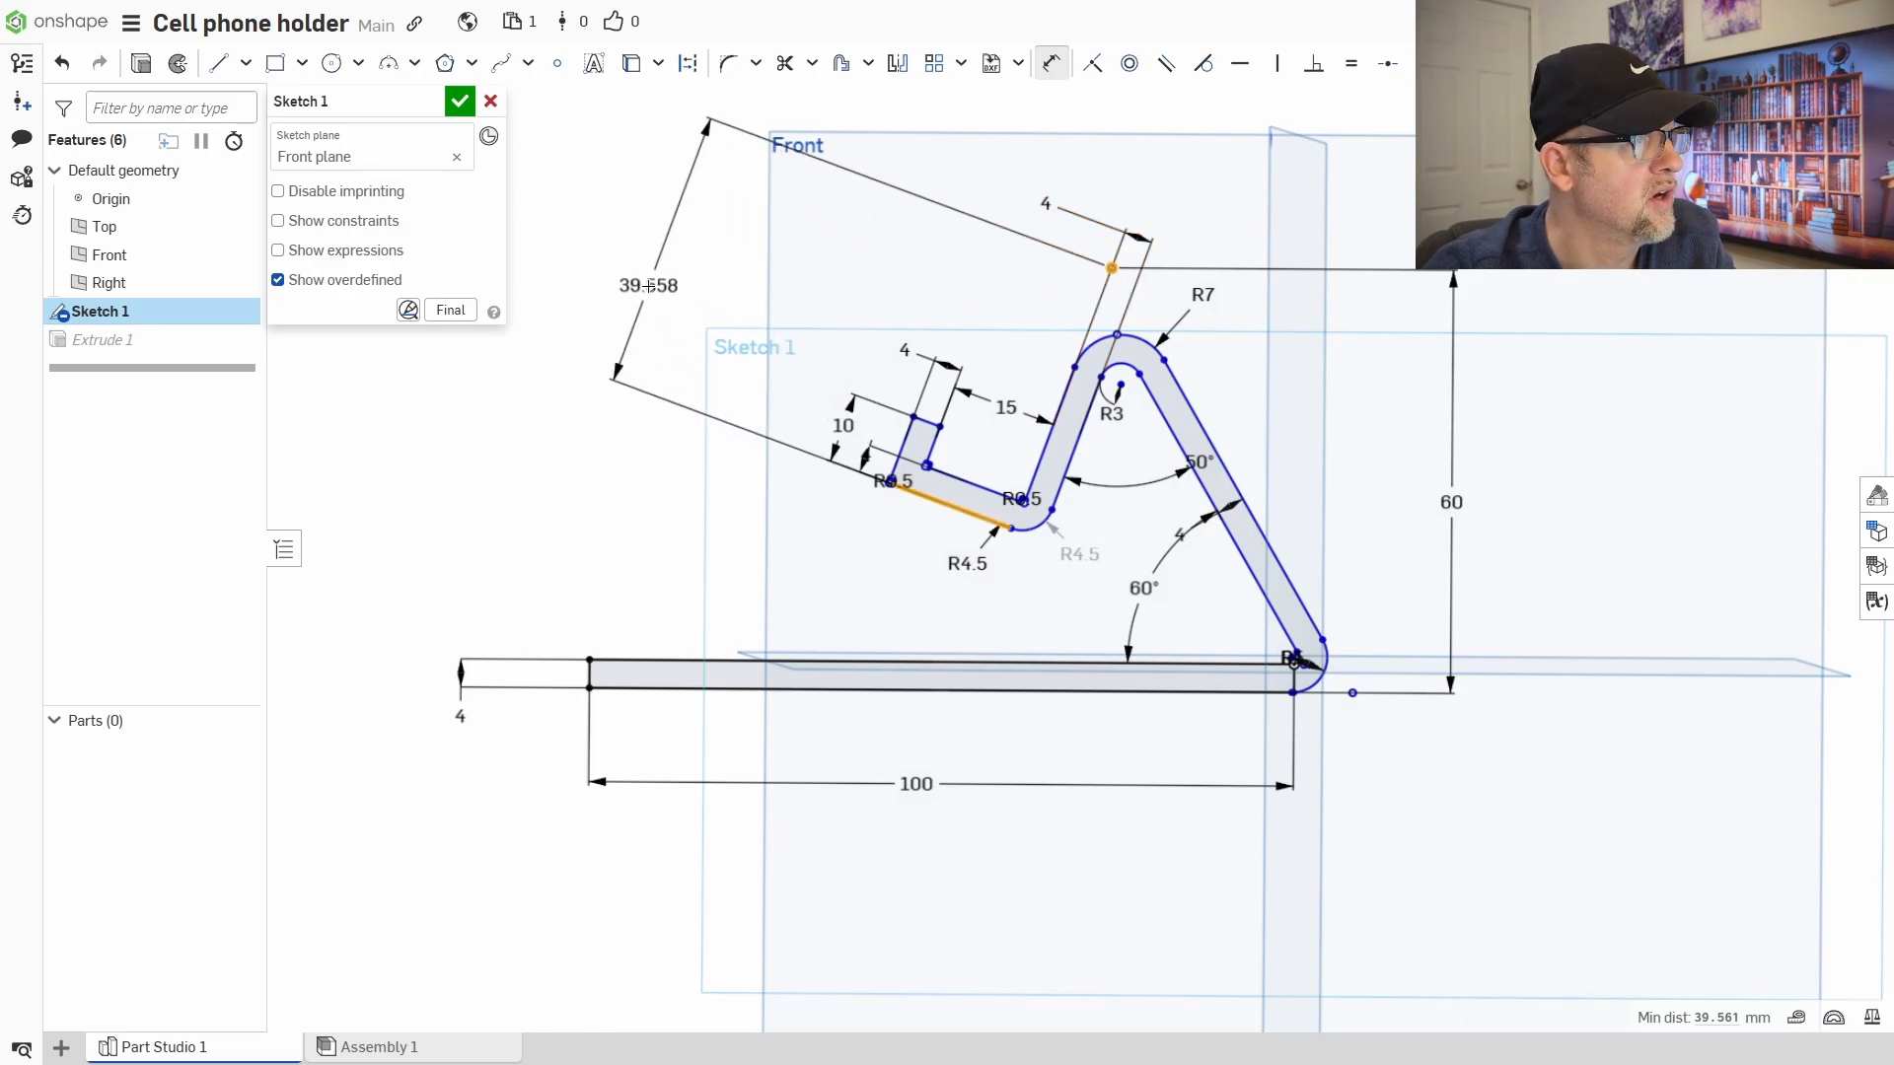
click(795, 455)
text(50)
key(Return)
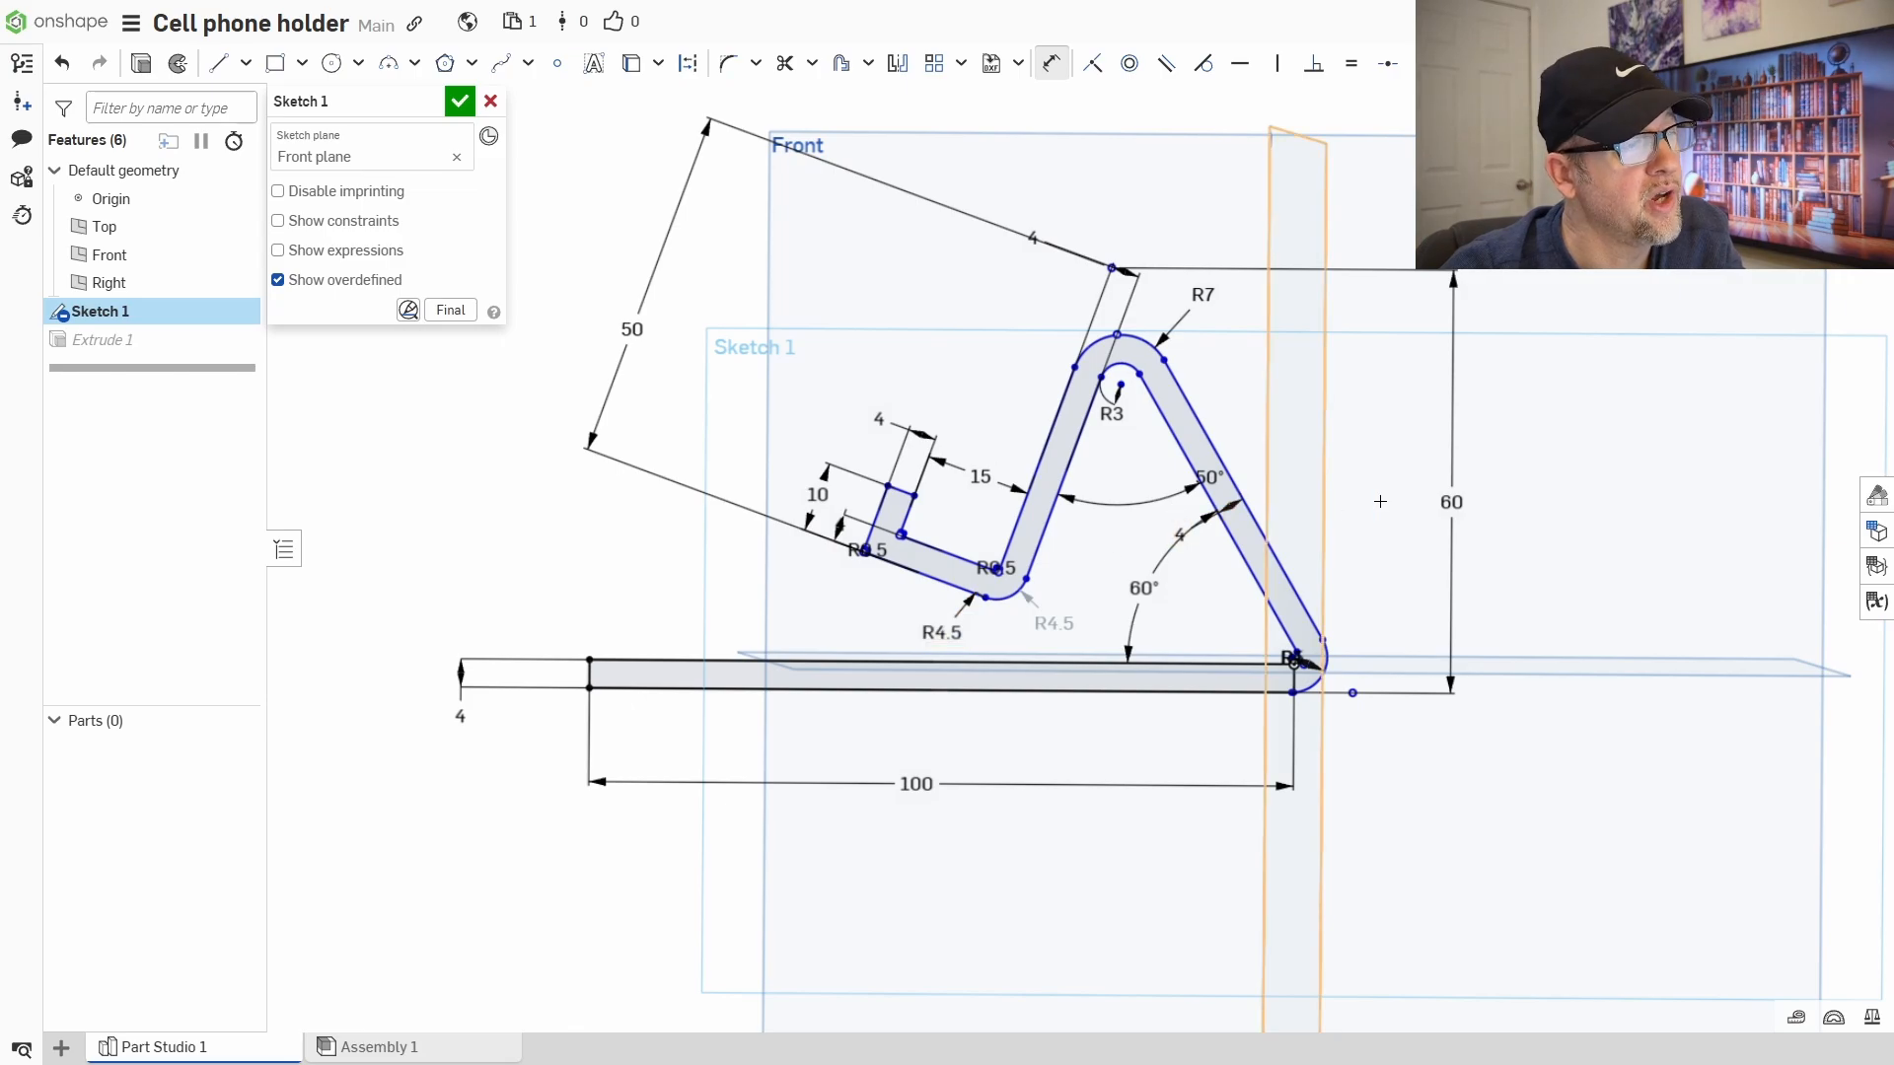
click(460, 100)
- Examine the updated holder from several angles and review the profile sketch's dimensions without changing them
right_drag(735, 574, 763, 622)
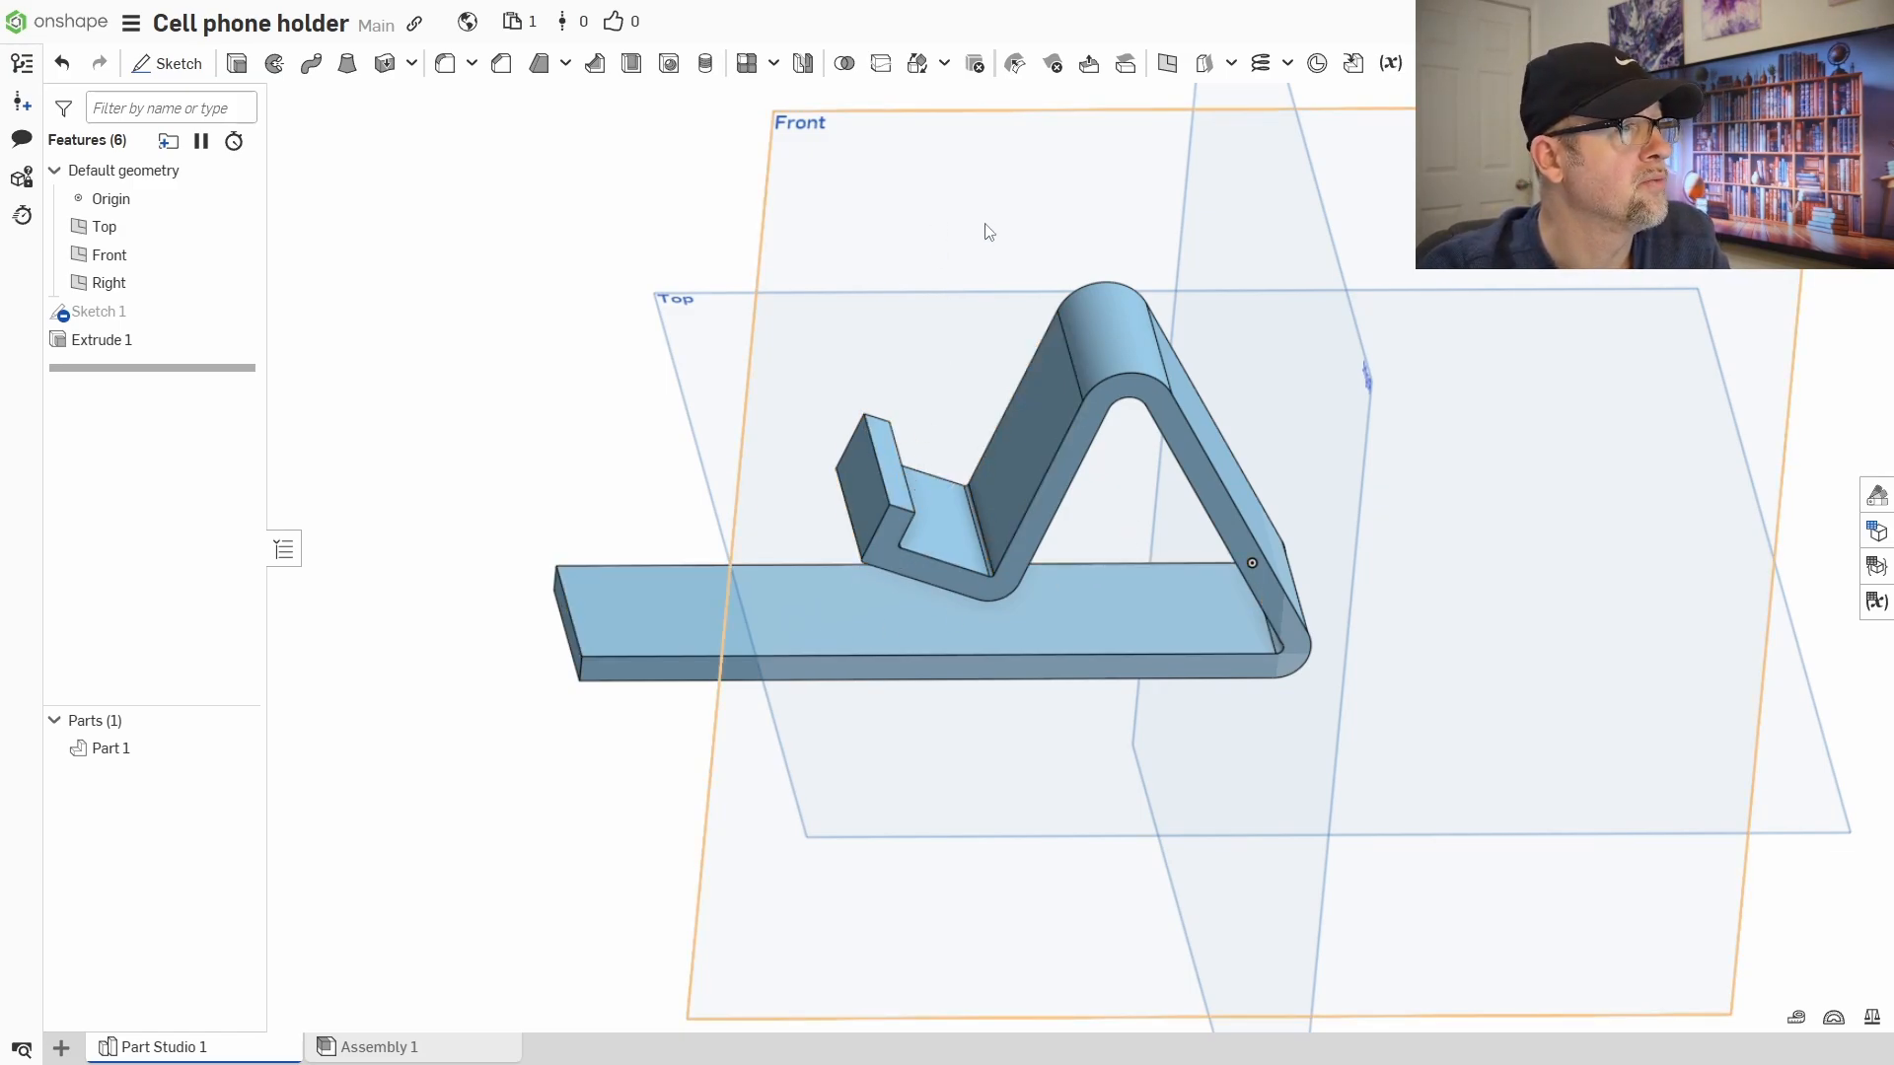
right_drag(1024, 457, 1067, 393)
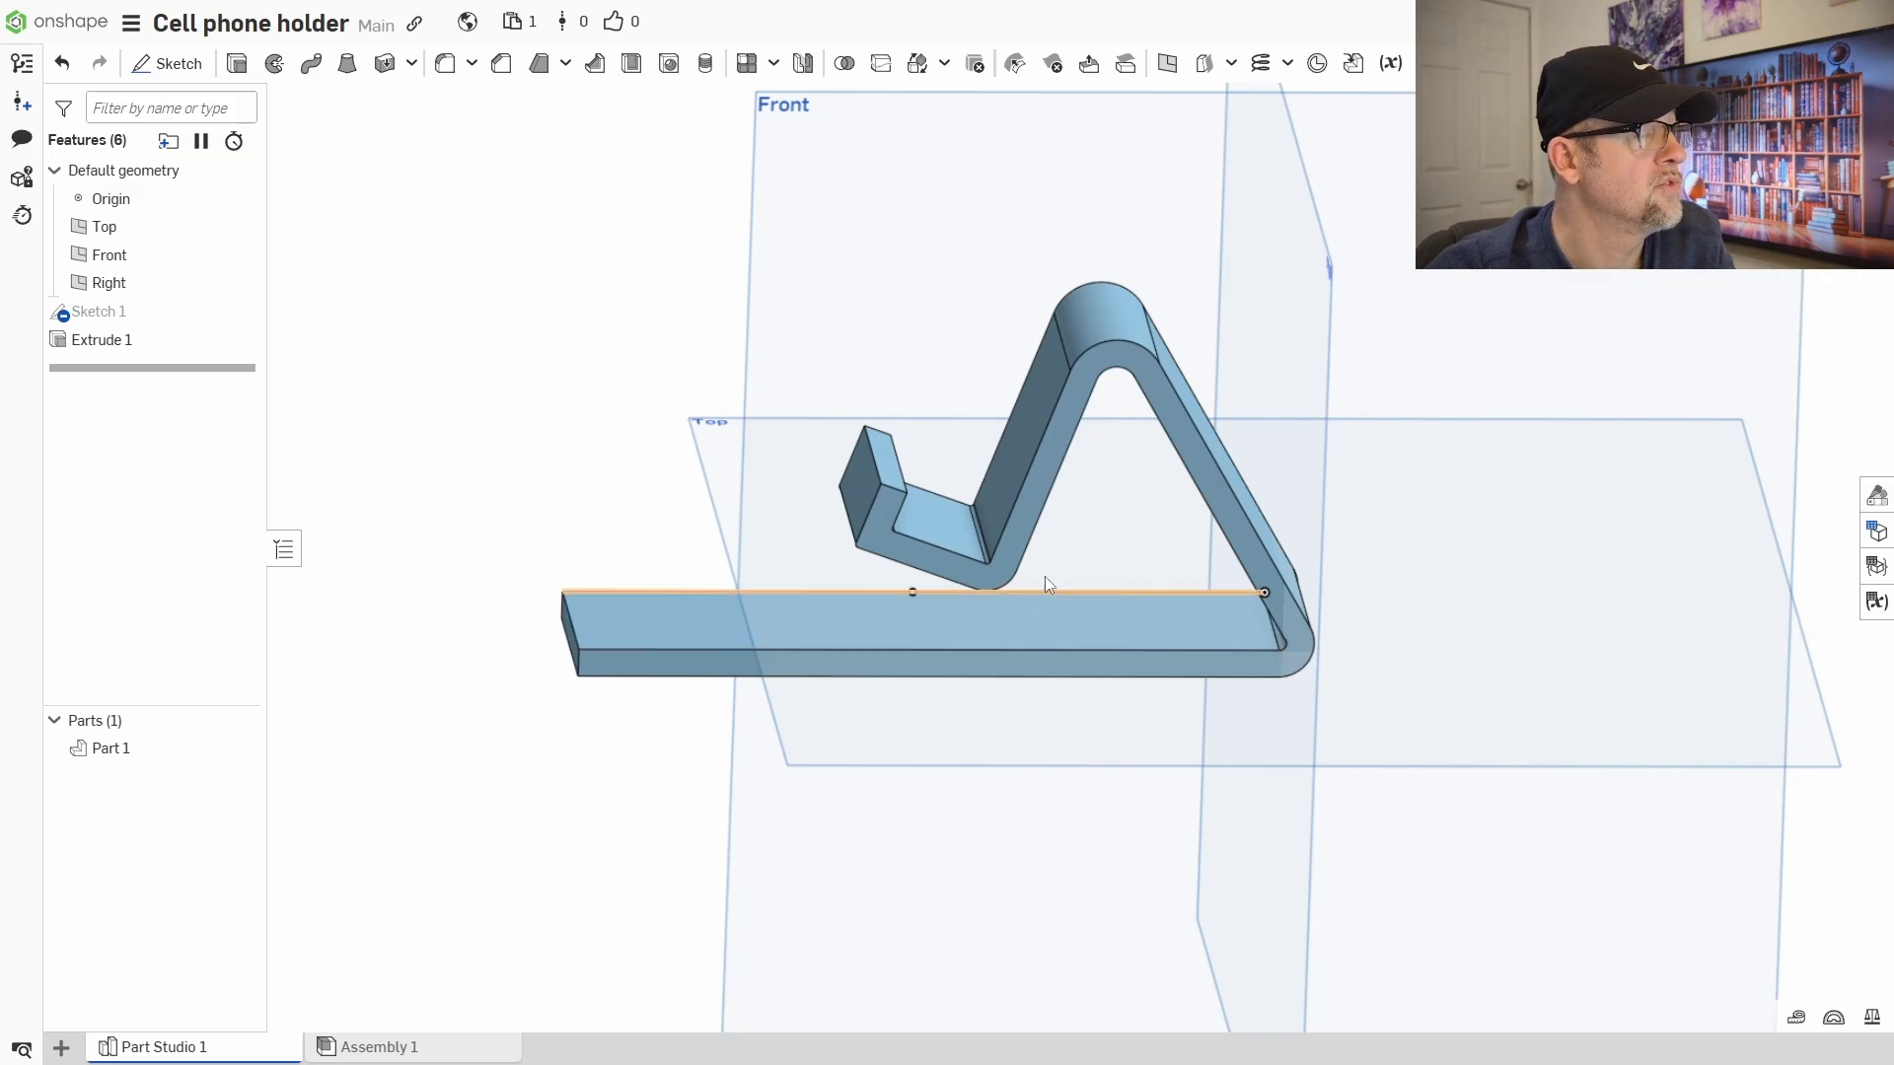
right_drag(1044, 576, 1046, 577)
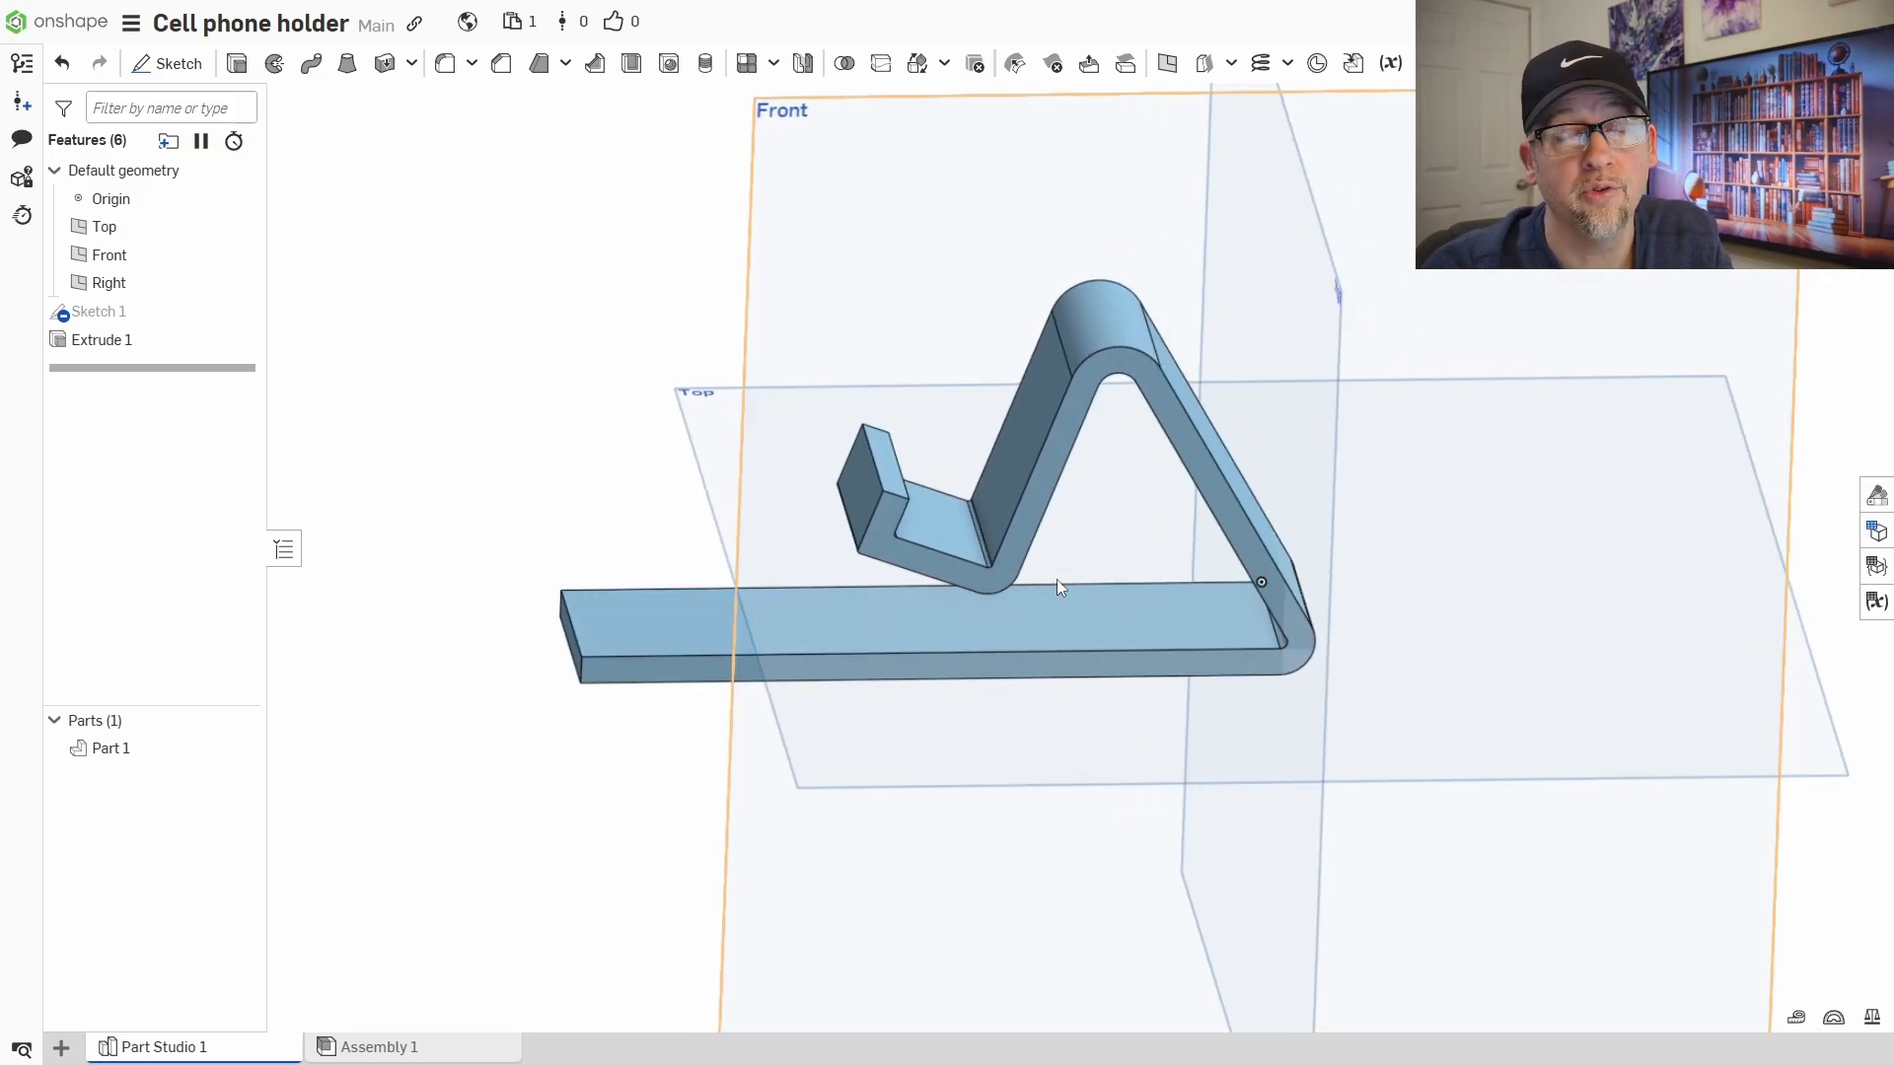
right_drag(1030, 483, 1097, 511)
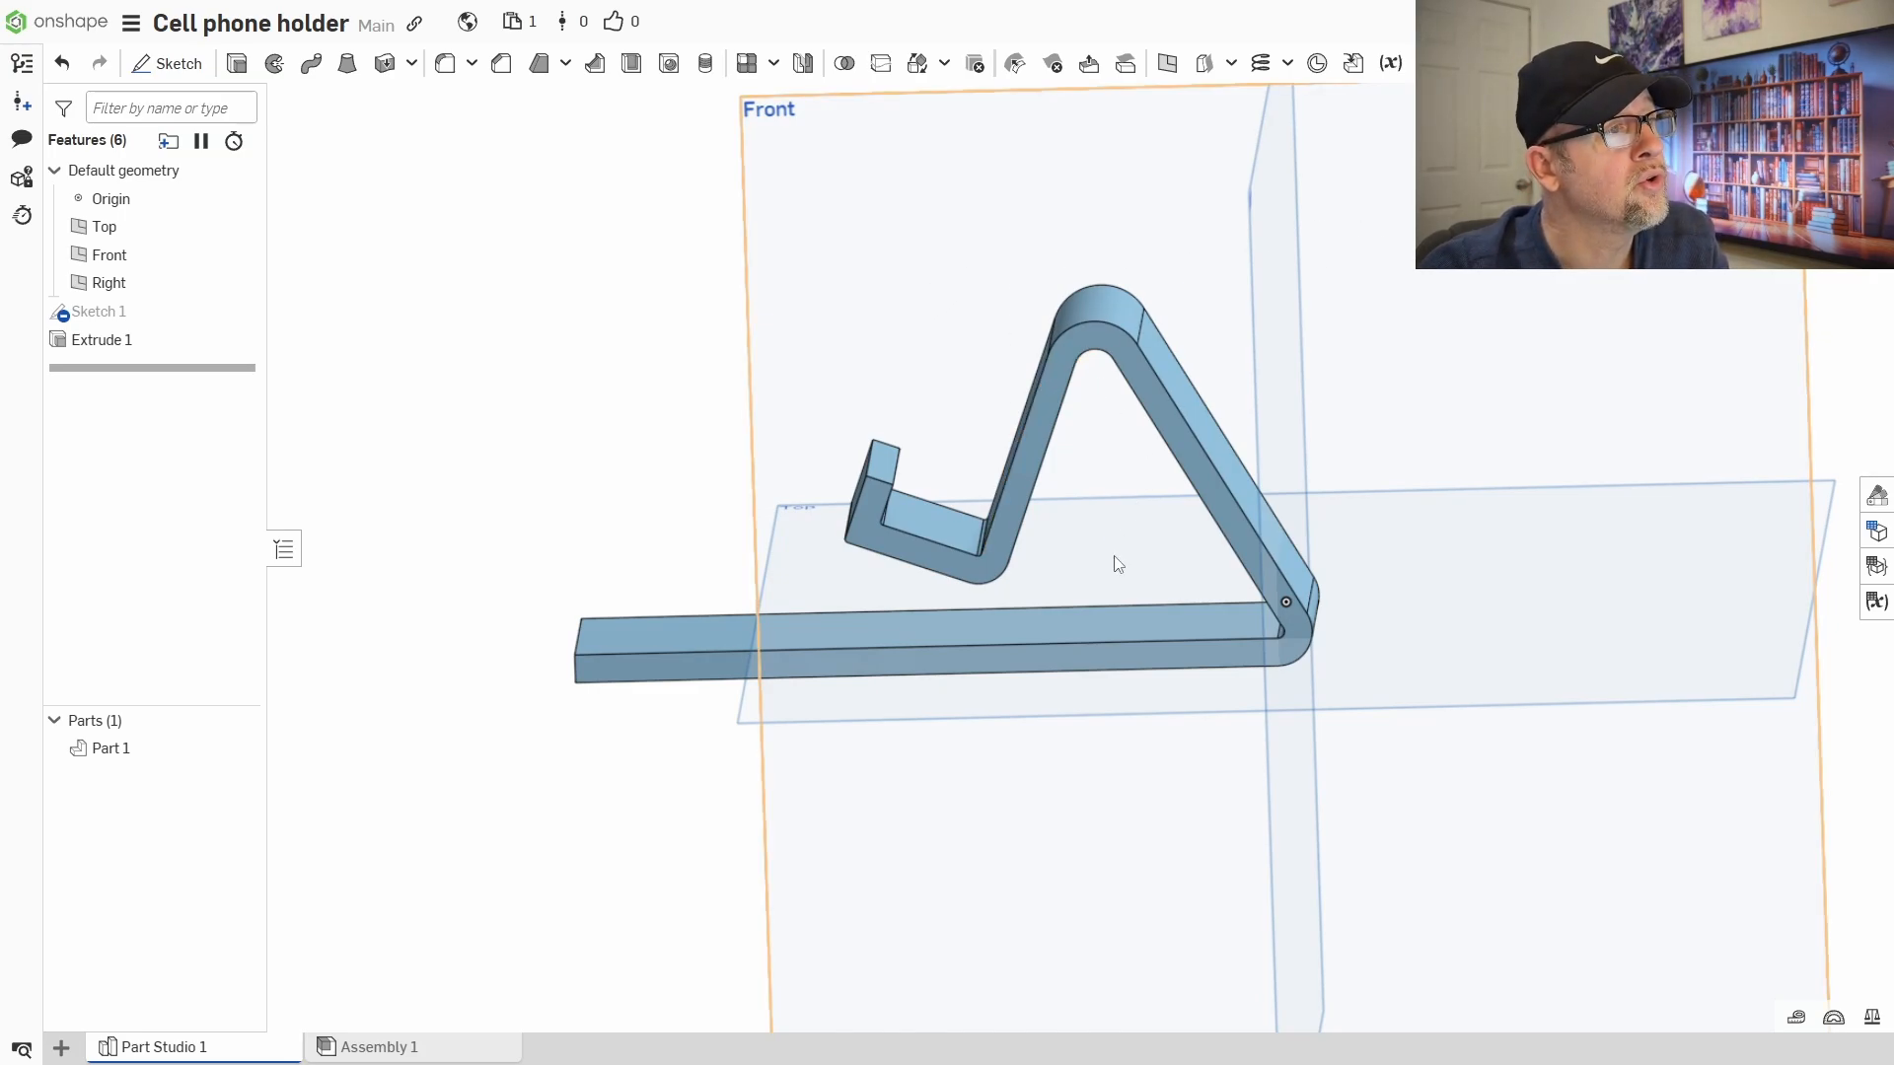
right_drag(1117, 563, 1277, 554)
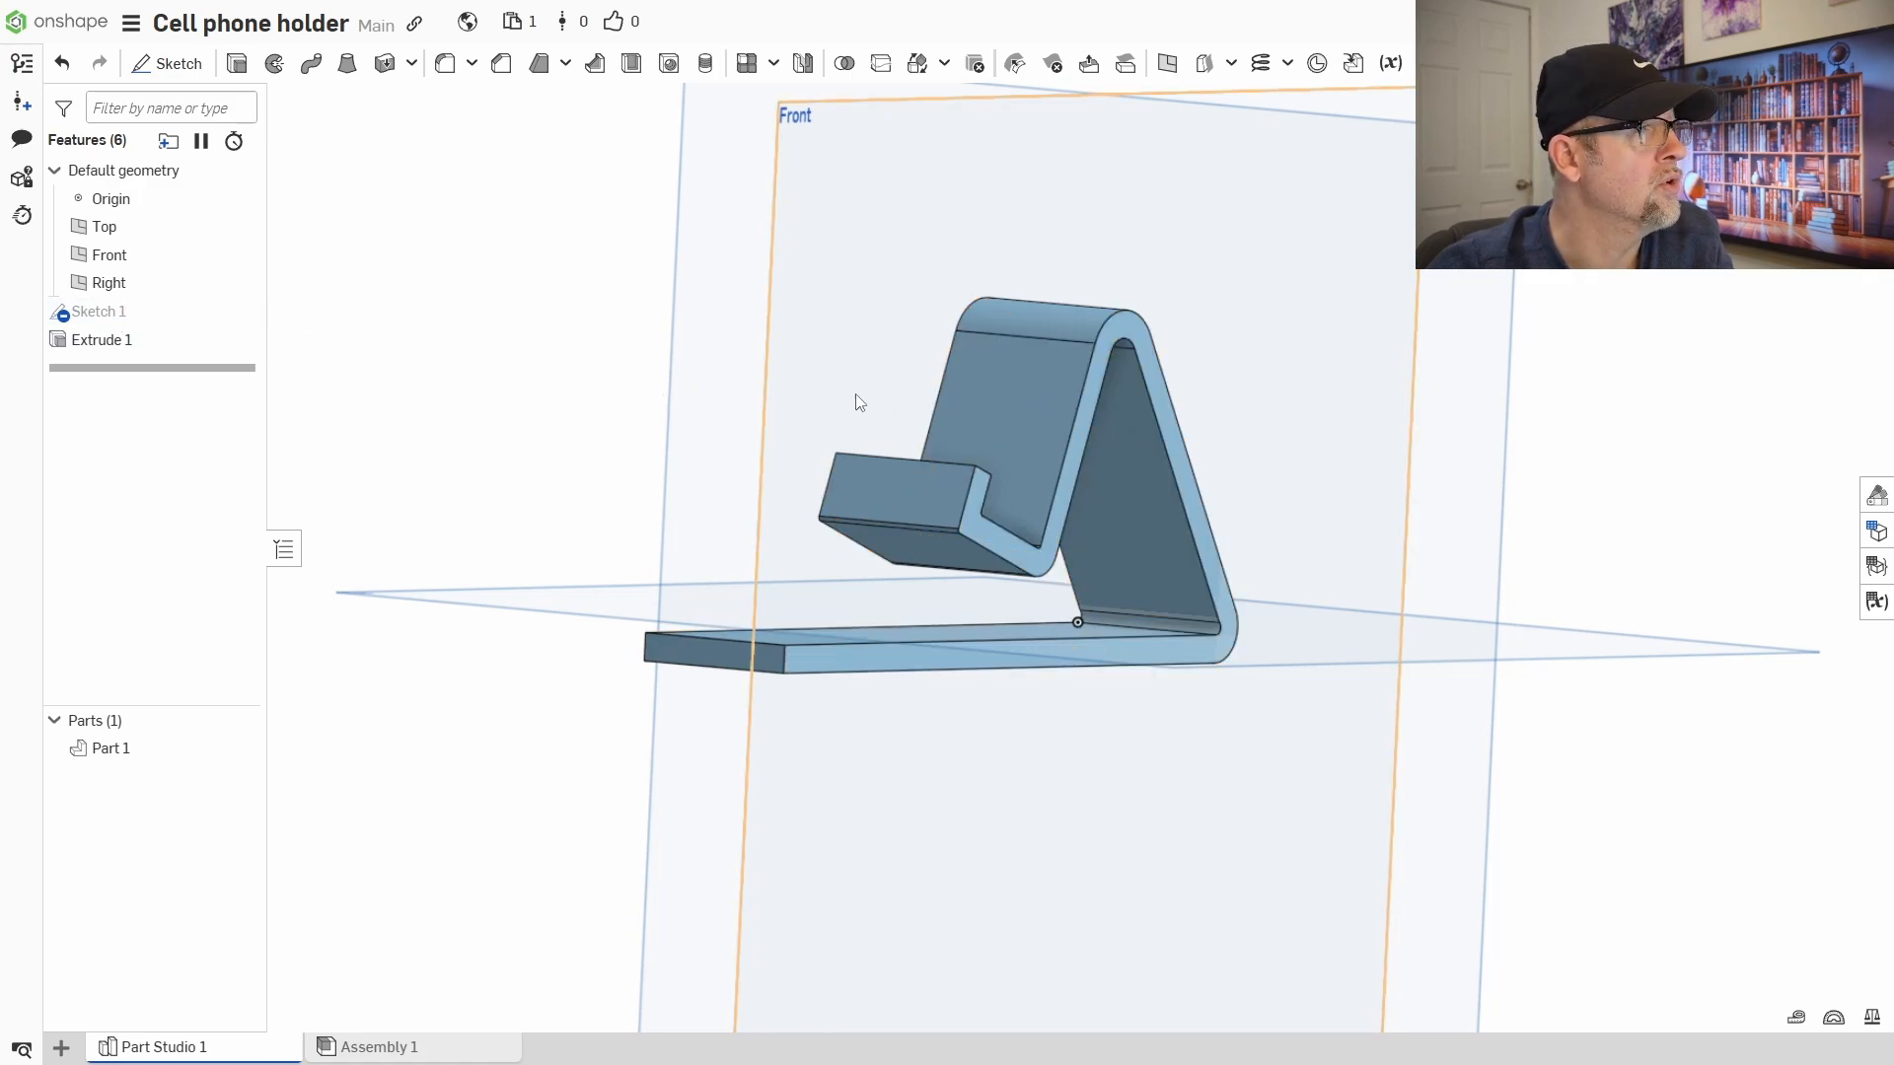
double_click(98, 314)
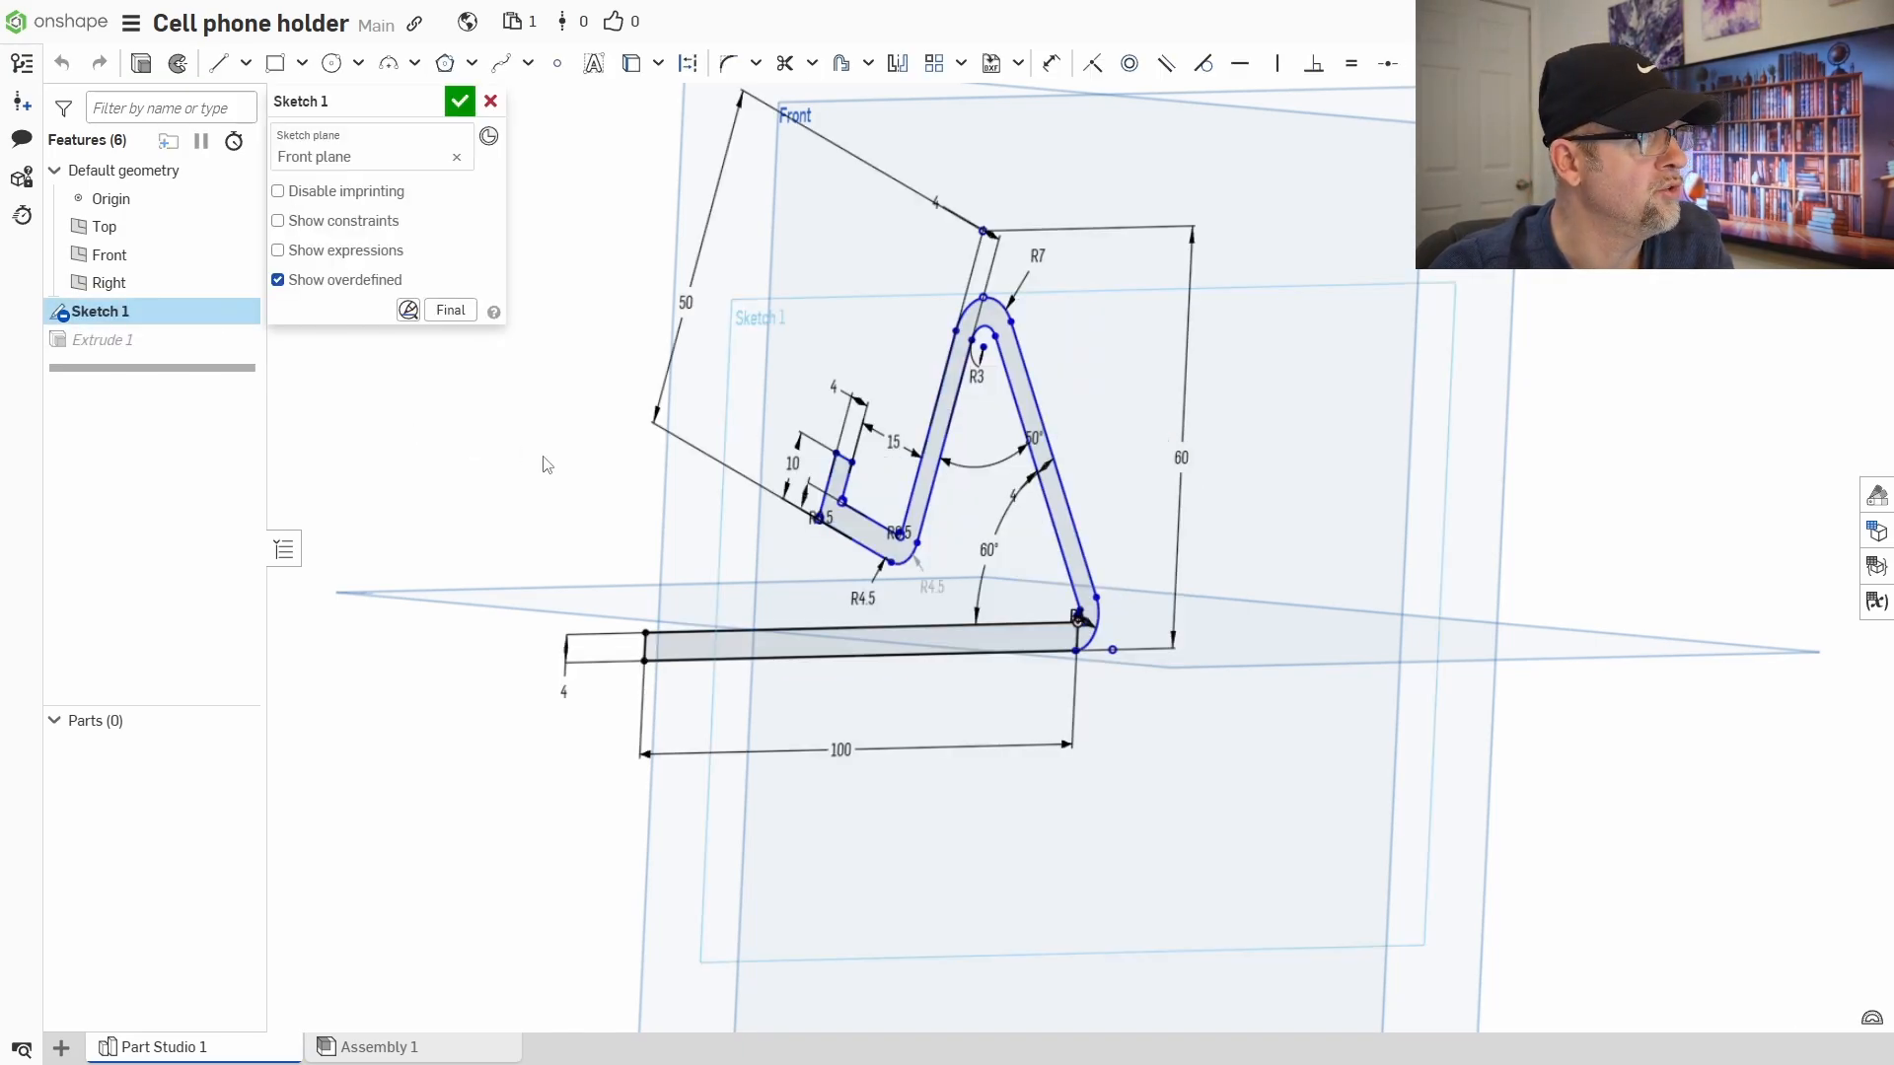
click(492, 103)
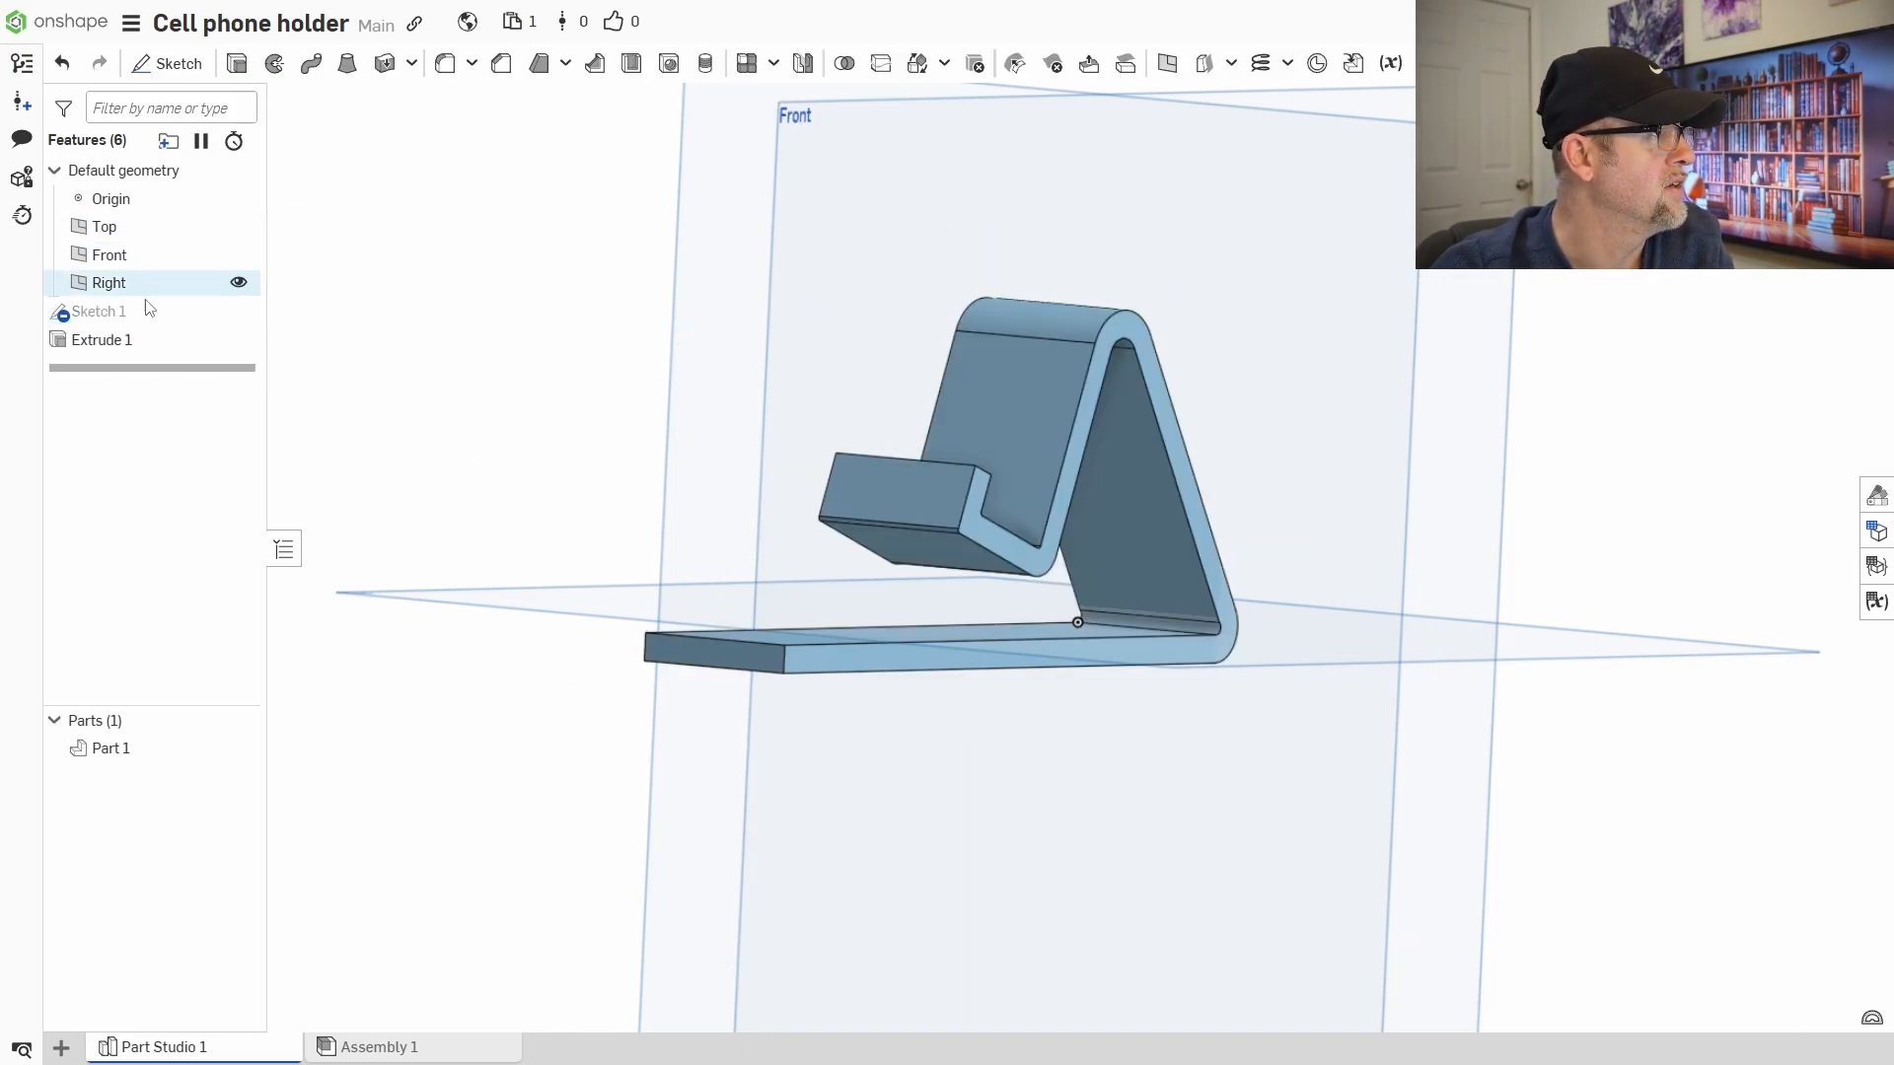
- Set the holder extrusion's depth to 80 mm and accept the change
double_click(120, 339)
click(458, 279)
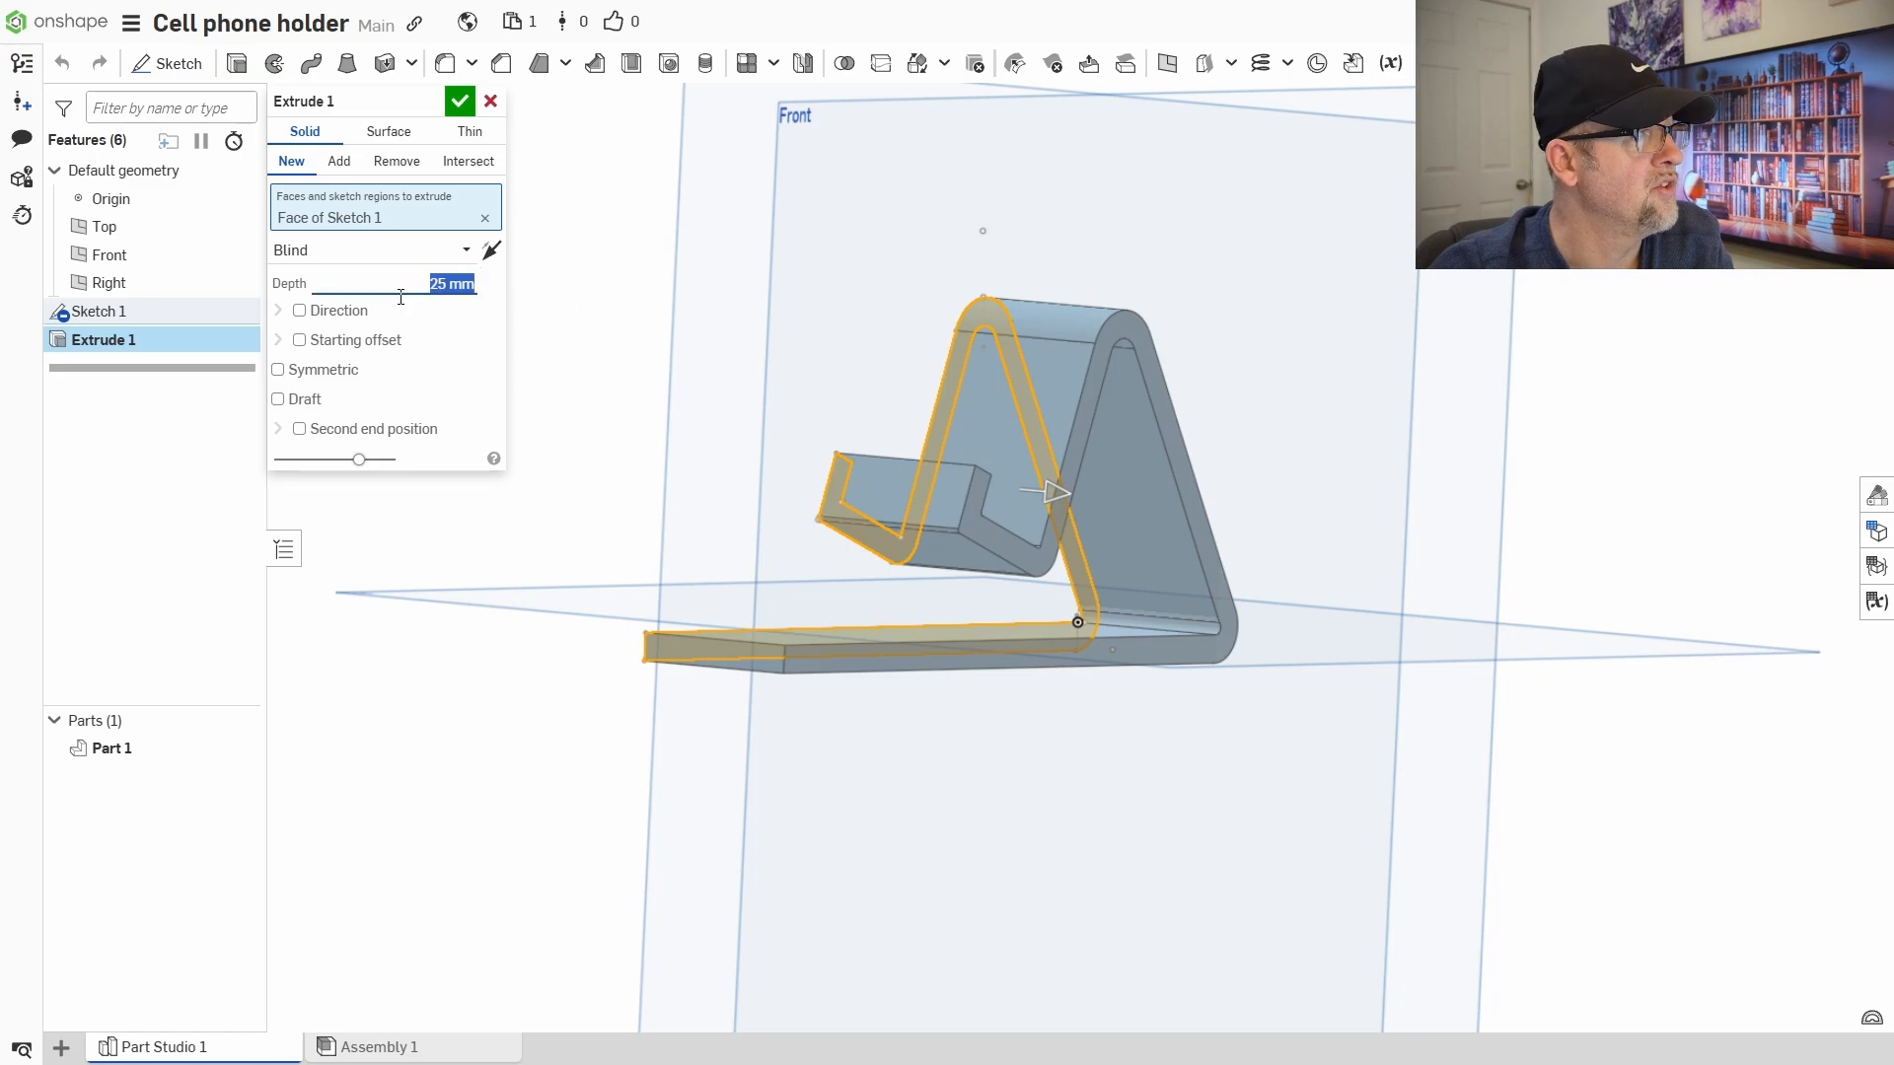
text(80)
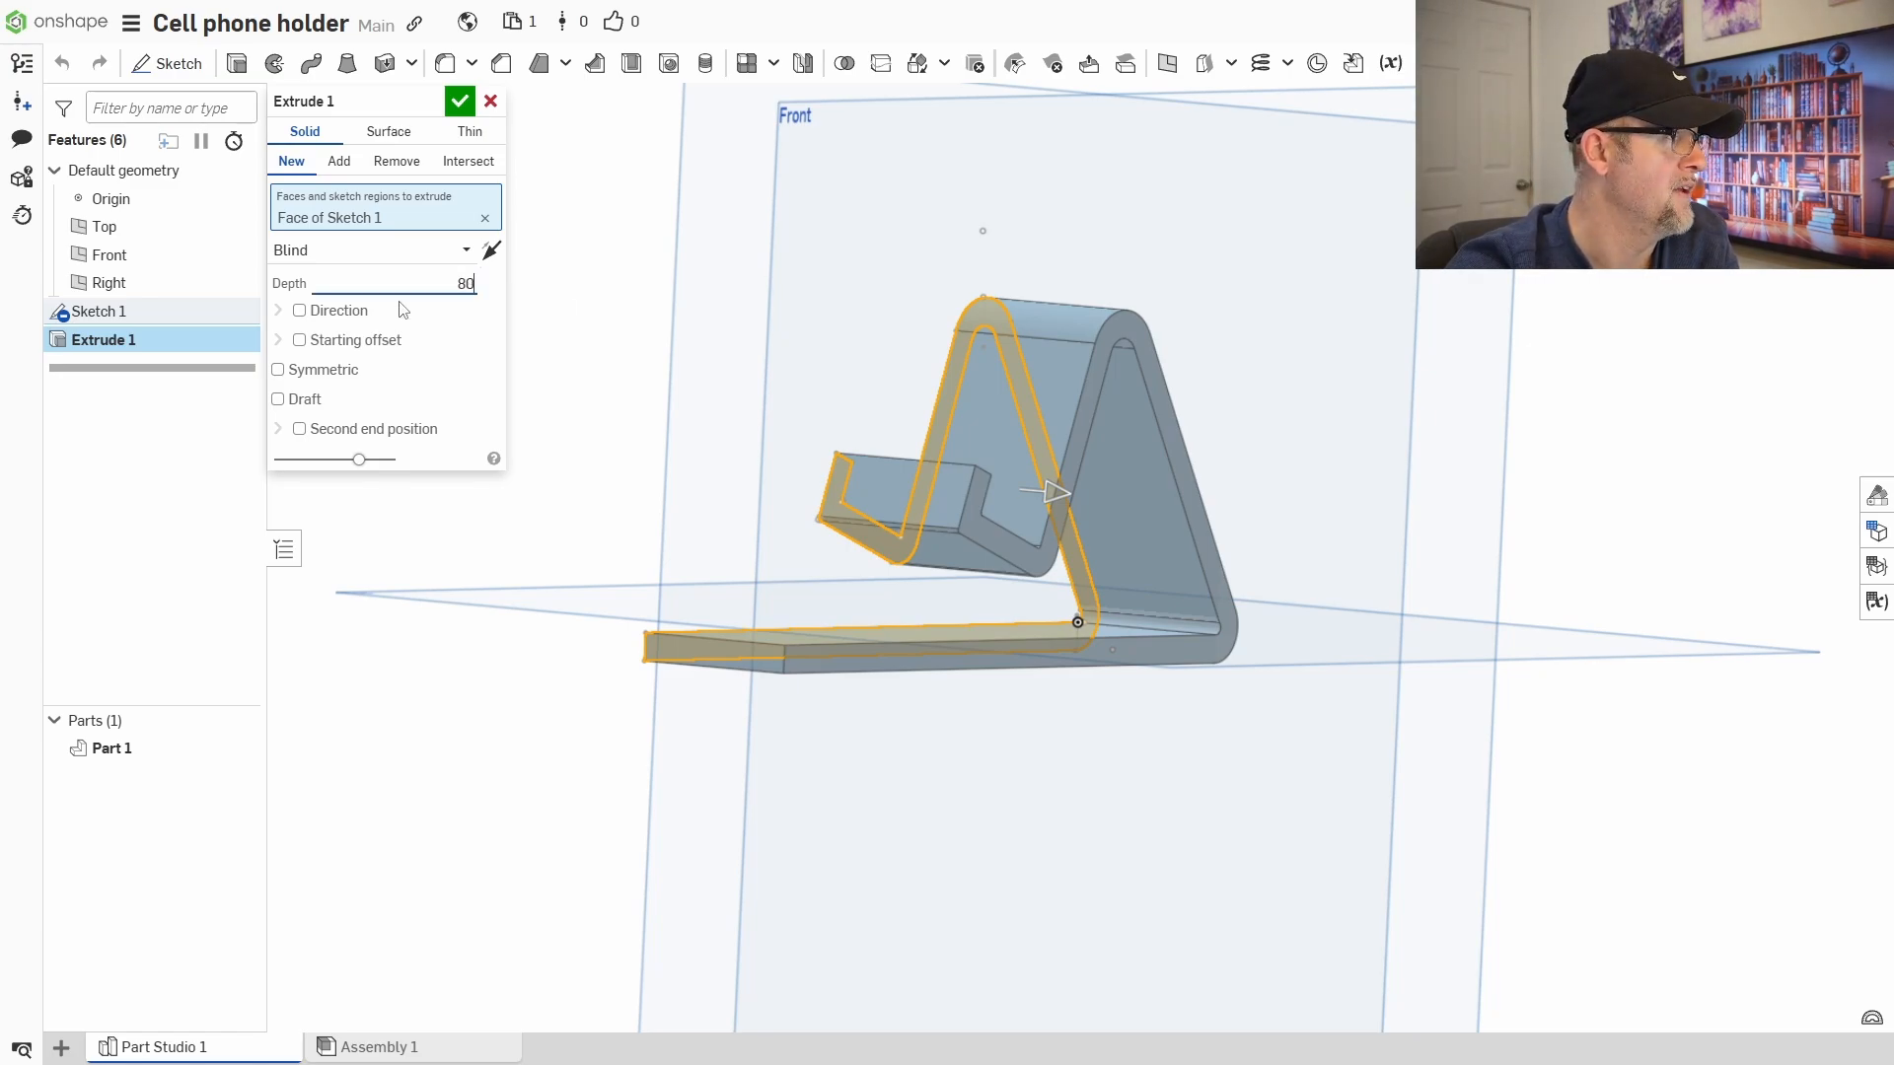
key(Return)
click(460, 100)
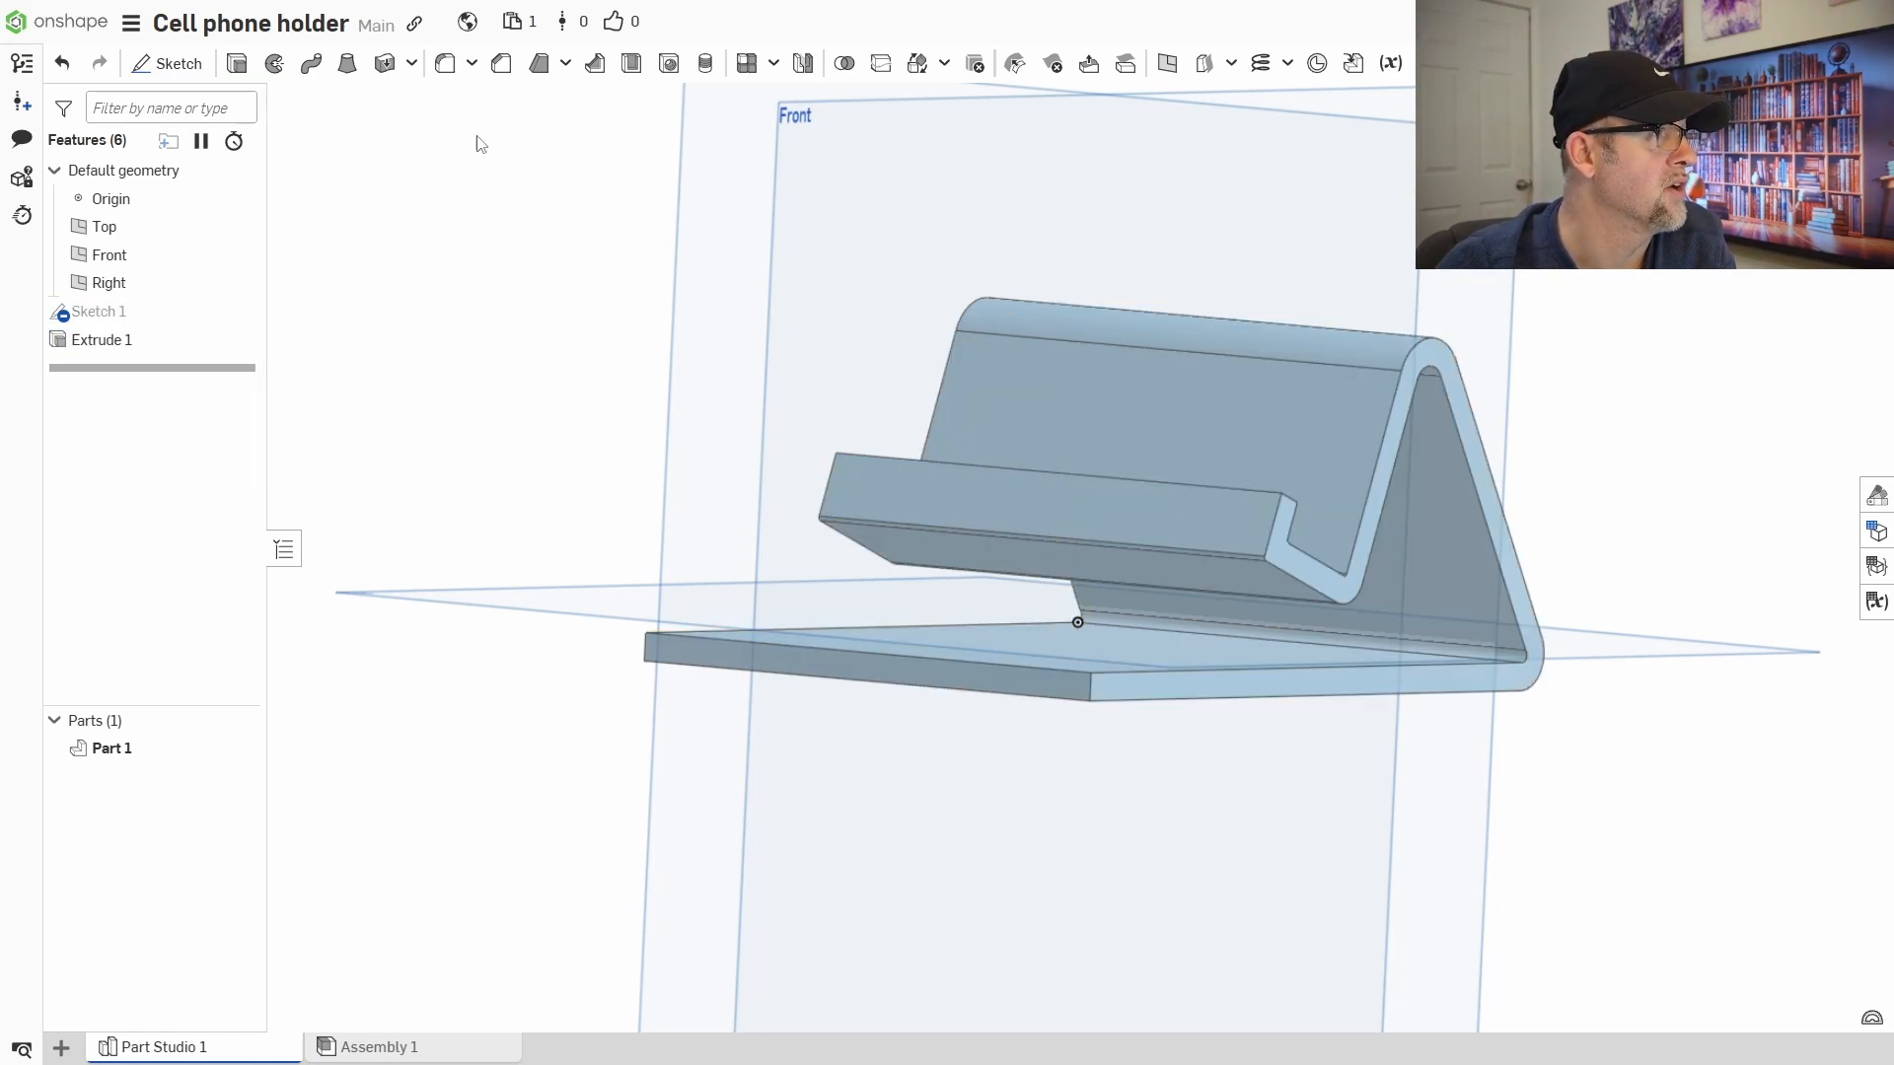
- Hide the Front, Top and Right reference planes so that only the holder is displayed
right_drag(1388, 593, 1302, 595)
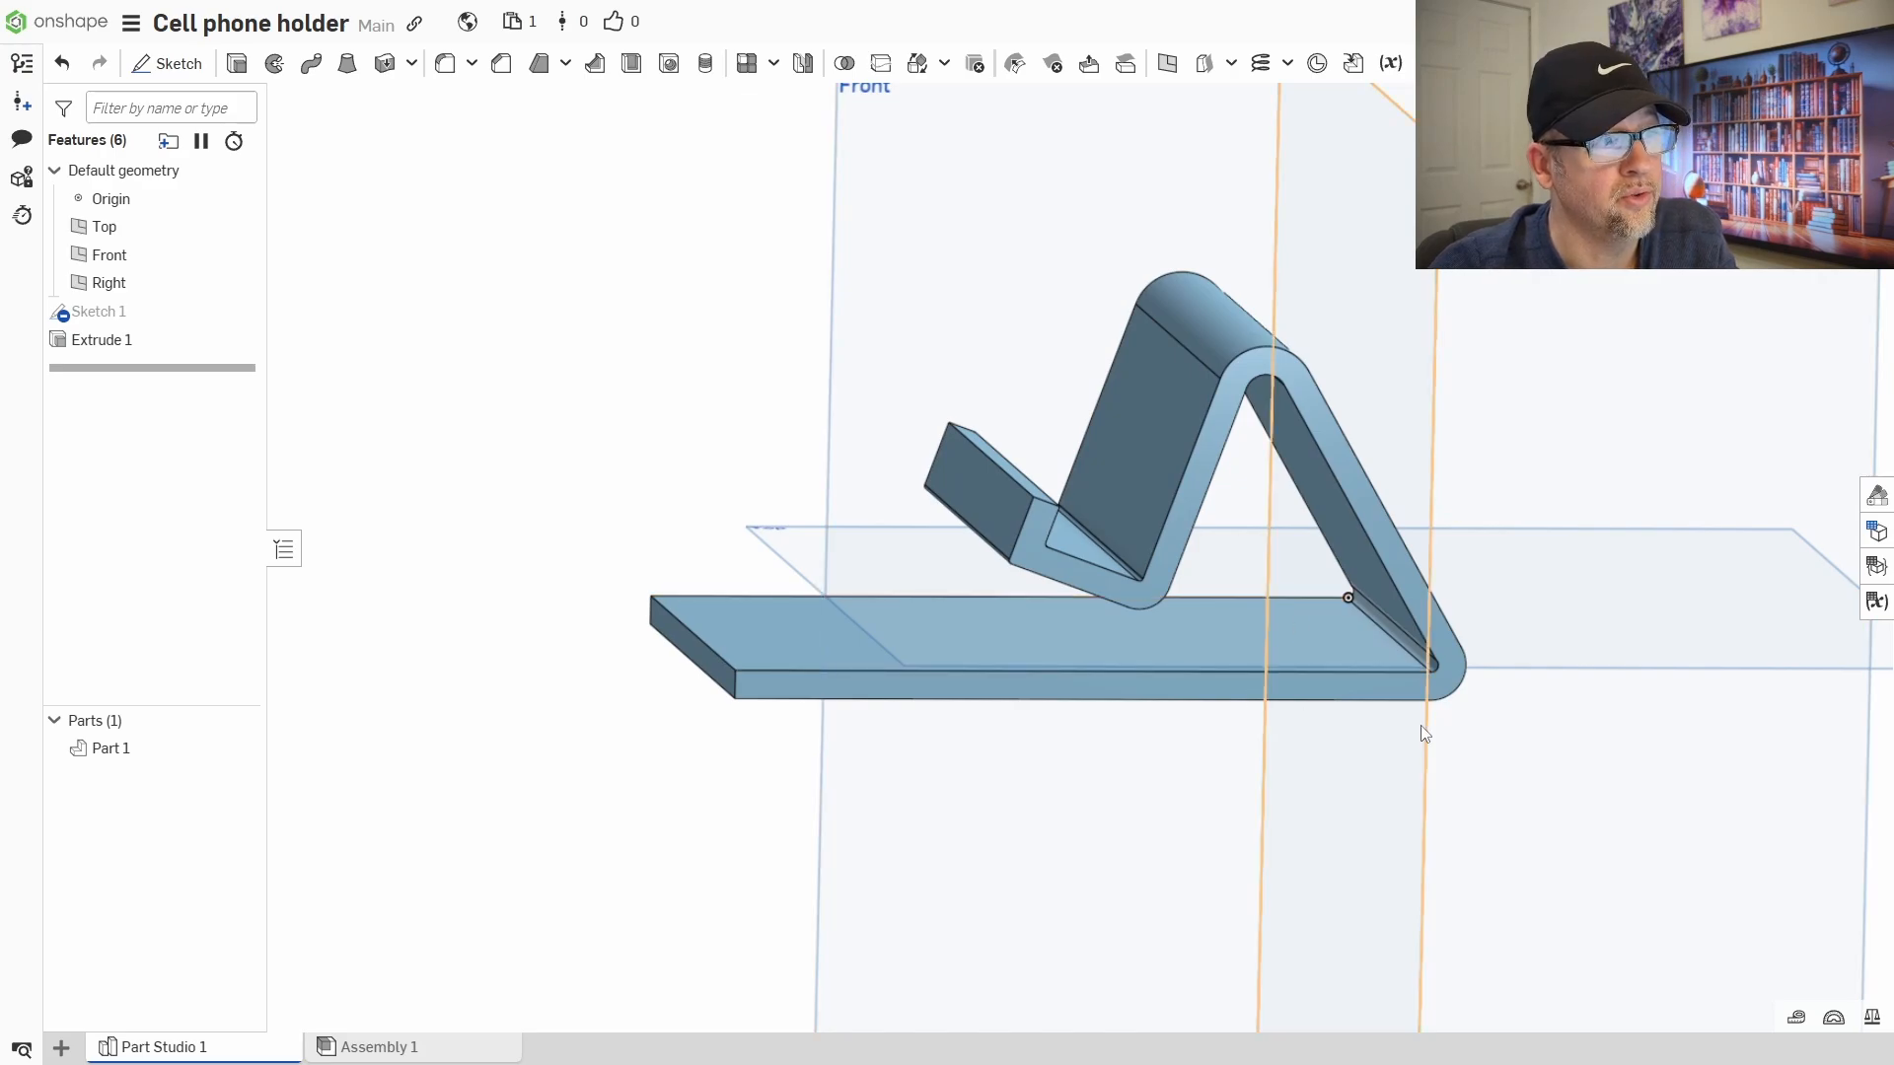
right_drag(1420, 725, 1430, 786)
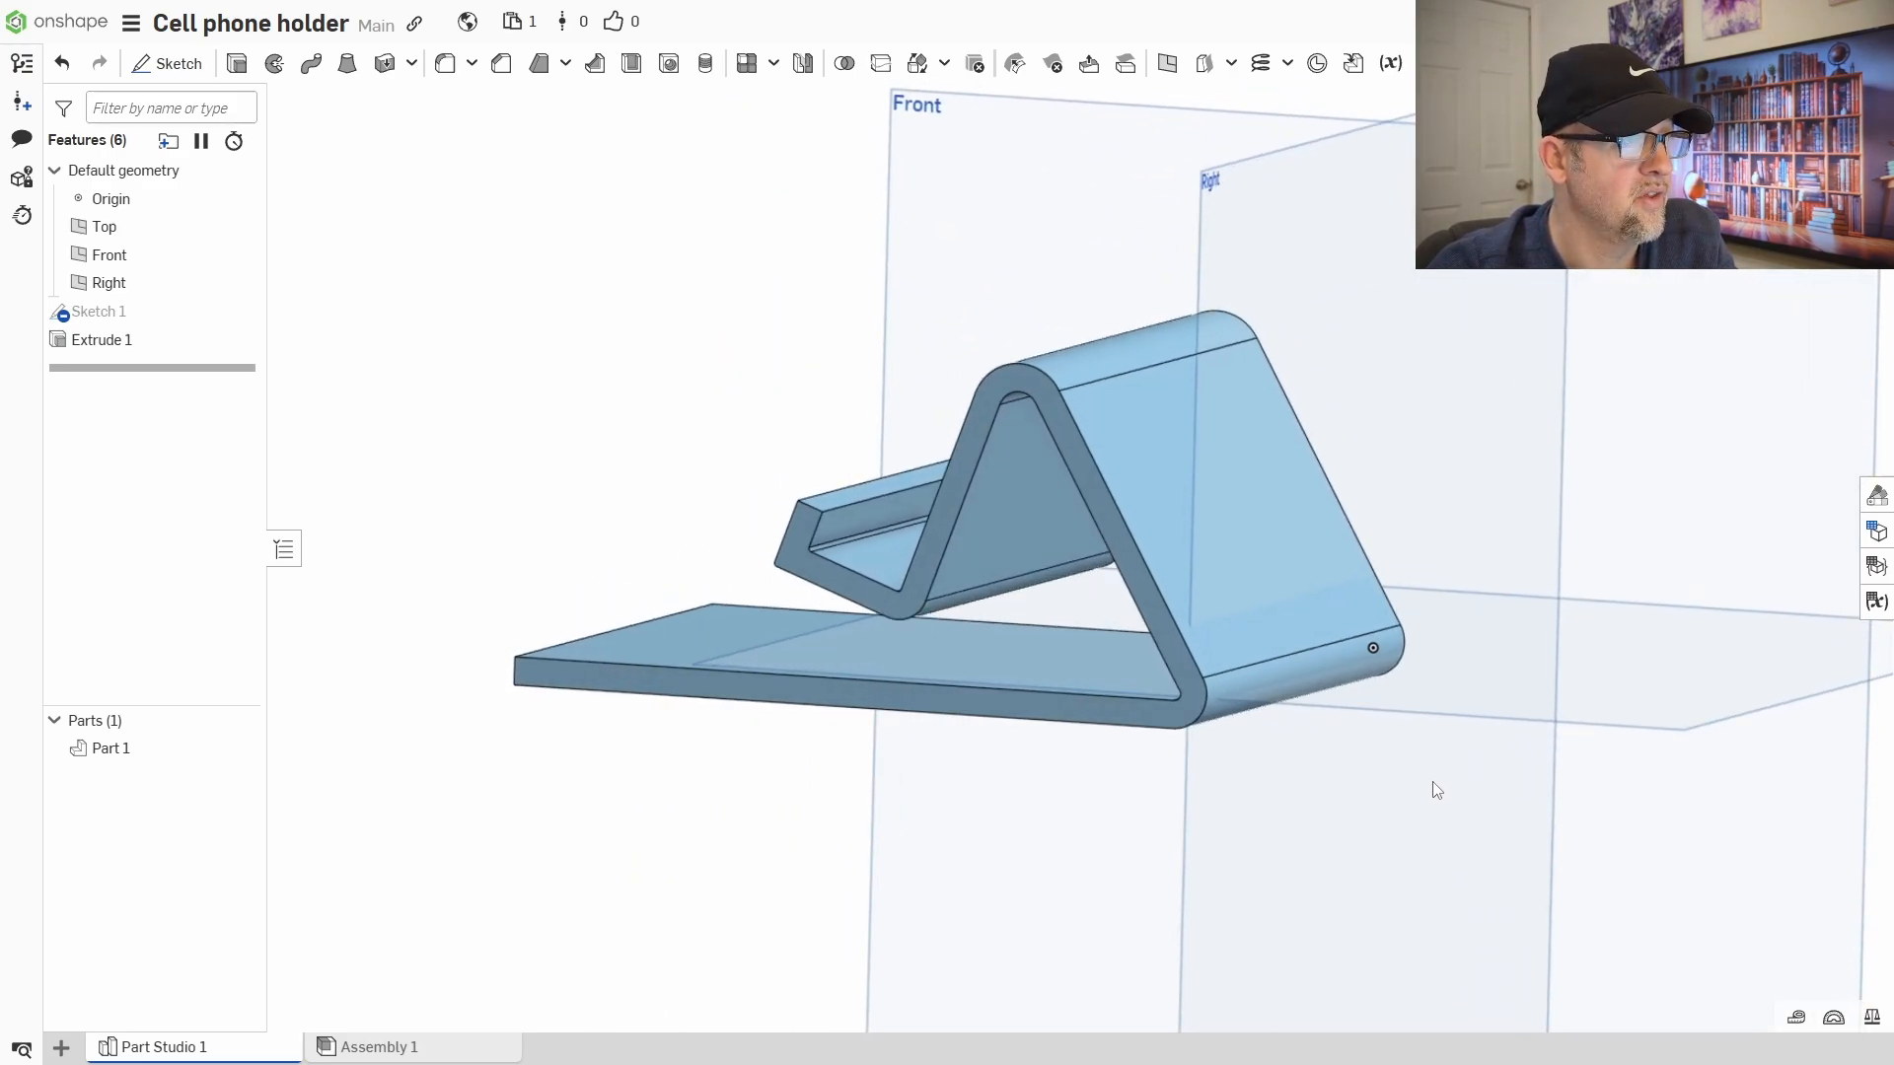
right_click(1678, 610)
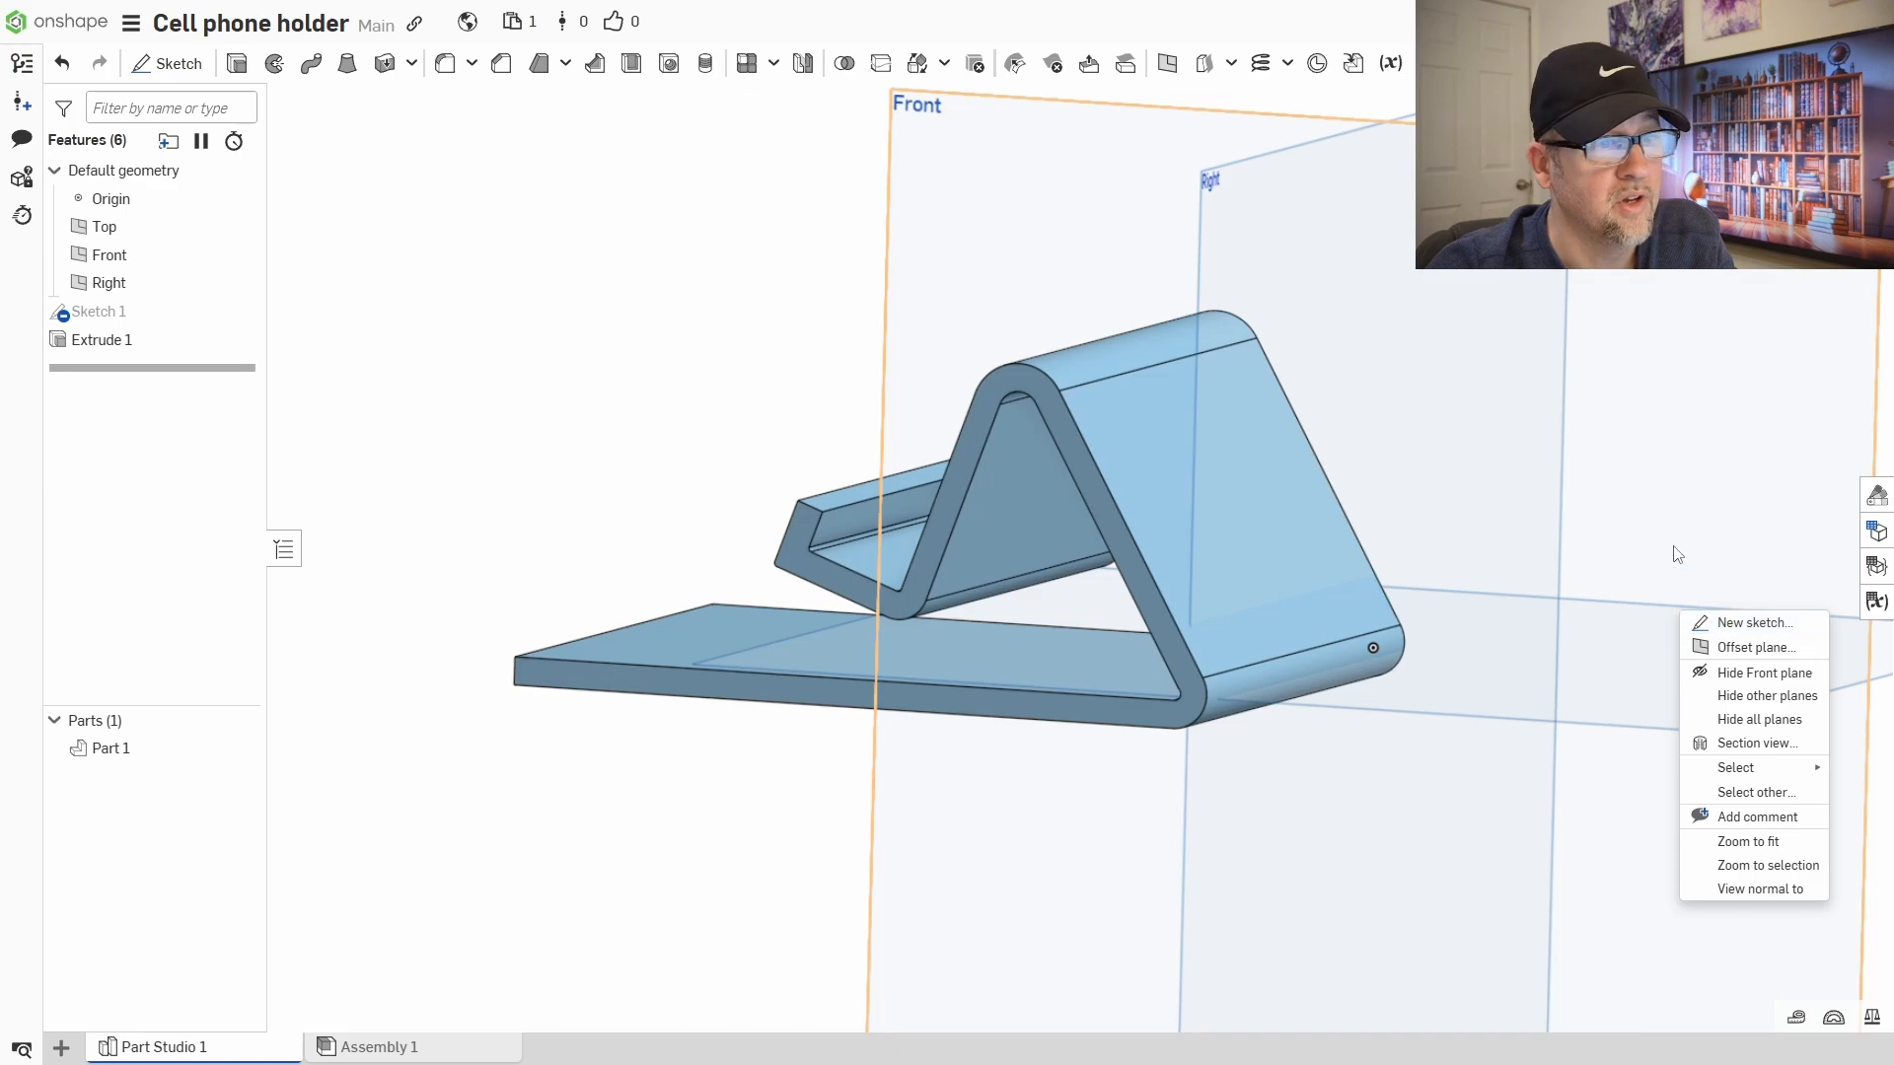
click(1676, 553)
click(1648, 609)
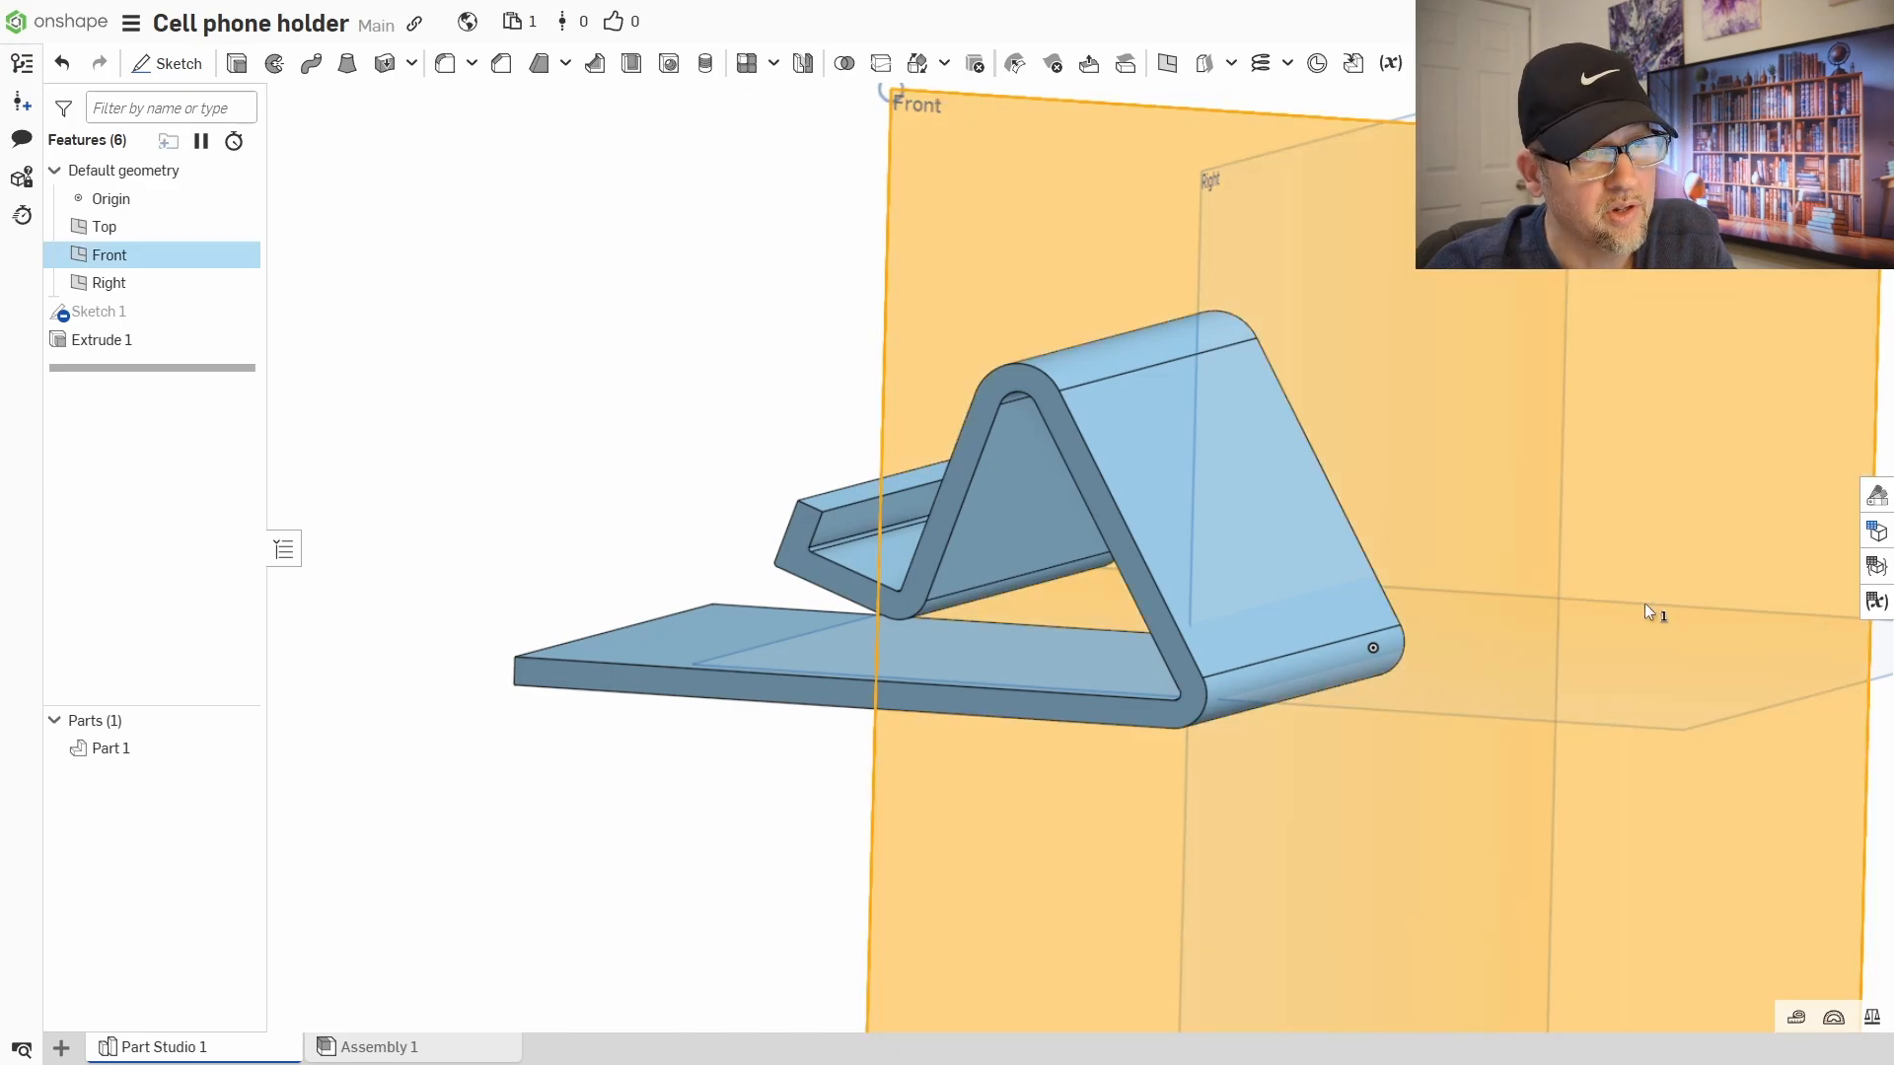
right_click(1660, 148)
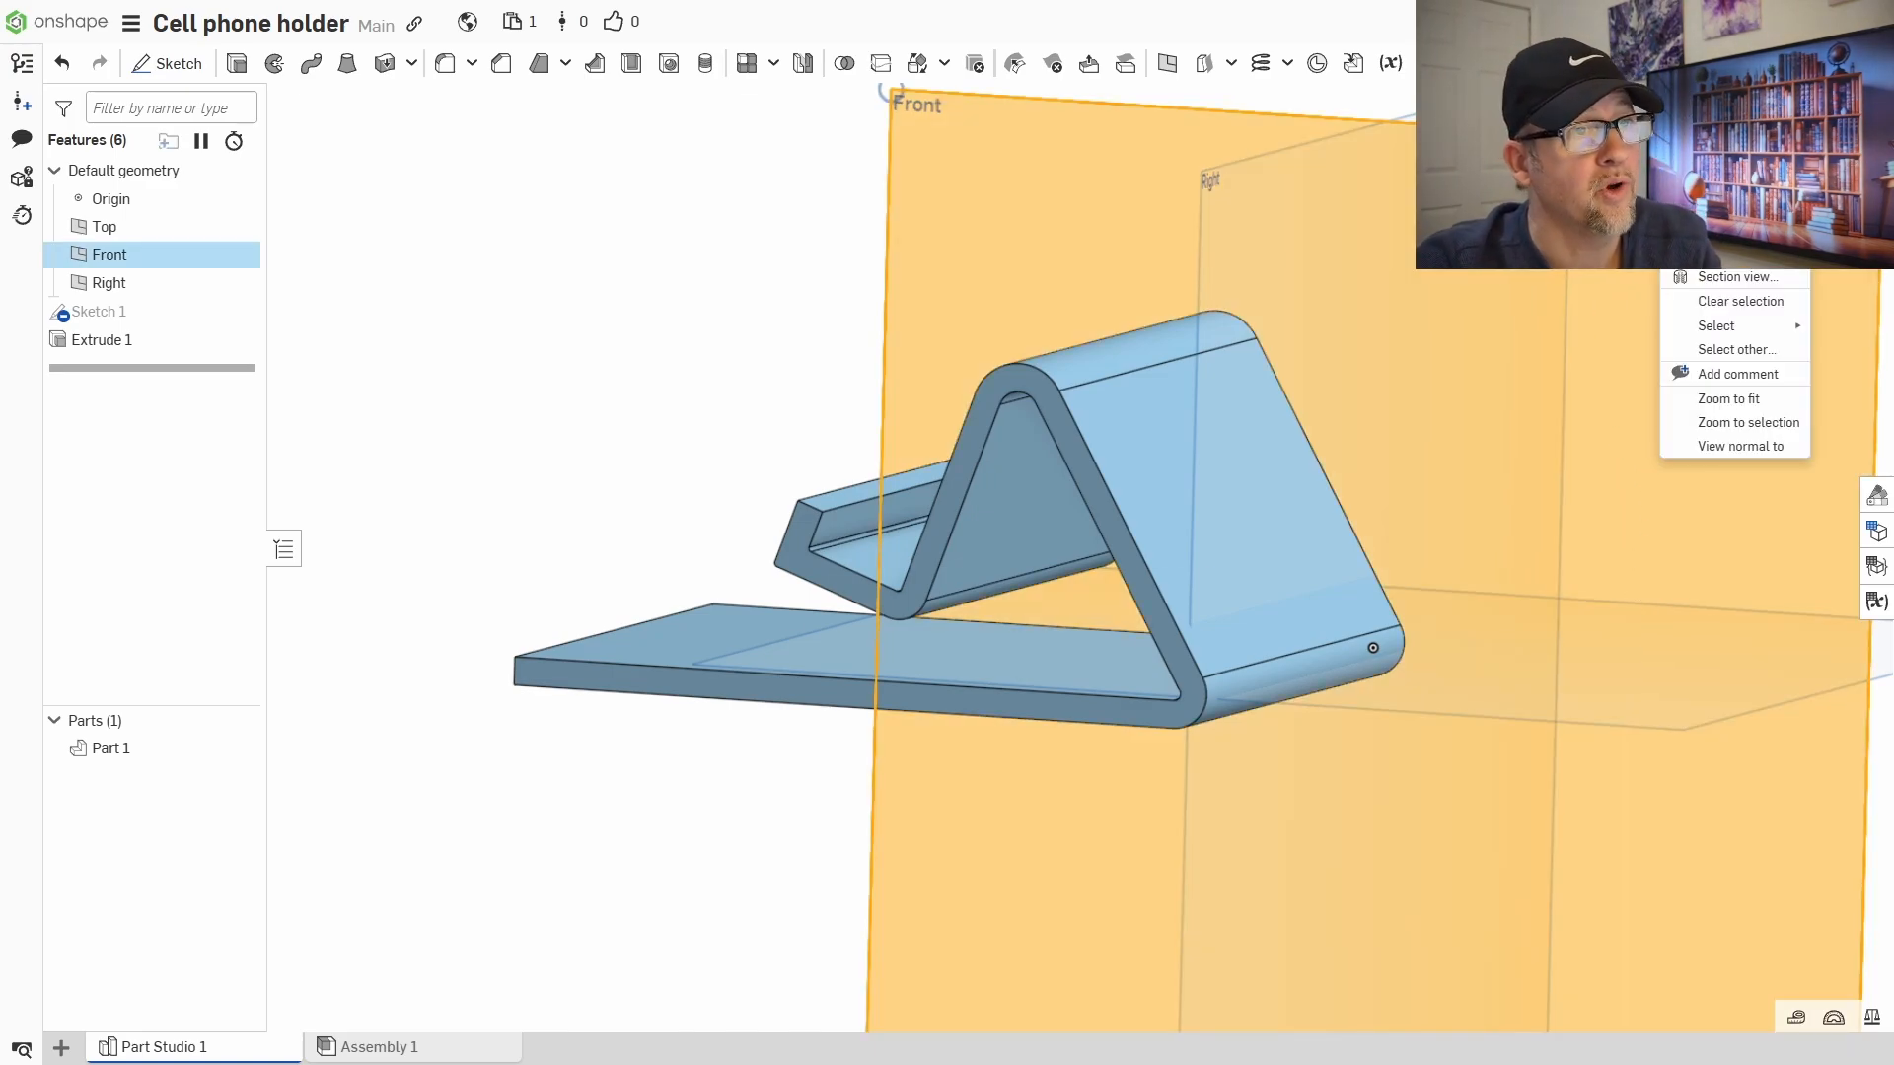
click(1693, 254)
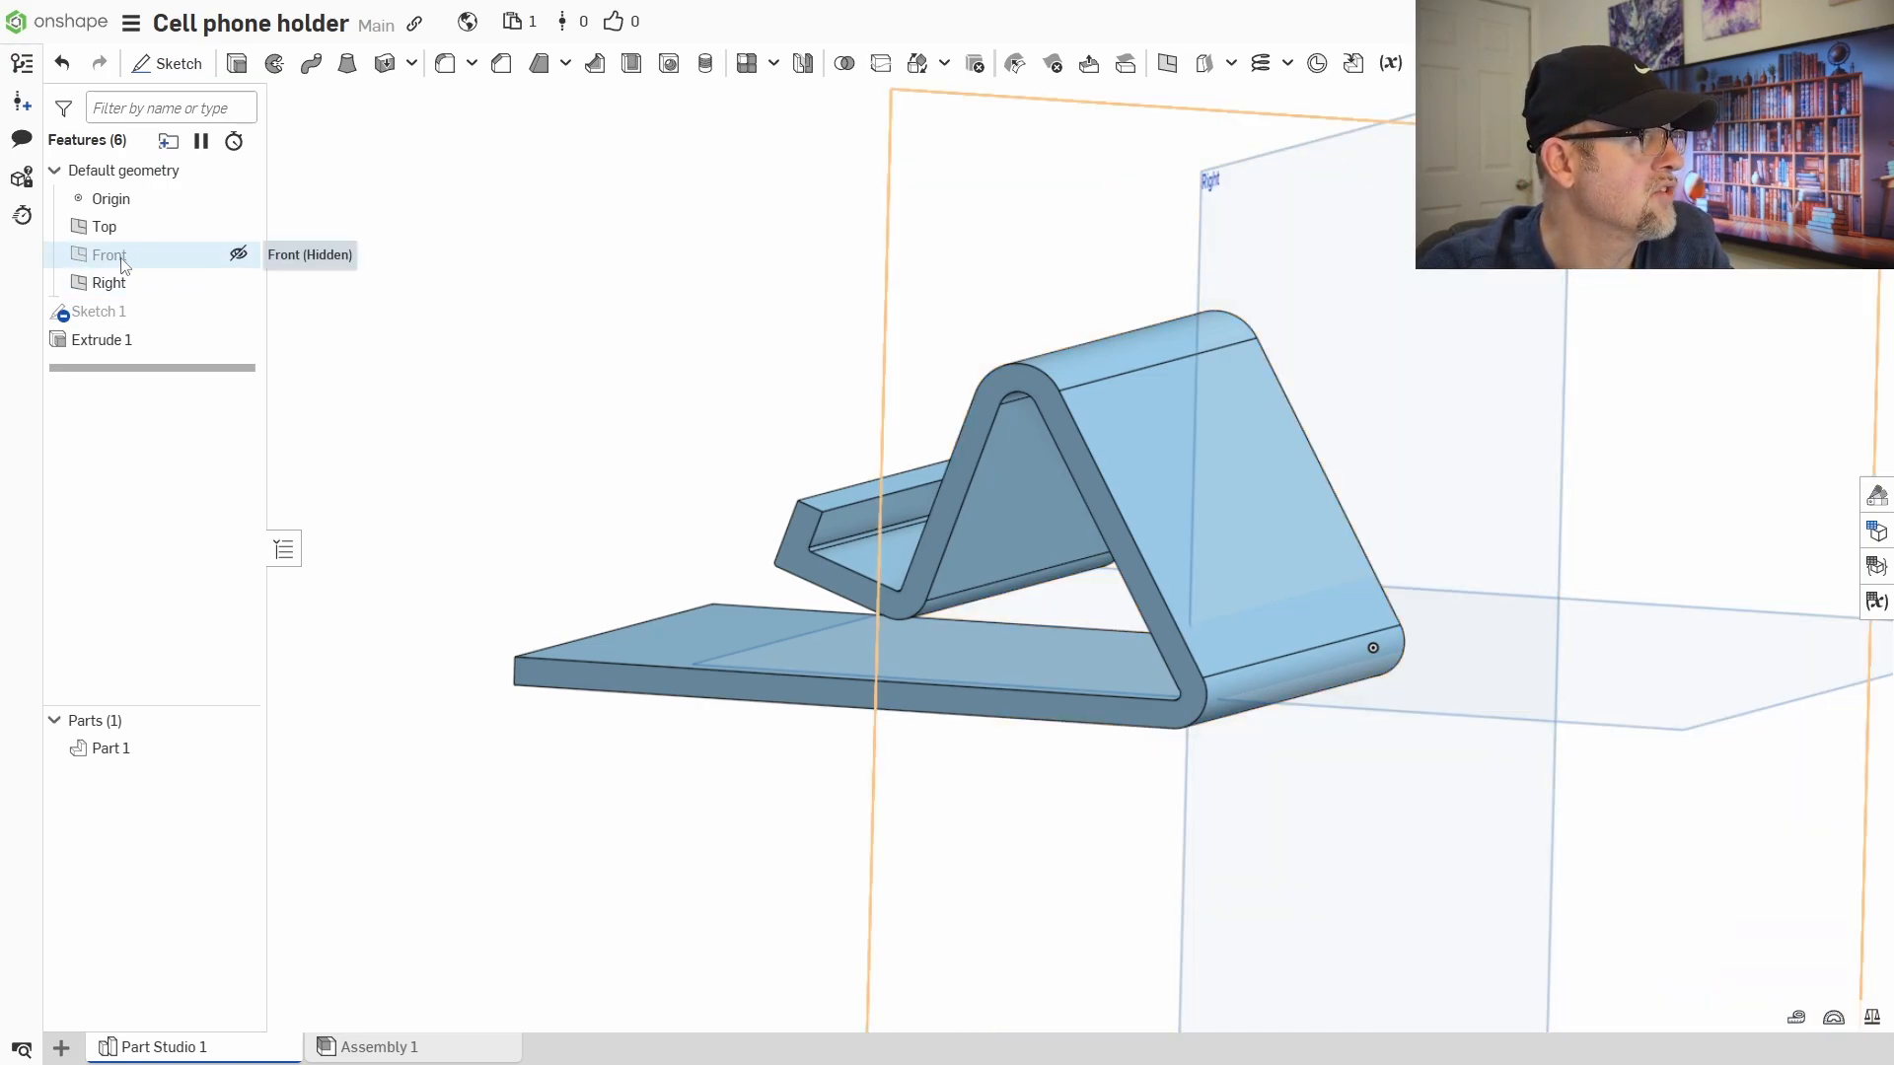
click(238, 226)
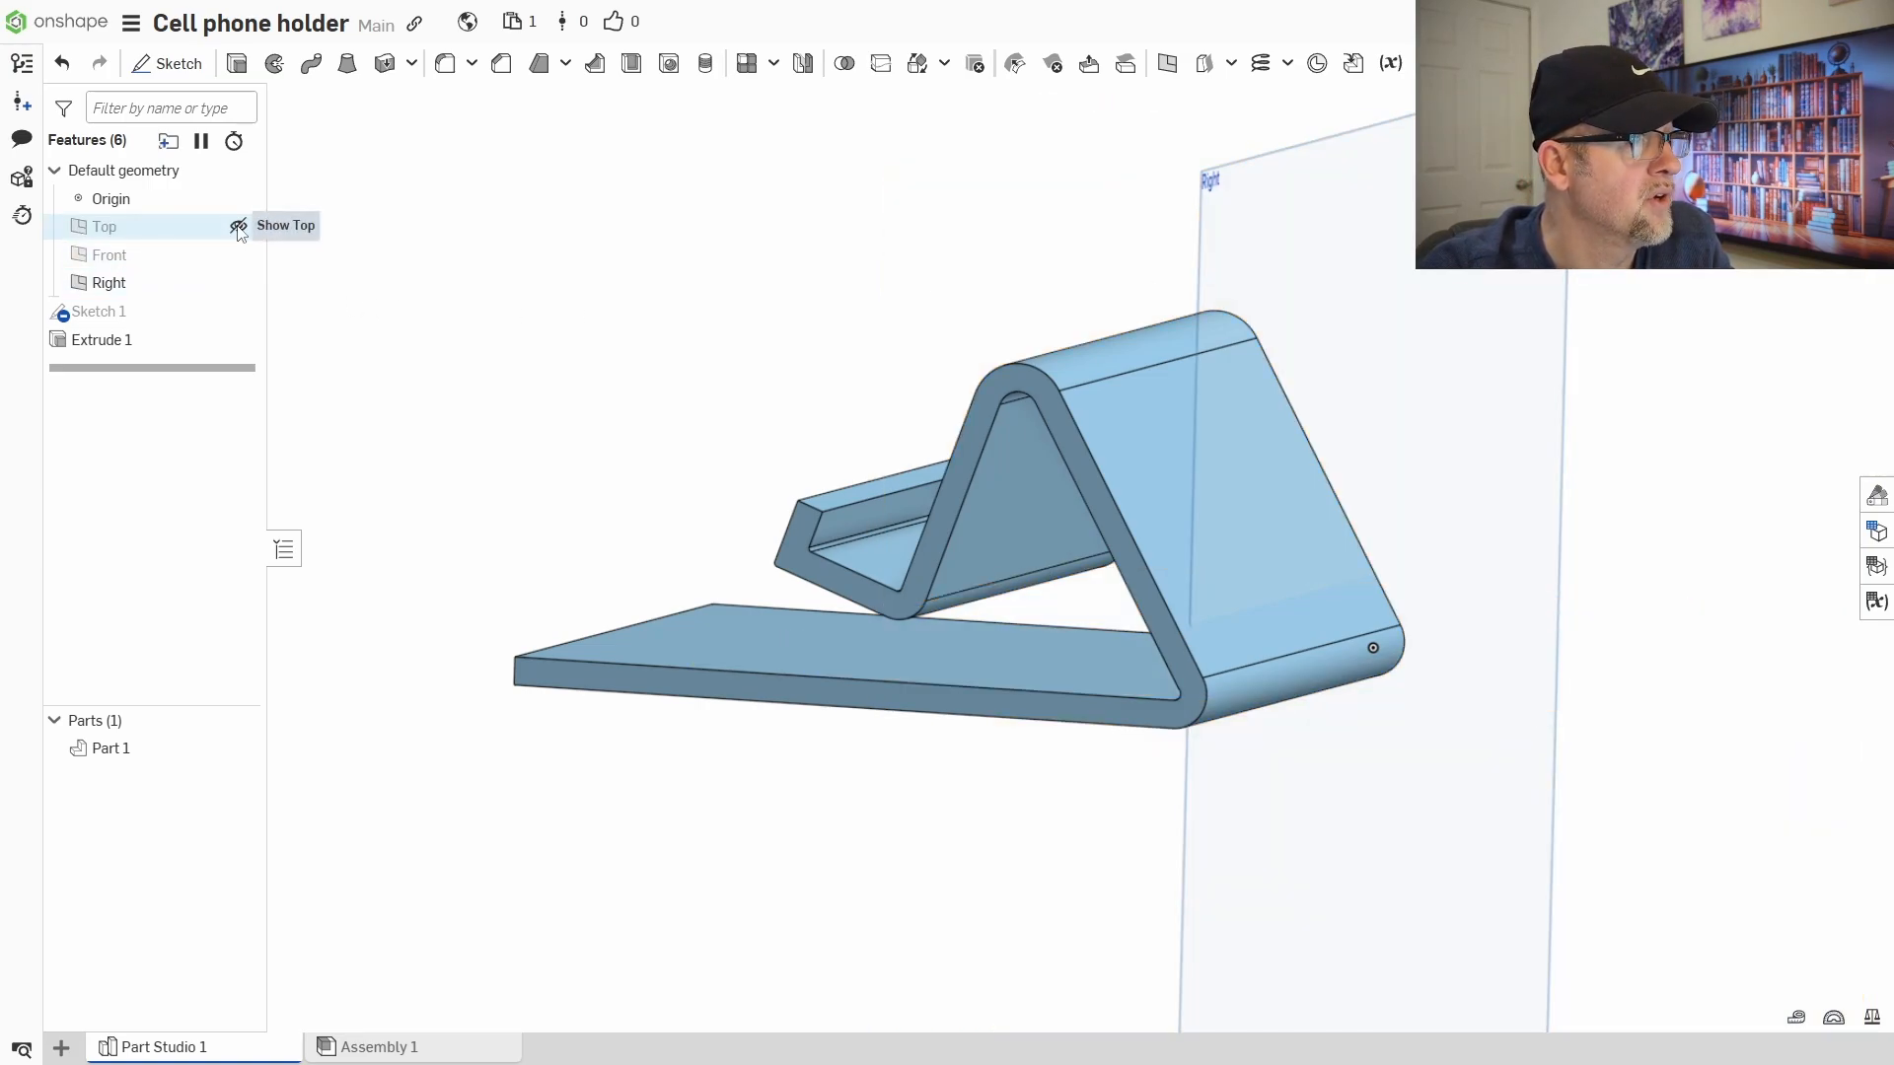
click(238, 226)
click(238, 284)
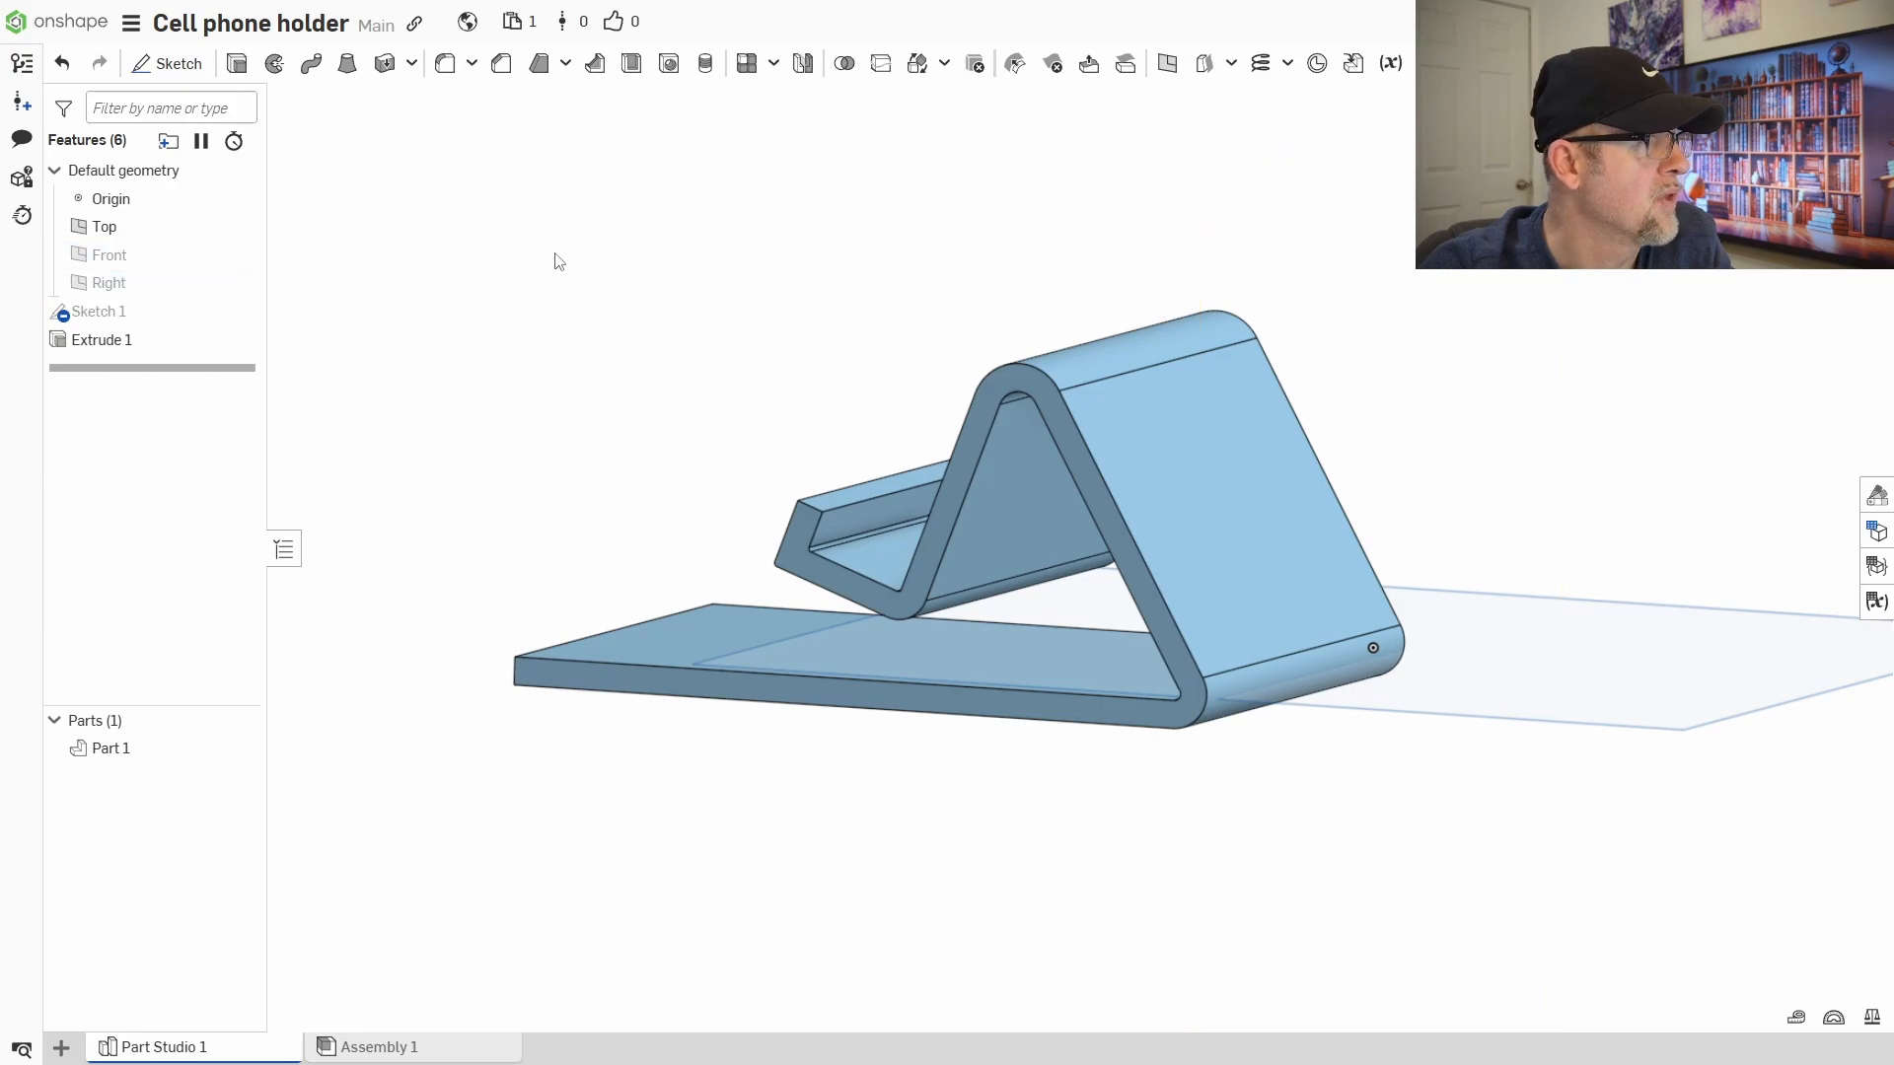
click(238, 226)
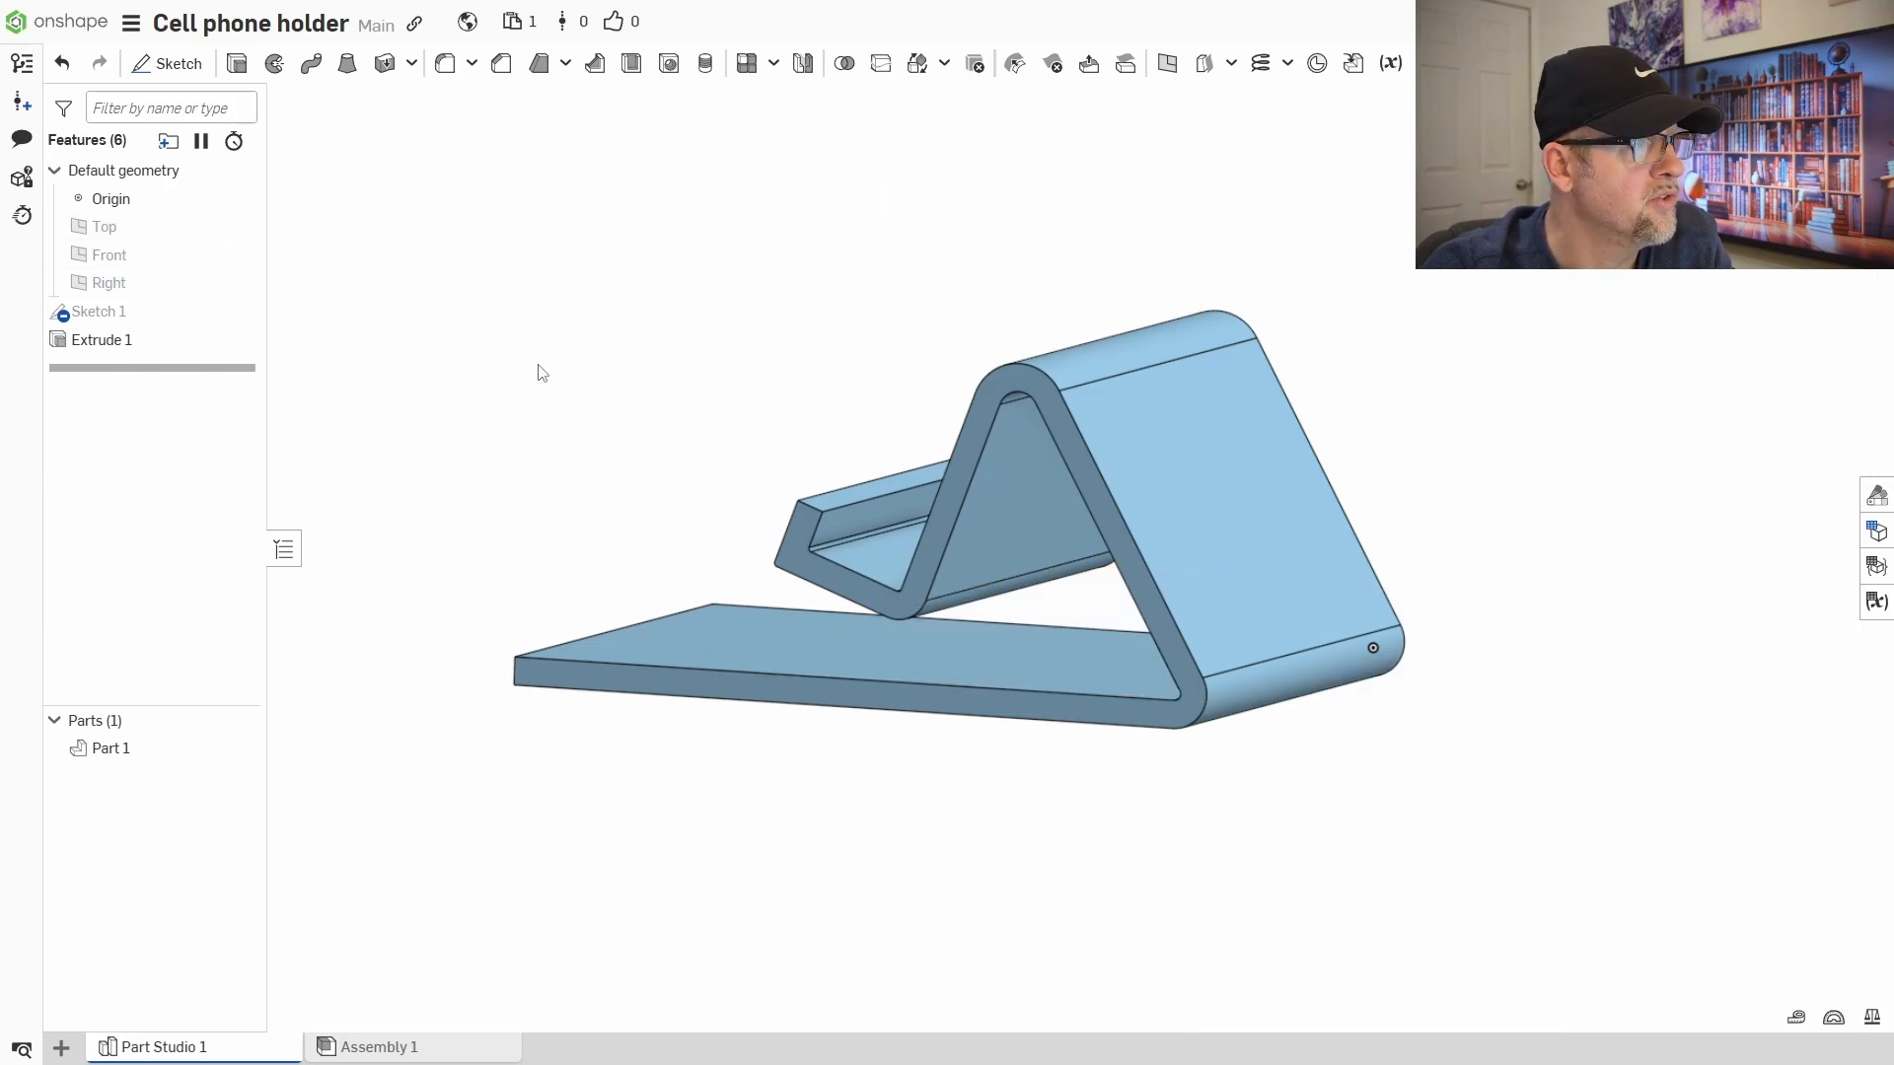
- Examine the 80 mm deep holder from both sides, checking its base, phone ledge and sloped back
right_drag(537, 366, 1563, 573)
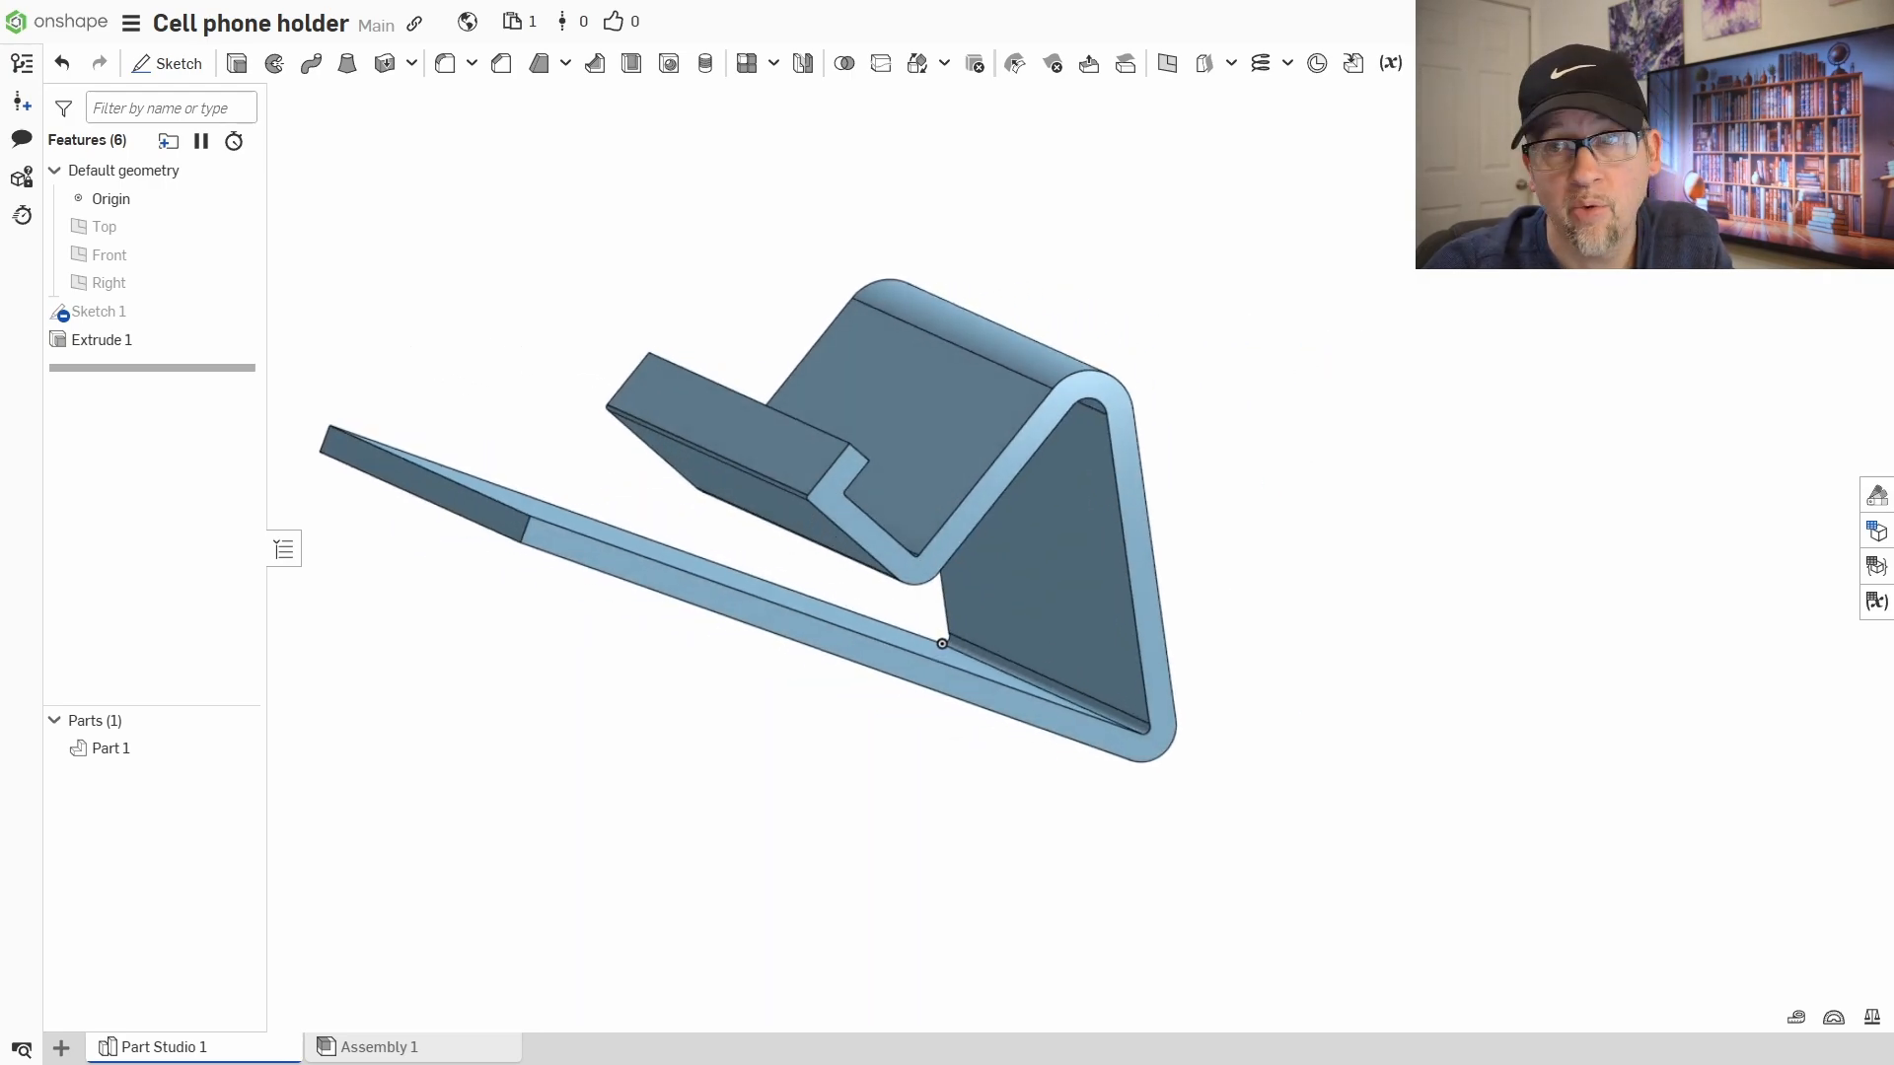
right_drag(1701, 430, 1598, 440)
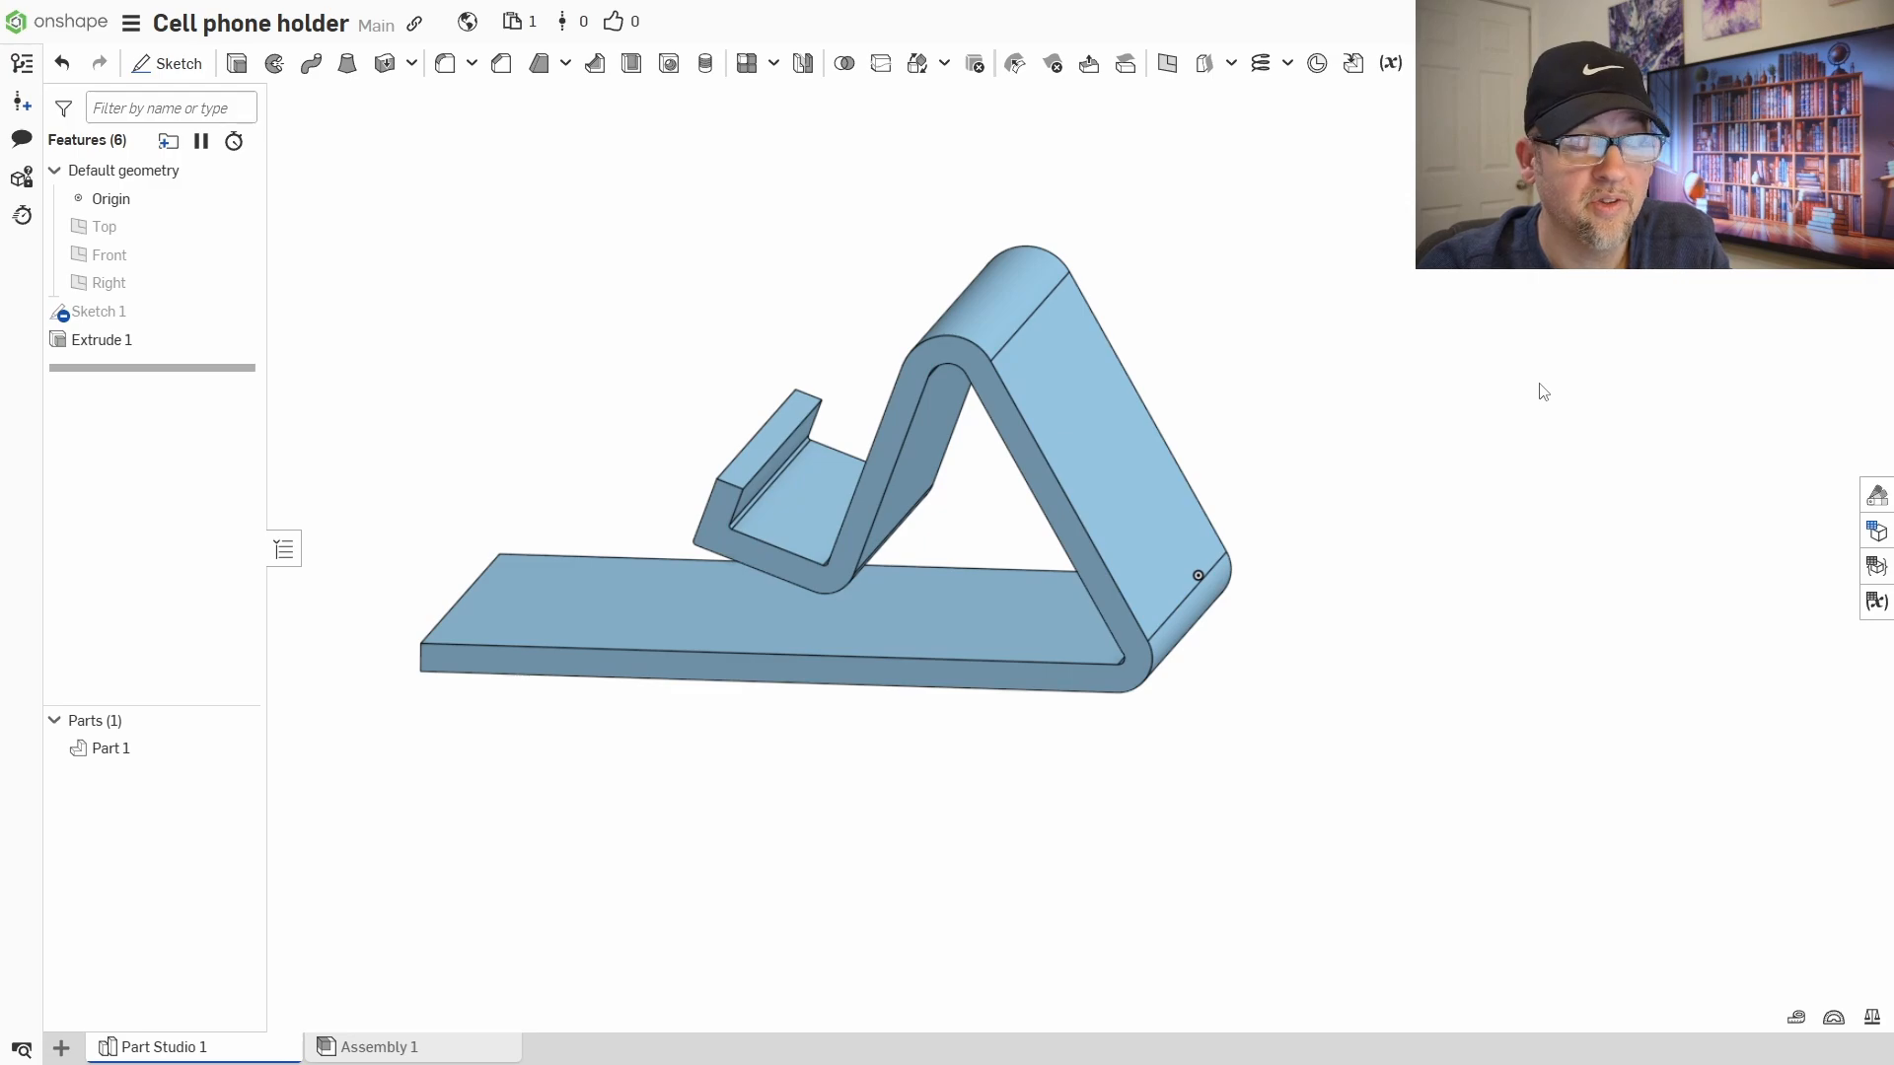
right_drag(1339, 382, 1382, 418)
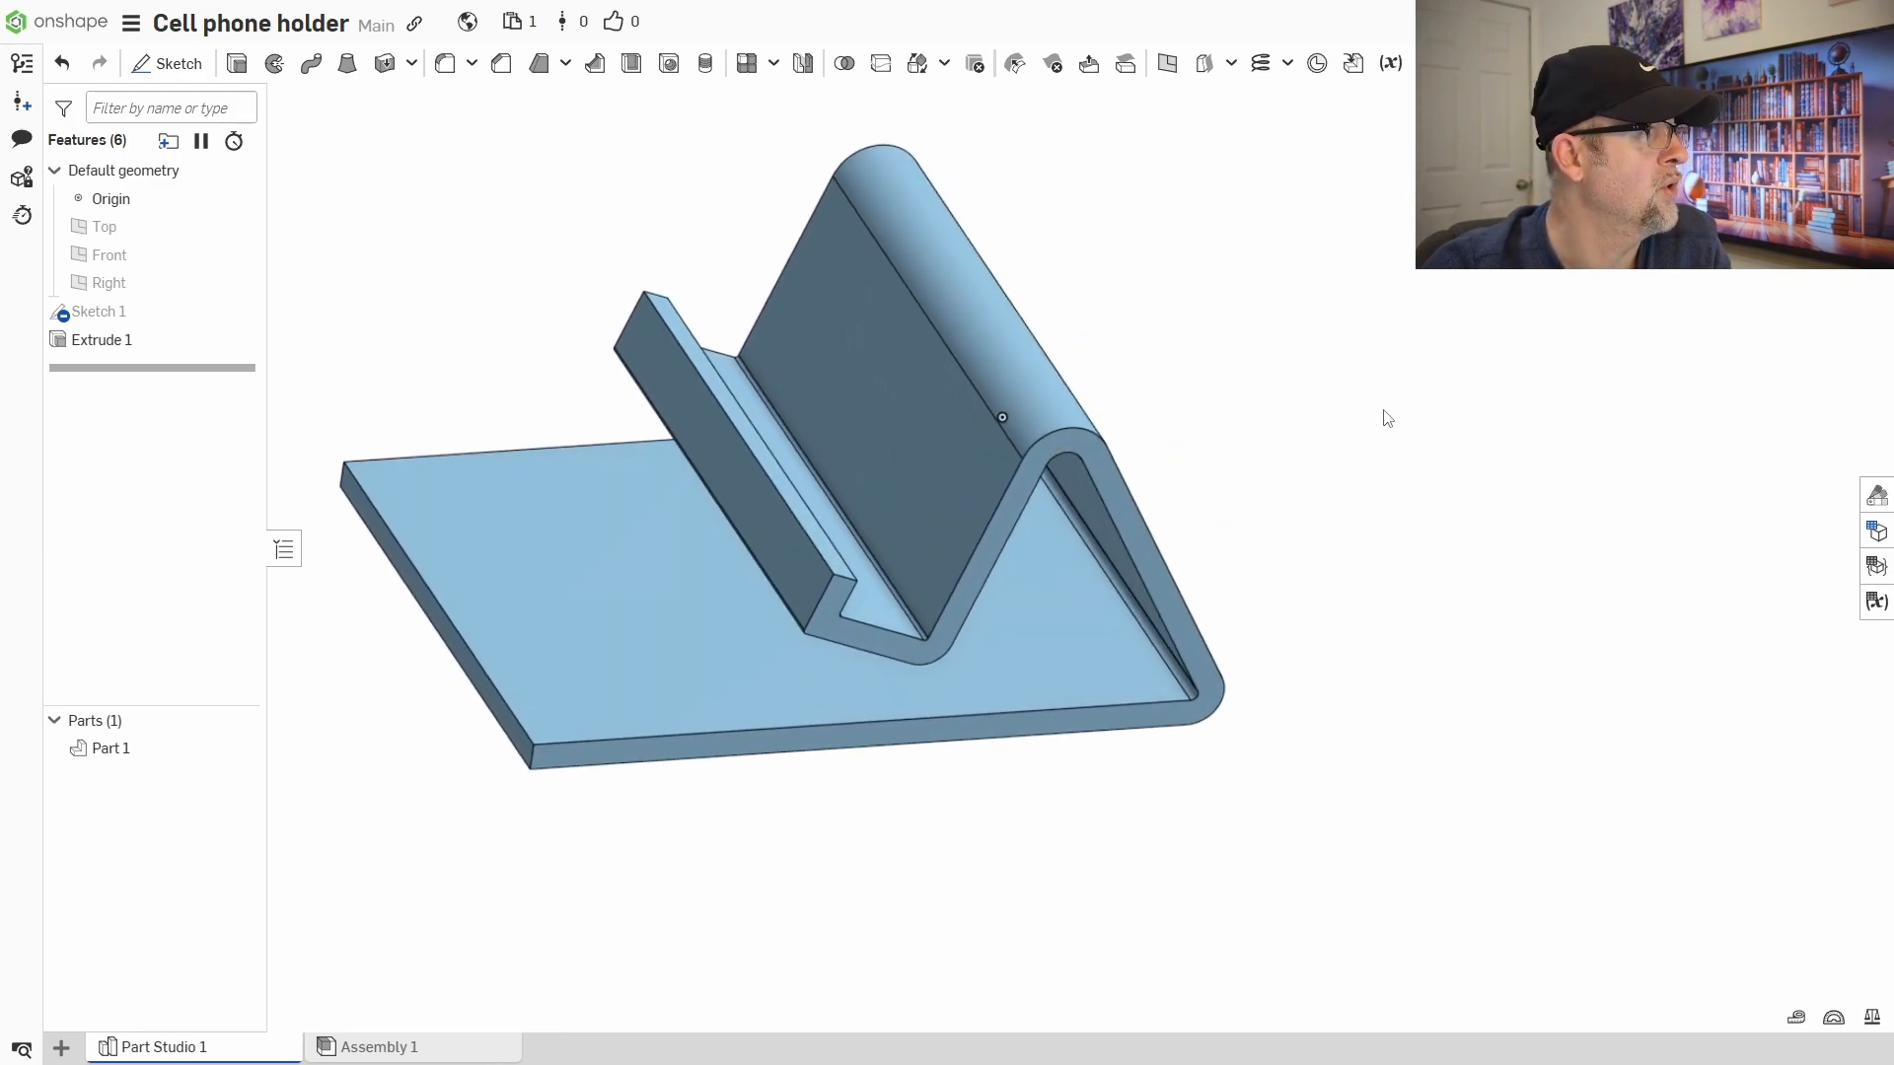
right_drag(1311, 520, 1389, 453)
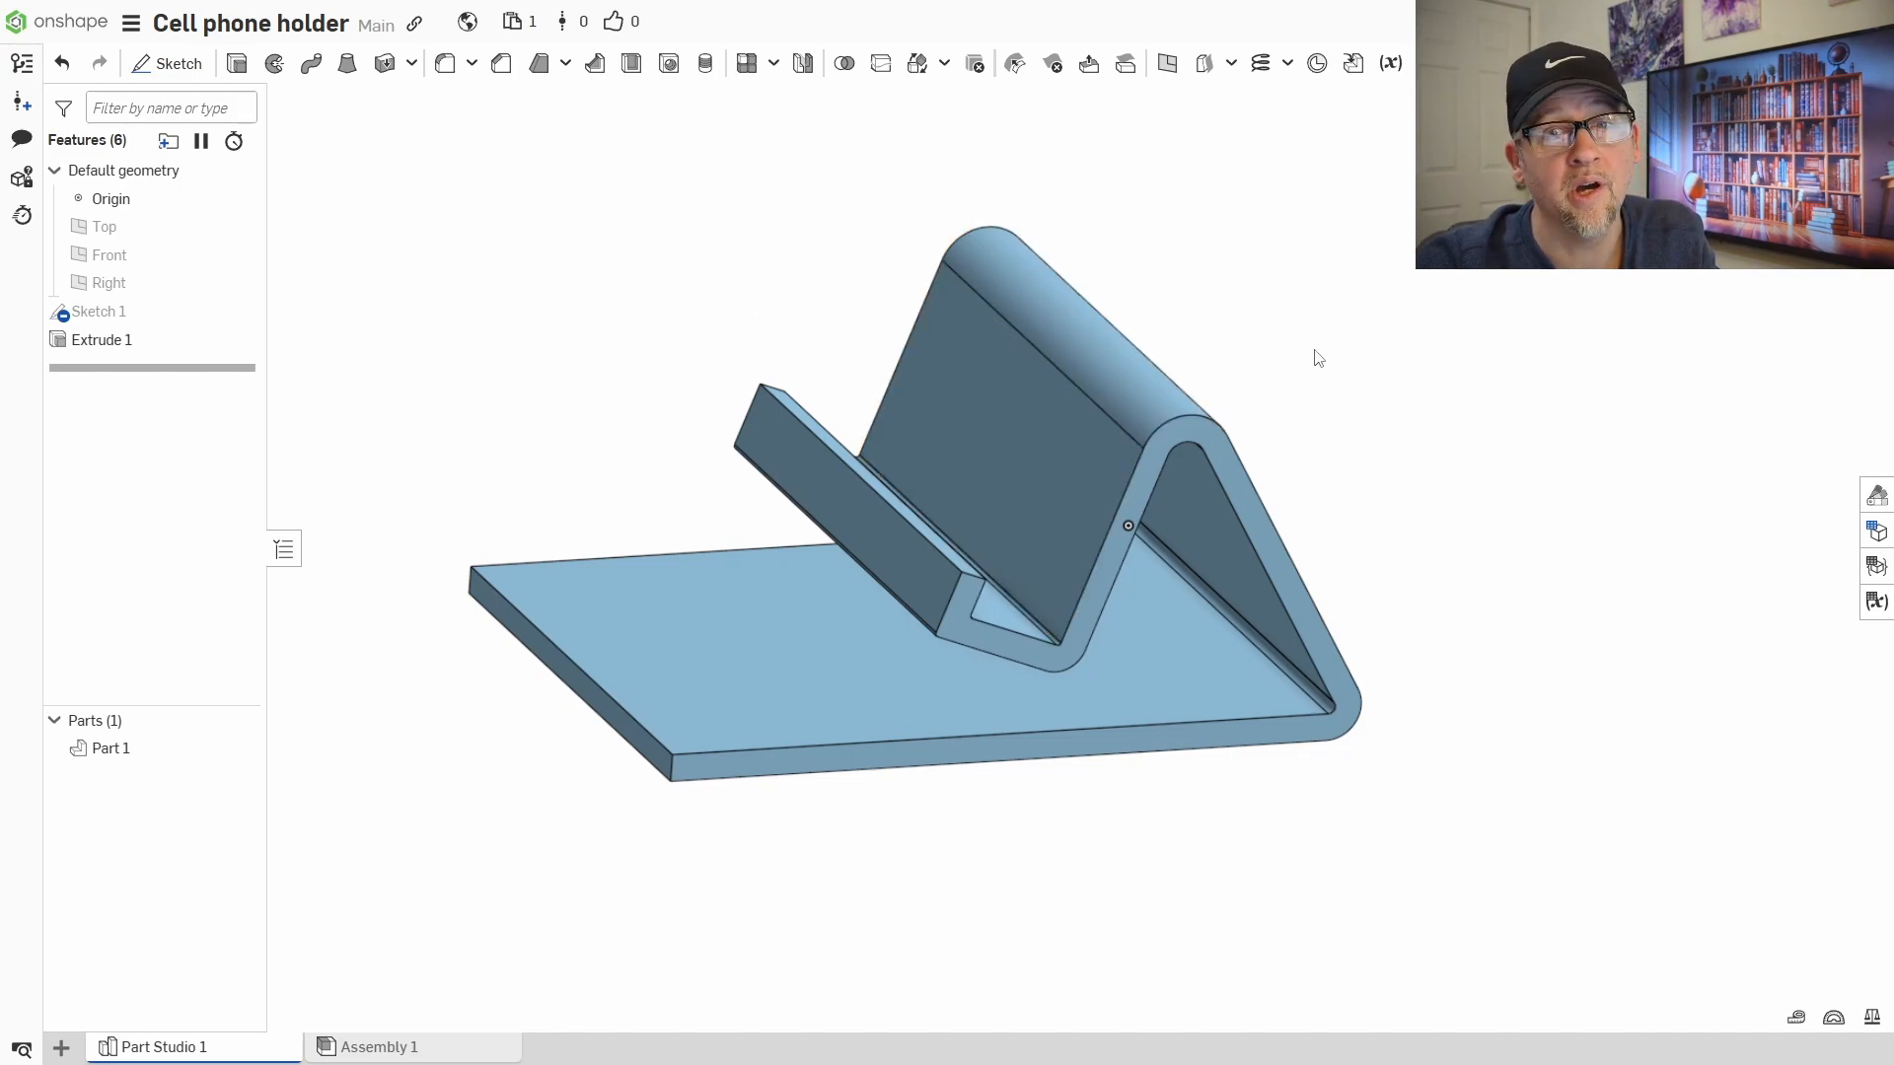
right_drag(1457, 483, 1414, 460)
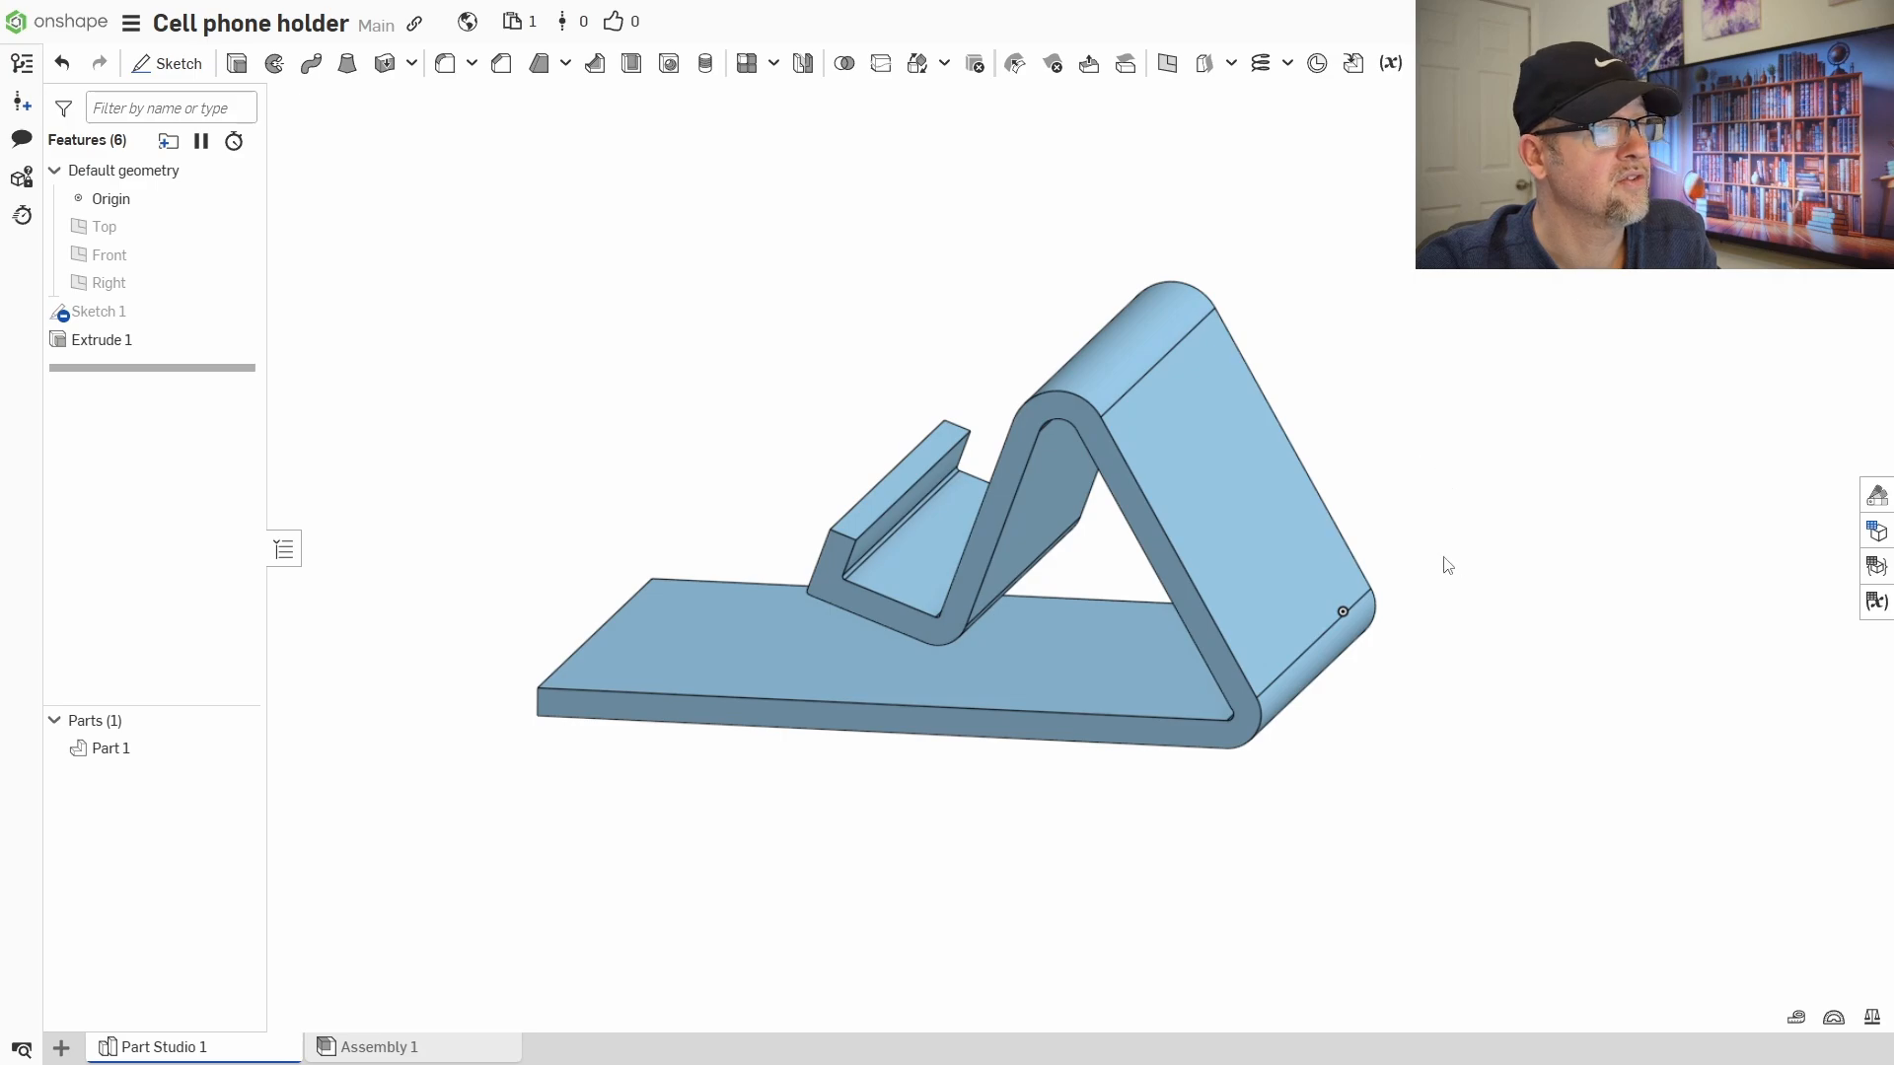